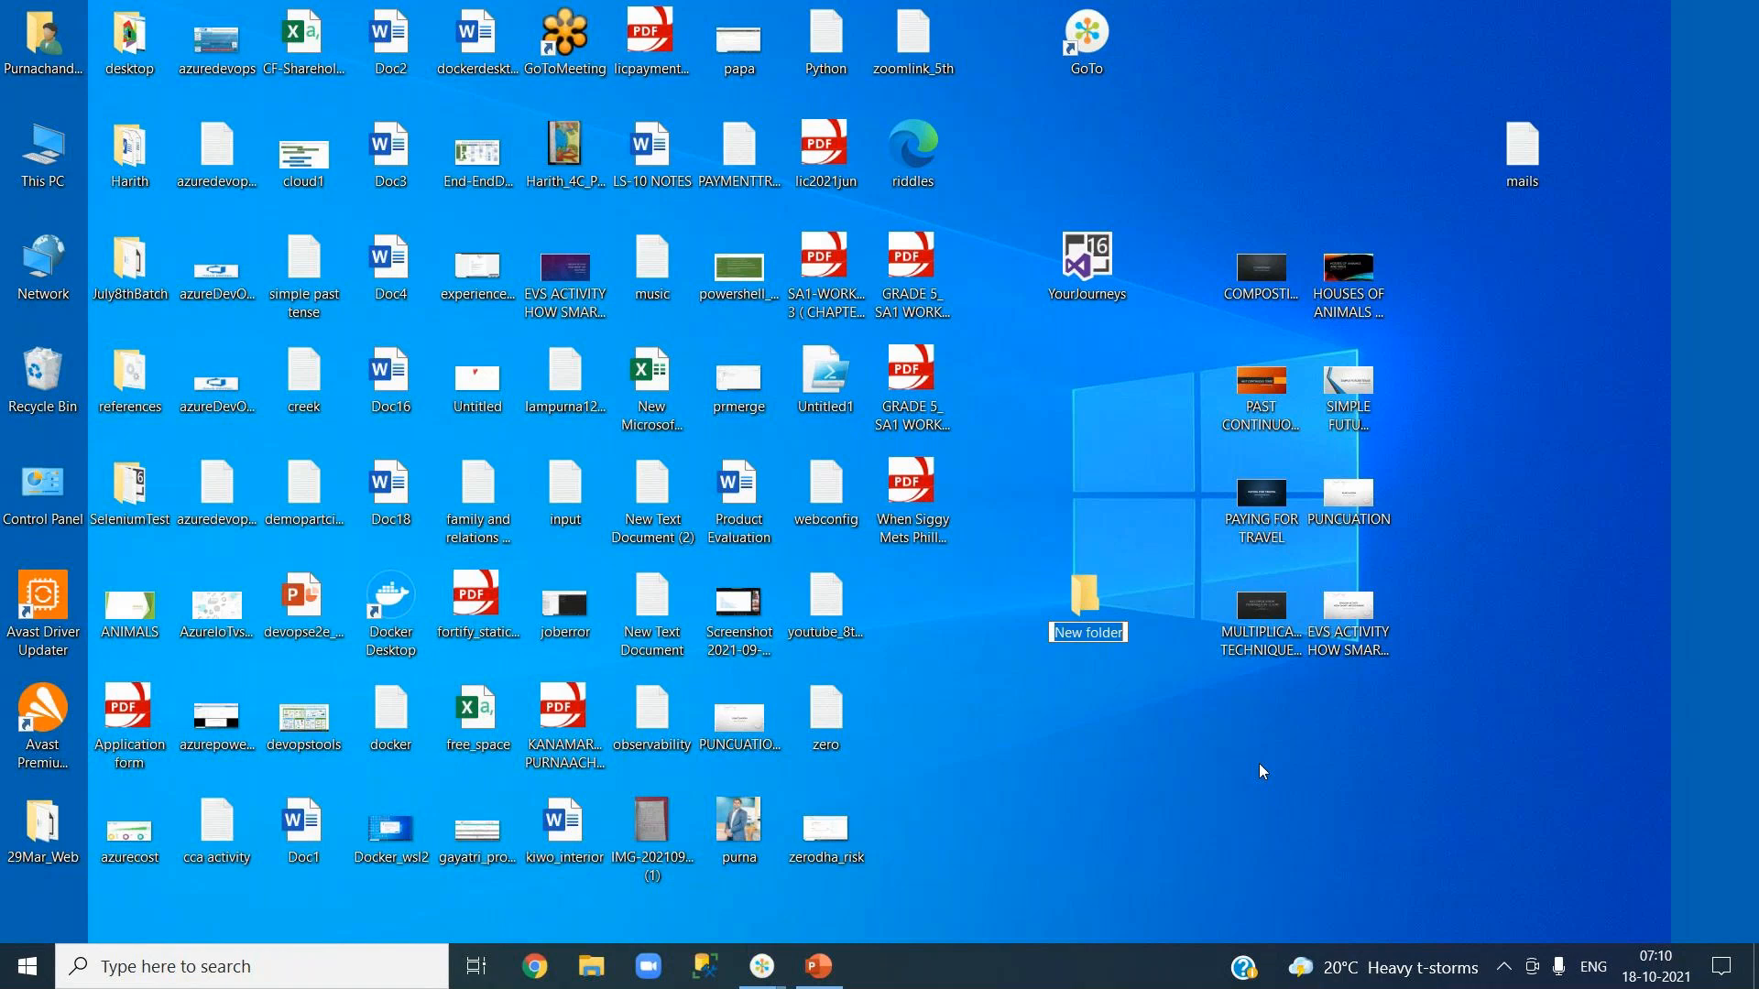
Name the new desktop folder 18Oct and open it.
type("18Oct")
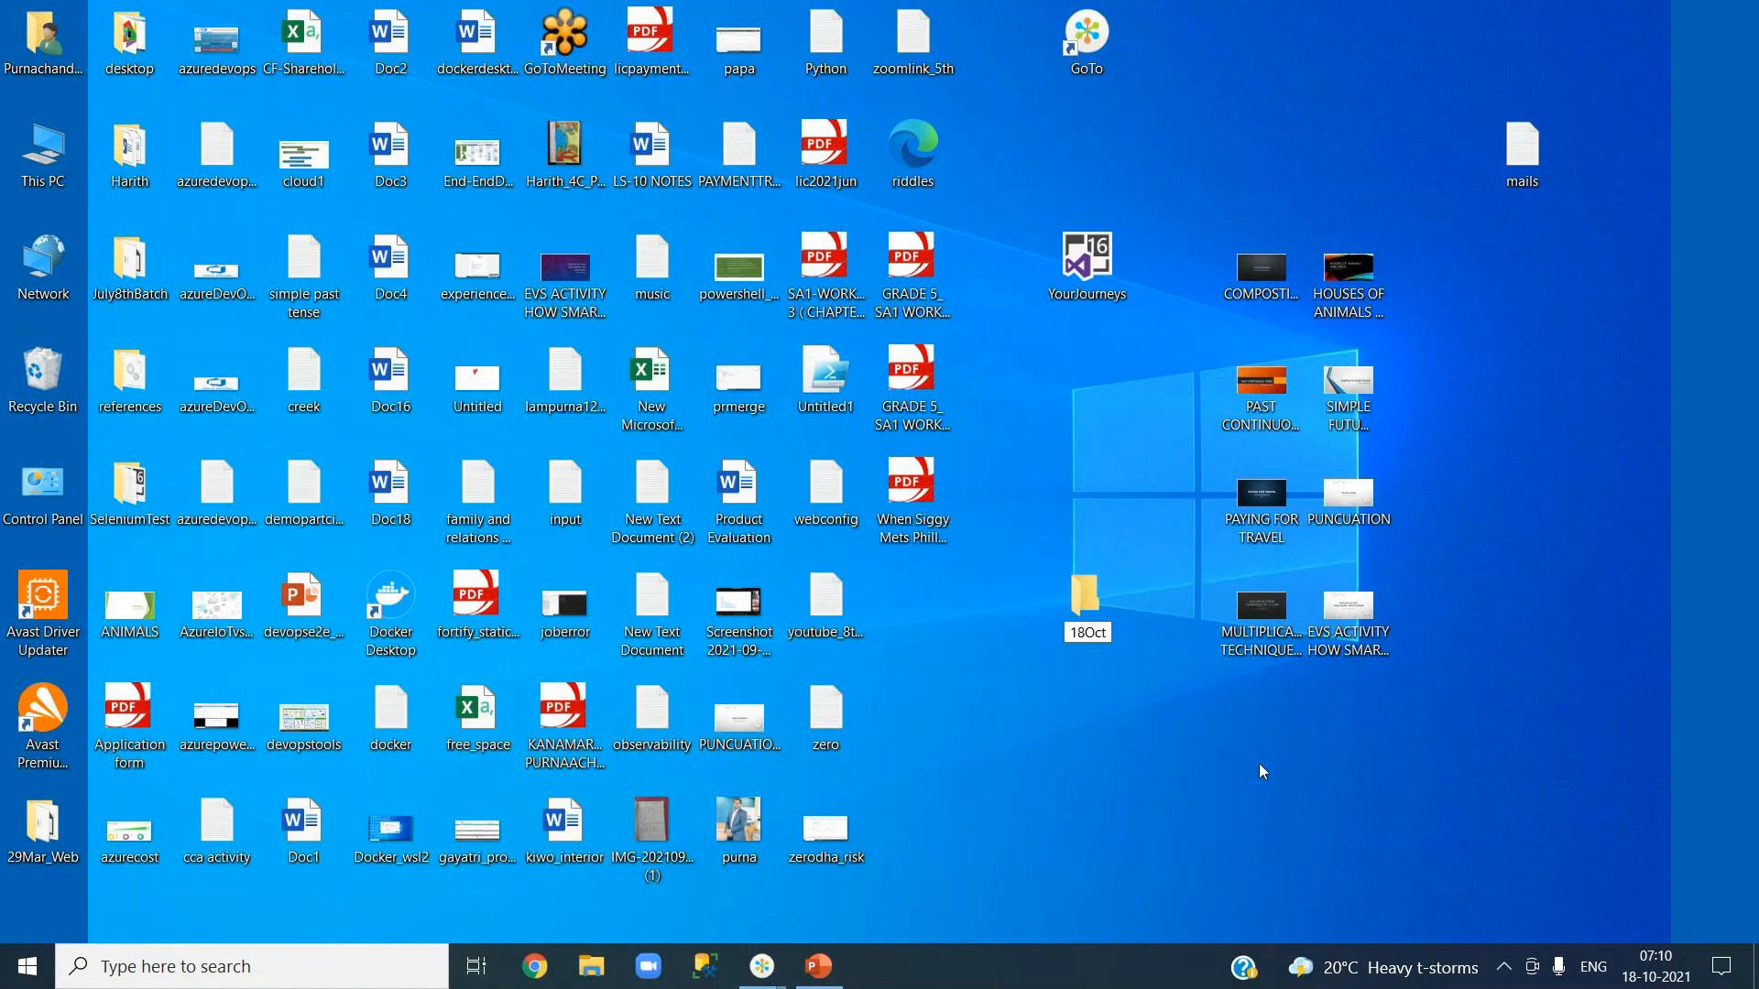
key("Return")
key("Return")
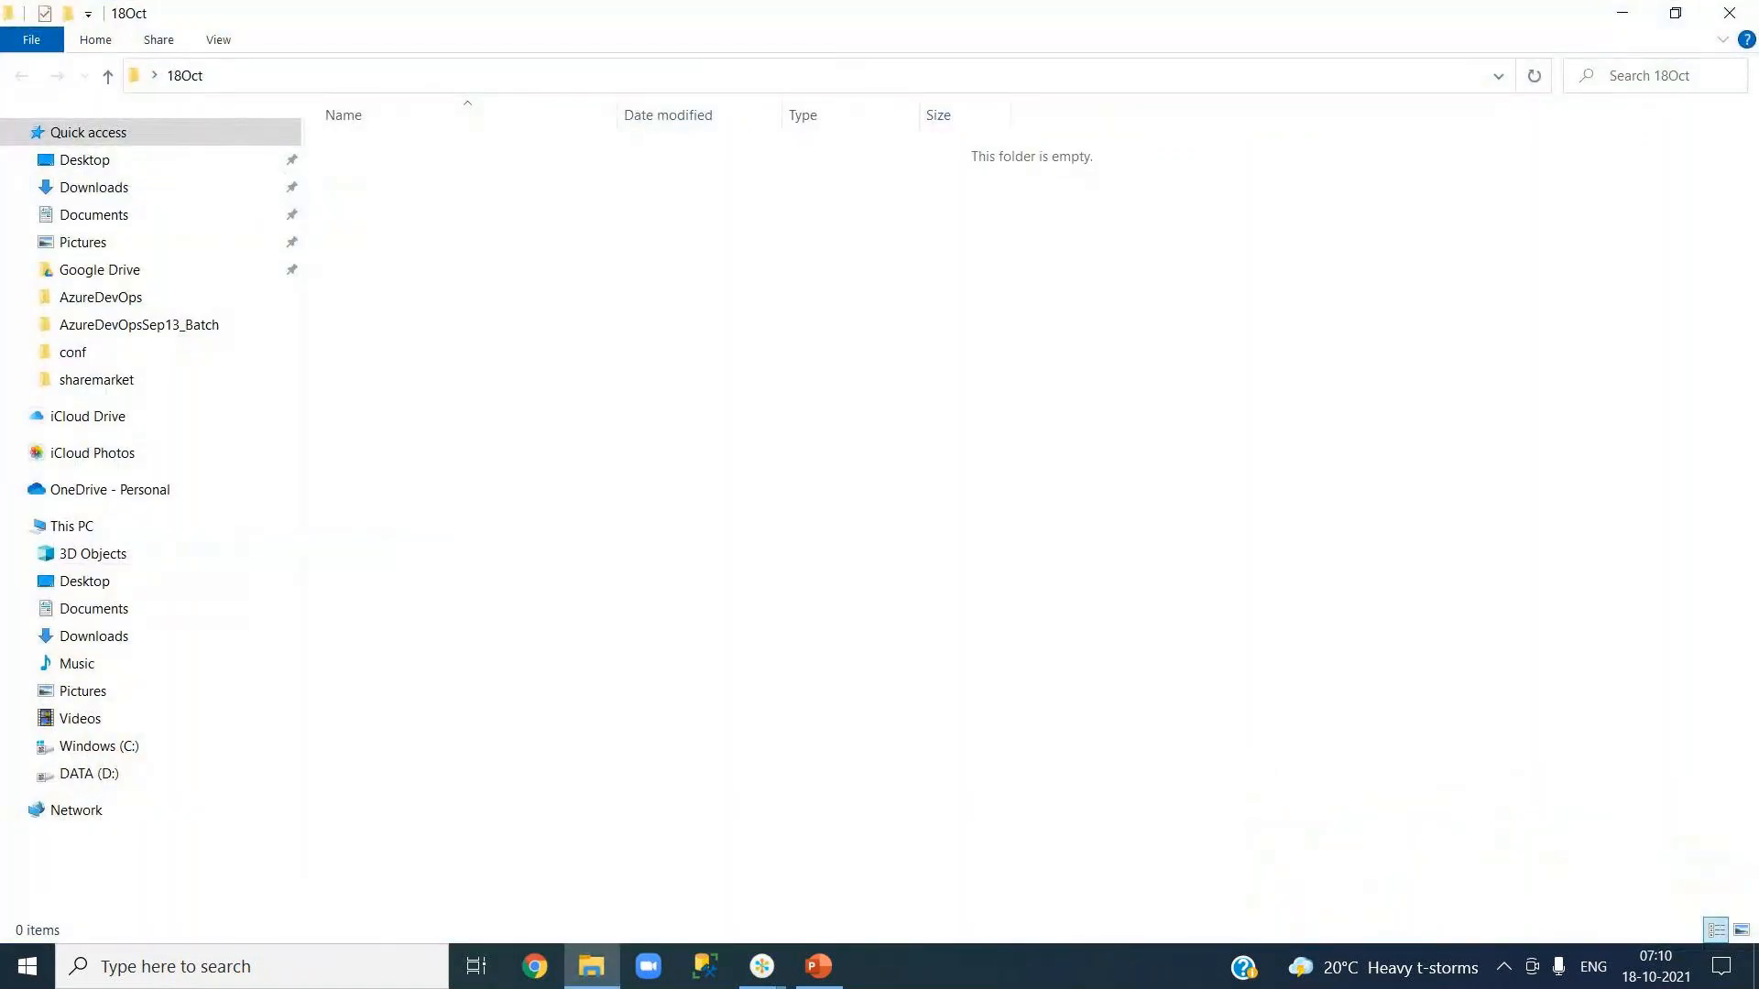
Launch Visual Studio 2019 and open the recent solution YourJourneys.sln.
left_click(292, 969)
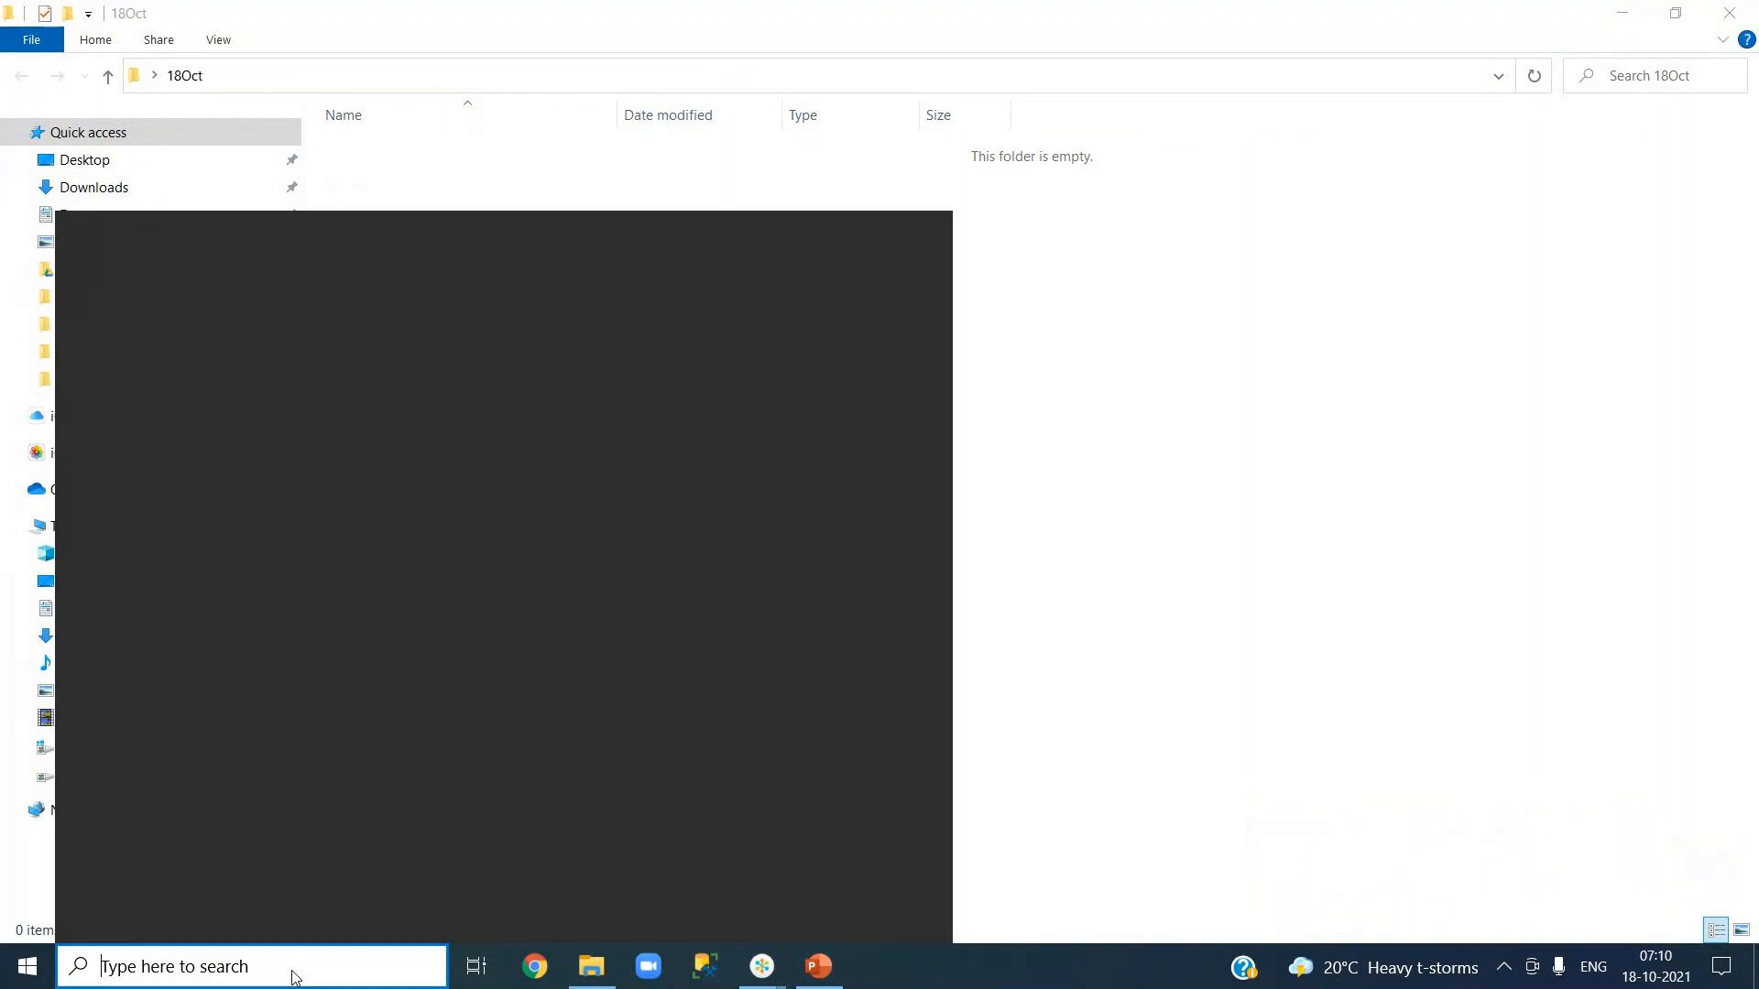
type("visual")
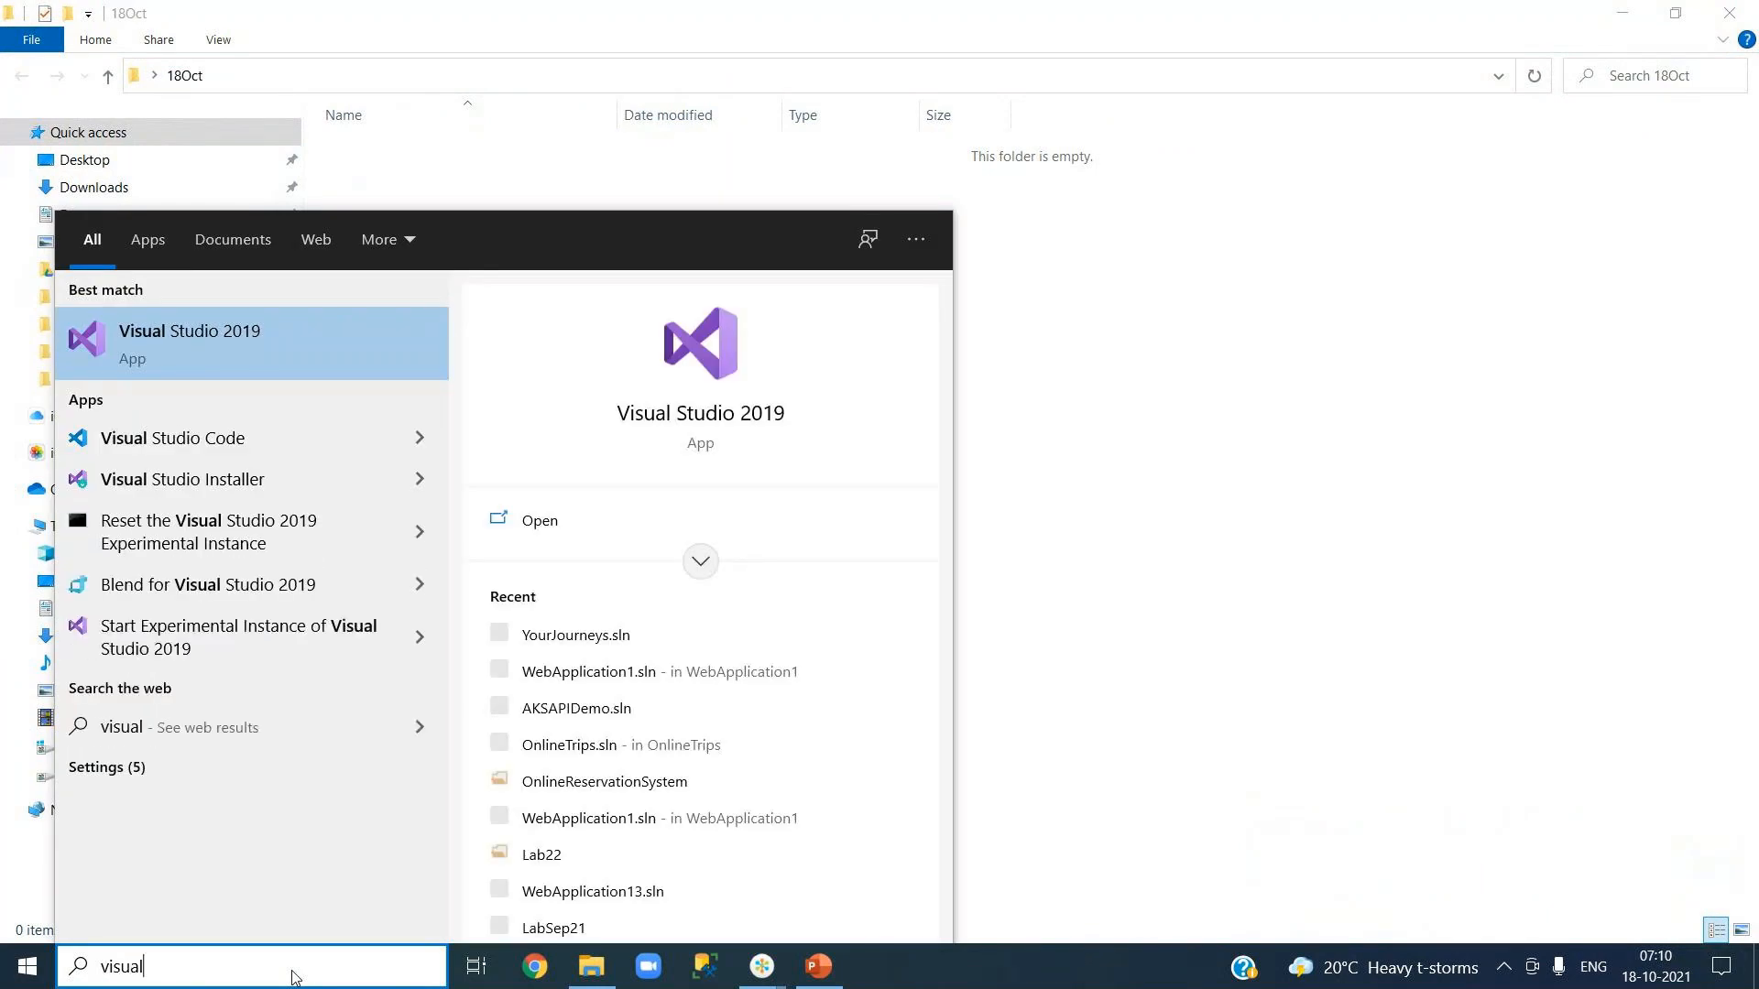
left_click(290, 351)
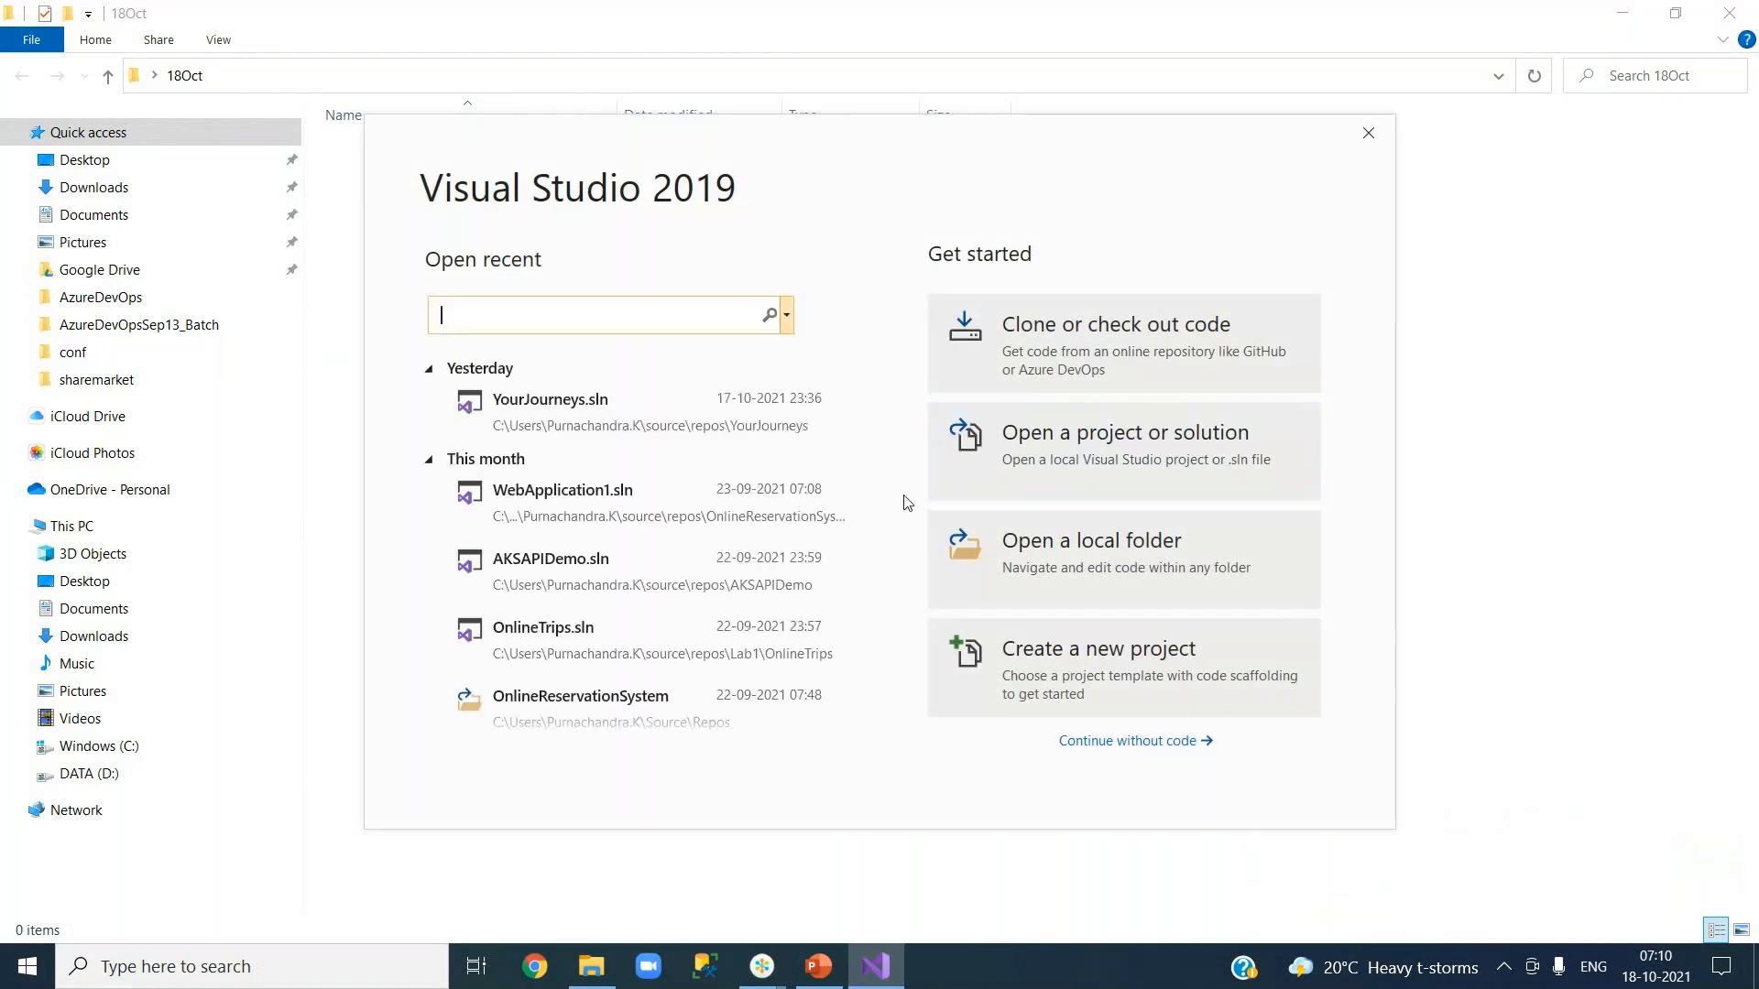
left_click(553, 430)
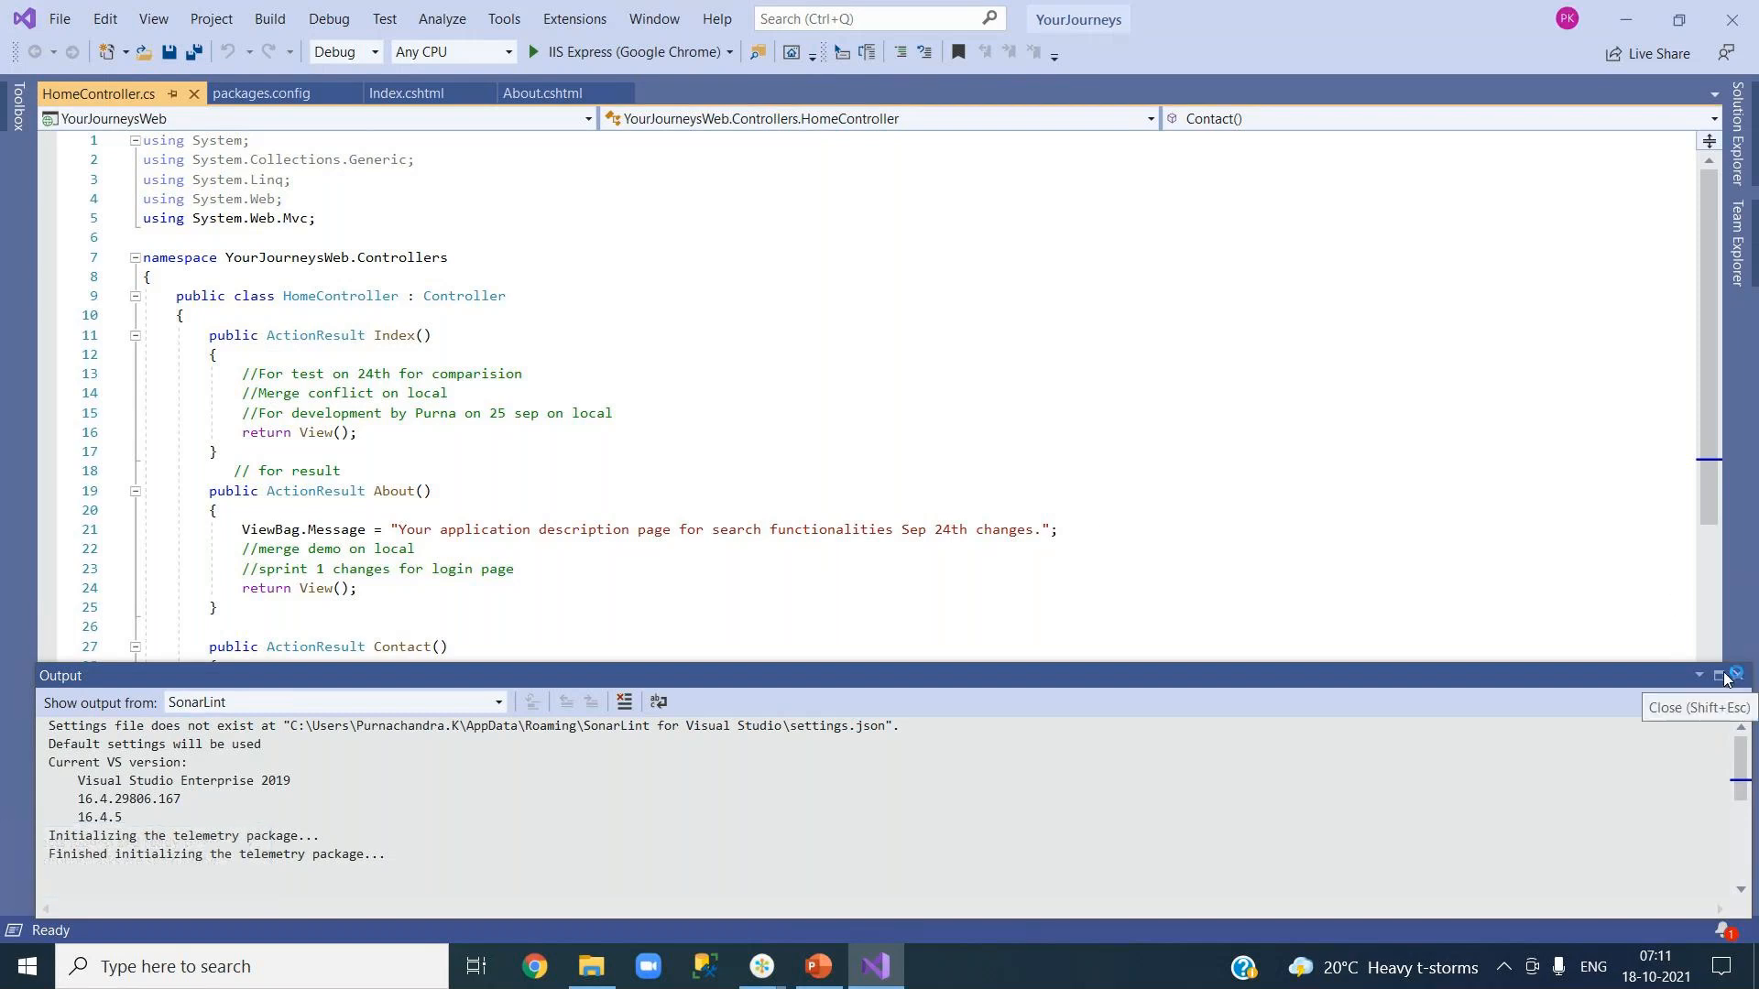
left_click(800, 390)
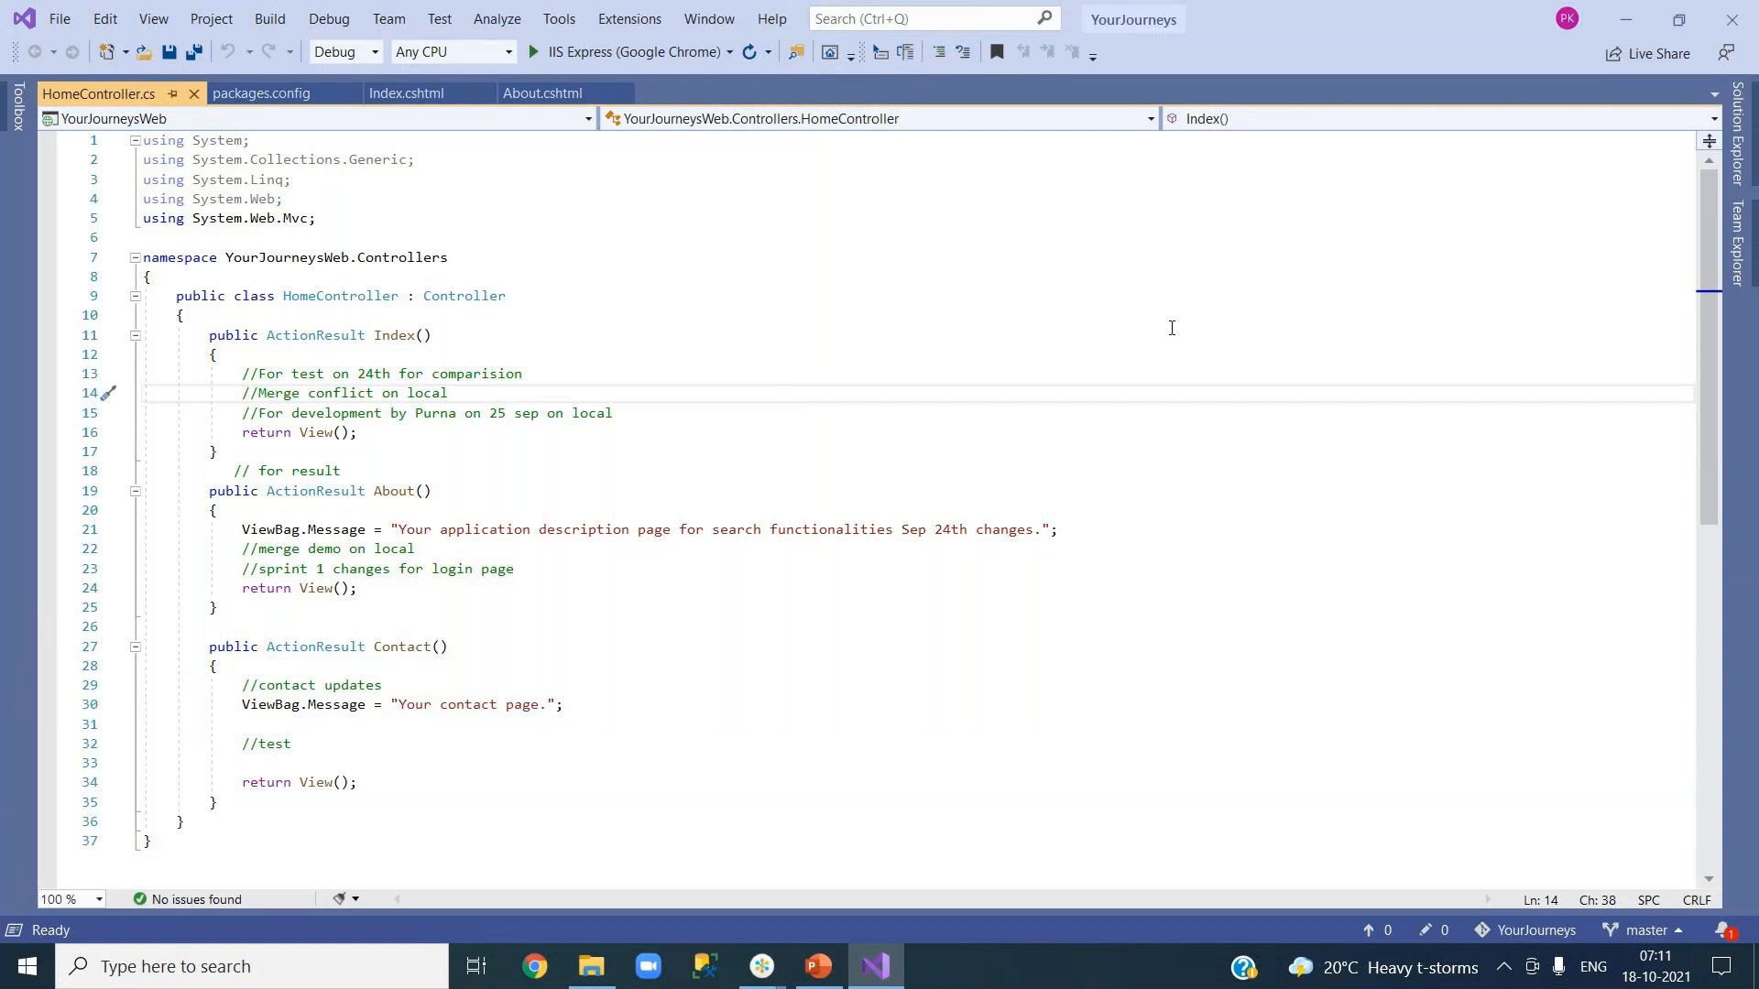
Show the YourJourneys solution's project tree and collapse the Content and Scripts folders of YourJourneysWeb.
left_click(1741, 151)
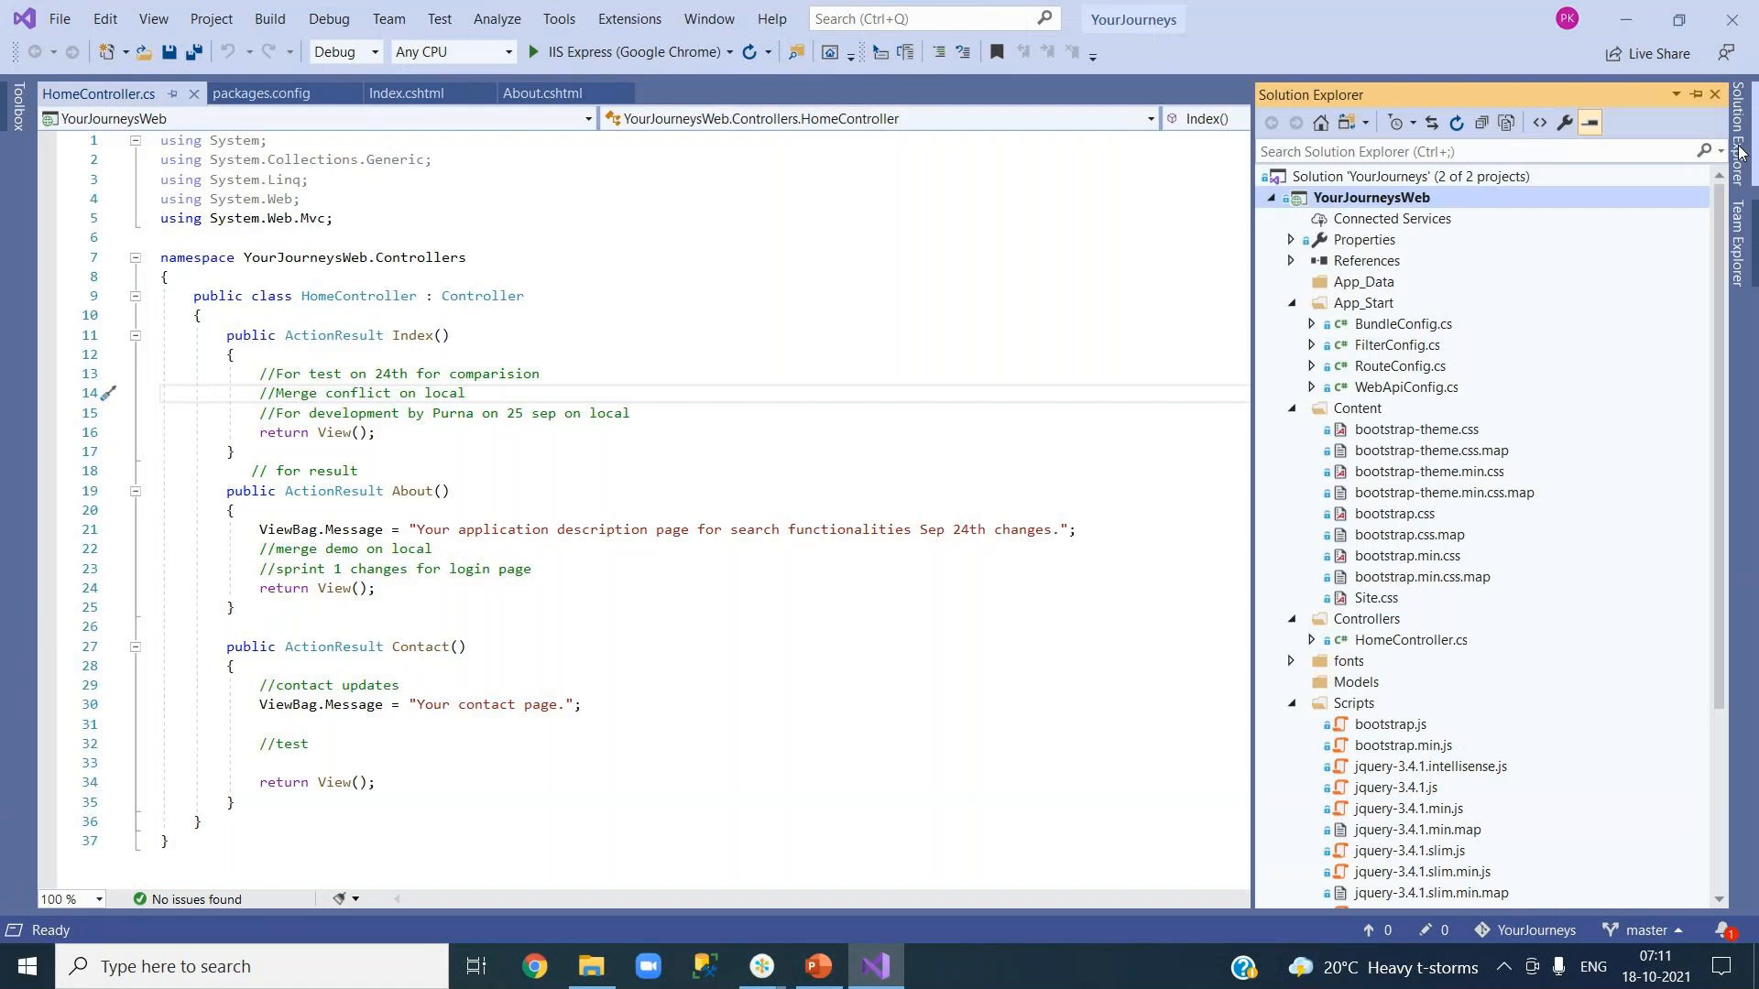
double_click(1353, 199)
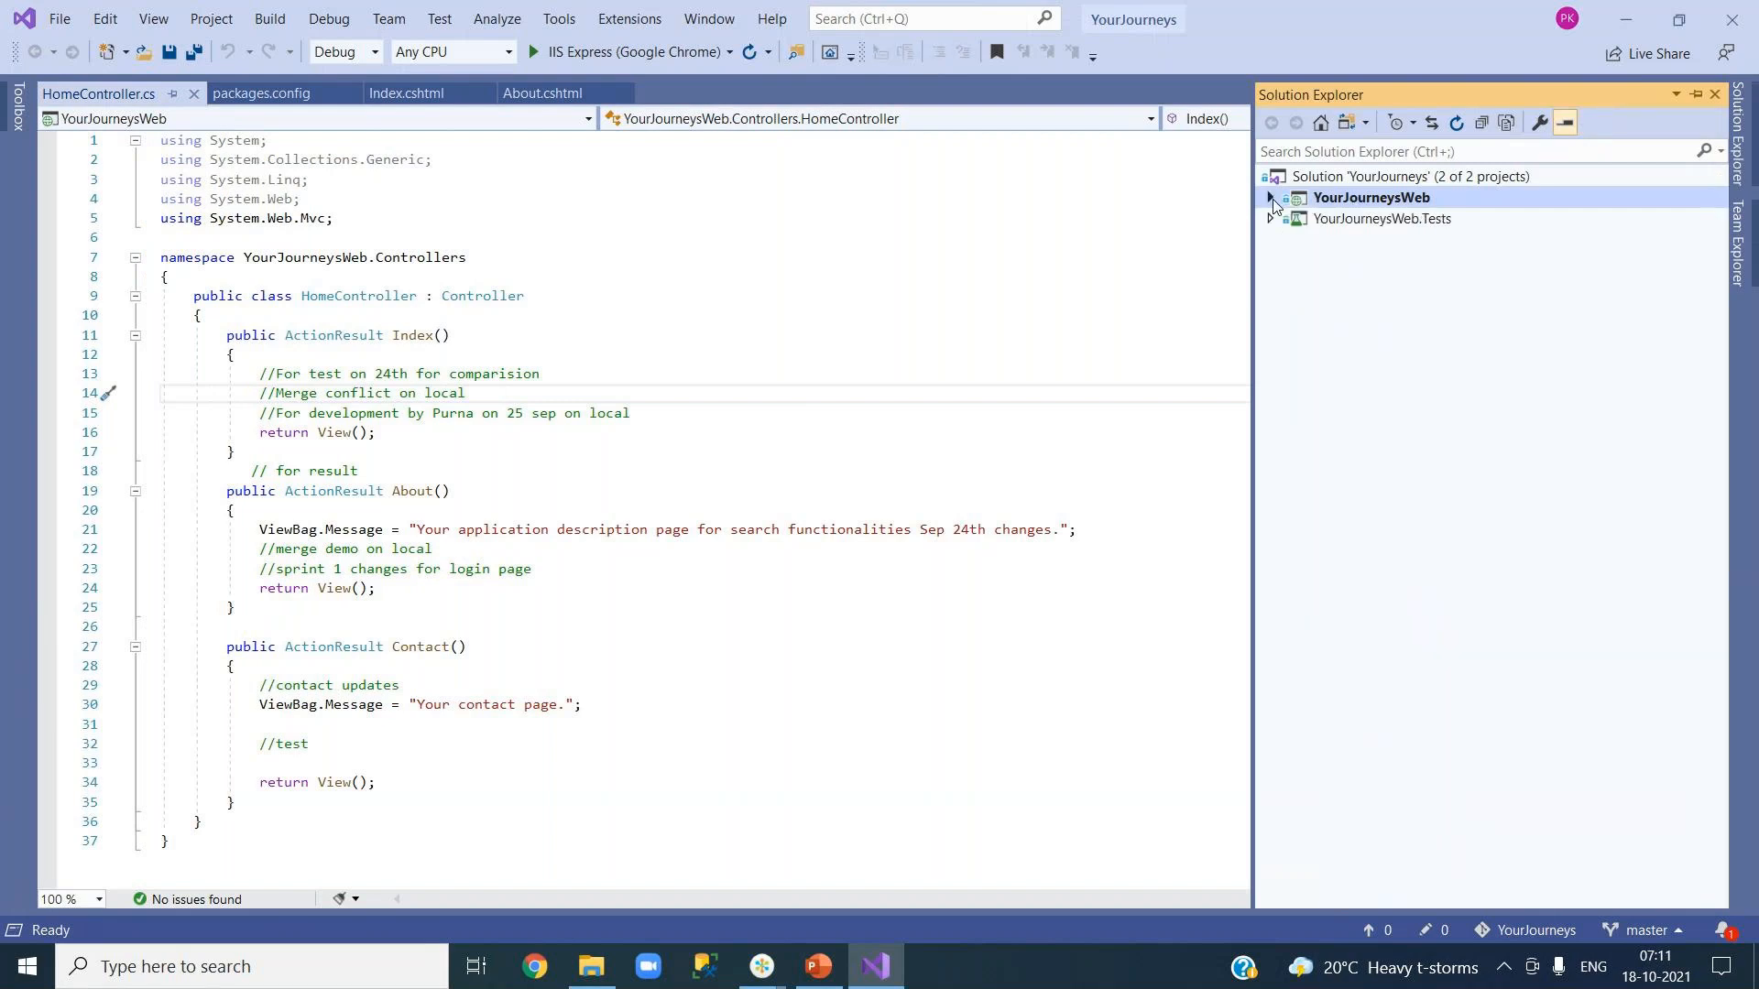
left_click(1355, 178)
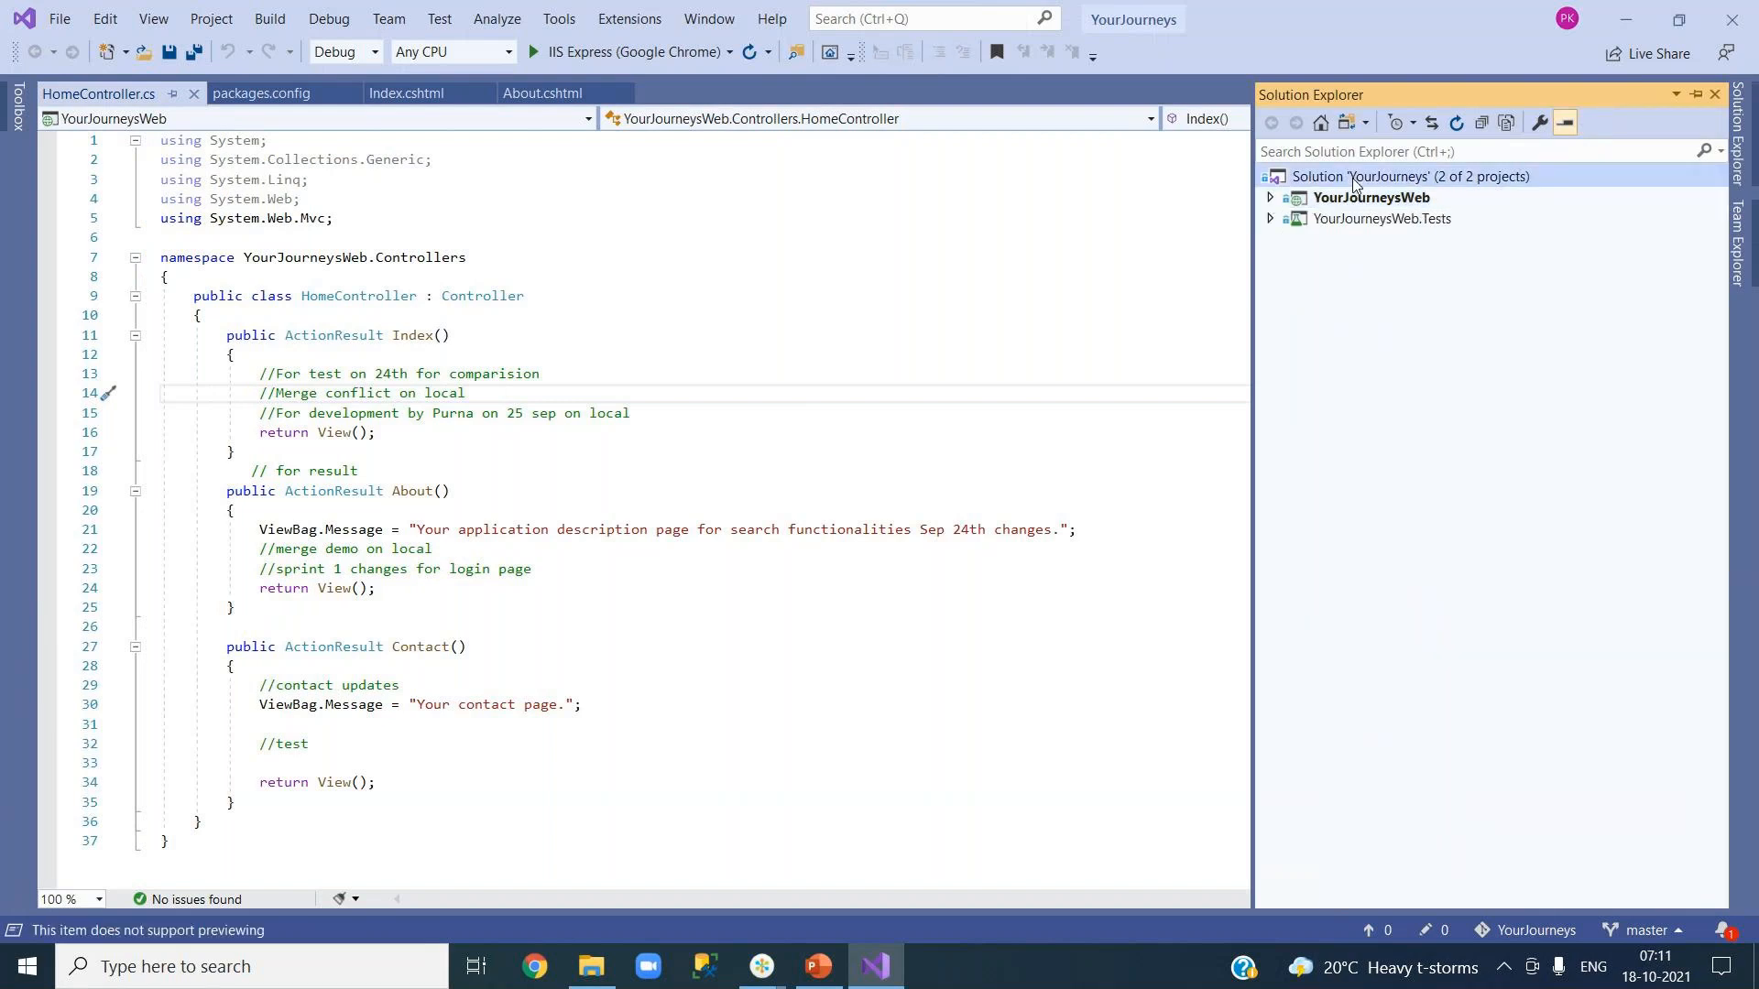
left_click(1271, 198)
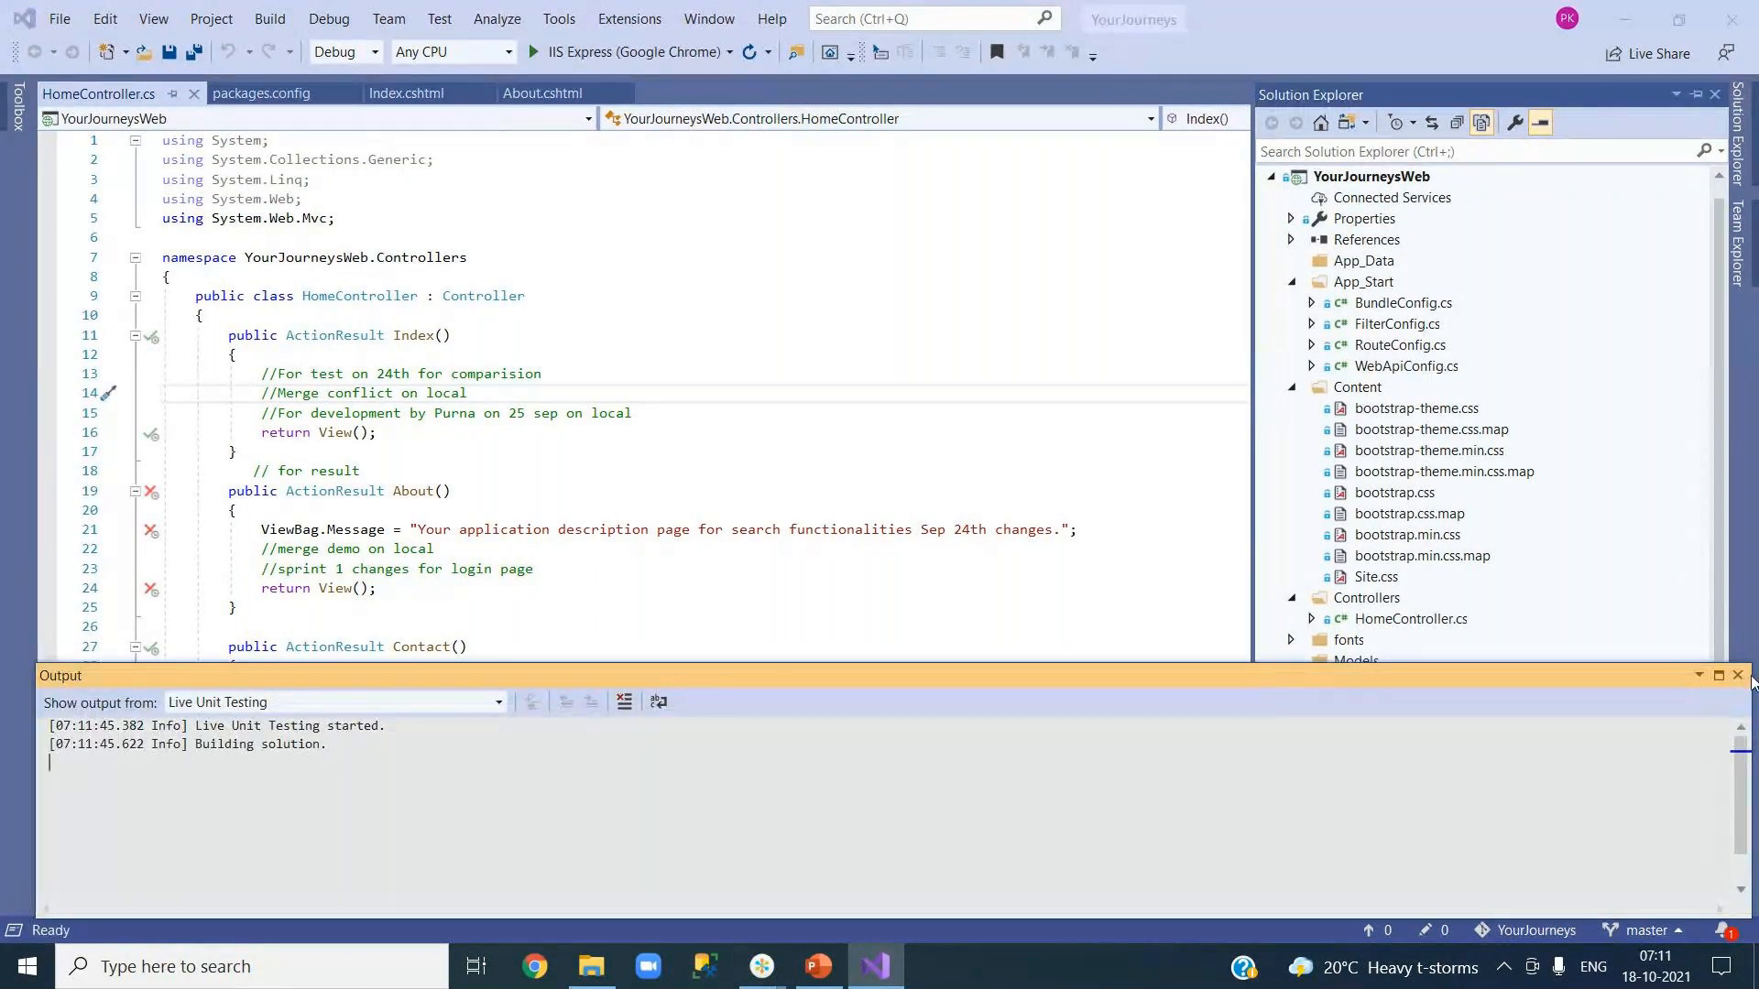
left_click(1745, 144)
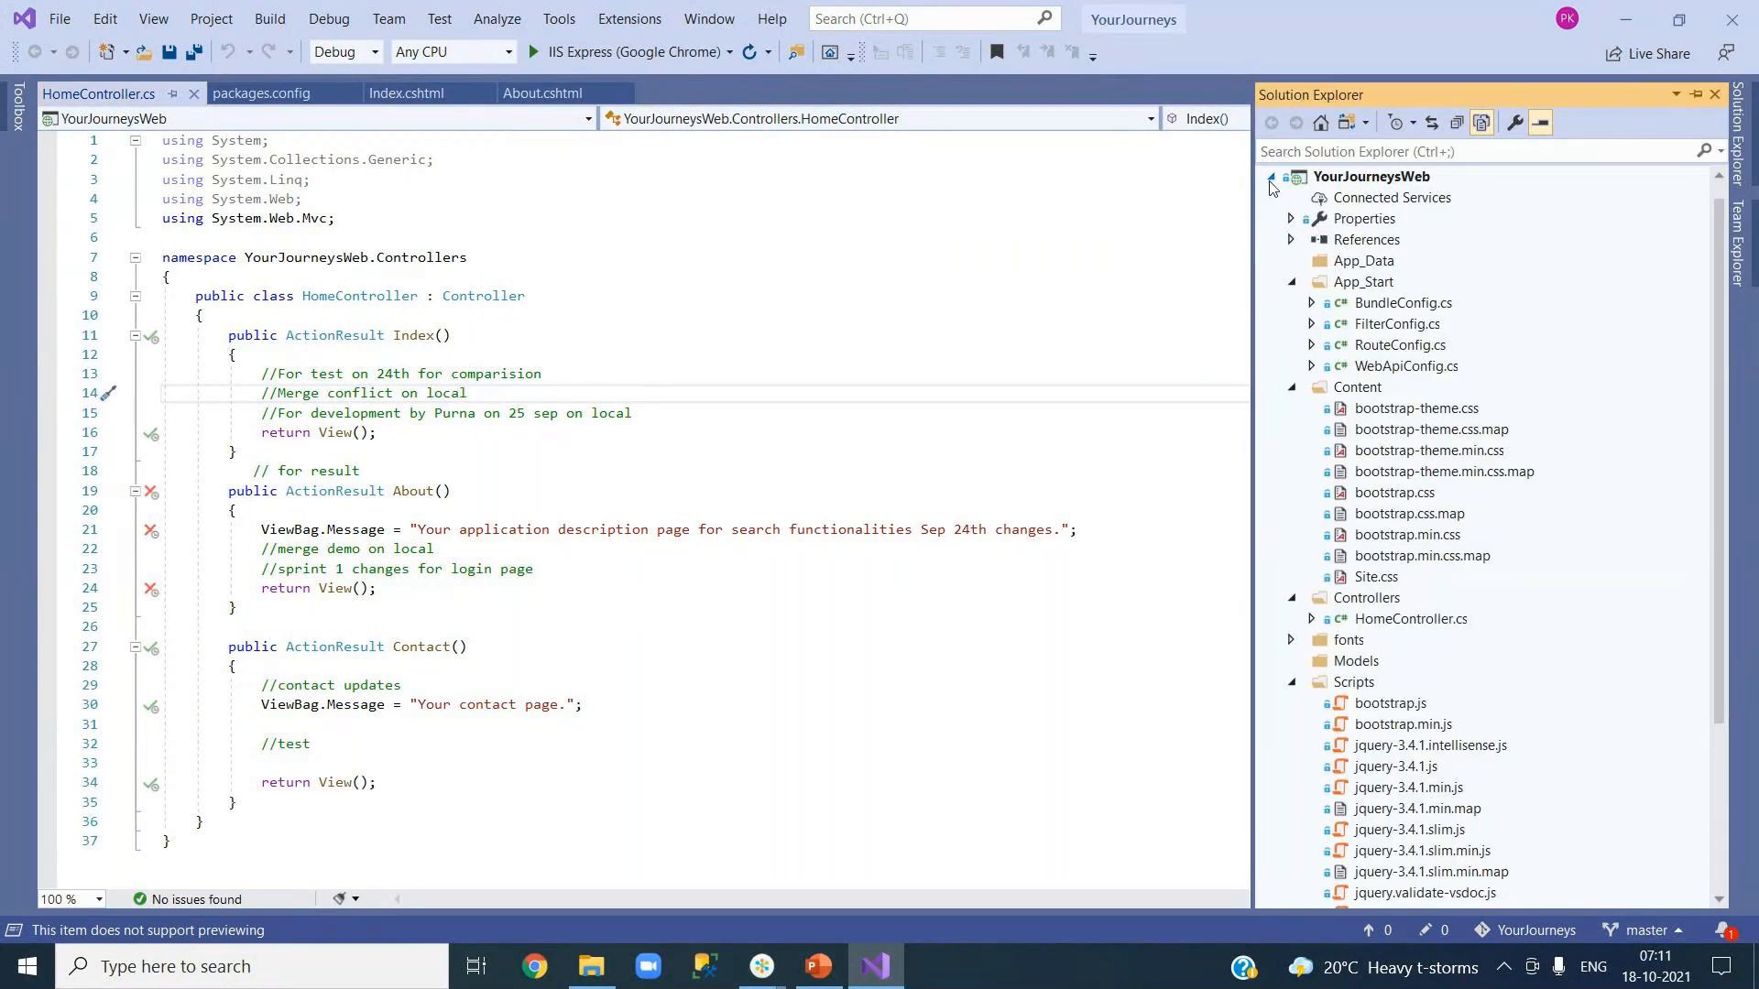
left_click(1293, 388)
left_click(1293, 494)
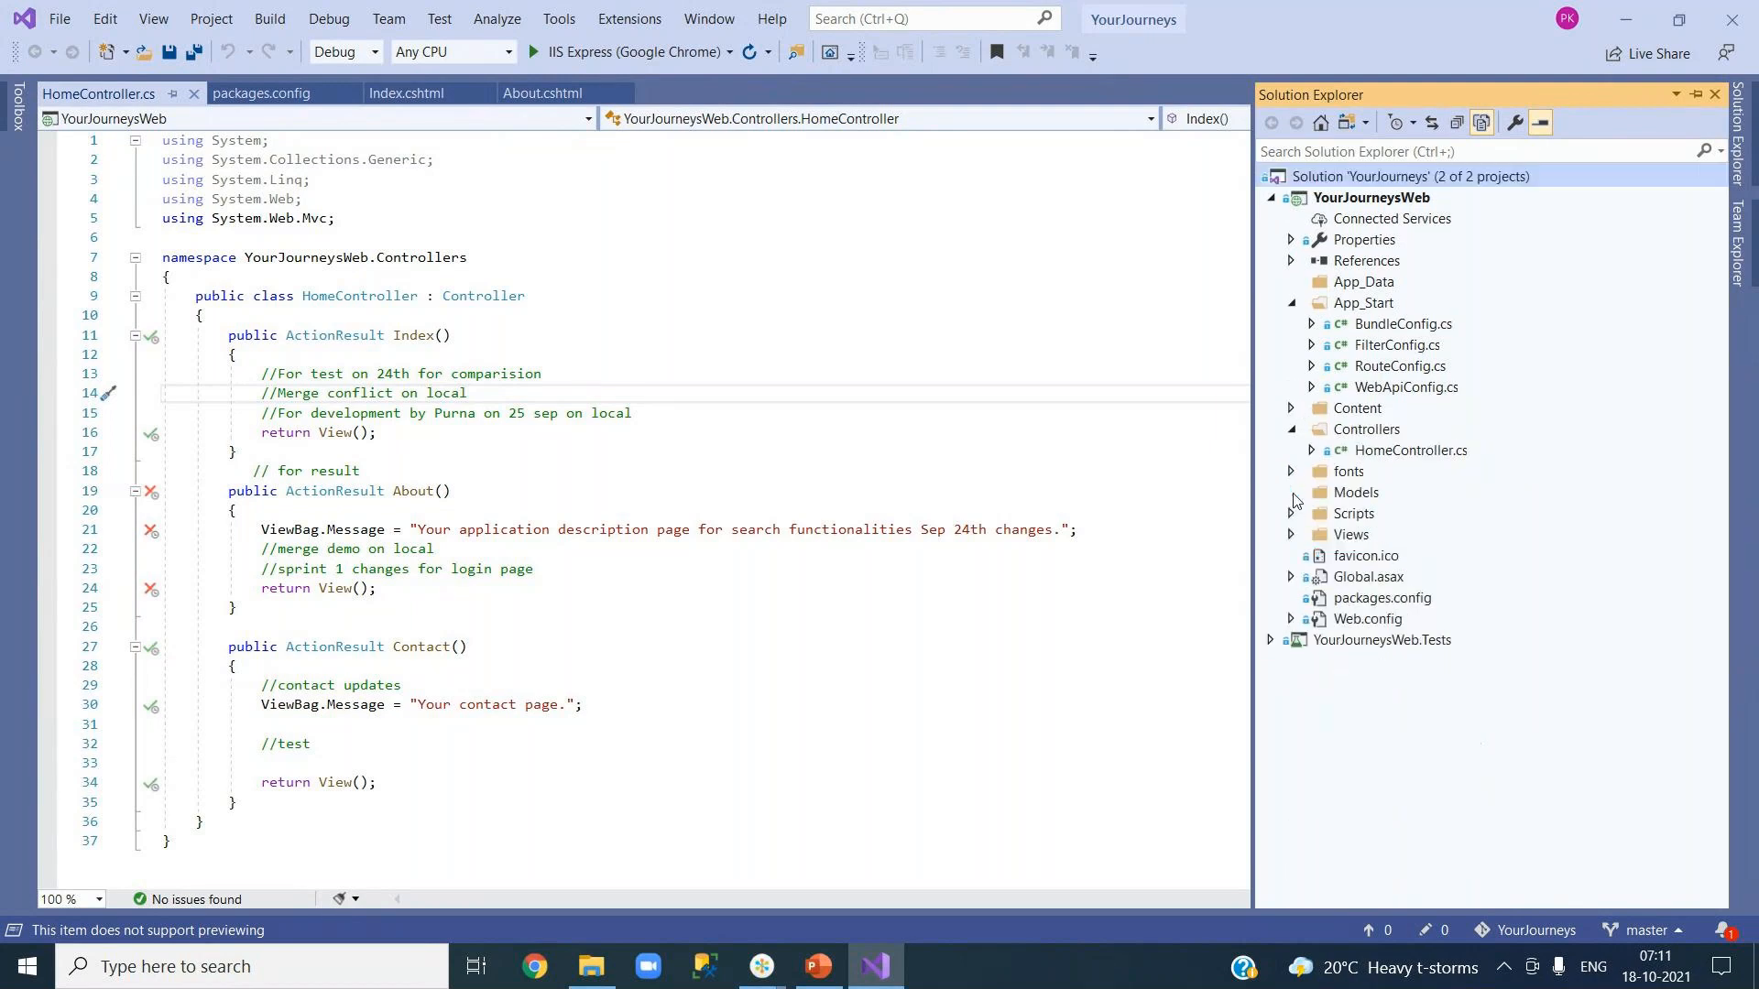
left_click(1357, 200)
left_click(1360, 177)
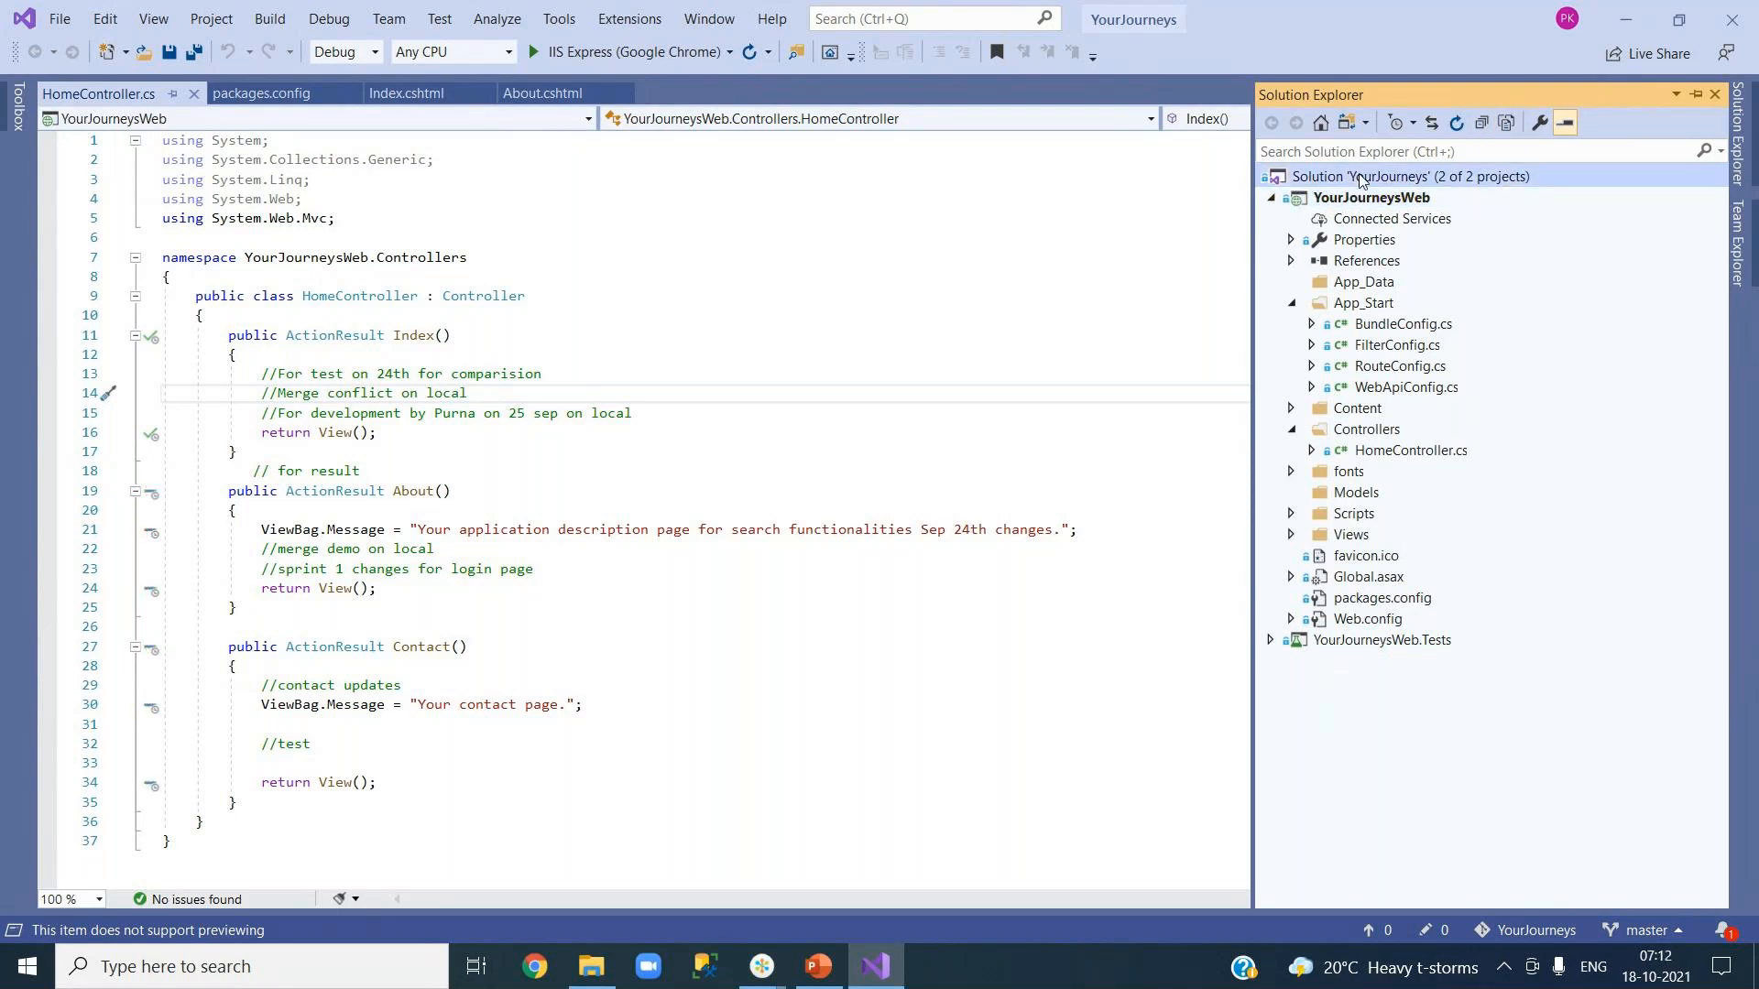
Compare the commands available for the YourJourneys solution with those for the YourJourneysWeb project.
right_click(1361, 177)
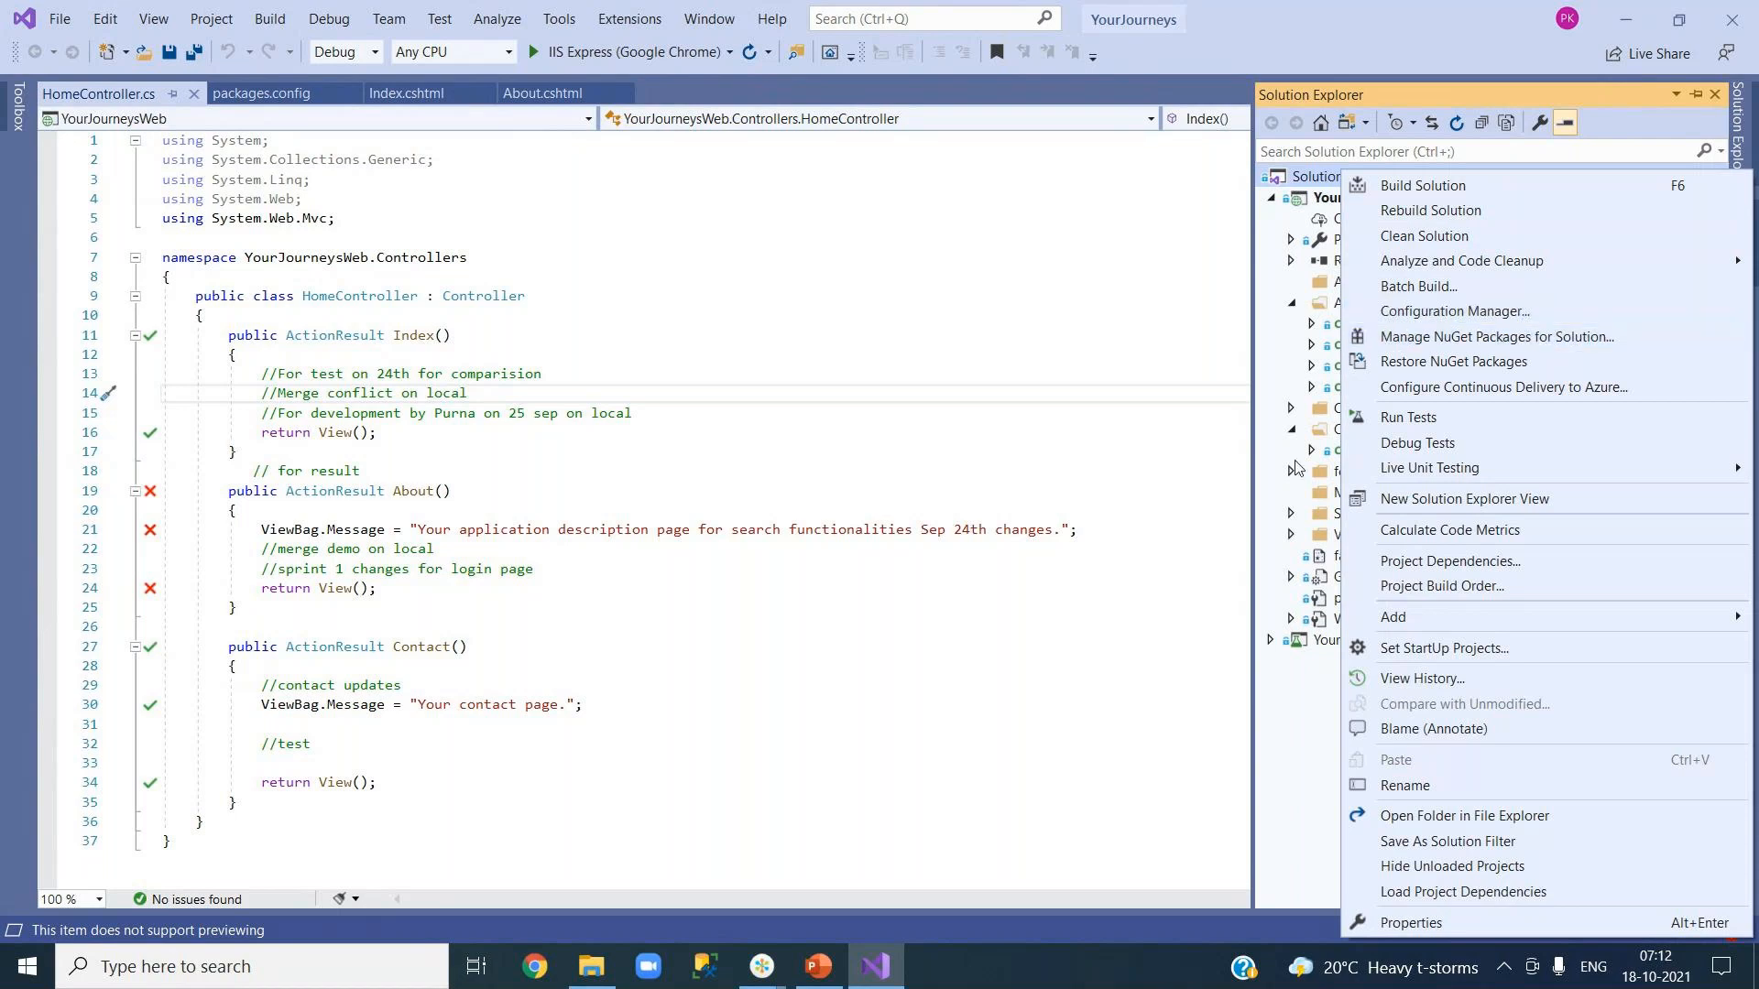
left_click(1283, 715)
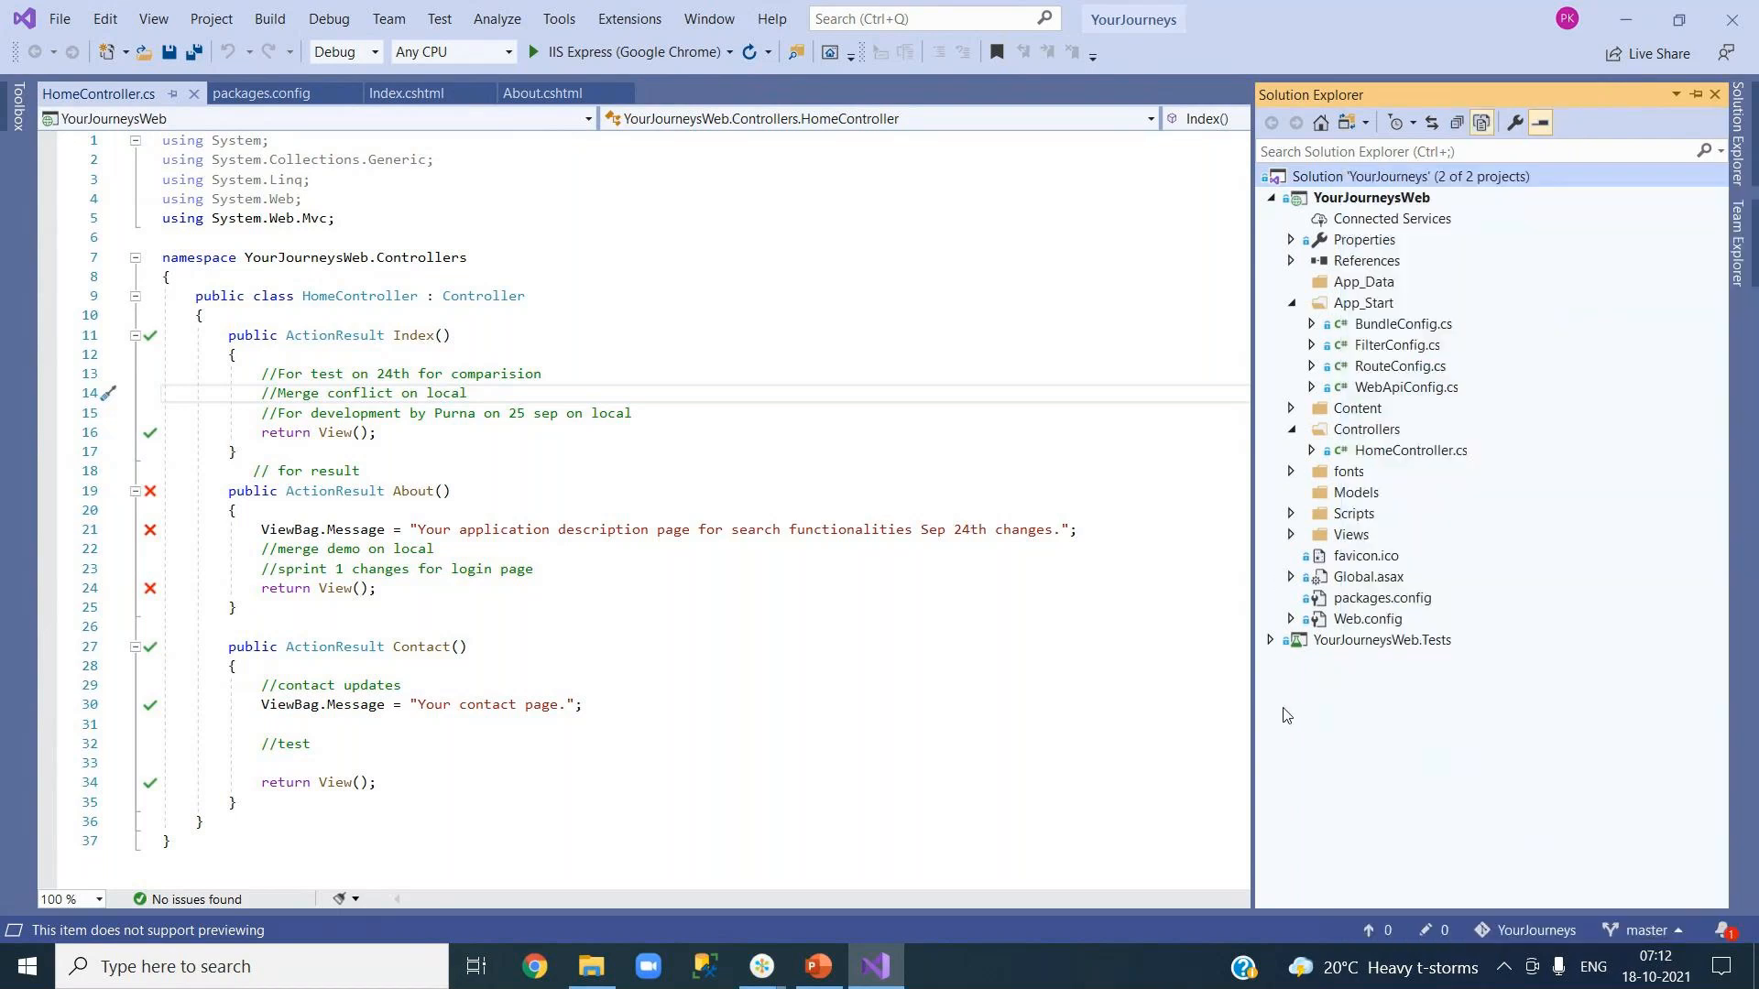
left_click(1399, 199)
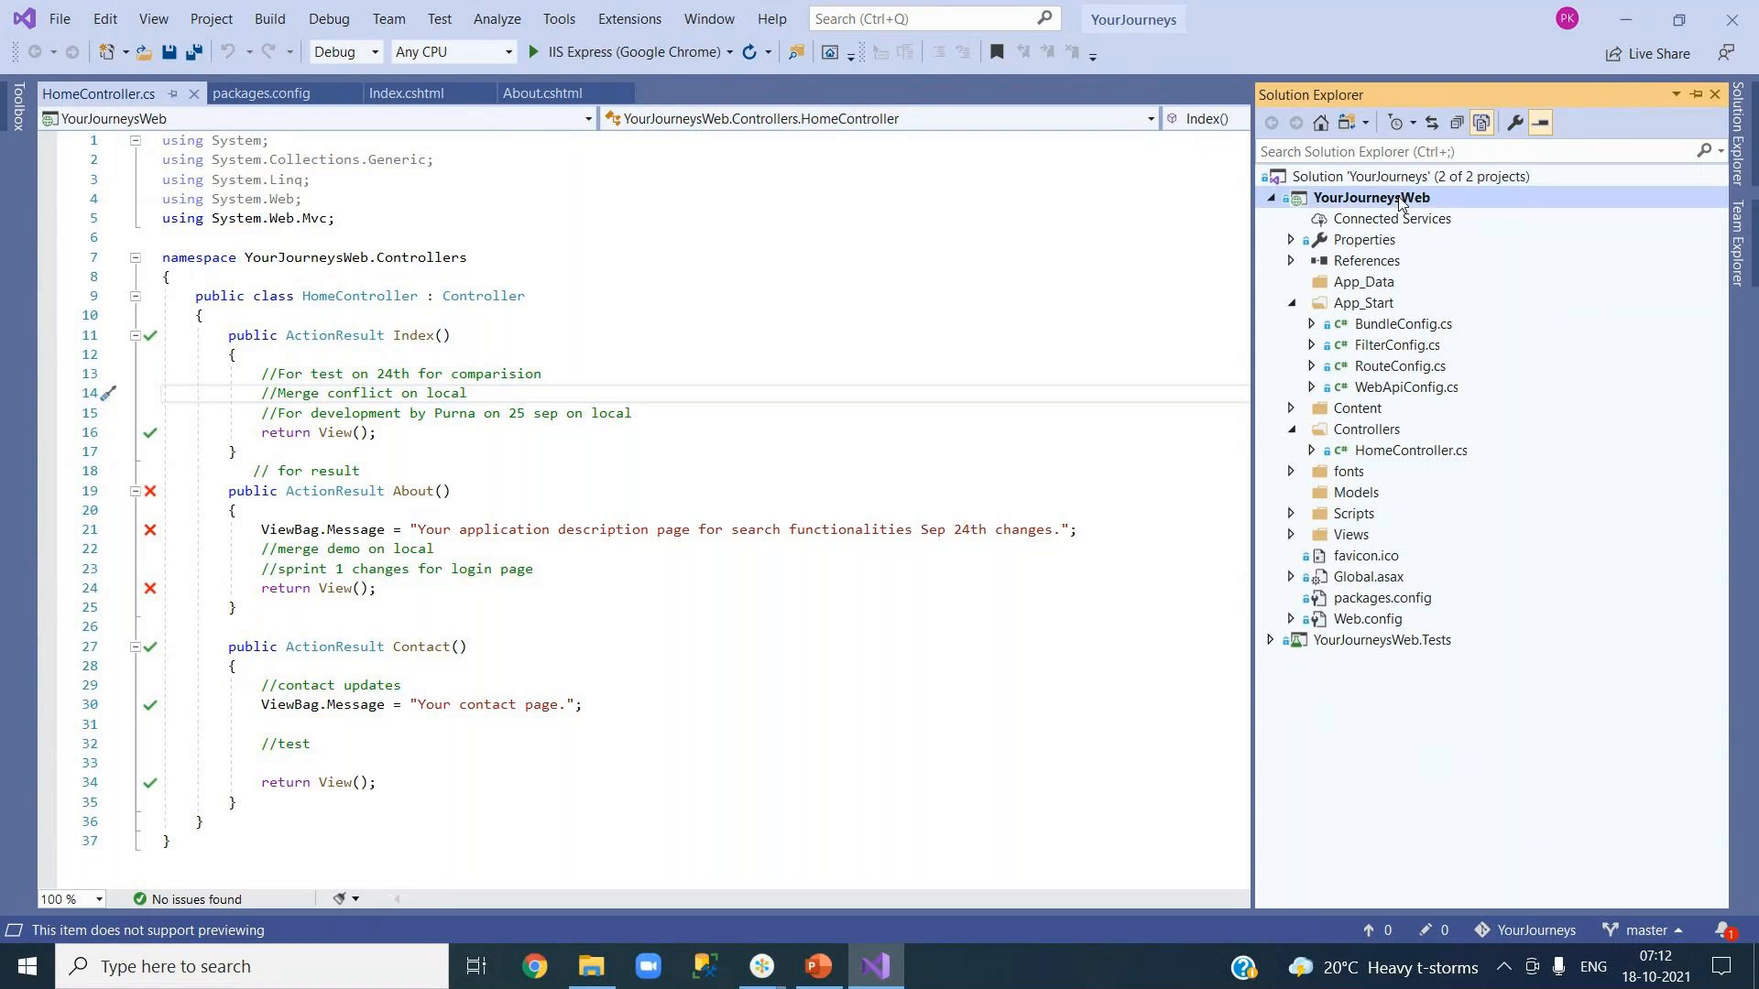
right_click(1399, 203)
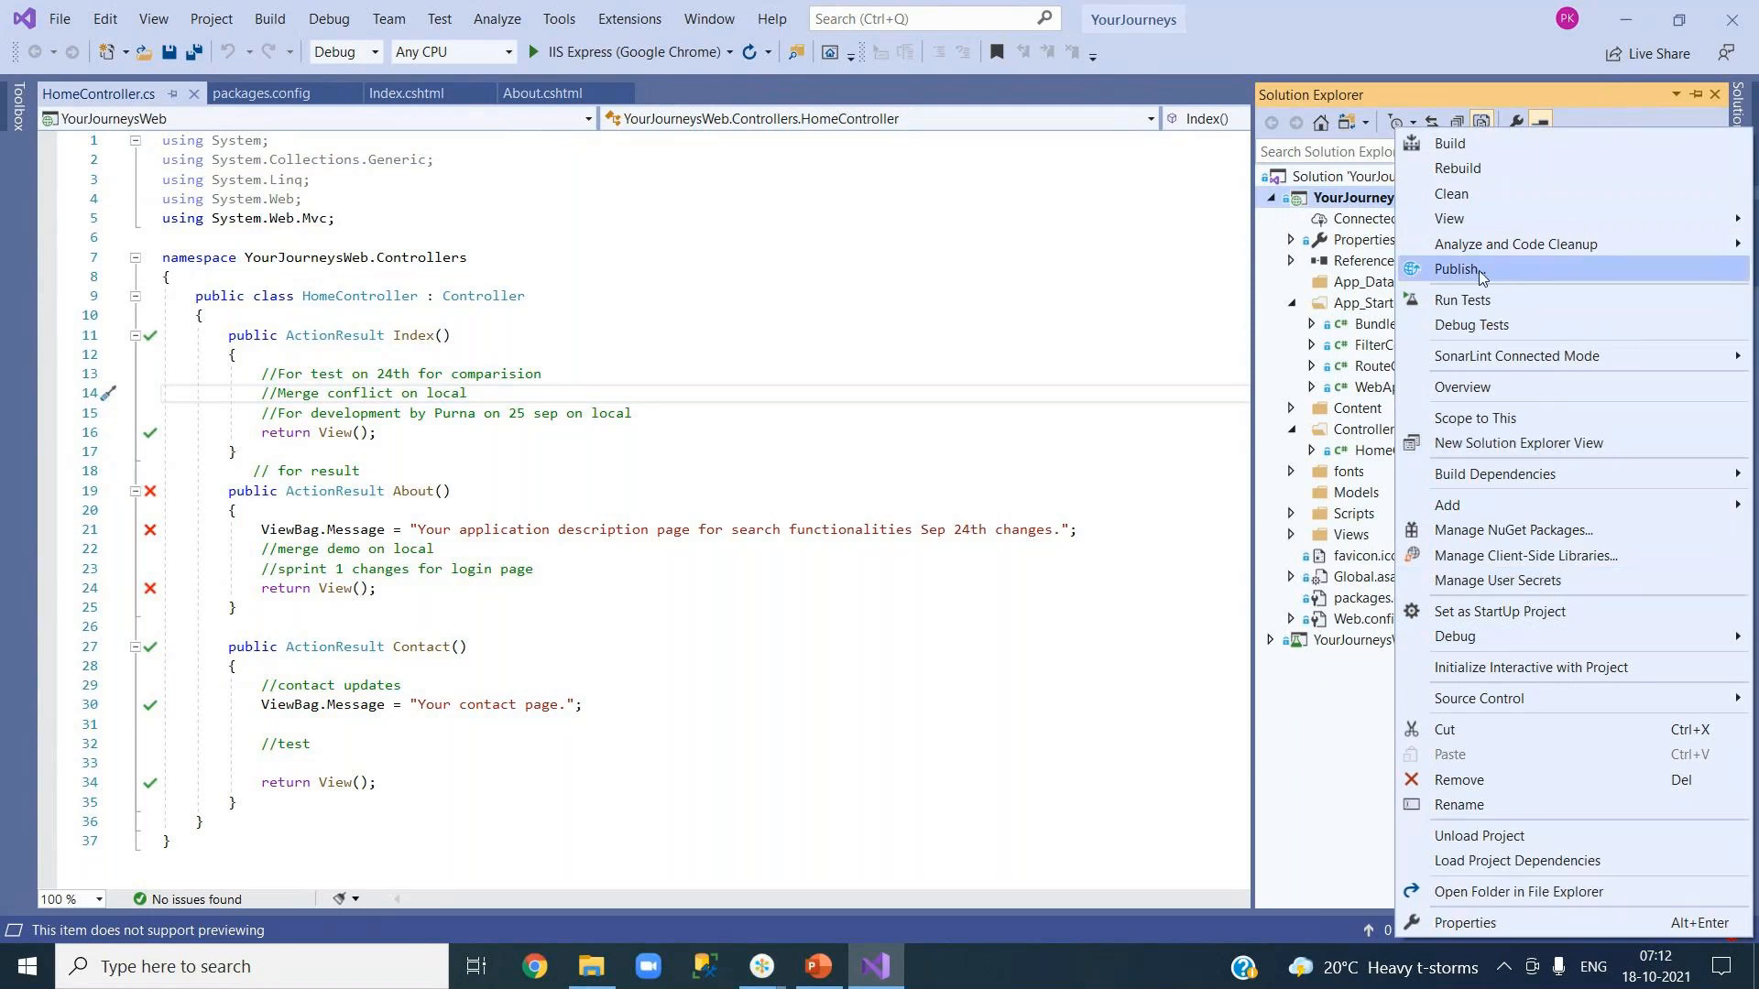
left_click(1346, 176)
right_click(1347, 178)
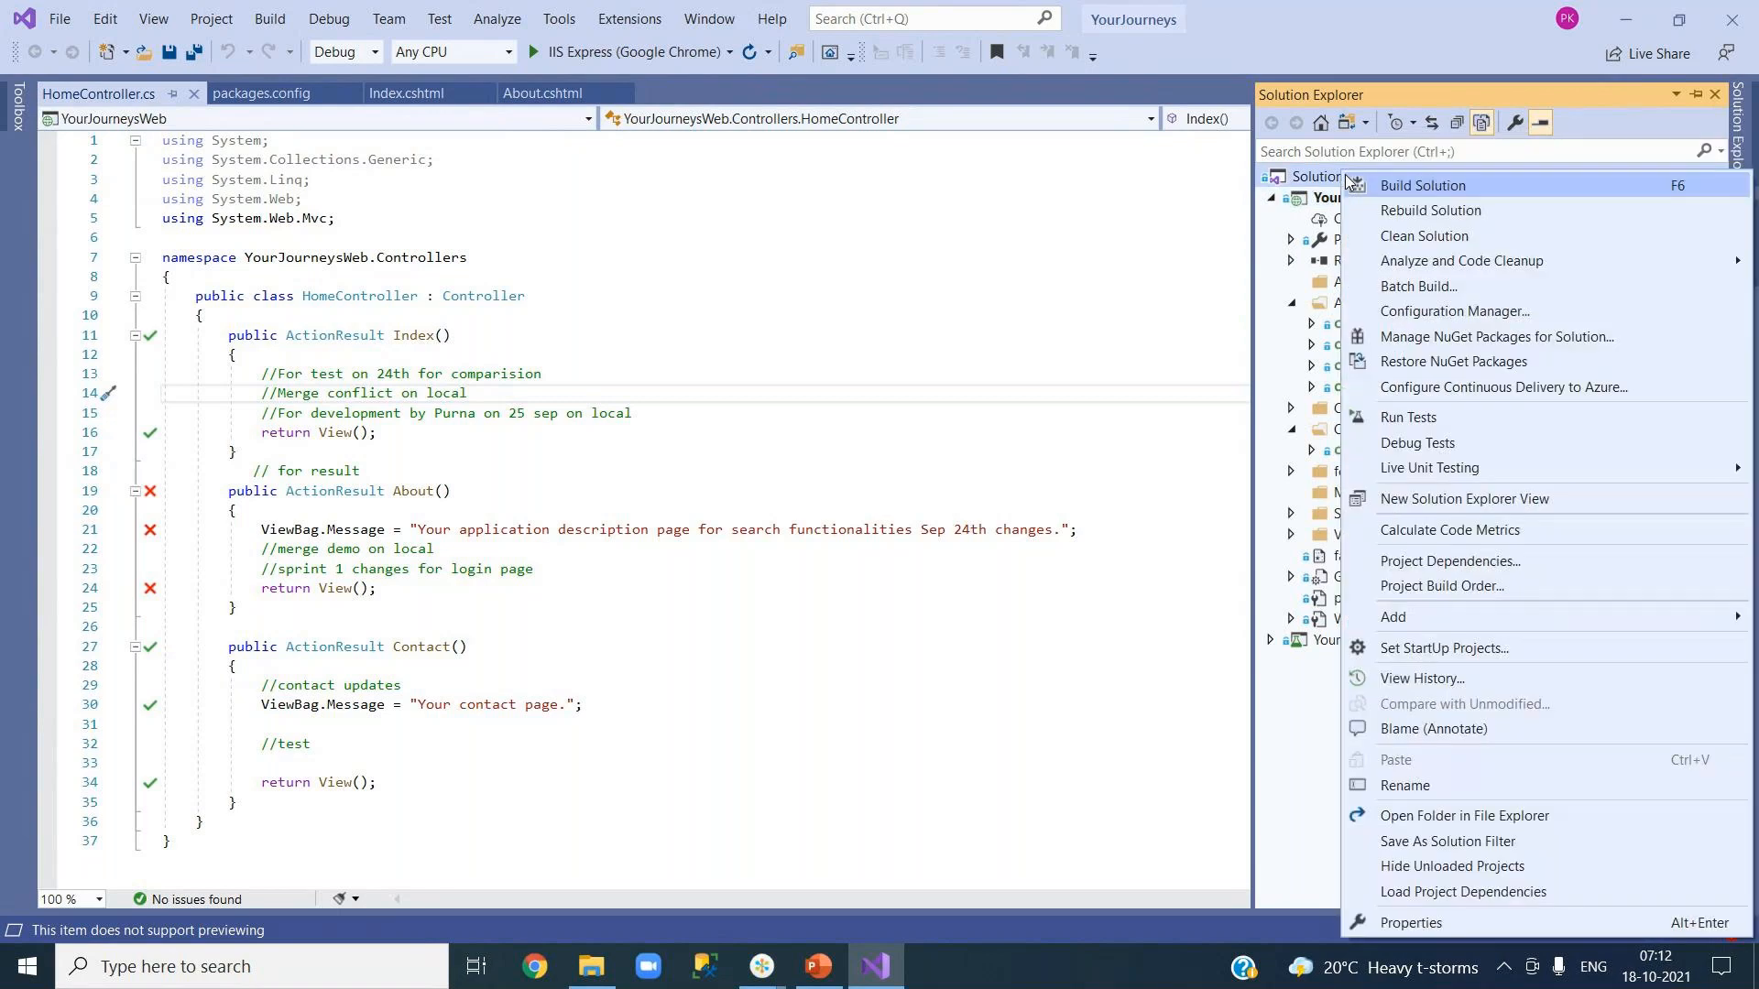
key("Escape")
Start publishing the YourJourneysWeb project and choose Folder as the publish target.
left_click(1329, 198)
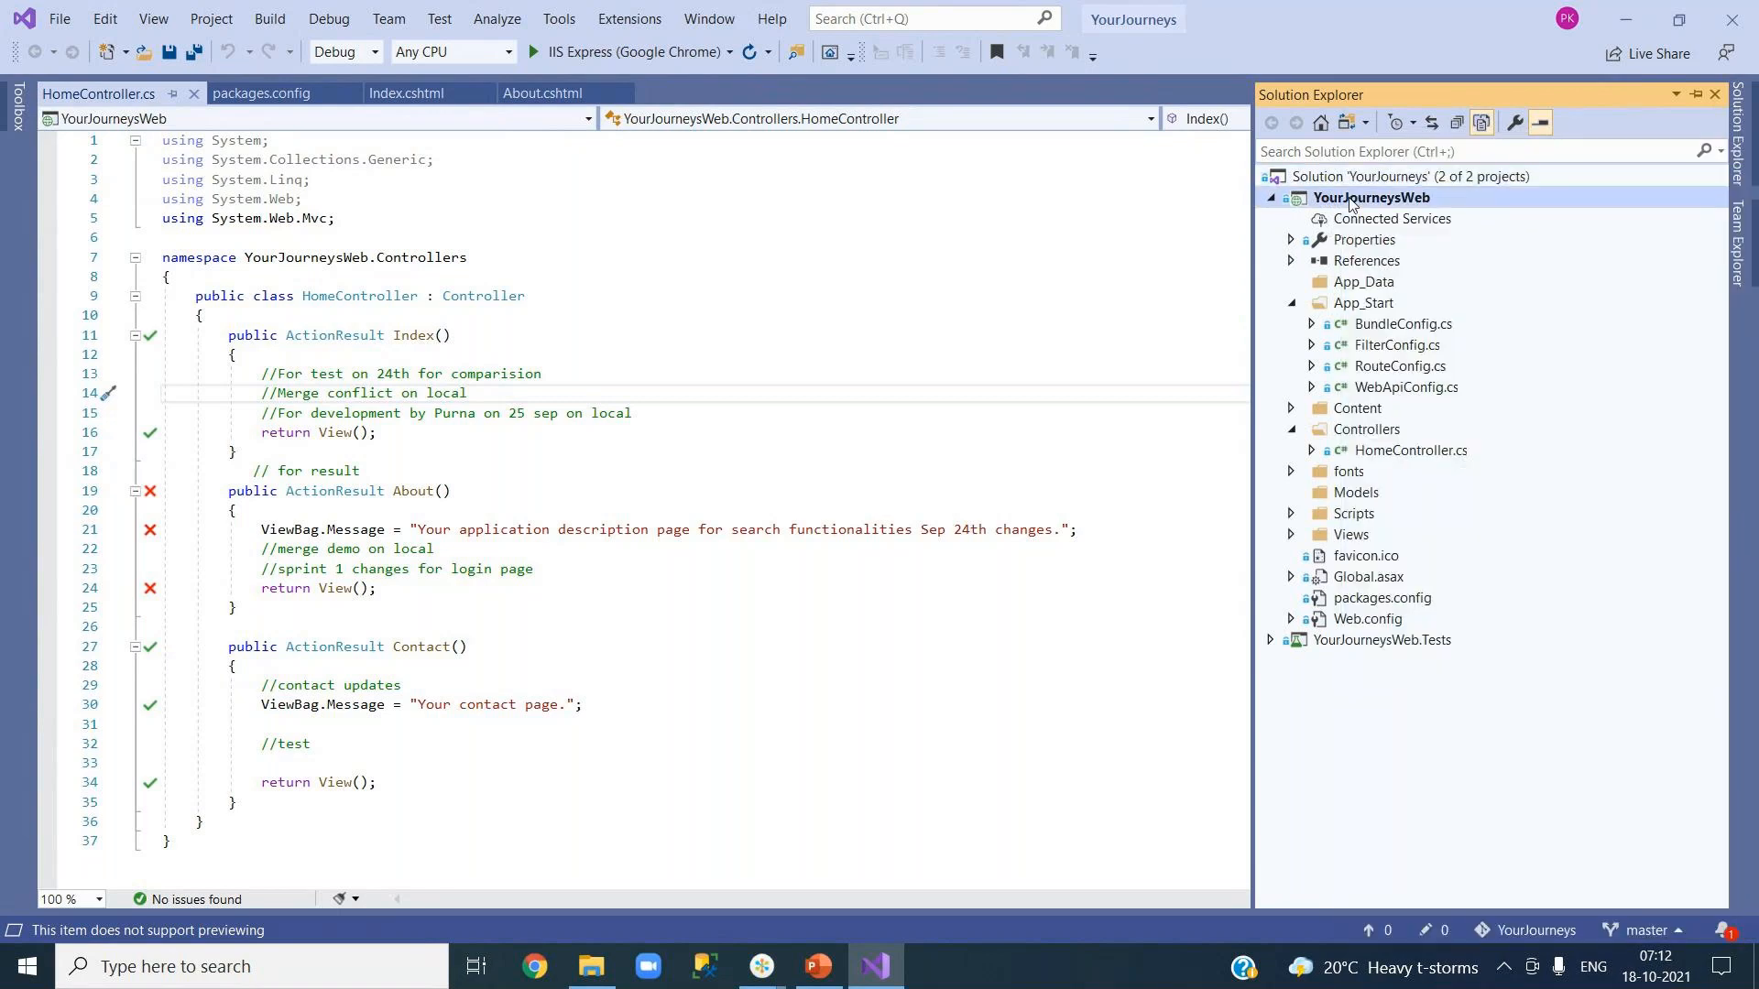
right_click(1328, 198)
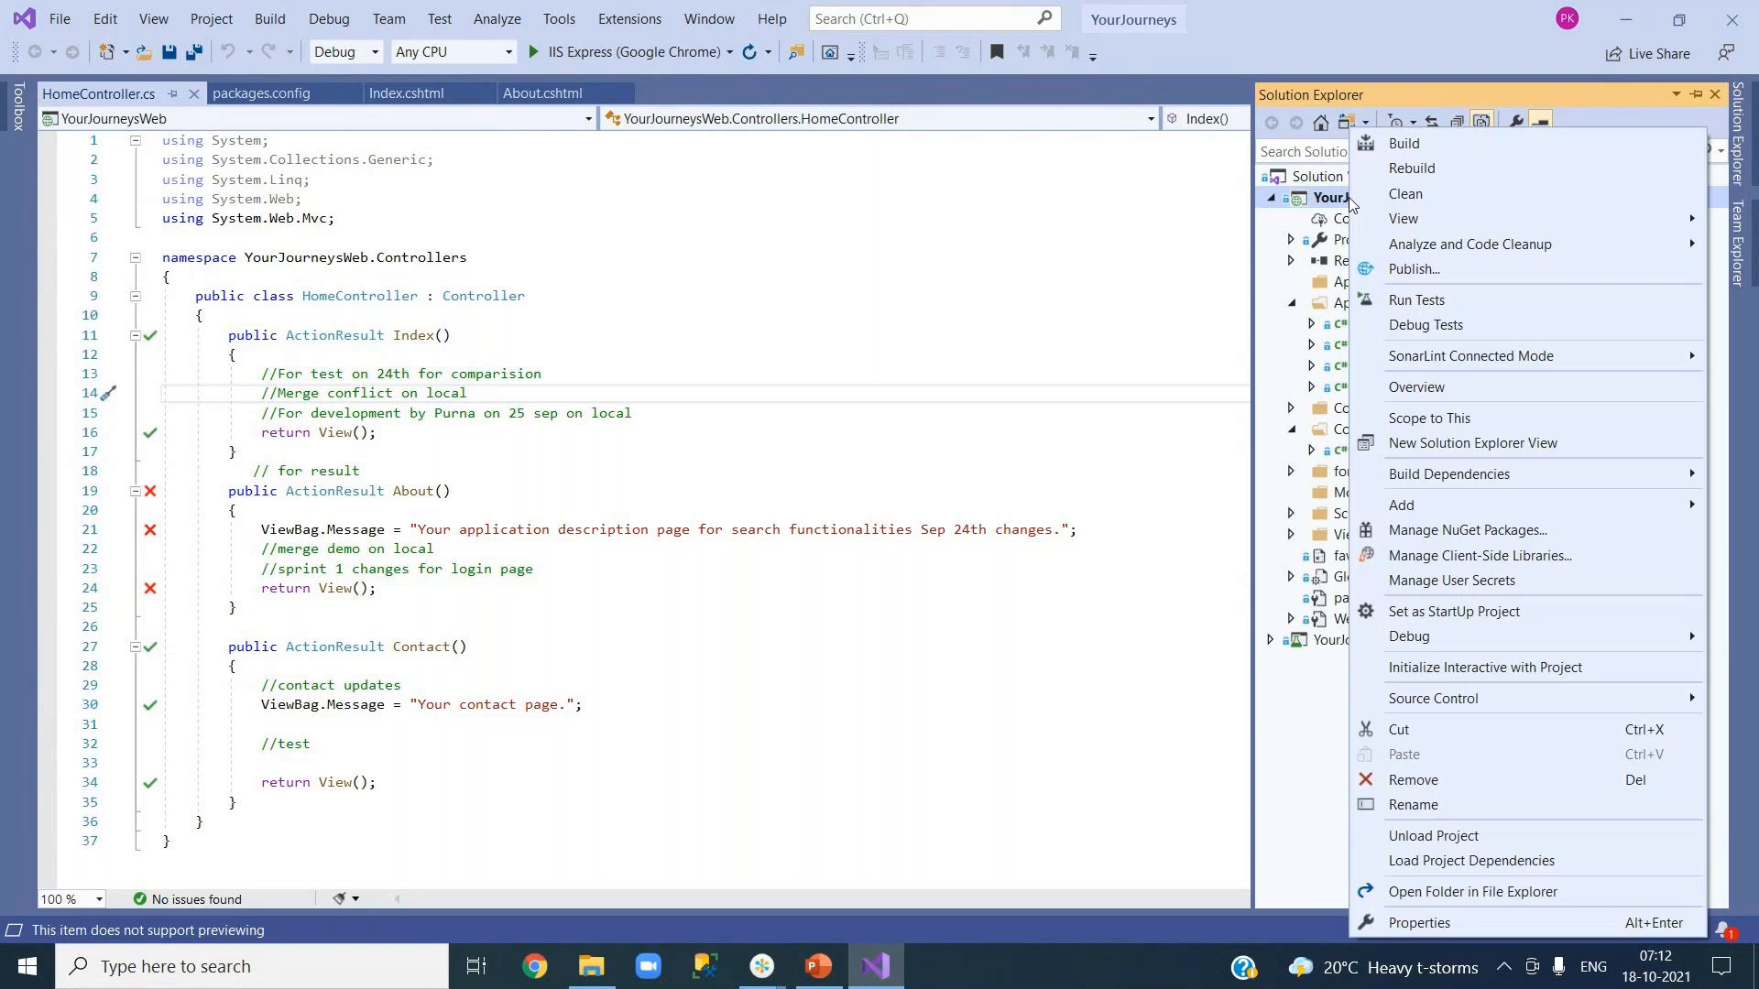
left_click(1480, 270)
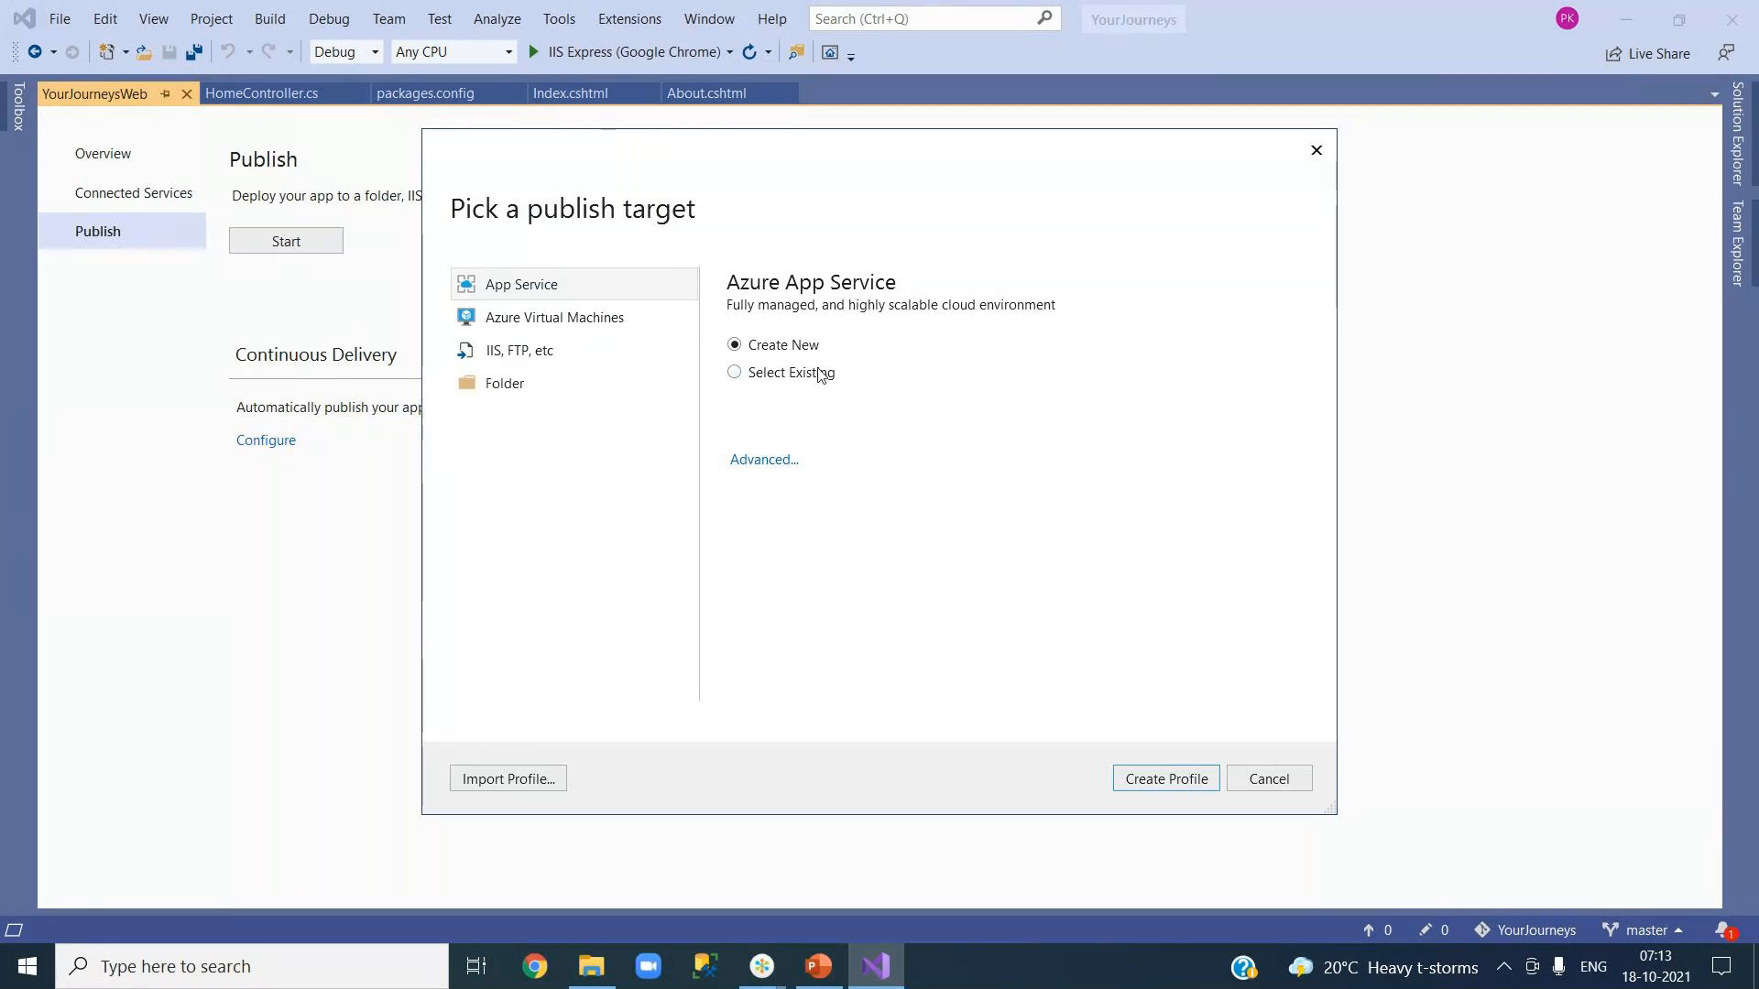
left_click(550, 324)
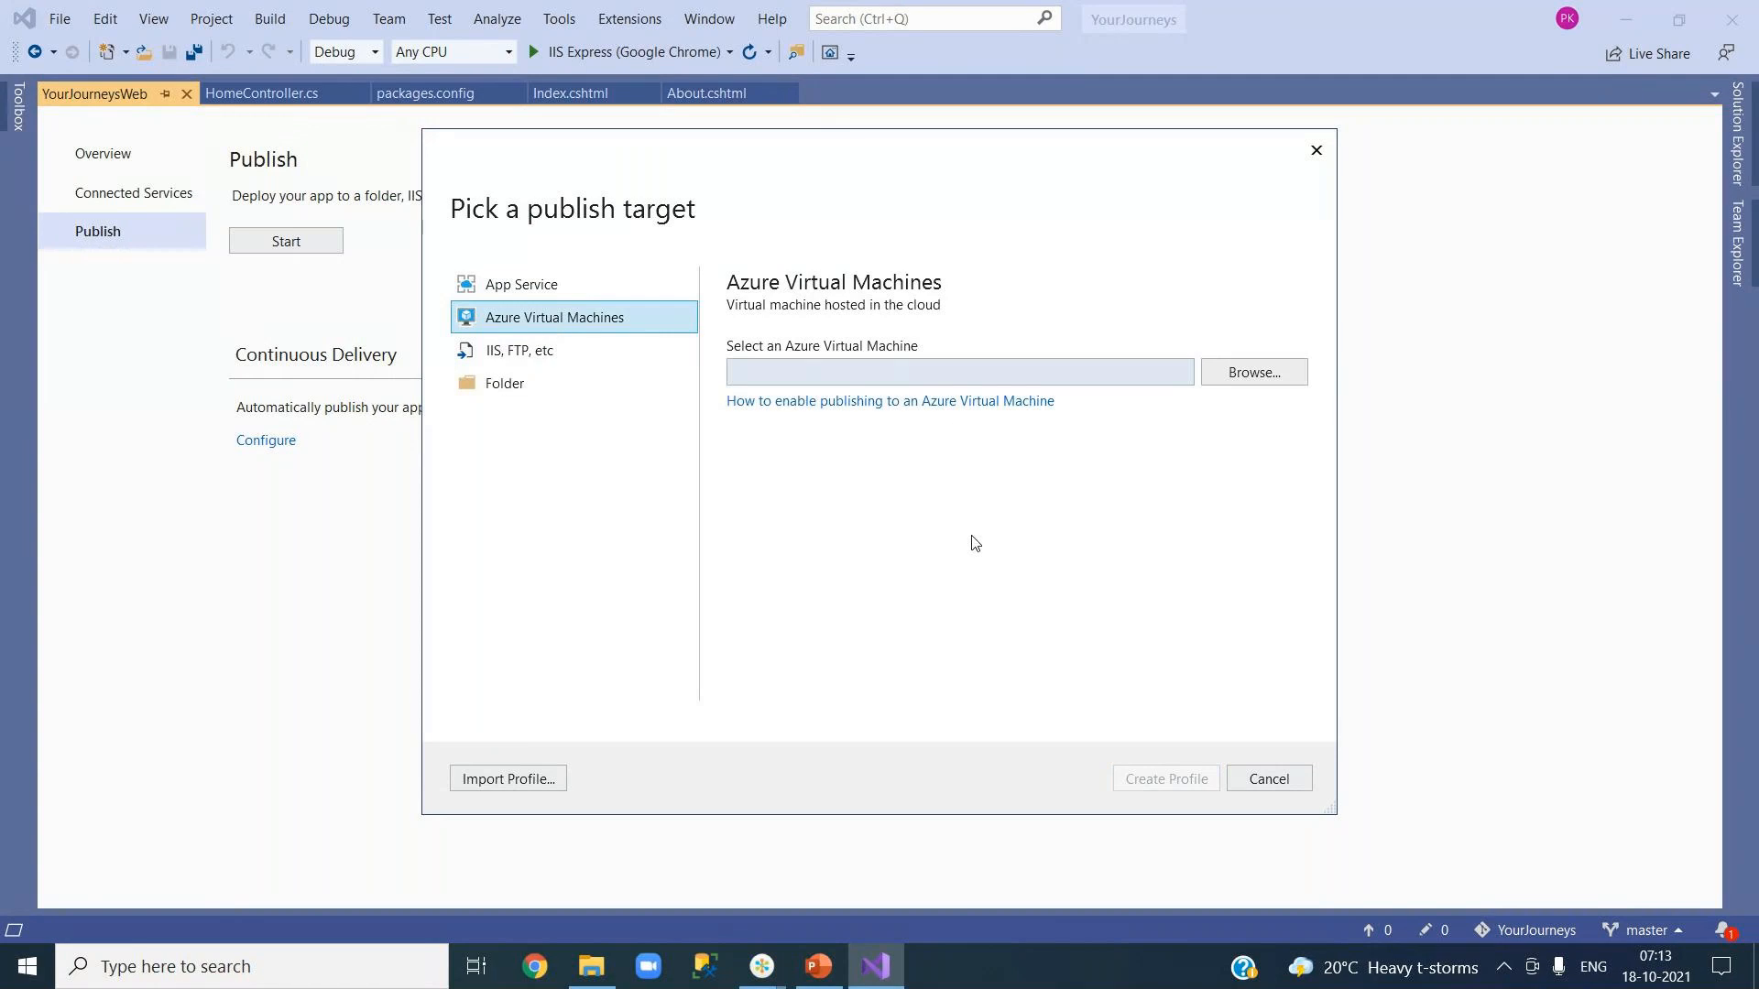
left_click(569, 357)
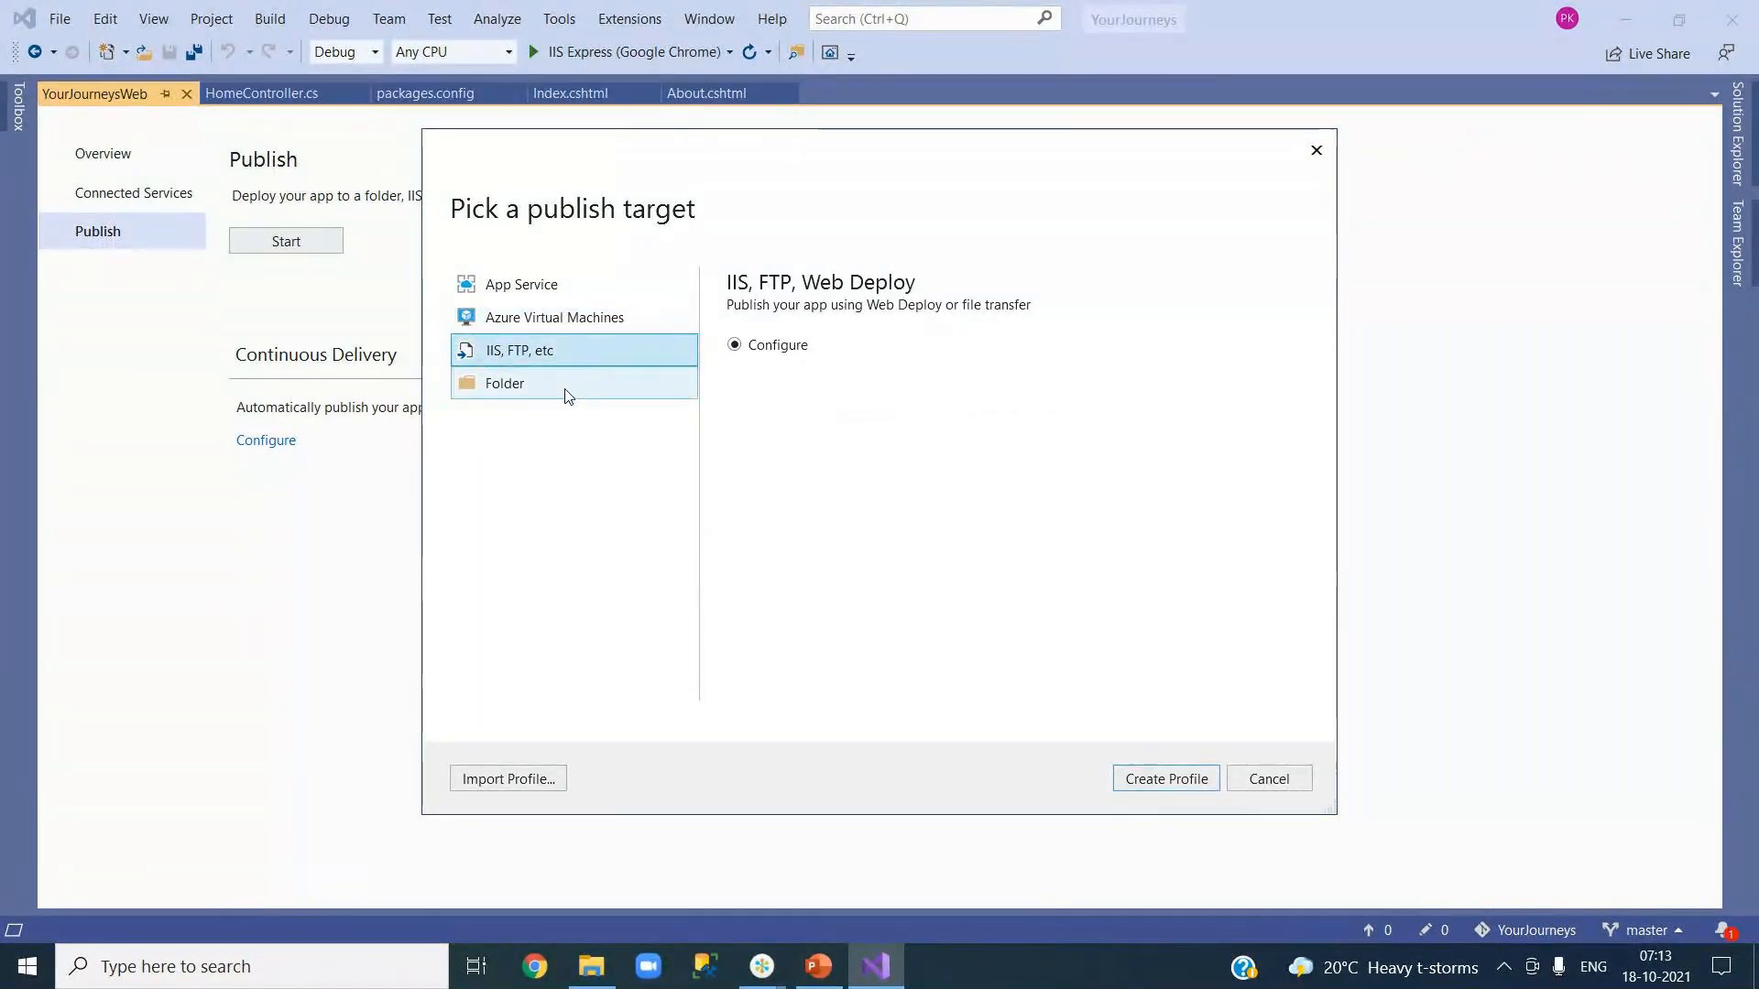
left_click(567, 395)
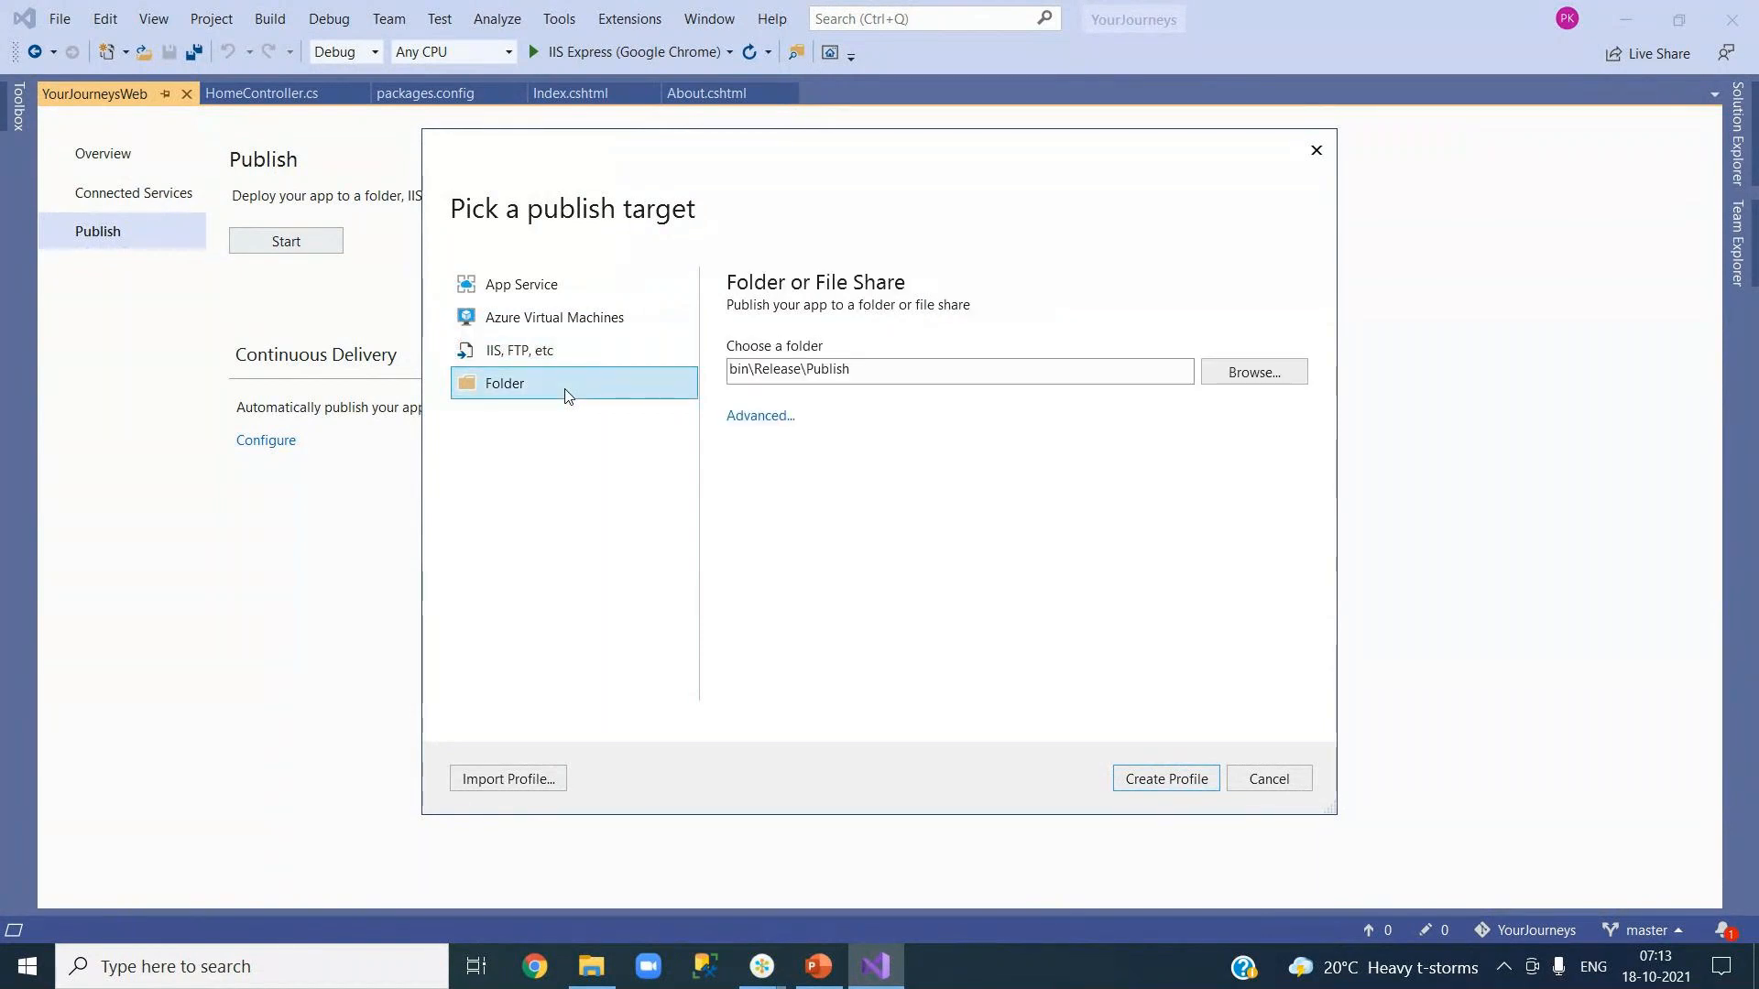
Set the publish location to the 18Oct folder on the Desktop.
left_click(1246, 376)
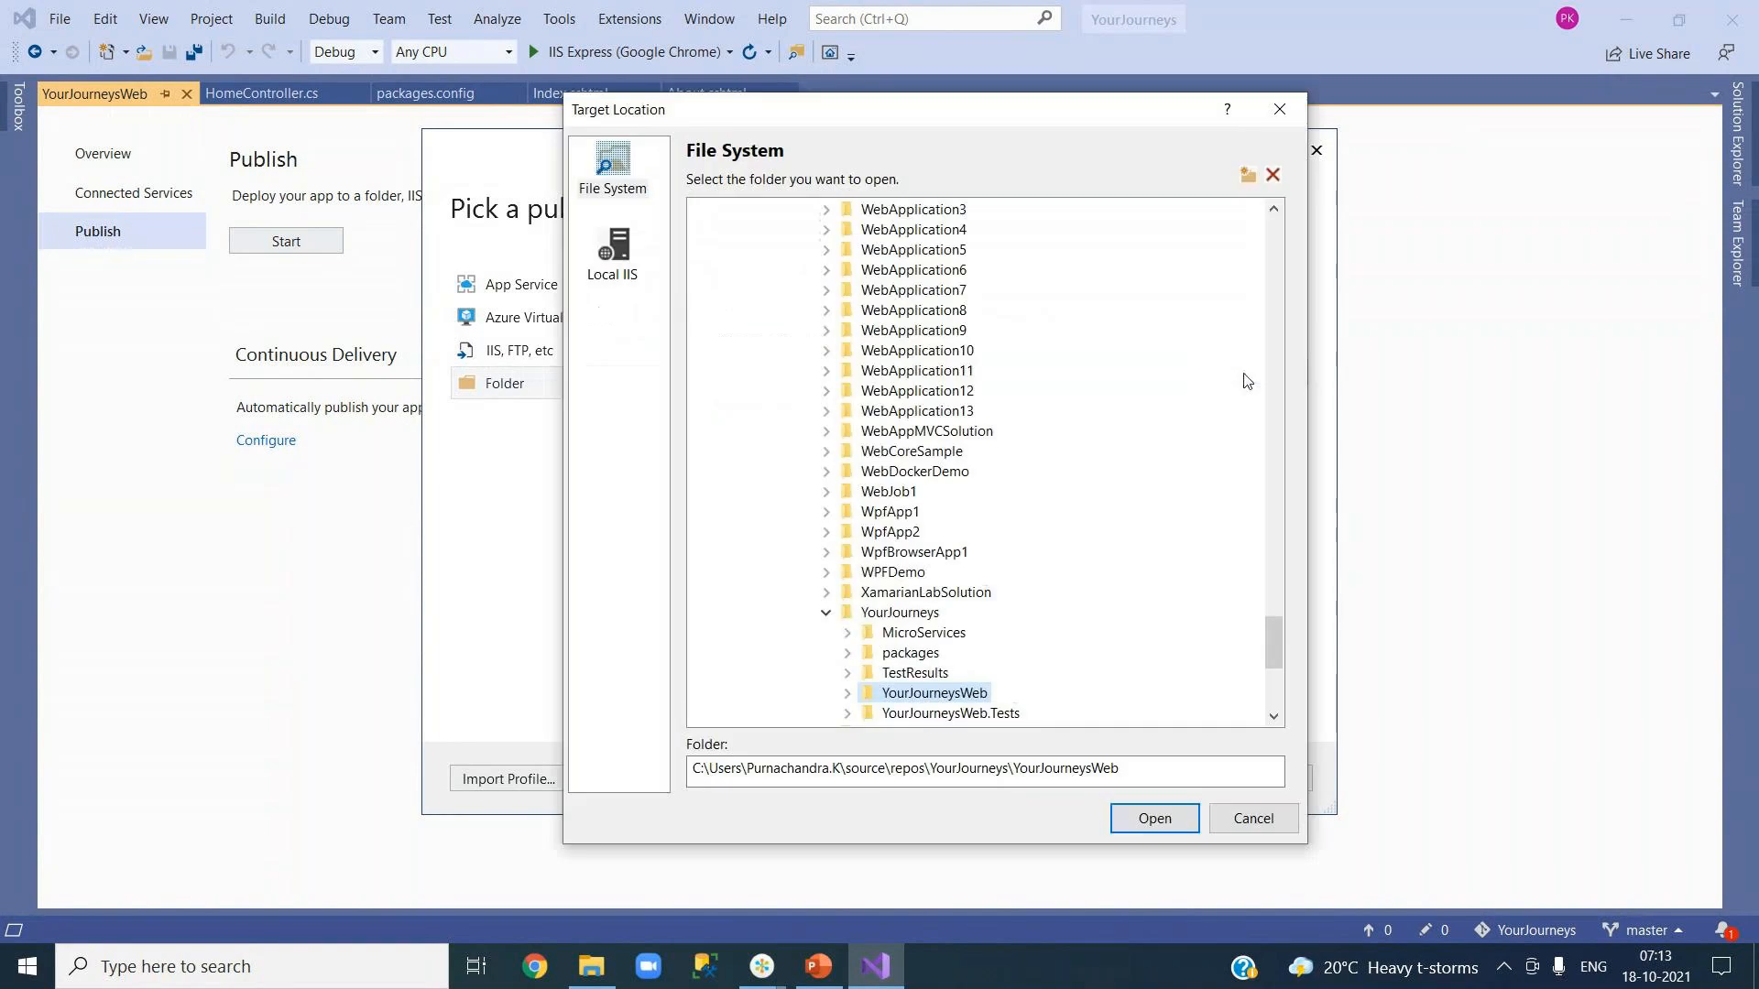
left_click_drag(1274, 641, 1287, 237)
left_click(730, 432)
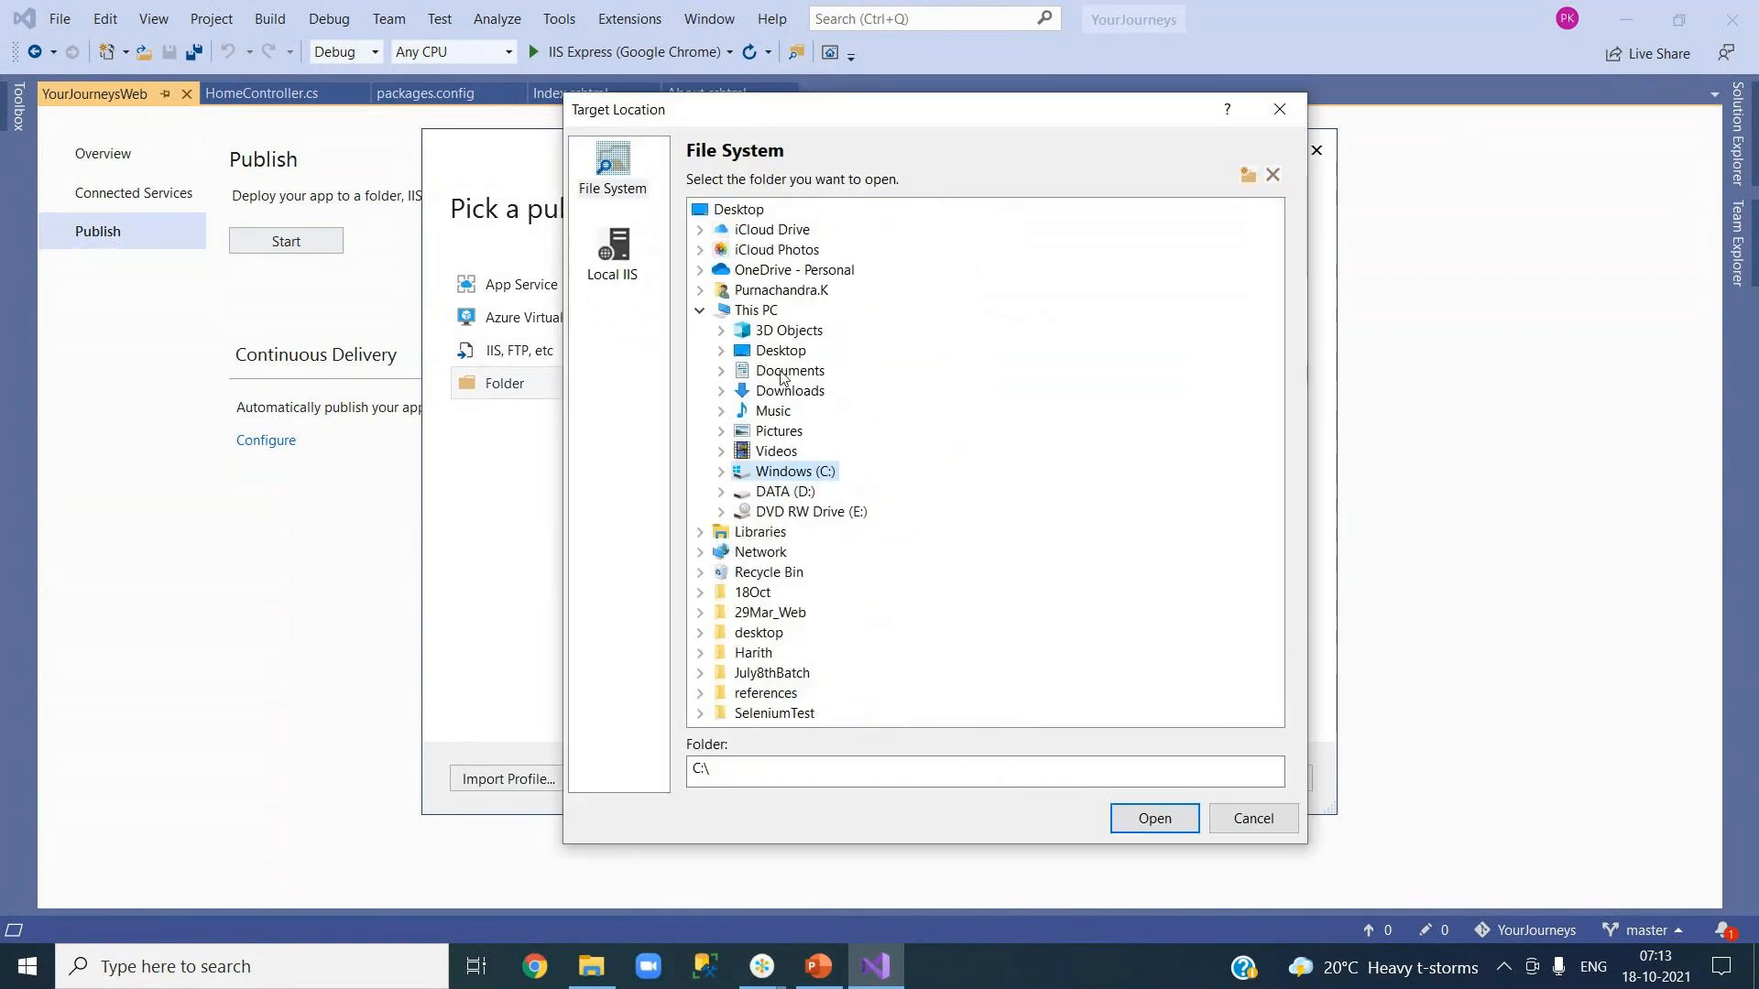
left_click(713, 351)
left_click(720, 351)
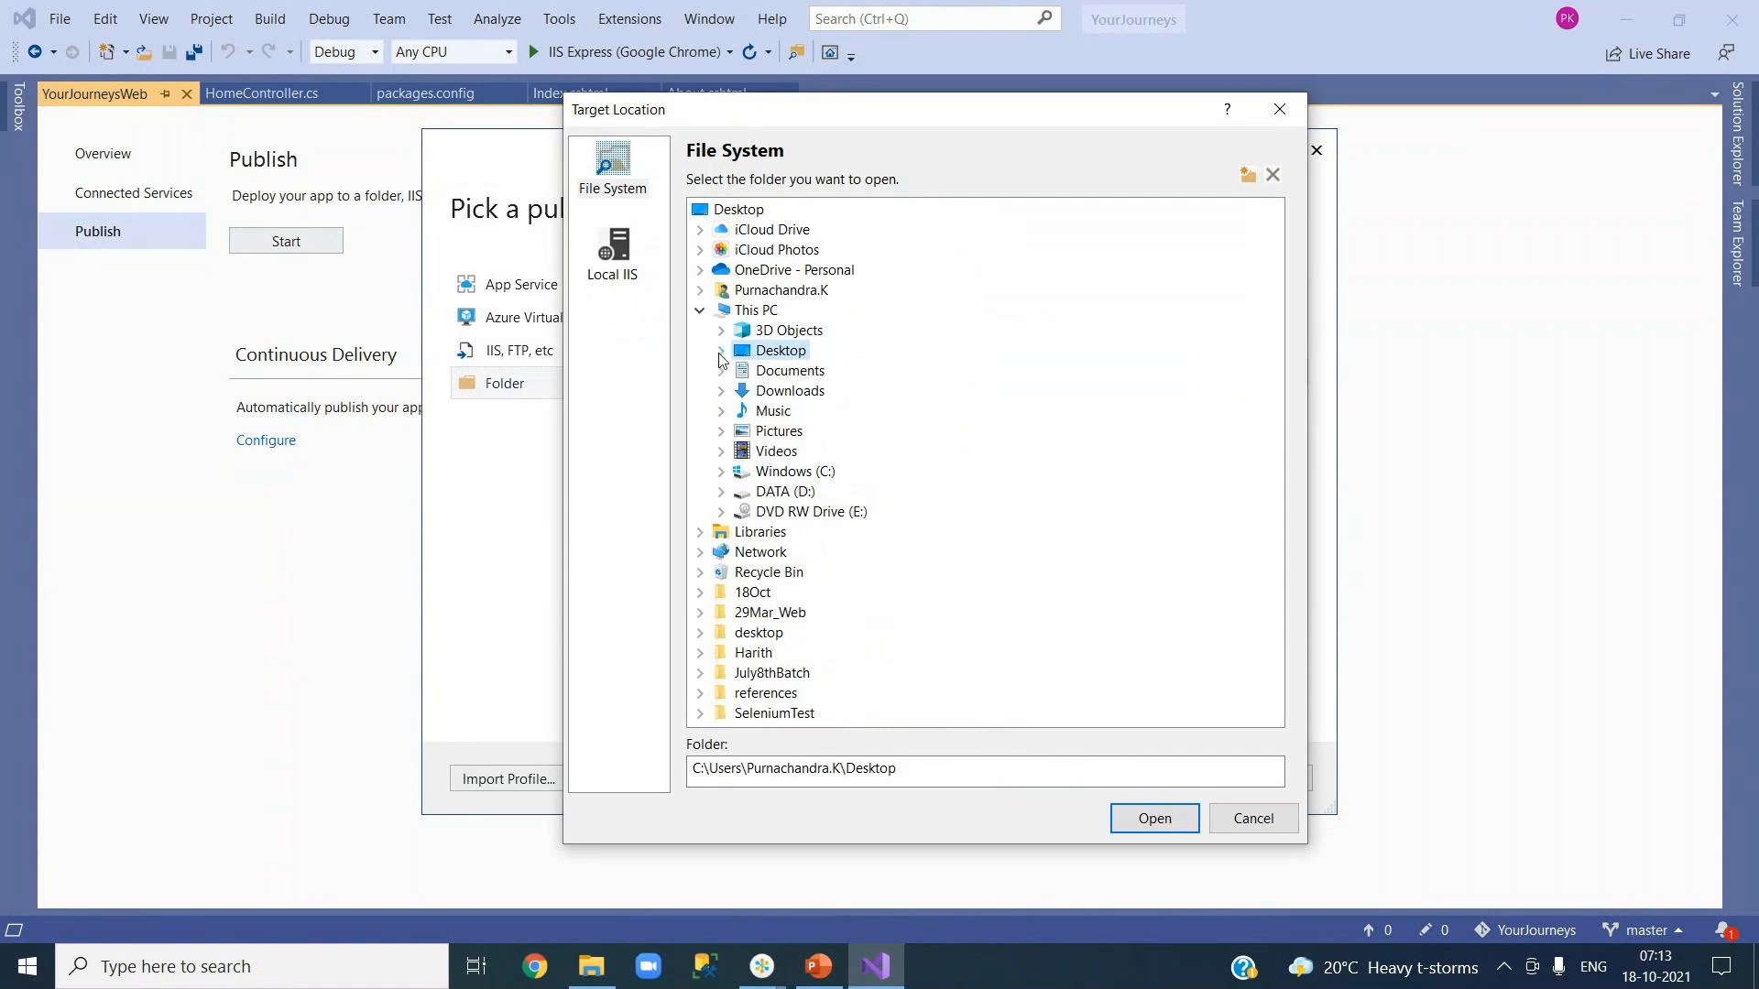
left_click(794, 371)
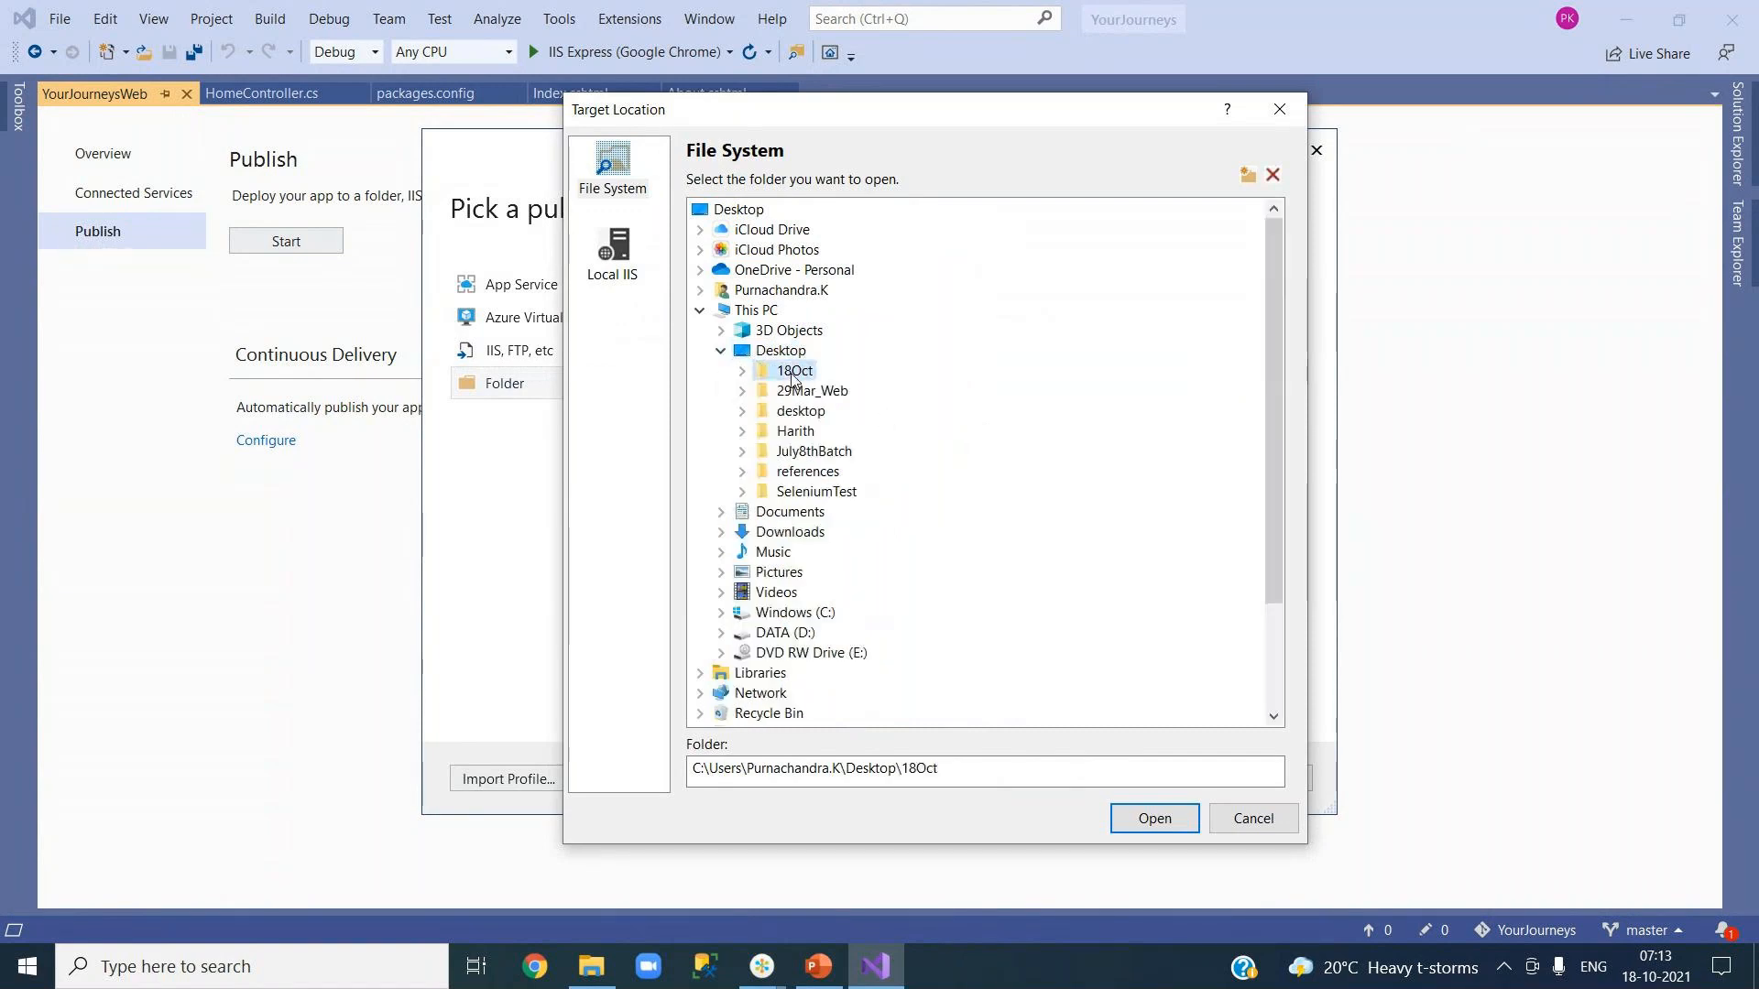
left_click(1136, 818)
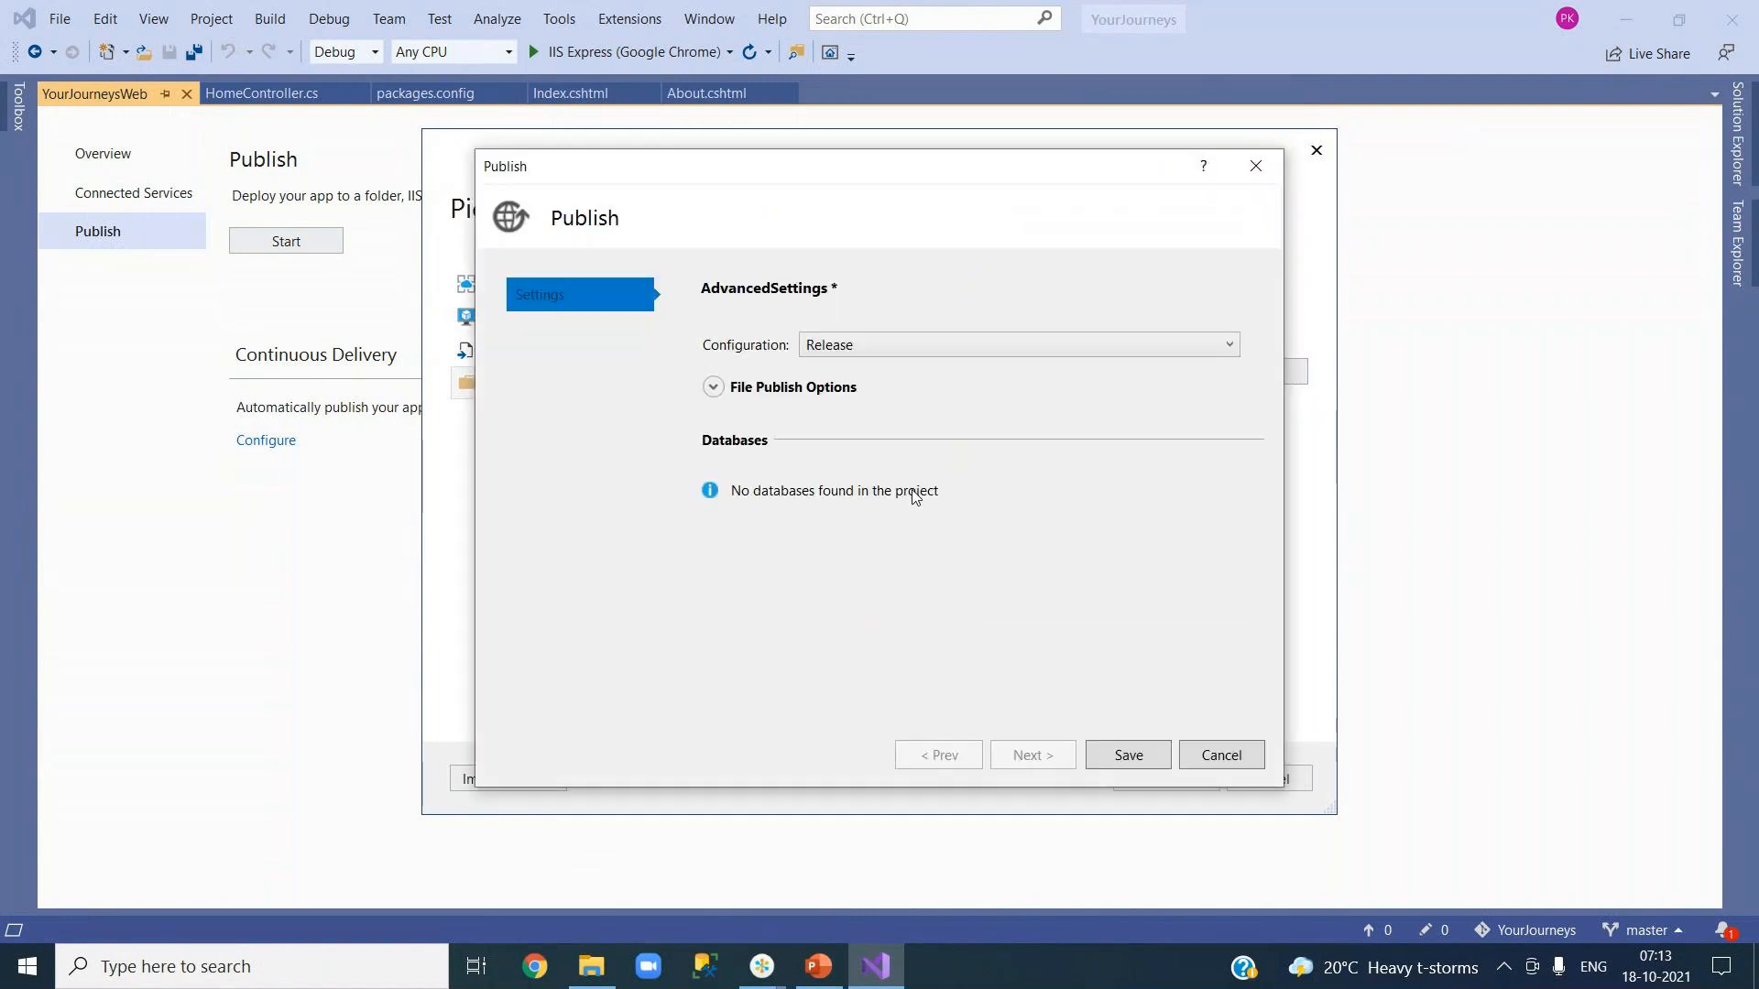
Expand the file publish options in the advanced publish settings and choose the Release configuration.
left_click(714, 388)
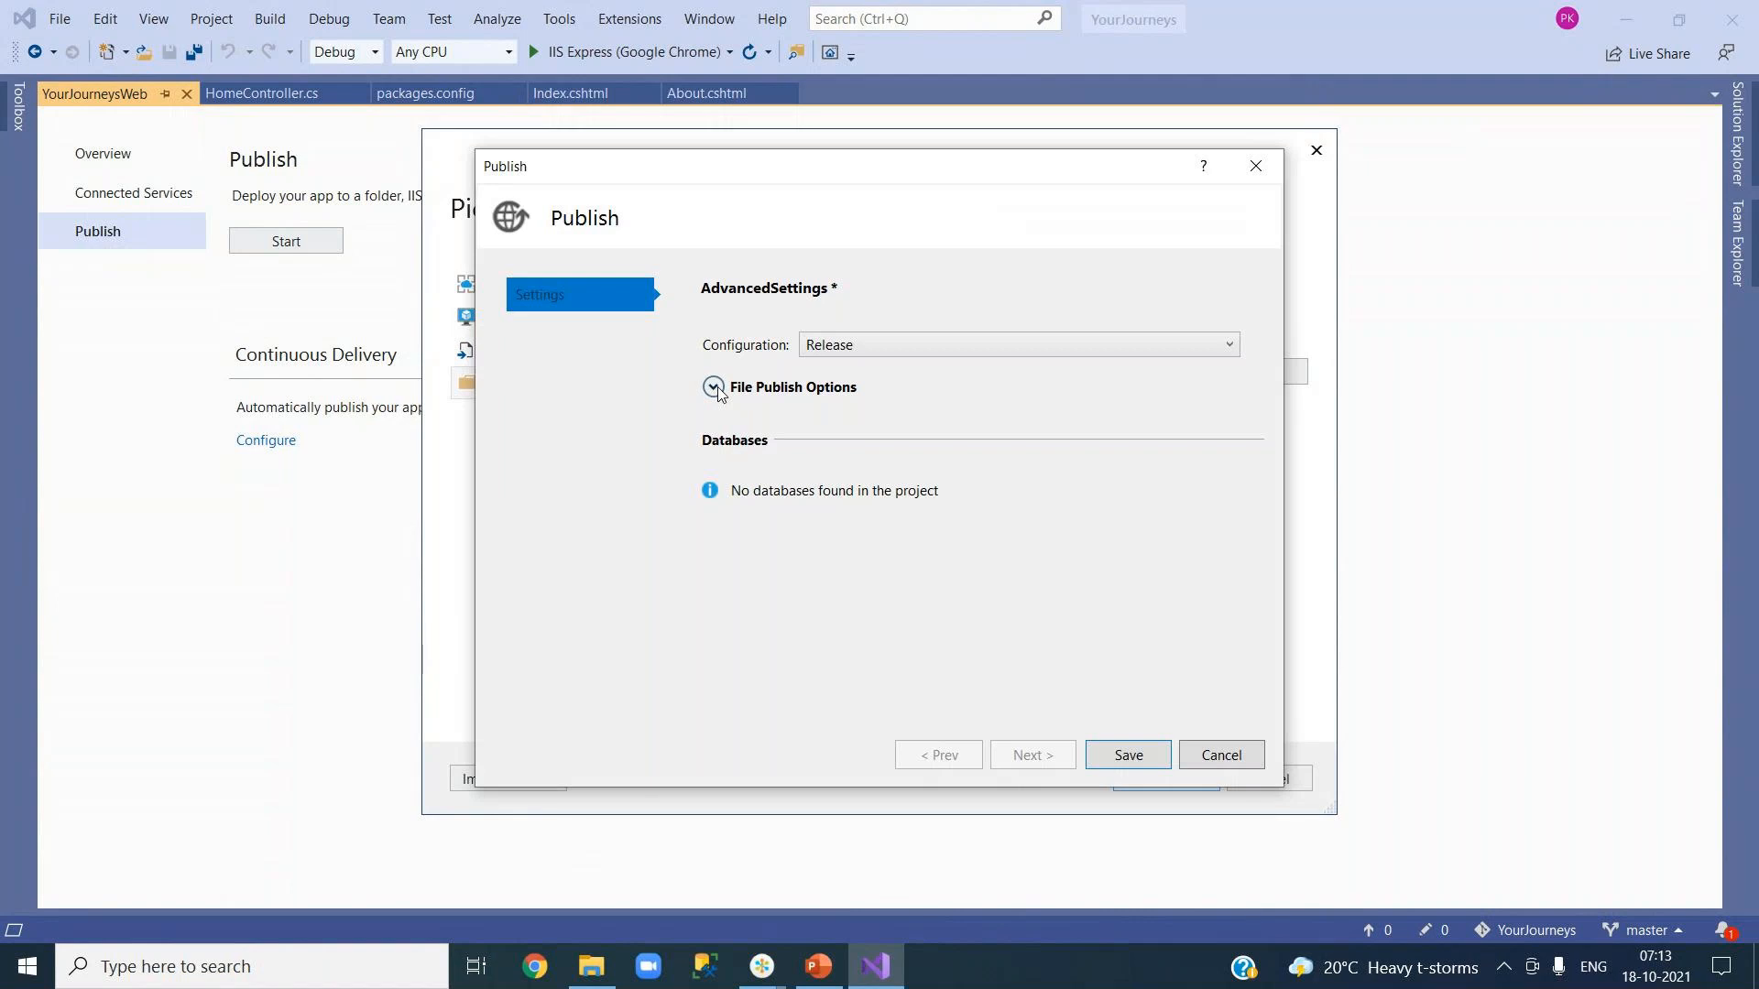
left_click(875, 346)
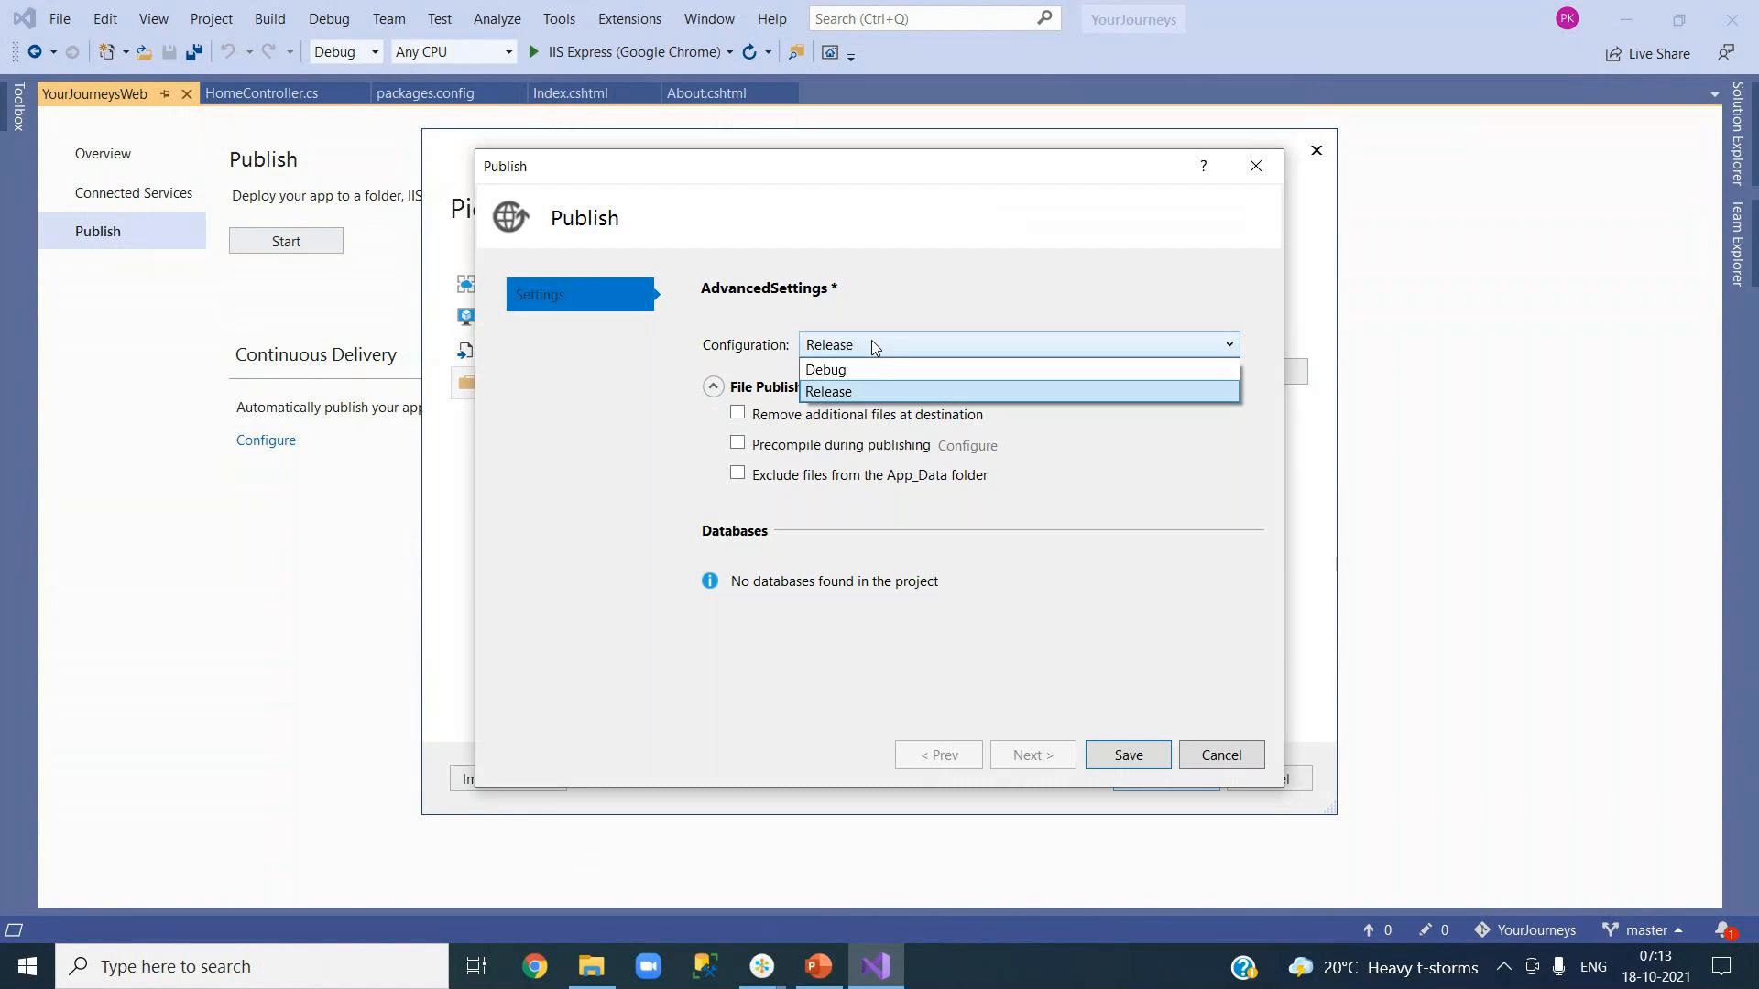
left_click(866, 392)
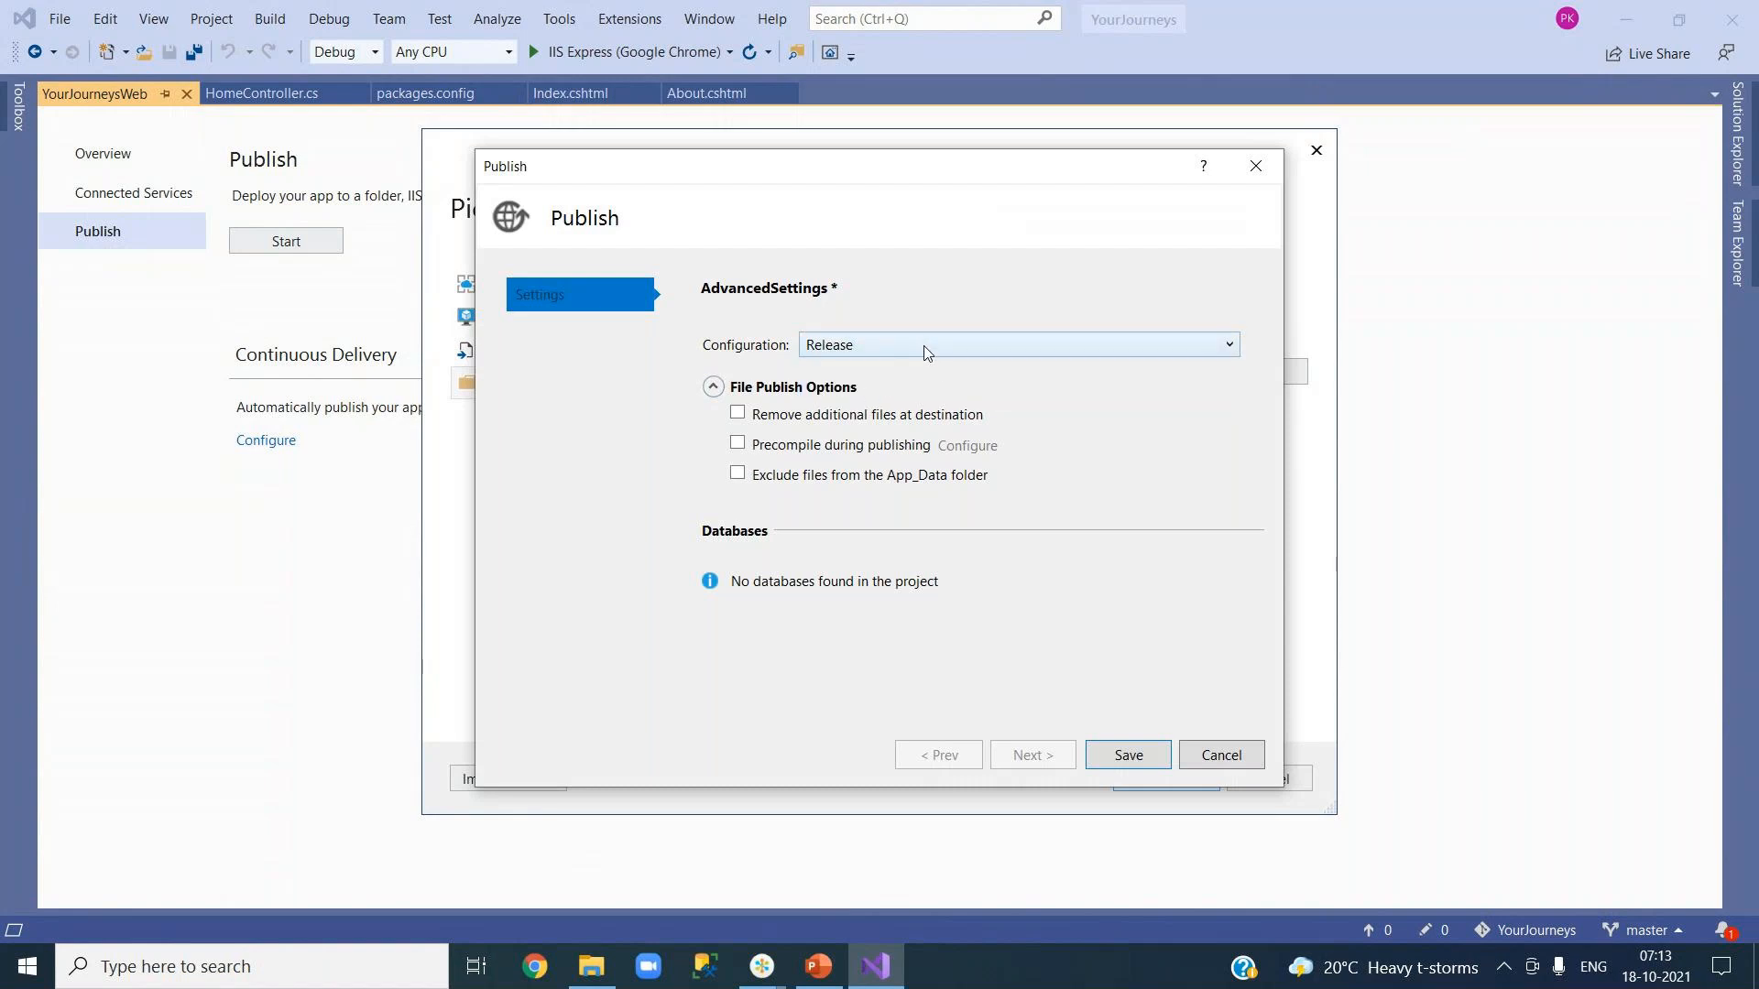
left_click(922, 341)
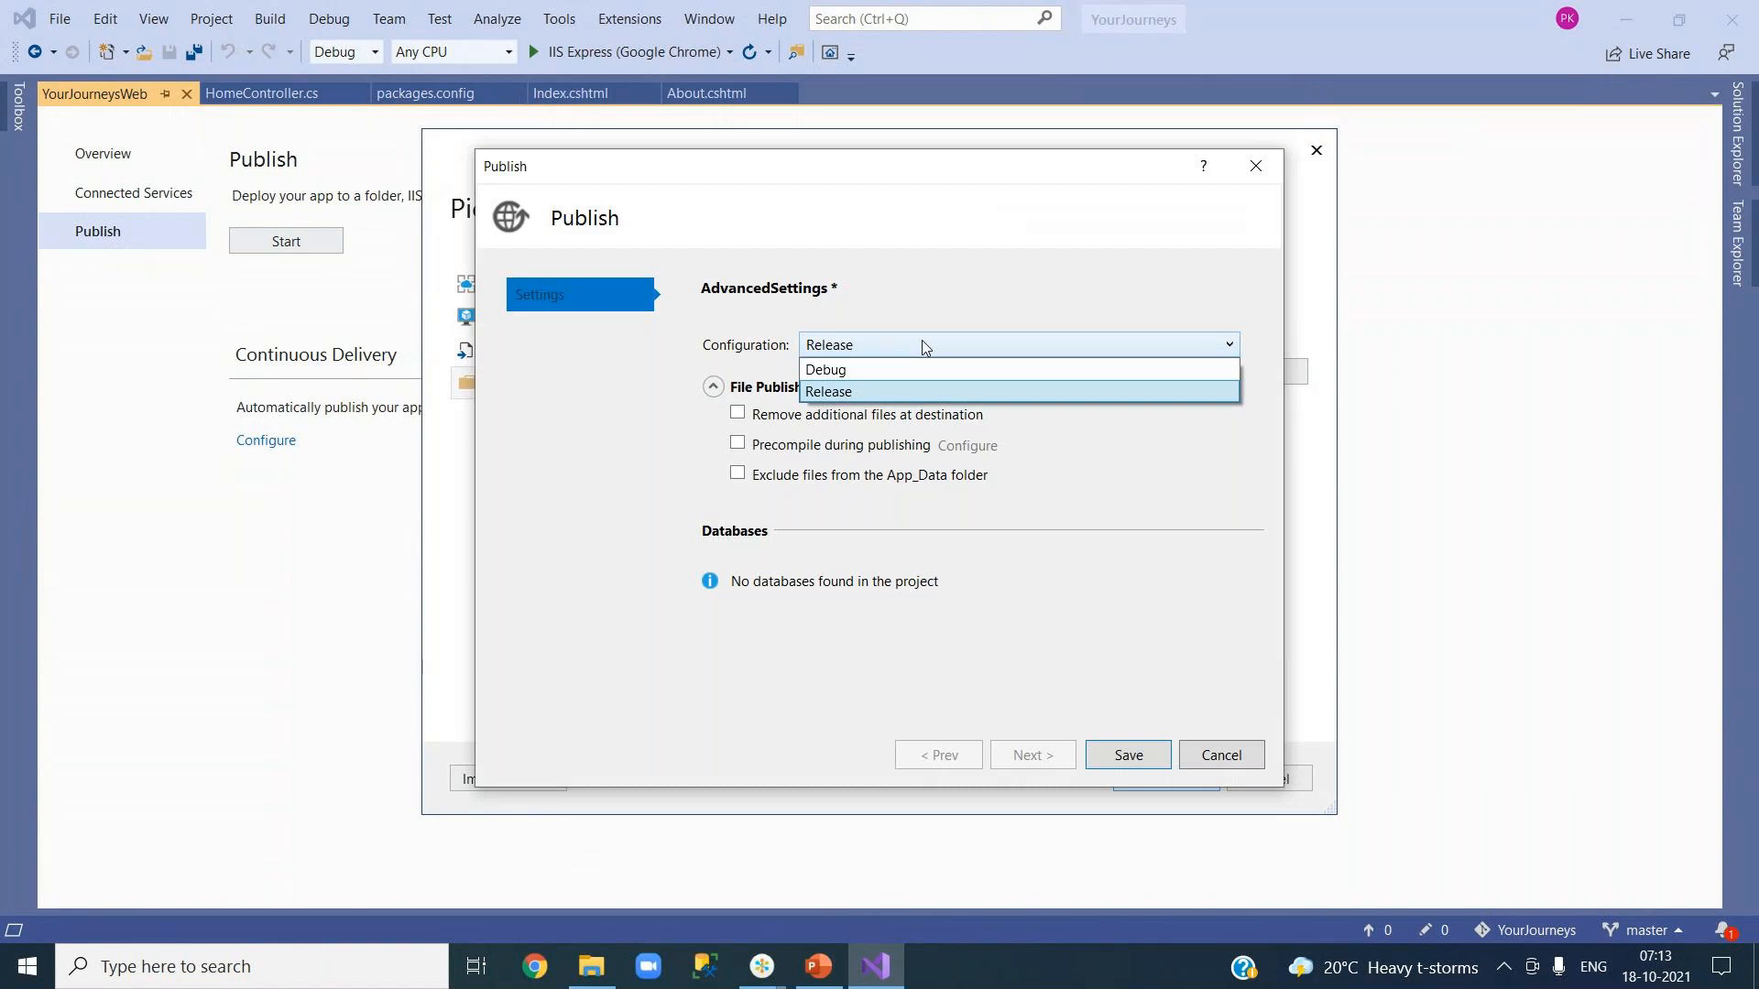
left_click(919, 392)
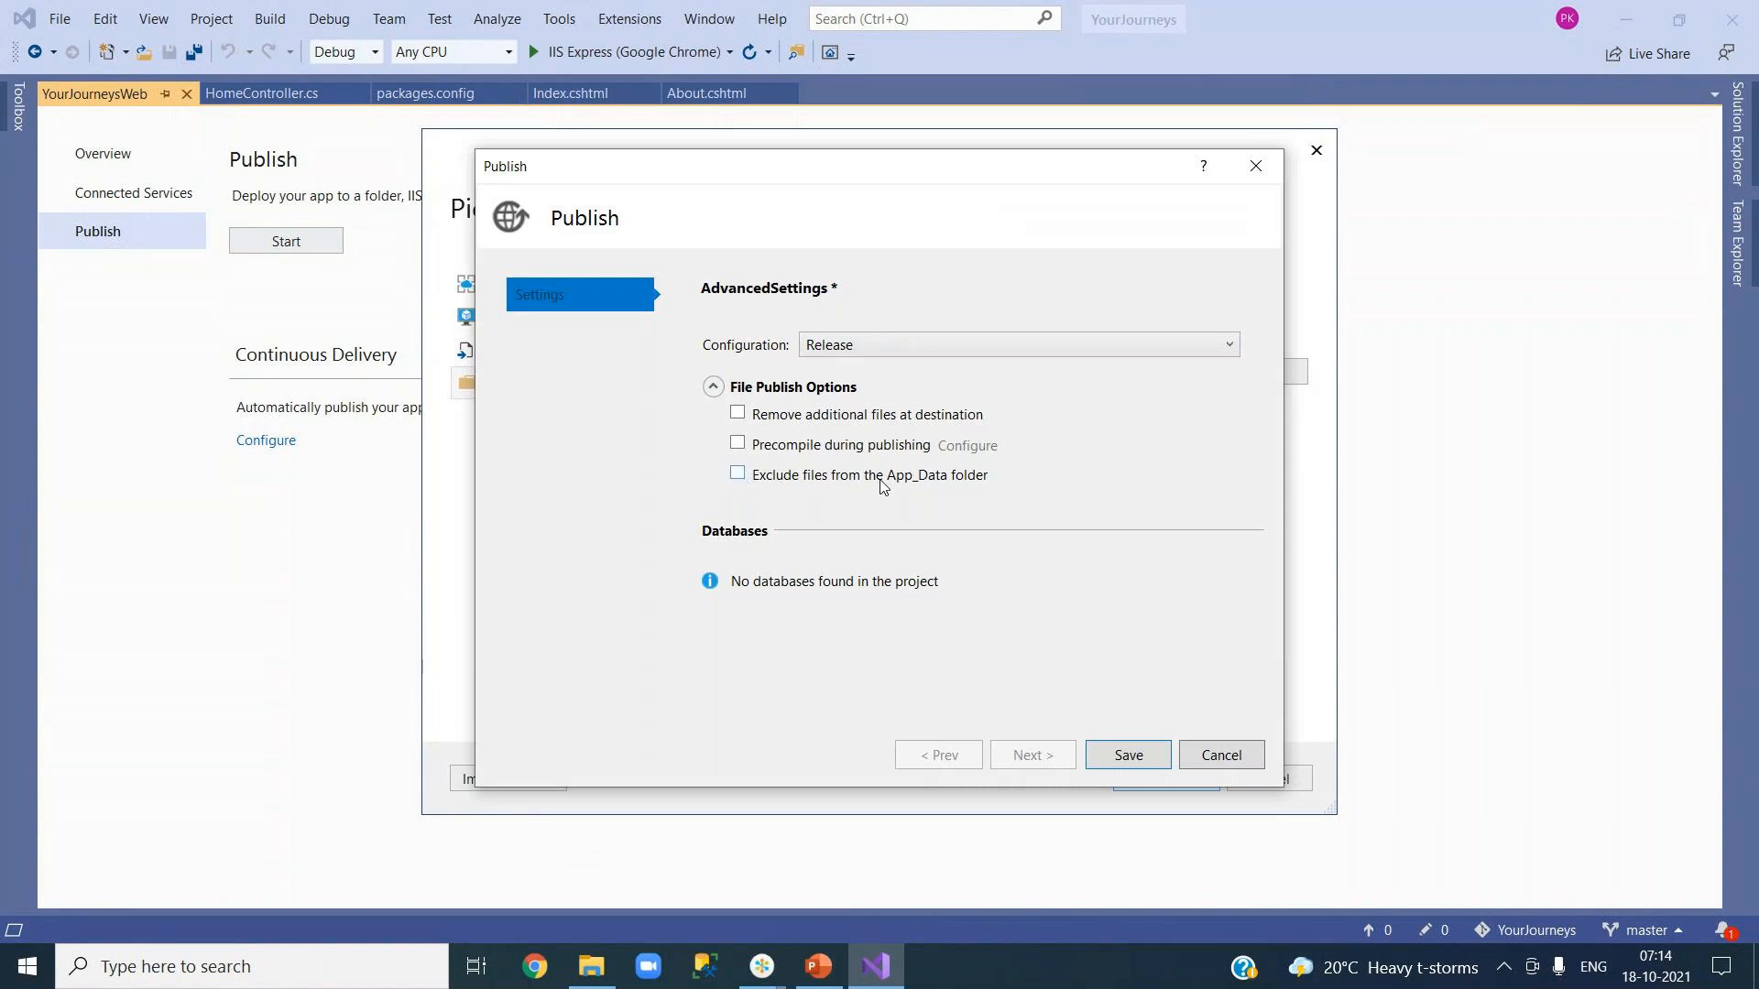
Cancel the advanced settings and the publish target setup, and locate the App_Data folder in the YourJourneysWeb project.
left_click(1225, 755)
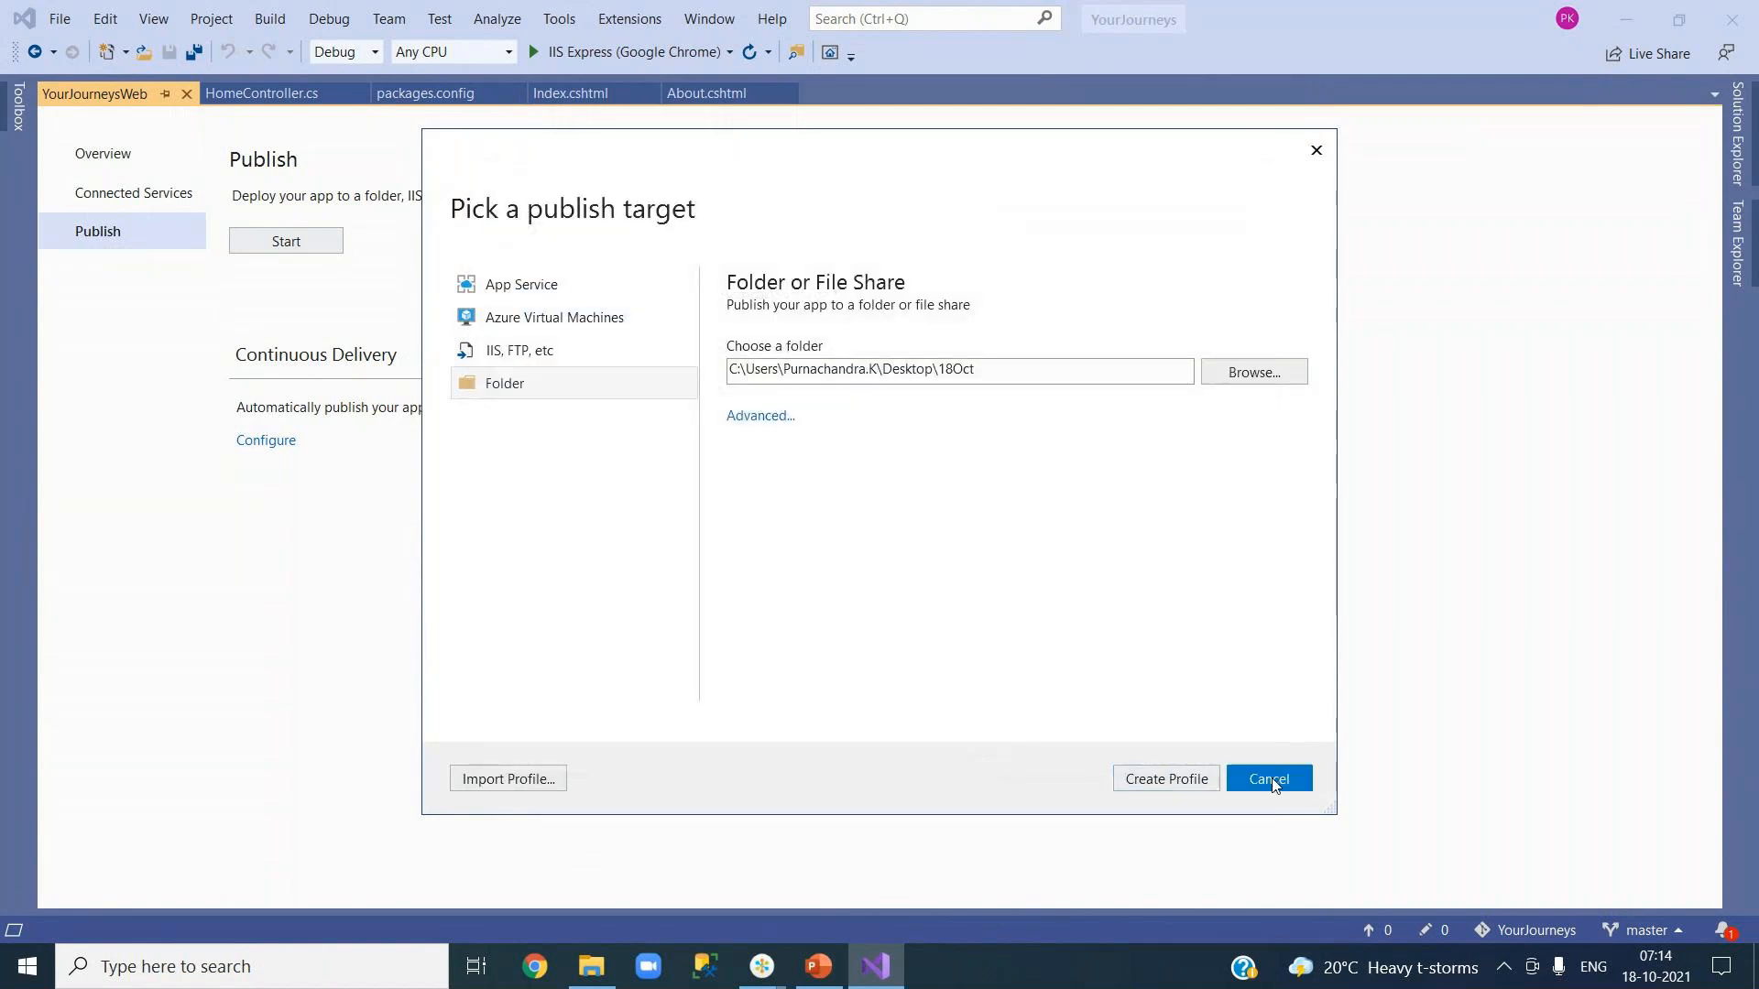
left_click(1264, 778)
left_click(1741, 151)
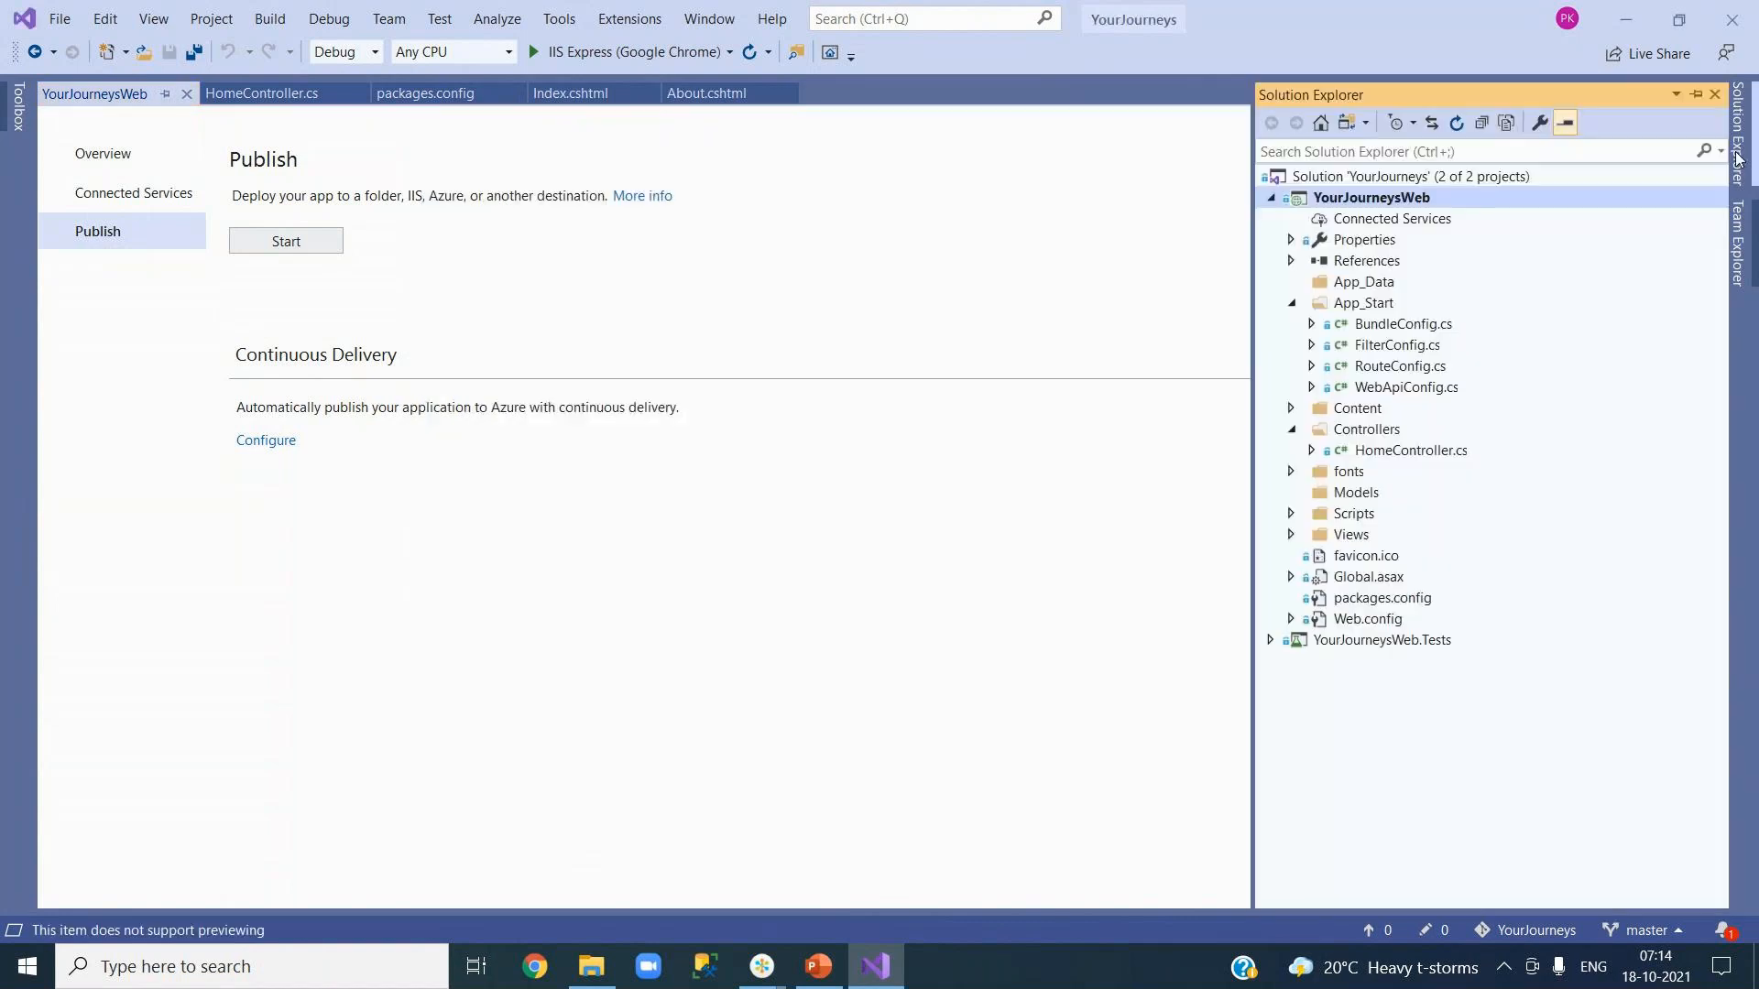
left_click(1383, 285)
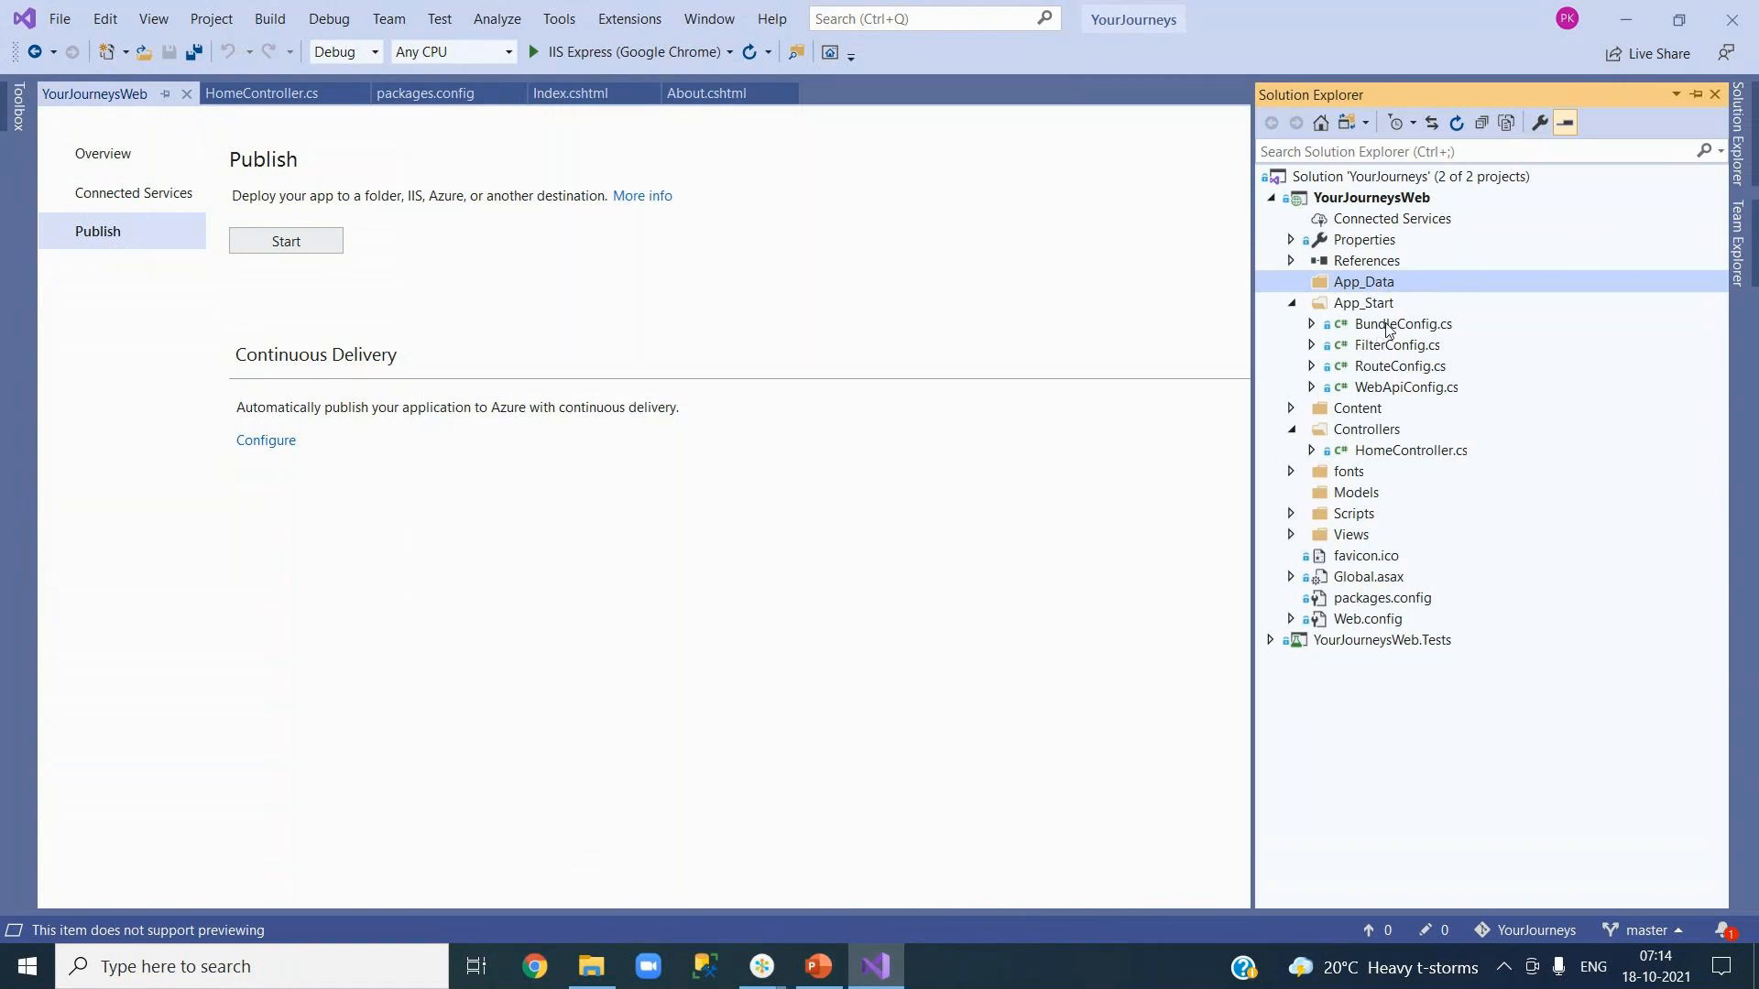
Start publishing the YourJourneysWeb project again with Folder as the publish target.
left_click(1344, 201)
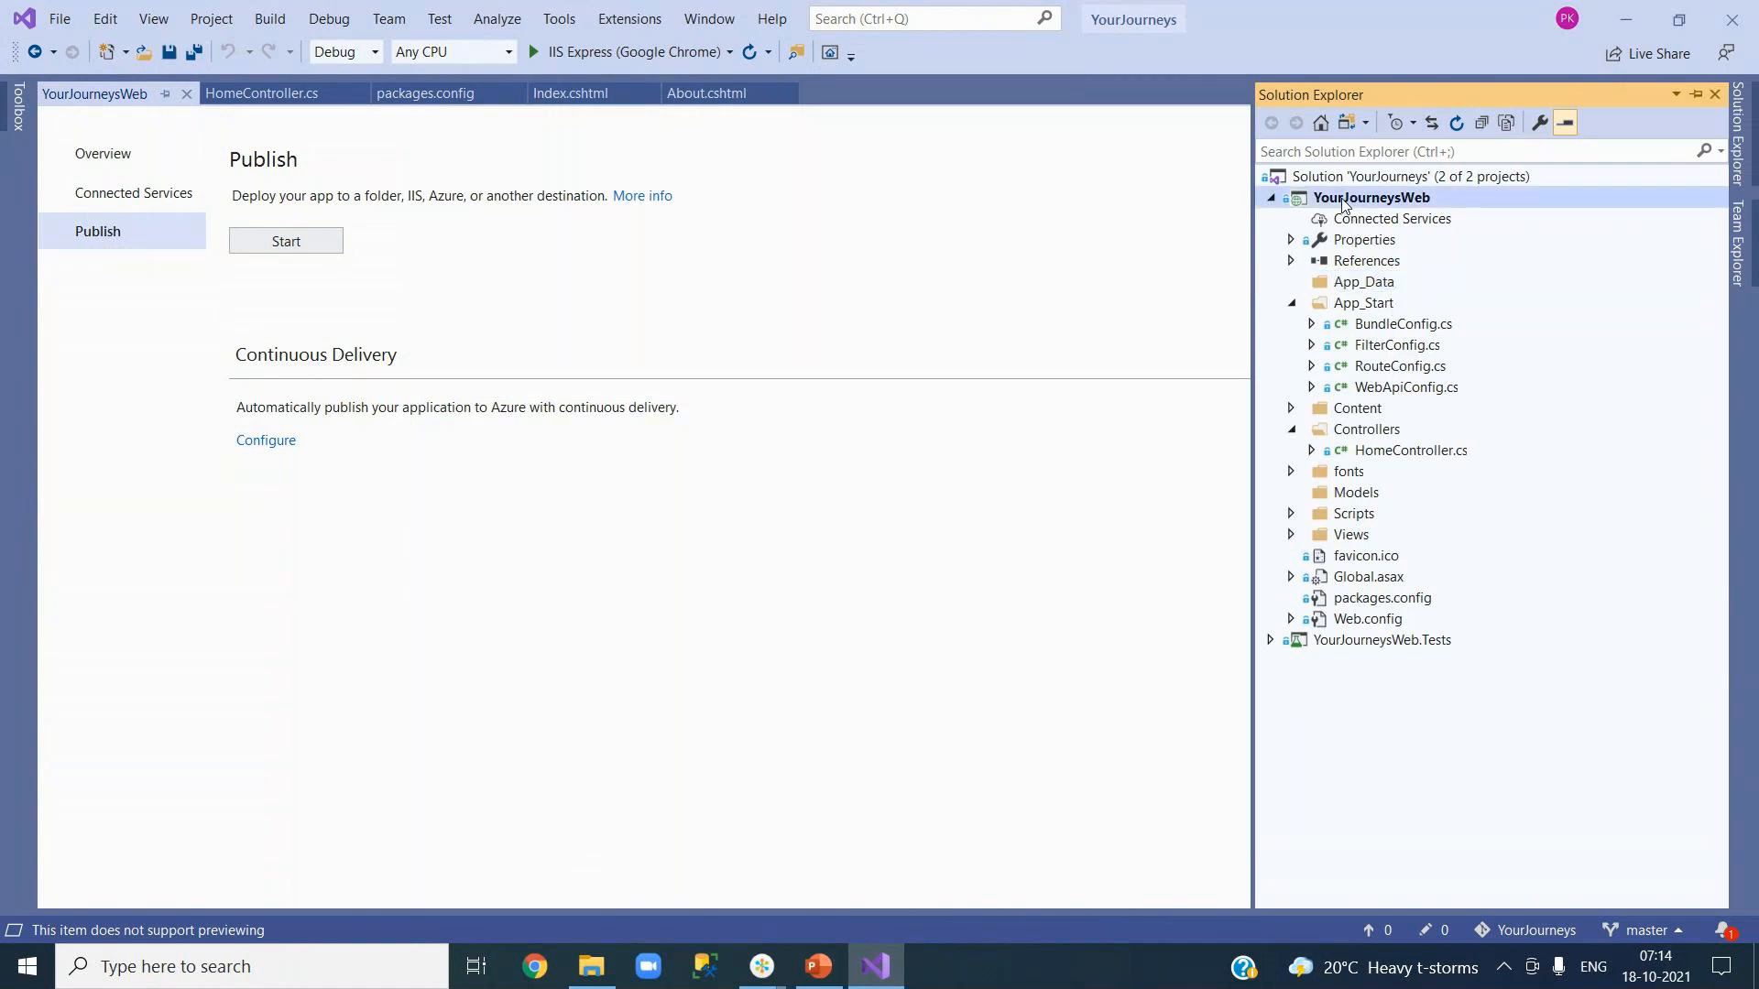
right_click(1343, 204)
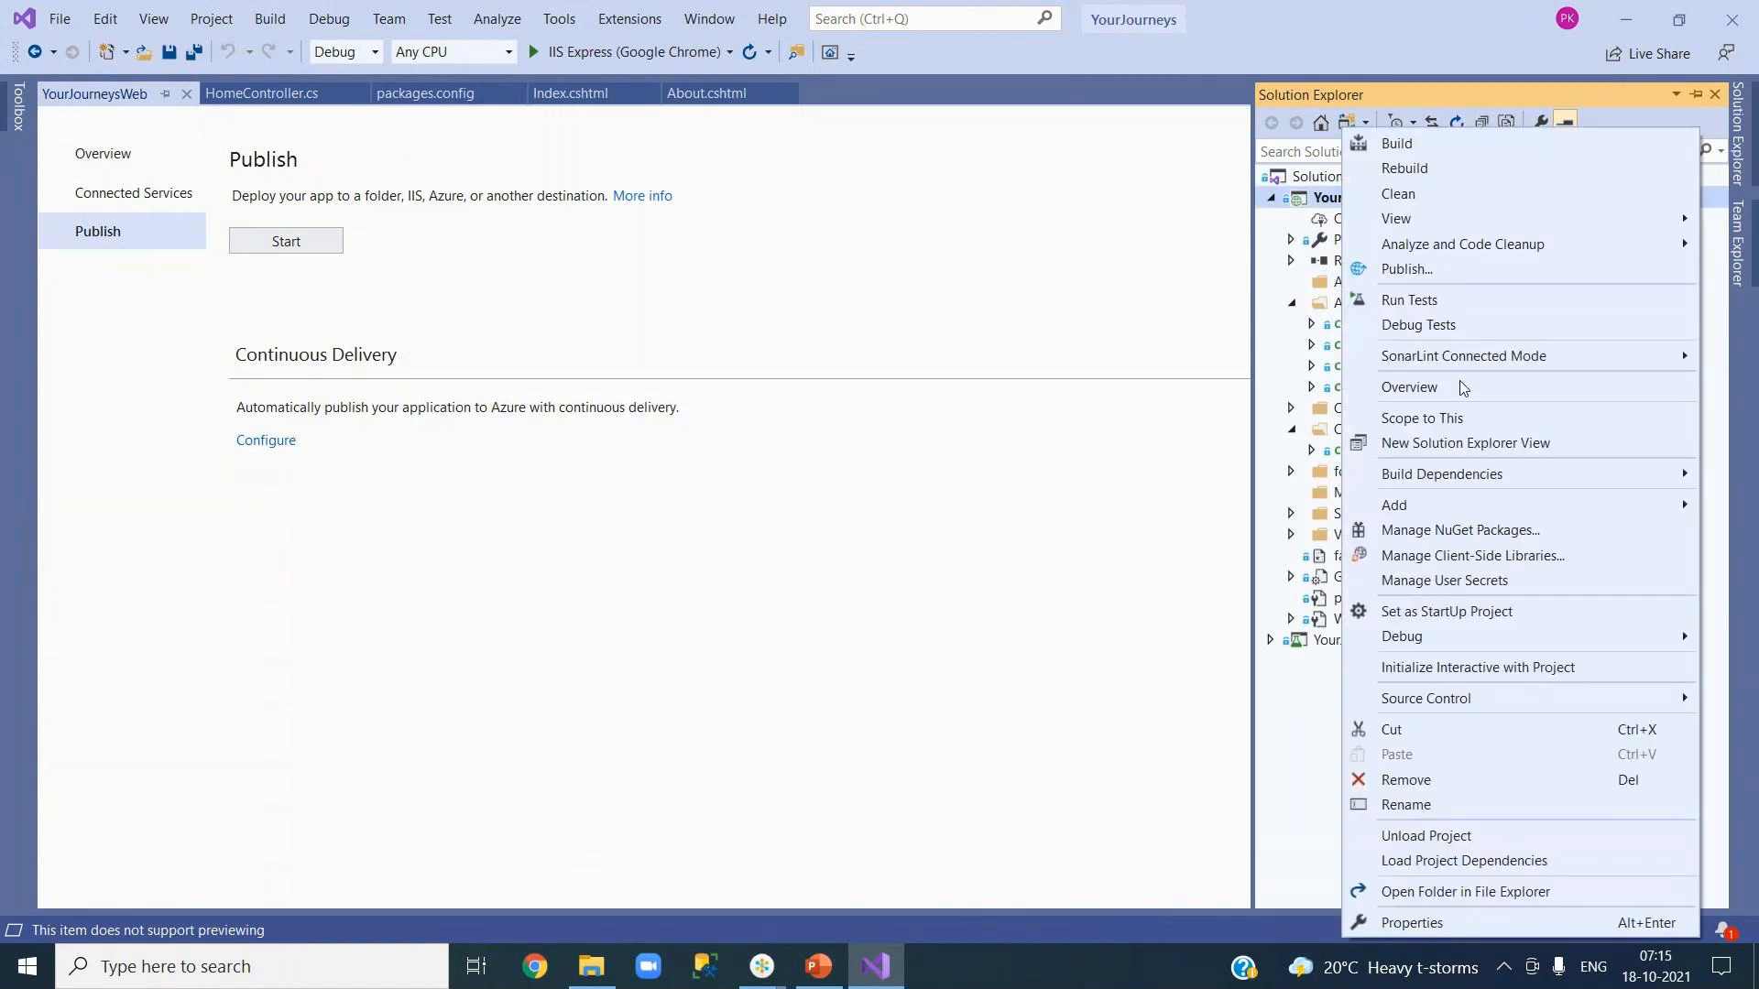
left_click(1428, 270)
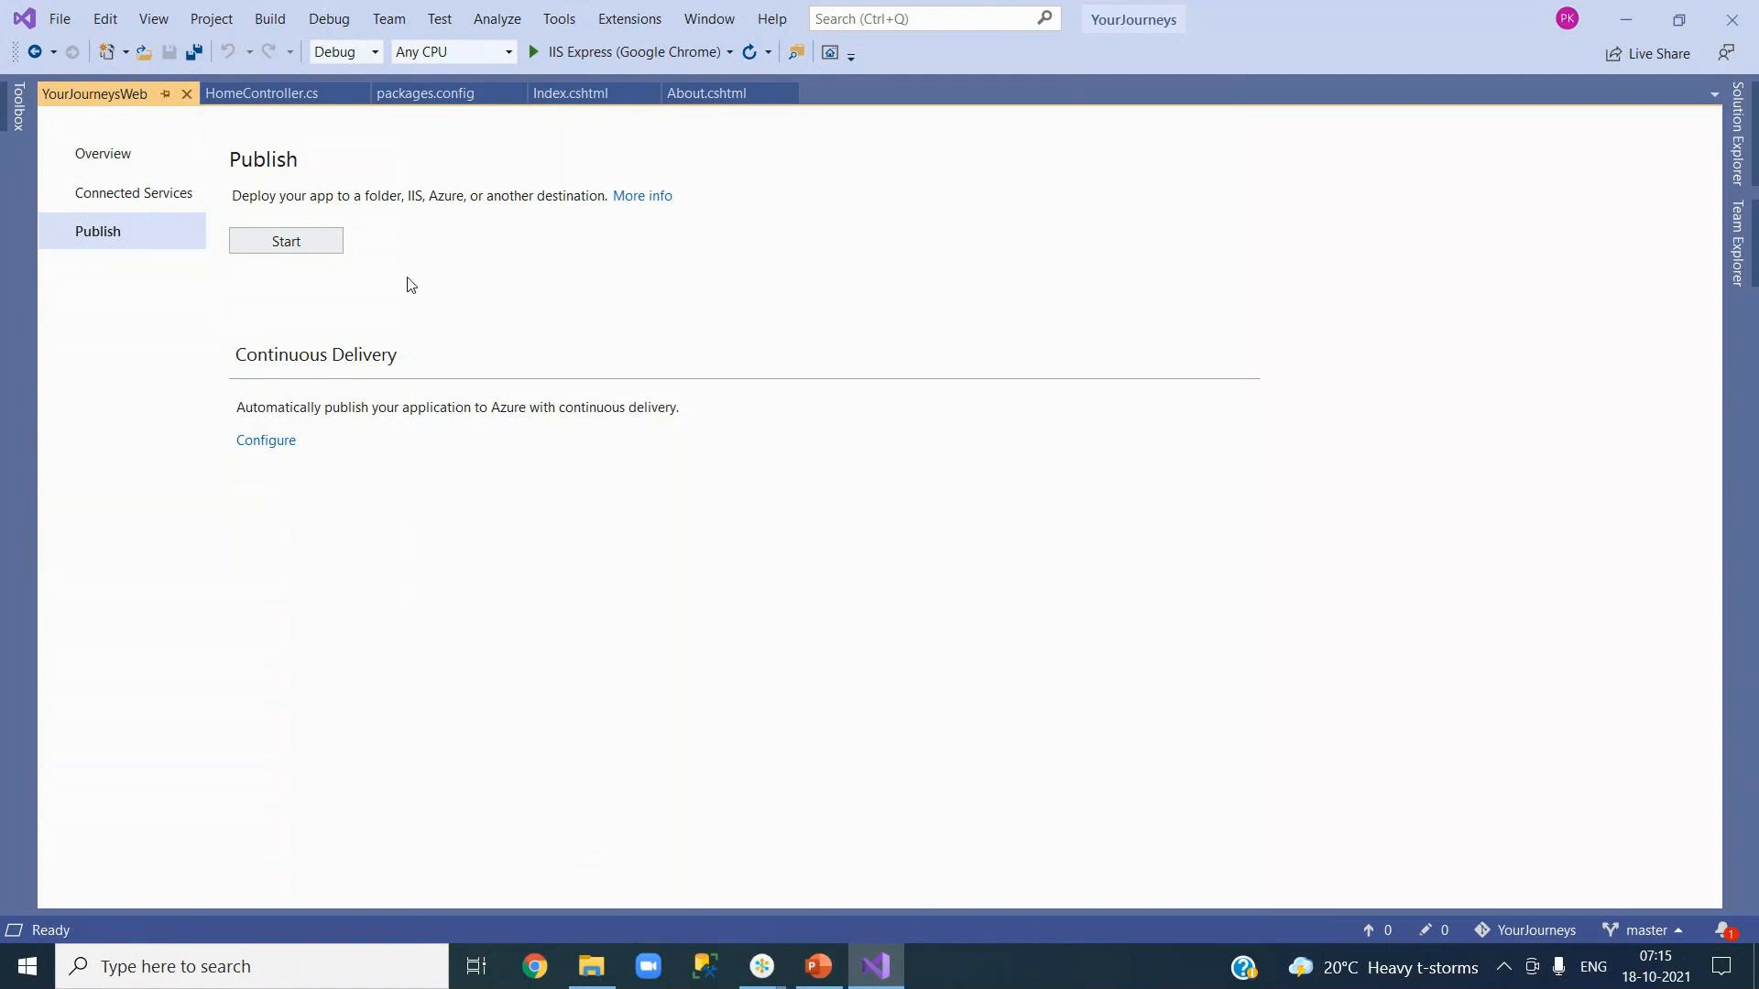
left_click(283, 249)
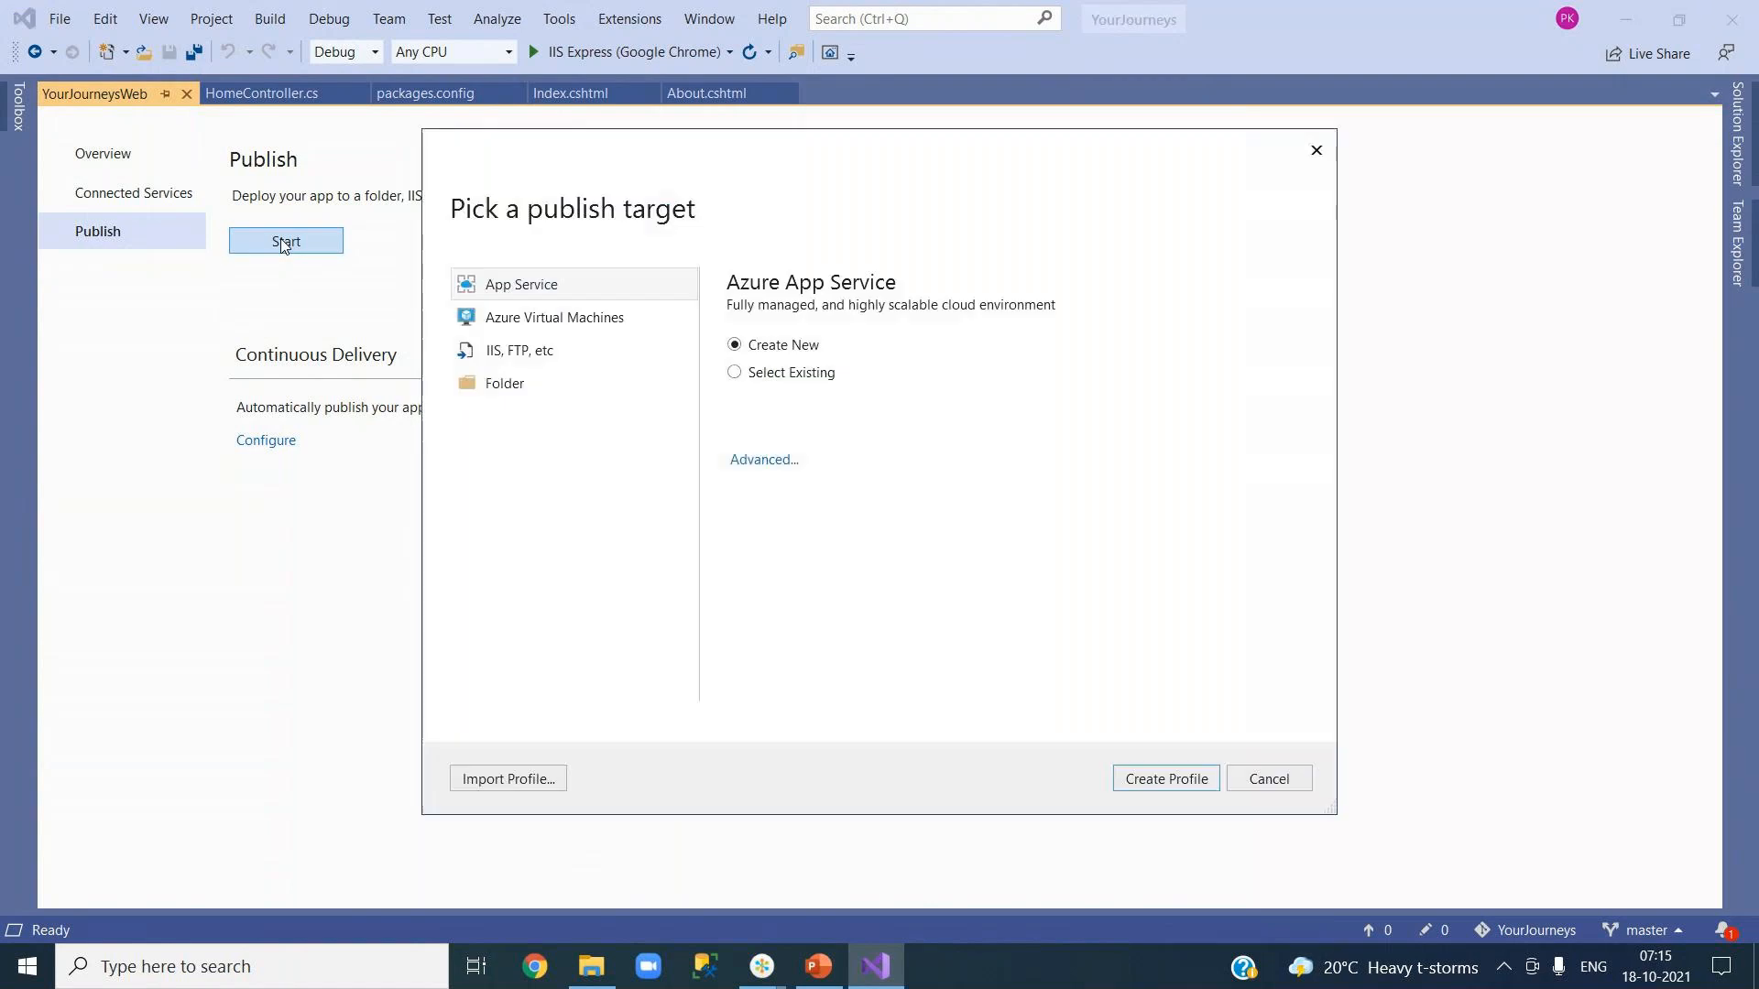
left_click(530, 392)
Browse the file system and set the publish location to the 18Oct folder on the Desktop.
left_click(1301, 374)
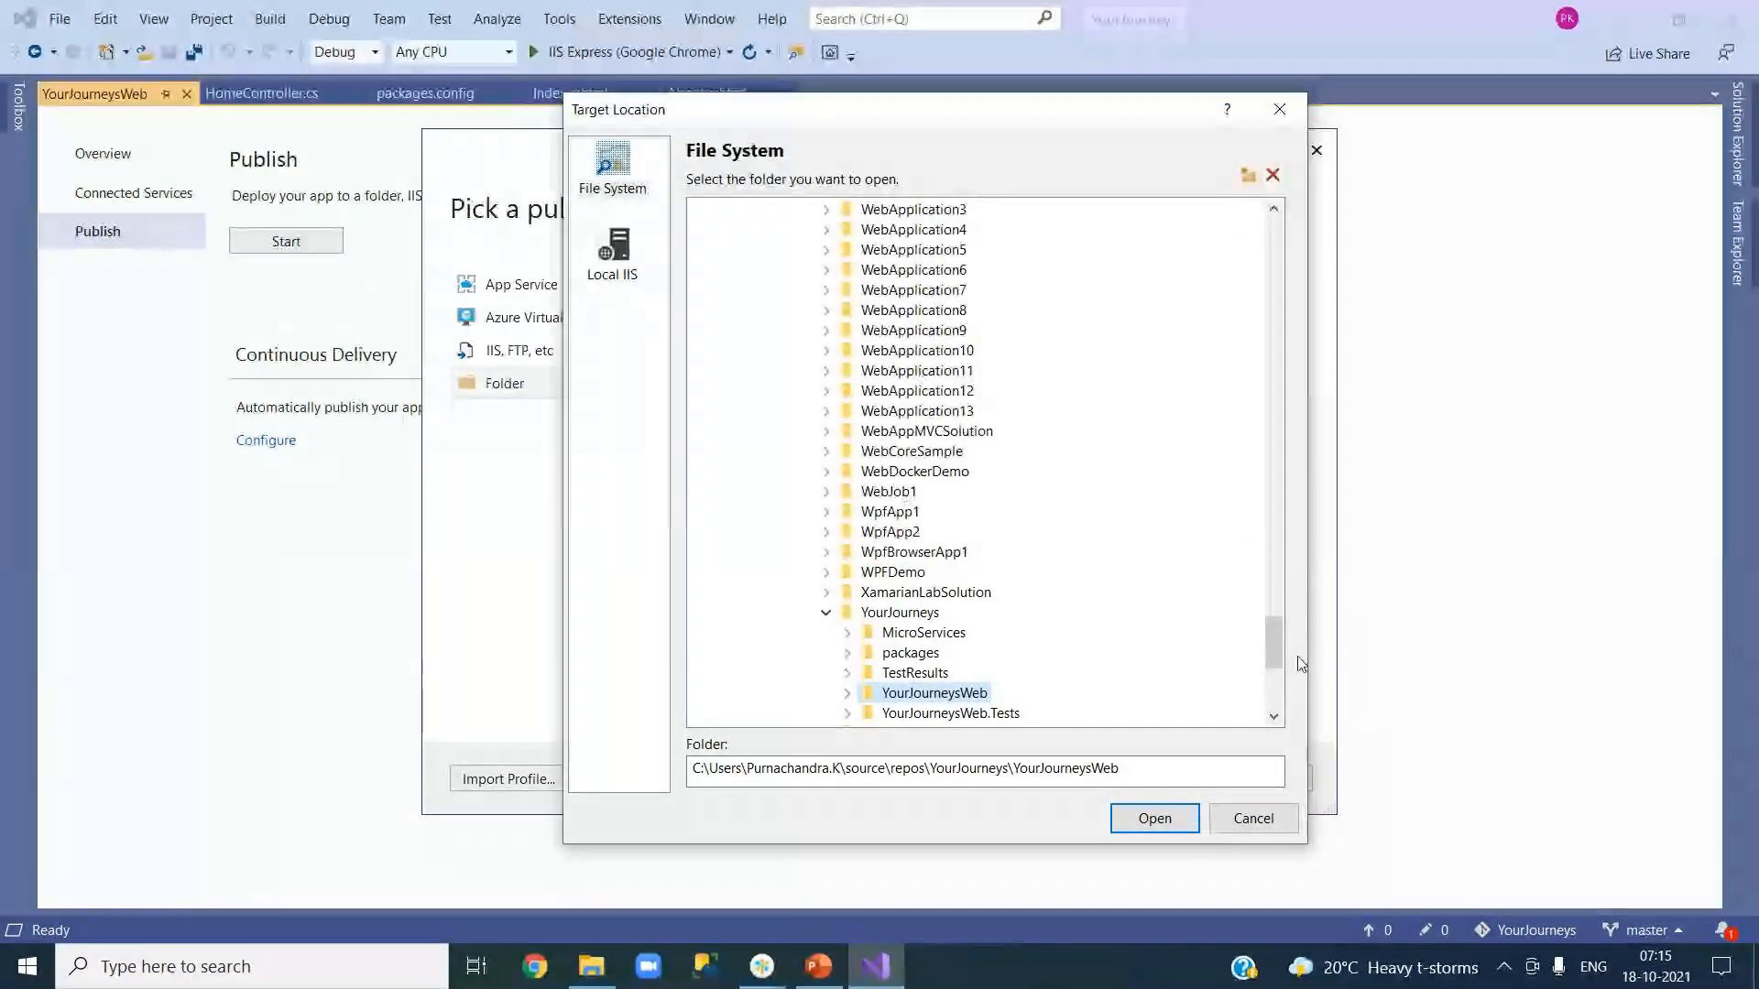
left_click_drag(1279, 656, 1279, 248)
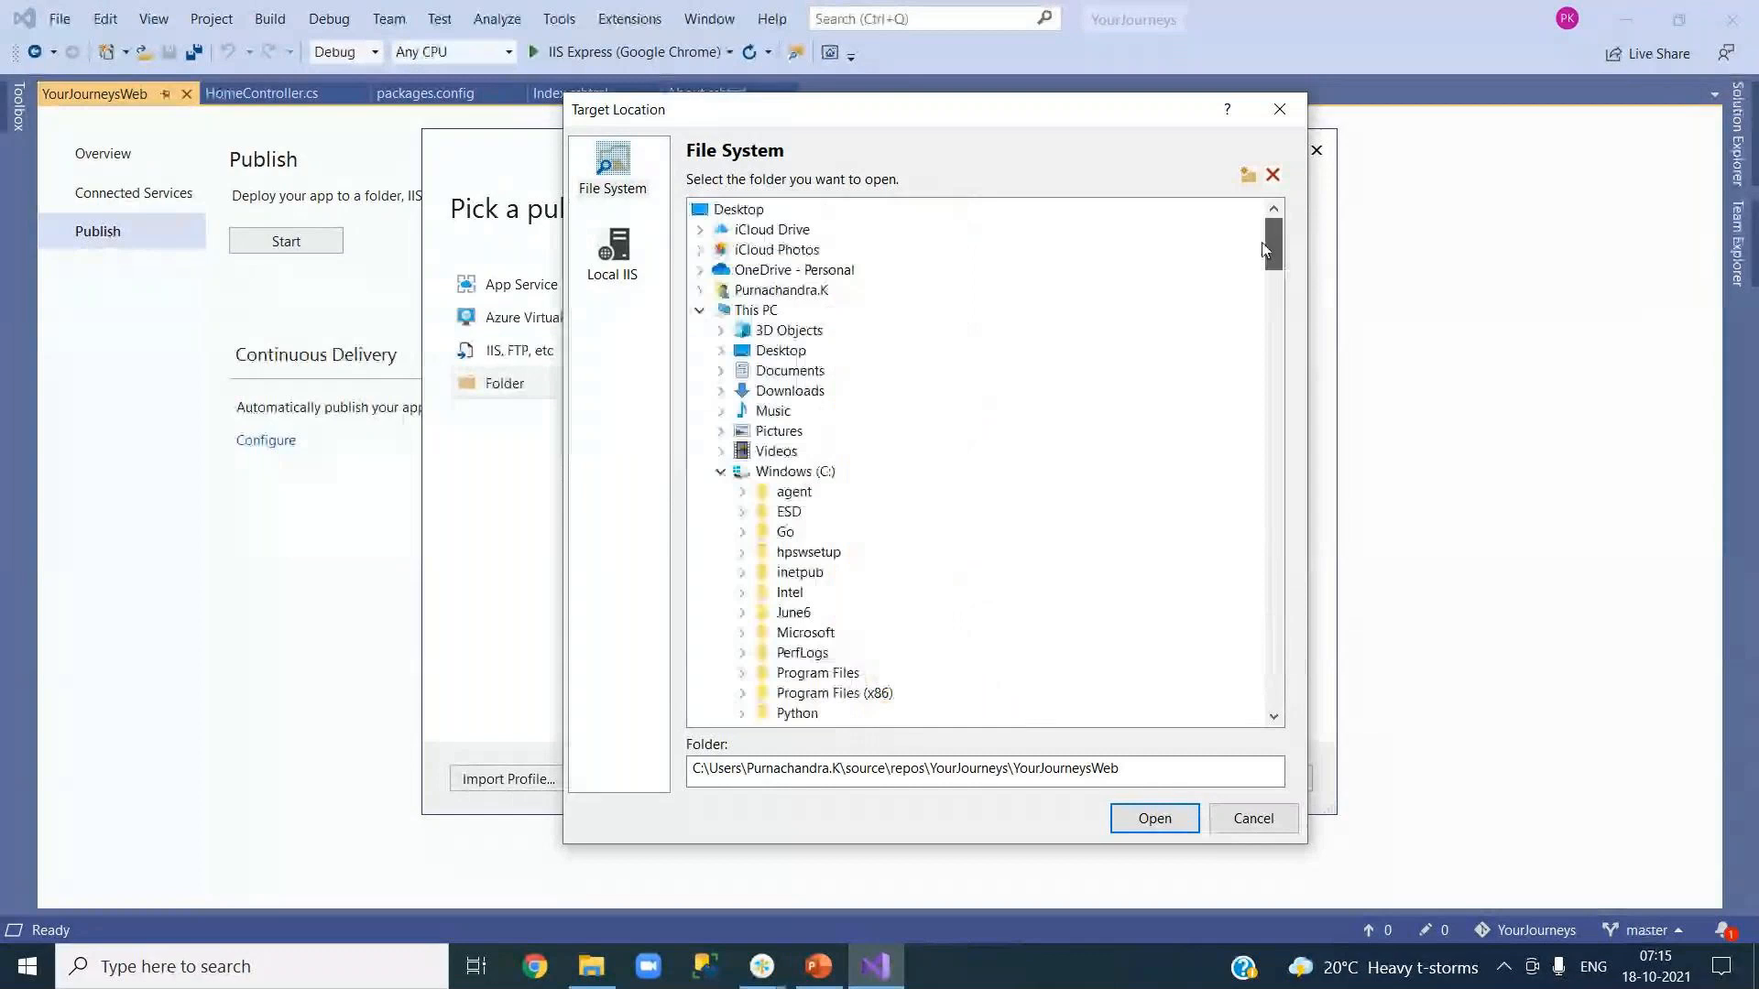
left_click(700, 309)
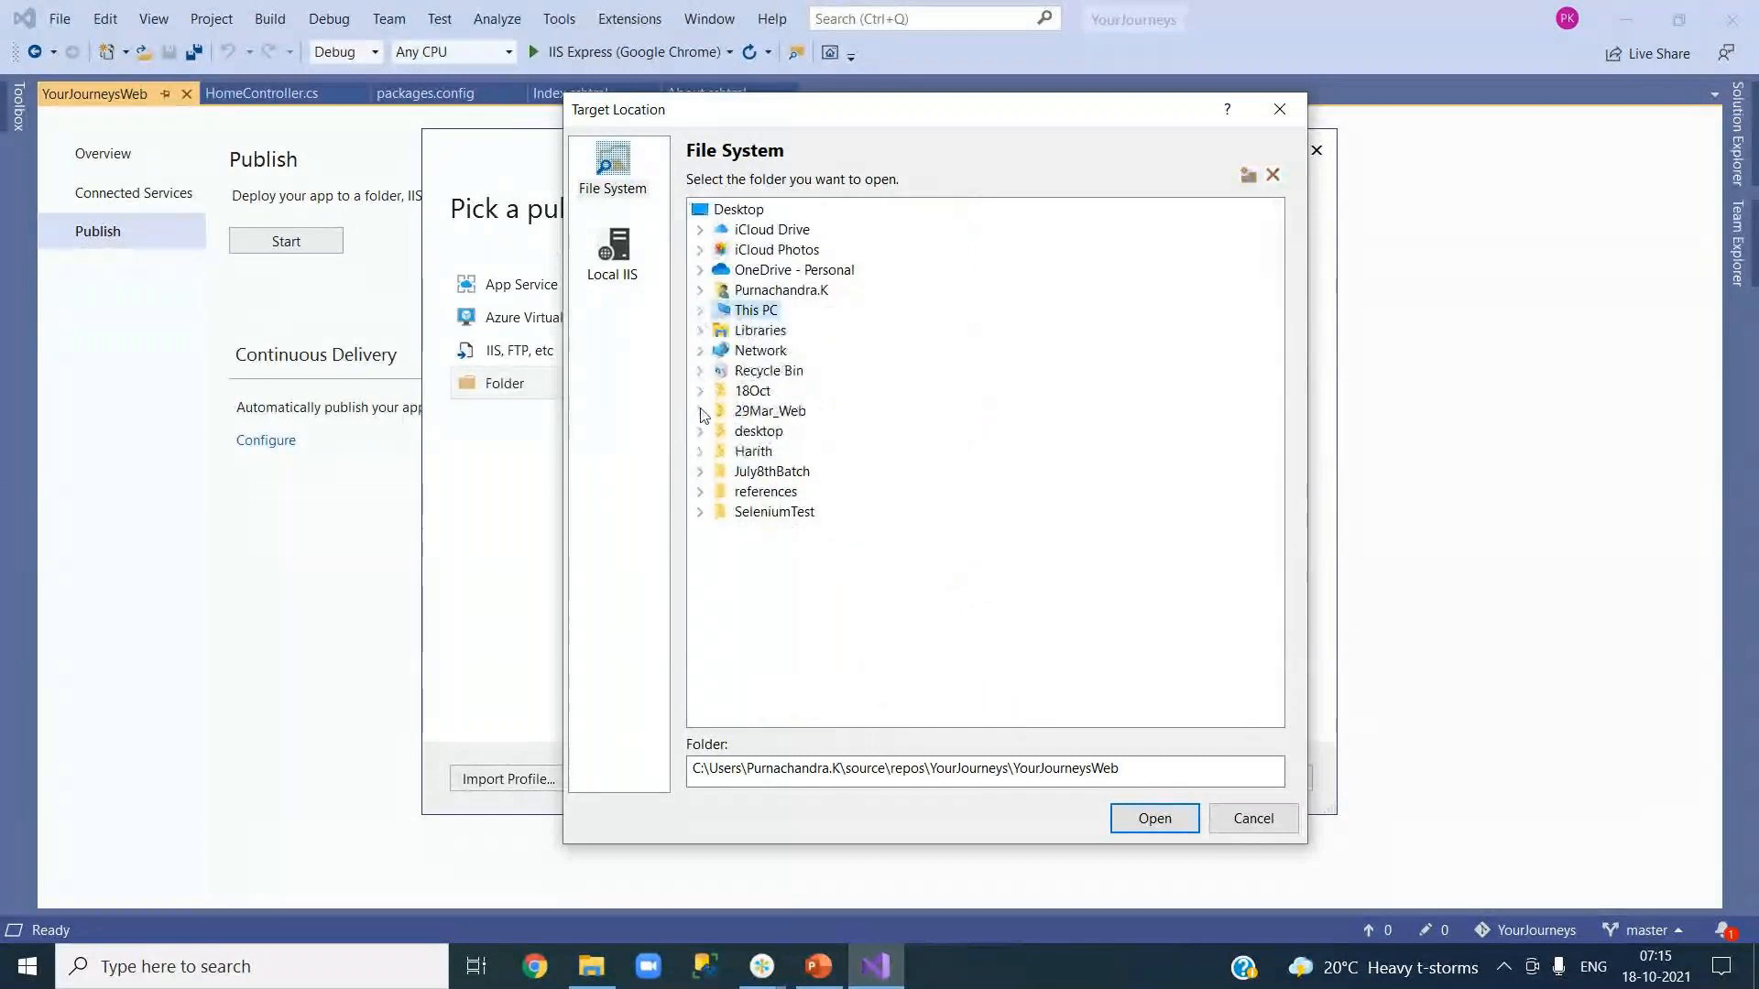
left_click(733, 392)
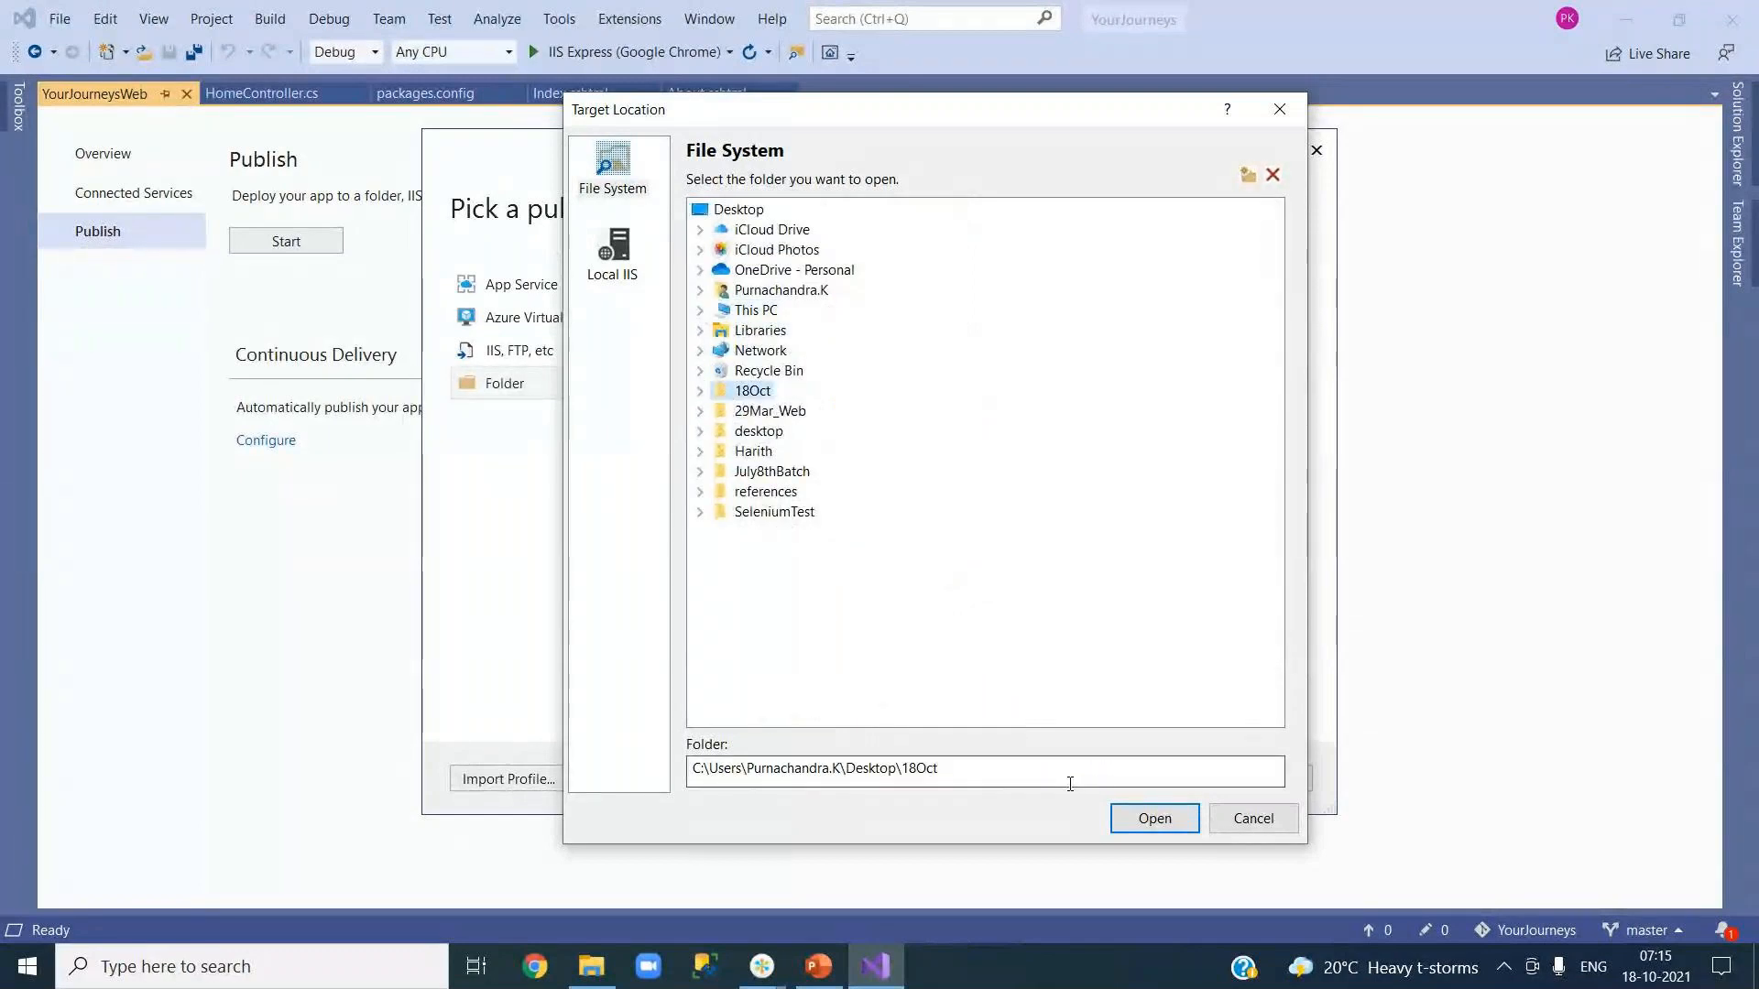
left_click(1154, 818)
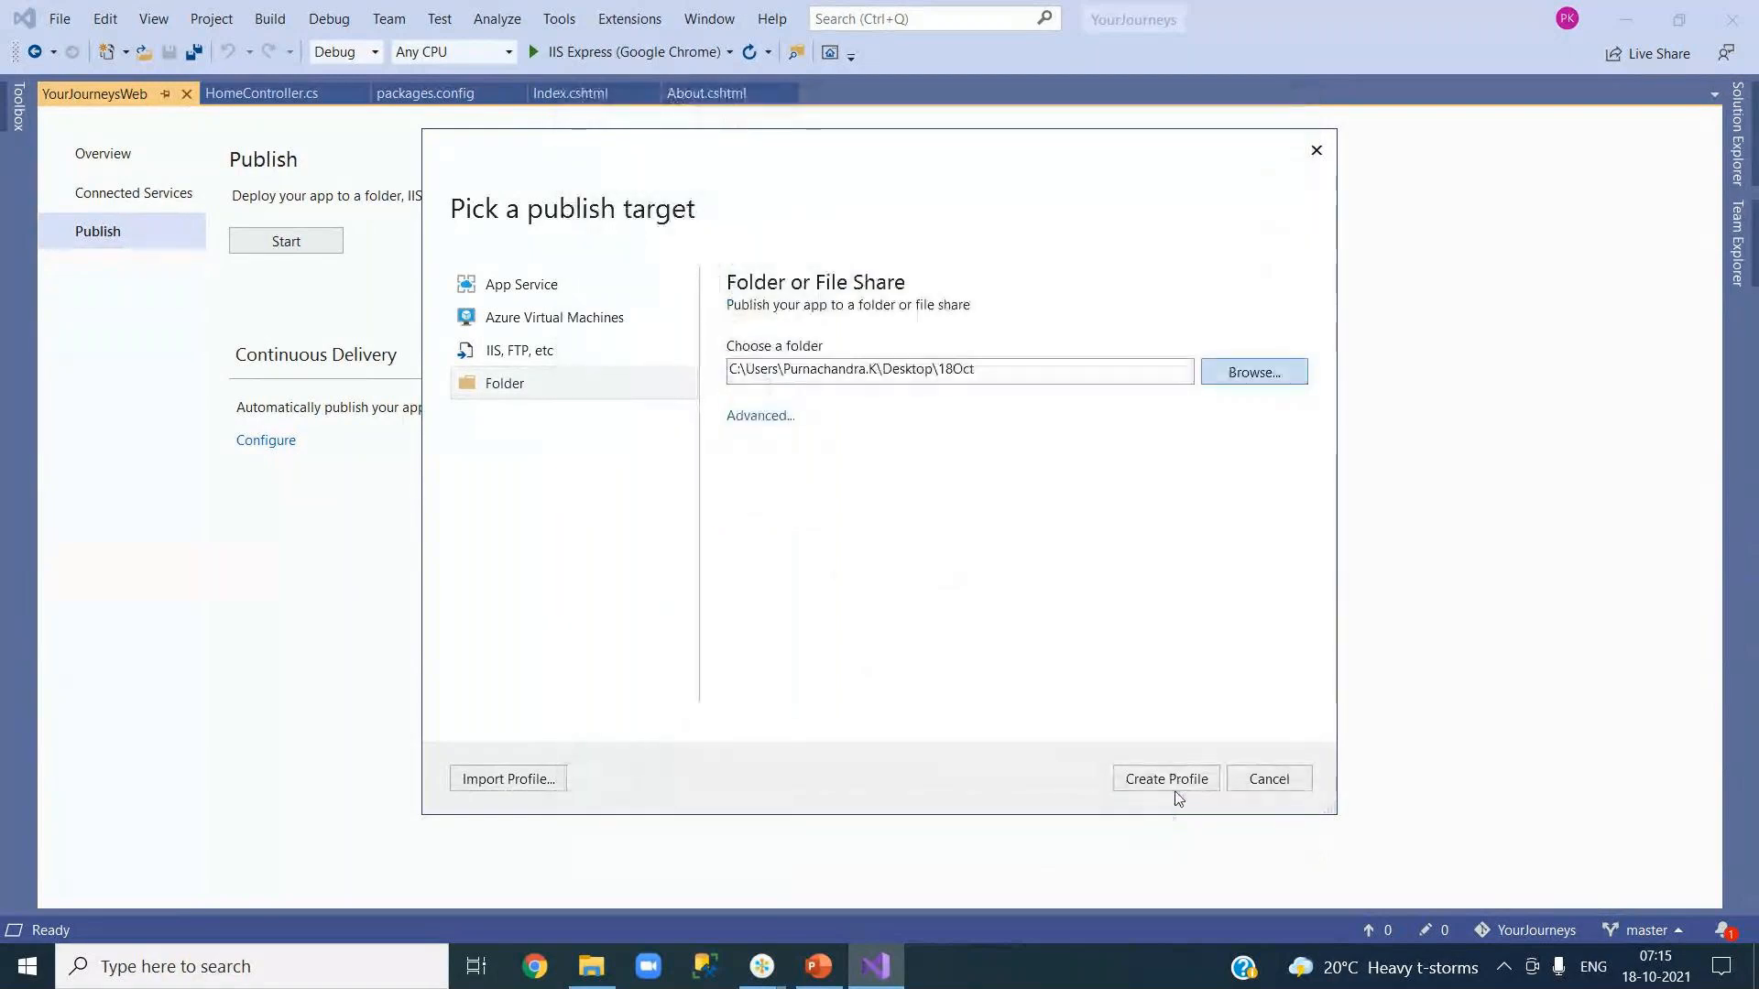
Enable removing additional files at the destination in the advanced file publish options, save the settings and create the publish profile.
left_click(746, 416)
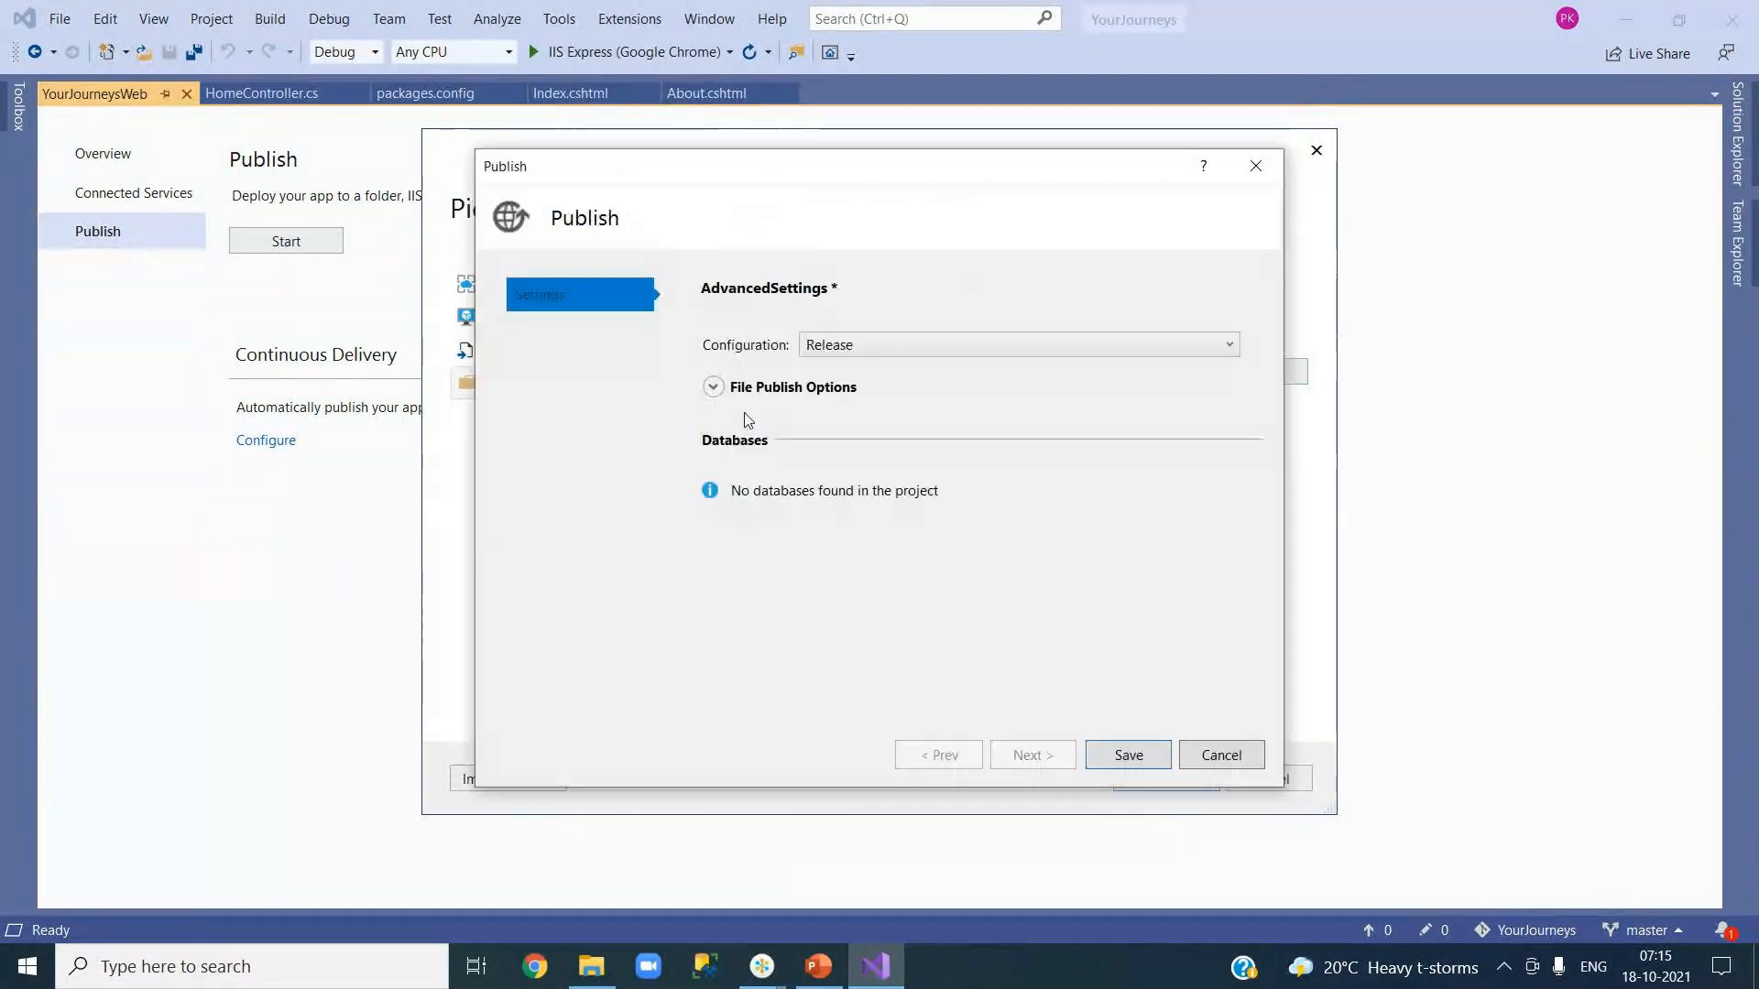
left_click(801, 388)
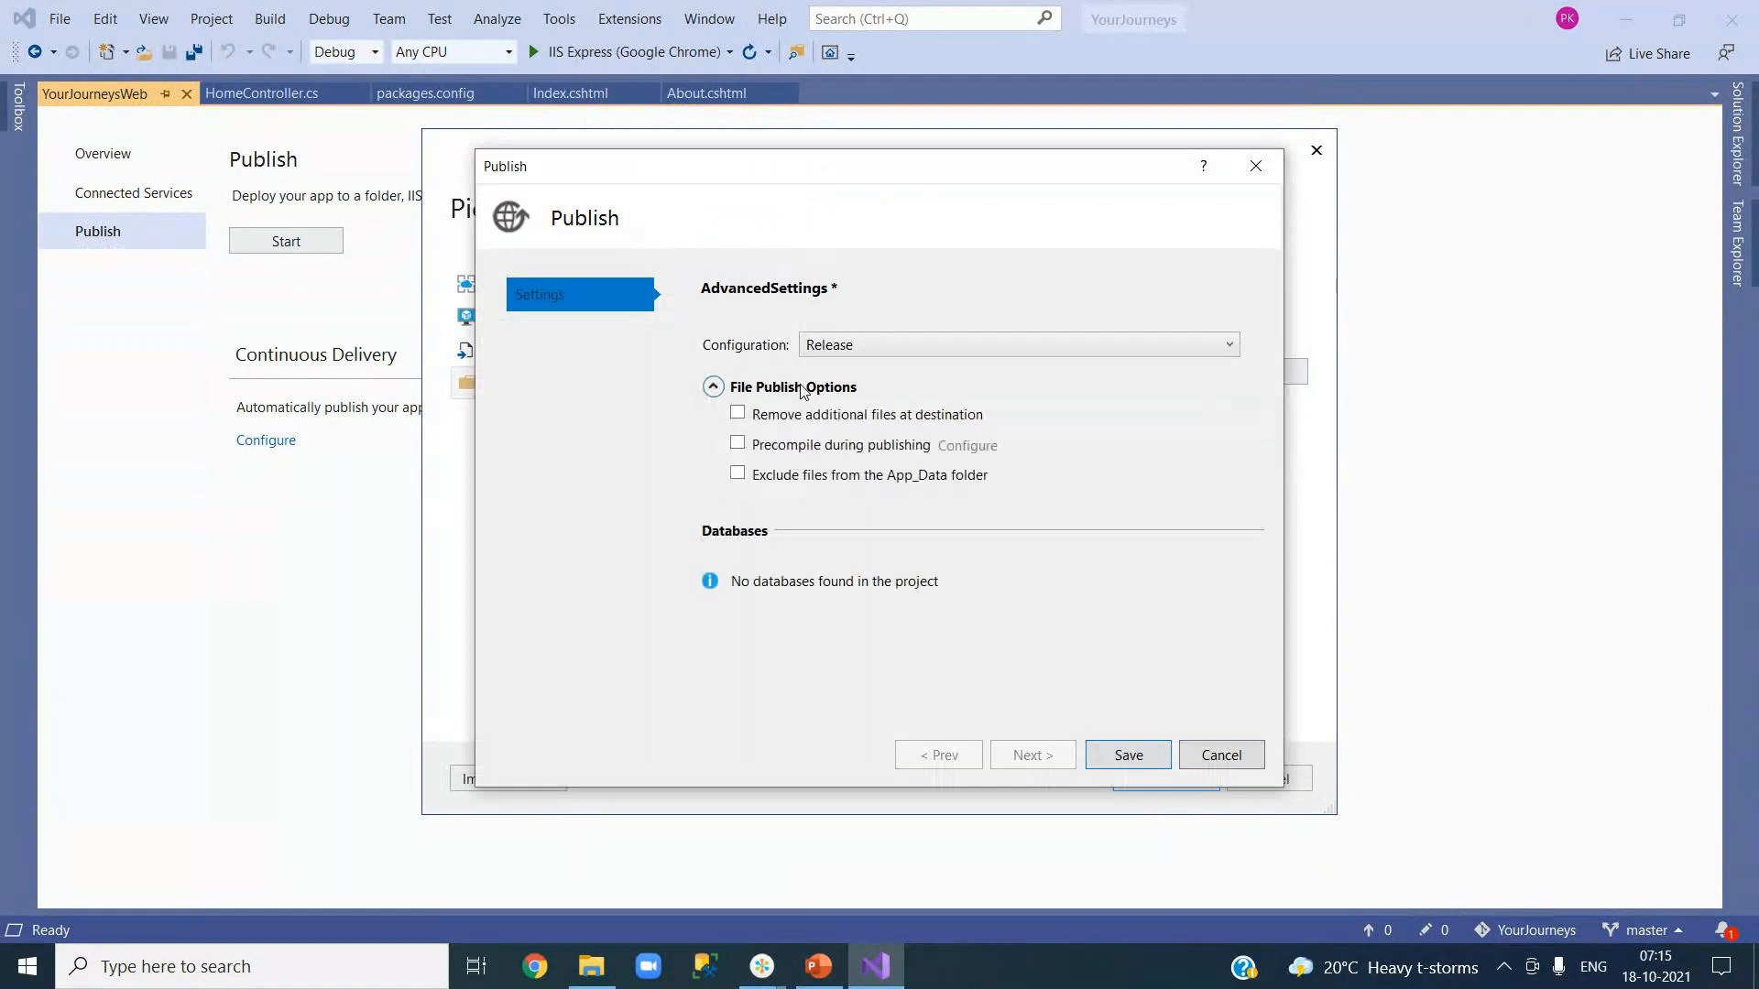
left_click(878, 424)
left_click(1128, 761)
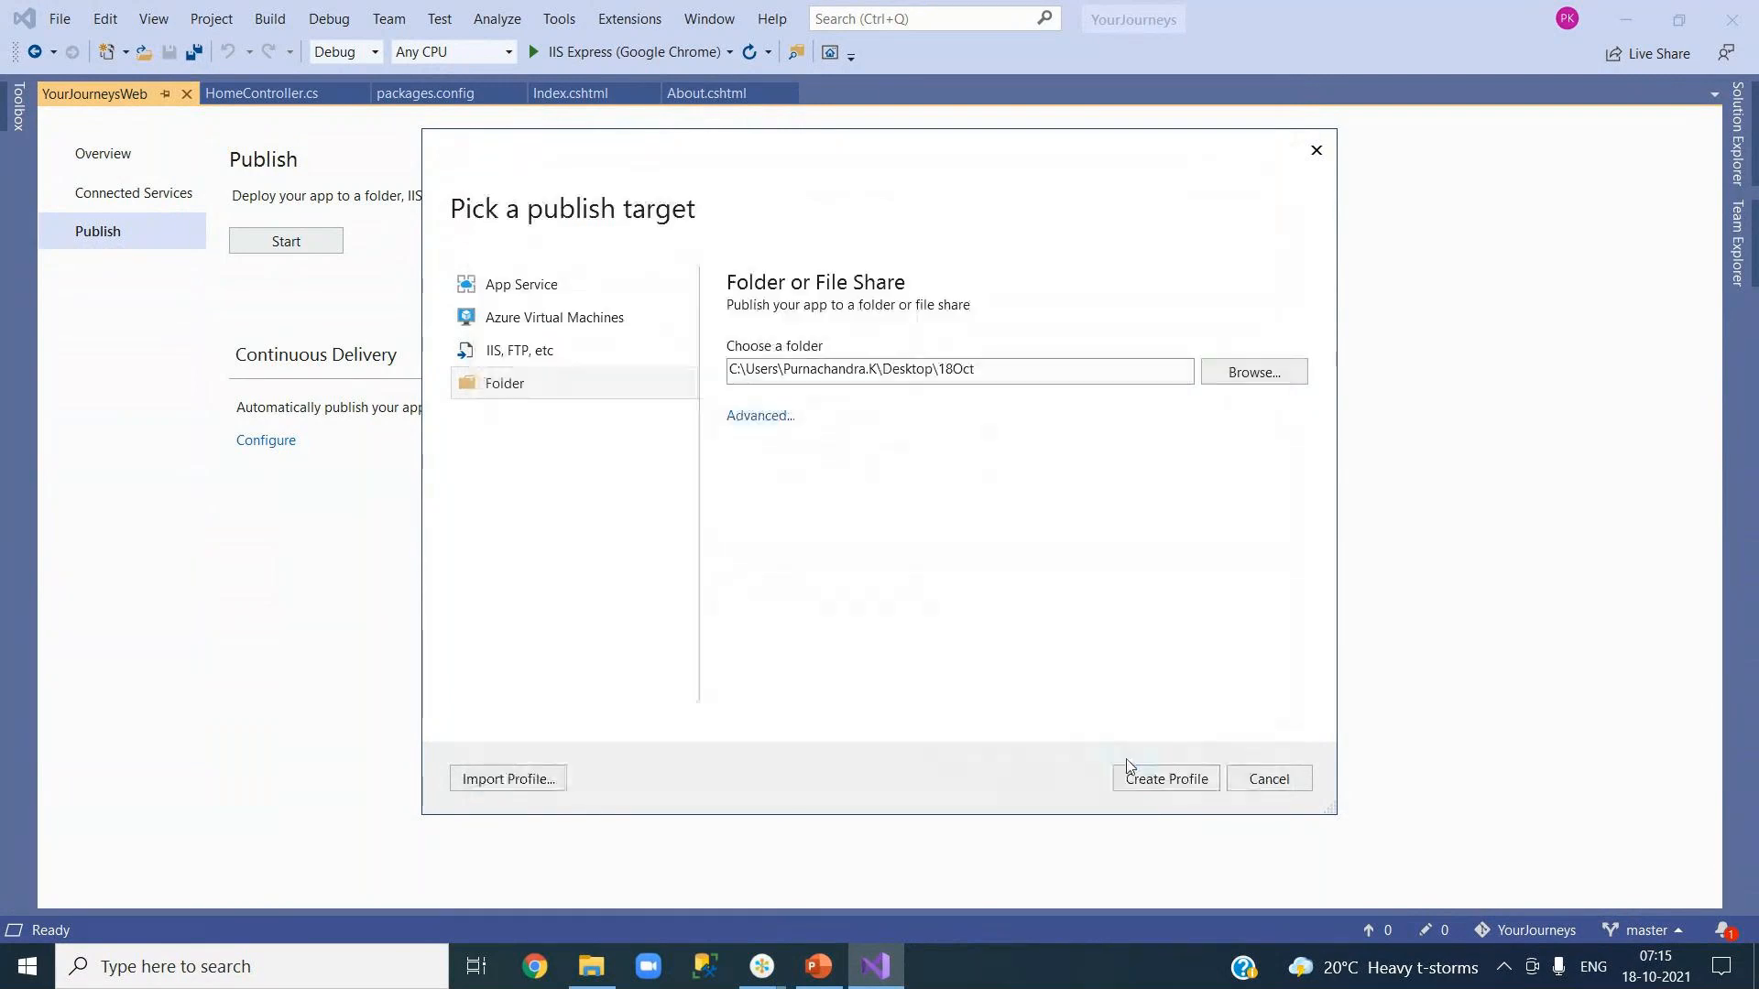
left_click(1175, 783)
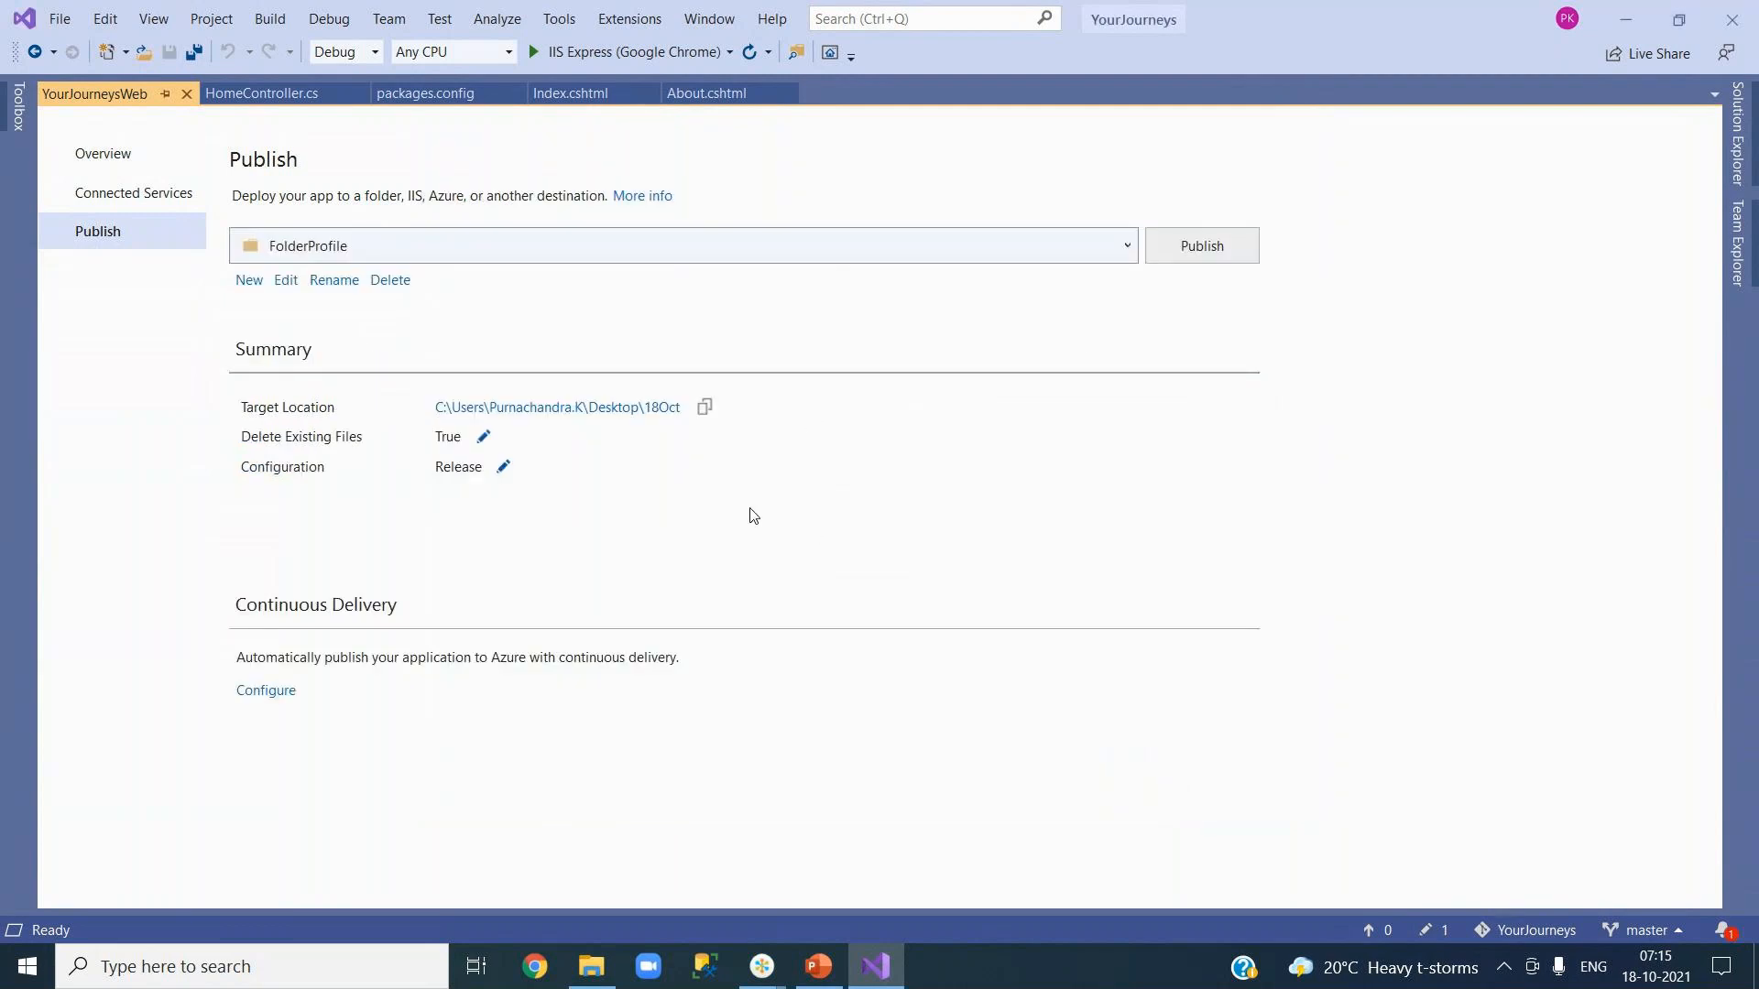
Publish the project with FolderProfile and check the build and publish result lines in the output.
left_click(1220, 258)
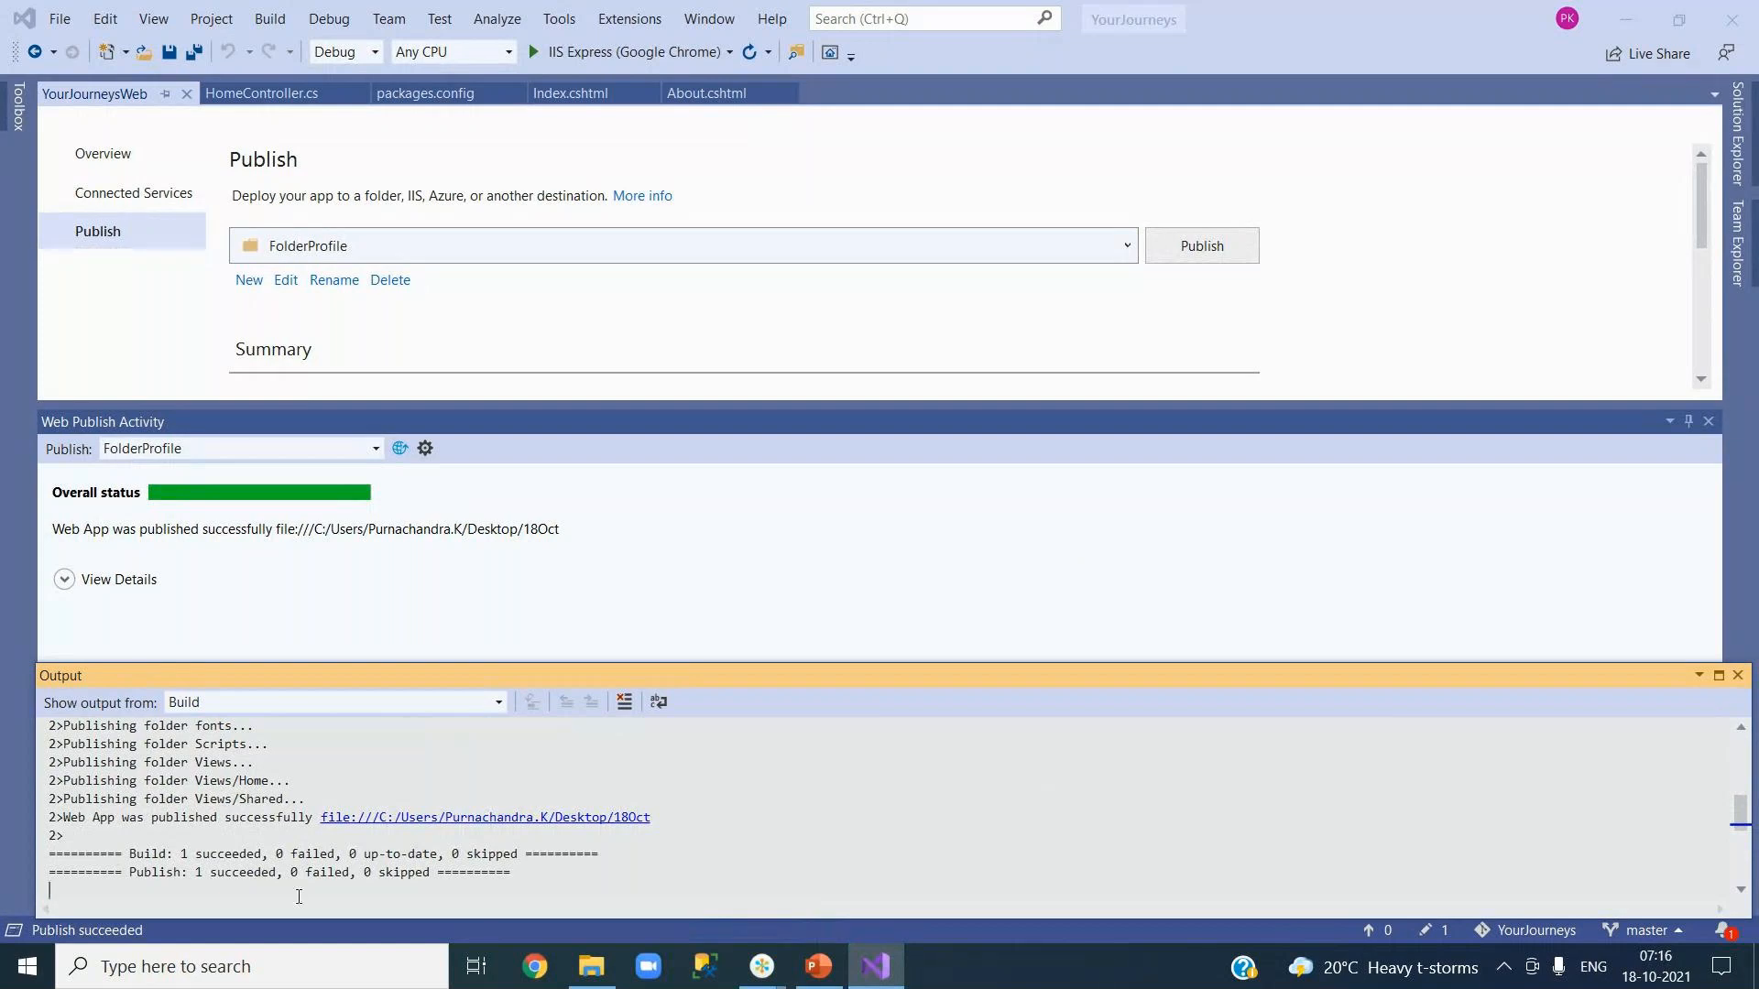
left_click_drag(139, 874, 254, 872)
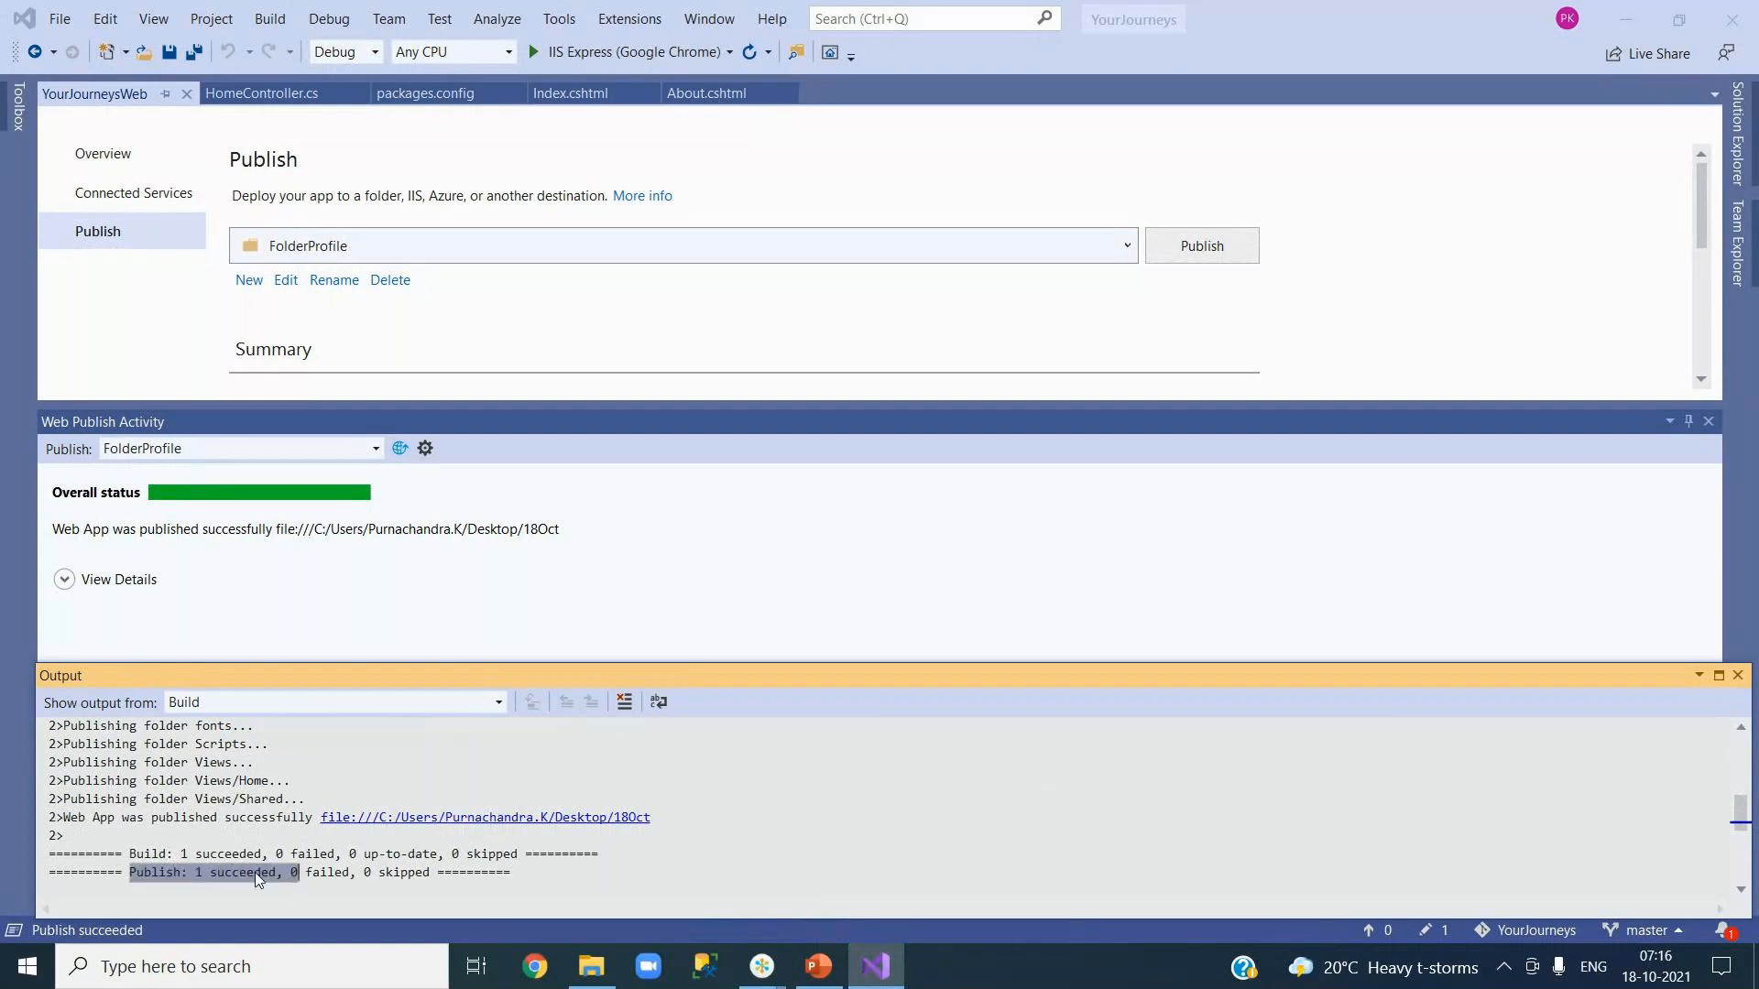
left_click(168, 853)
left_click_drag(130, 853, 528, 854)
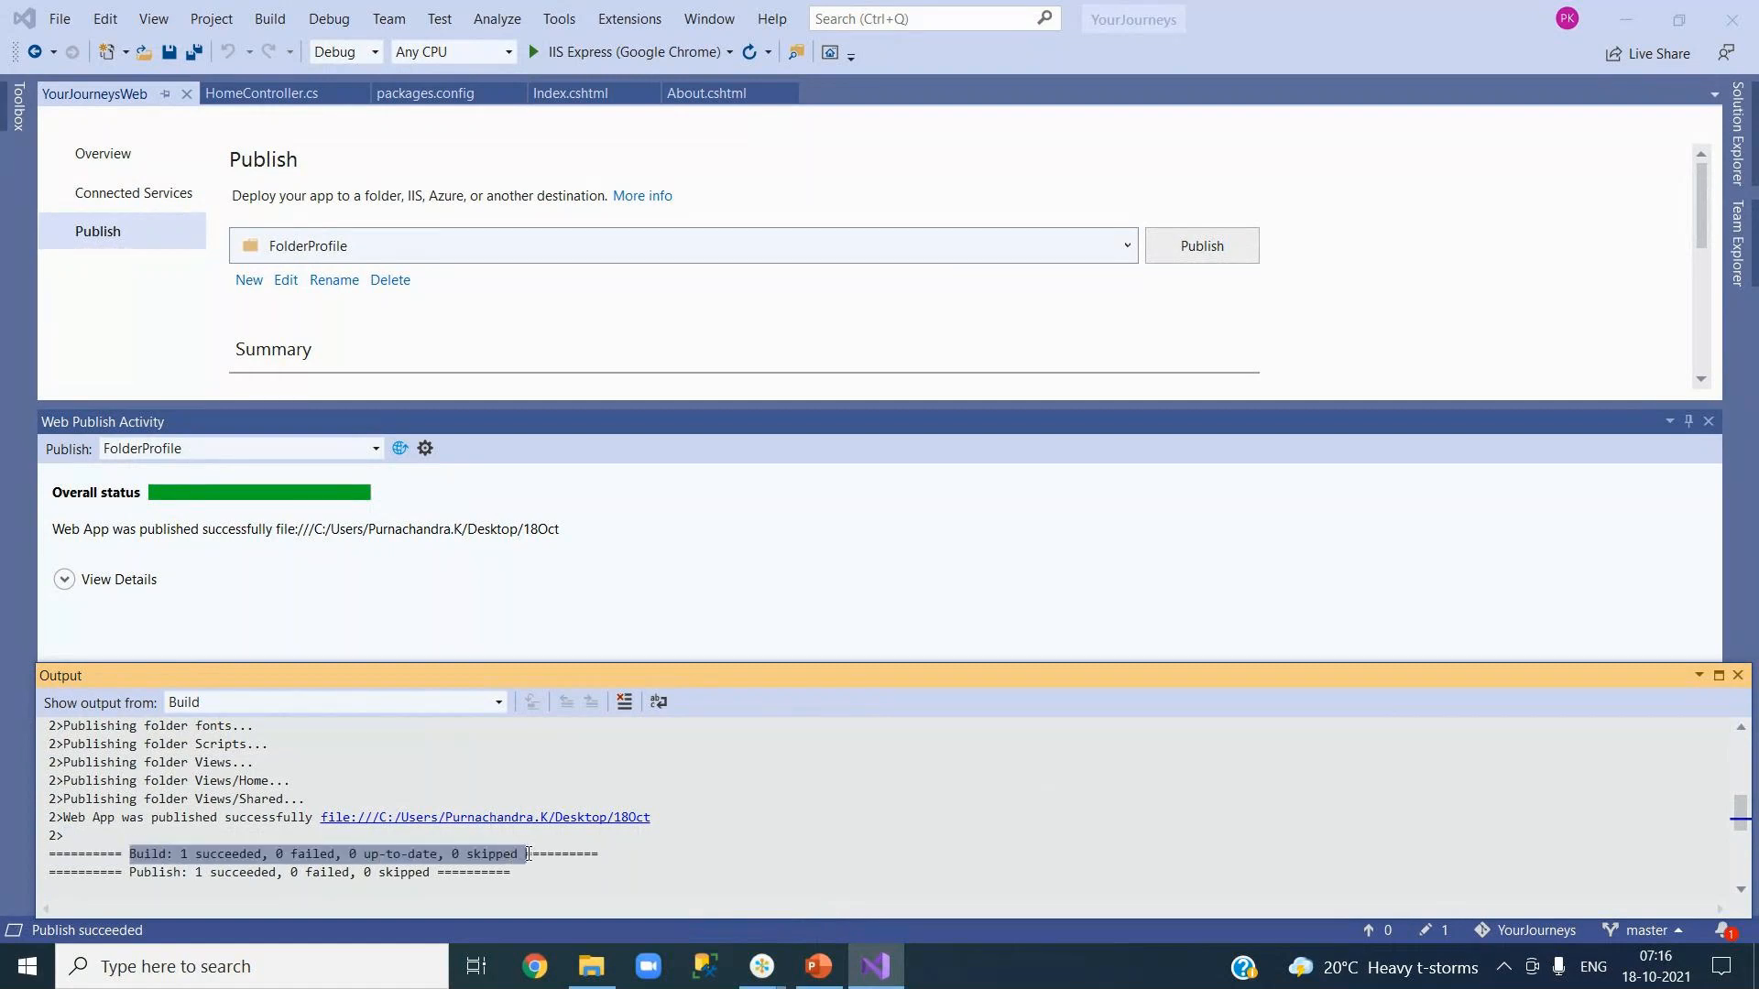
left_click_drag(138, 873, 371, 872)
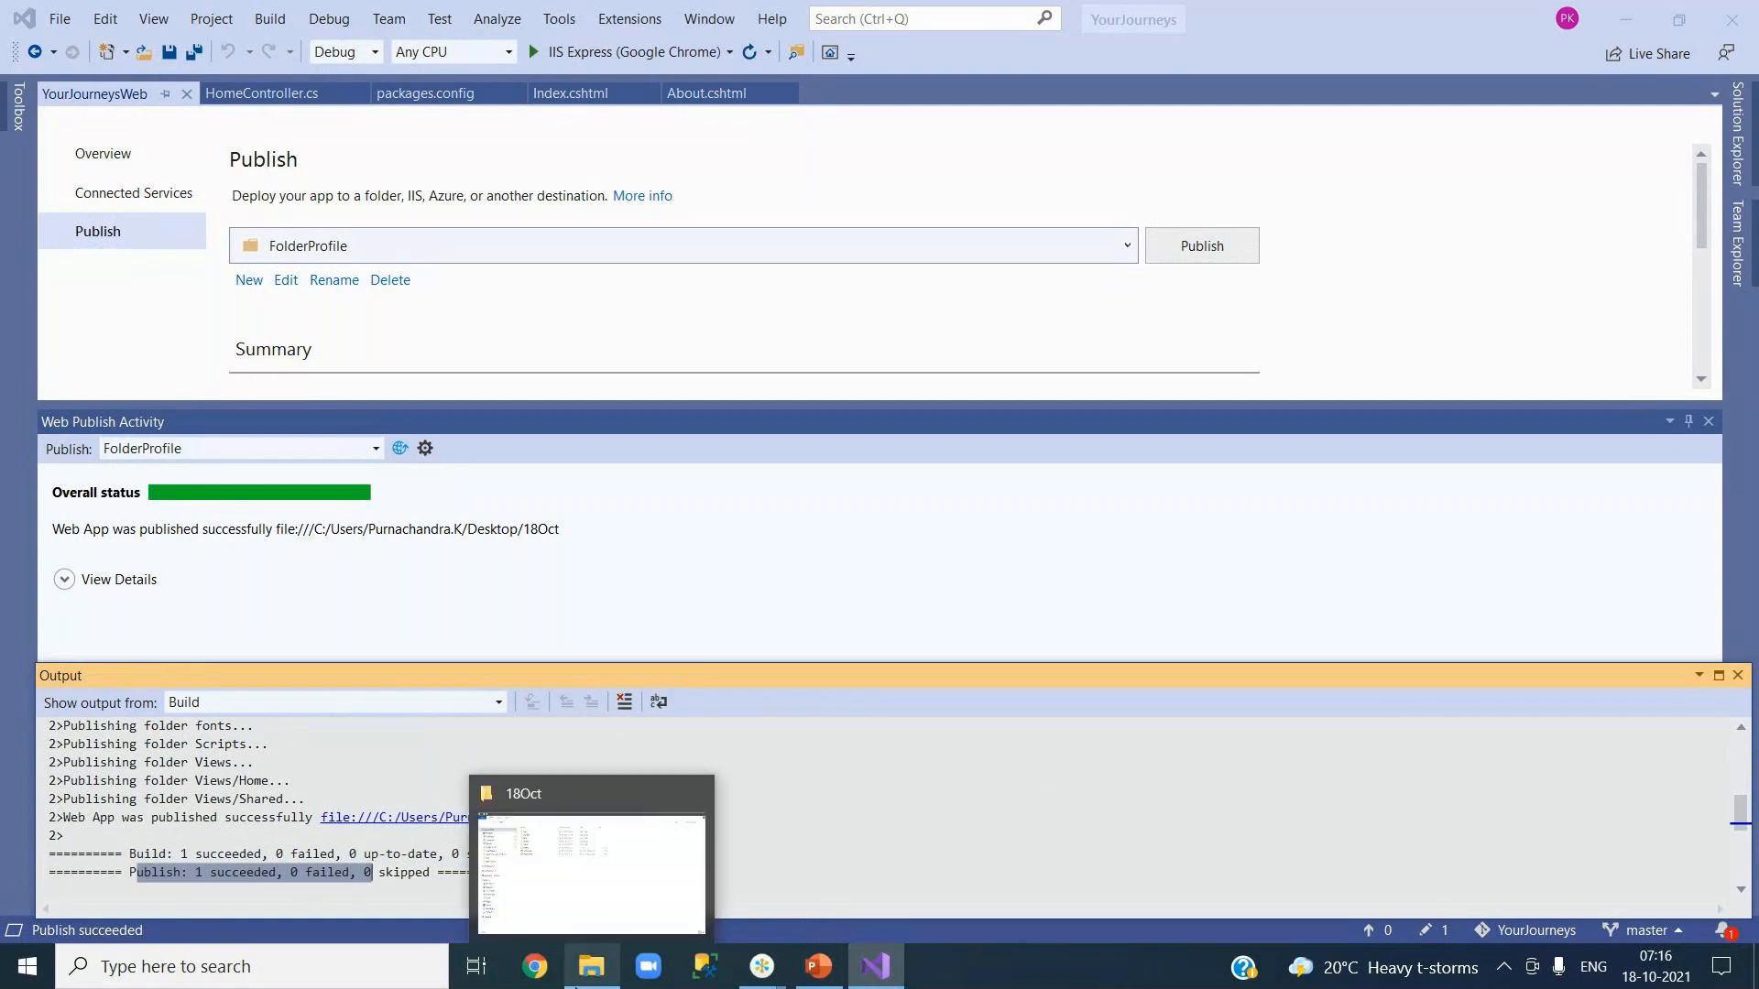
Switch to File Explorer and examine the Home and Shared subfolders of Views in the published 18Oct folder.
left_click(580, 969)
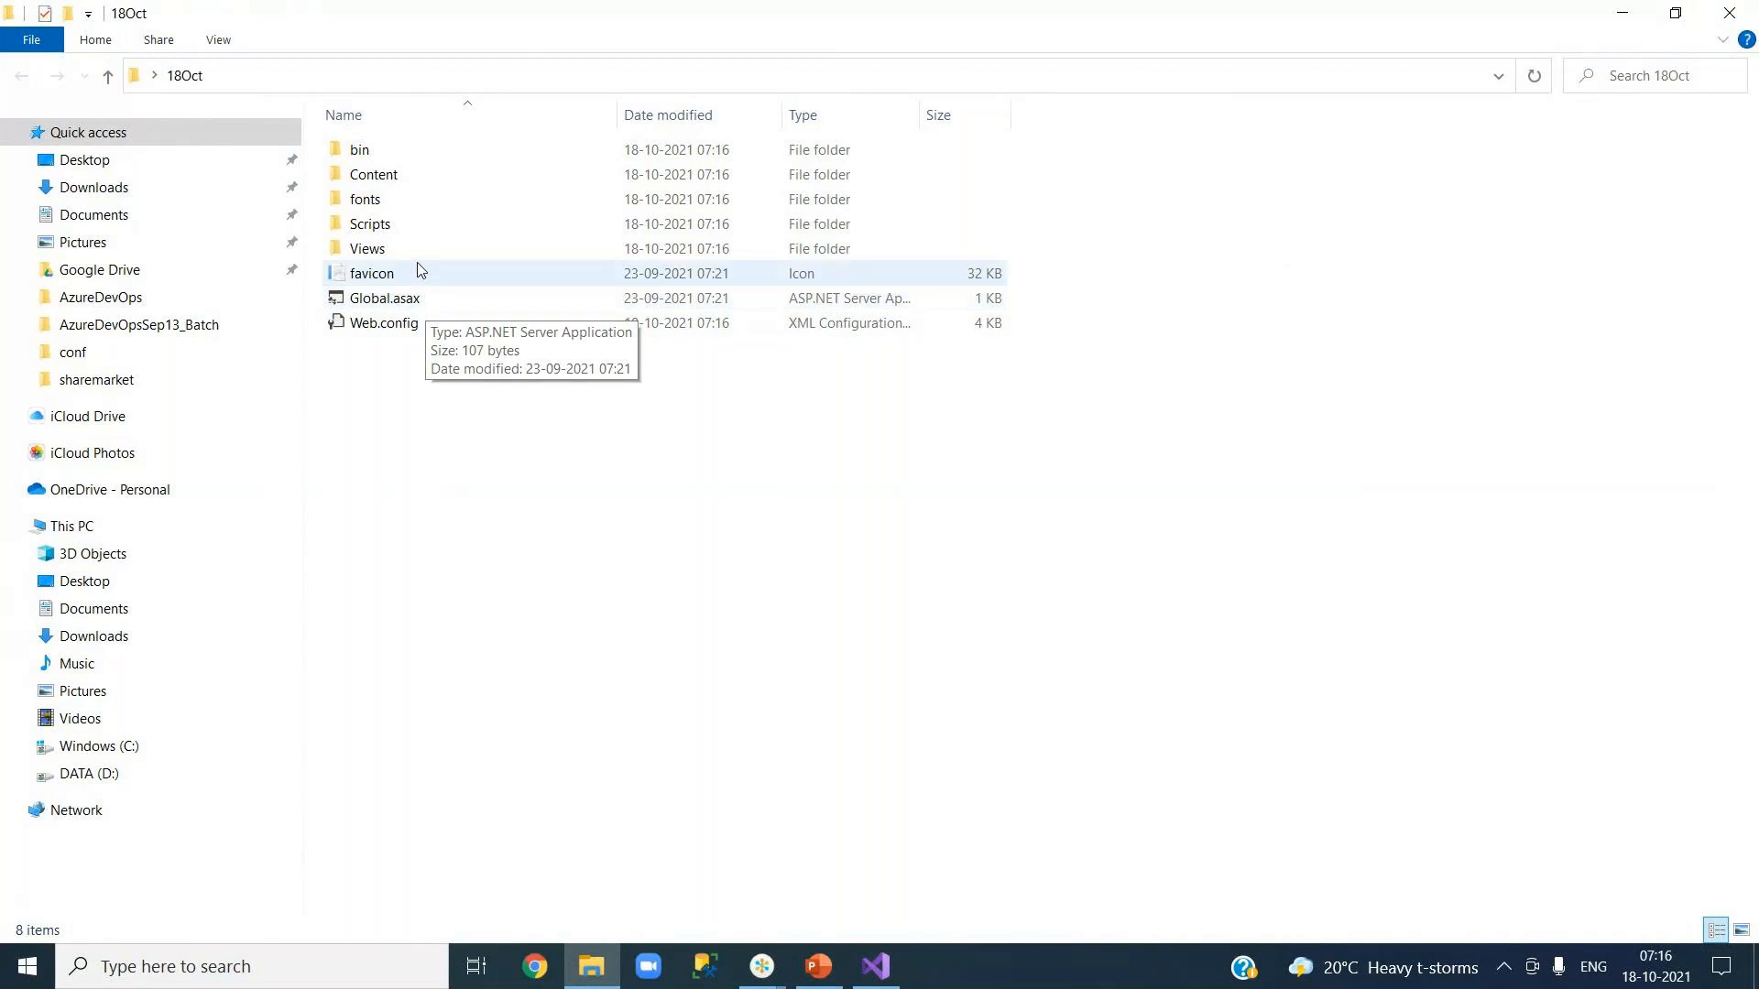
double_click(455, 248)
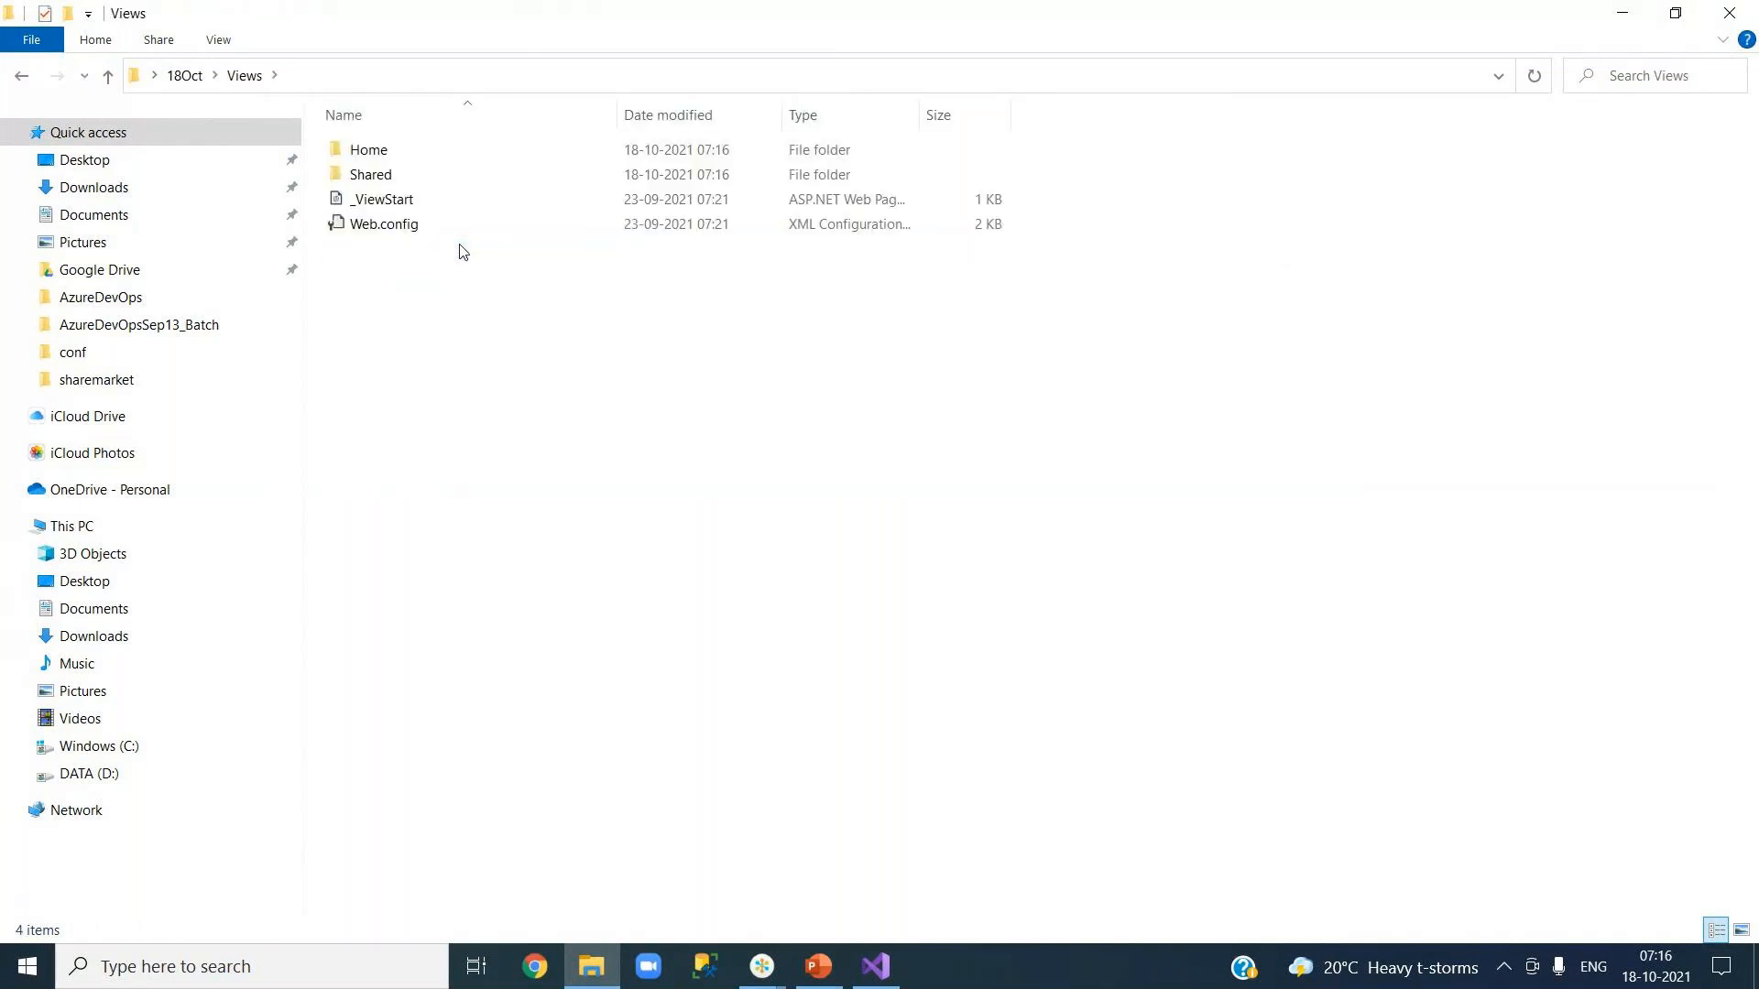
left_click(421, 152)
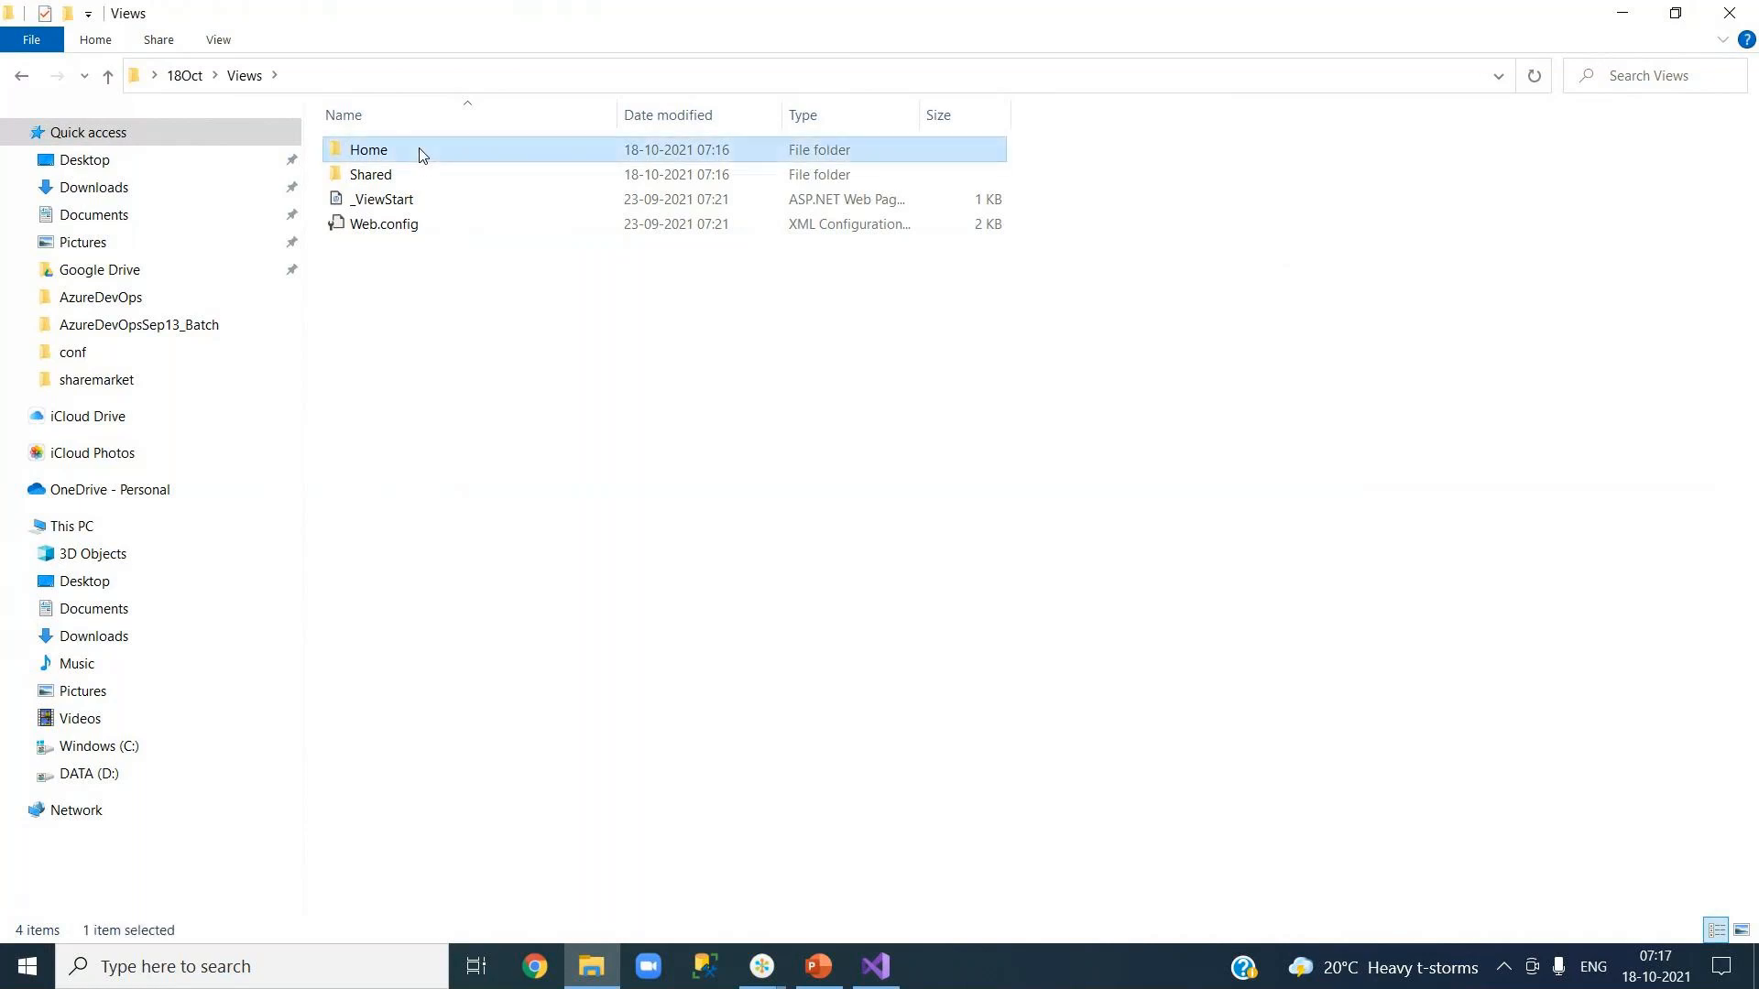
double_click(421, 152)
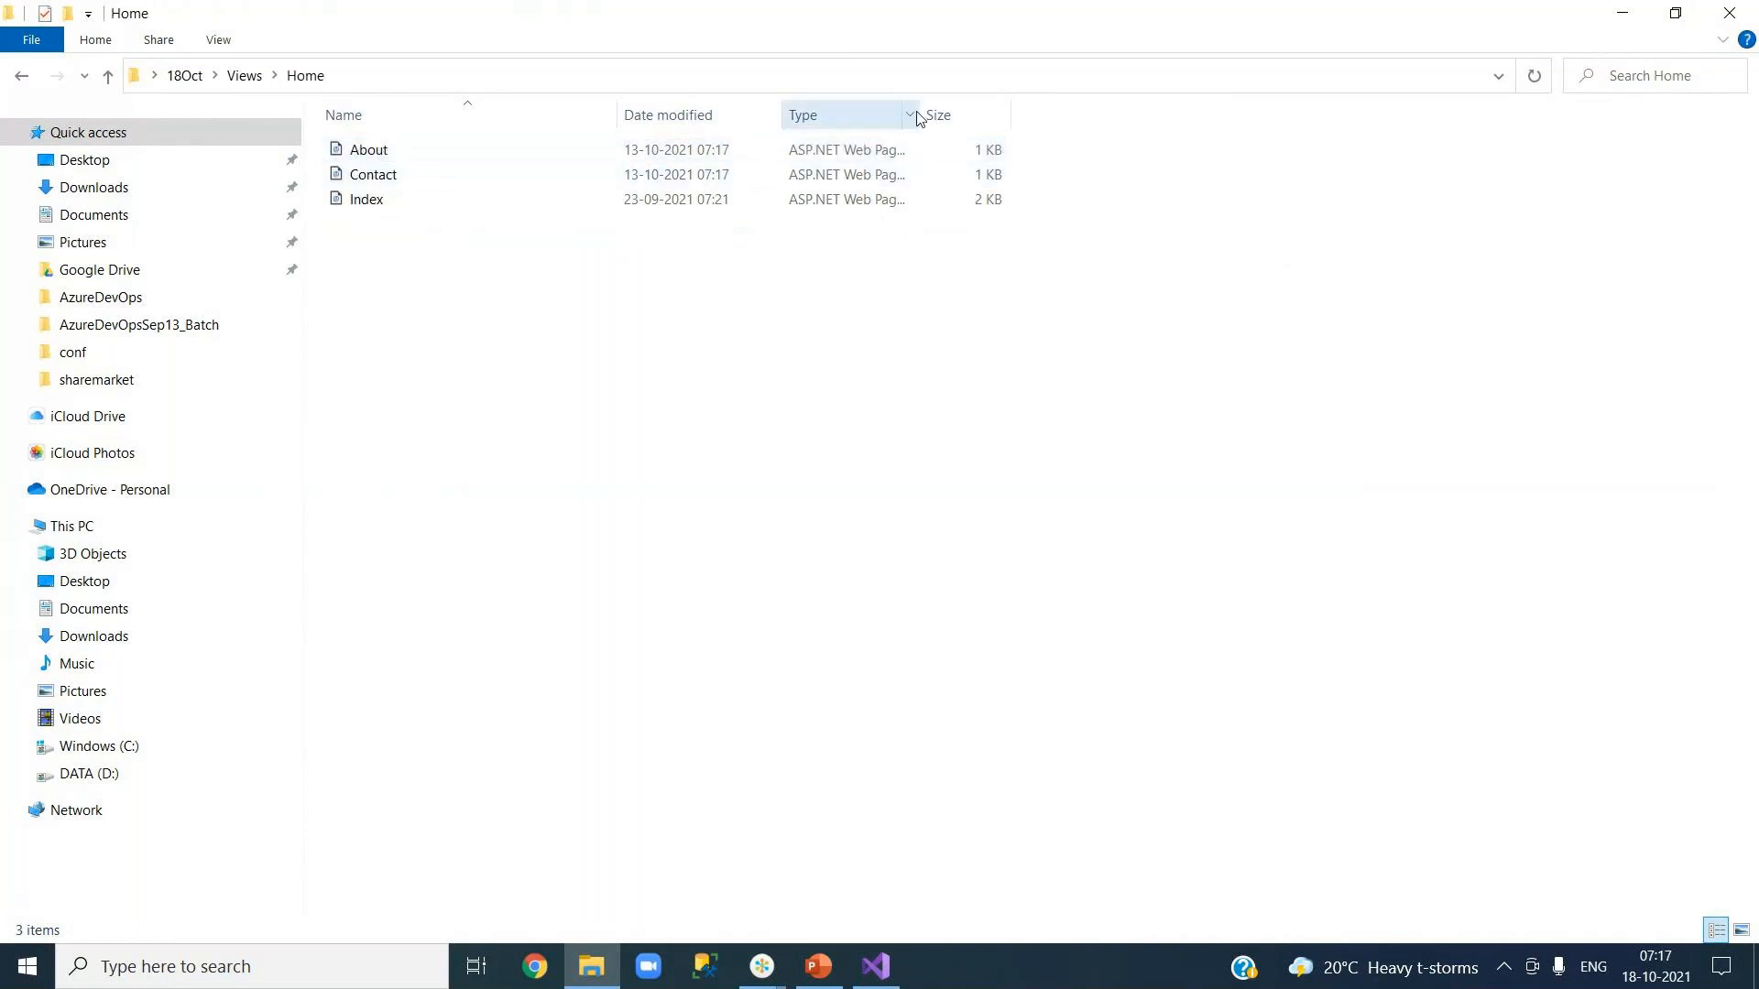
left_click_drag(923, 106, 1018, 111)
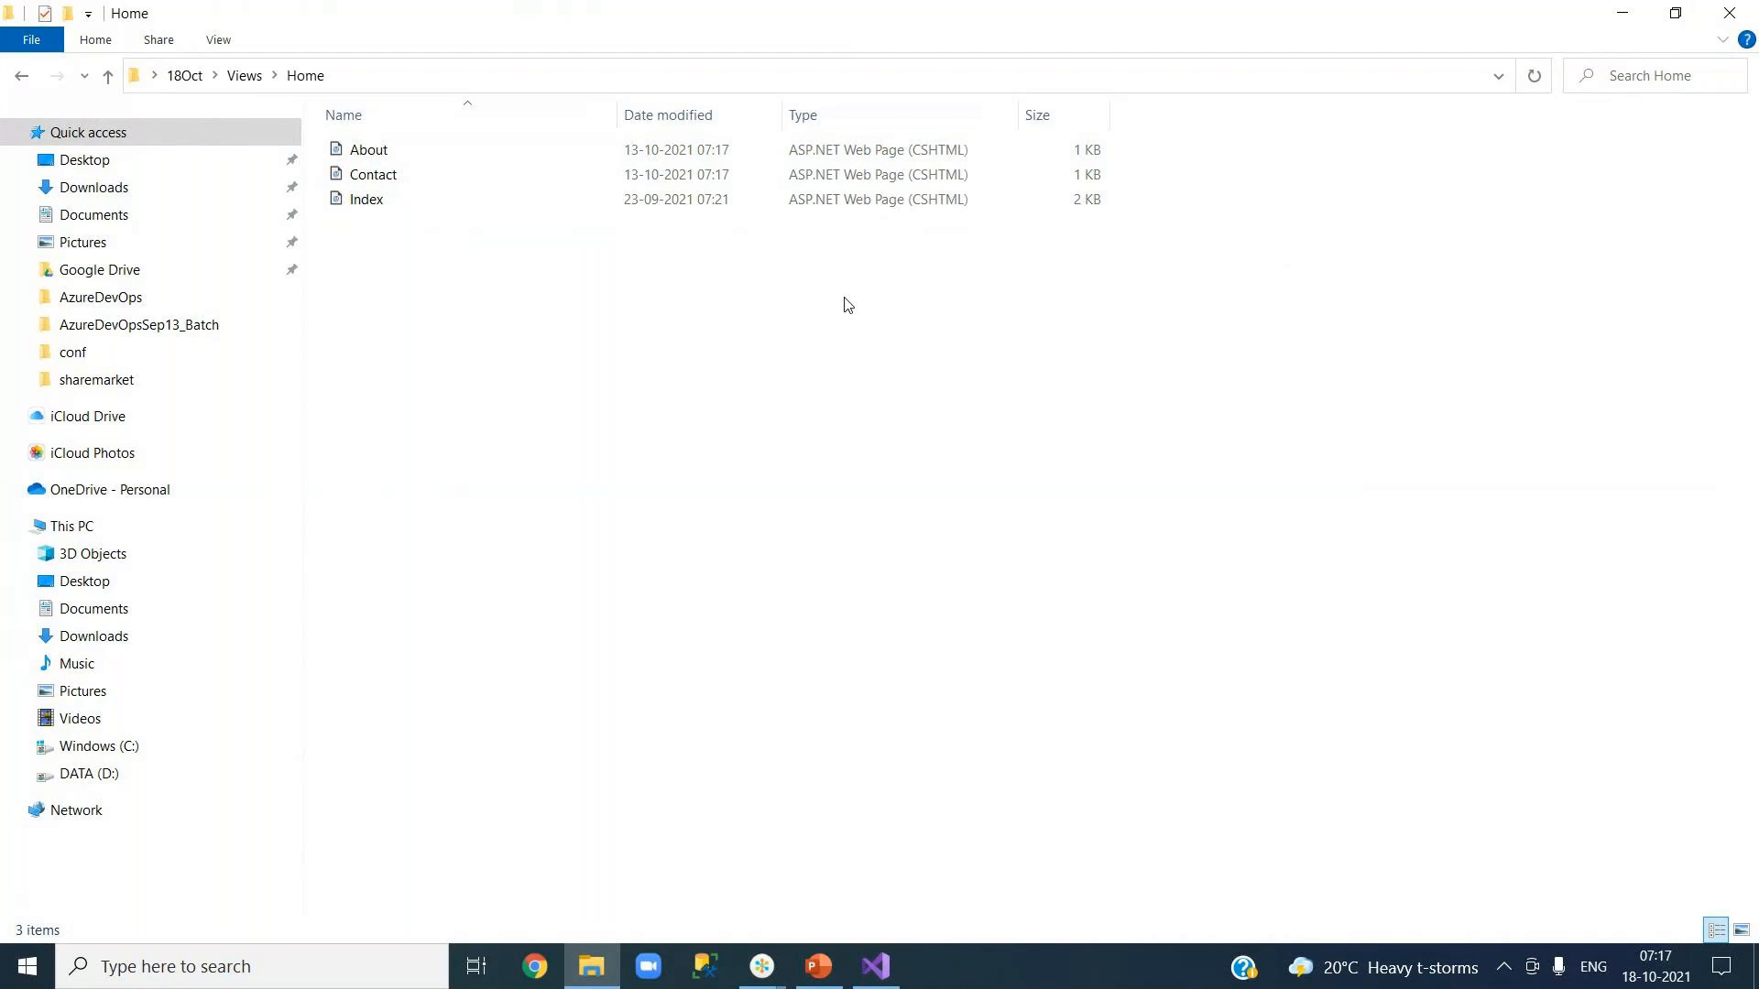
left_click(240, 77)
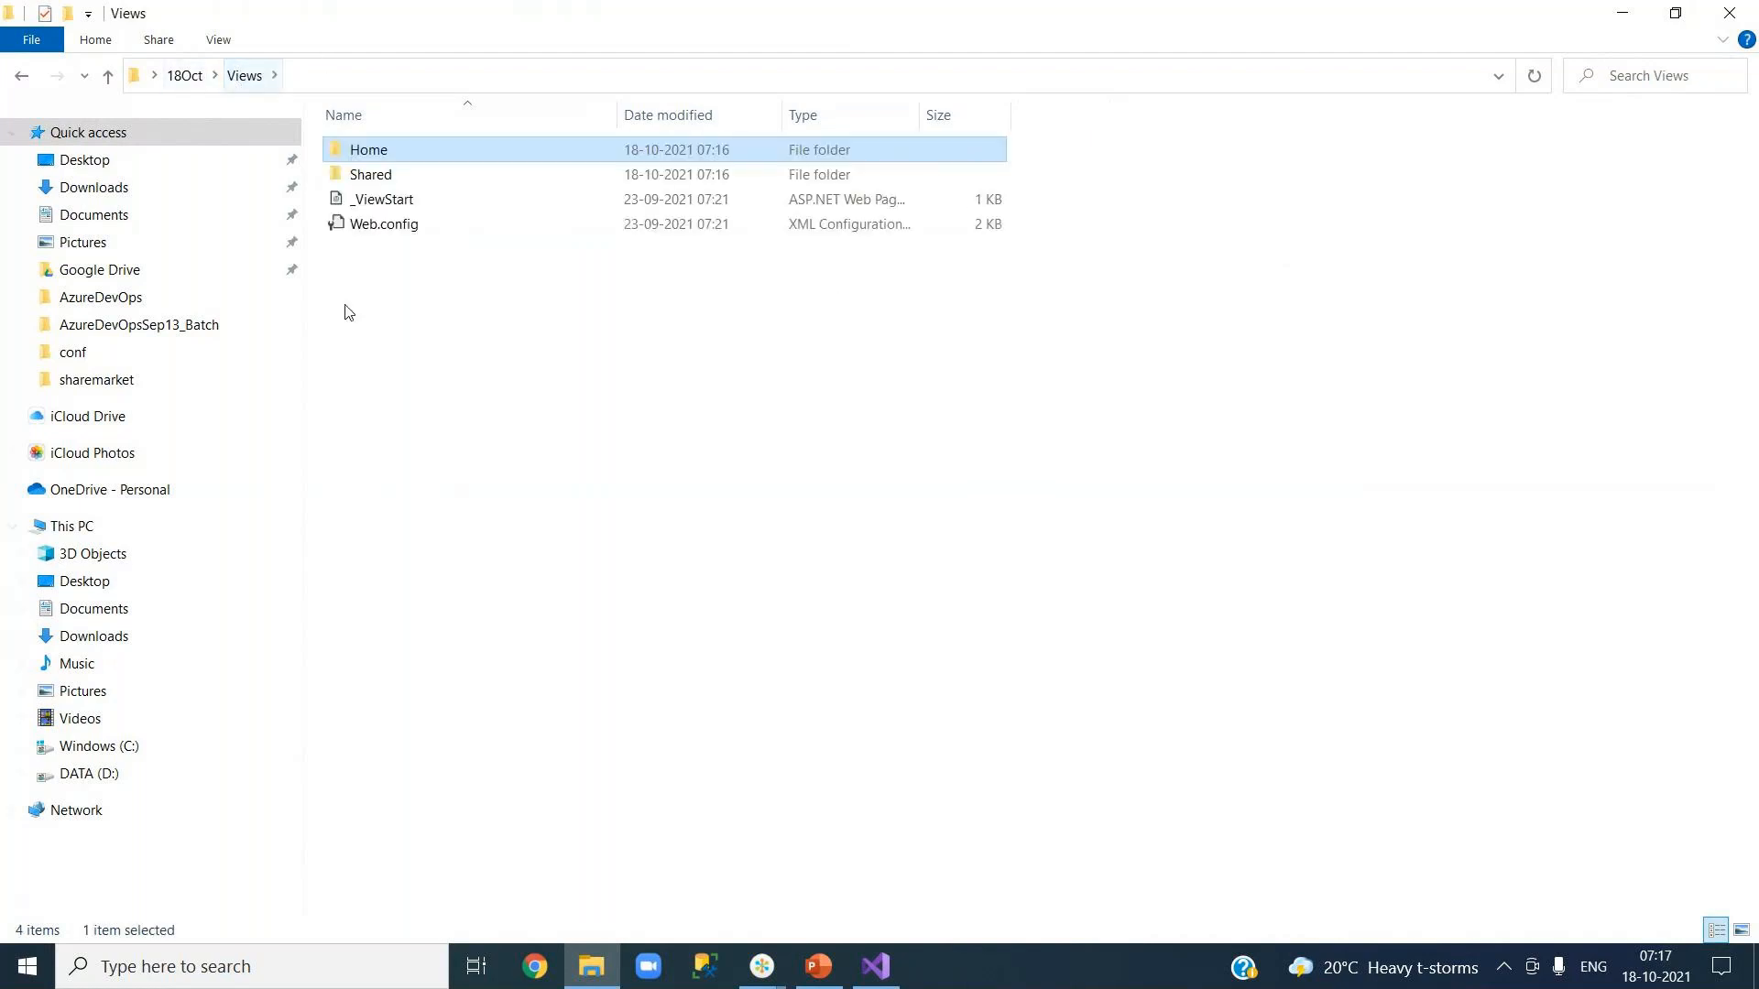
double_click(429, 180)
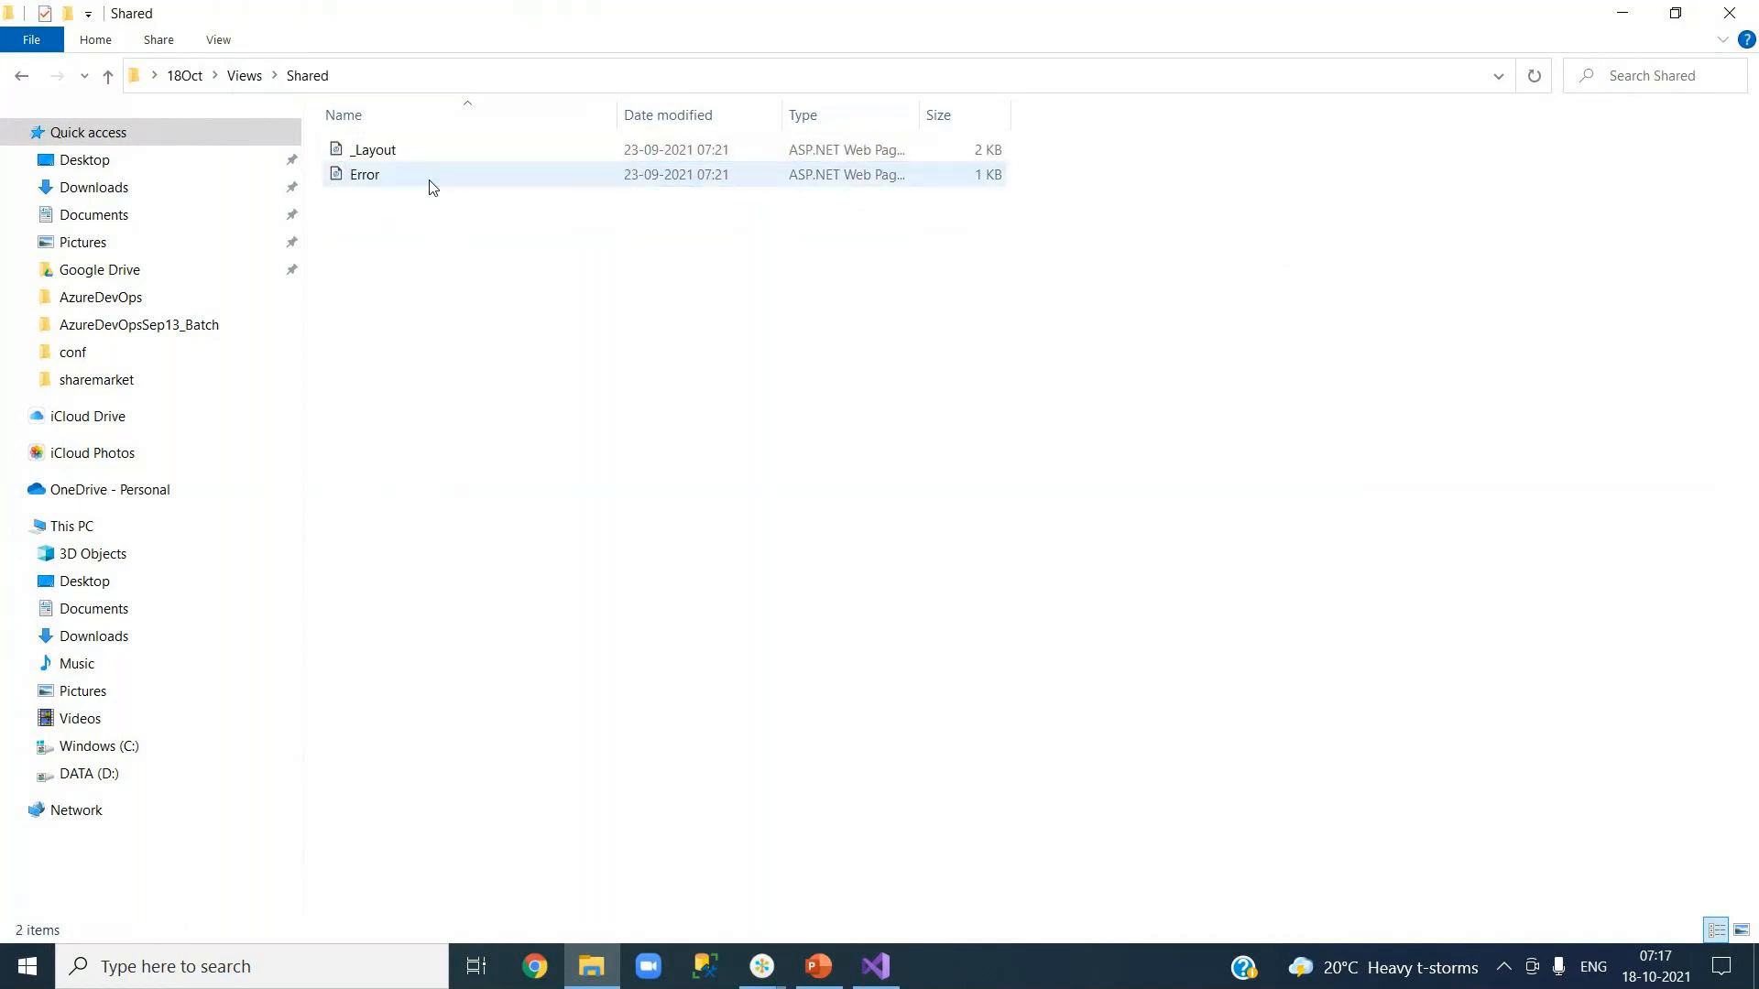
left_click(242, 77)
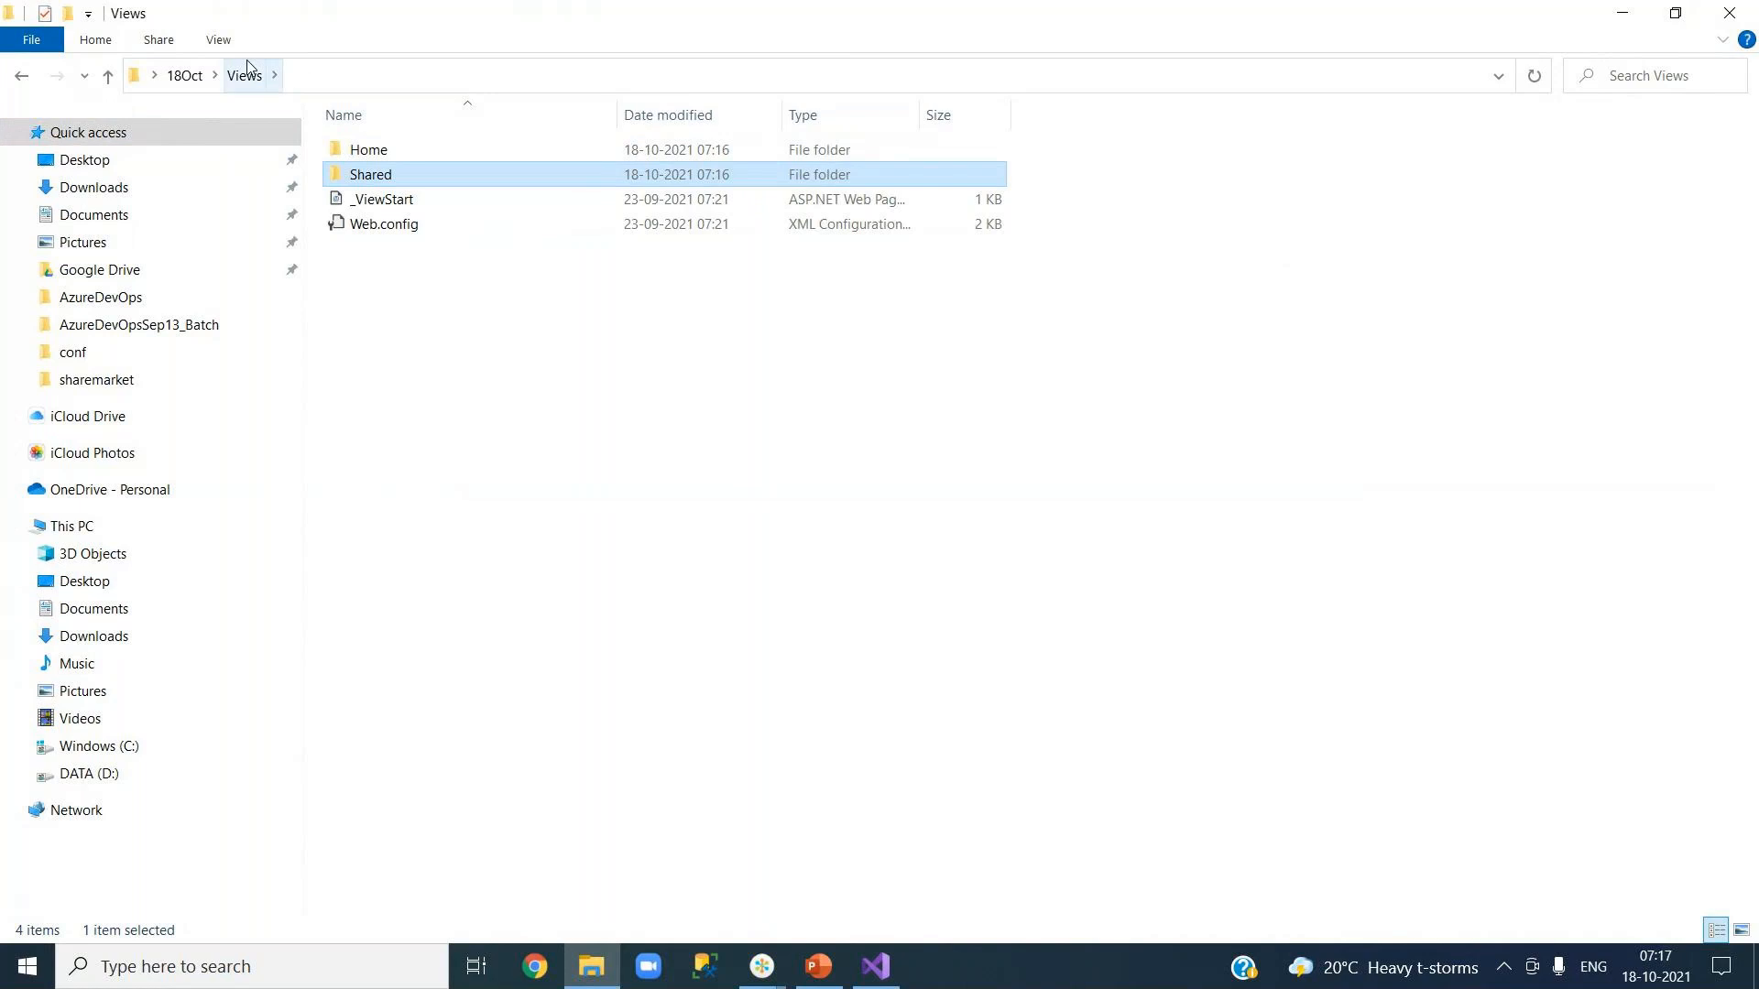
left_click(196, 84)
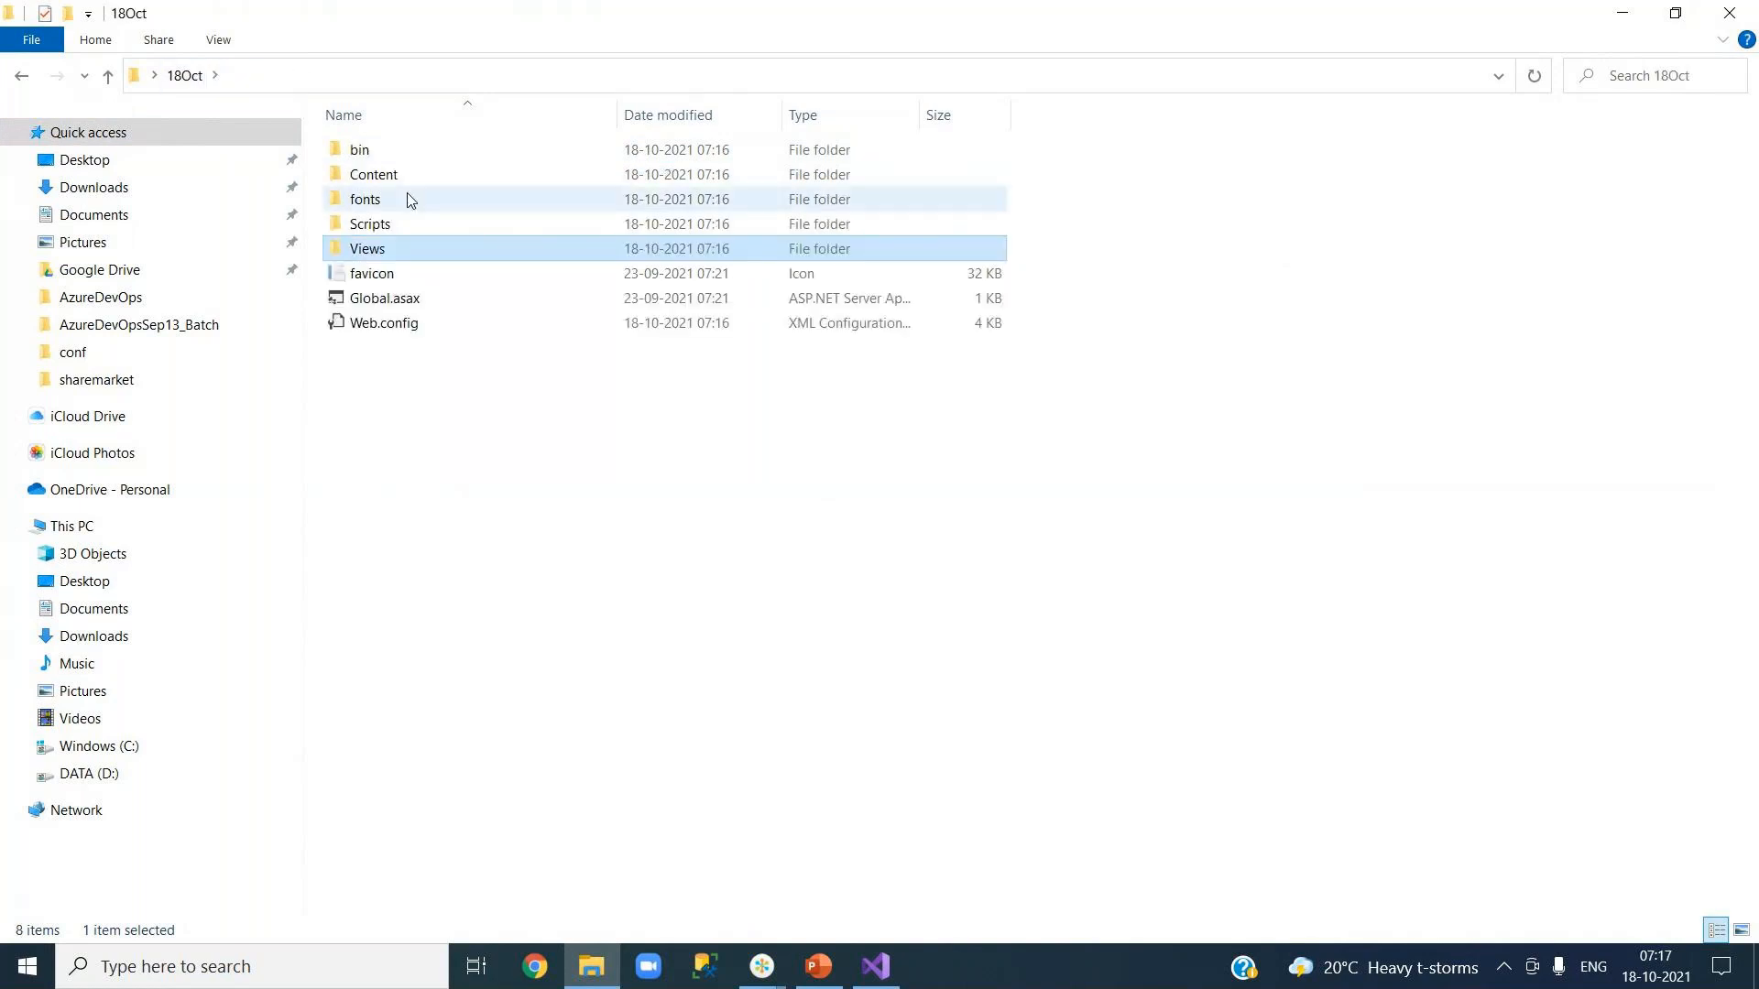
Examine YourJourneysWeb.dll and the roslyn subfolder in the published bin folder, and return to 18Oct to select the Scripts folder.
double_click(404, 148)
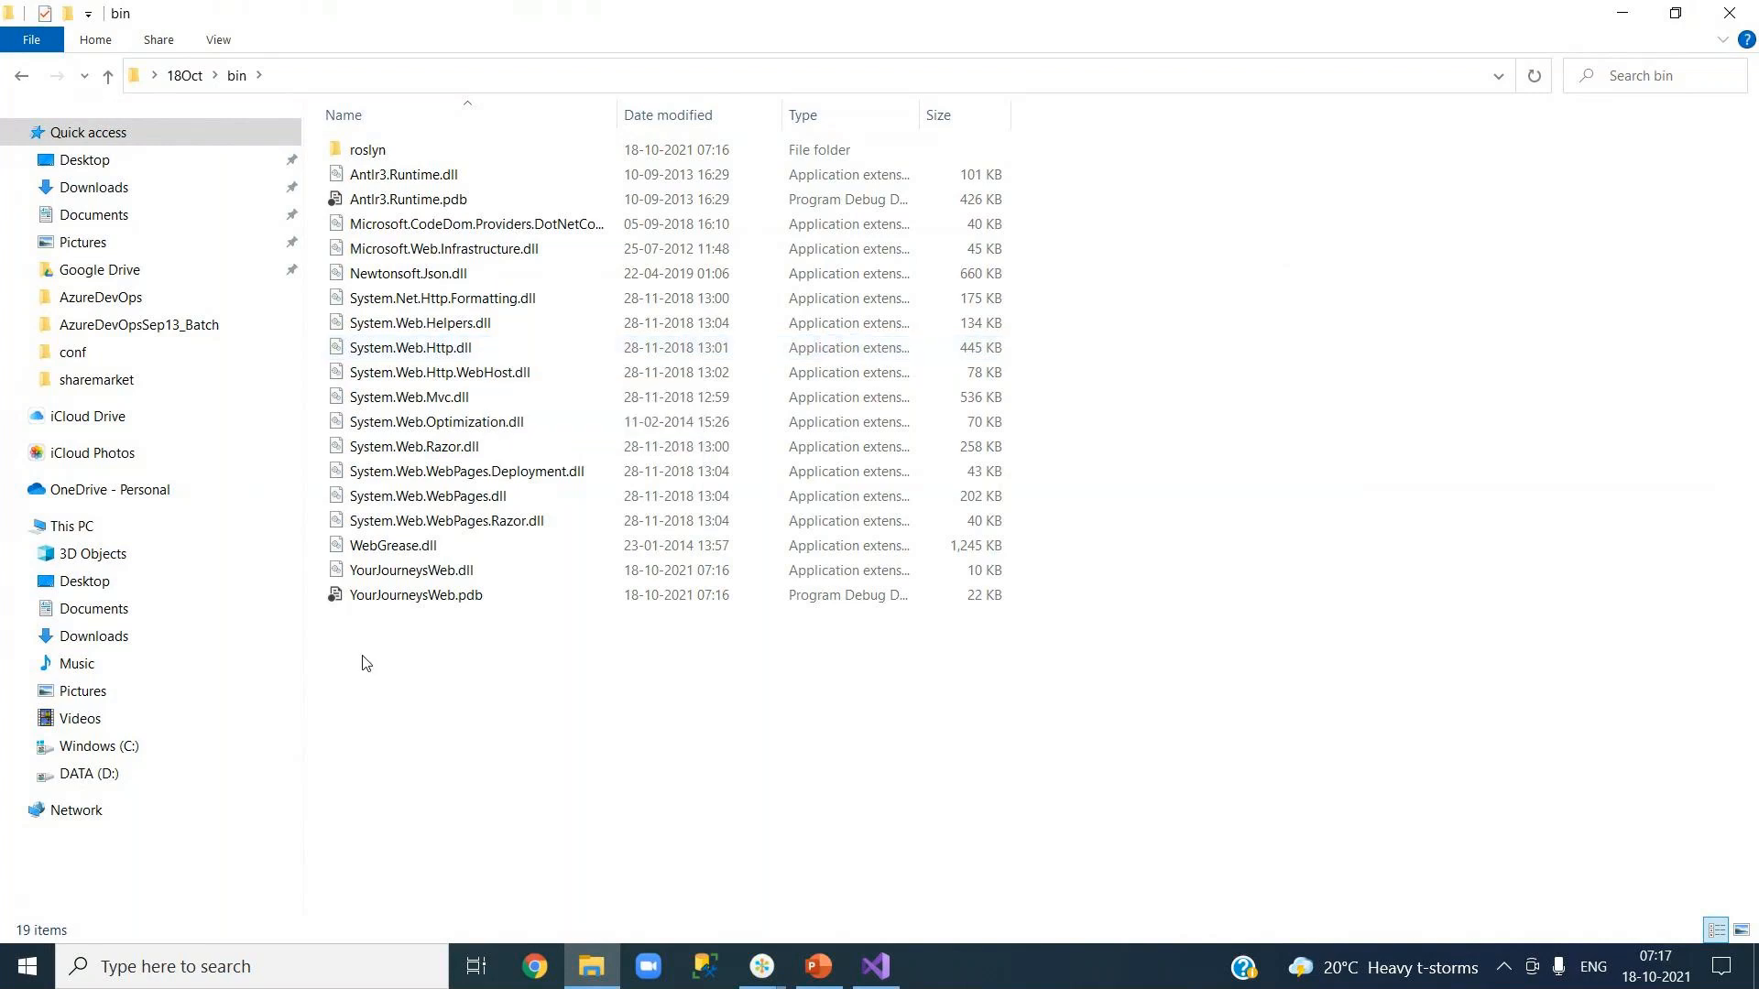
left_click(485, 575)
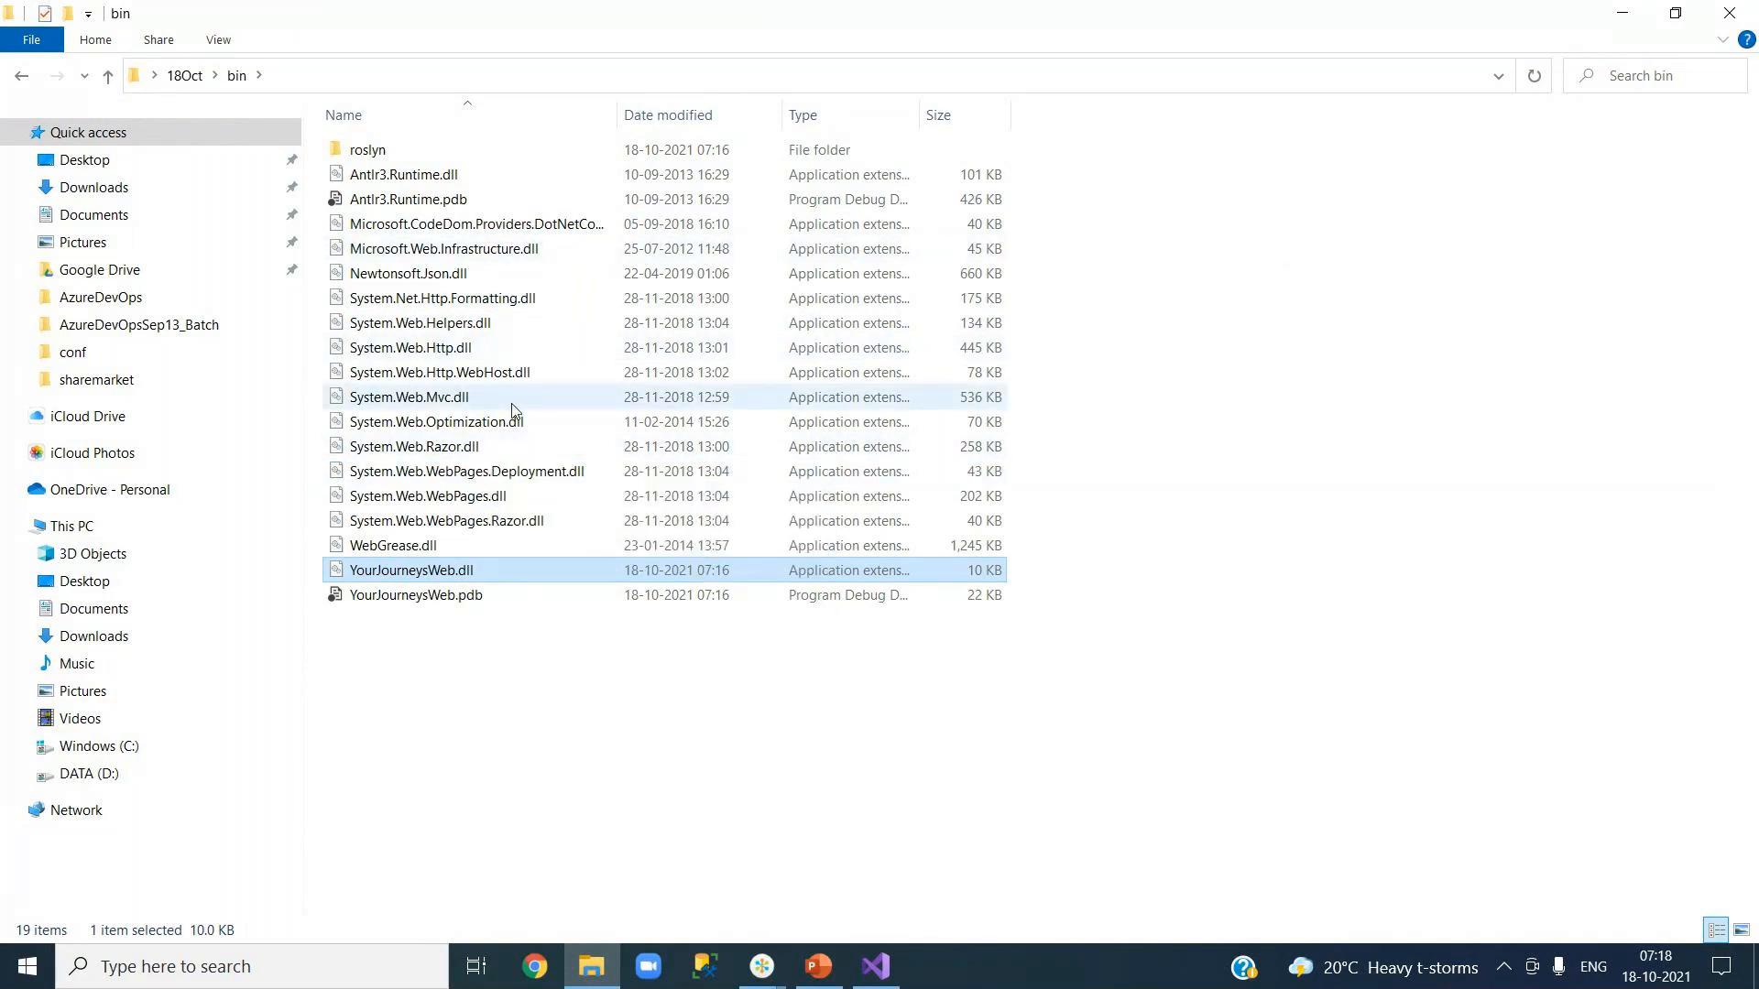
double_click(511, 152)
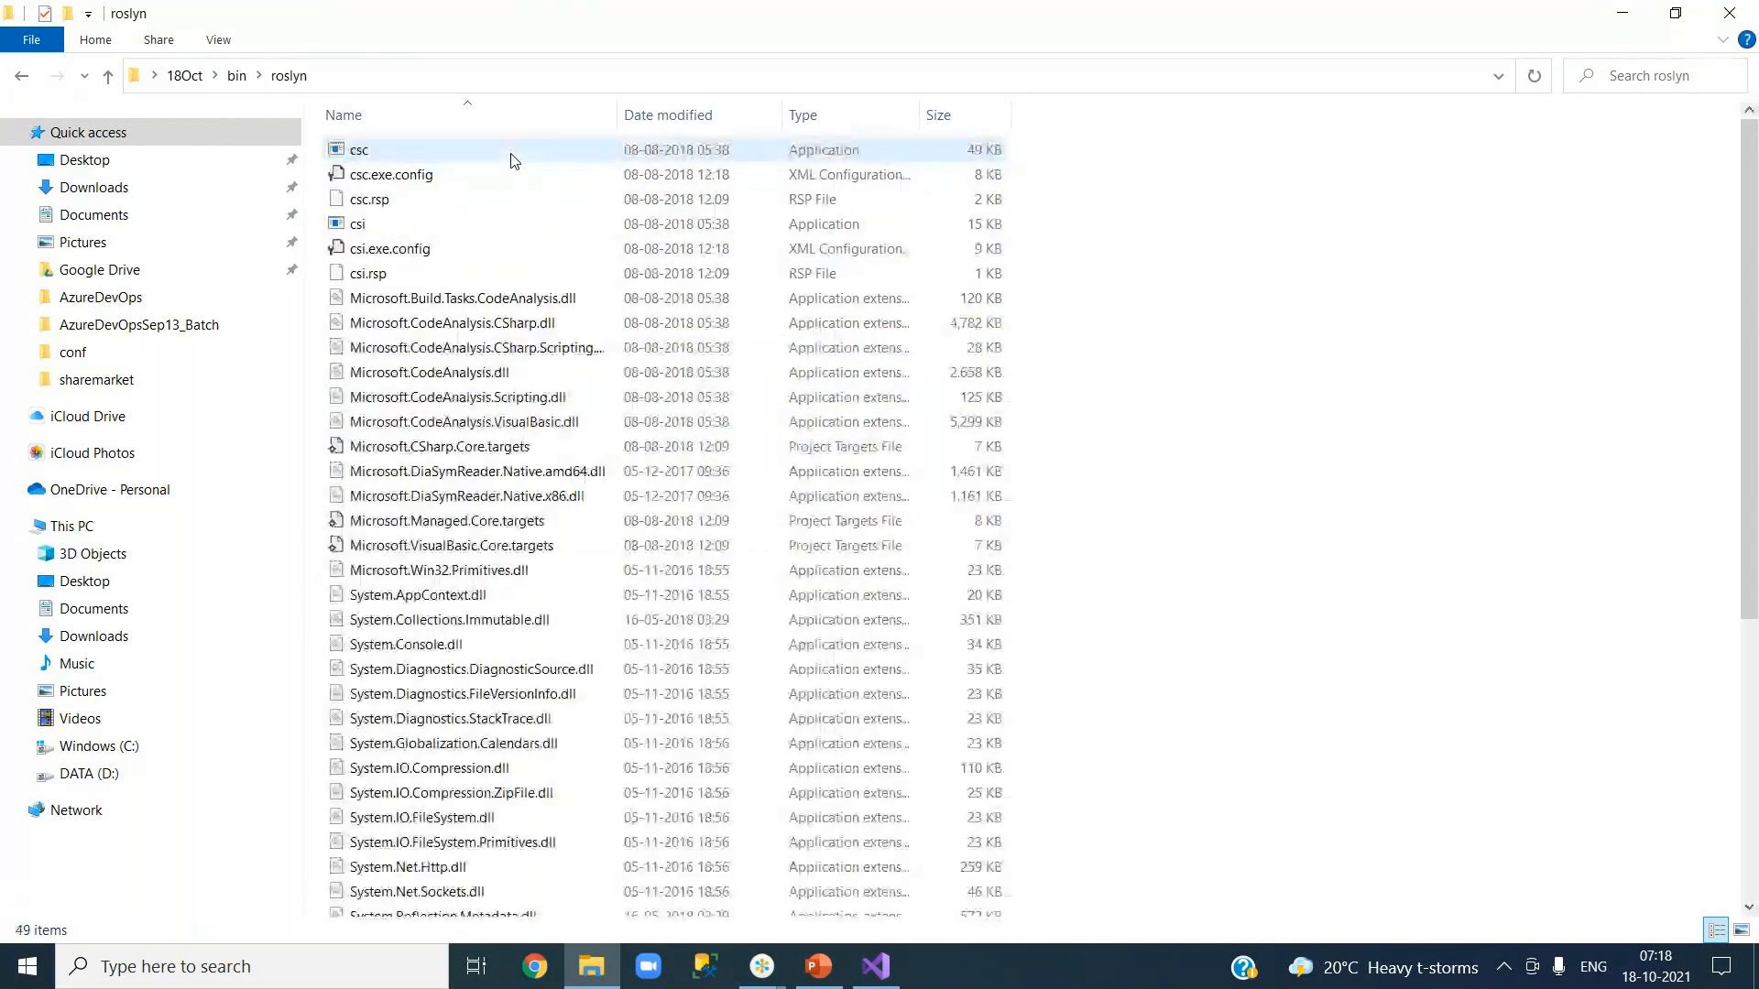
key("alt+Left")
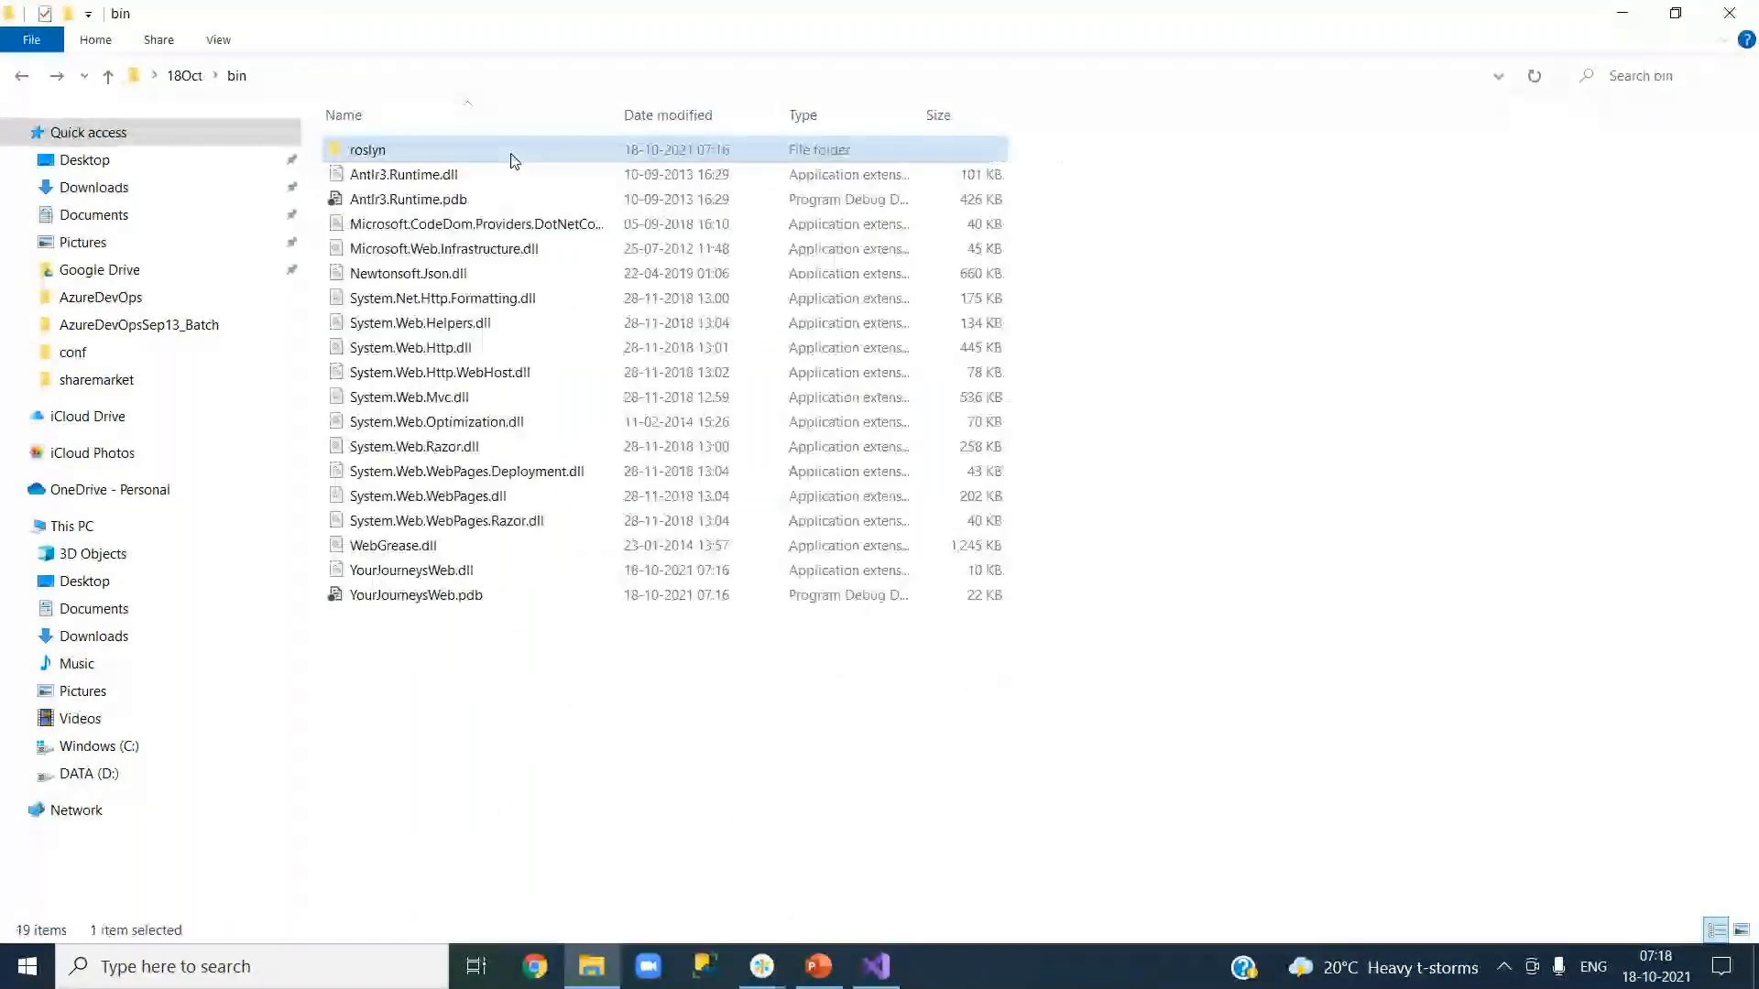
key("alt+Up")
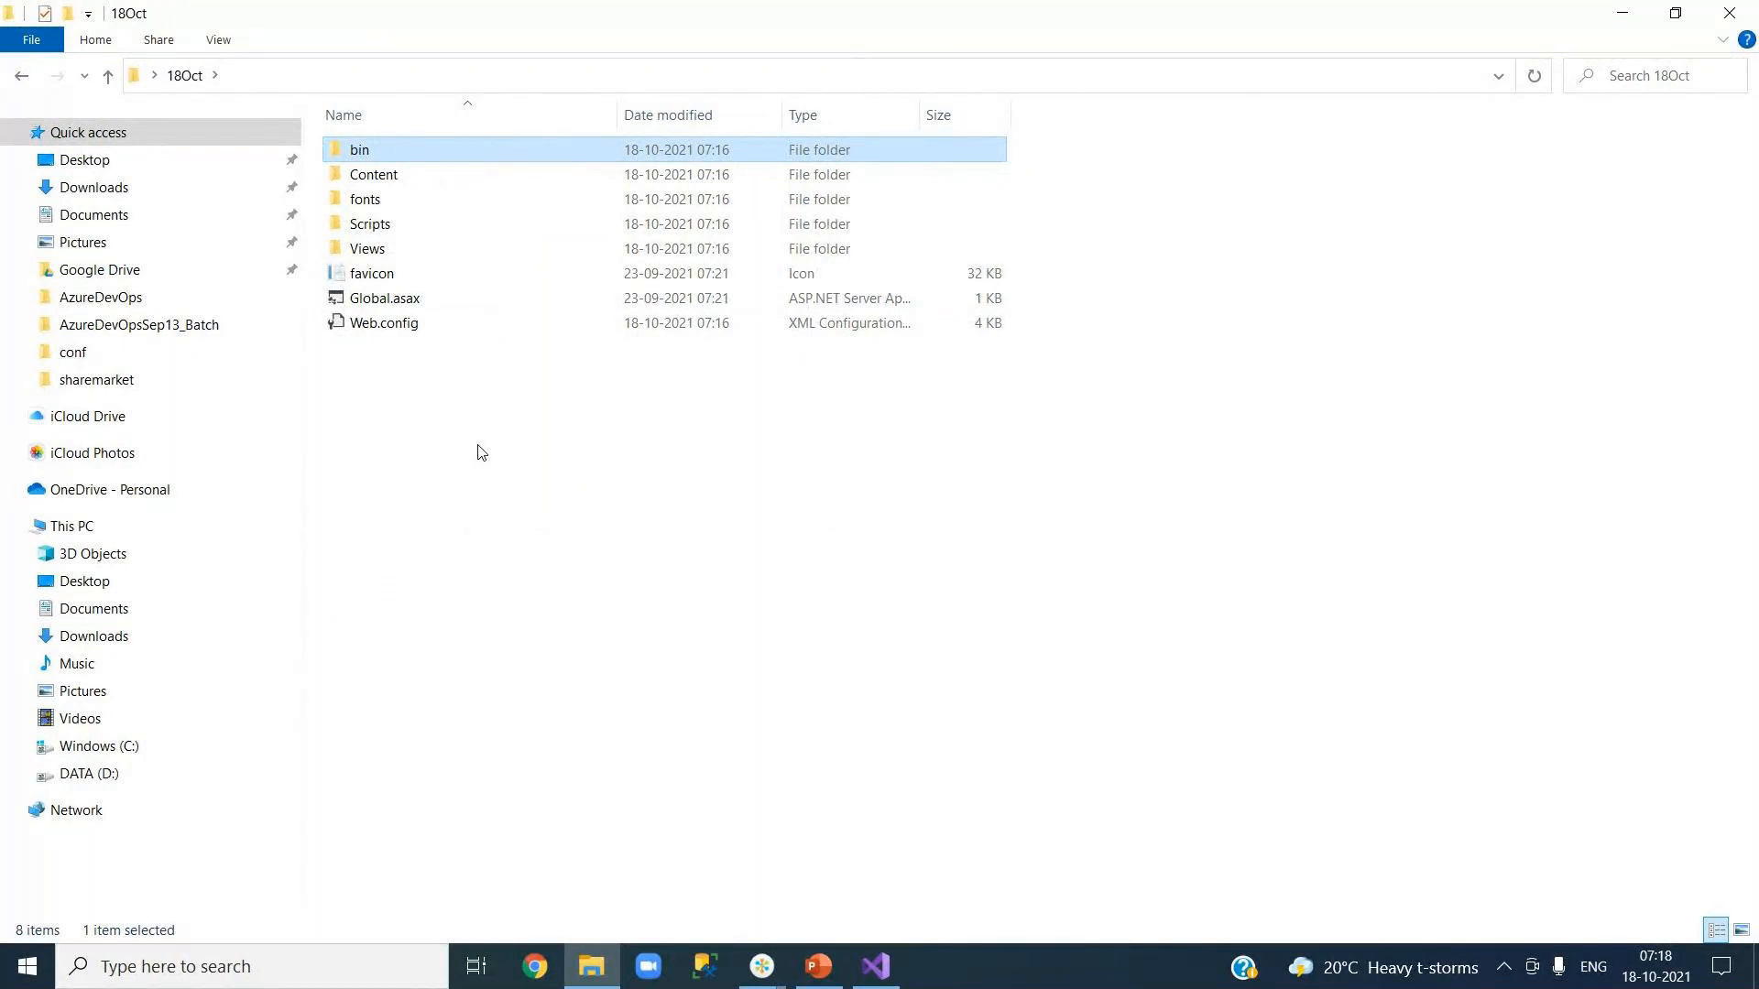
left_click(364, 226)
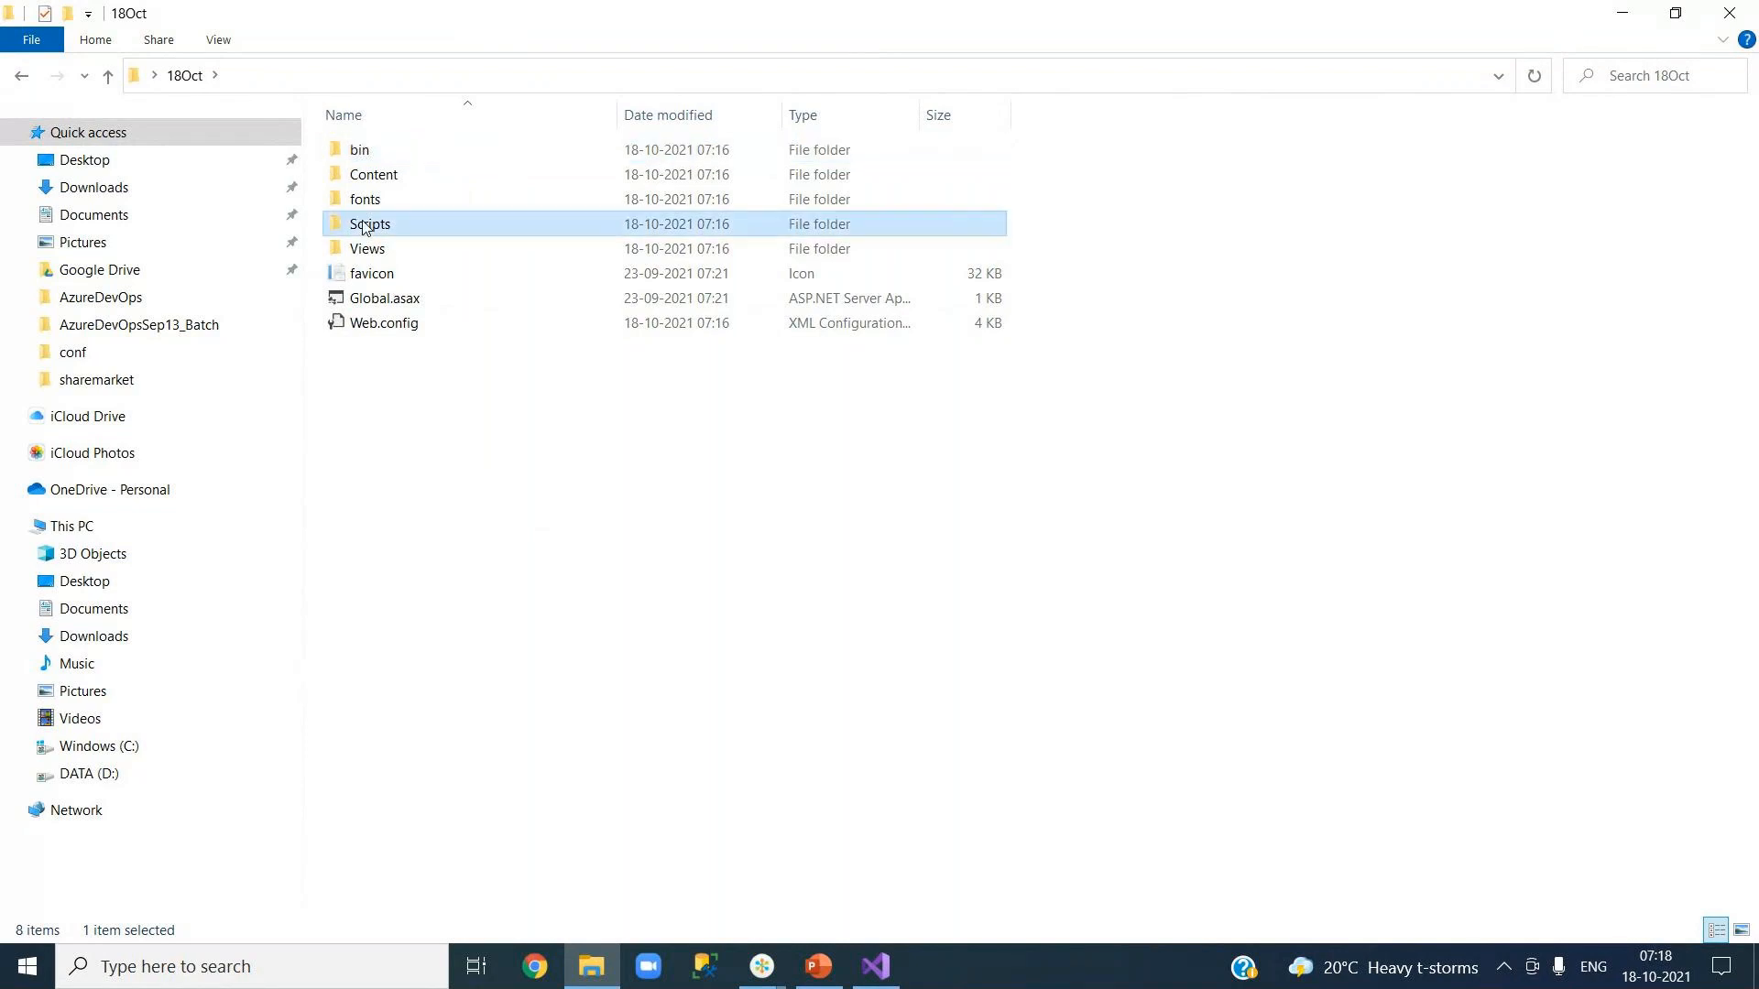
Examine the contents of the Scripts, fonts and Content folders in the published 18Oct folder.
double_click(364, 226)
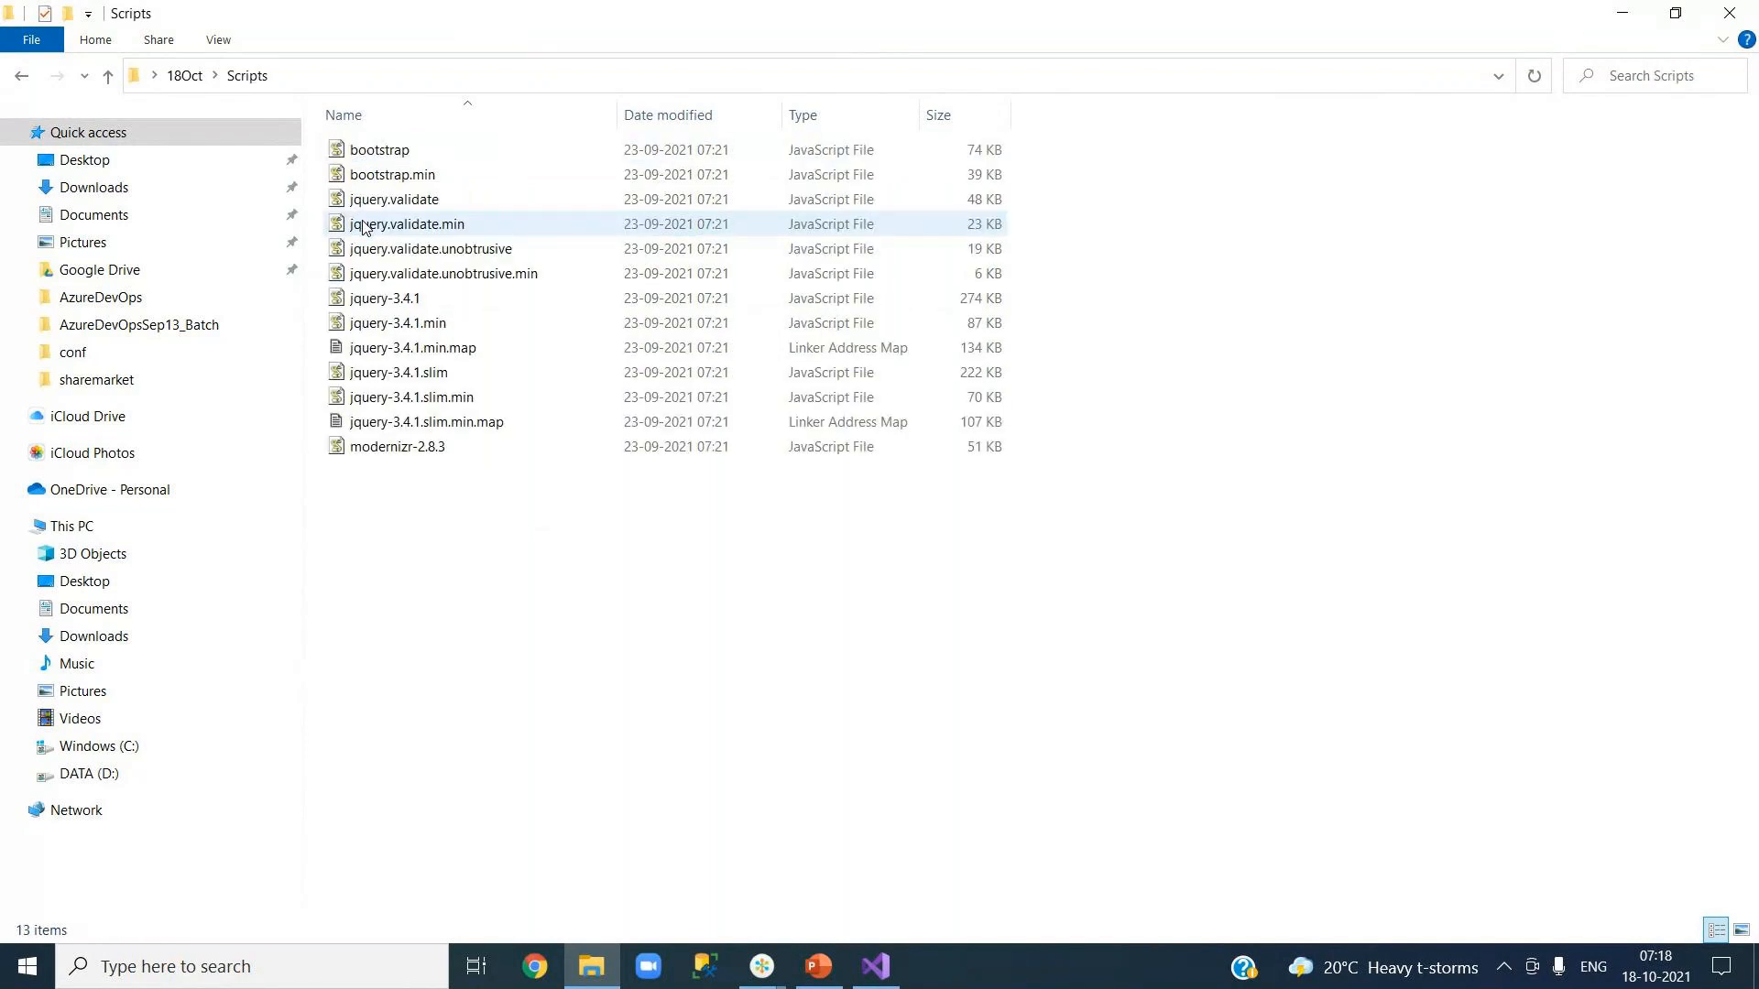
key("alt+Left")
left_click(385, 199)
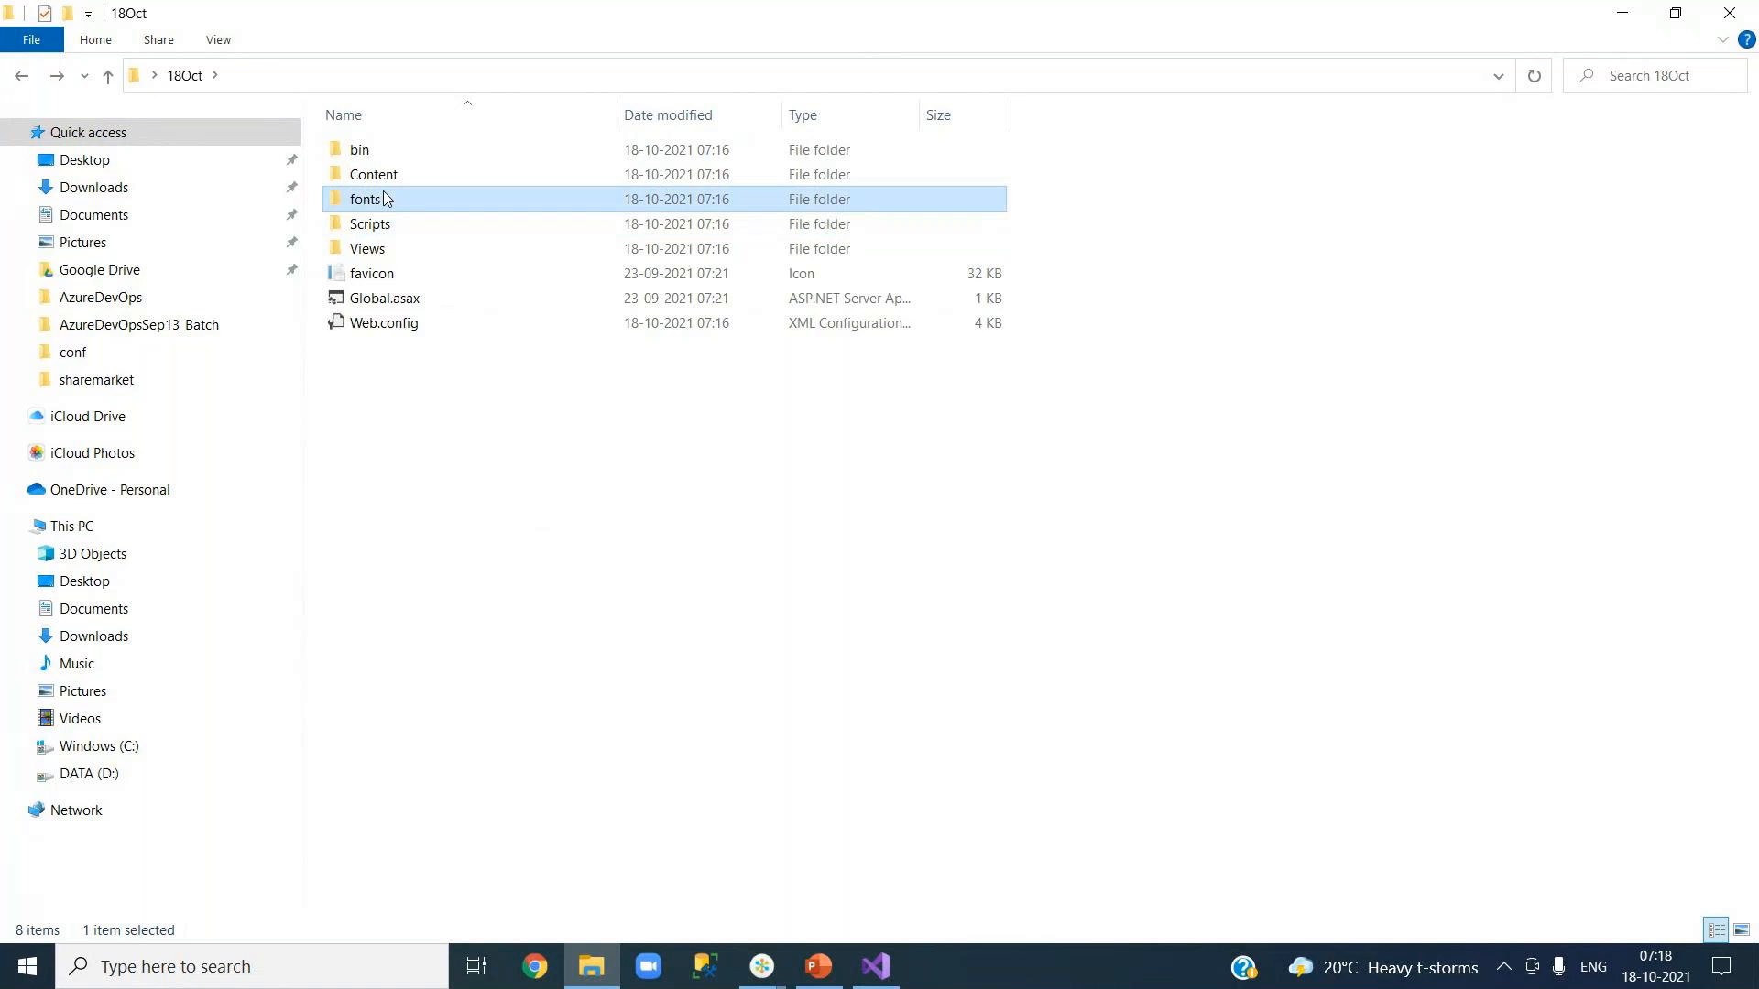
double_click(385, 199)
key("alt+Left")
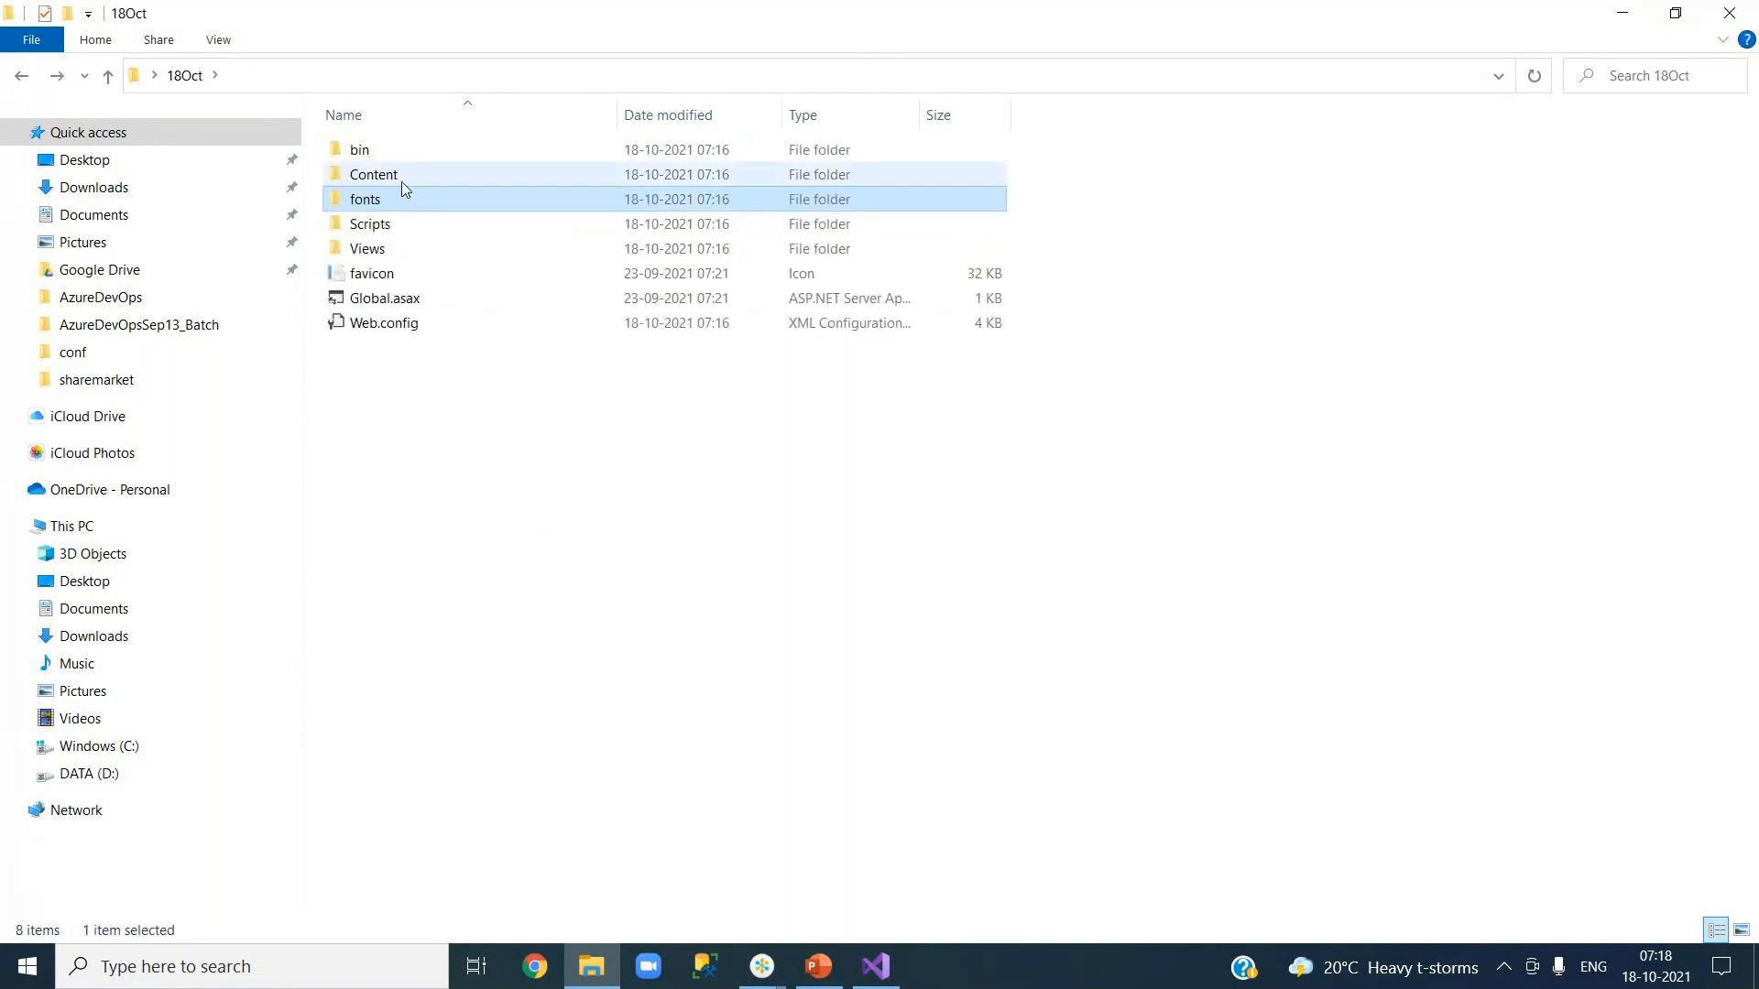
double_click(404, 180)
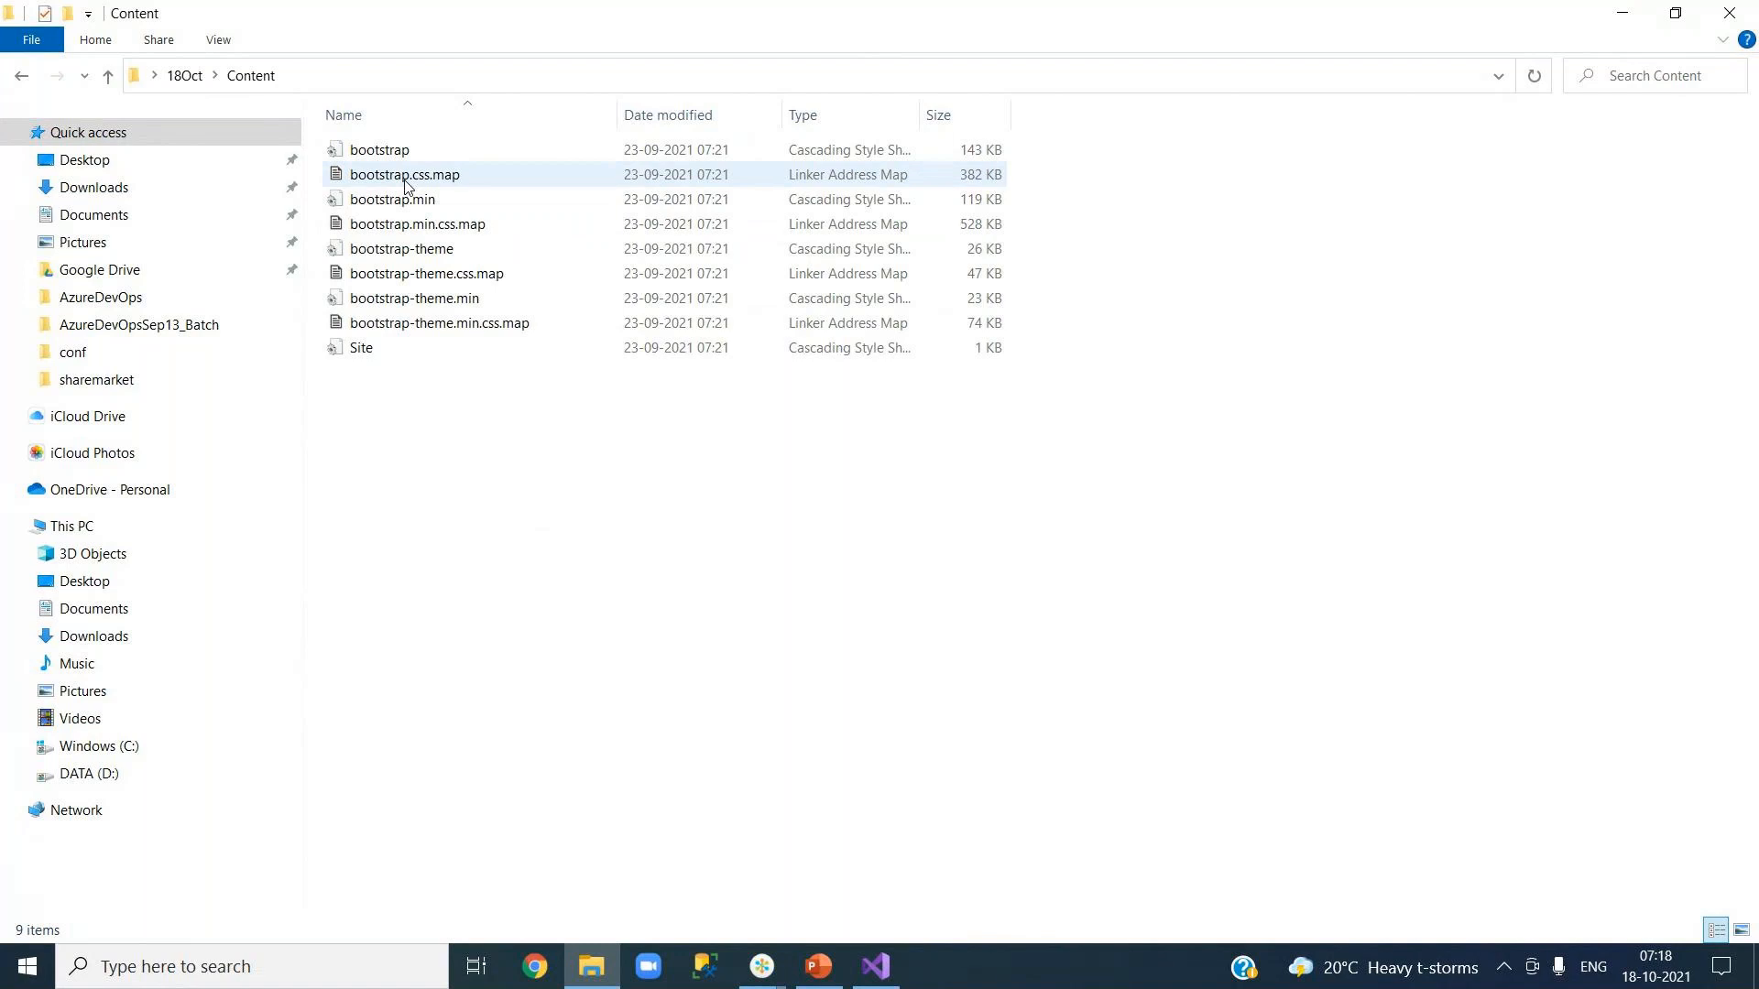
key("alt+Left")
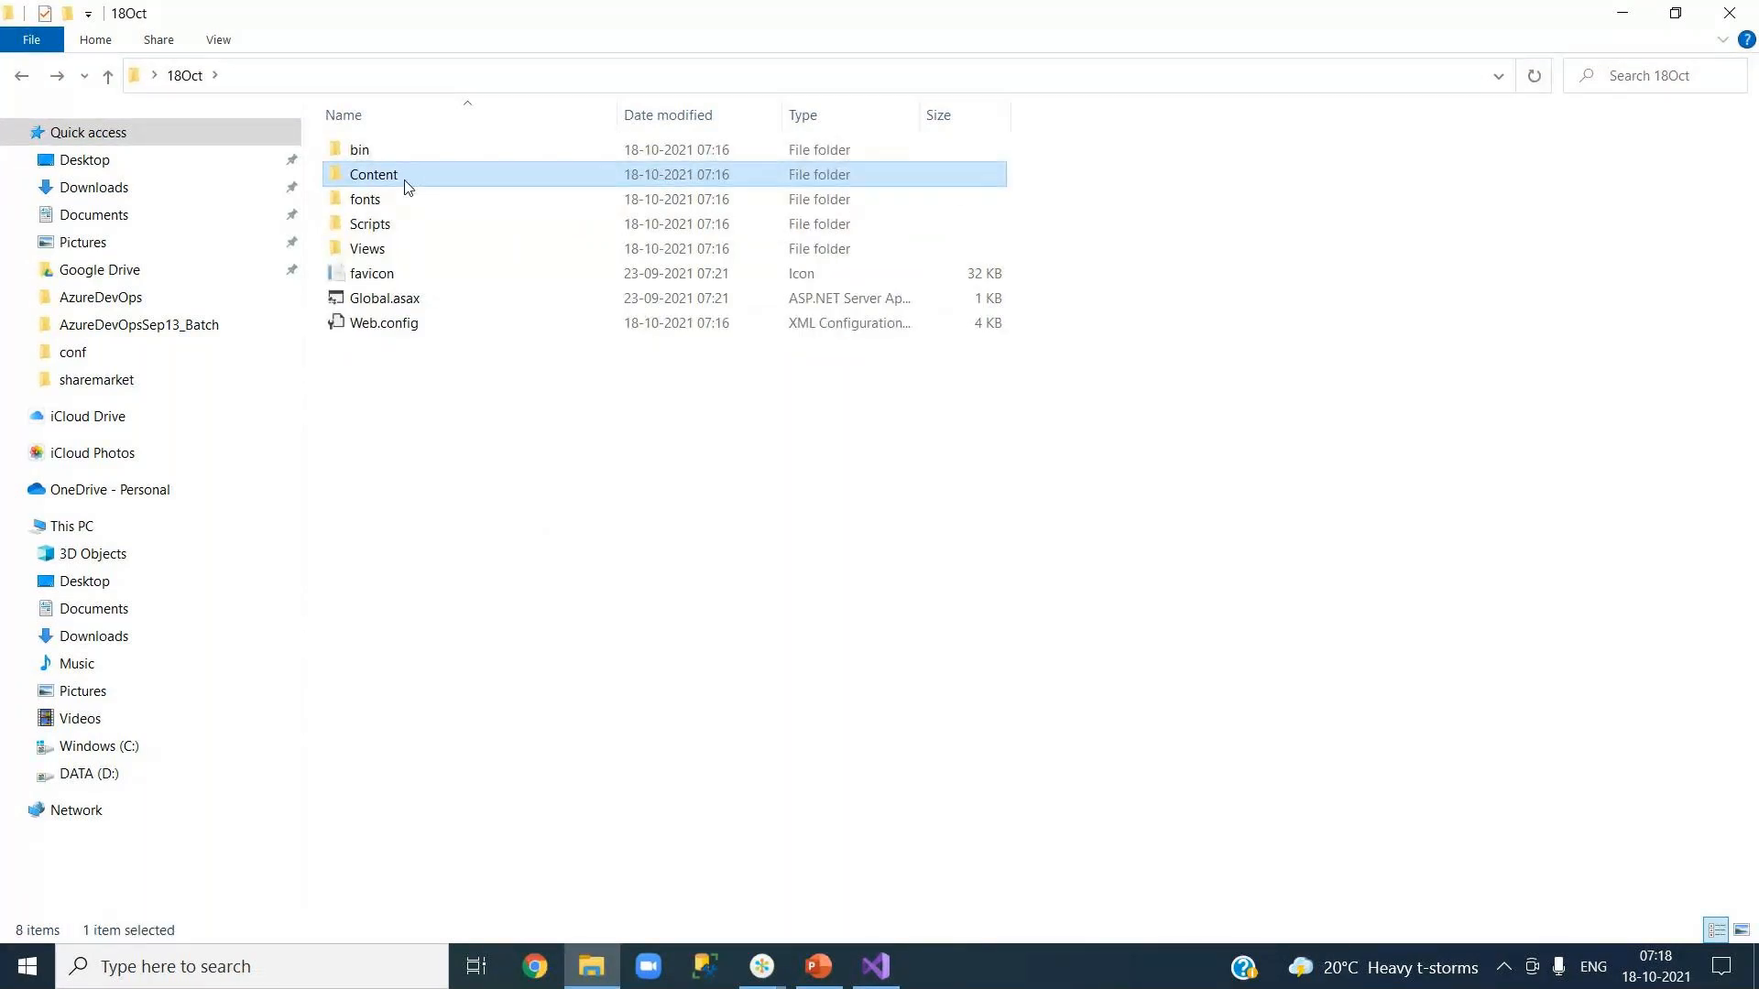
left_click(529, 497)
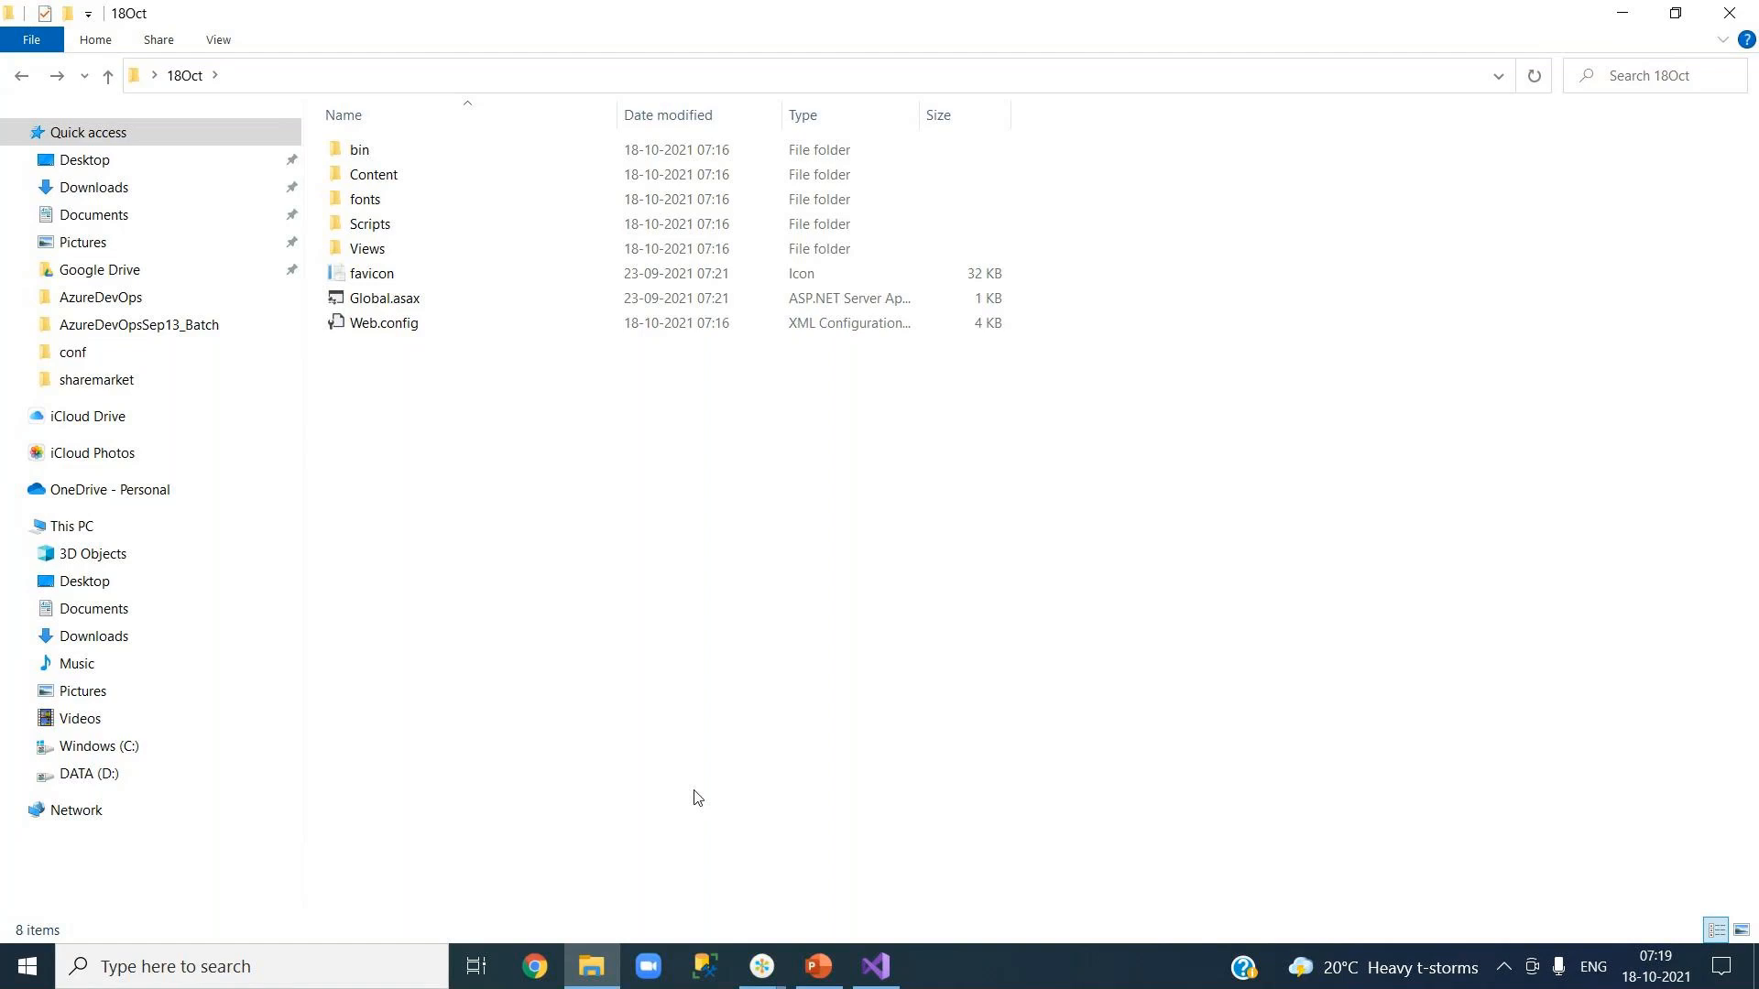
Find and open Internet Information Services (IIS) Manager, and expand the local server and its Sites node.
left_click(322, 977)
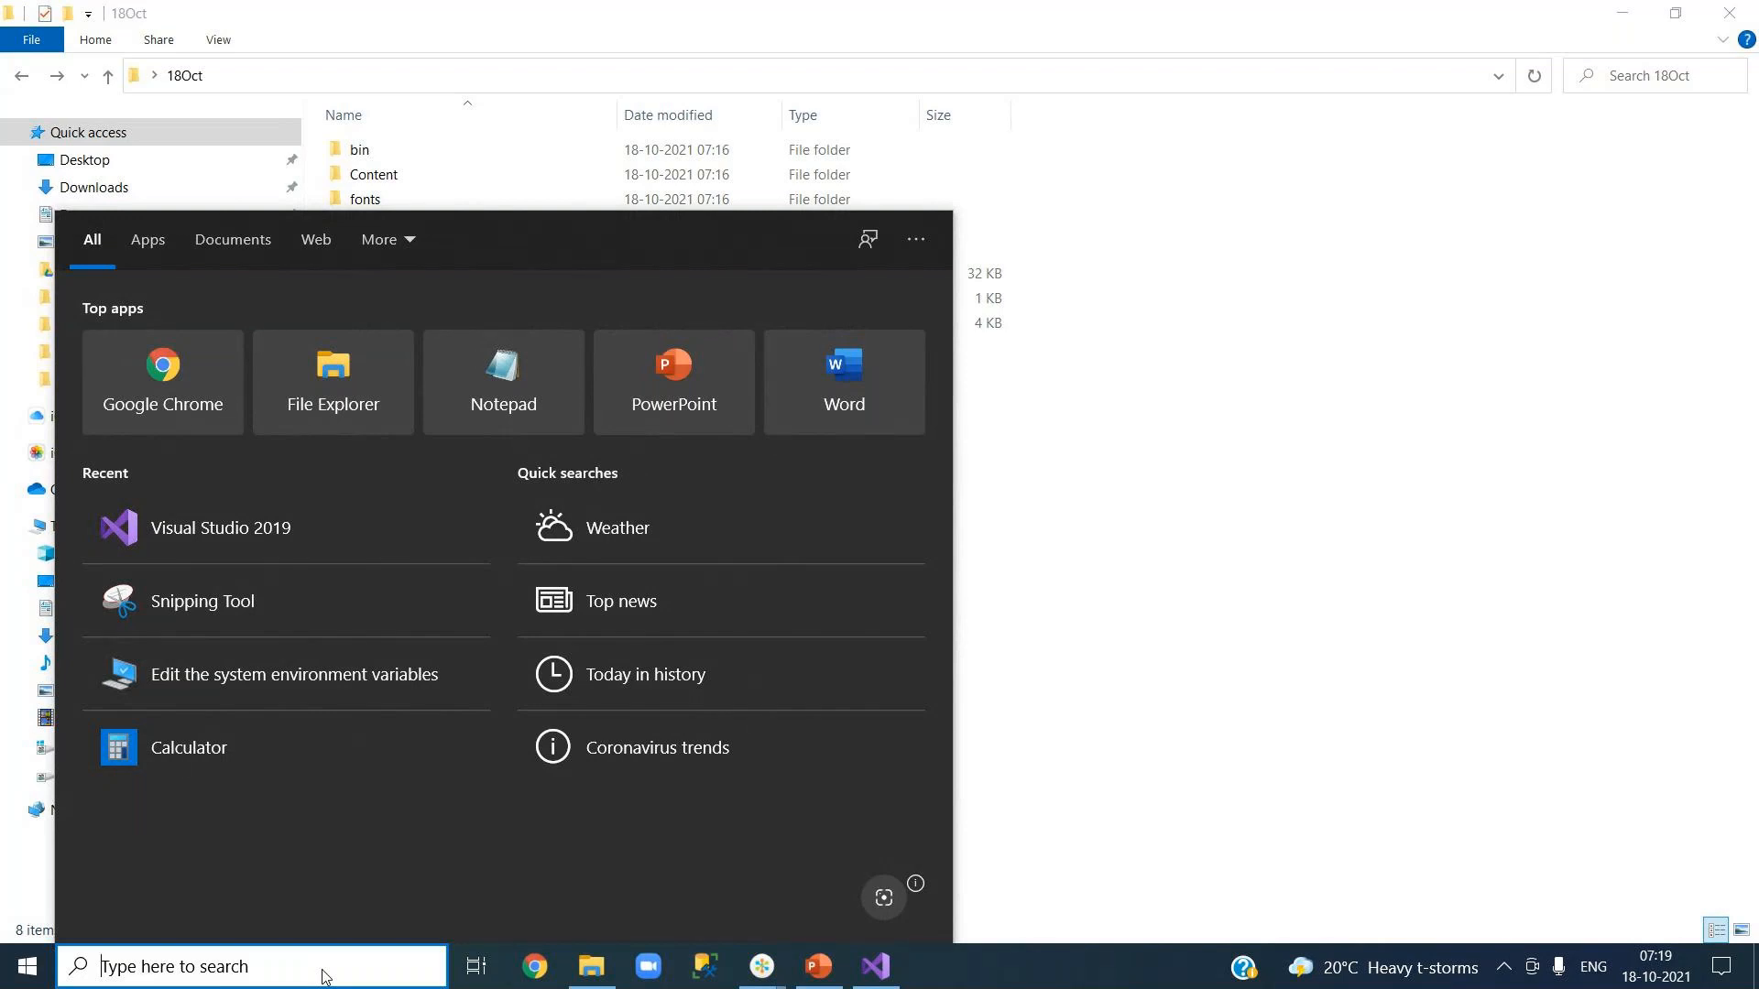
type("inet")
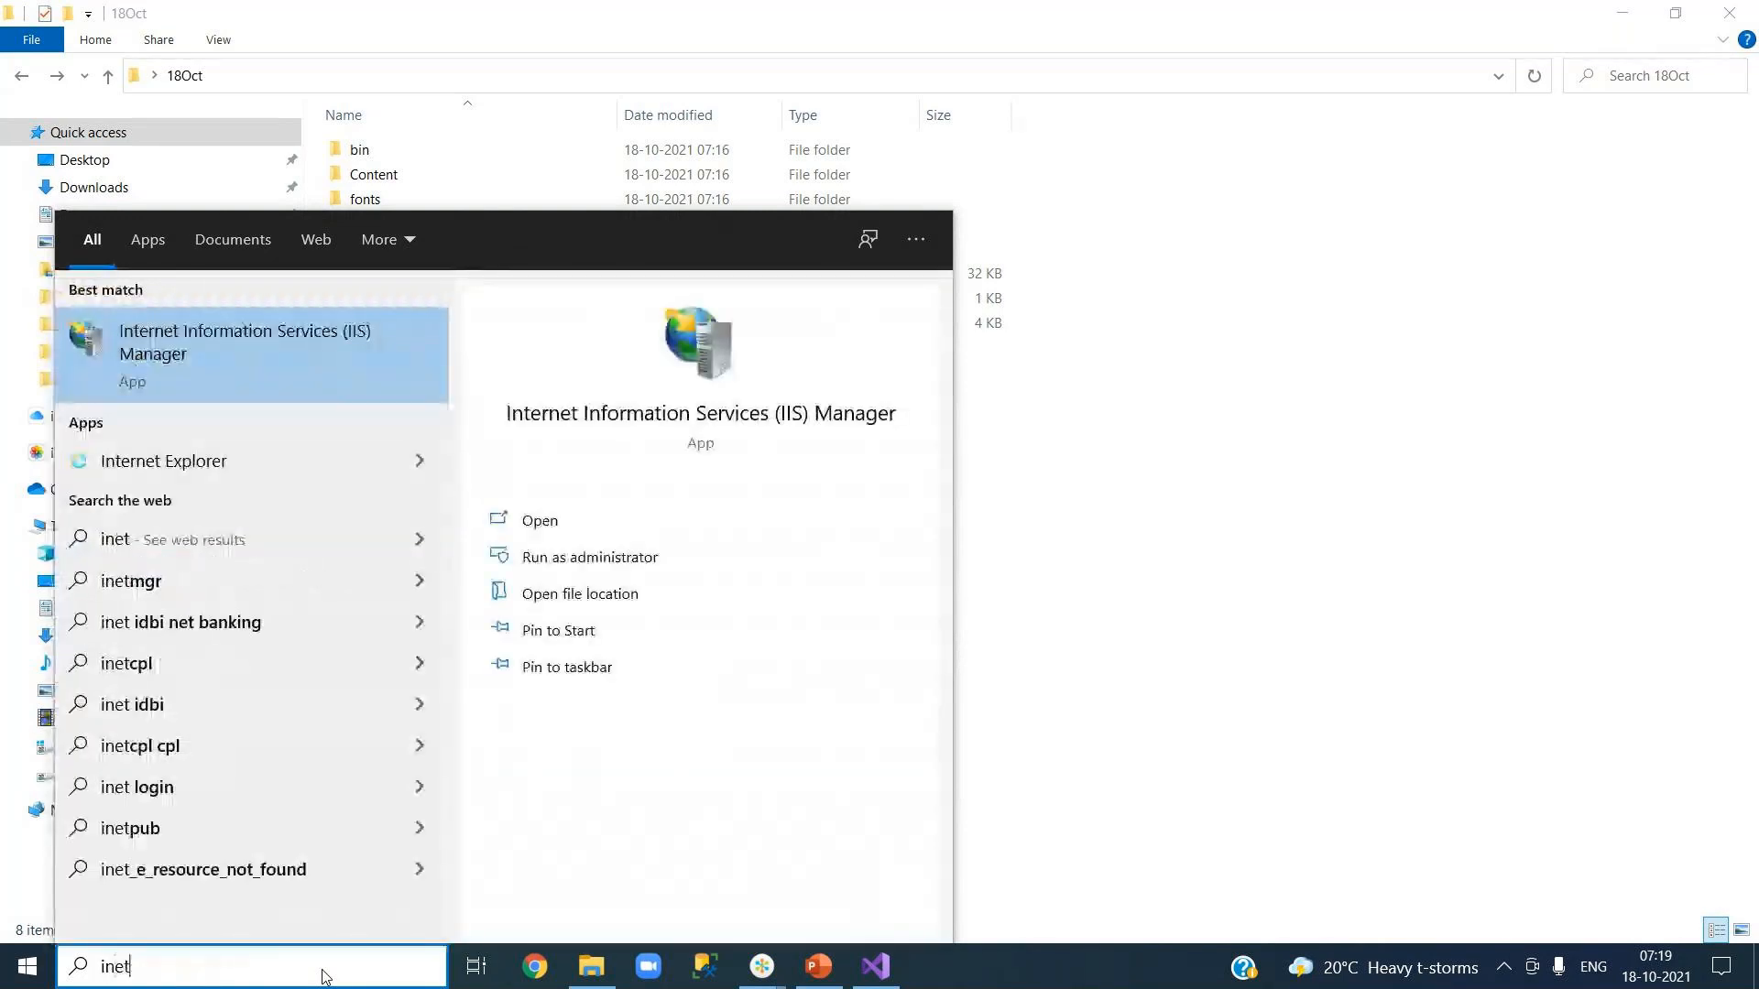
left_click(293, 357)
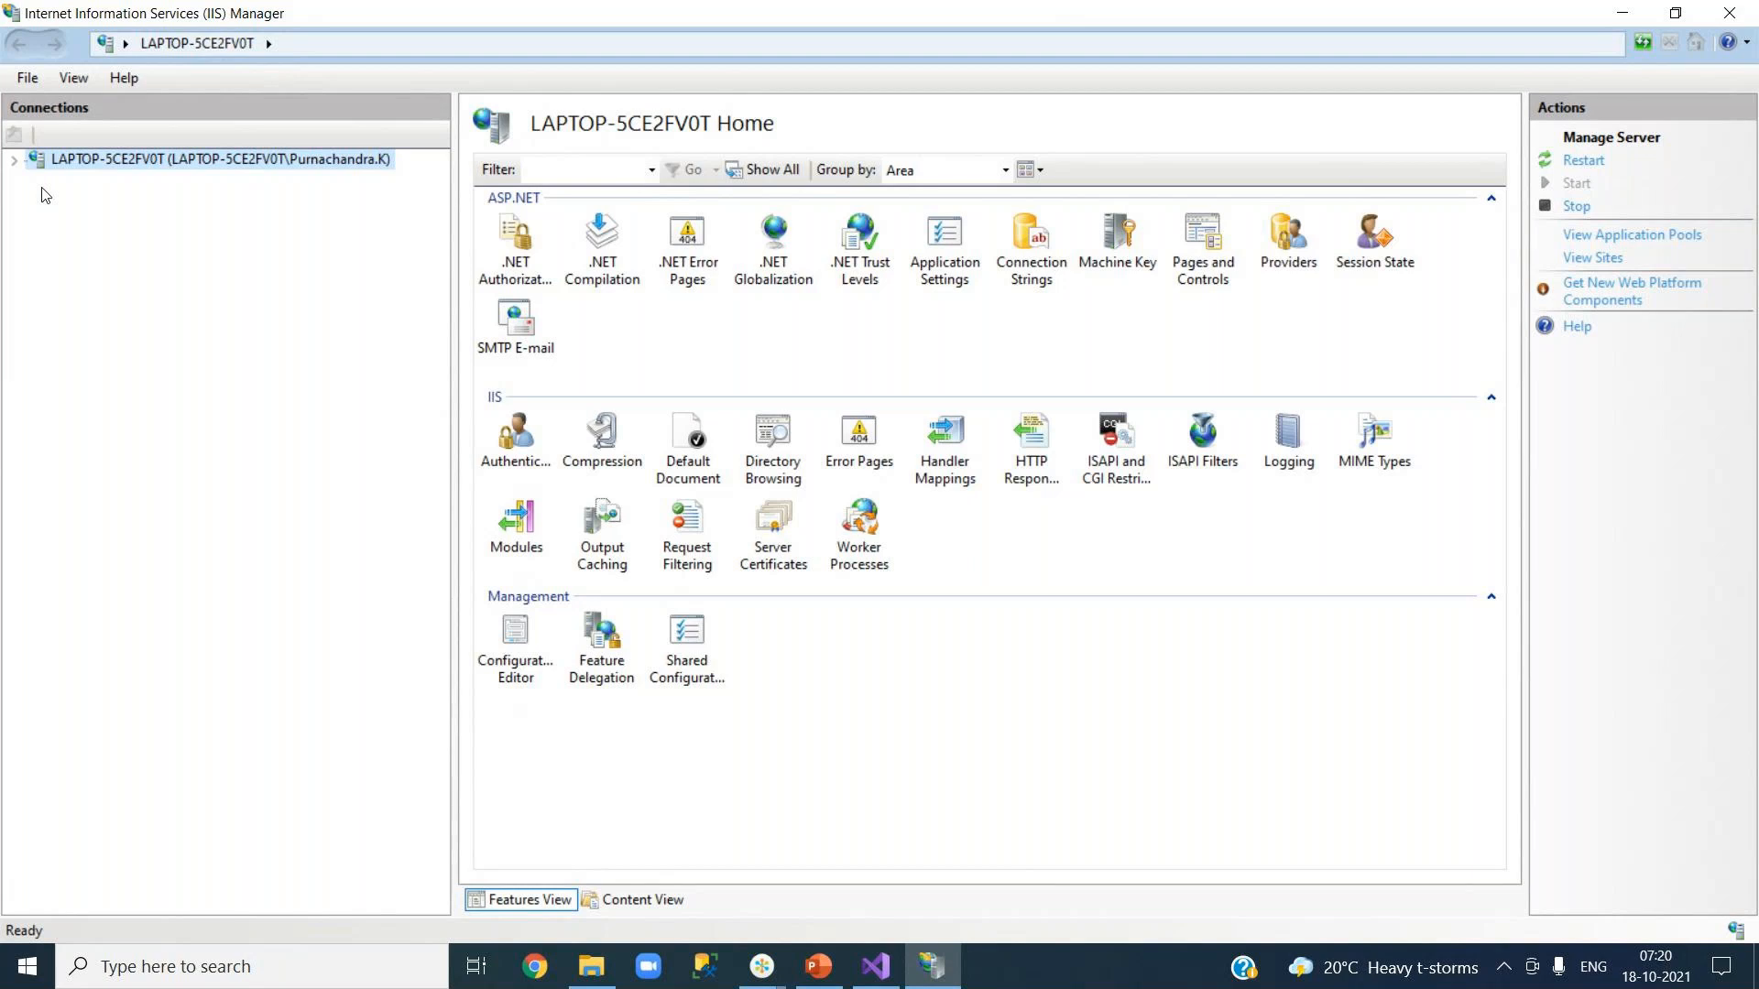
left_click(14, 160)
left_click(36, 201)
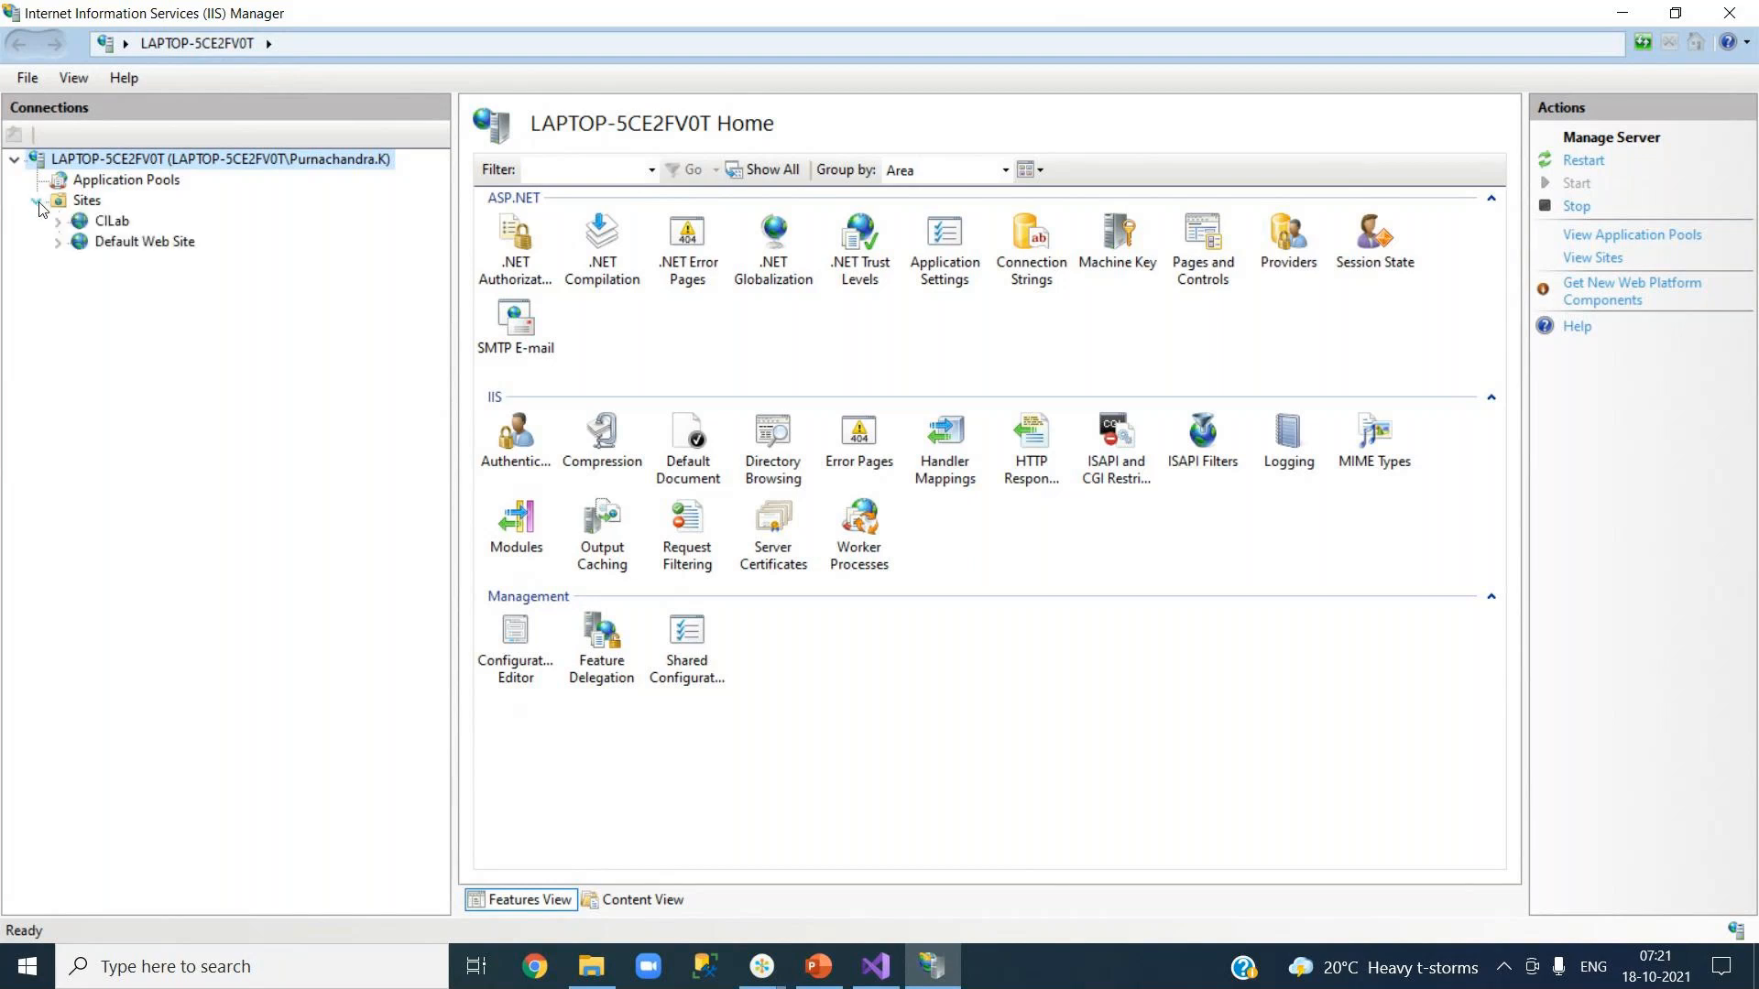
View the home pages of the CILab site and the Default Web Site.
left_click(137, 243)
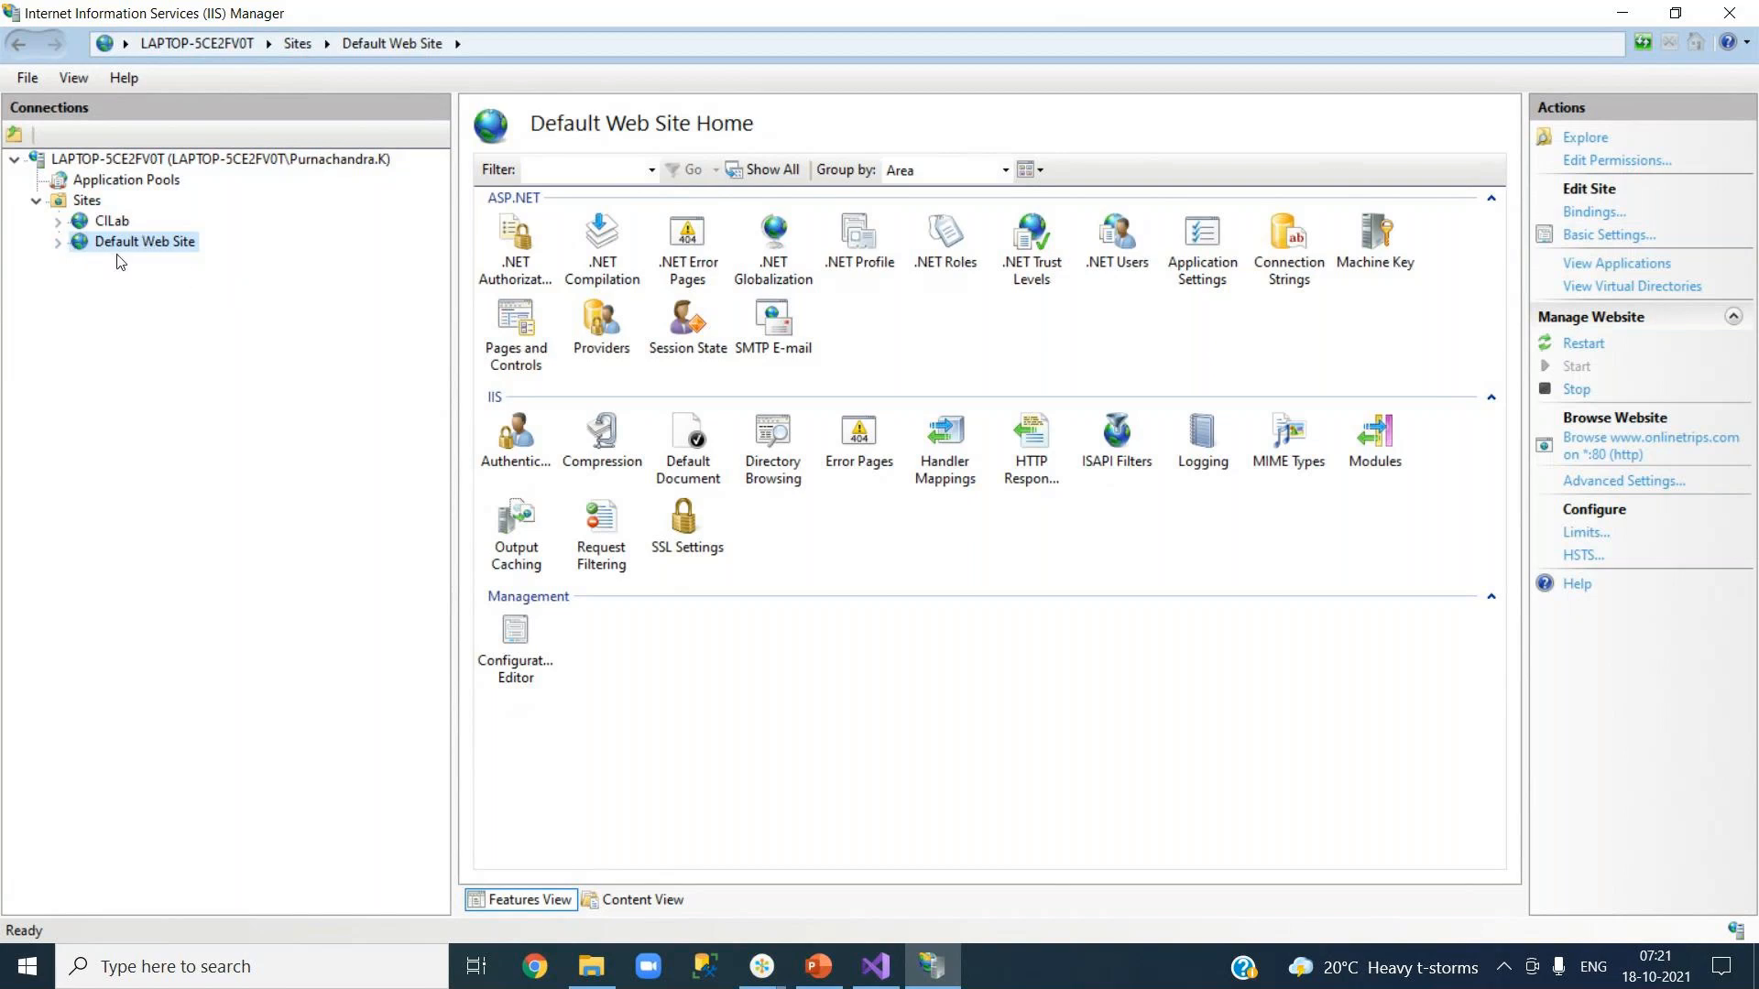
left_click(112, 225)
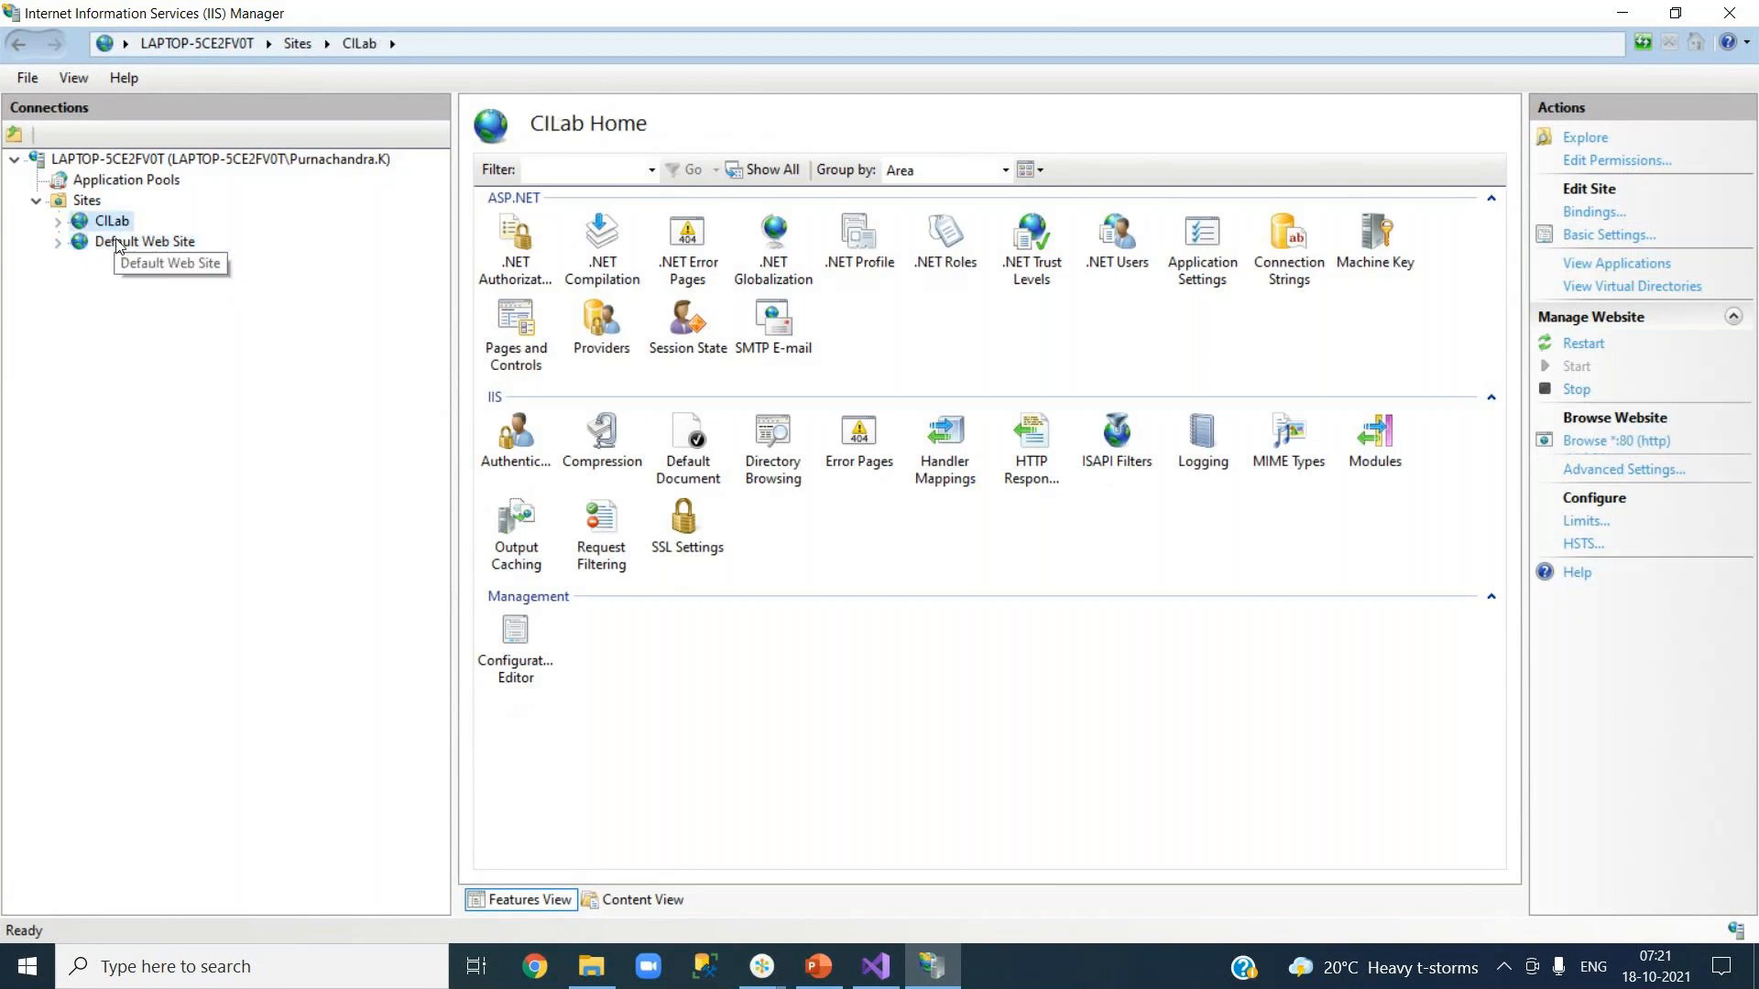
left_click(117, 244)
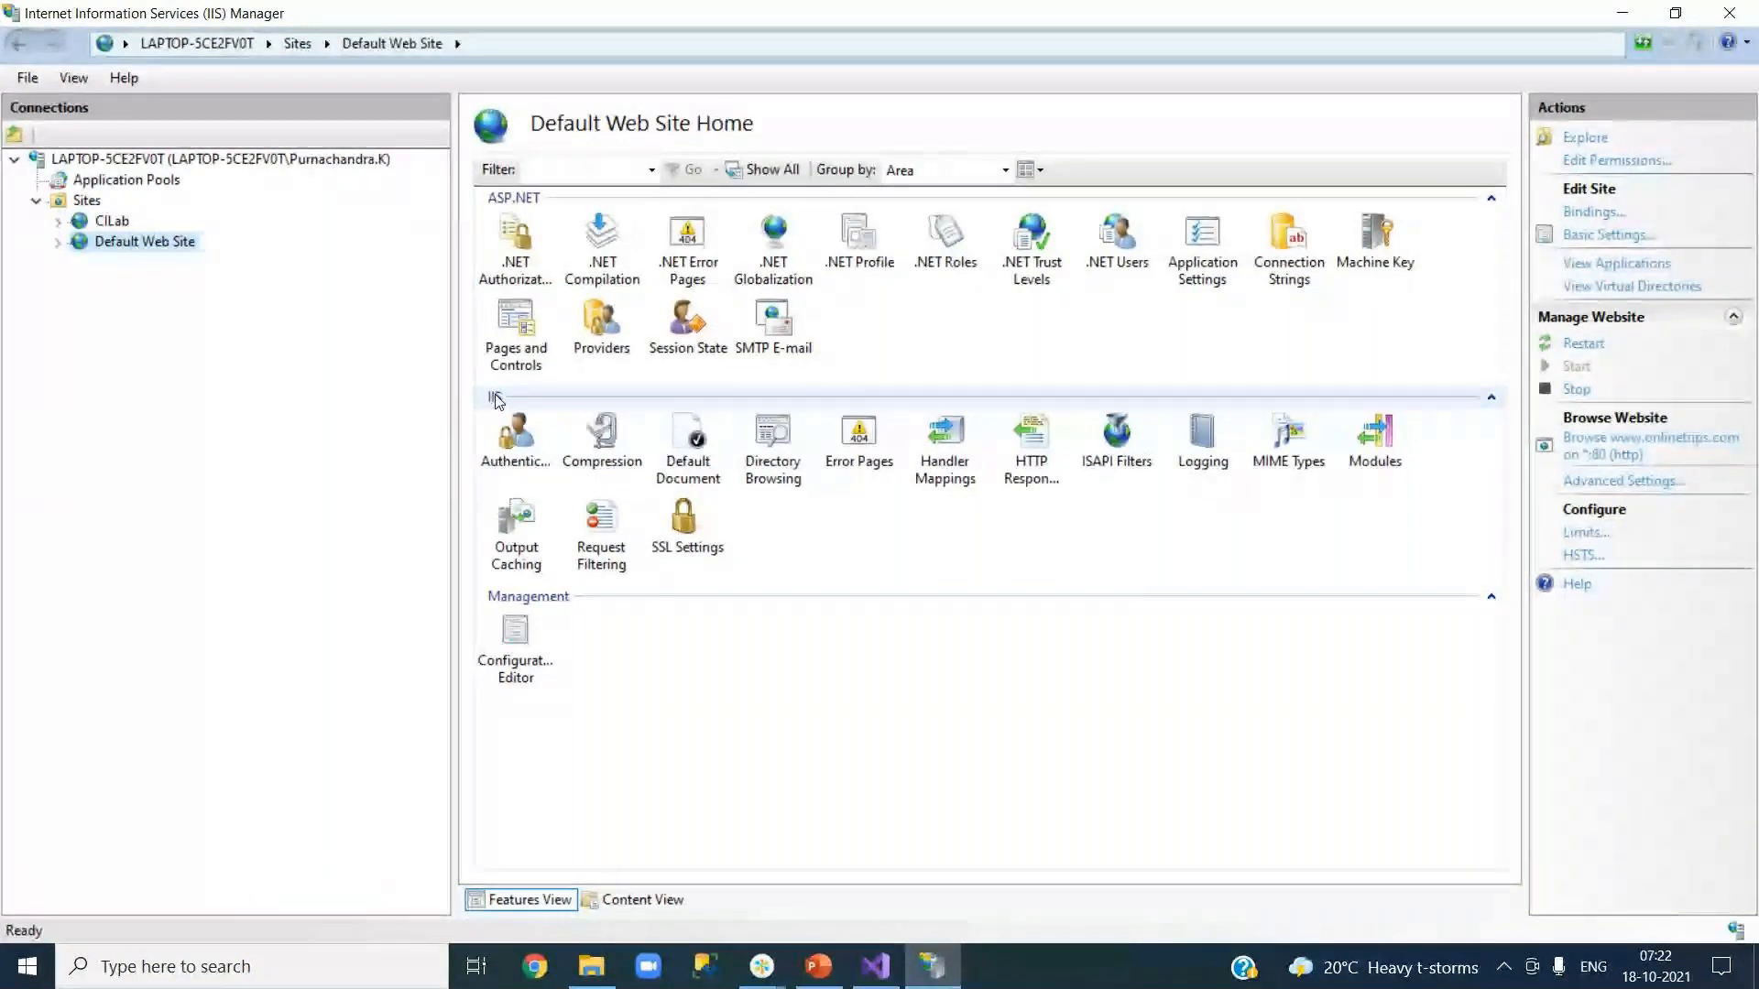
Examine the Default Web Site's Authentication methods, including Anonymous, Forms and Windows Authentication.
double_click(518, 423)
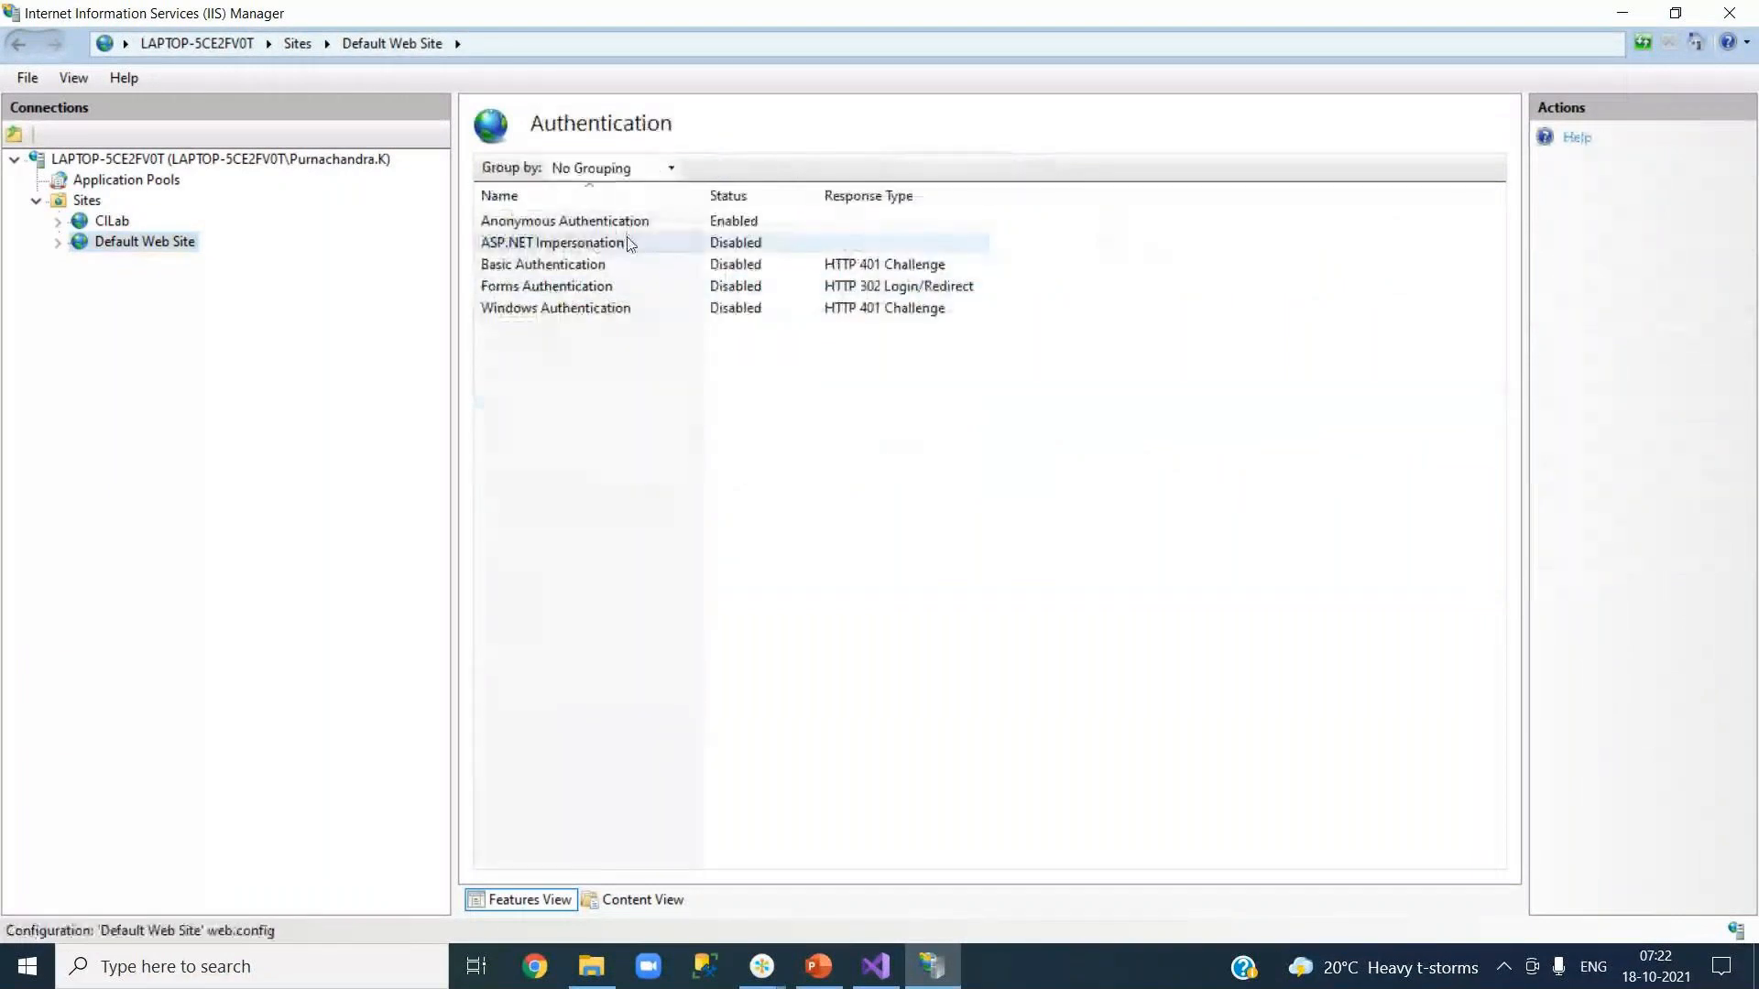
left_click(602, 289)
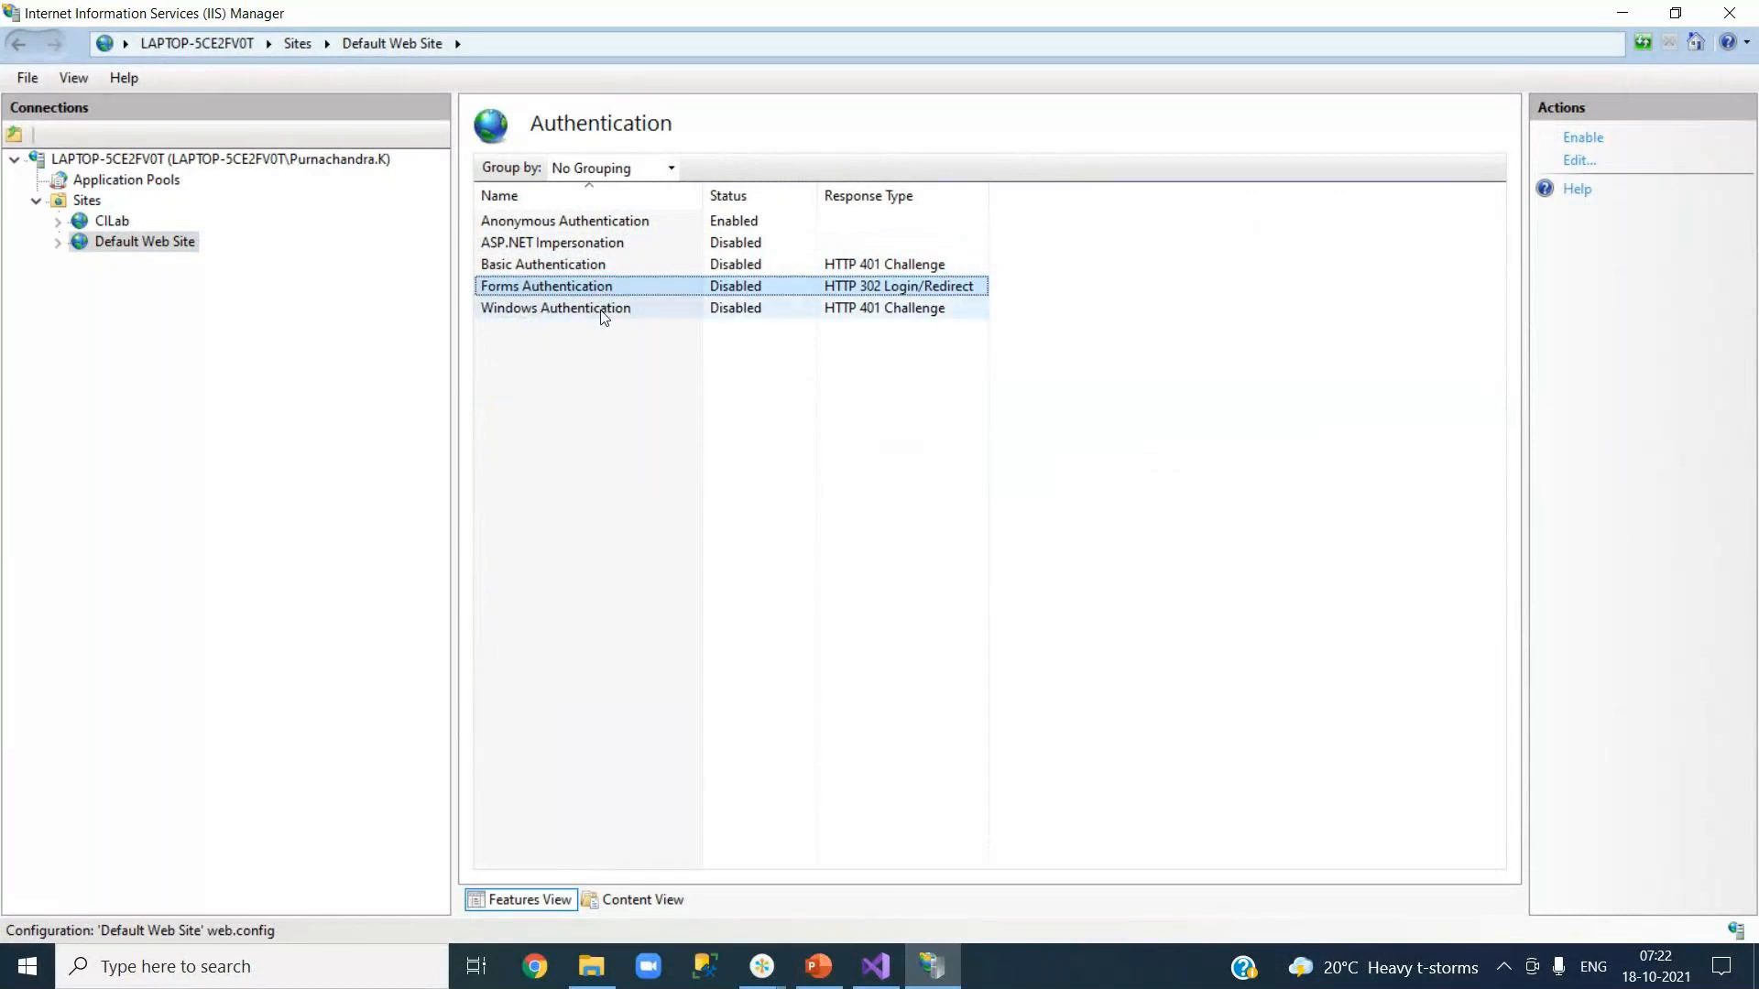
left_click(604, 312)
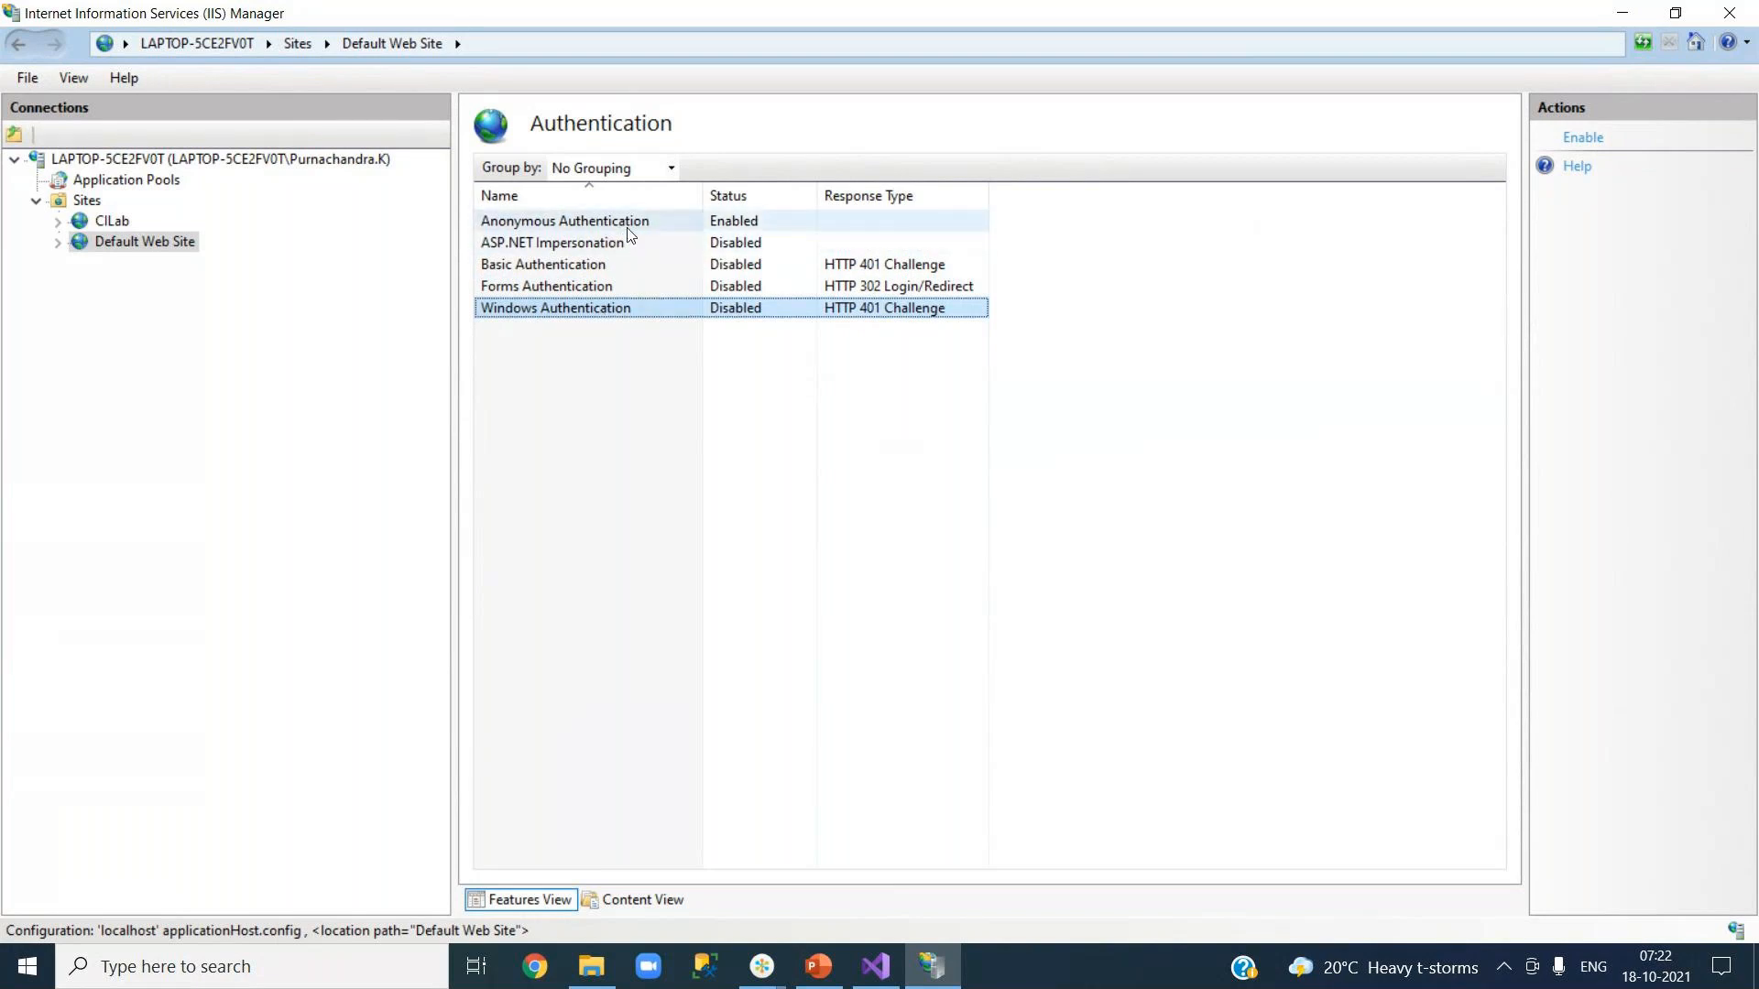
left_click(628, 231)
left_click(613, 287)
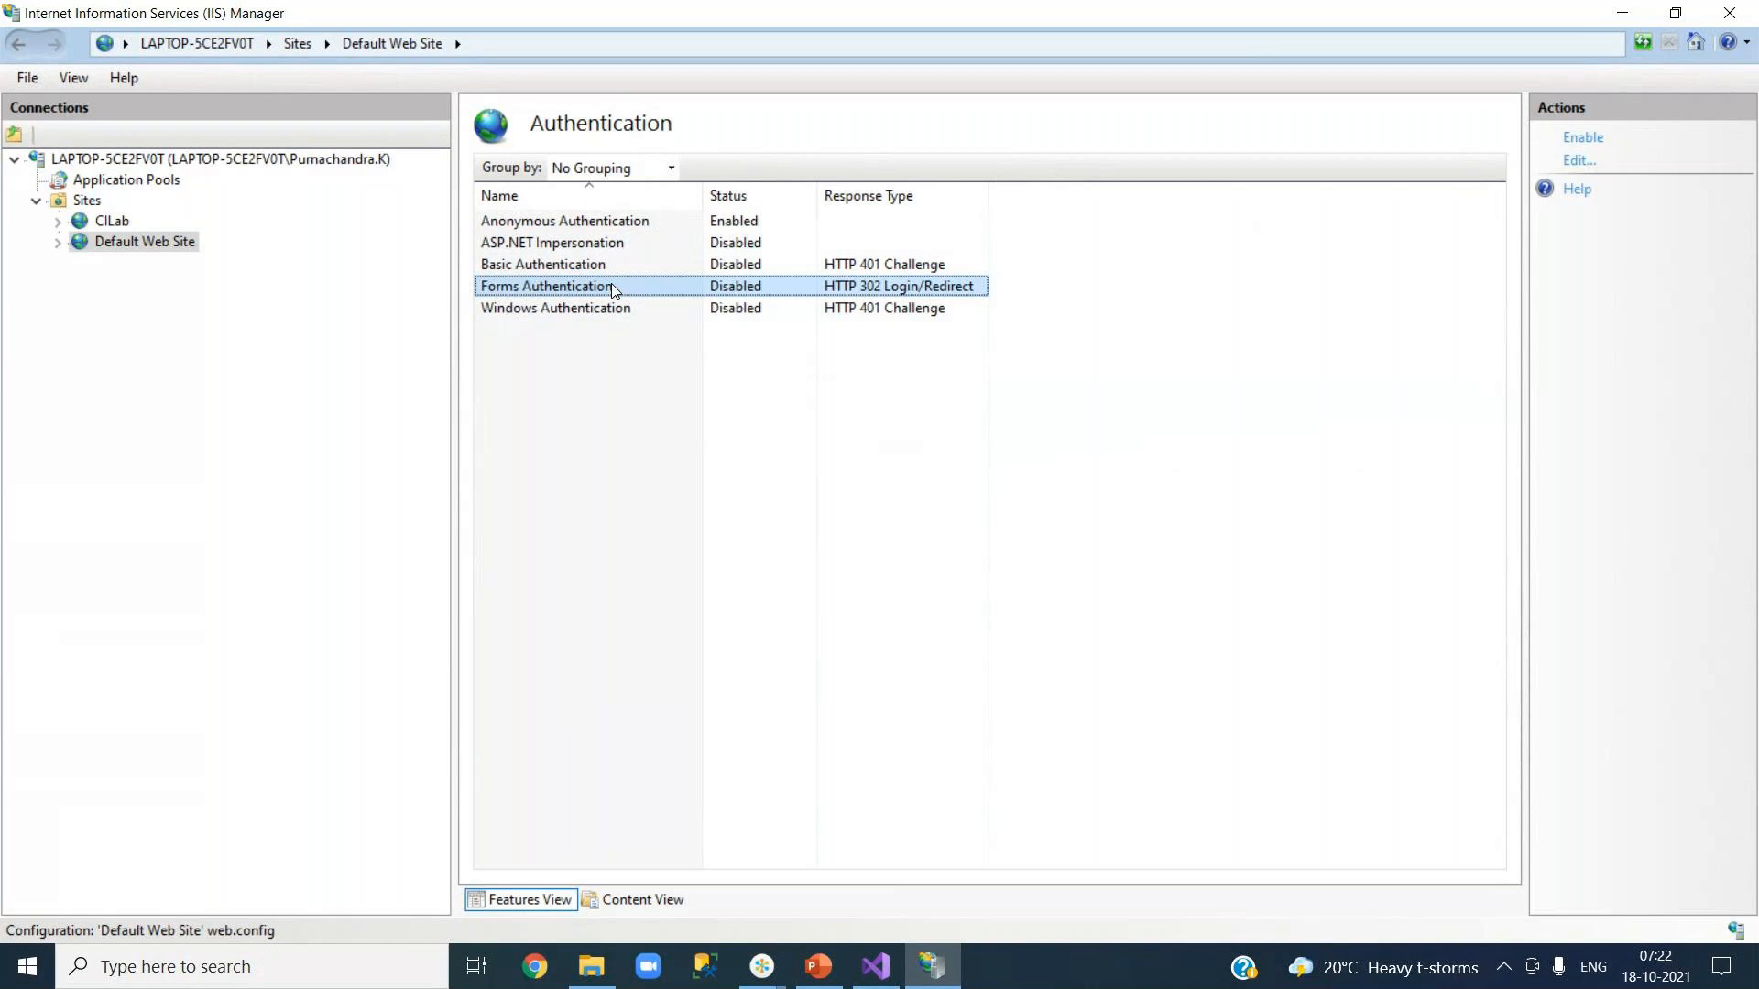
Return to the Default Web Site home page, stop the website and start it again.
left_click(114, 245)
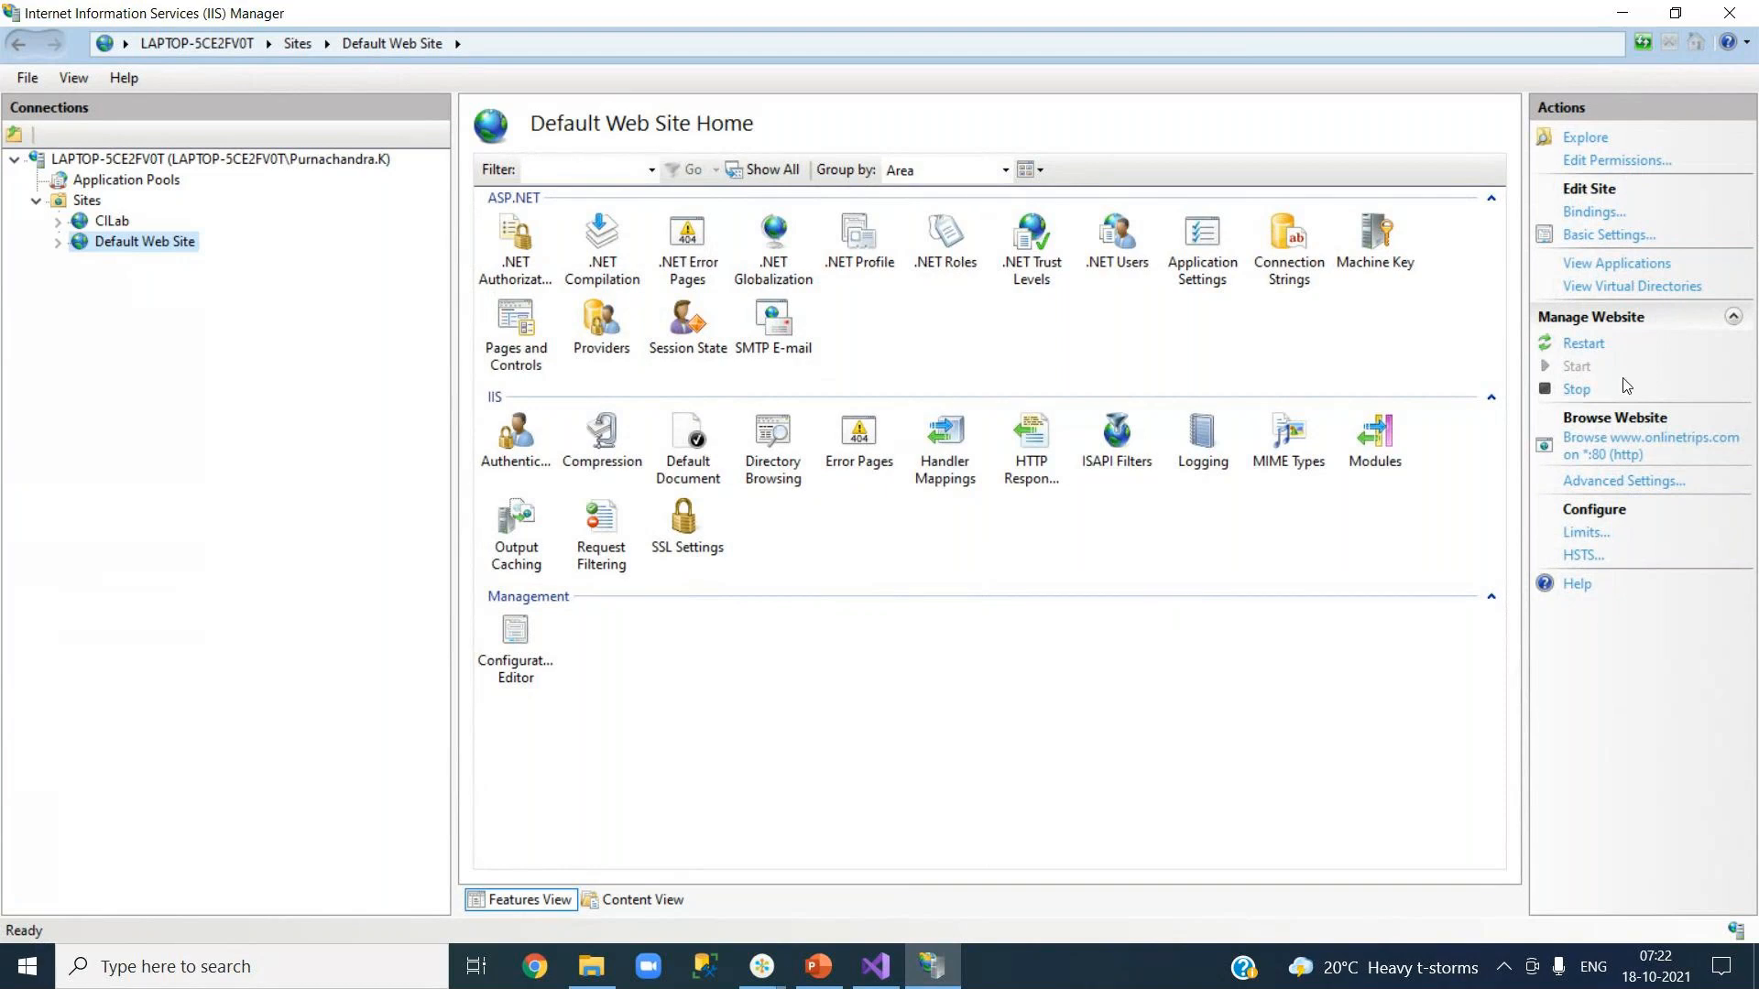
left_click(1576, 394)
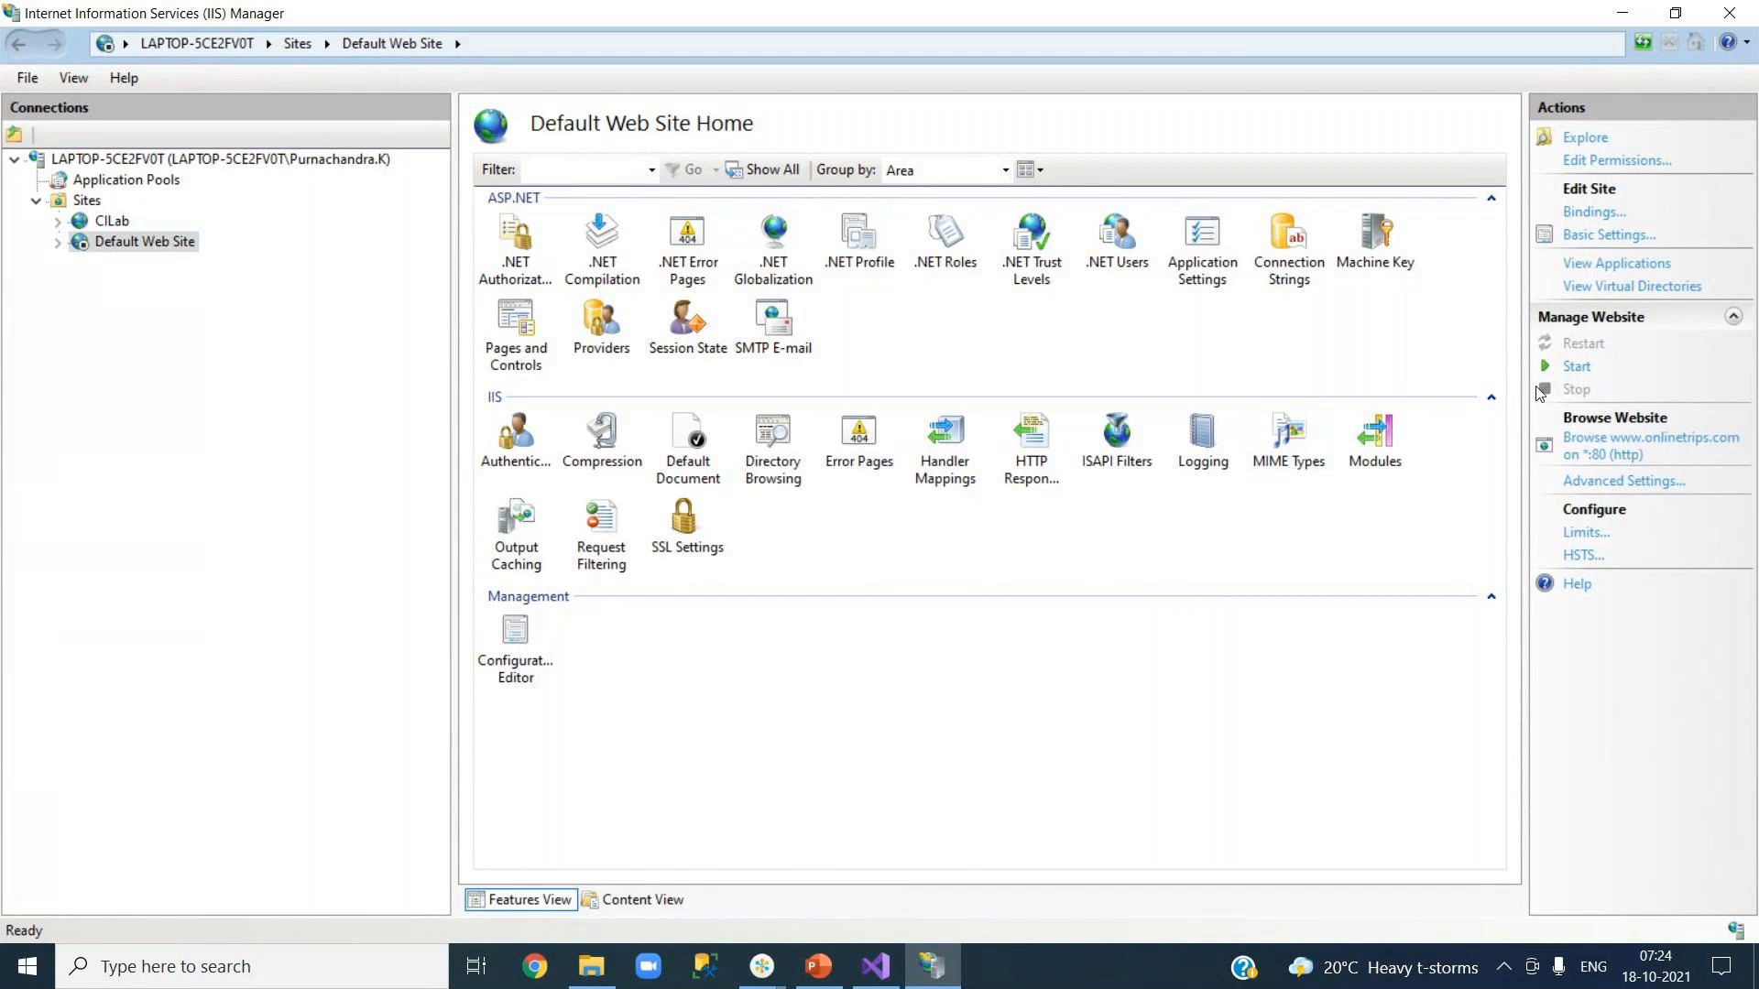
left_click(1568, 369)
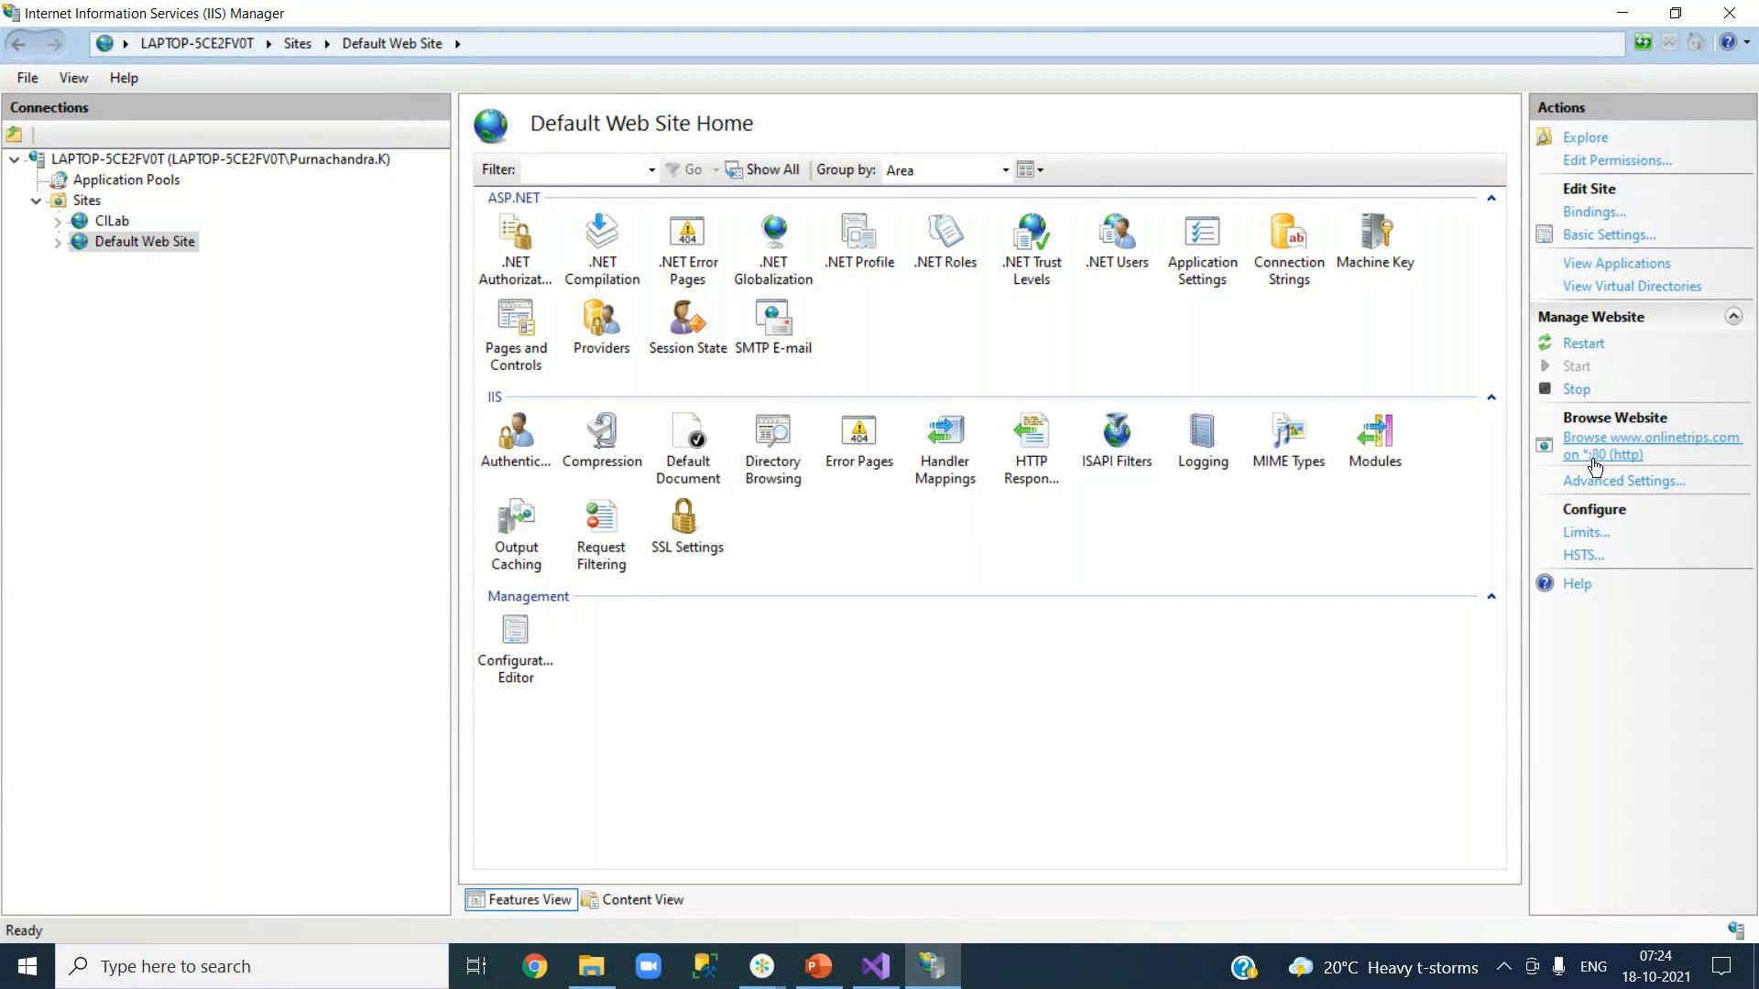
Check the Application Pool entry in the Default Web Site's advanced settings and close them without changes.
left_click(1595, 481)
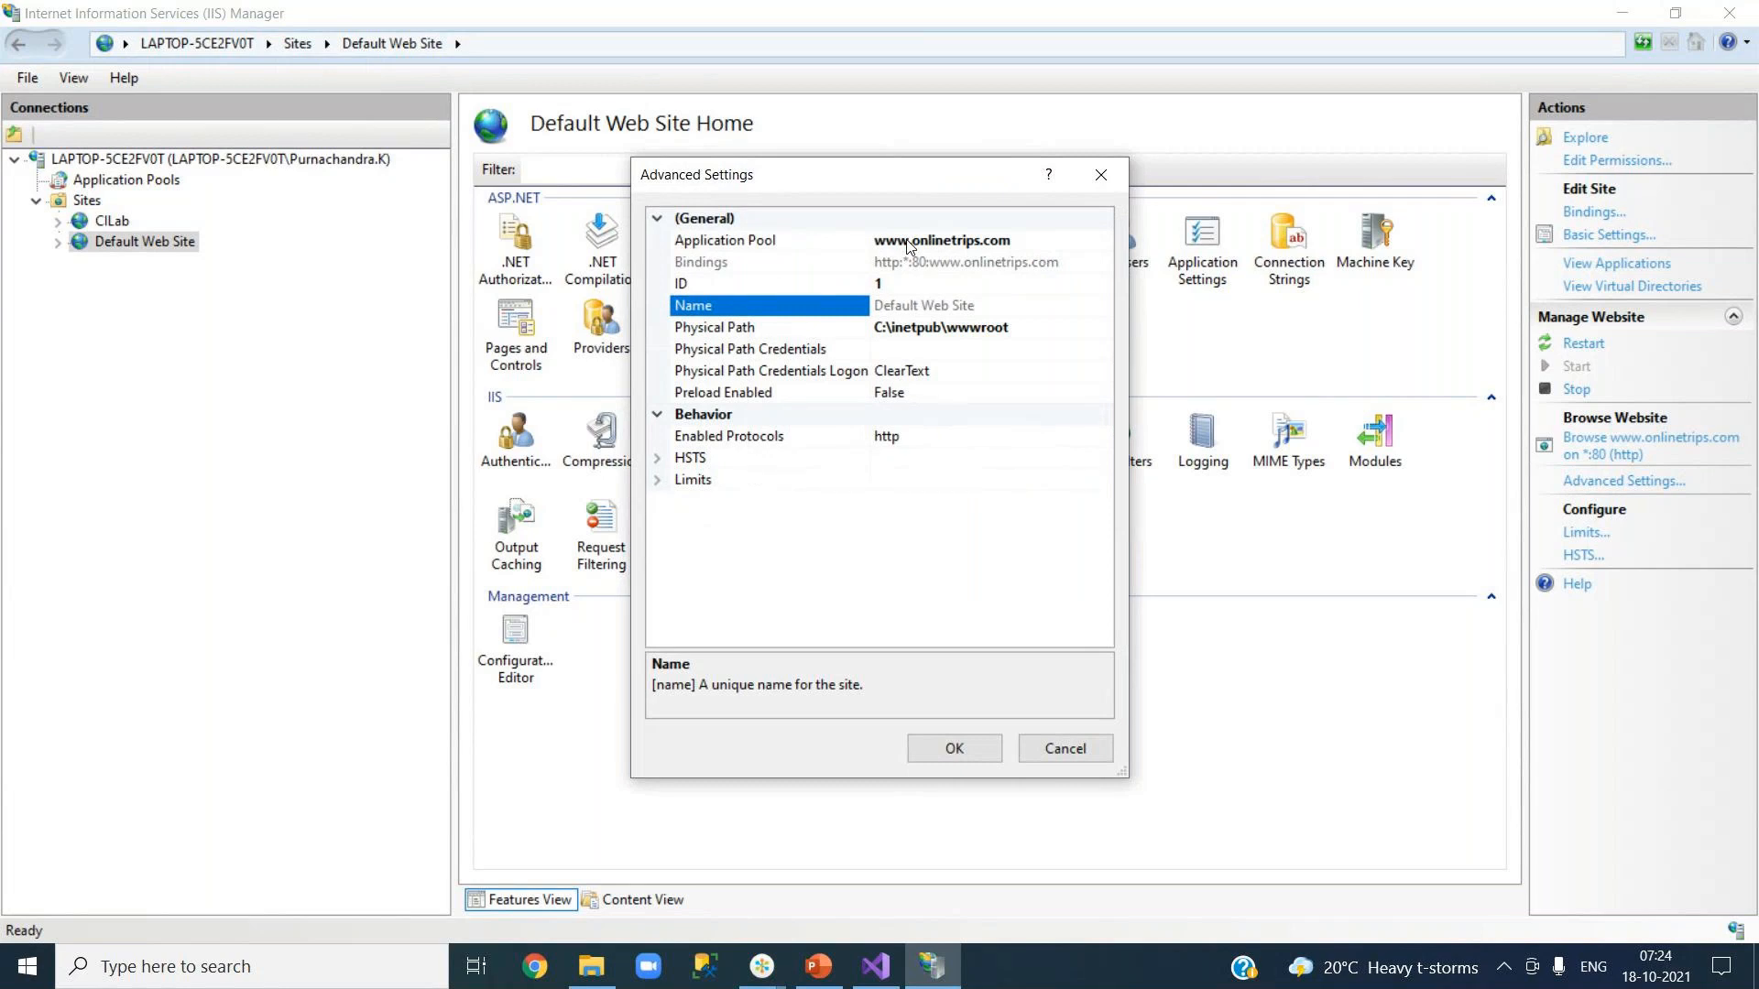
left_click(908, 240)
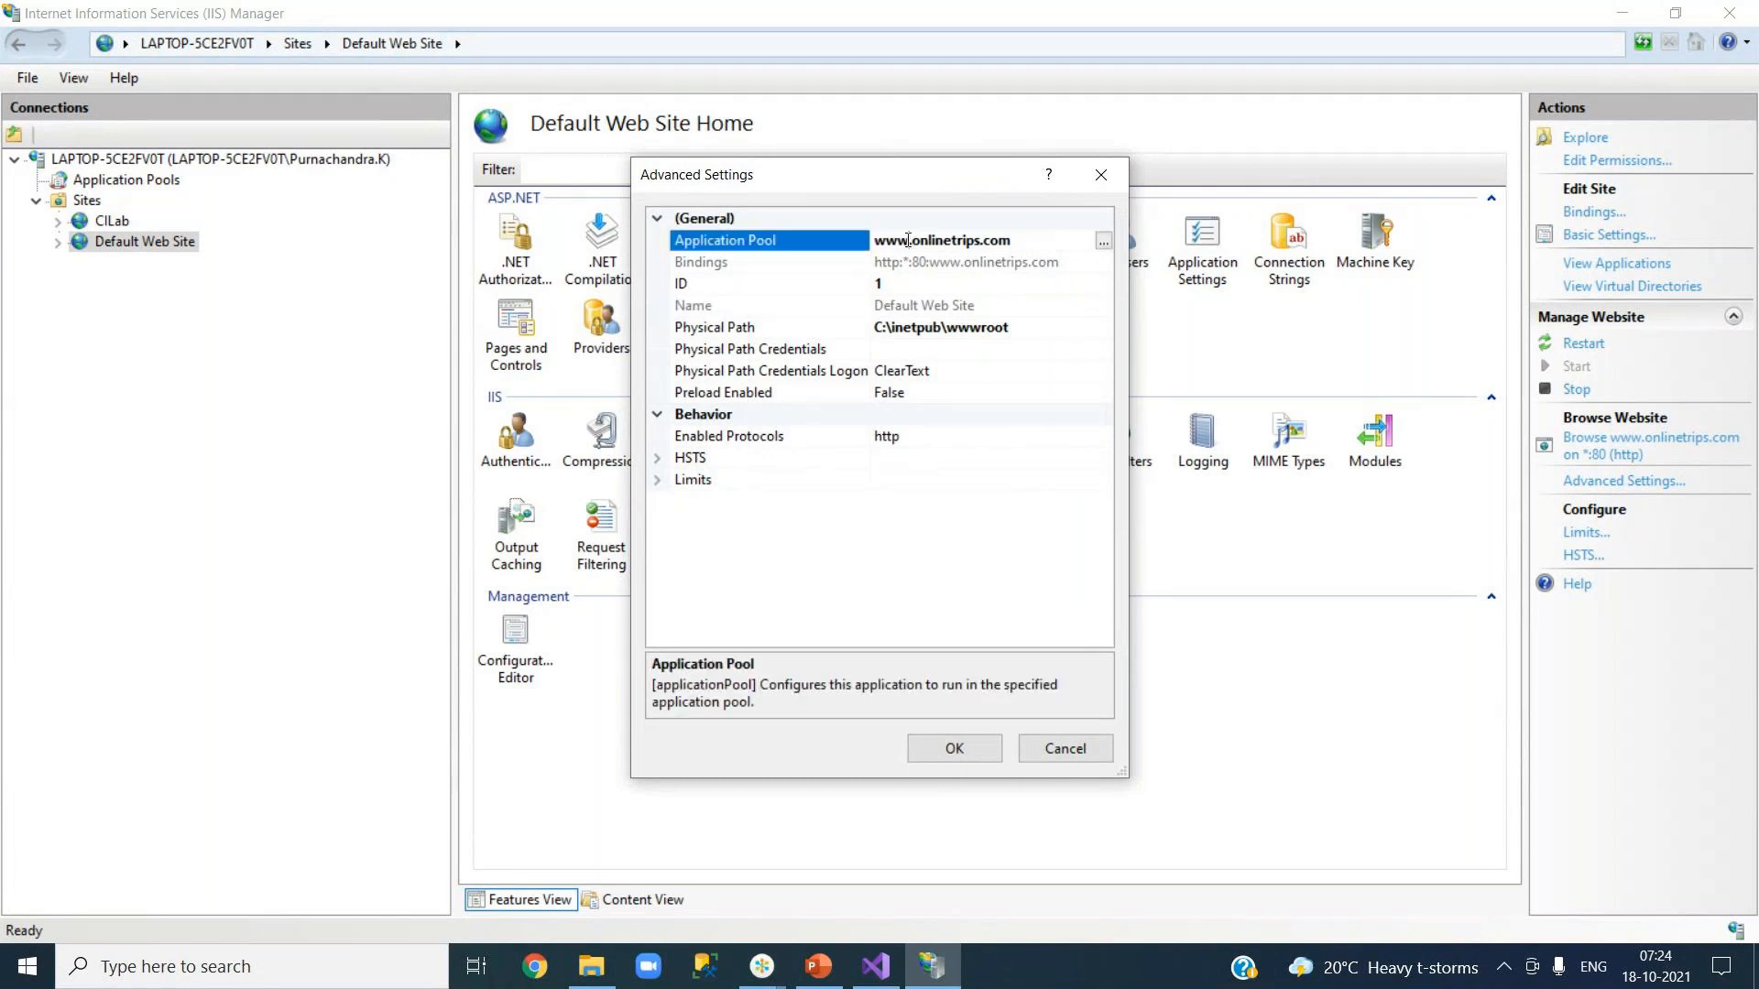
left_click(1033, 238)
left_click(1071, 744)
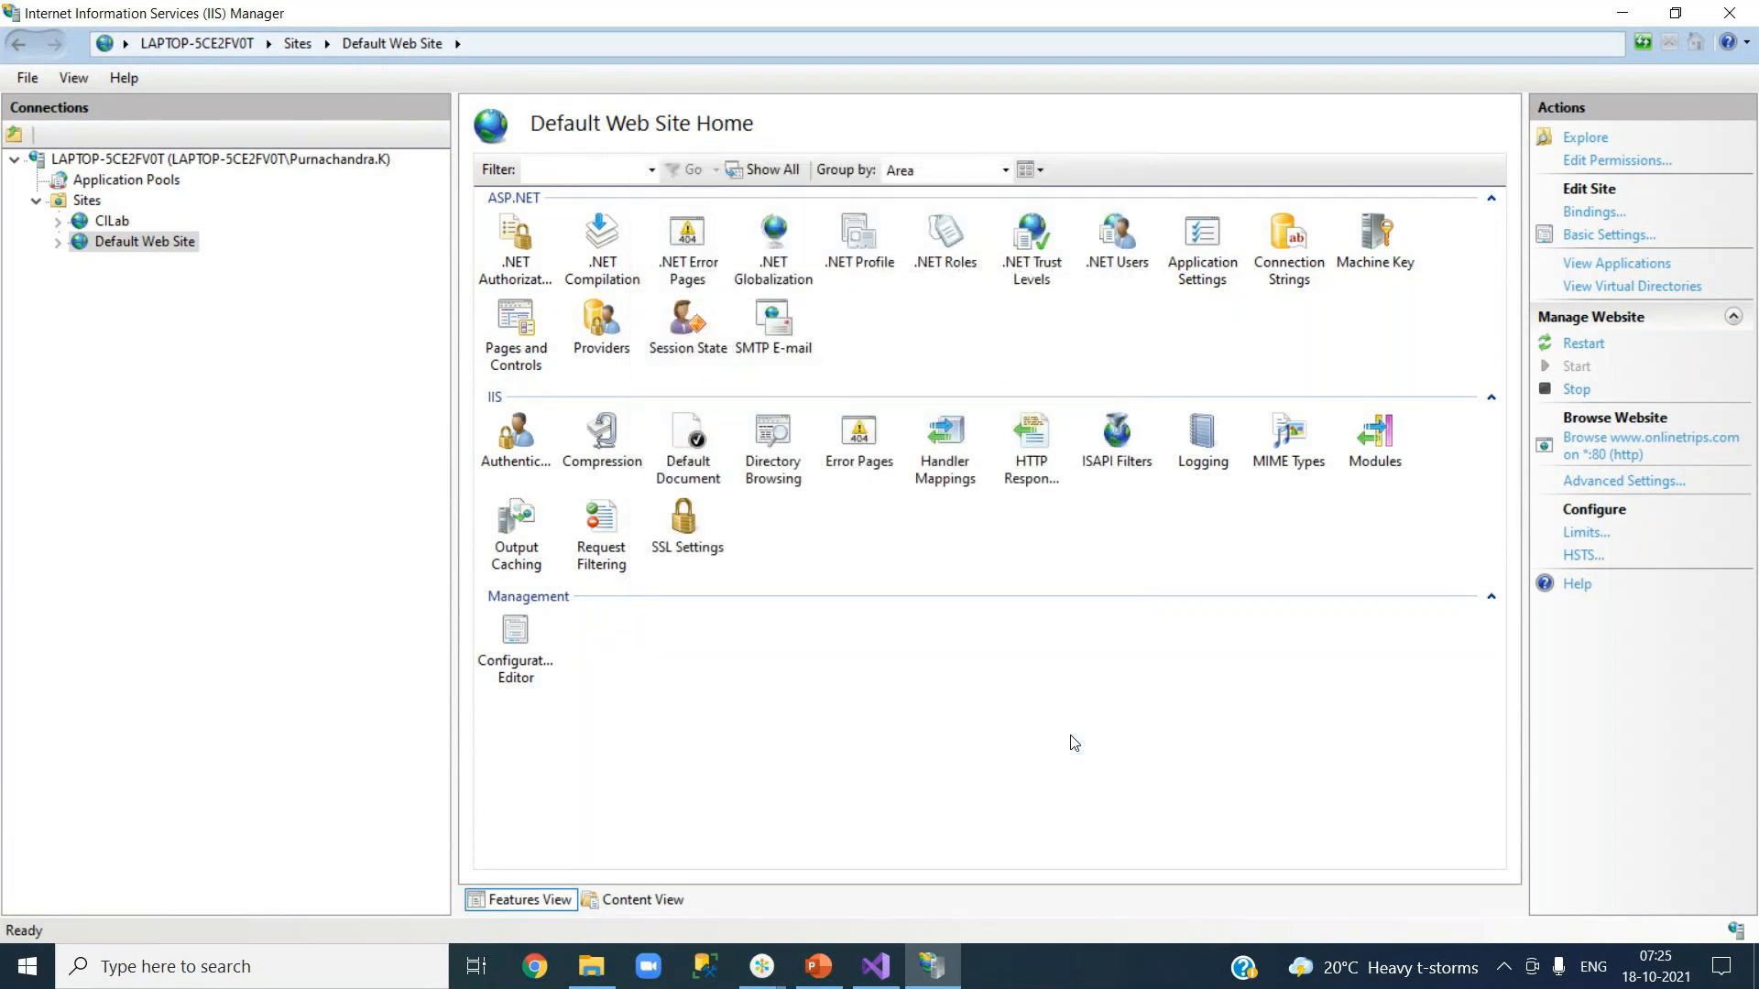
Switch to a new Paint window by running mspaint, and maximize it.
key("super+r")
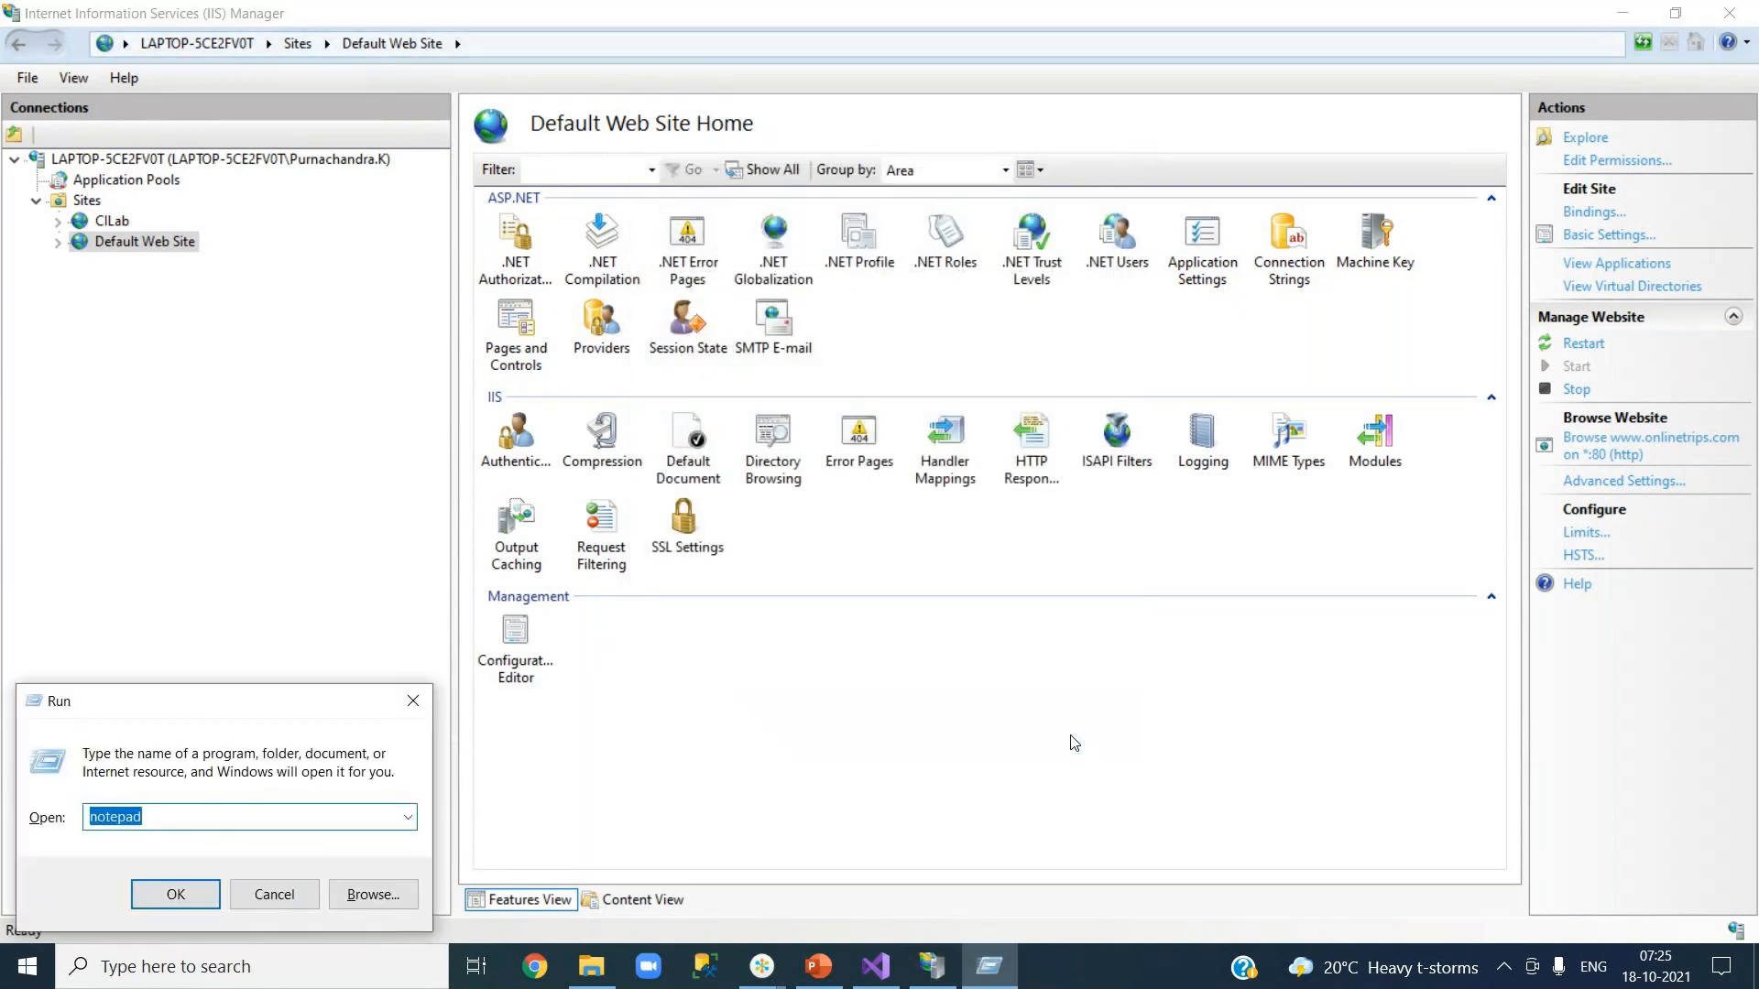
type("mspaint")
key("Return")
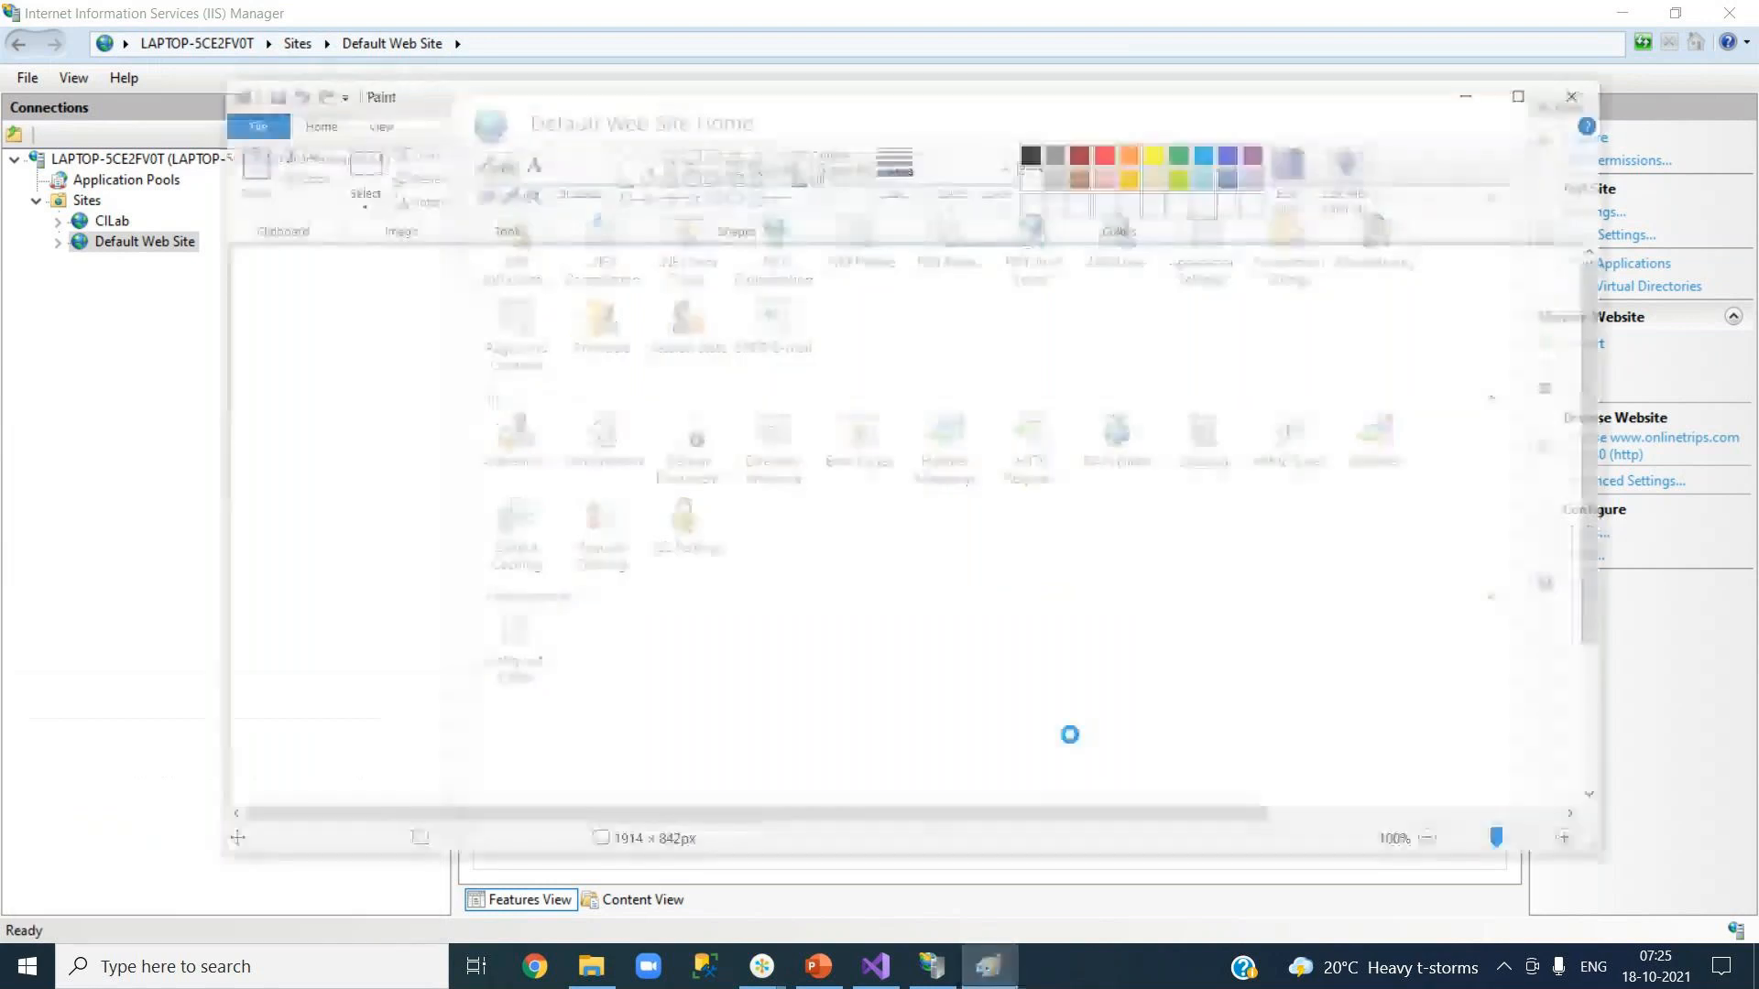
left_click(1521, 90)
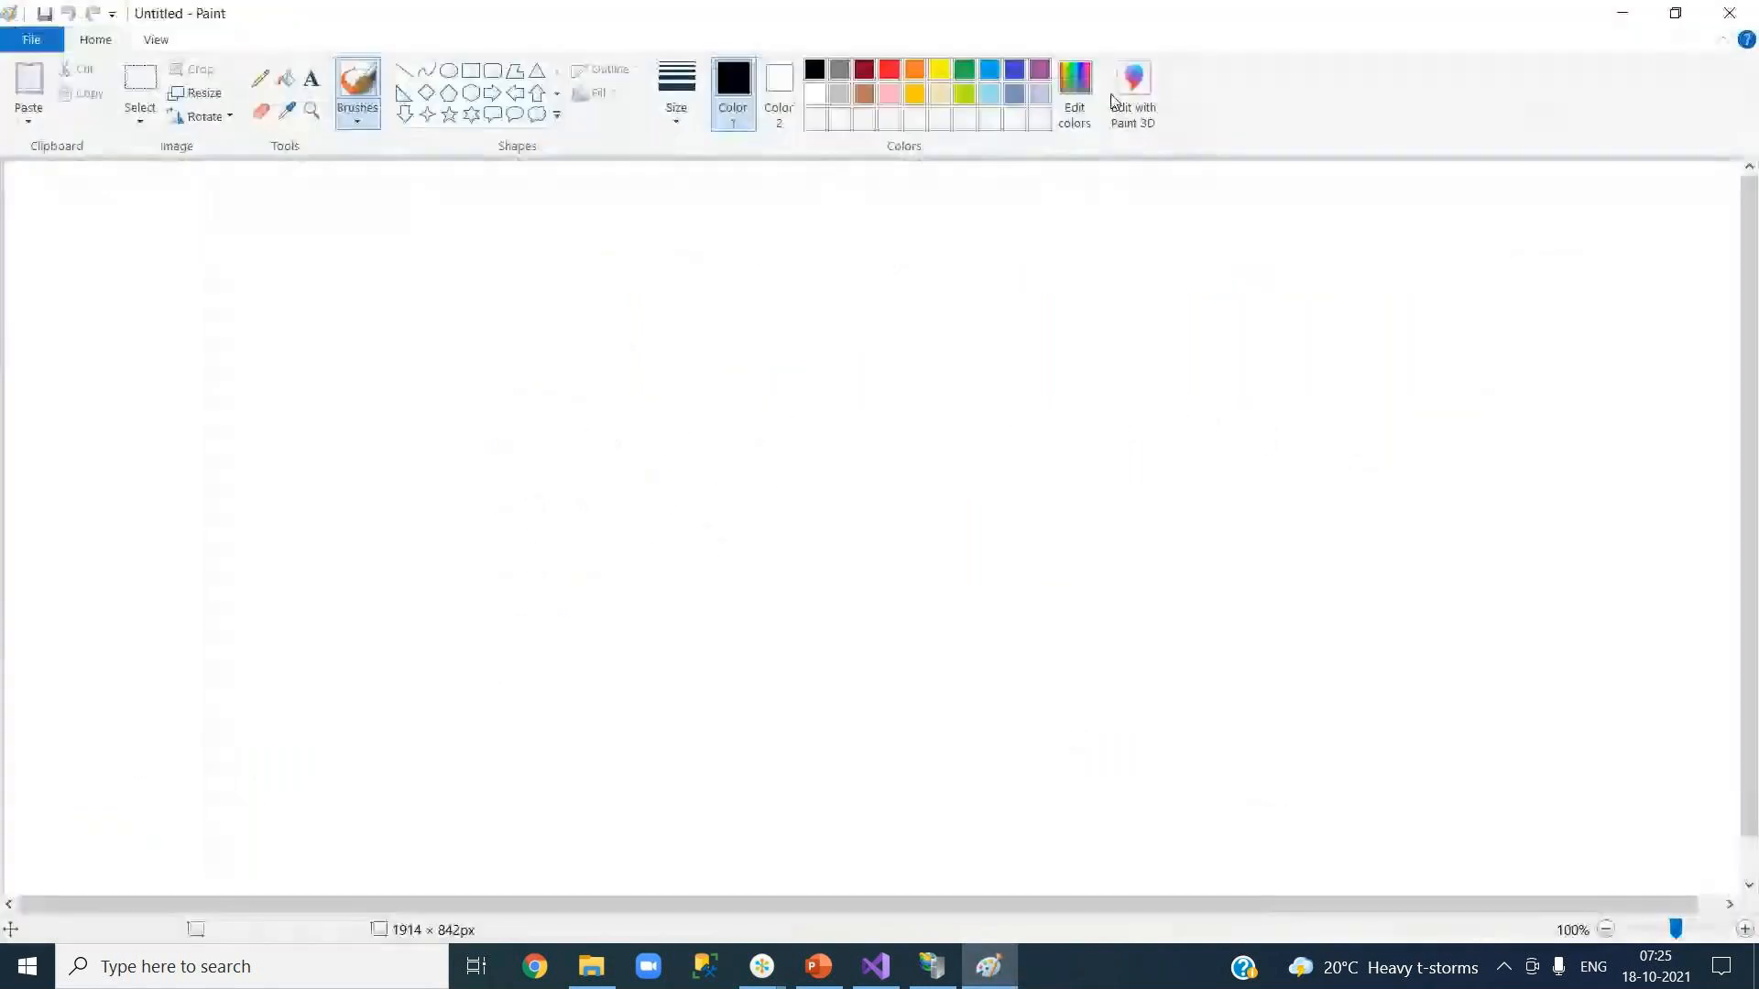
Draw three rectangles in a row across the canvas, about 205 × 172, 202 × 178 and 202 × 194 px.
left_click(469, 77)
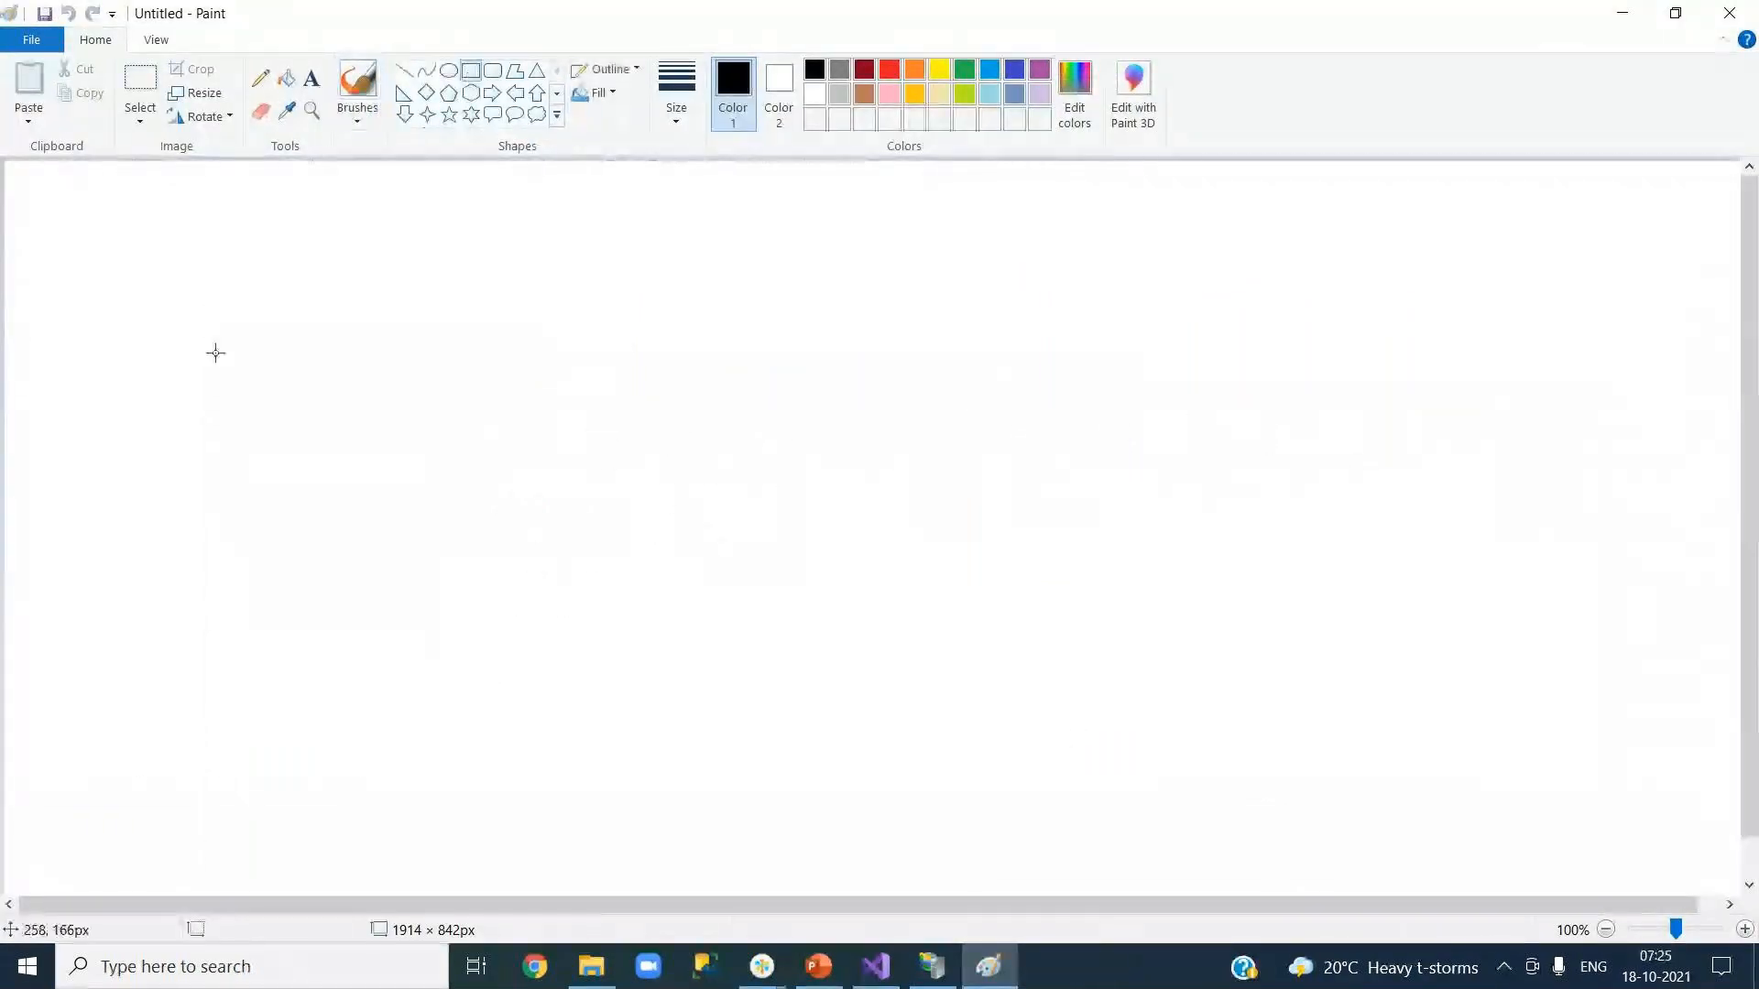
mouse_move(198, 378)
left_mouse_down()
mouse_move(232, 471)
mouse_move(386, 536)
left_mouse_up()
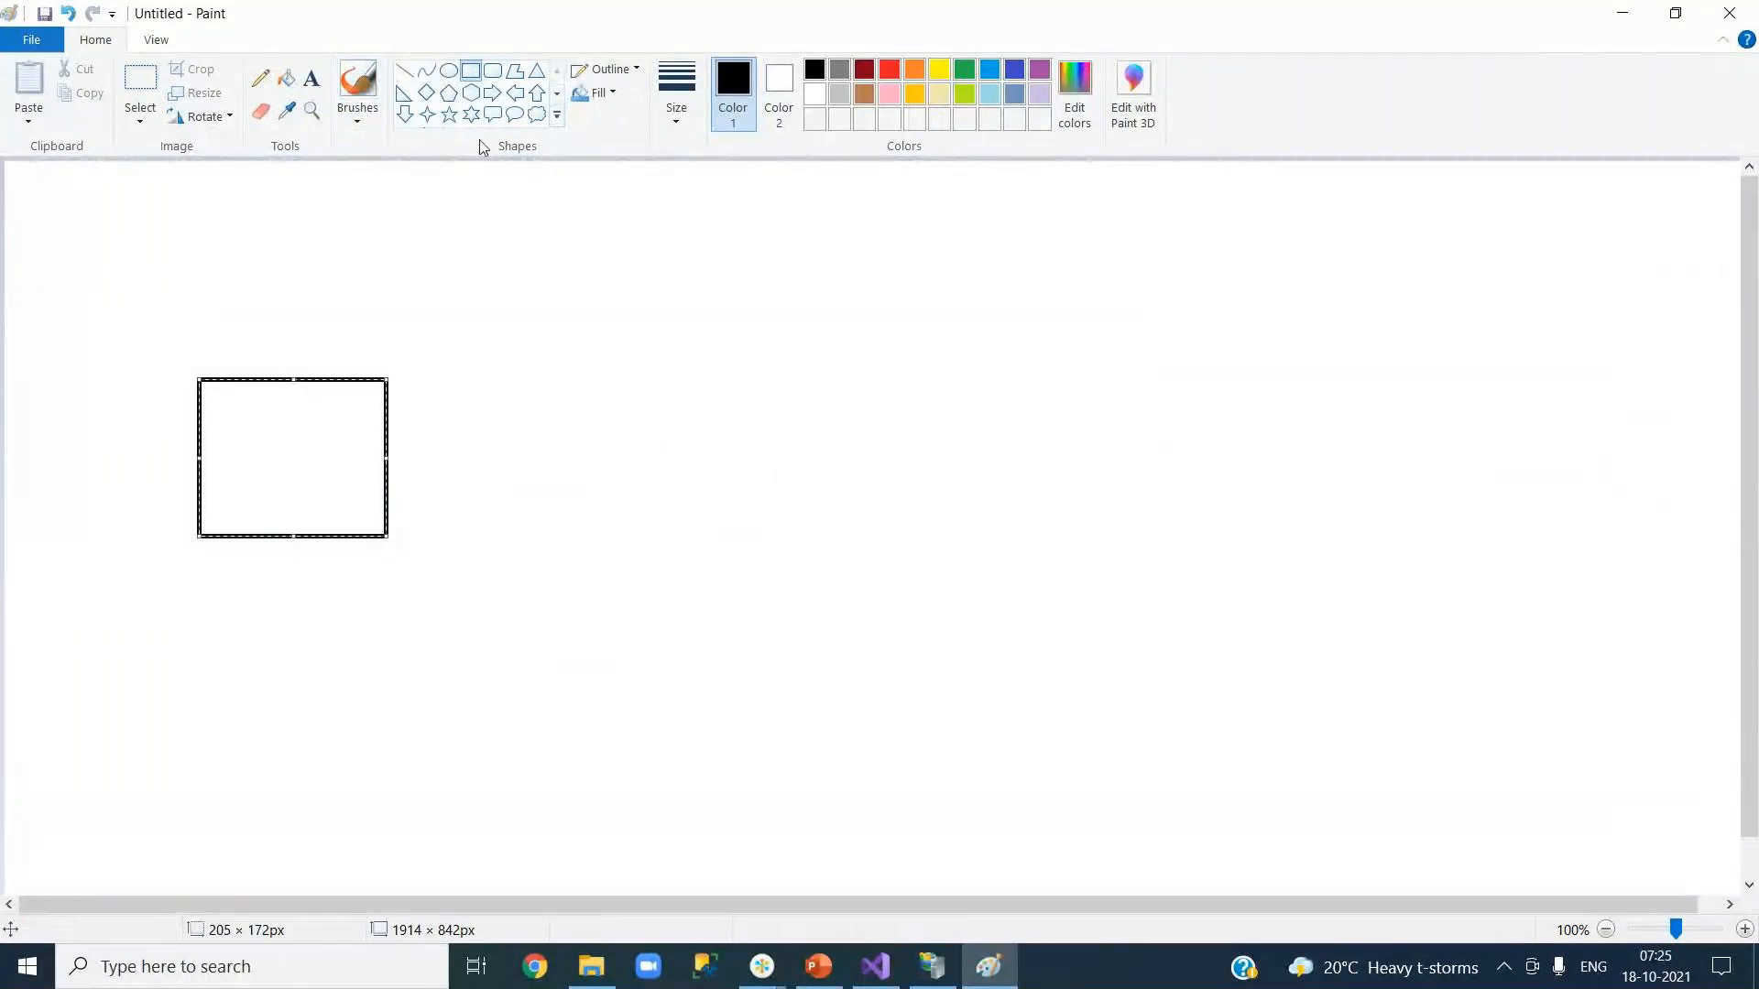
left_click_drag(538, 378, 722, 540)
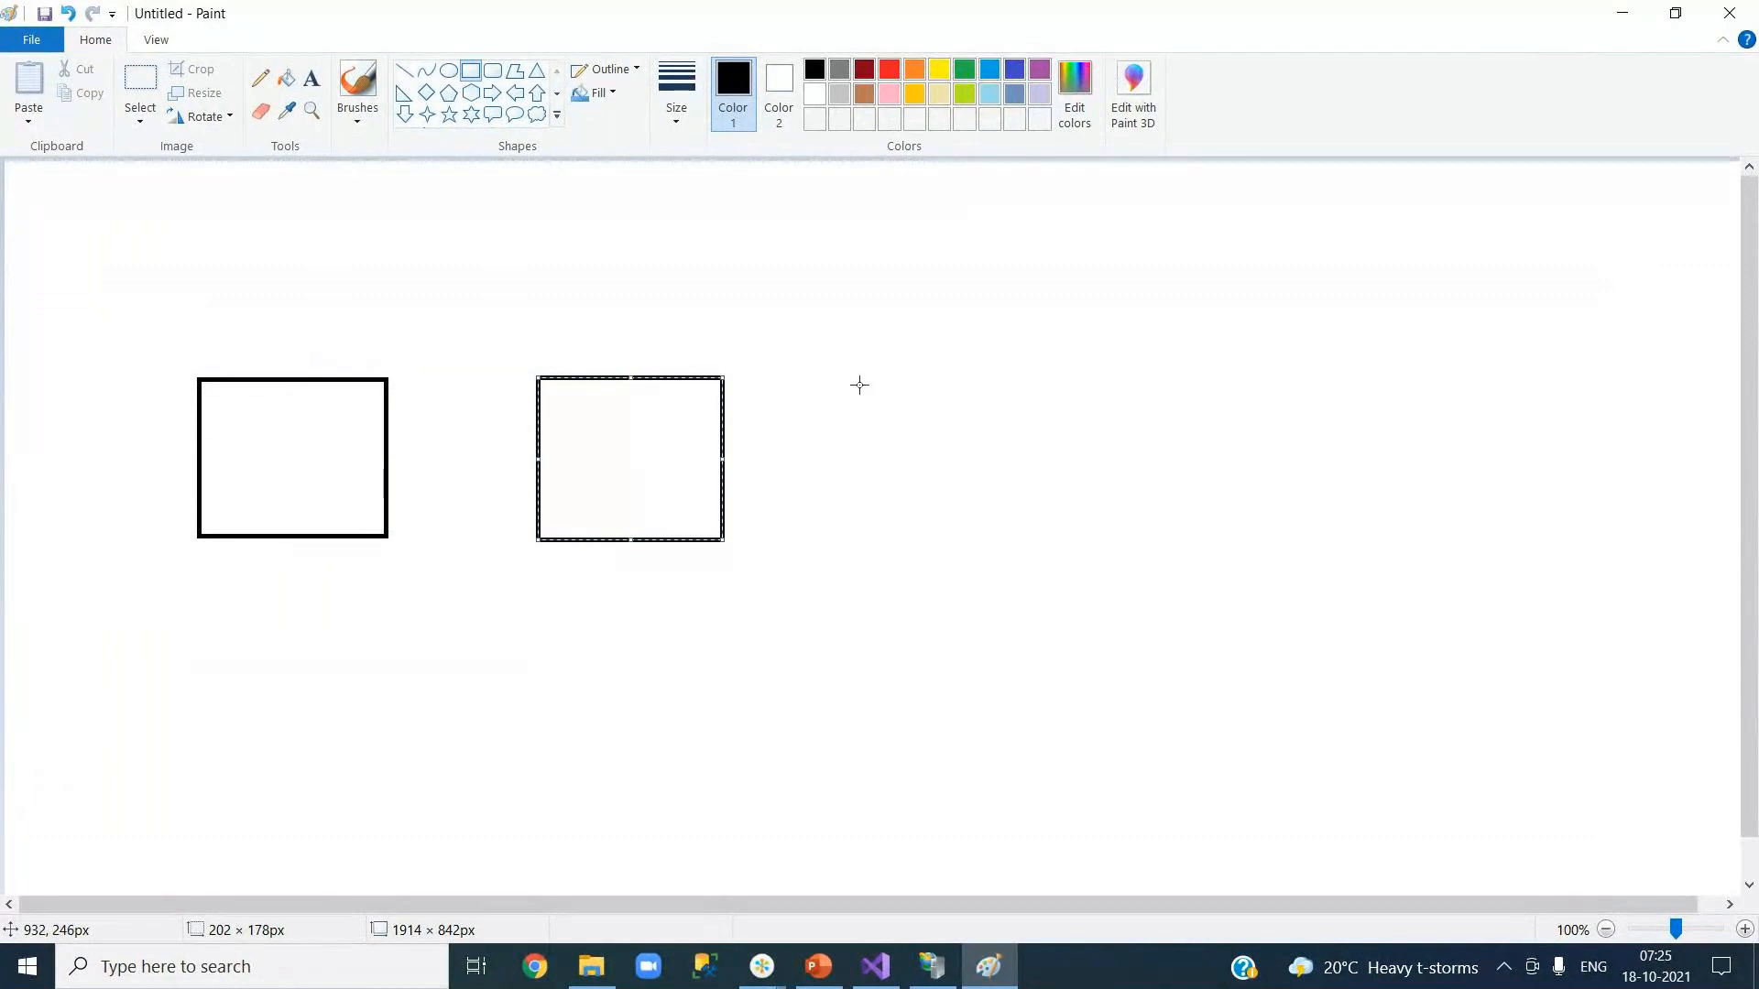
left_click_drag(861, 372, 1047, 550)
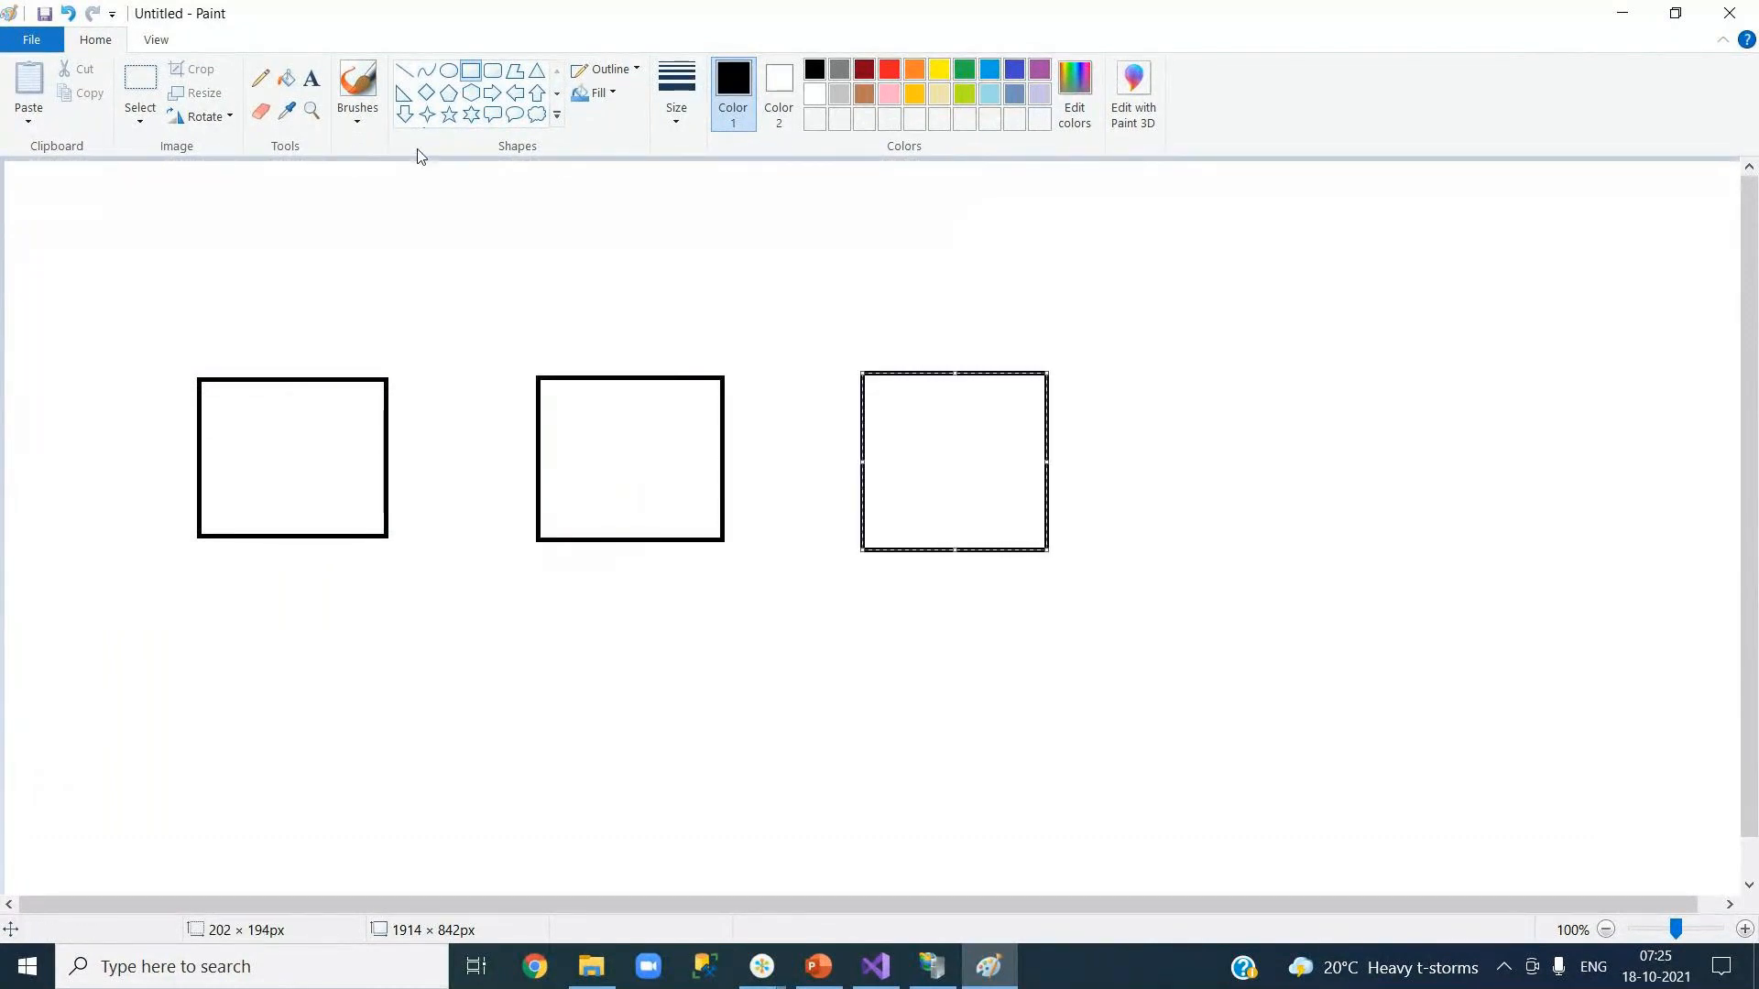
Add the text label Site1 inside the first rectangle.
left_click(312, 77)
left_click_drag(234, 433, 325, 471)
type("ite")
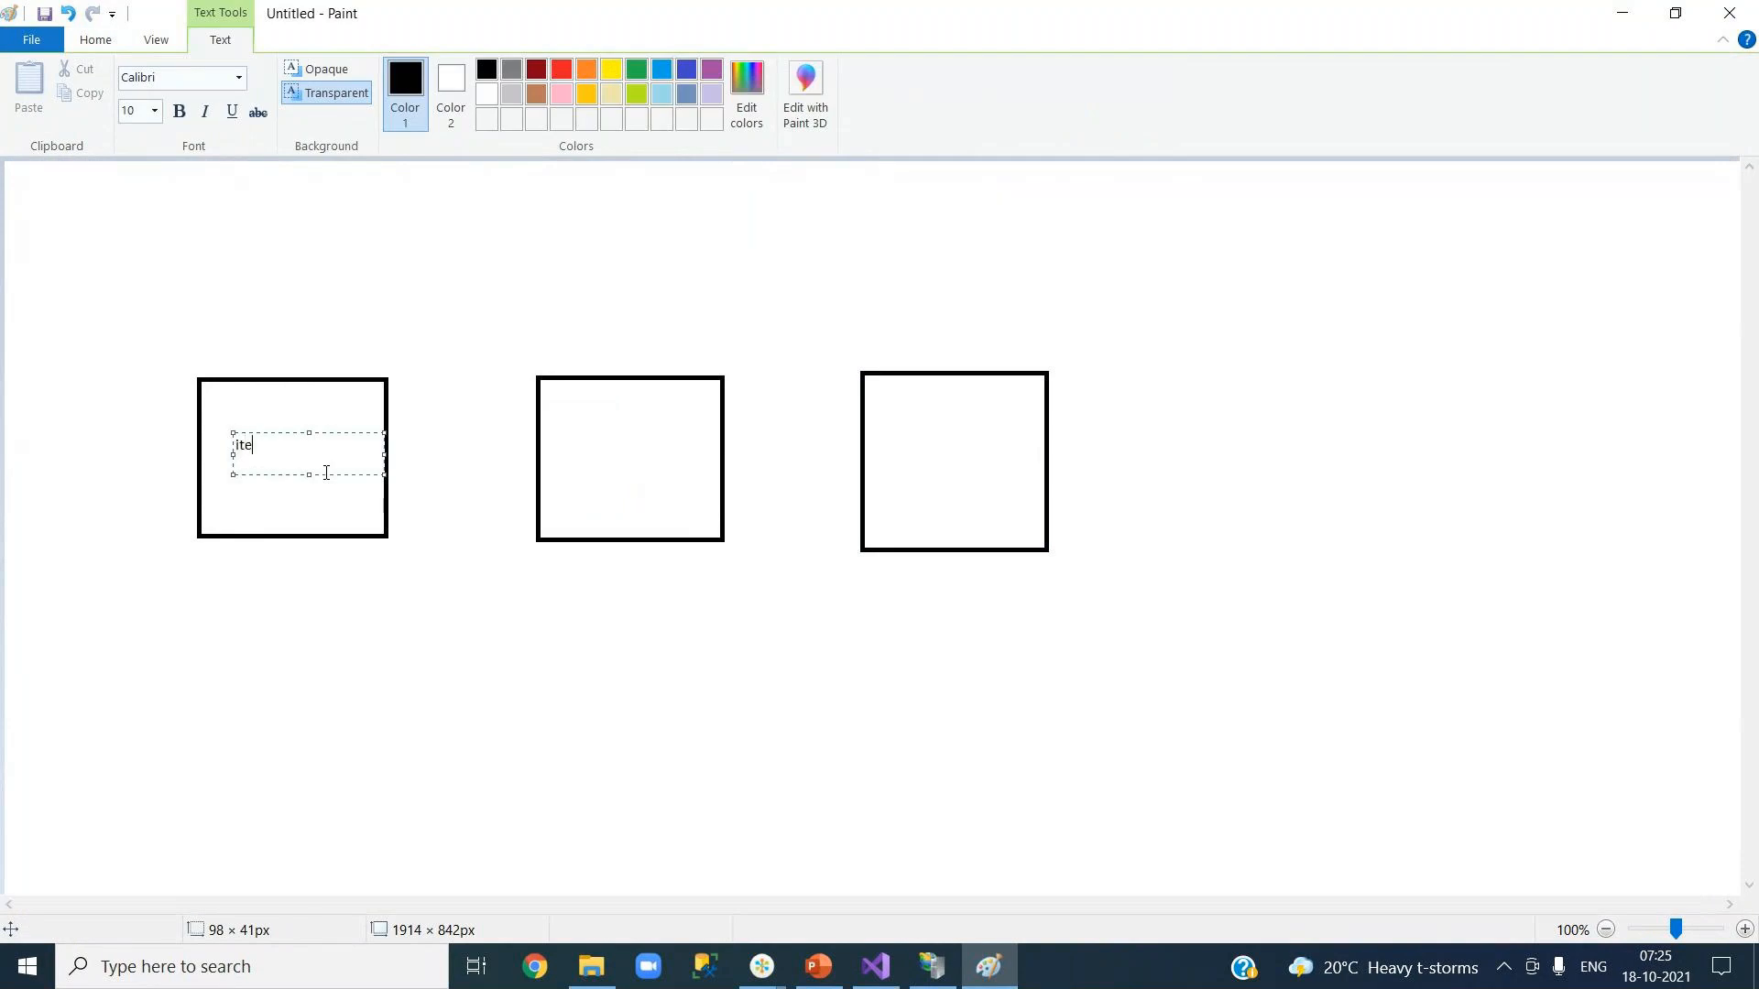
key("BackSpace")
key("BackSpace")
key("BackSpace")
type("Site")
type("e1")
key("BackSpace")
Label the second rectangle site2 and the third rectangle site 3.
left_click_drag(569, 436, 680, 477)
type("site2")
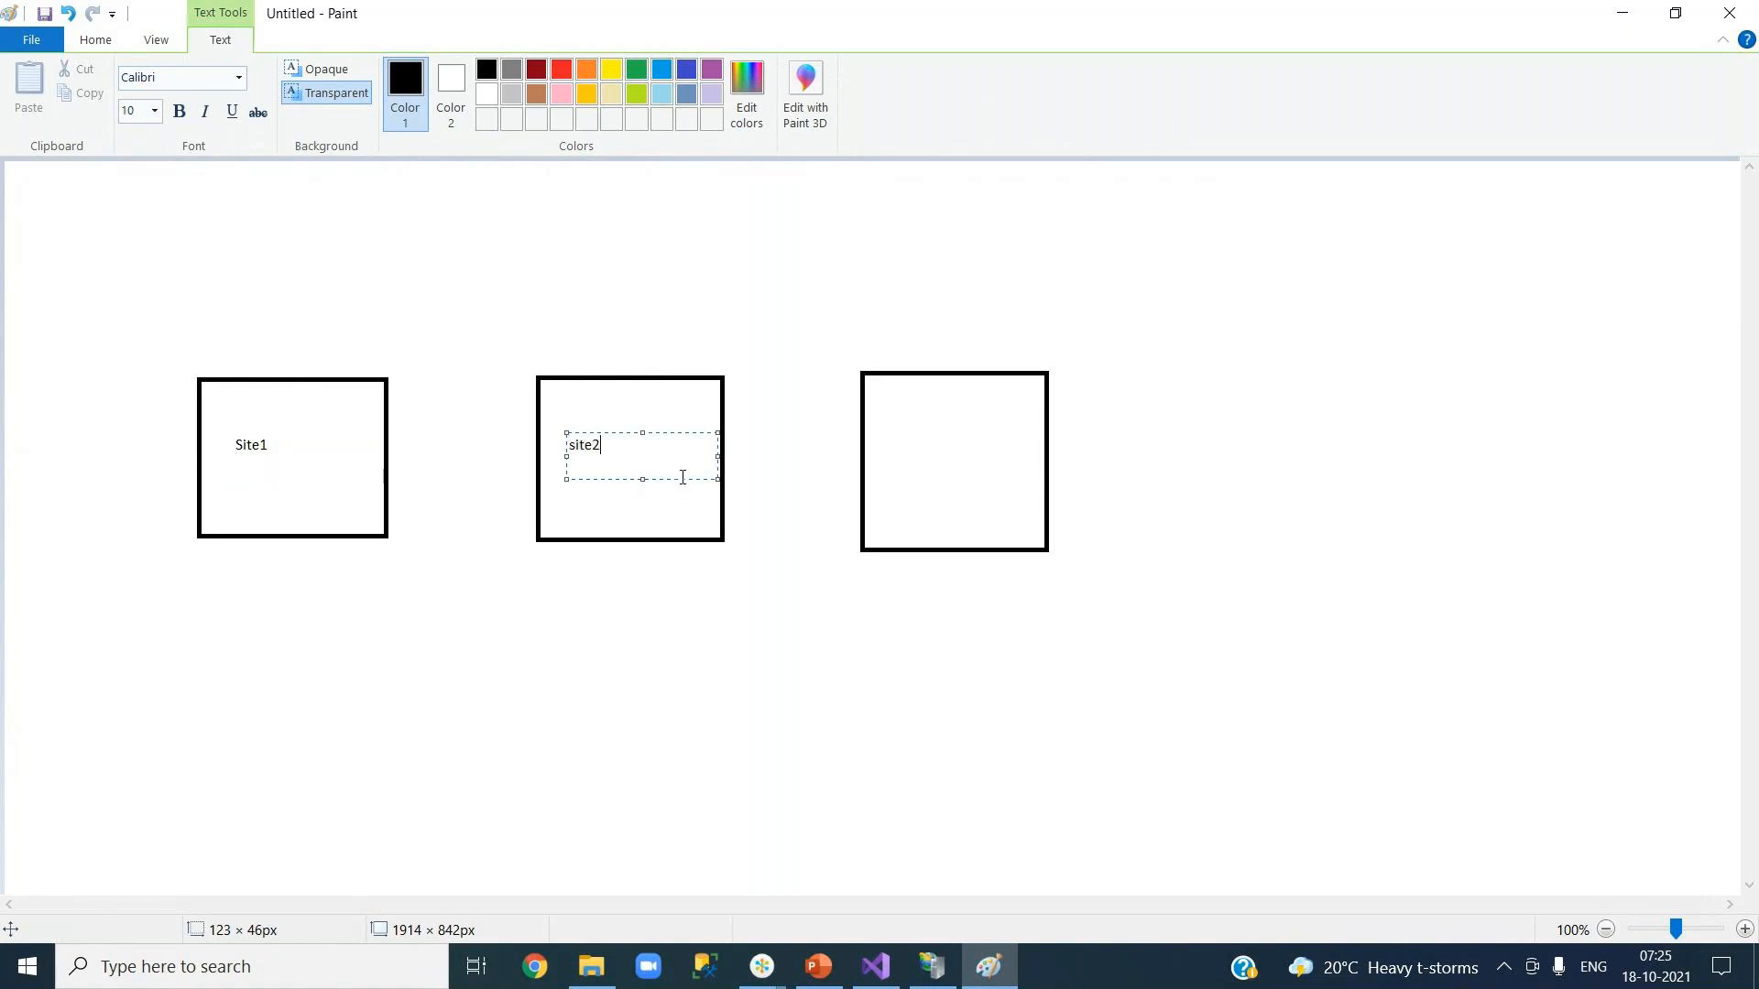
left_click_drag(895, 436, 1045, 498)
type("site 3")
left_click(738, 597)
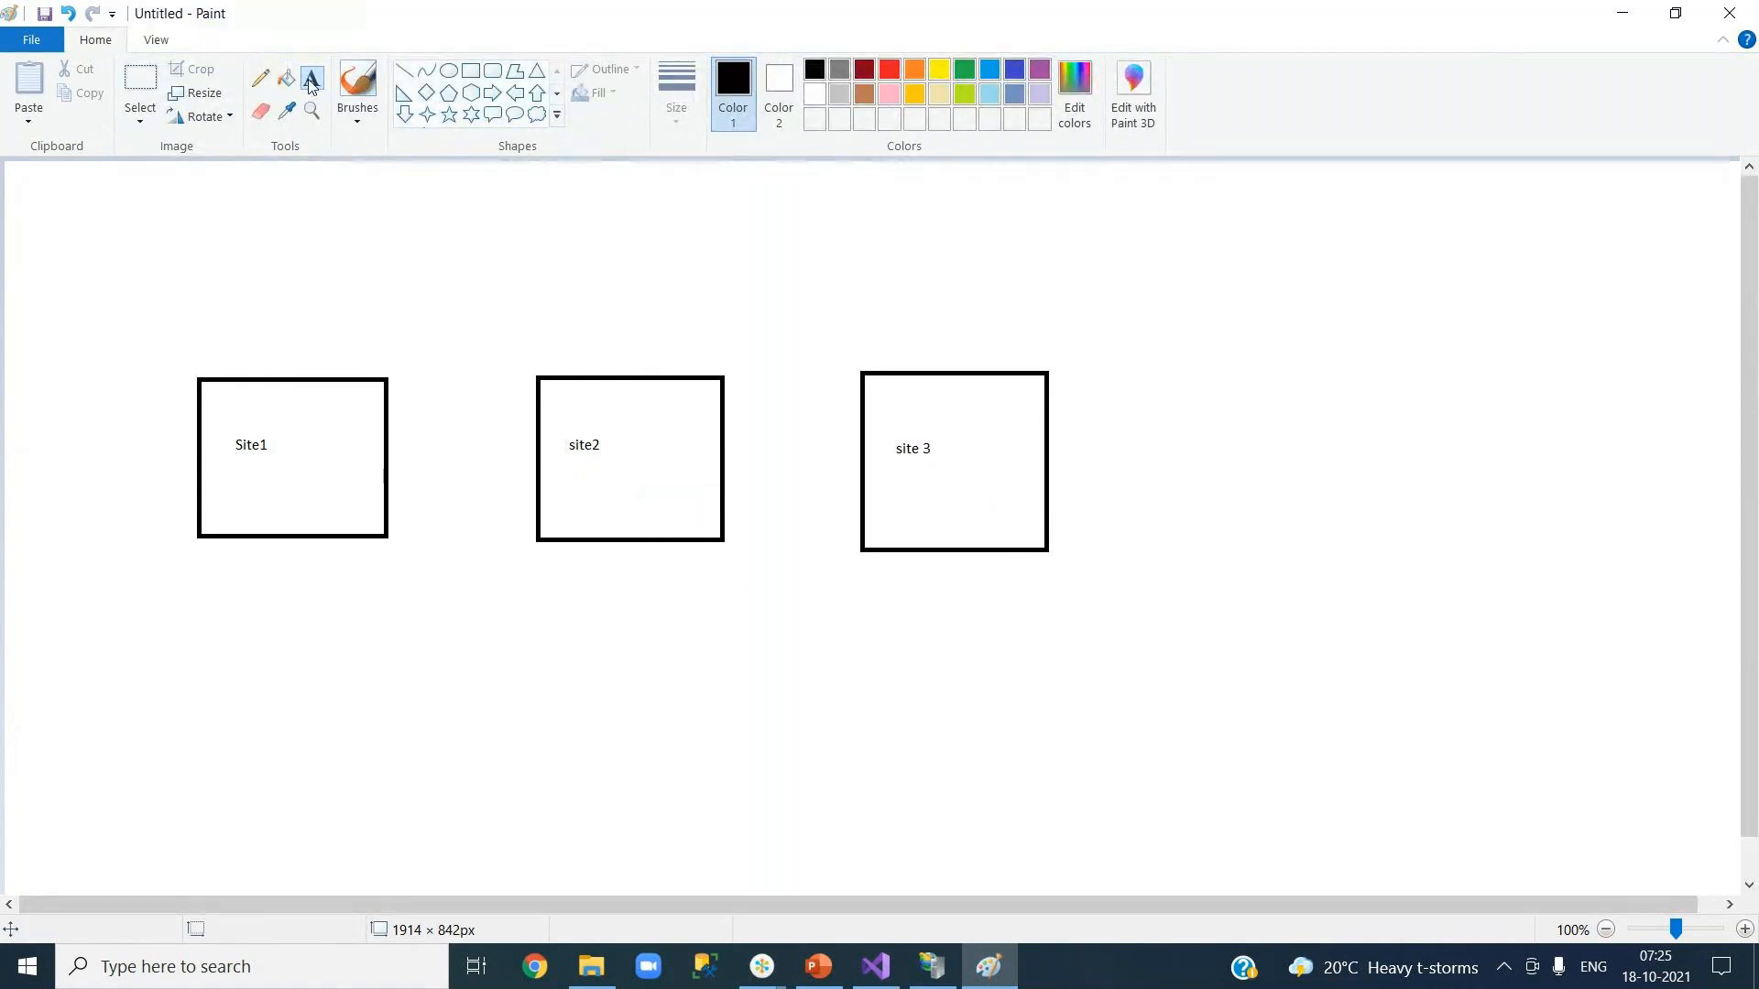
Add the text labels site 1 app pool, site 2 app pool and site 3 app pool below the three matching rectangles.
left_click_drag(261, 678, 372, 752)
type("sit")
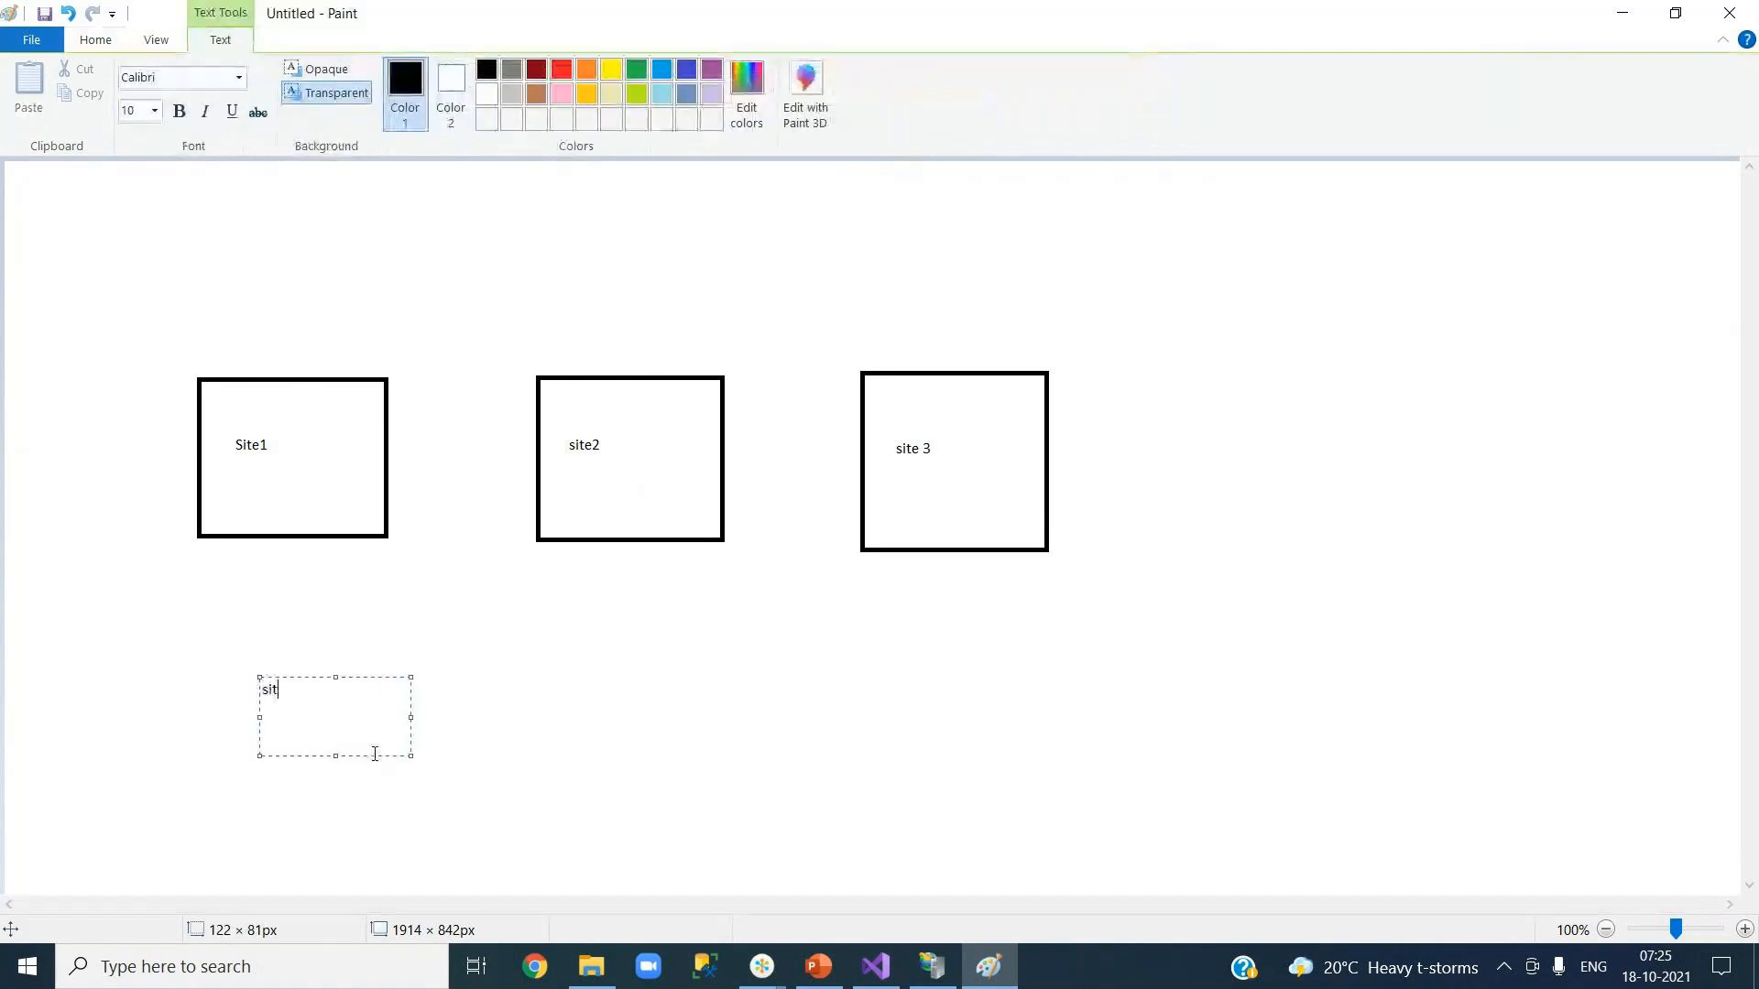
type("e 1 app pool")
left_click_drag(552, 680, 732, 744)
type("site 2 app ")
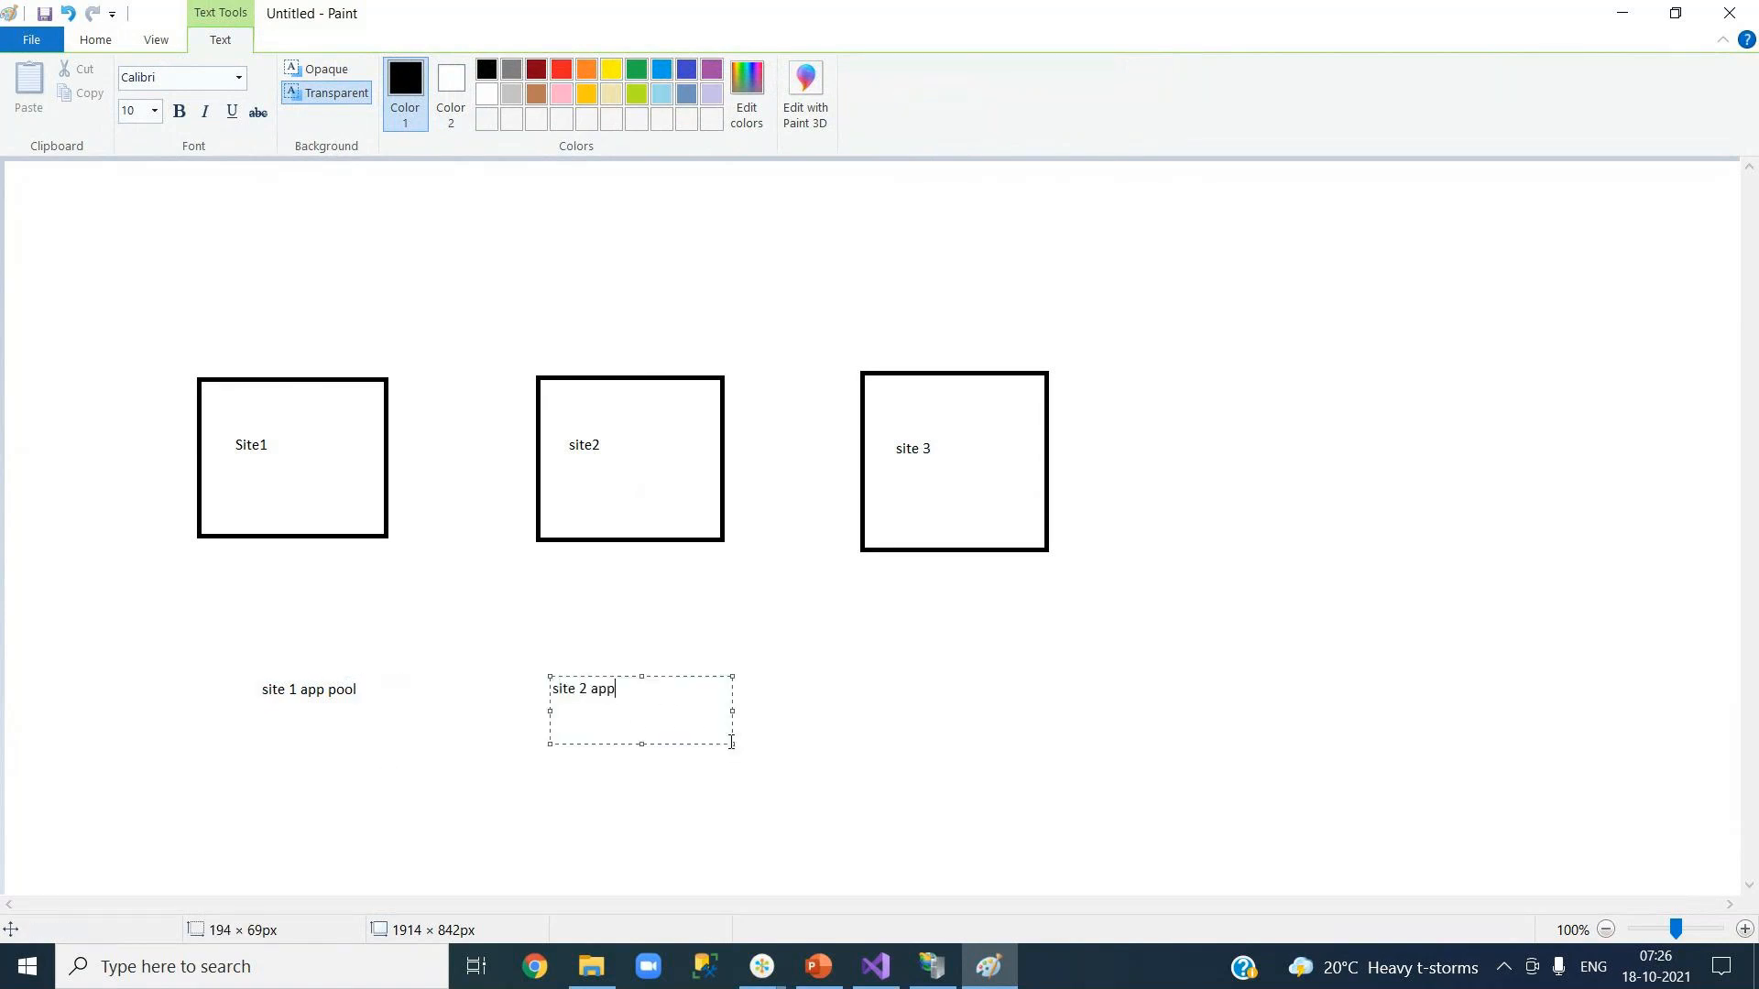
type("pool")
left_click_drag(904, 664, 1087, 750)
type("site 3 app pool")
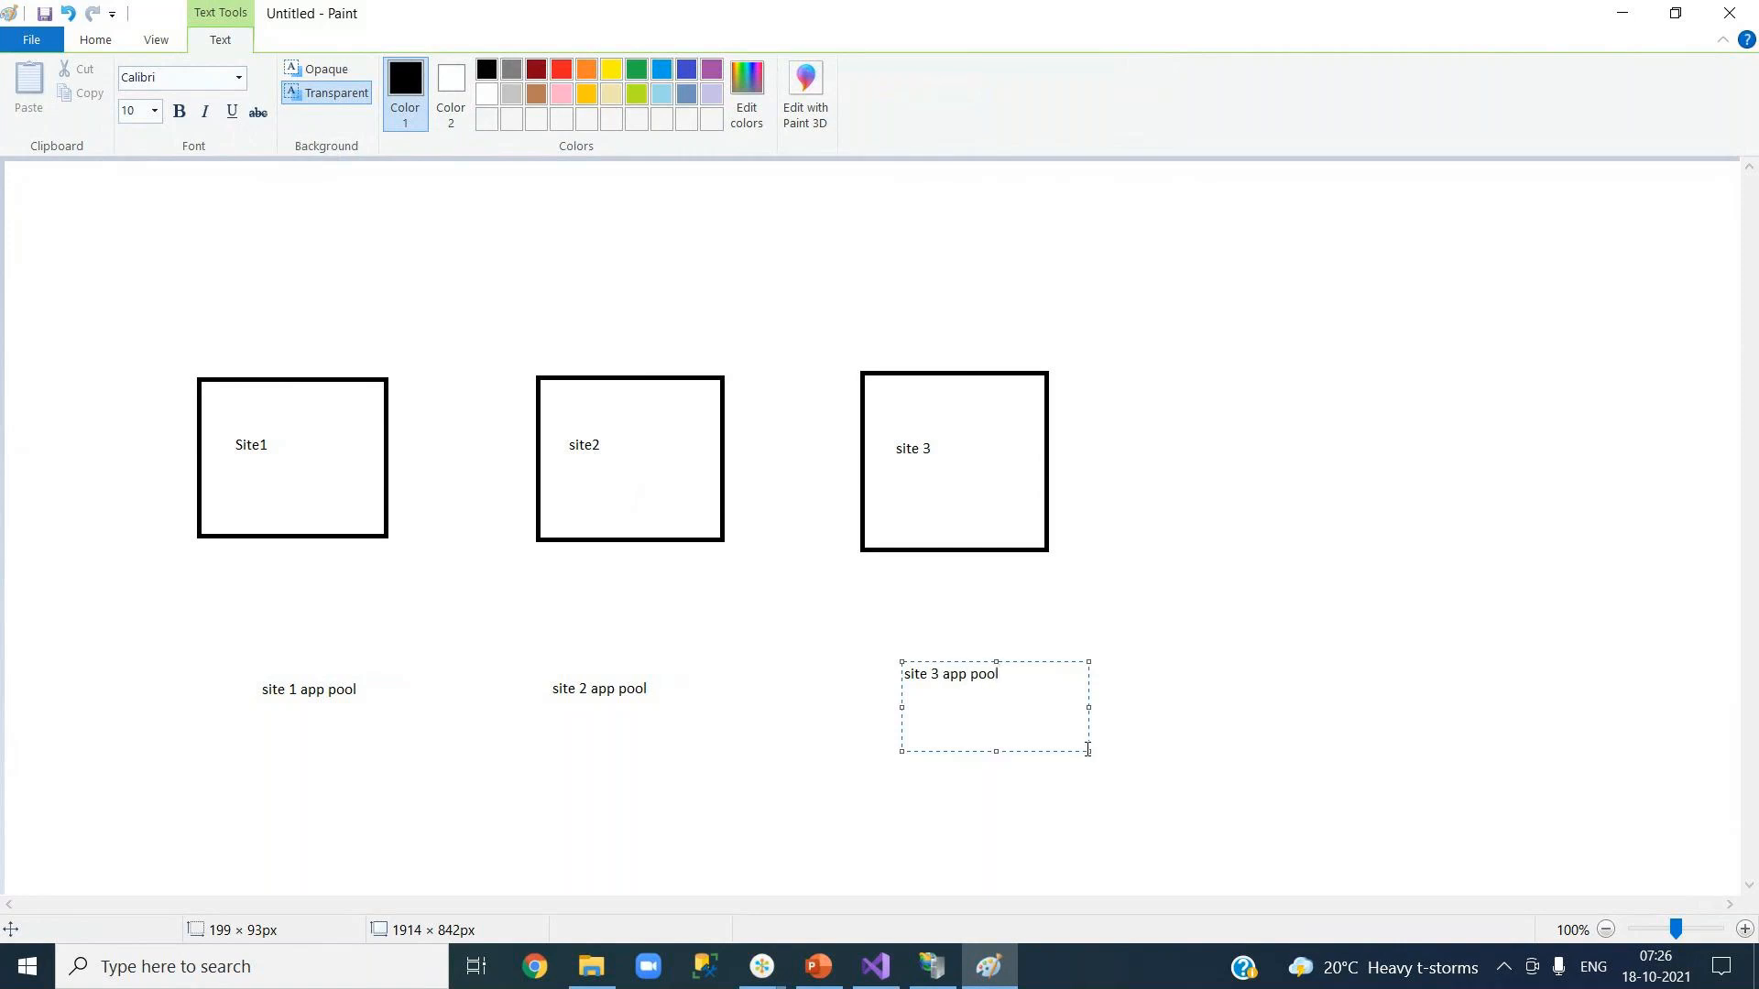
left_click(1319, 689)
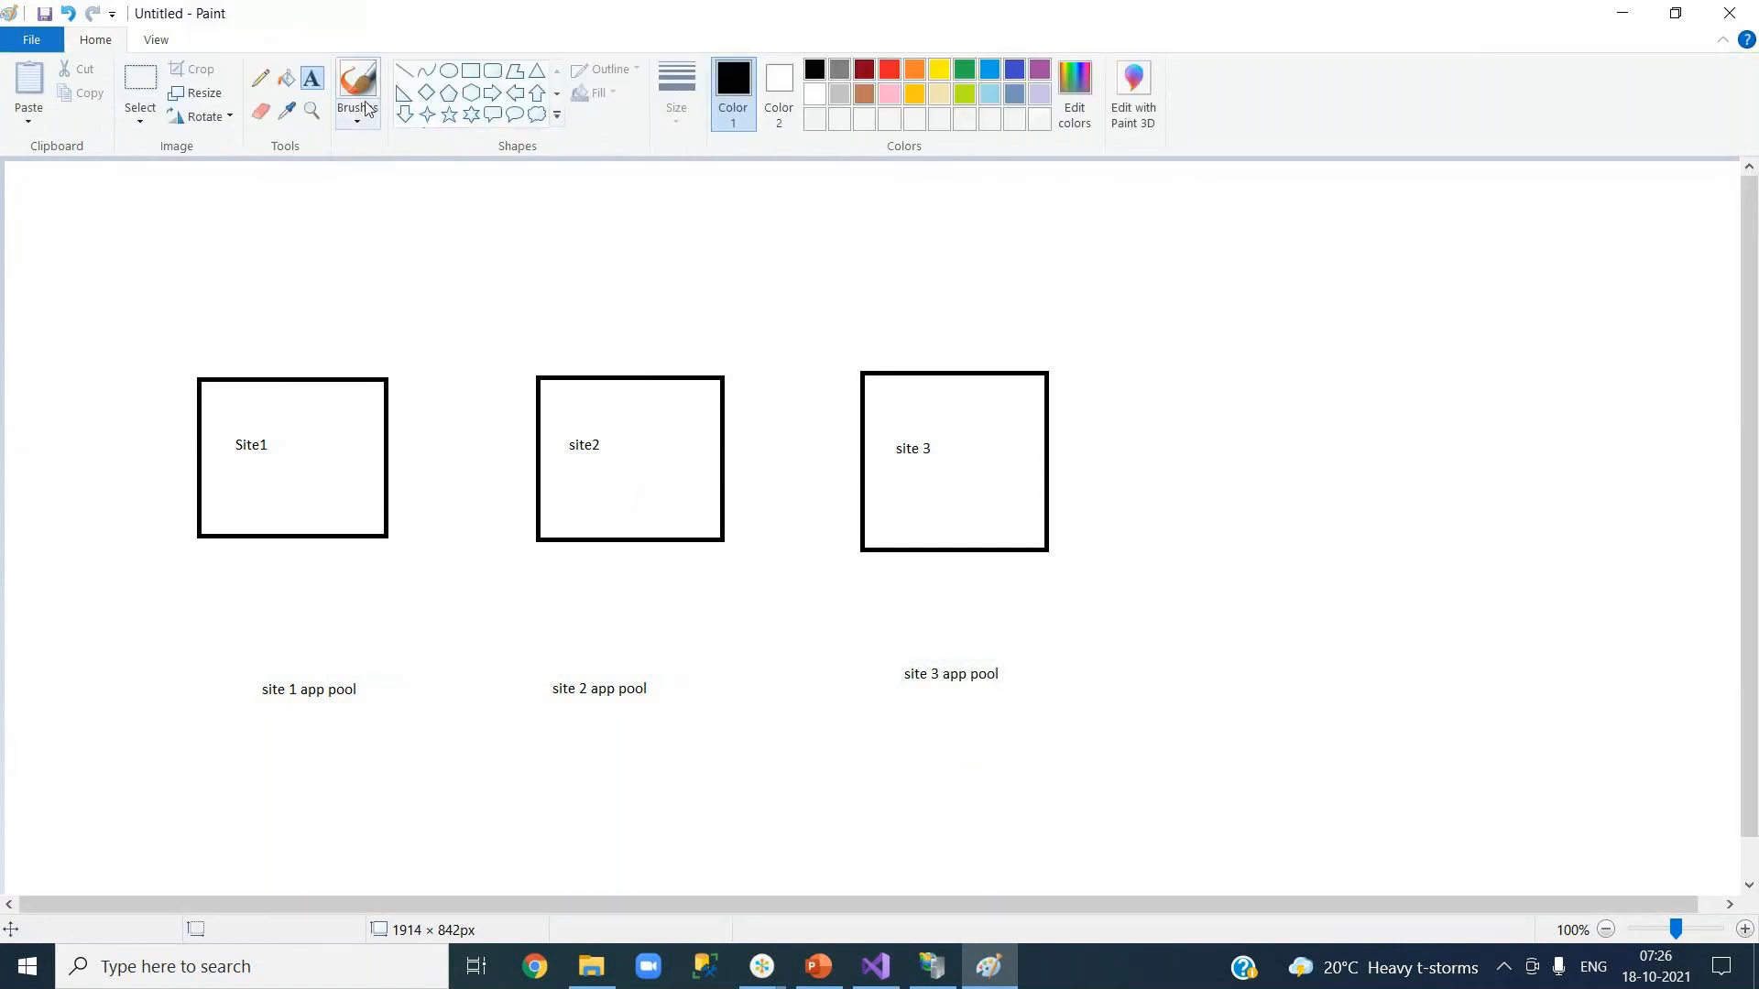
Draw a vertical line from each rectangle down to its app pool label, about 141 px long for the first and 116 px for the third.
left_click(407, 79)
left_click_drag(307, 553, 307, 678)
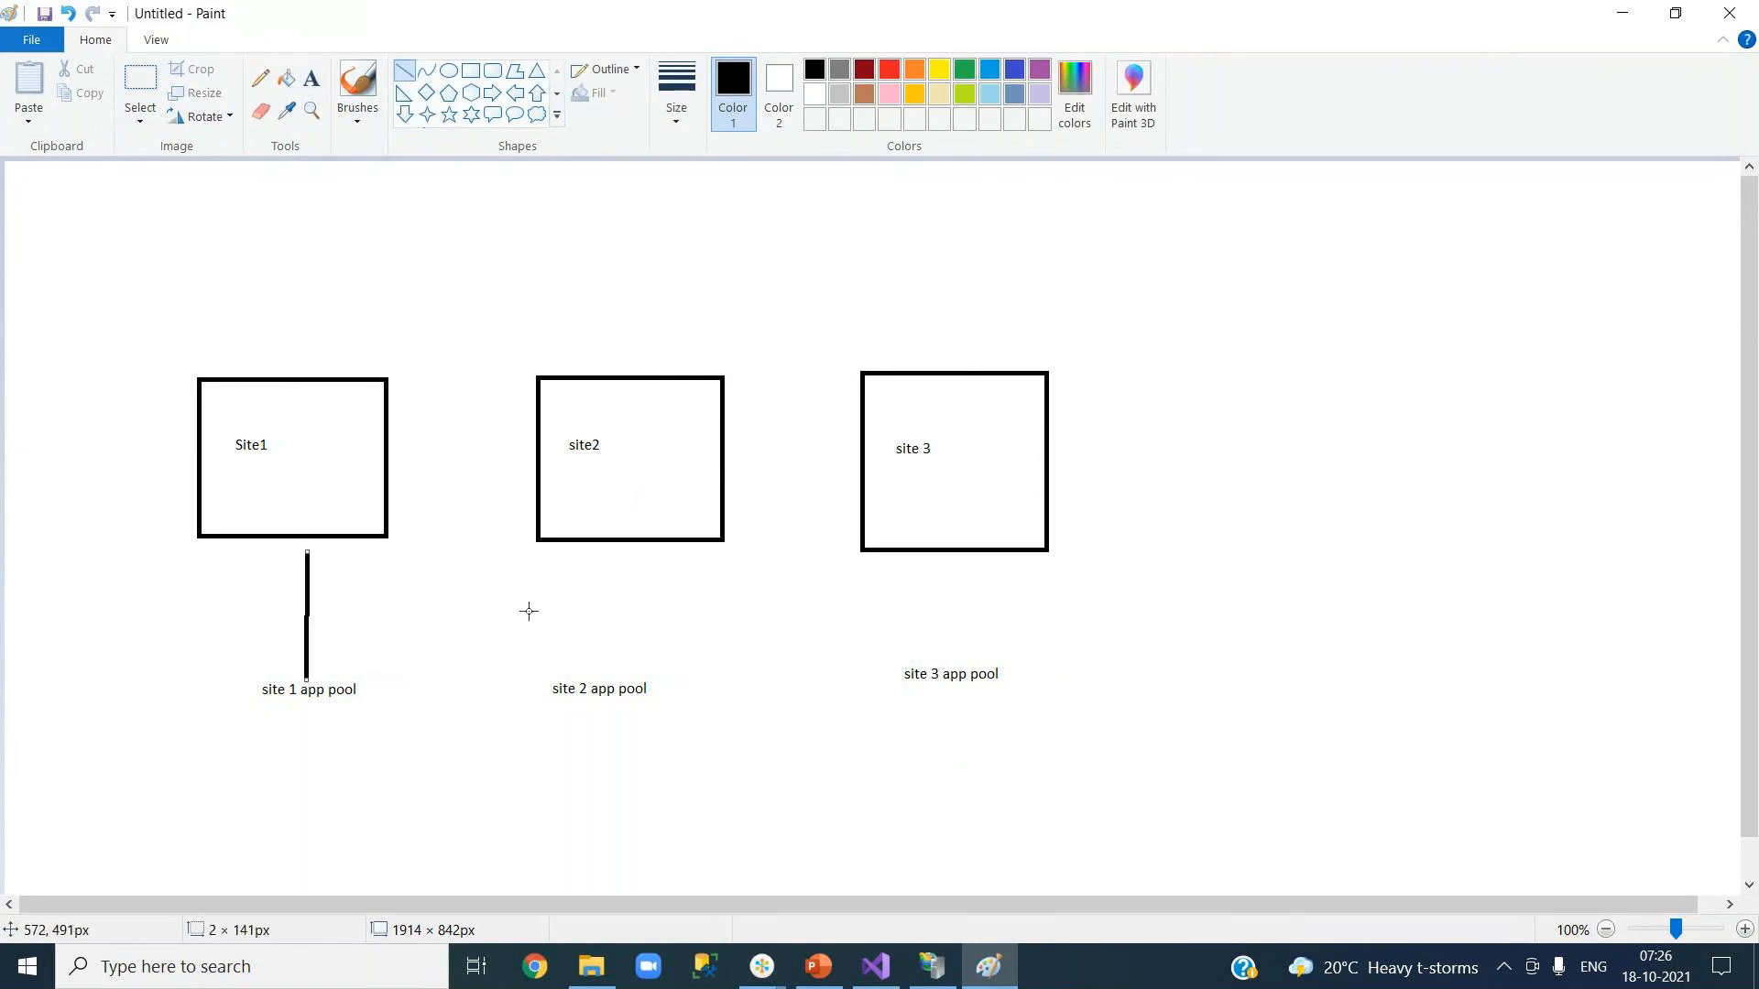
left_click_drag(623, 553, 621, 667)
left_click_drag(963, 559, 967, 665)
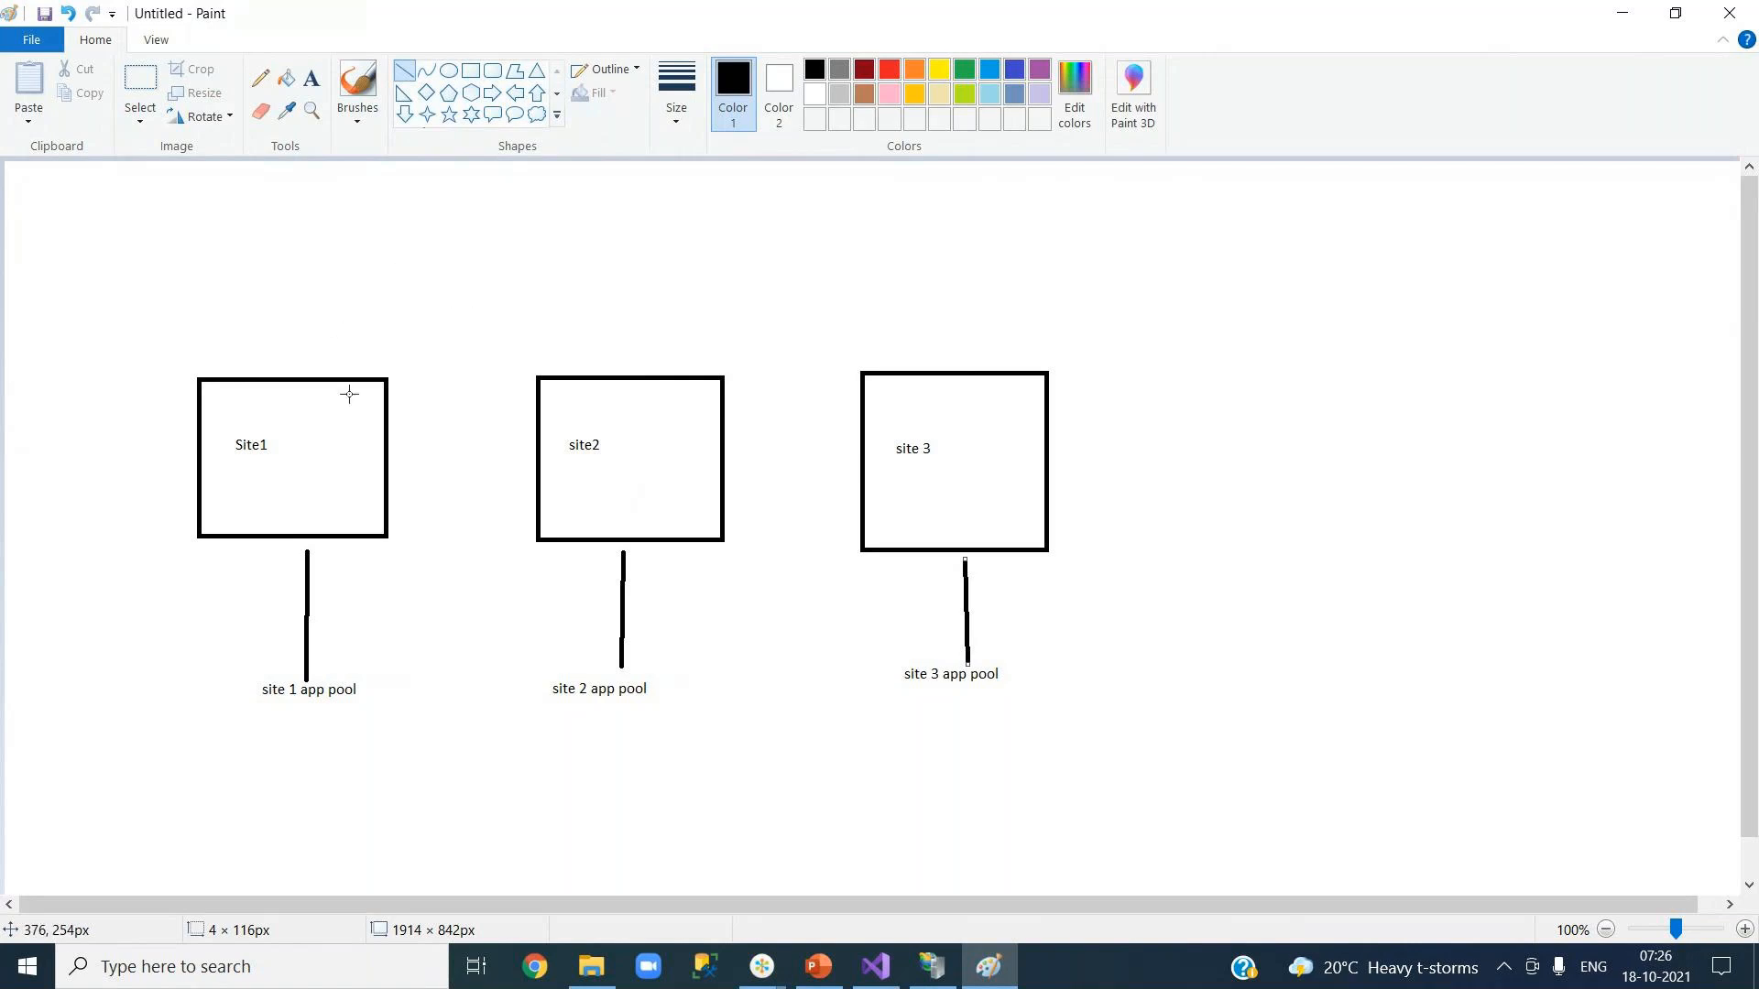
left_click(295, 392)
left_click_drag(296, 392, 356, 406)
key("ctrl+z")
Add the text labels public ip1, public ip2 and public ip3 near the upper edges of the first, second and third rectangles.
left_click(311, 79)
left_click_drag(262, 391, 368, 411)
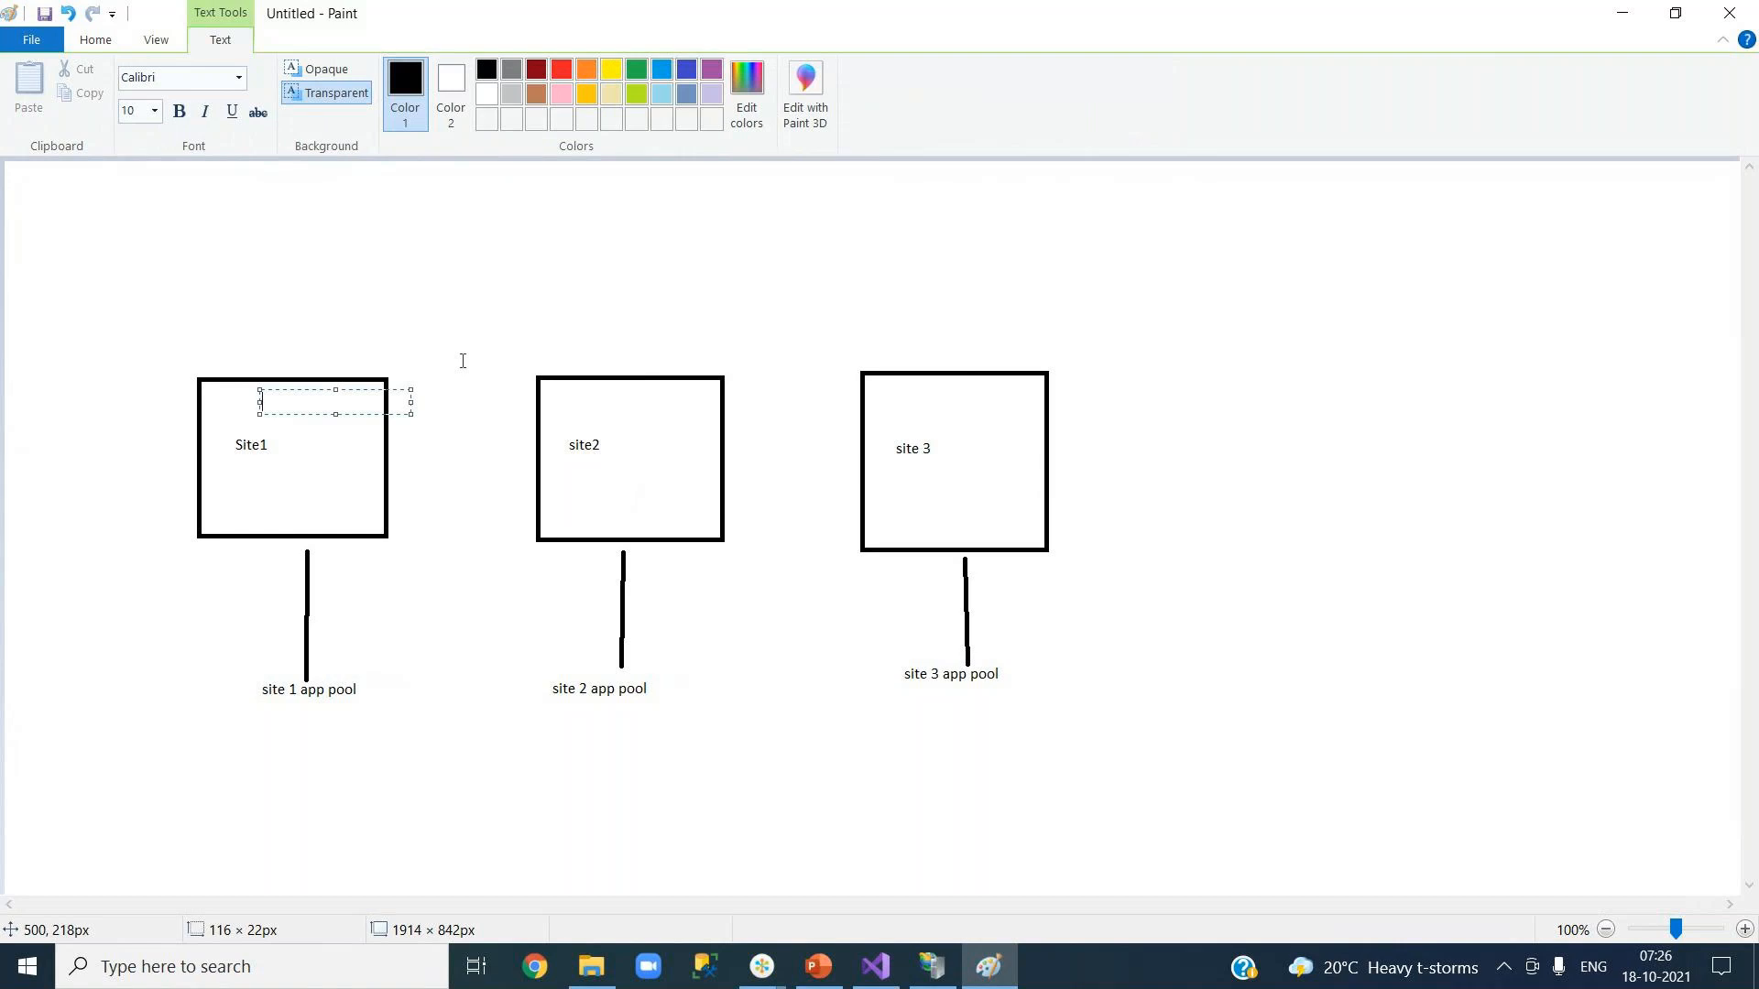
type("public ip1")
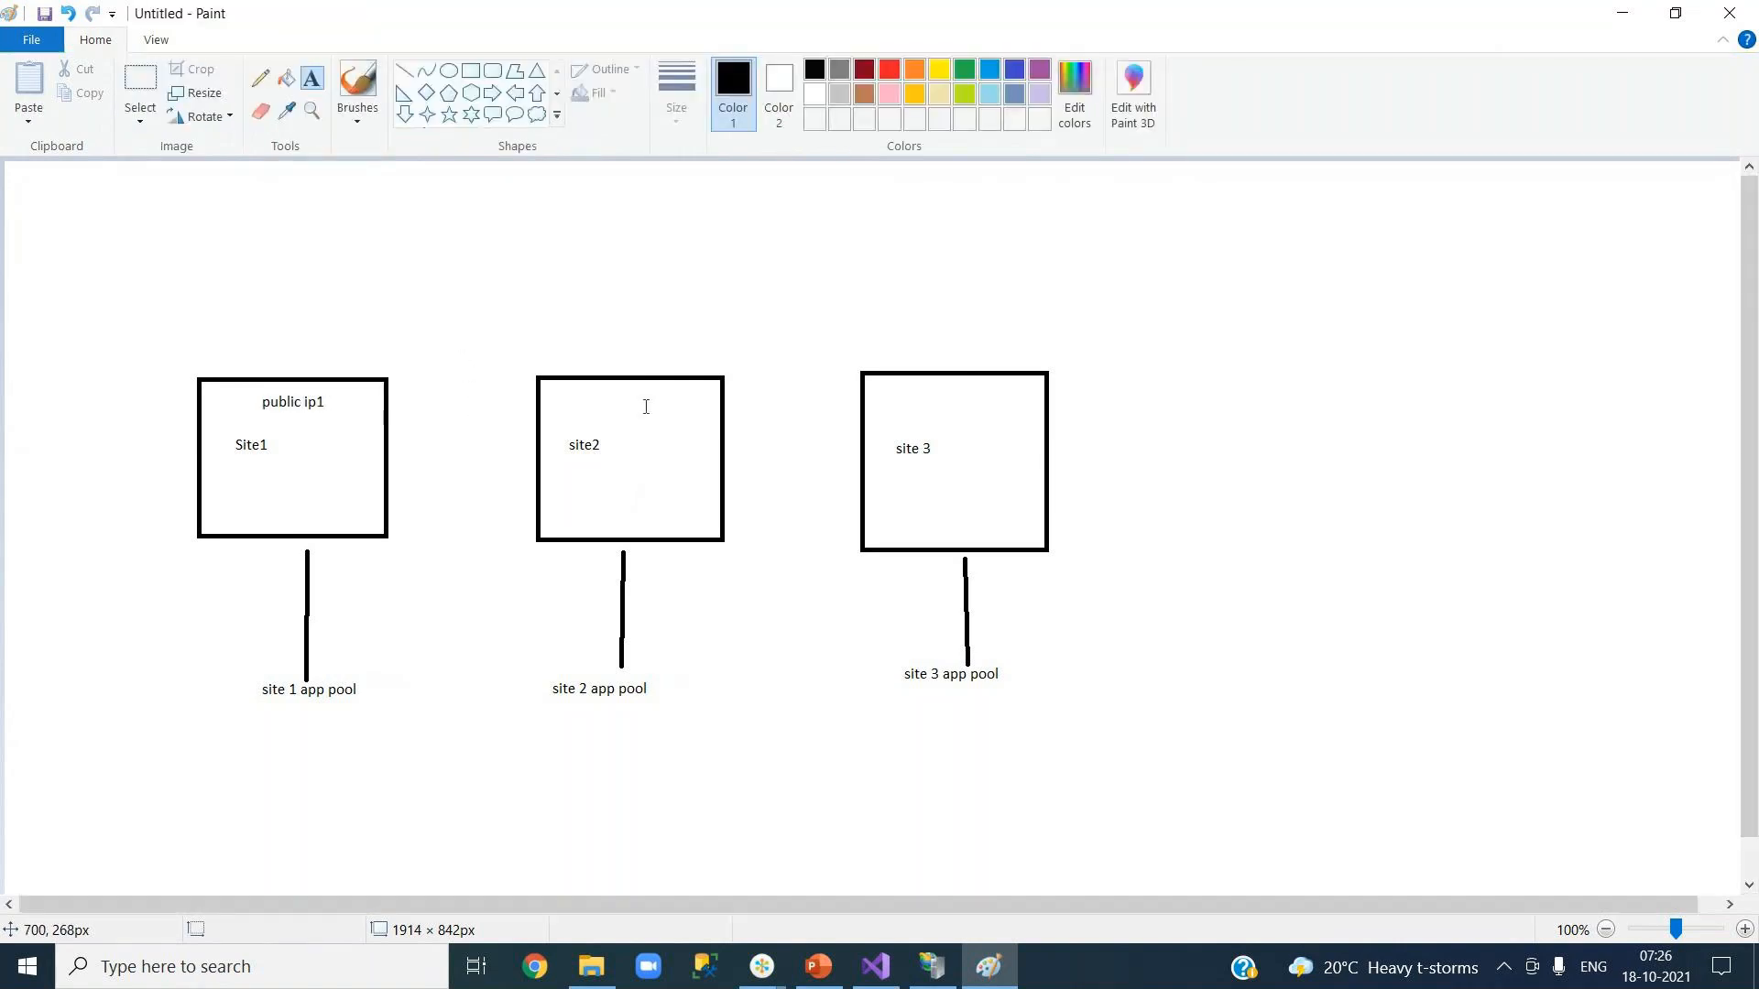
left_click_drag(643, 386, 700, 411)
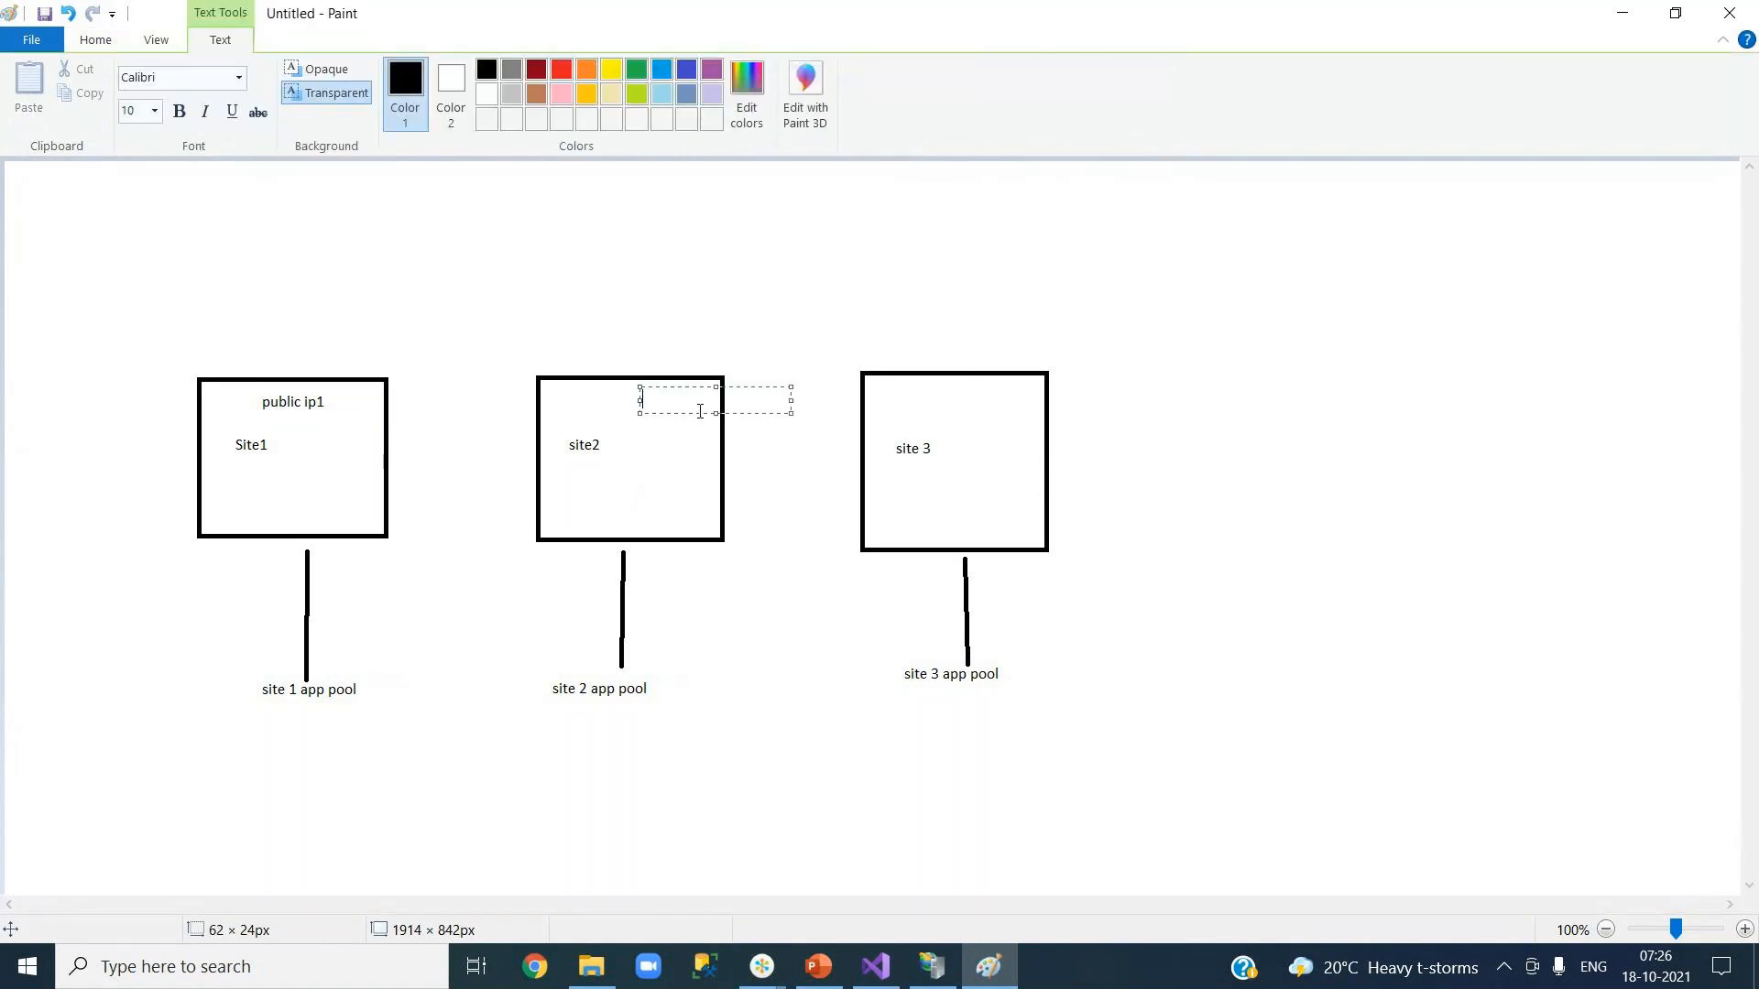
type("publcic ip2")
left_click(776, 472)
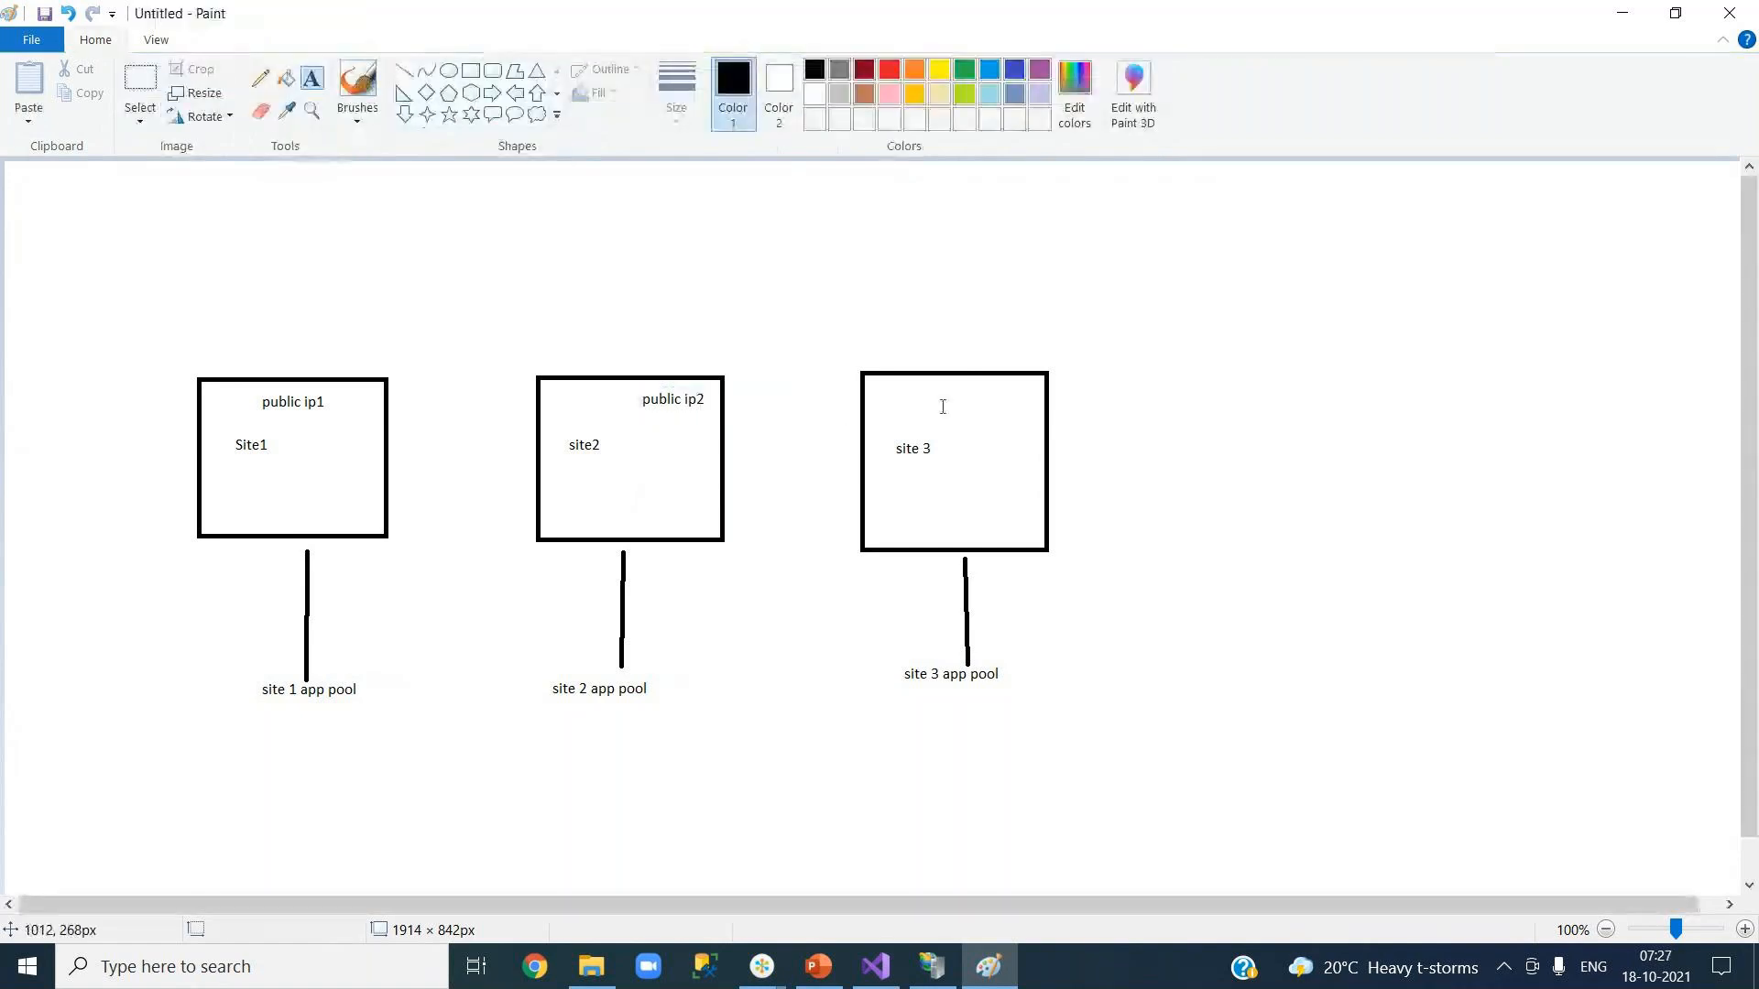
left_click_drag(953, 381, 1029, 414)
type("public ip2")
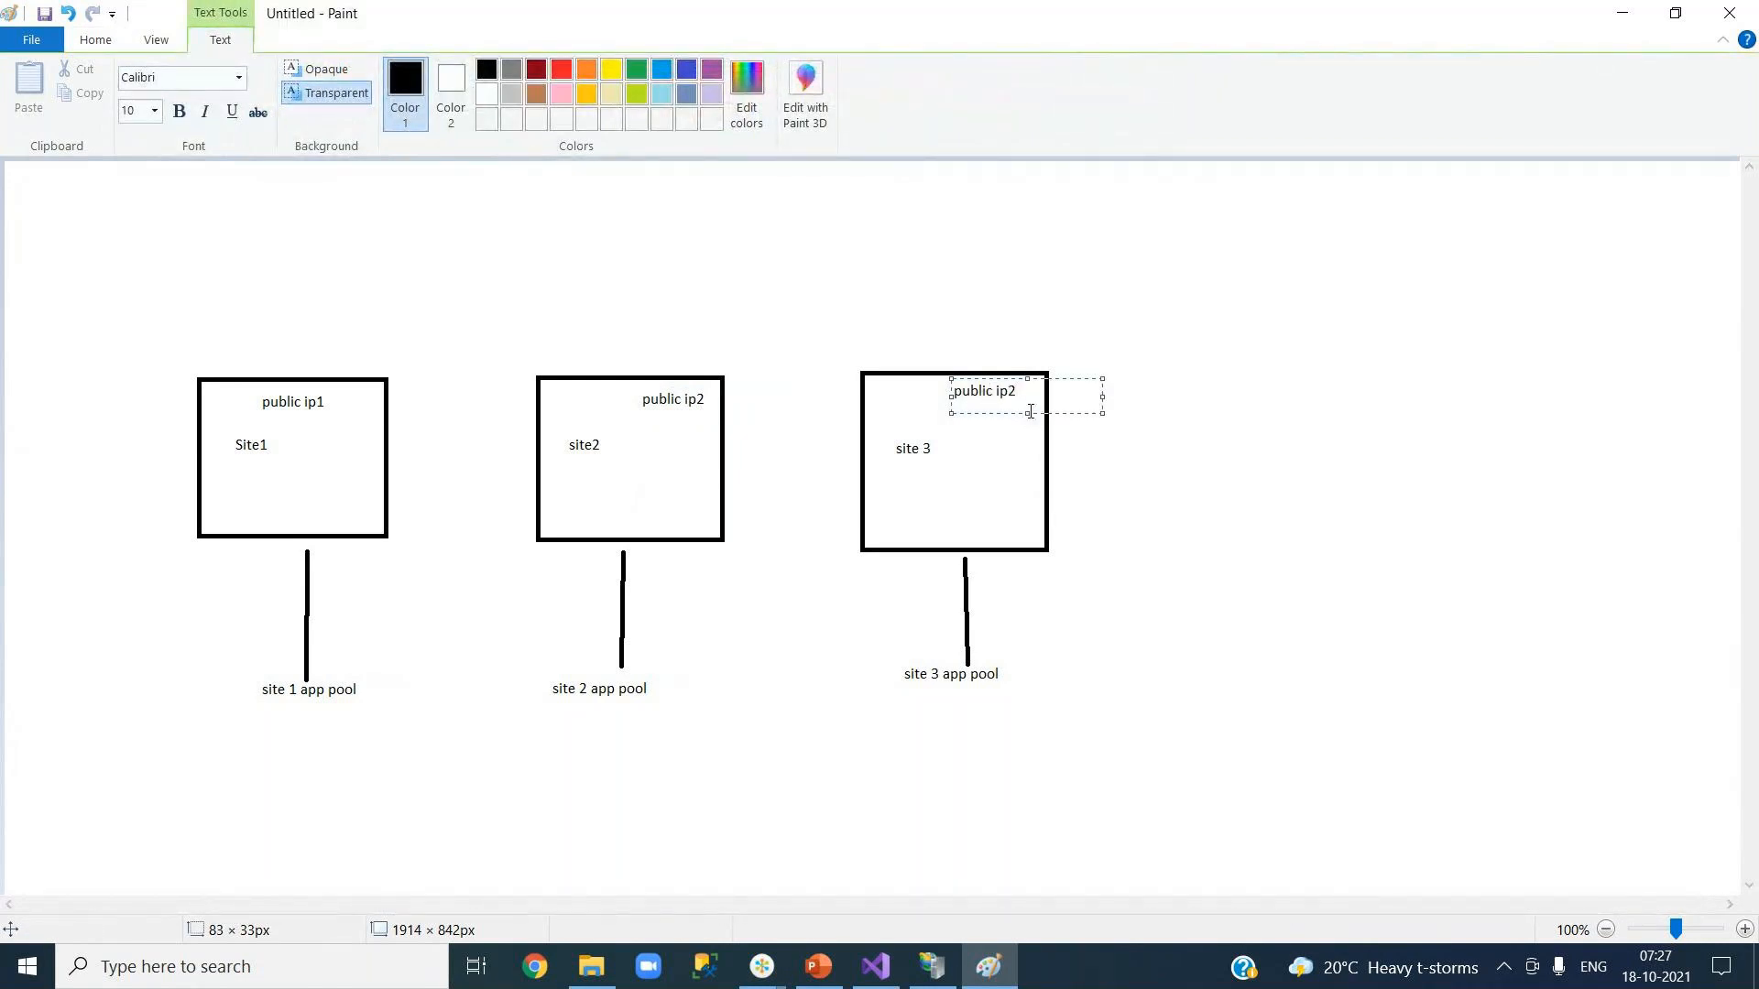
key("BackSpace")
type("3")
left_click(1066, 500)
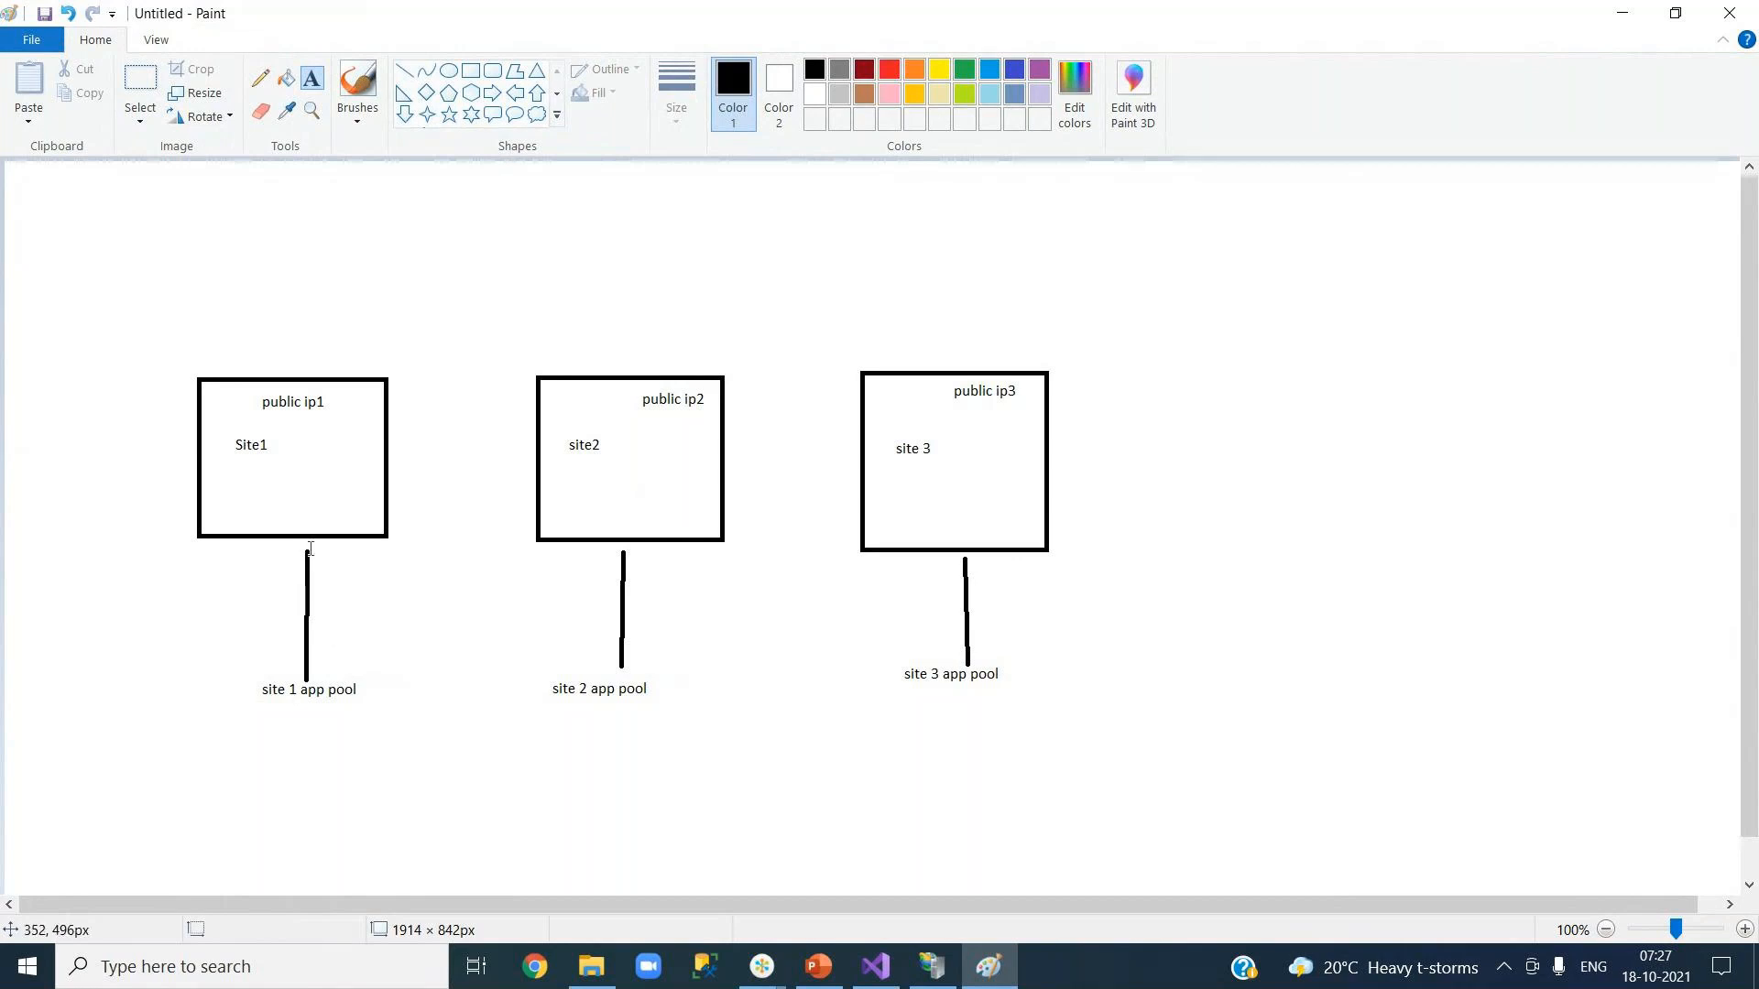
Add the text forms authentication near the lower edge of the Site1 rectangle.
left_click_drag(297, 504, 369, 527)
type("ser")
key("BackSpace")
key("BackSpace")
key("BackSpace")
type("forms")
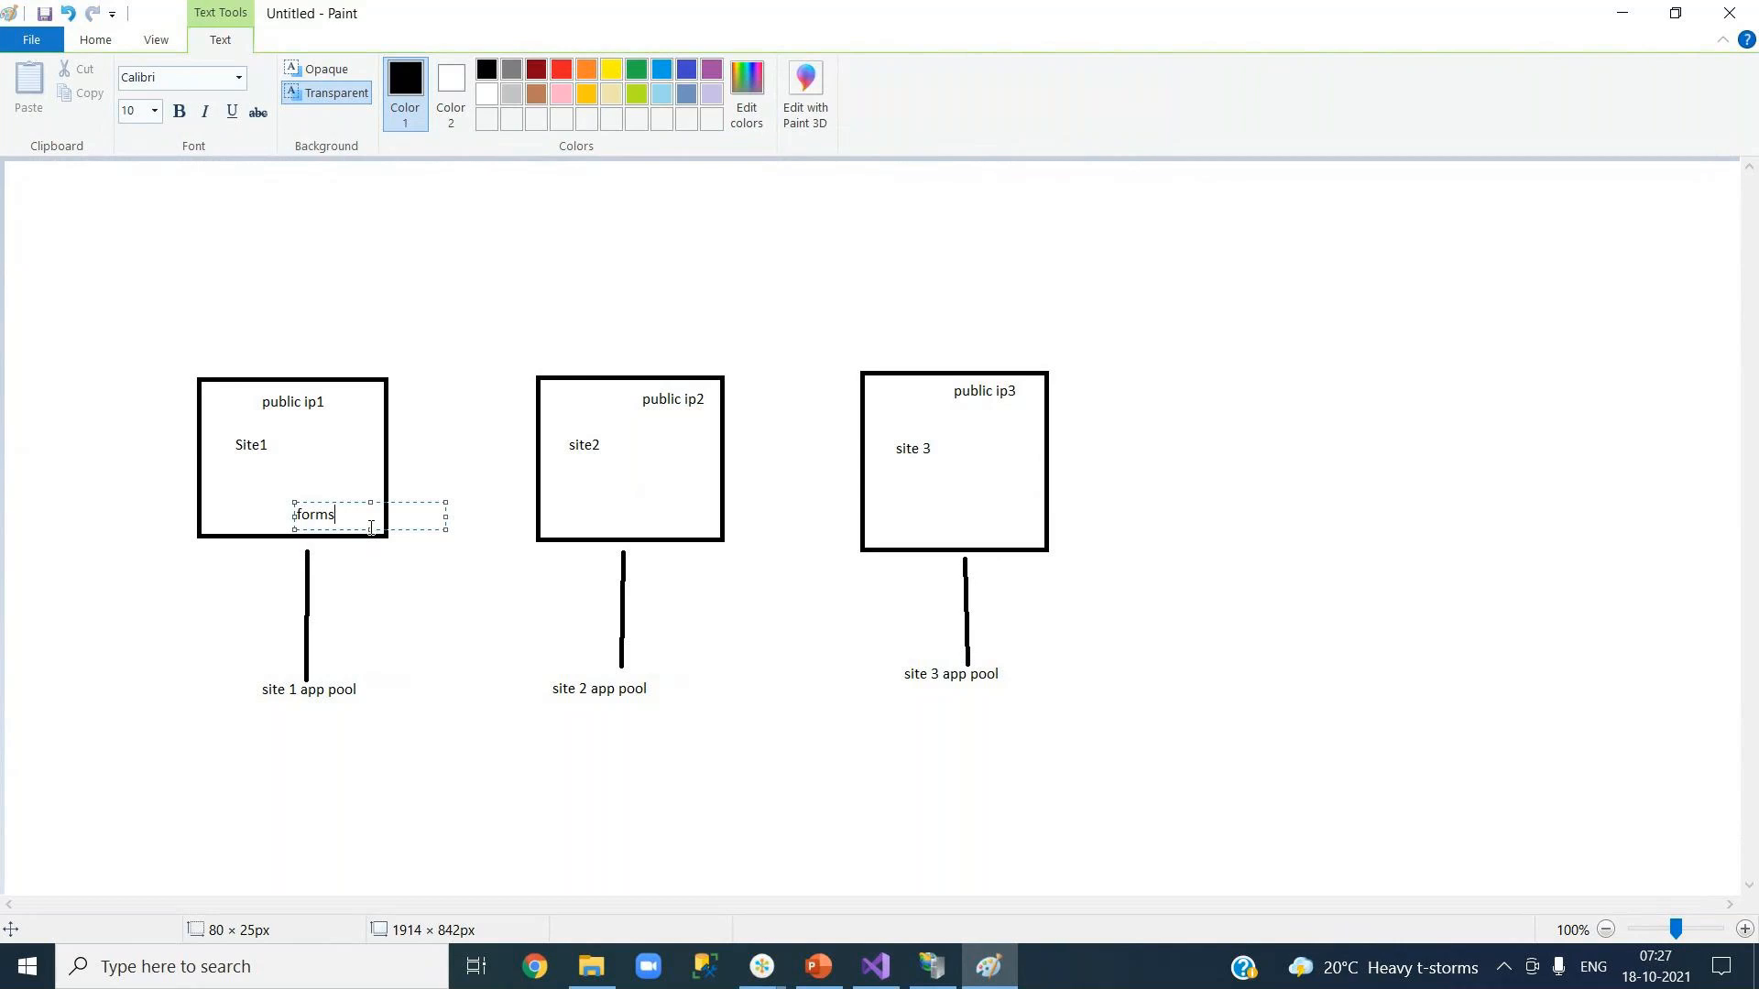
type(" authenticationicttion")
left_click(443, 581)
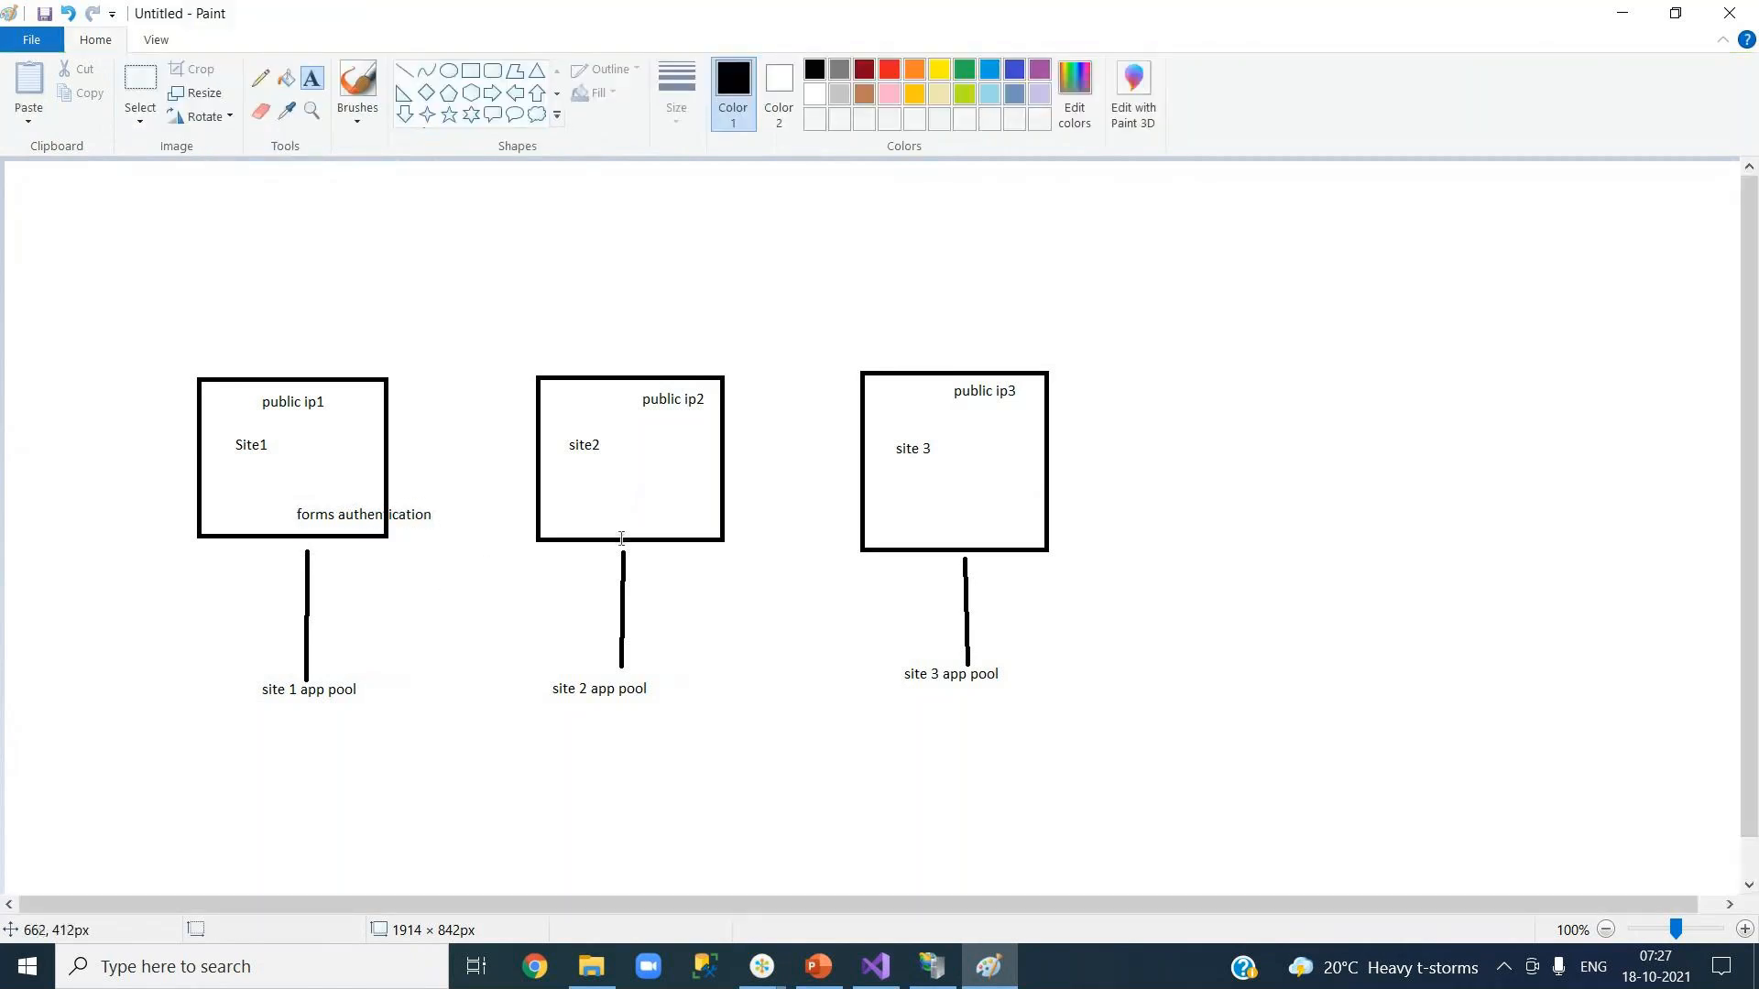
Add the text windows authentication in the lower part of the site2 rectangle.
left_click(620, 477)
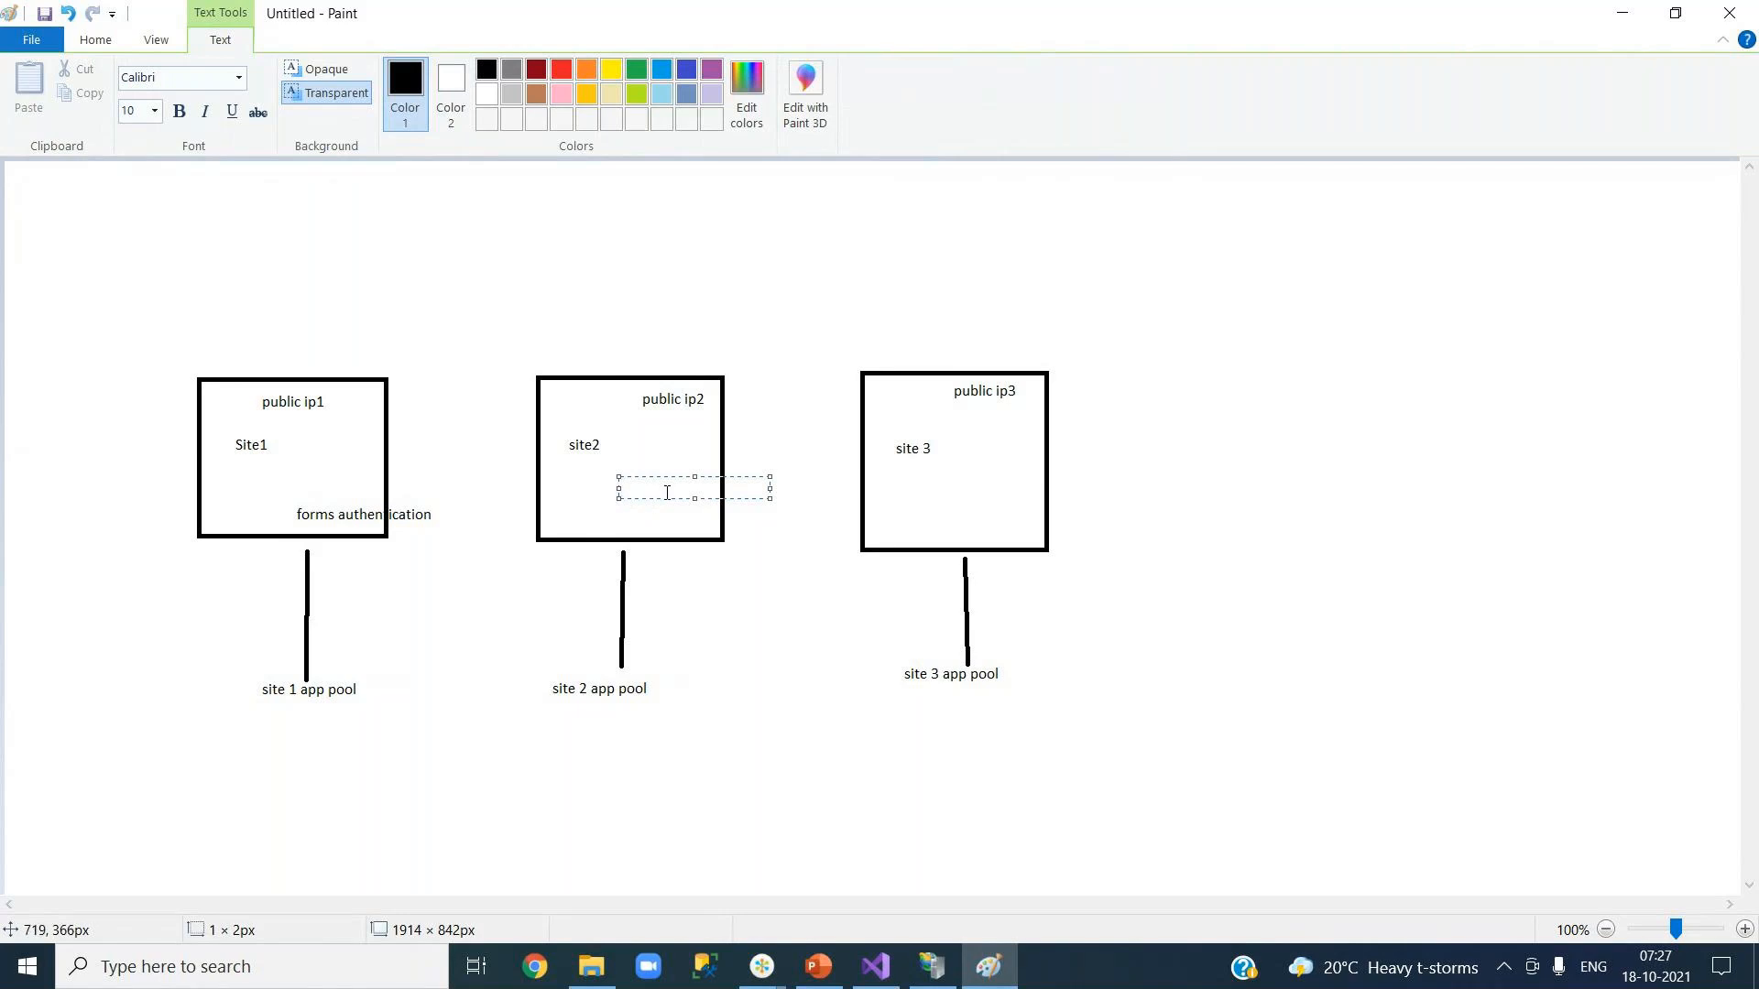
type("windows authentication")
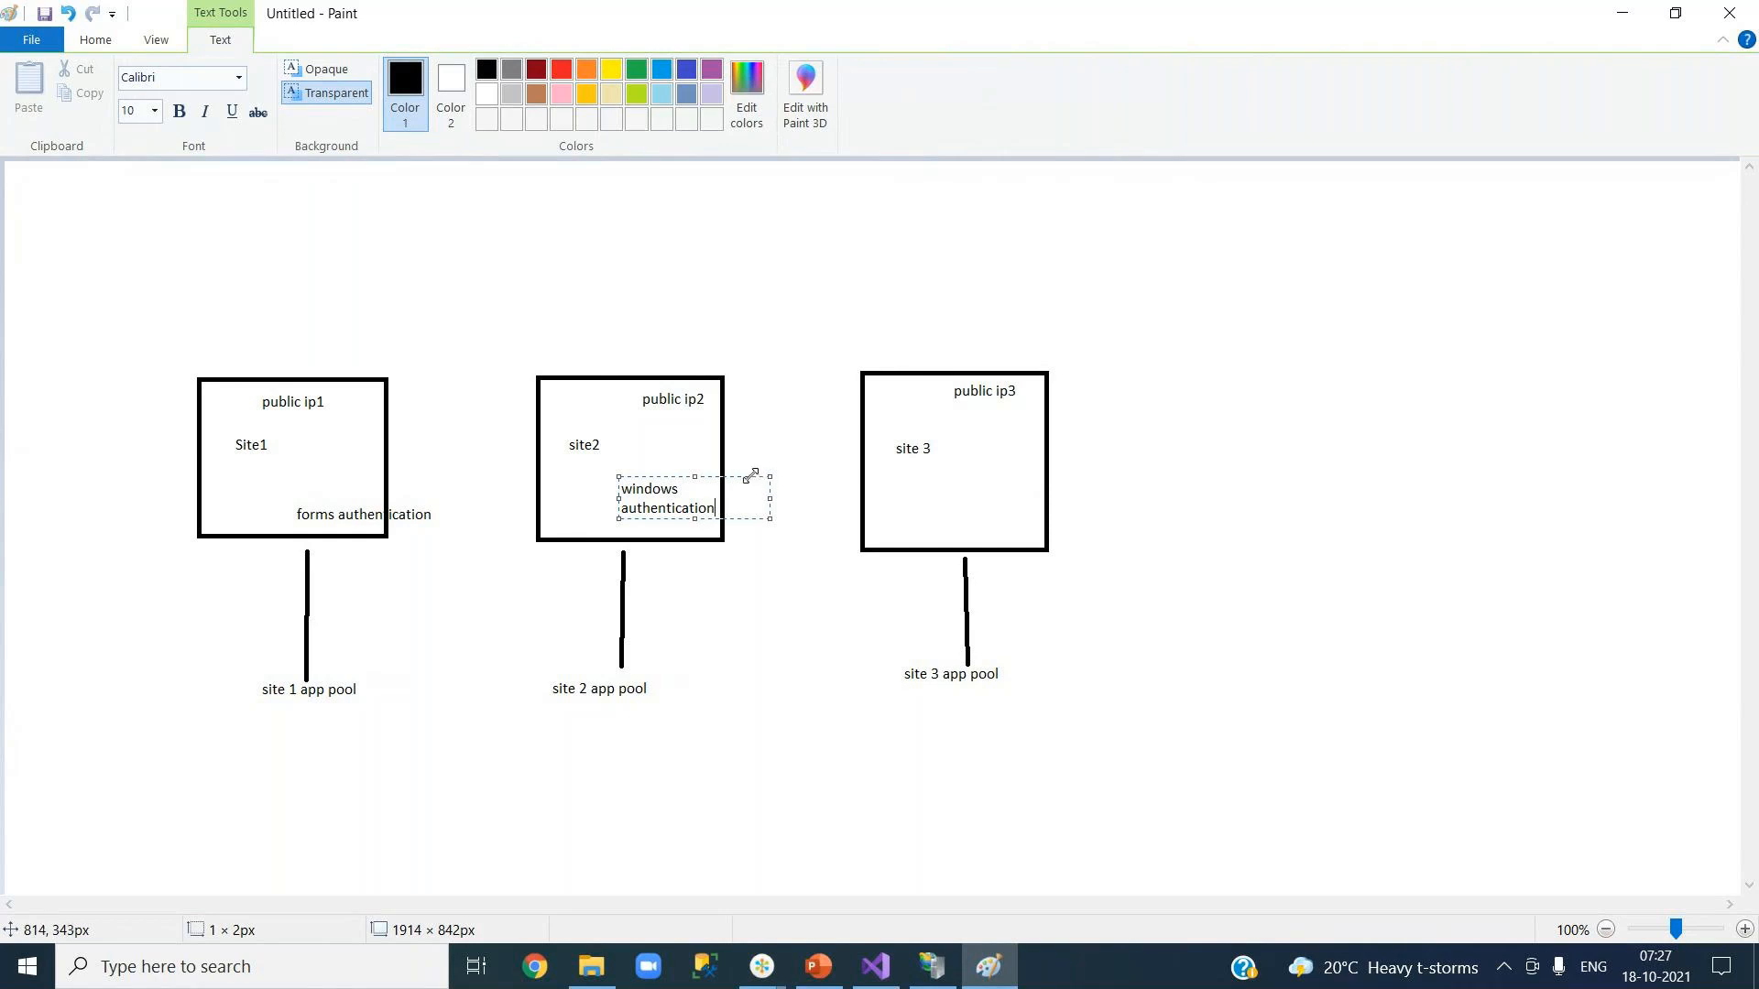
mouse_move(754, 476)
left_mouse_down()
mouse_move(748, 489)
mouse_move(746, 469)
left_mouse_up()
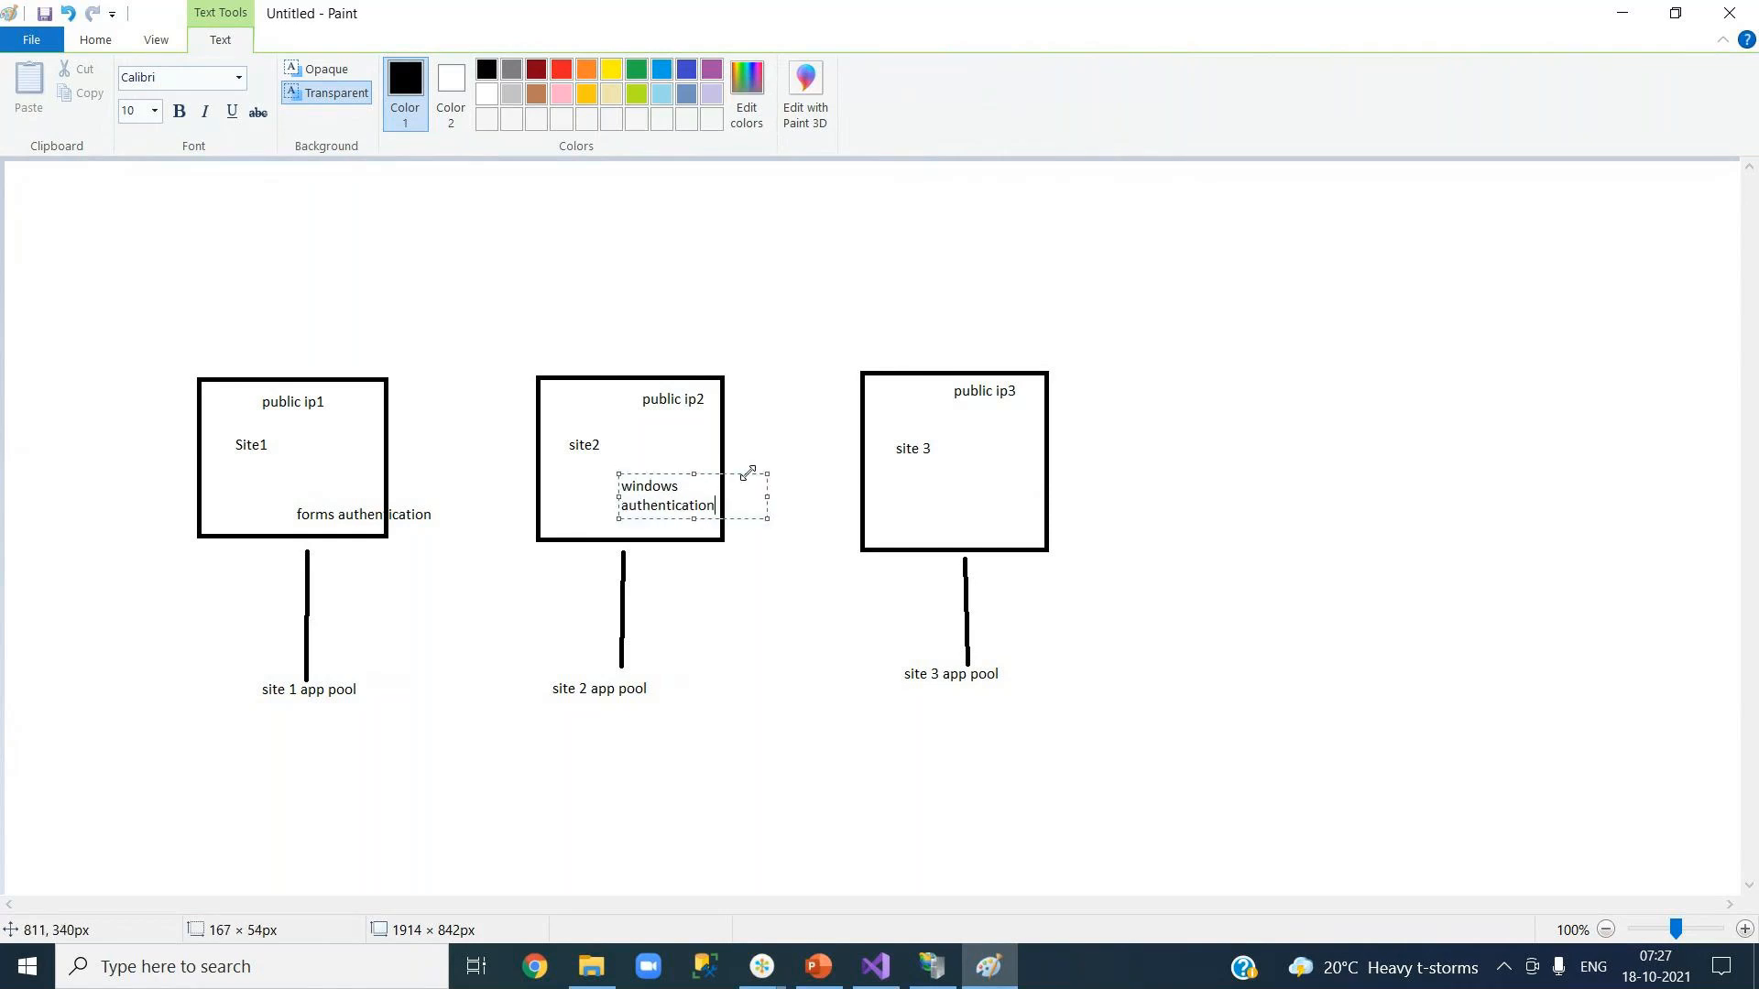
left_click(964, 523)
Add the text no auth near the lower edge of the site 3 rectangle.
left_click_drag(956, 513, 1024, 533)
type("none")
key("BackSpace")
key("BackSpace")
type("auth")
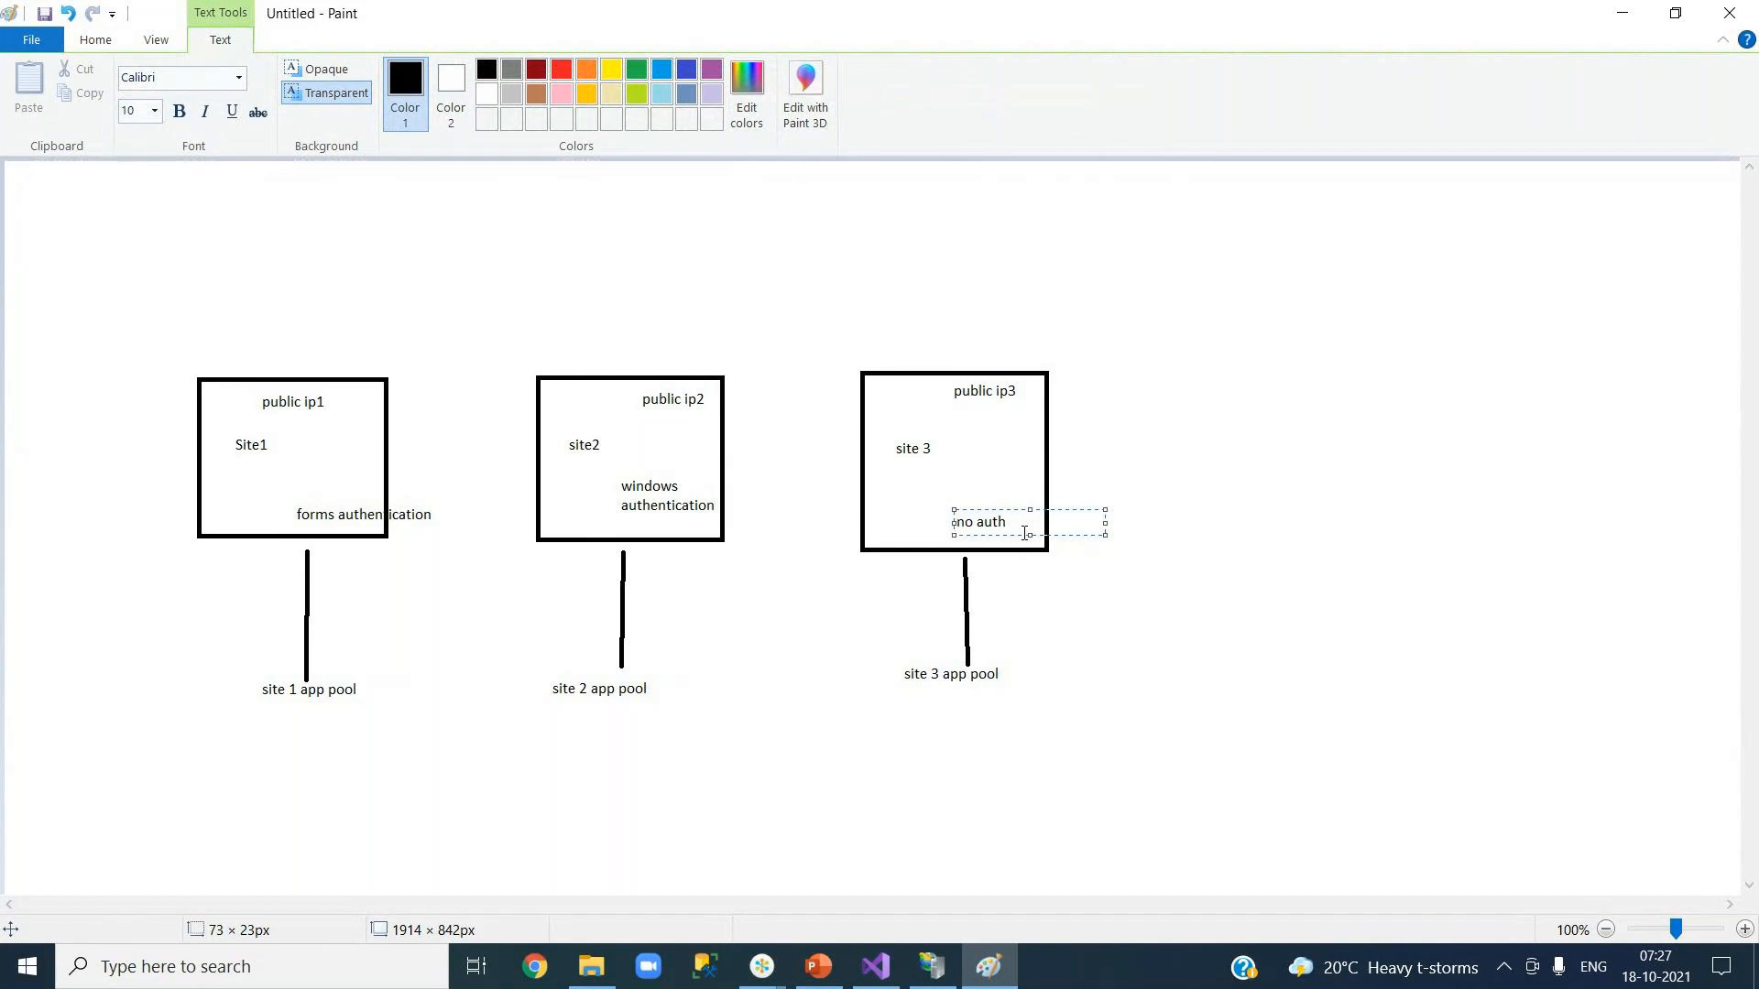
left_click(1123, 639)
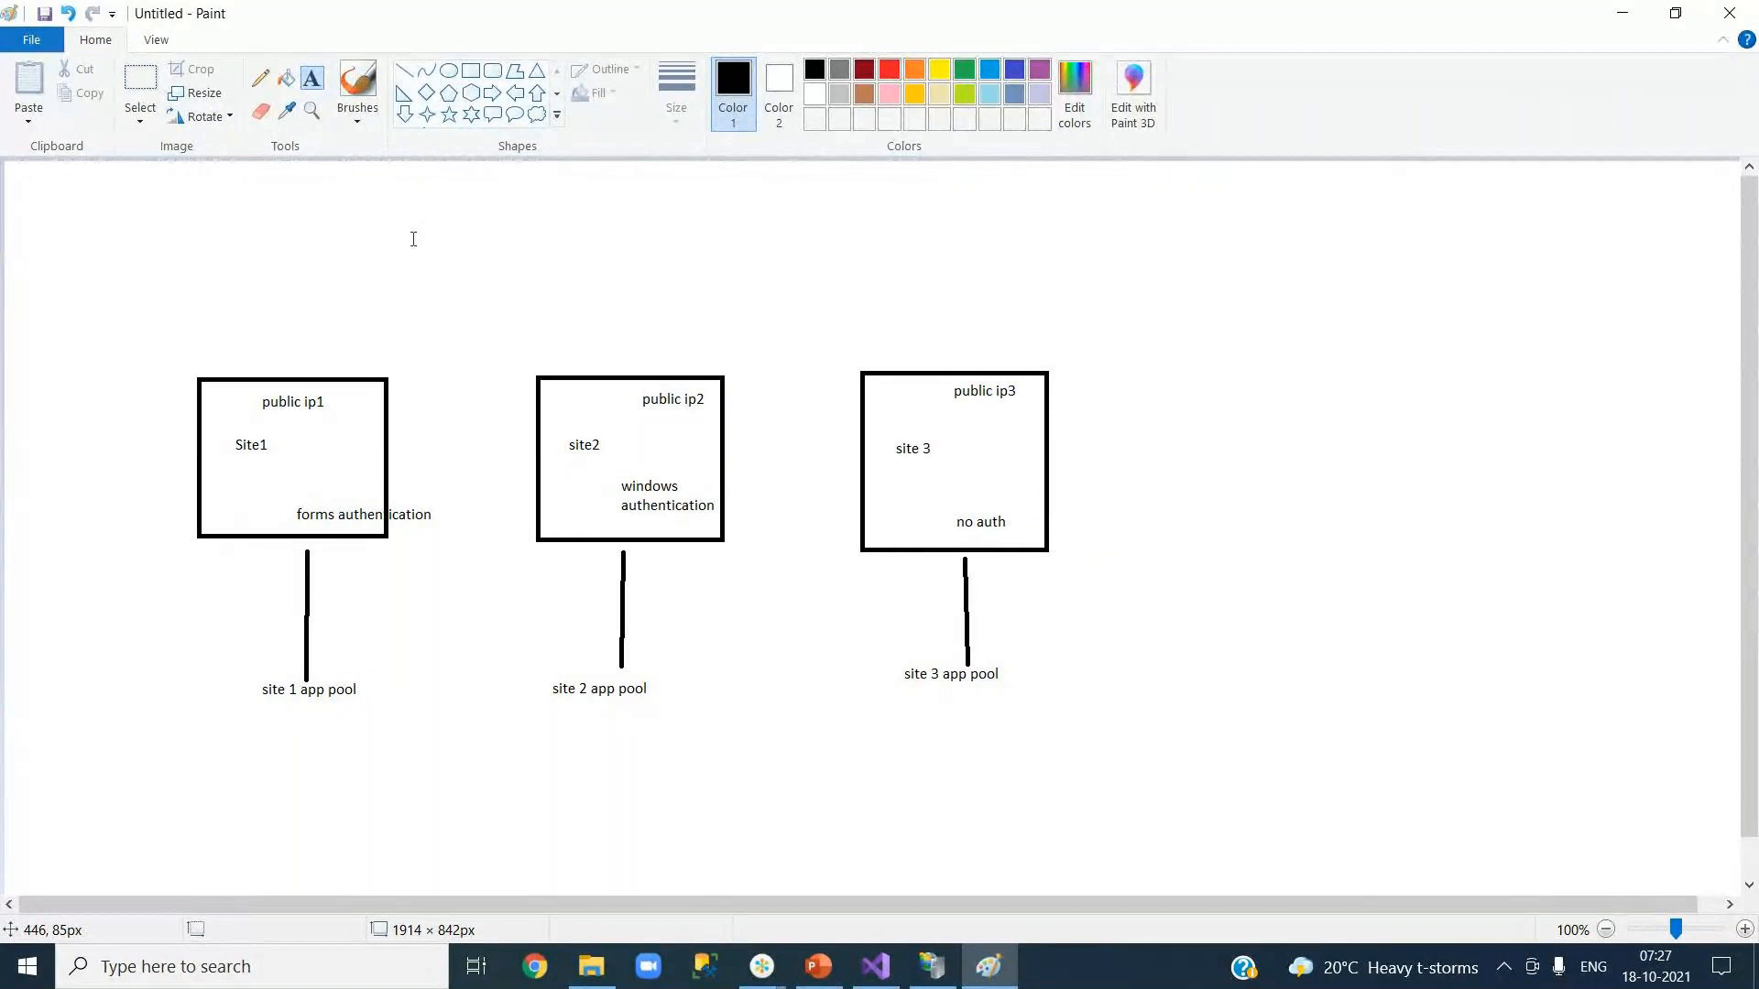
Add the text label ssl cert just outside each of the three site rectangles, near their lower corners.
left_click_drag(116, 507, 191, 533)
type("ssl cert")
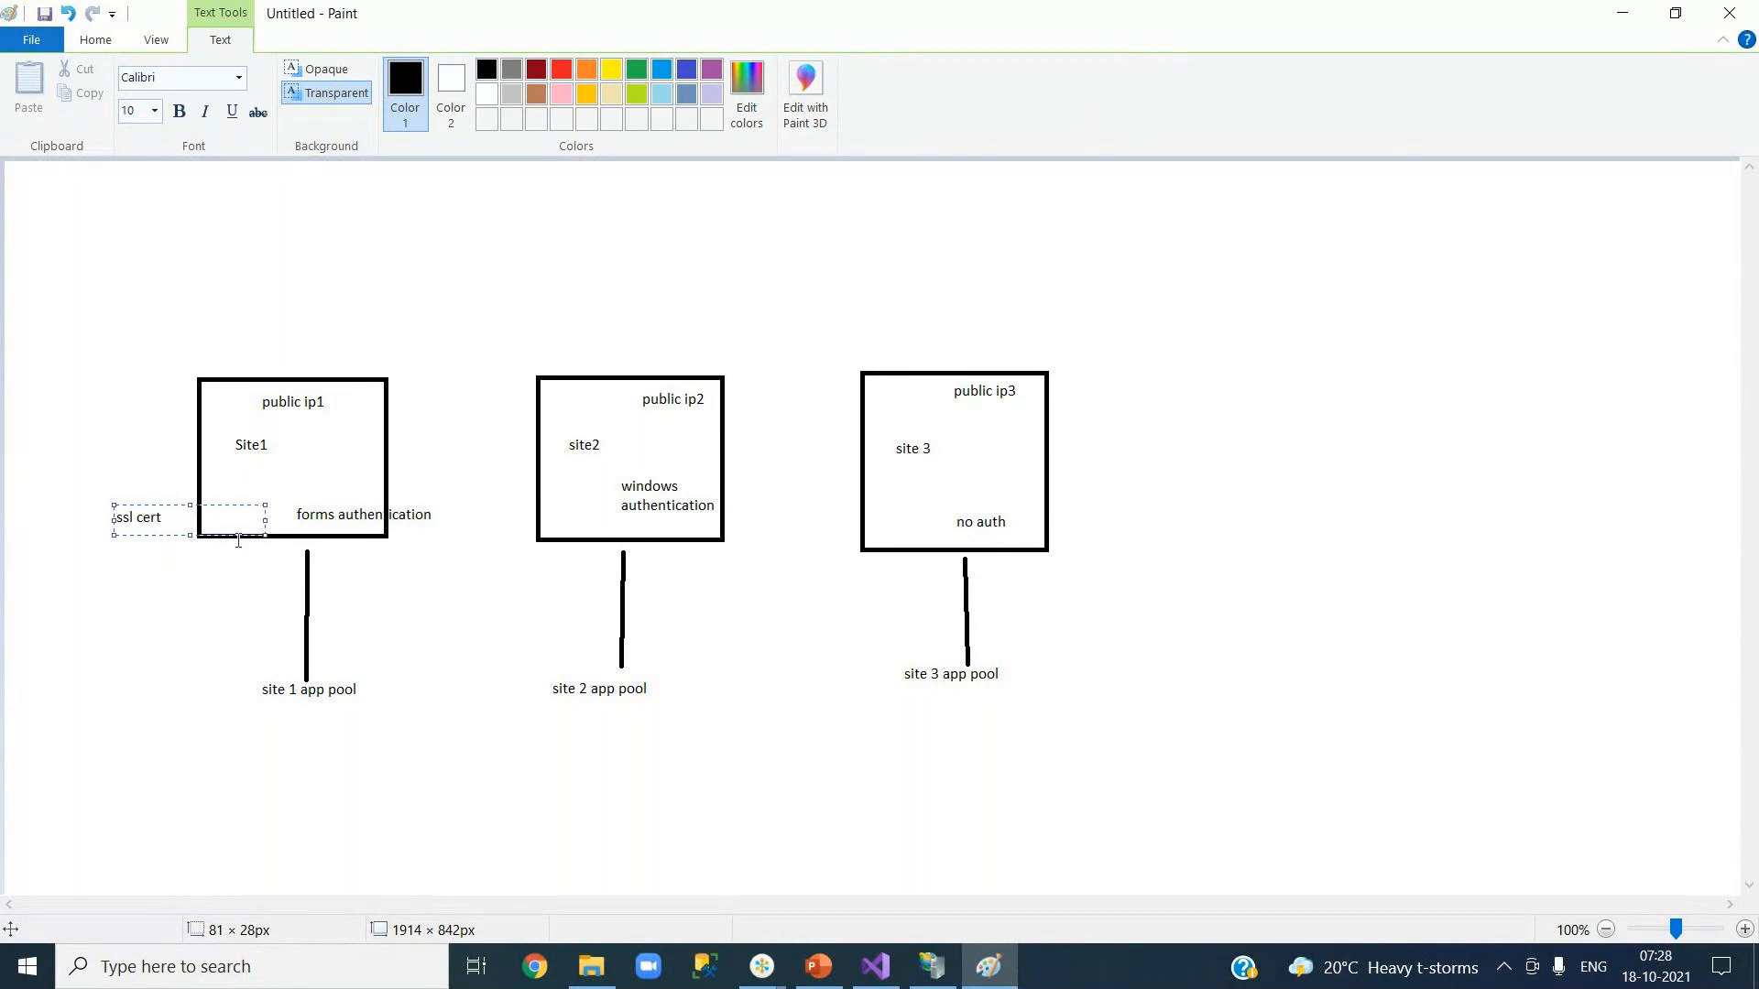
left_click(727, 505)
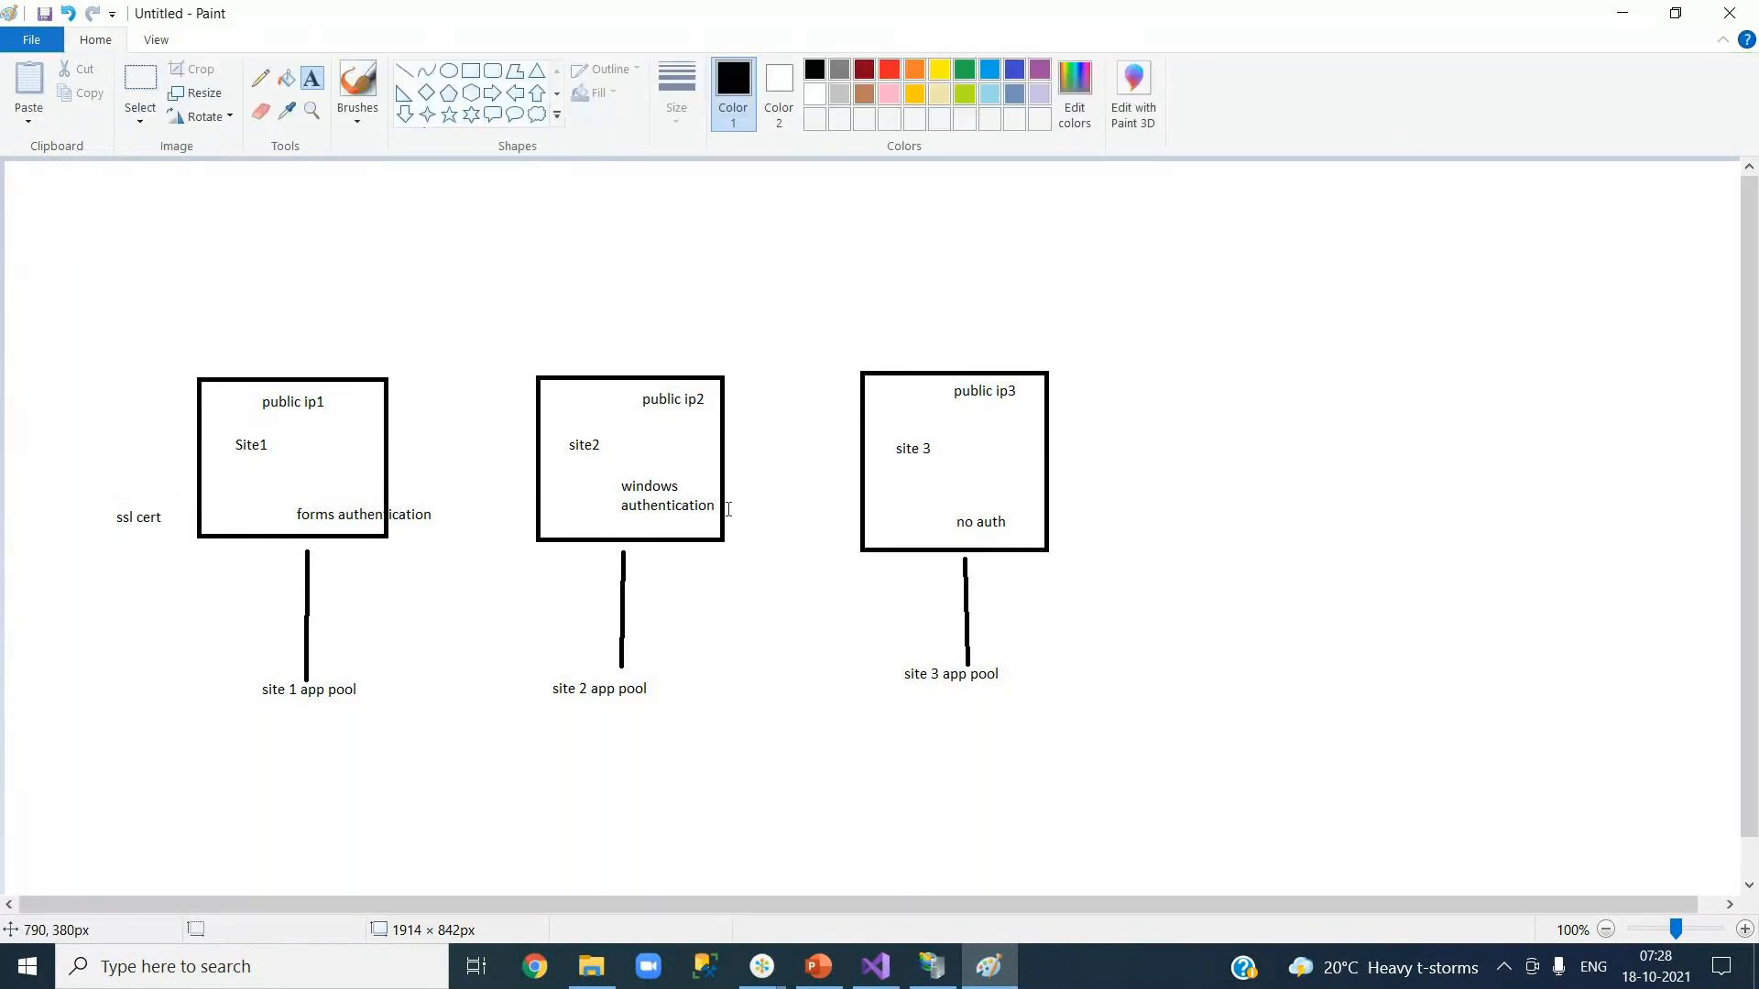
left_click_drag(725, 507, 790, 539)
type("ssl cert")
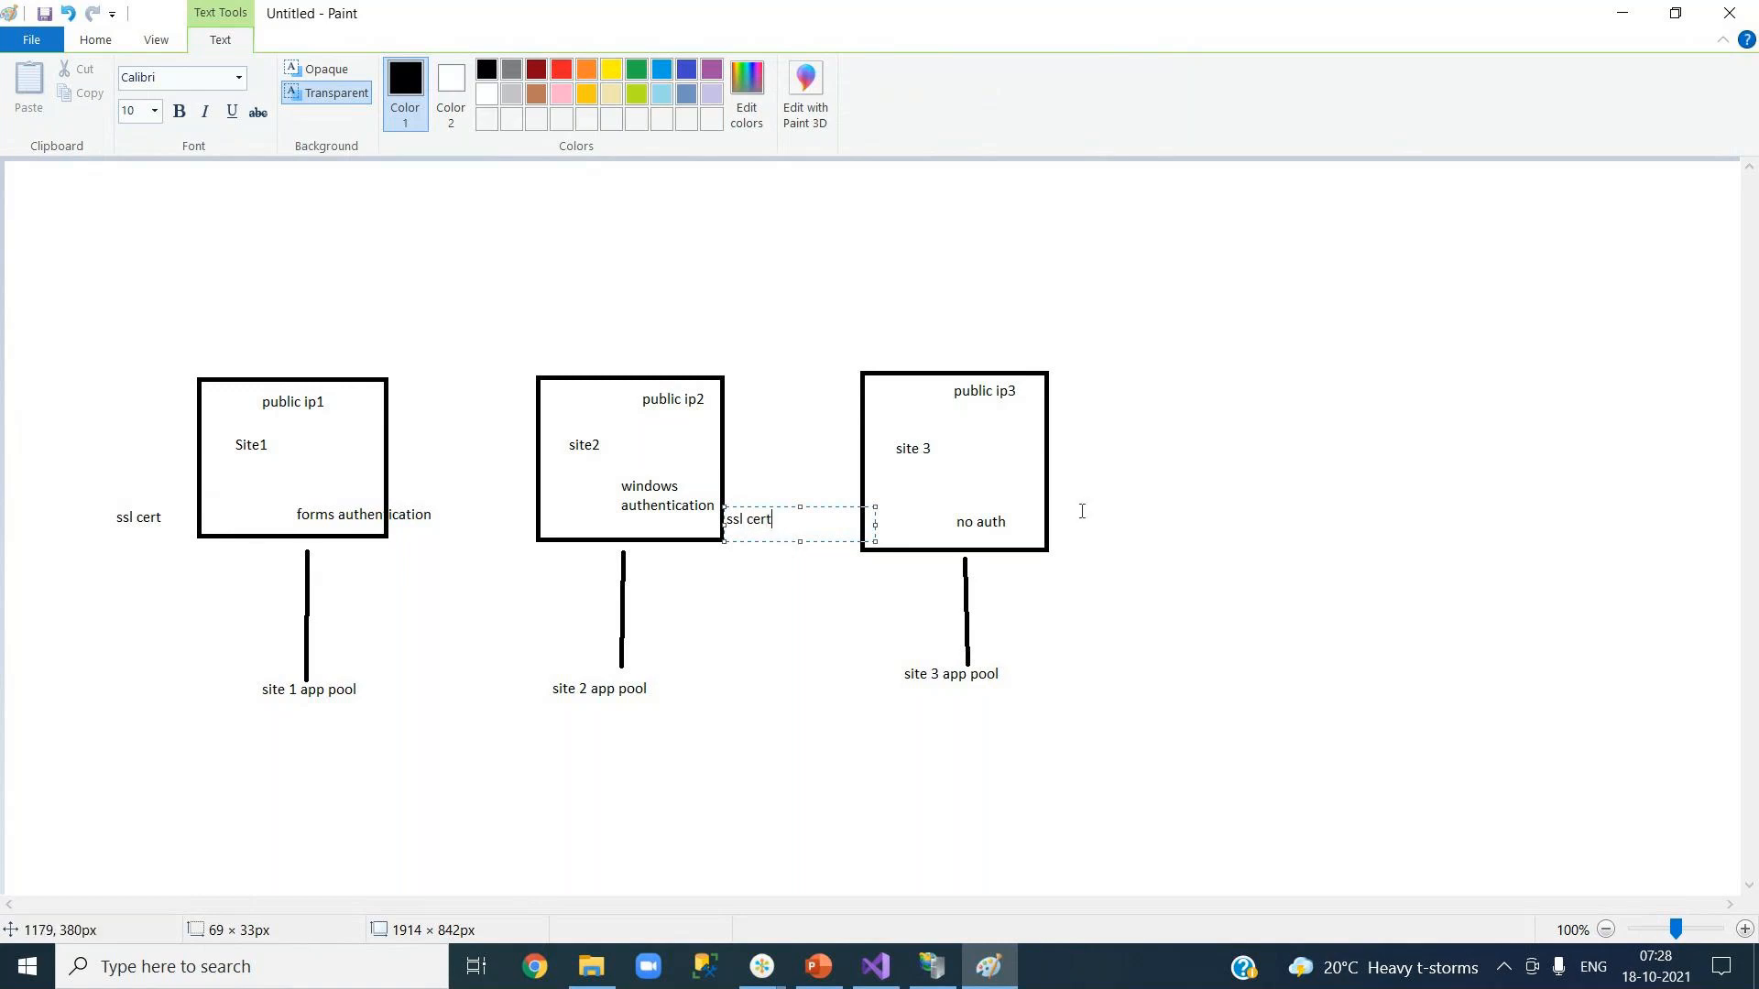
left_click(1074, 513)
left_click_drag(1055, 520, 1147, 547)
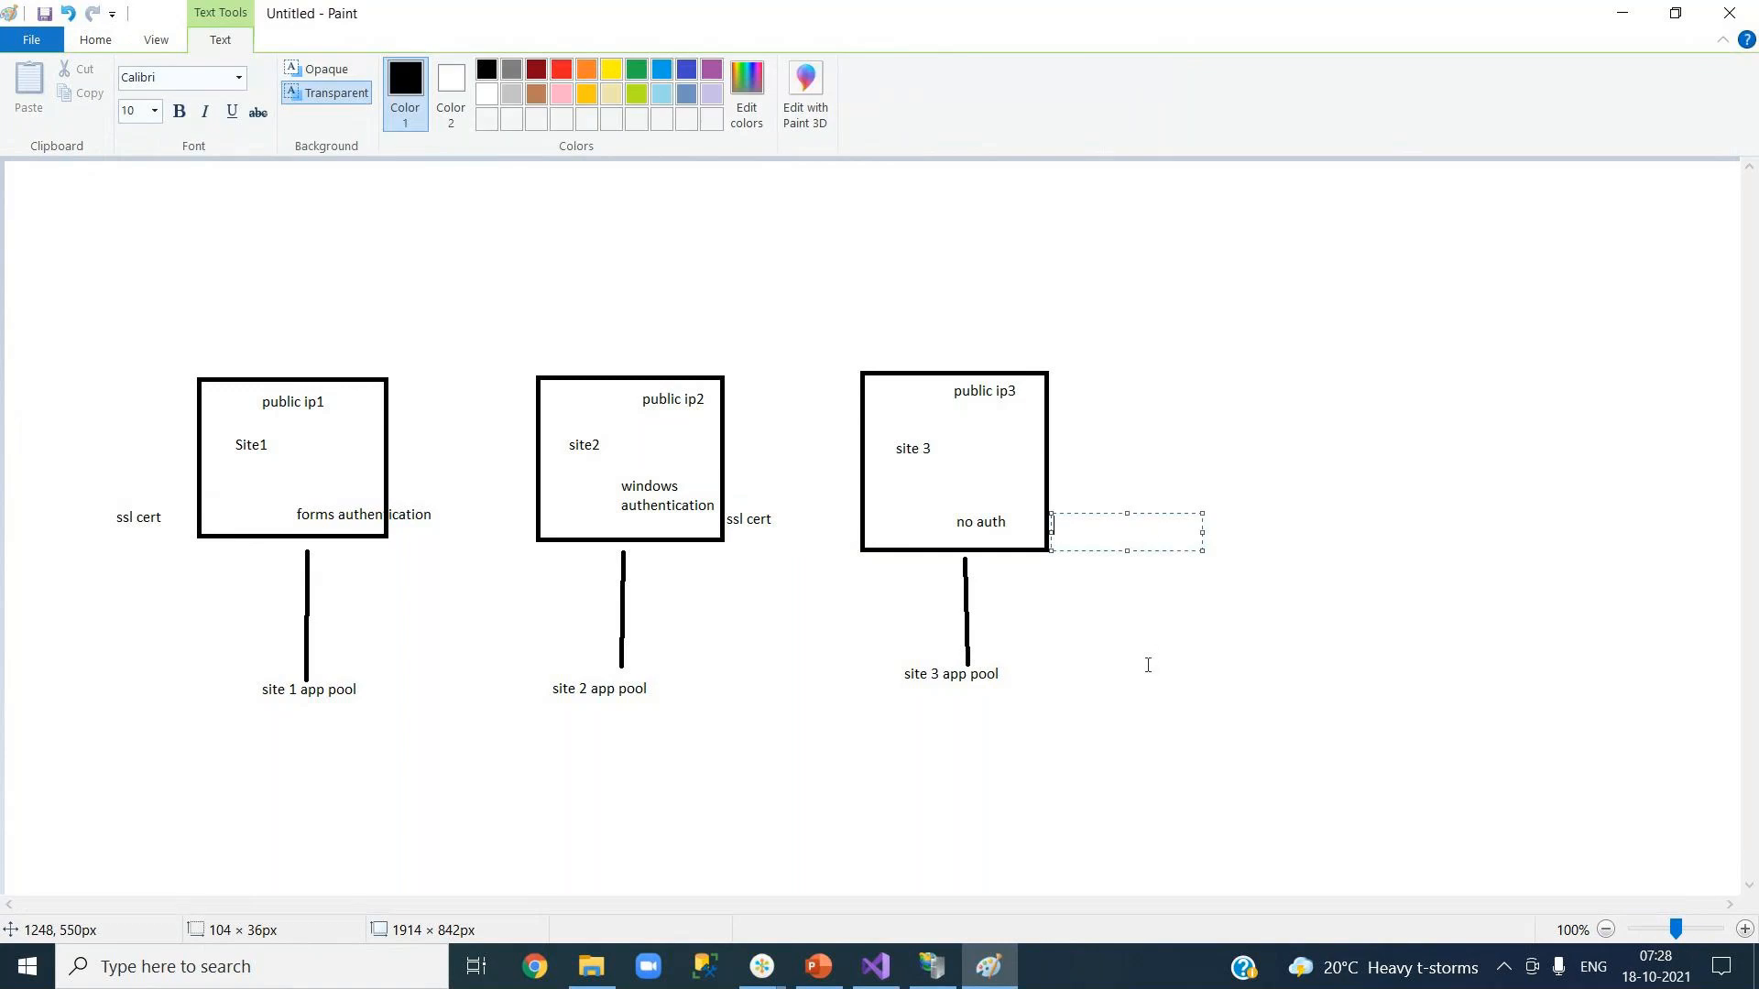
type("ssl cert")
left_click(1148, 665)
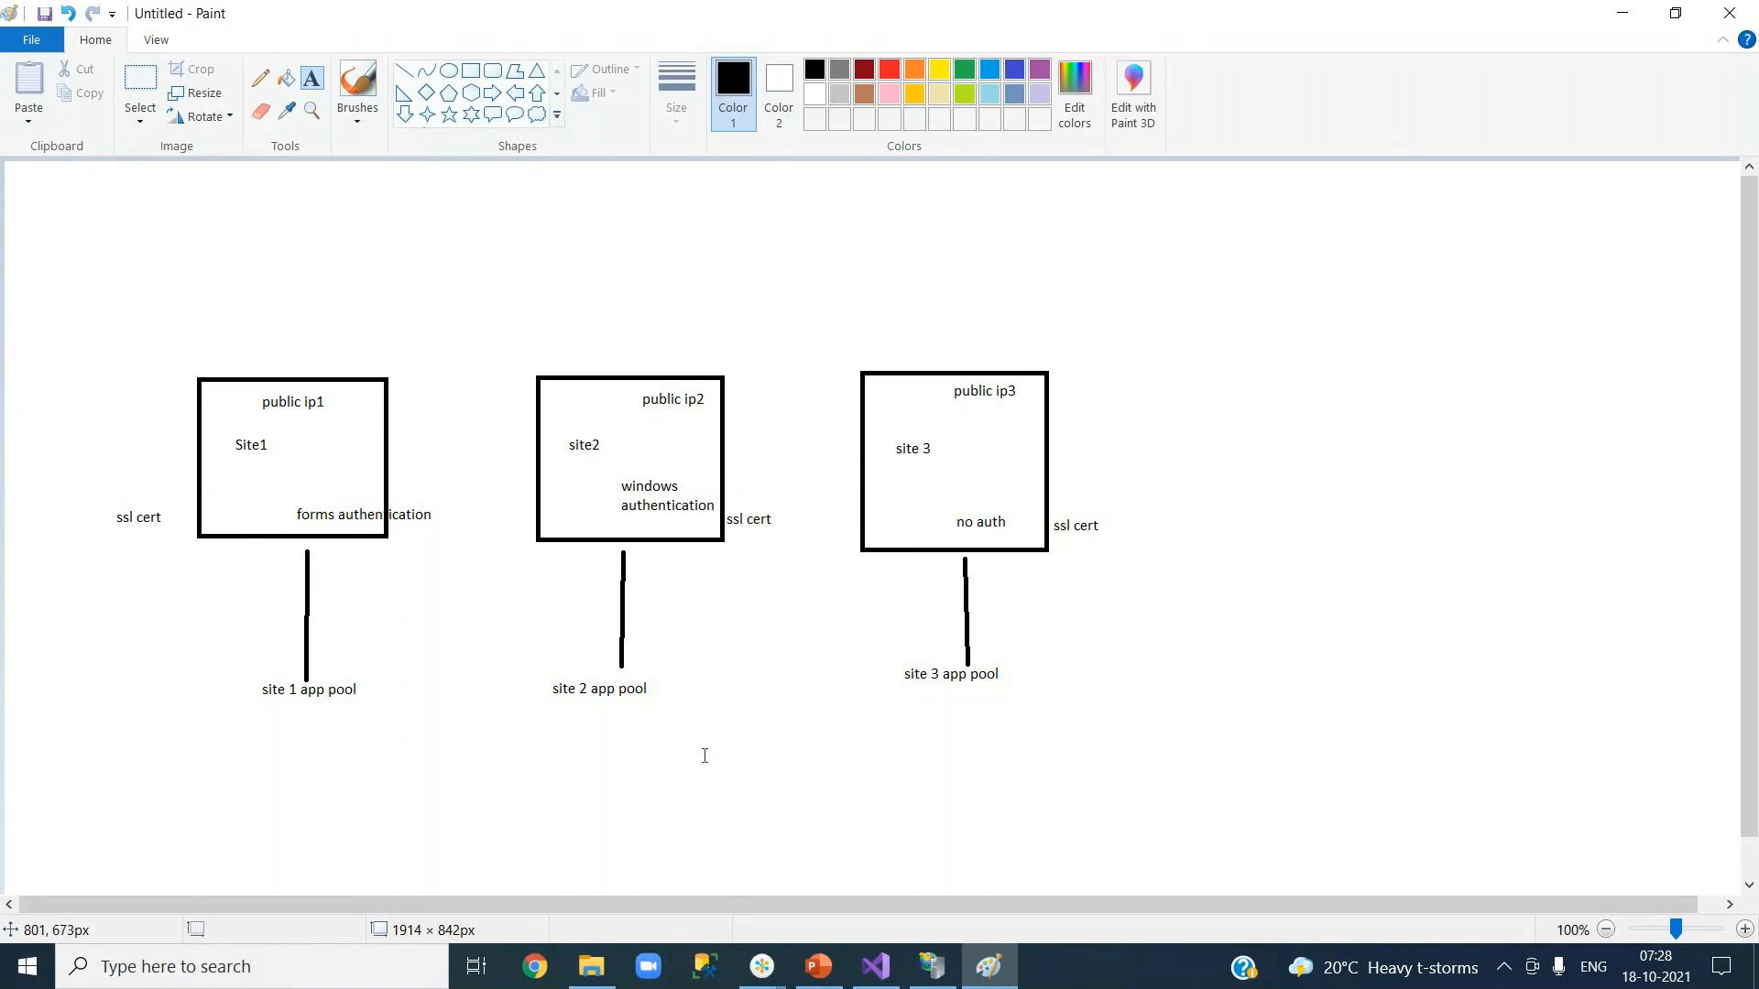
left_click(308, 502)
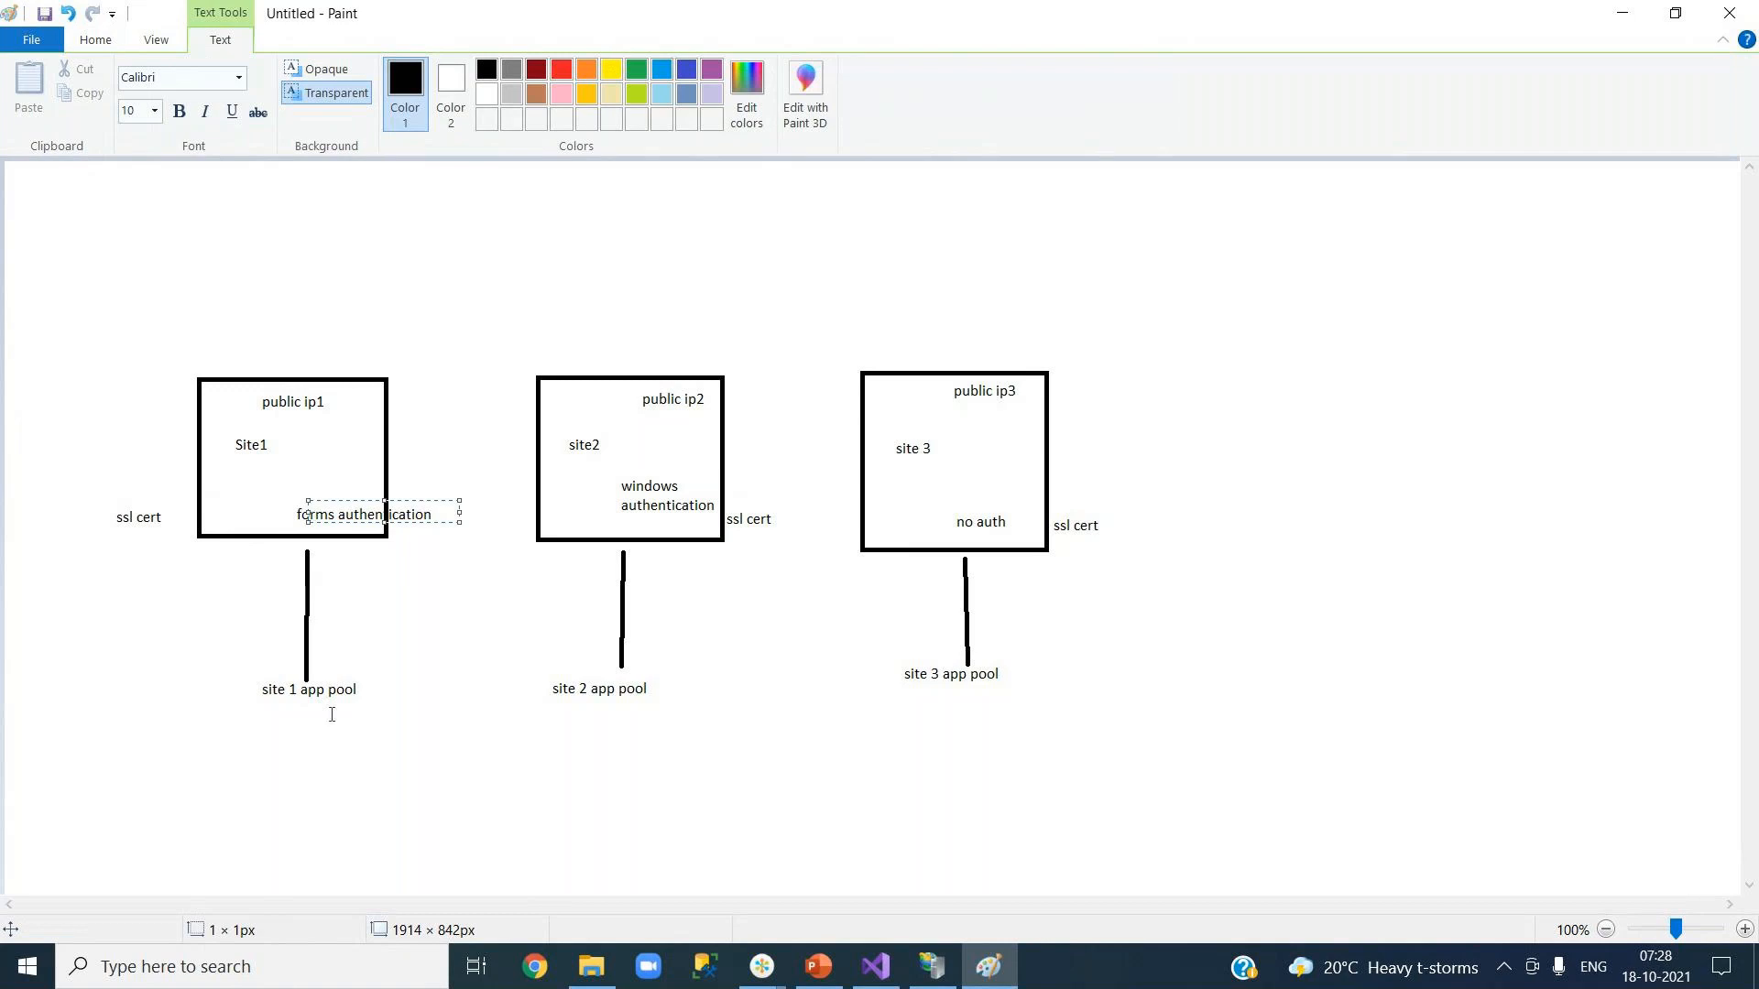
left_click(413, 702)
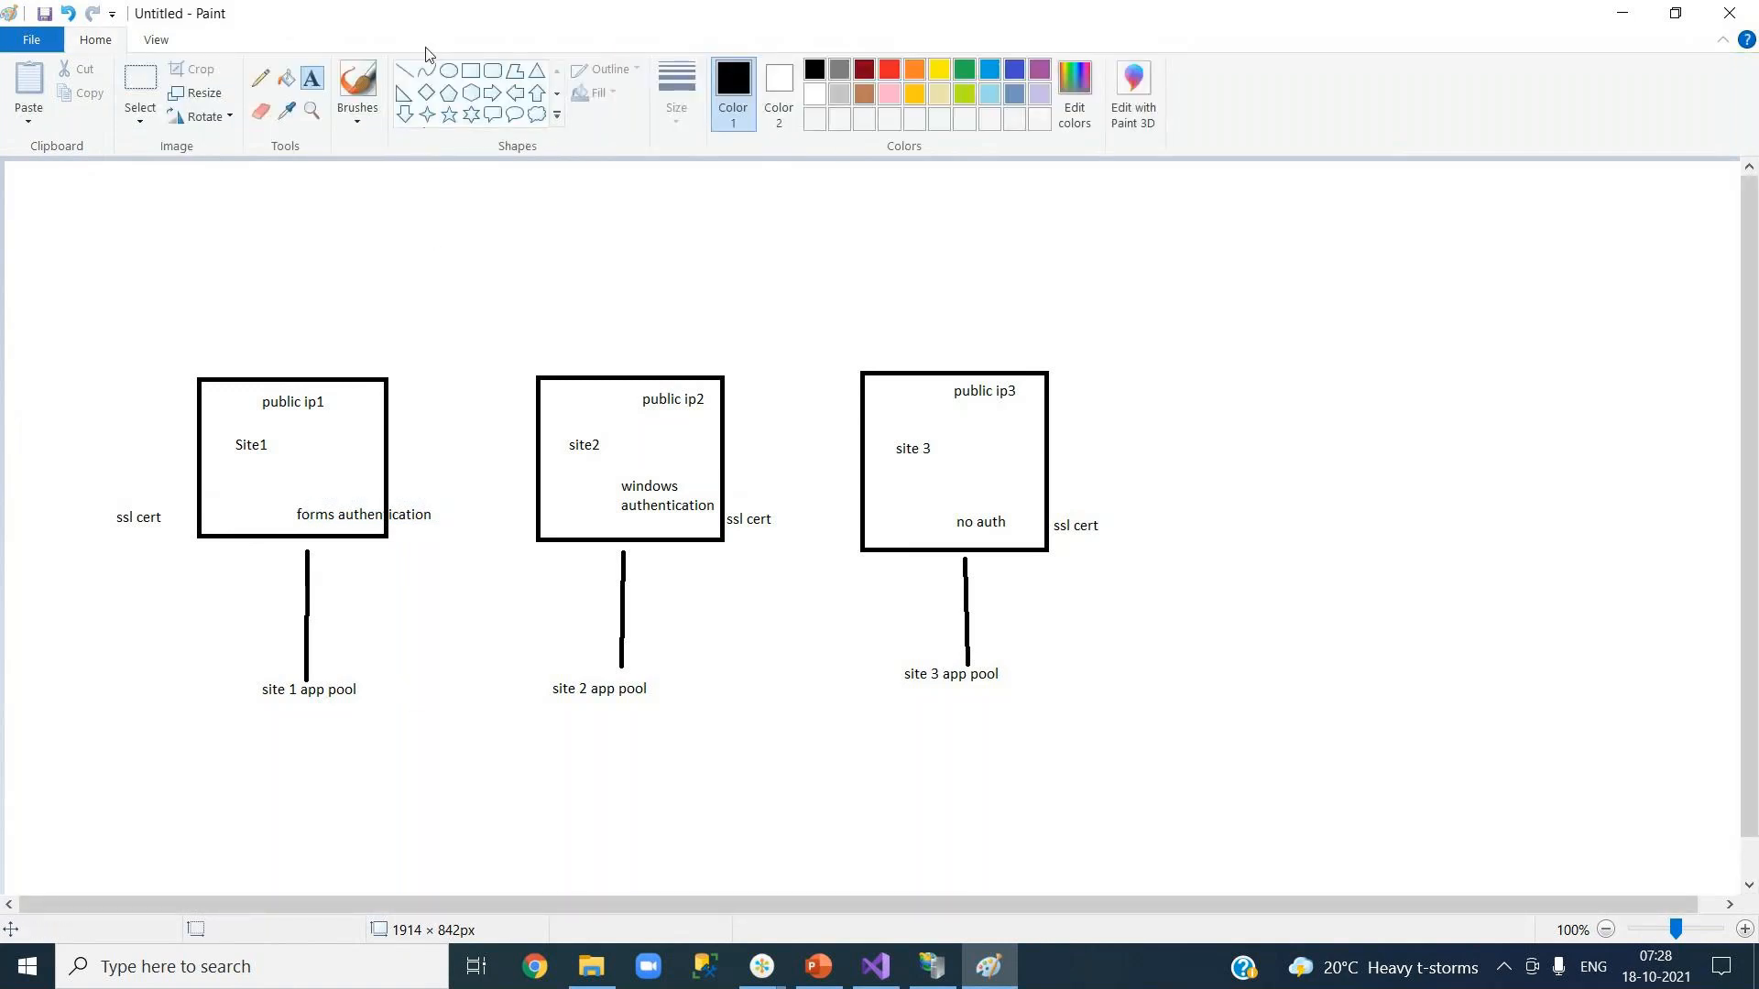
Draw a red cross over the upper-left corner of the Site1 rectangle from two lines, about 92 × 115 and 109 × 94 px.
left_click(413, 77)
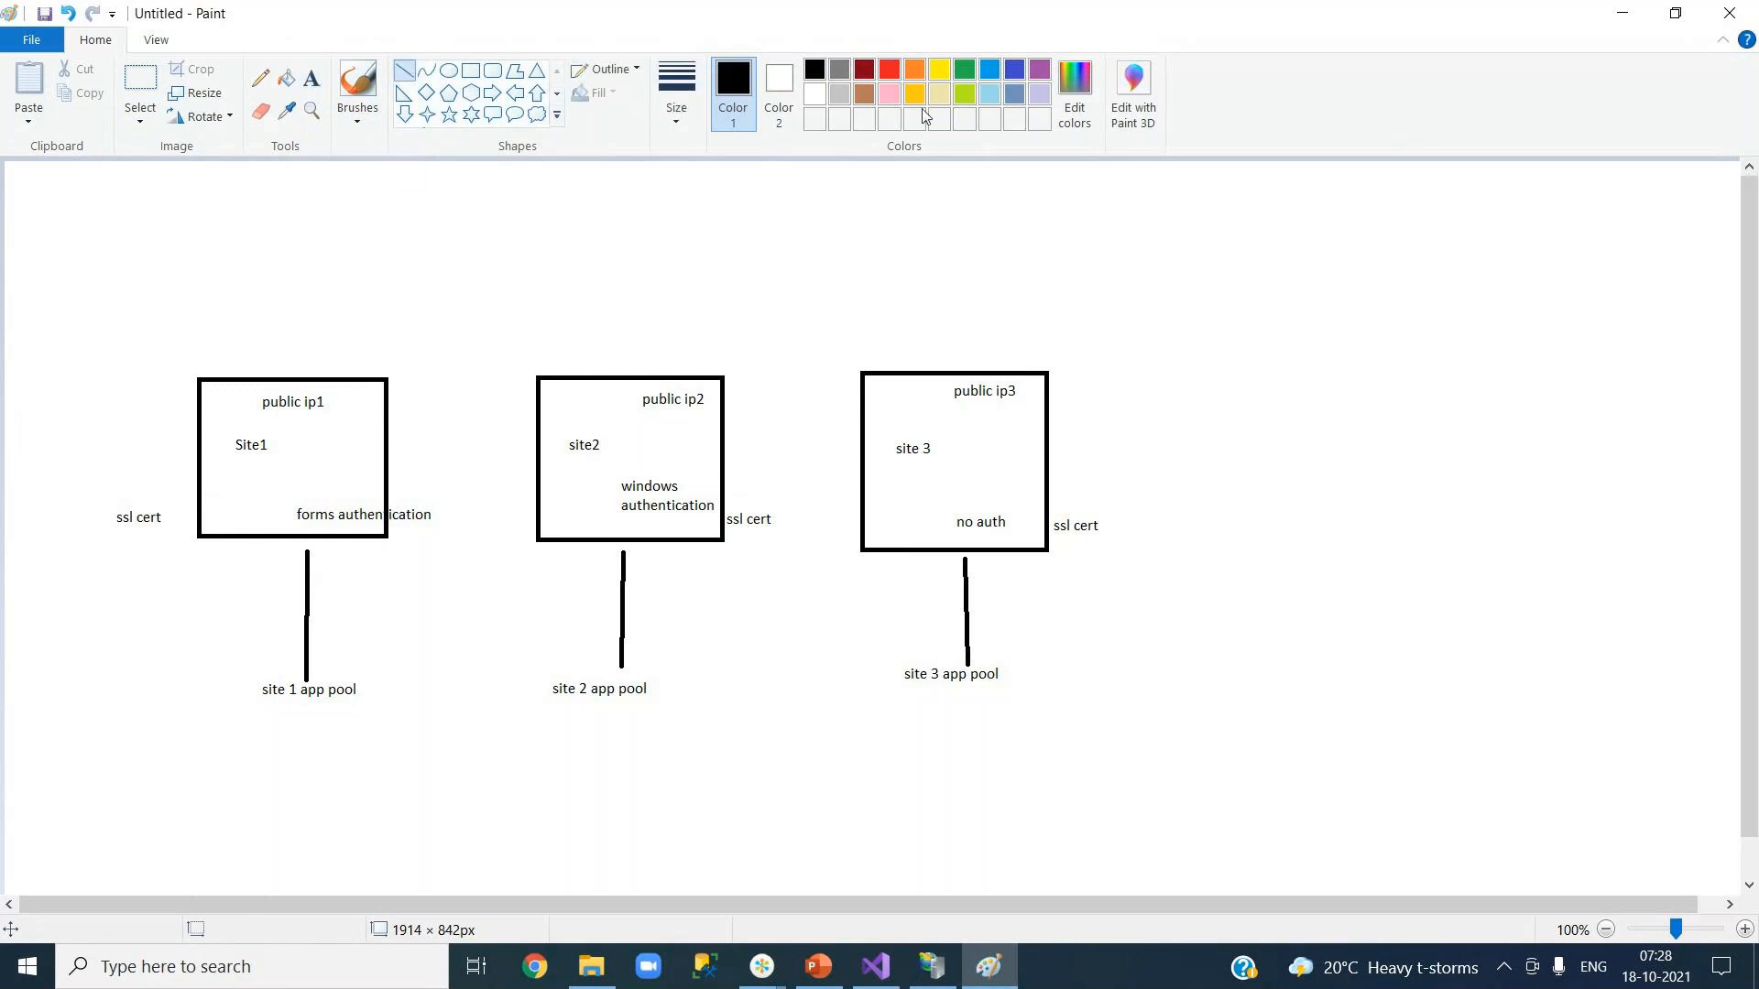
left_click(889, 74)
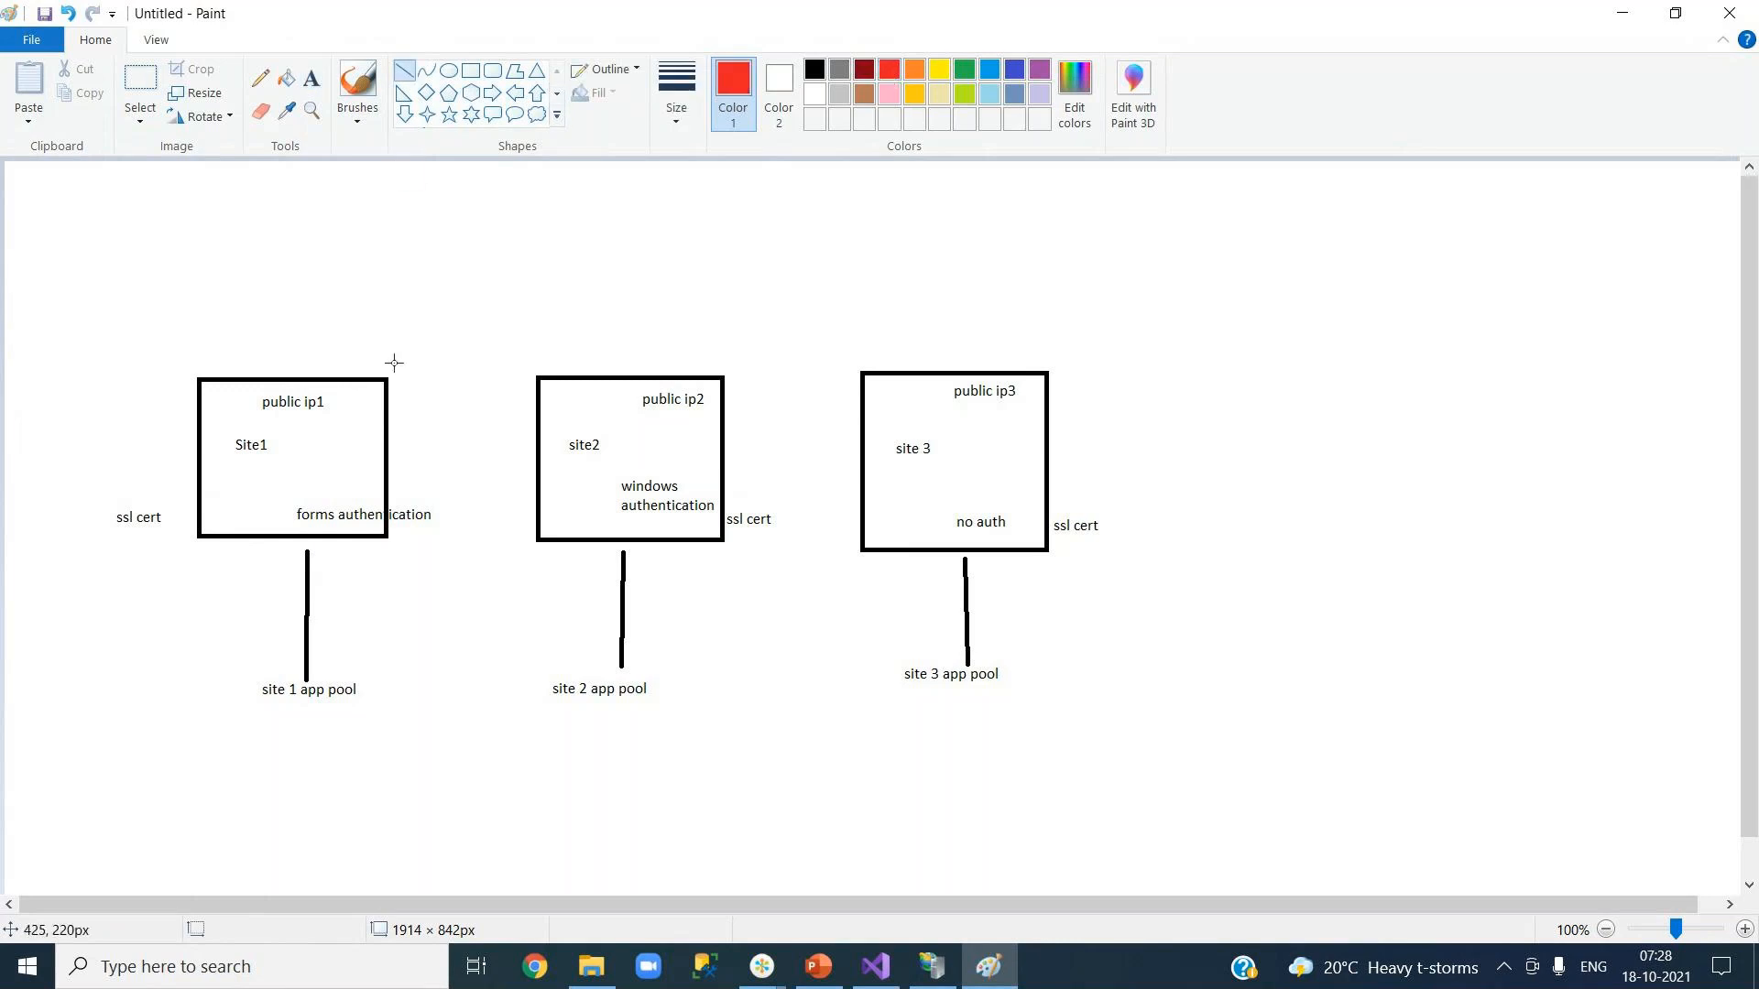
left_click_drag(265, 333, 179, 439)
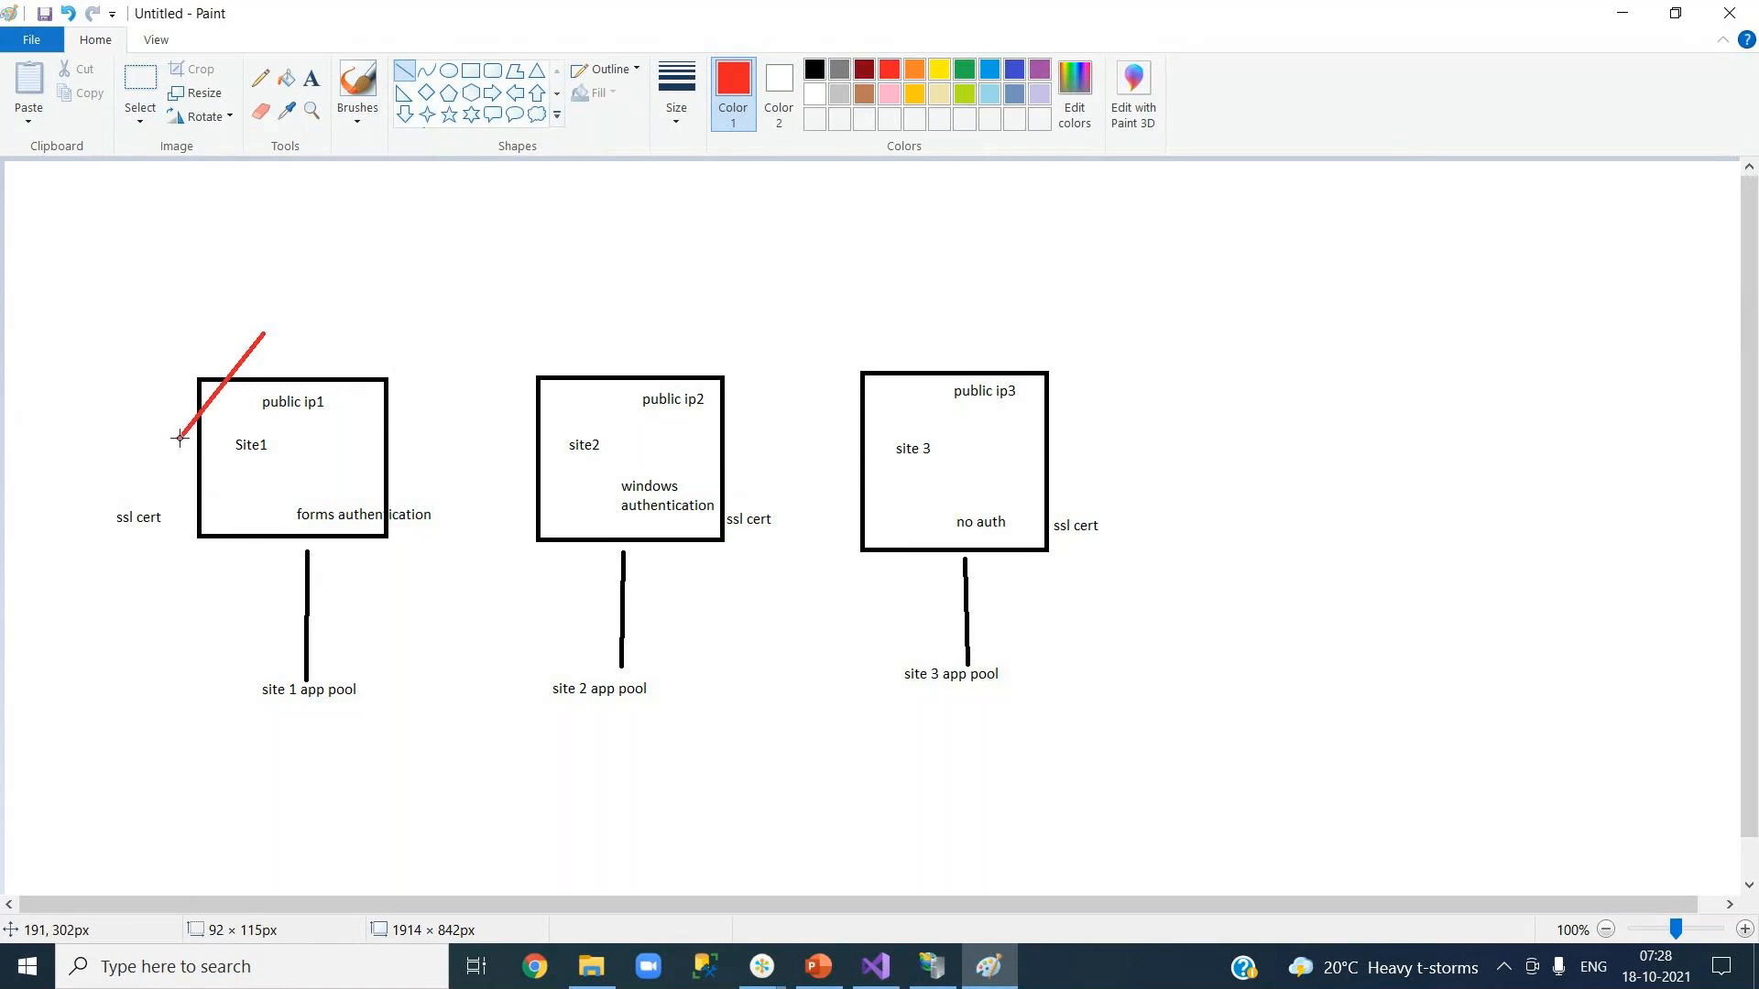
left_click_drag(170, 357, 271, 444)
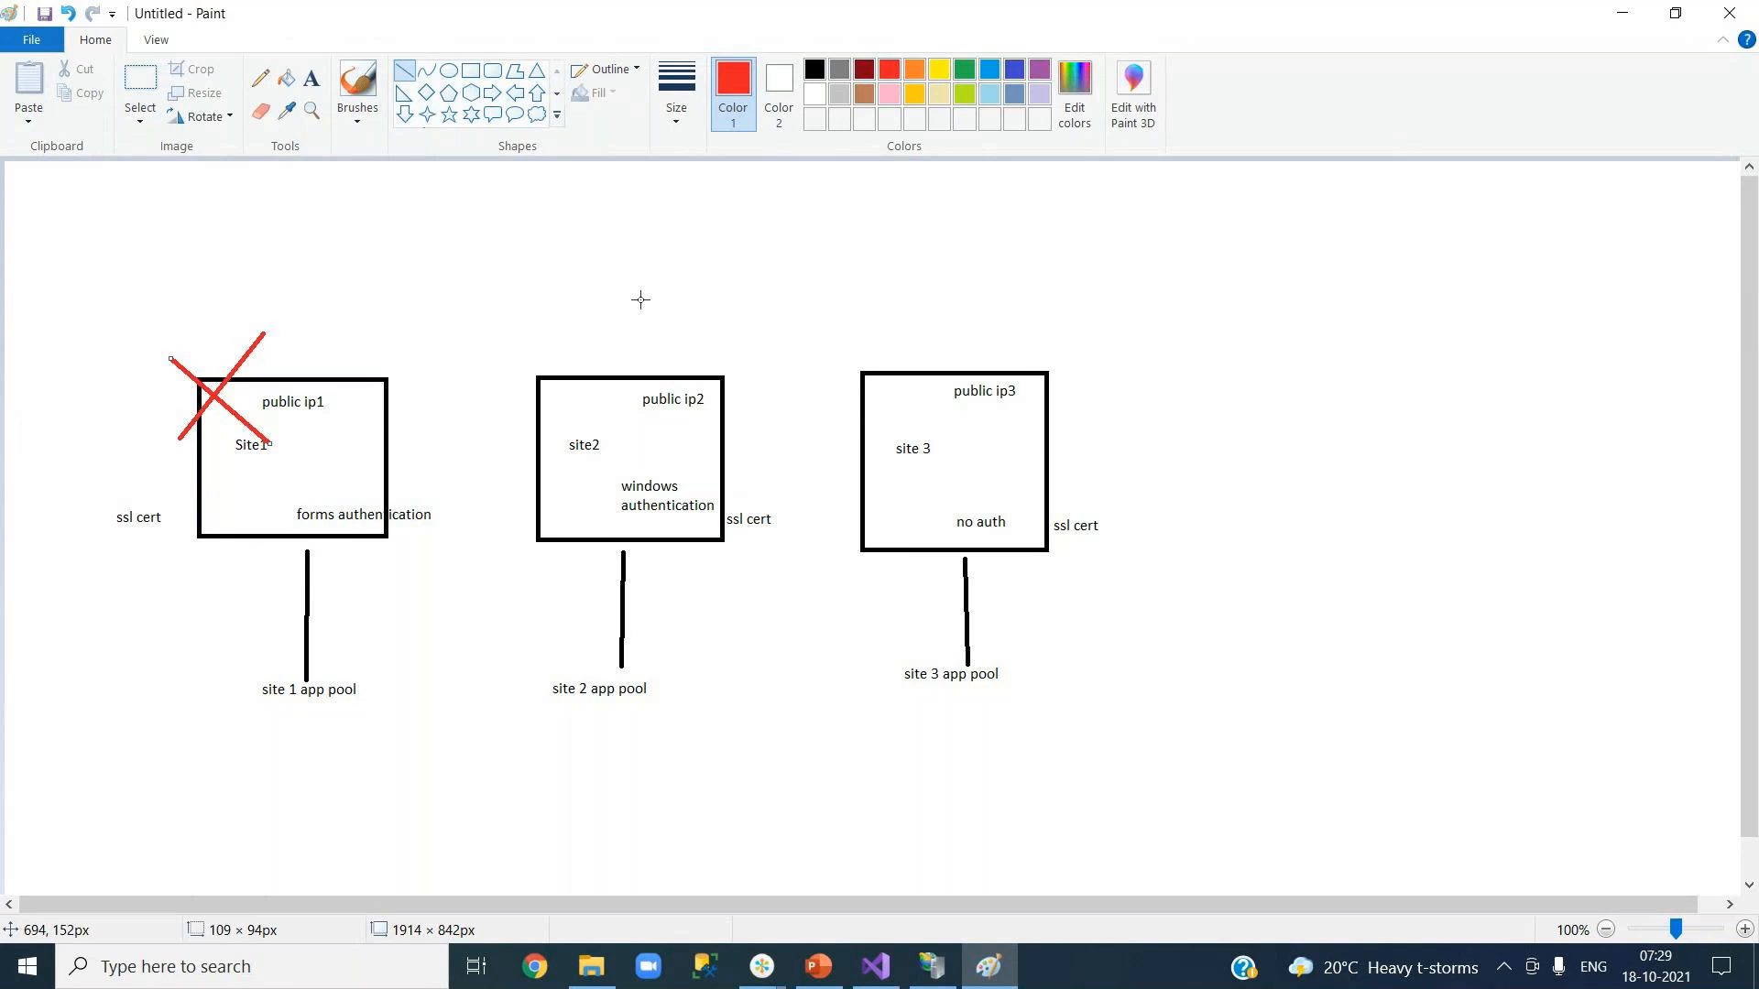
Draw a red check mark above both the site2 and the site 3 rectangles.
left_click_drag(618, 333, 653, 356)
left_click(406, 72)
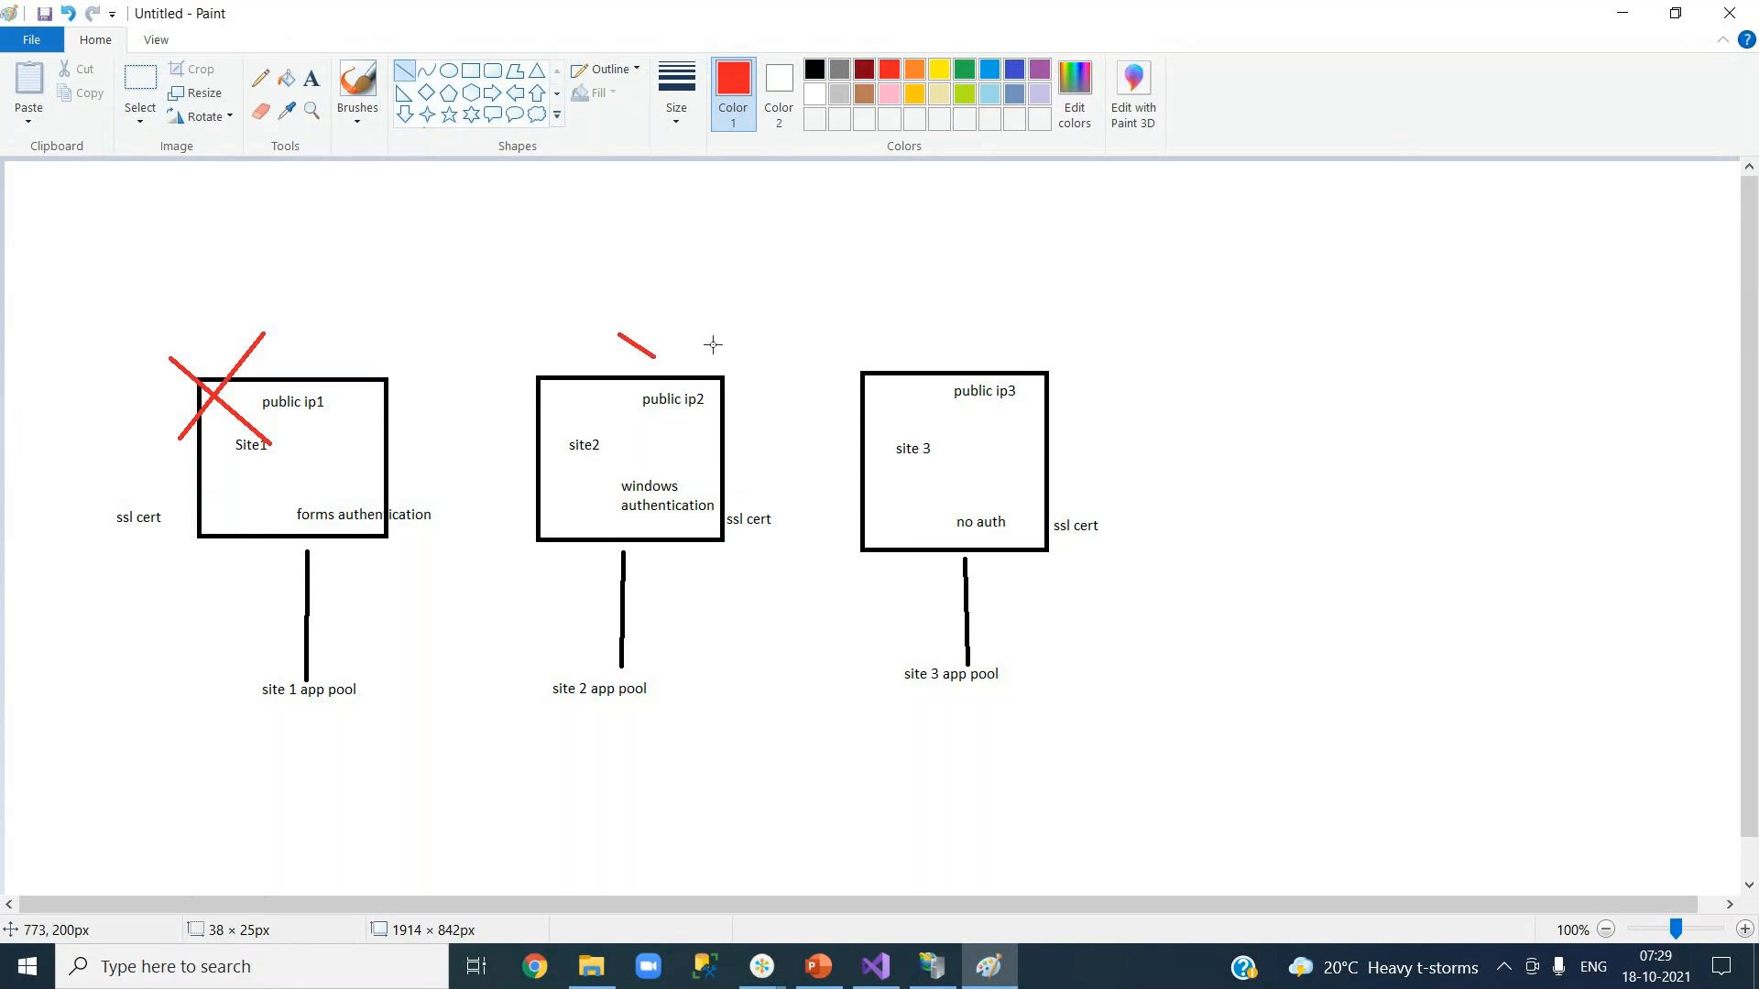
left_click_drag(656, 357, 722, 285)
left_click_drag(903, 316, 941, 347)
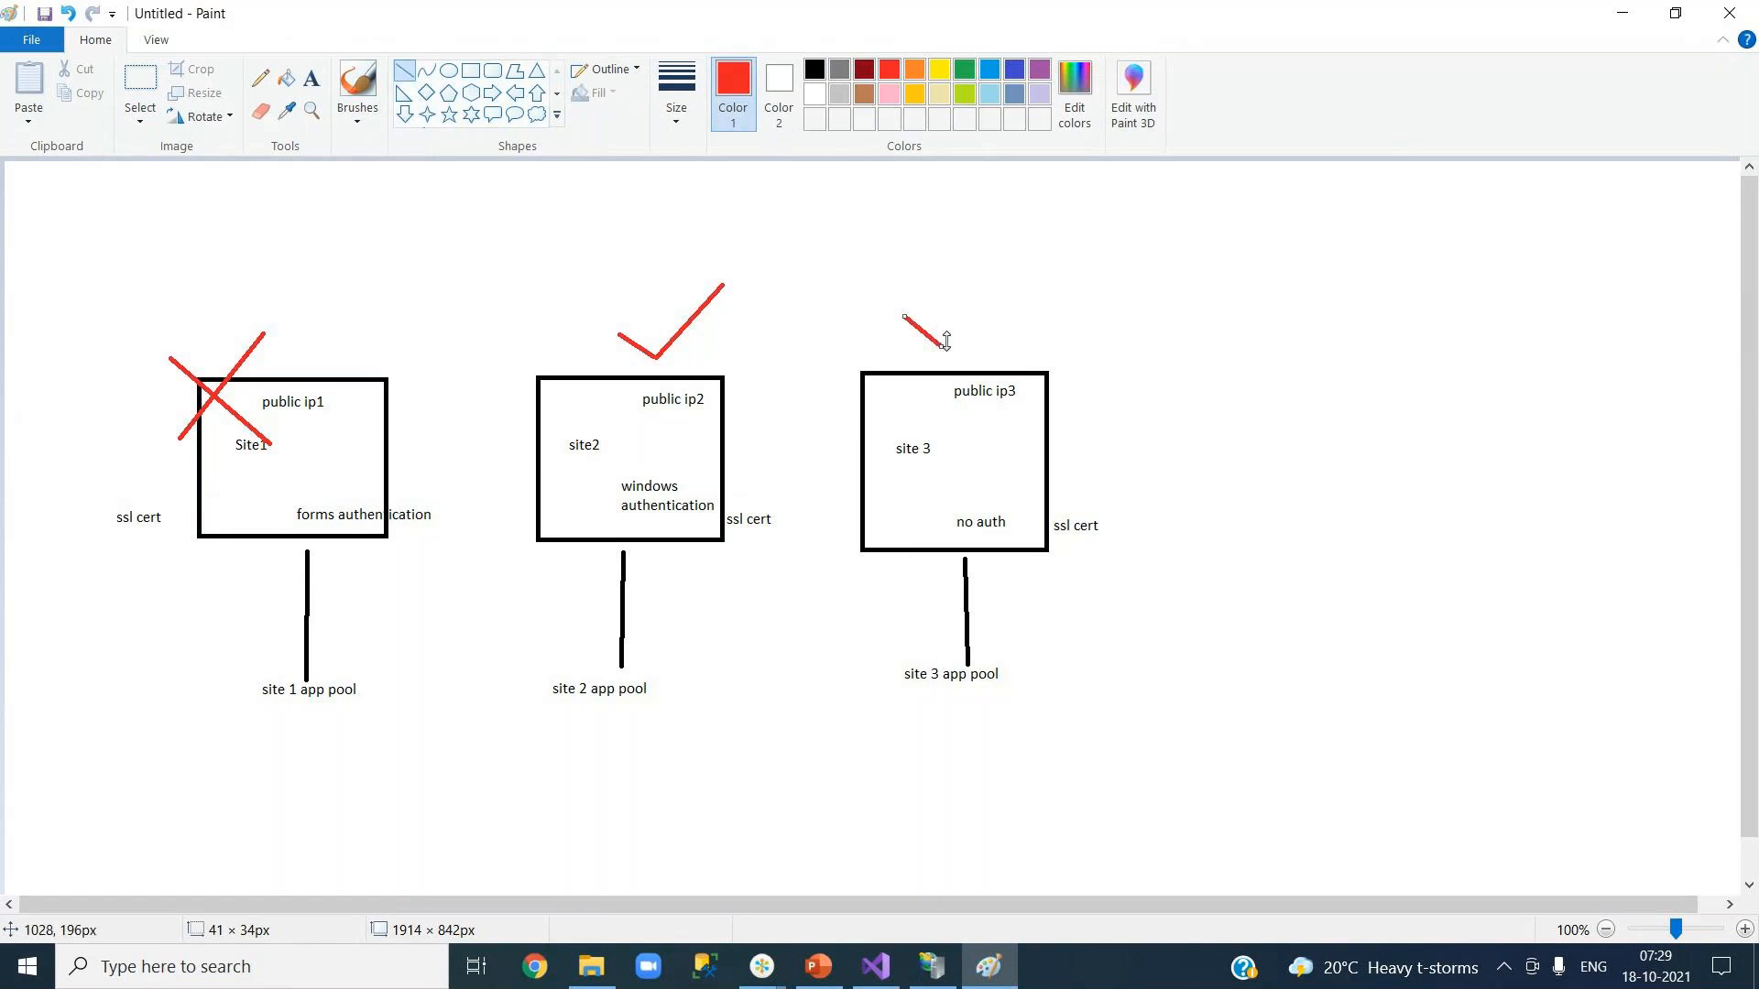
mouse_move(946, 341)
left_mouse_down()
mouse_move(1002, 299)
mouse_move(928, 366)
left_mouse_up()
left_click(358, 87)
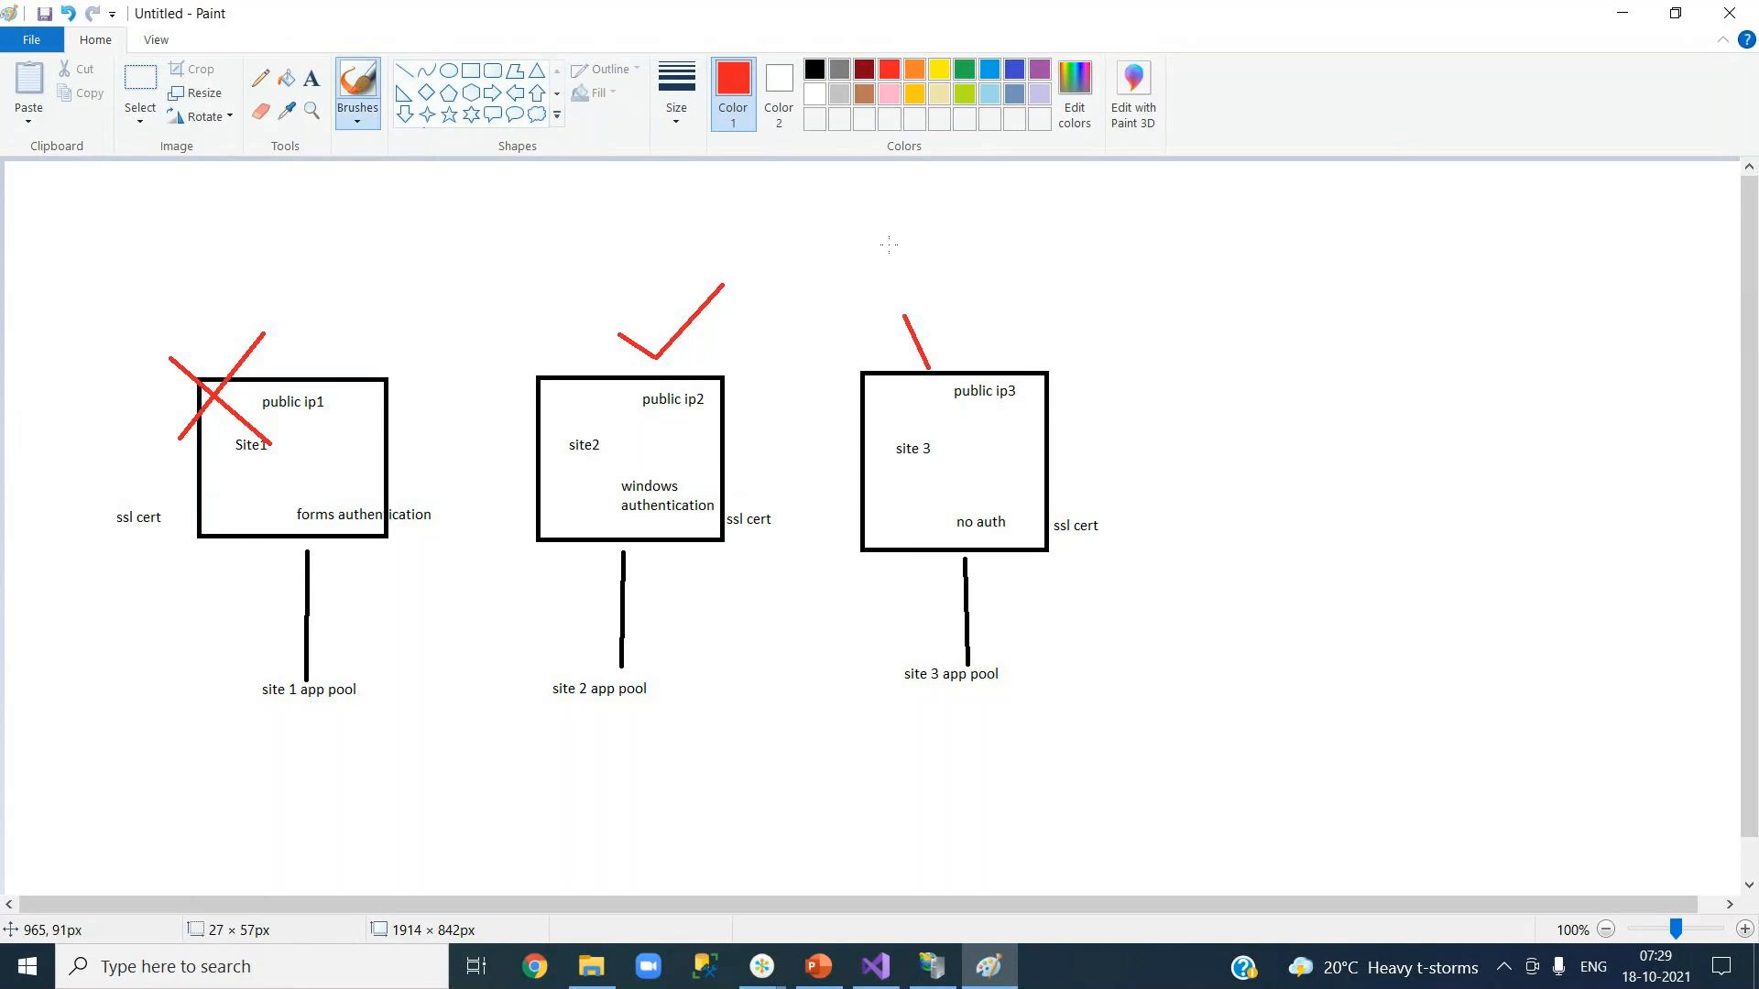
left_click_drag(932, 368, 981, 286)
Switch to IIS Manager and display the server's list of application pools.
left_click(930, 971)
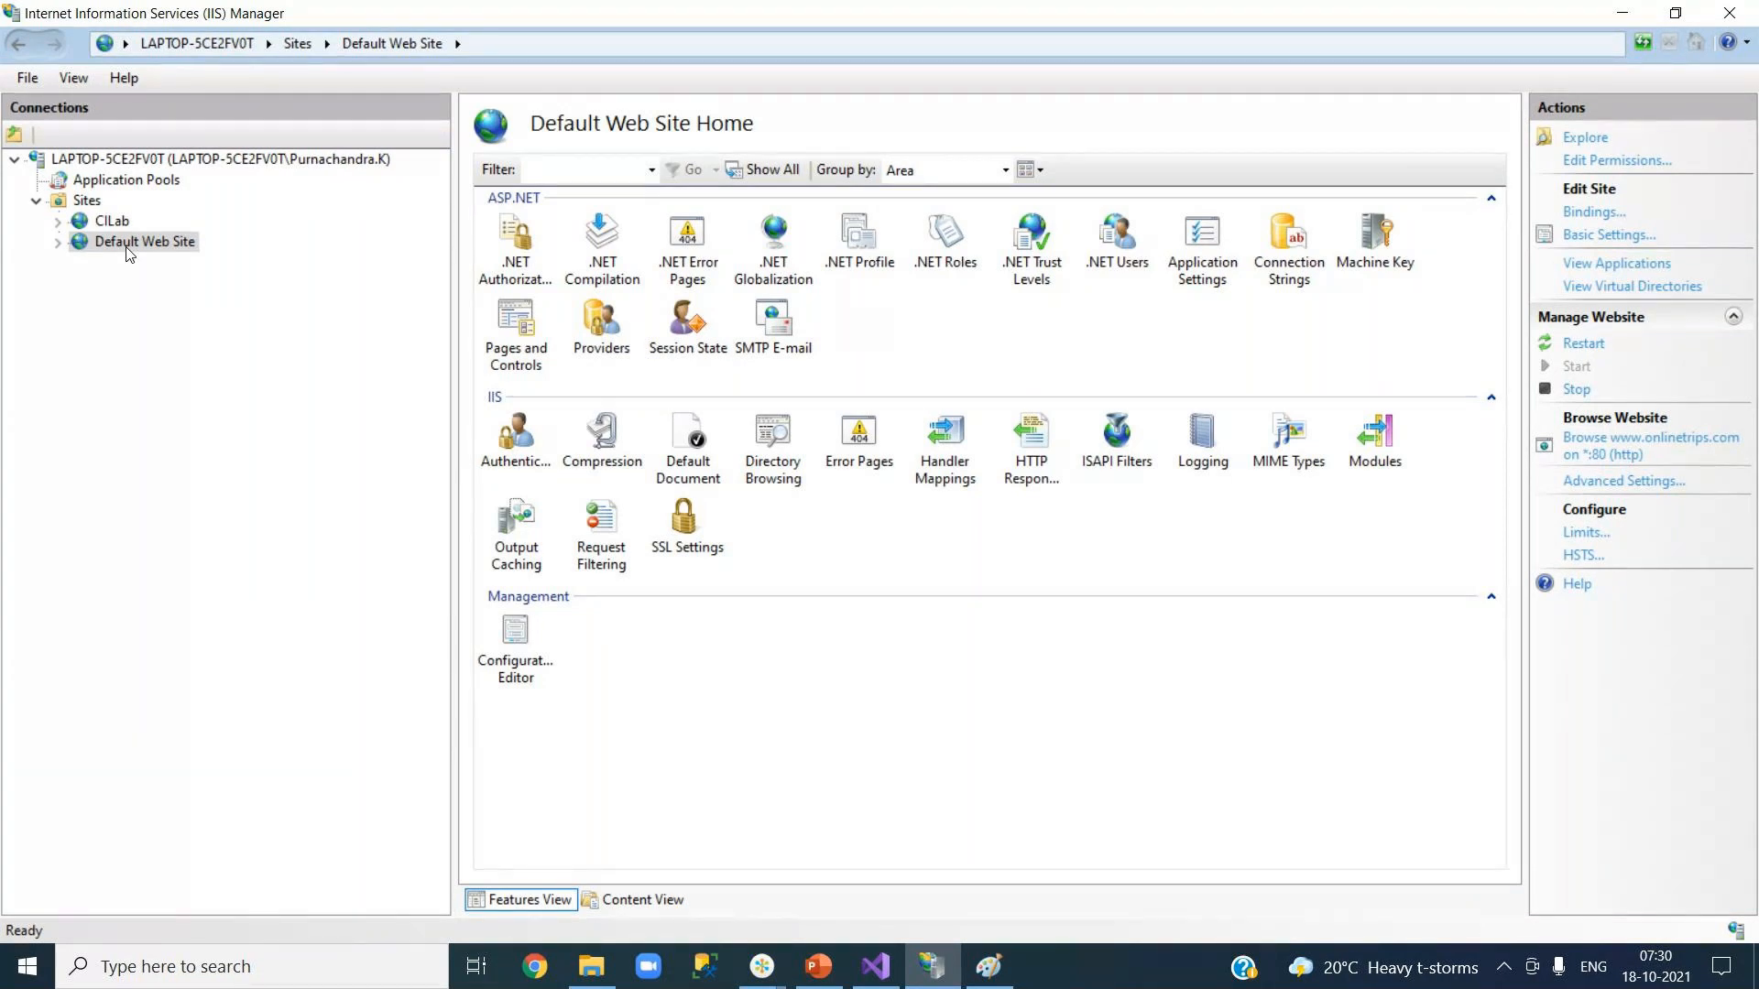
left_click(133, 182)
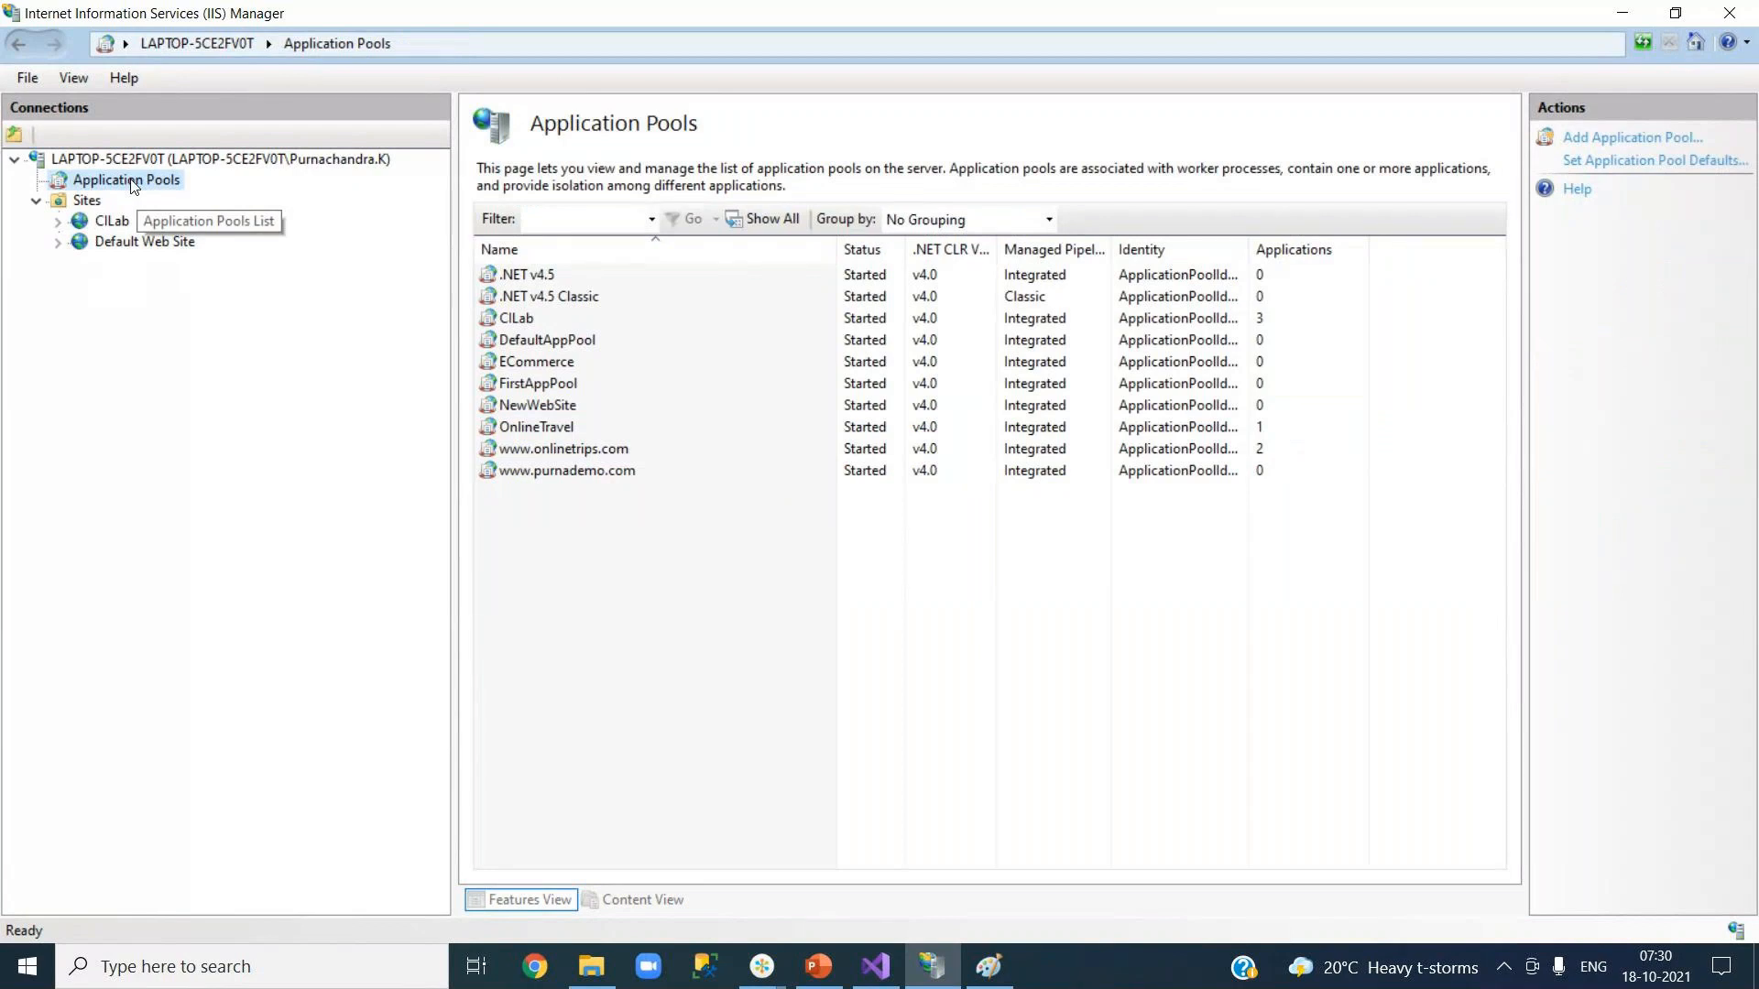
Add an application pool named YourJourneys with .NET CLR Version v4.0.30319 and the Integrated pipeline mode, starting immediately.
right_click(133, 186)
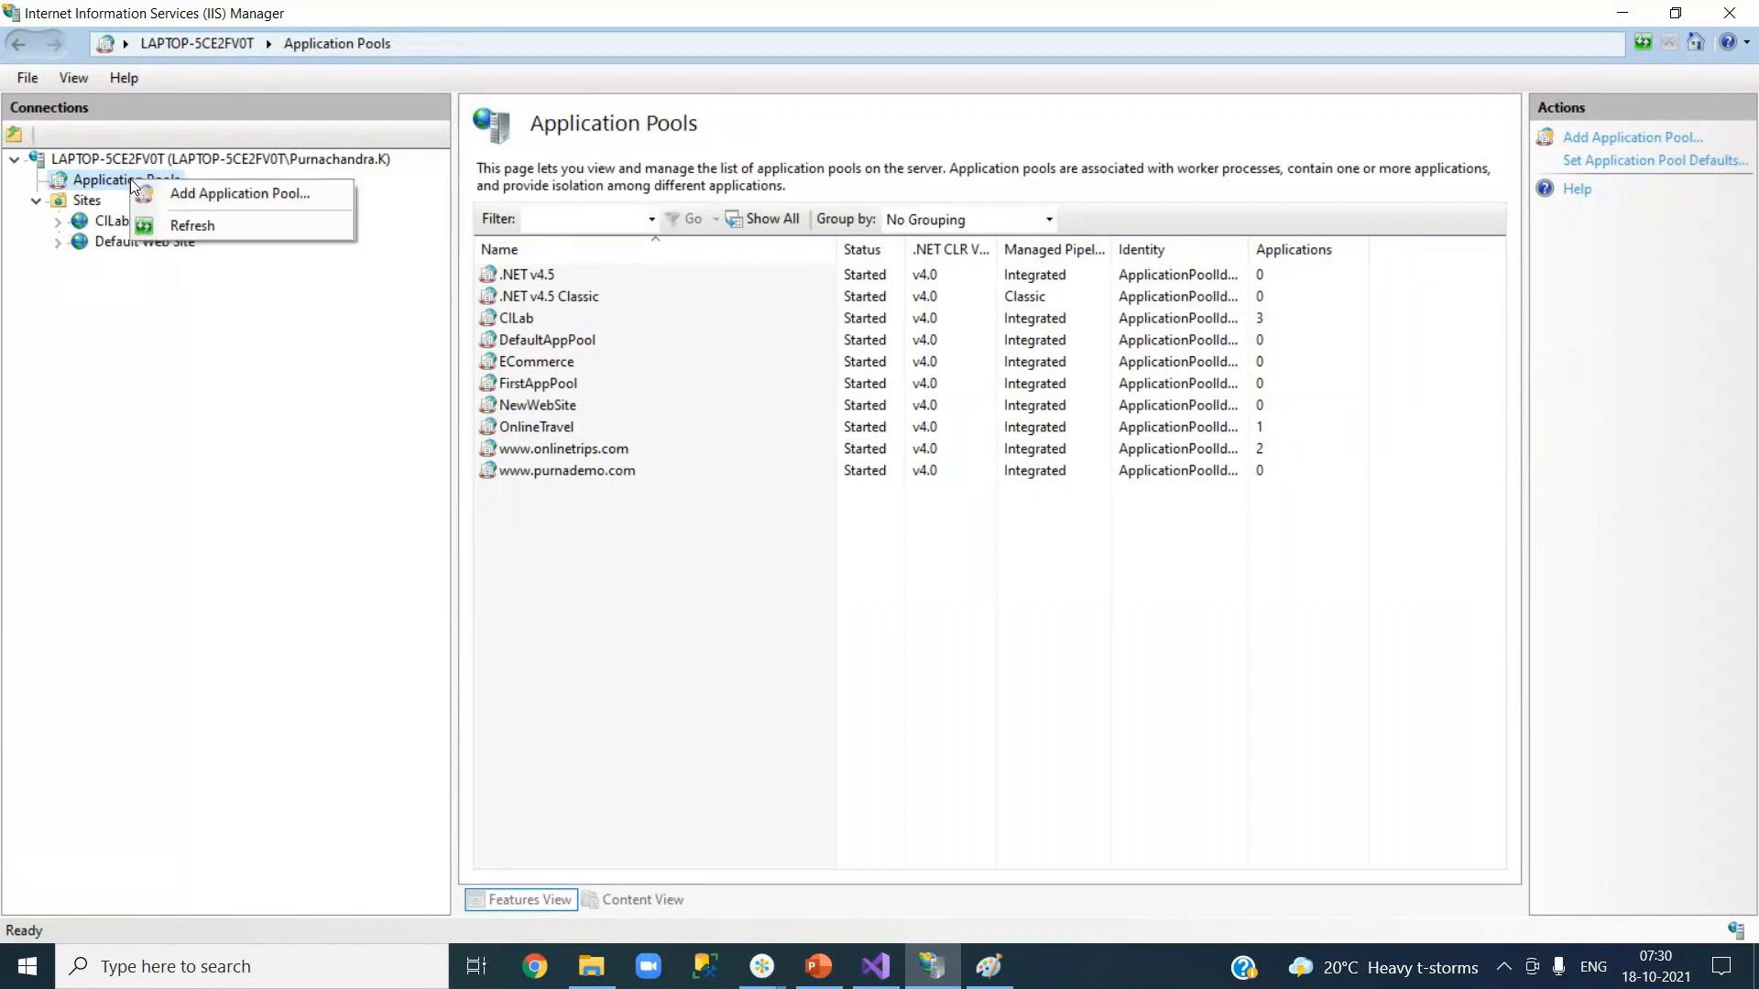
left_click(210, 196)
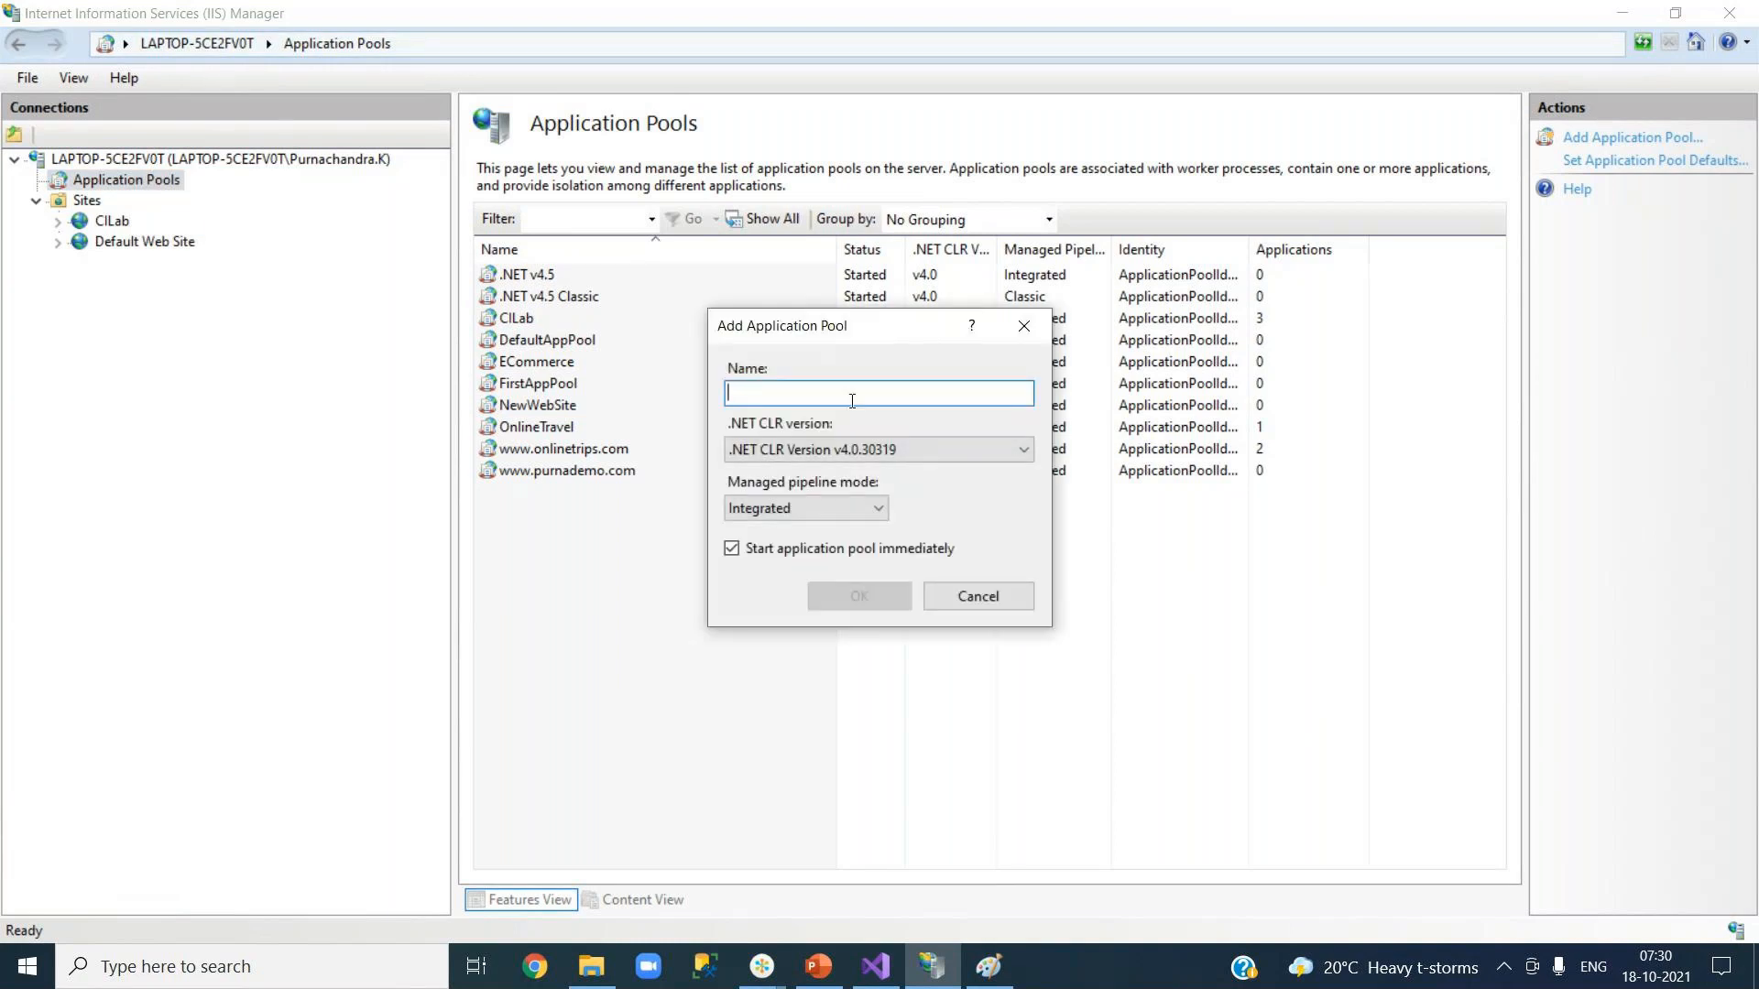
type("YourJourneys")
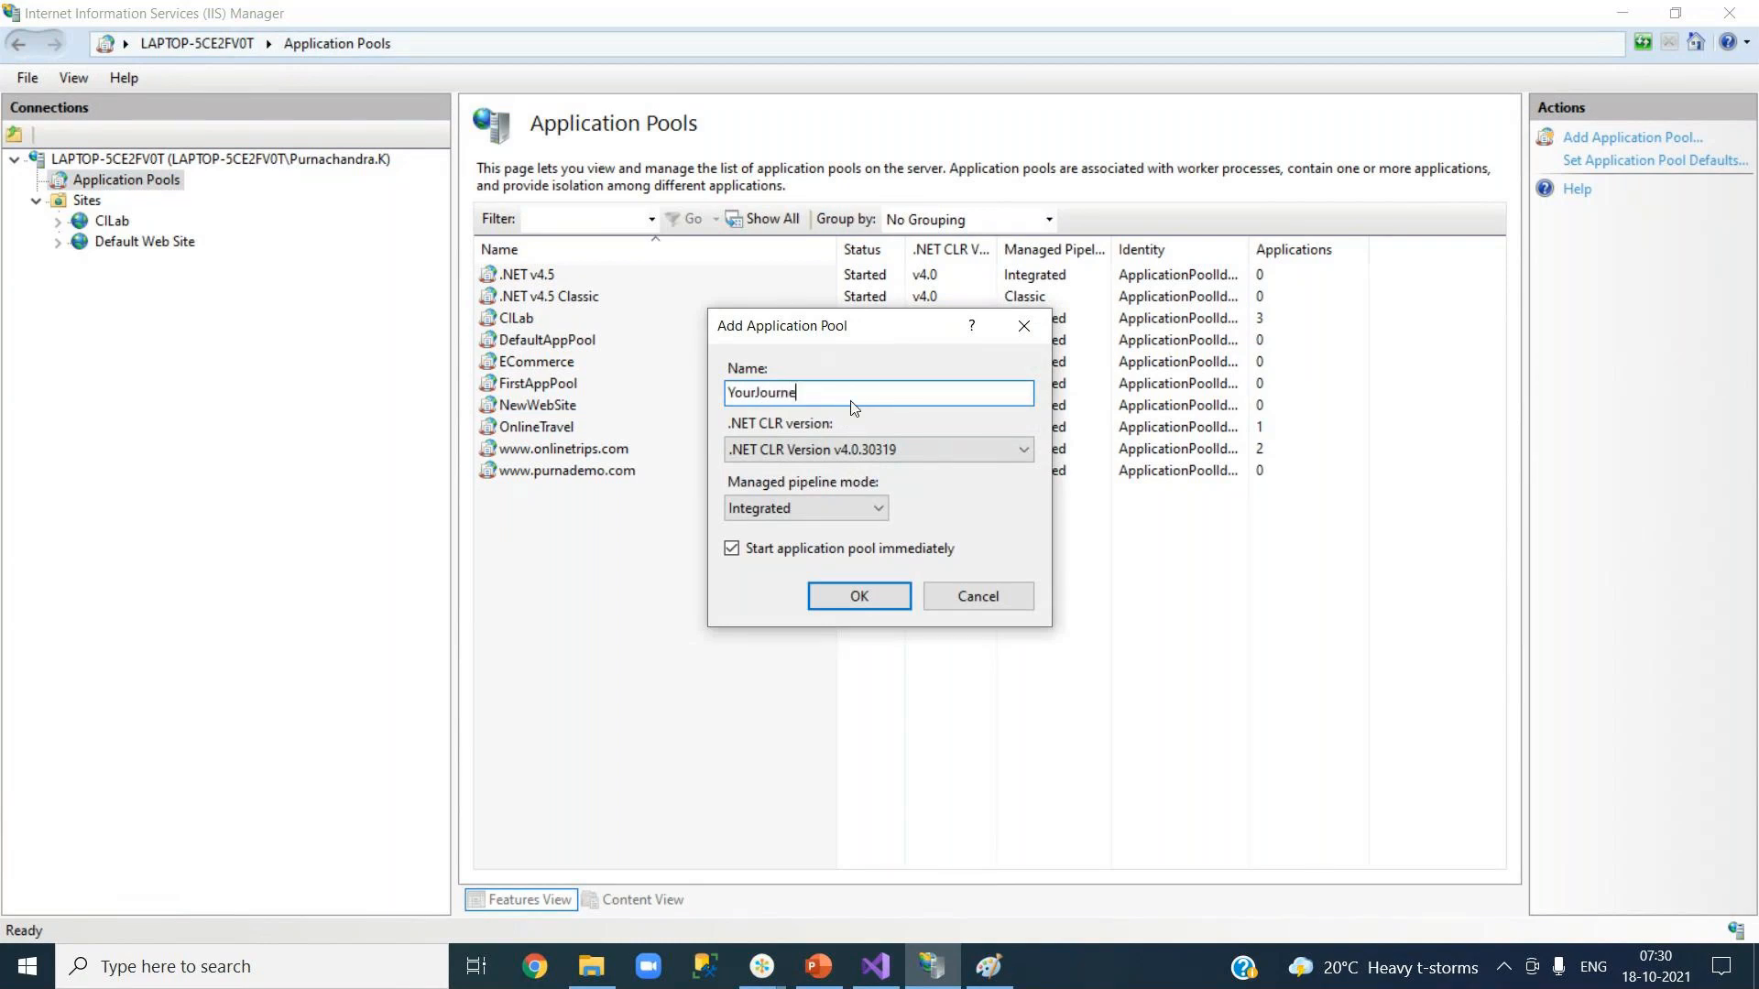
left_click(863, 449)
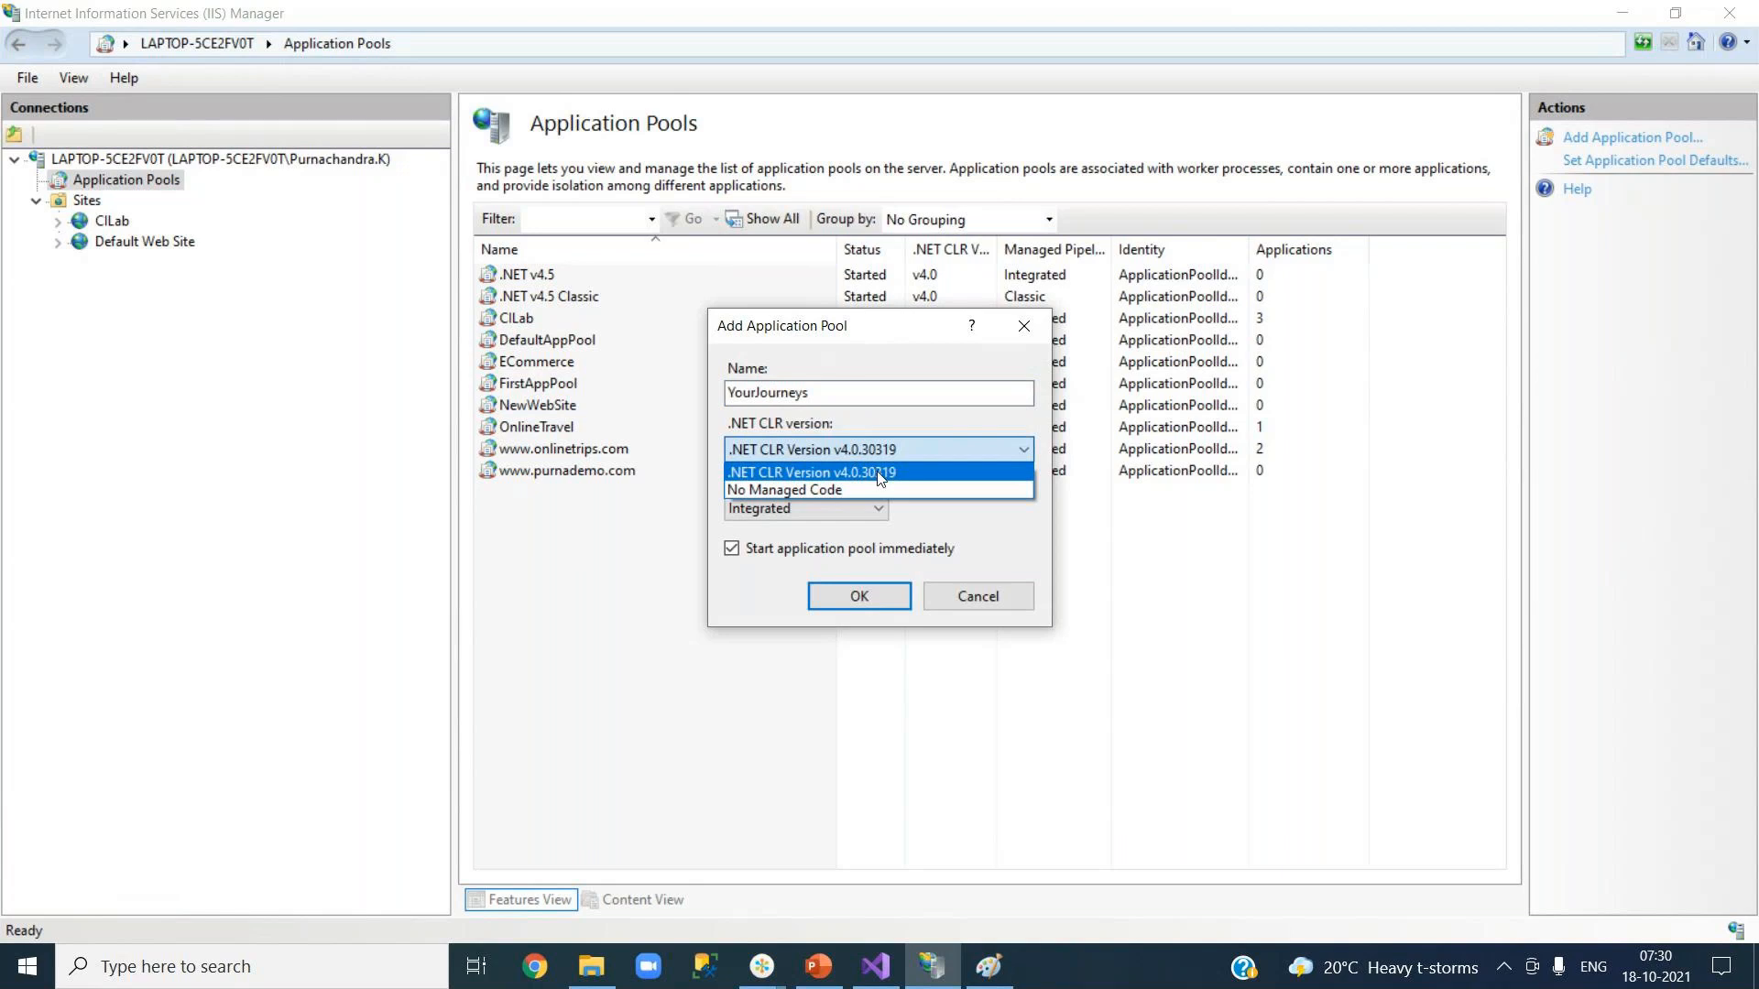
left_click(878, 473)
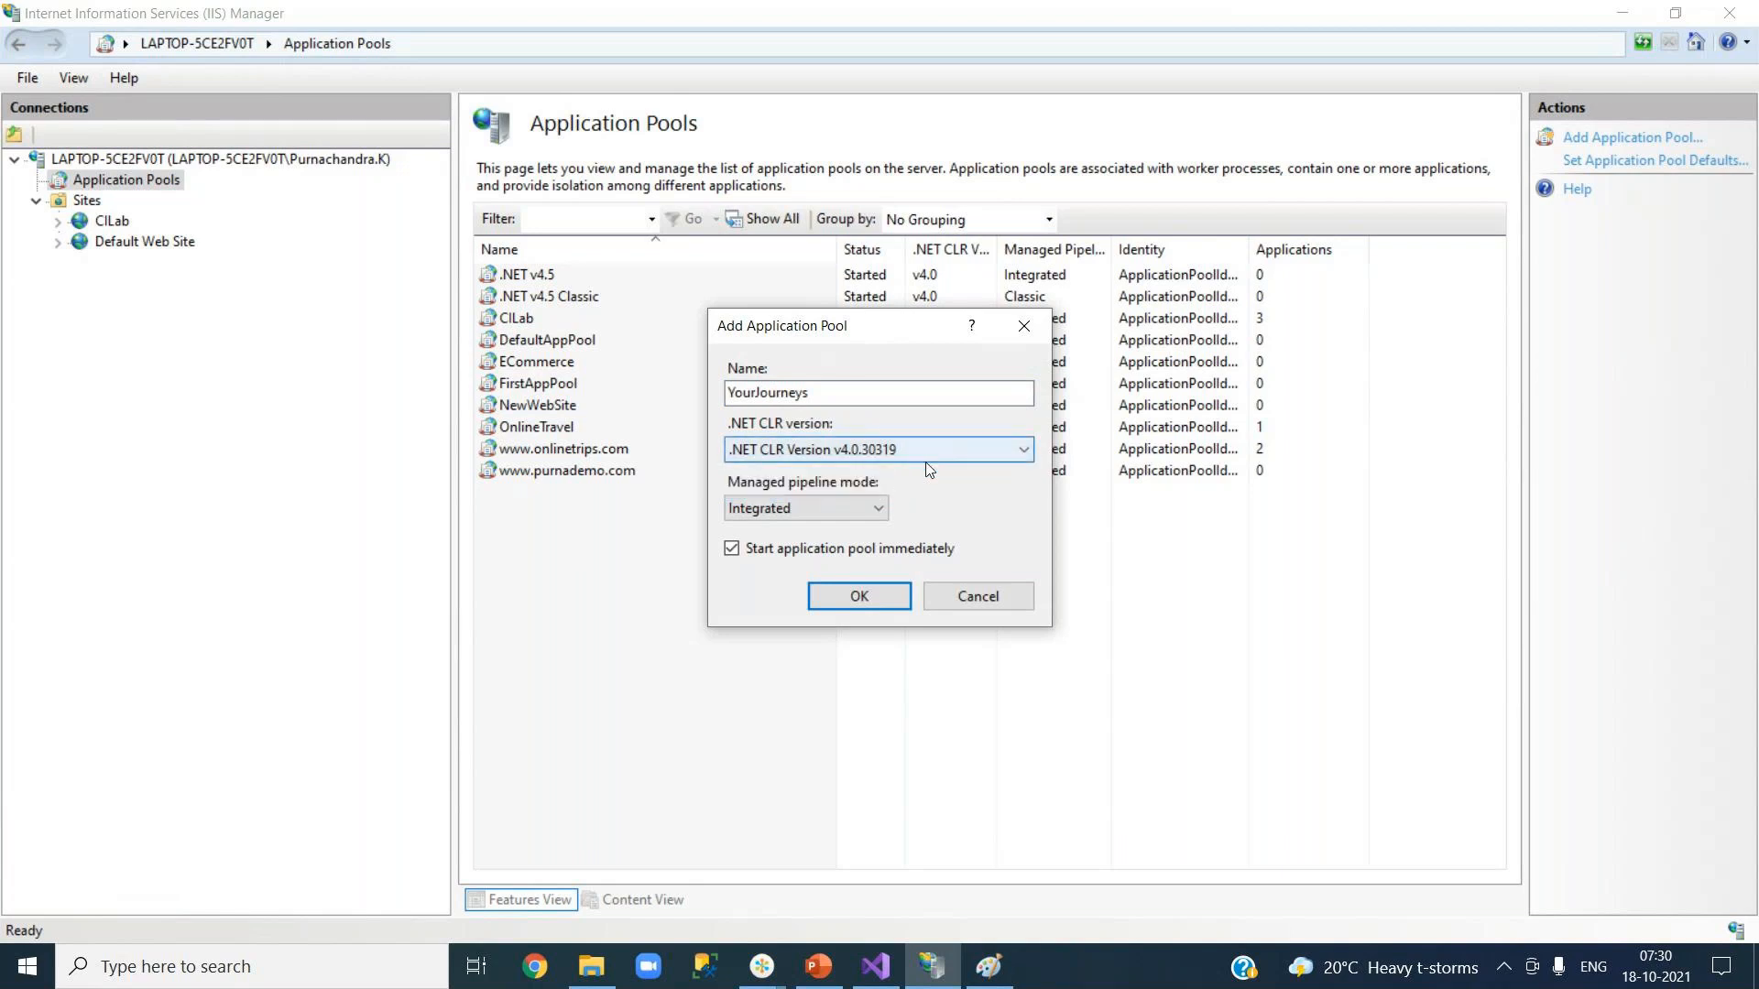
left_click(840, 503)
left_click(823, 529)
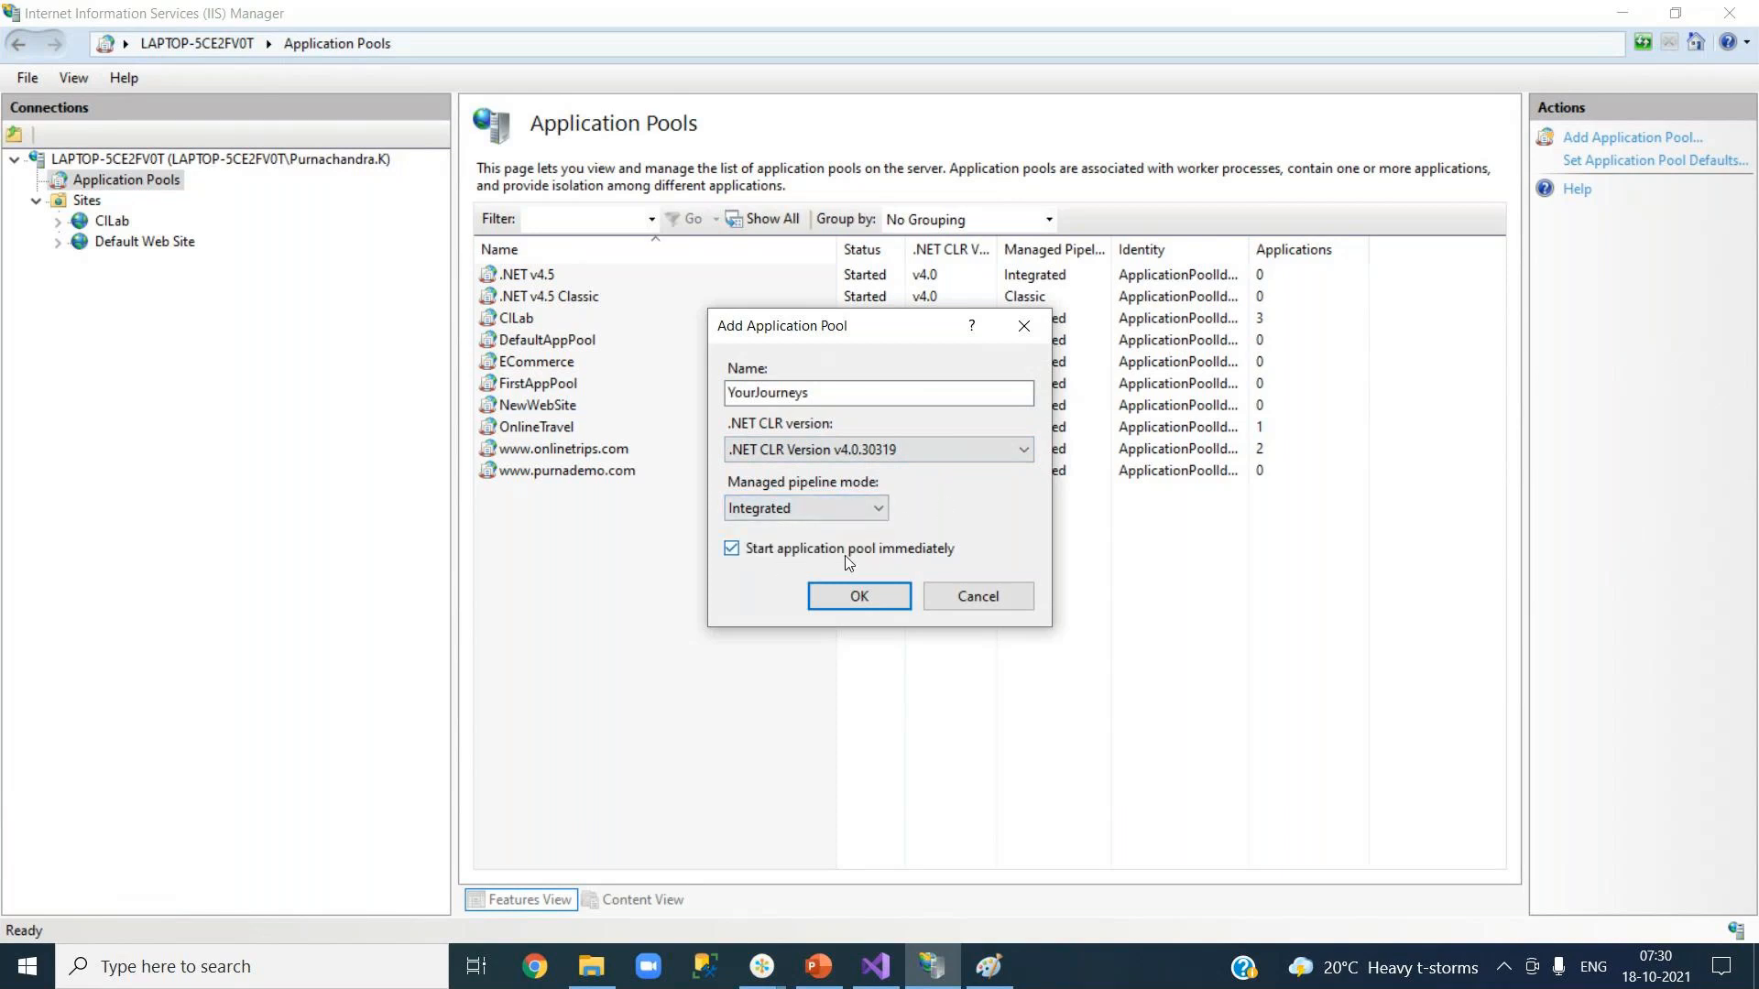
left_click(845, 594)
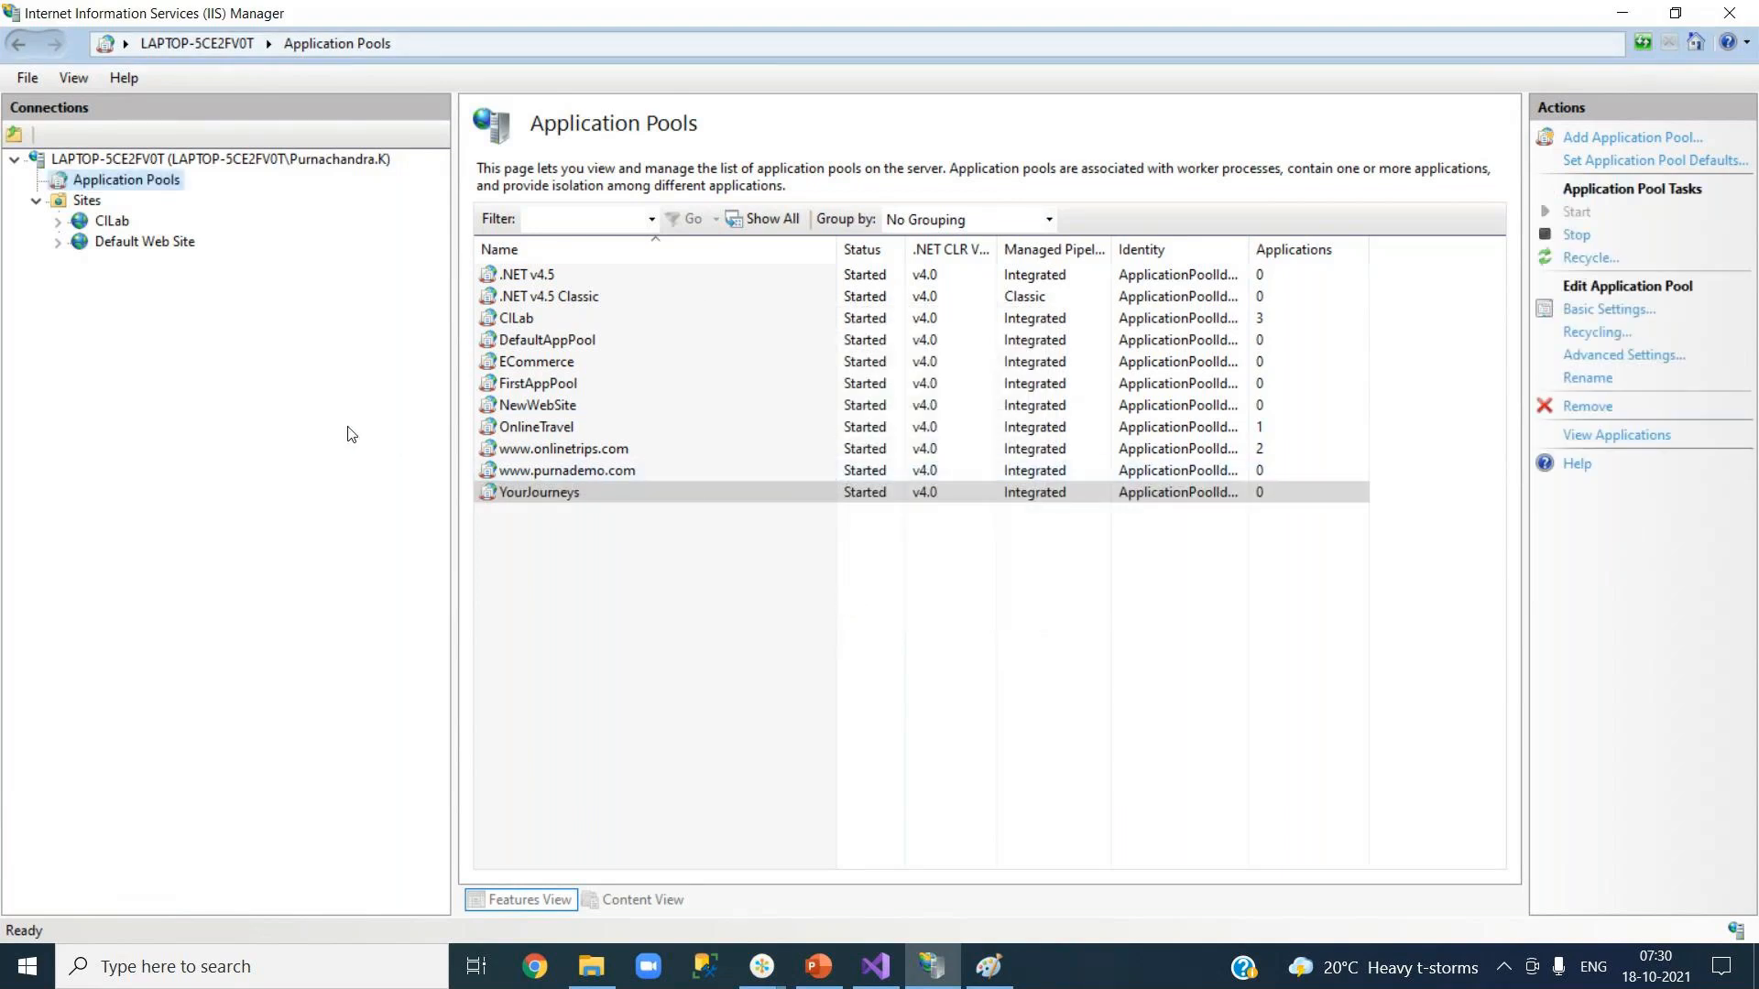
Assign the YourJourneys application pool to Default Web Site in its advanced settings, expand the Limits properties, and save.
left_click(152, 243)
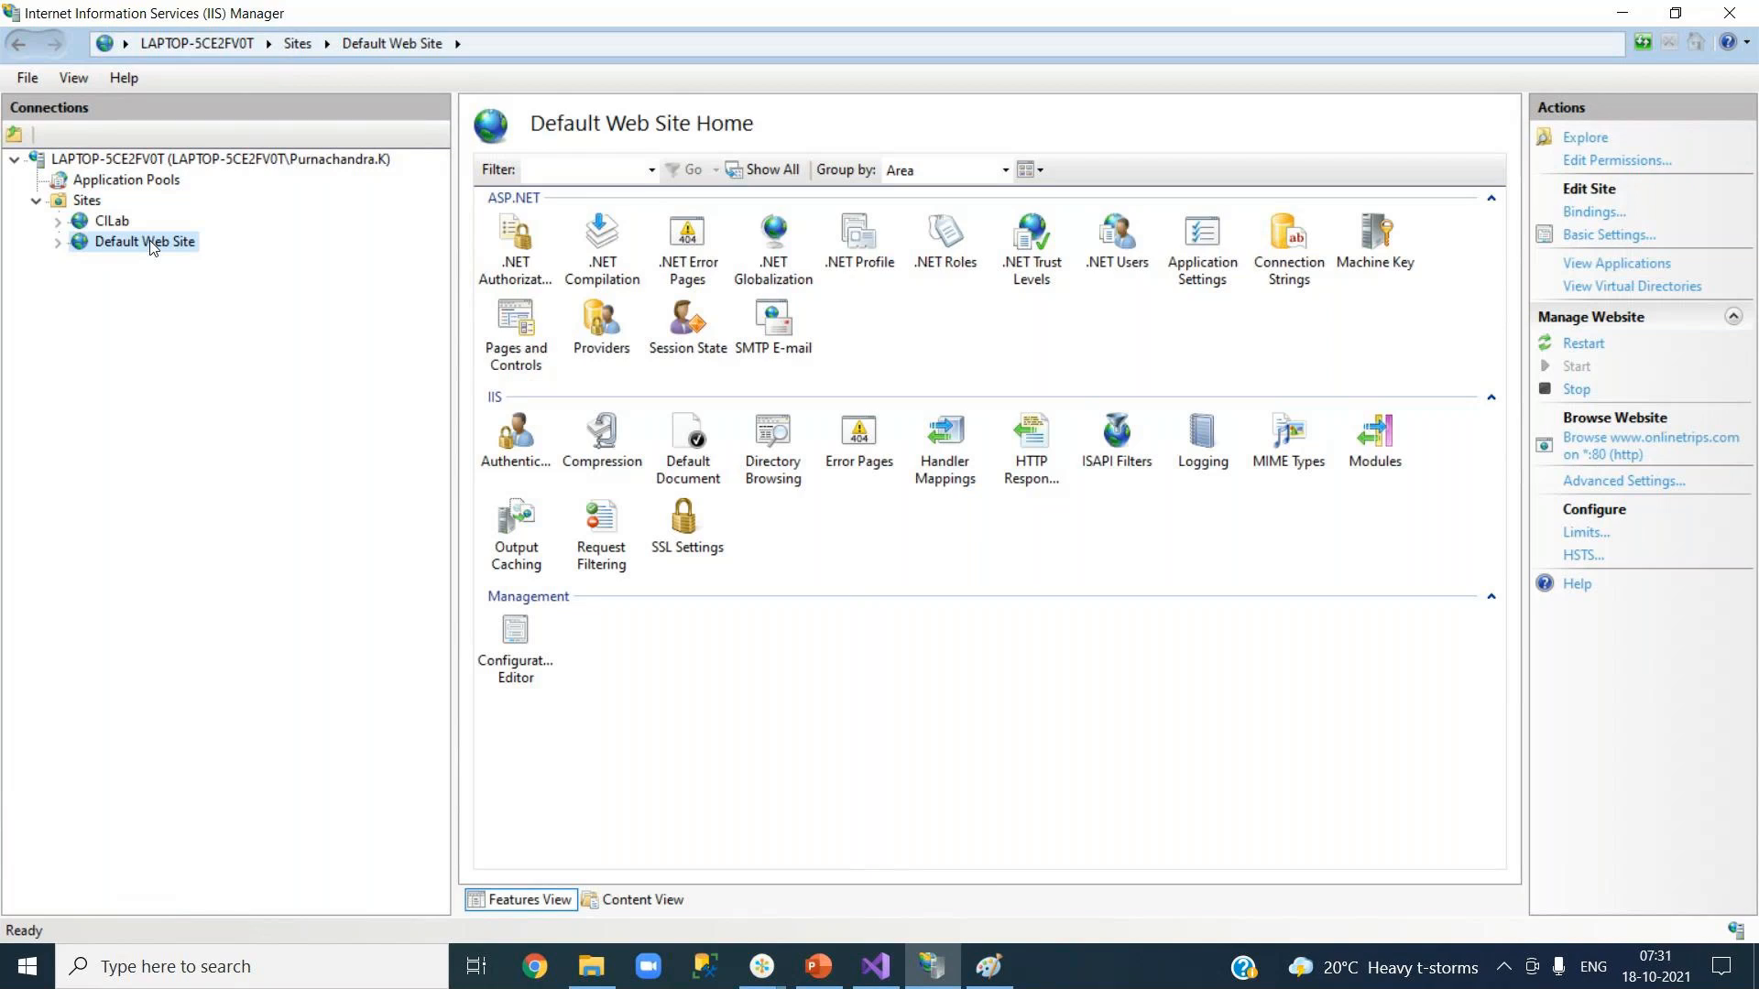
right_click(153, 248)
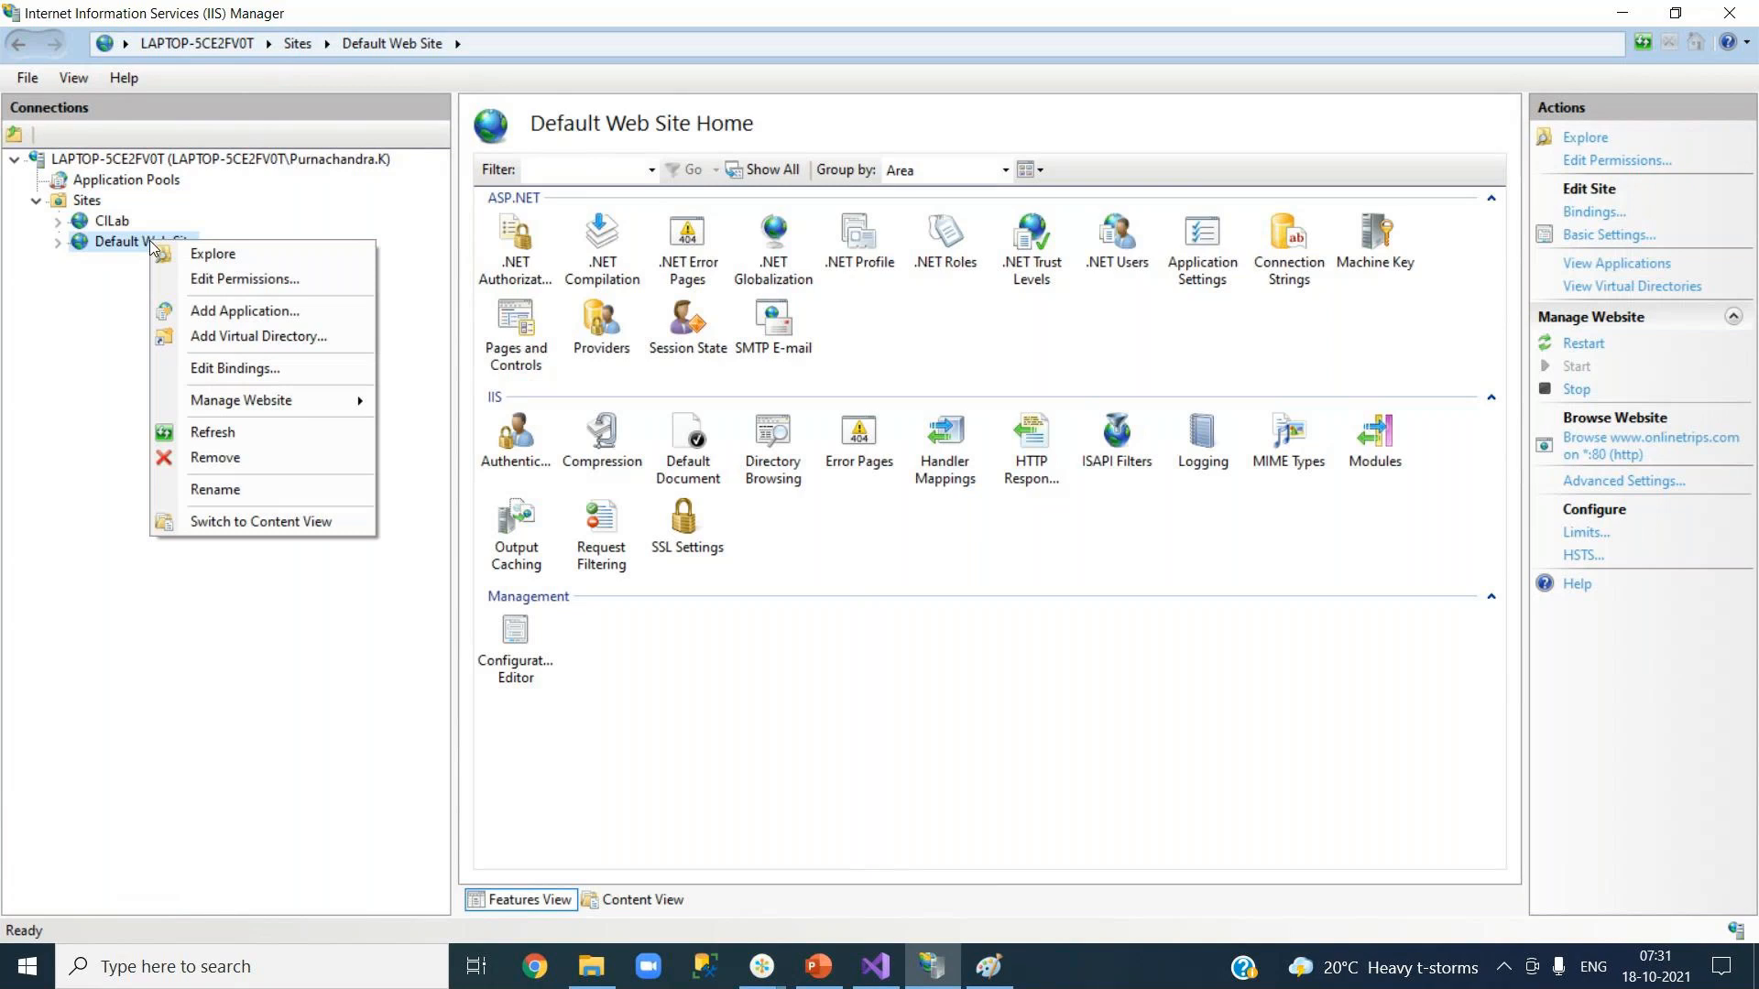
left_click(64, 334)
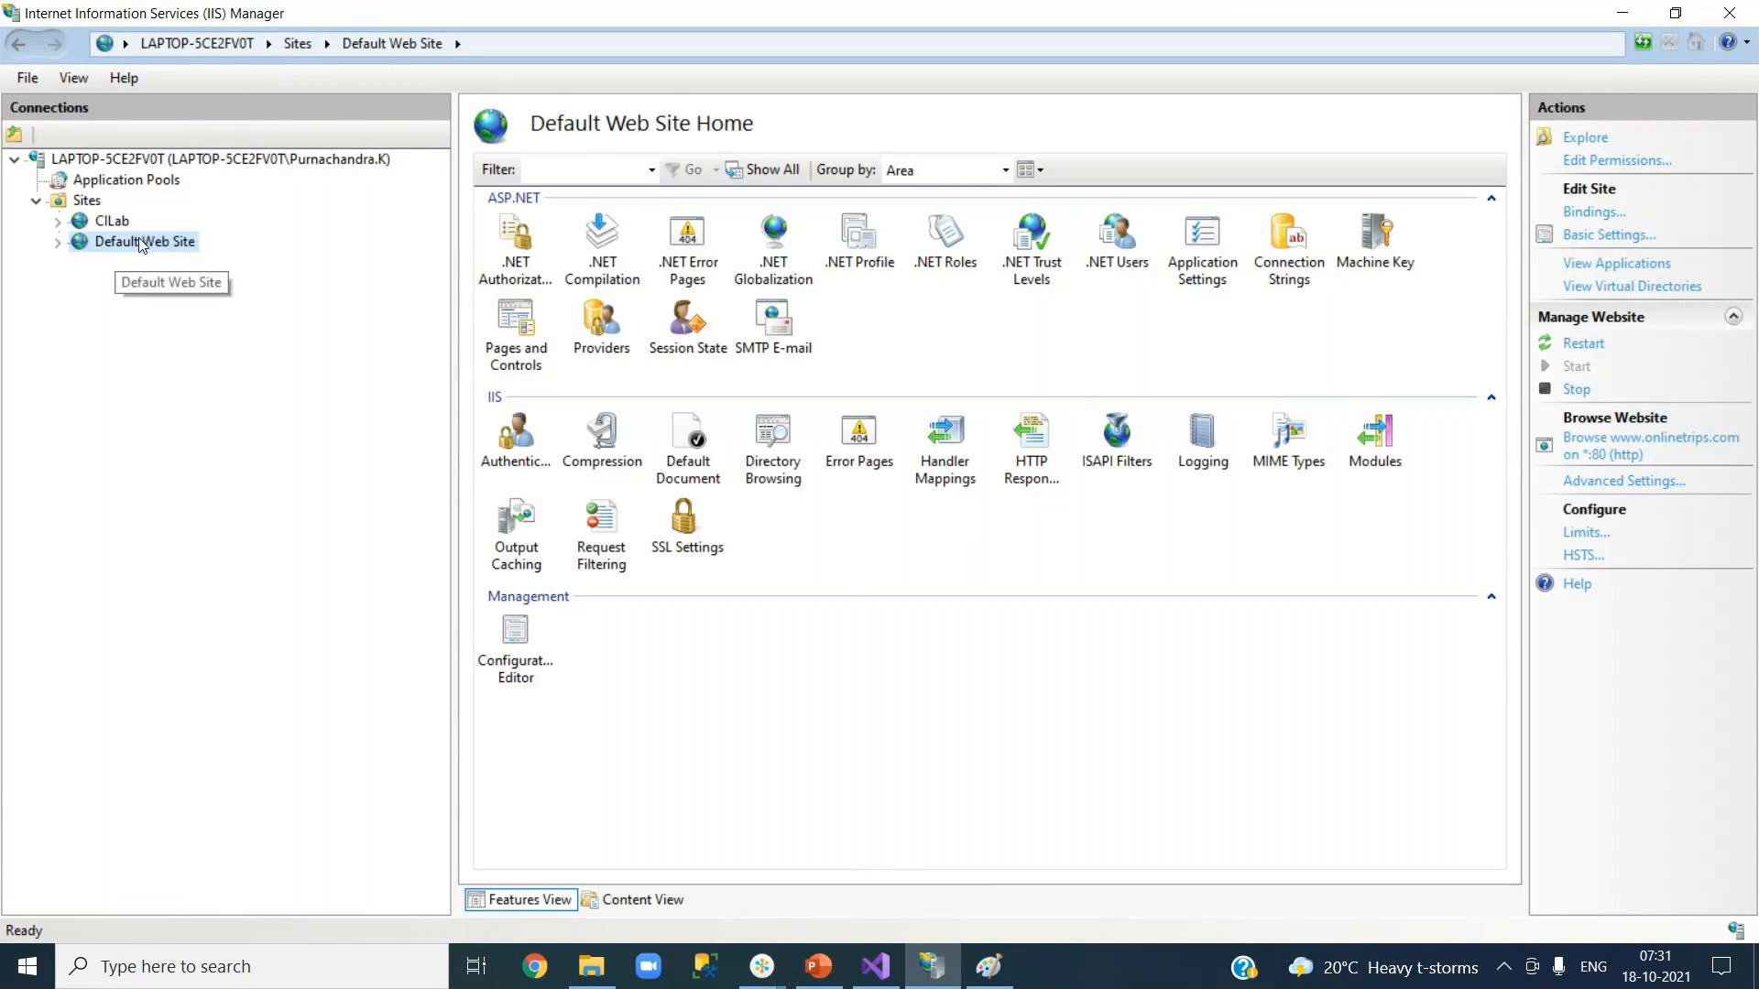
right_click(139, 240)
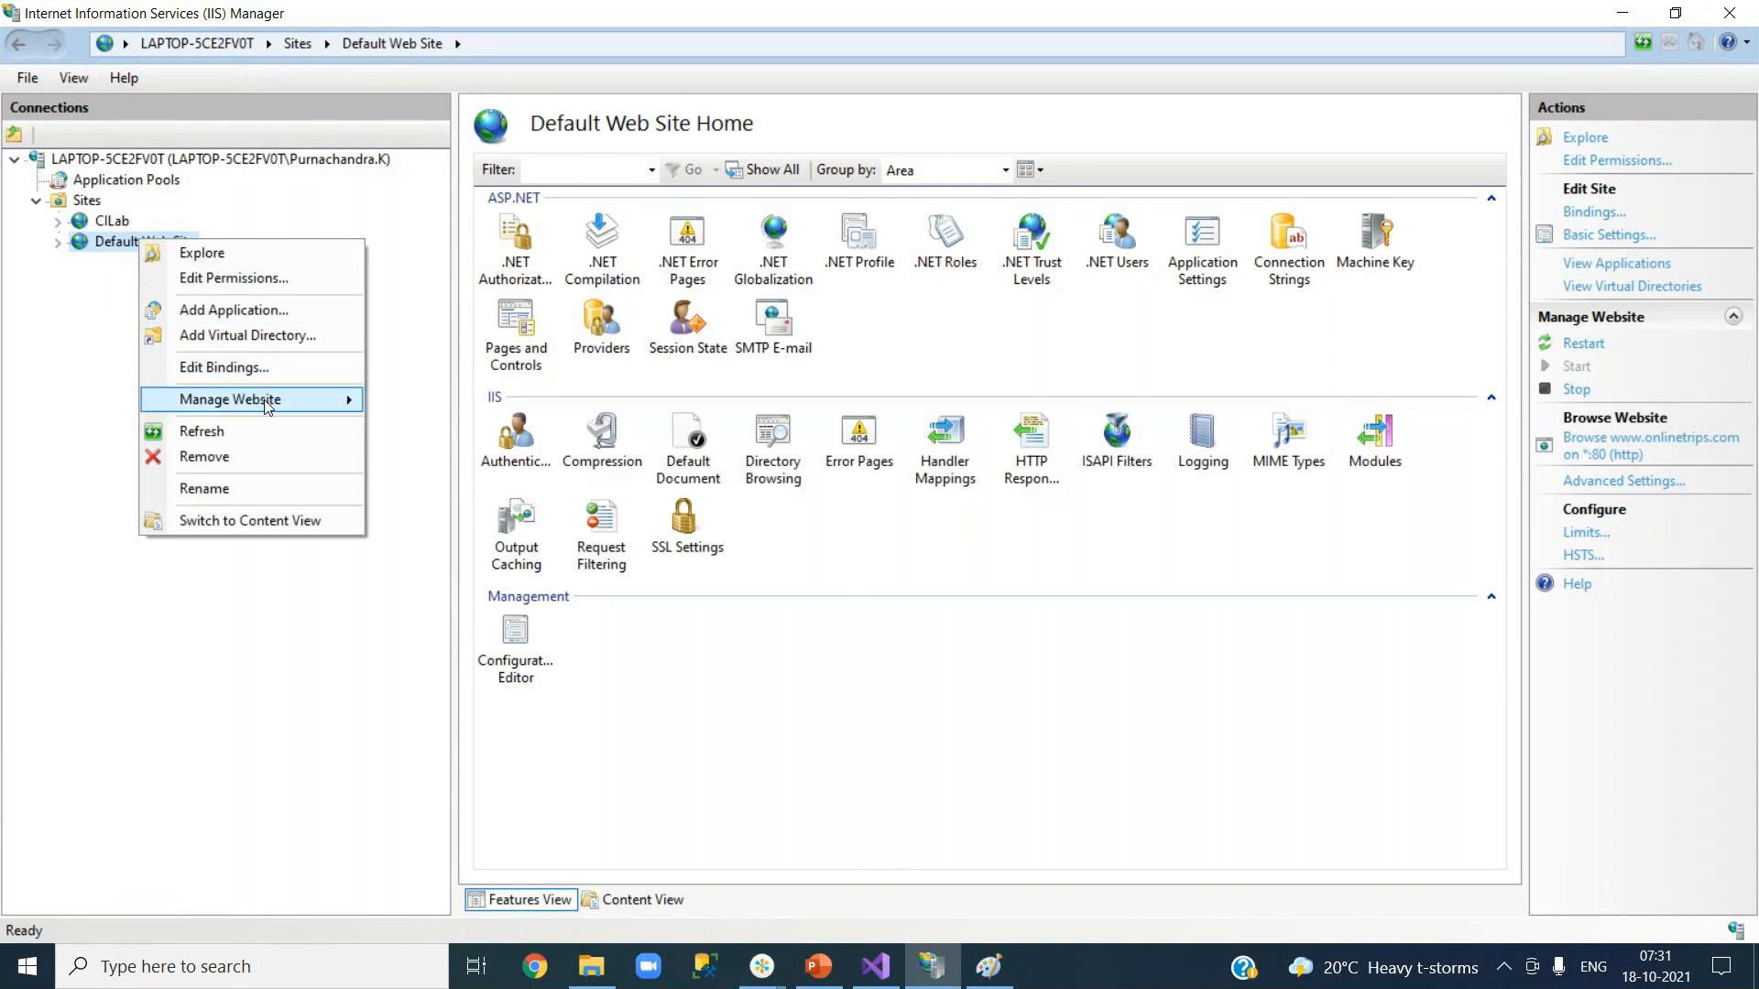
mouse_move(268, 406)
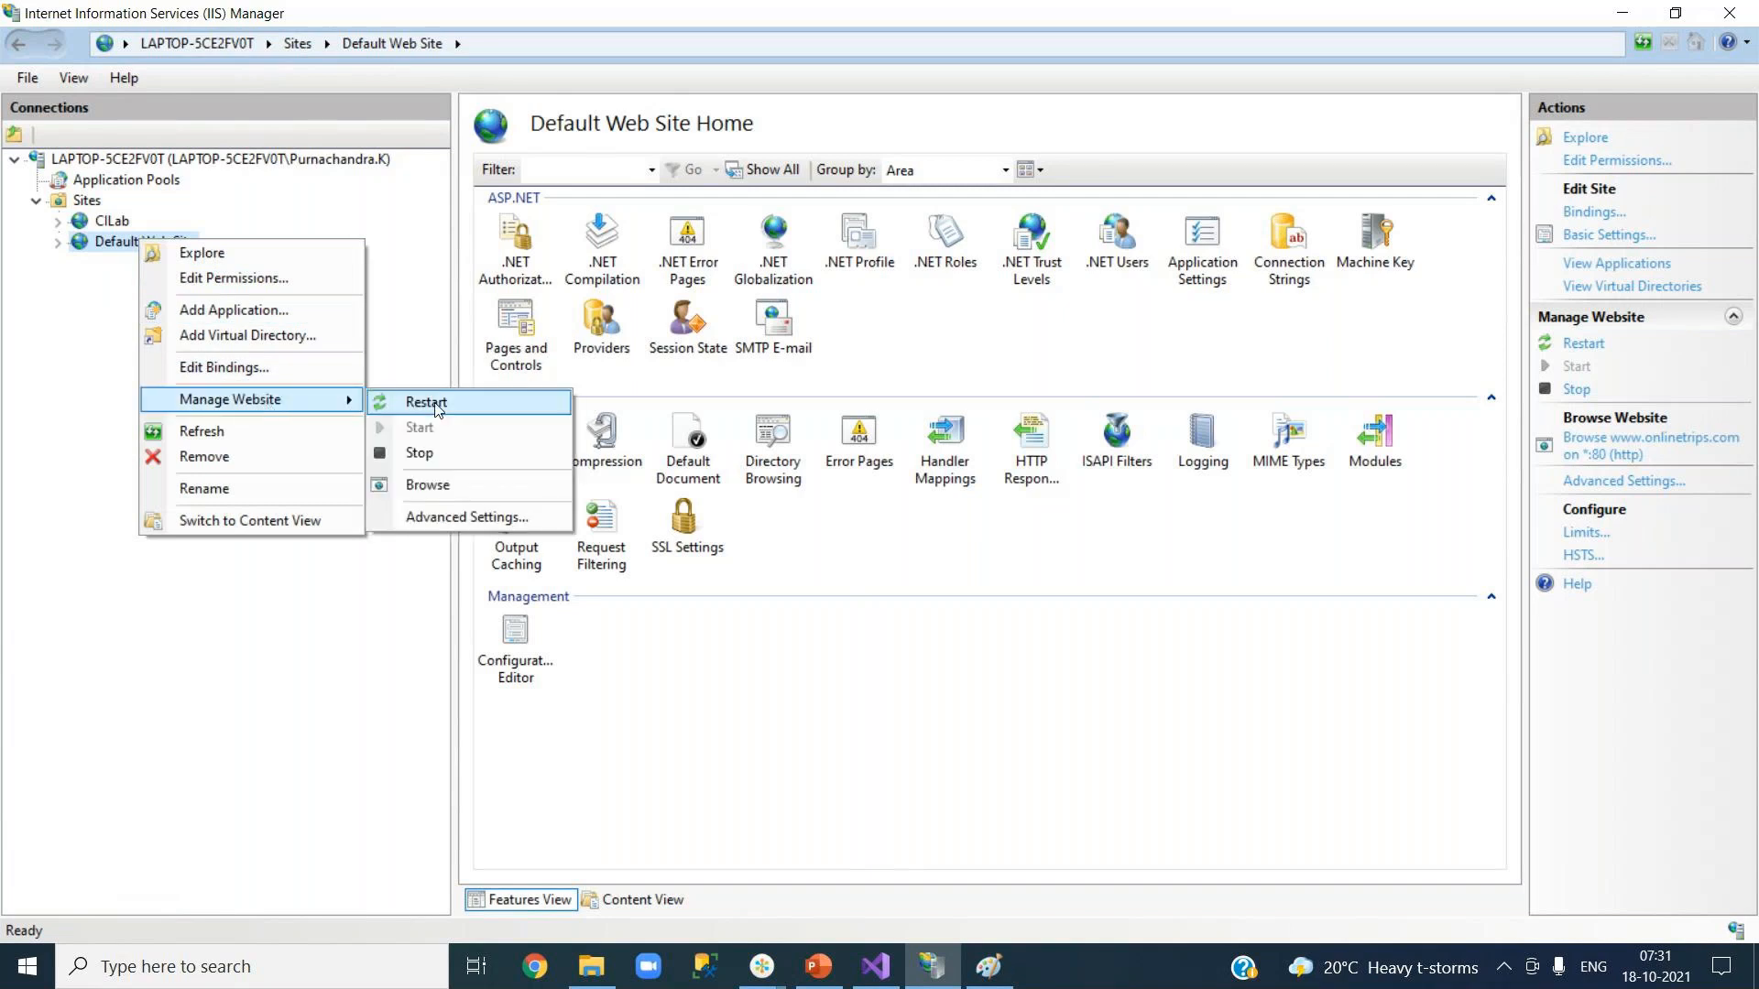
left_click(452, 519)
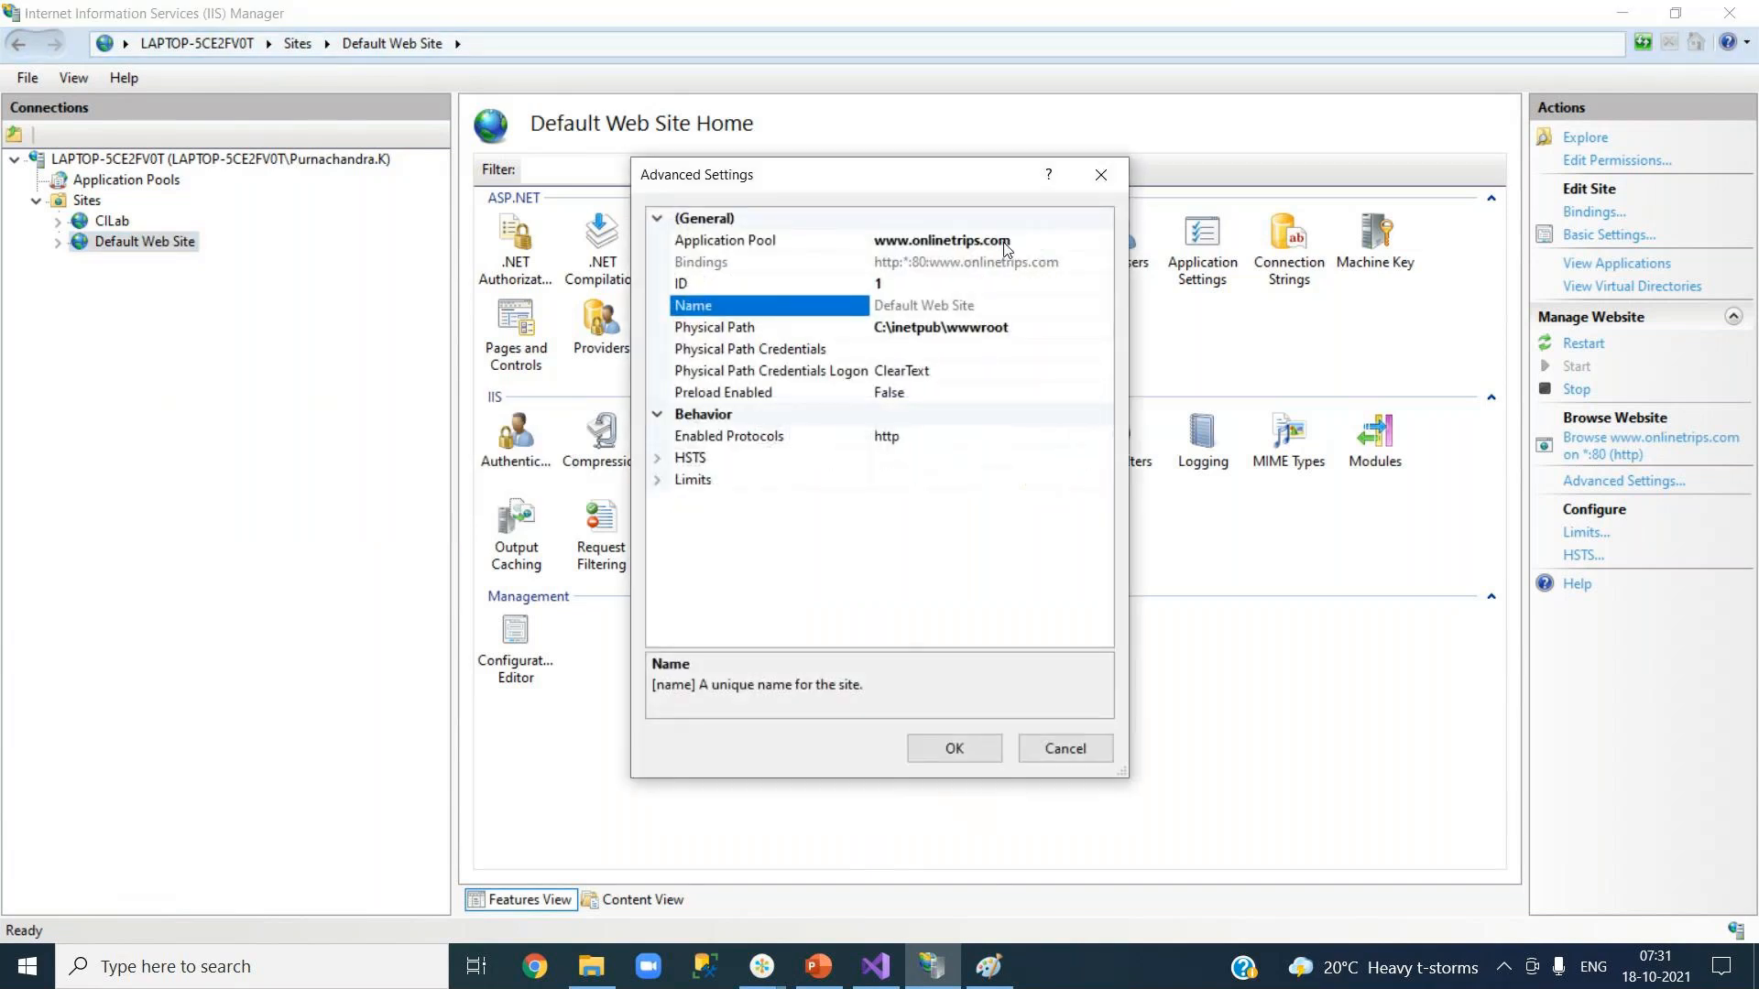
left_click(1006, 242)
left_click(1107, 242)
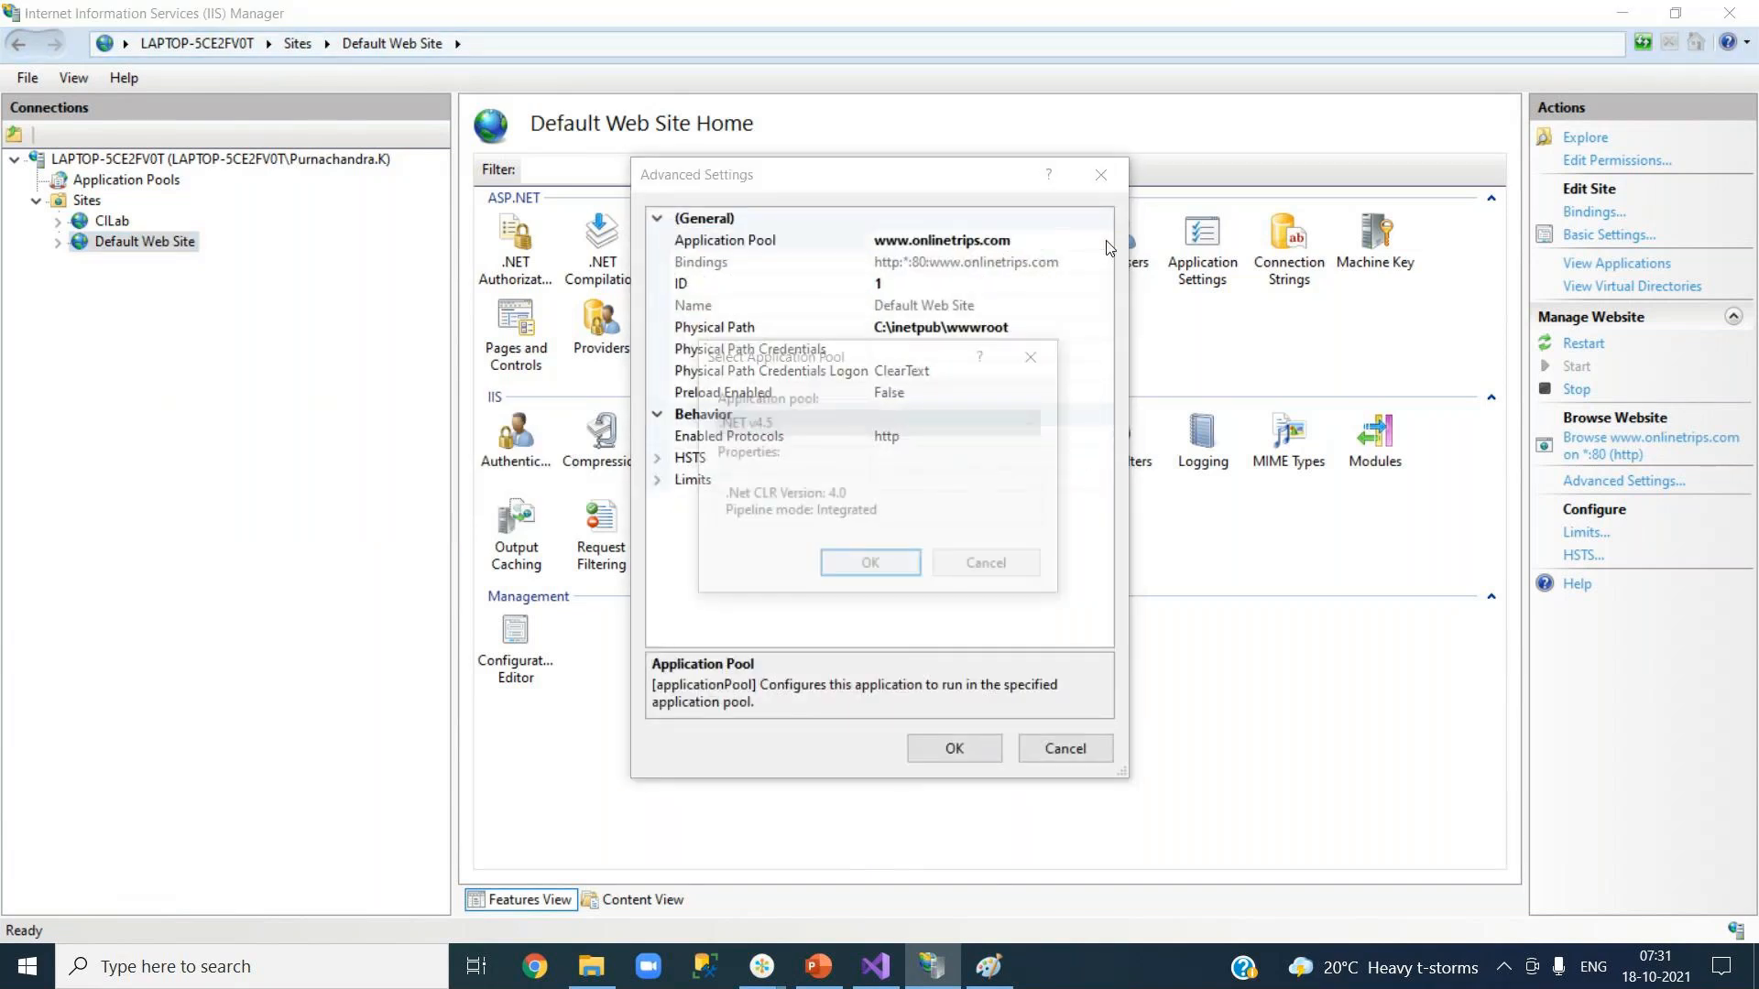
left_click(939, 424)
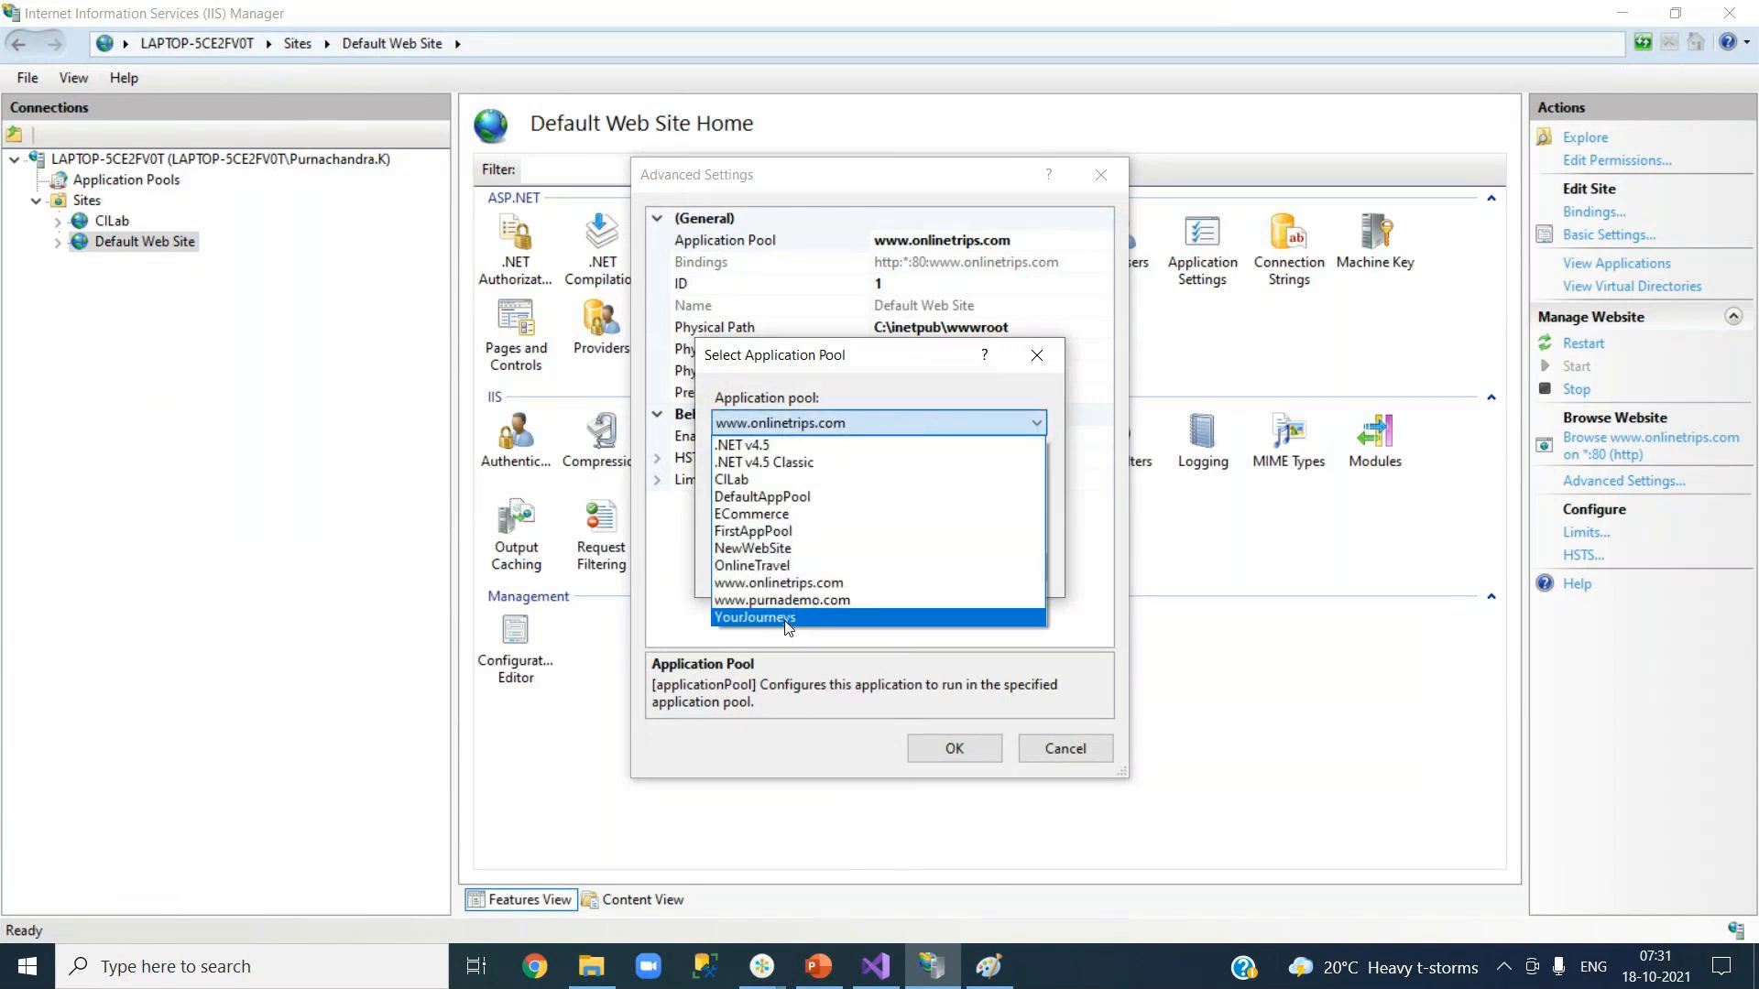
left_click(785, 619)
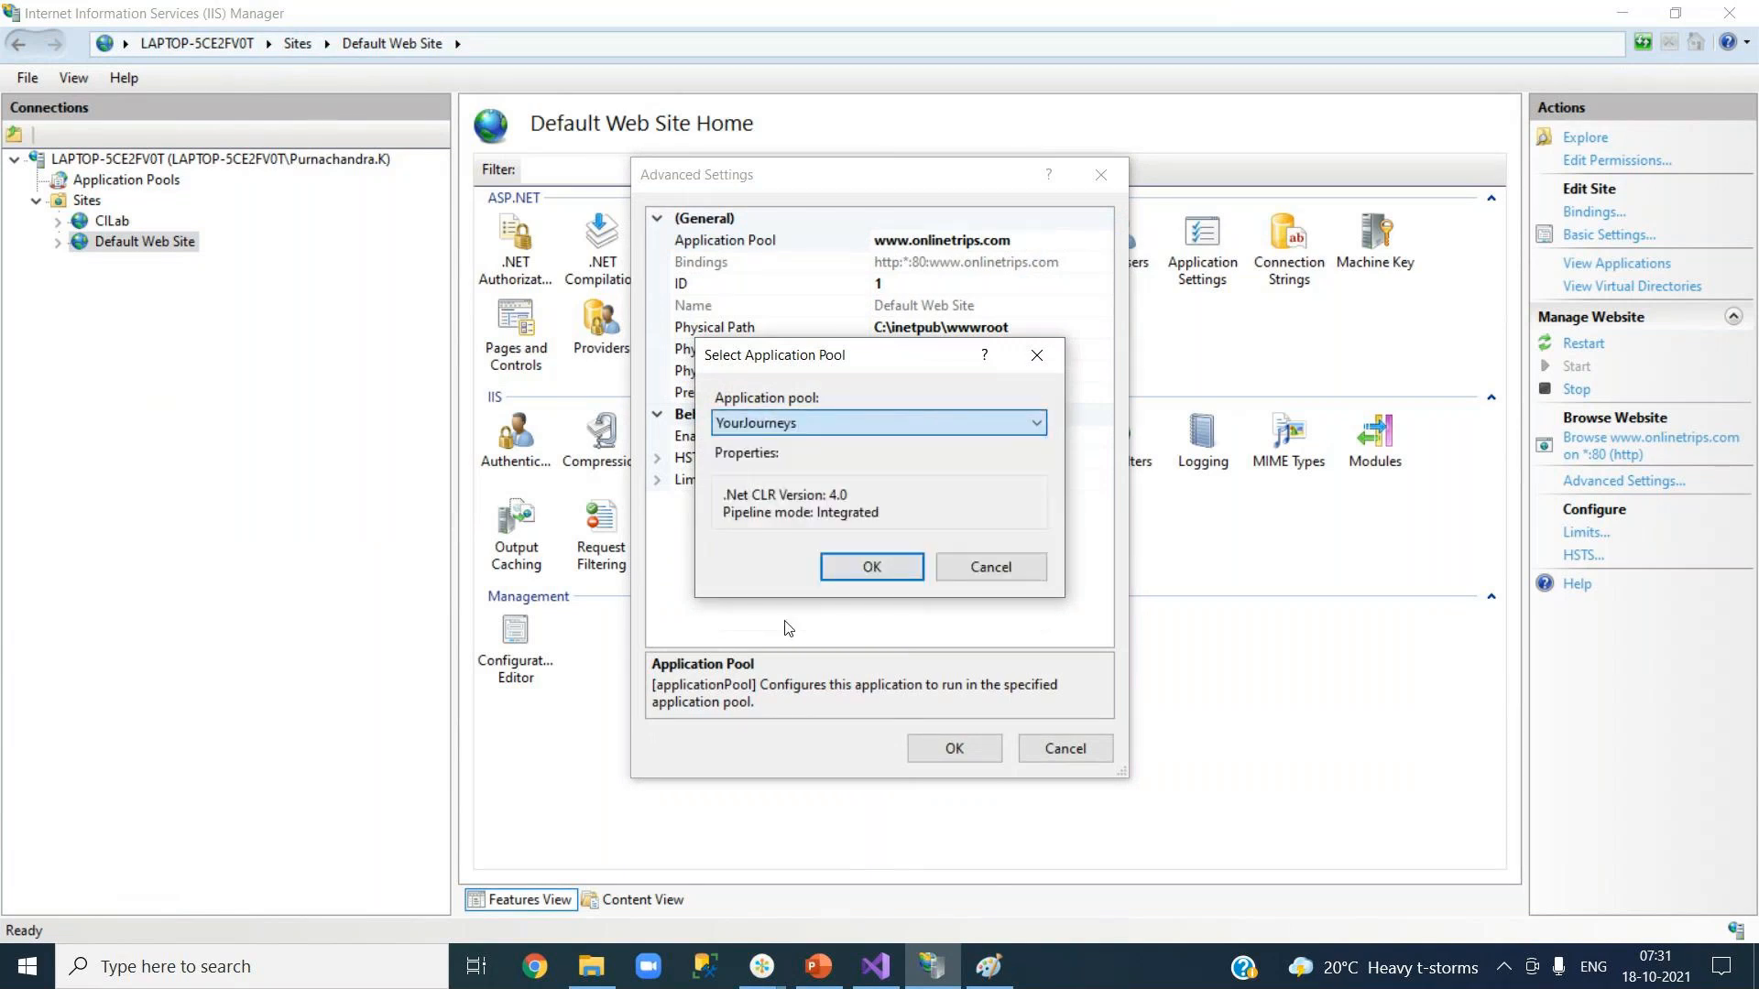
left_click(863, 569)
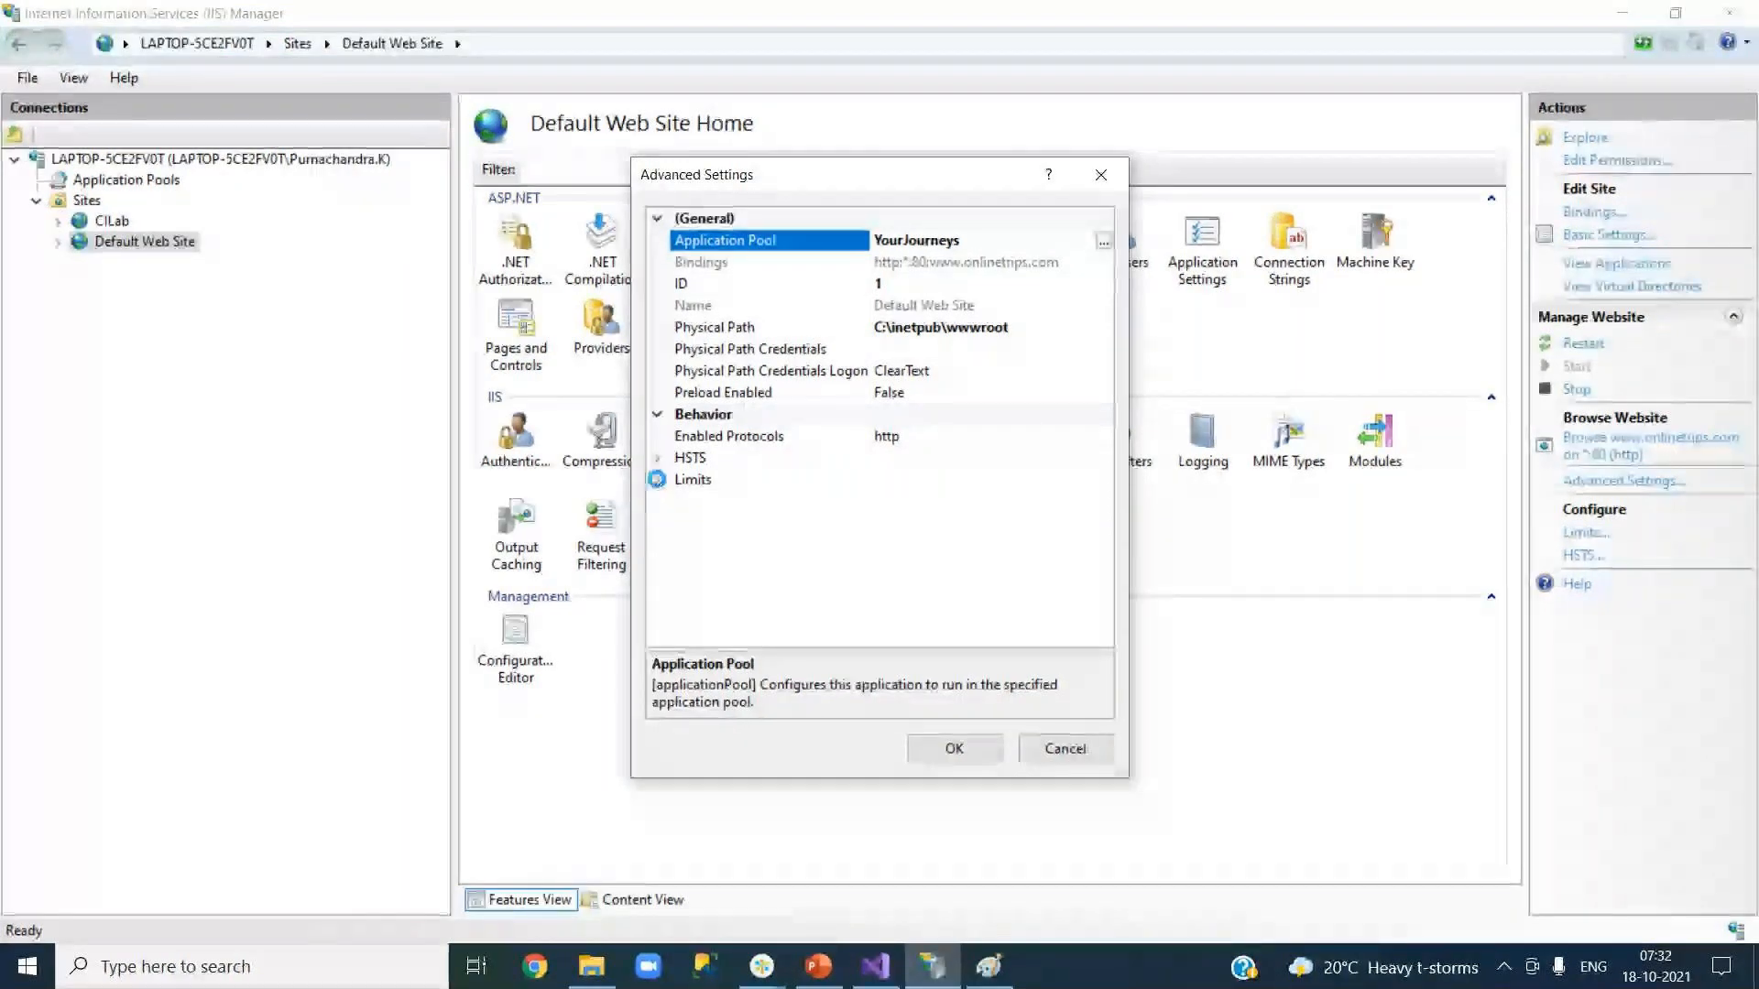
left_click(659, 482)
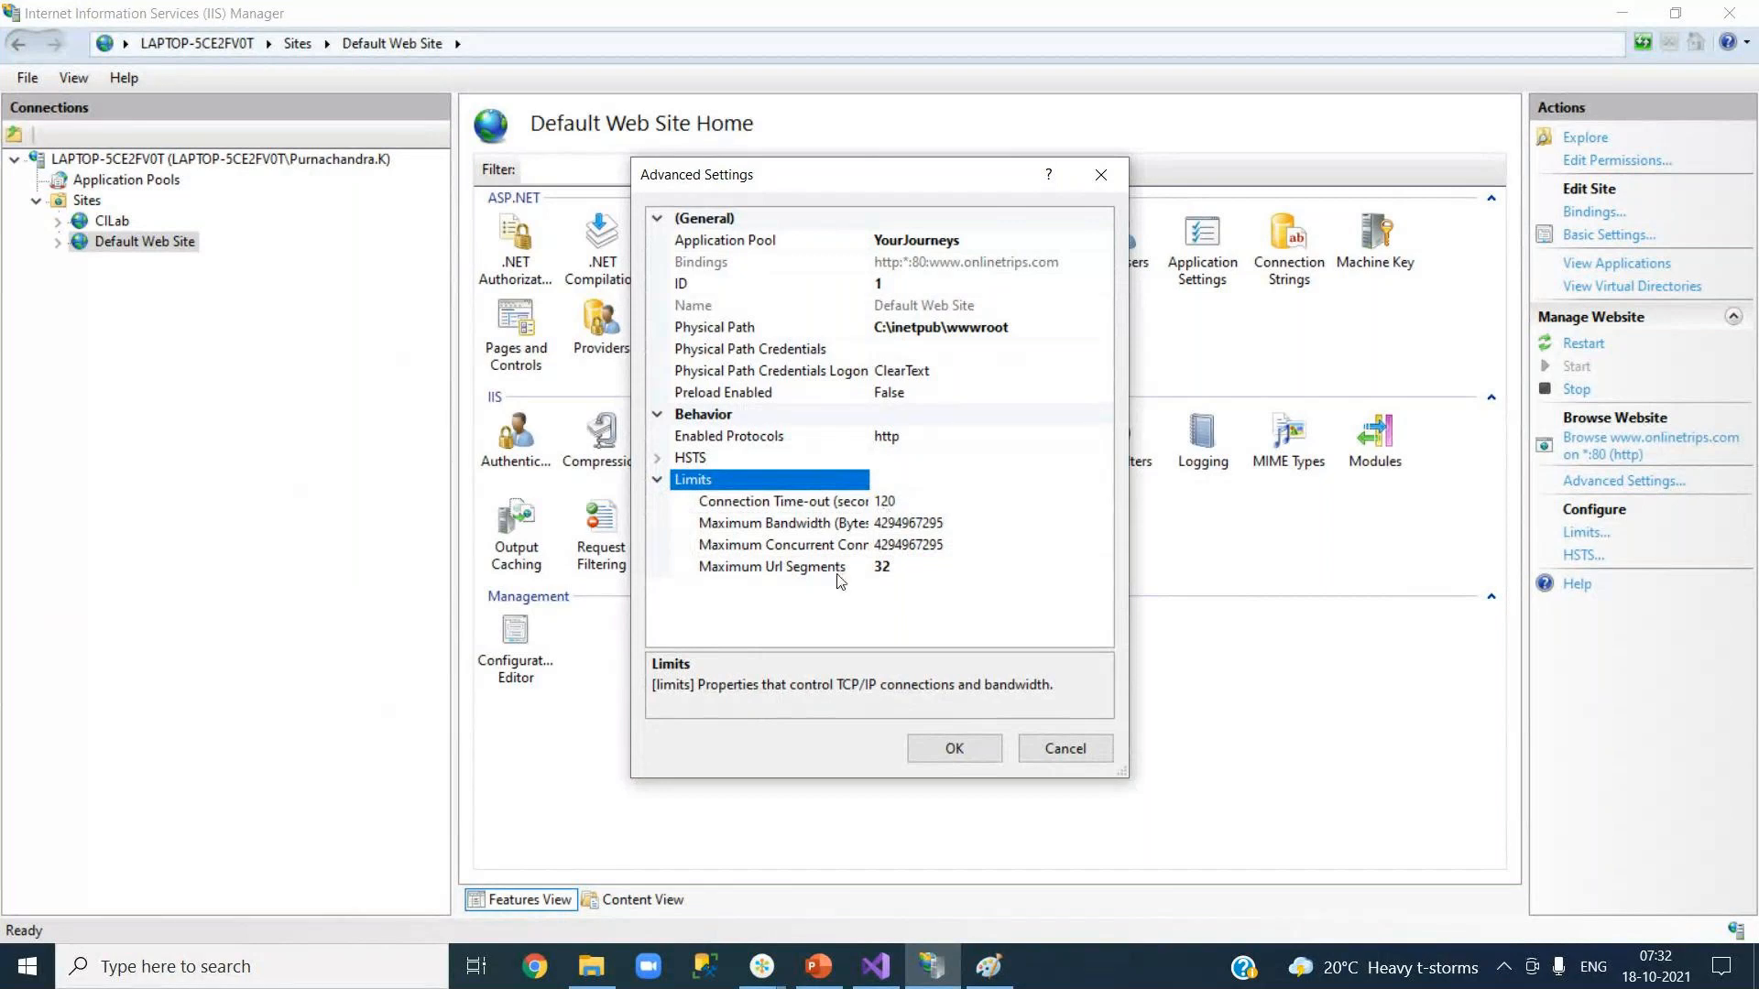
left_click(958, 749)
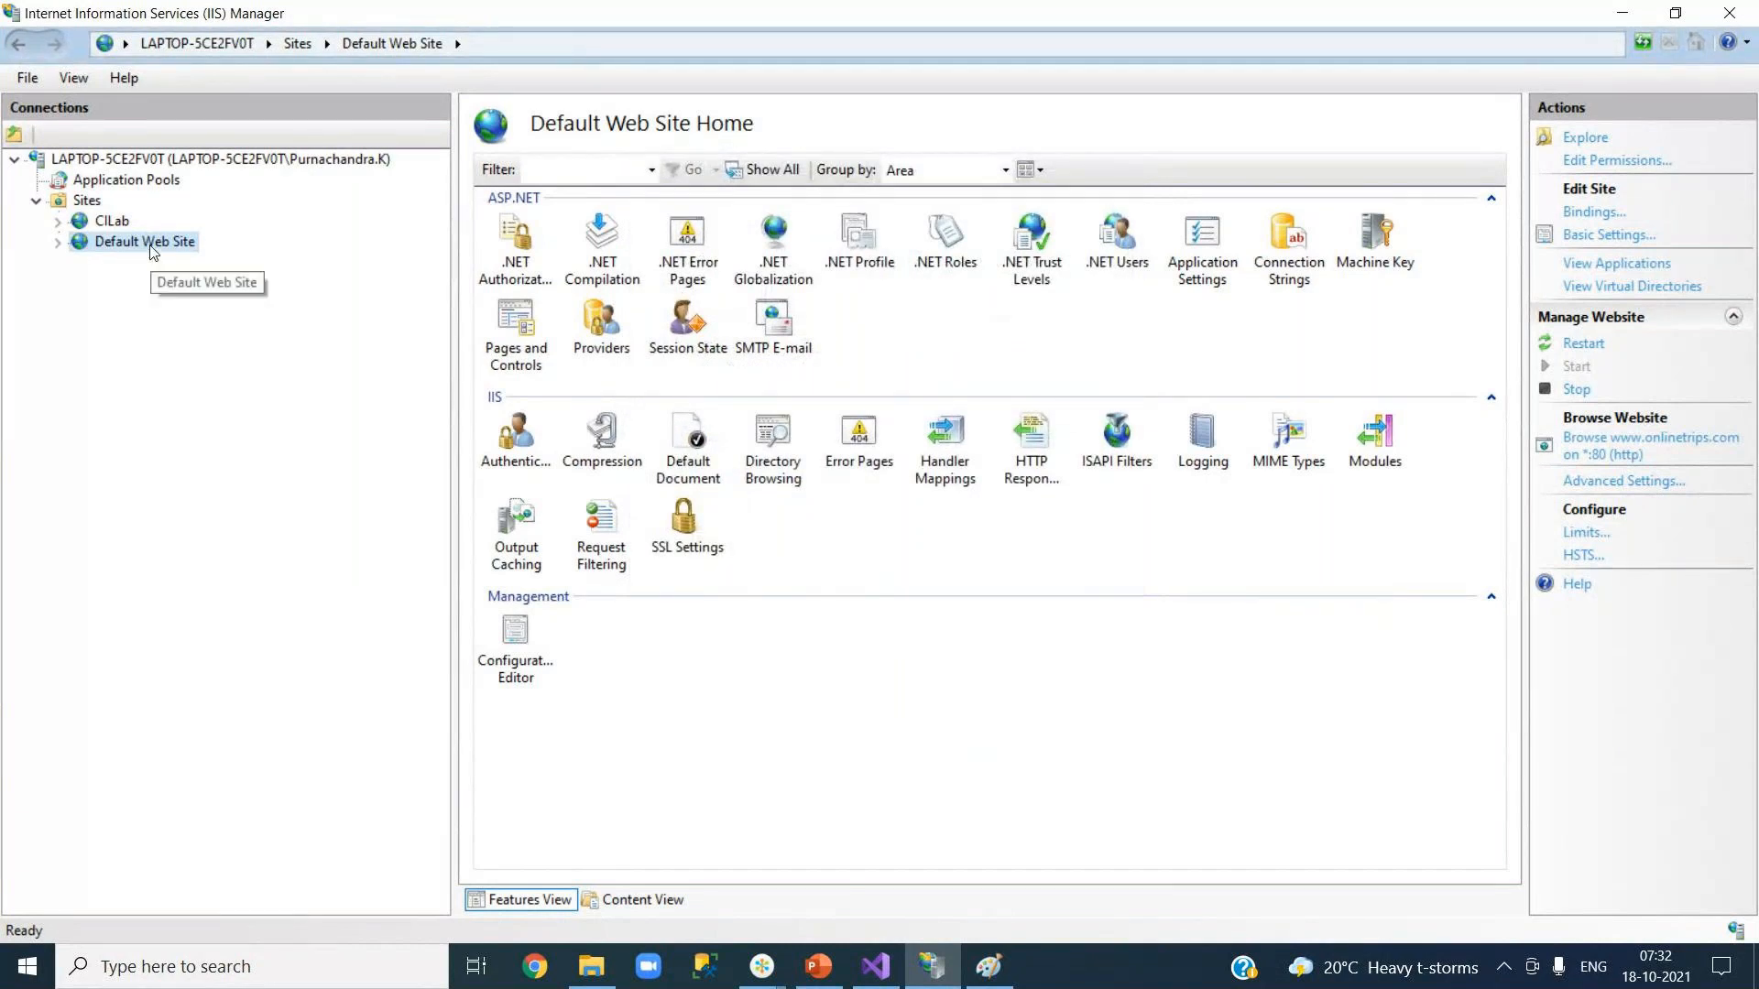
Switch to File Explorer at c:\inetpub through Windows search and open its wwwroot folder.
left_click(268, 968)
type("c")
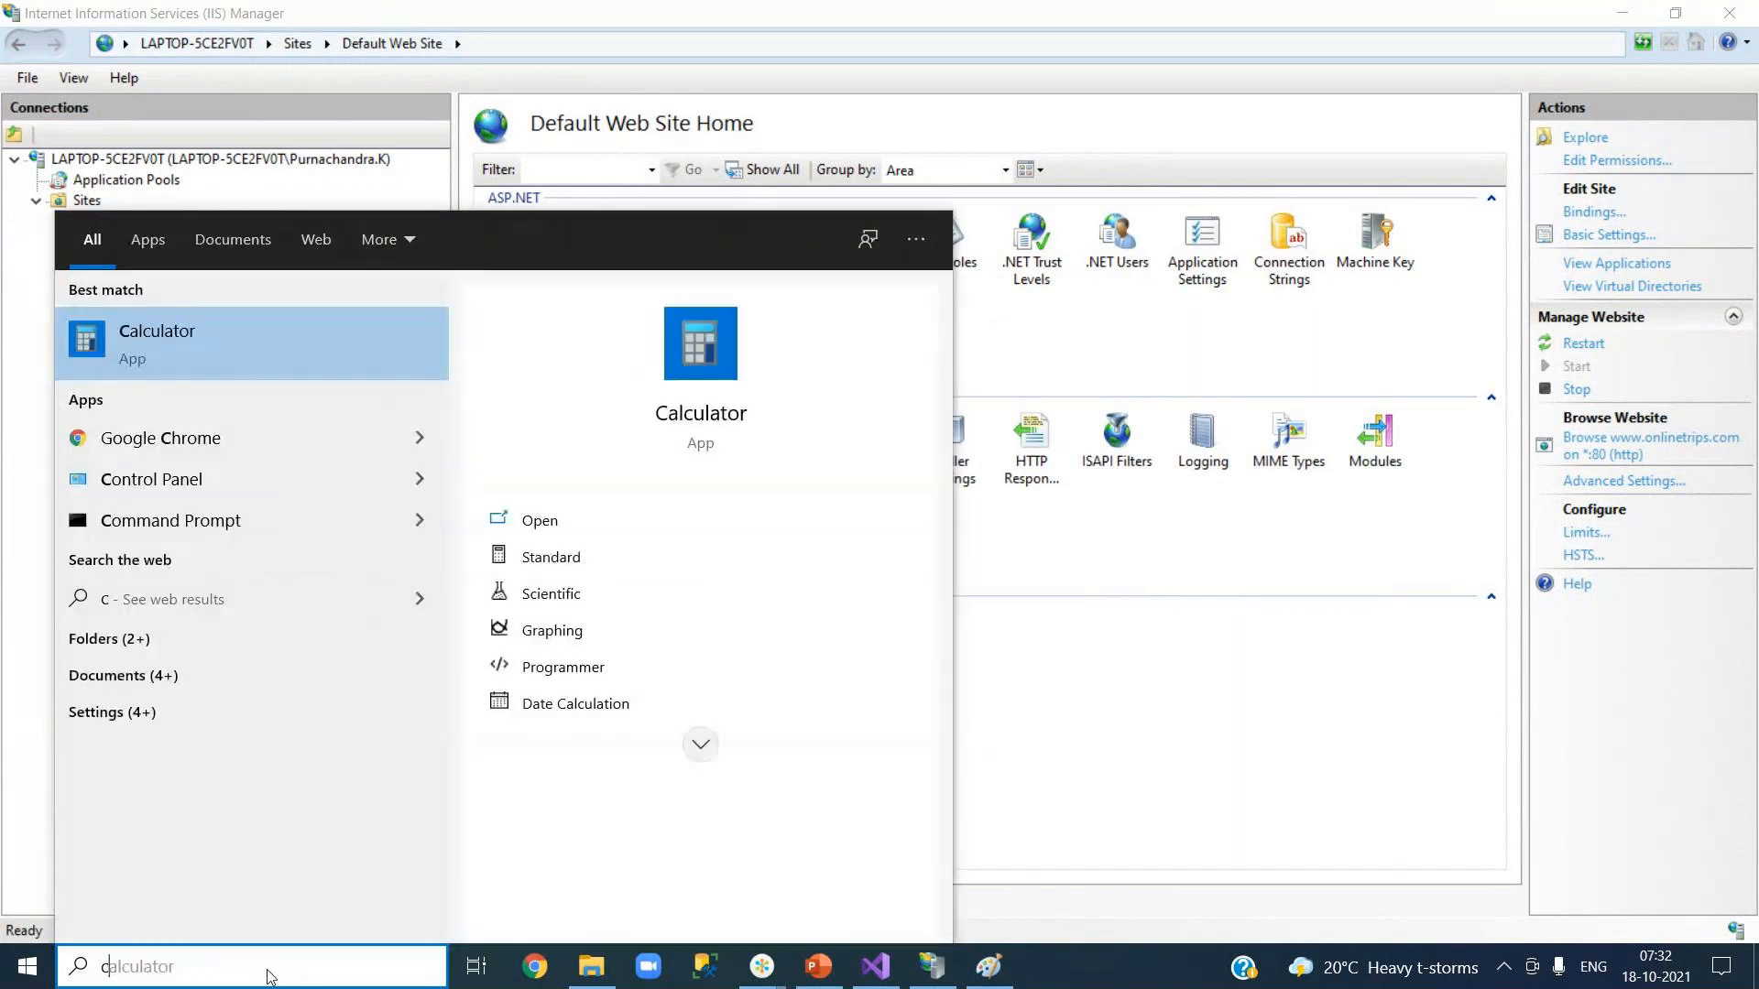
type(":\\")
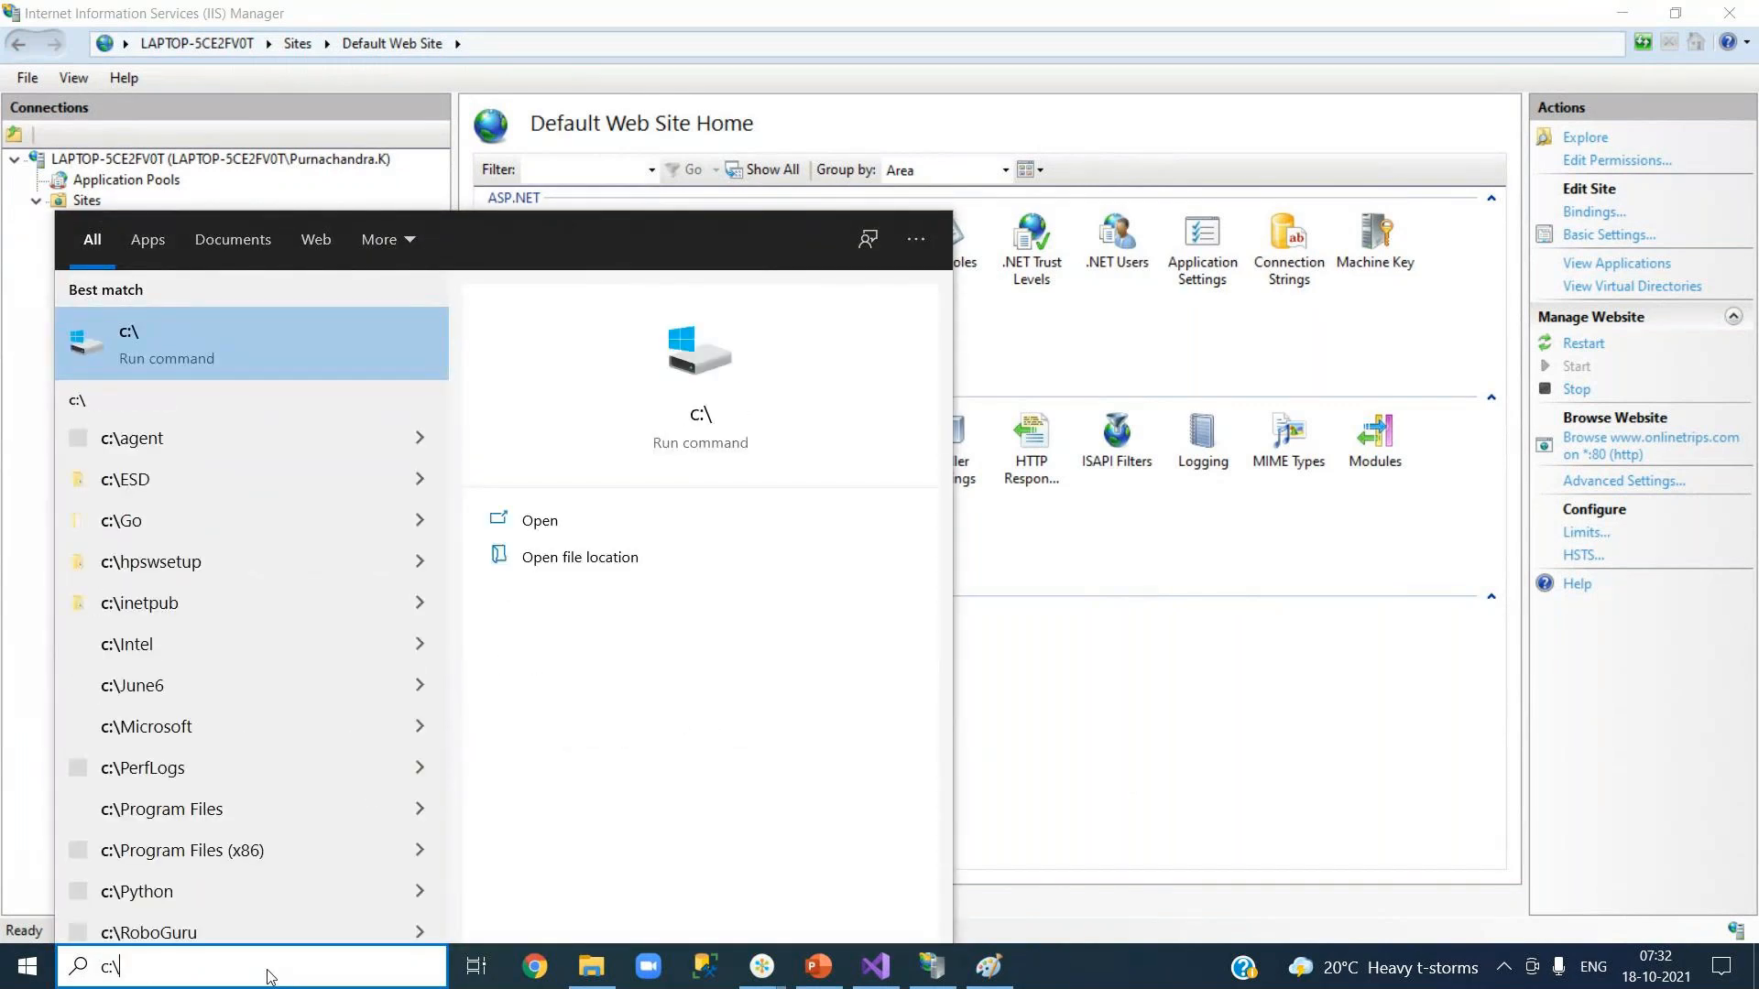
type("inet")
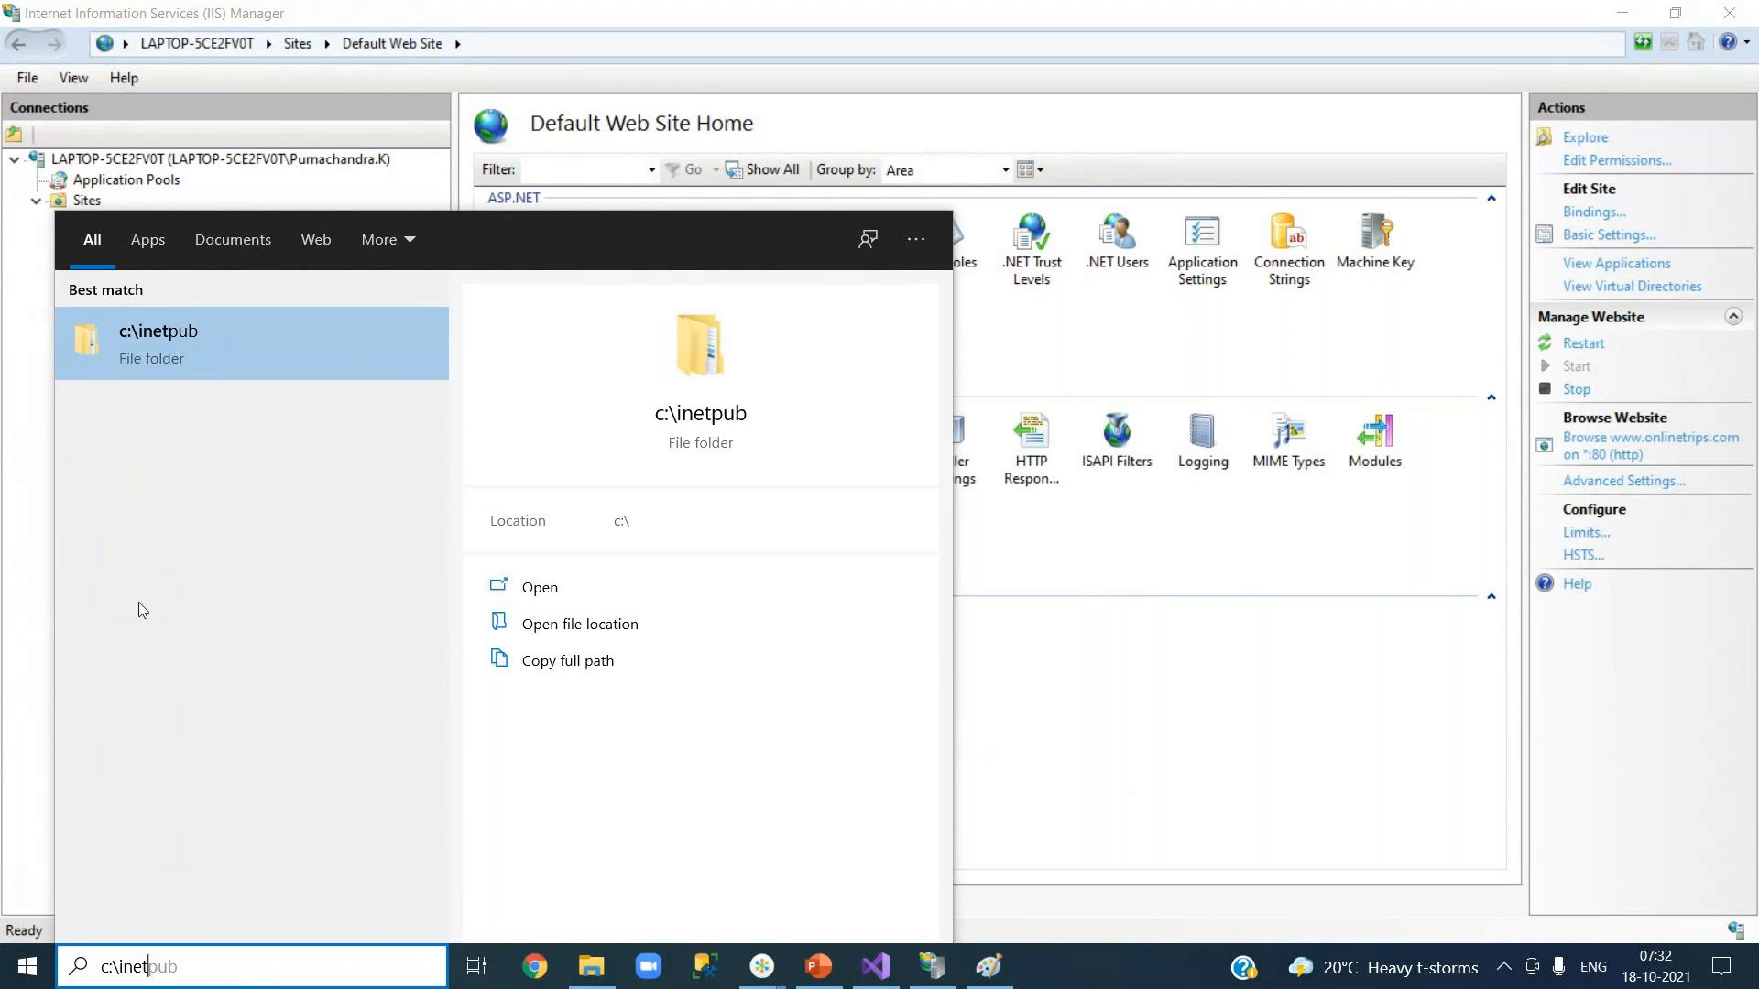
left_click(224, 354)
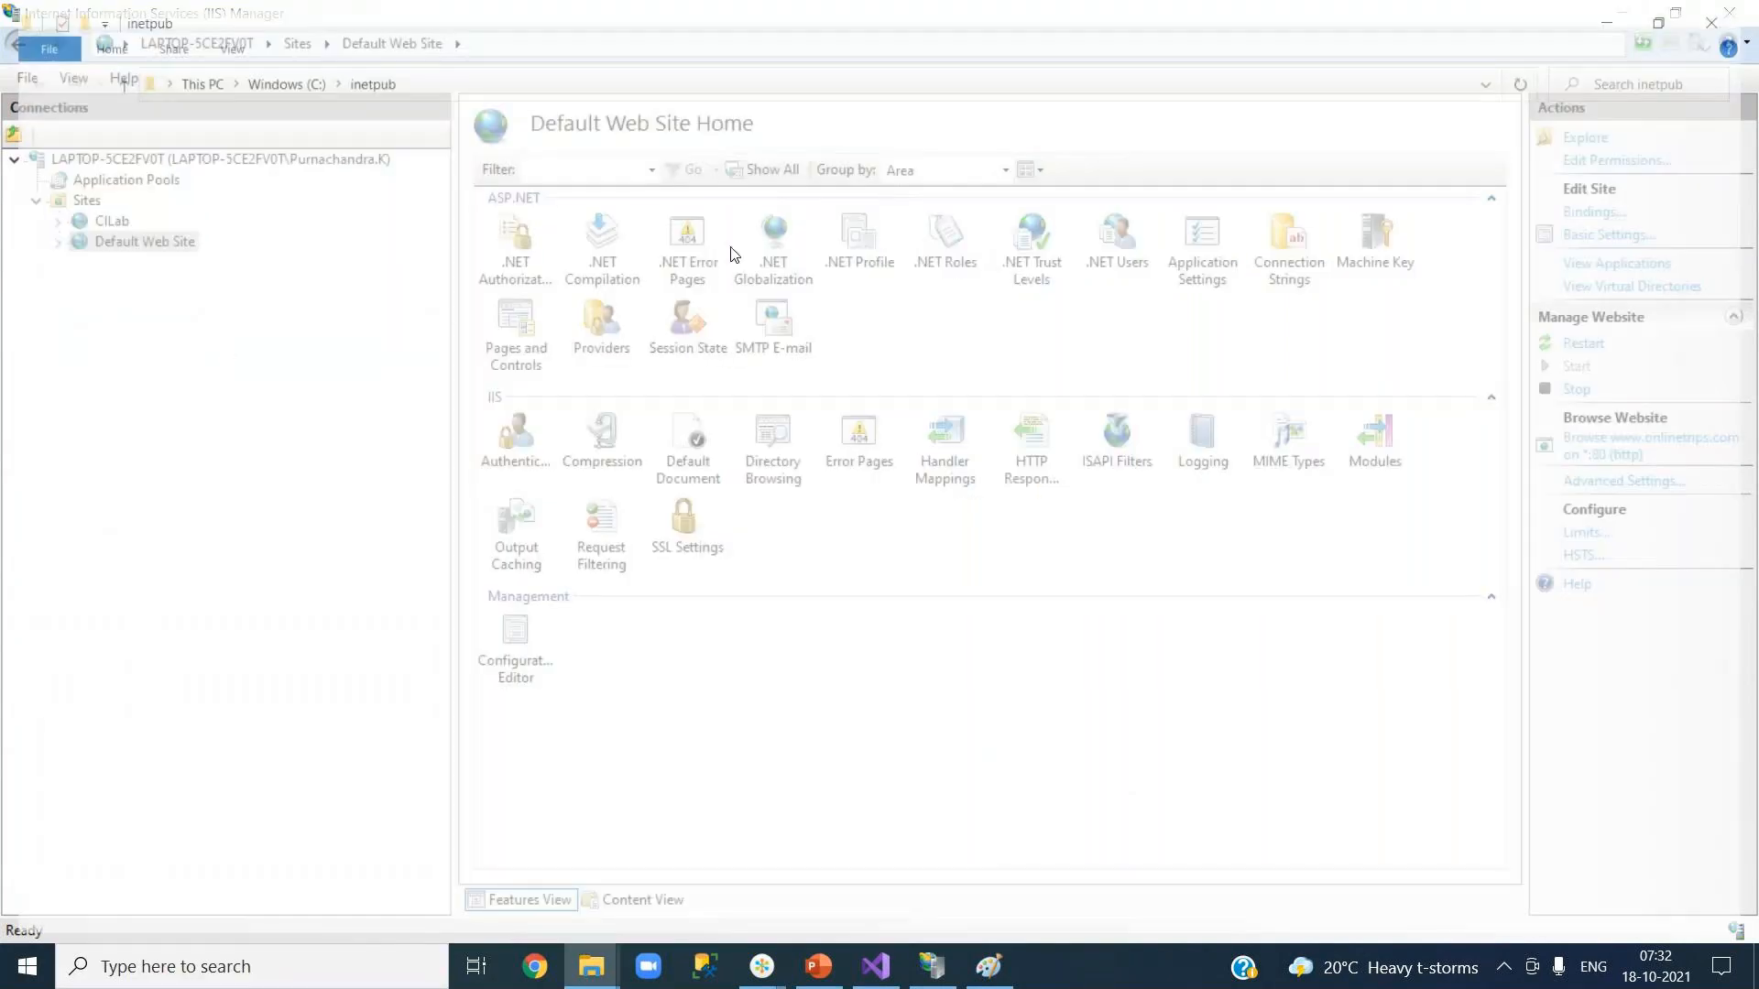
double_click(377, 249)
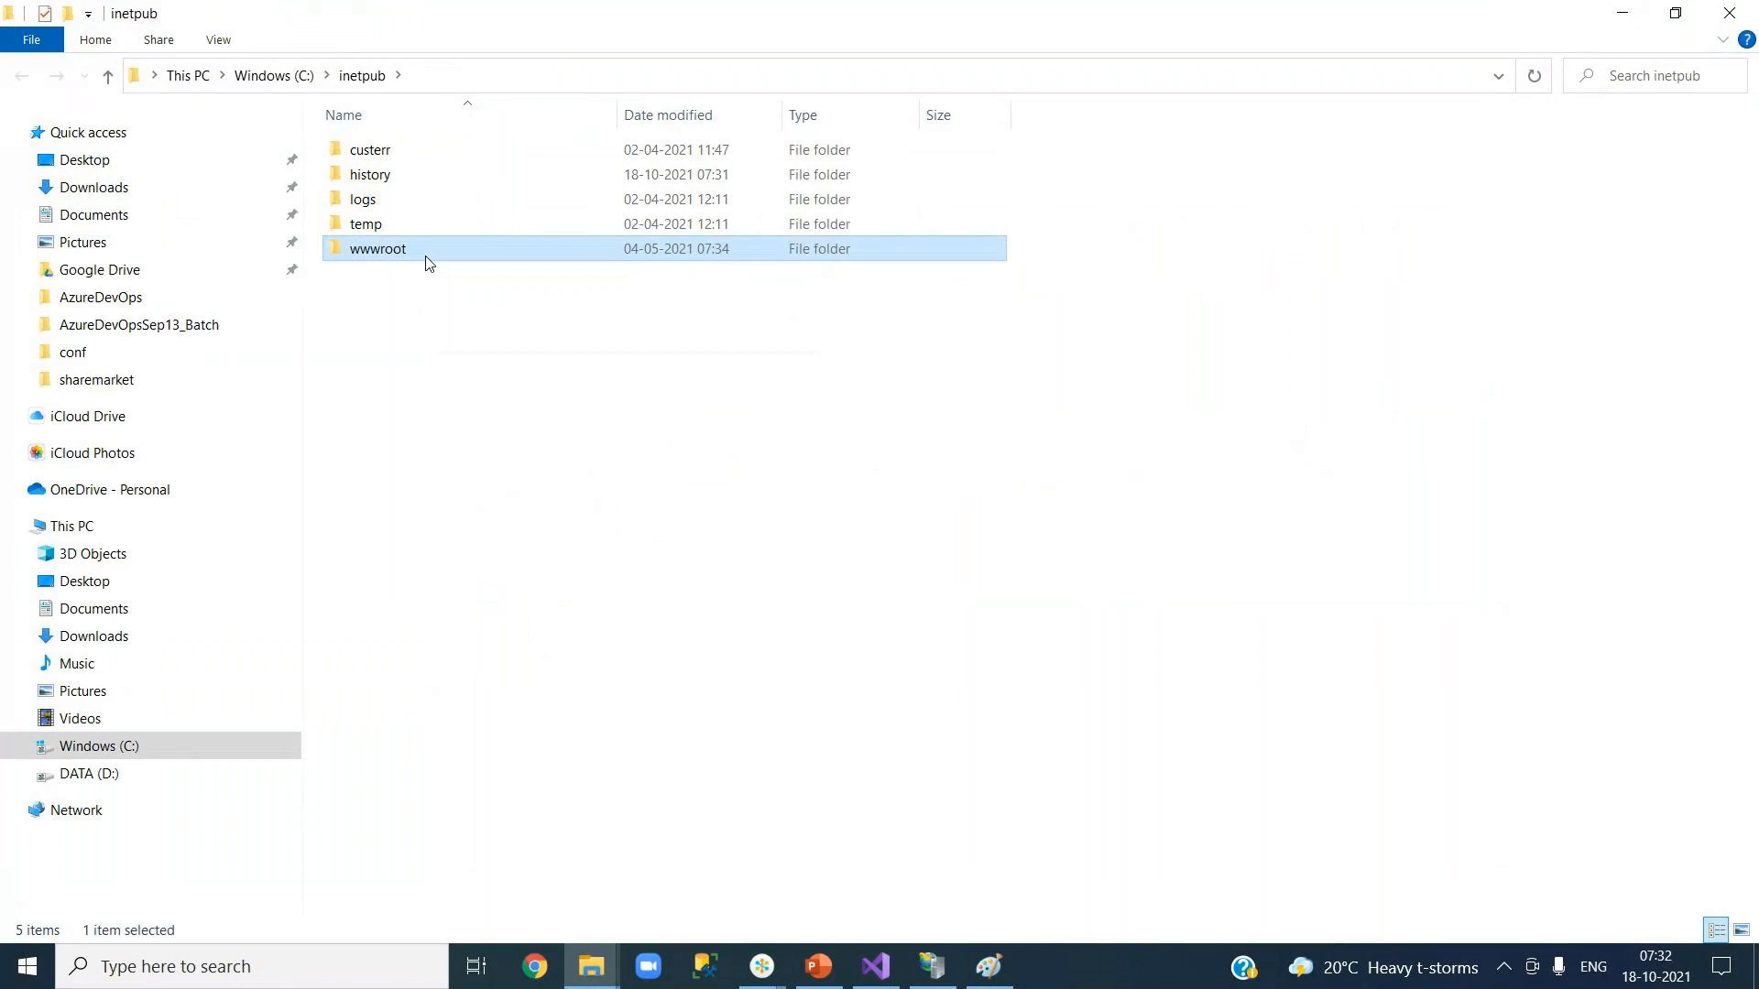
Create a folder named YourJourneys inside wwwroot and open it.
right_click(503, 565)
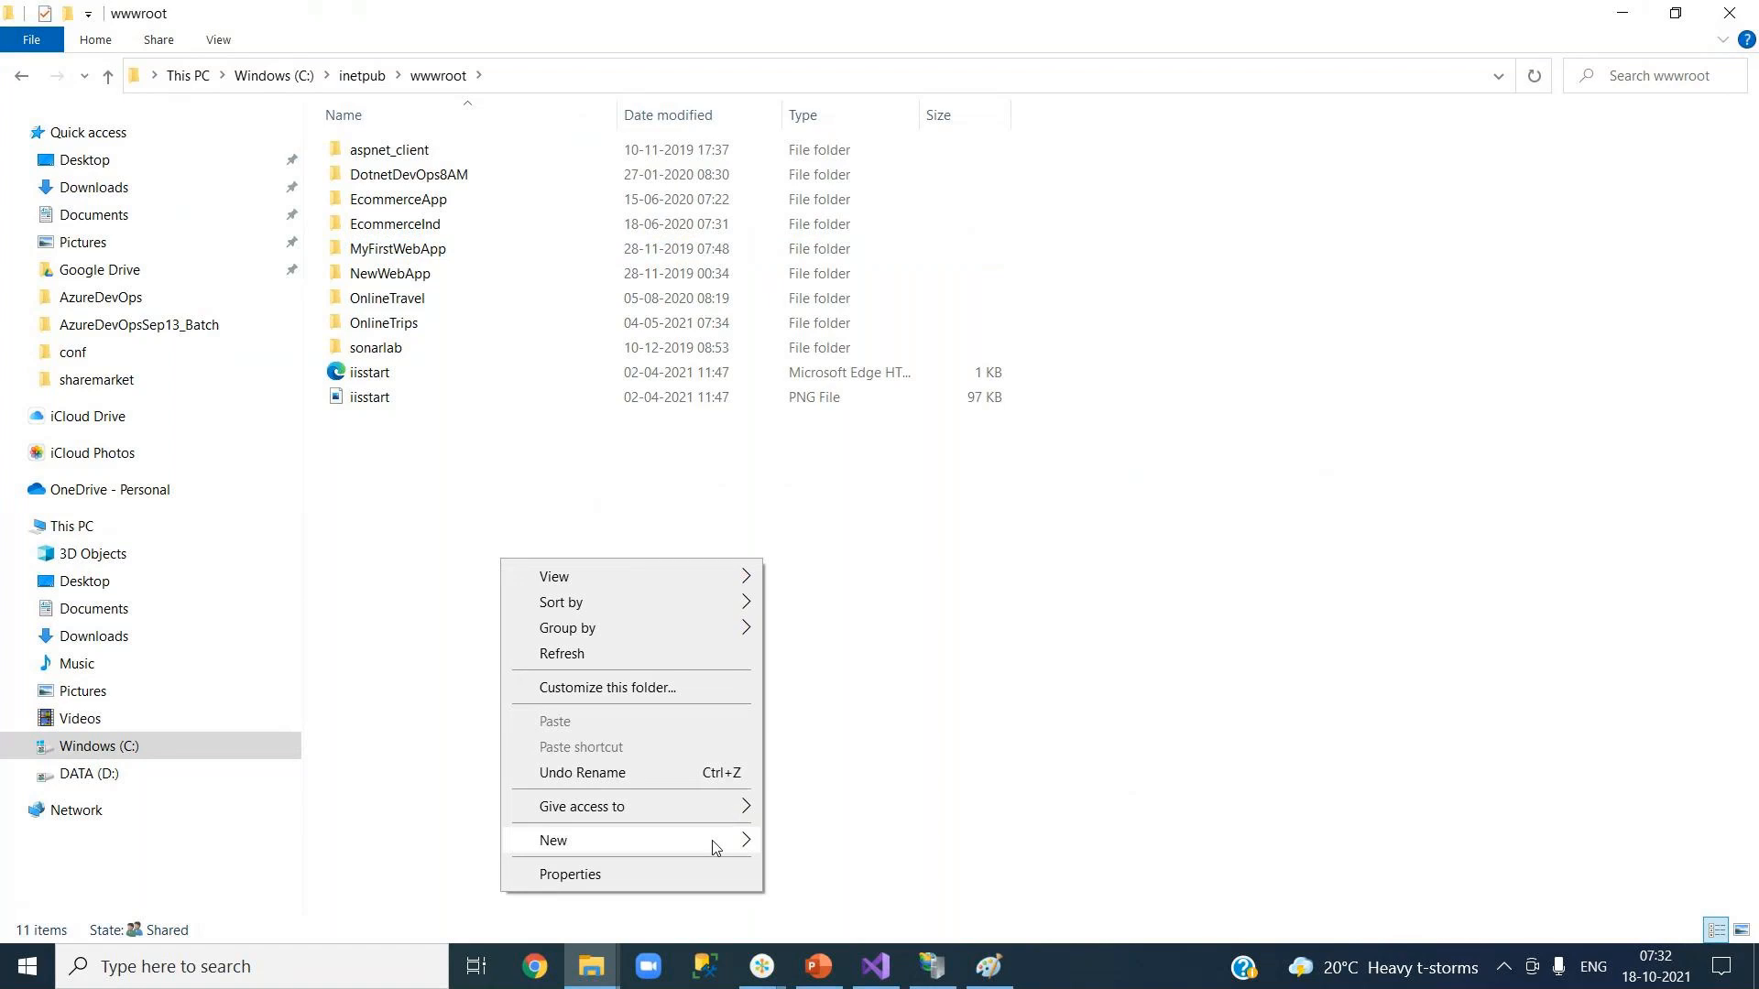
mouse_move(716, 848)
left_click(837, 840)
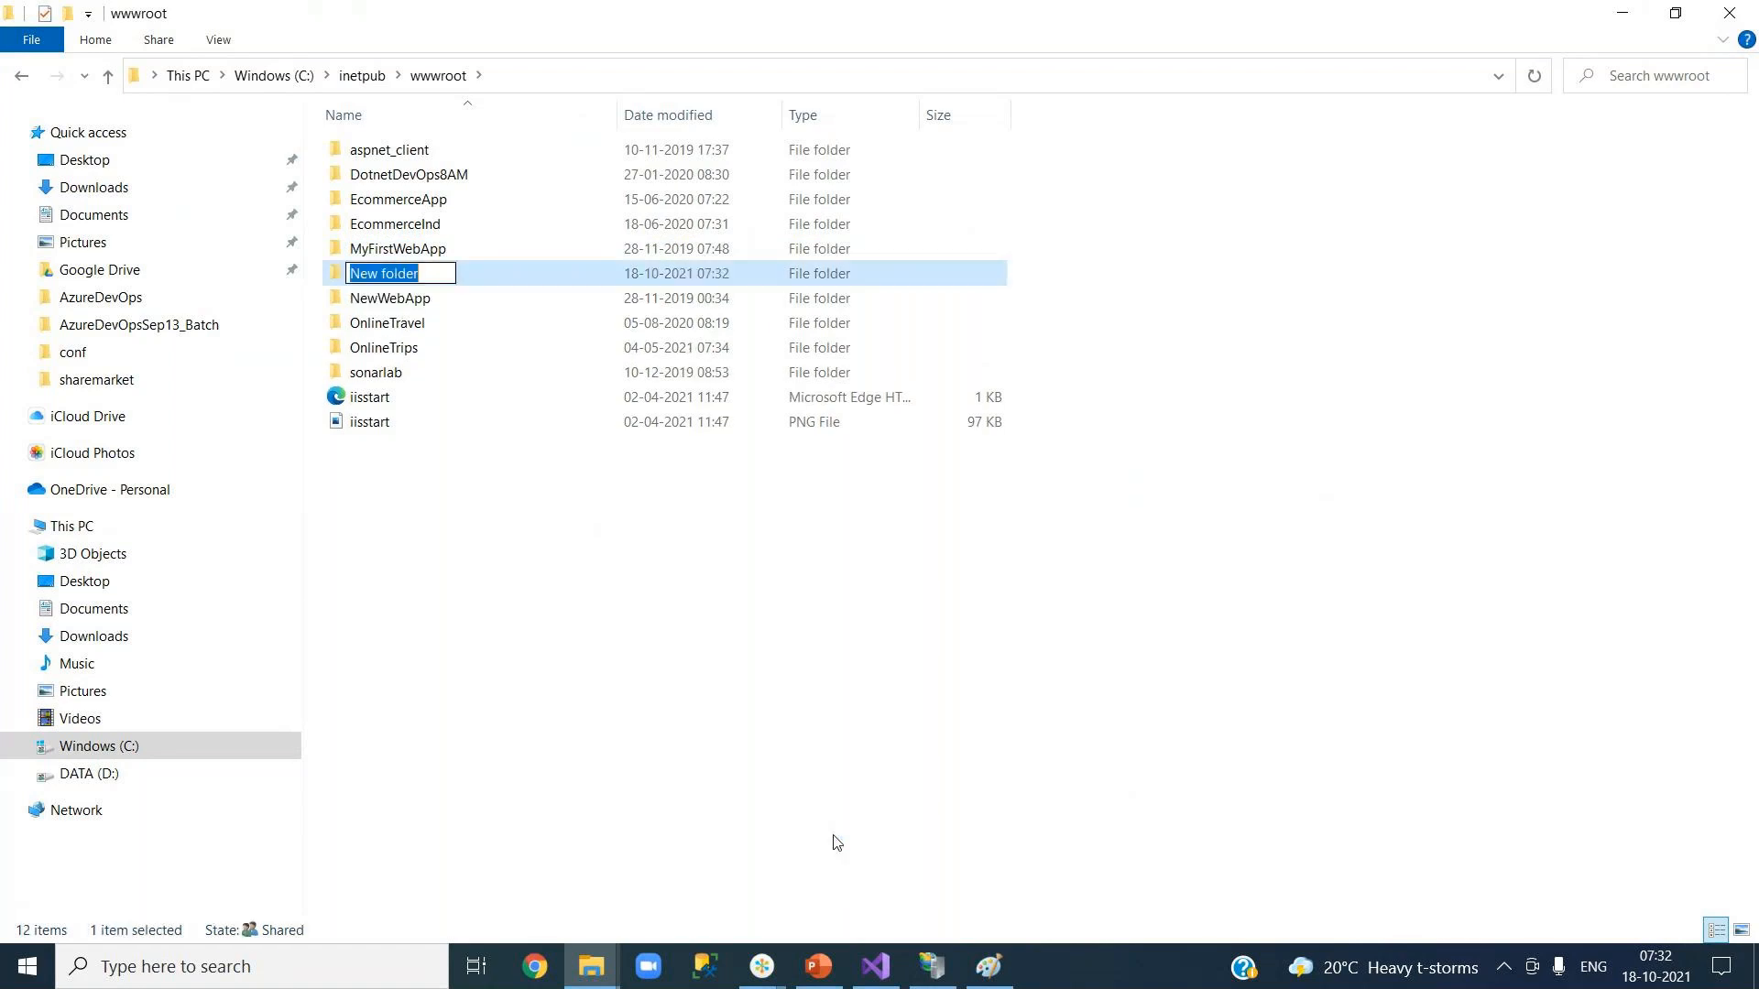
type("Y")
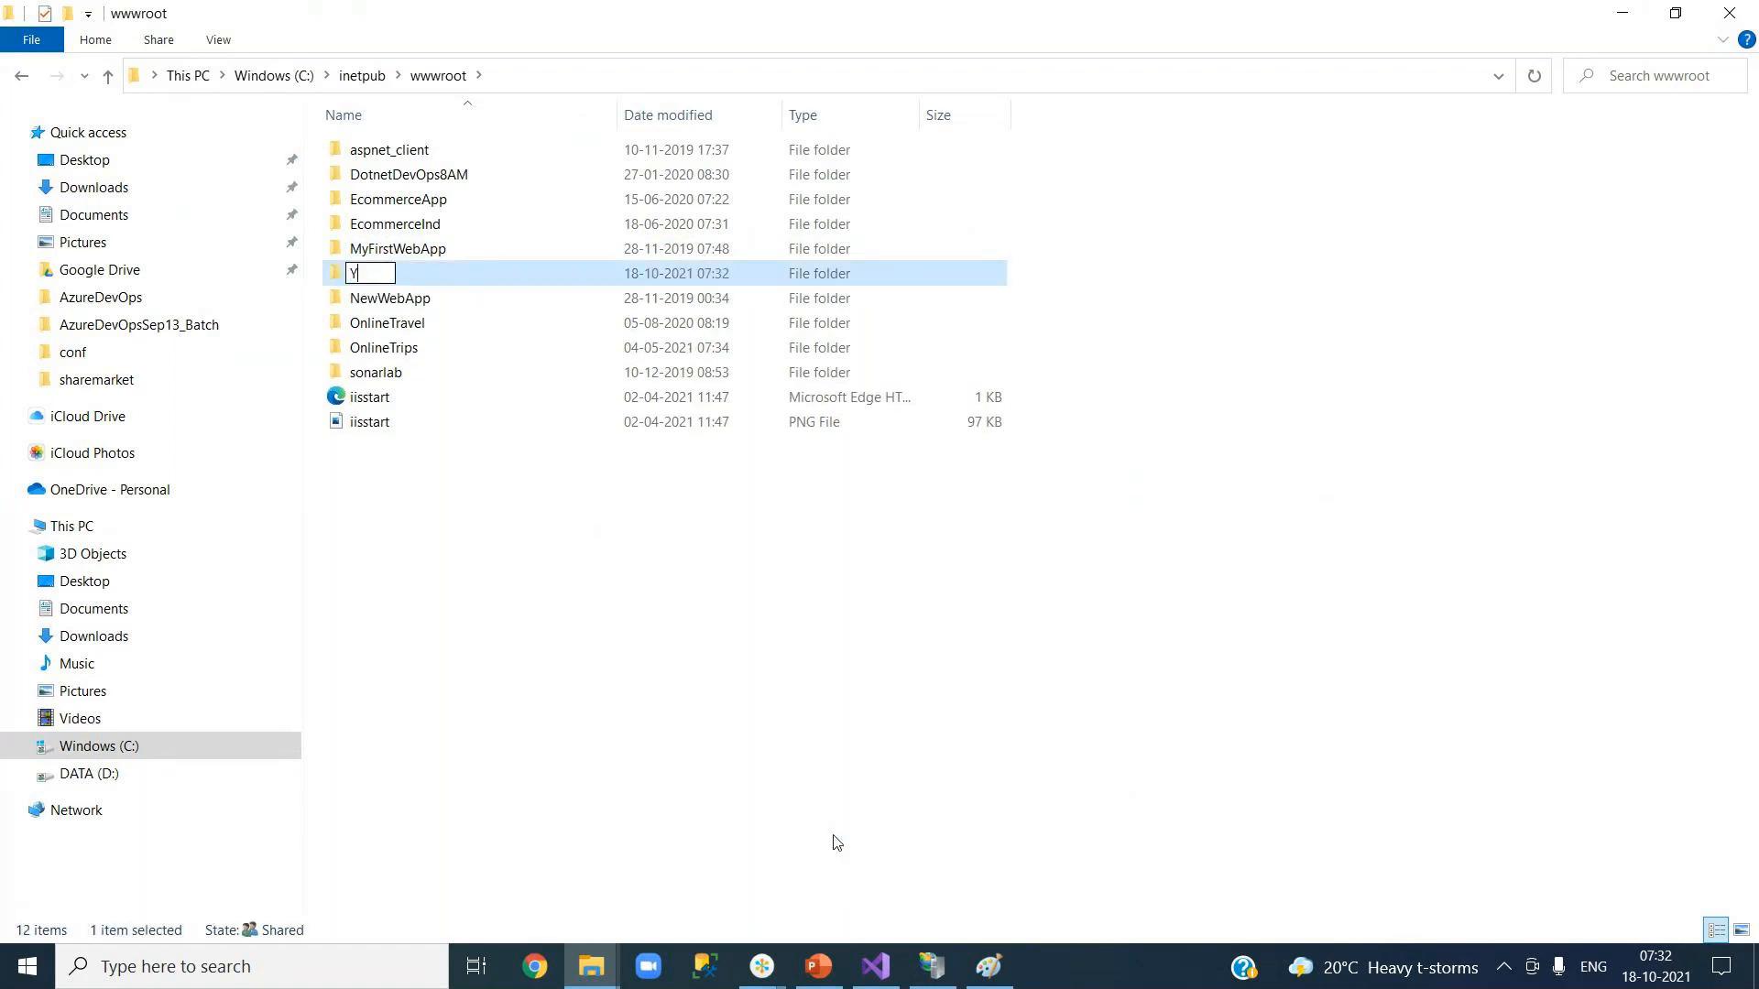
type("ourJourneys")
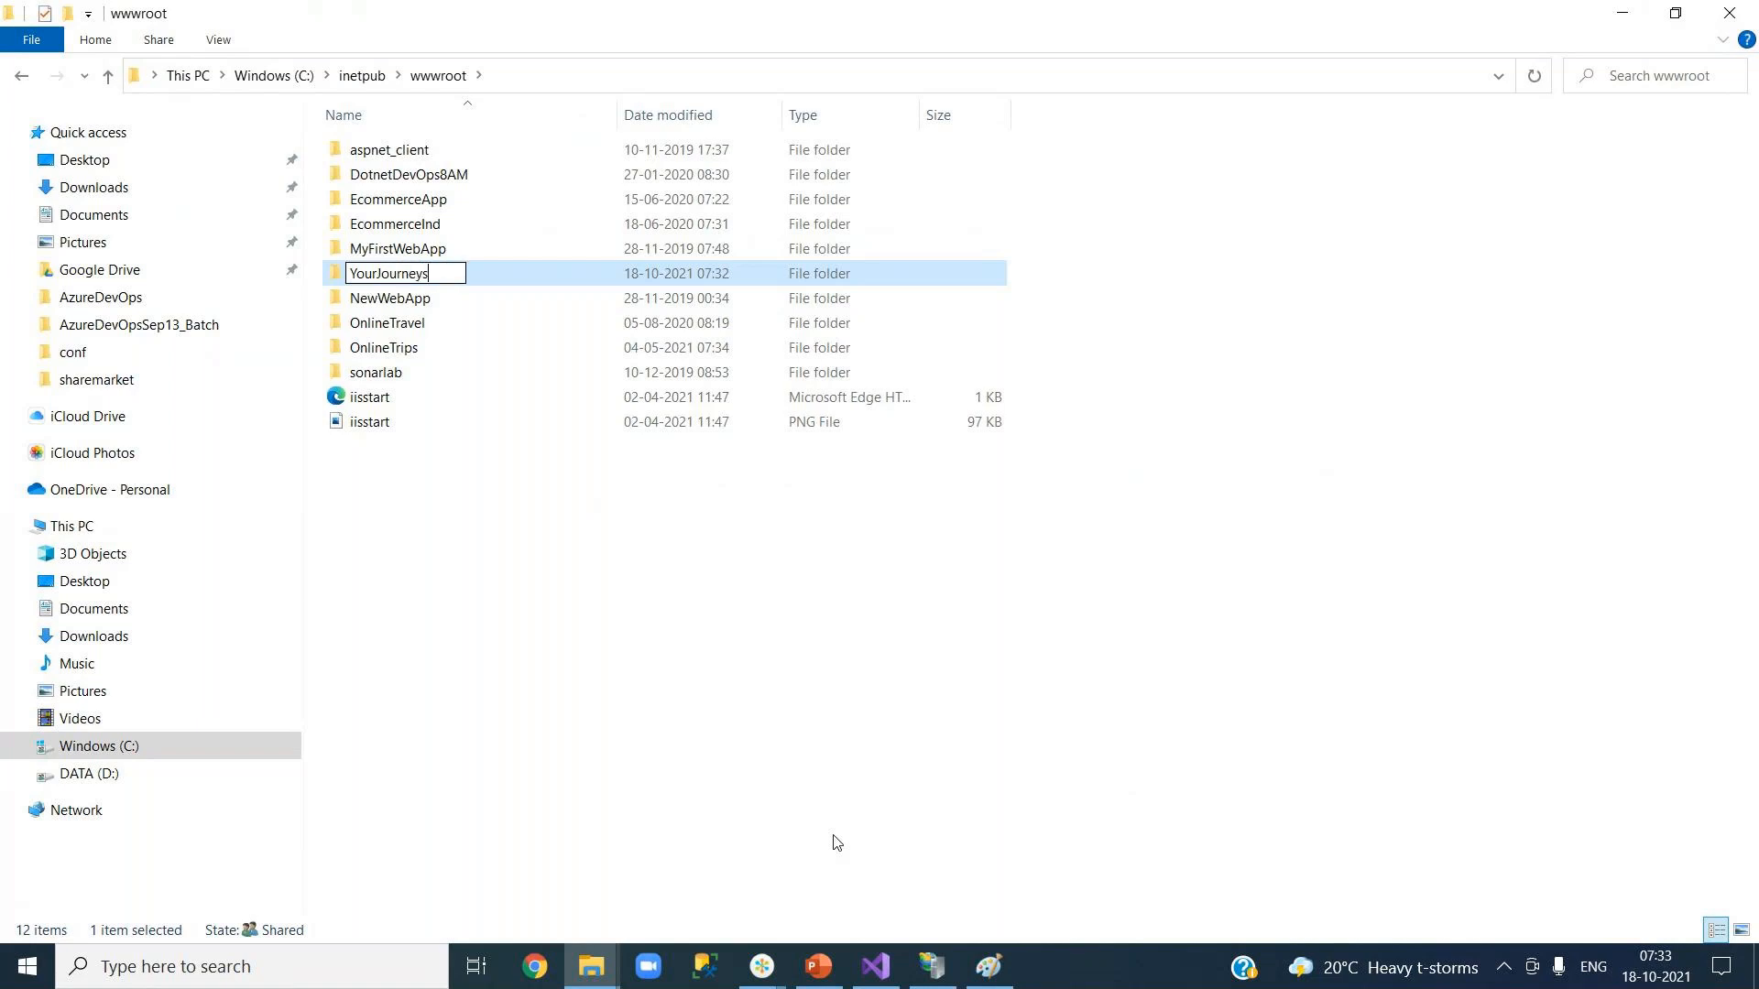
key("Return")
key("Return")
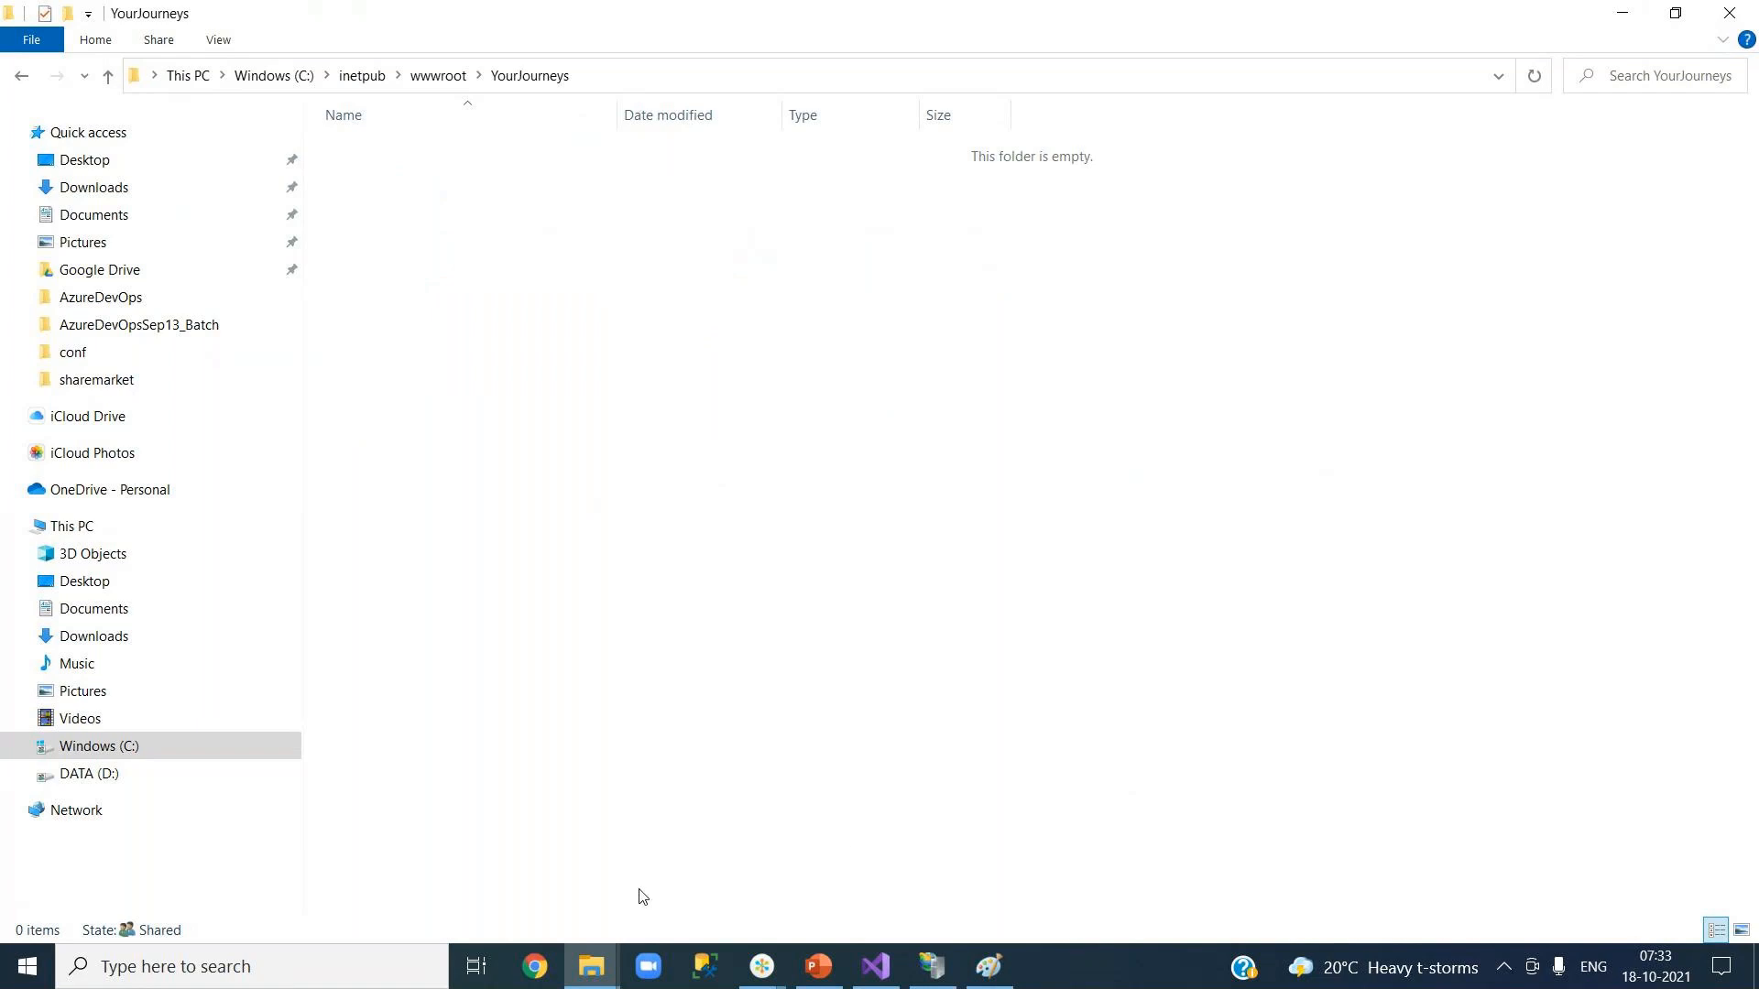
Copy all the published files and folders from the 18Oct folder.
mouse_move(586, 969)
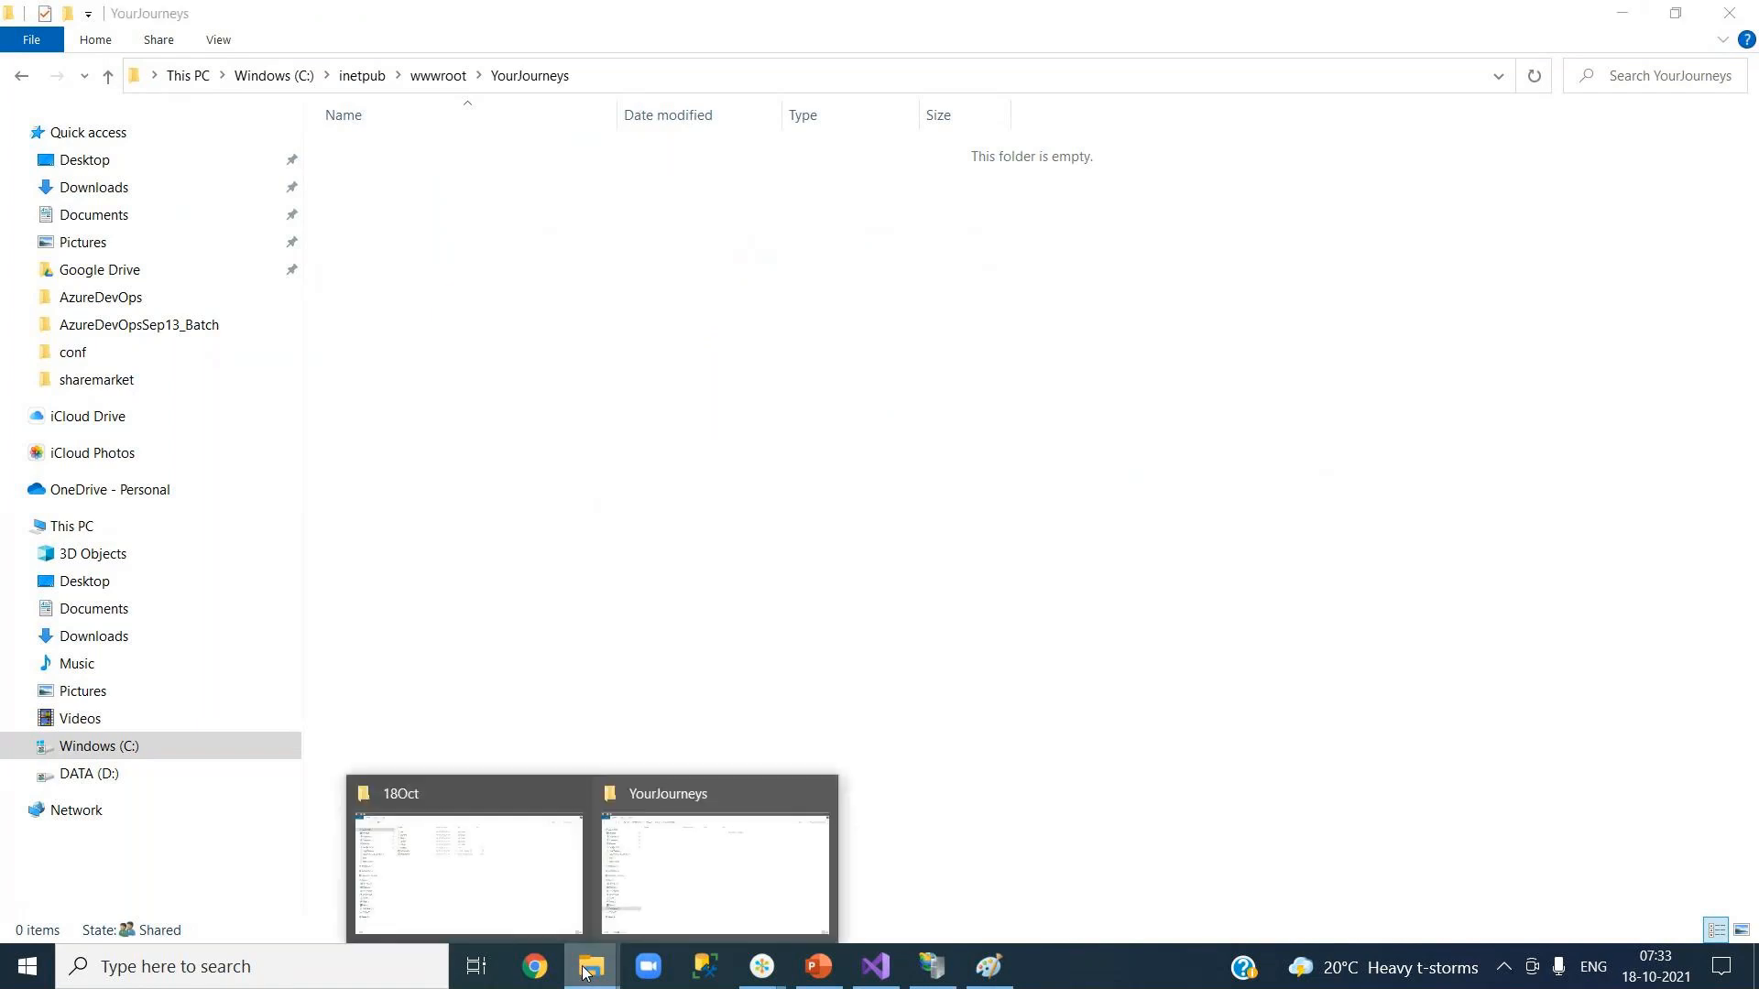
left_click(526, 888)
key("ctrl+a")
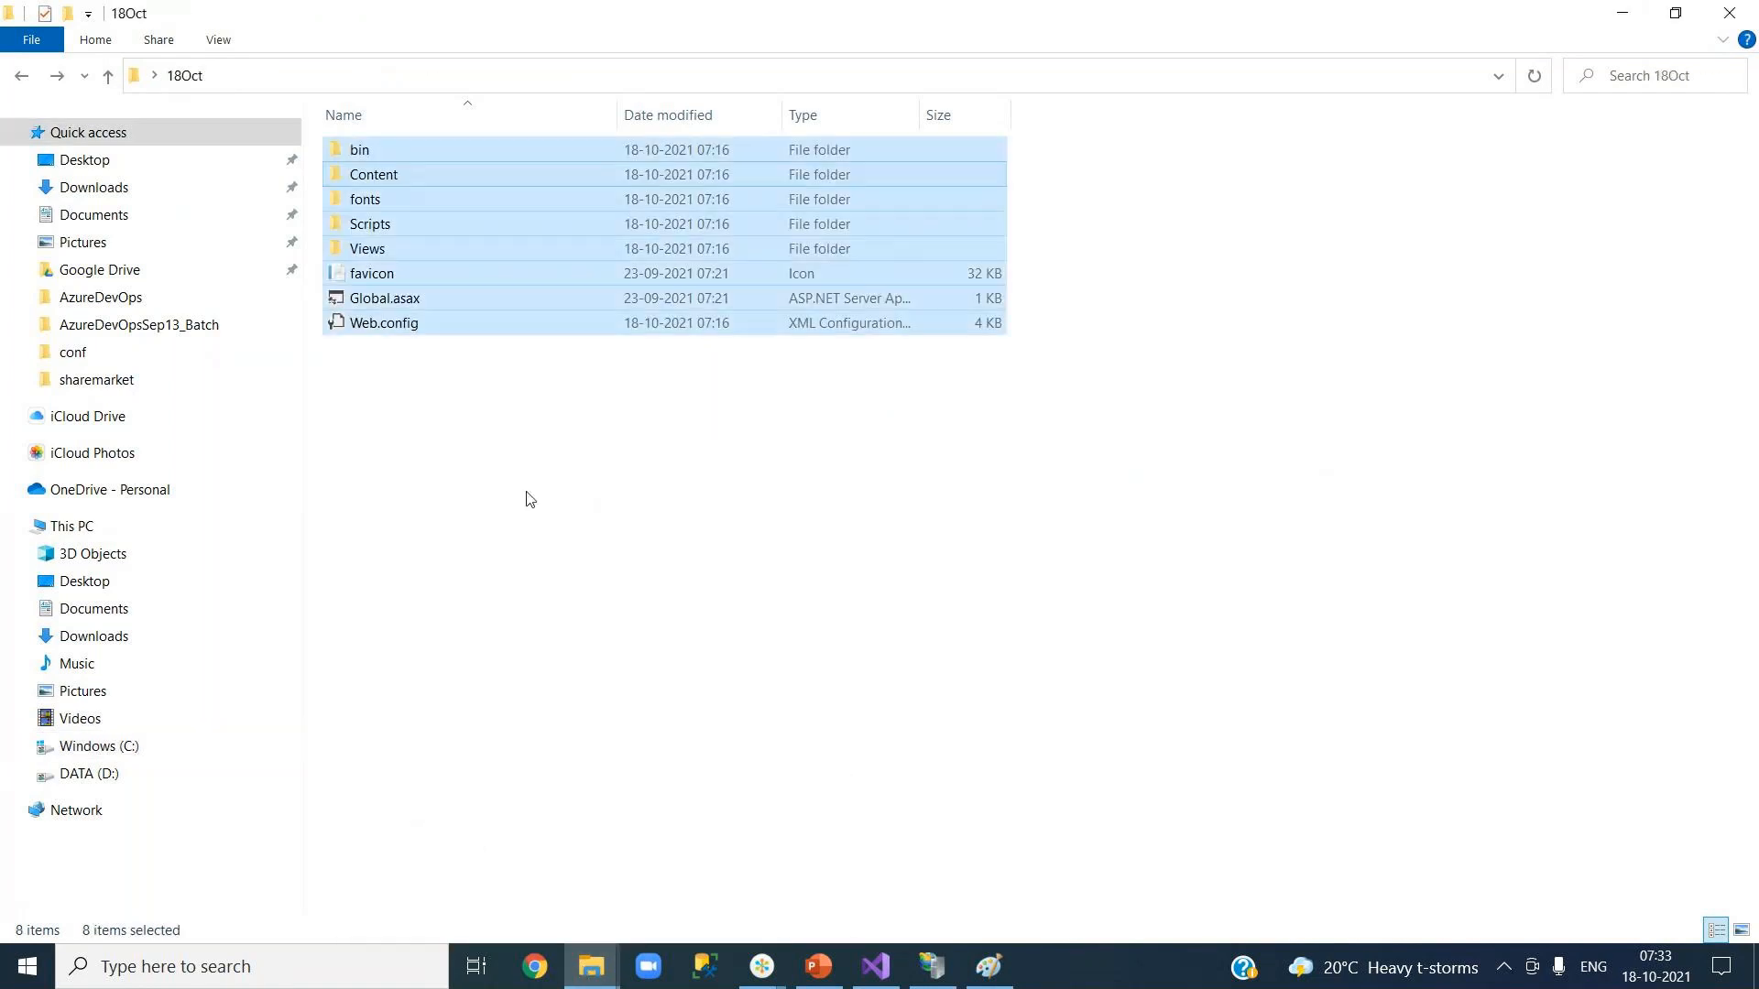
right_click(490, 251)
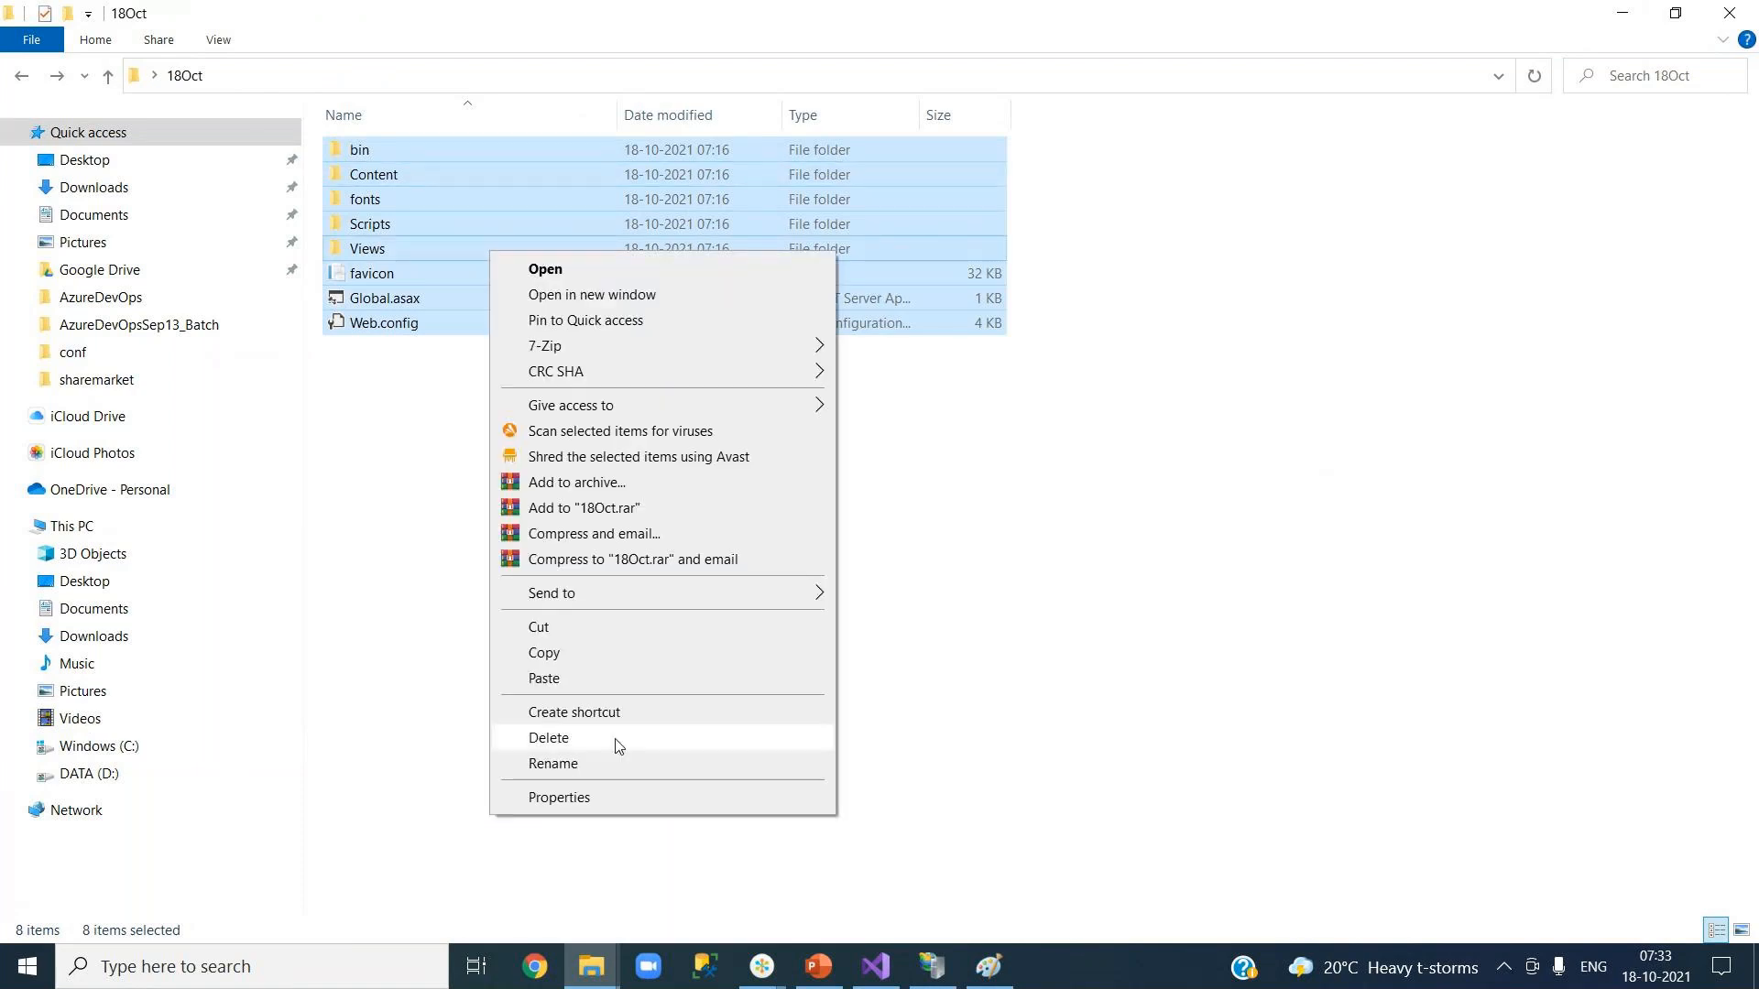
left_click(662, 652)
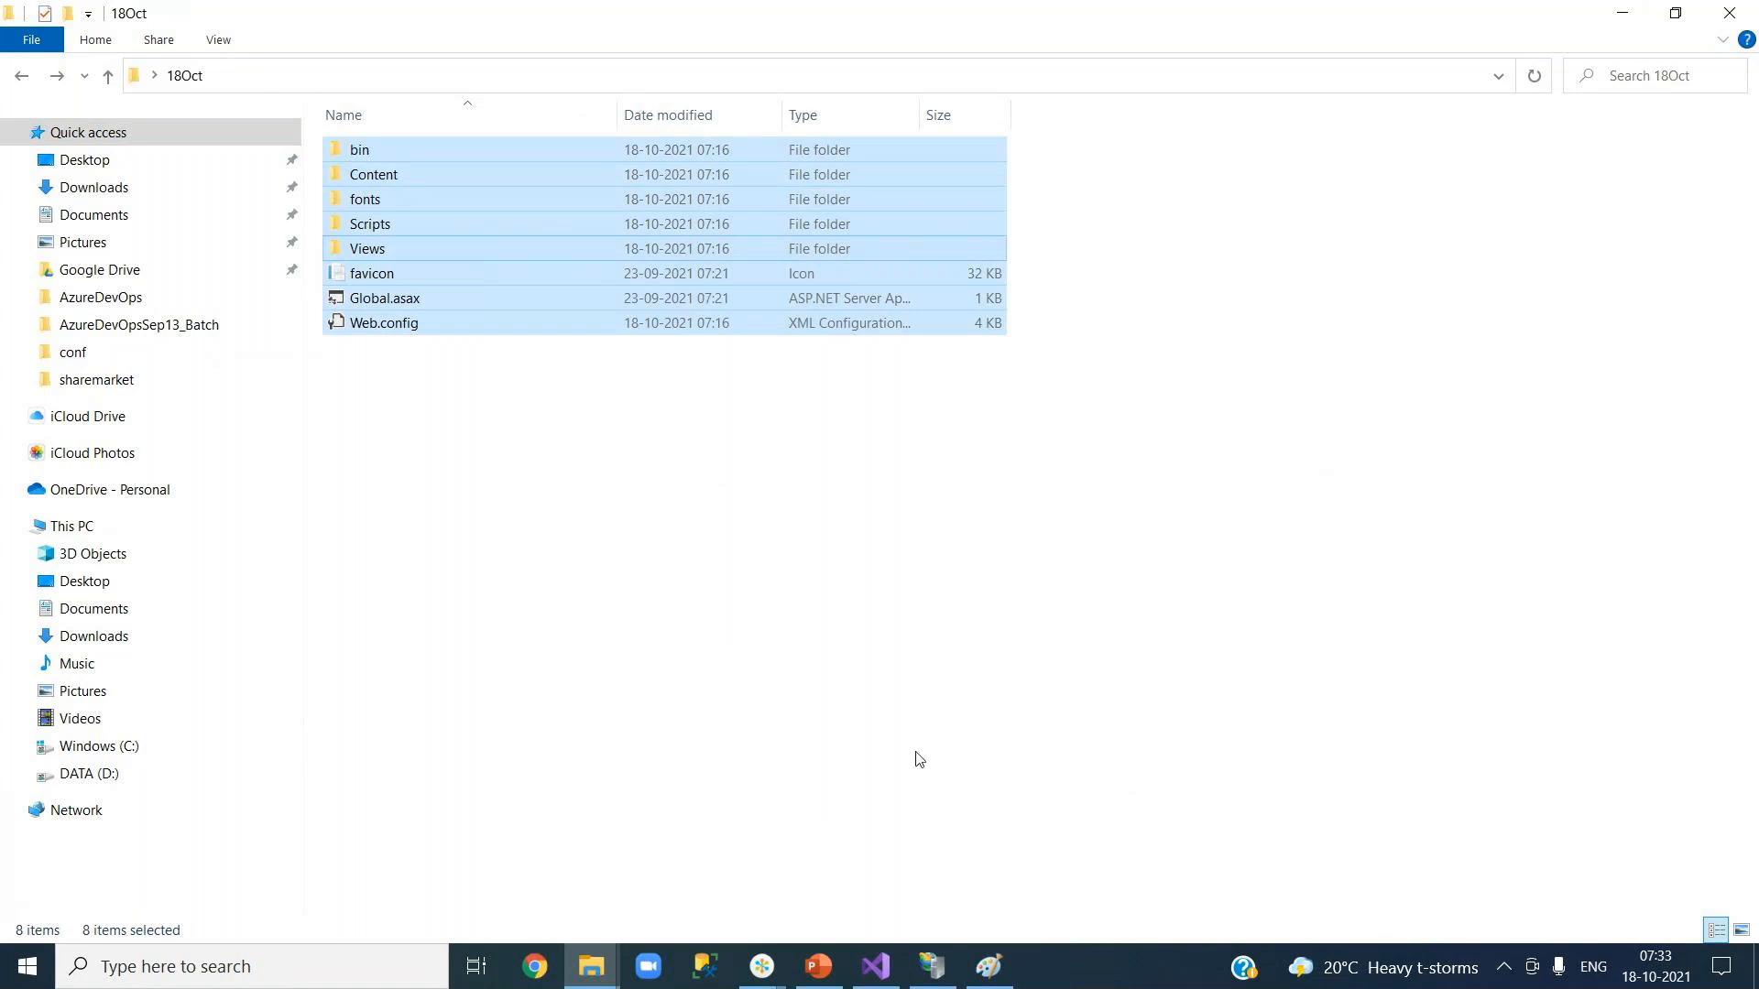
Paste the copied published files into the YourJourneys folder under wwwroot, granting administrator permission for the copy.
mouse_move(594, 982)
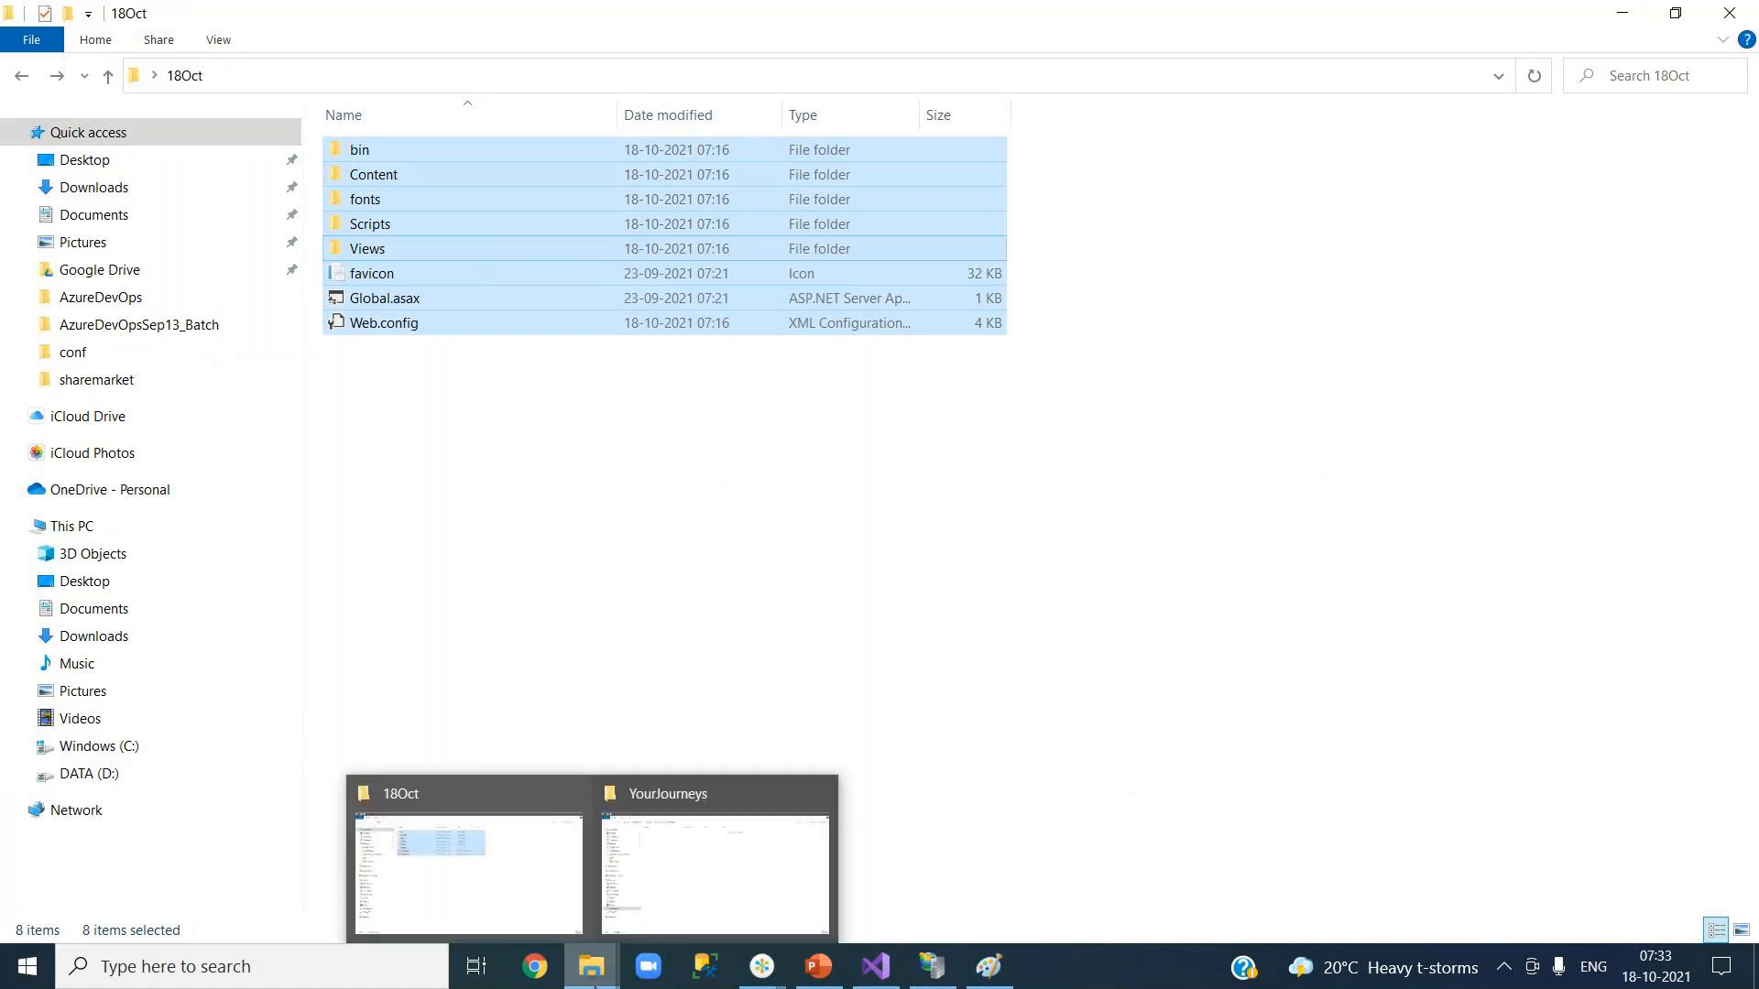
left_click(728, 889)
right_click(776, 367)
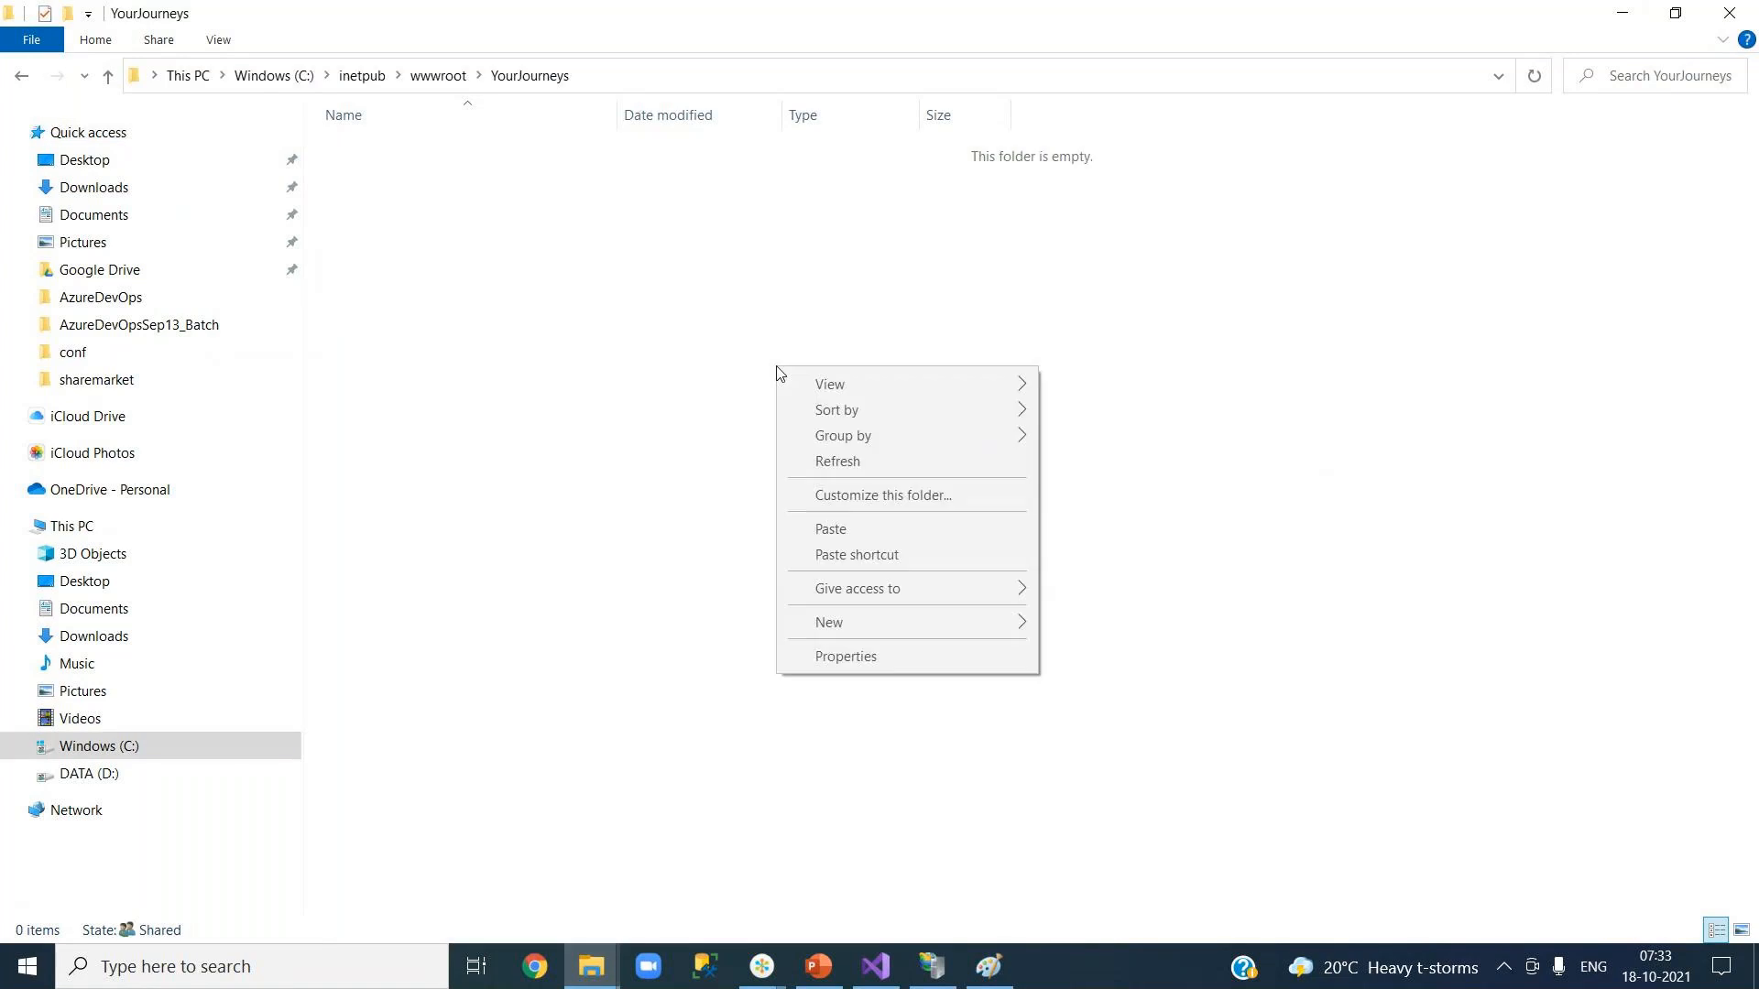
left_click(888, 528)
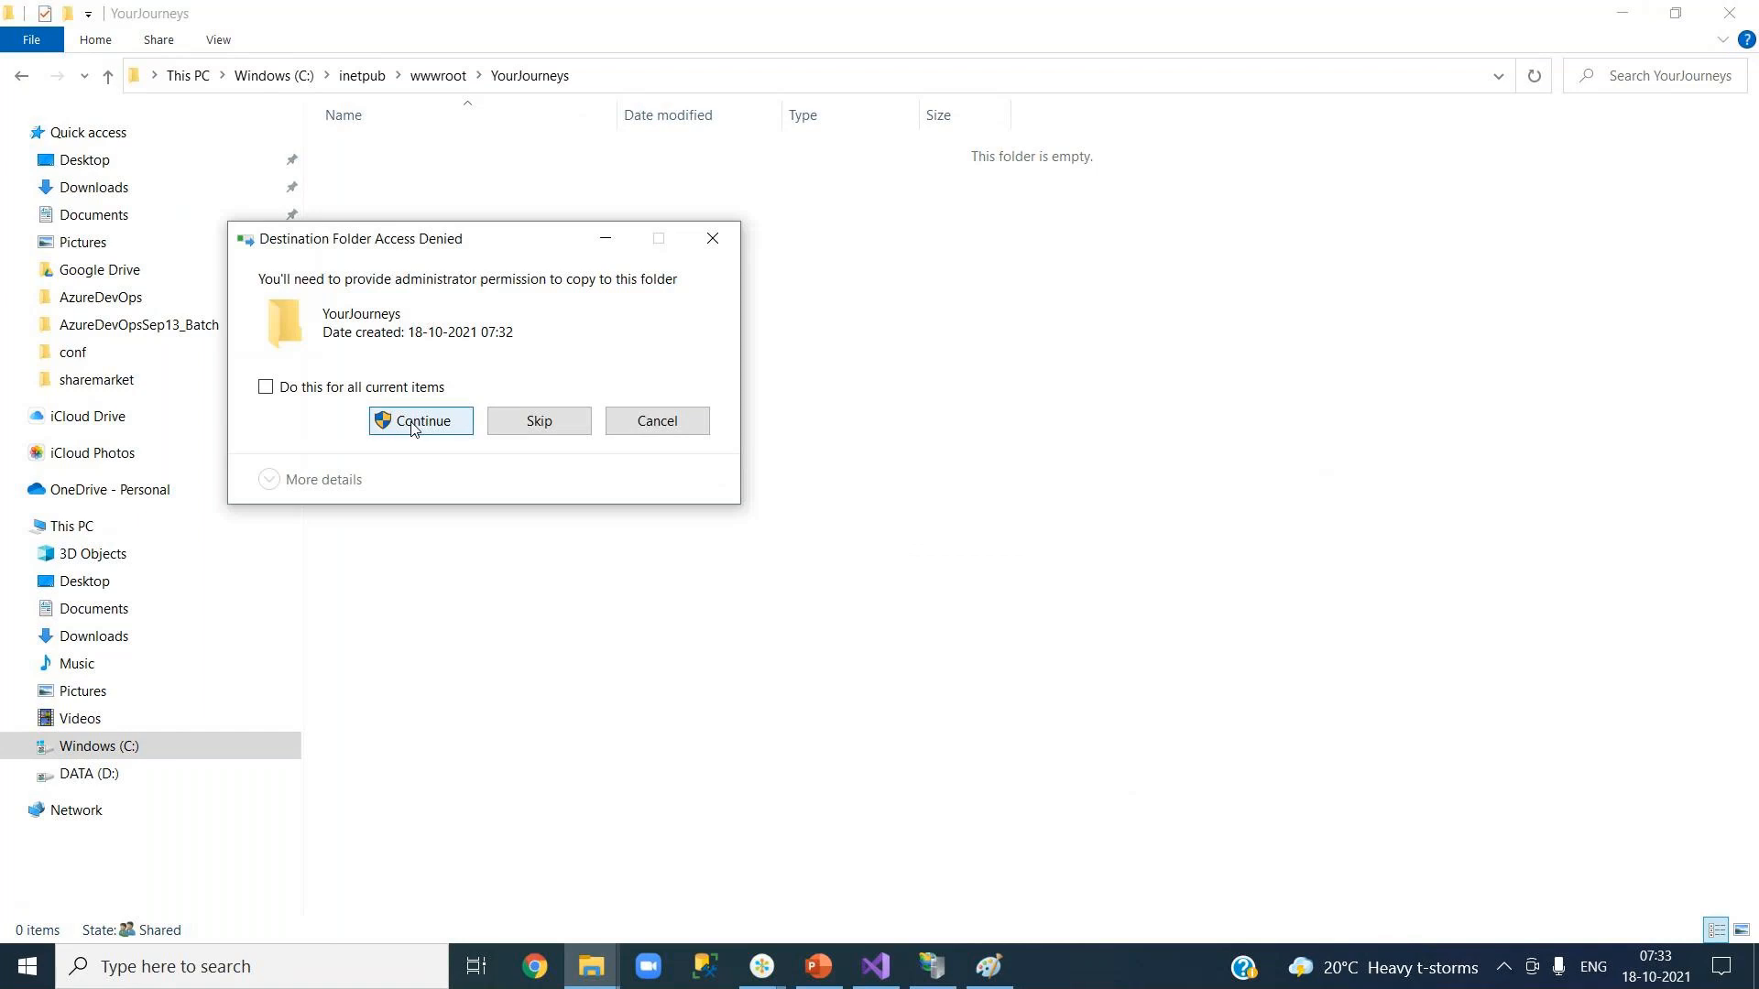
left_click(412, 424)
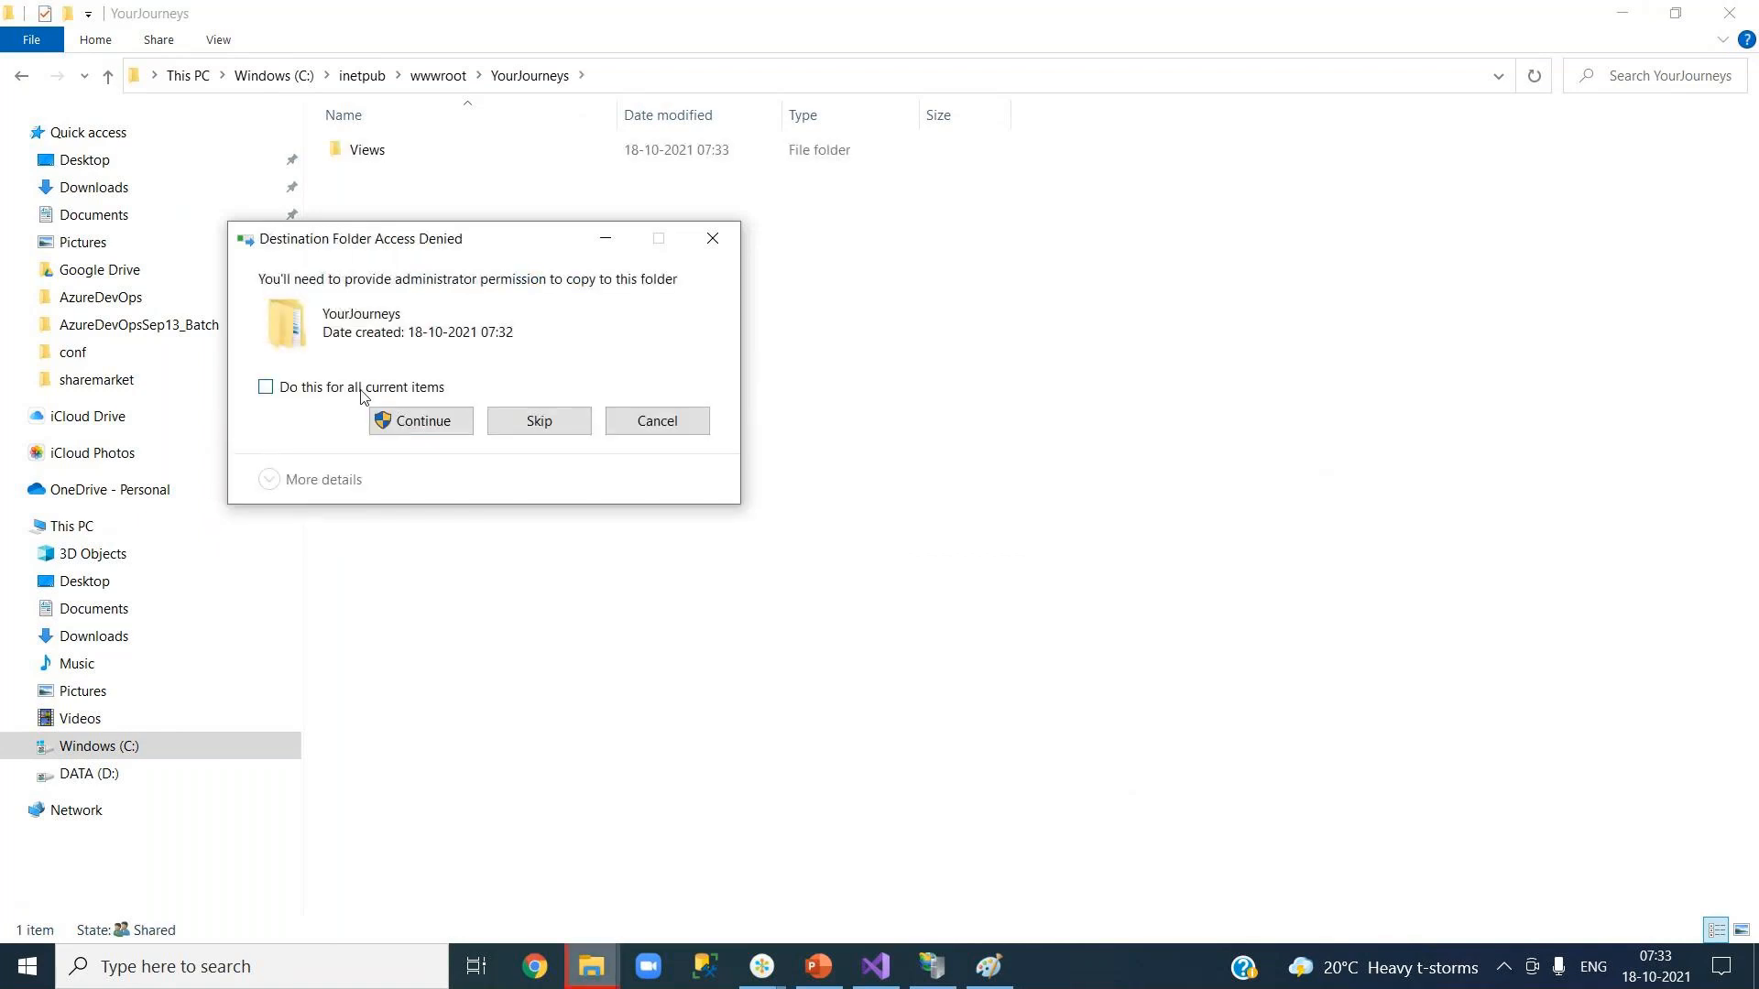
left_click(430, 426)
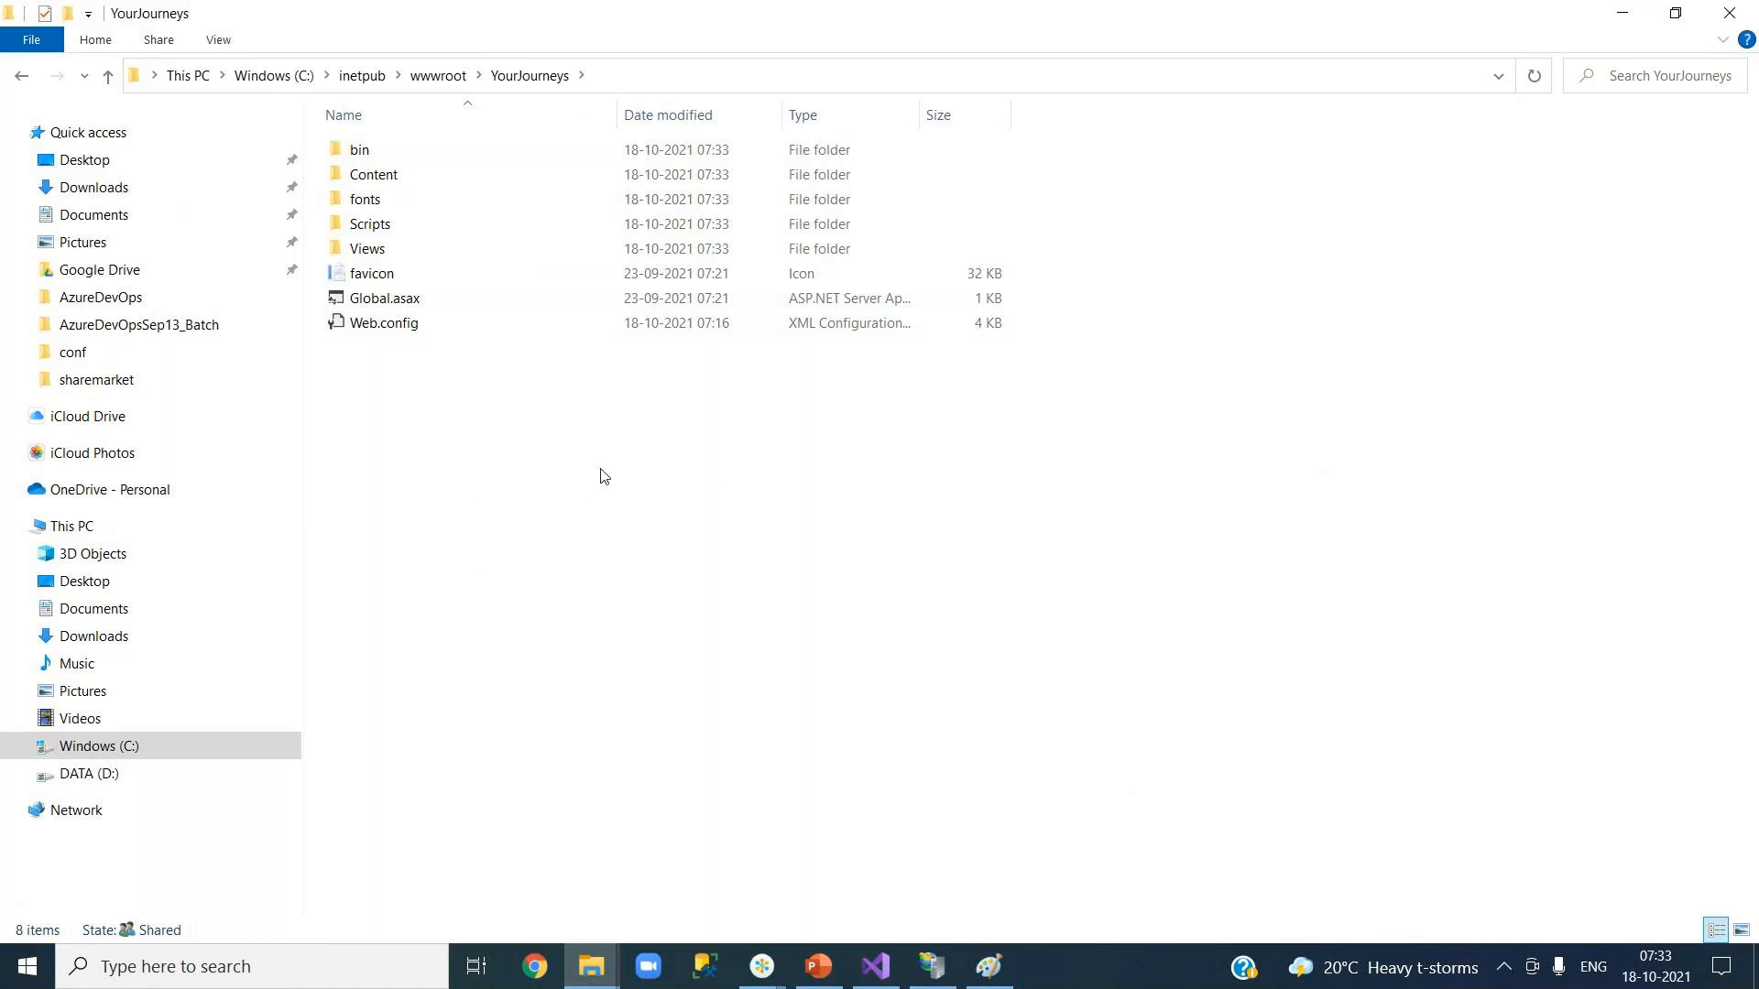
Minimize the YourJourneys folder window and close the 18Oct folder window to return to IIS Manager.
left_click(1622, 13)
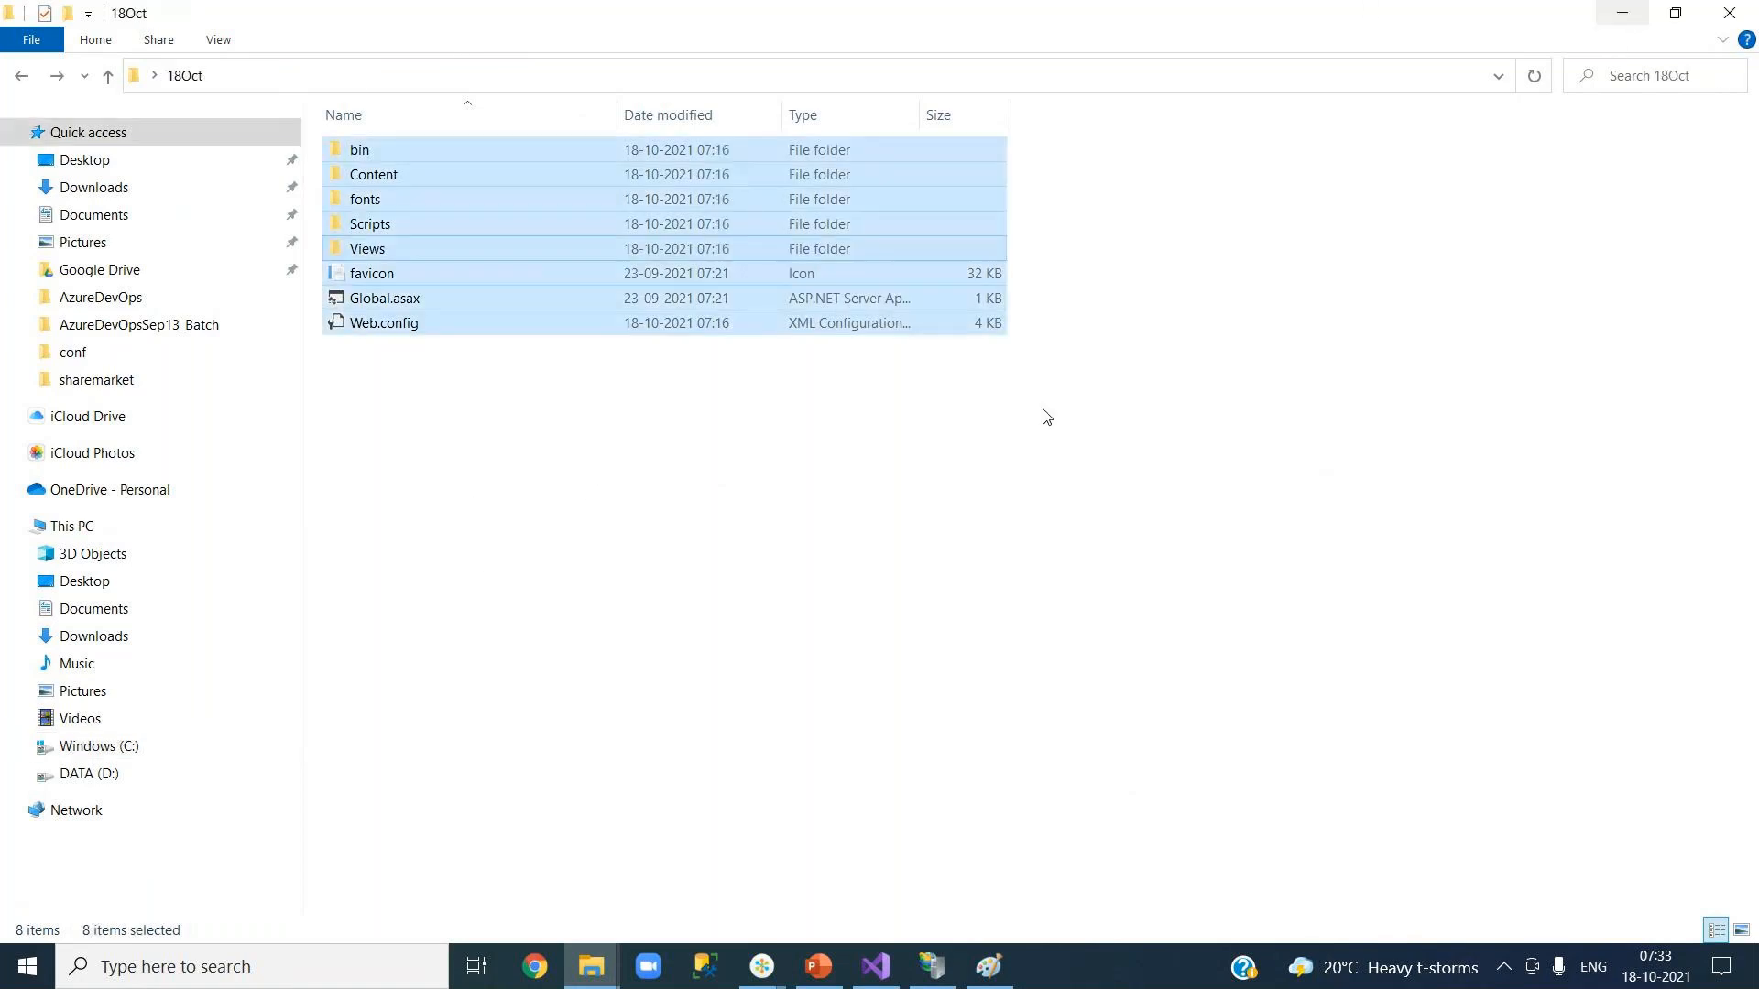
left_click(764, 579)
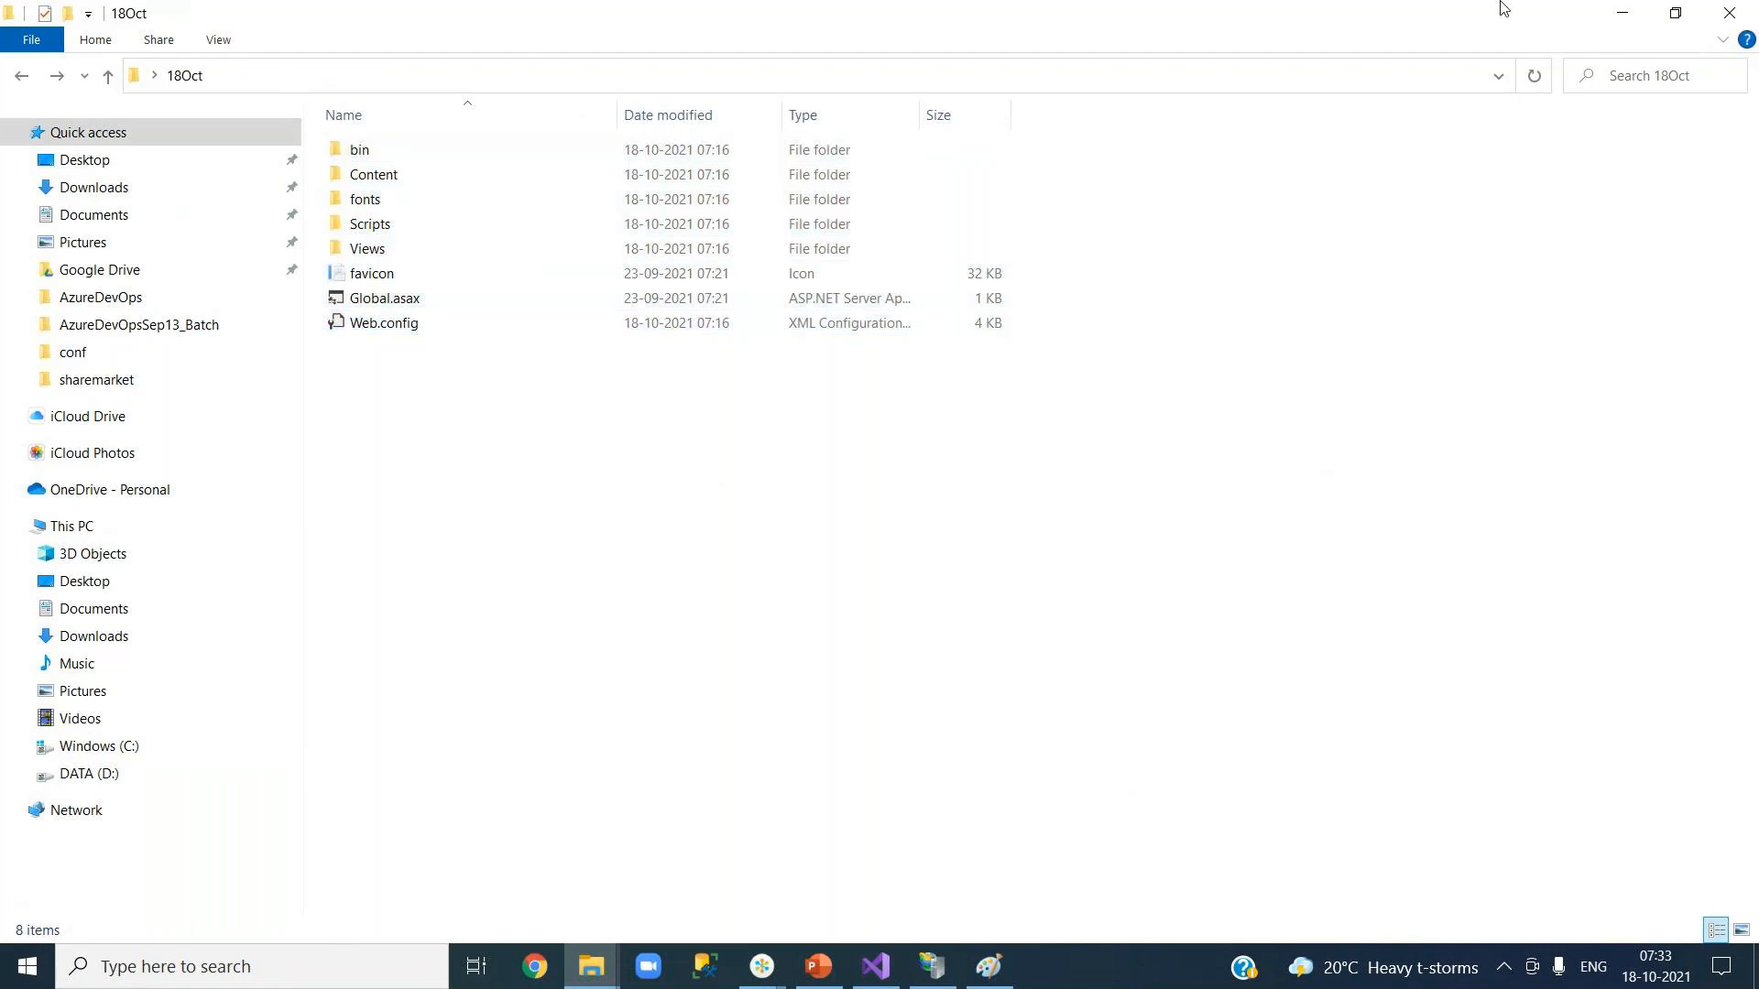
left_click(1730, 15)
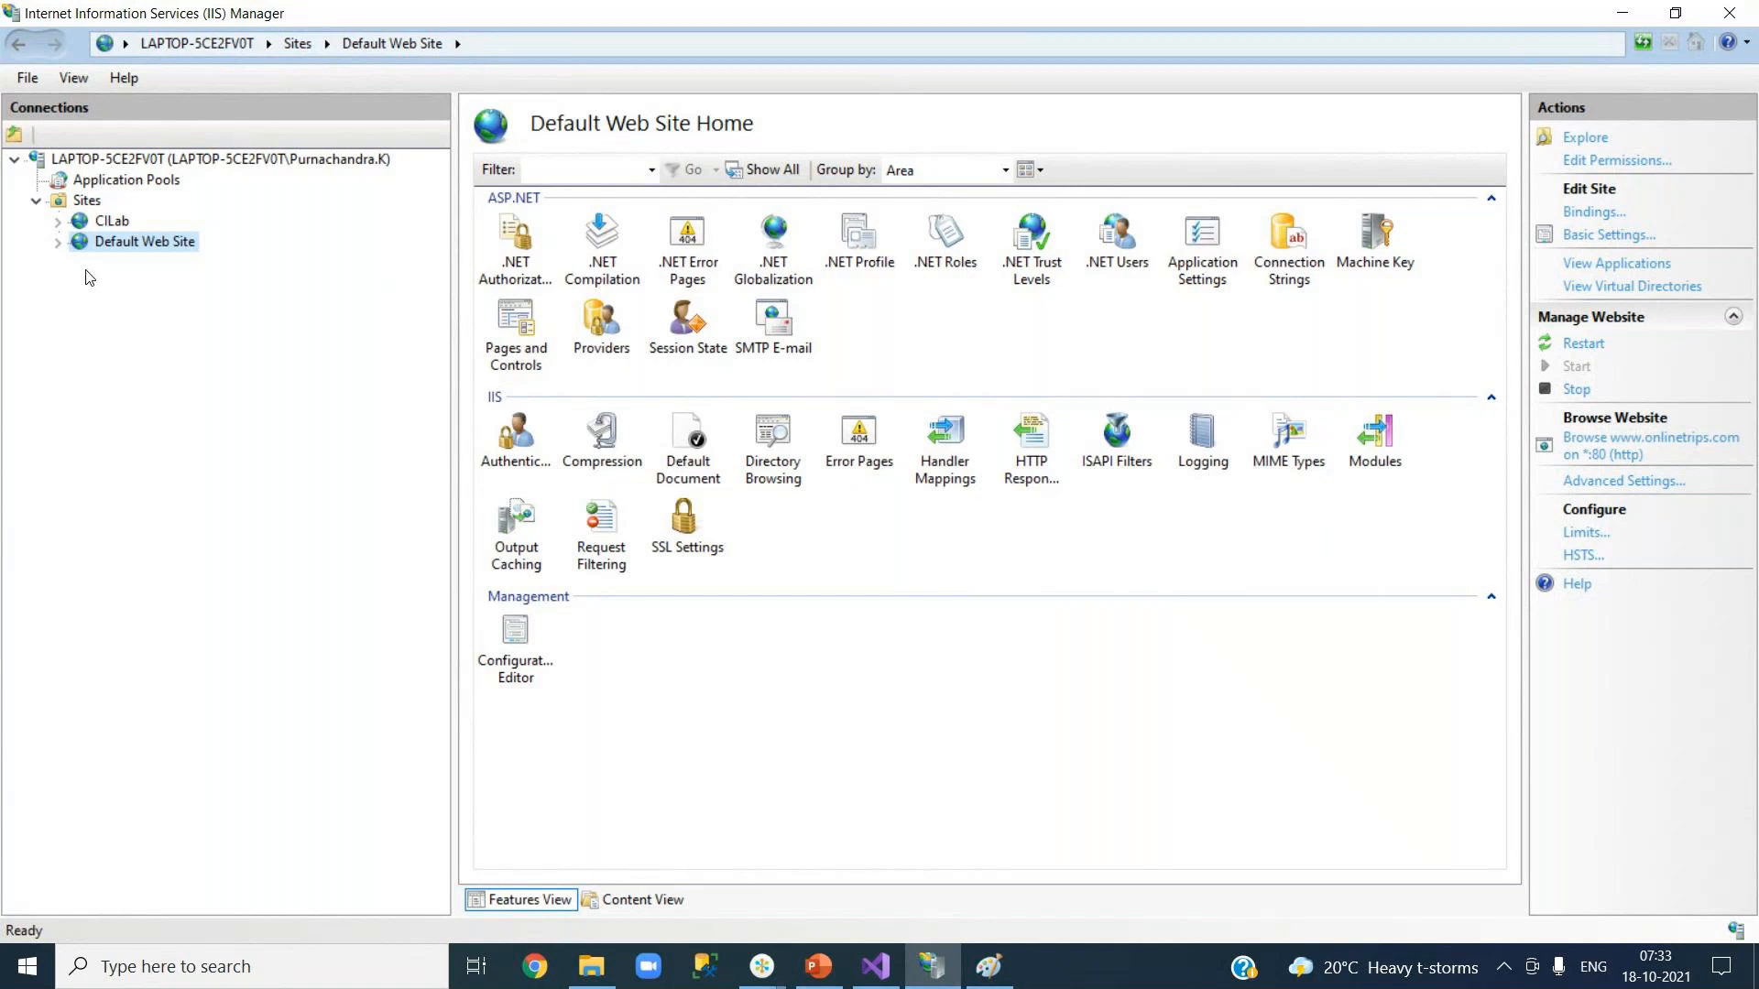
Start adding an application under Default Web Site with the alias YourJourneys.
left_click(58, 245)
right_click(124, 244)
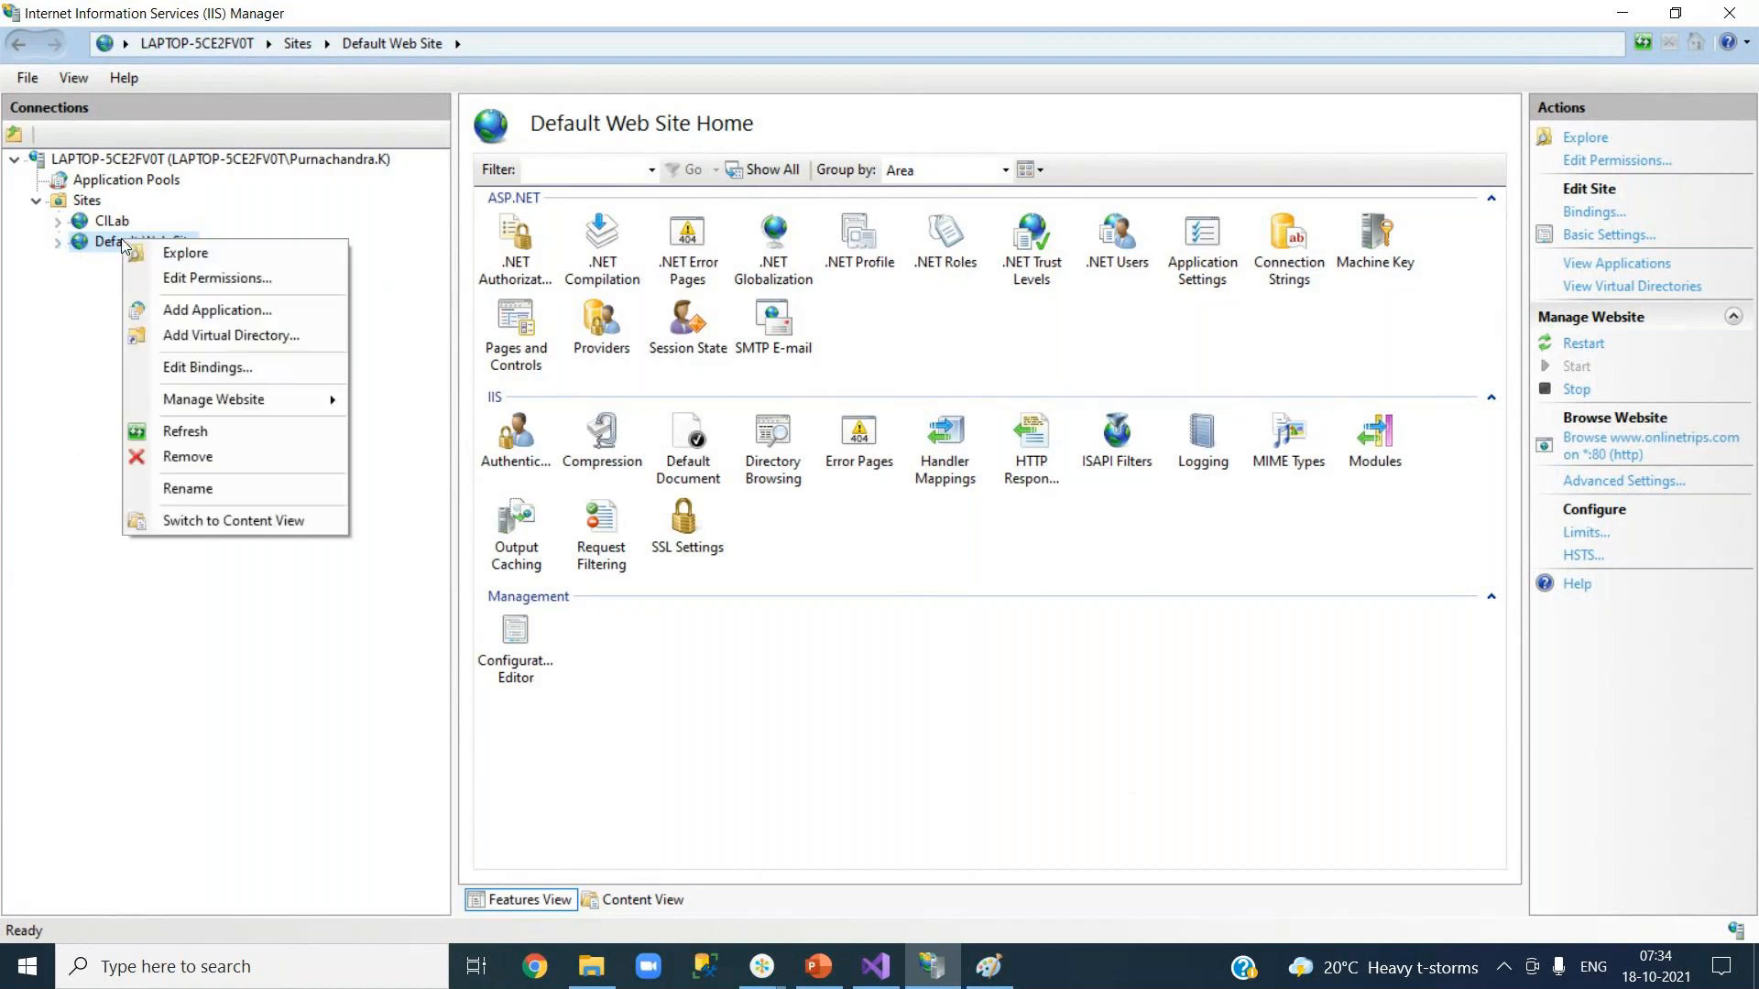
left_click(202, 310)
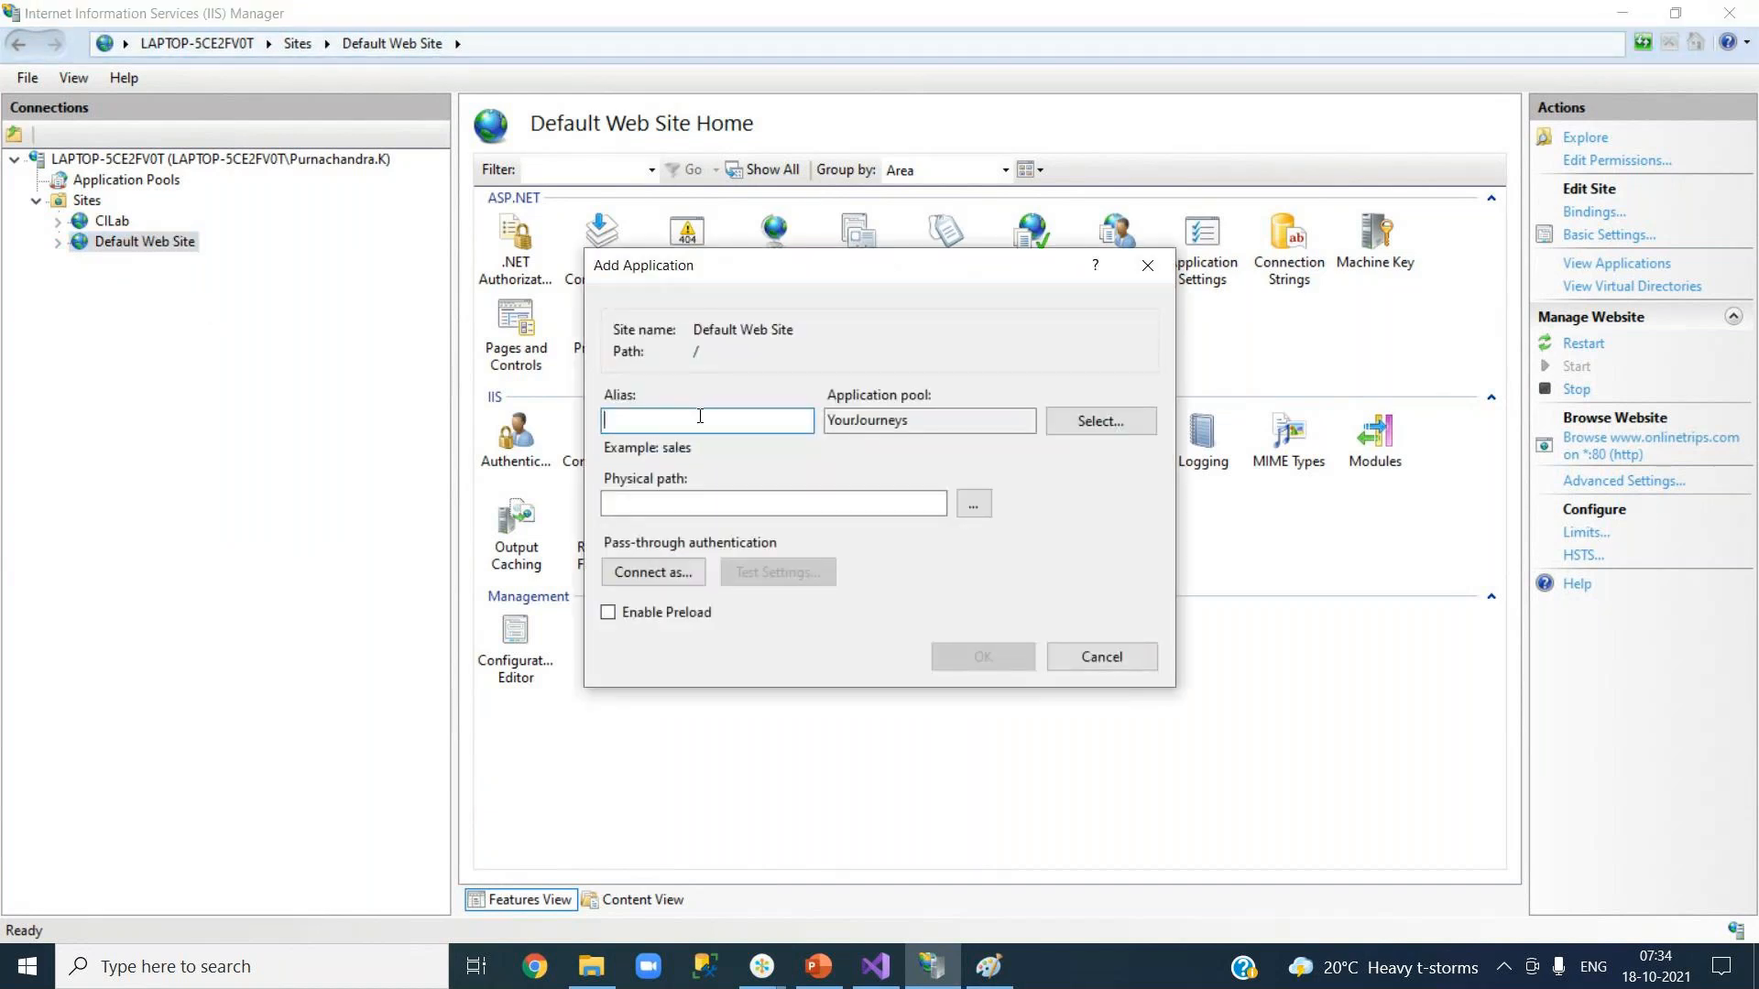
type("YourJourneys")
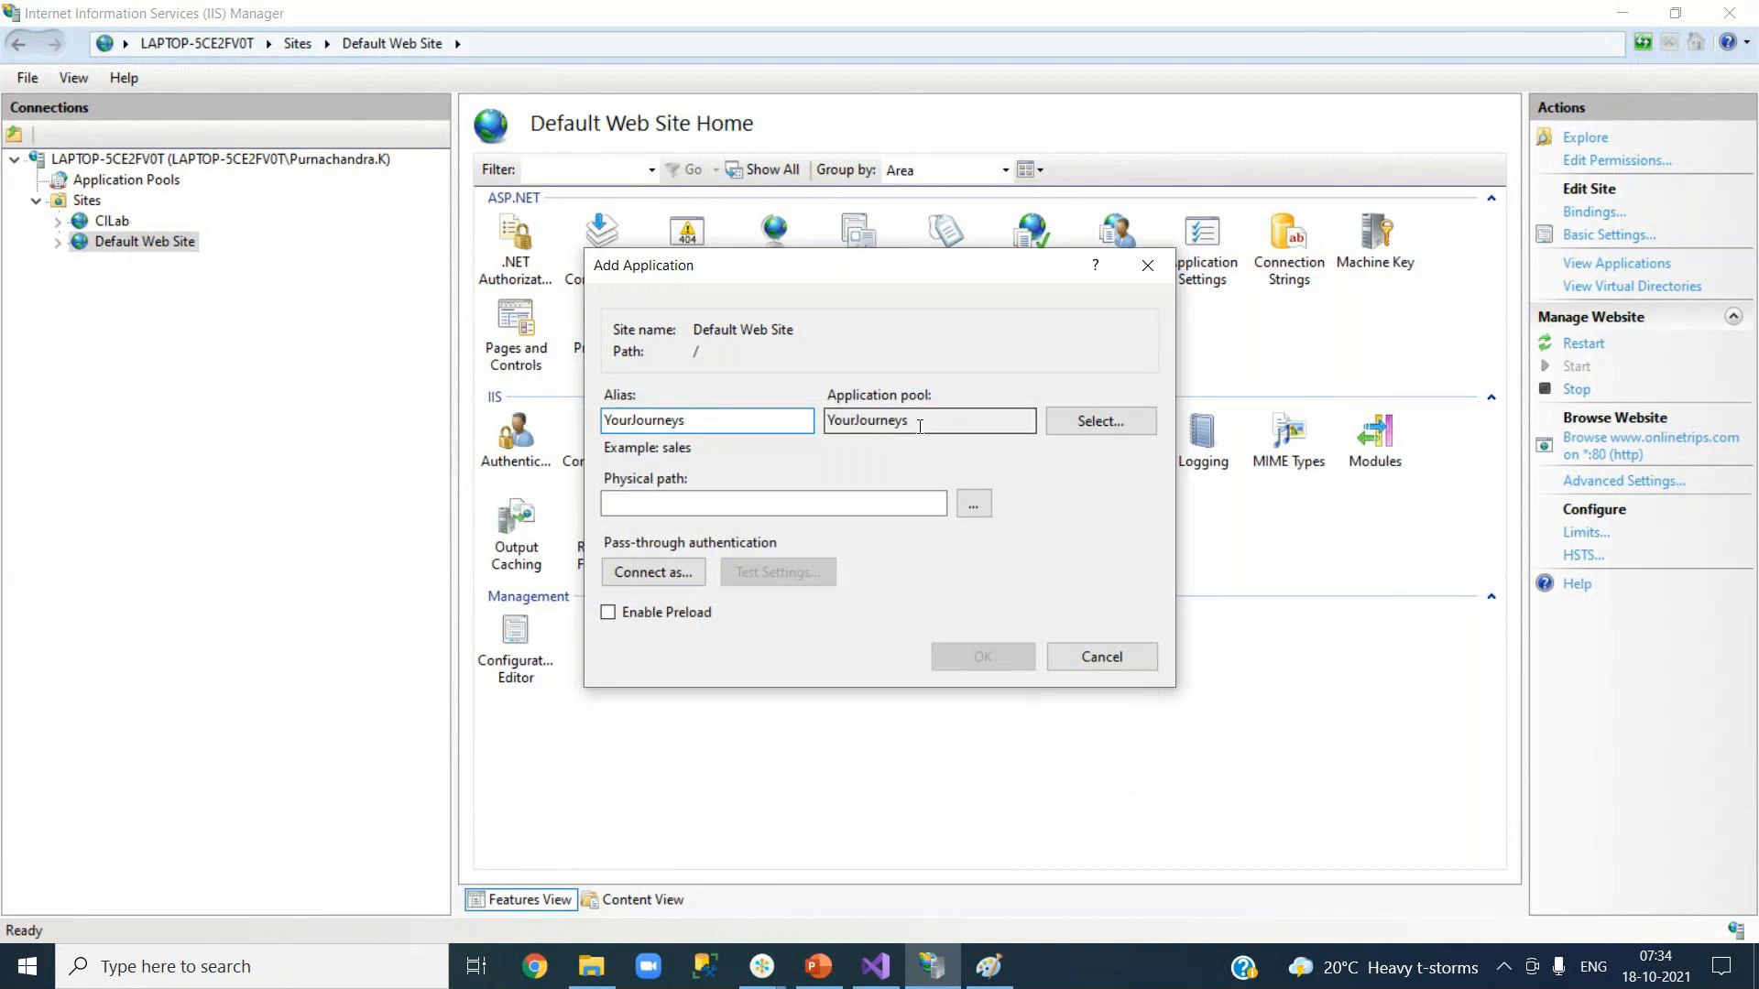
Set the application's physical path to C:\inetpub\wwwroot\YourJourneys and create the application.
left_click(824, 510)
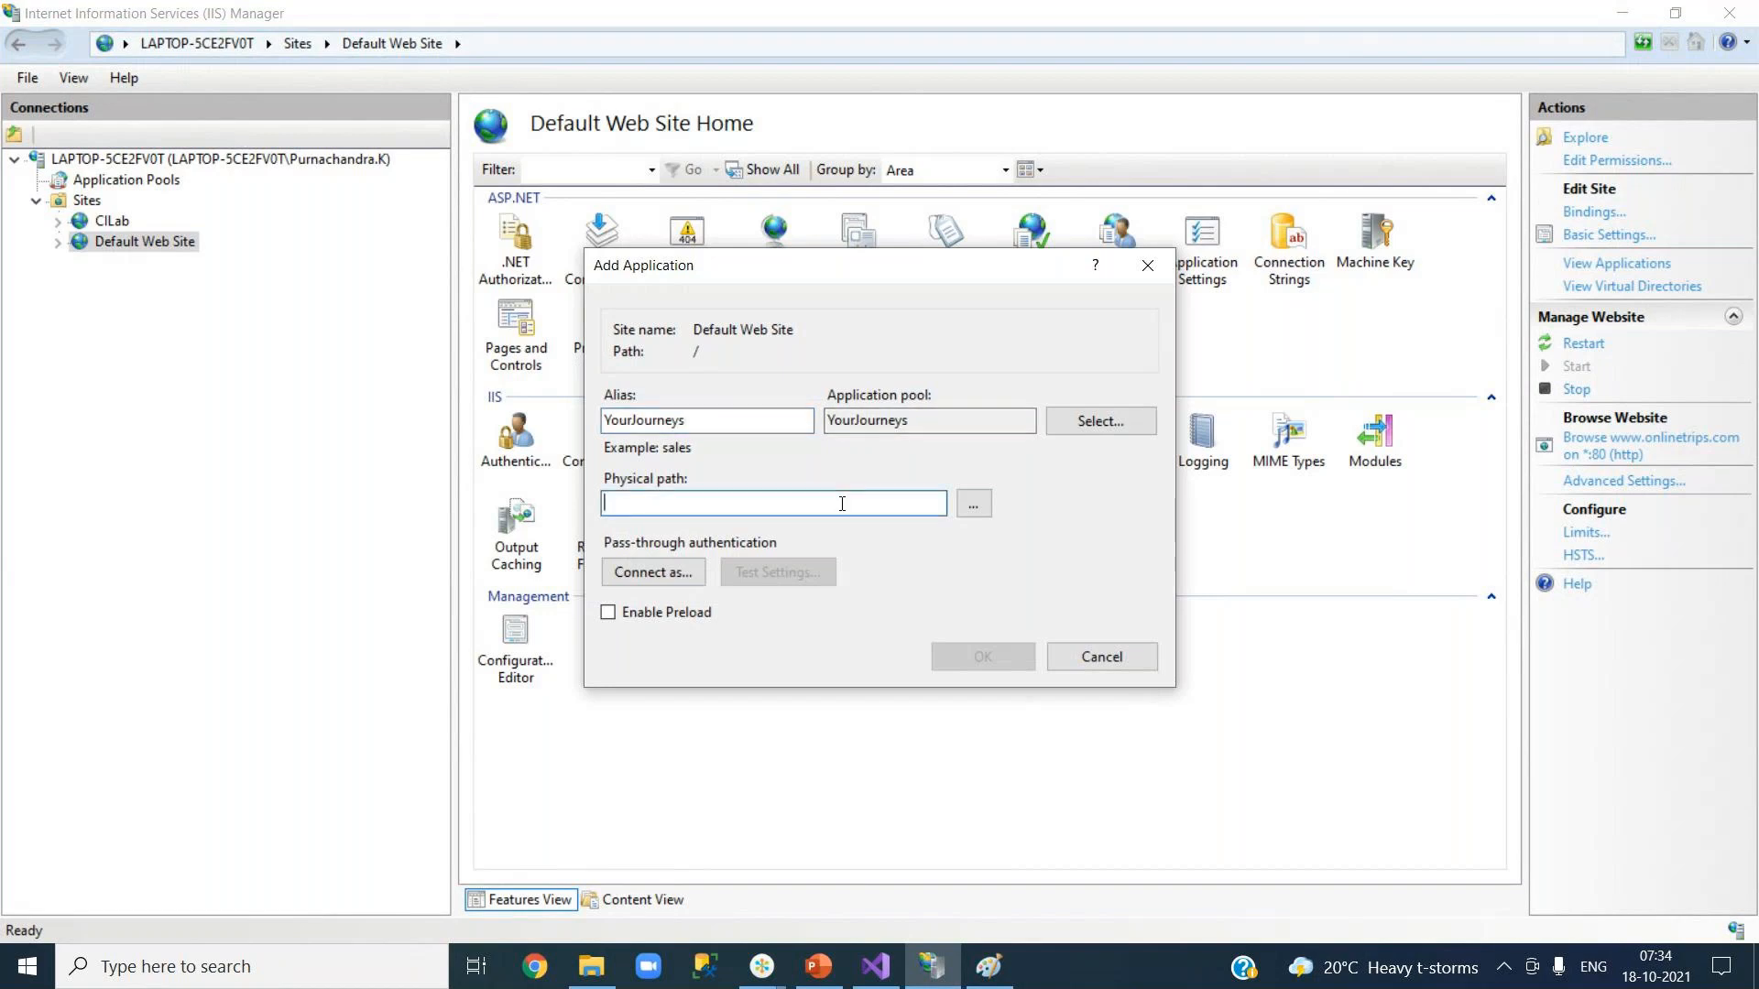
left_click(974, 504)
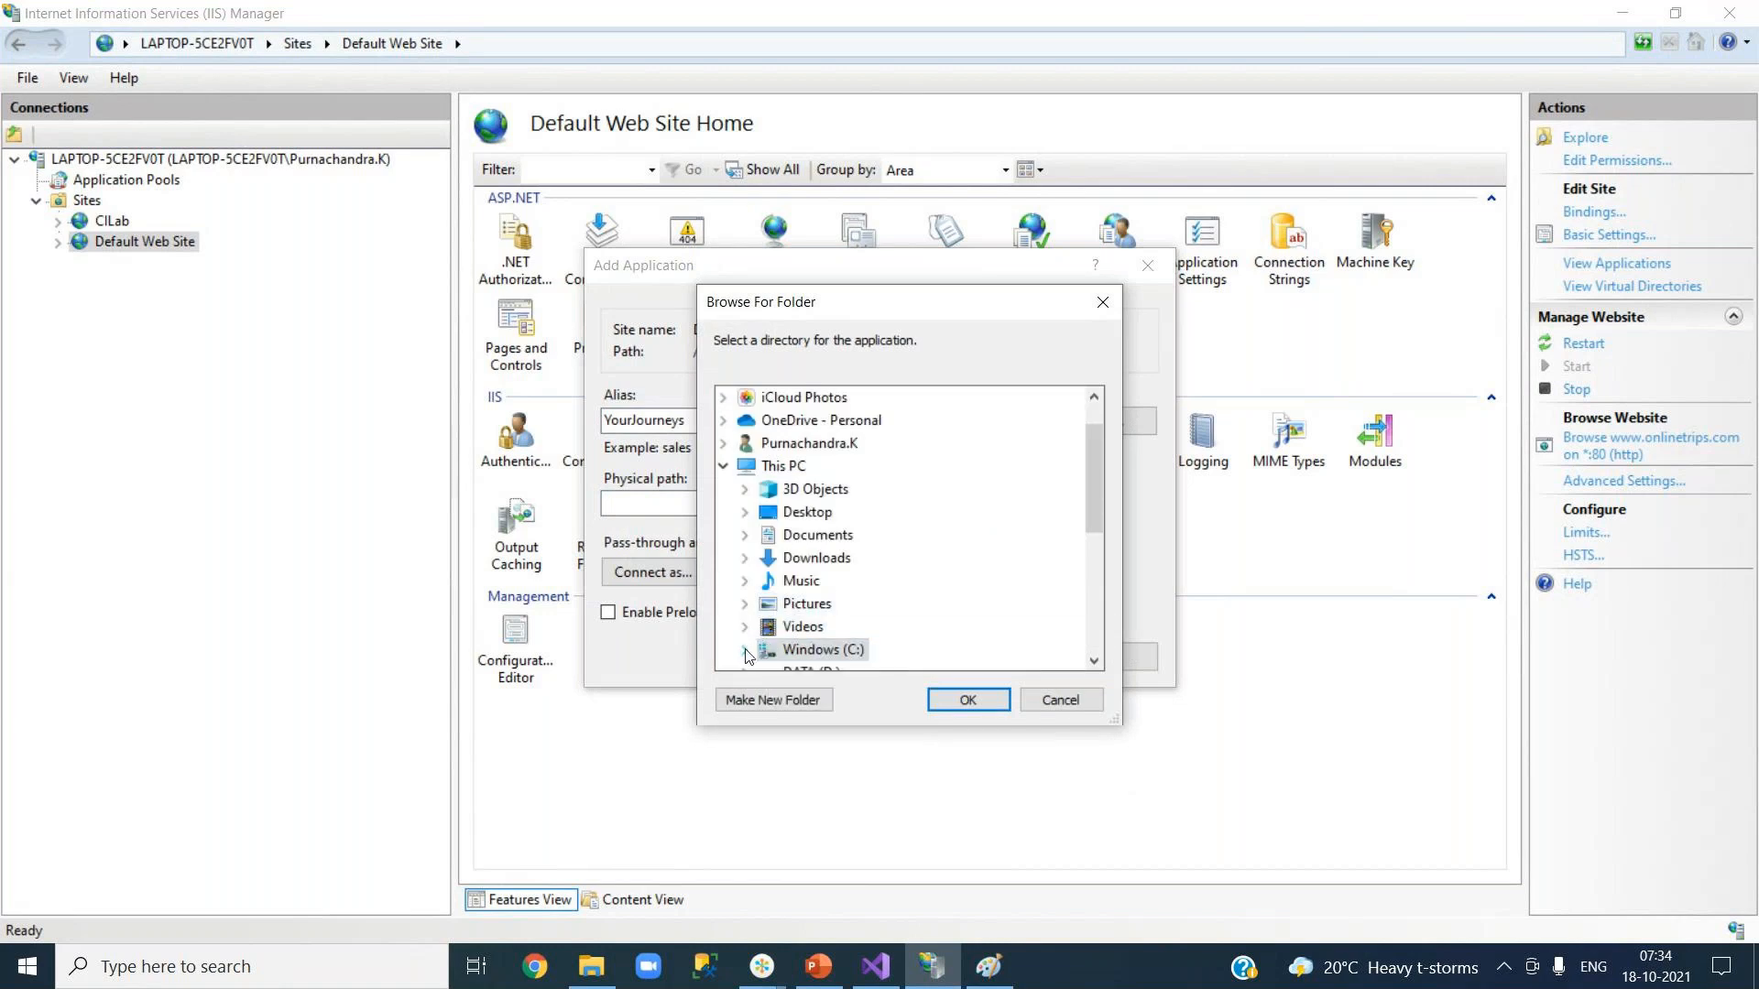
left_click(748, 643)
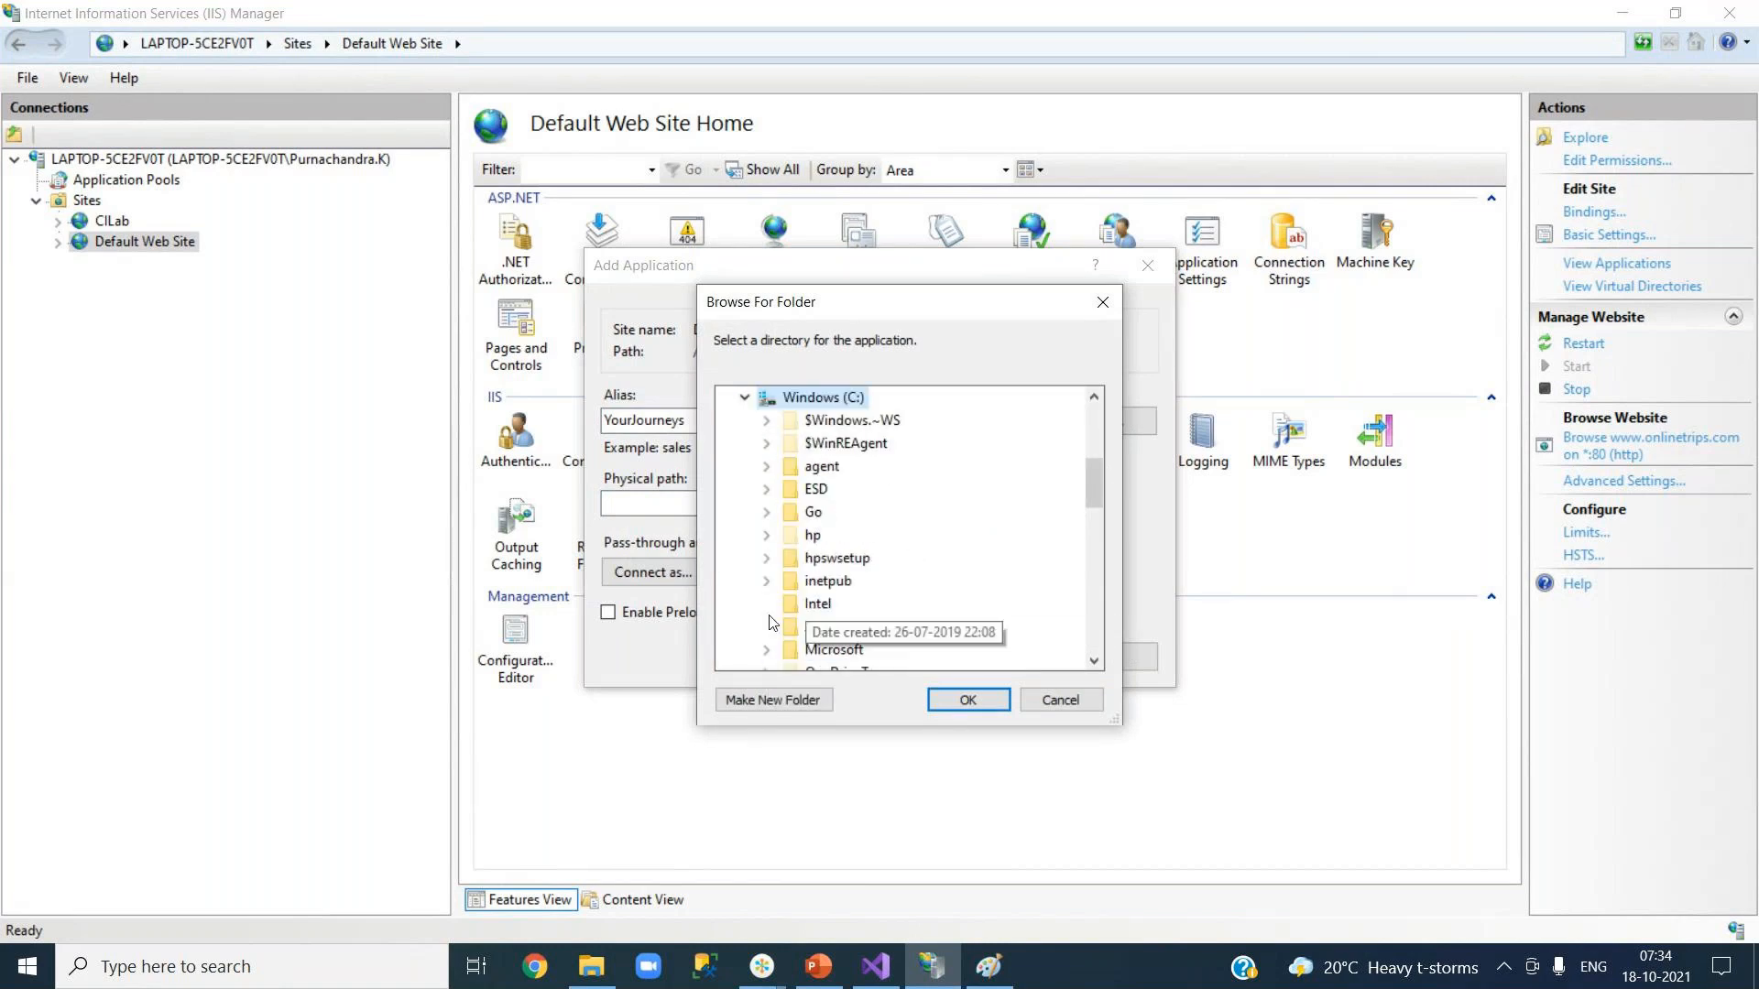
left_click(765, 586)
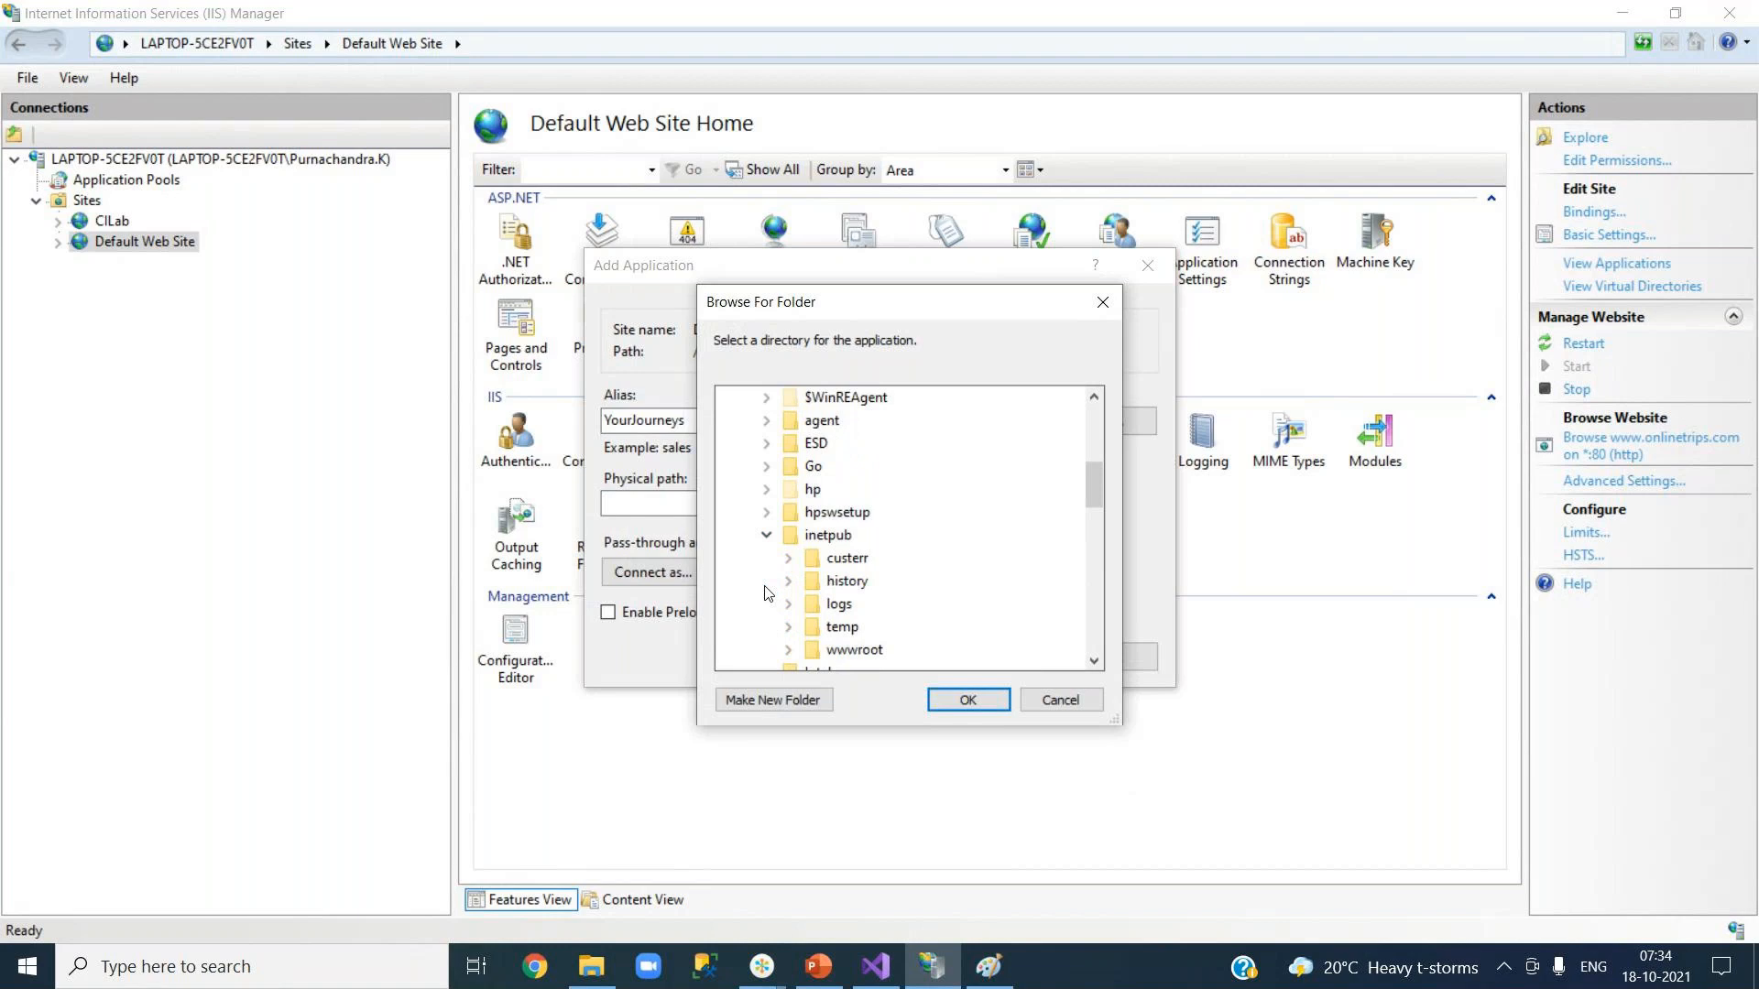
left_click(788, 650)
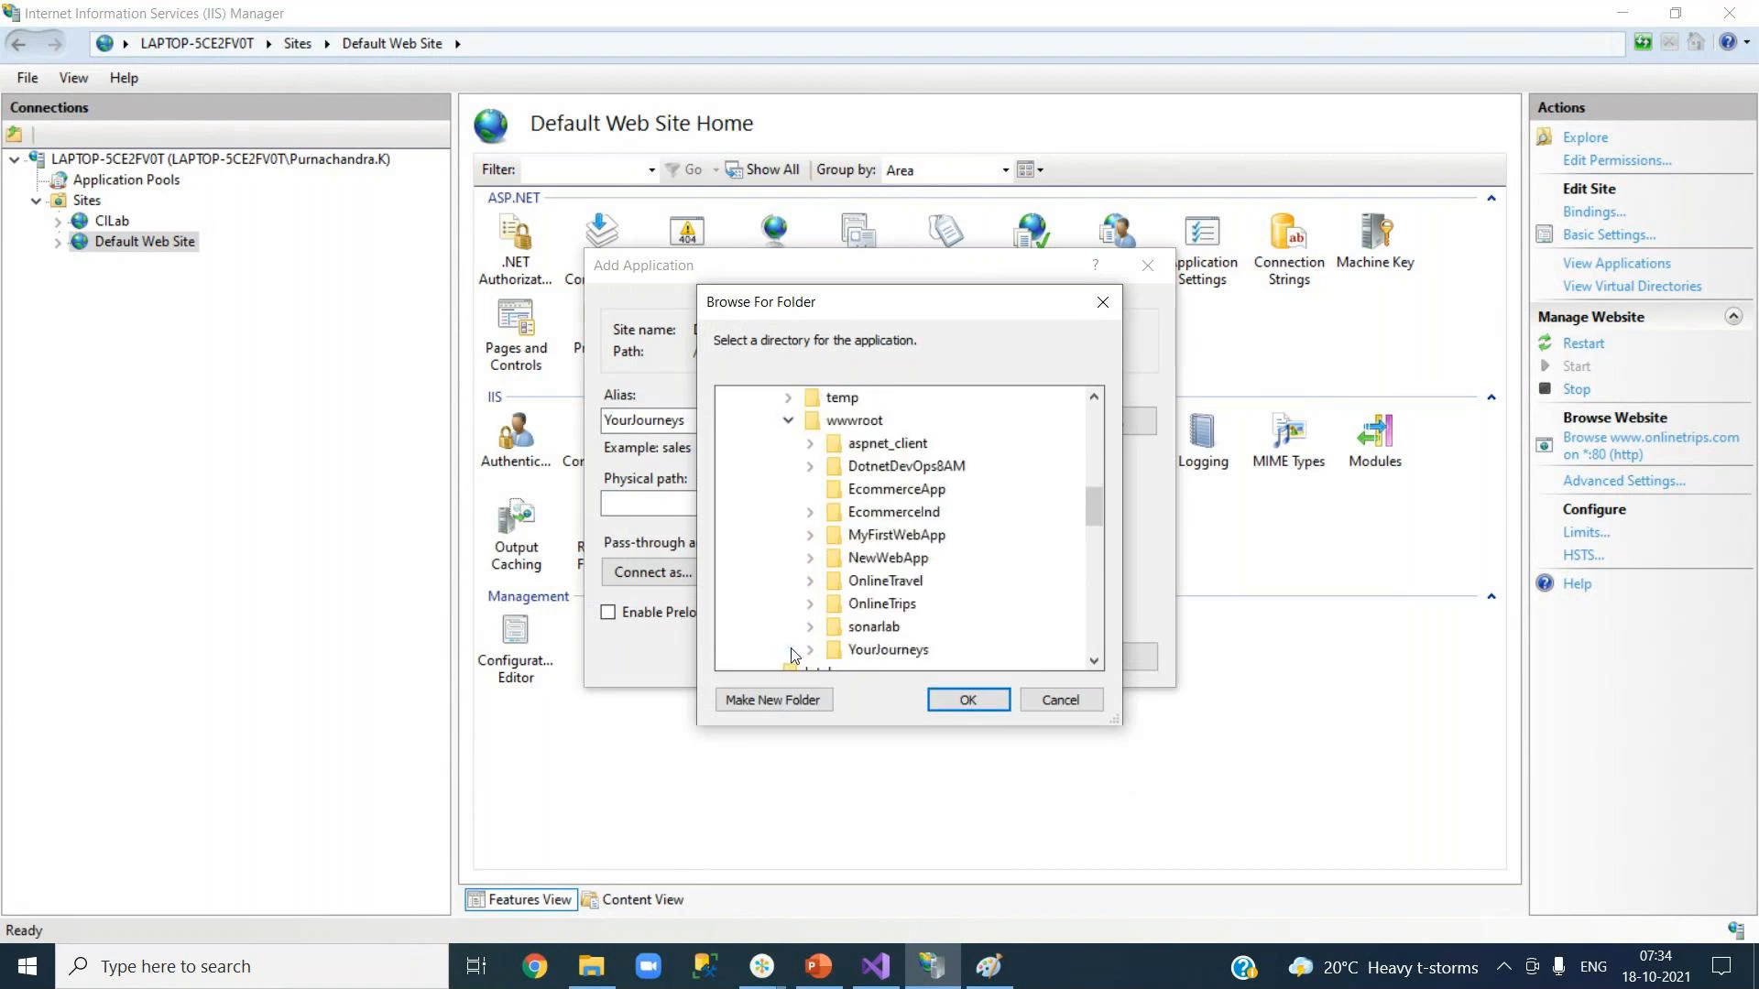
double_click(898, 652)
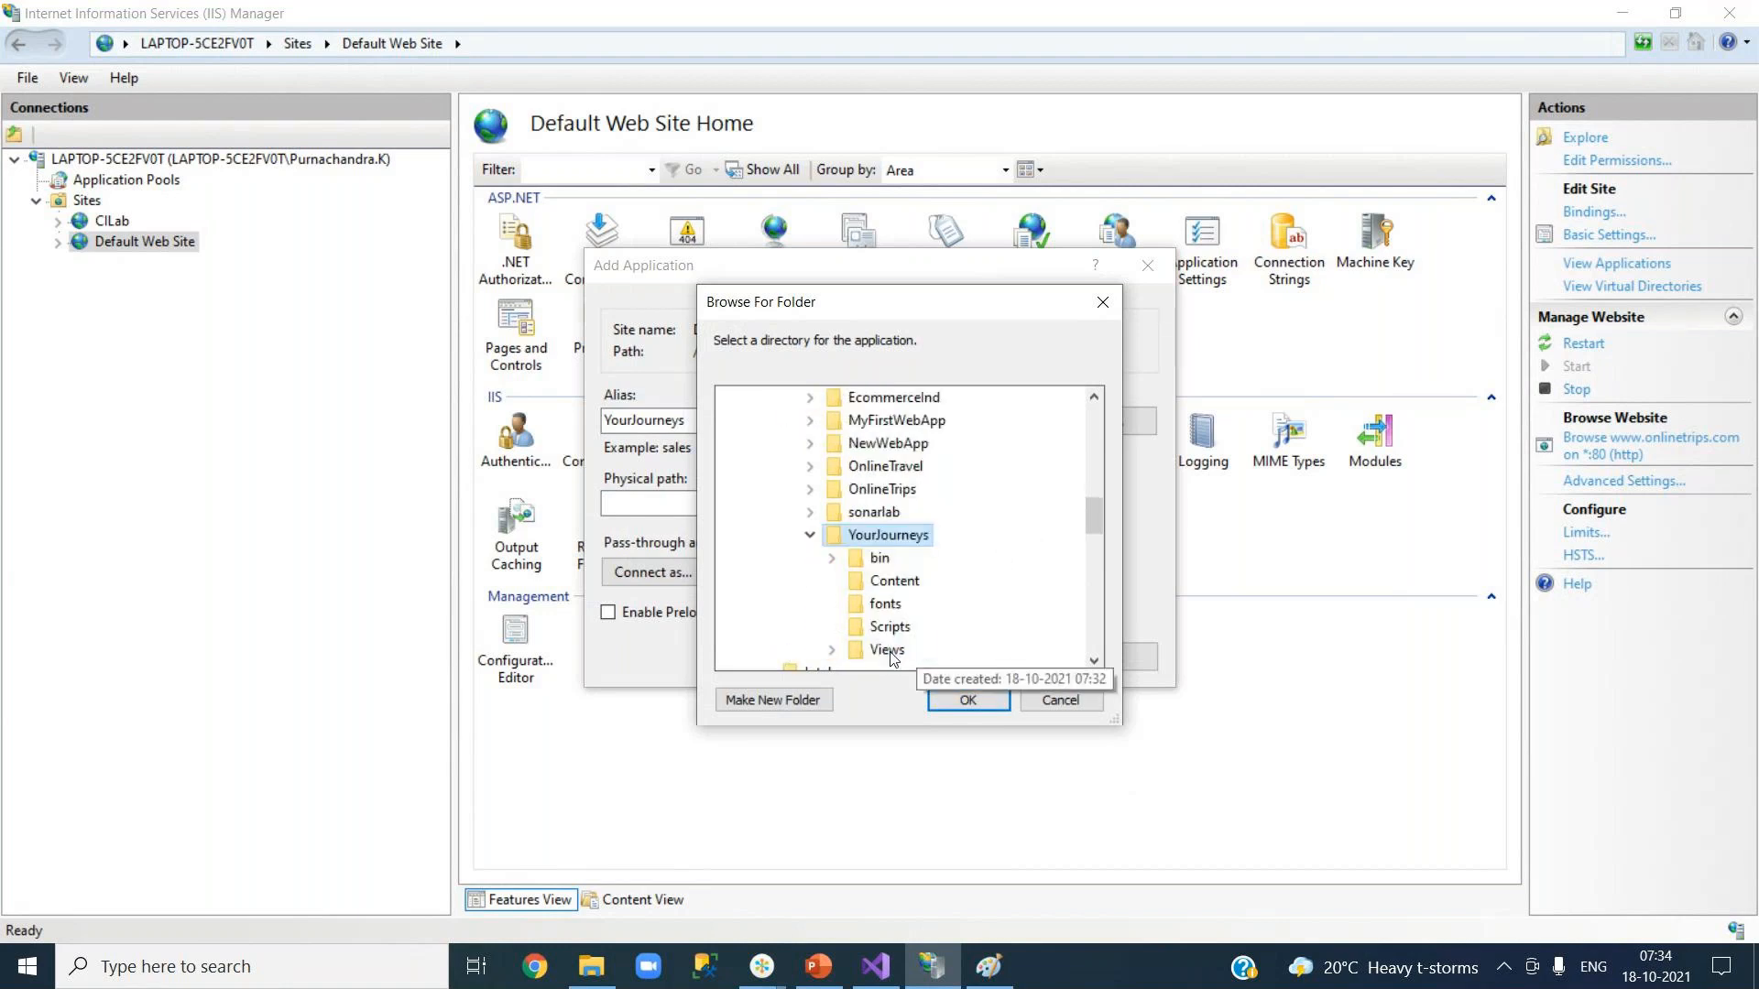
left_click(969, 698)
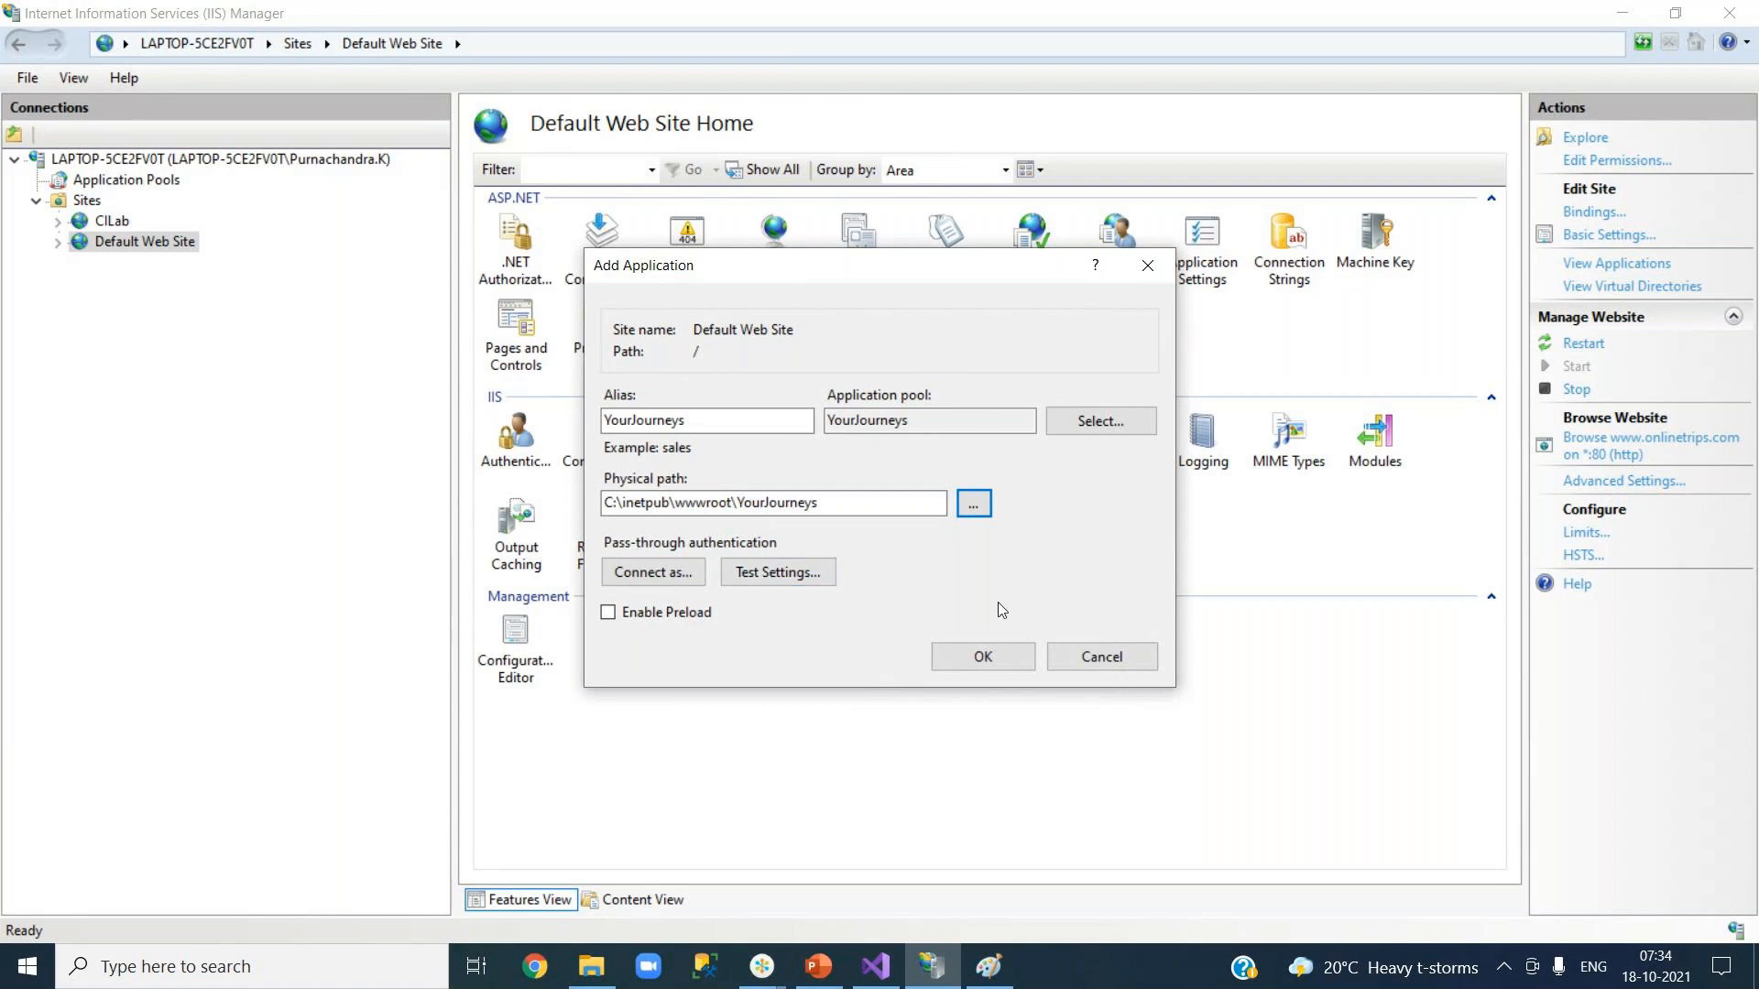
left_click(971, 663)
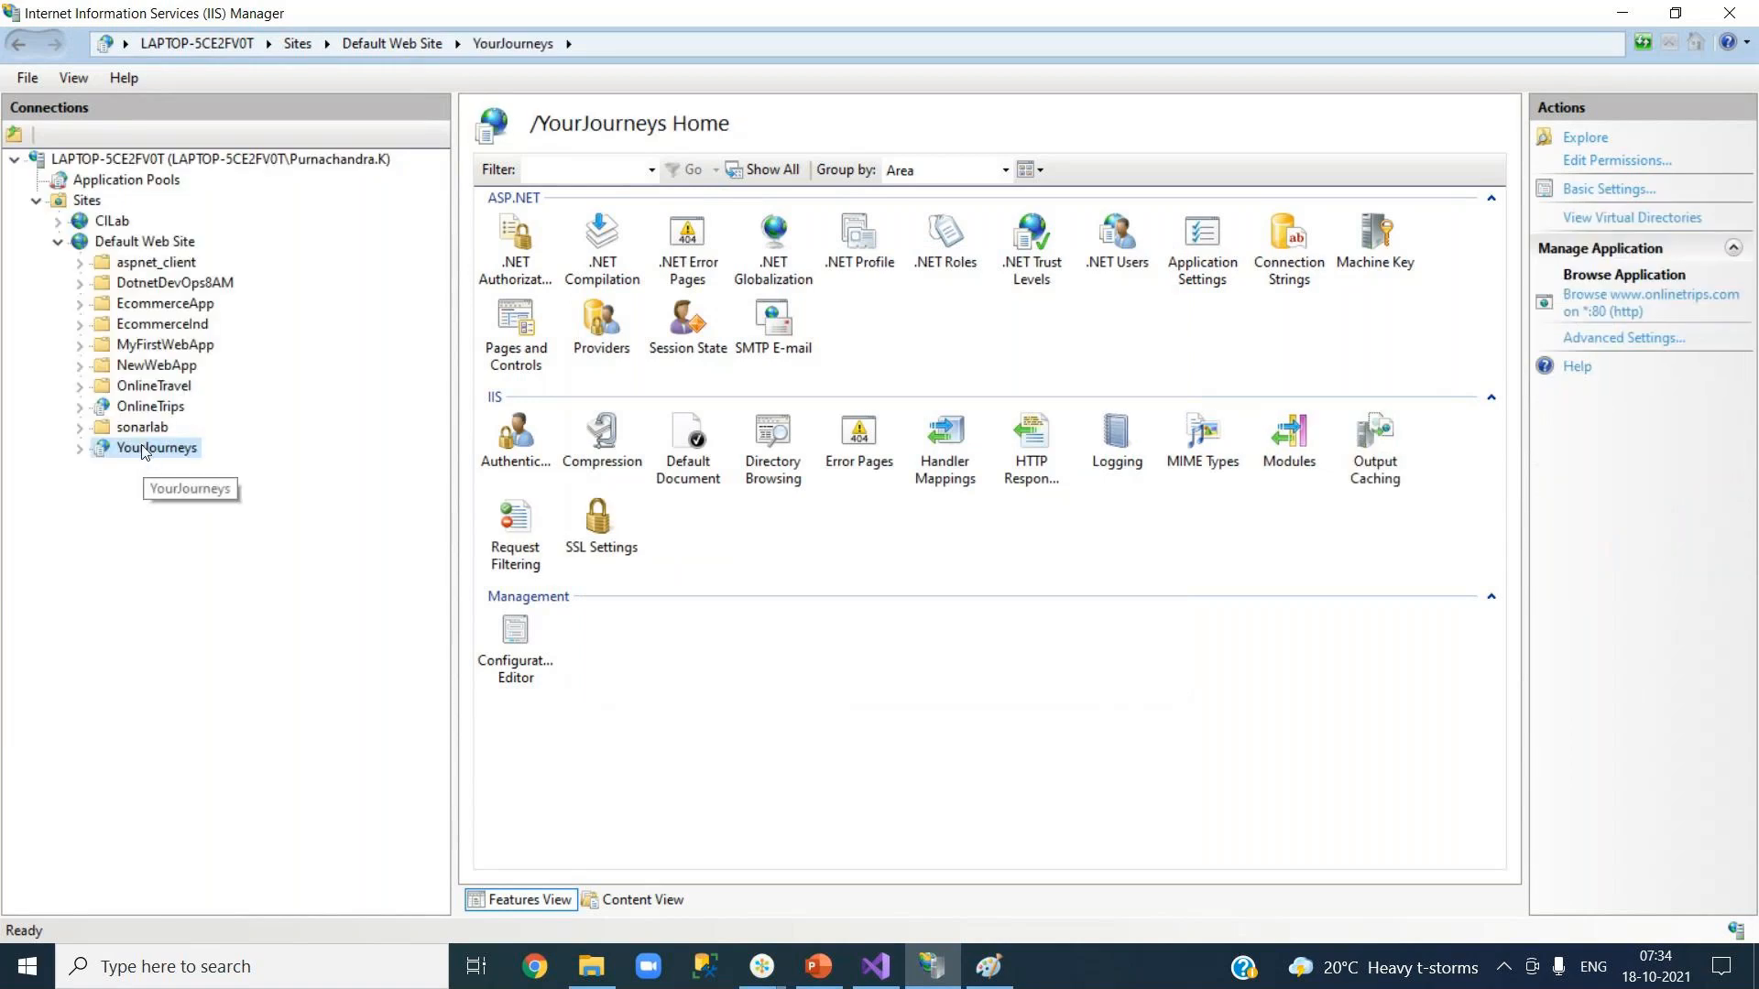
Browse the YourJourneys application in the web browser, and close the browser after checking the page.
right_click(144, 451)
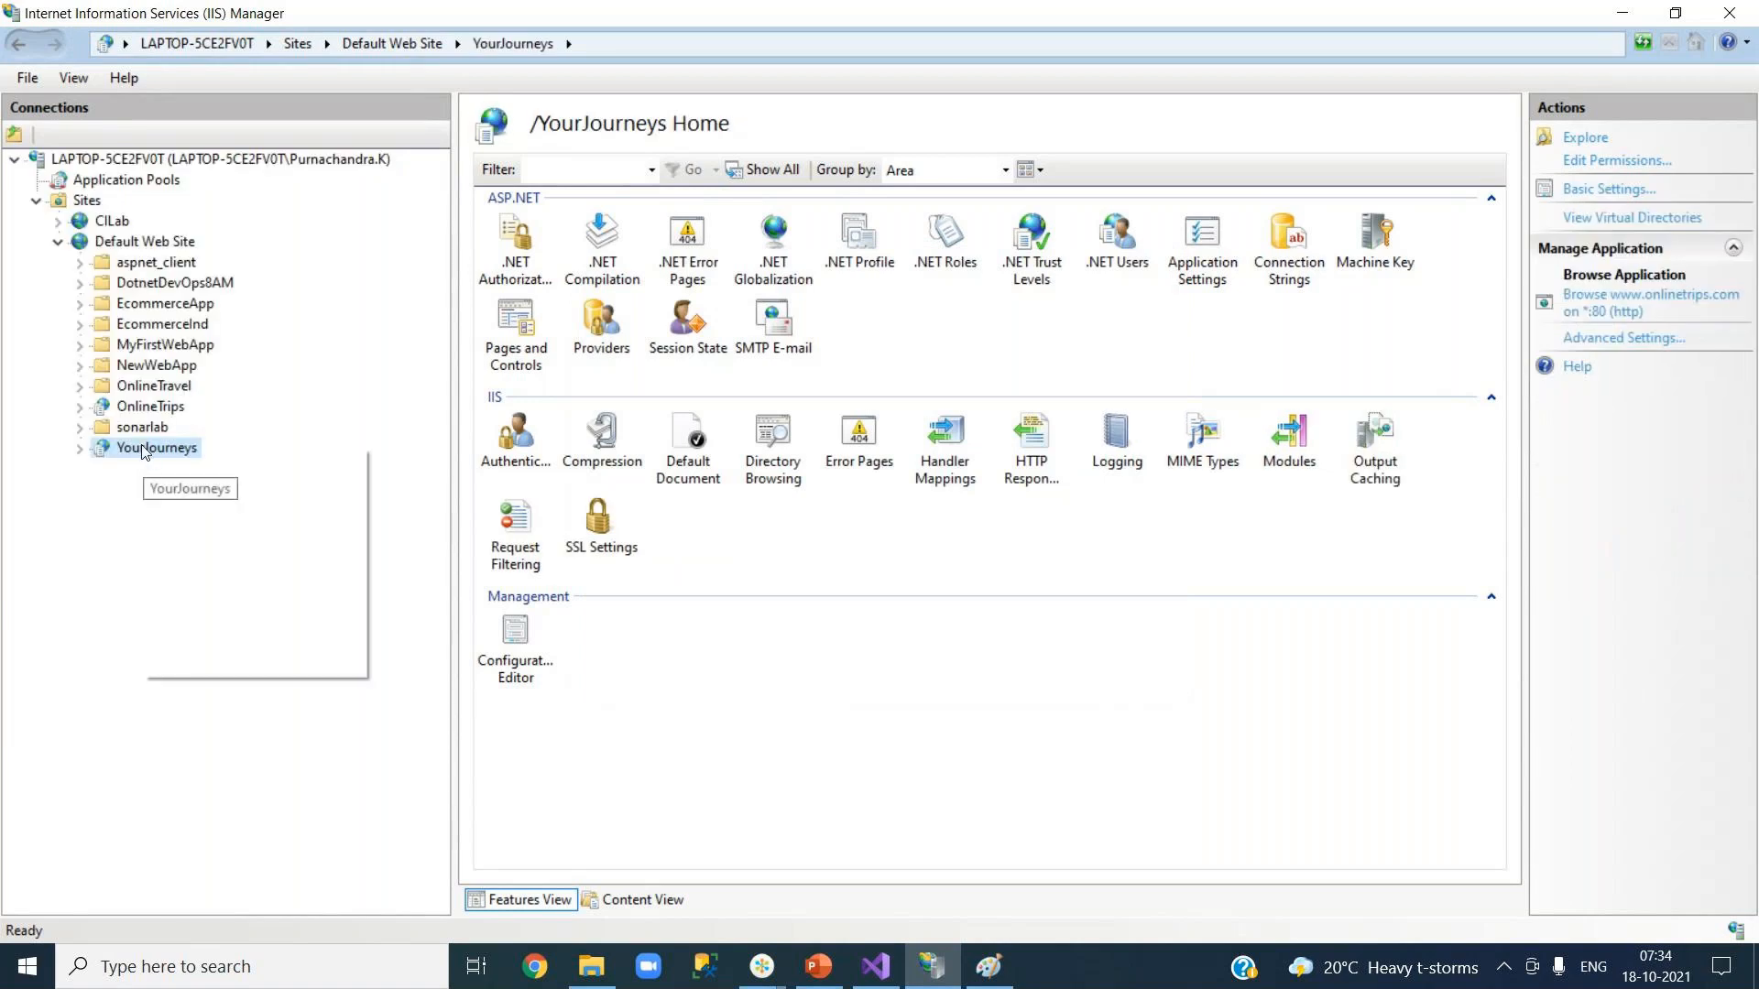
mouse_move(341, 579)
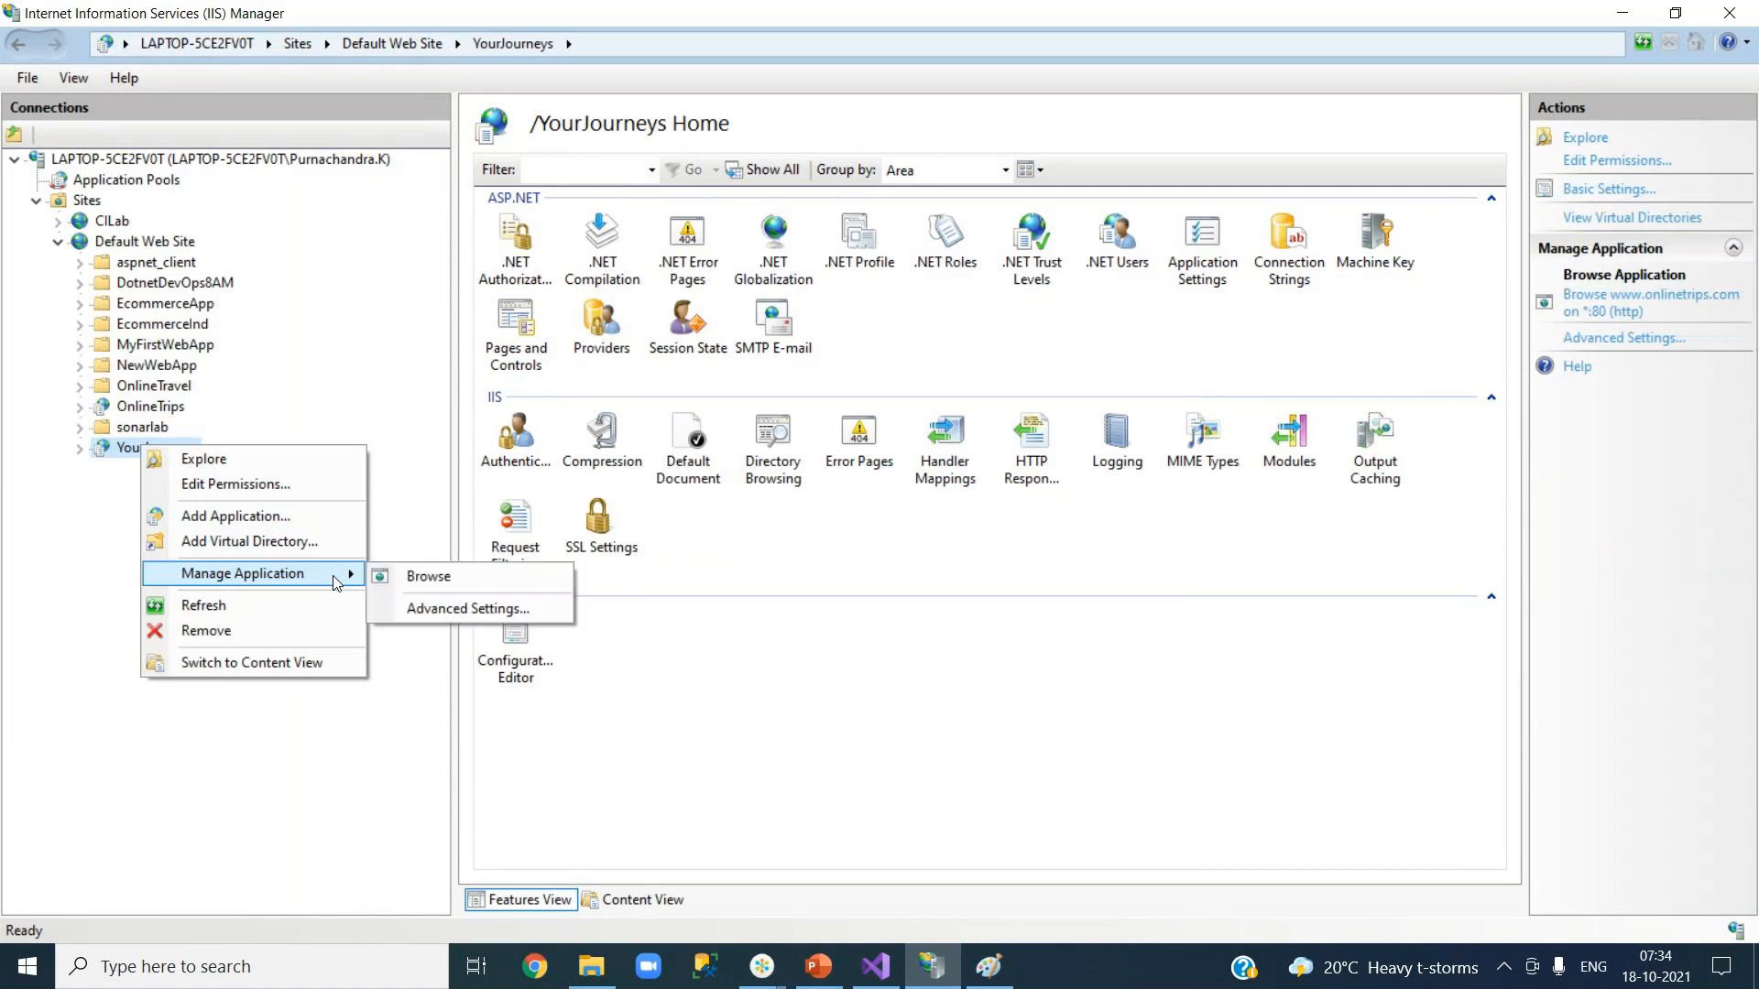
left_click(444, 583)
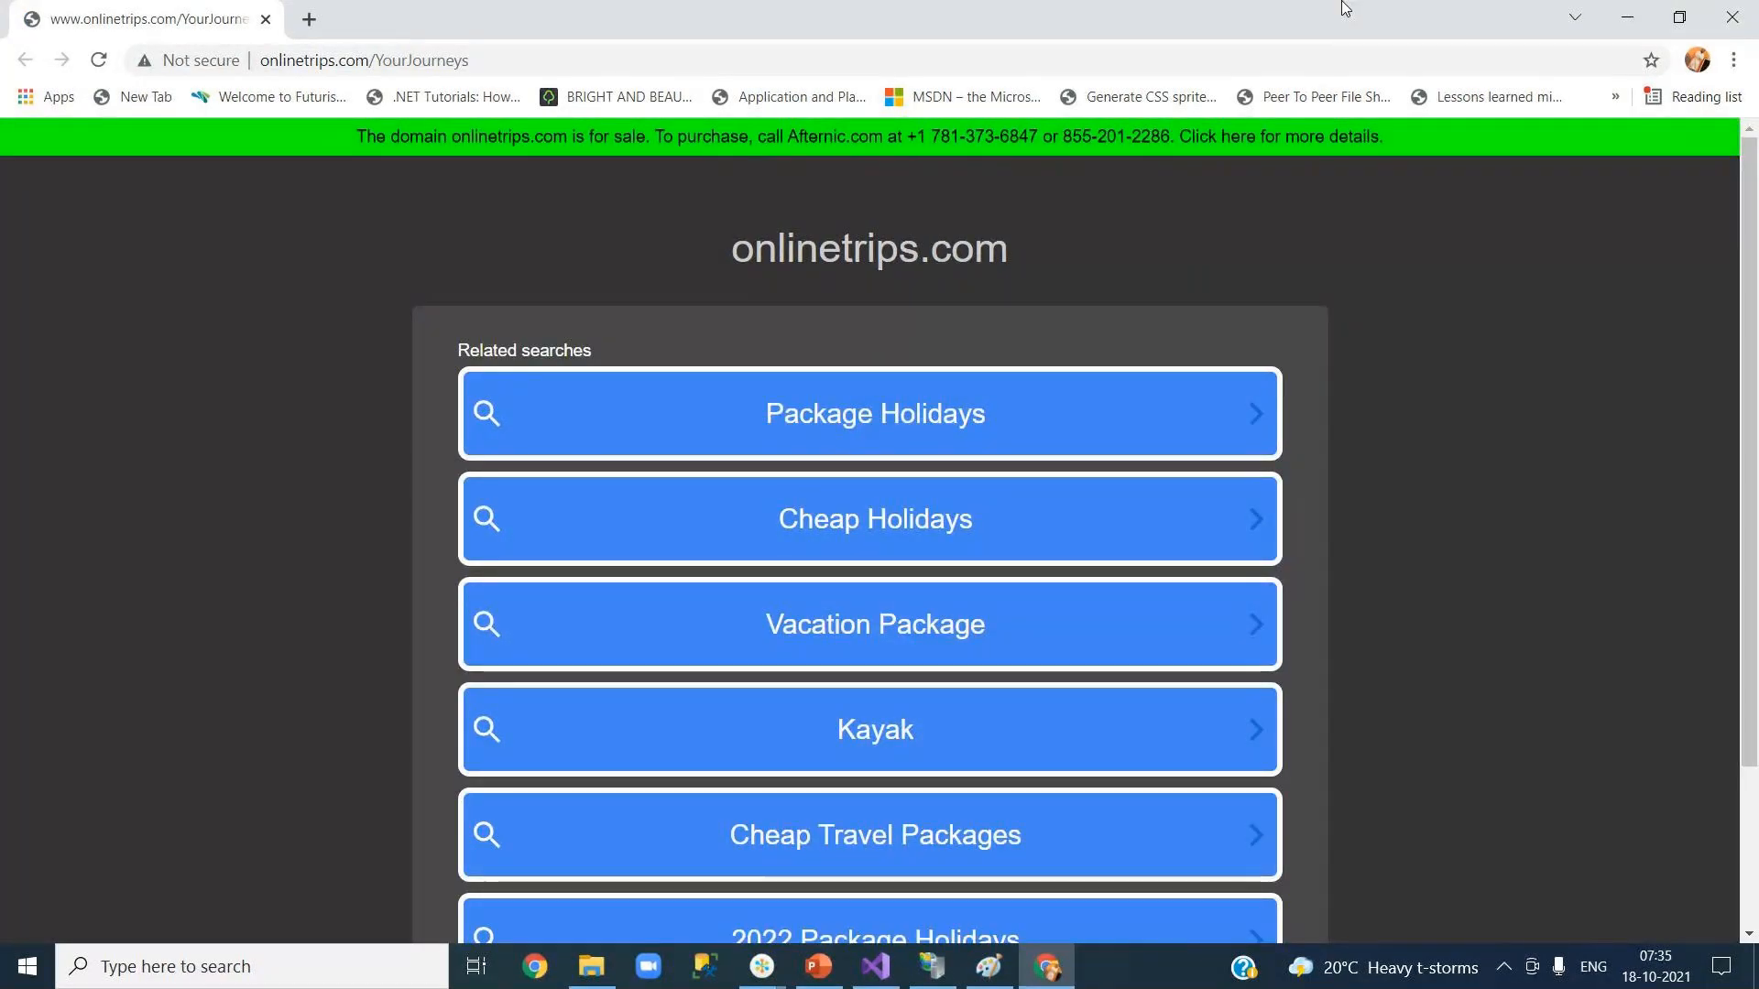
key("alt+F4")
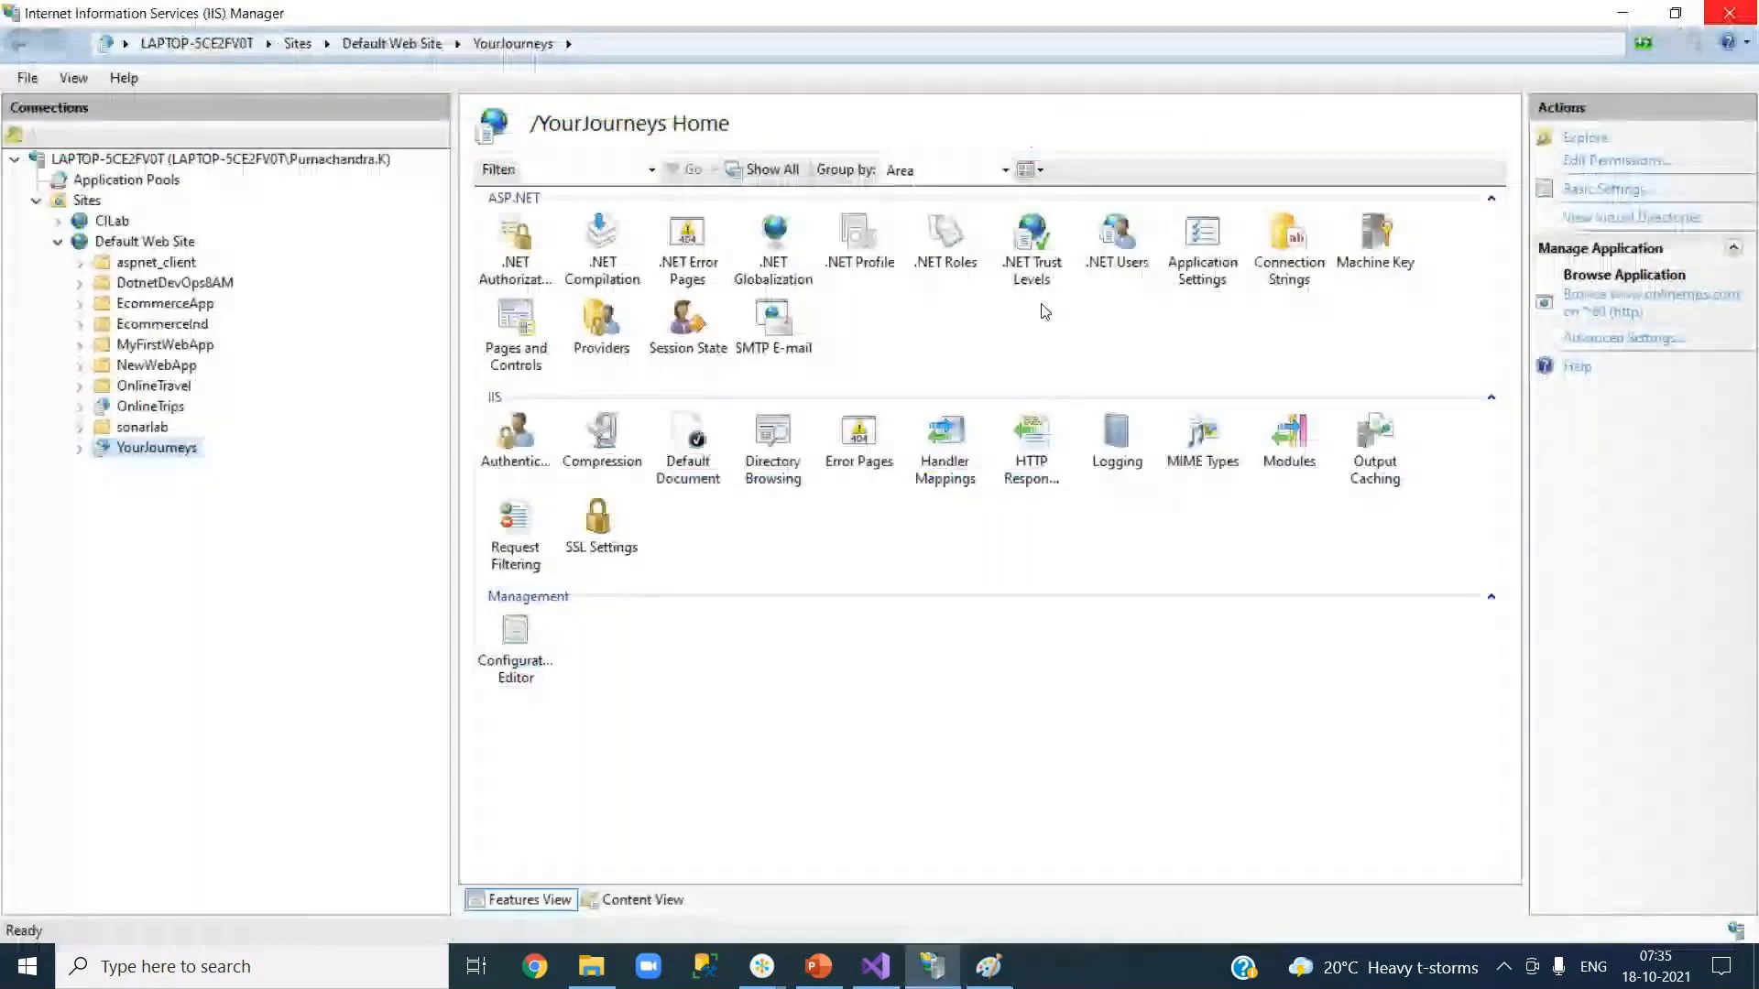
Open the site bindings of Default Web Site and widen the Host Name column to read the http binding's full host name.
left_click(139, 242)
right_click(163, 243)
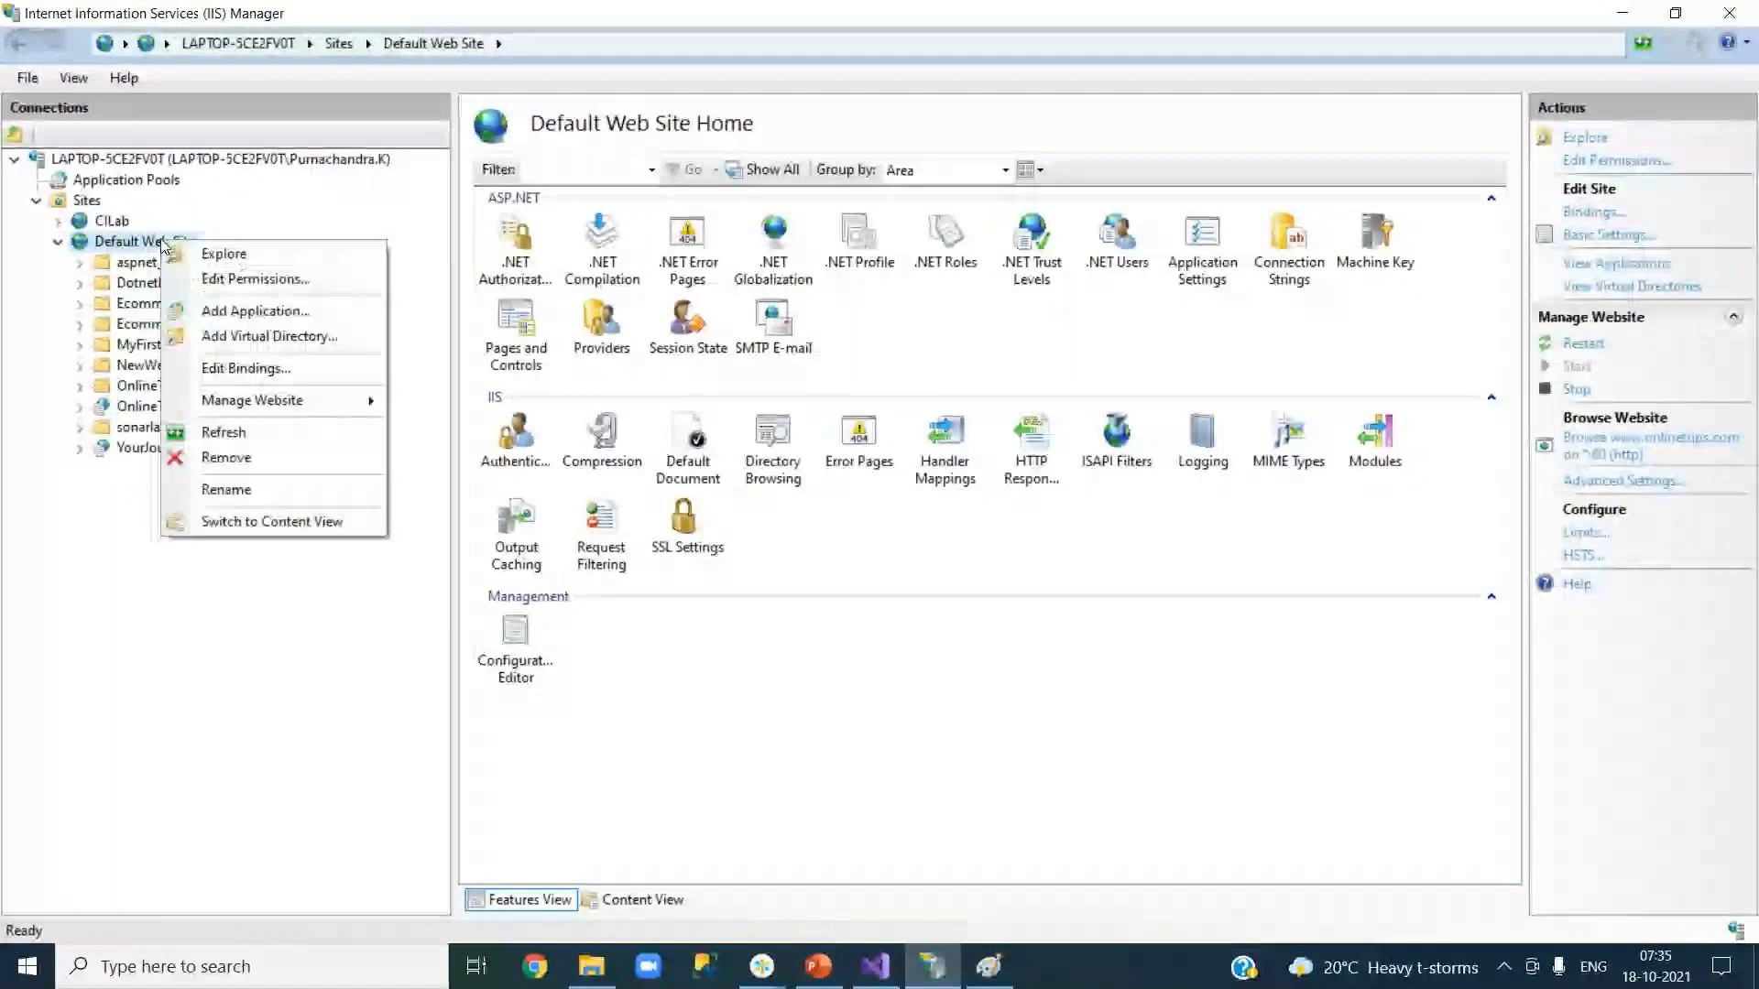
left_click(280, 380)
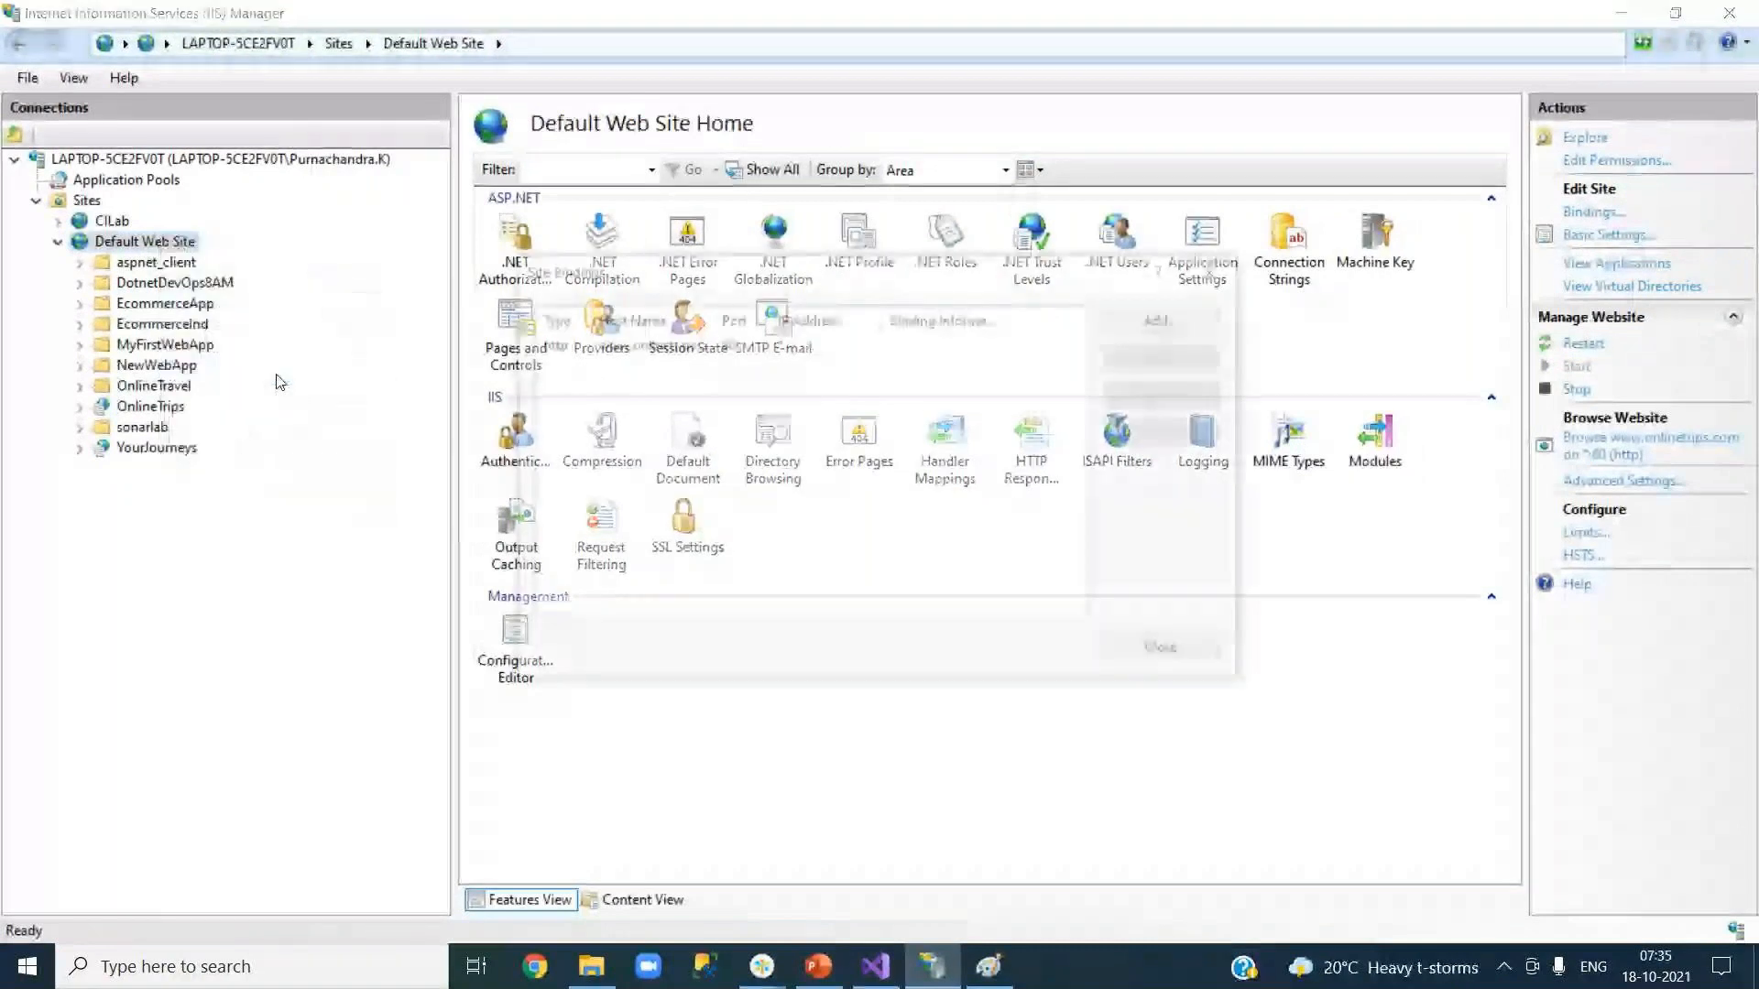
left_click(656, 346)
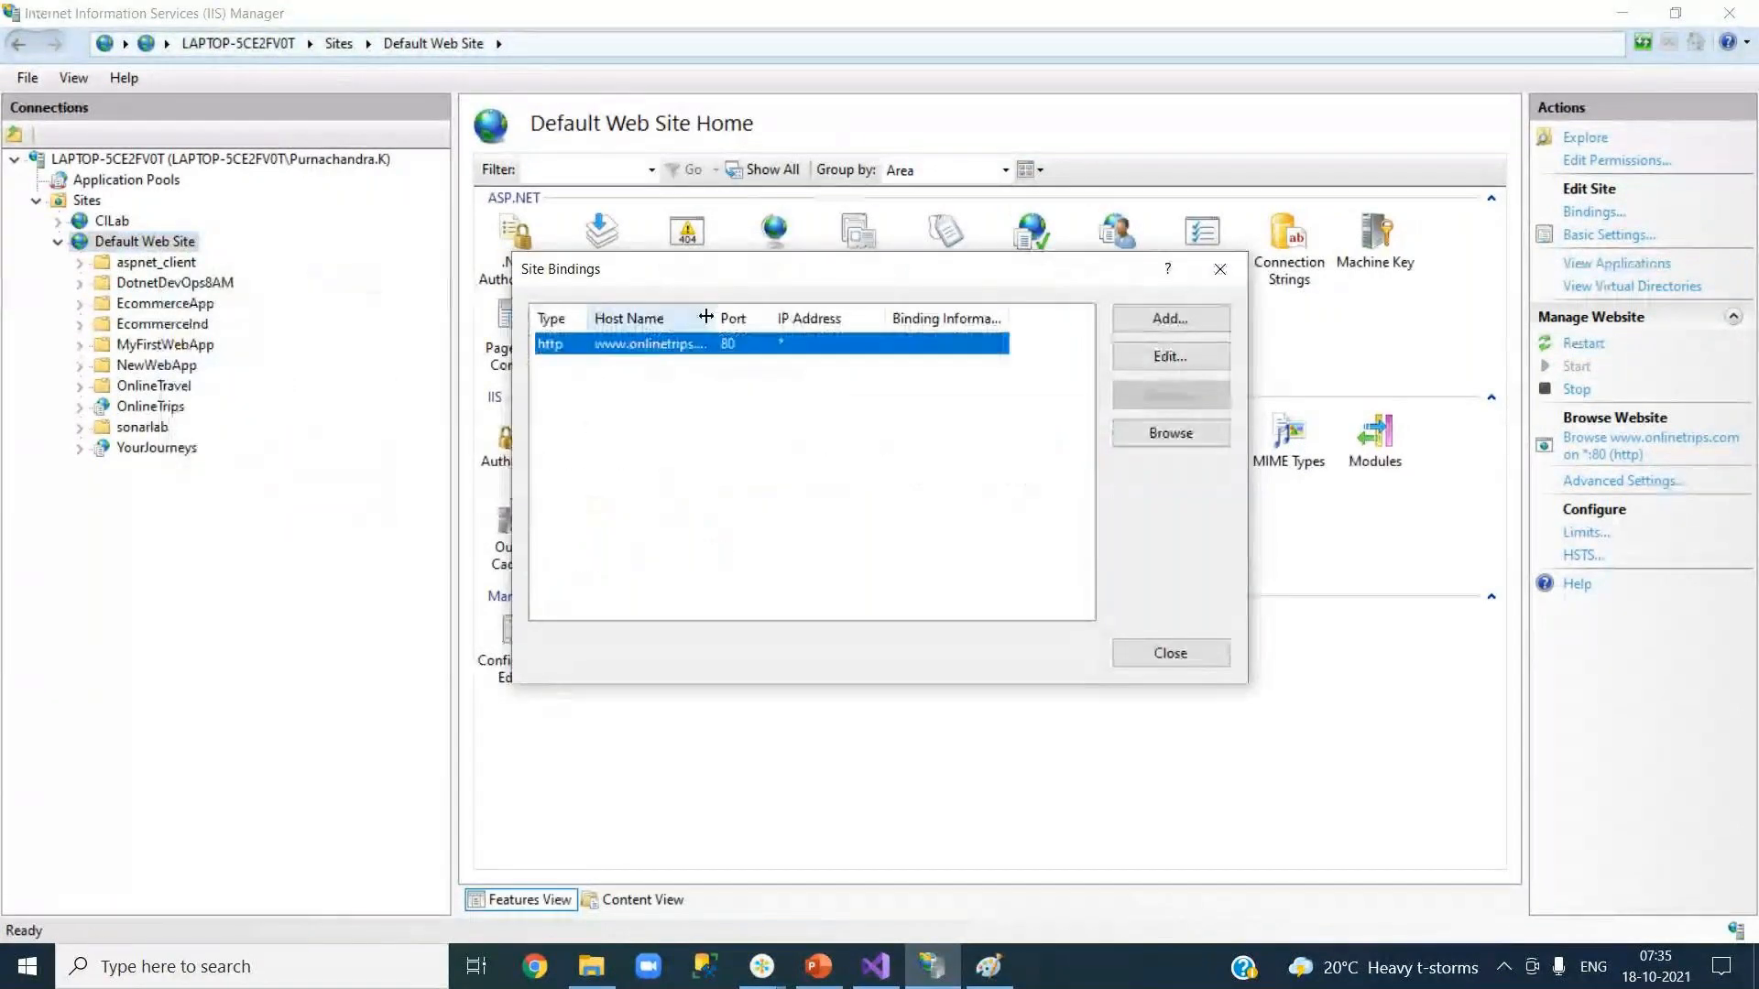
left_click_drag(718, 308, 784, 323)
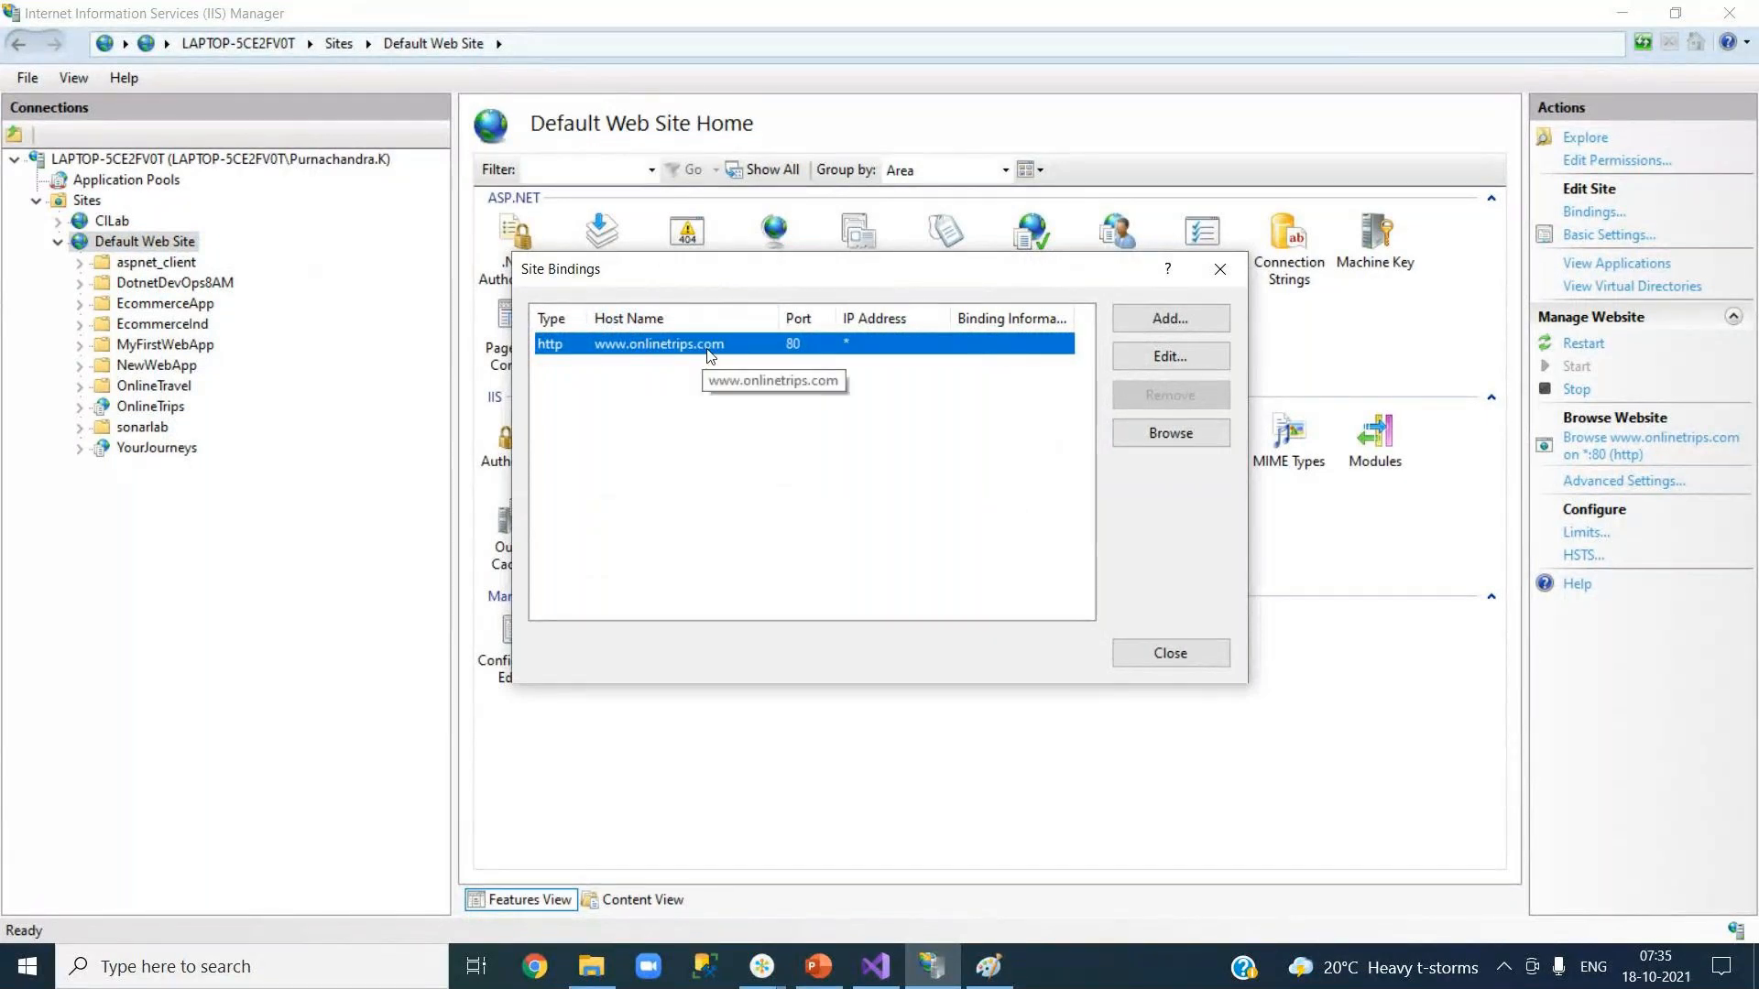
Try to clear the host name of the http binding on port 80, declining the duplicate binding.
left_click(1157, 357)
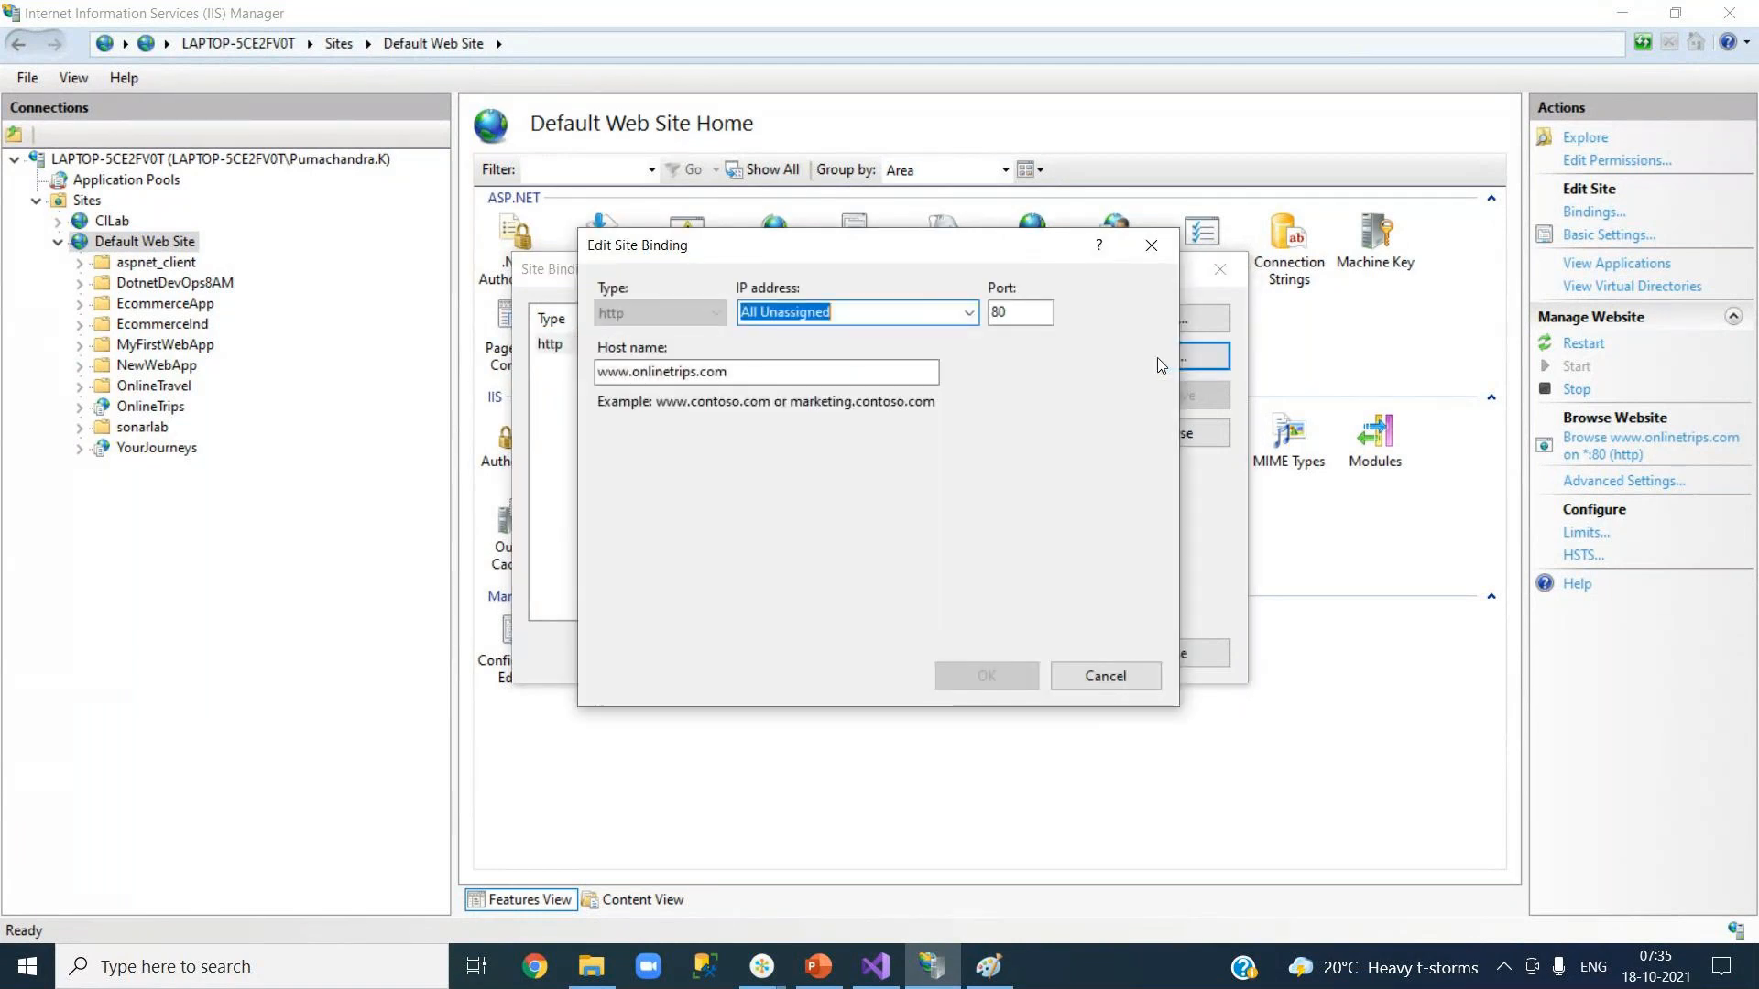
left_click_drag(731, 371, 520, 378)
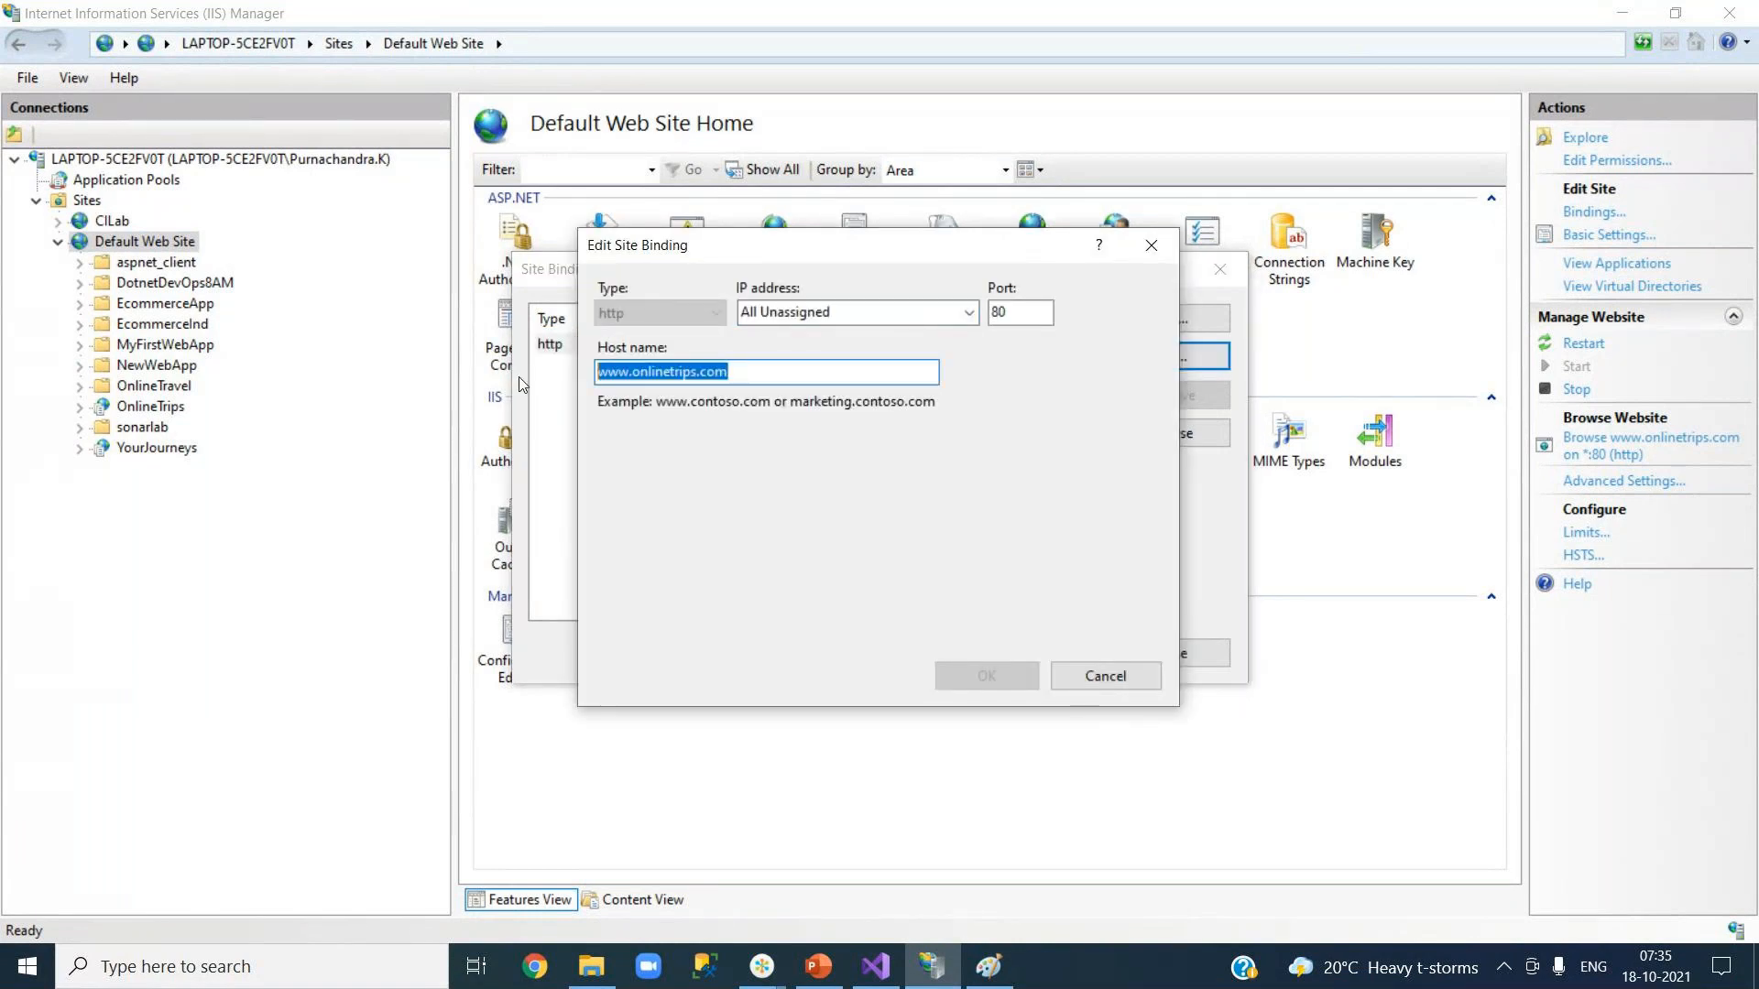
key("BackSpace")
left_click(962, 673)
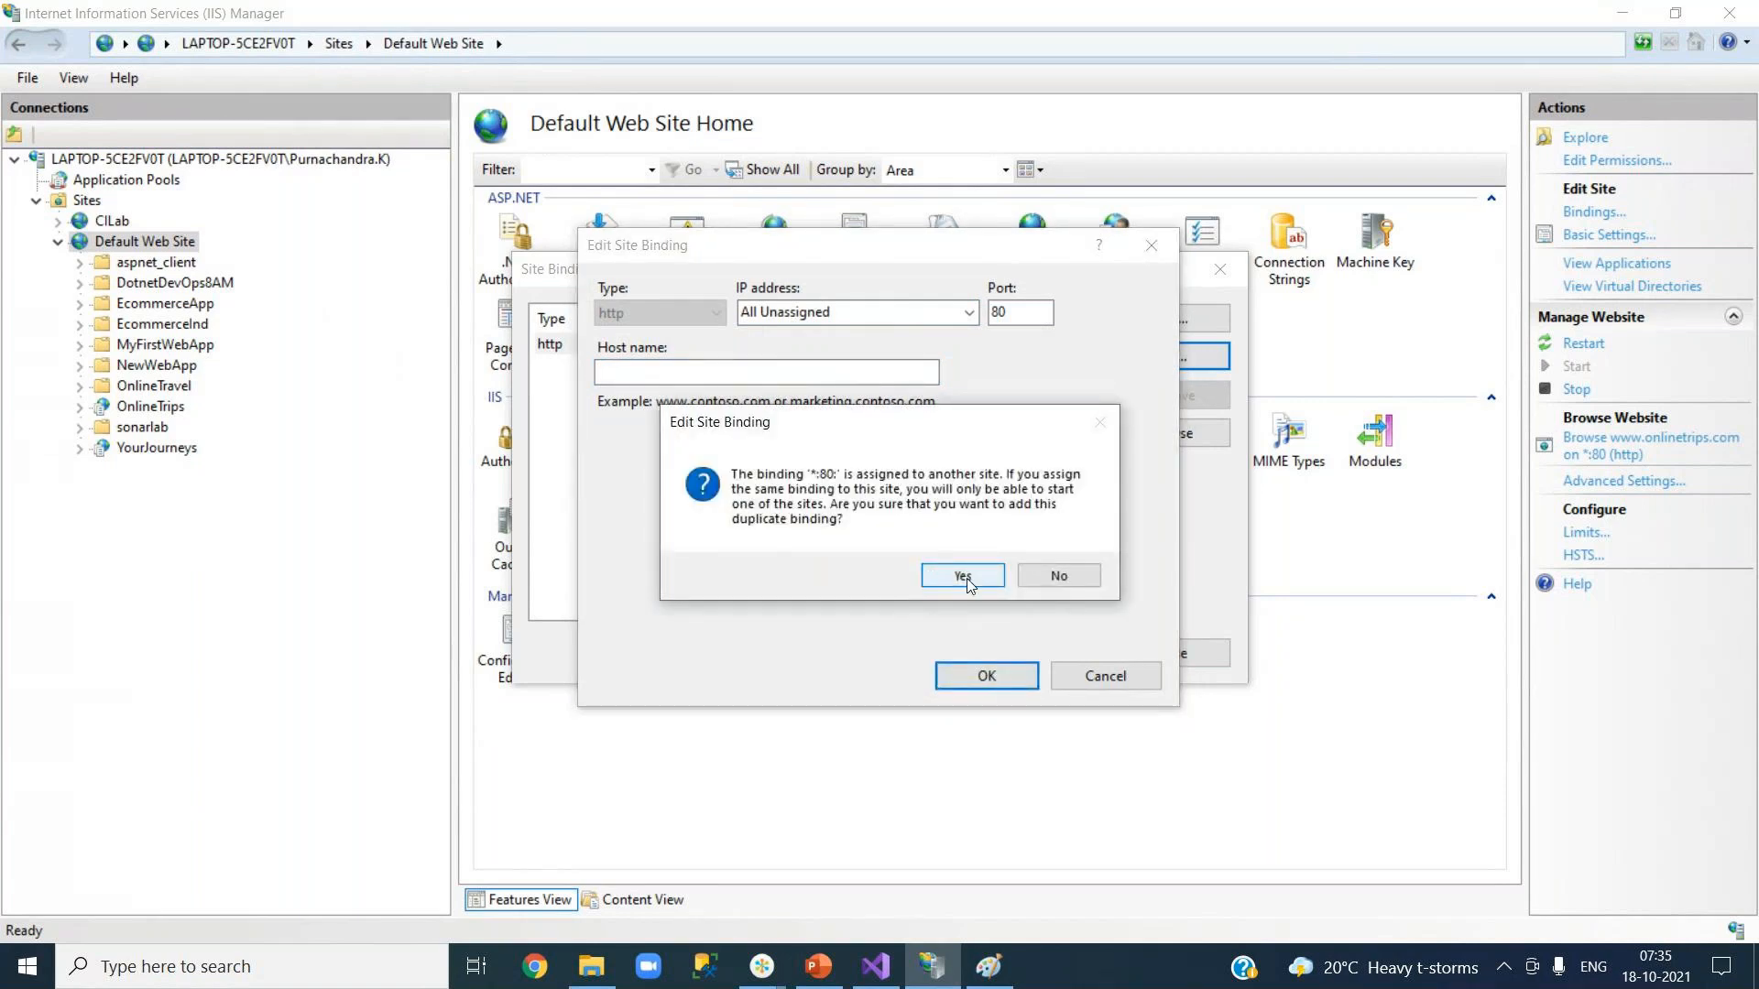
left_click(1046, 579)
Try to set the http binding's host name to Default Web Site, and cancel the binding edit.
left_click(789, 379)
type("Dea")
type("fault W")
type("eb Site")
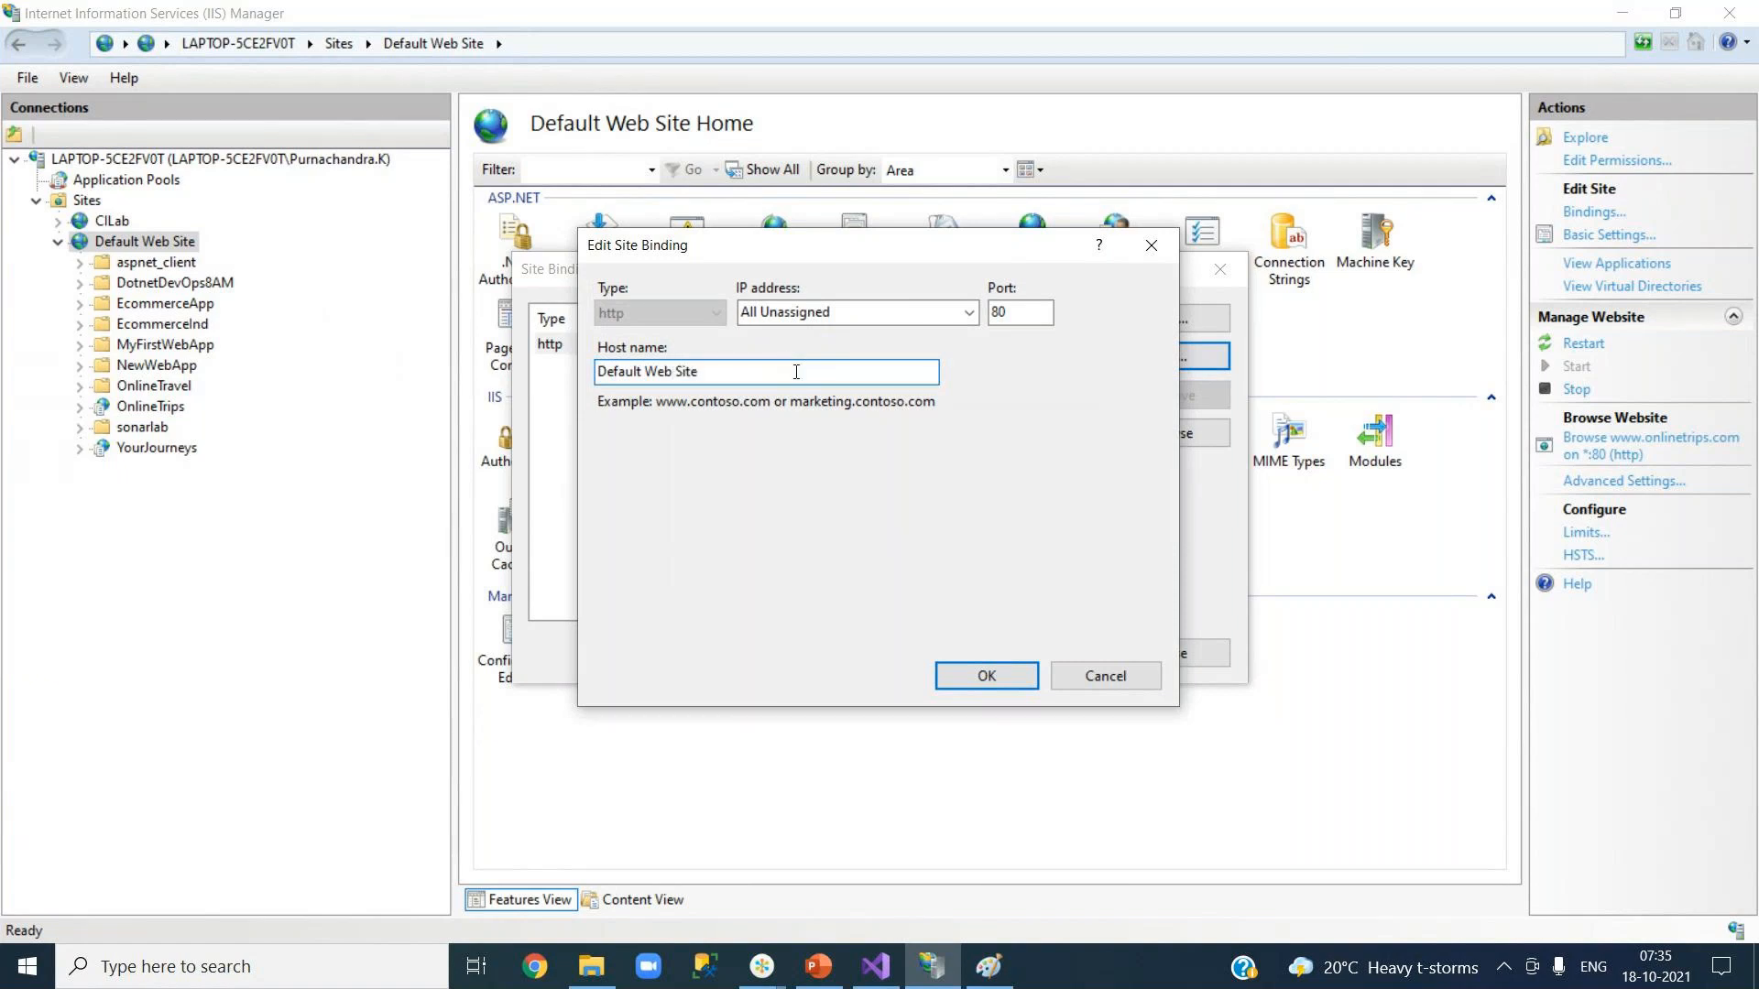
left_click(980, 685)
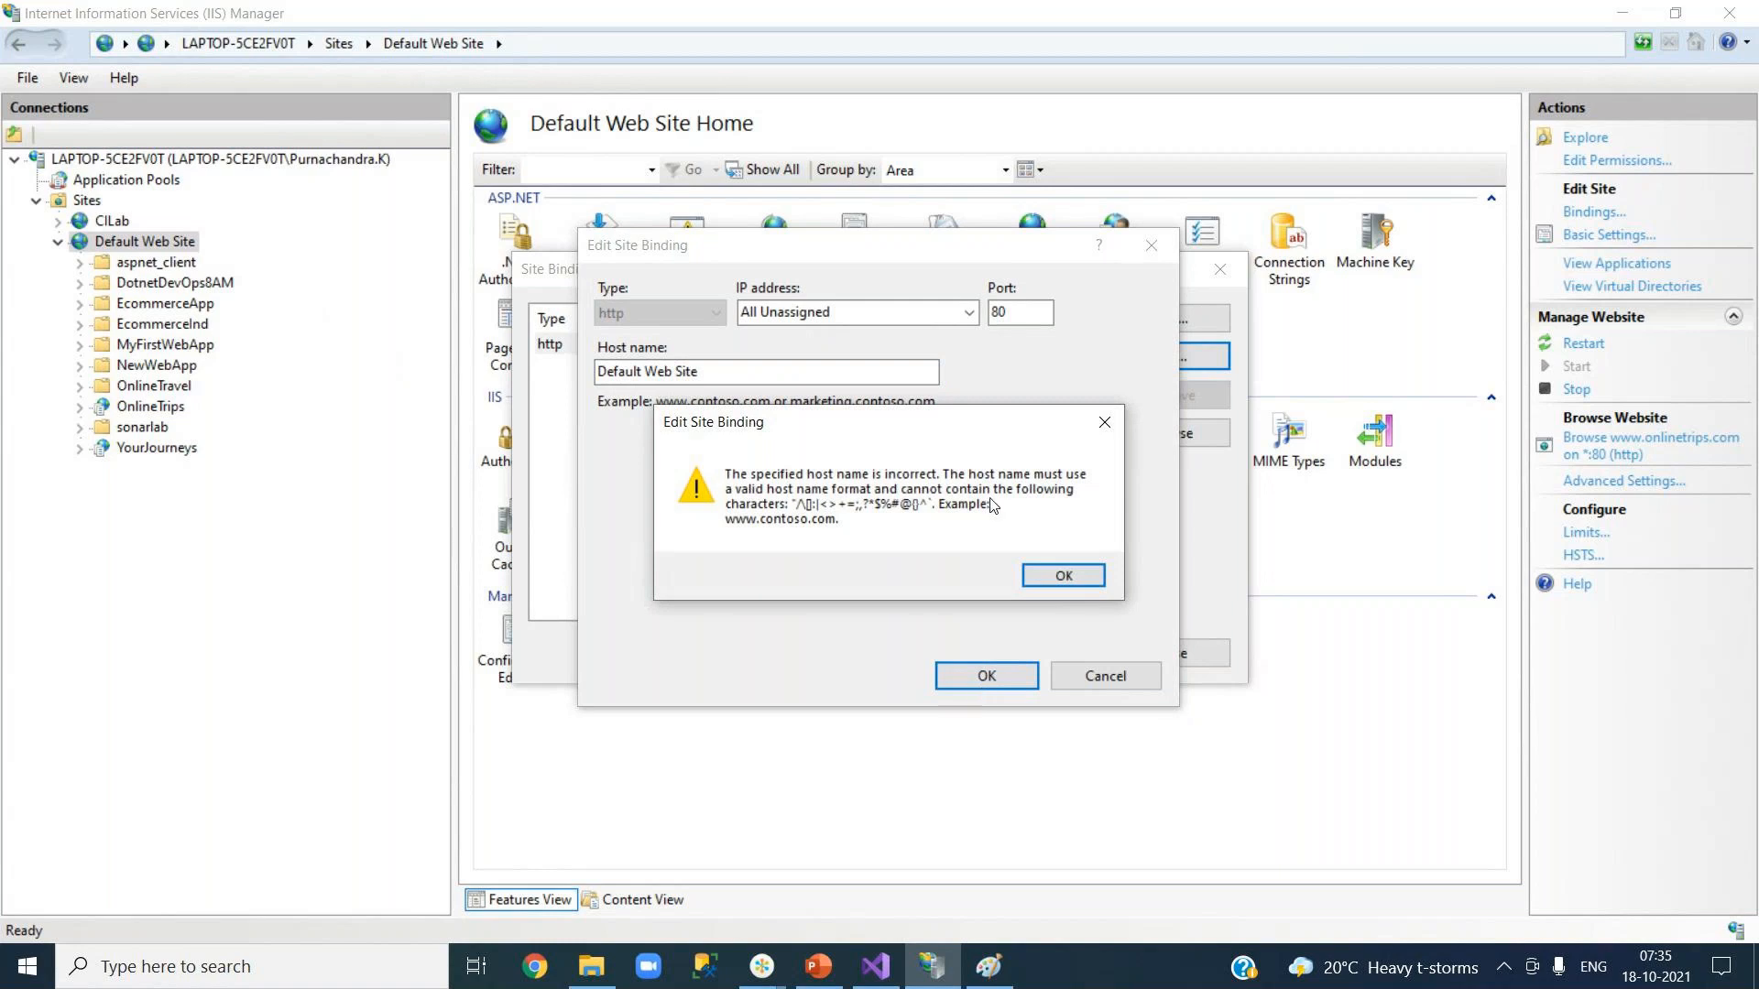
left_click(1051, 577)
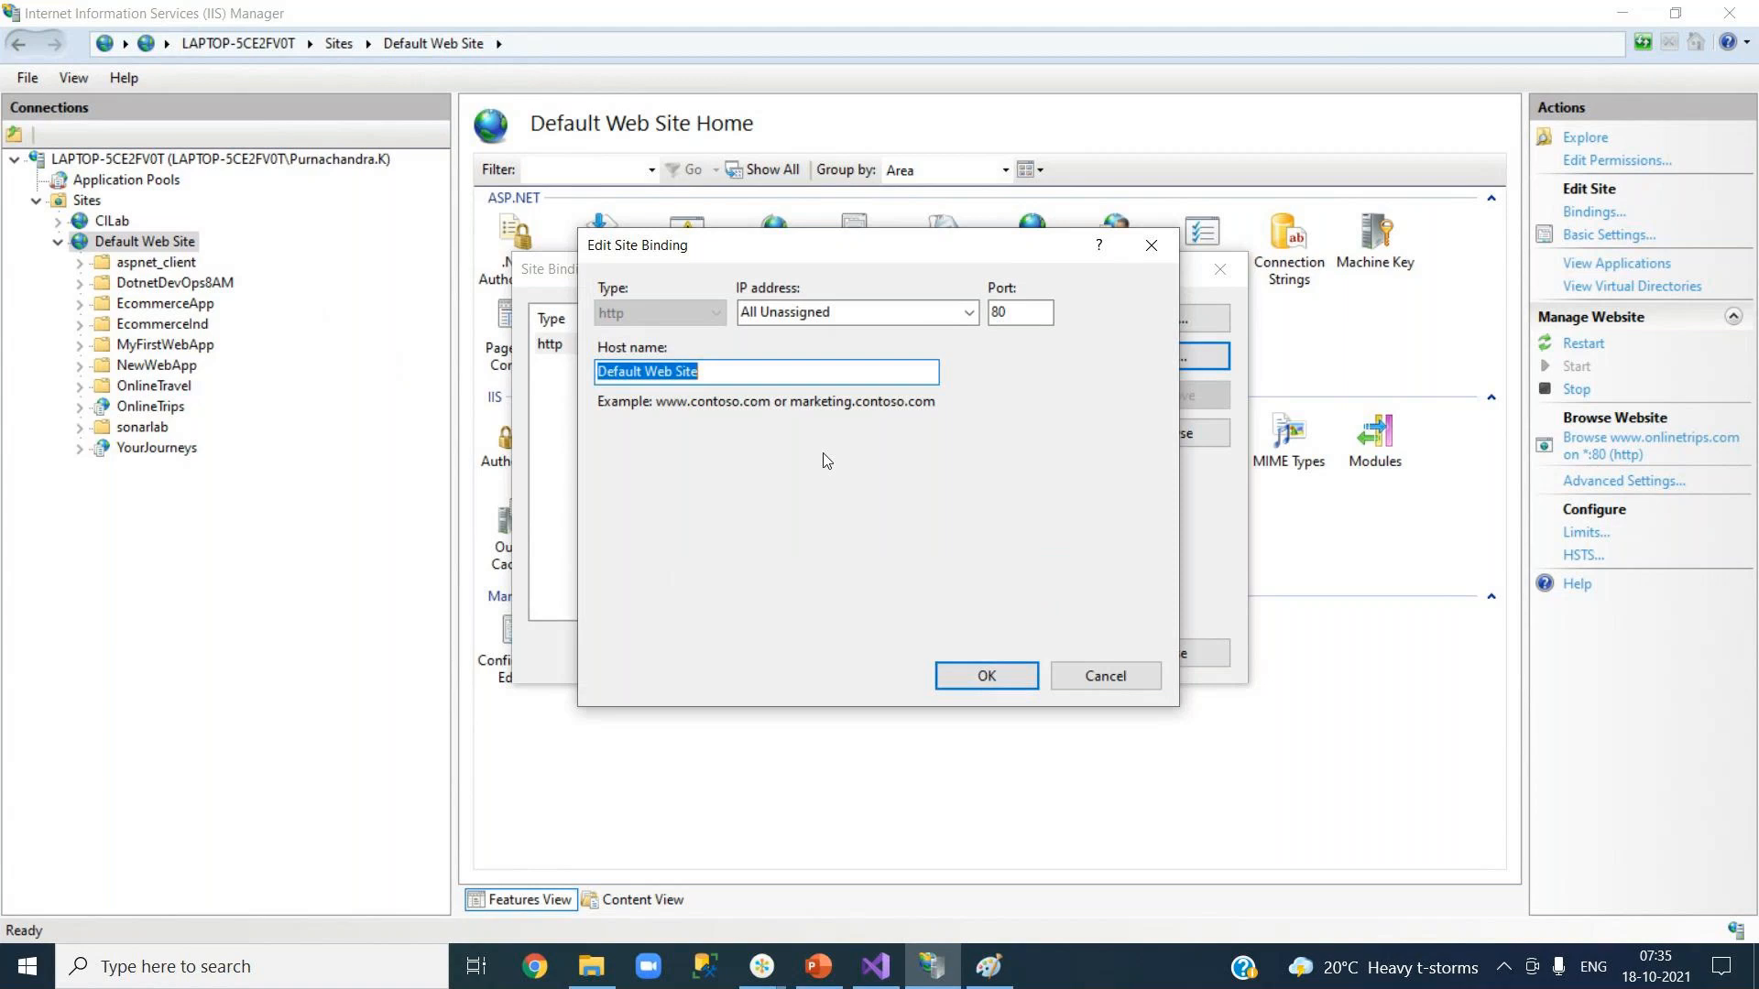
left_click(1096, 687)
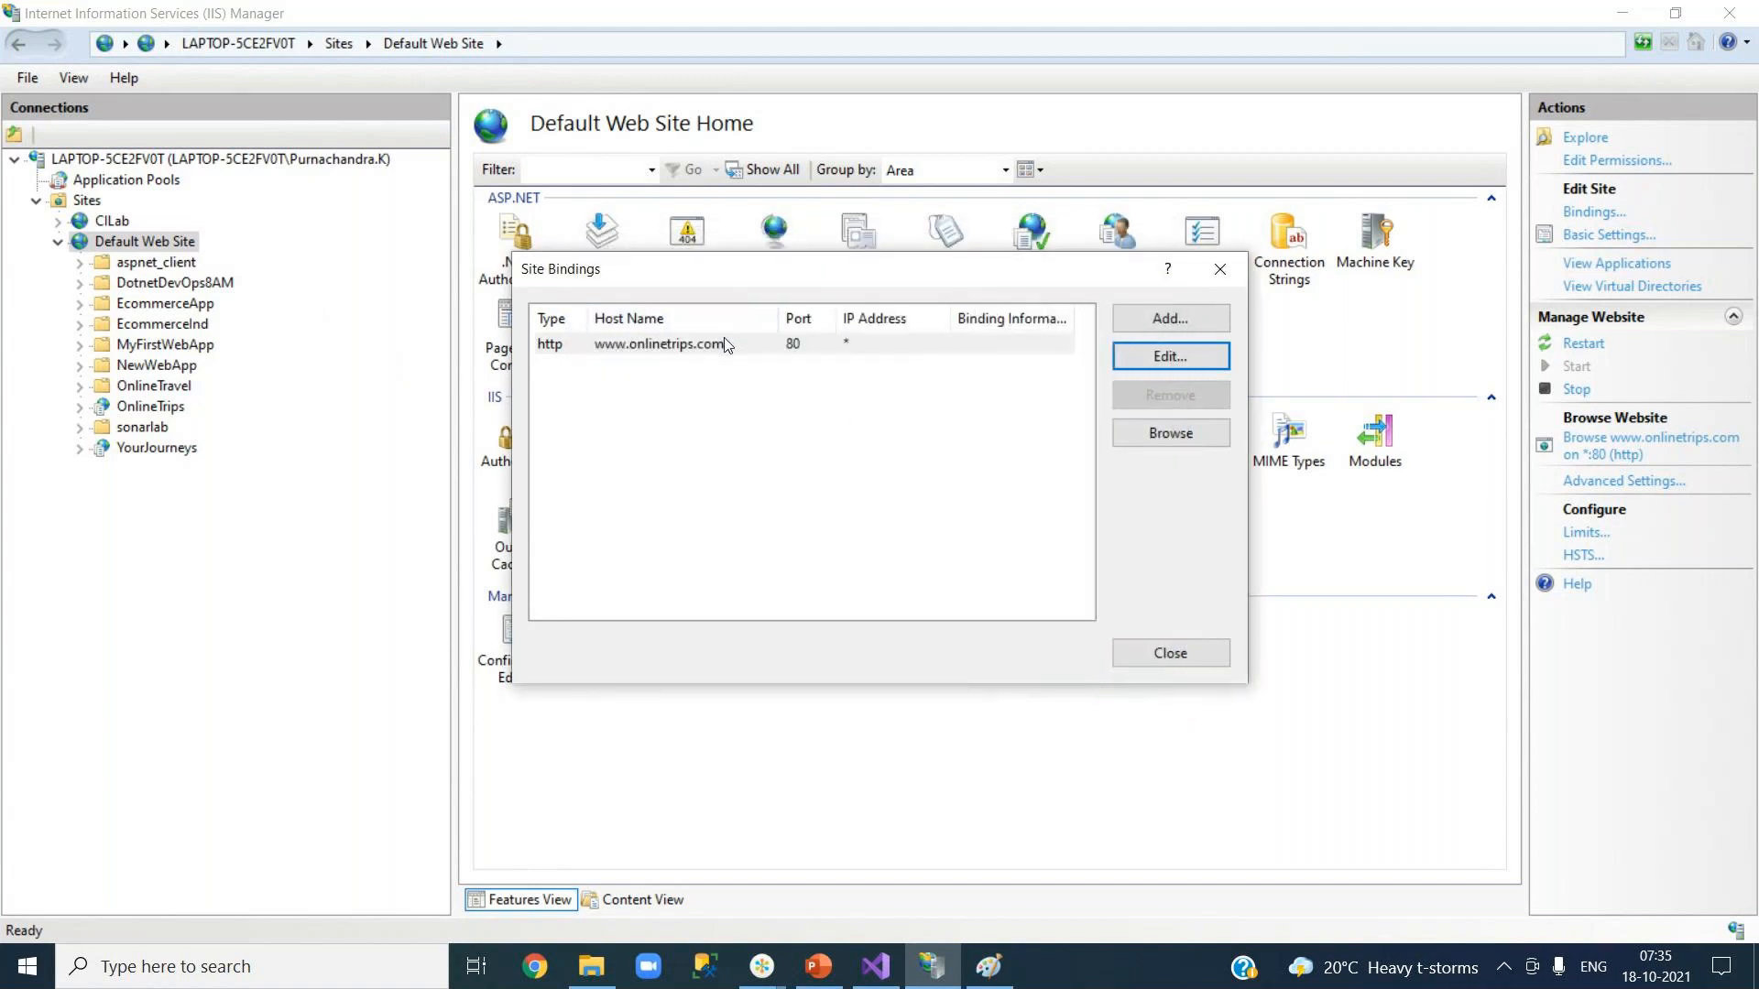
left_click(1180, 438)
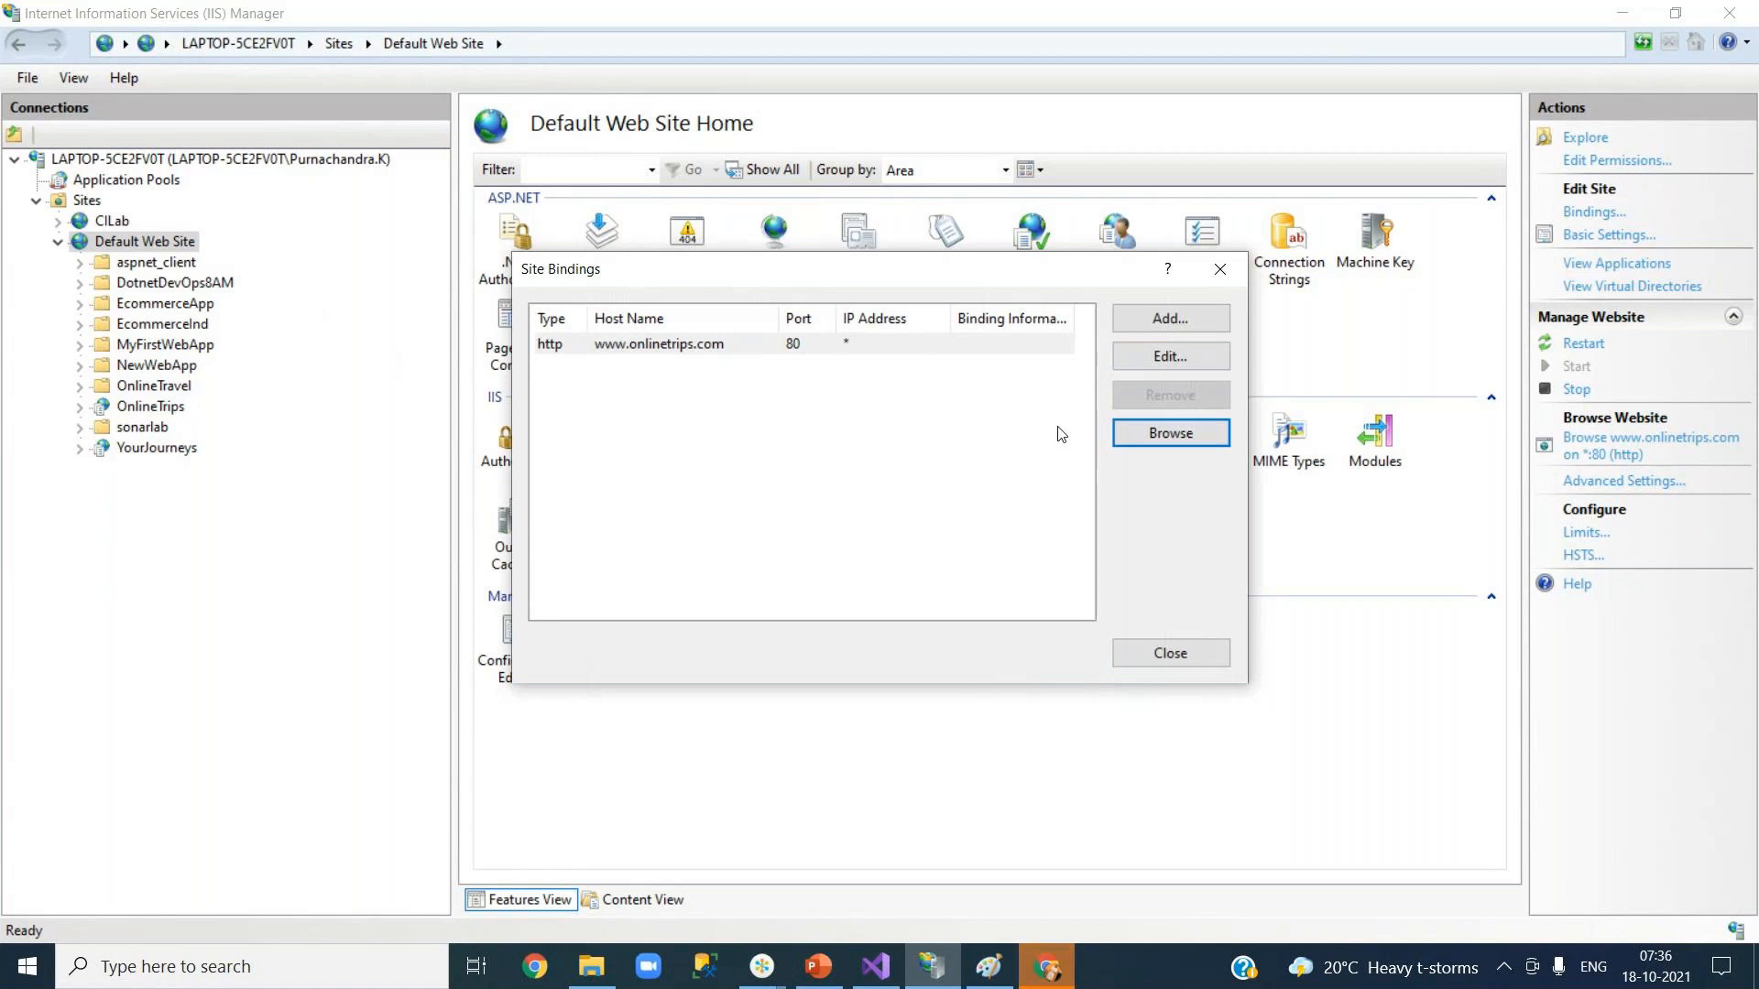
left_click(1049, 963)
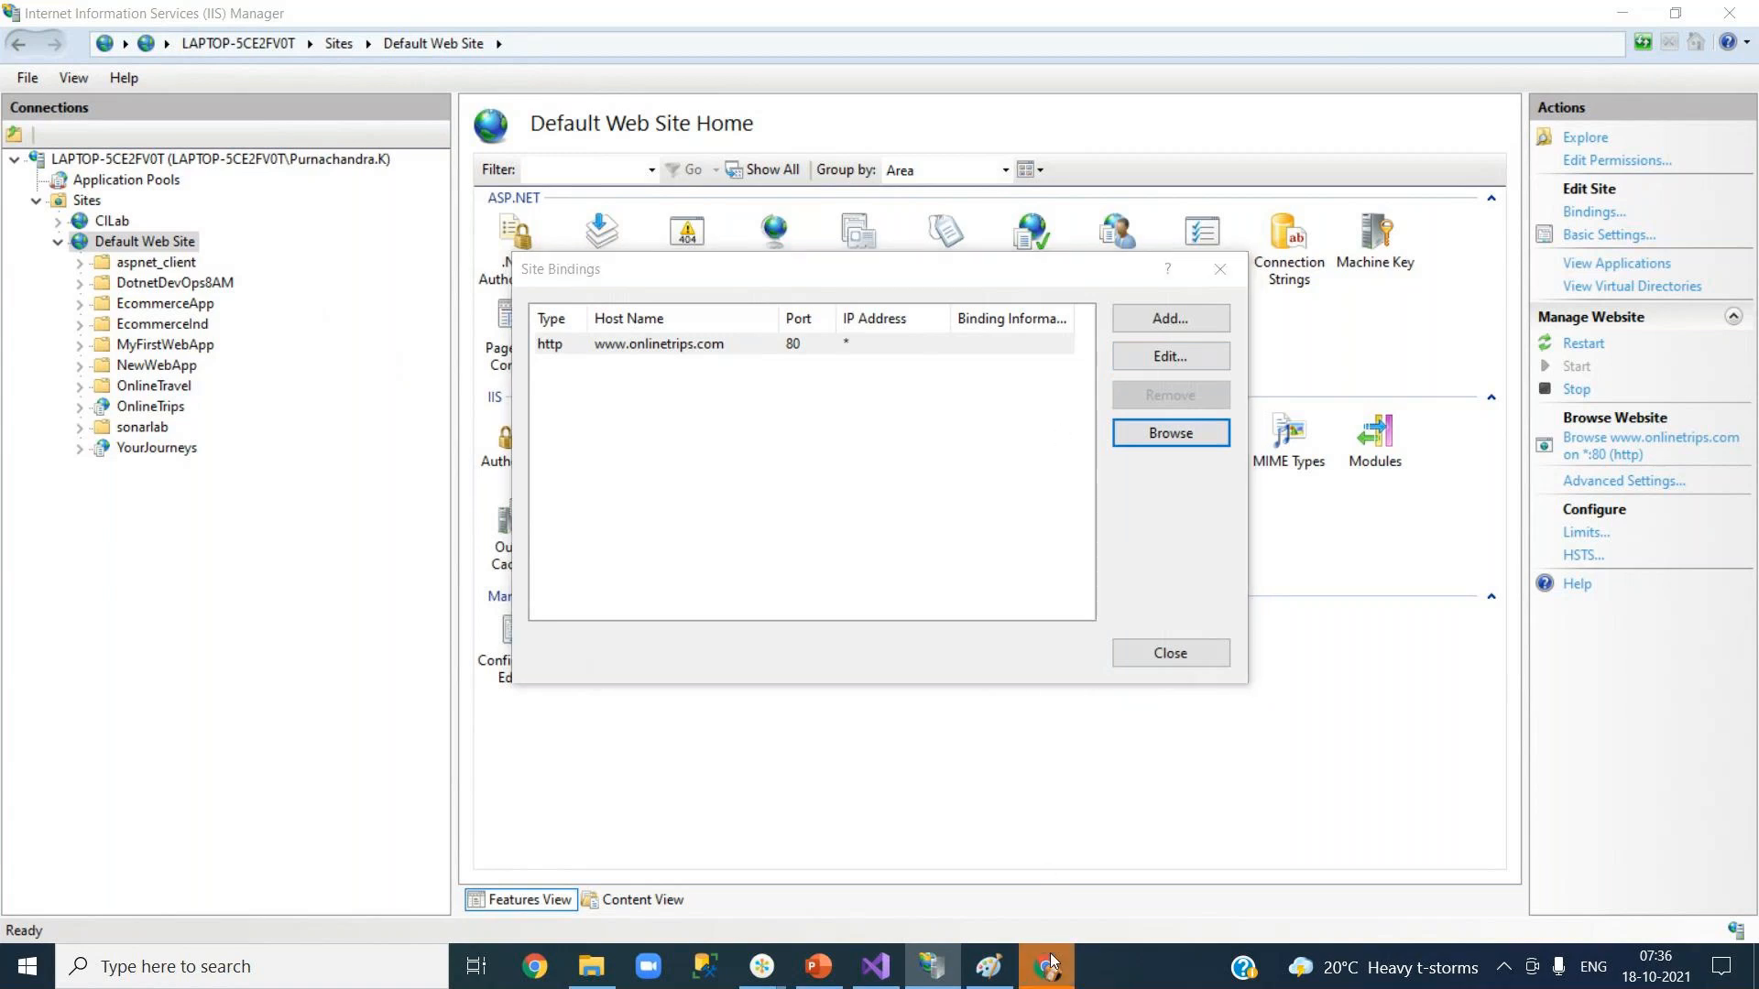
left_click(1734, 18)
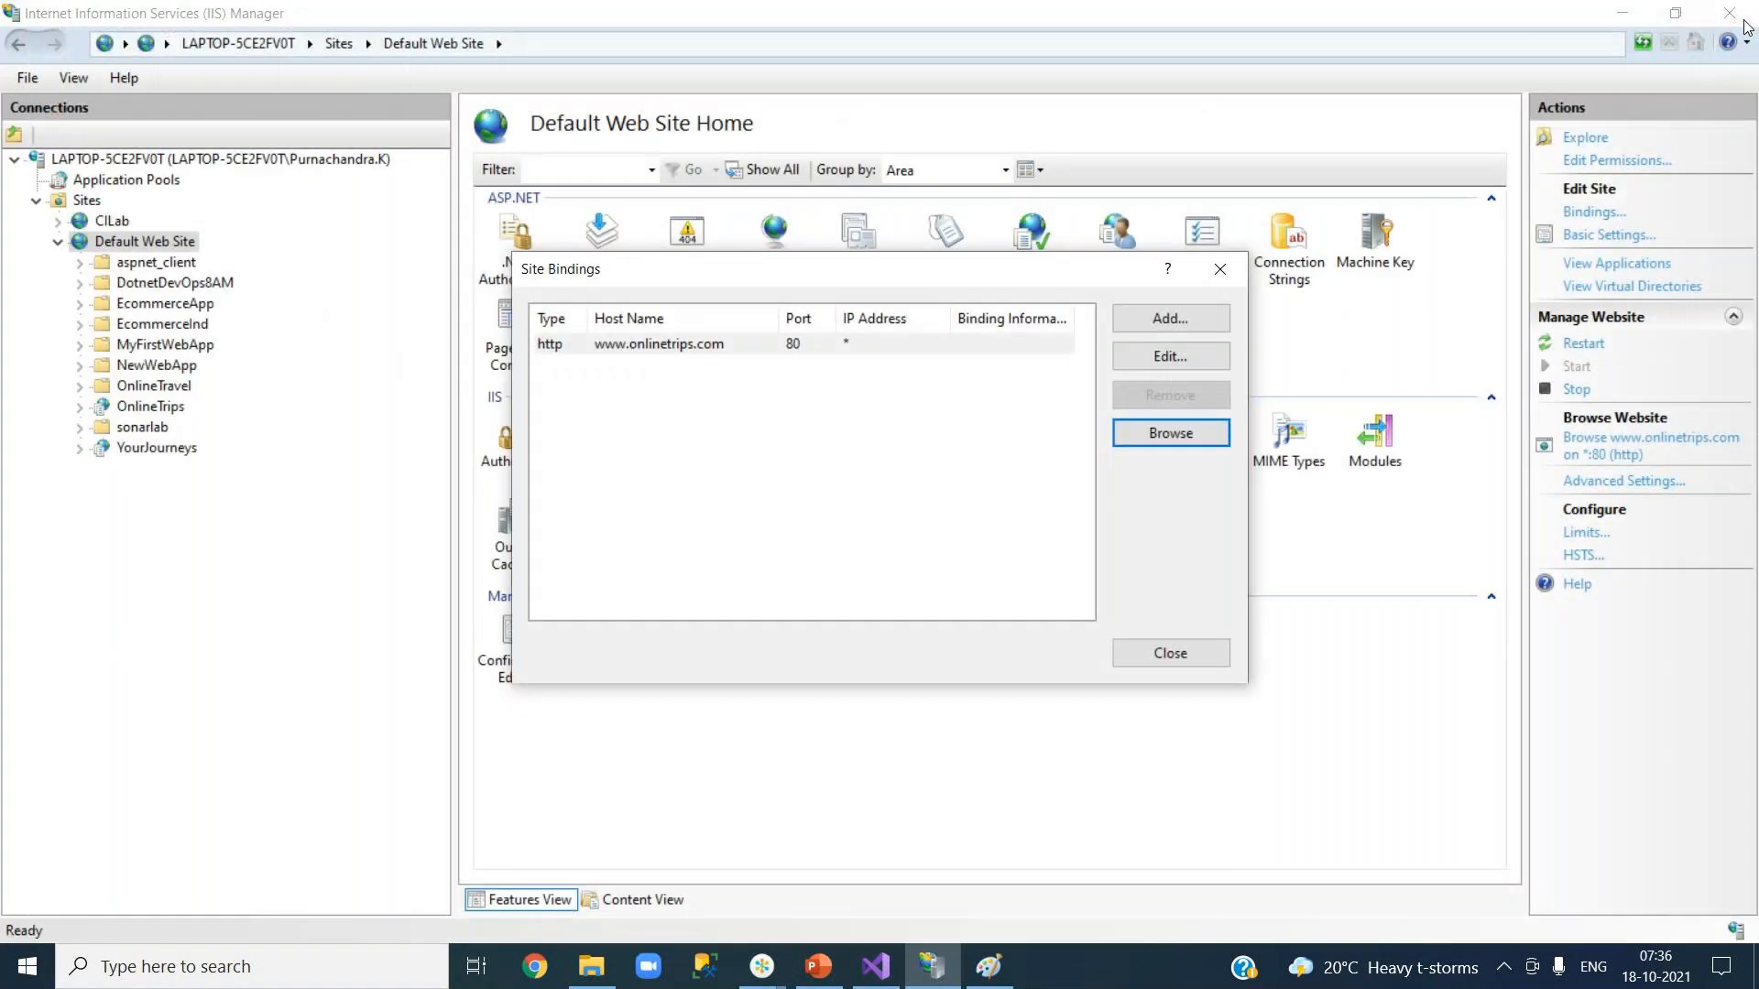
left_click(1172, 435)
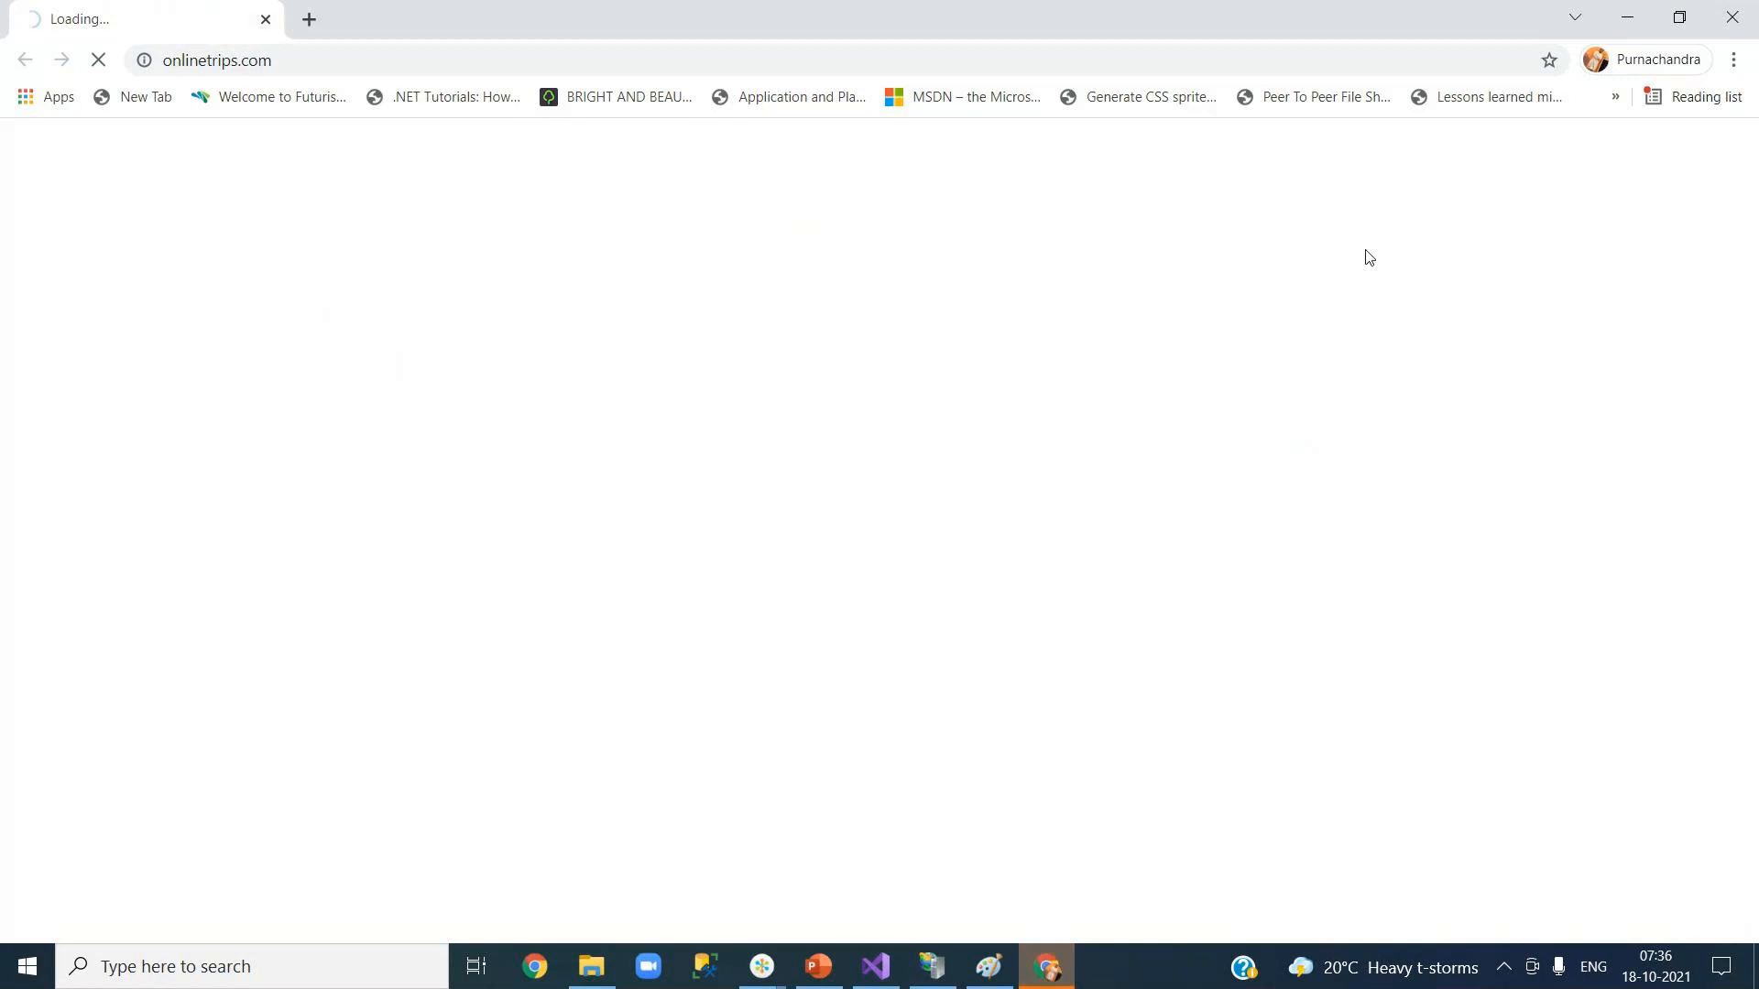
left_click(1723, 18)
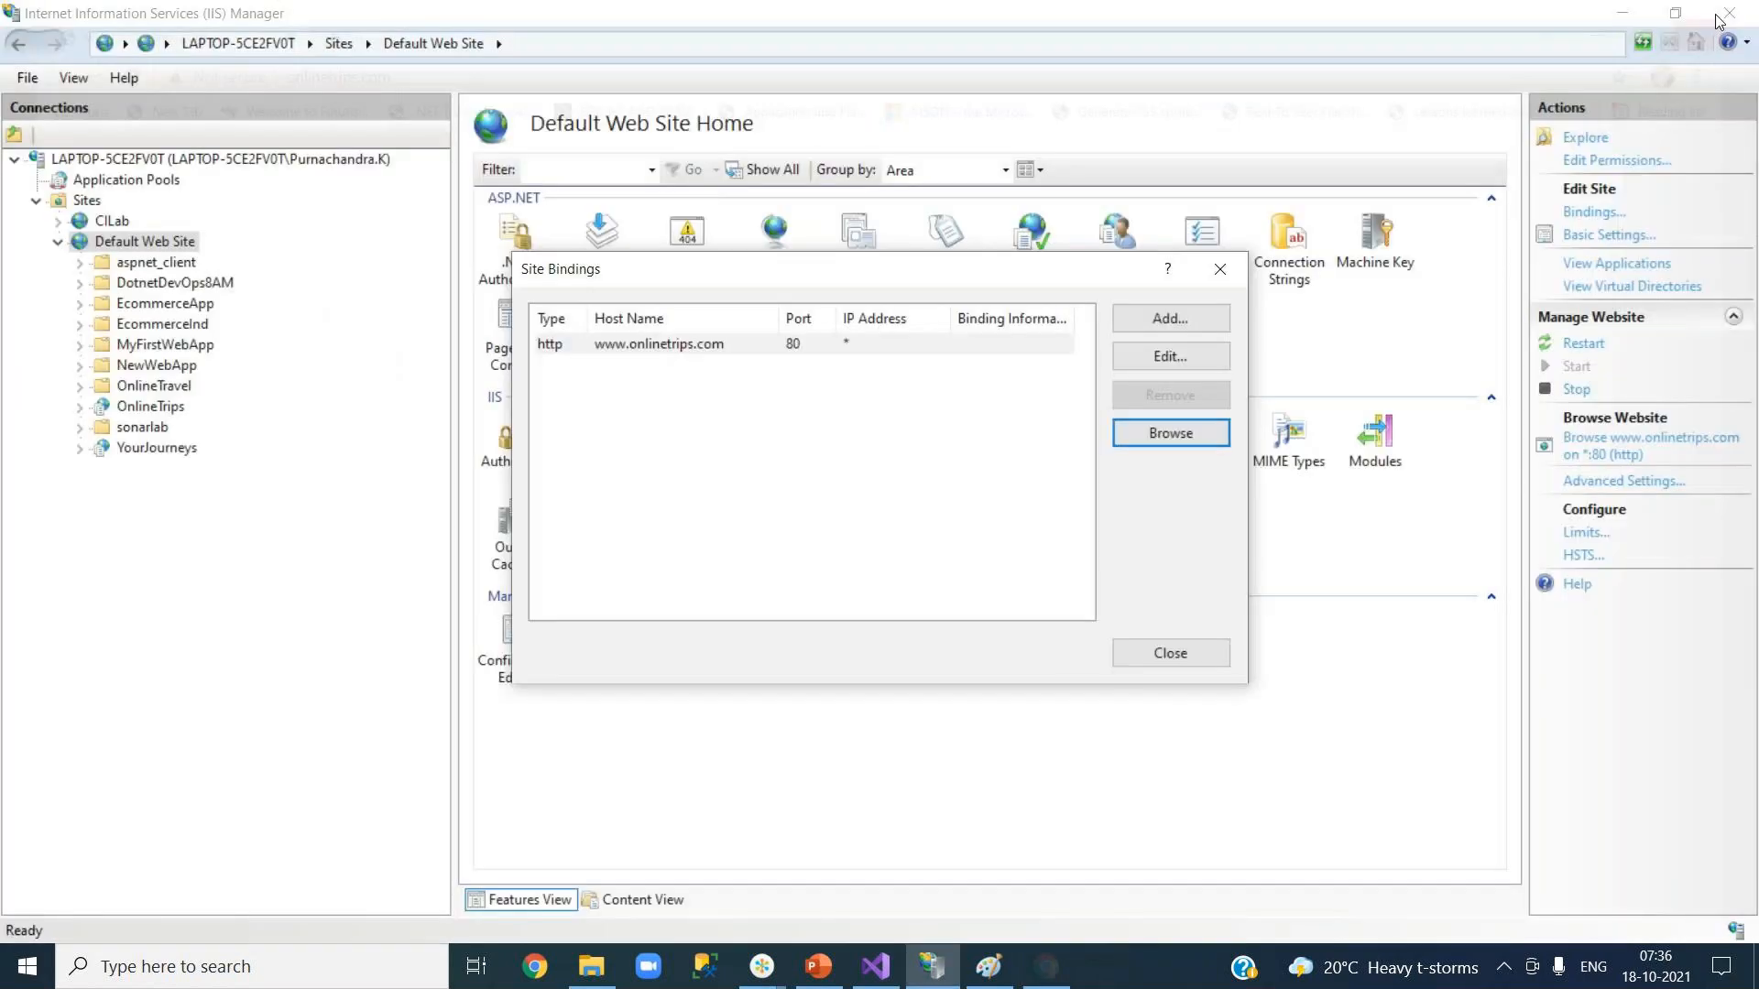
left_click(1170, 318)
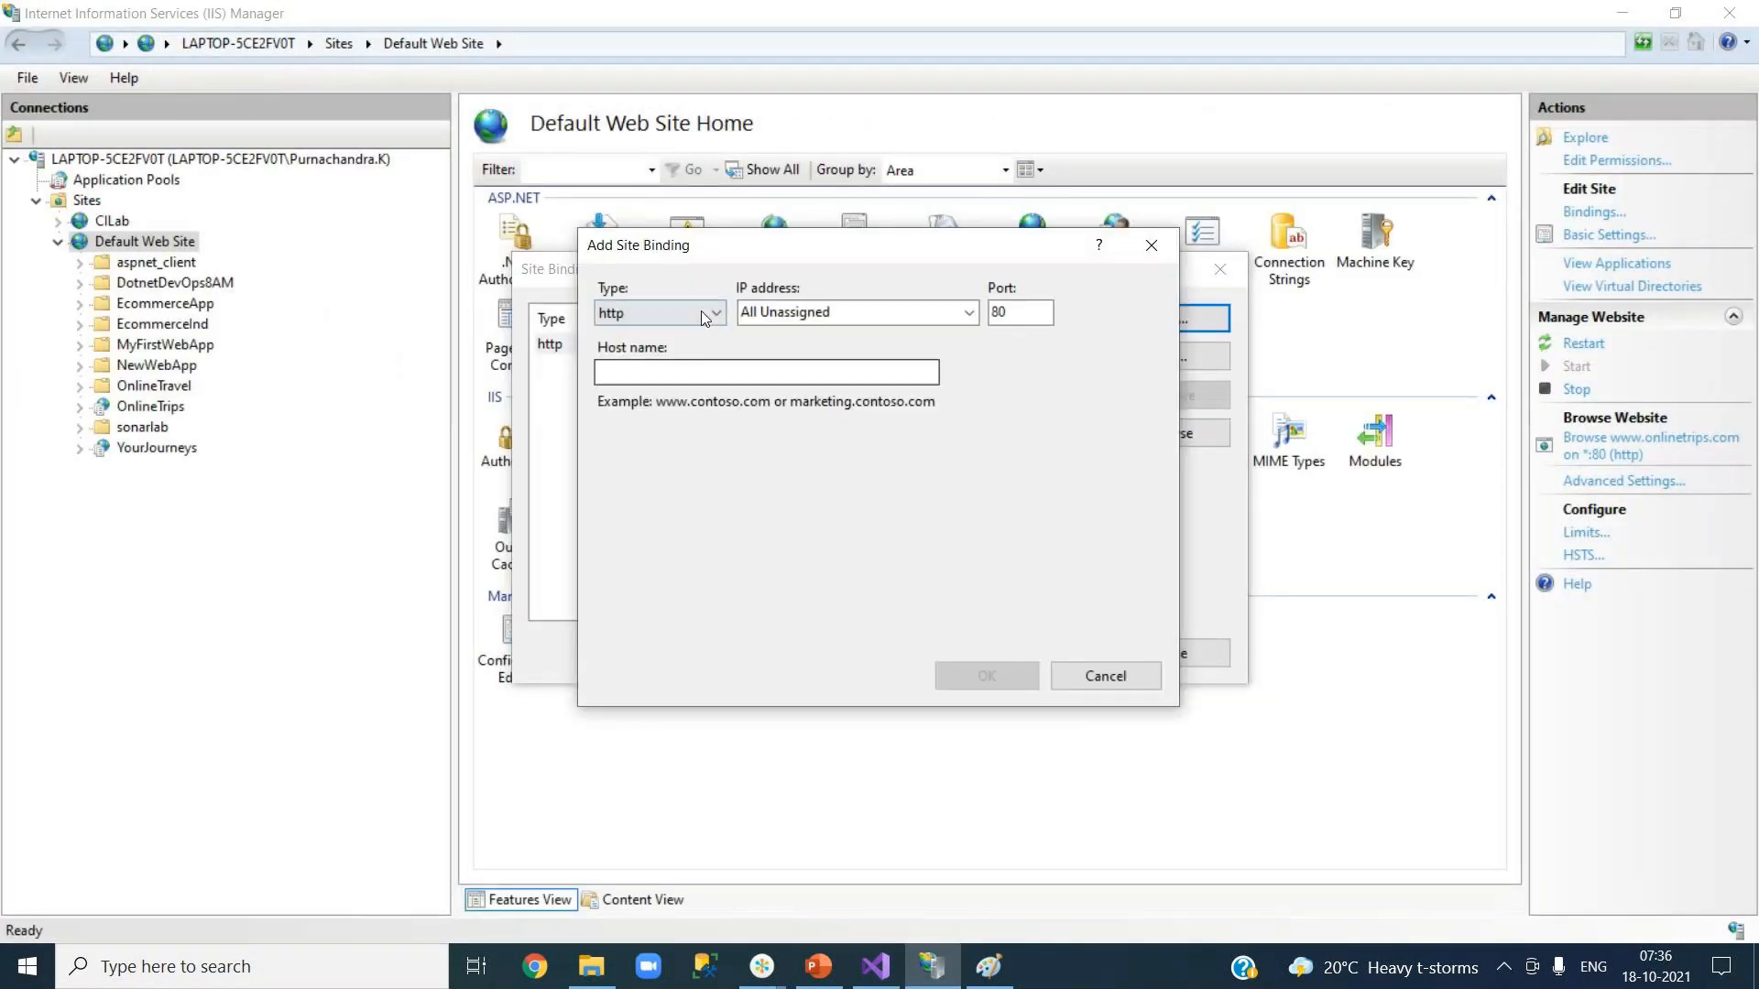
left_click(701, 315)
left_click(701, 335)
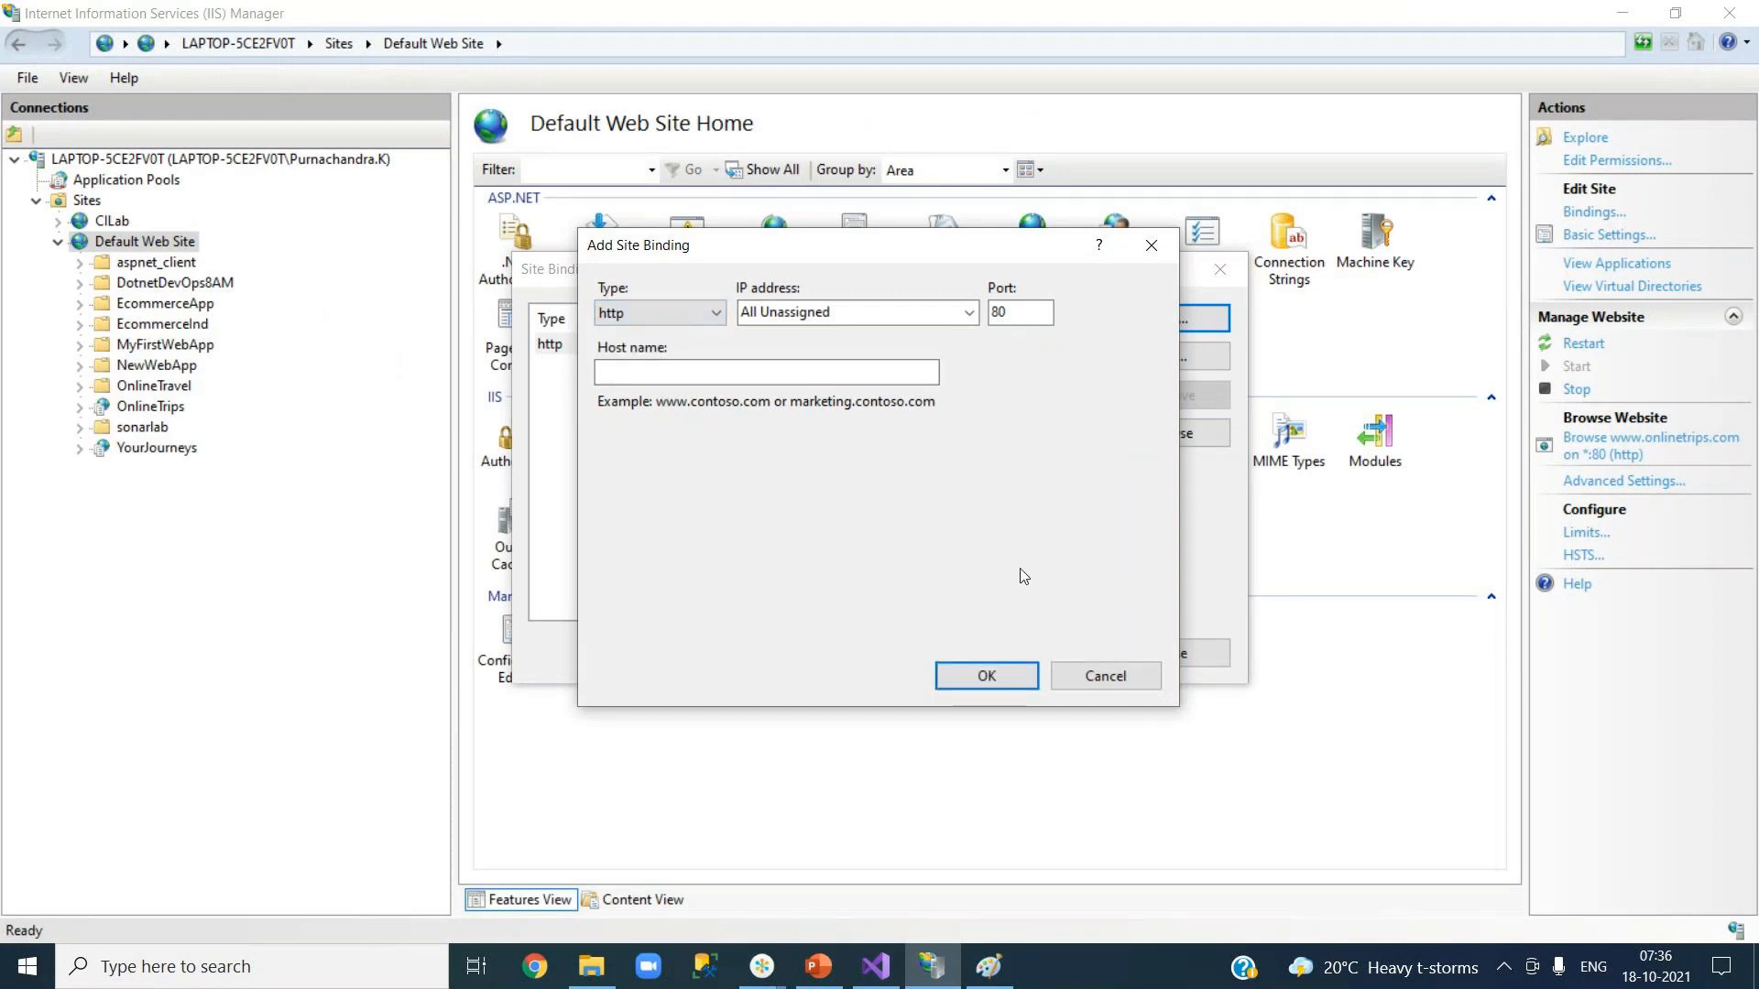
left_click(1111, 680)
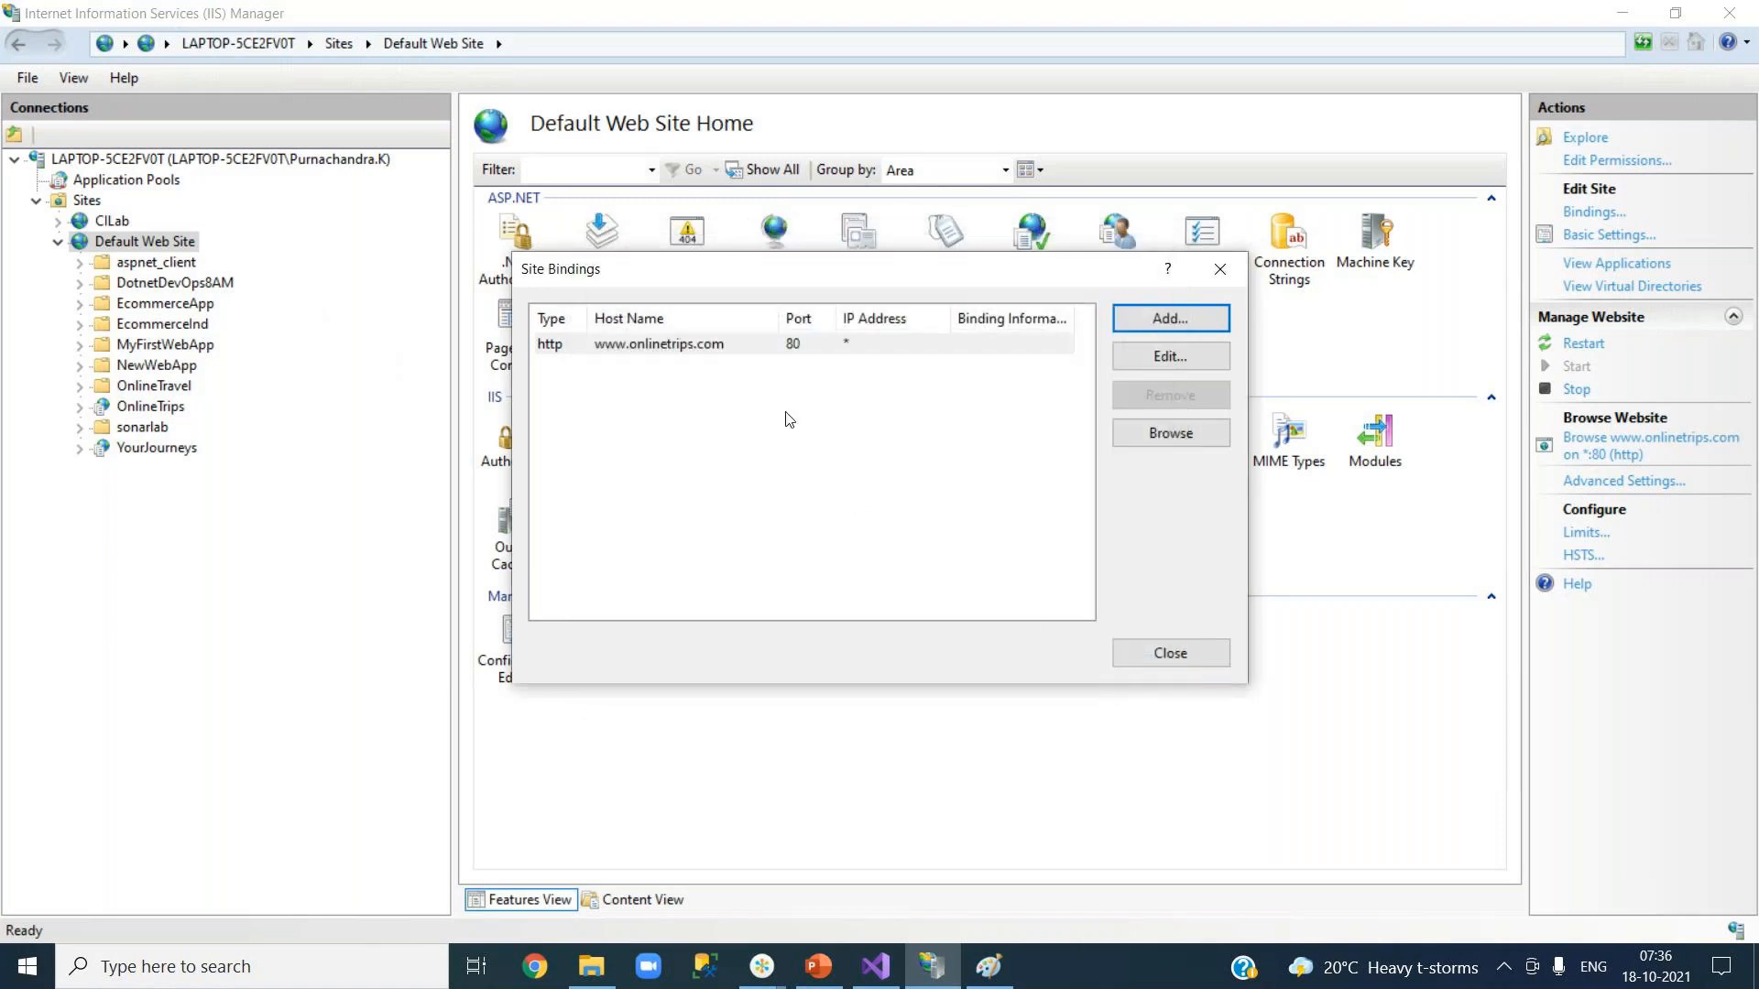
Set the host name of the http binding on port 80 to YourJourneys, and close the site bindings.
double_click(717, 341)
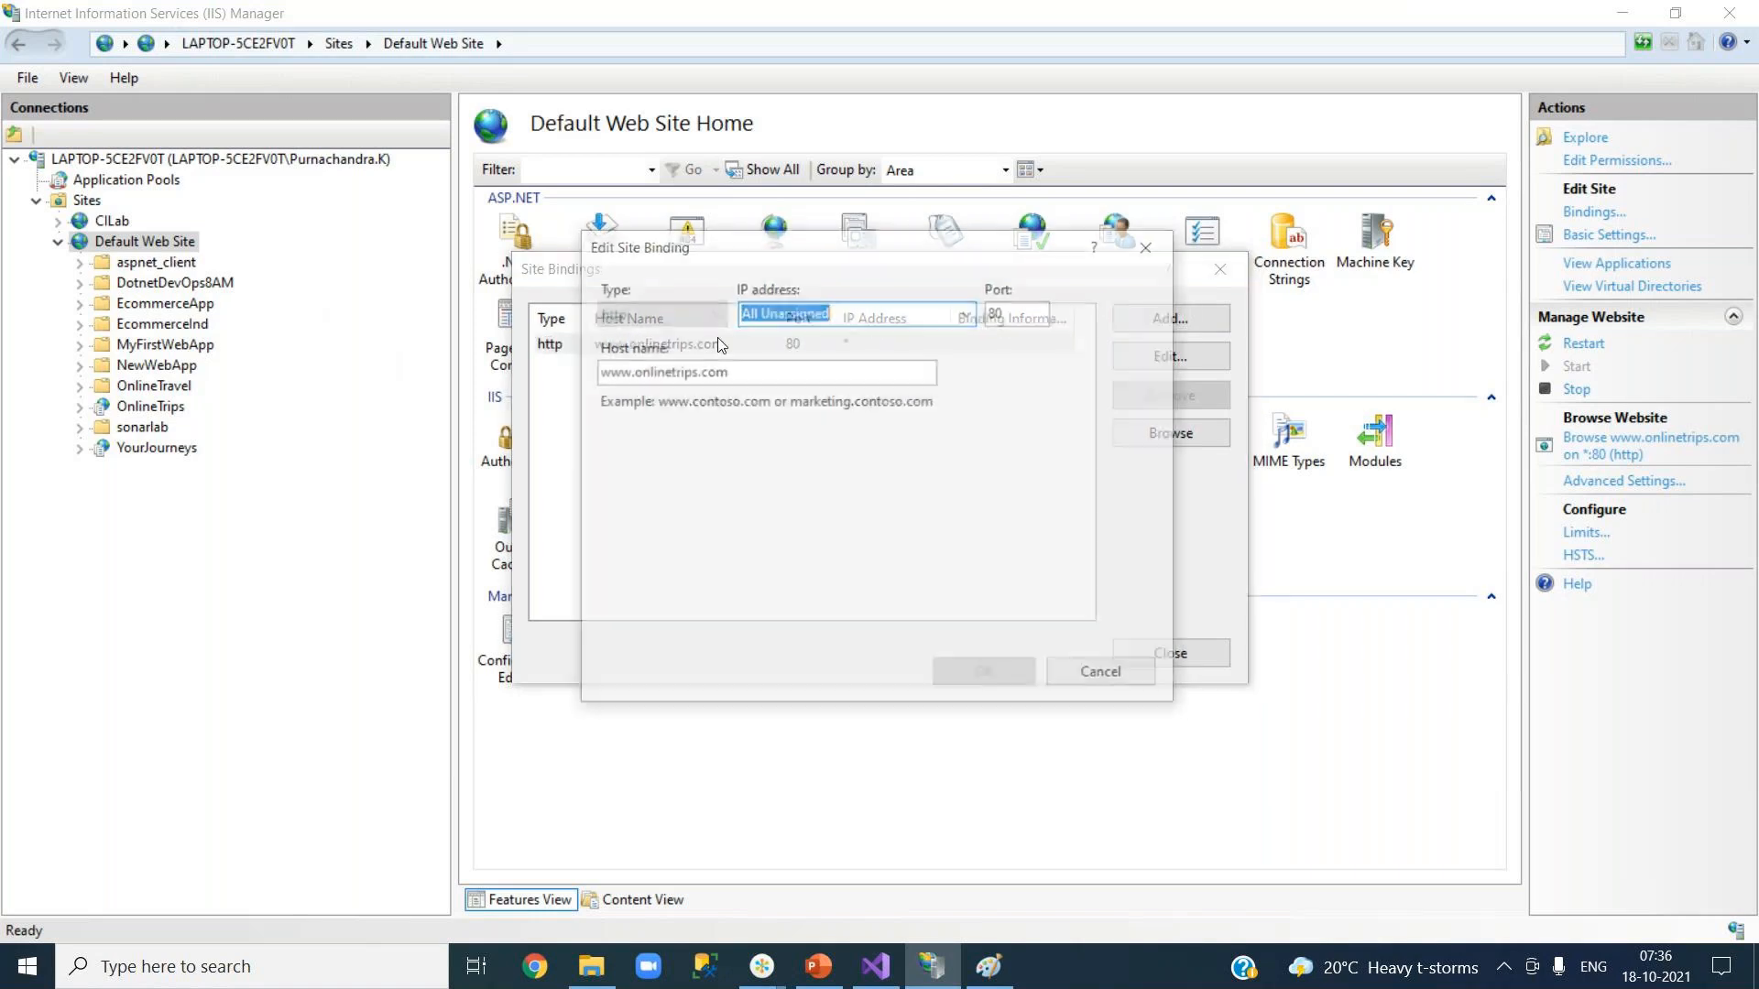
left_click(751, 379)
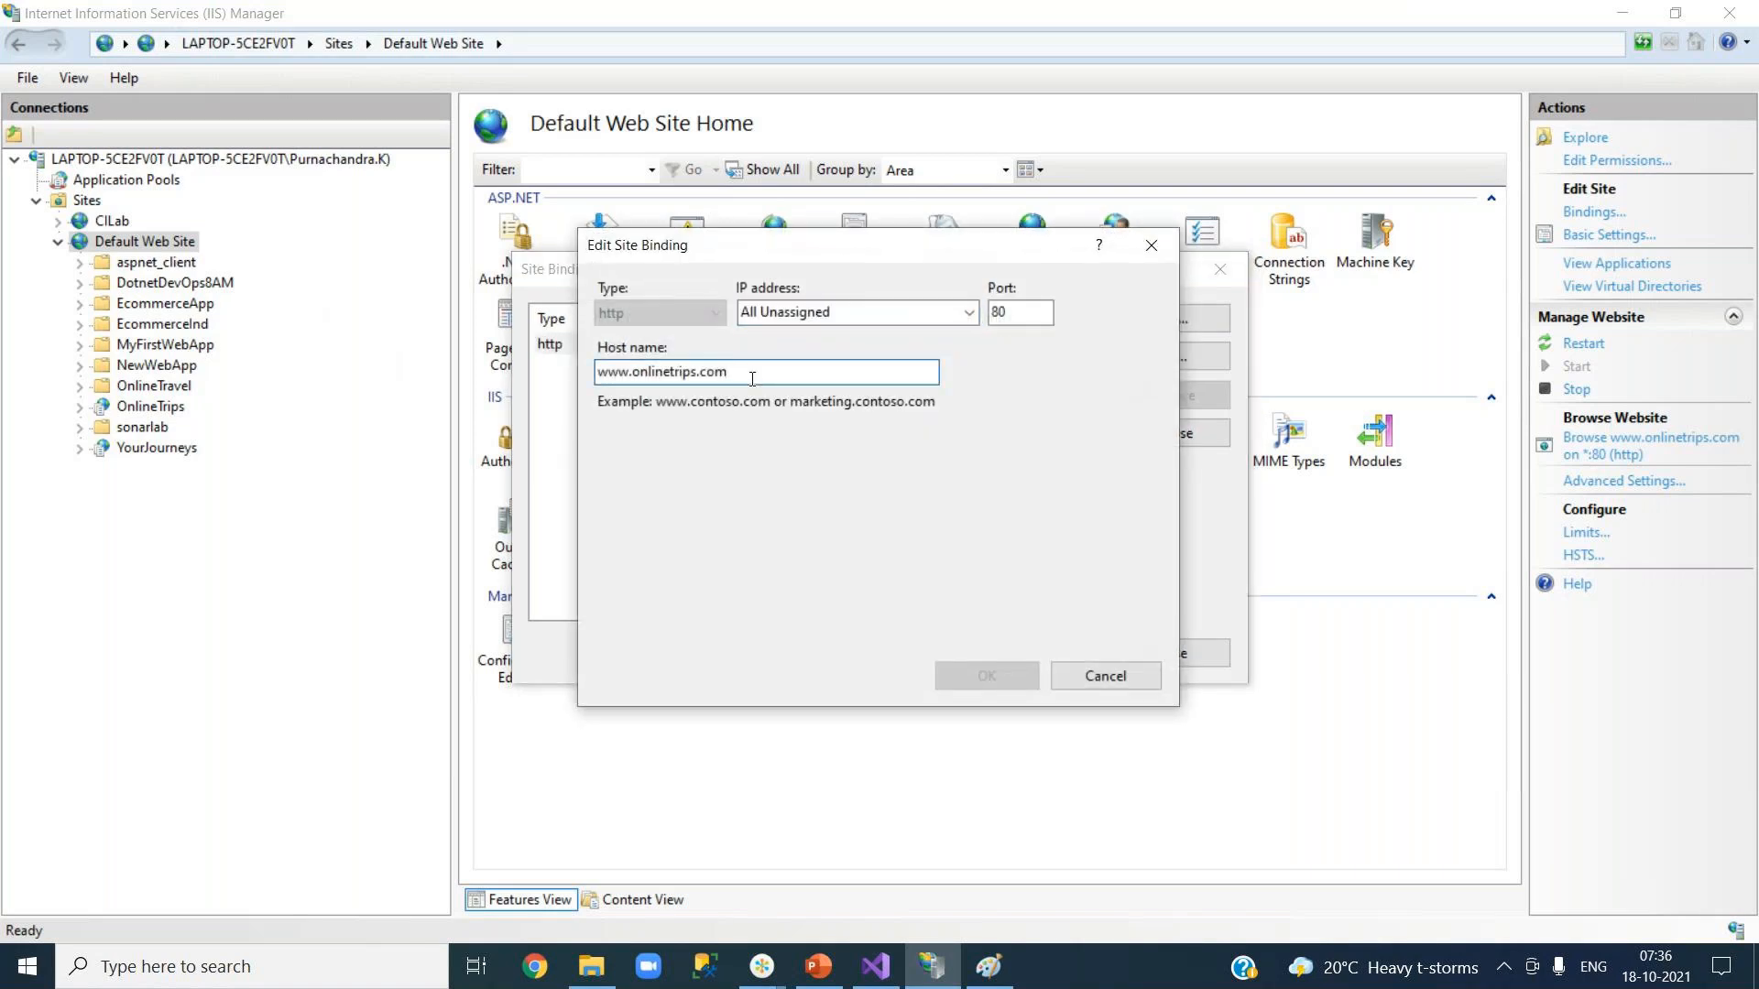
key("BackSpace")
key("BackSpace")
key("BackSpace")
key("BackSpace")
key("BackSpace")
key("BackSpace")
key("BackSpace")
key("BackSpace")
key("BackSpace")
key("BackSpace")
key("BackSpace")
key("BackSpace")
key("BackSpace")
key("BackSpace")
key("BackSpace")
key("BackSpace")
key("BackSpace")
key("BackSpace")
key("BackSpace")
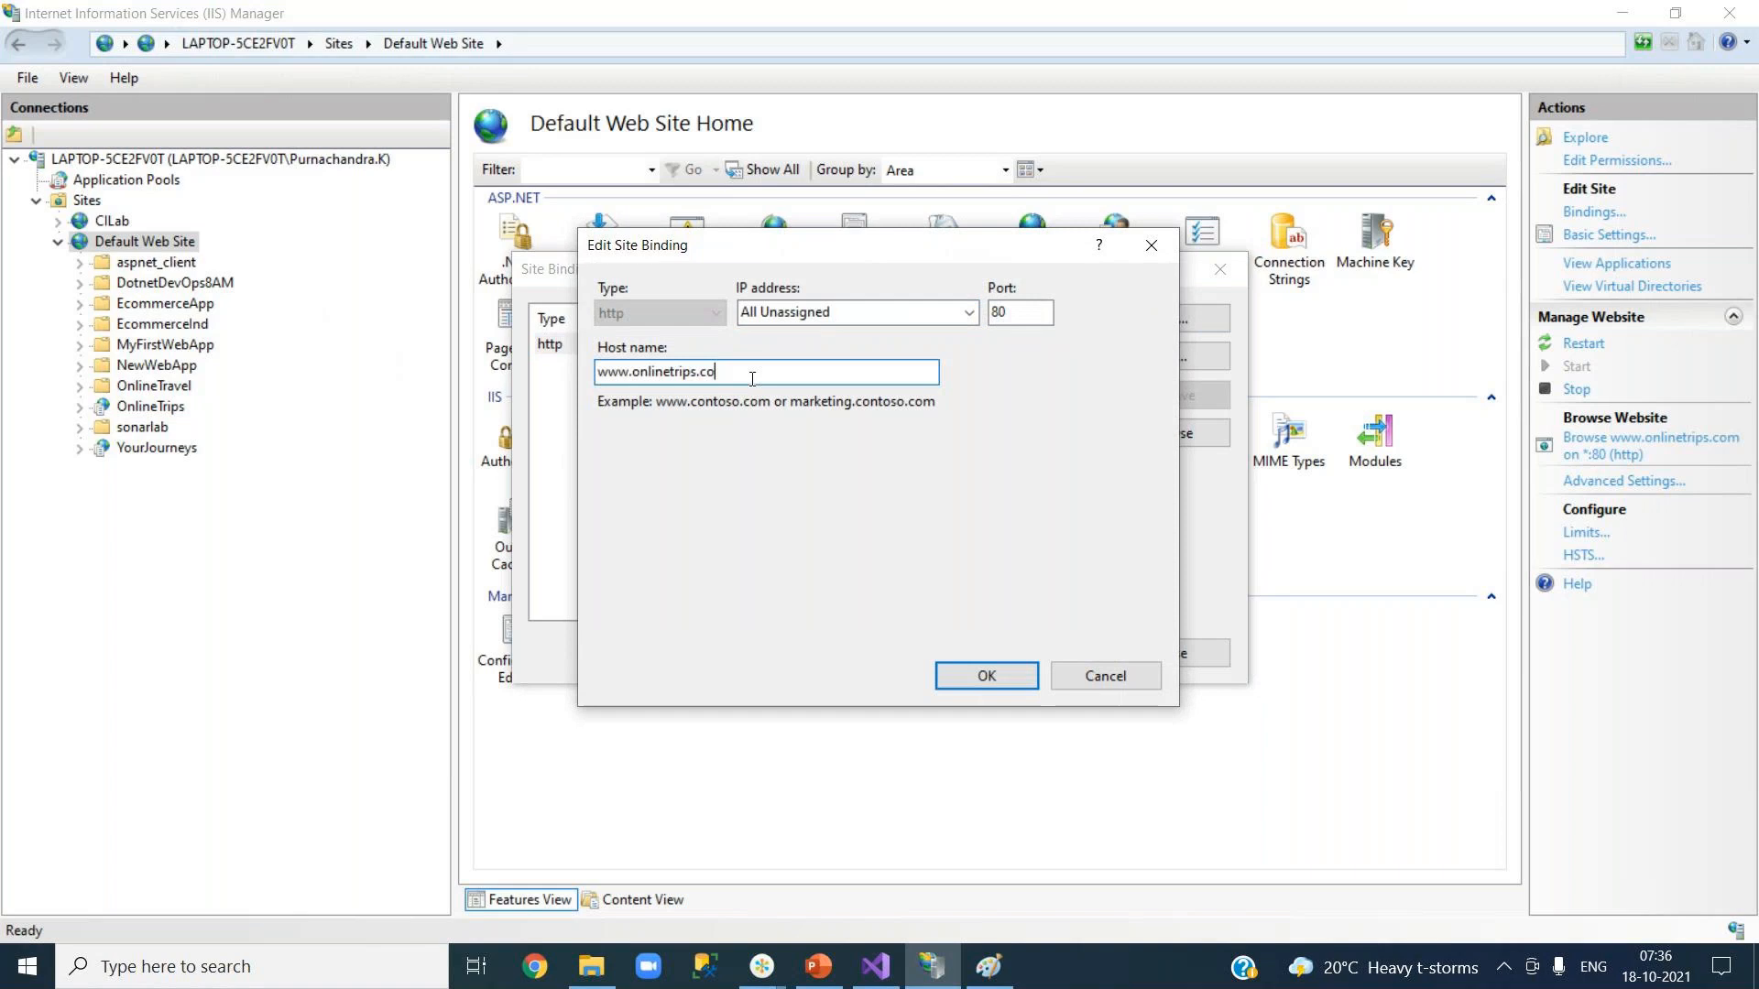
type("YourJourneys")
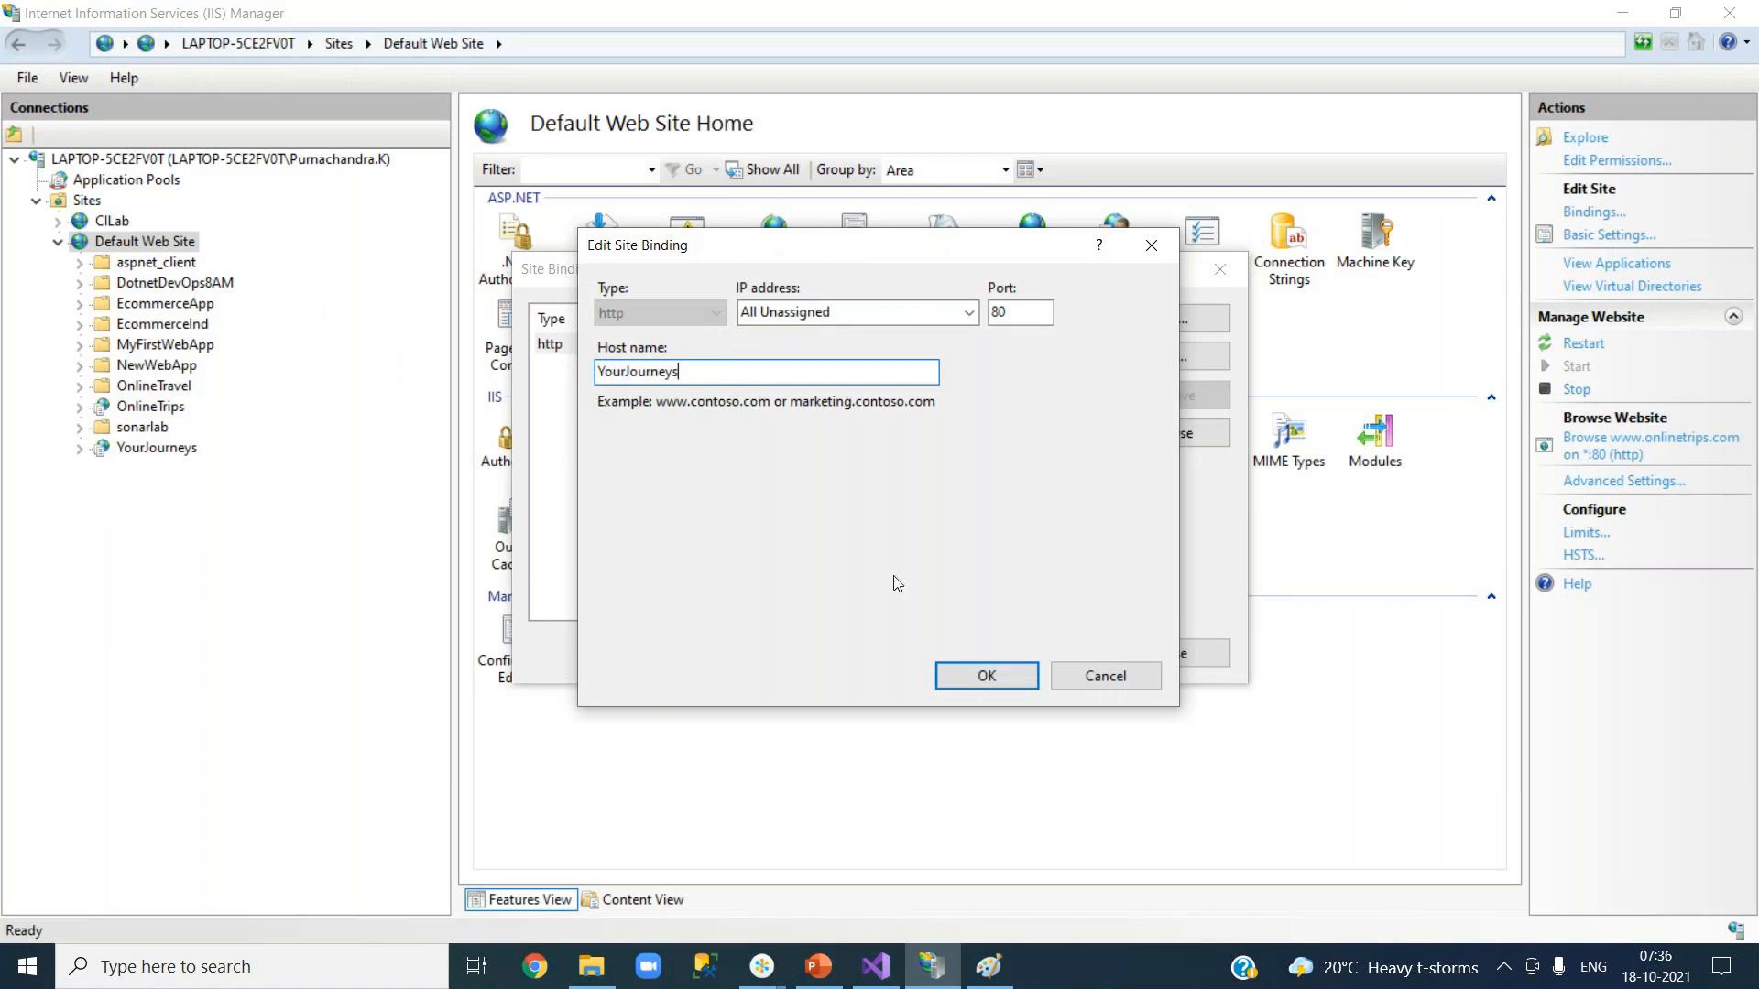
left_click(1008, 680)
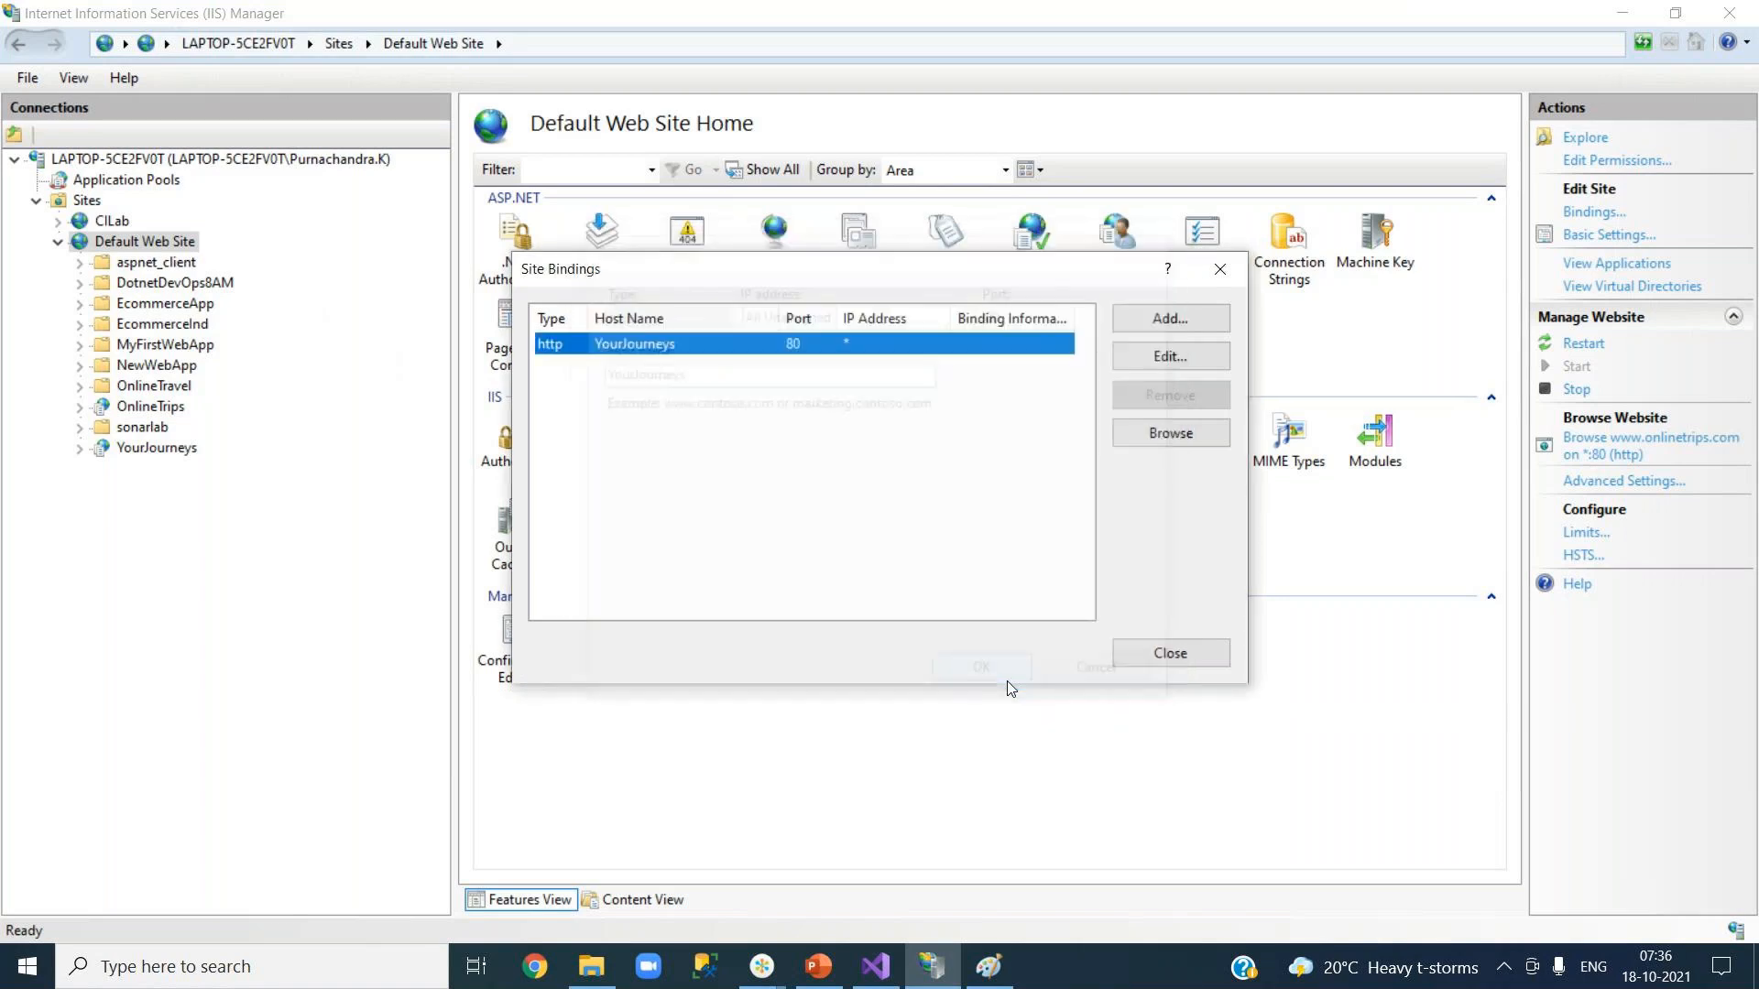
left_click(1166, 651)
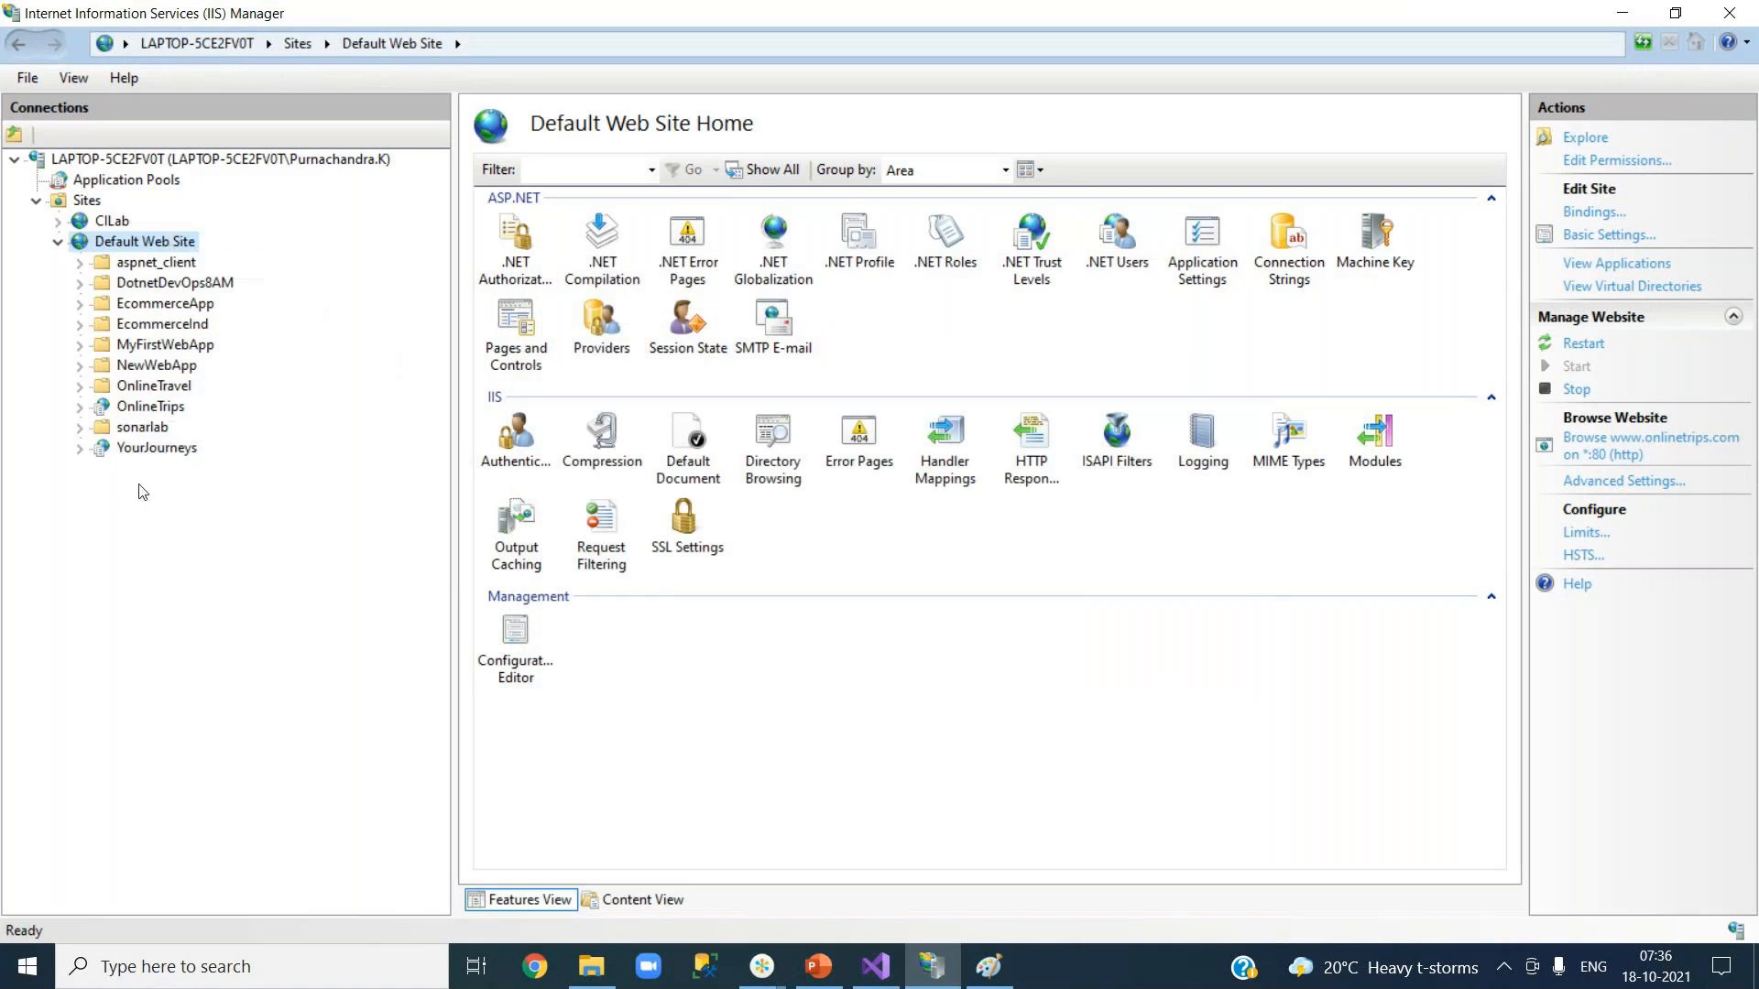
Remove the OnlineTrips application from Default Web Site, confirming the removal.
left_click(165, 409)
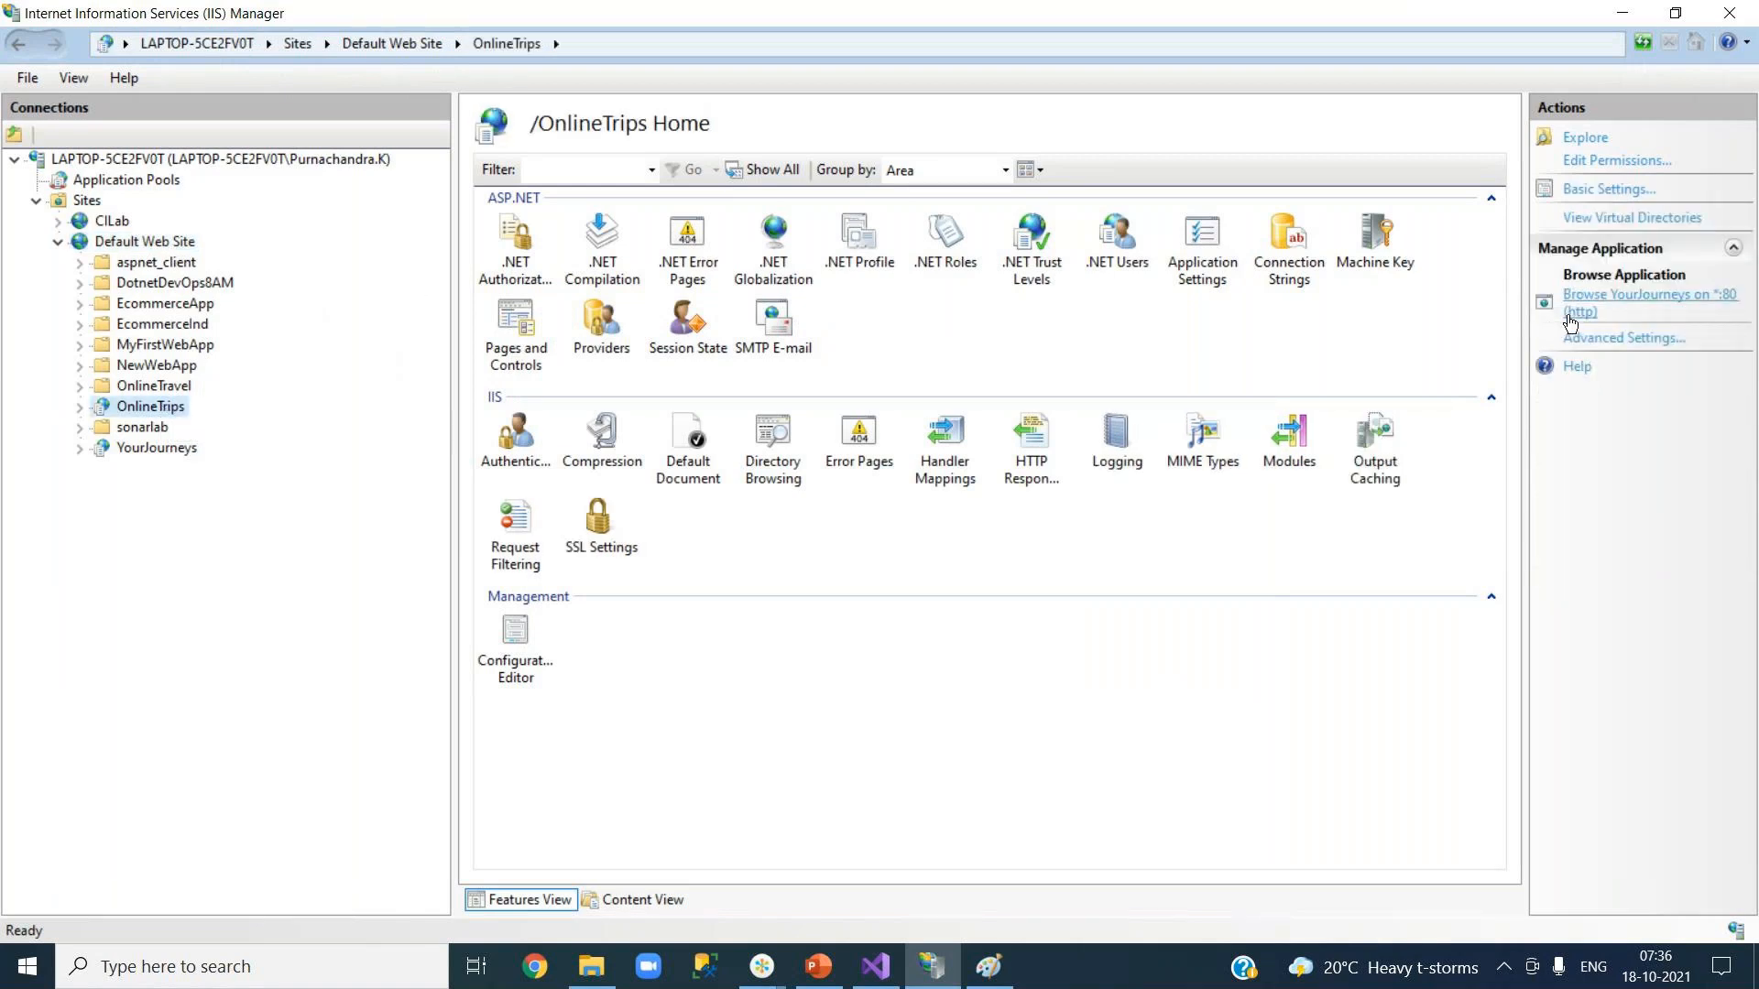
right_click(161, 412)
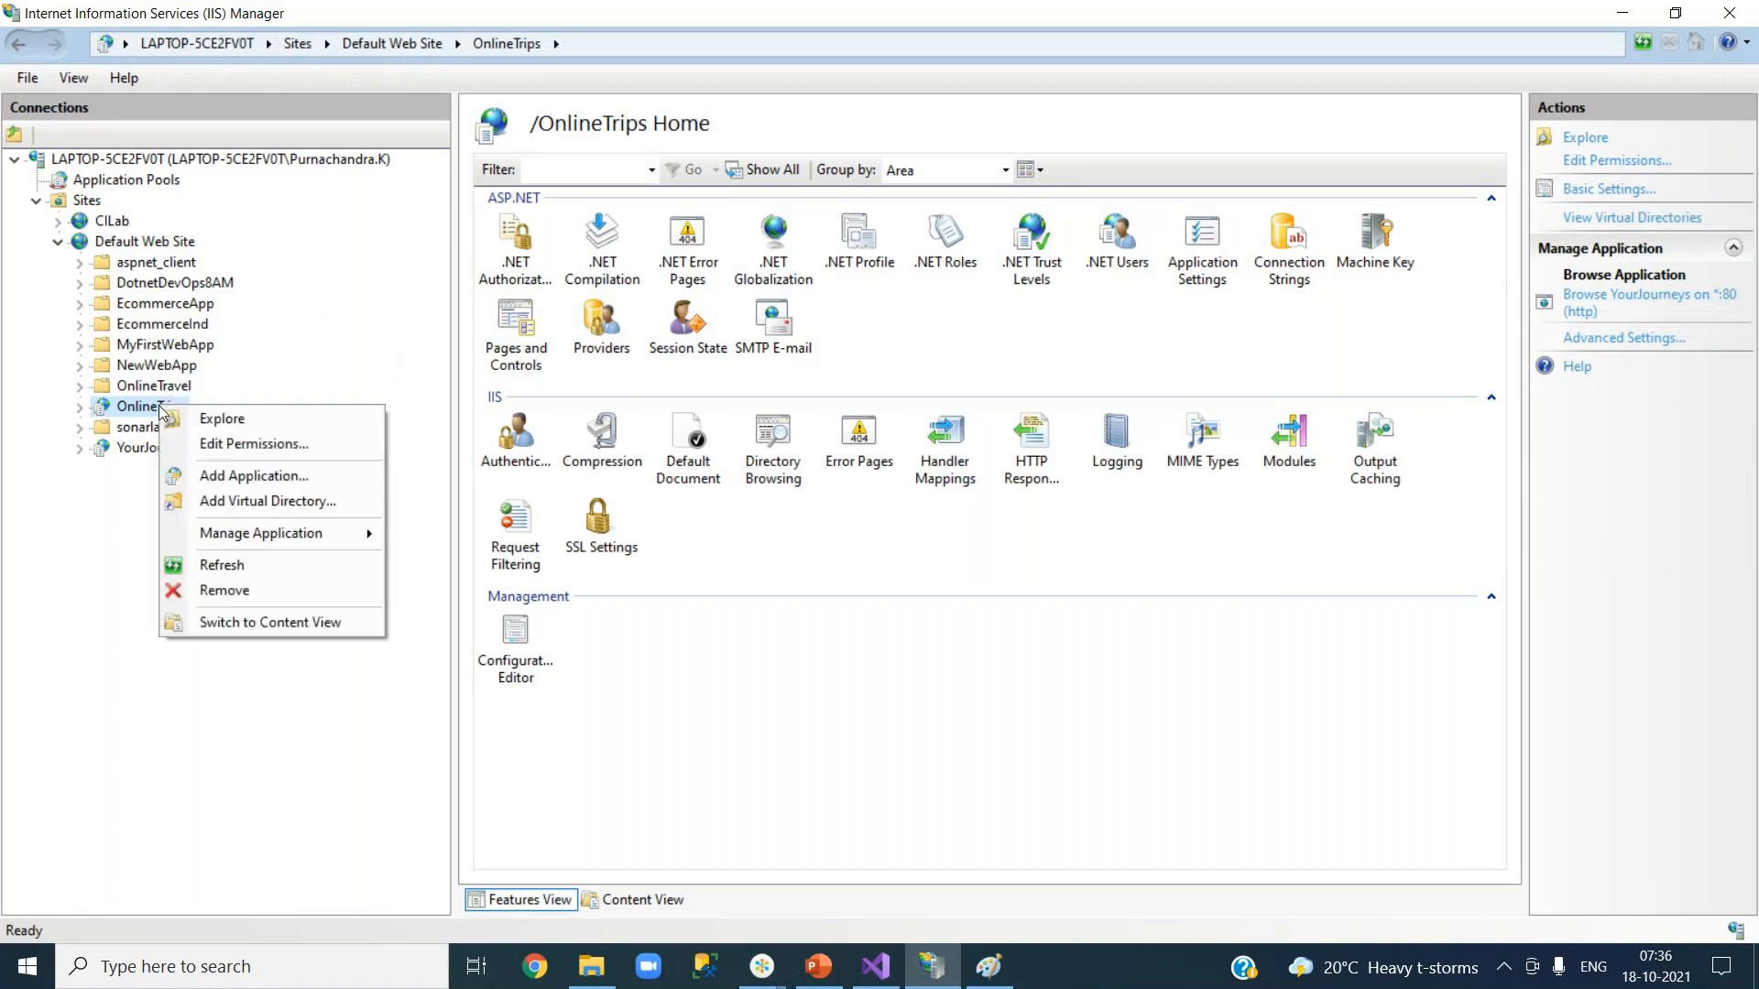
left_click(299, 588)
left_click(839, 563)
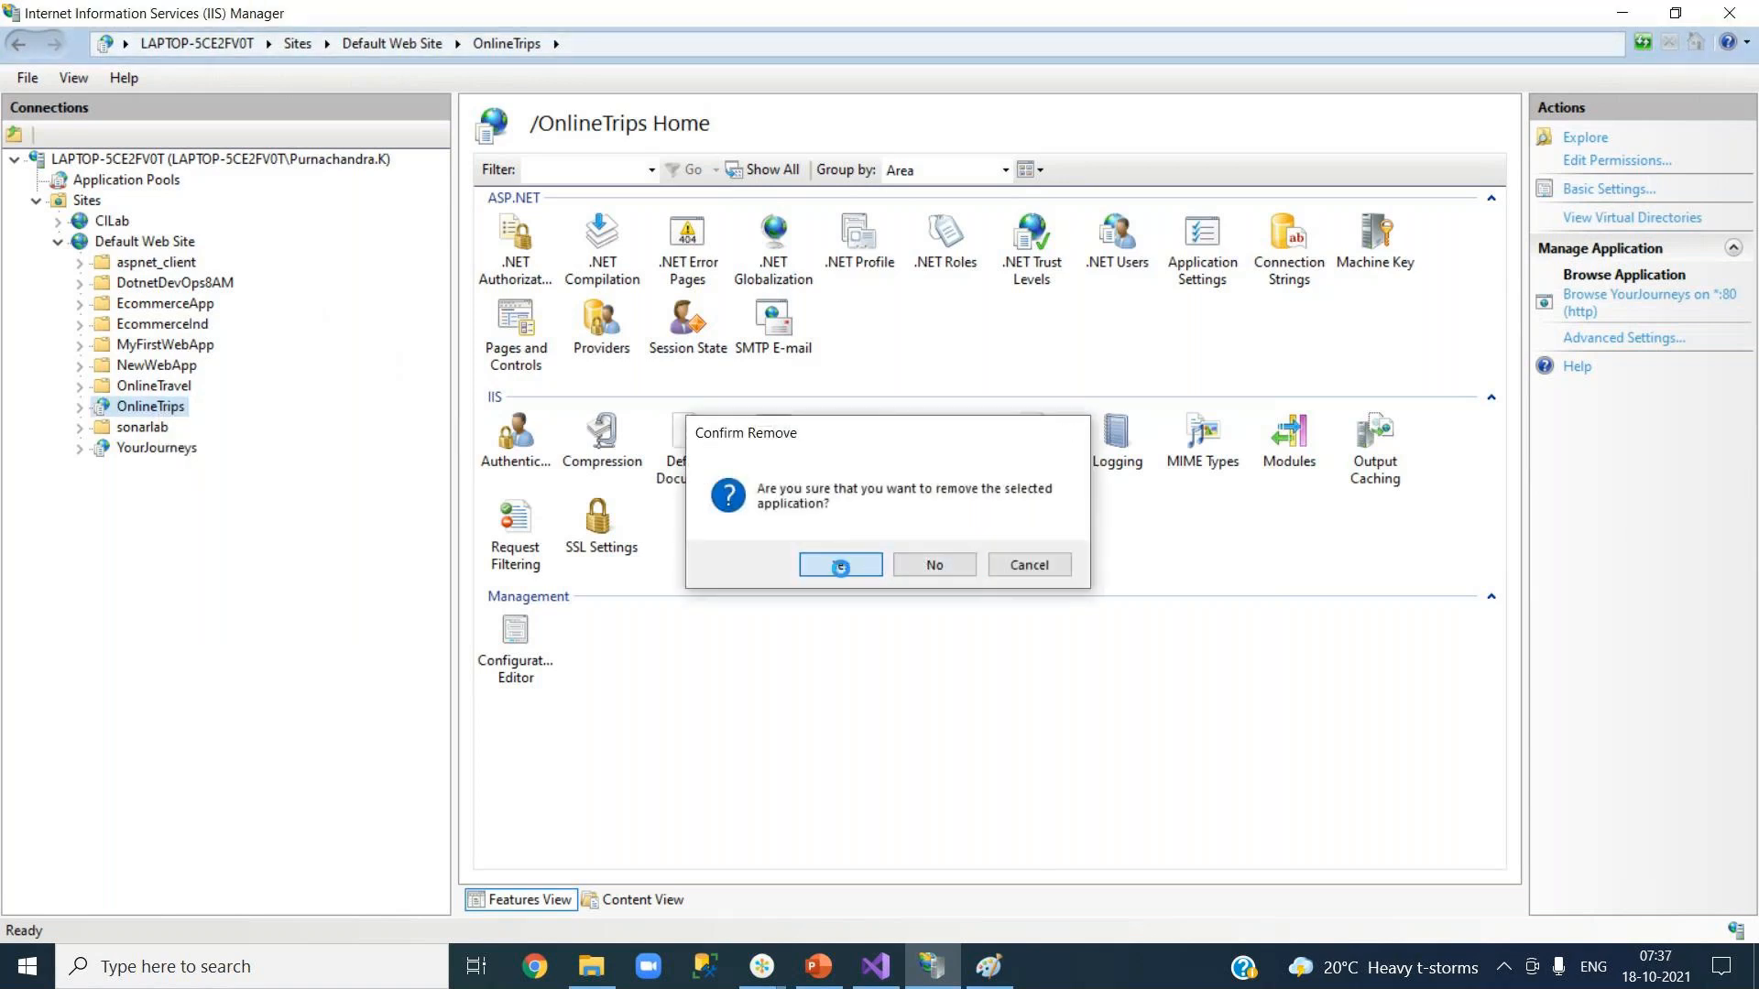
Browse the YourJourneys application in the web browser, and review its advanced settings after closing the browser.
left_click(157, 449)
right_click(160, 450)
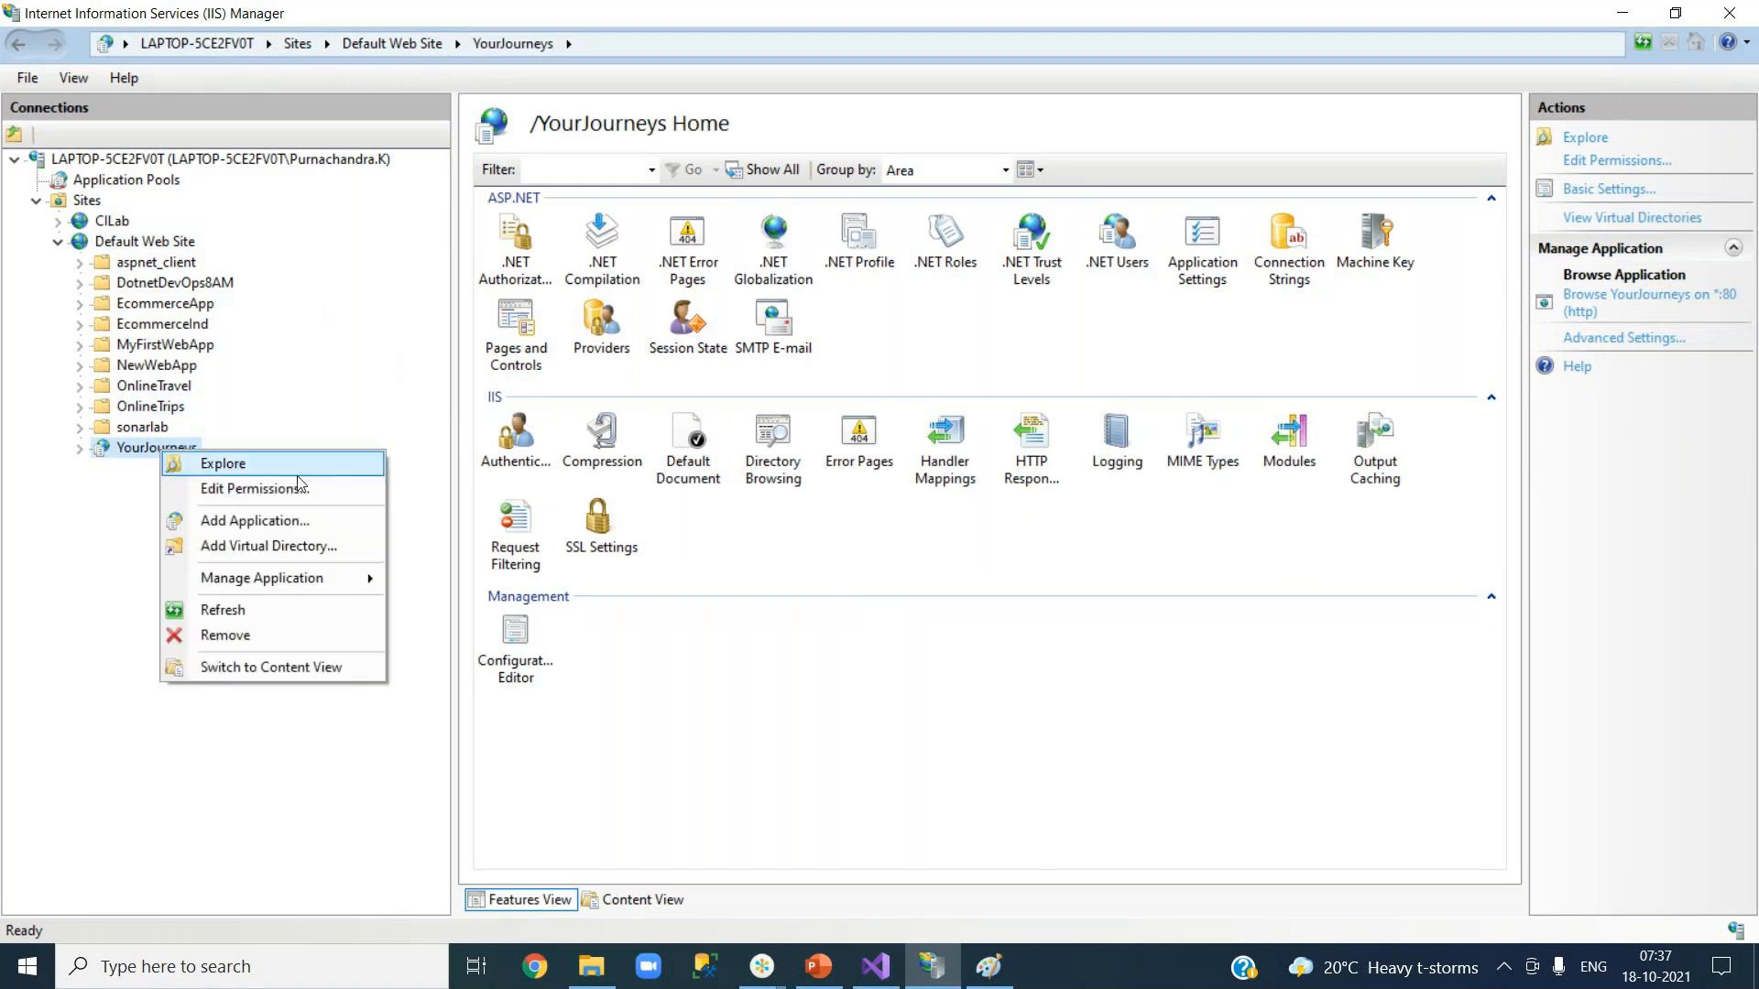
mouse_move(364, 578)
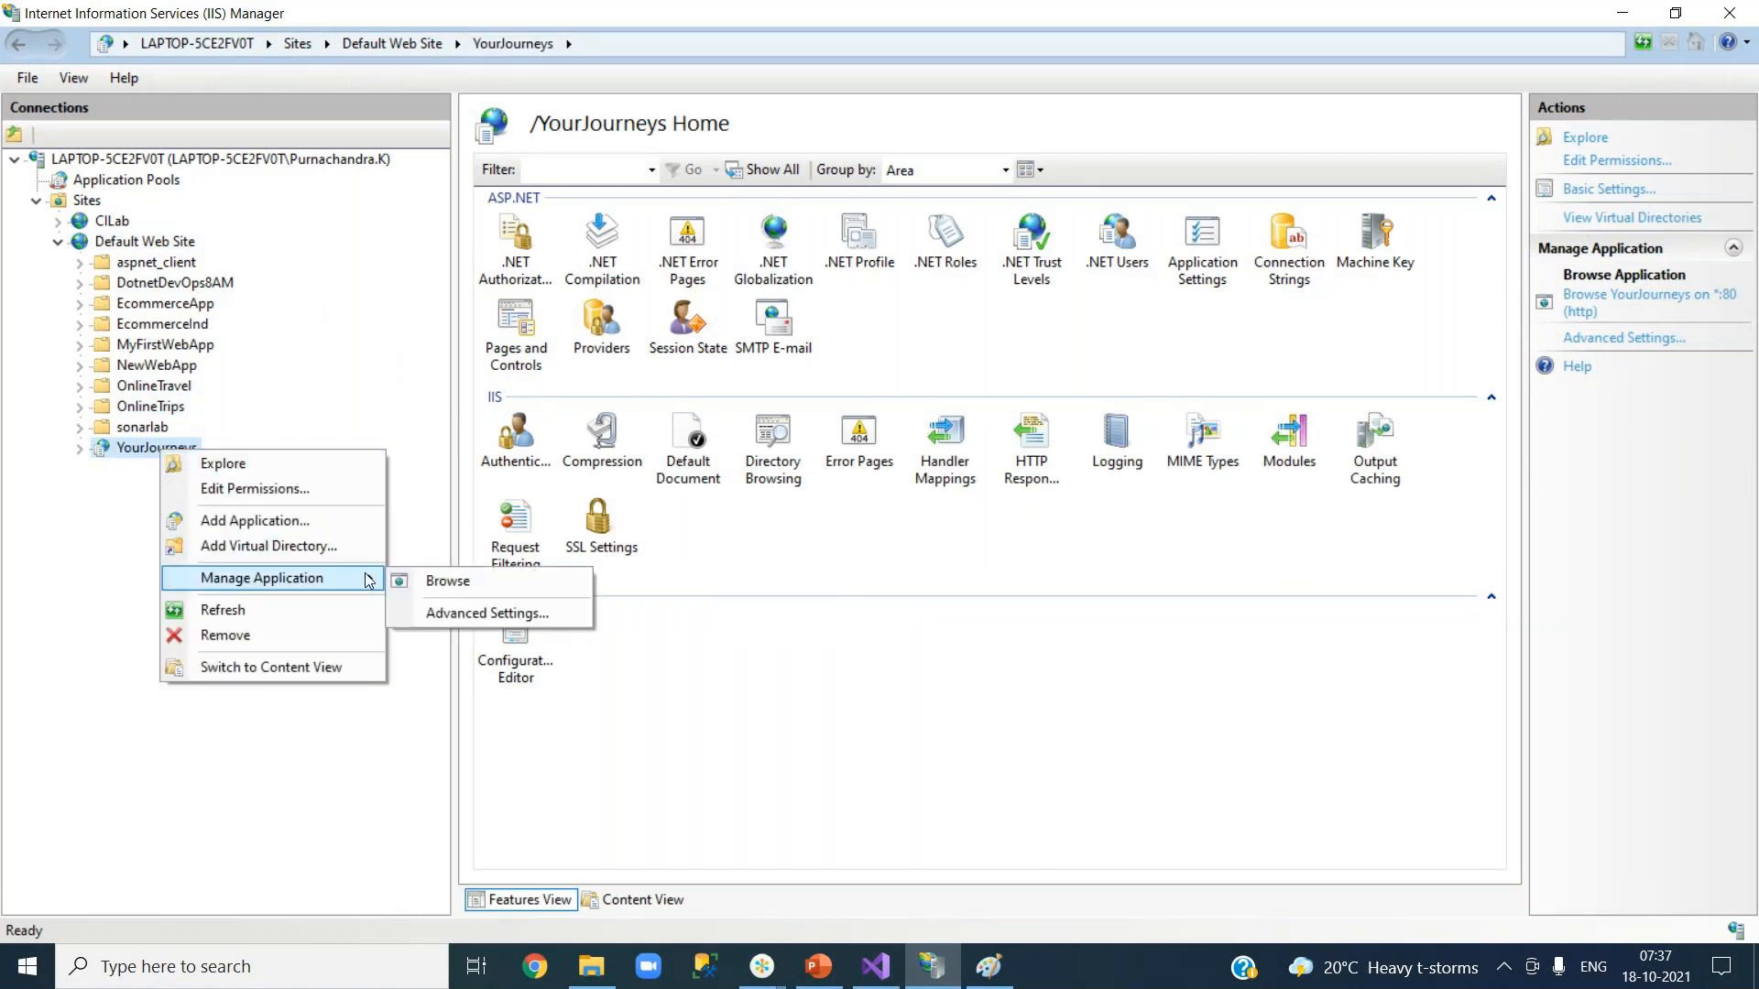
left_click(471, 585)
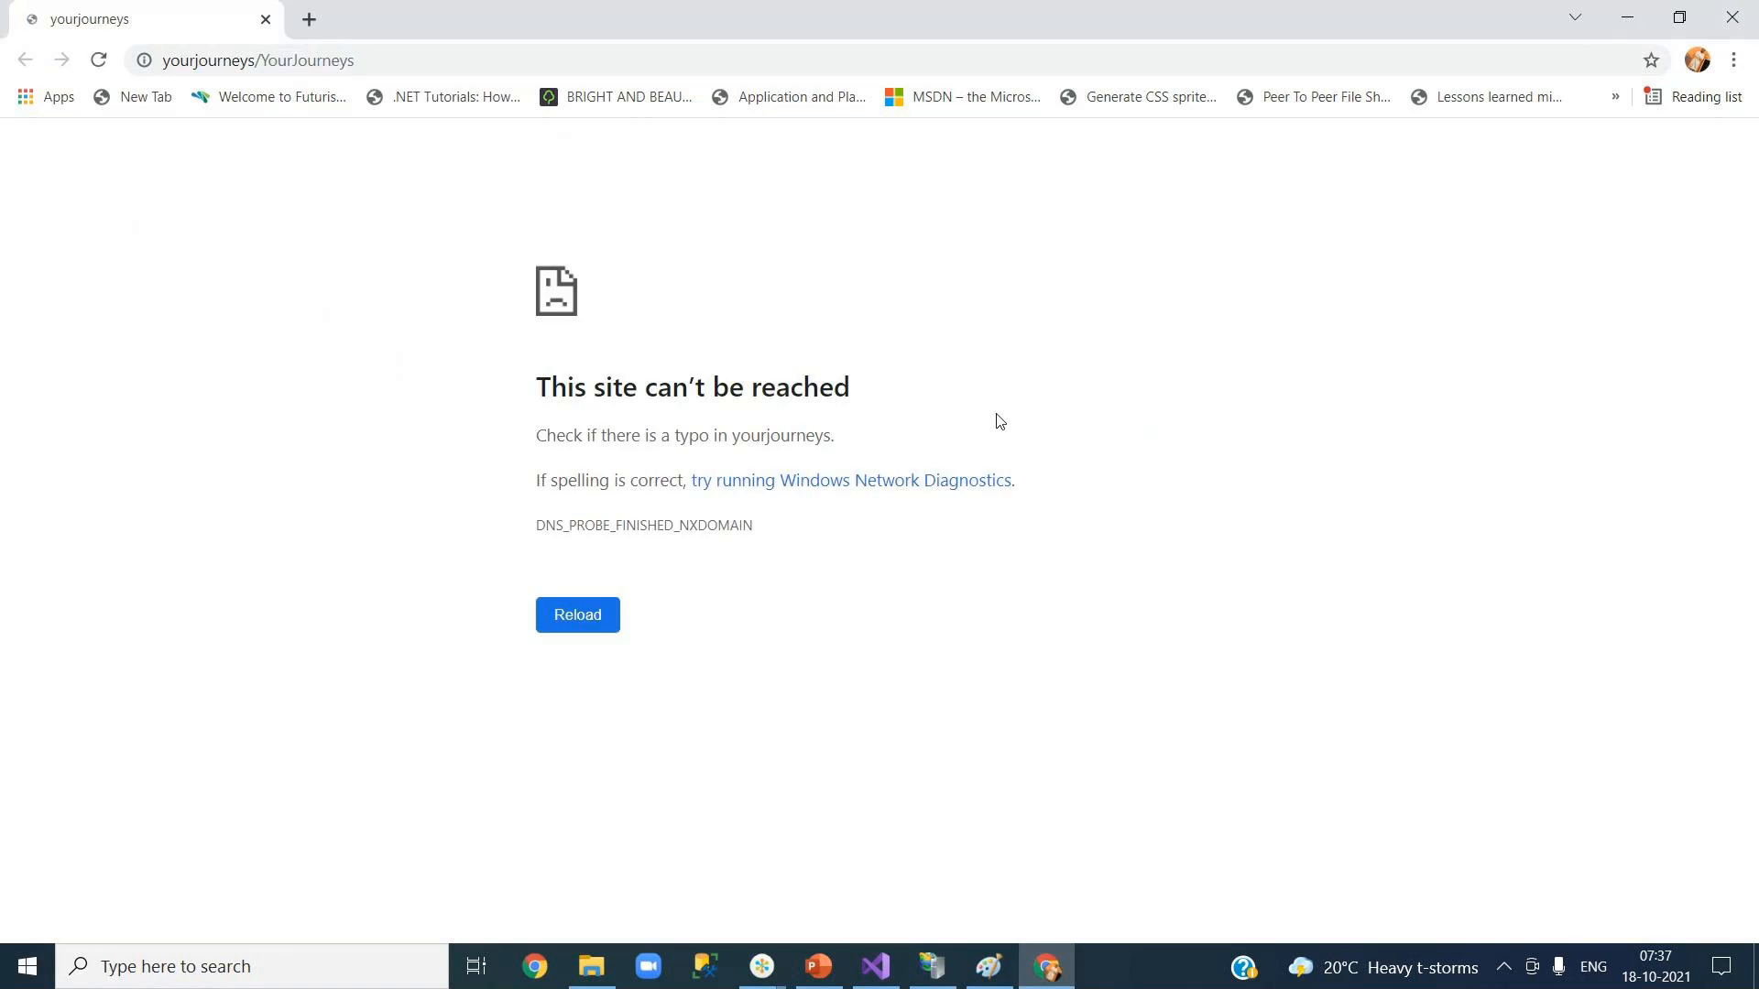
left_click(1741, 25)
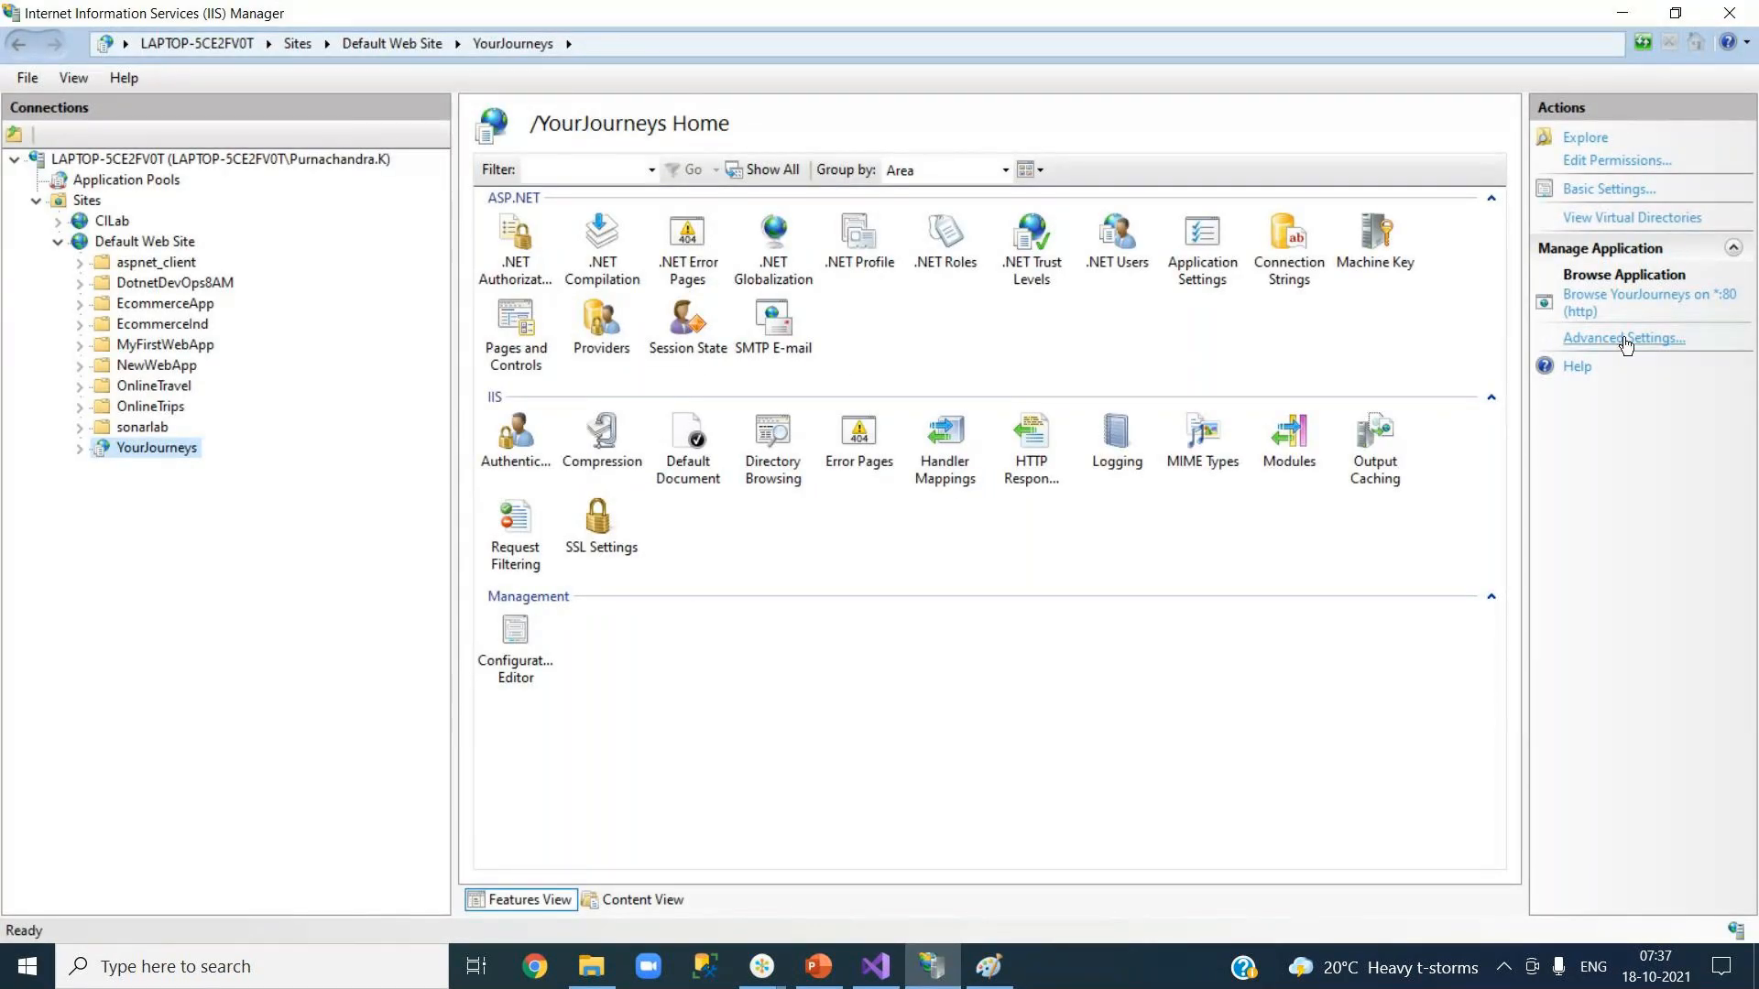
left_click(1625, 341)
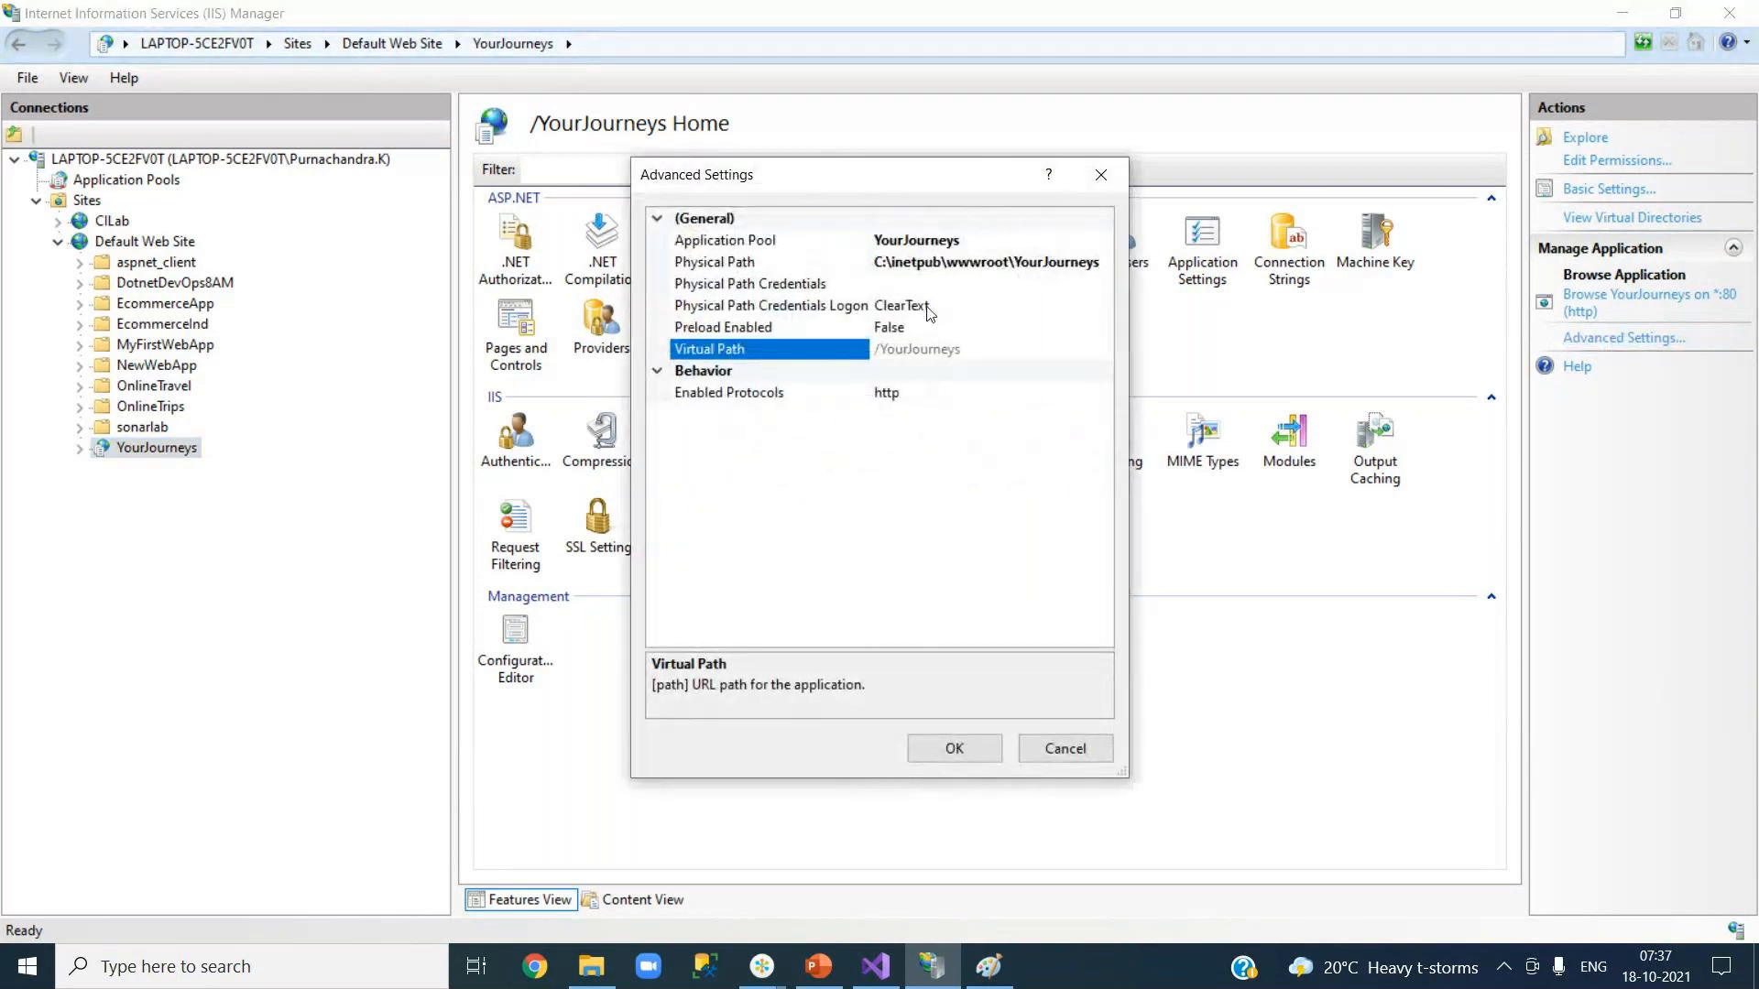
left_click(936, 753)
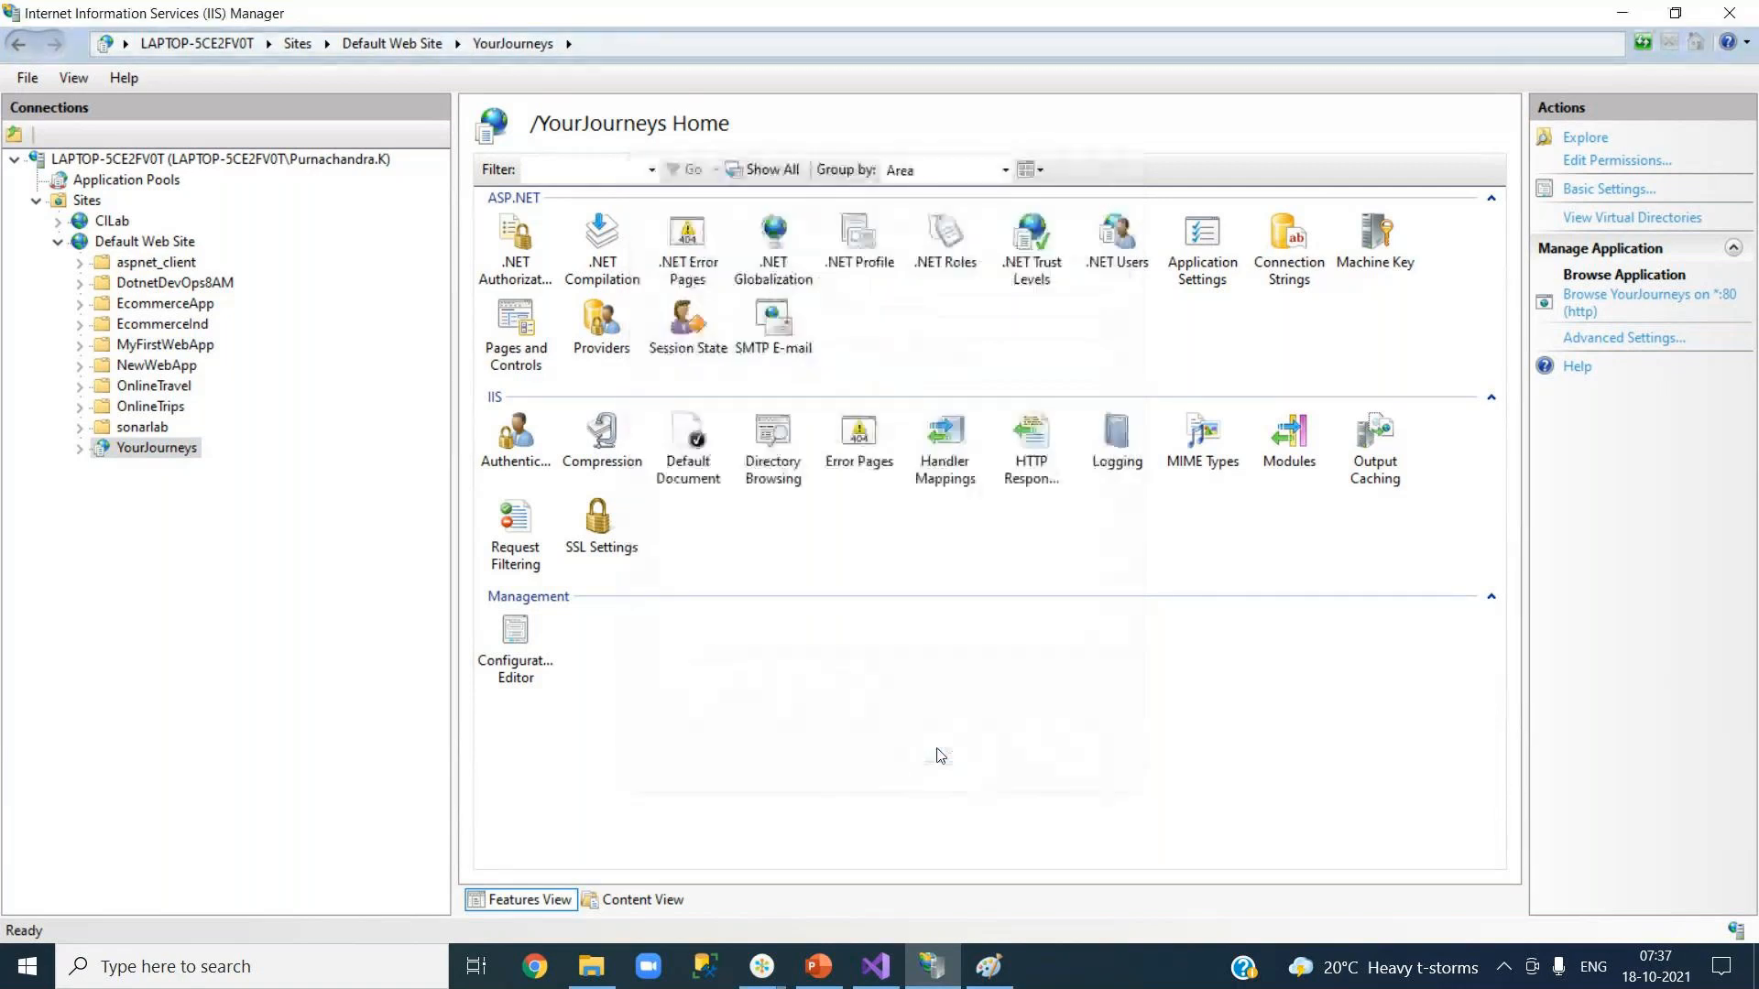
Open the website management options of Default Web Site.
left_click(130, 241)
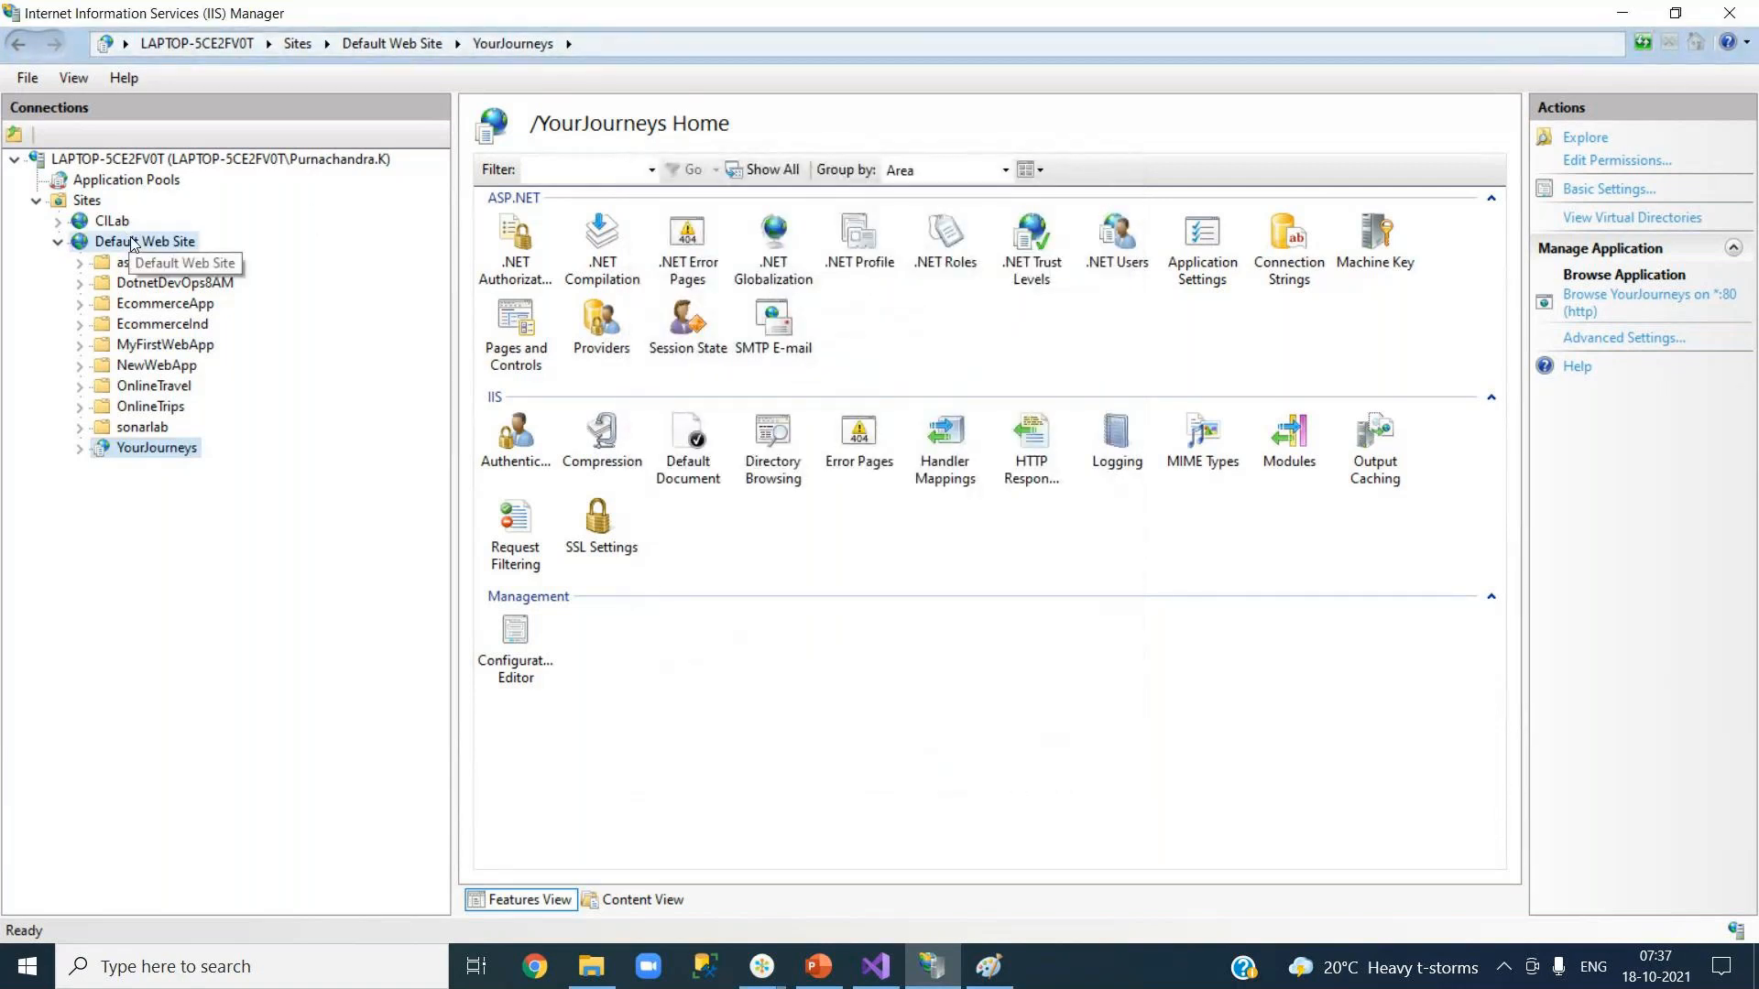
right_click(132, 242)
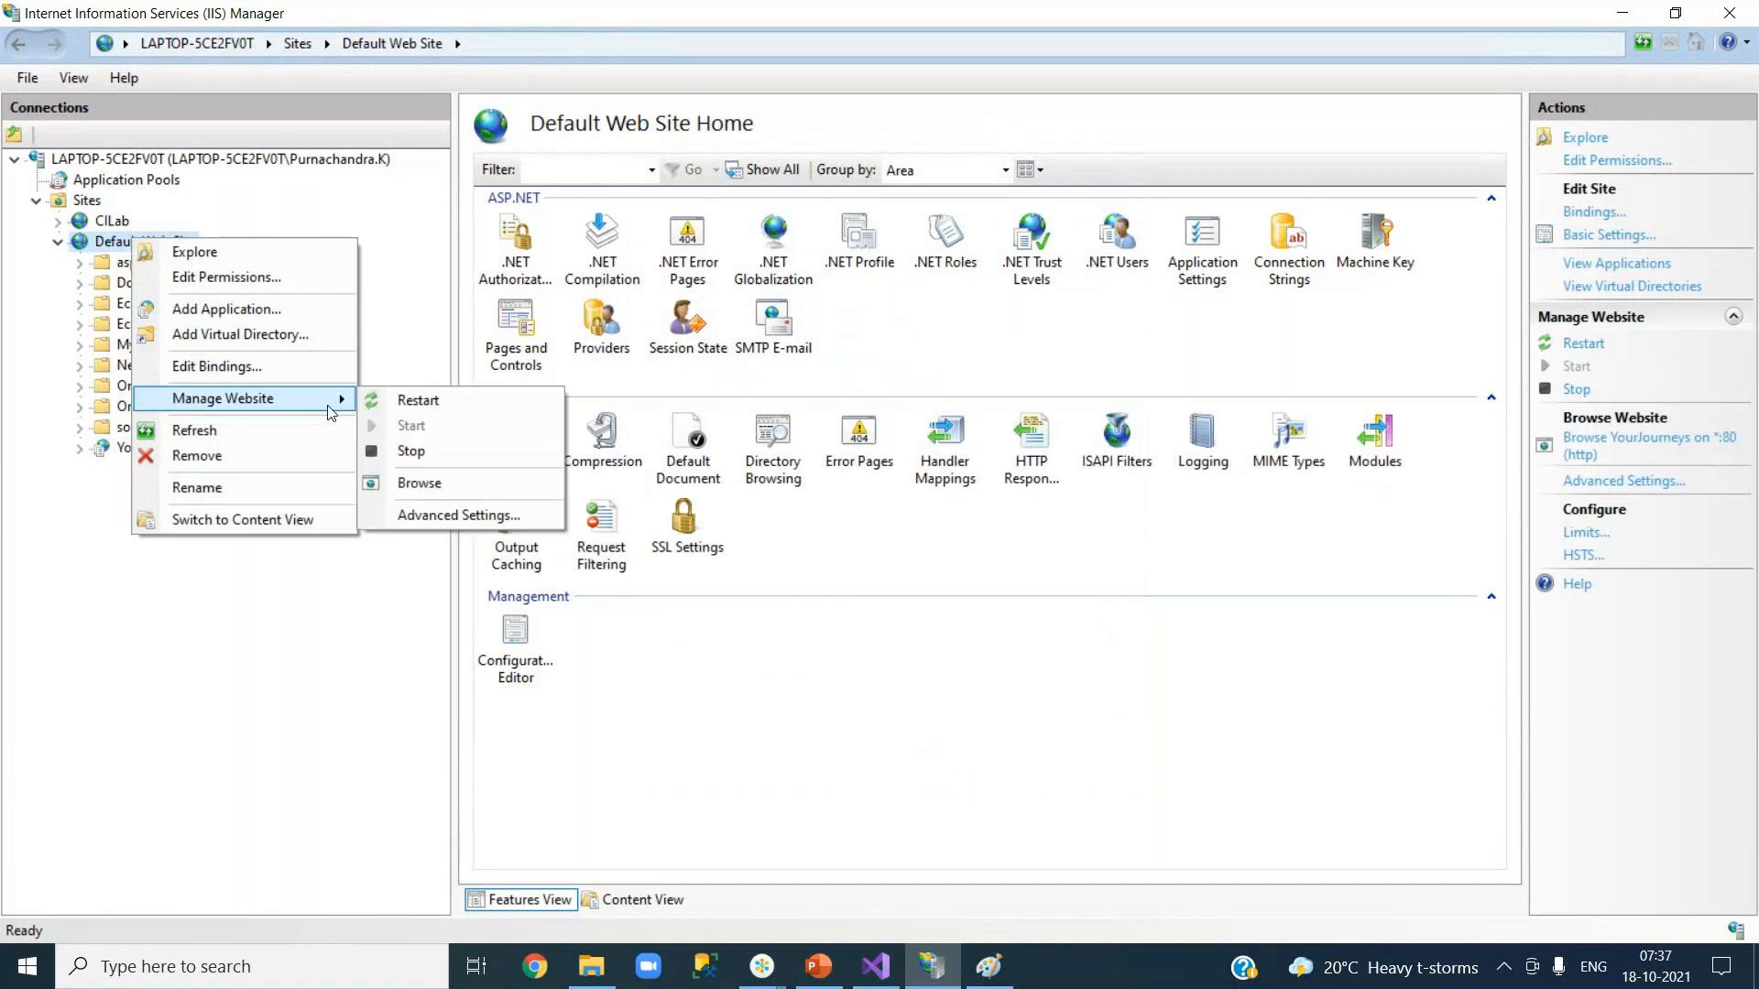
Check the Default Web Site's bindings, and test the YourJourneys application by browsing it, closing the browser window when done.
left_click(315, 376)
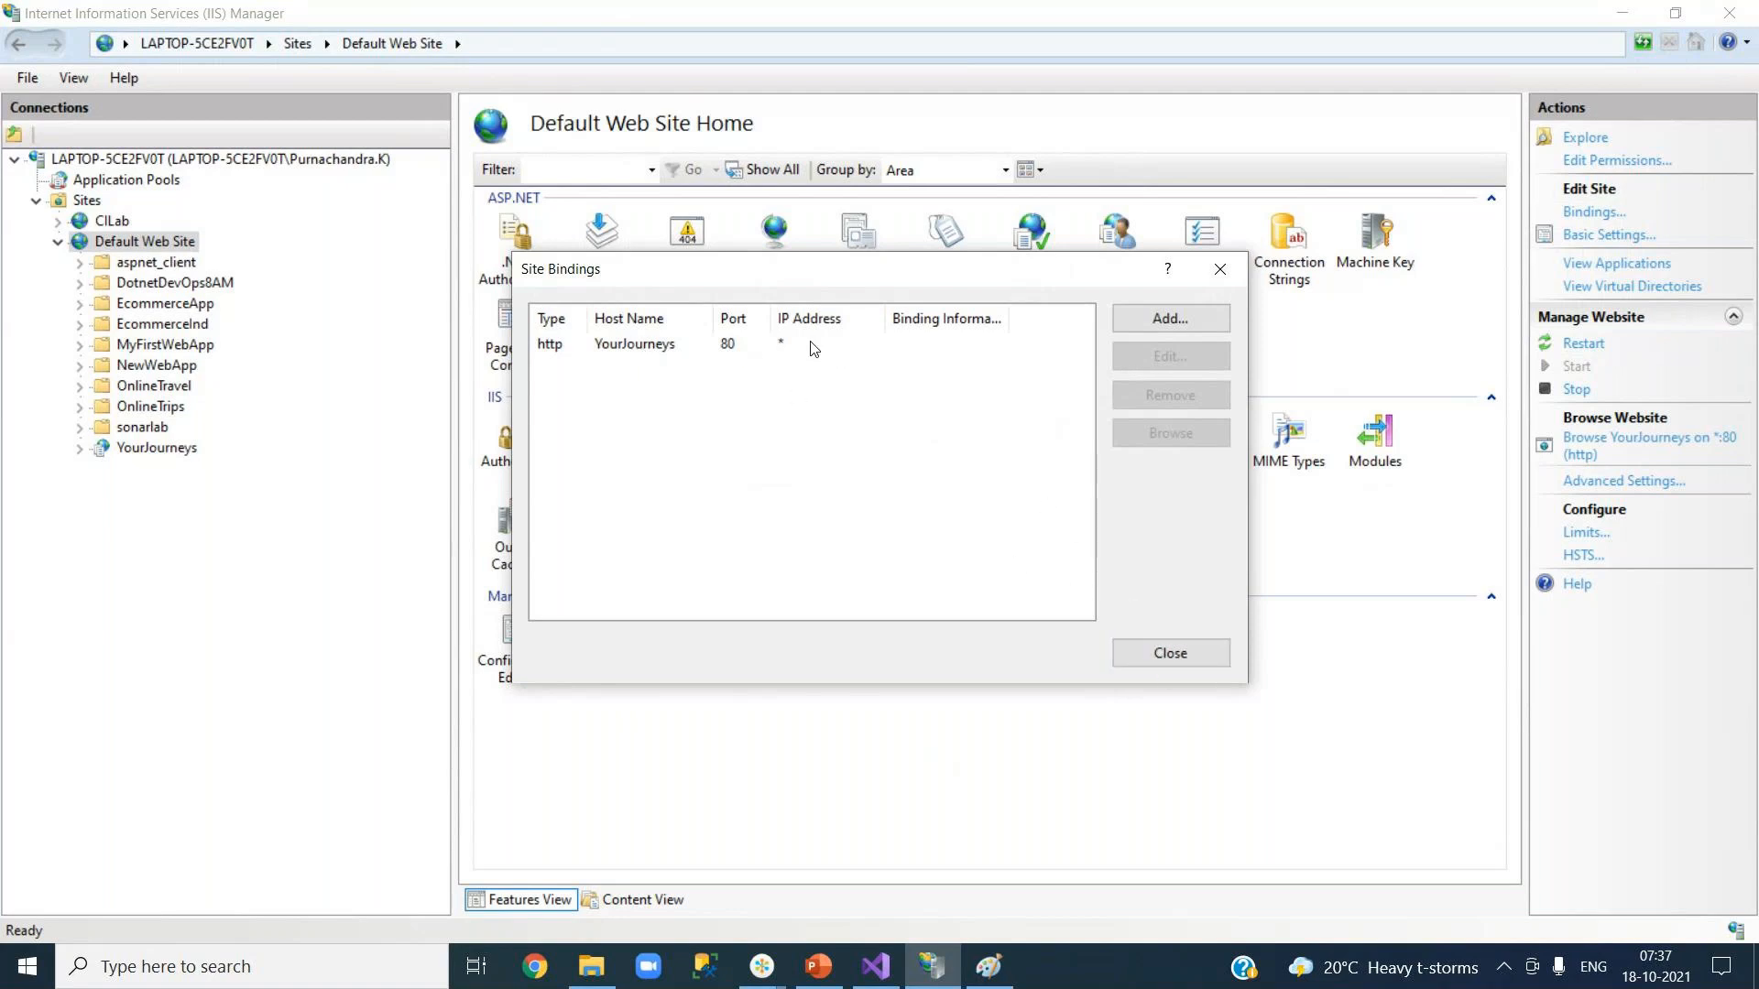
left_click(1177, 655)
left_click(176, 450)
right_click(178, 455)
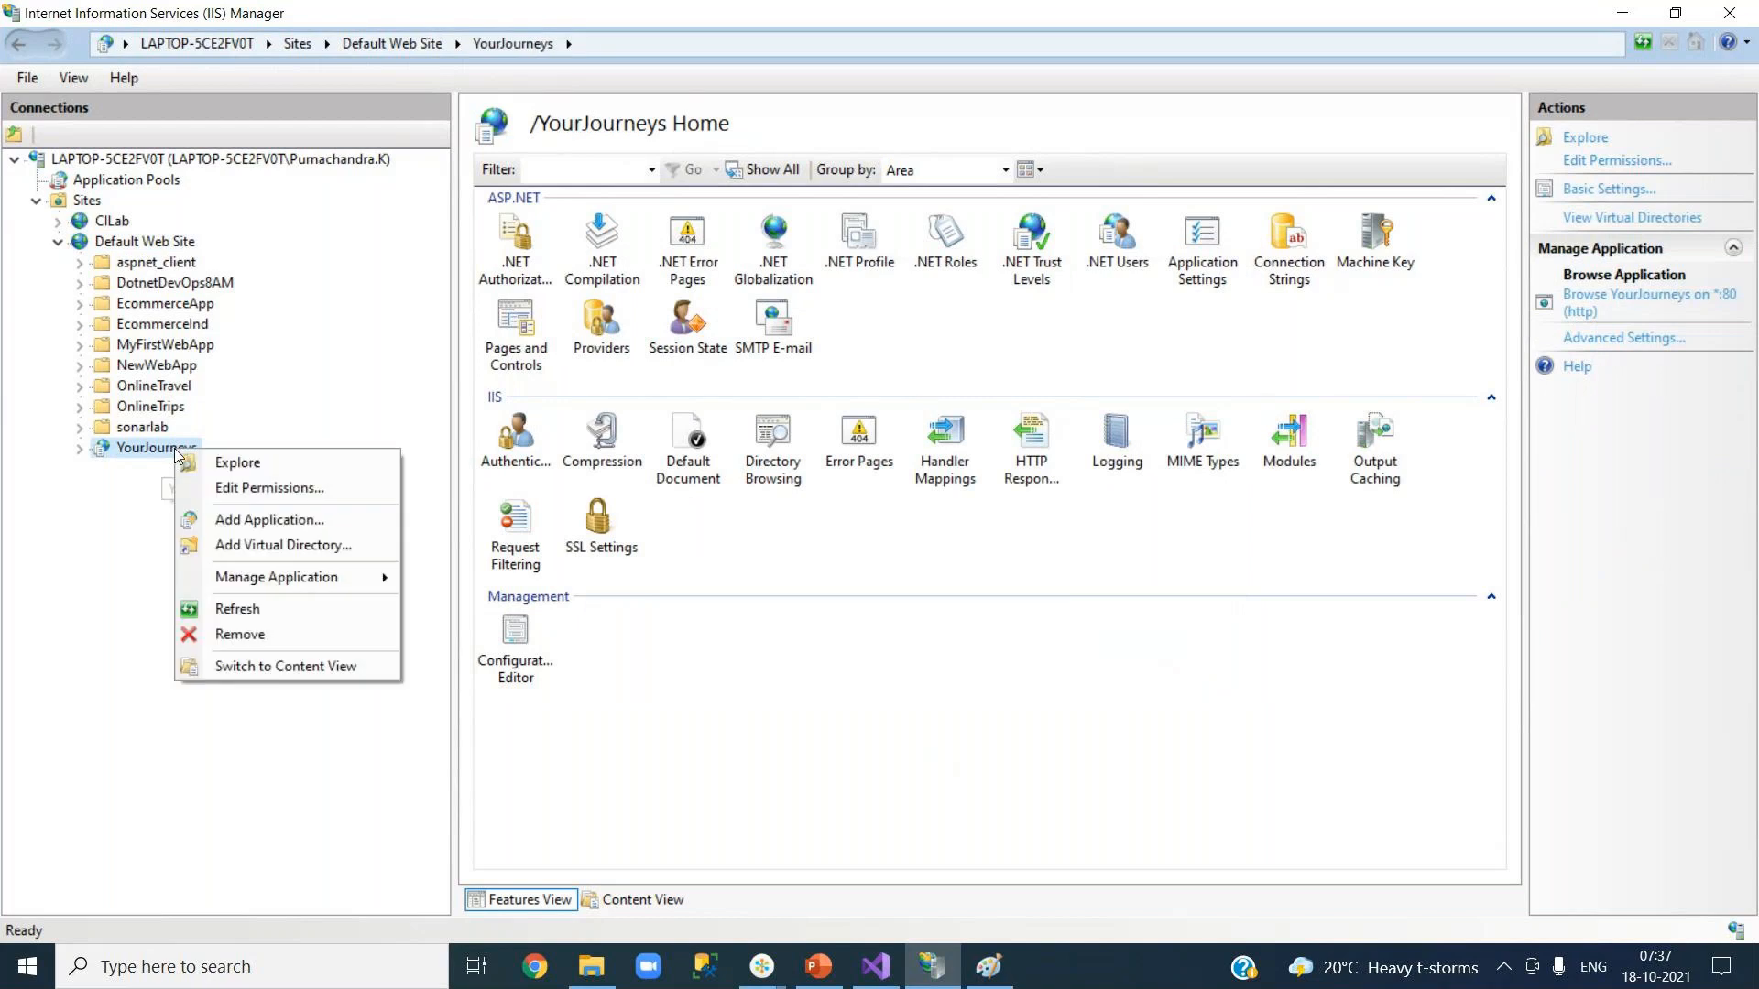
mouse_move(356, 585)
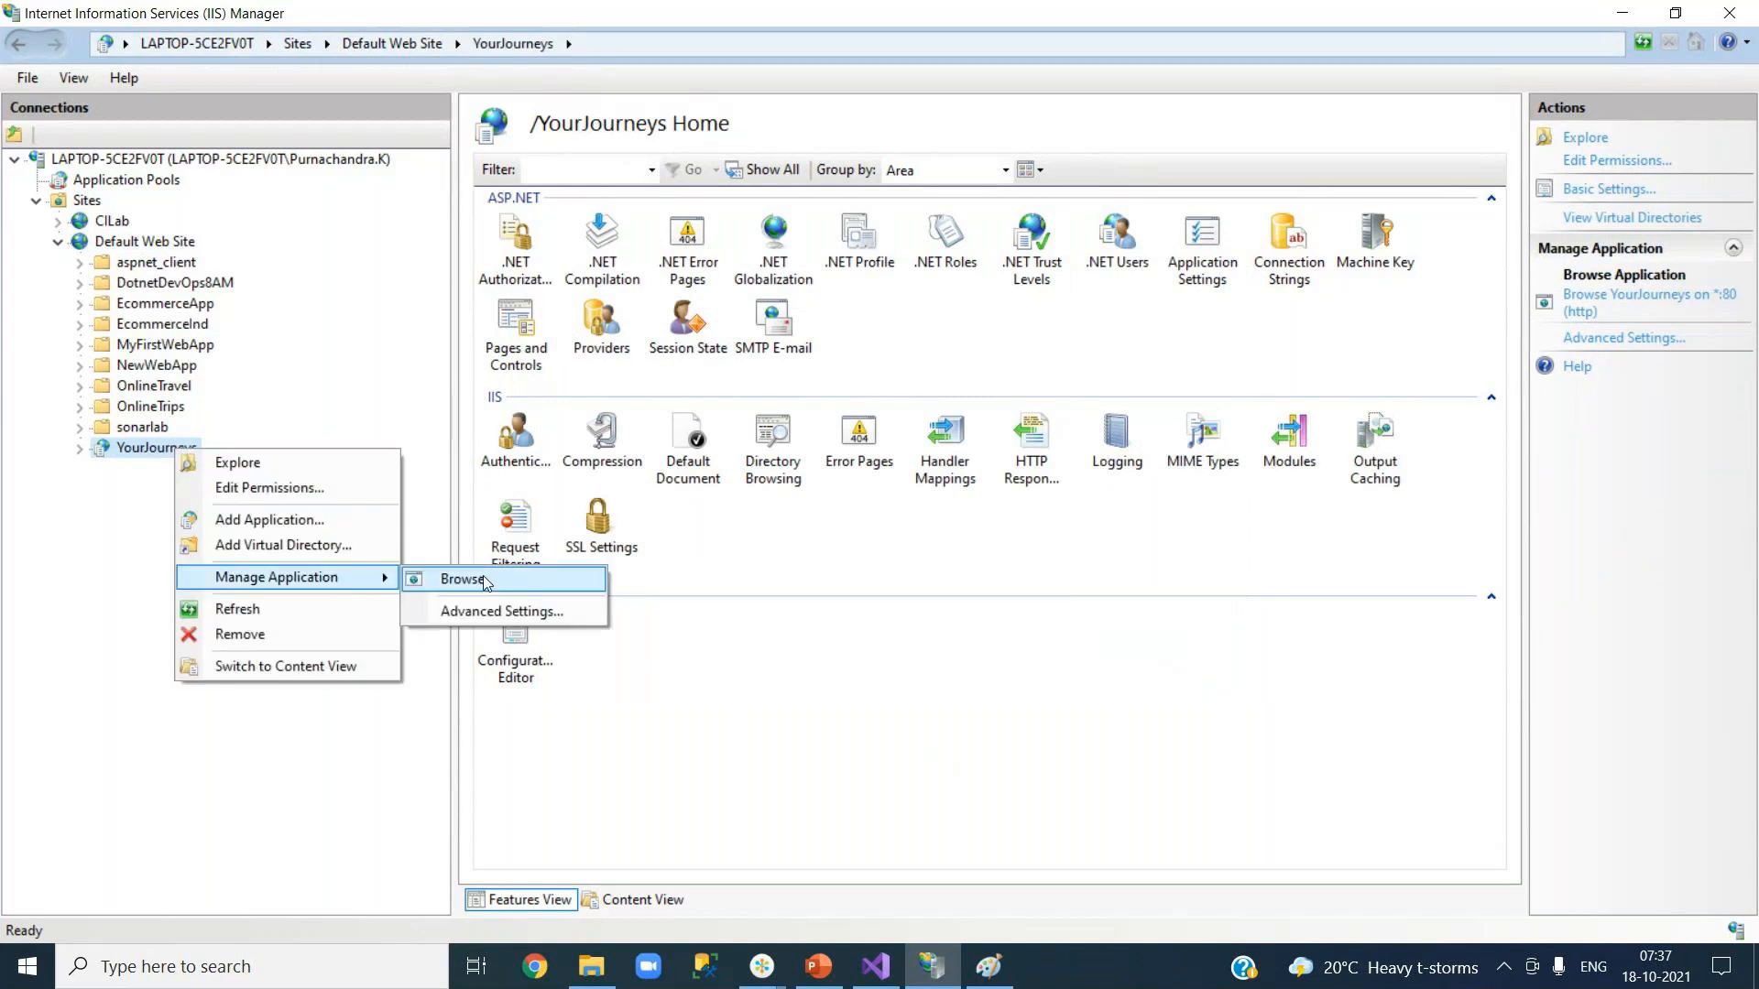
left_click(417, 579)
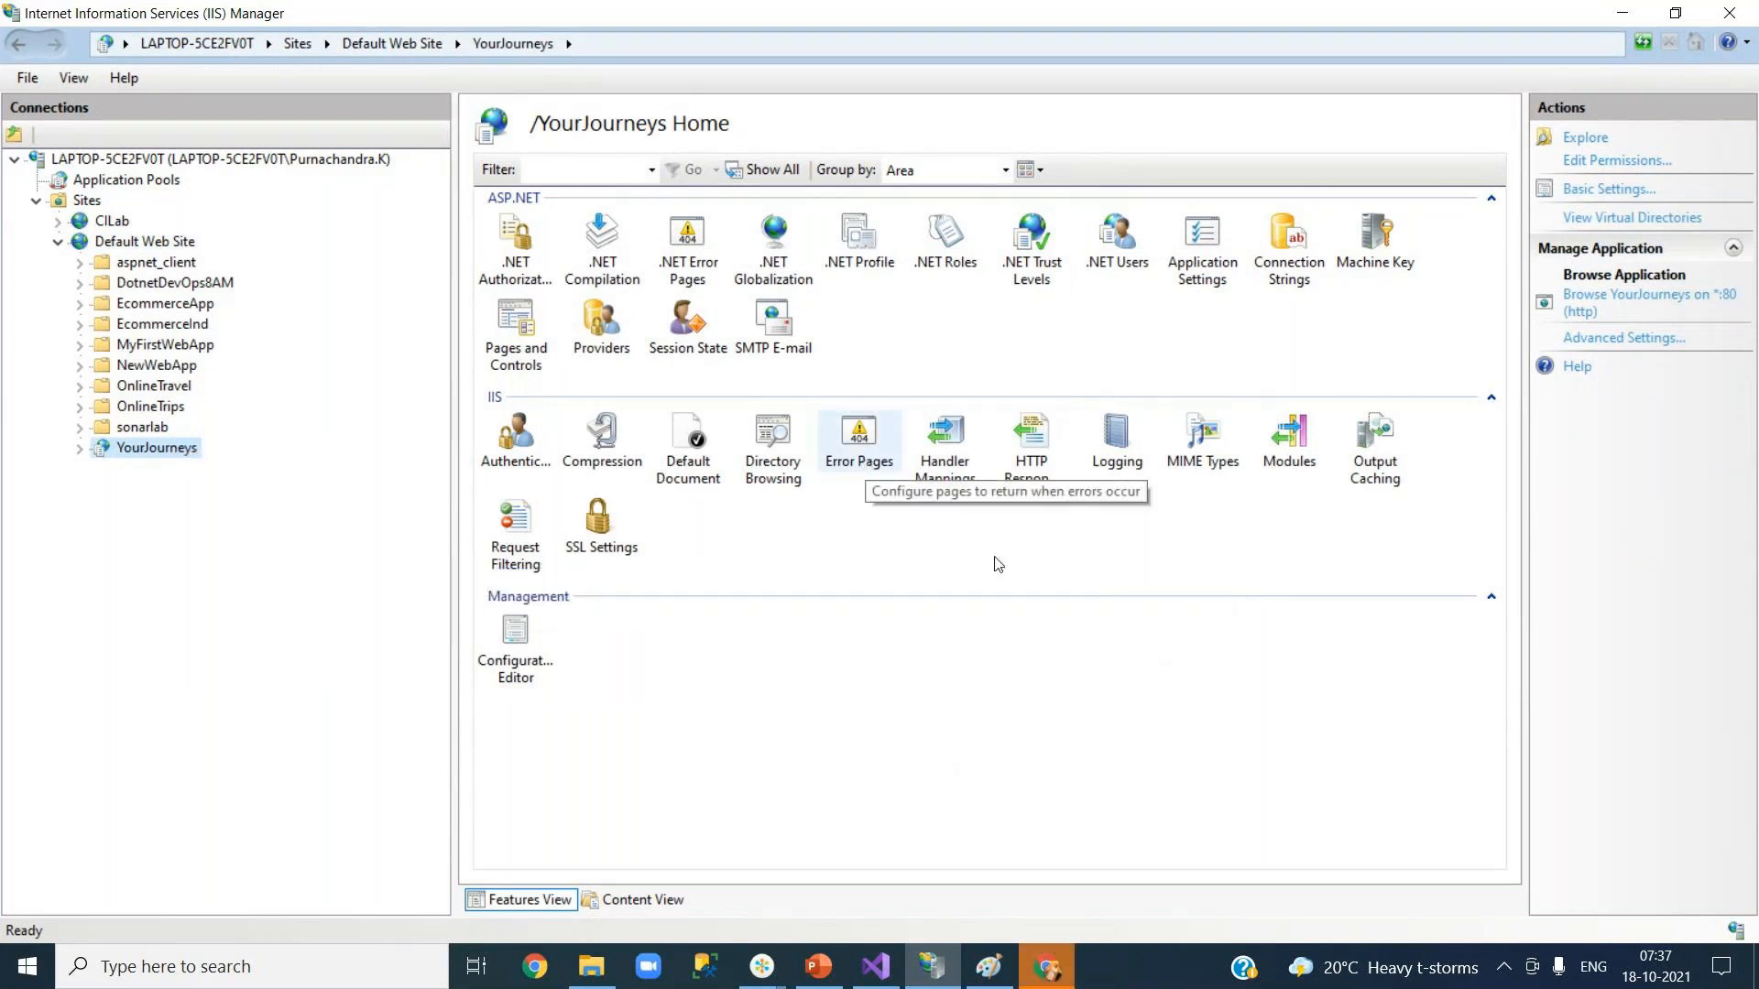
left_click(1047, 969)
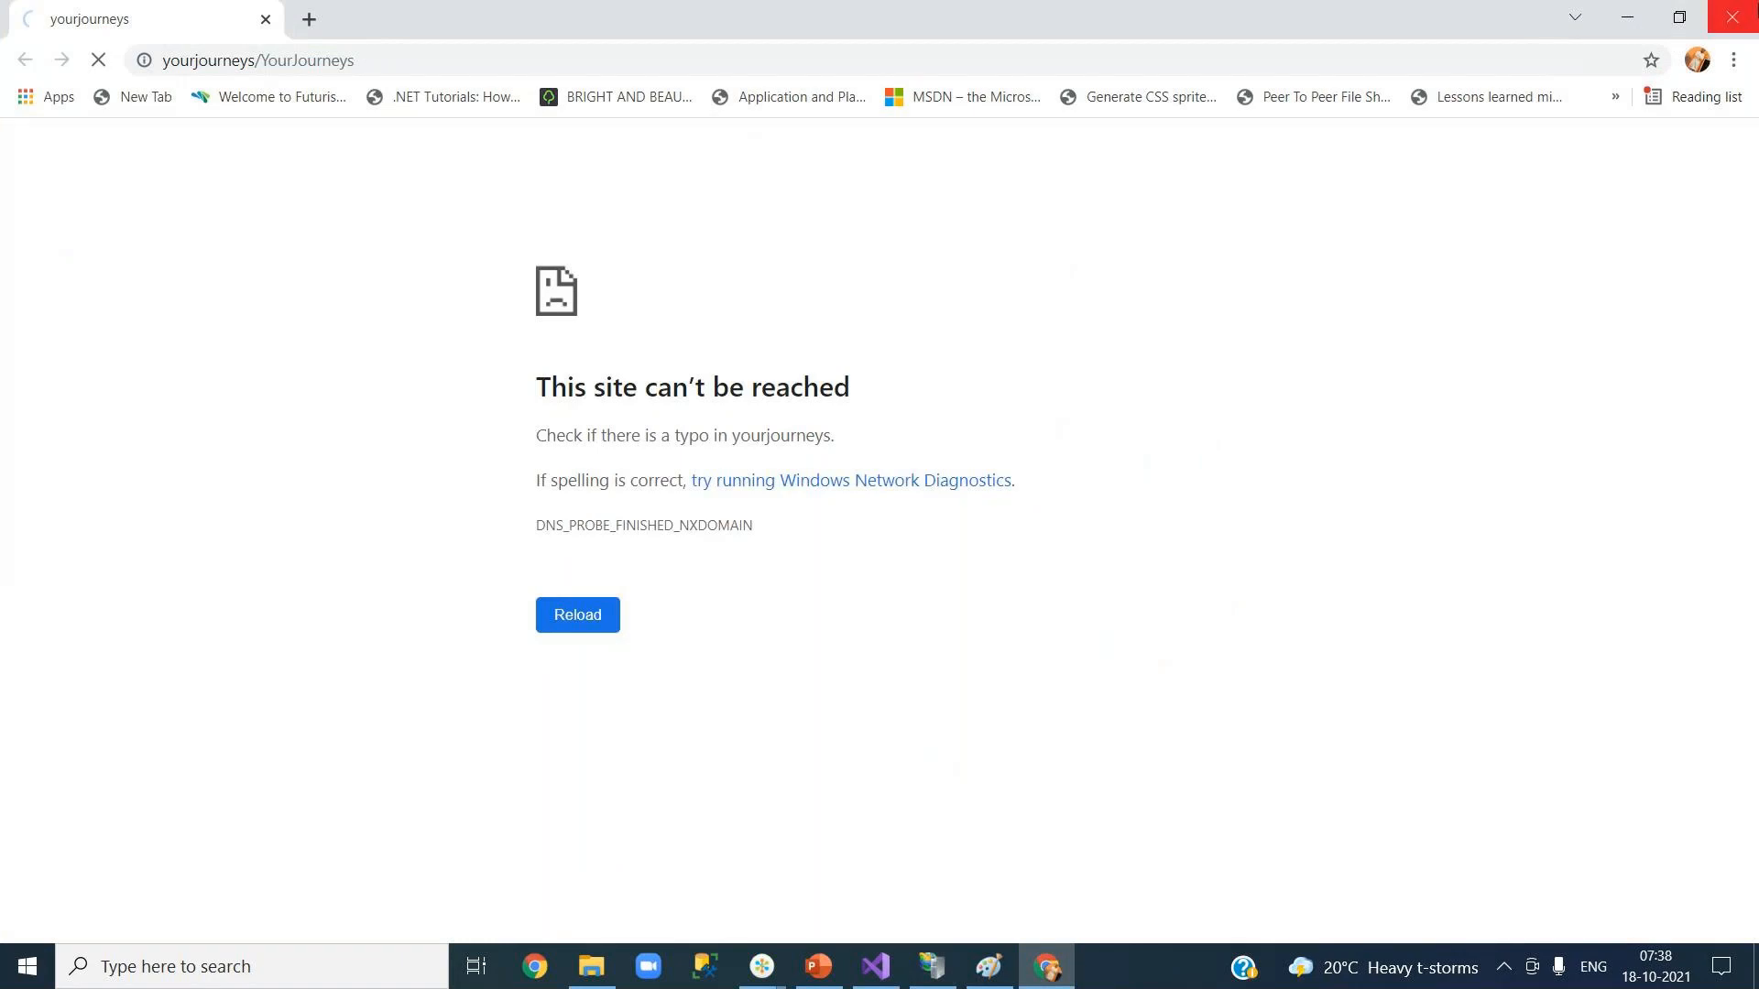
left_click(1732, 17)
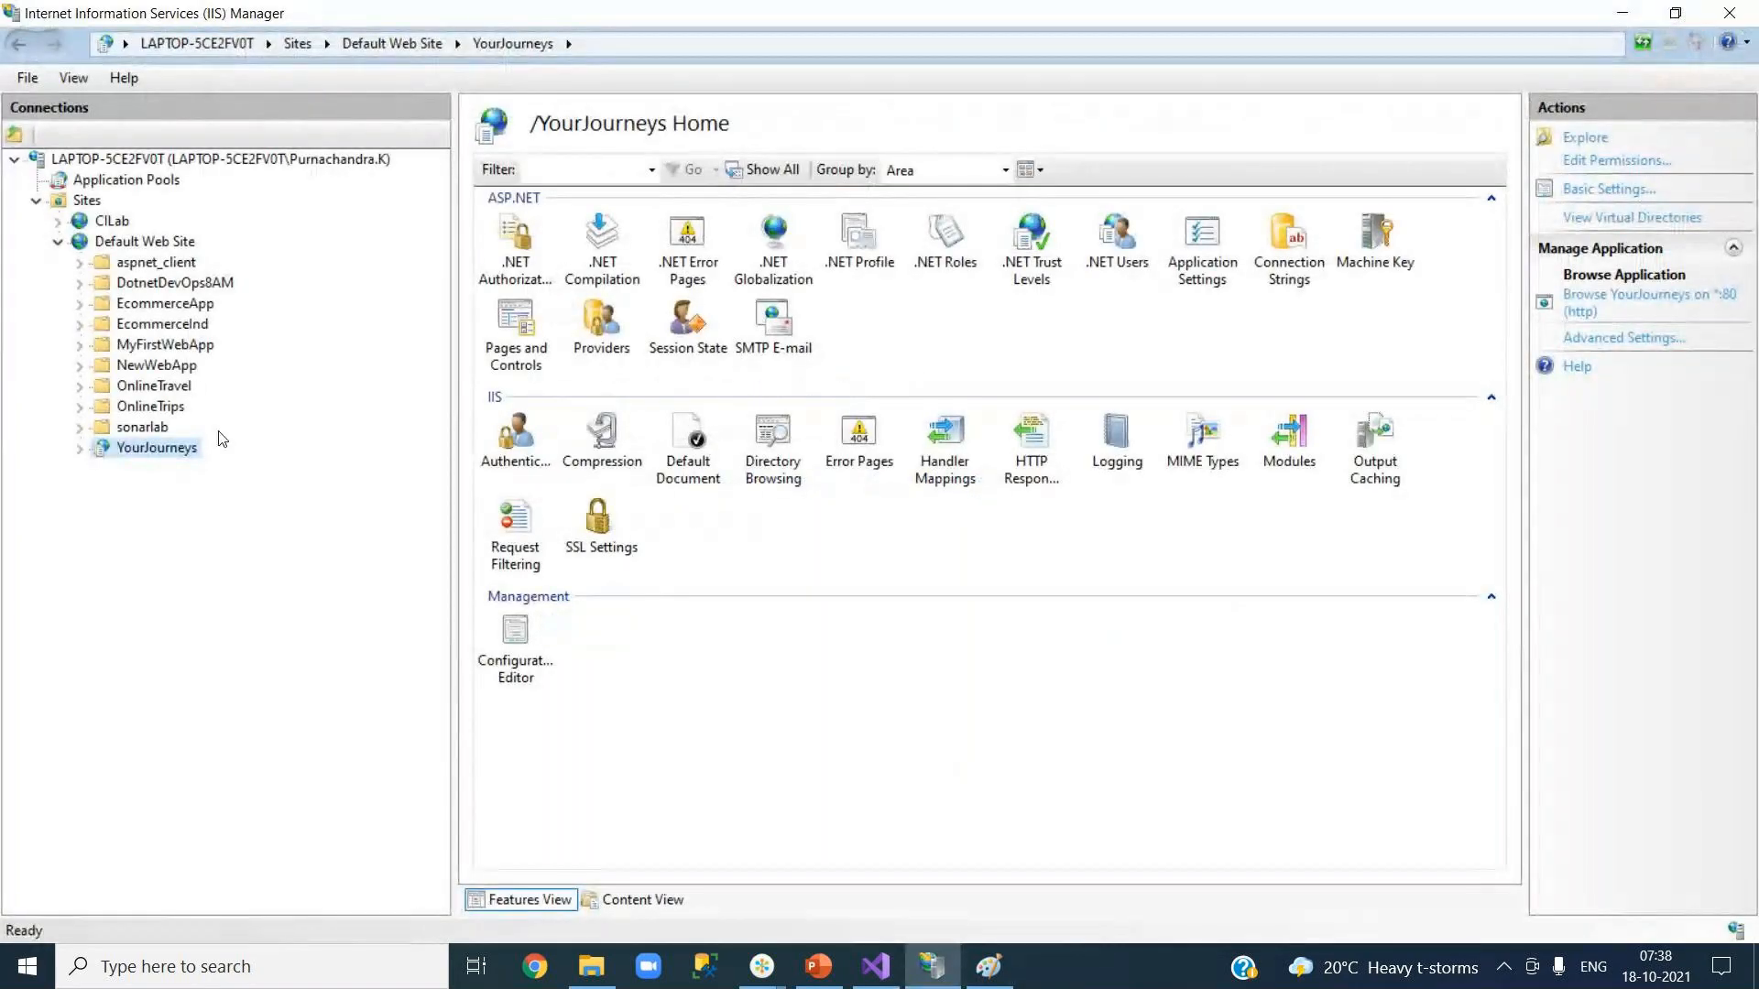
Remove the CILab site from the server's sites.
left_click(129, 243)
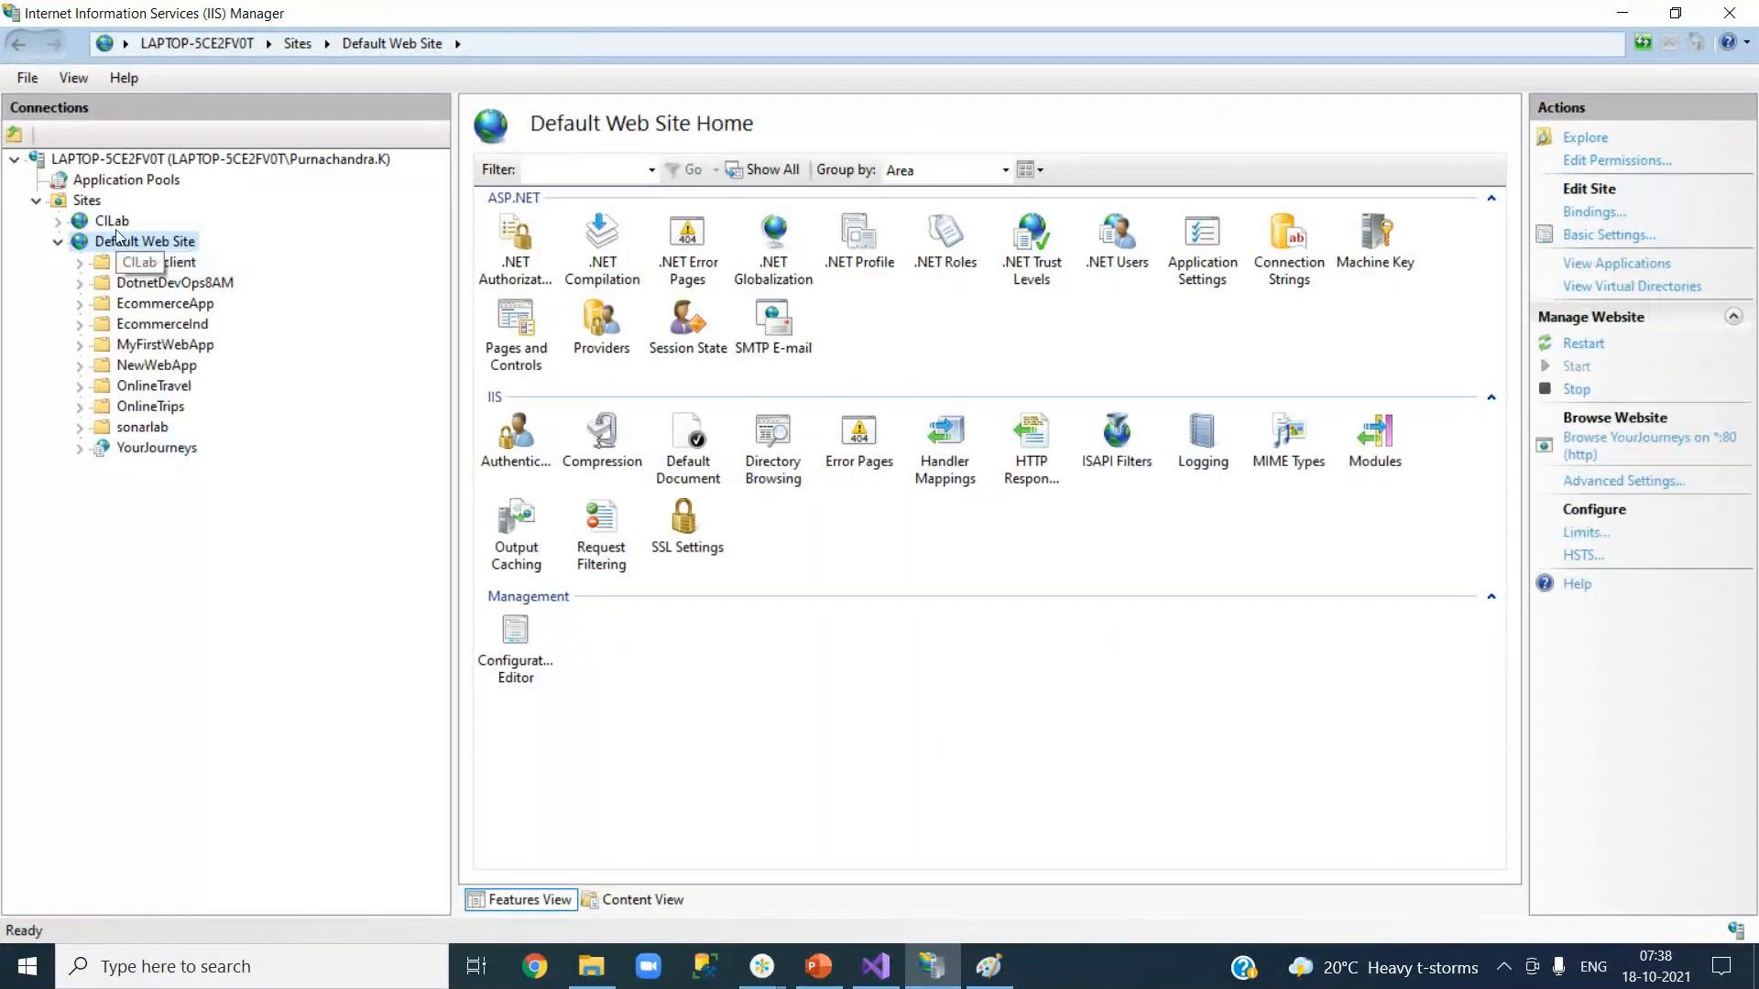
left_click(114, 223)
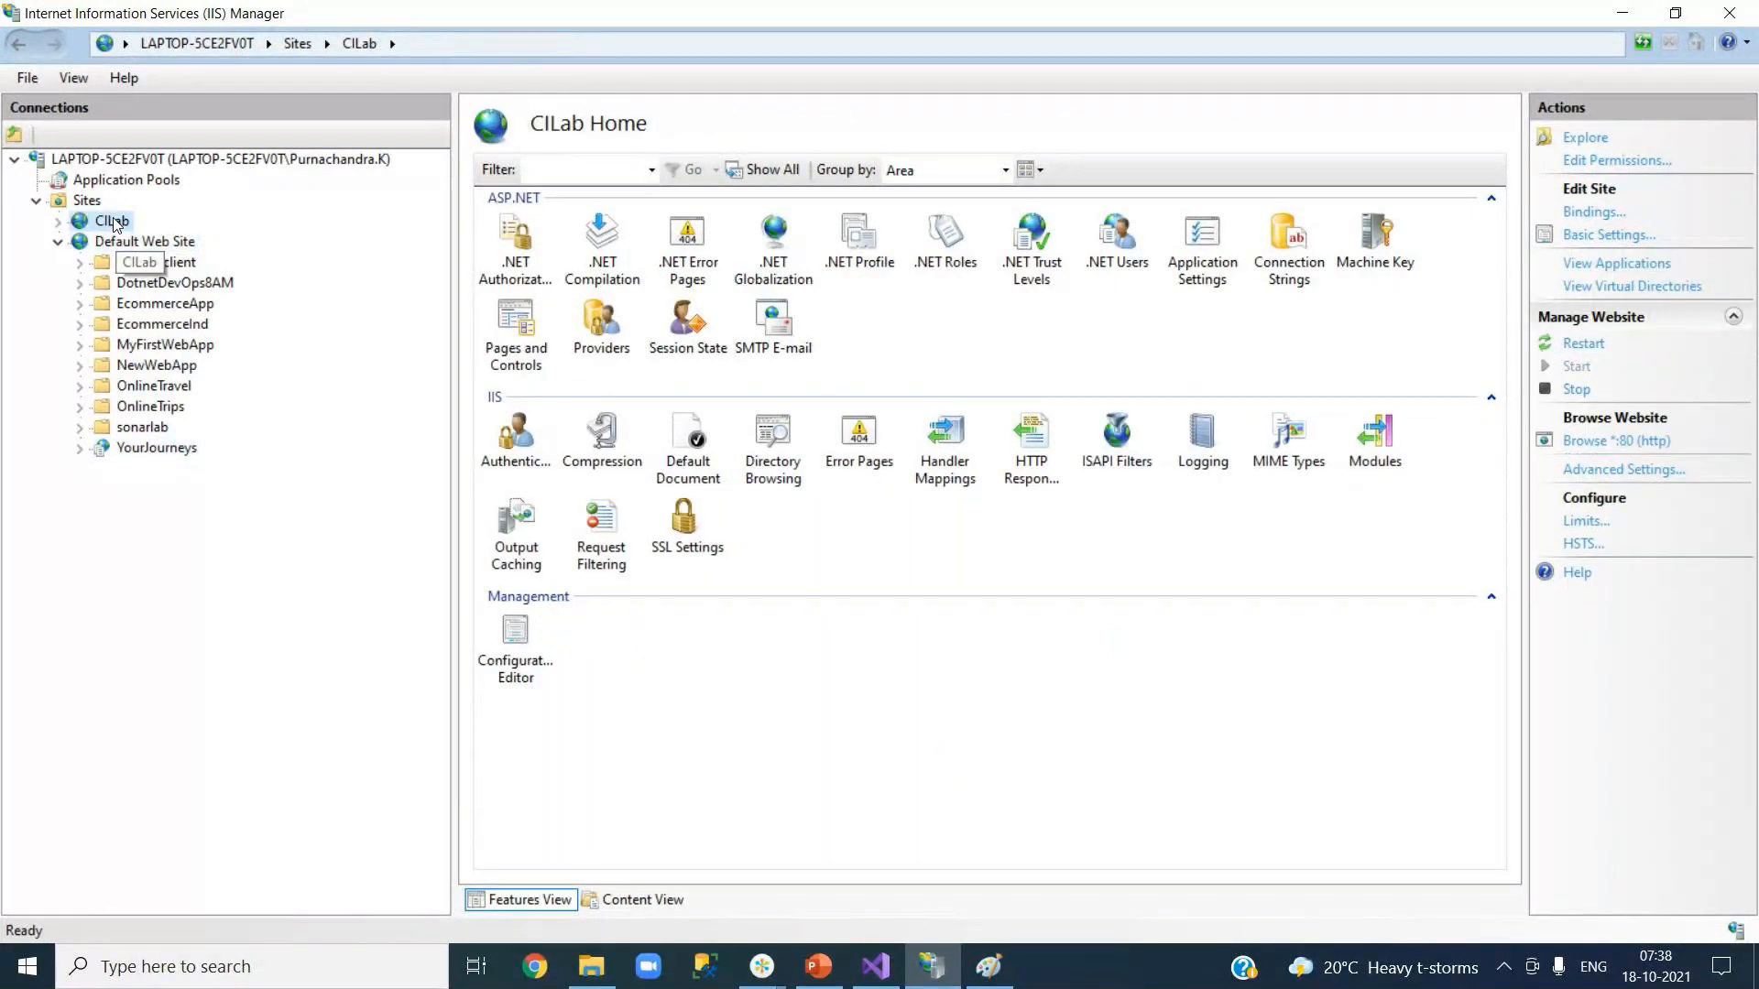
right_click(113, 222)
left_click(160, 435)
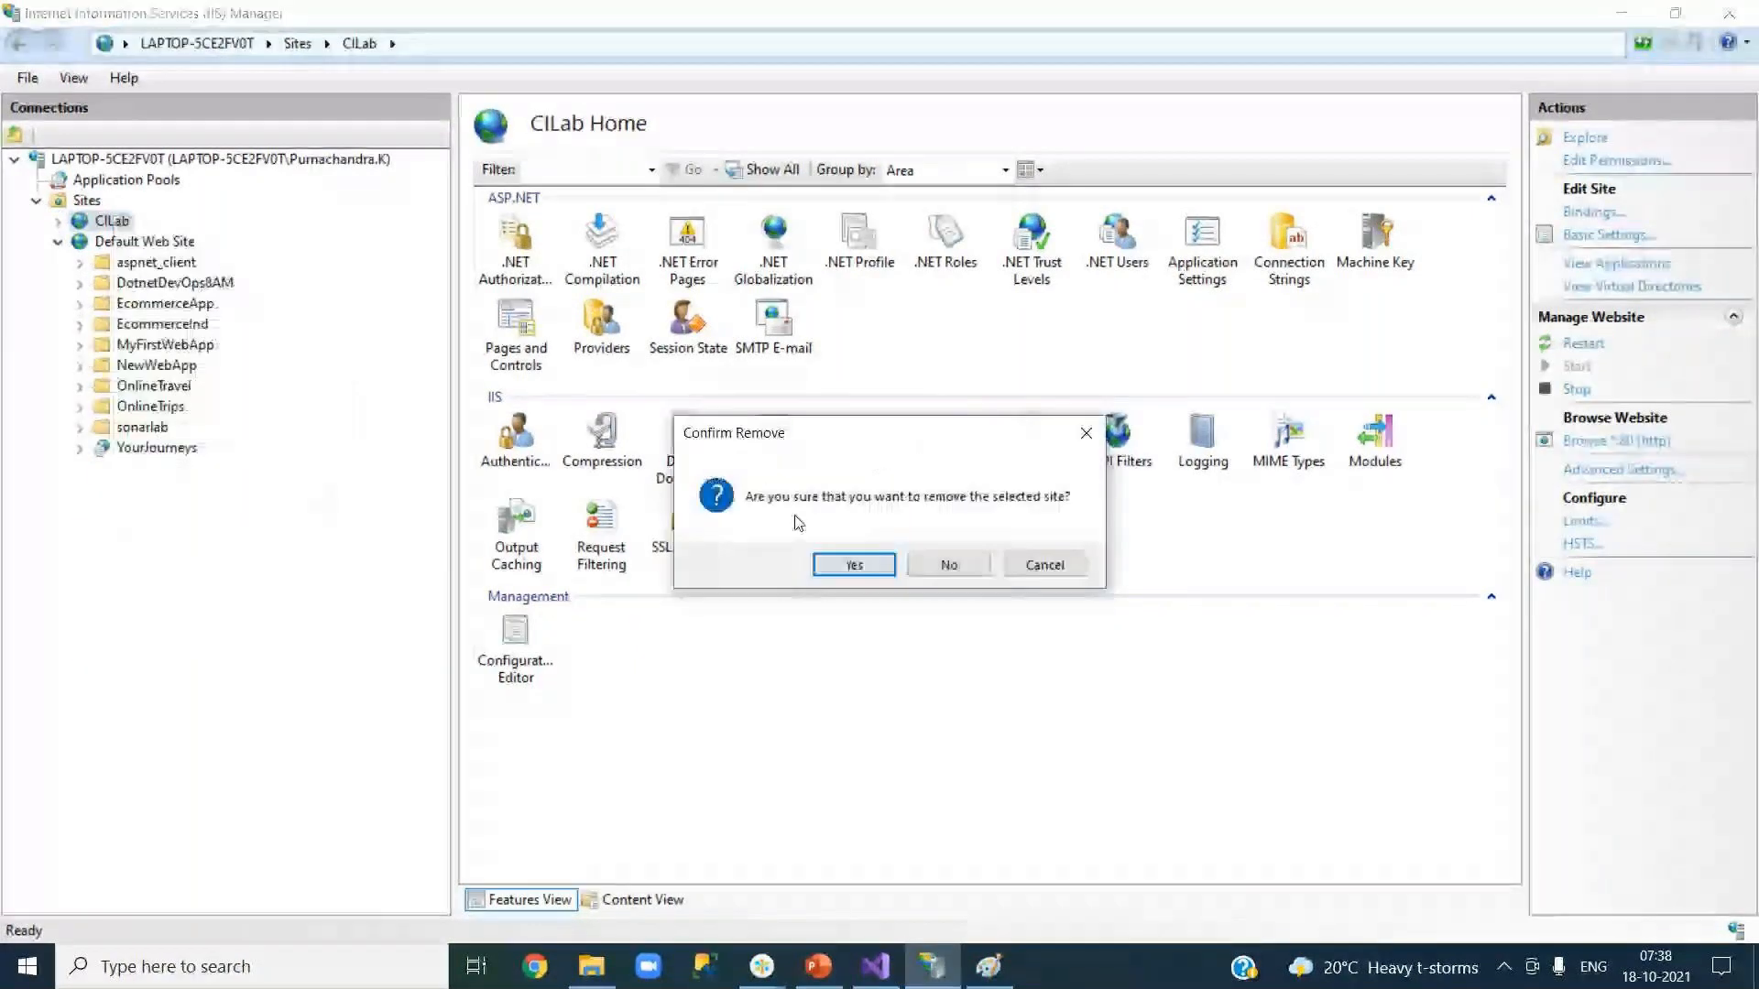
left_click(853, 566)
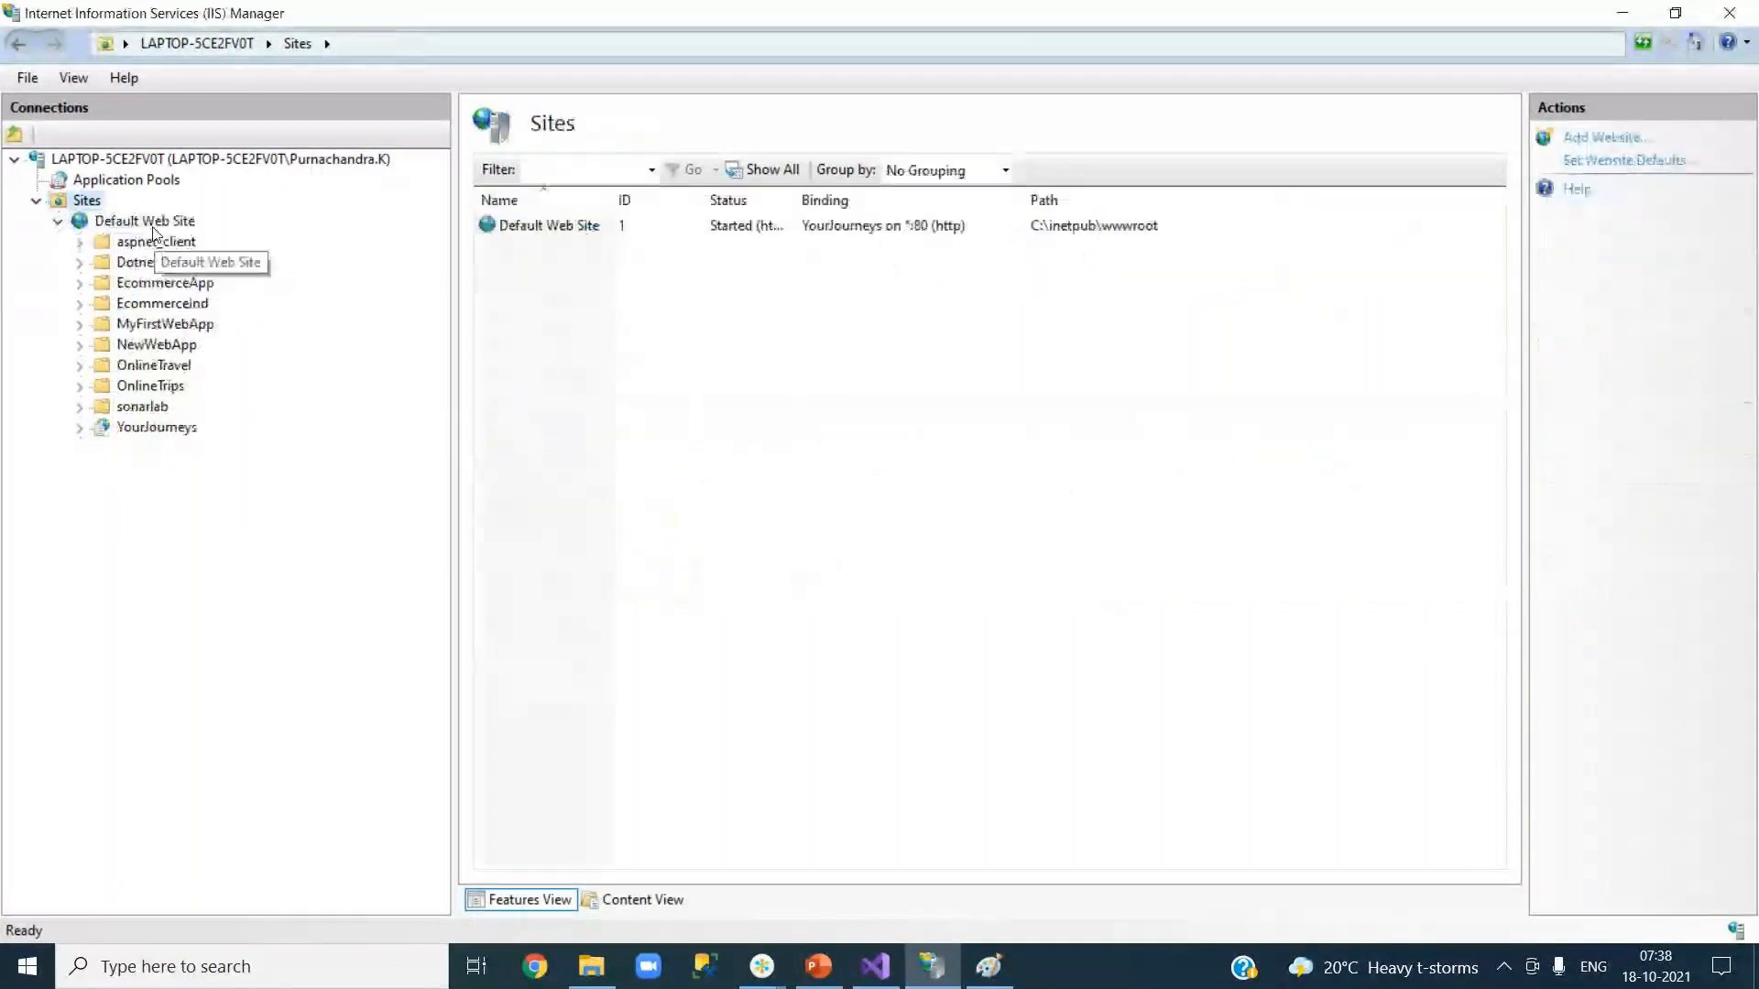
Browse the Default Web Site to test it in the browser, and close the browser window.
left_click(152, 224)
right_click(152, 224)
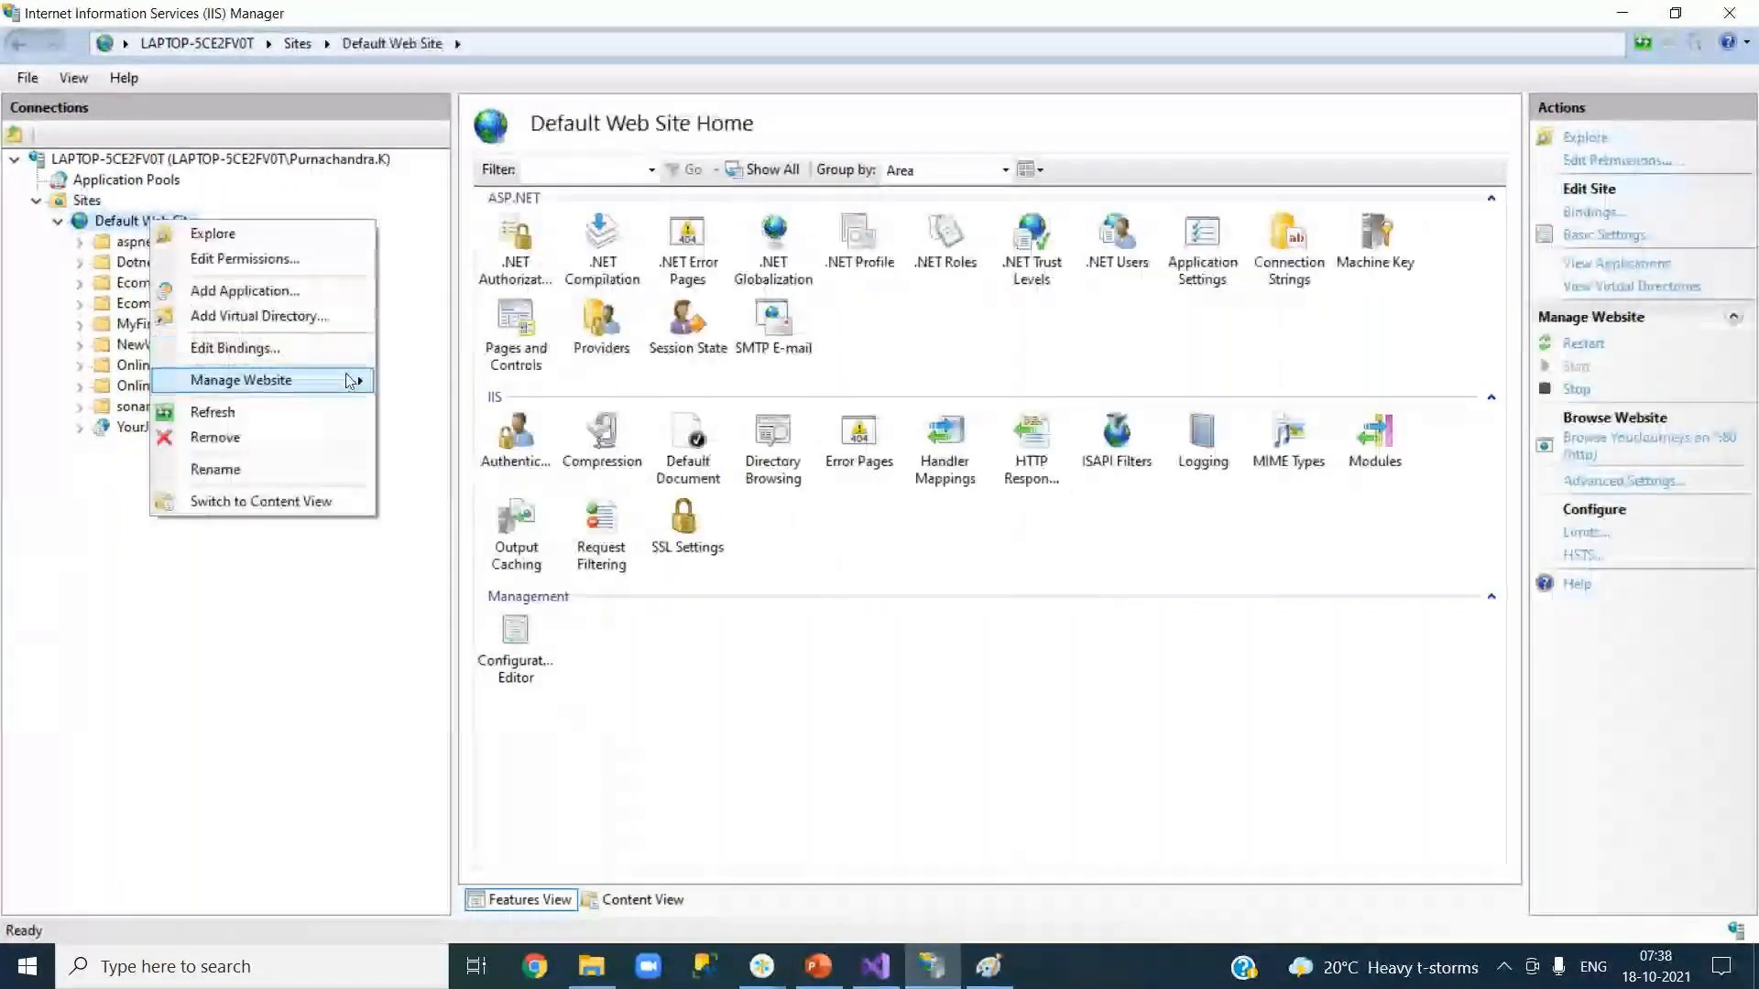
mouse_move(350, 381)
left_click(408, 459)
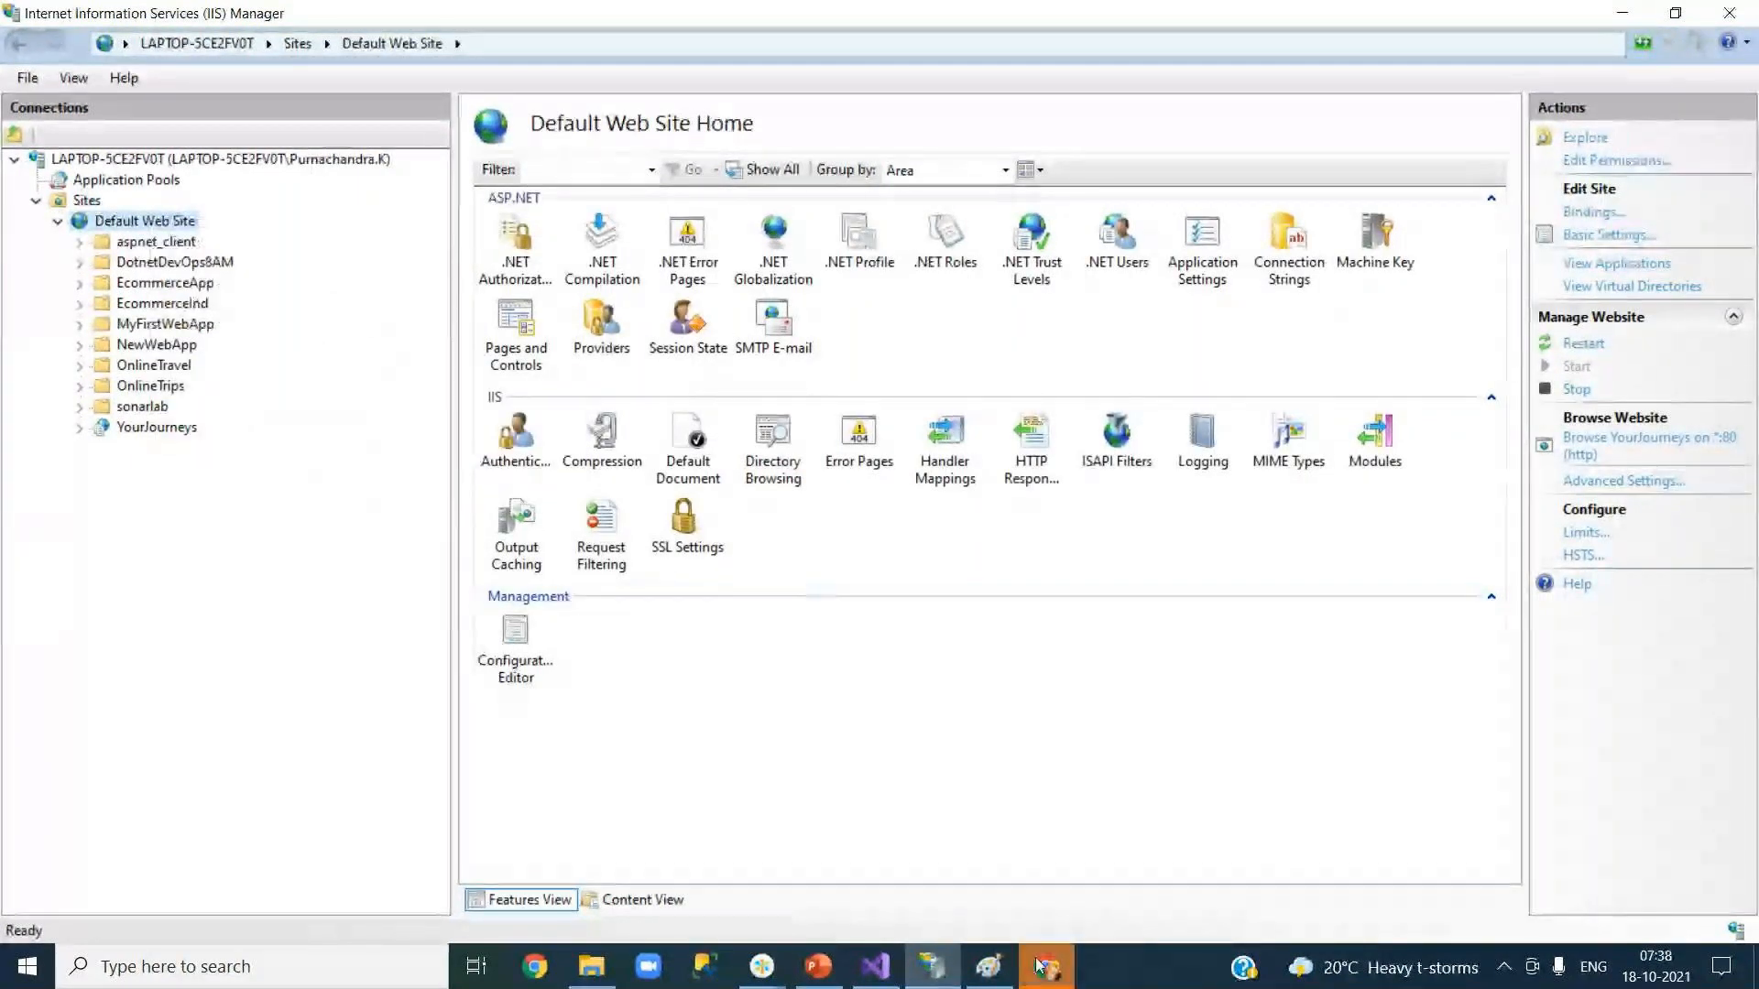
left_click(1035, 962)
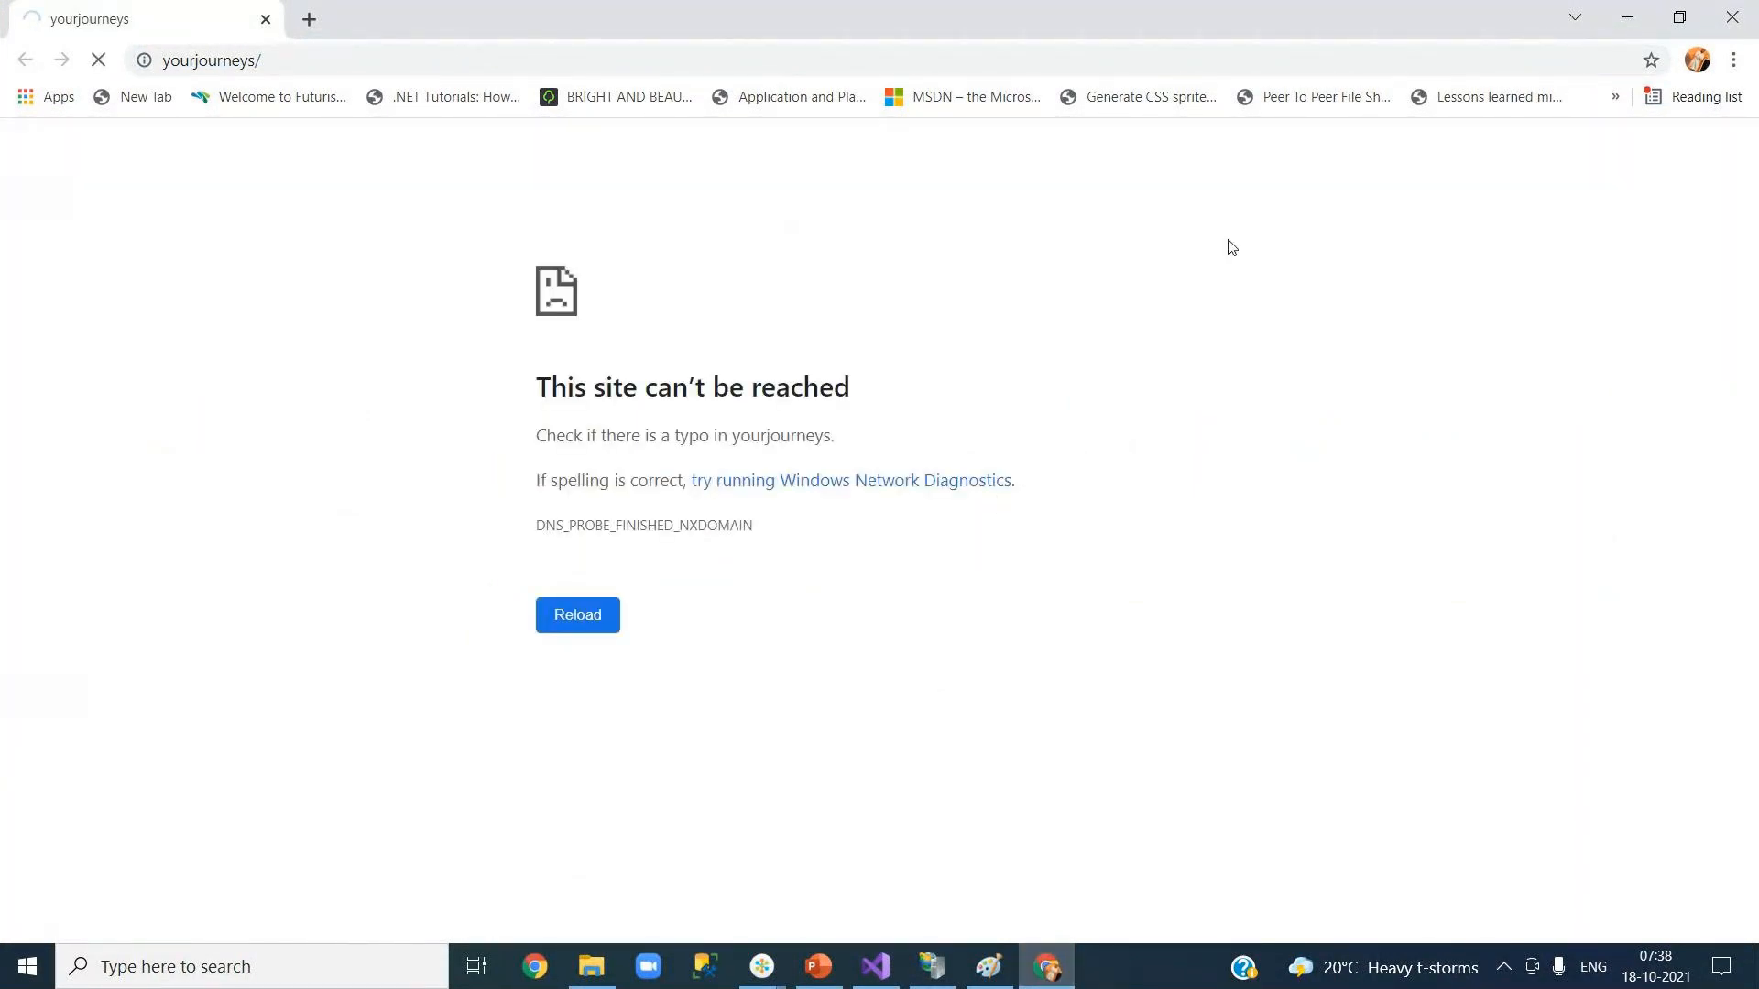
left_click(1739, 20)
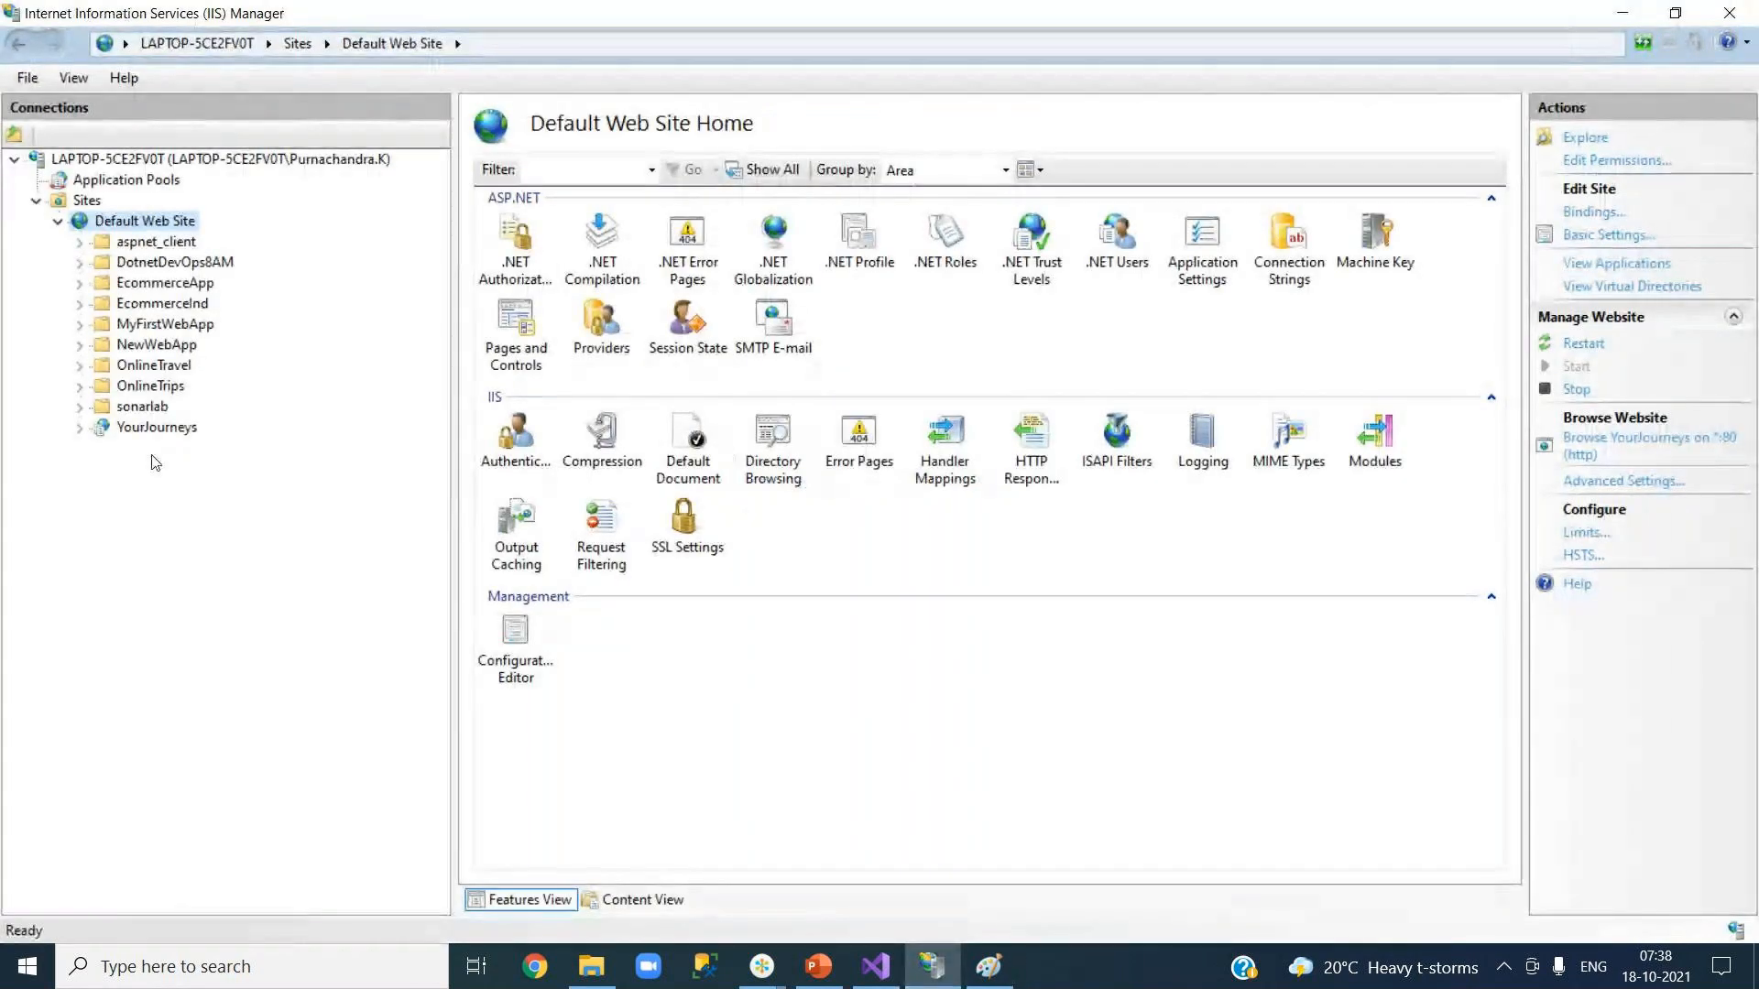
Look at the YourJourneys folder's properties through its permissions, leaving them unmodified.
right_click(158, 431)
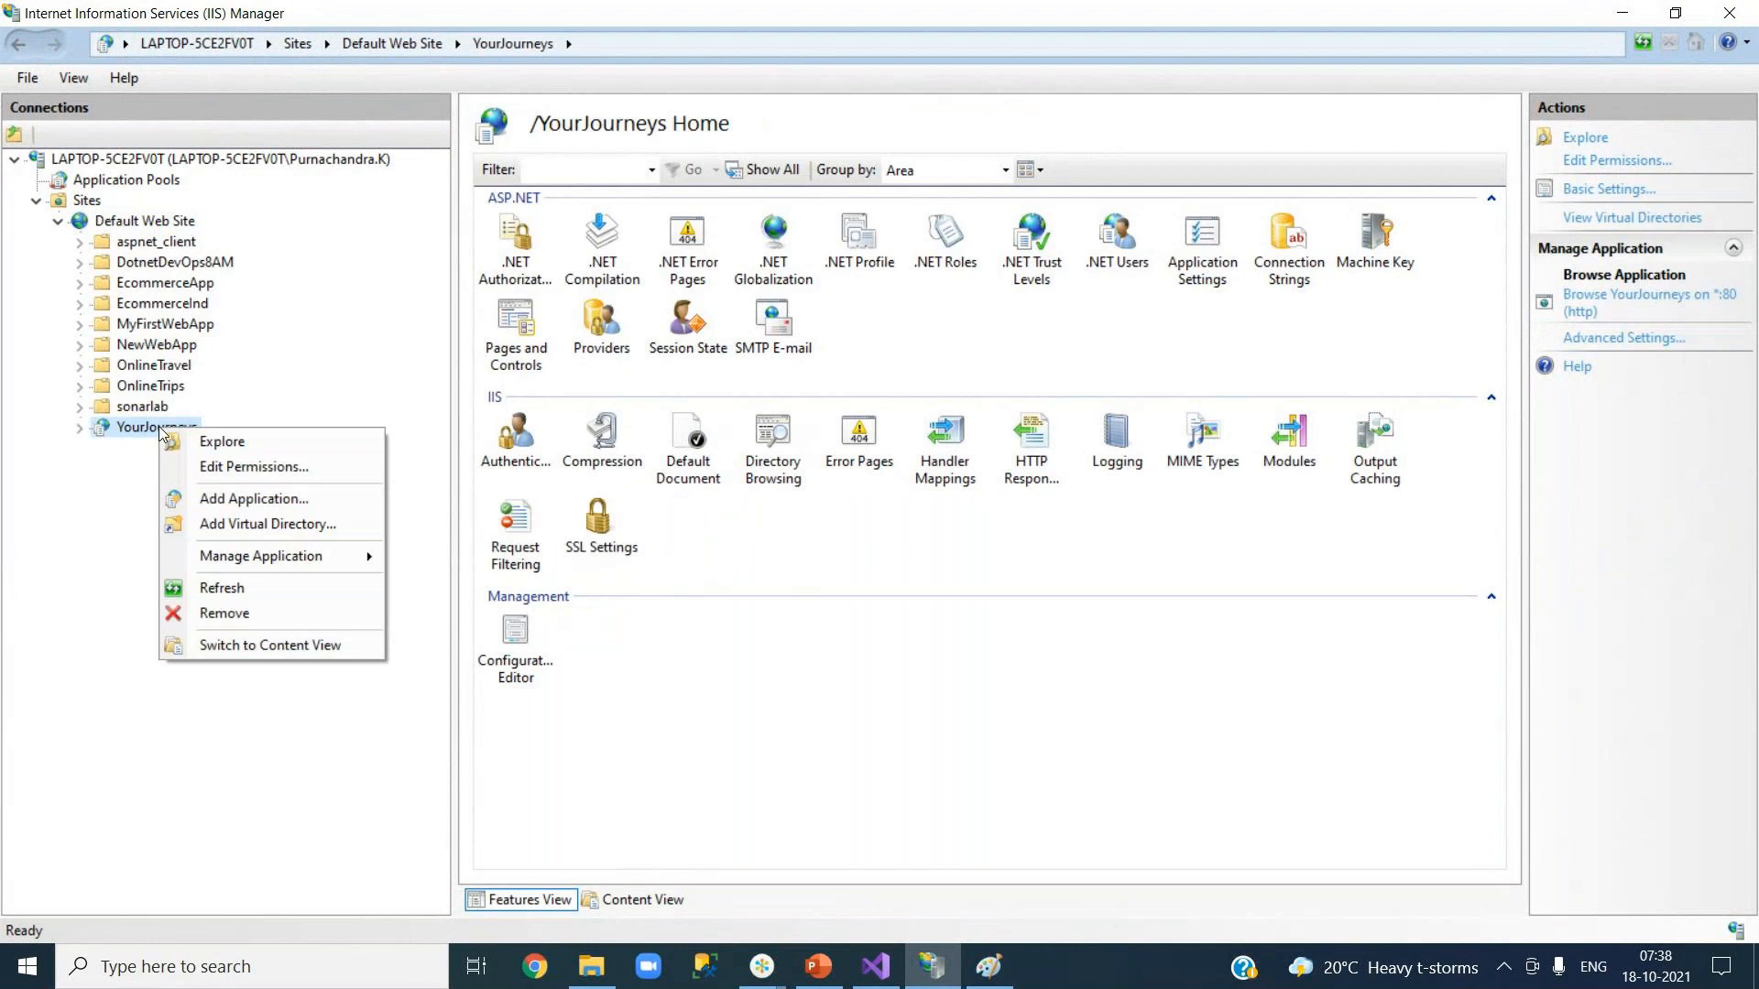
left_click(255, 468)
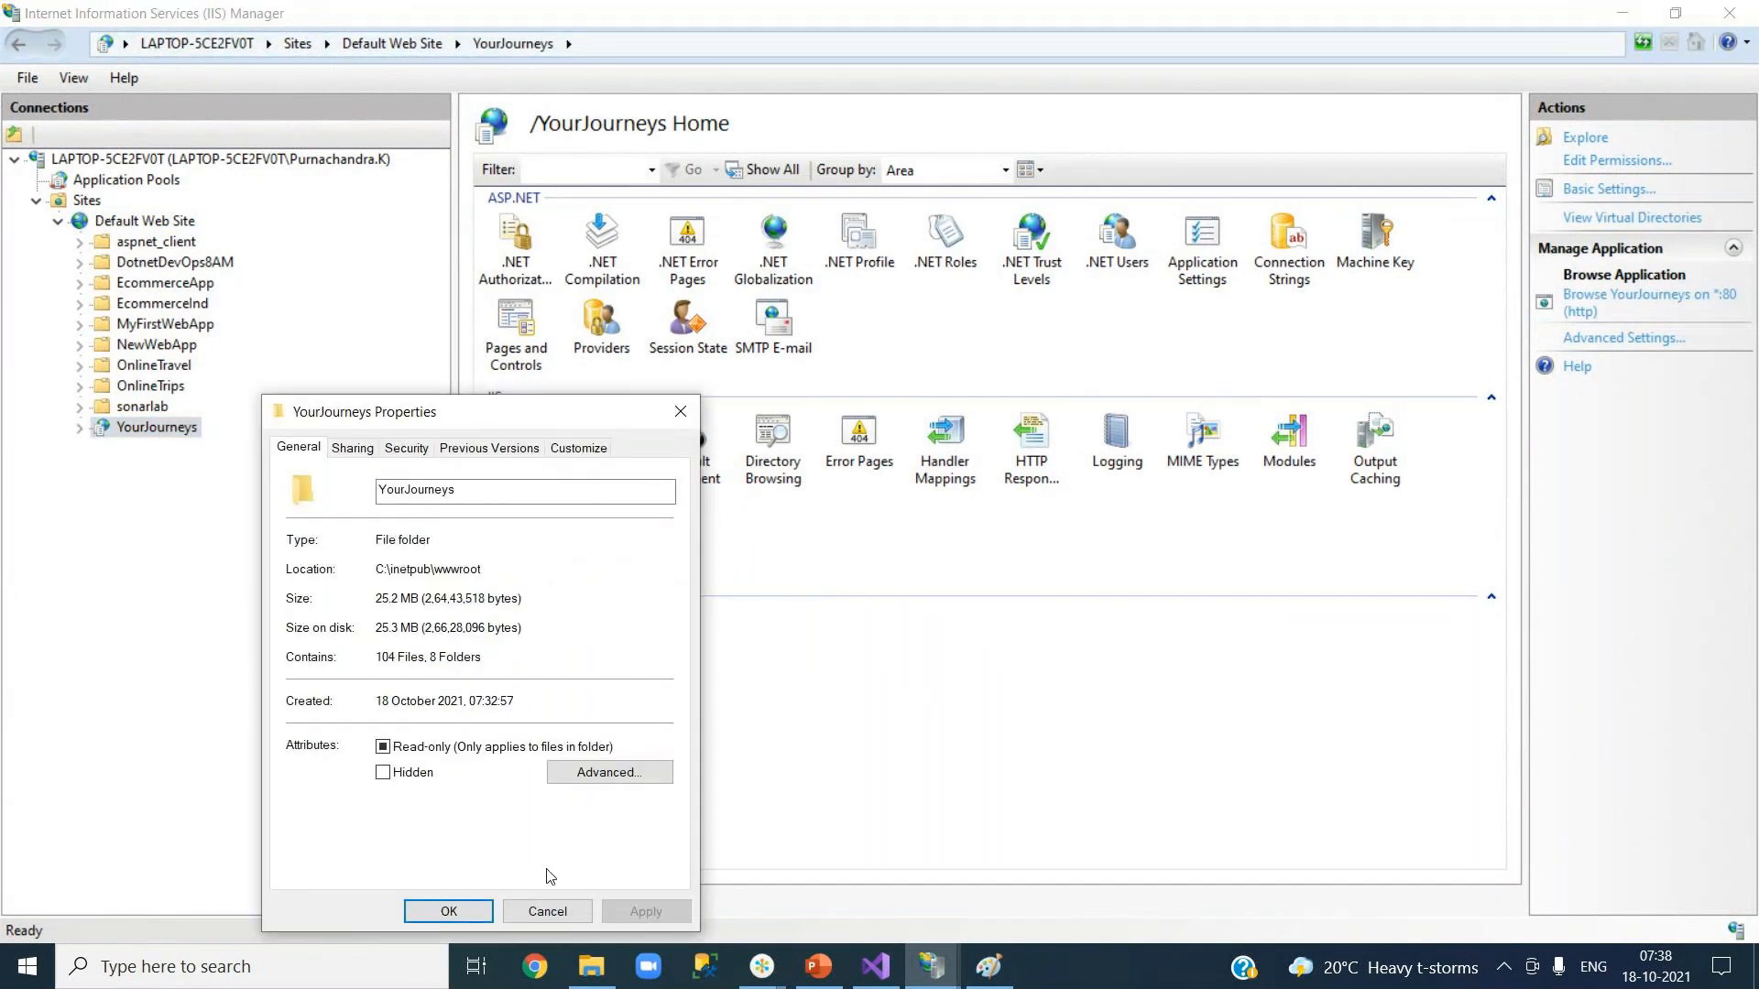
left_click(548, 911)
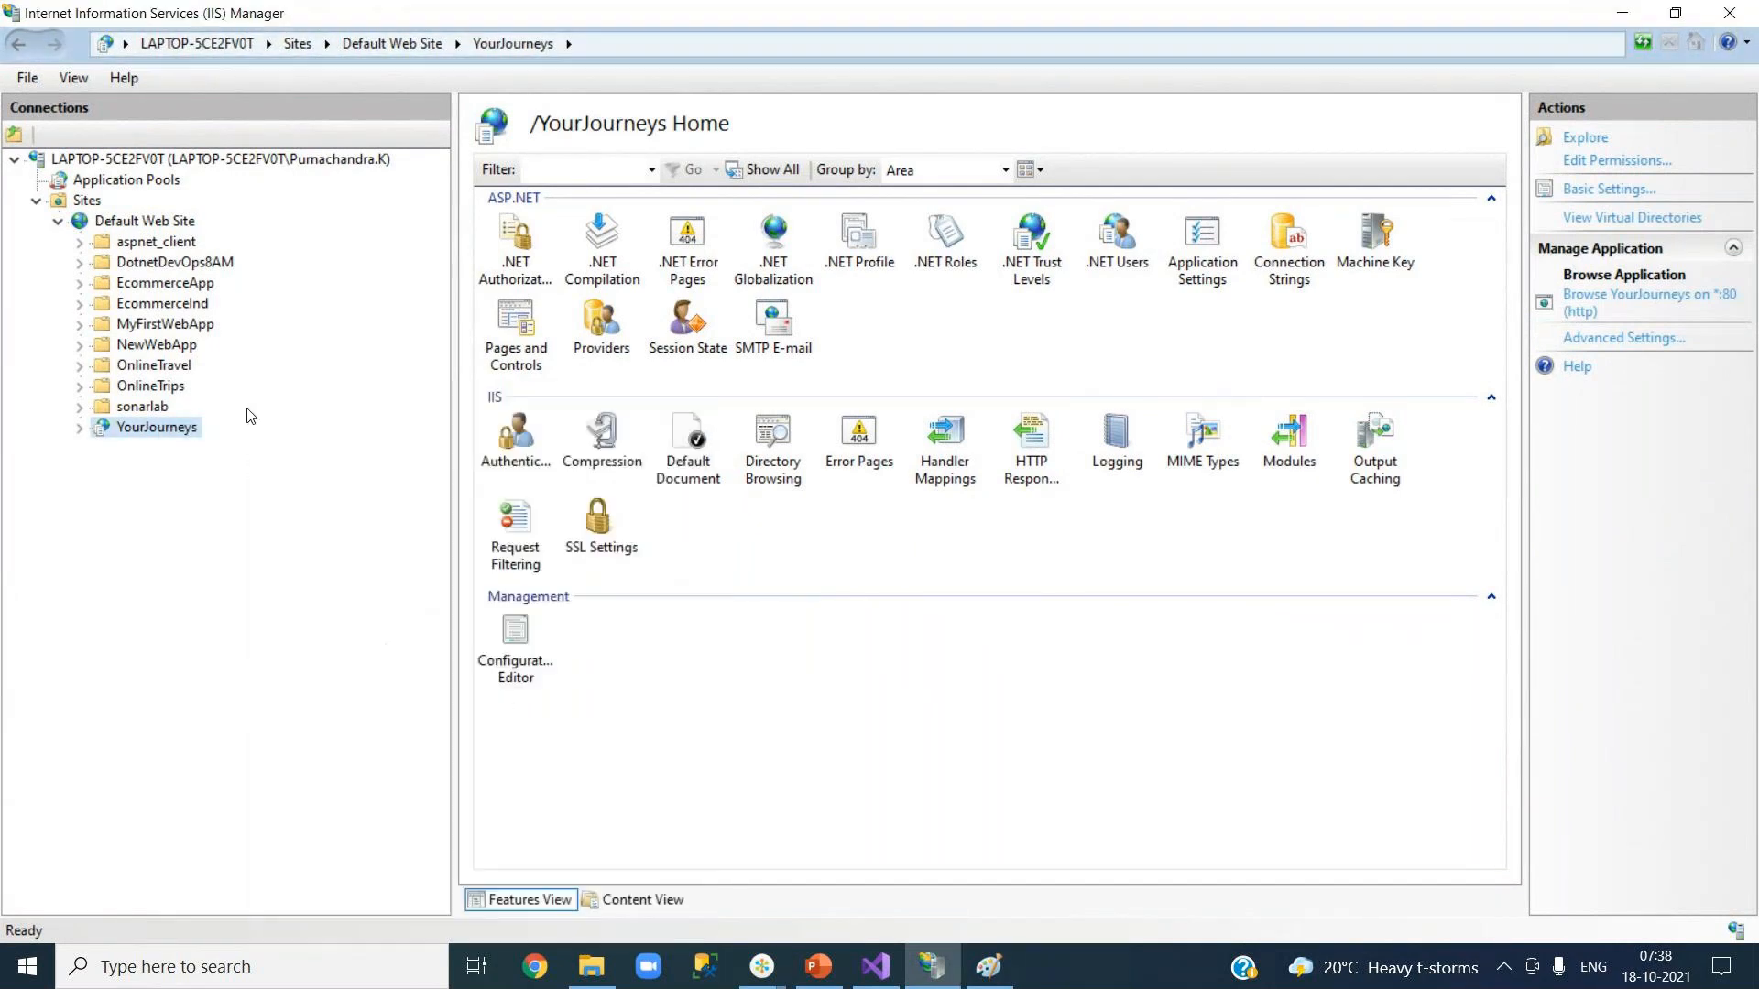
Review the YourJourneys application's advanced settings, including its application pool, physical path and virtual path, and cancel out.
right_click(183, 428)
mouse_move(348, 554)
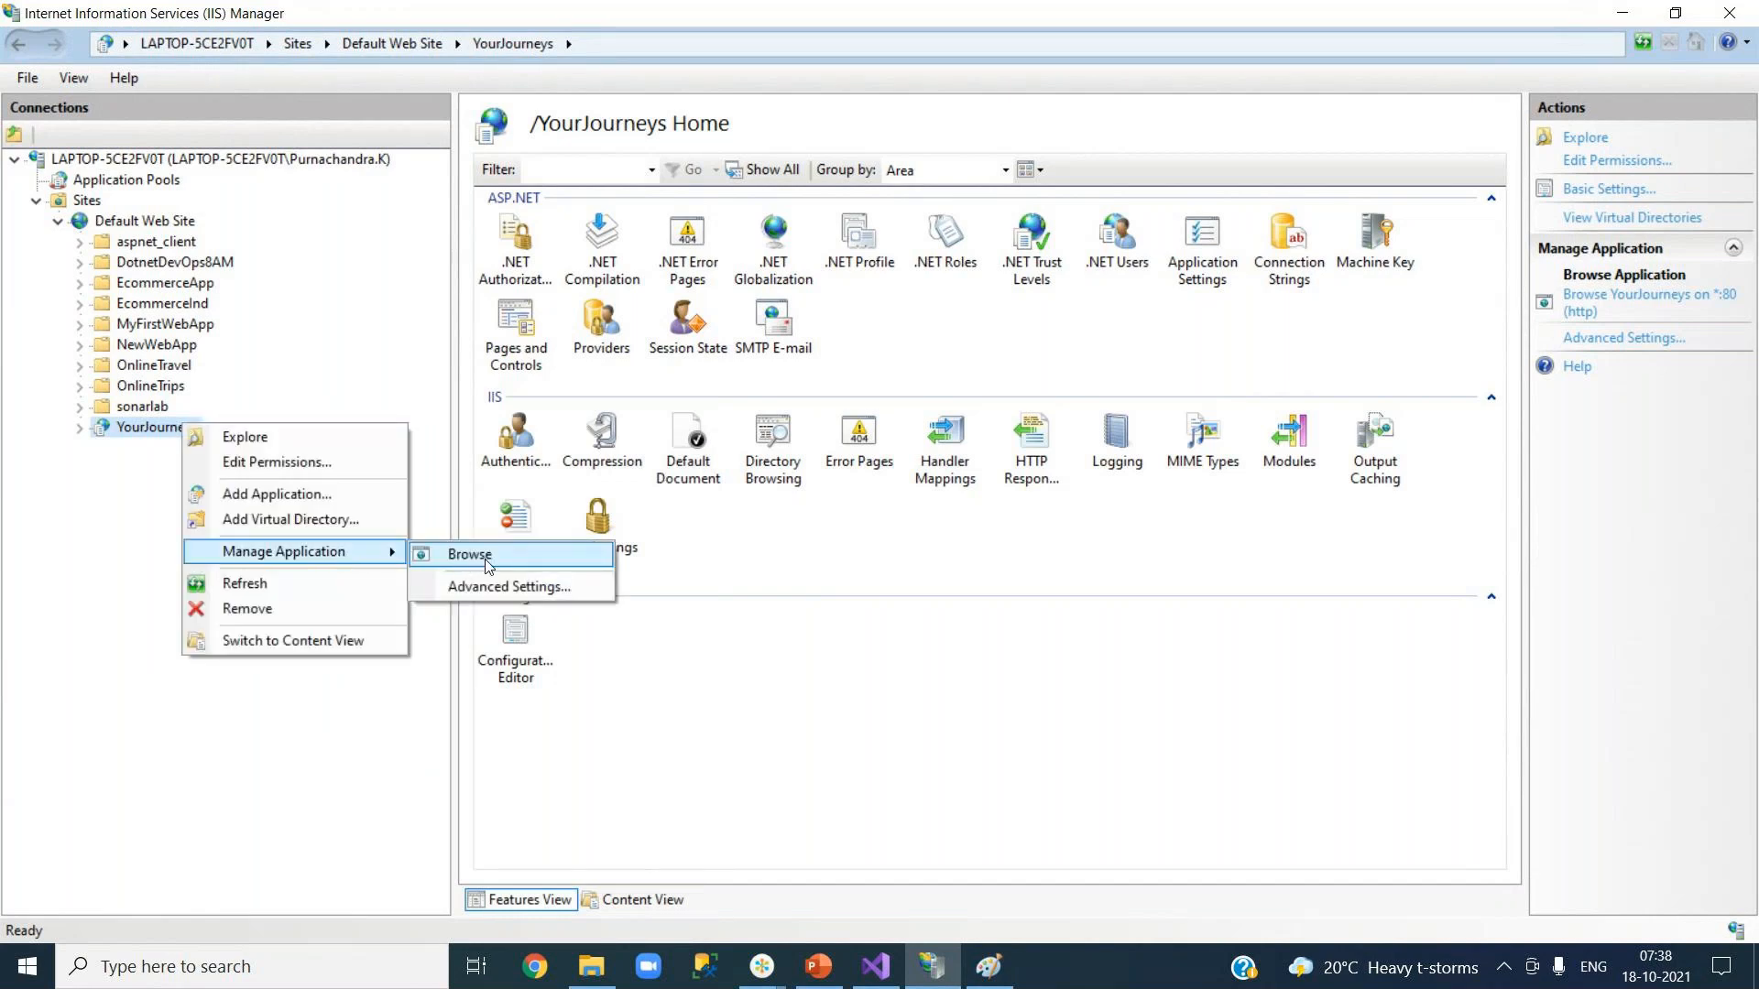
left_click(496, 587)
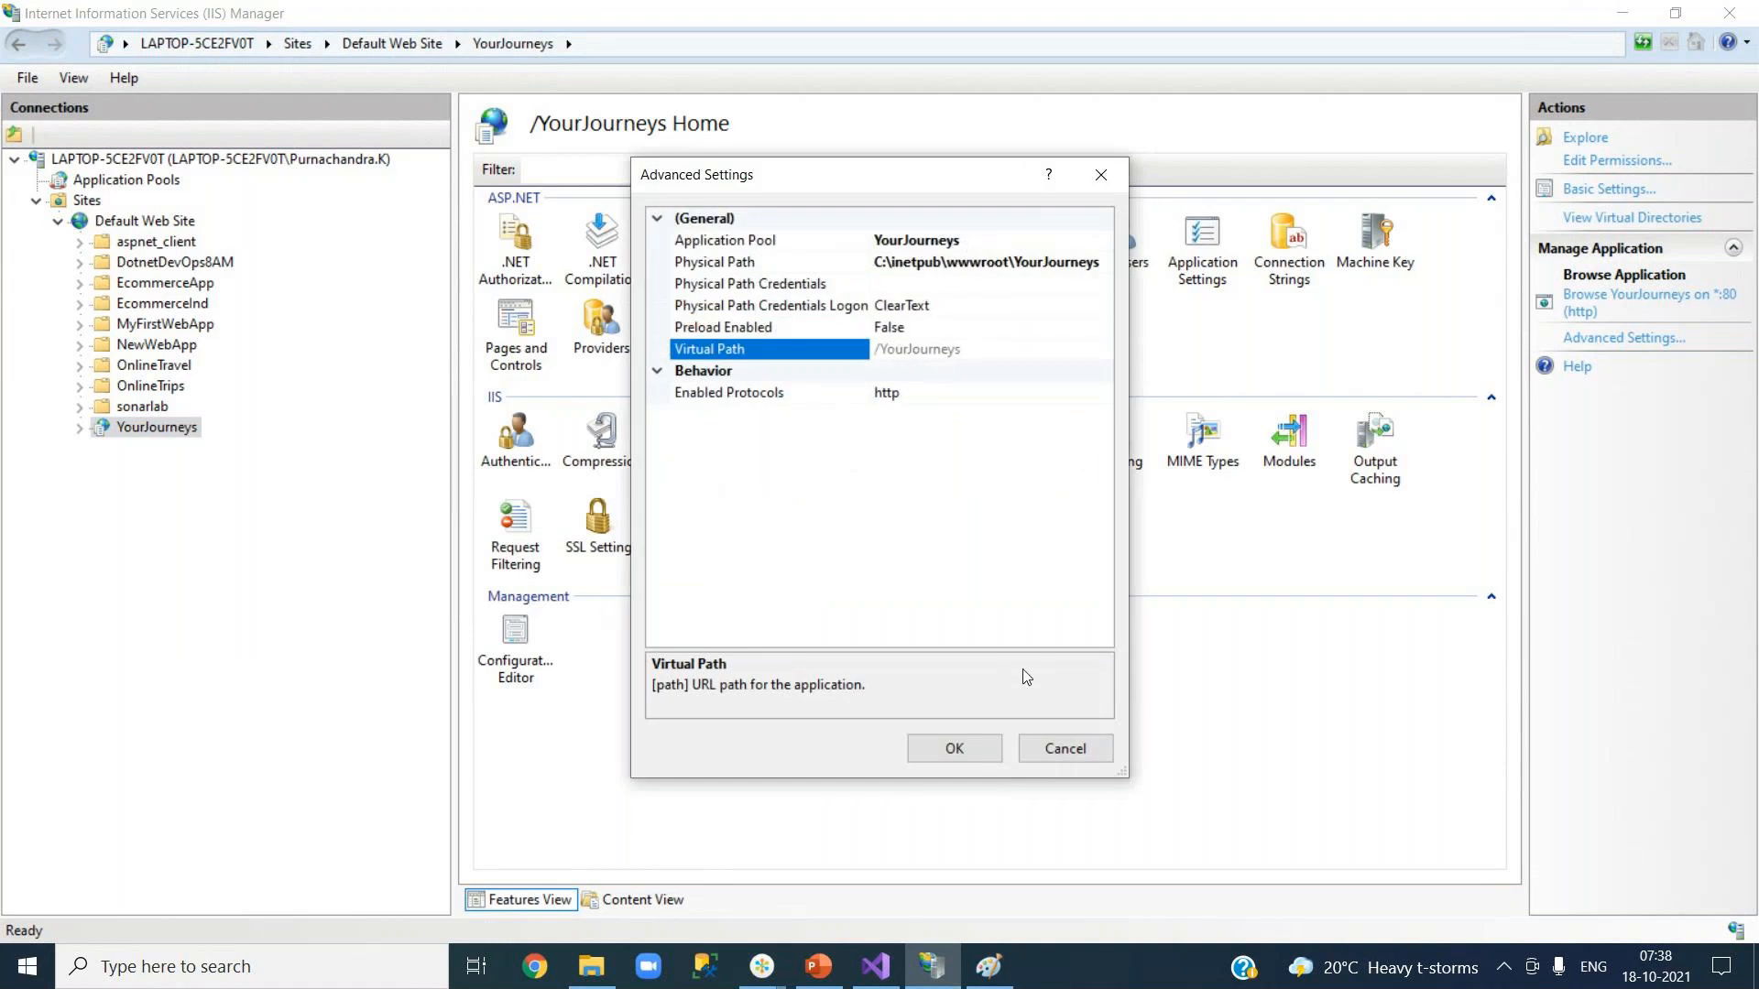
left_click(1065, 760)
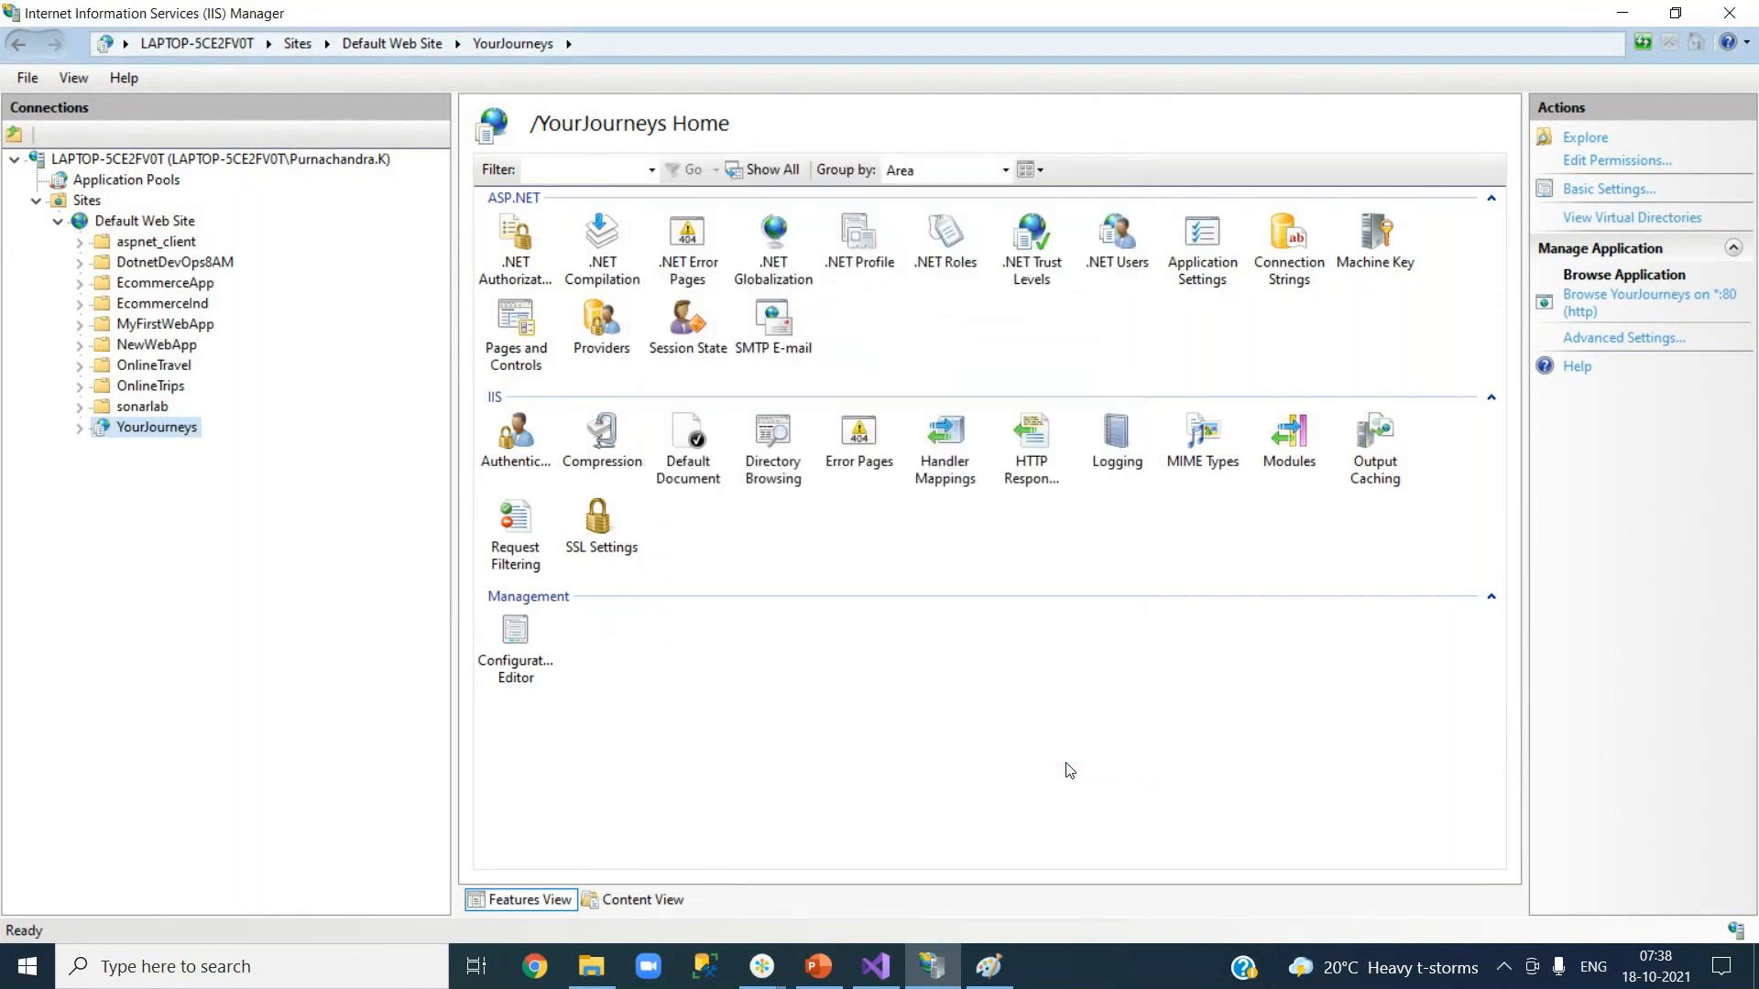
left_click(1639, 339)
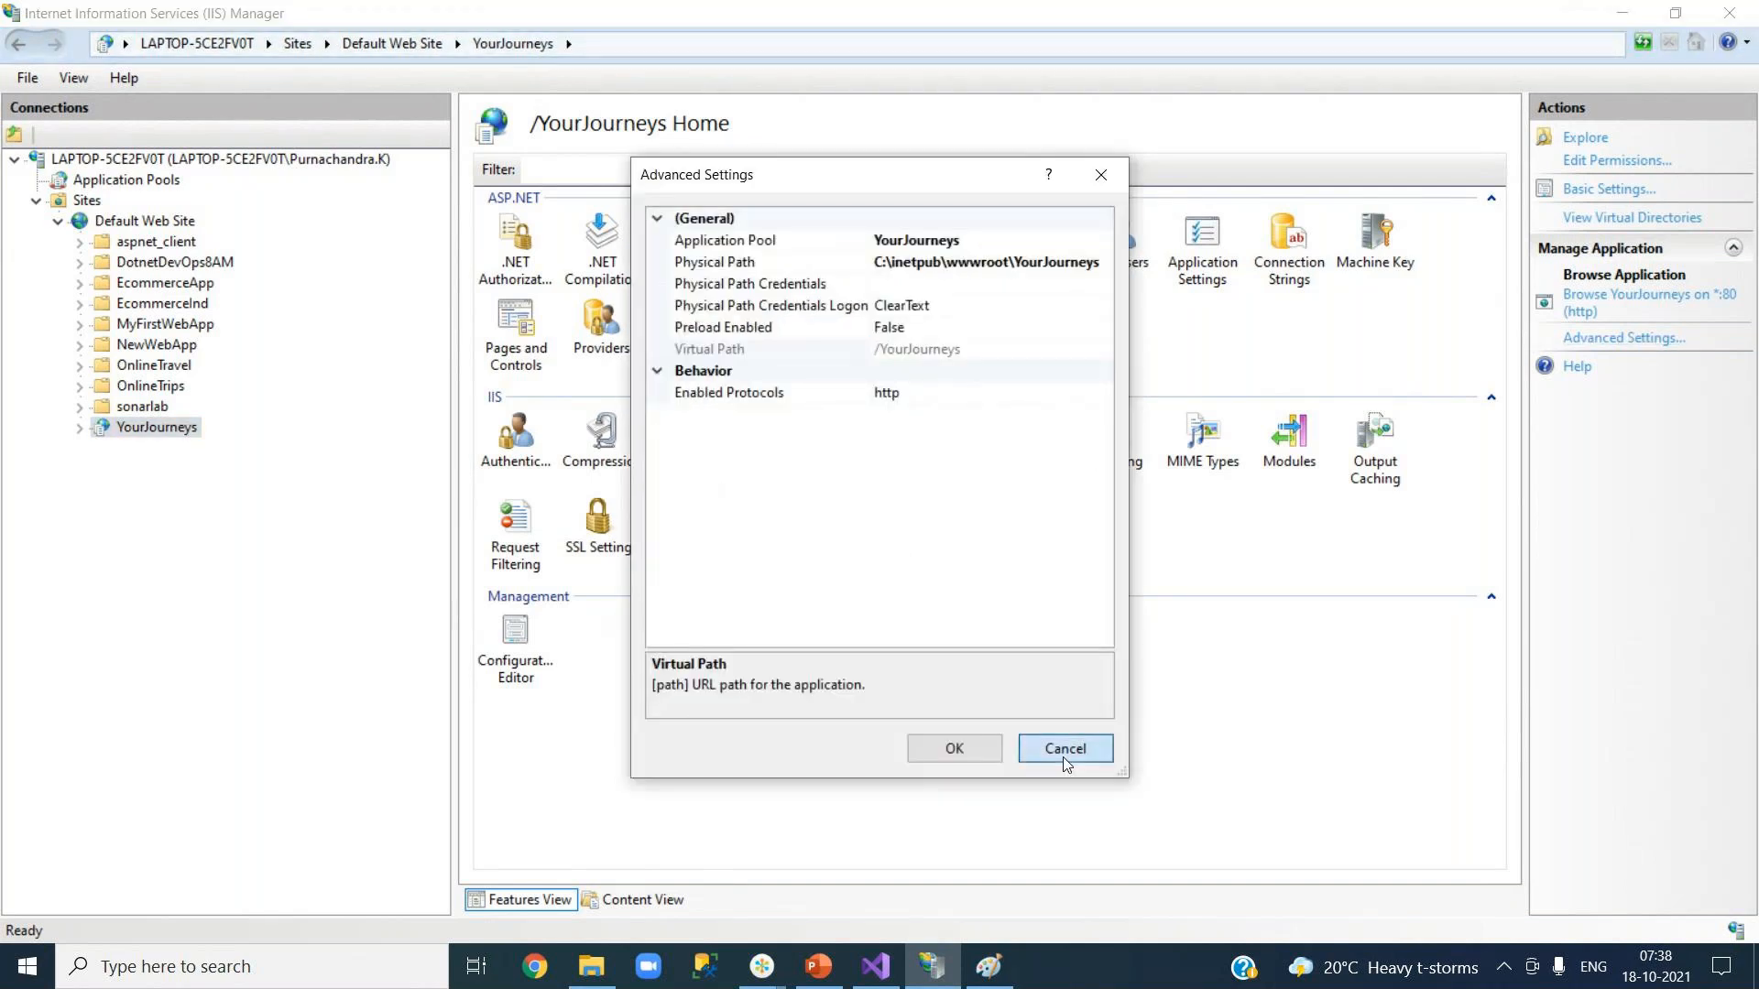
left_click(1063, 757)
Compare the authentication settings of YourJourneys and OnlineTrips, and return to the YourJourneys home view.
left_click(535, 438)
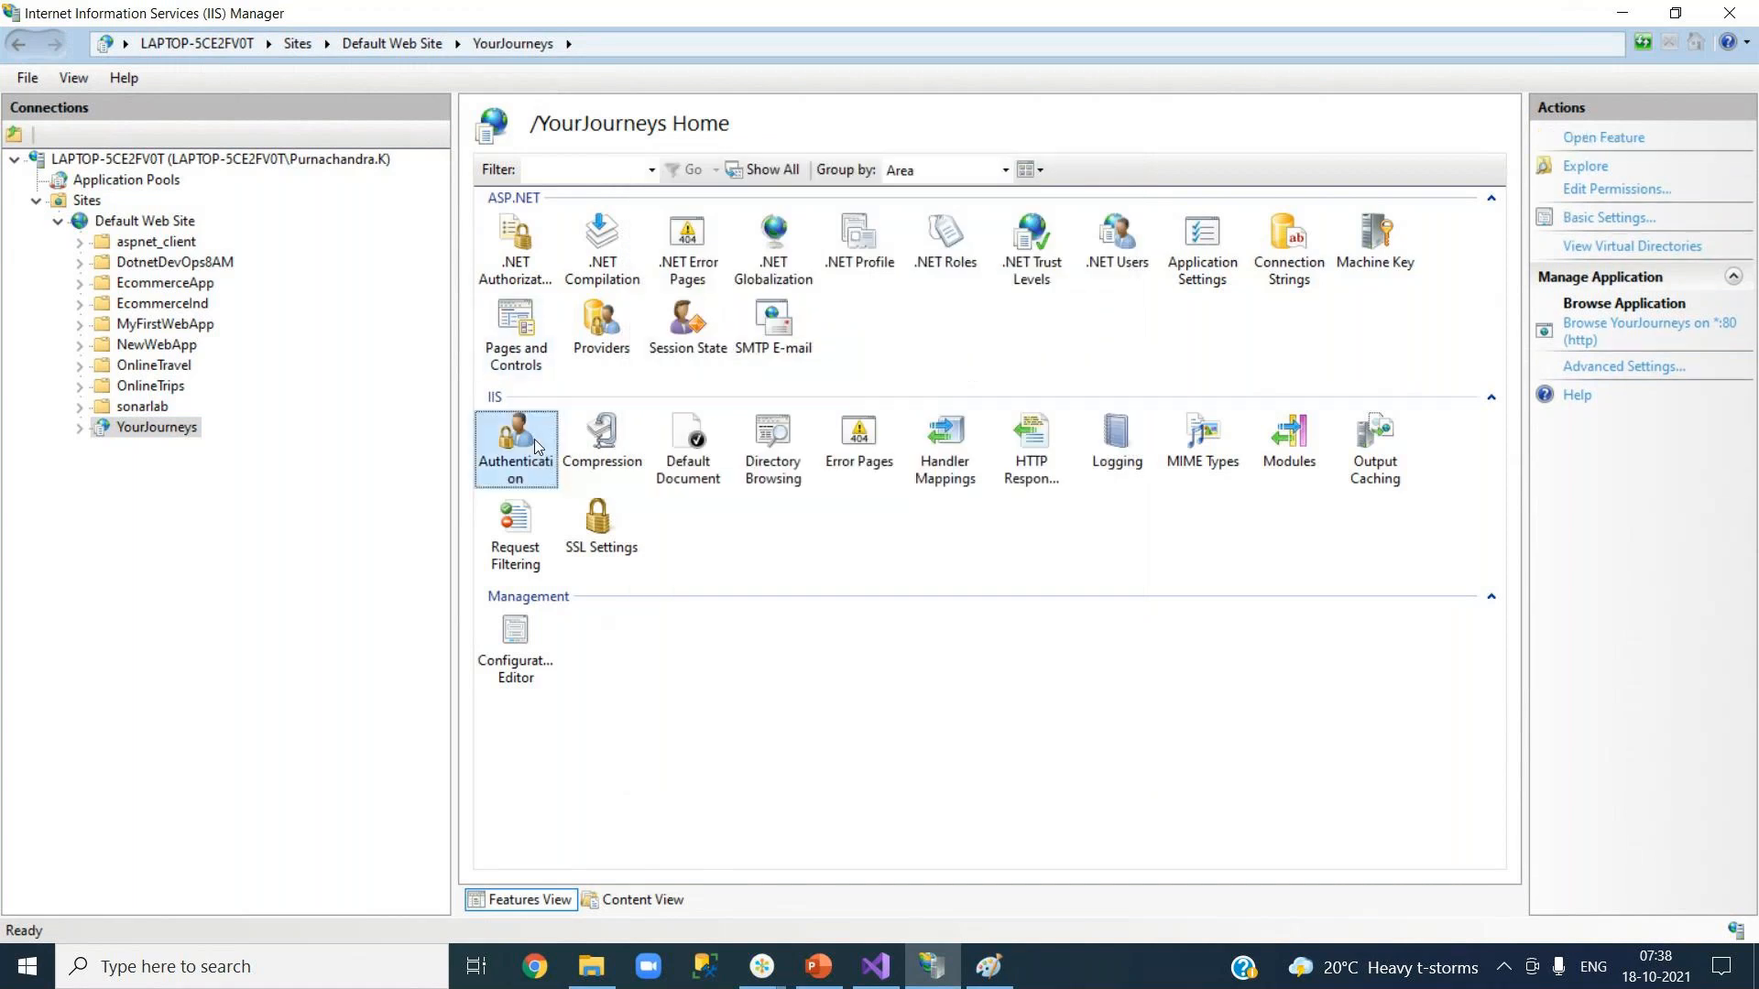
double_click(535, 438)
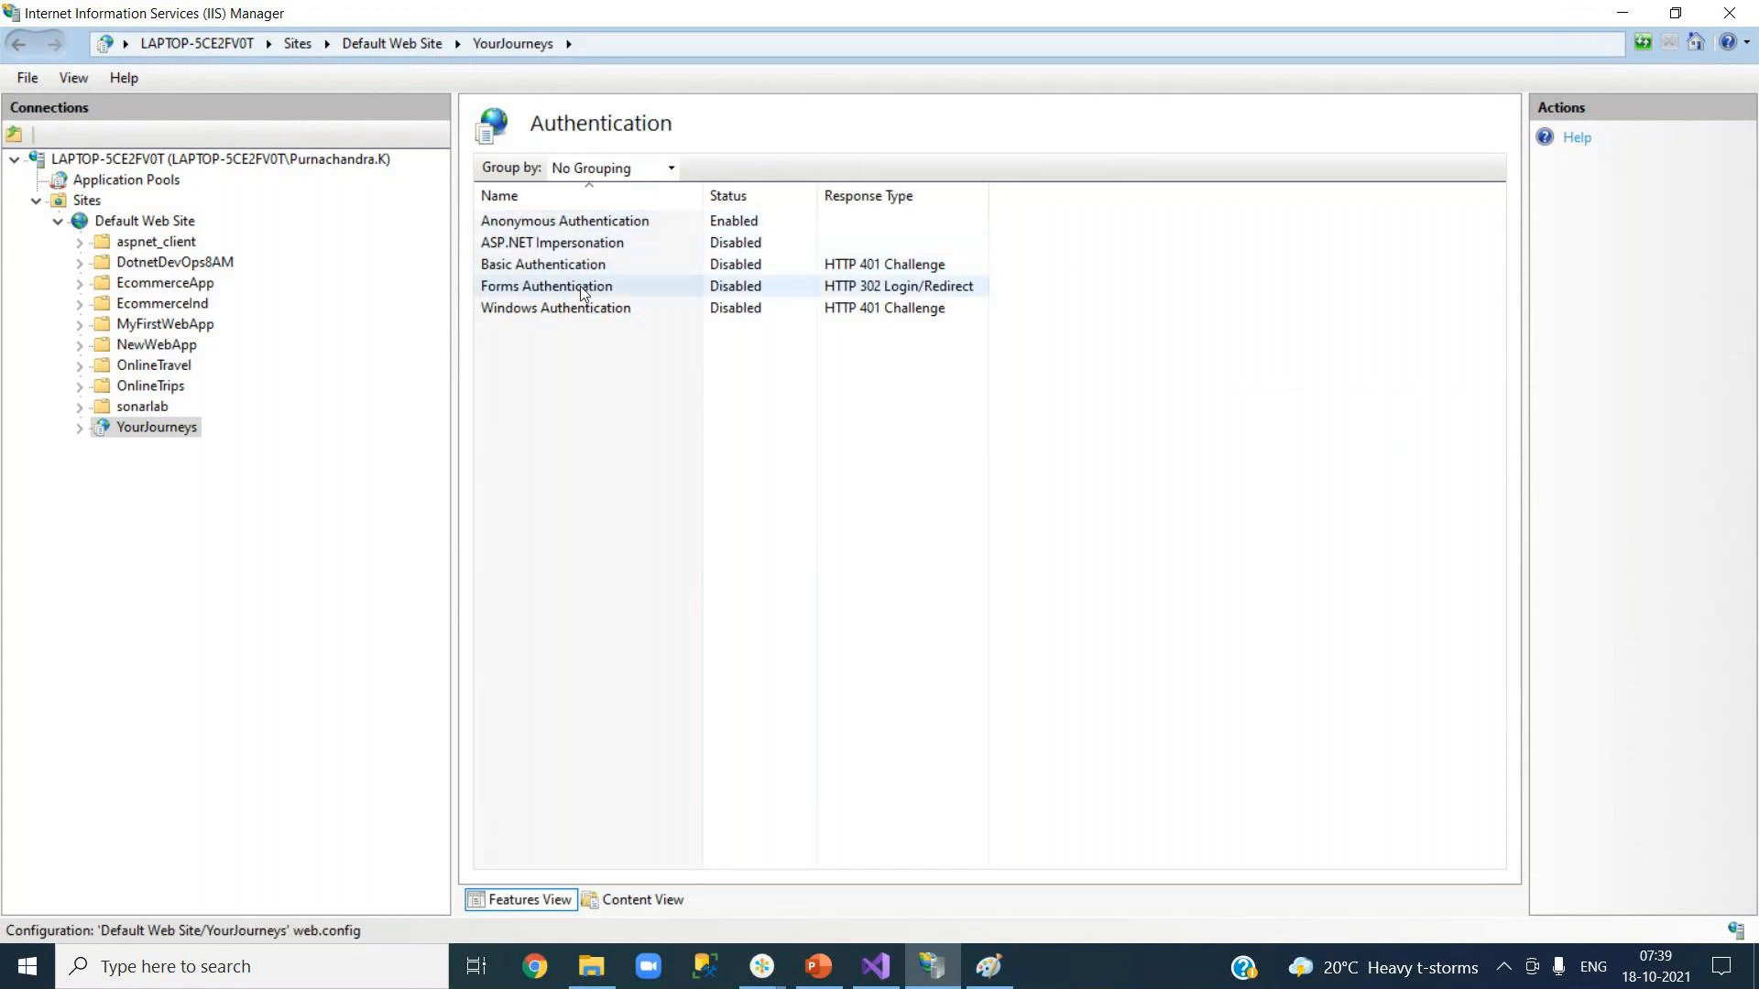
left_click(145, 387)
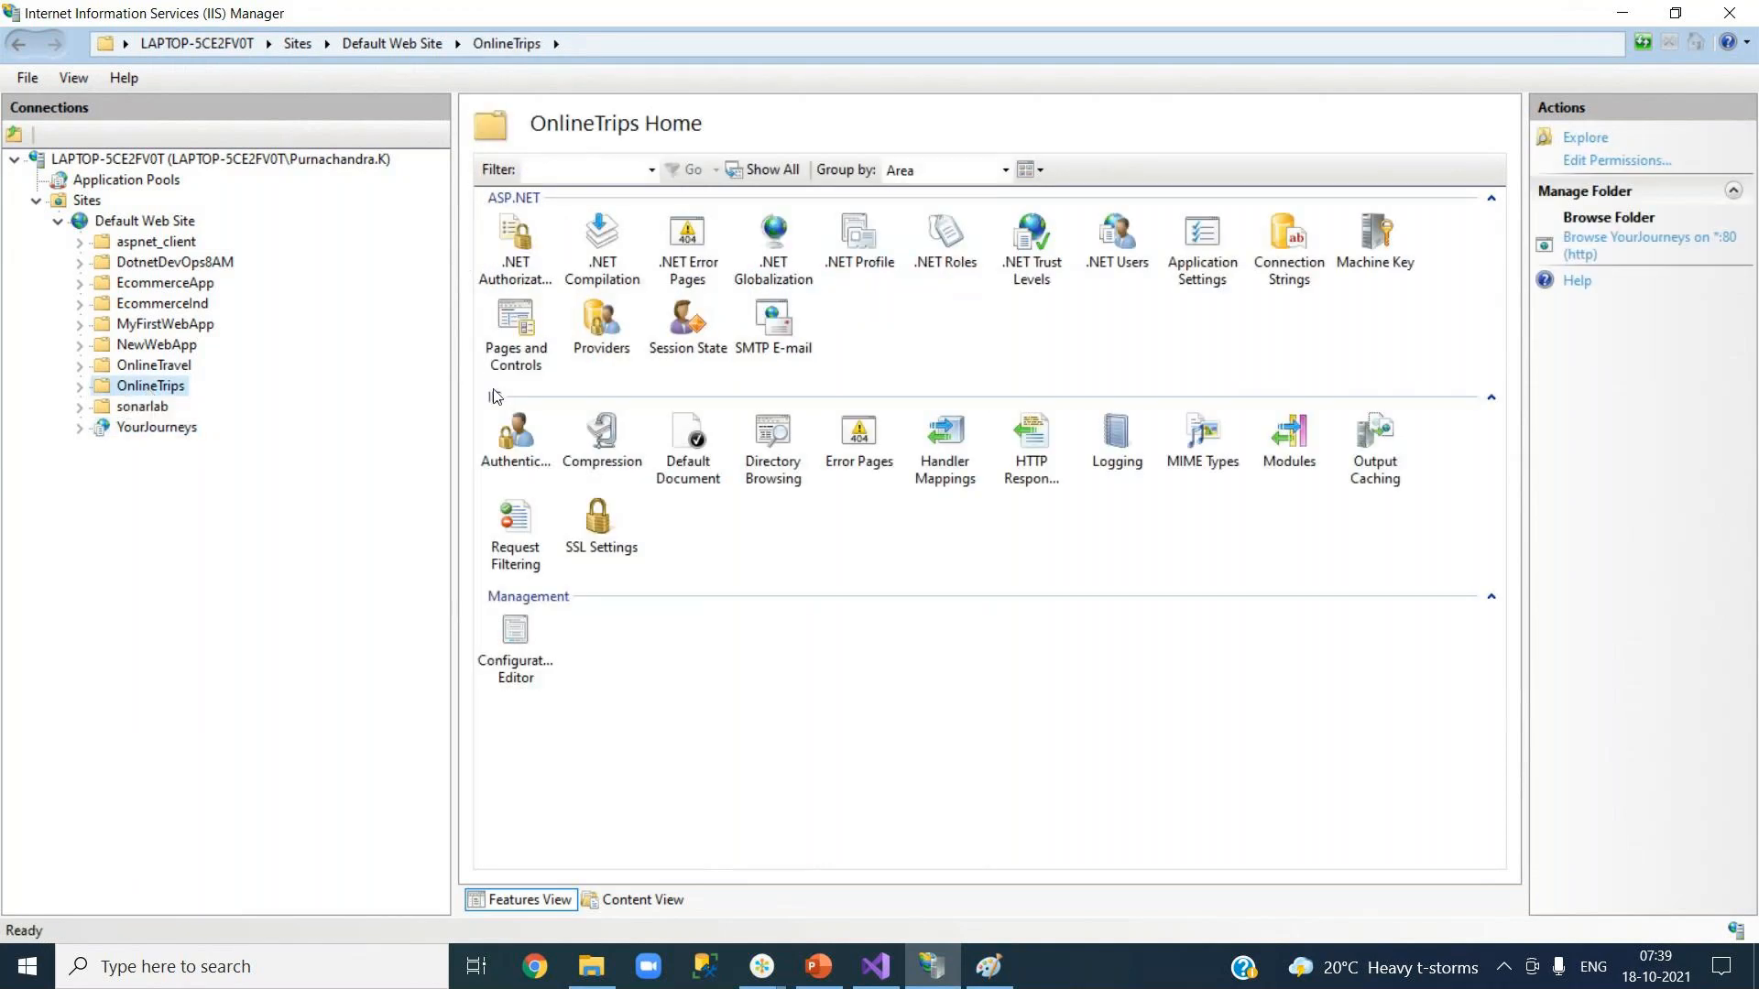
left_click(516, 438)
double_click(535, 473)
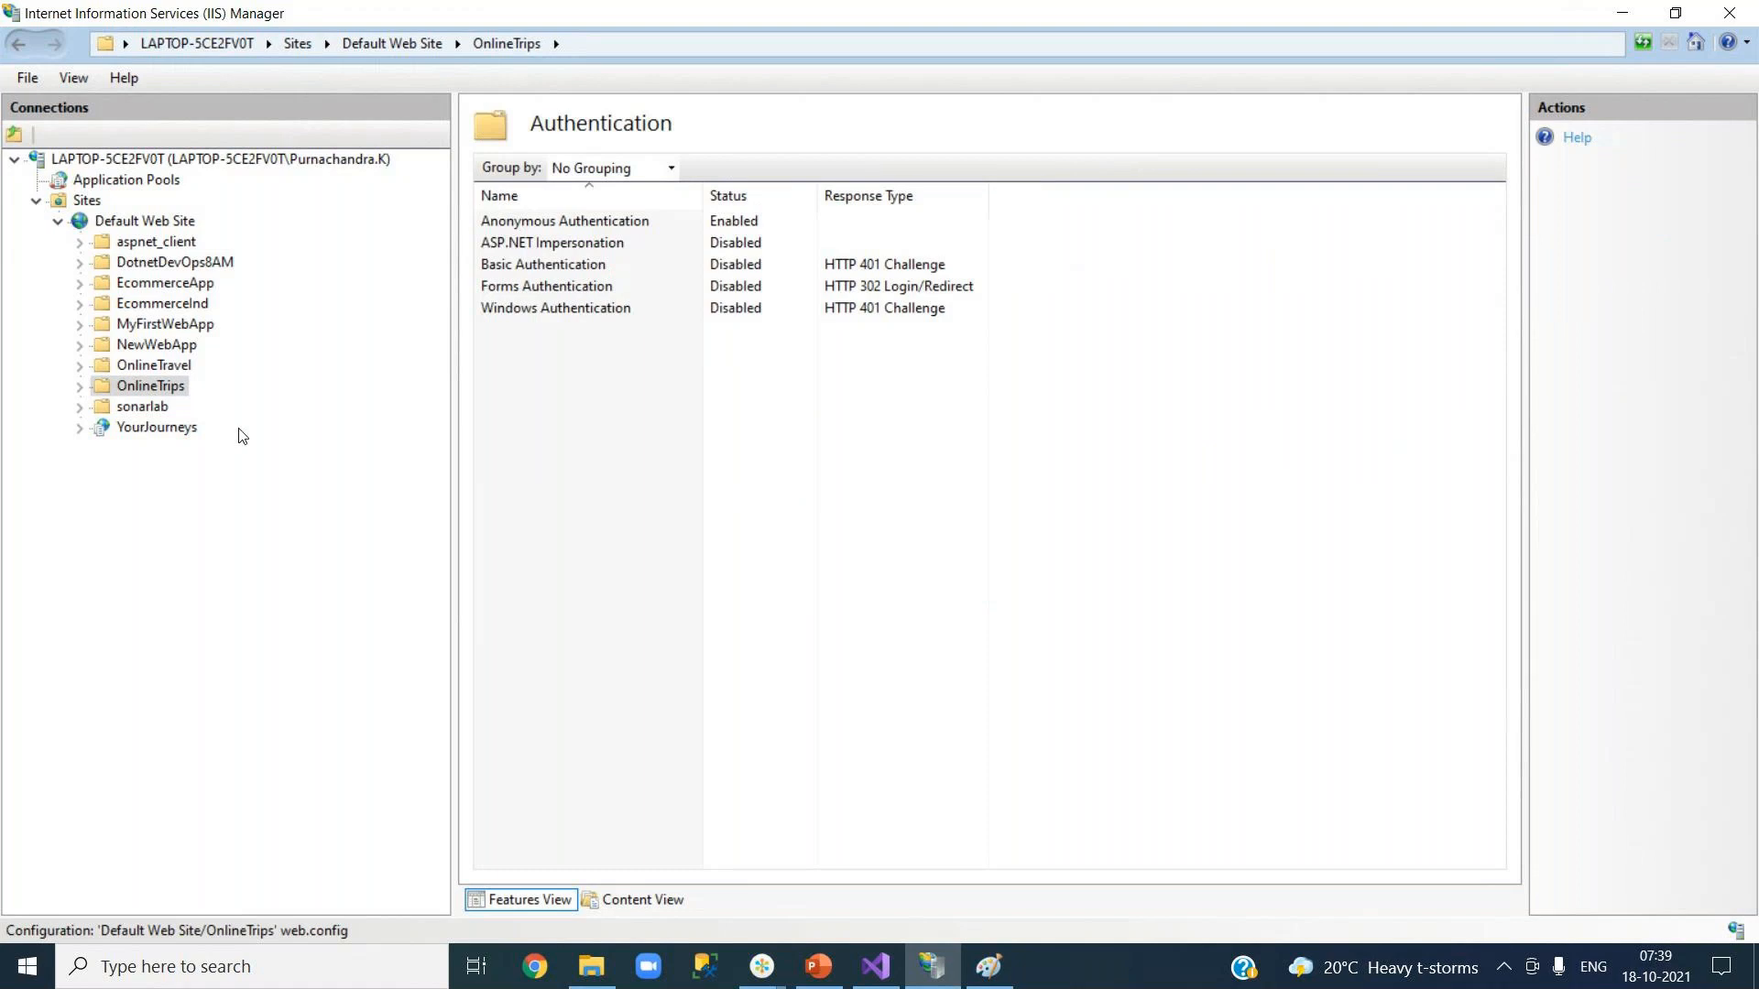
left_click(167, 436)
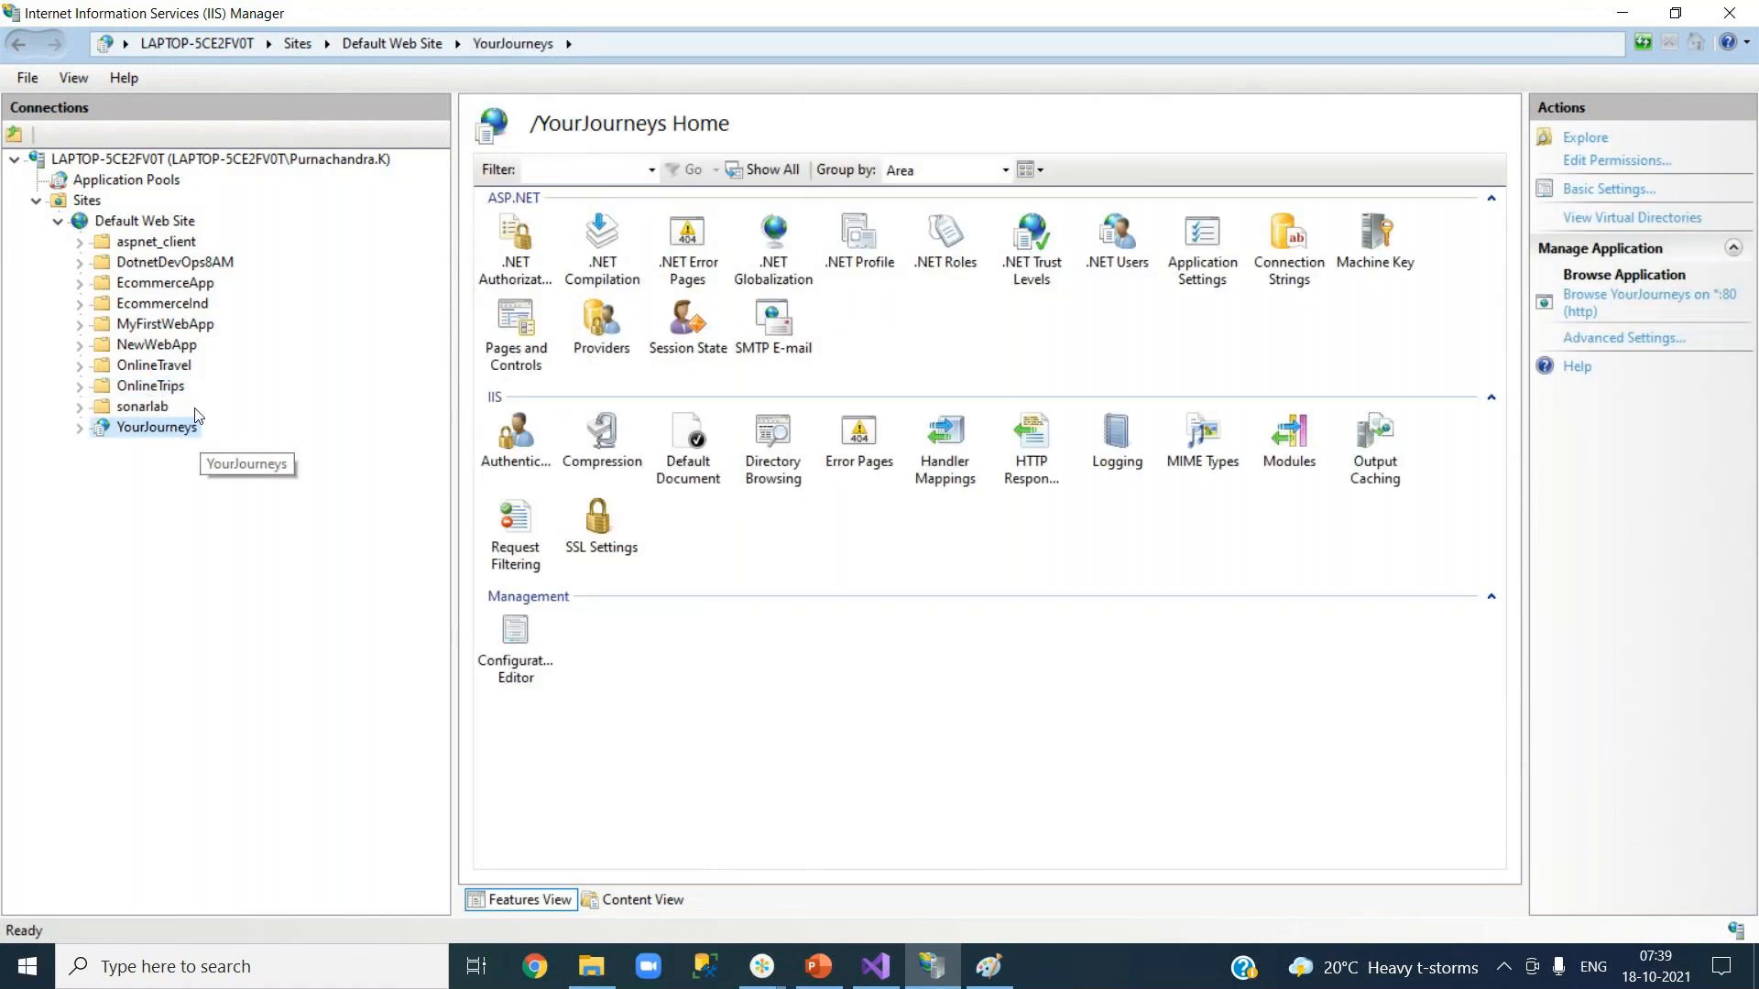
Browse the Default Web Site again through its YourJourneys binding on port 80 and bring up the browser.
left_click(168, 226)
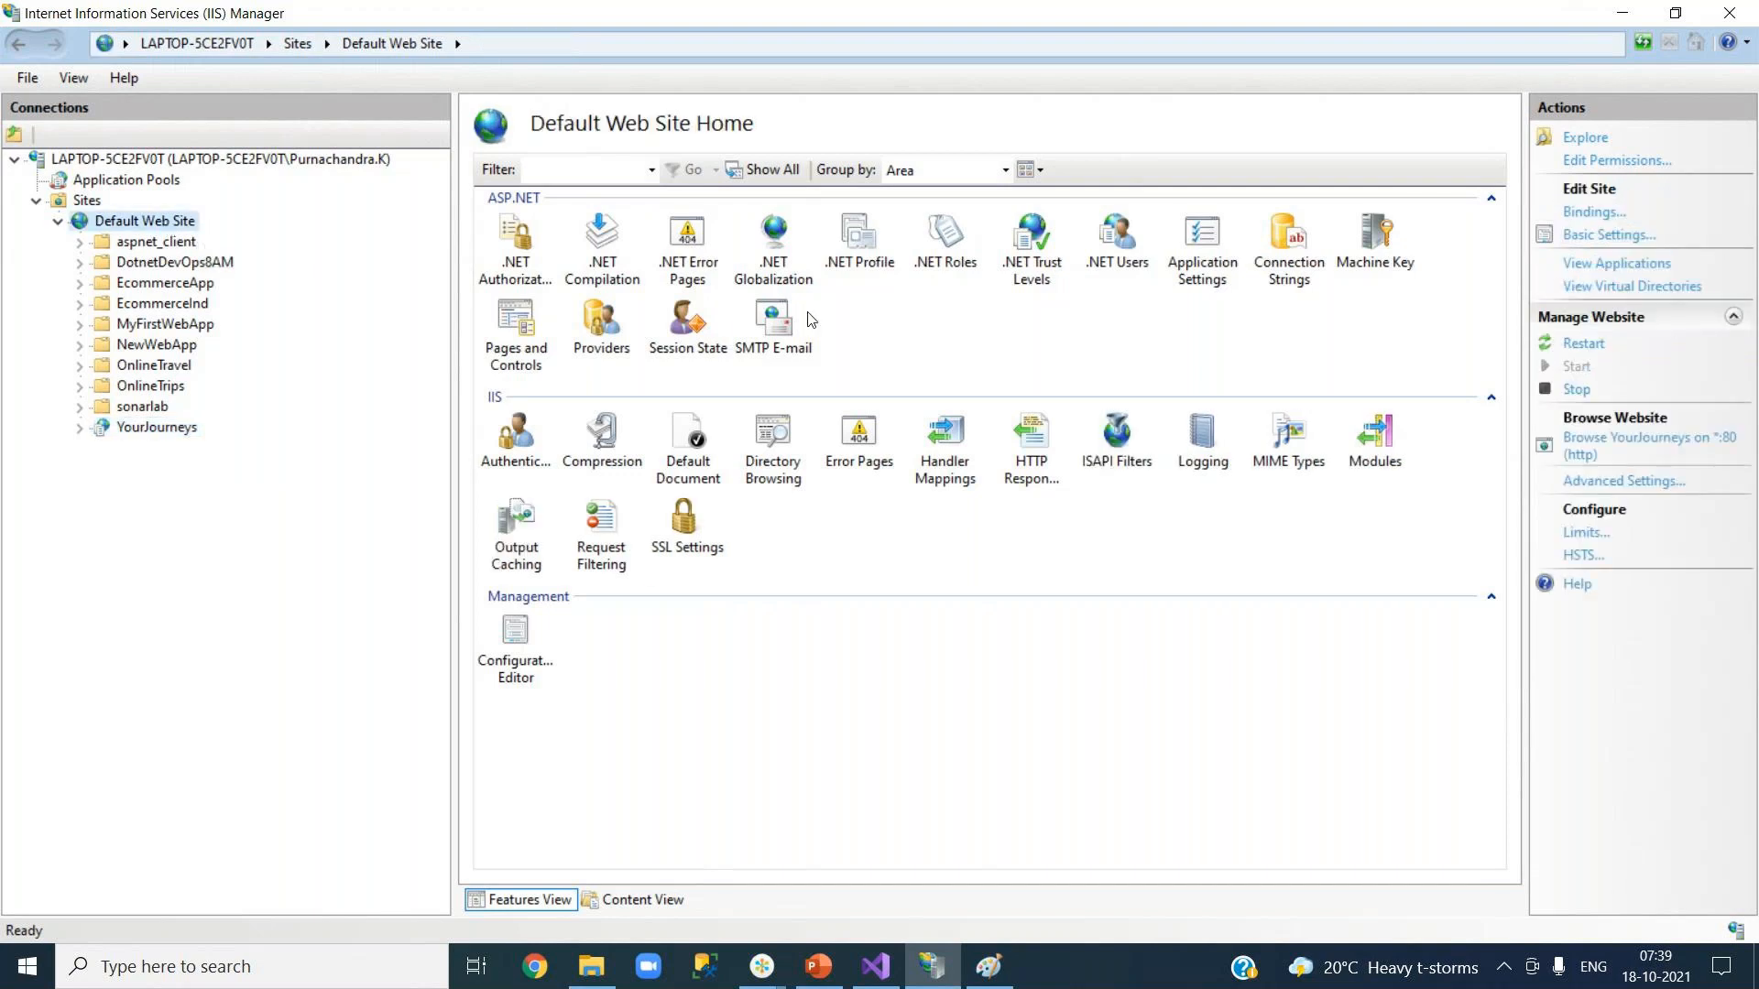
left_click(1591, 468)
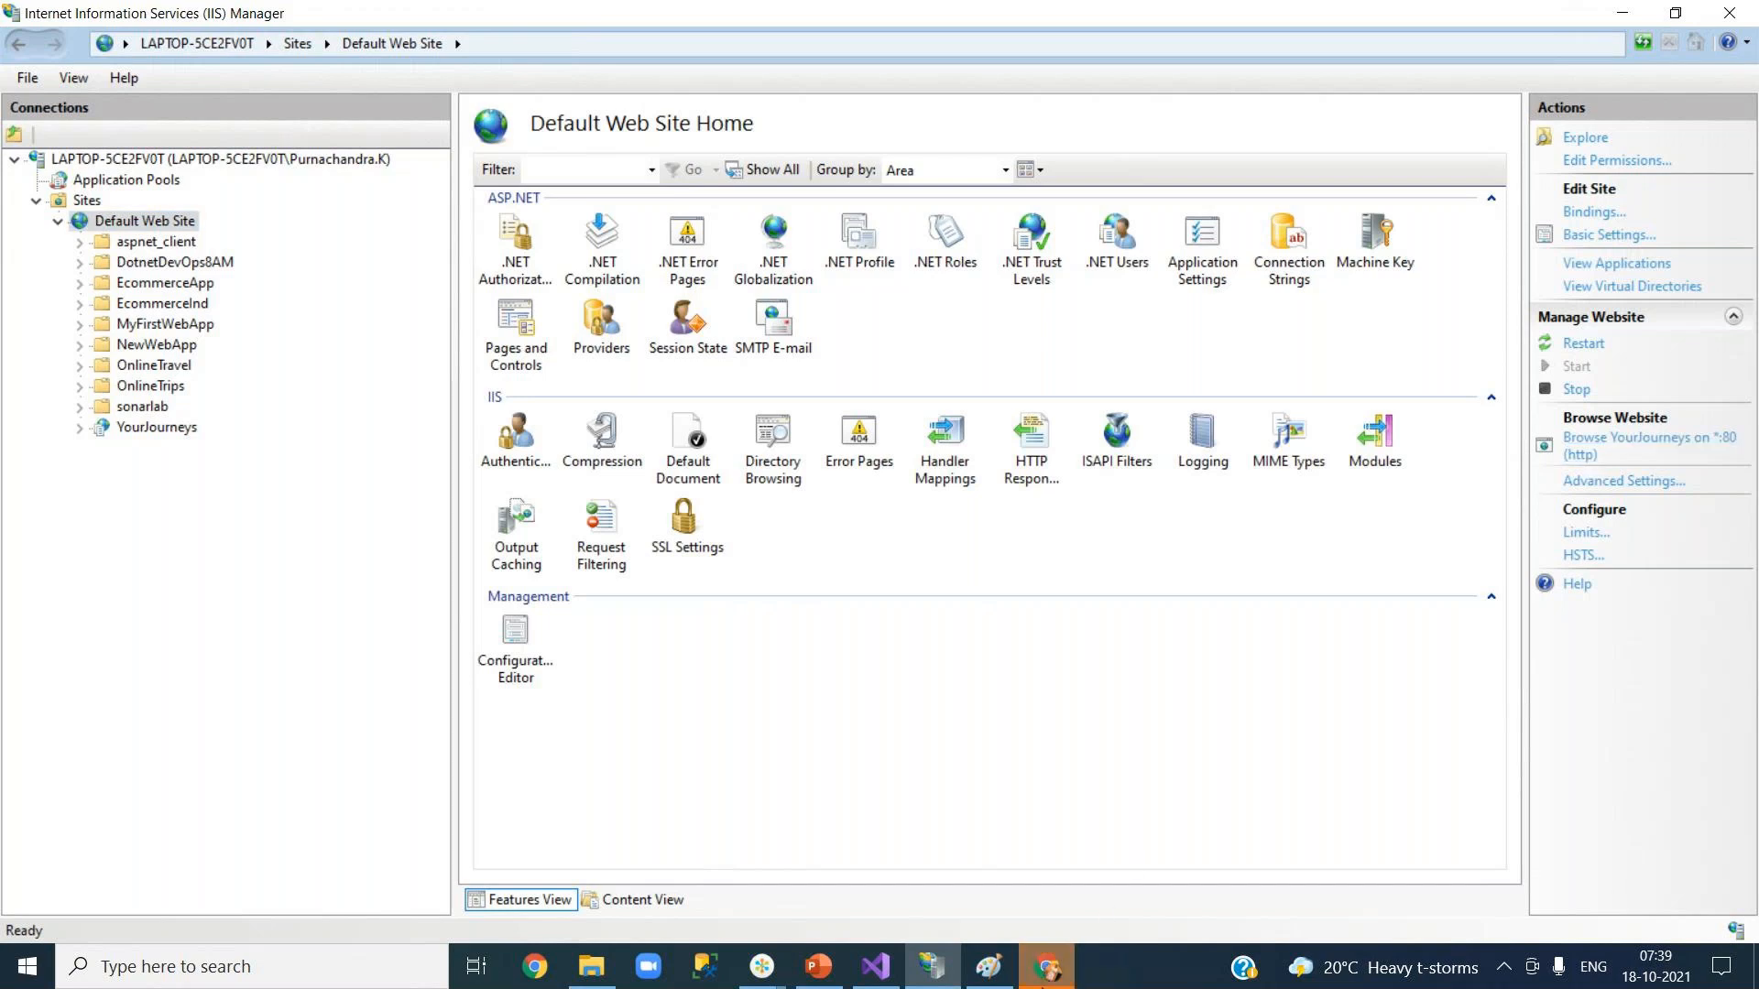
left_click(1044, 971)
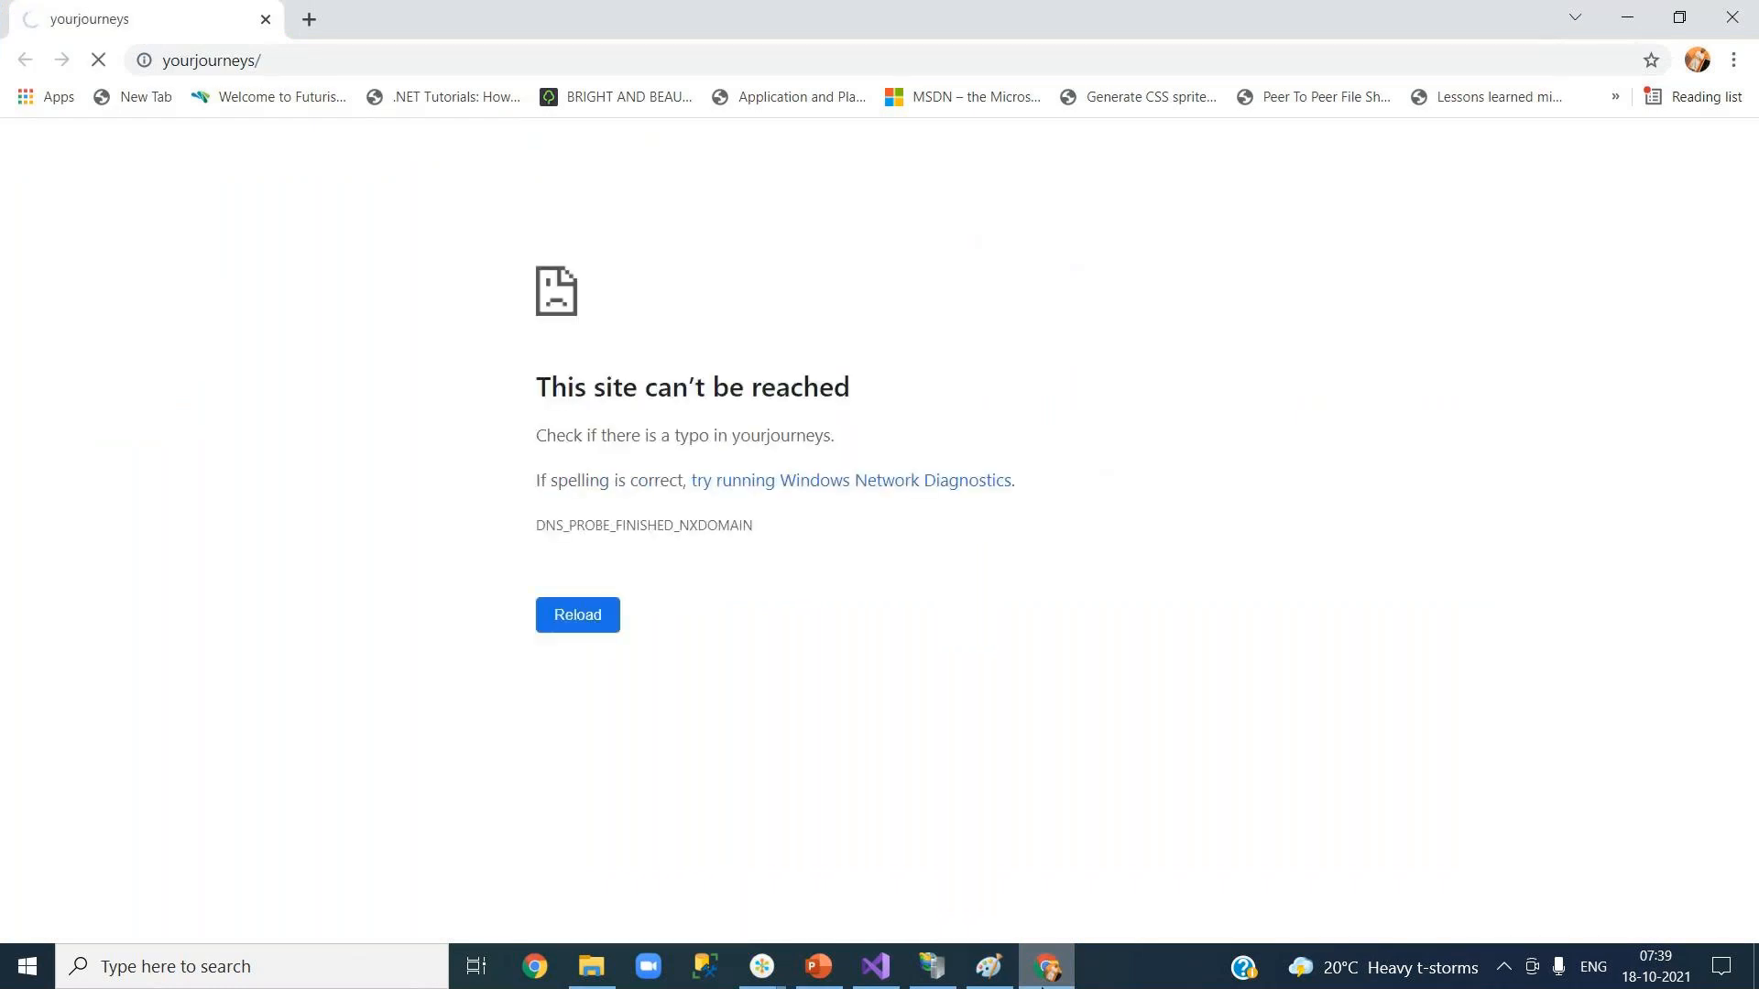
left_click(659, 51)
type("ht")
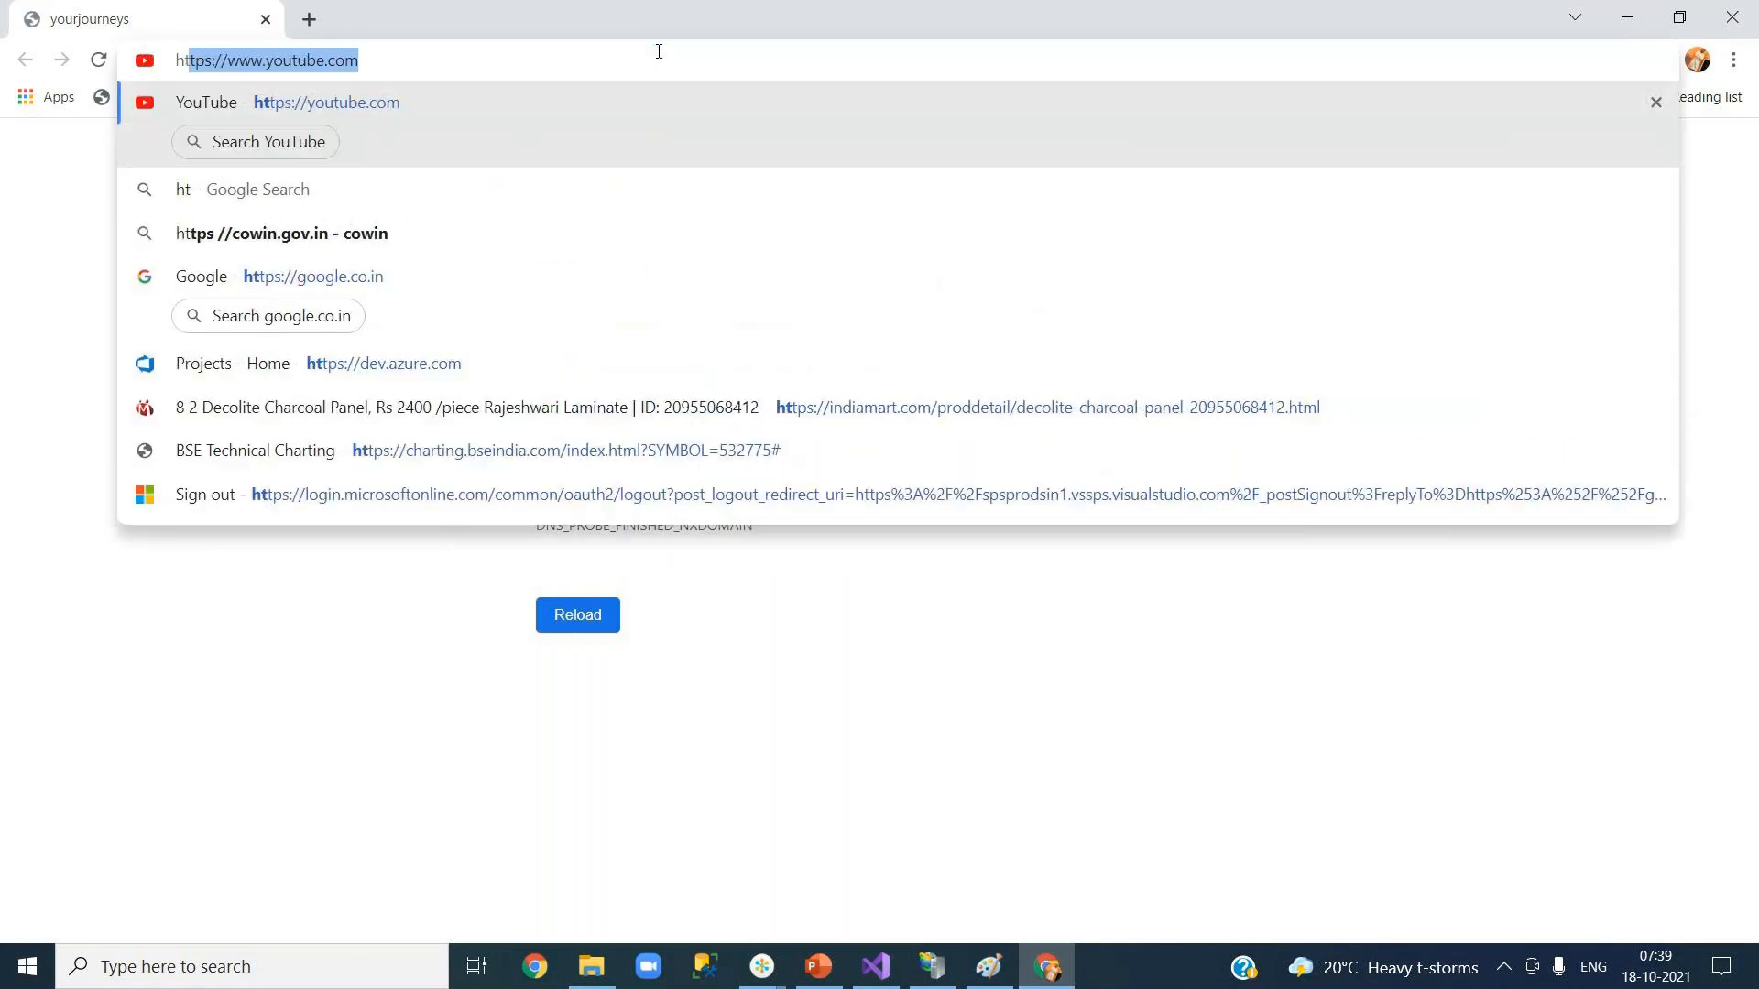
type("tp://localhost:9000")
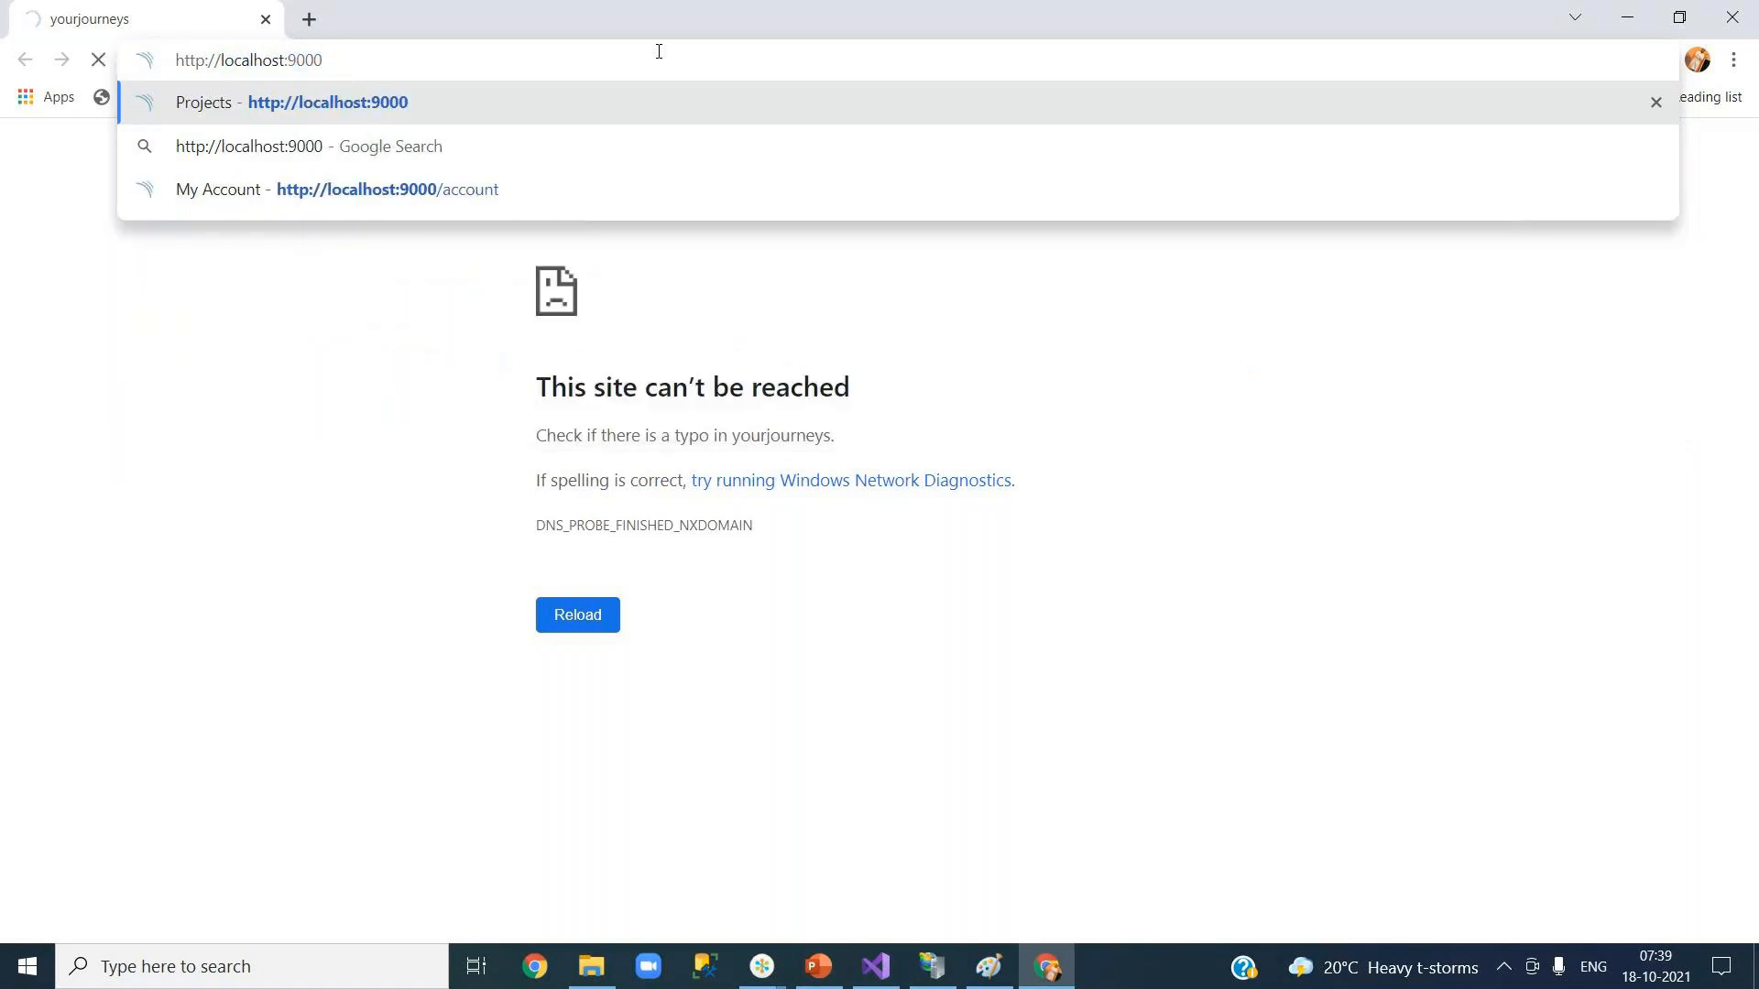
key("BackSpace")
key("BackSpace")
key("BackSpace")
key("BackSpace")
key("BackSpace")
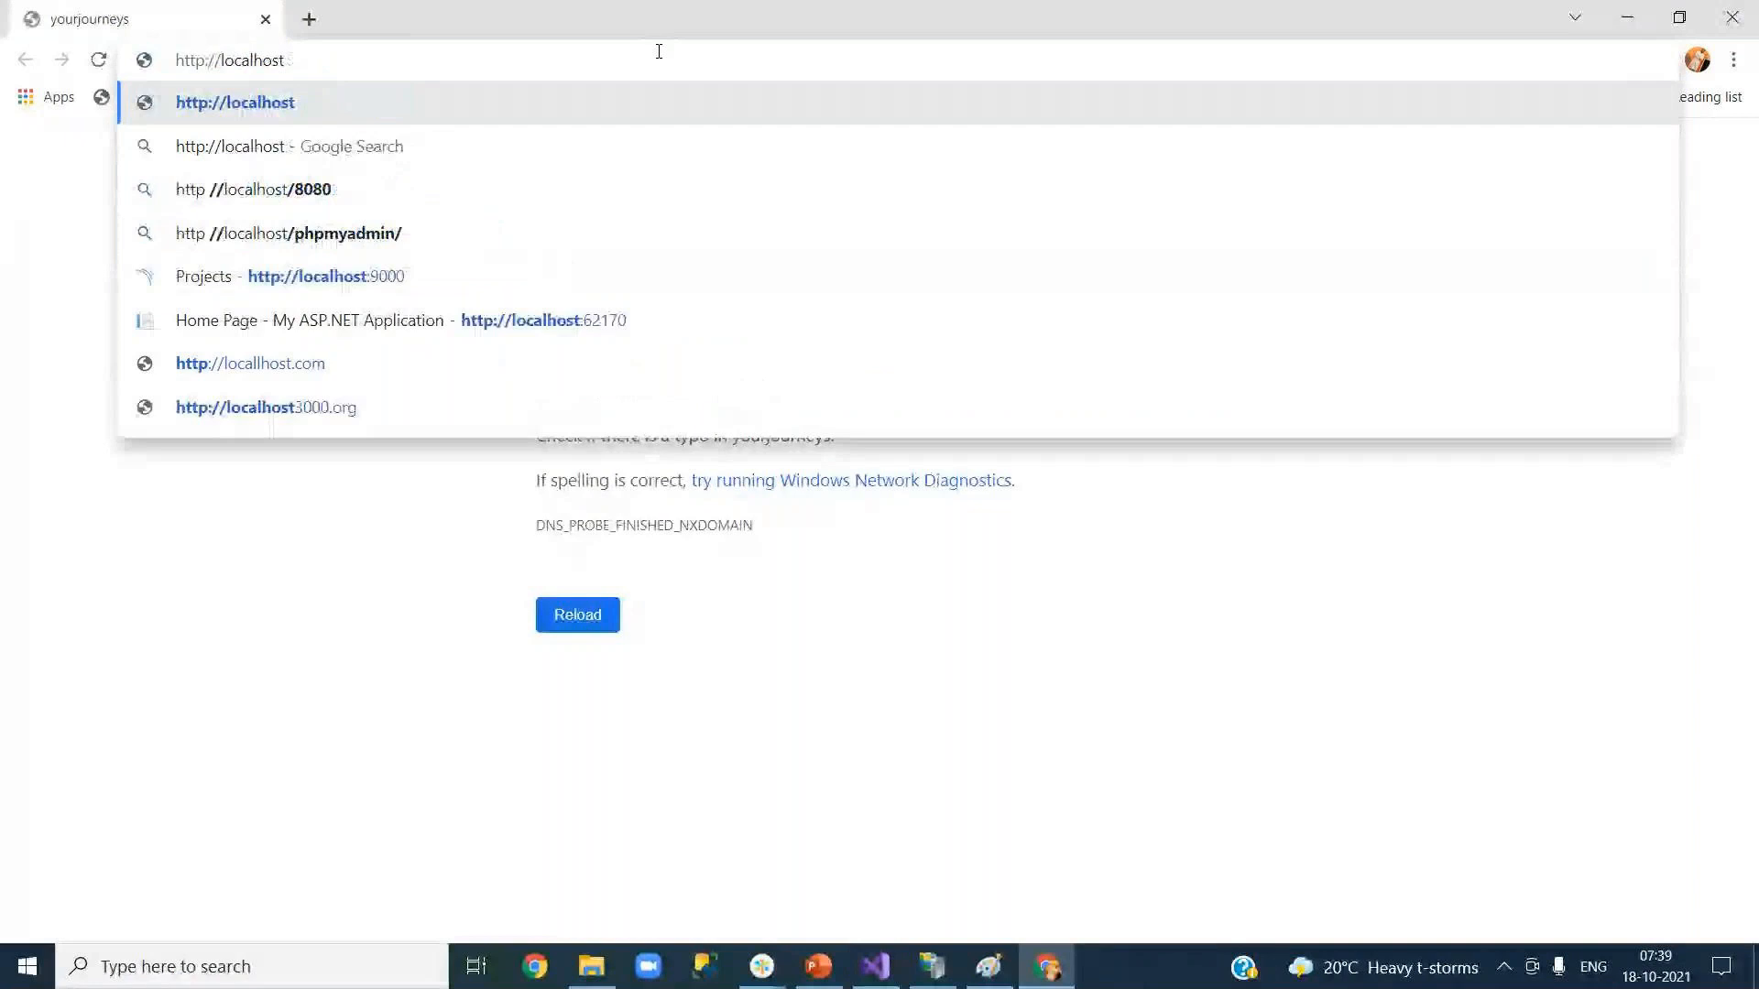
key("Return")
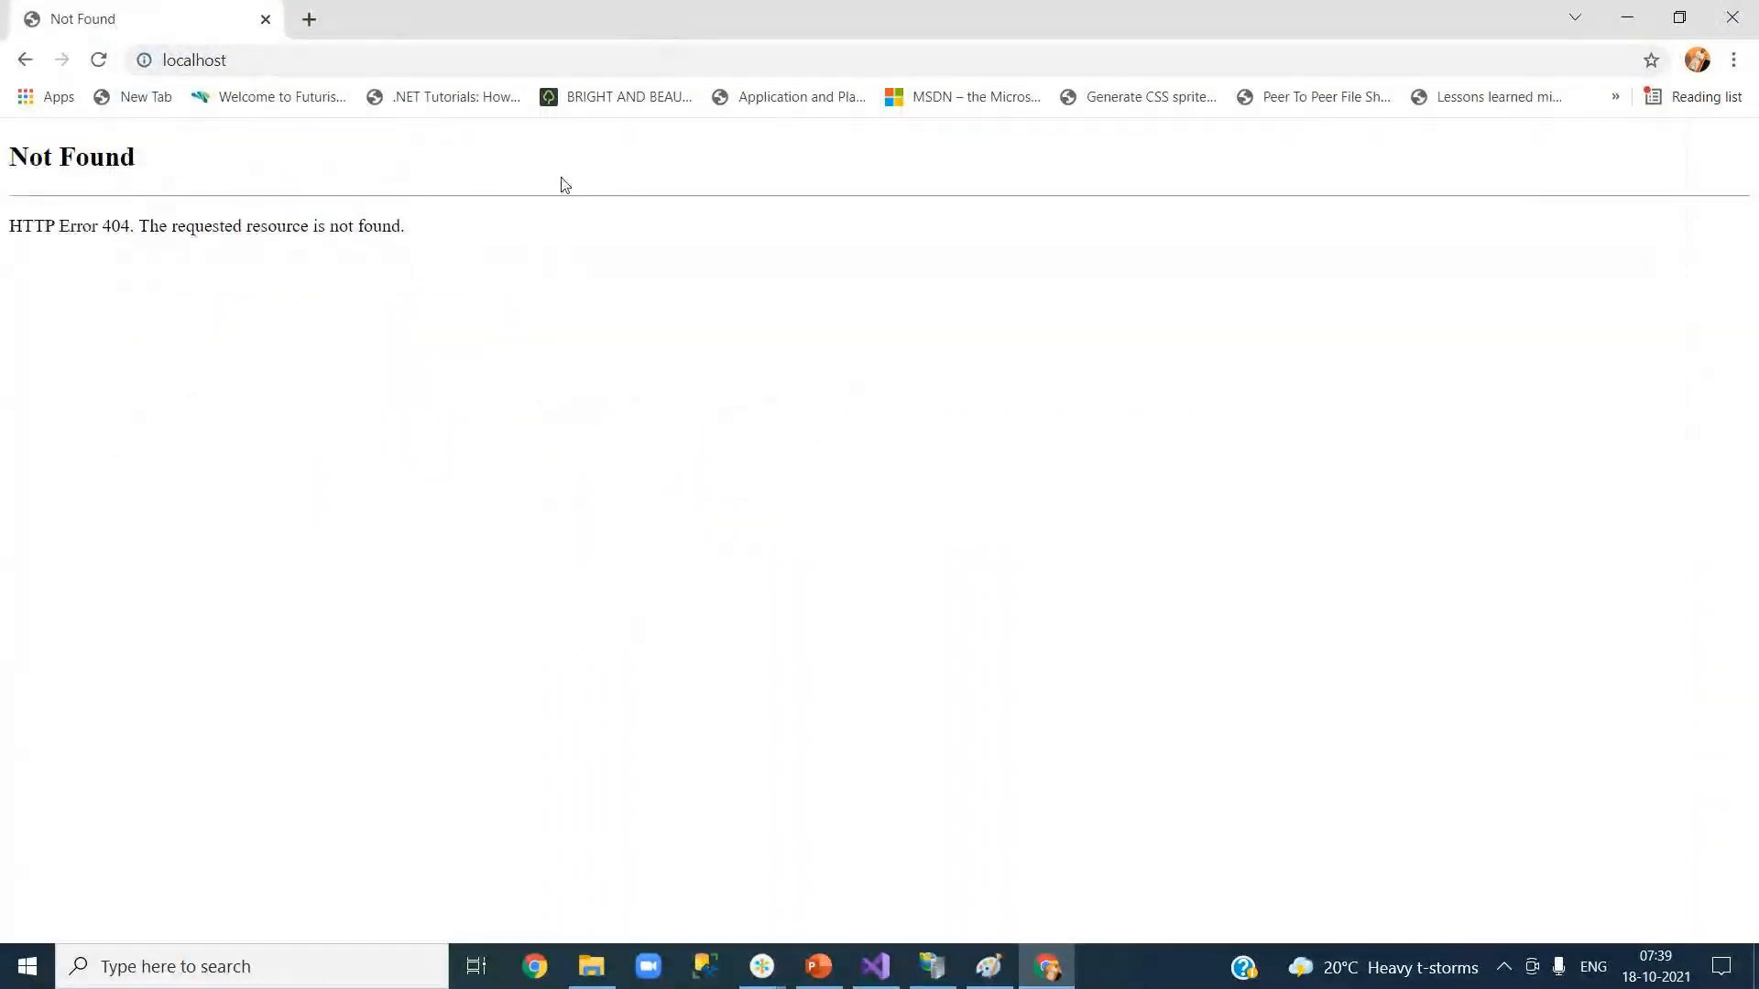
Inspect the localhost address, close the browser and select the YourJourneys application in IIS Manager.
left_click(1179, 69)
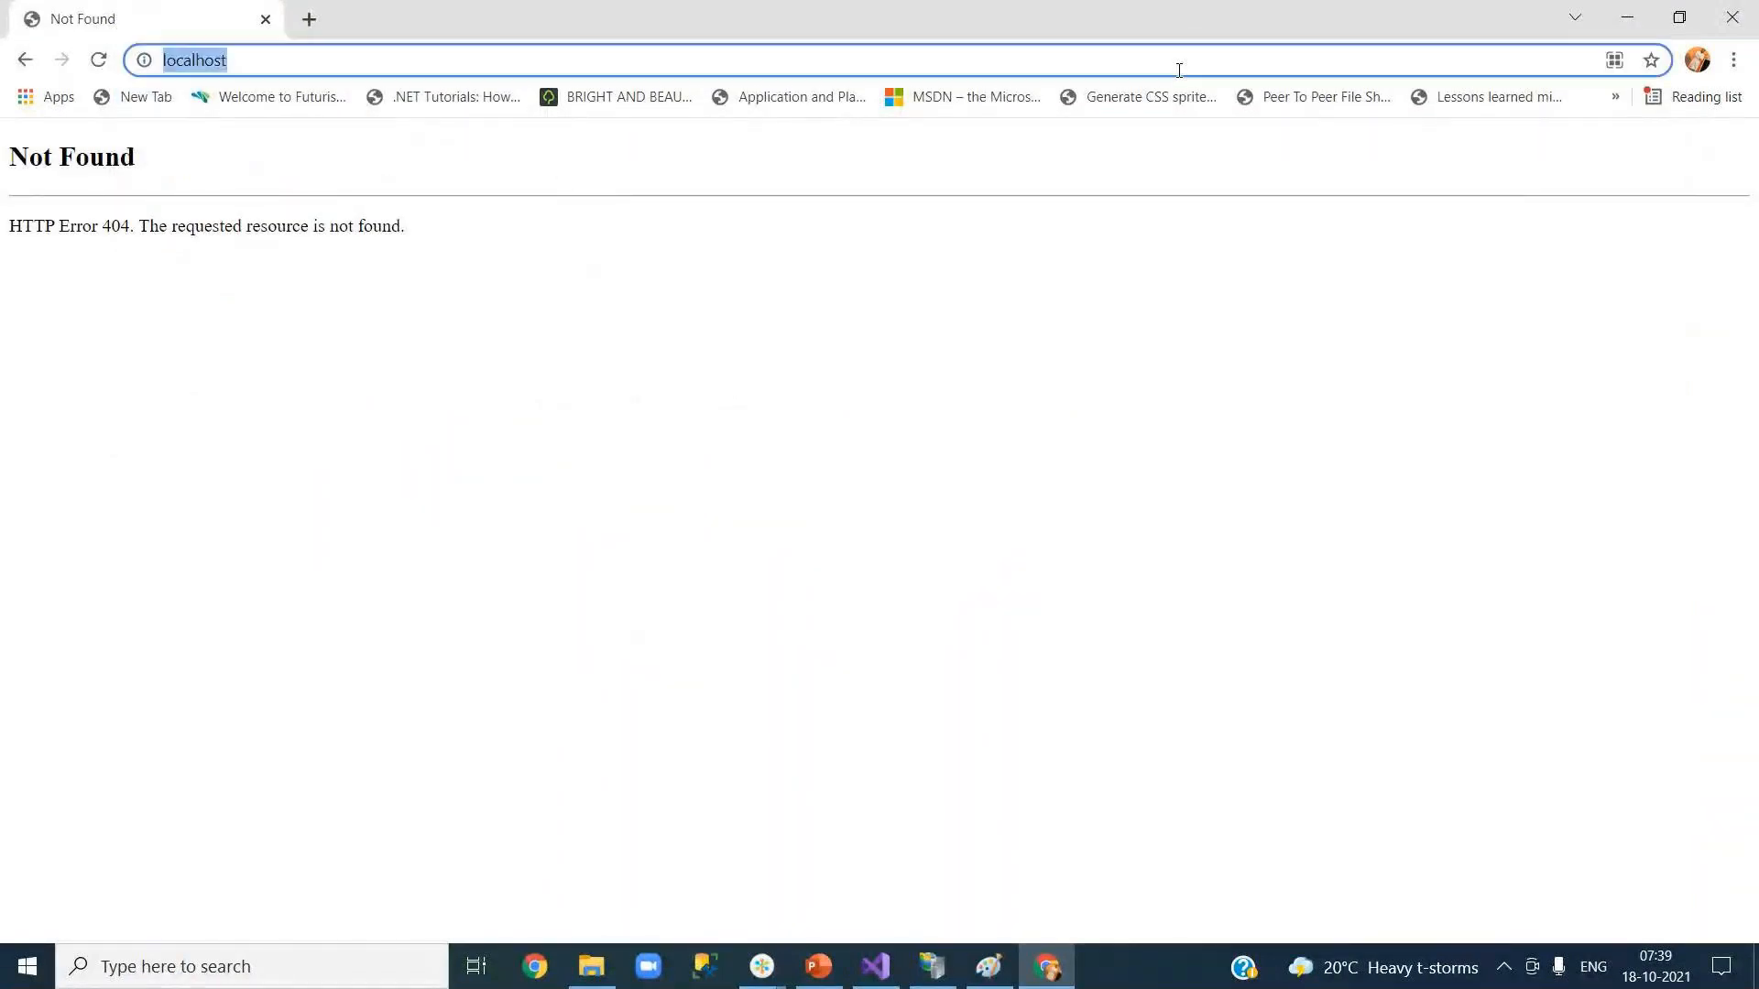
left_click(1179, 69)
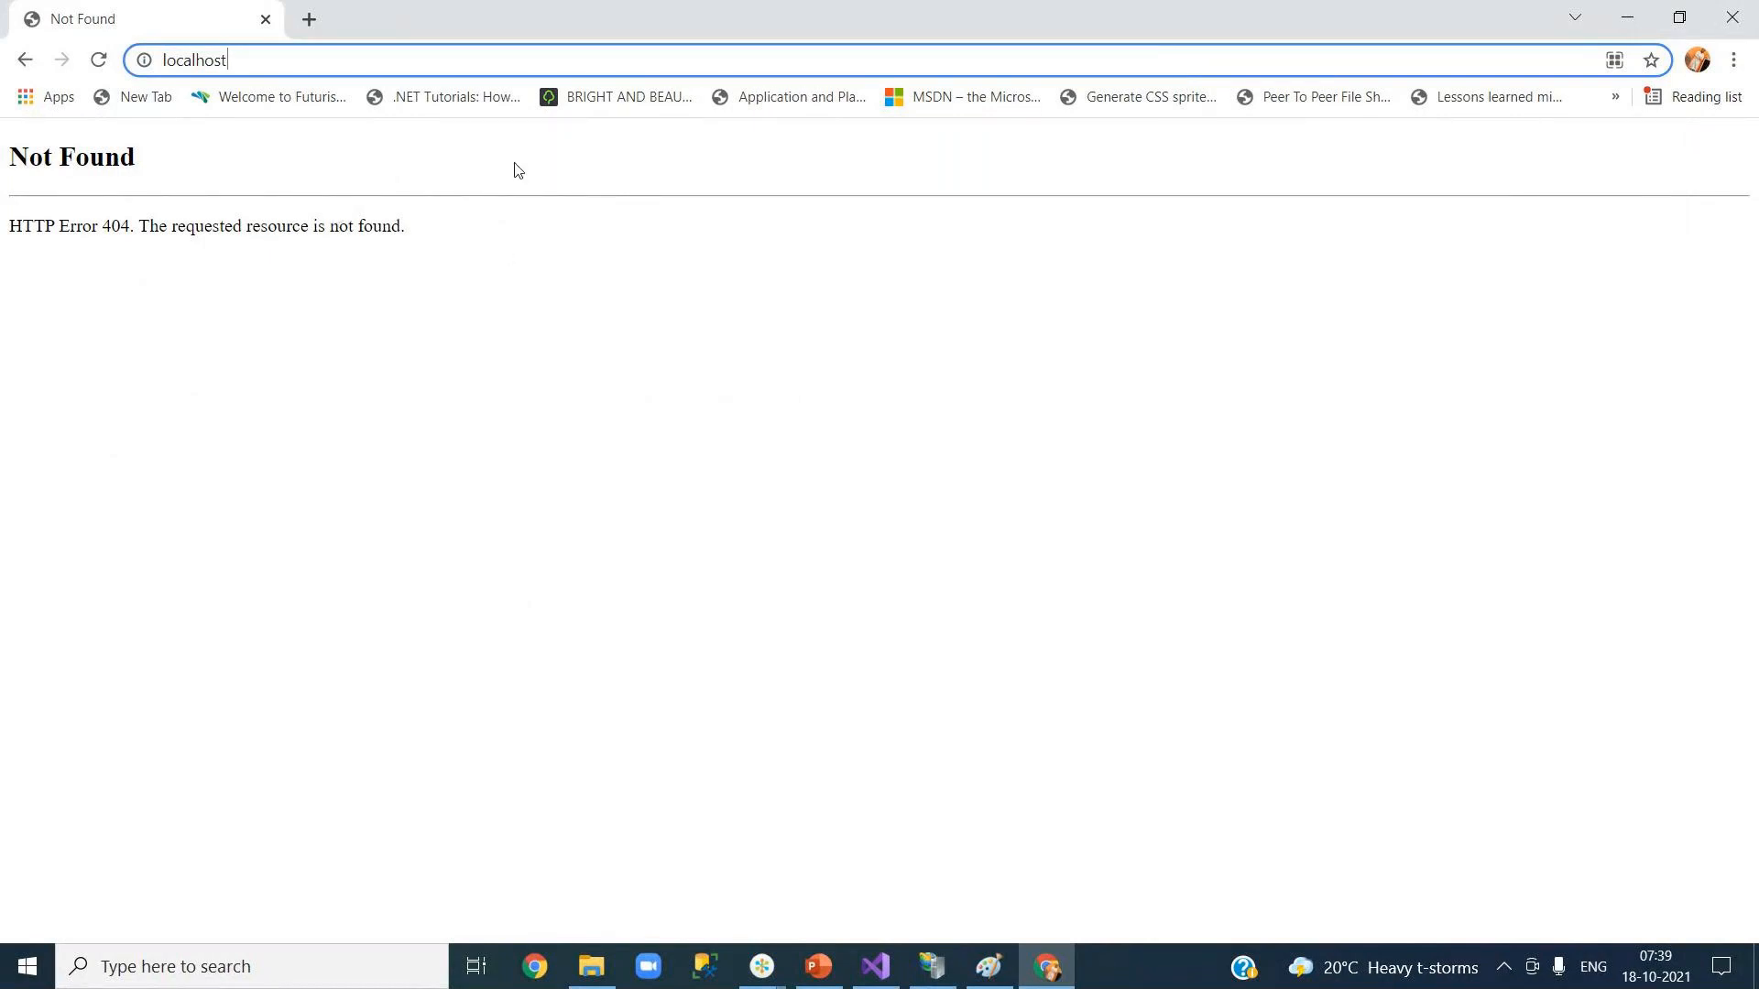
left_click(1732, 16)
left_click(170, 431)
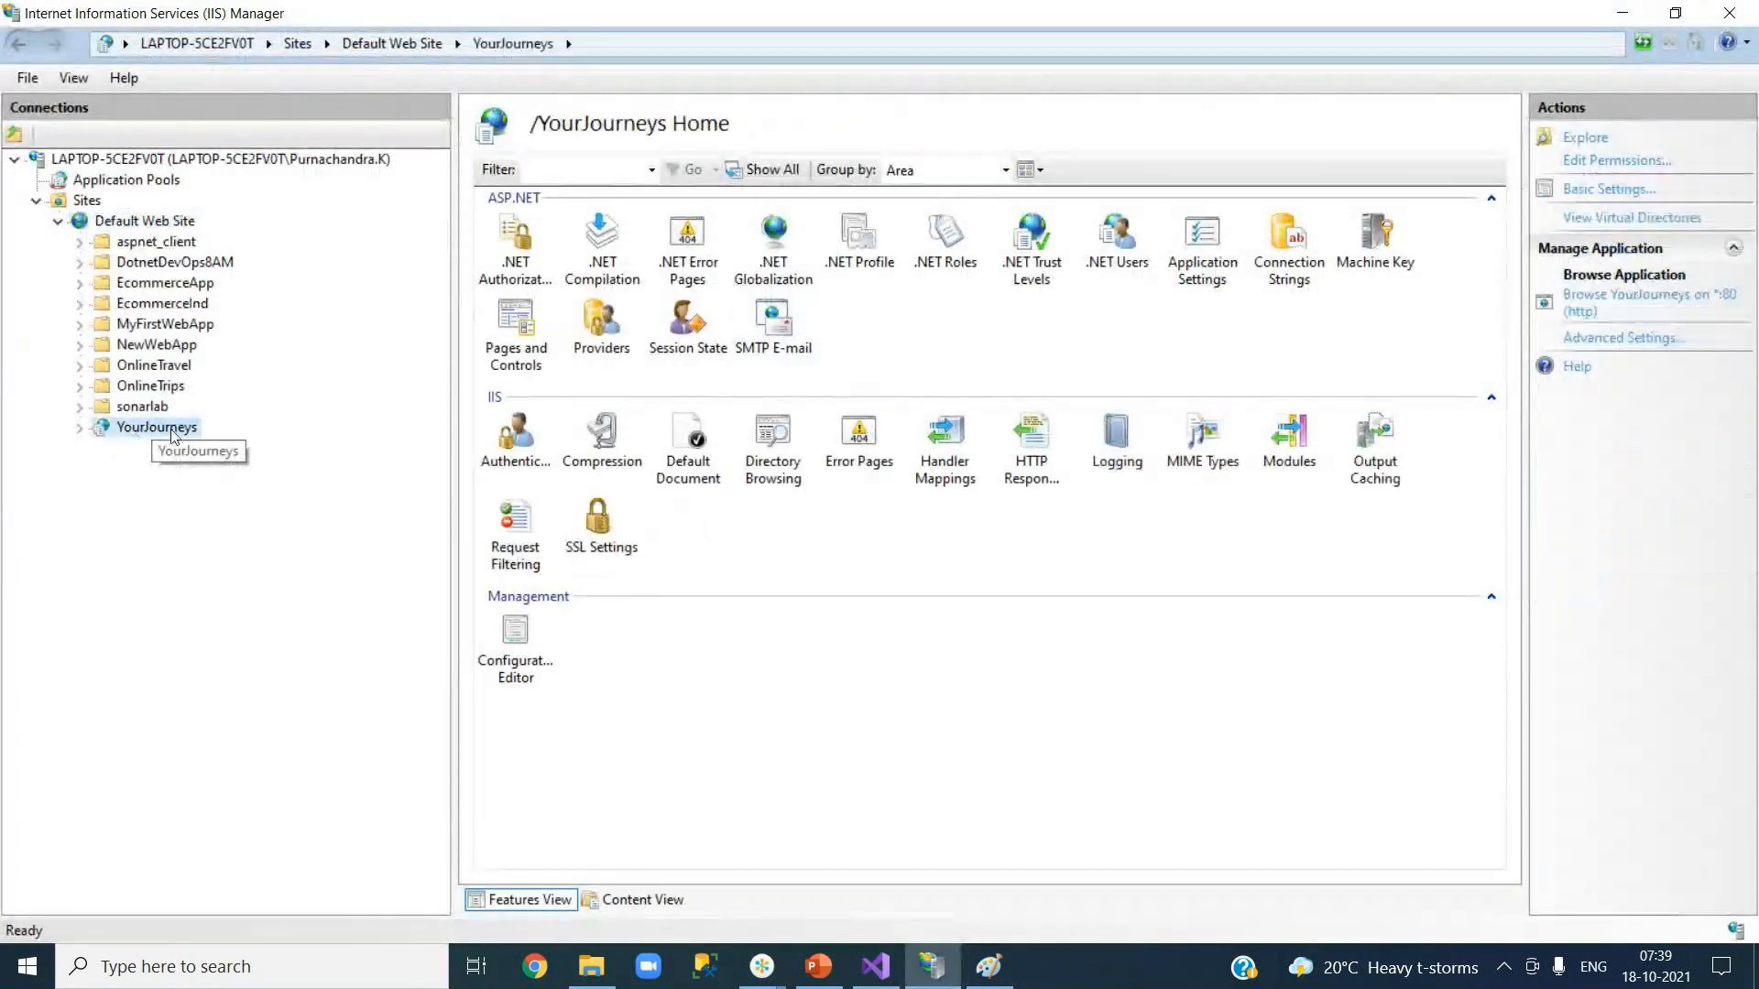
Check the management options available for the YourJourneys application, and return to the Default Web Site home view.
right_click(173, 435)
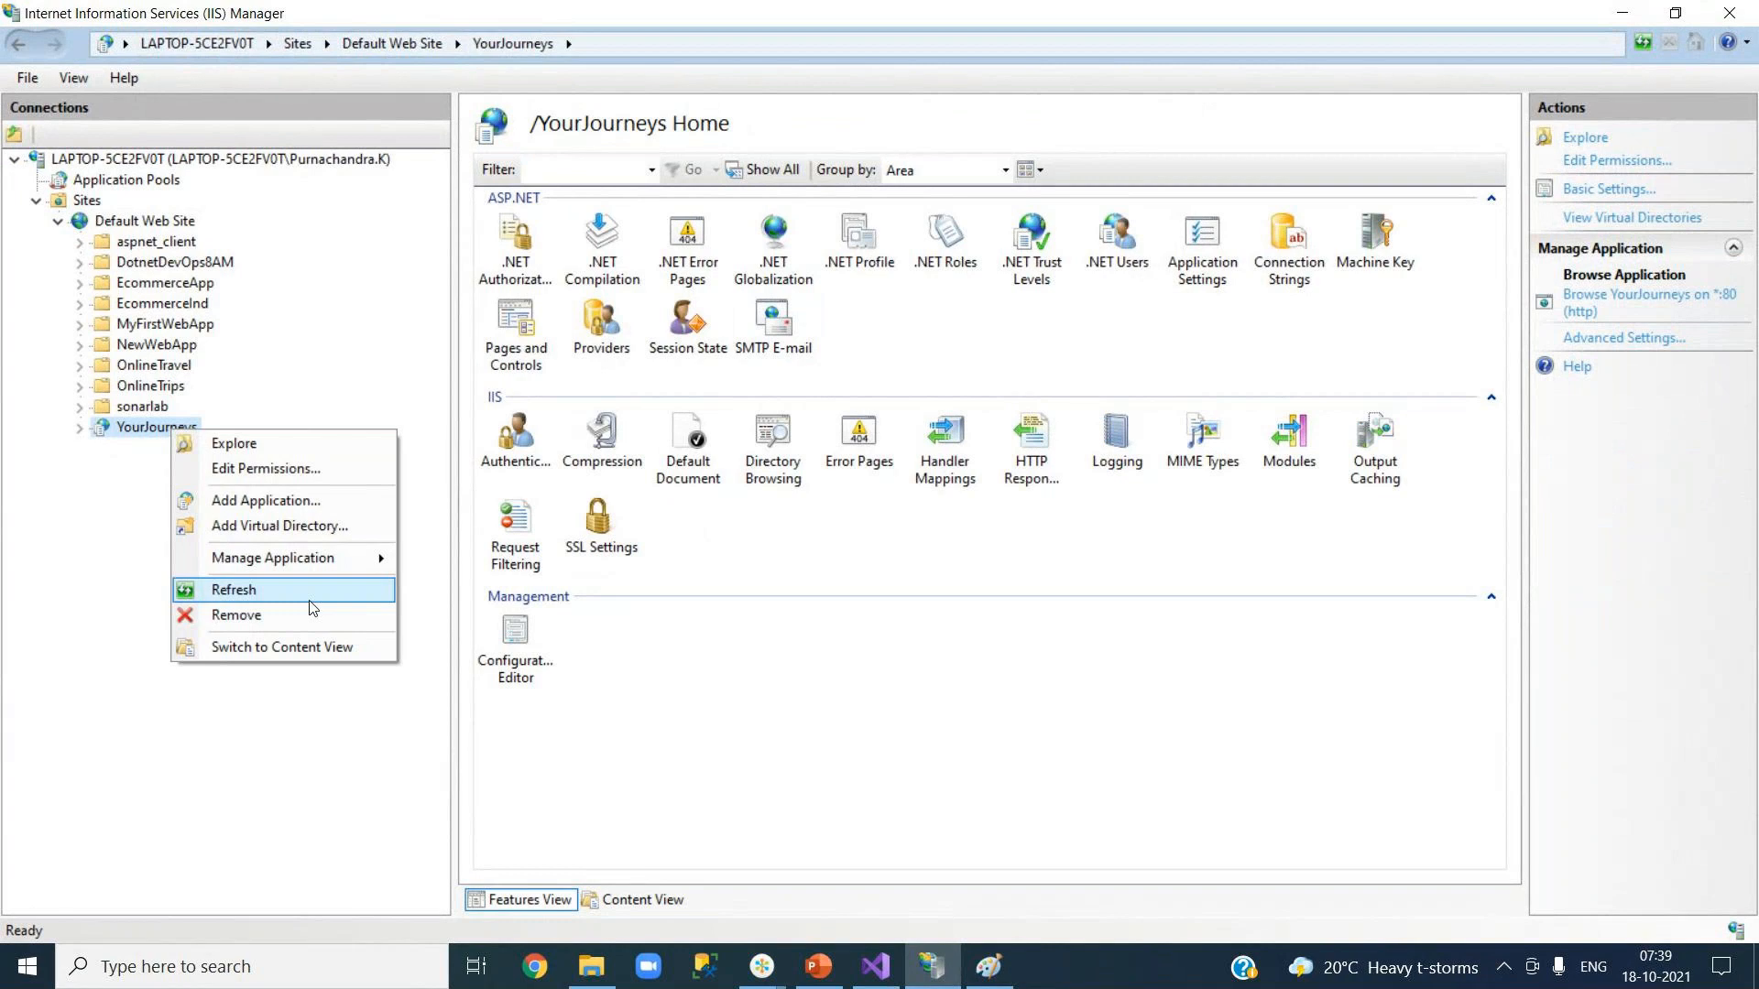
mouse_move(346, 558)
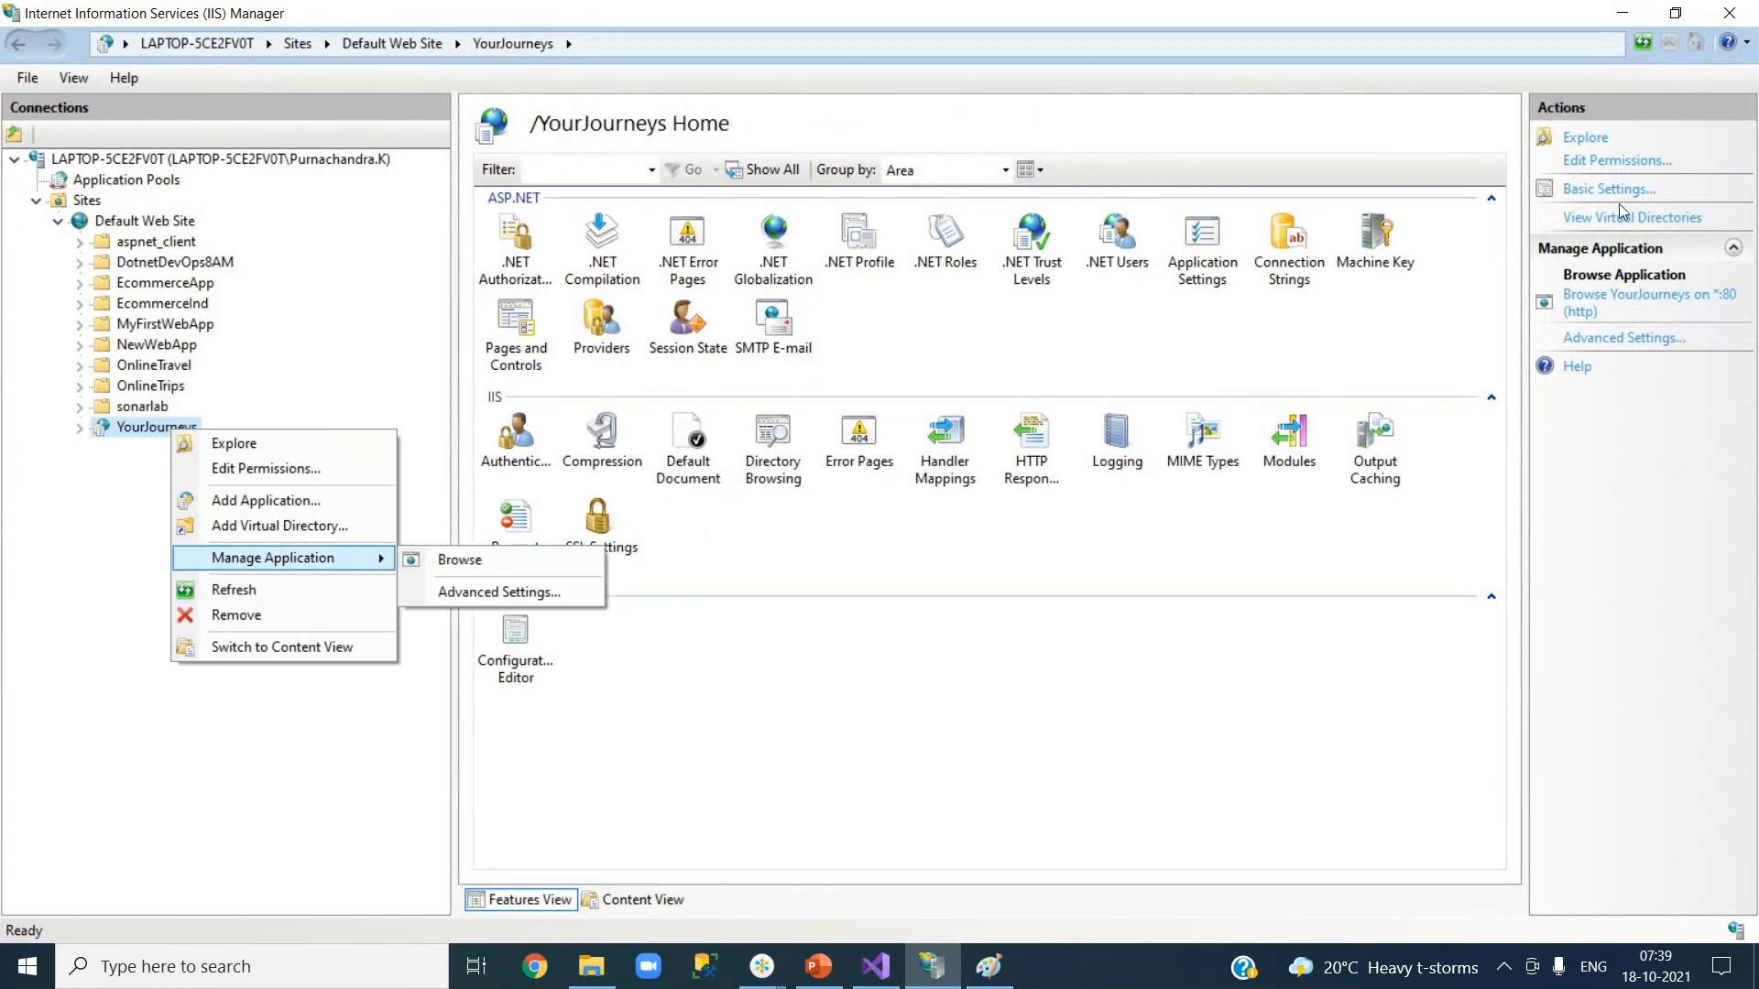
left_click(203, 188)
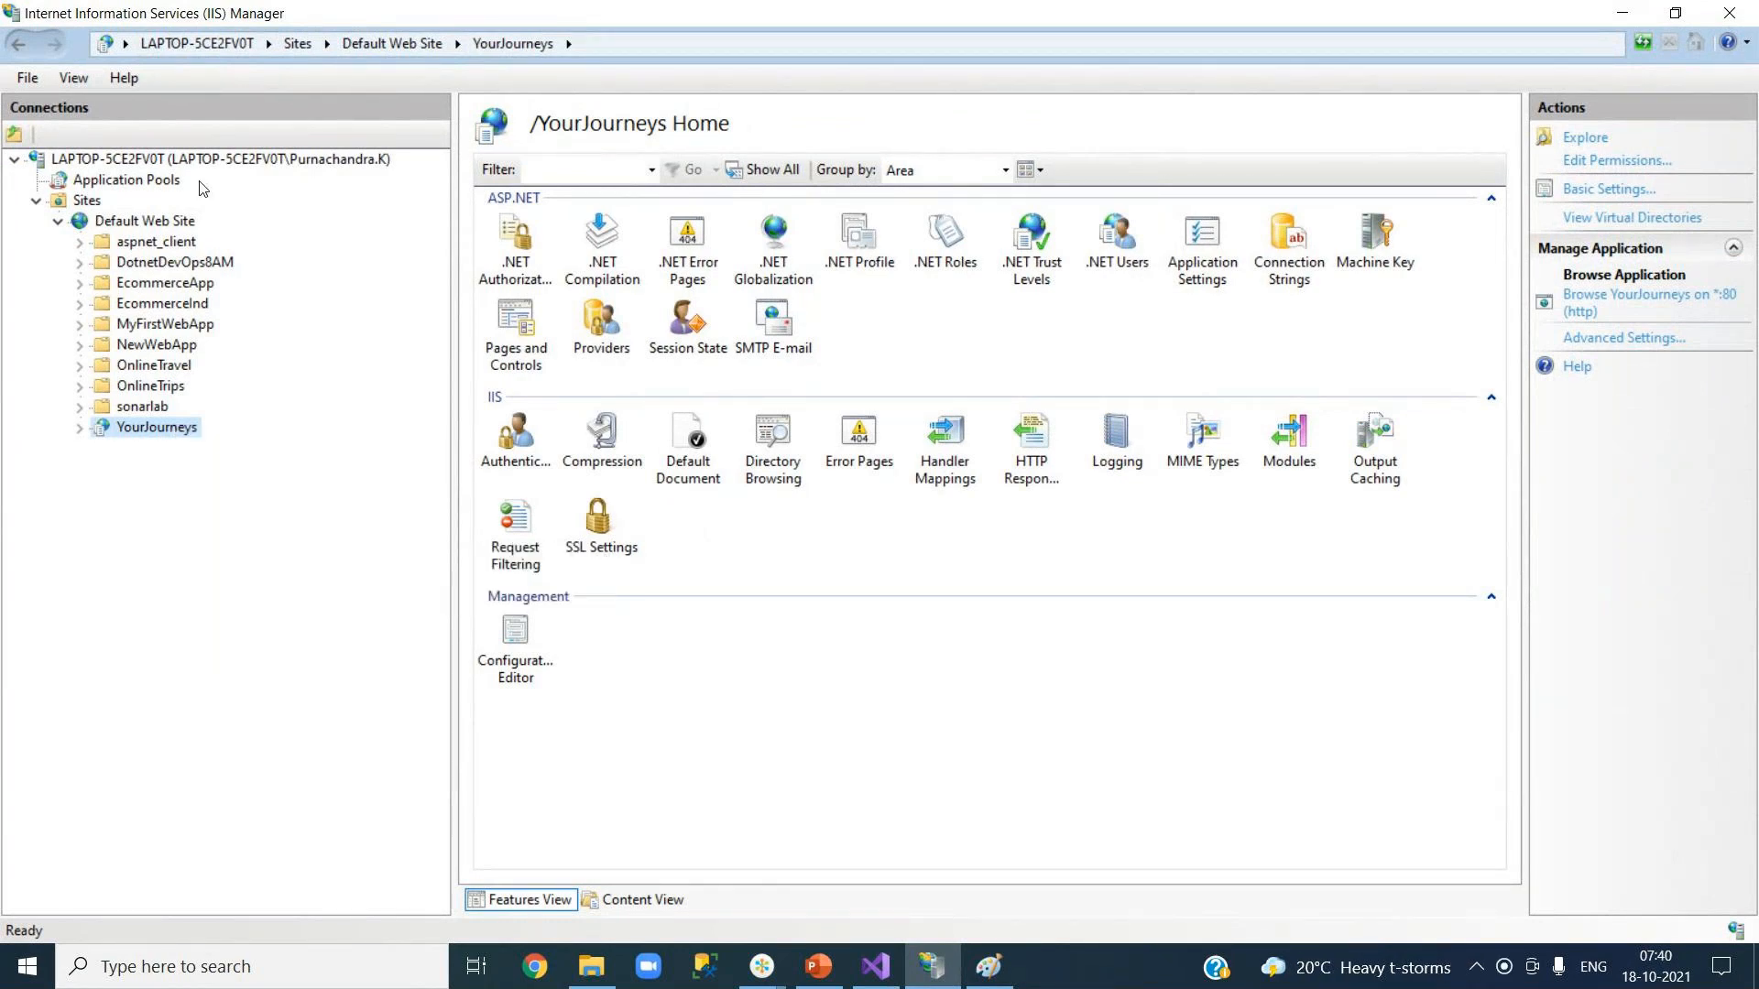
left_click(145, 222)
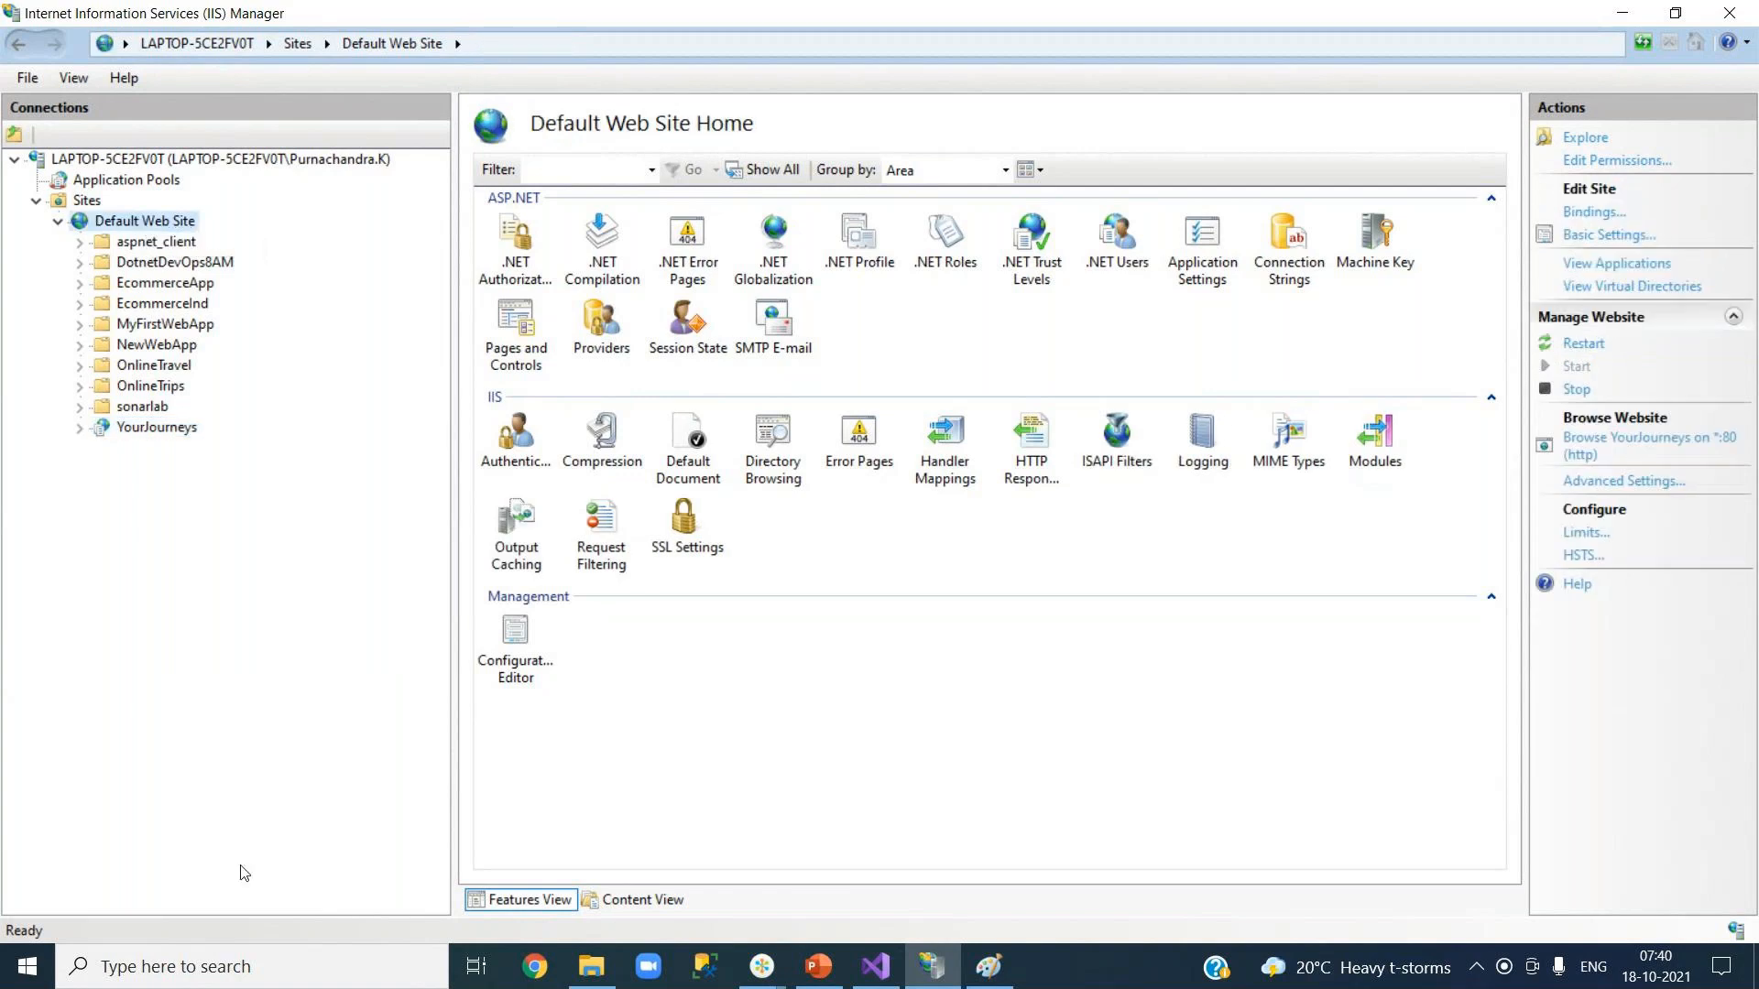
Open a standard Command Prompt window with an empty command line.
left_click(237, 971)
type("cmd")
key("Return")
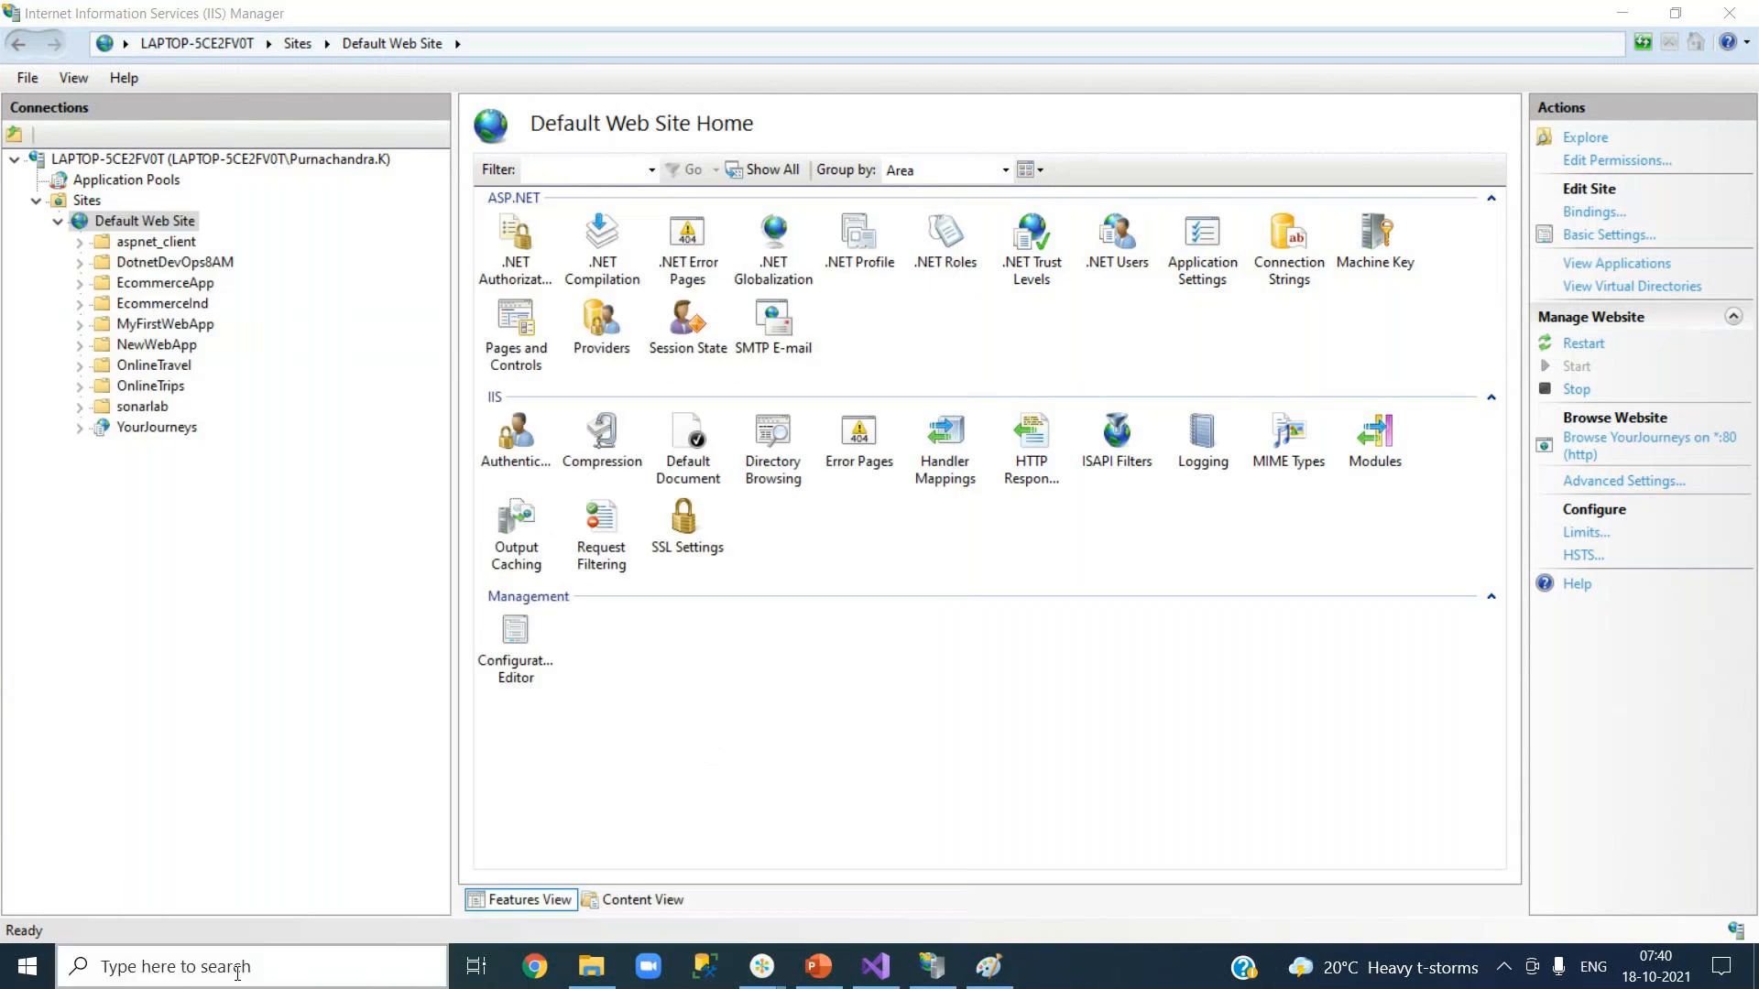
type("inetserv")
key("BackSpace")
key("BackSpace")
key("BackSpace")
key("BackSpace")
key("BackSpace")
key("BackSpace")
key("BackSpace")
key("BackSpace")
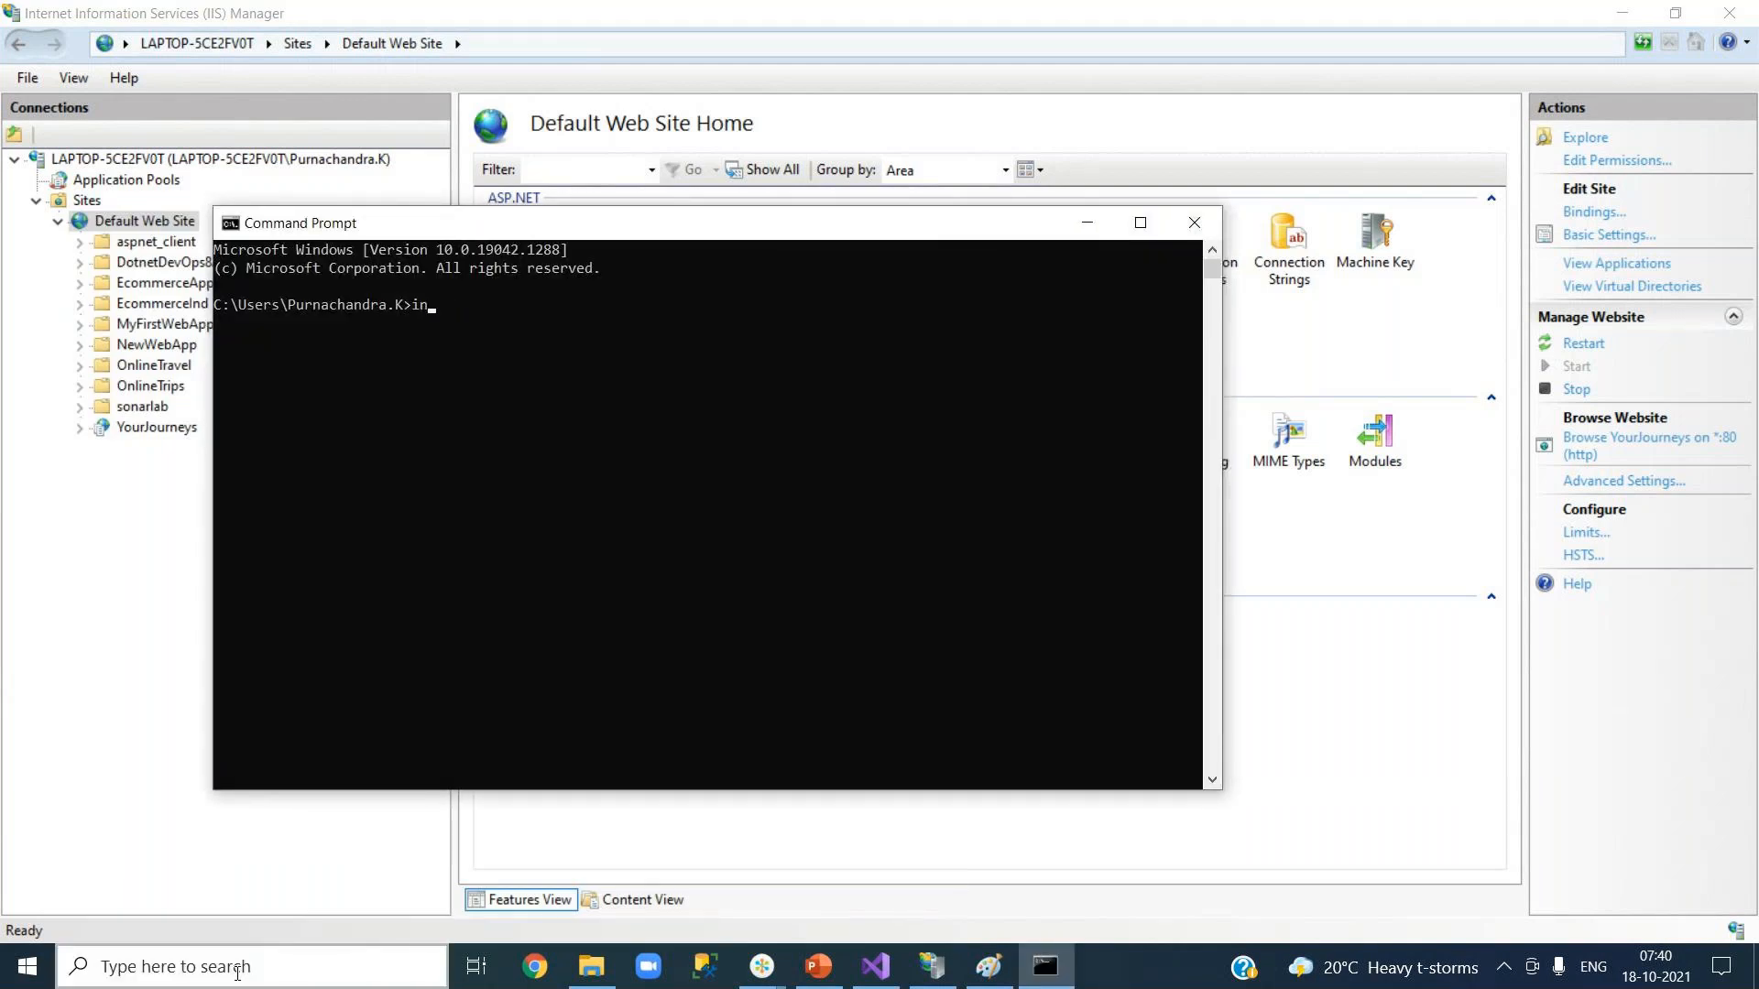
Try to restart IIS with the iisreset command from the standard, non-elevated Command Prompt.
type("iis r")
type("eset")
key("Return")
type("iisereset")
key("Return")
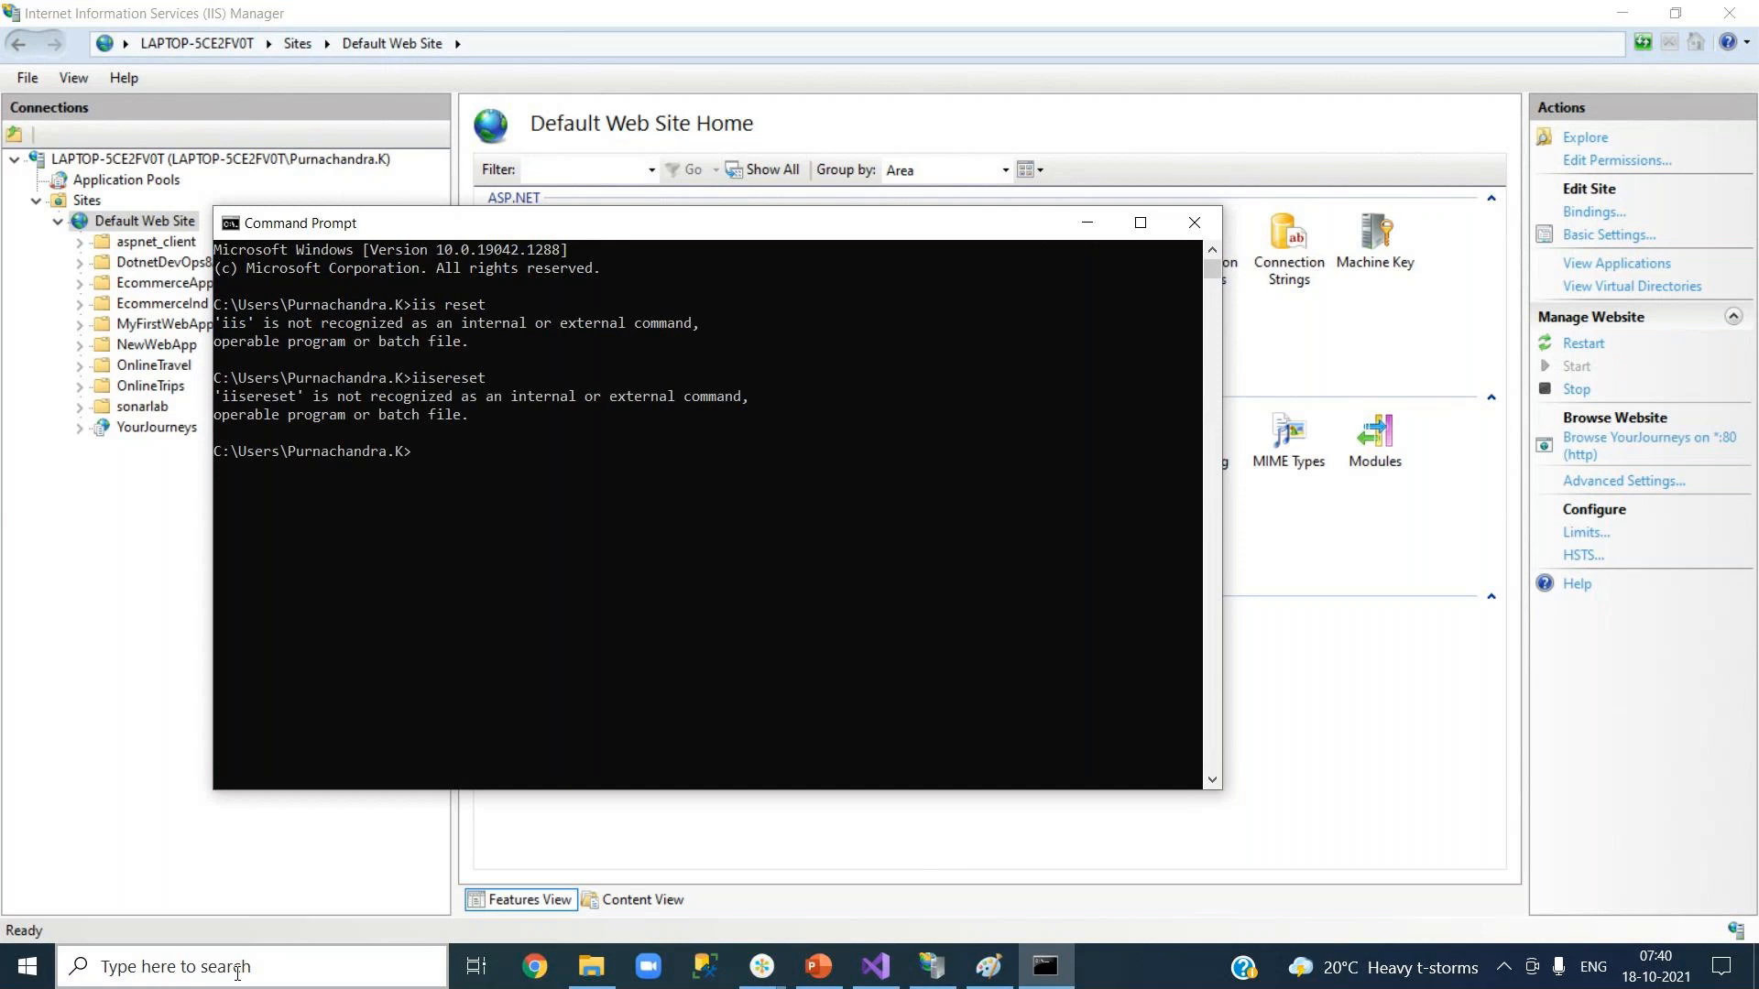
type("iisreset")
key("Return")
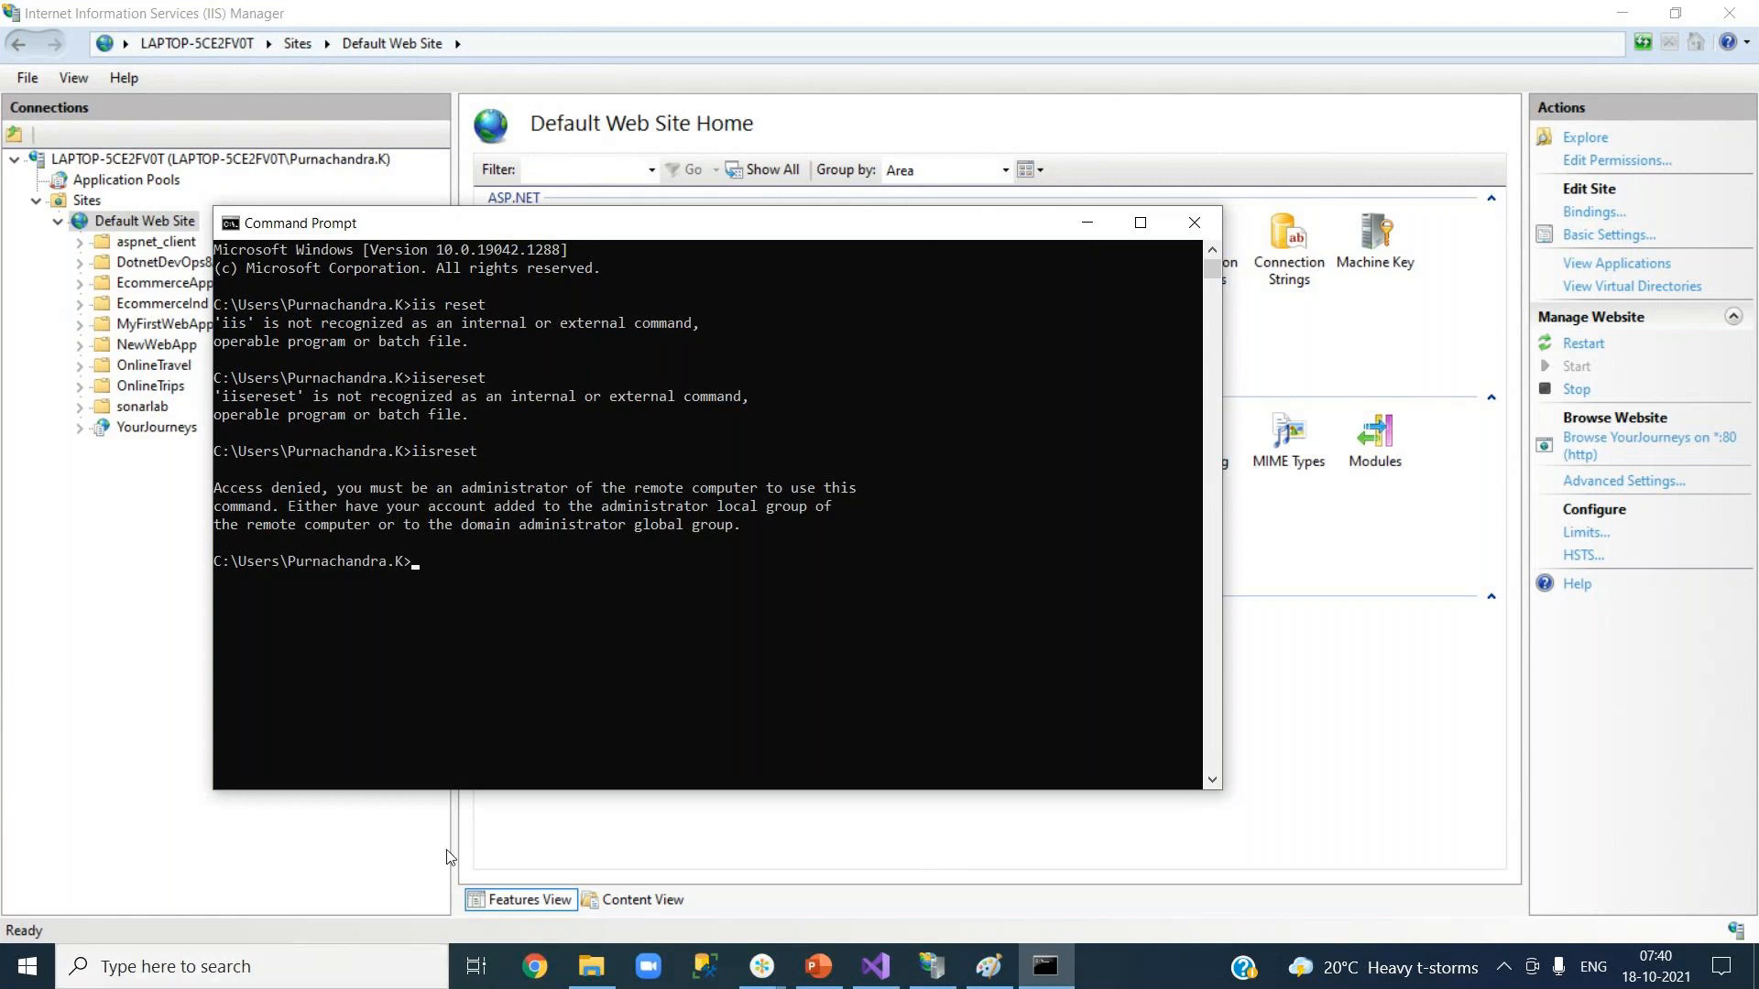
Launch a second Command Prompt window with administrator rights.
left_click(1044, 982)
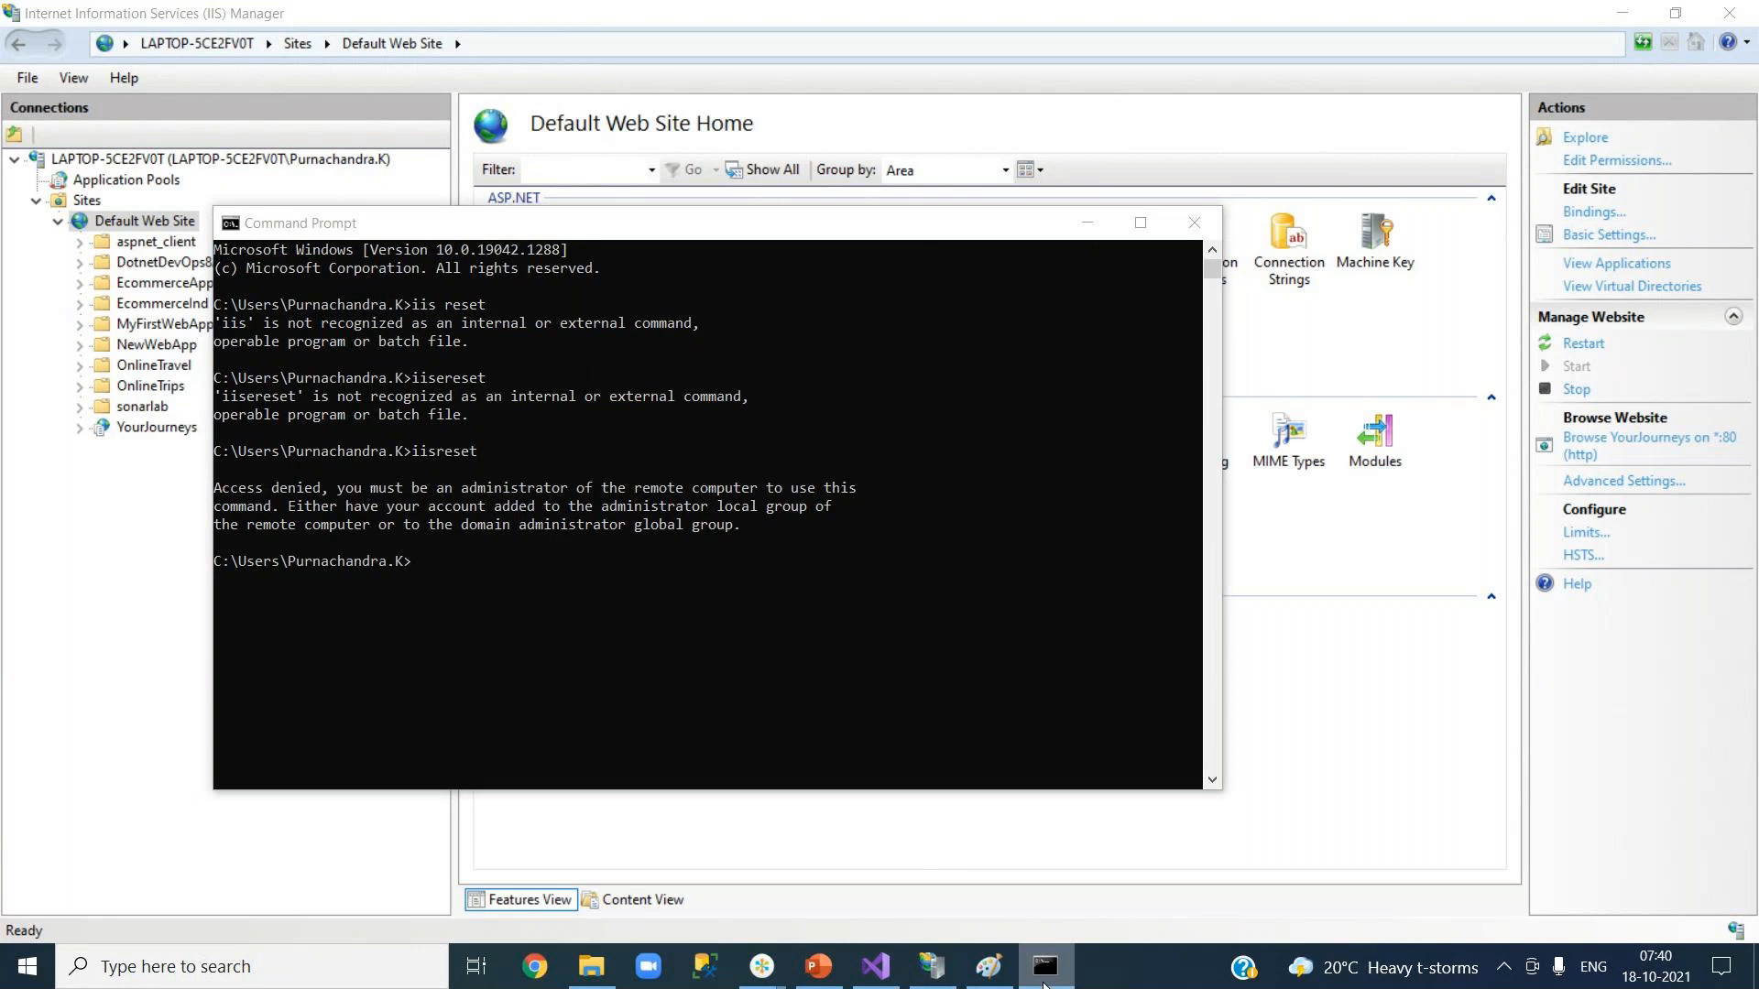
right_click(1044, 984)
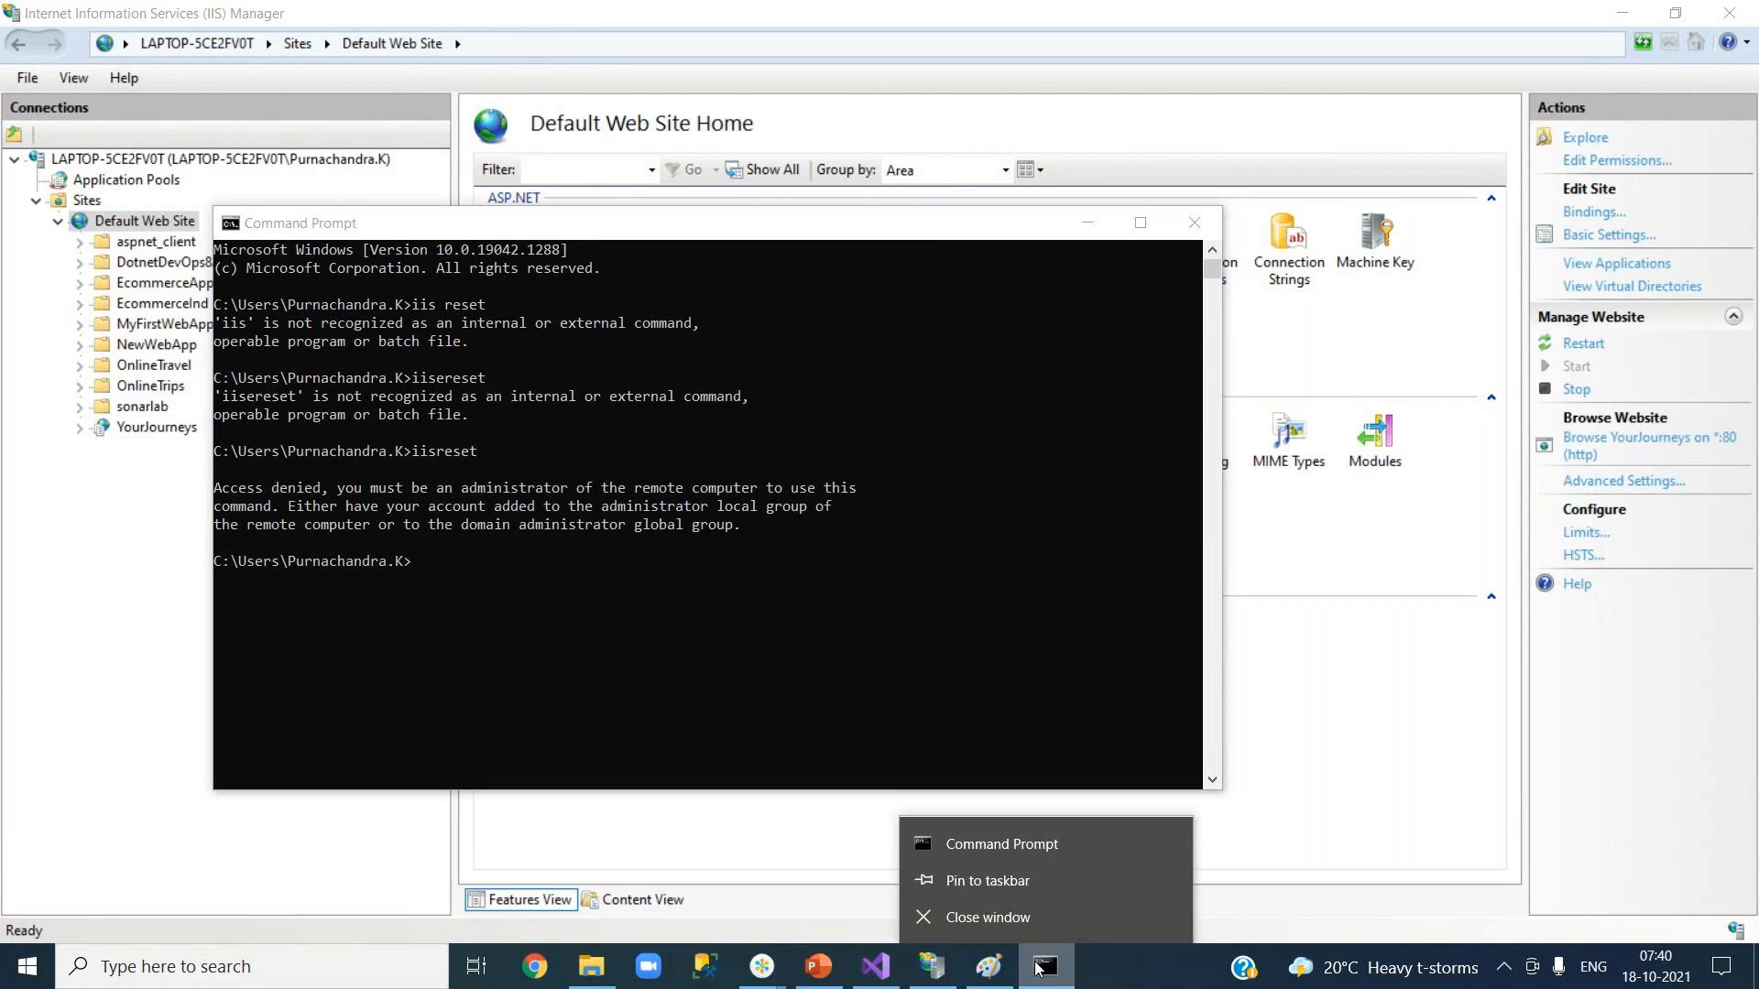
right_click(1039, 839)
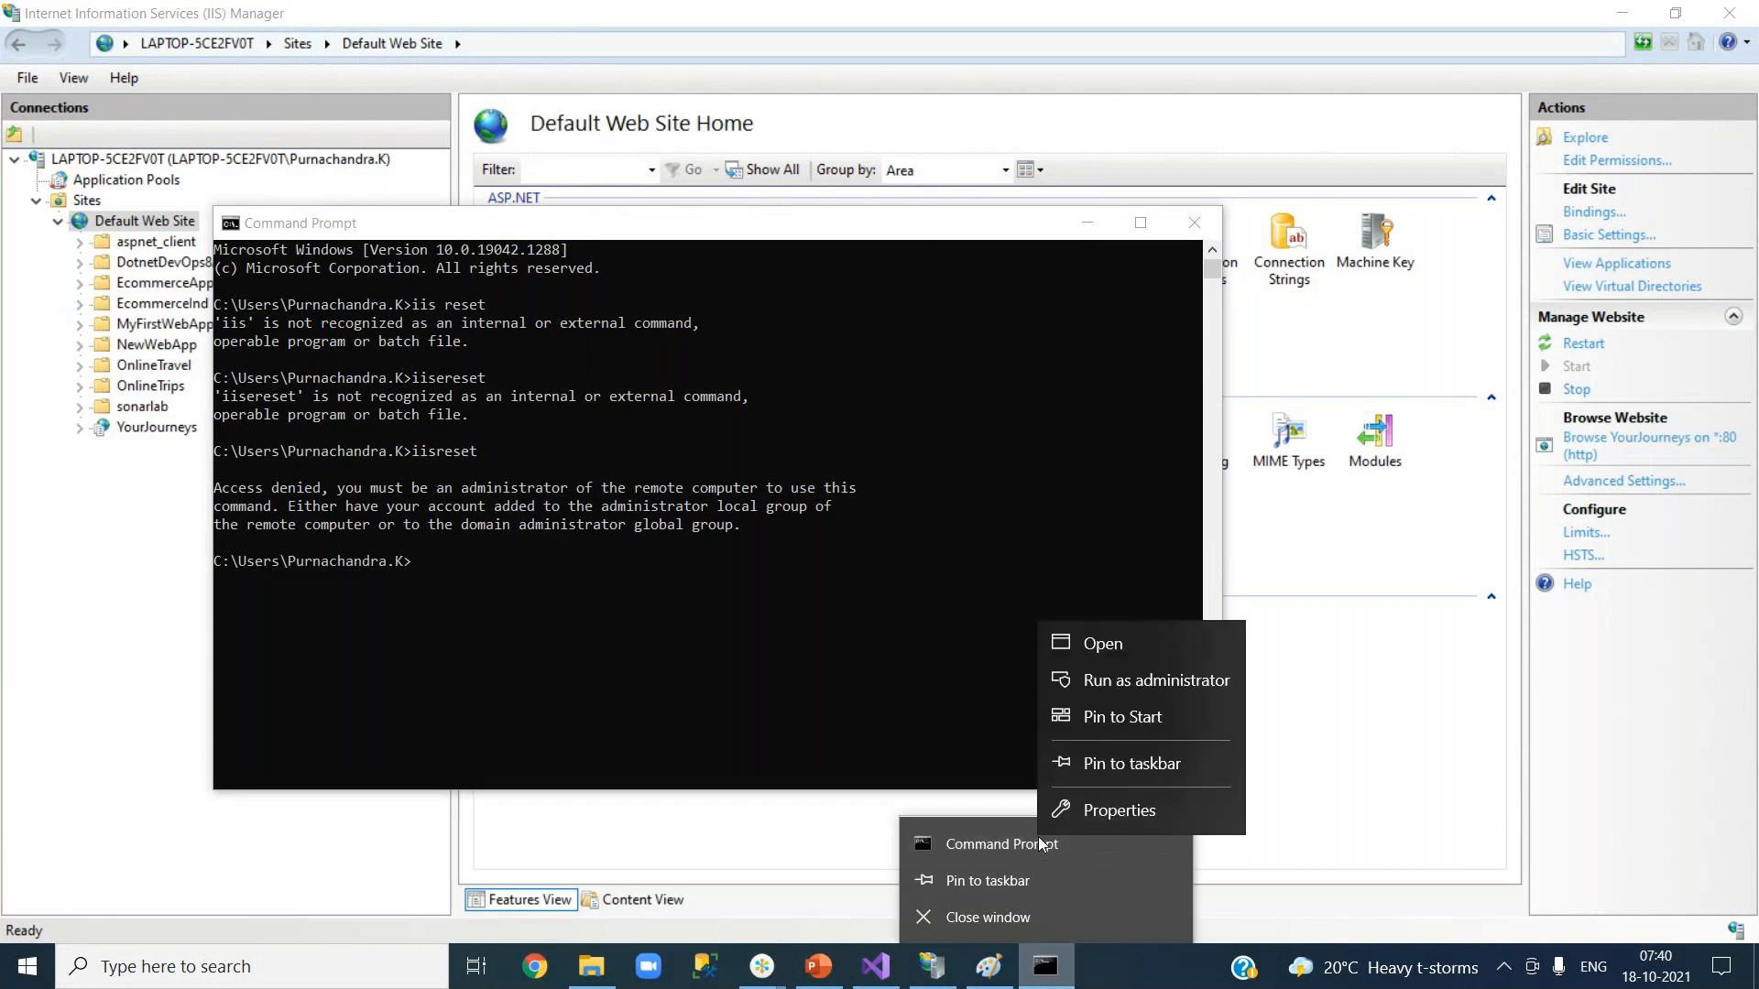
left_click(1126, 688)
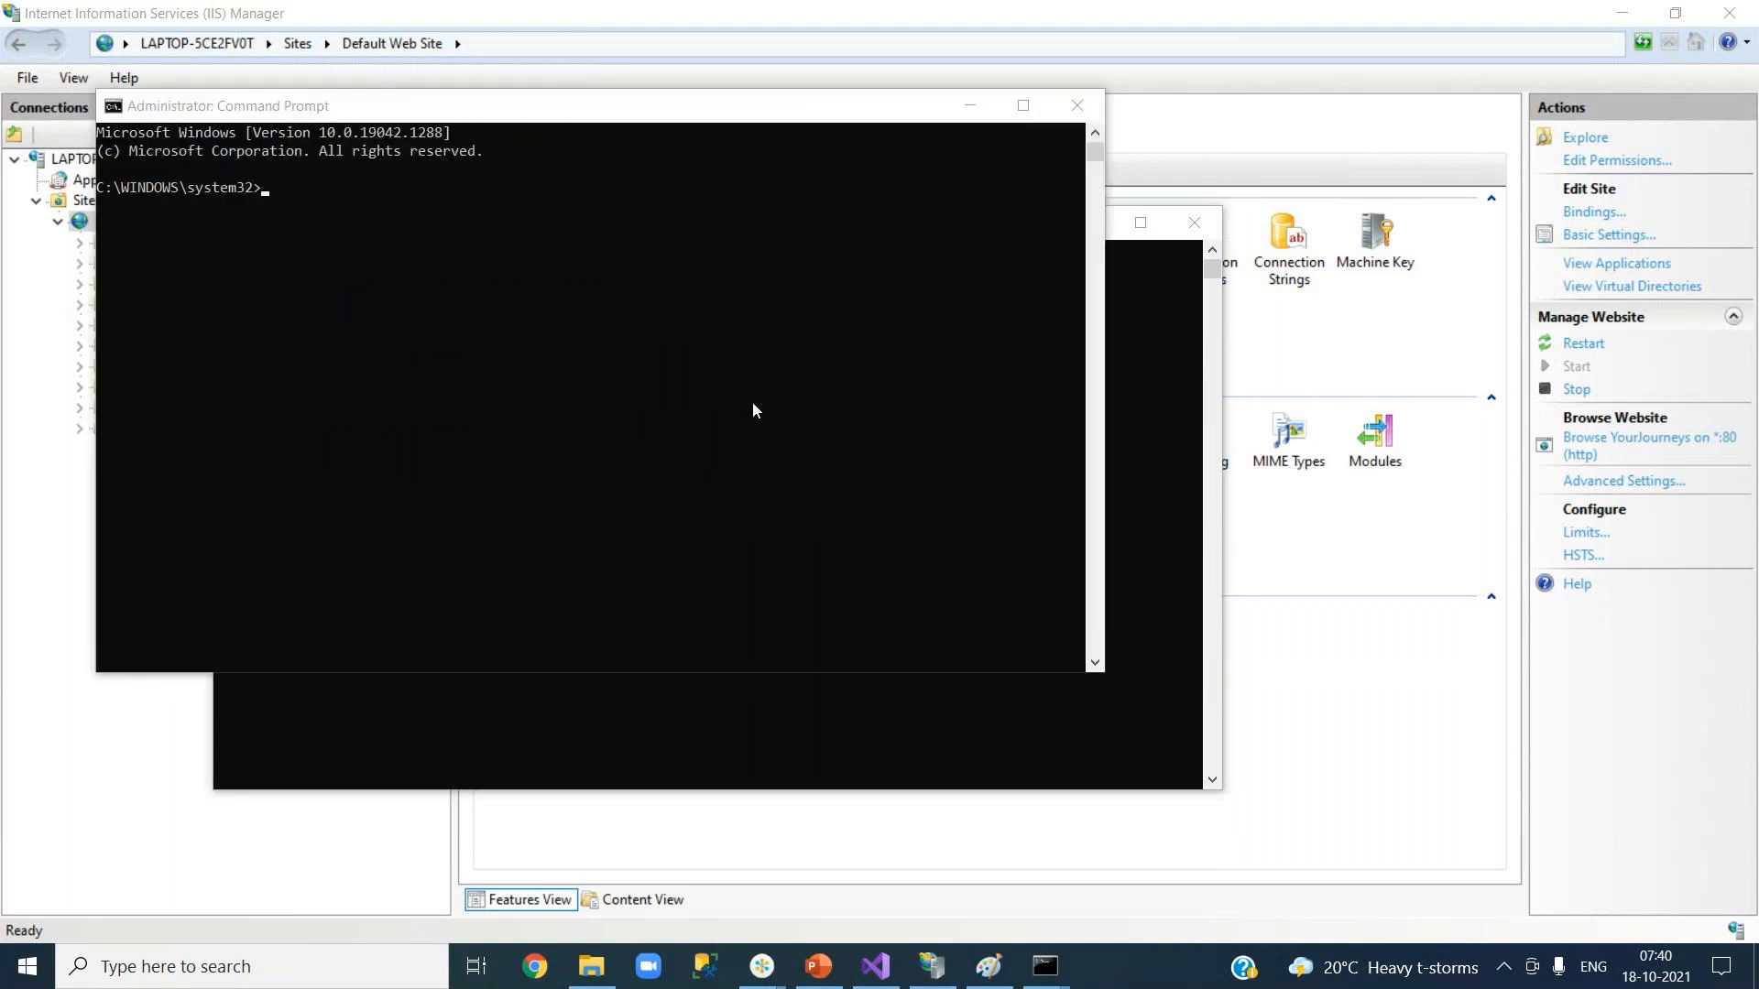
Restart IIS with iisreset in the administrator Command Prompt, and close both Command Prompt windows.
left_click(753, 409)
type("iir")
key("BackSpace")
type("sreset")
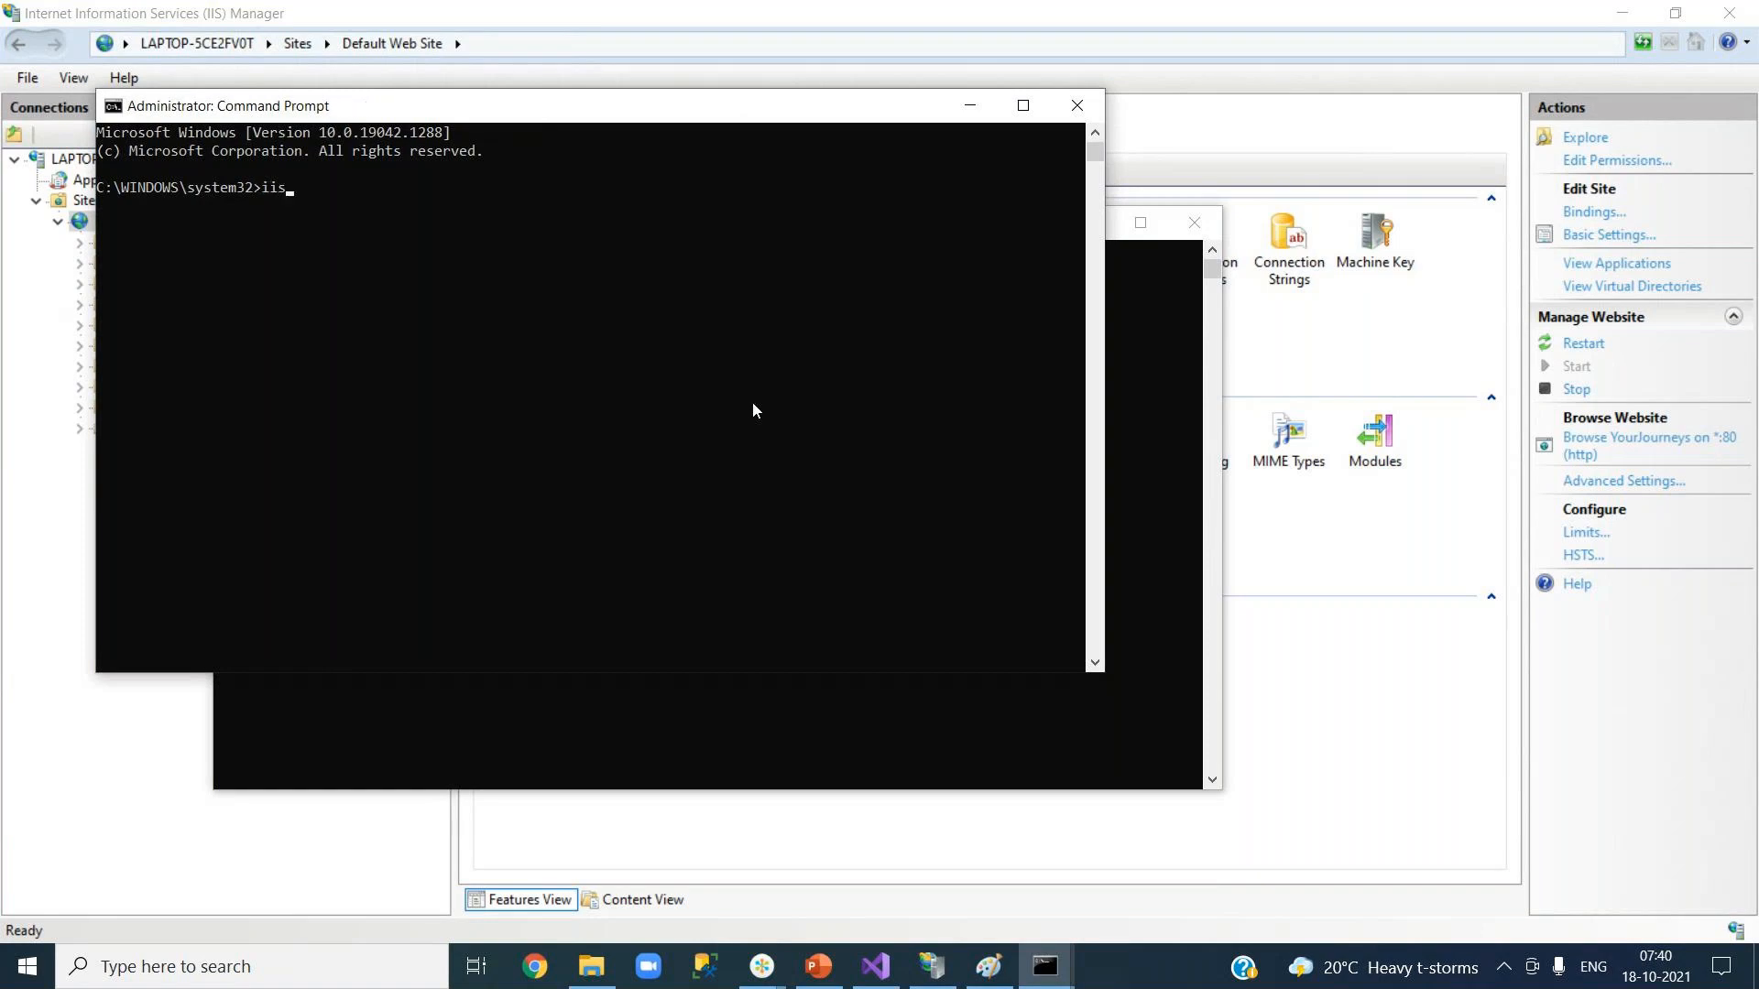
key("Return")
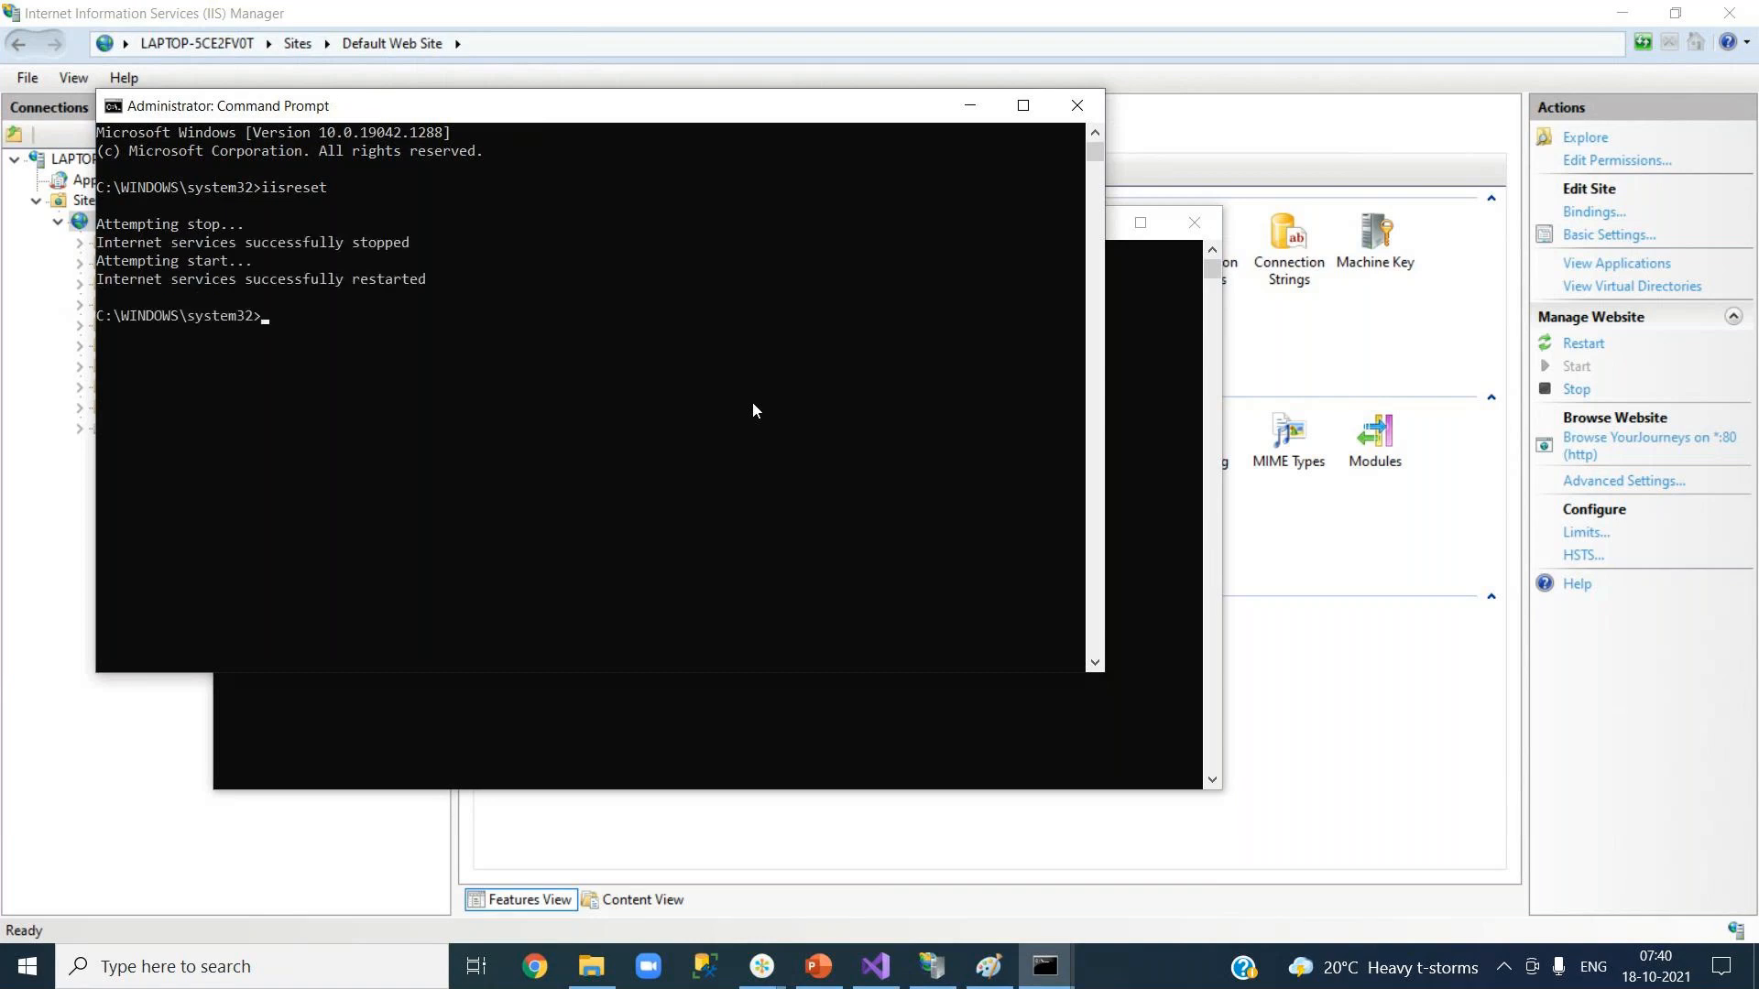
left_click(1080, 105)
left_click(1194, 223)
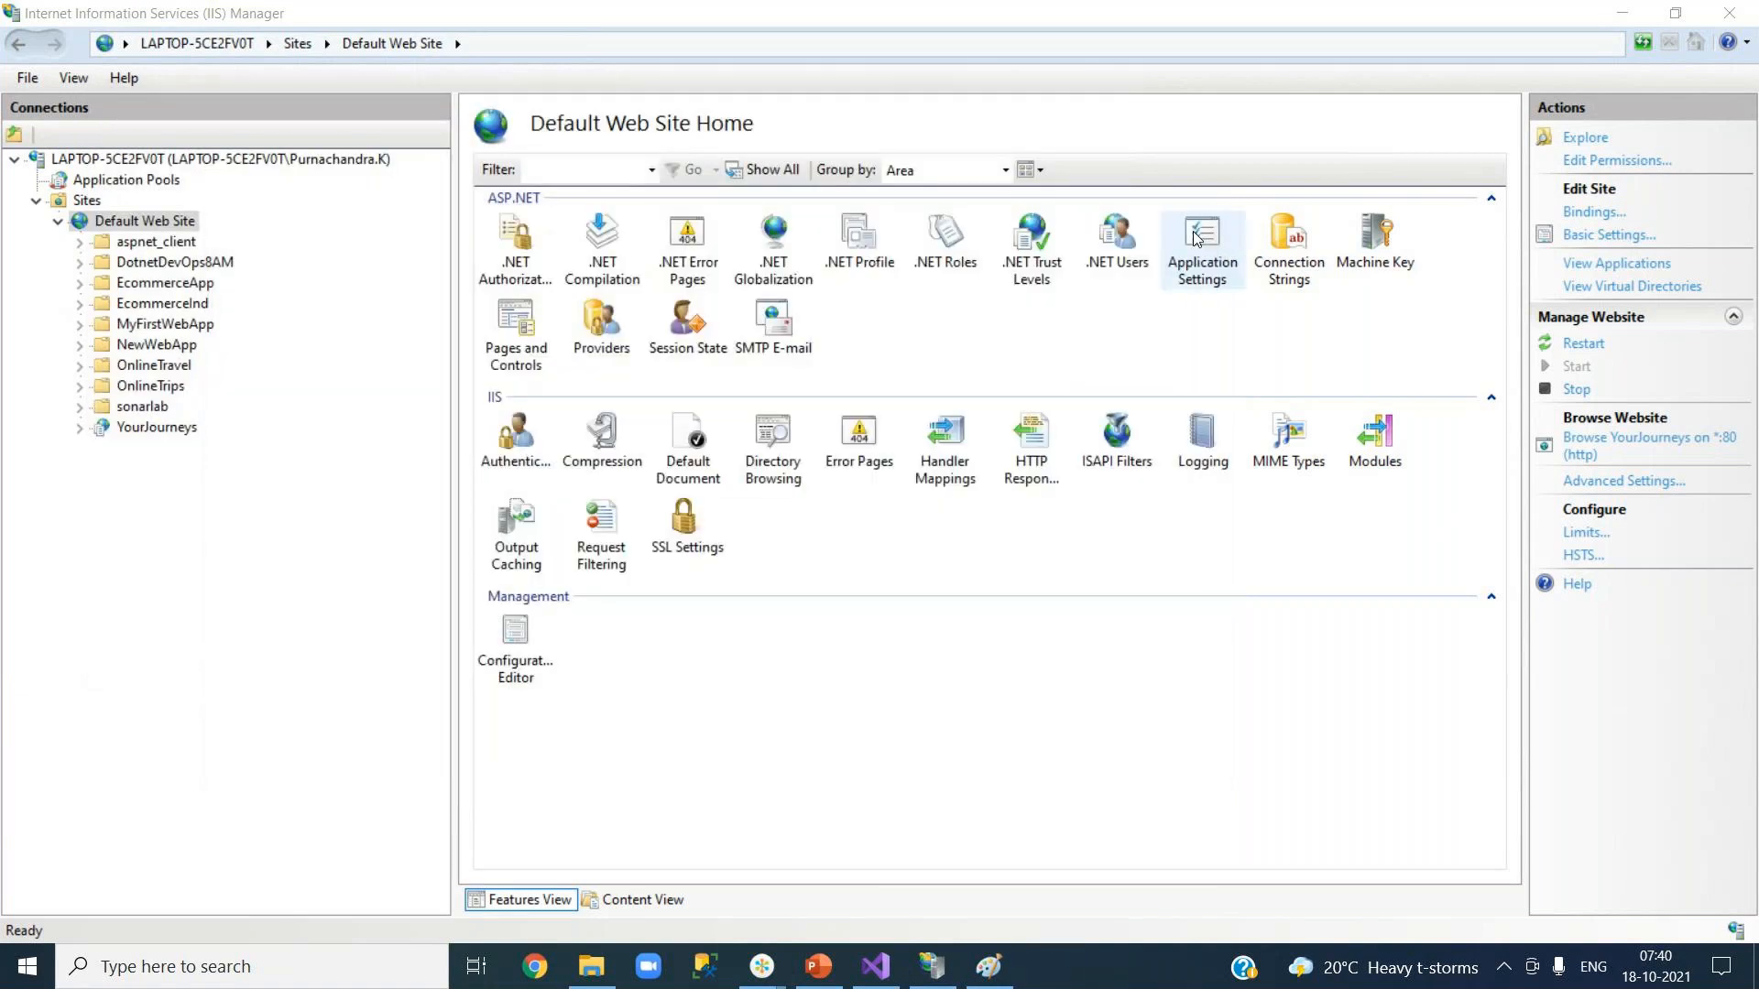
Refresh the Default Web Site and test the YourJourneys application by browsing it, closing the browser when done.
right_click(138, 223)
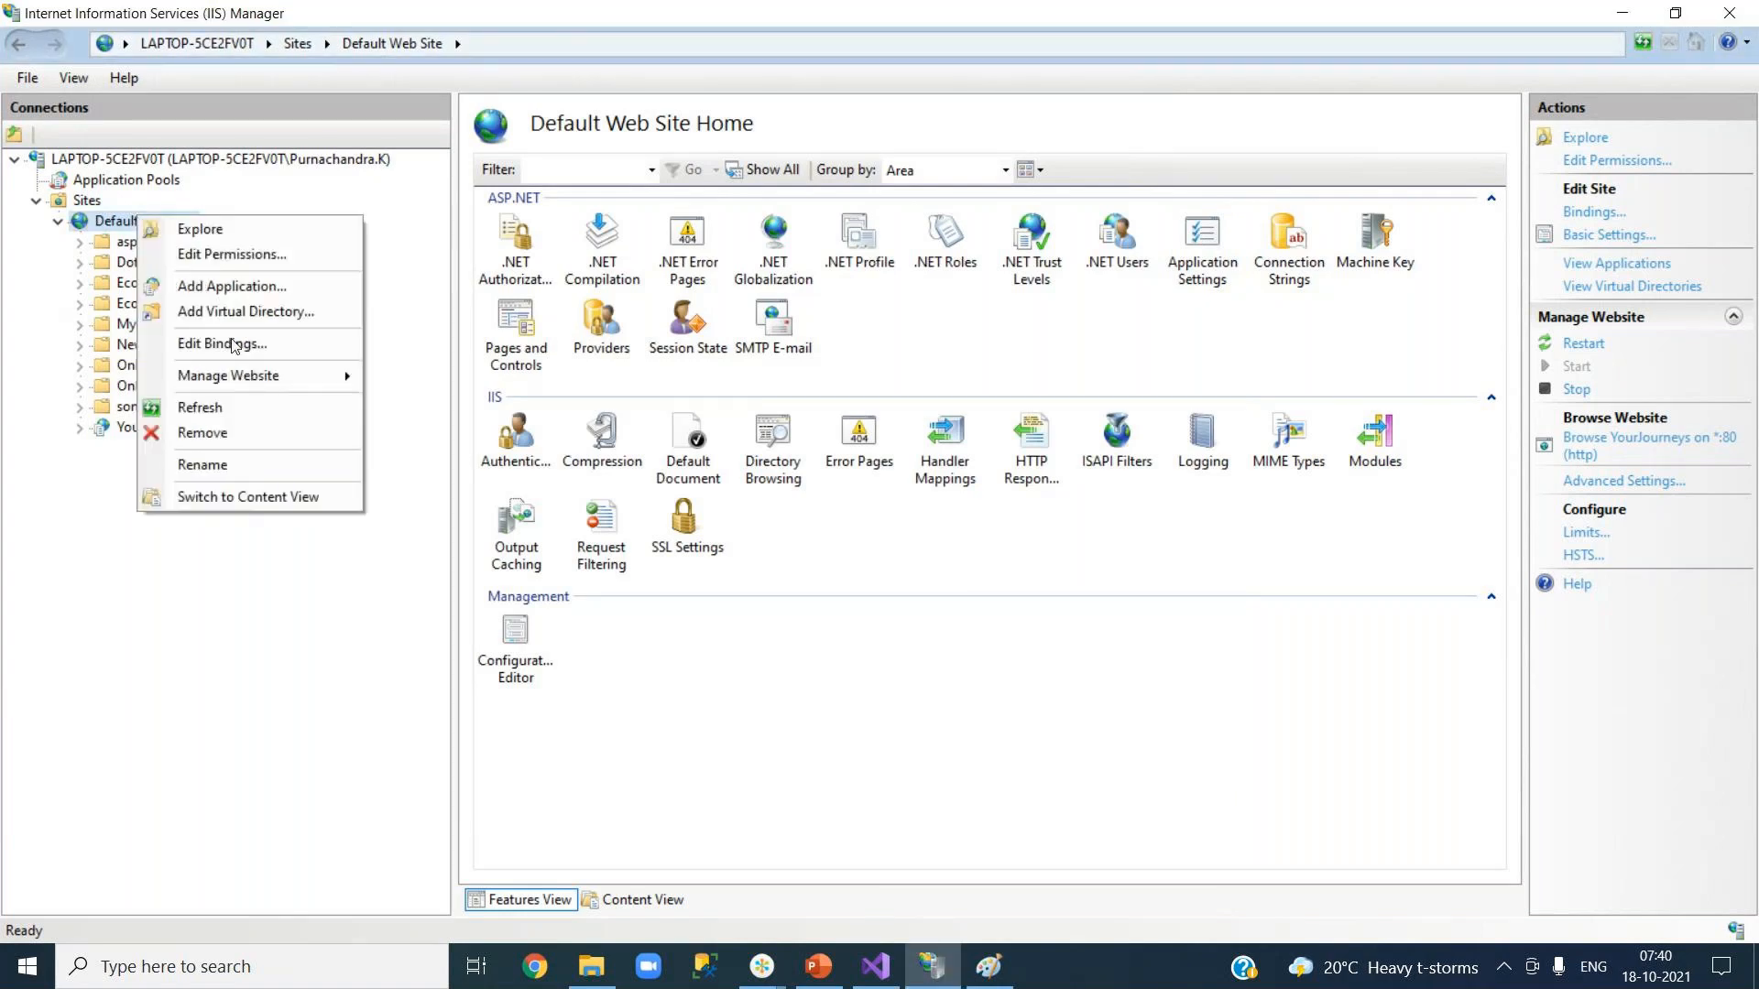
left_click(245, 410)
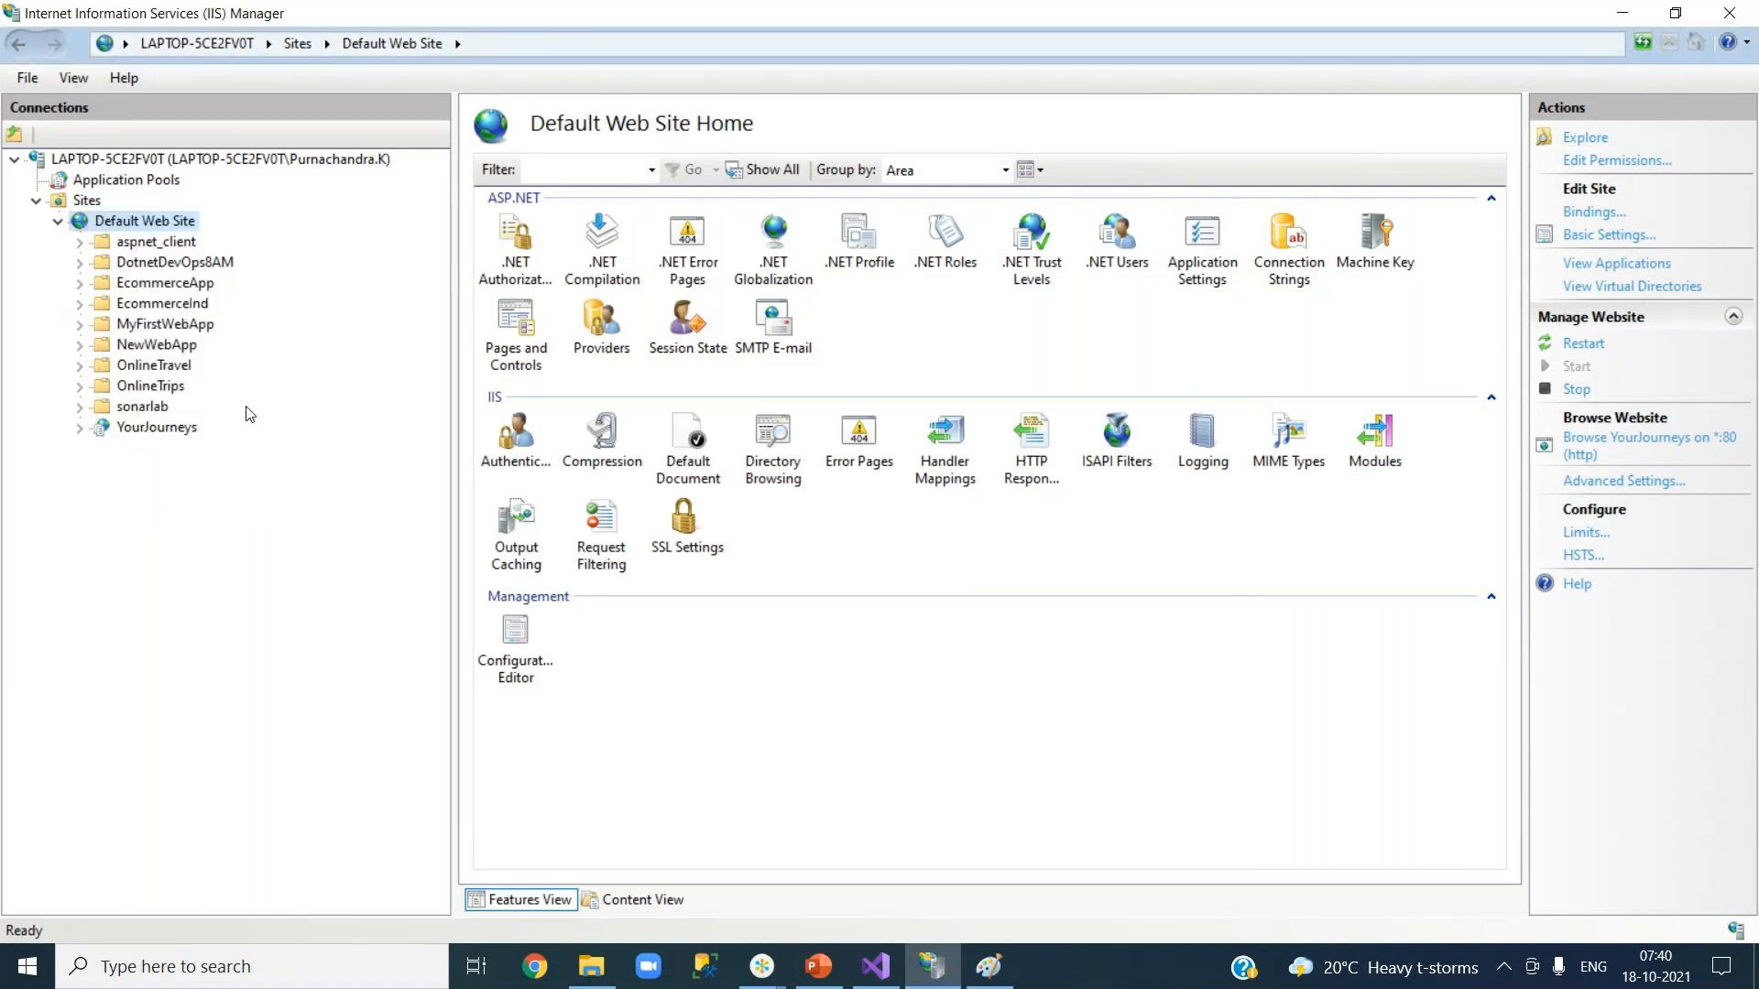
left_click(152, 431)
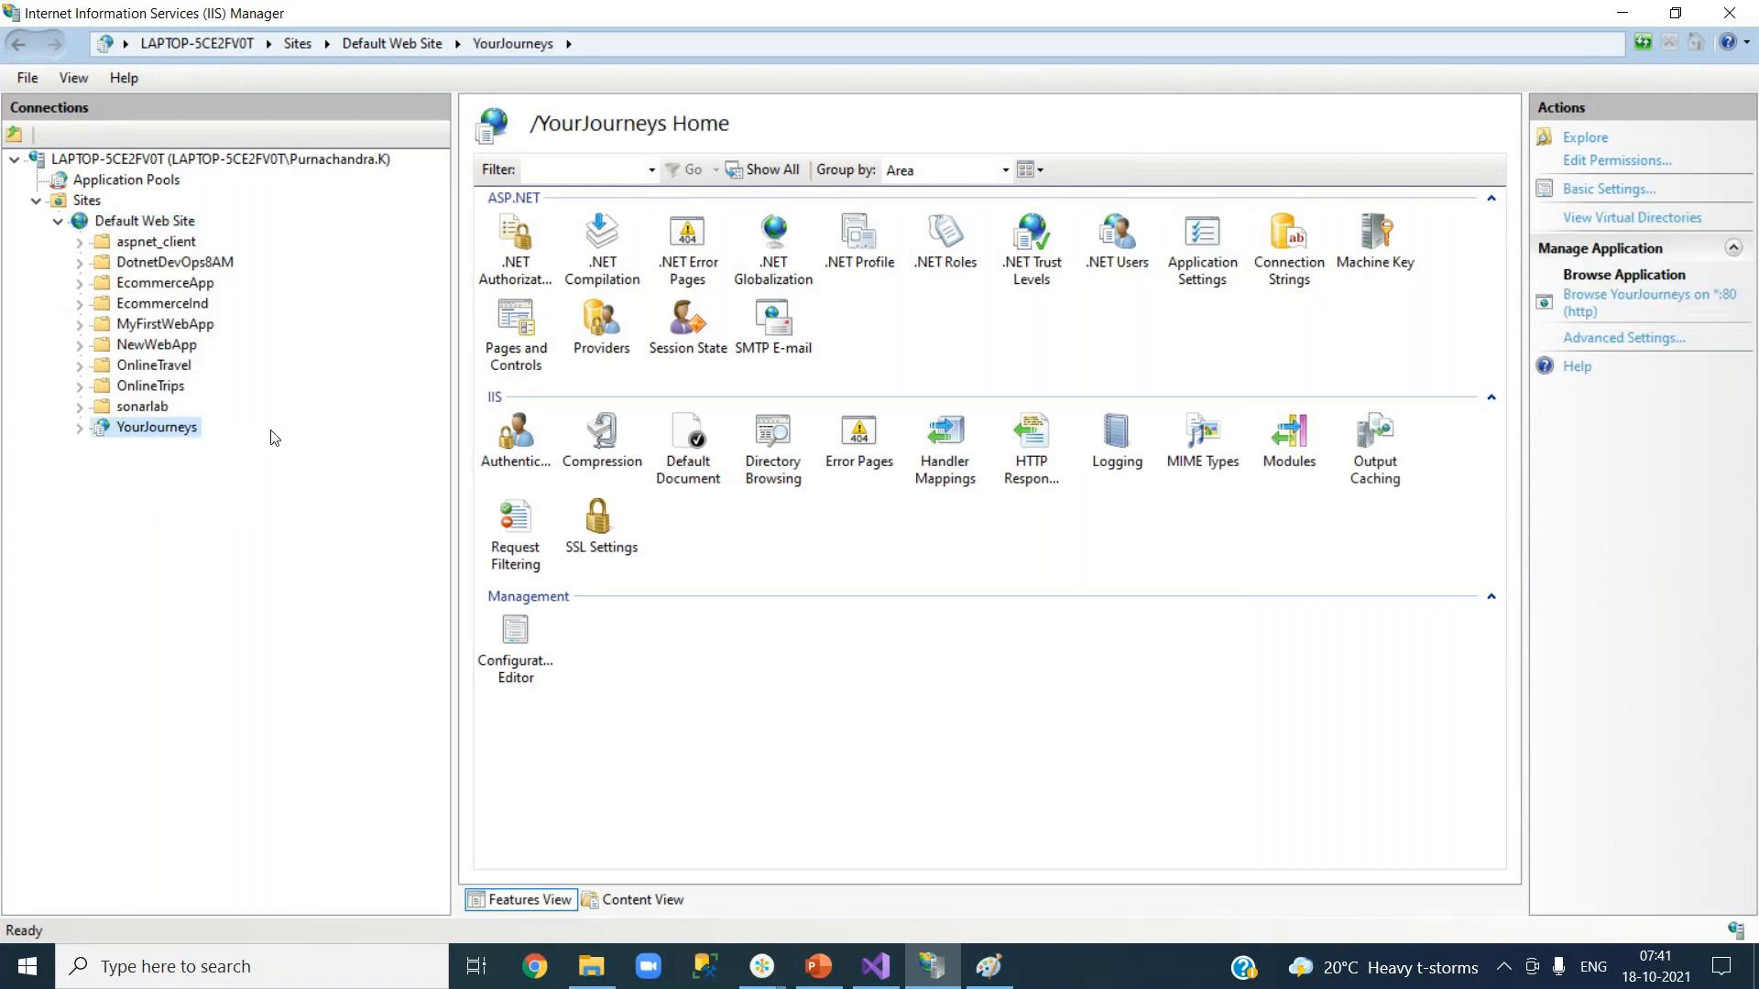
right_click(164, 432)
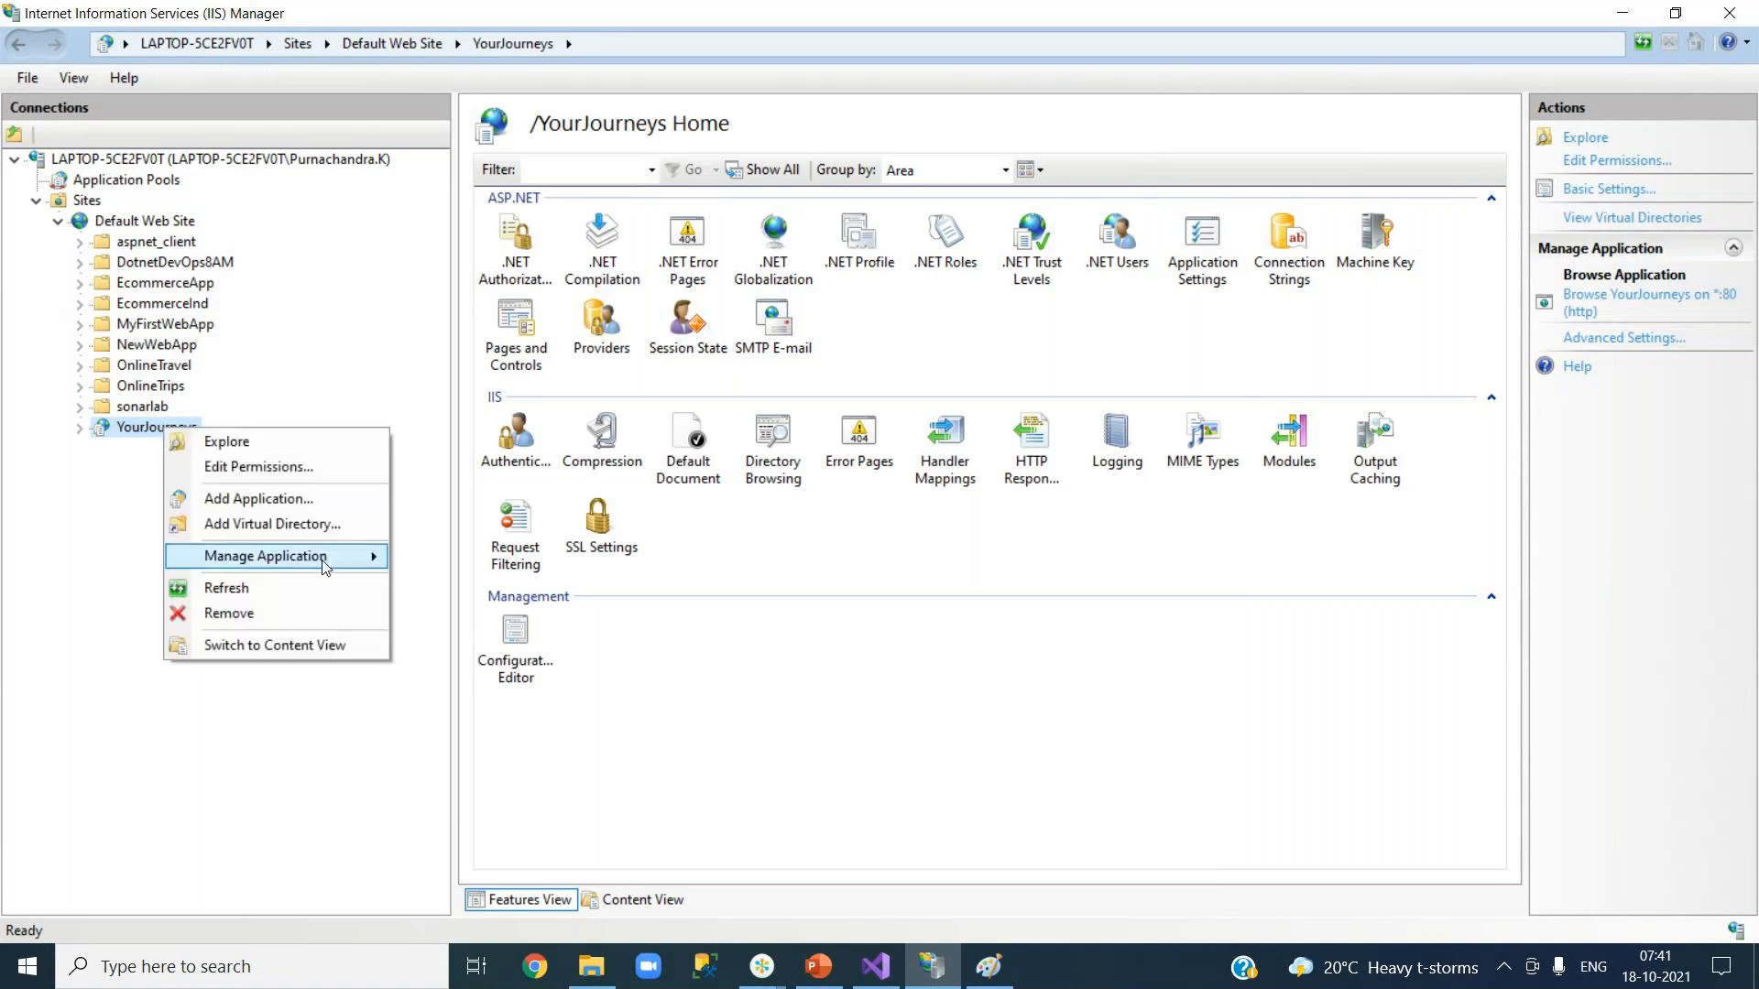
mouse_move(321, 559)
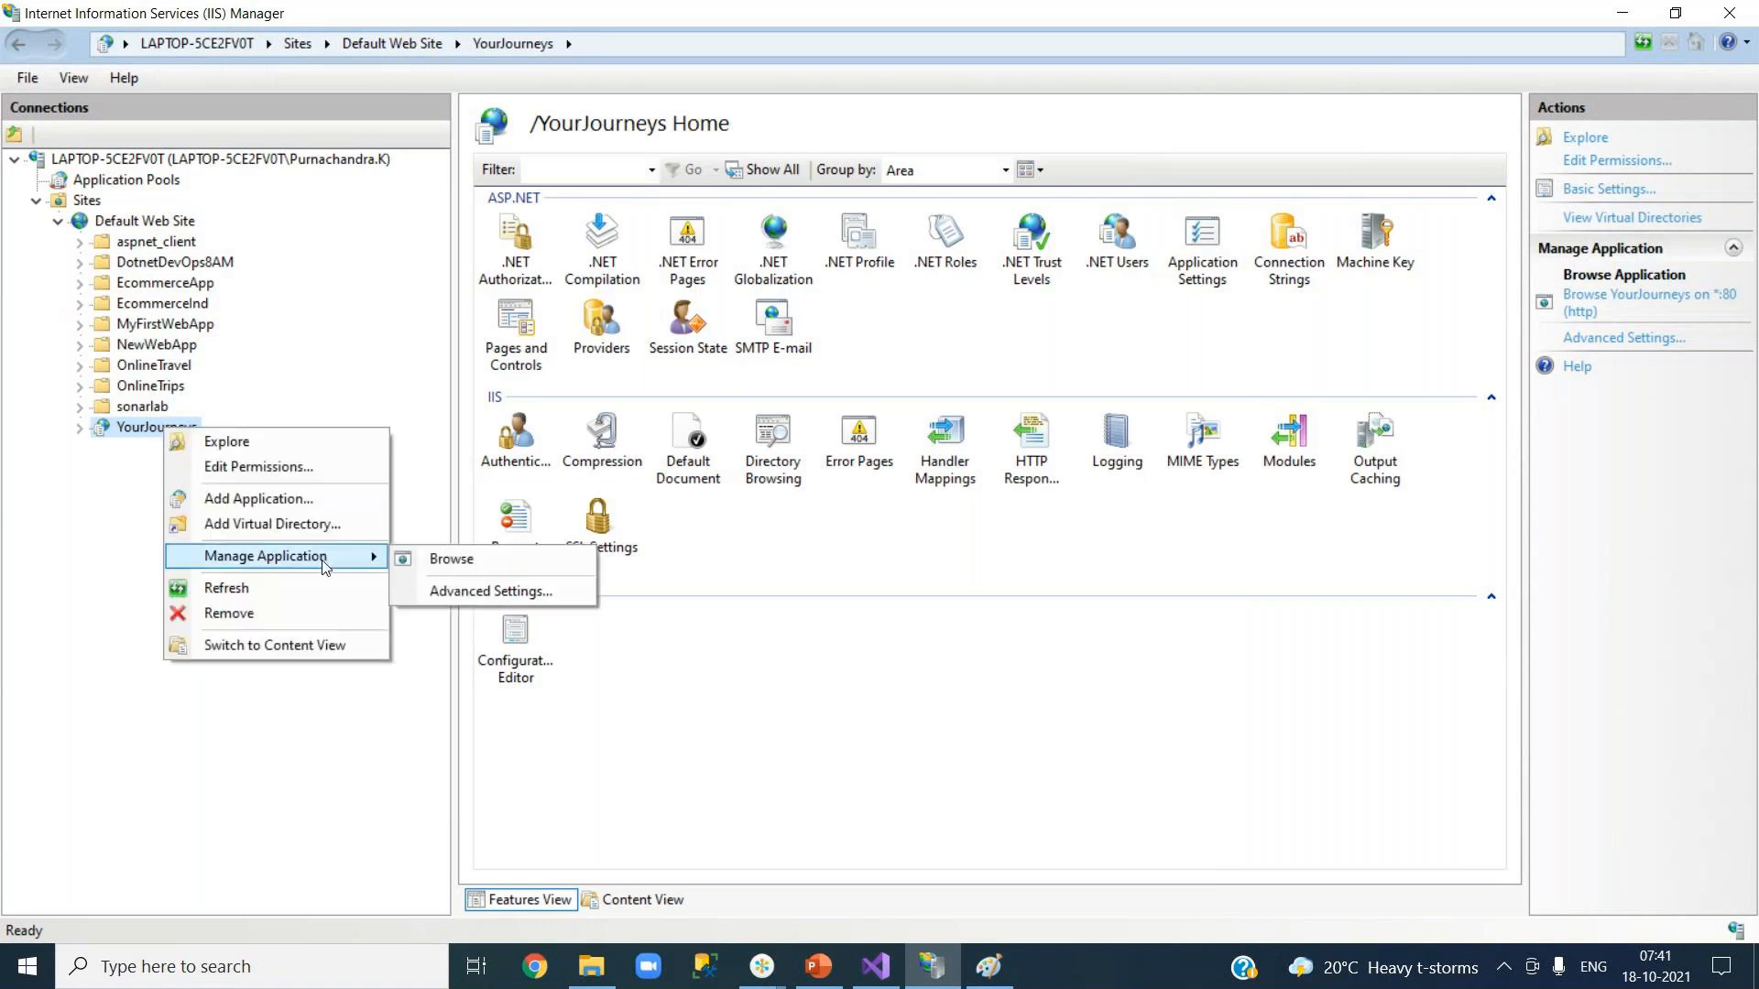
left_click(447, 573)
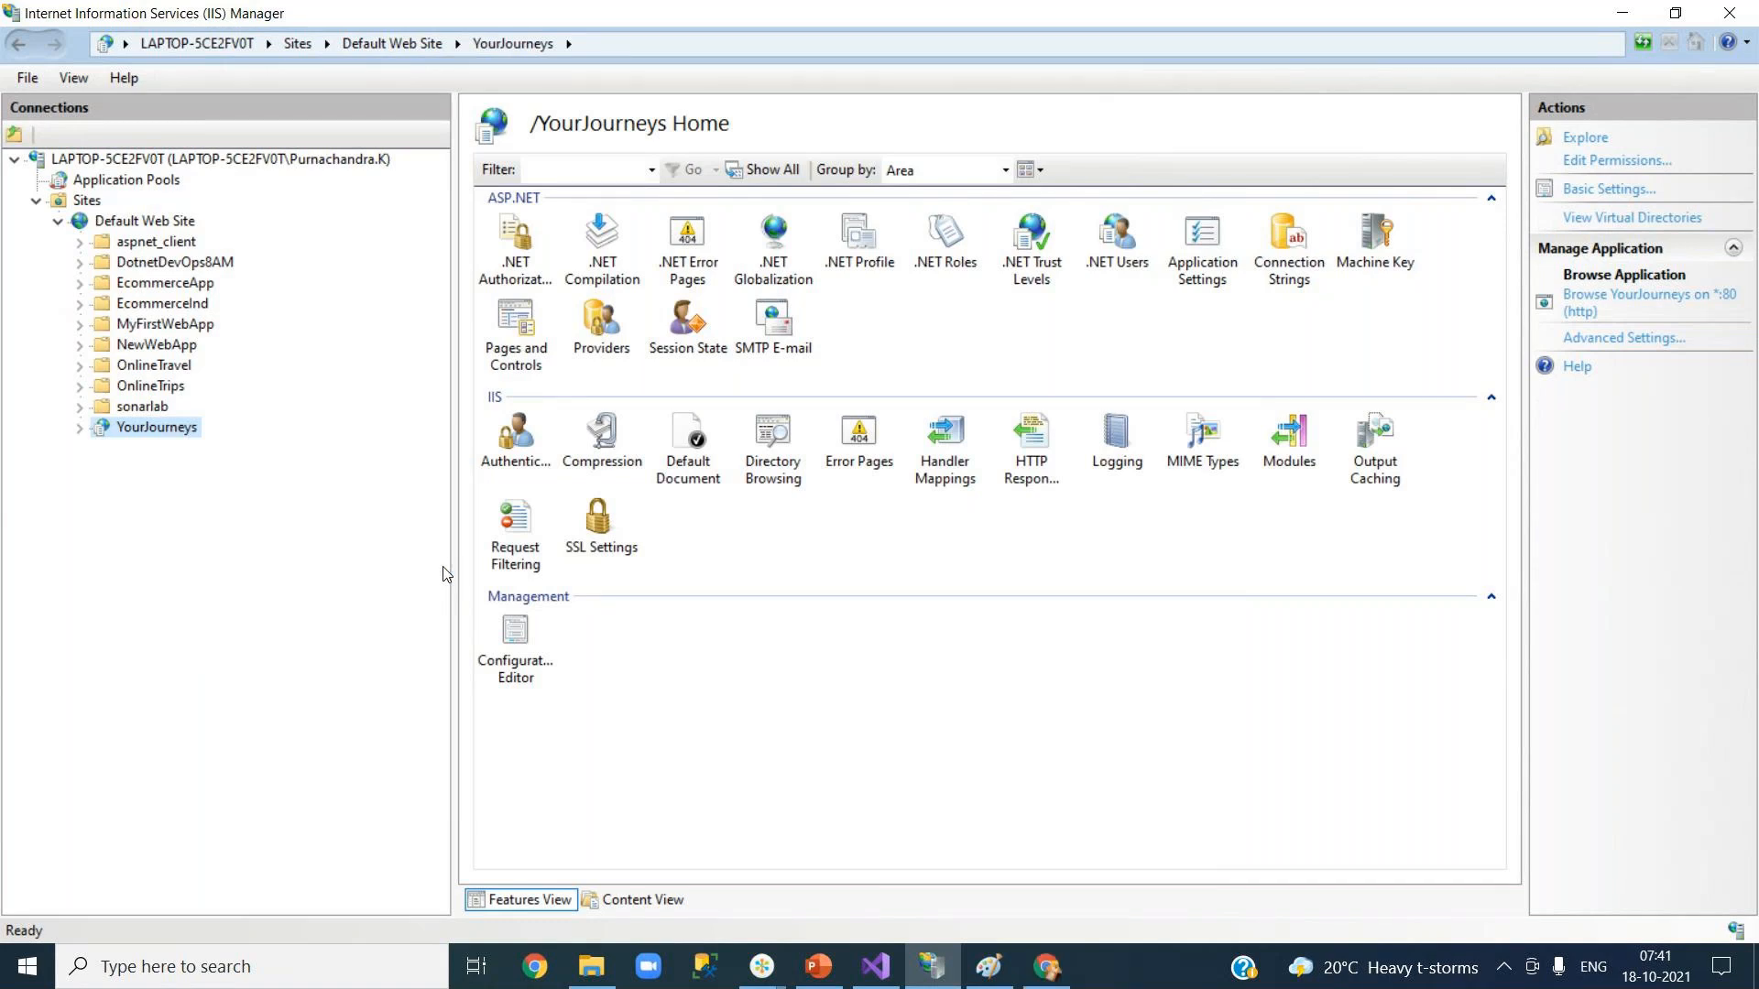
left_click(1049, 967)
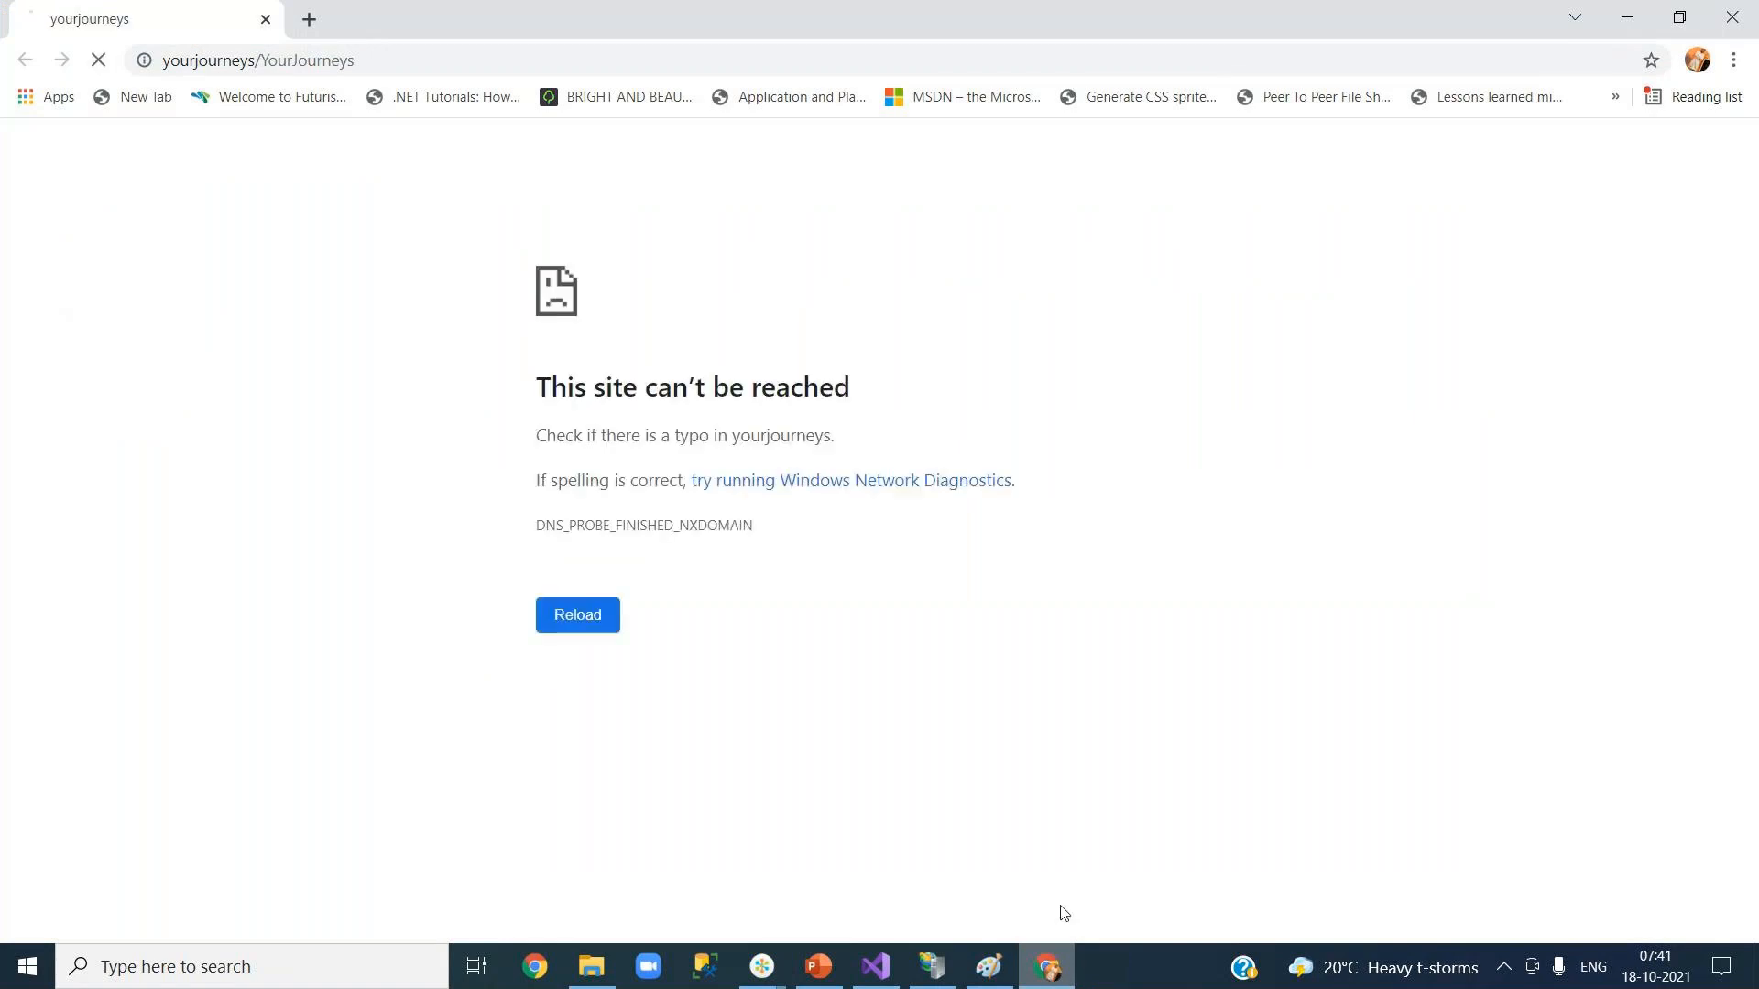
left_click(1746, 11)
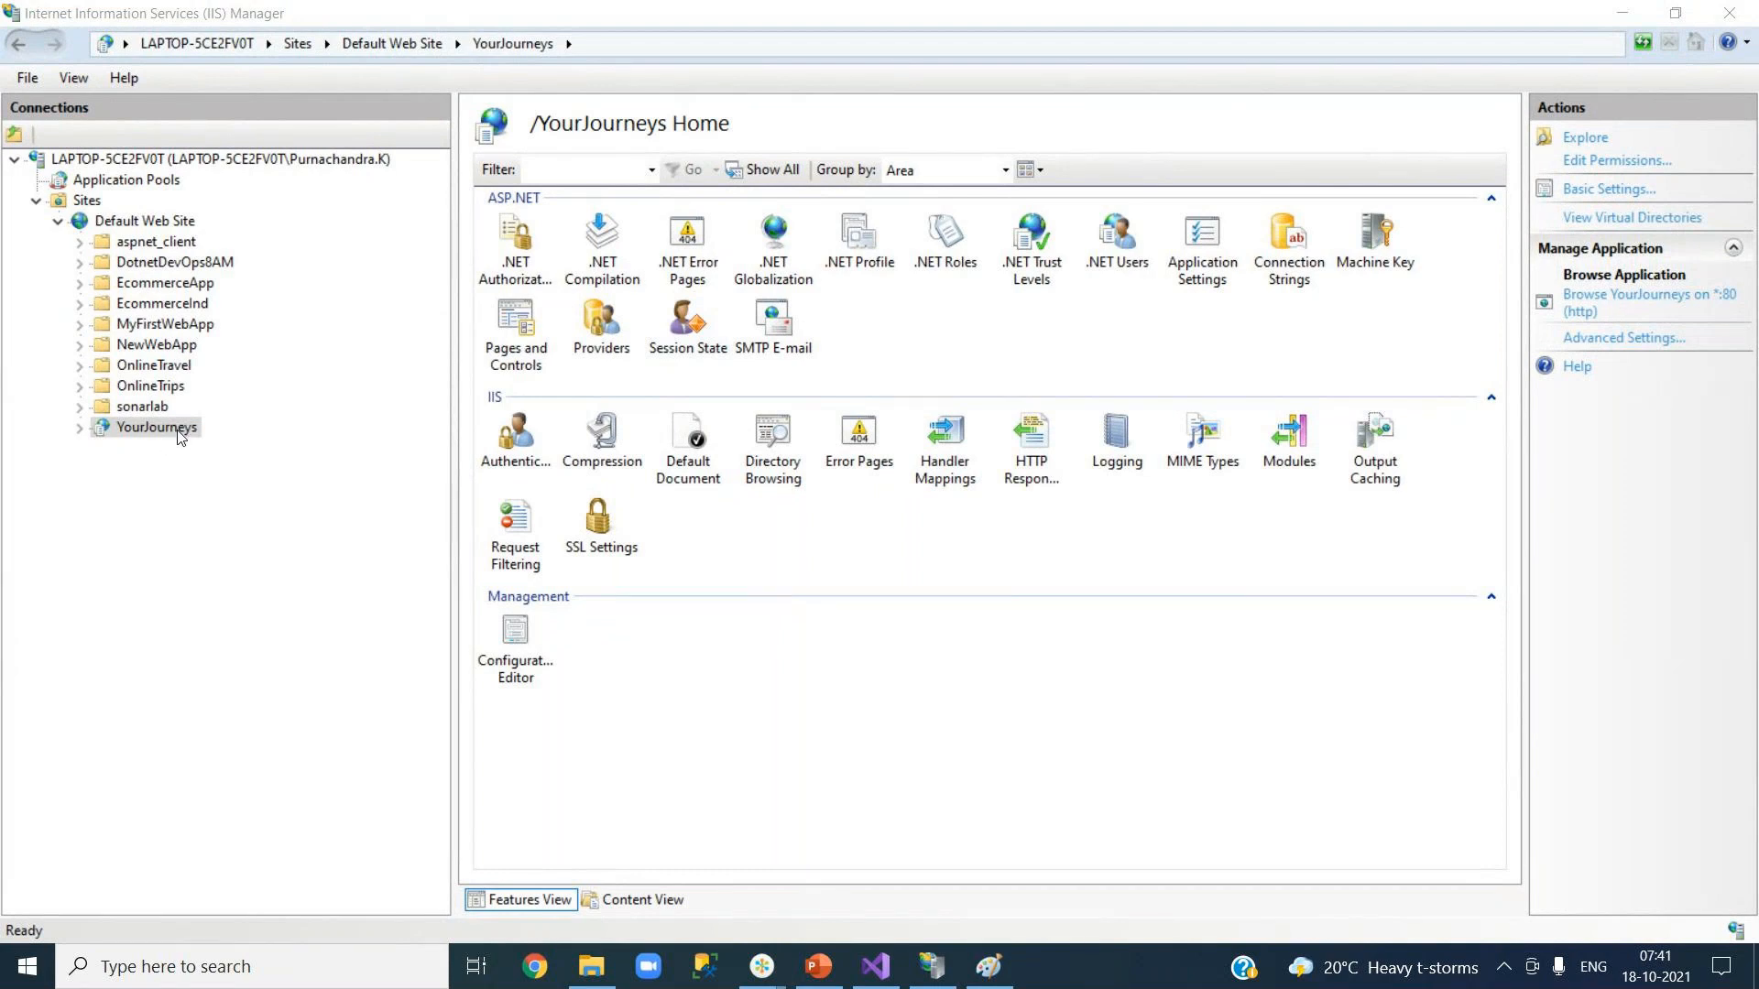
Return to the Default Web Site home view, and load makemytrip.com in a new Chrome window.
left_click(159, 225)
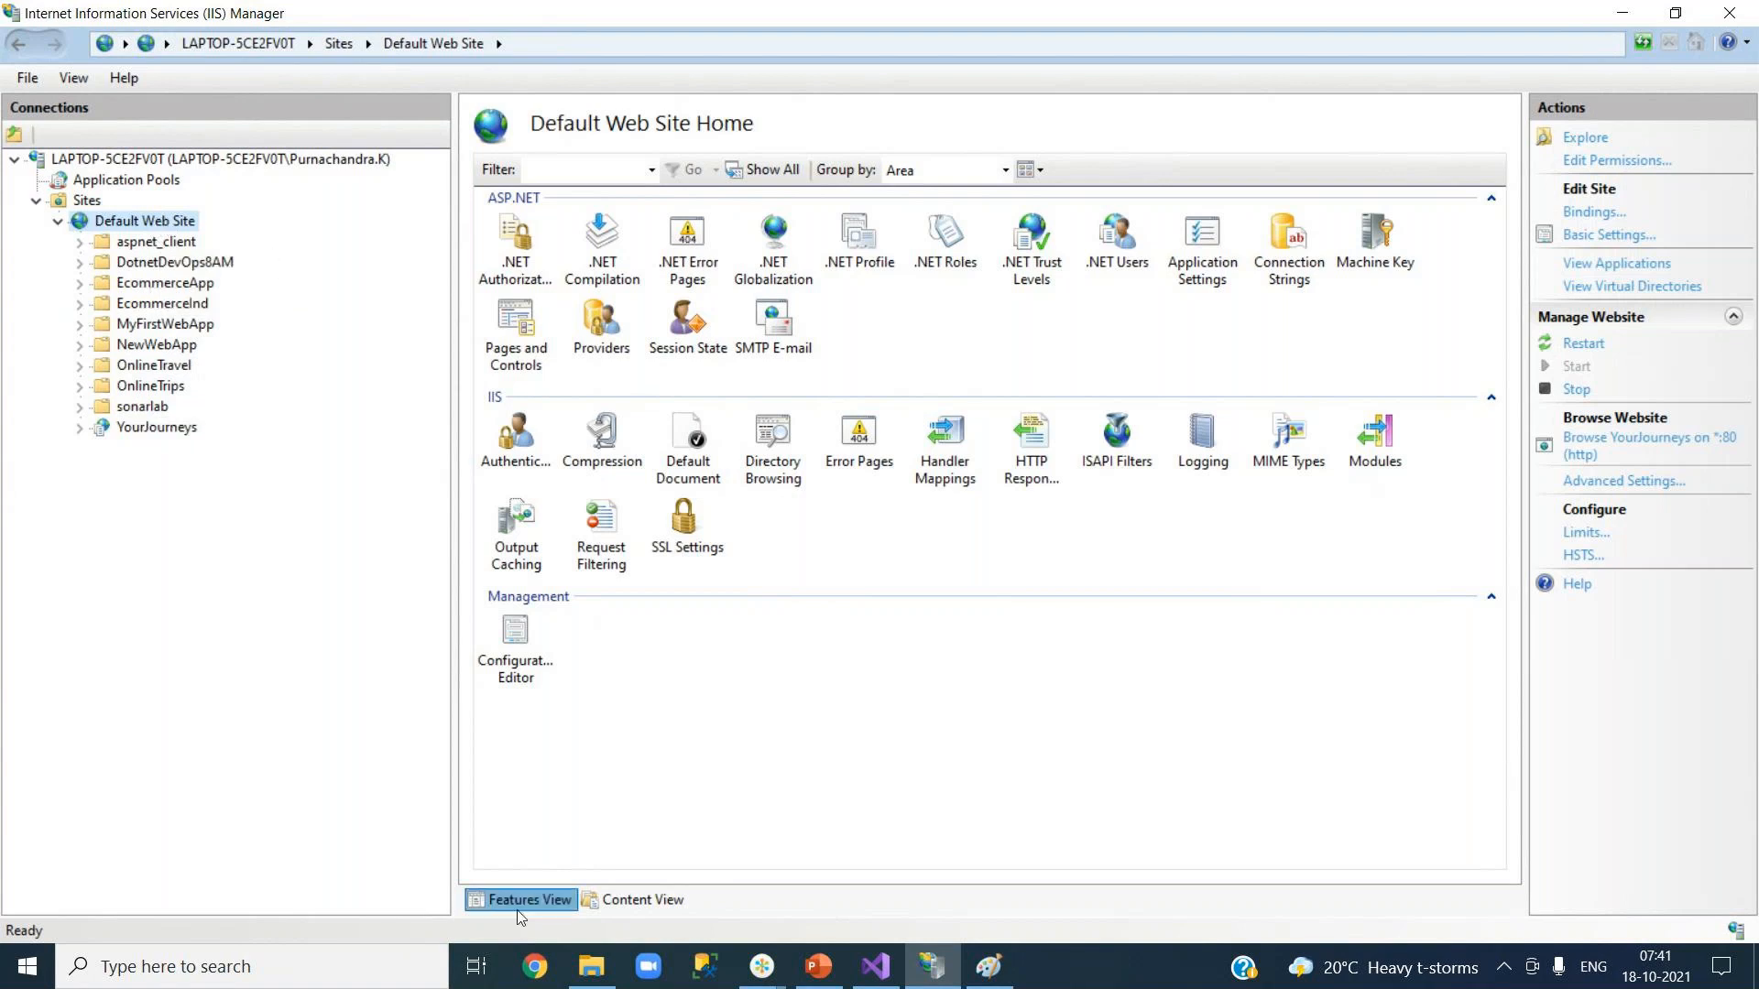
left_click(535, 969)
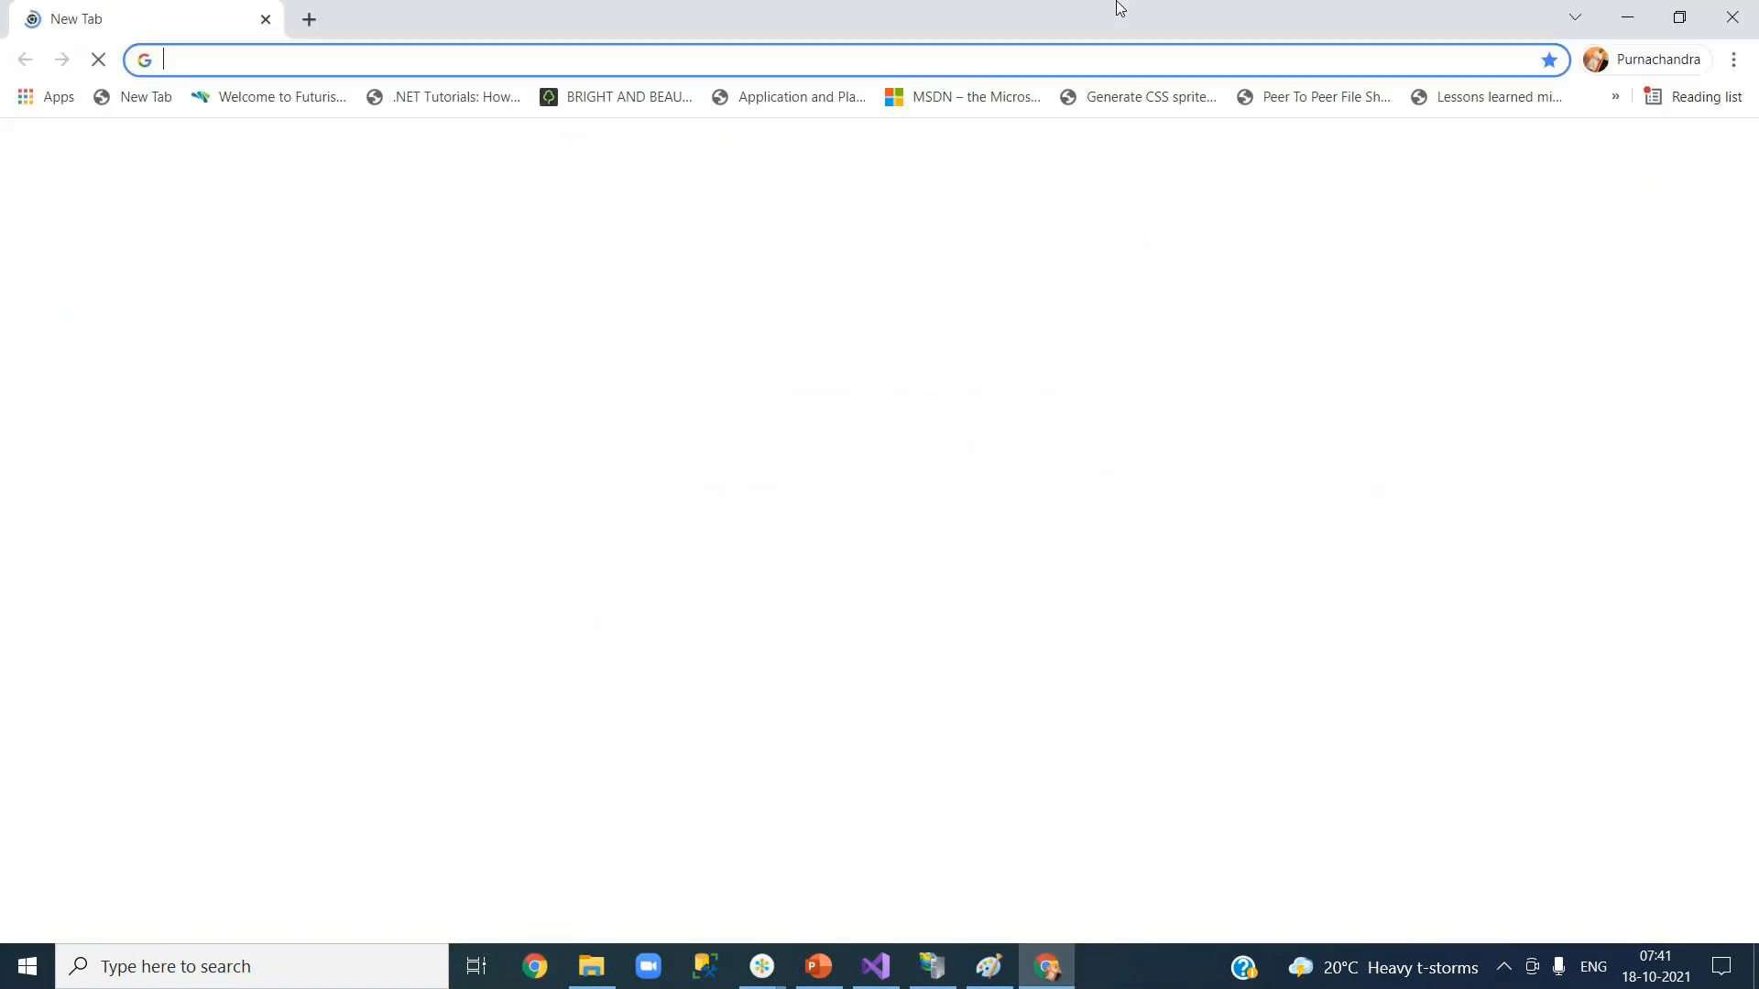
type("mak")
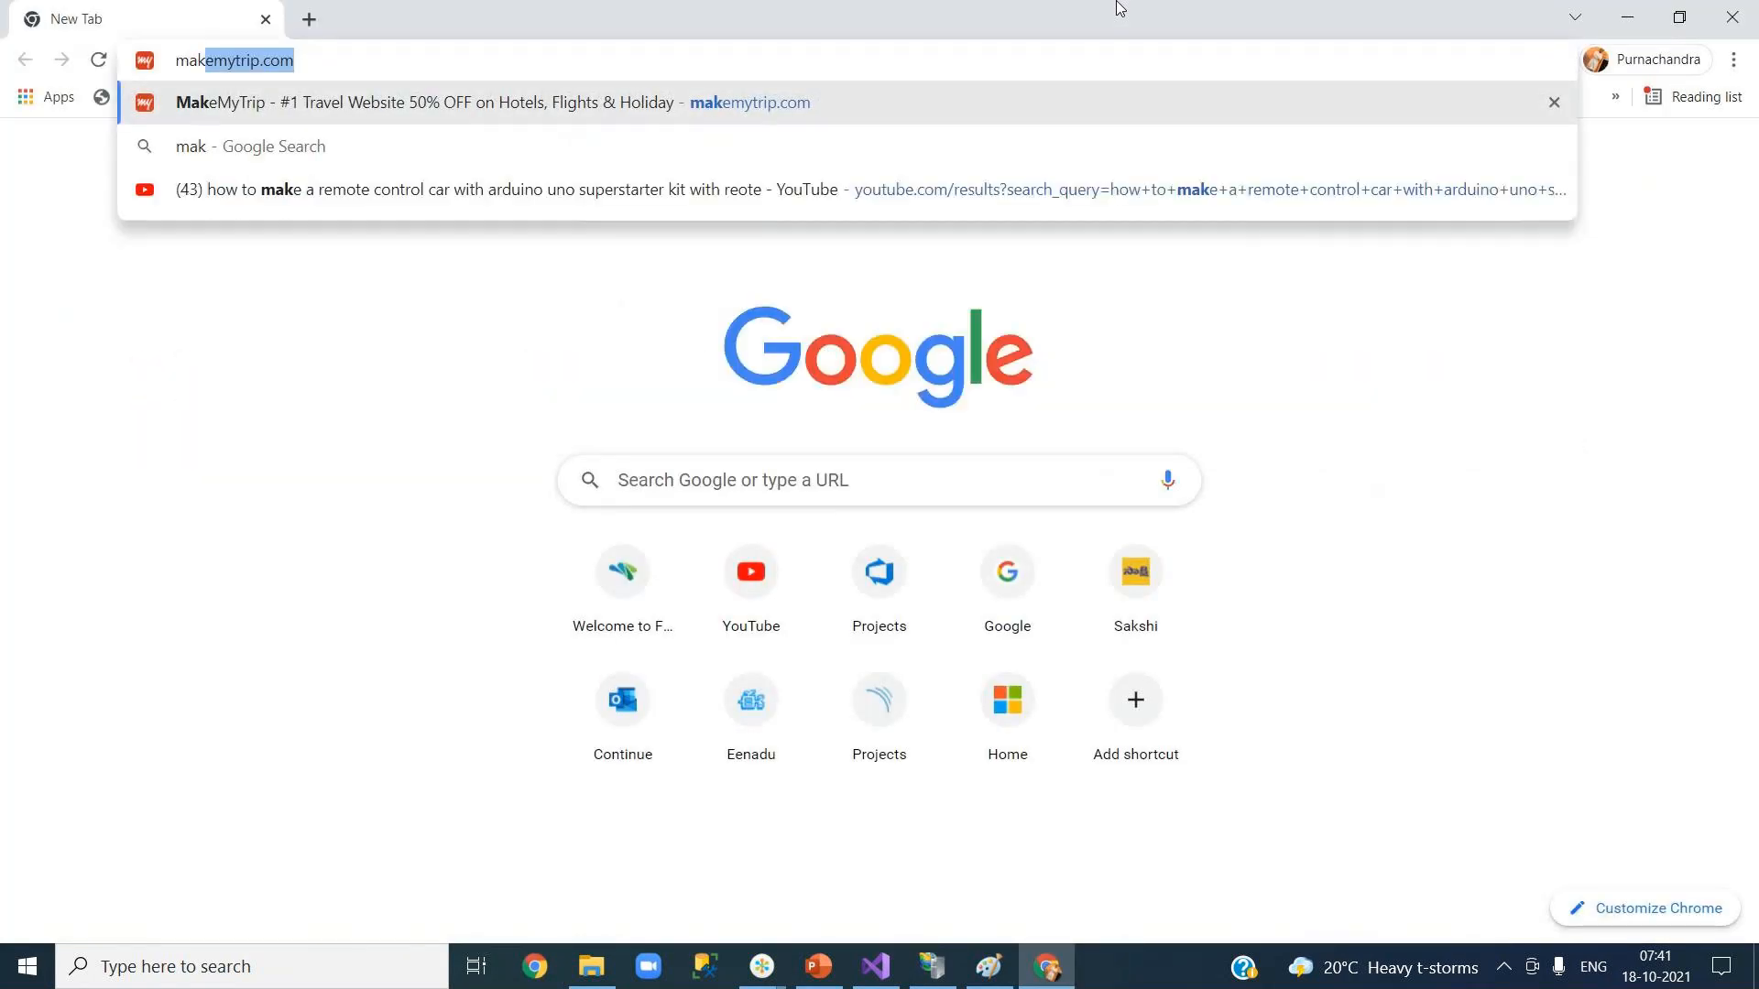
key("Return")
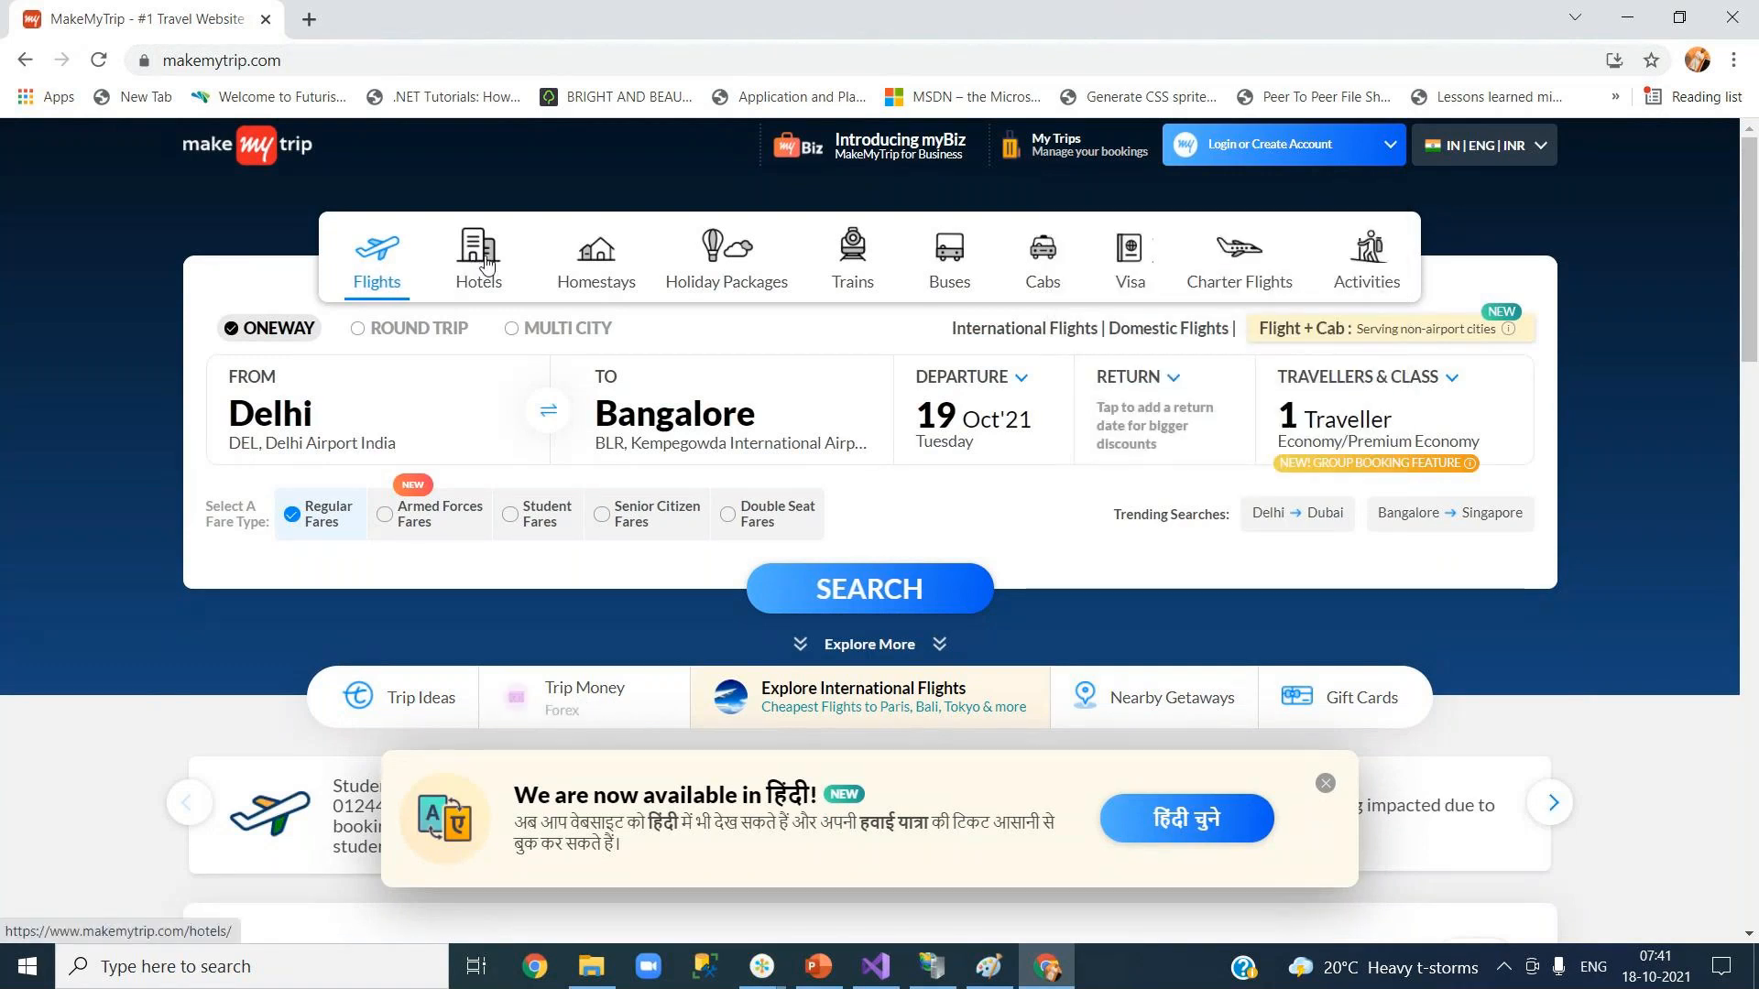
Compare the URL paths of MakeMyTrip's Hotels, Homestays and Holiday Packages sections, and return to IIS Manager.
left_click(486, 262)
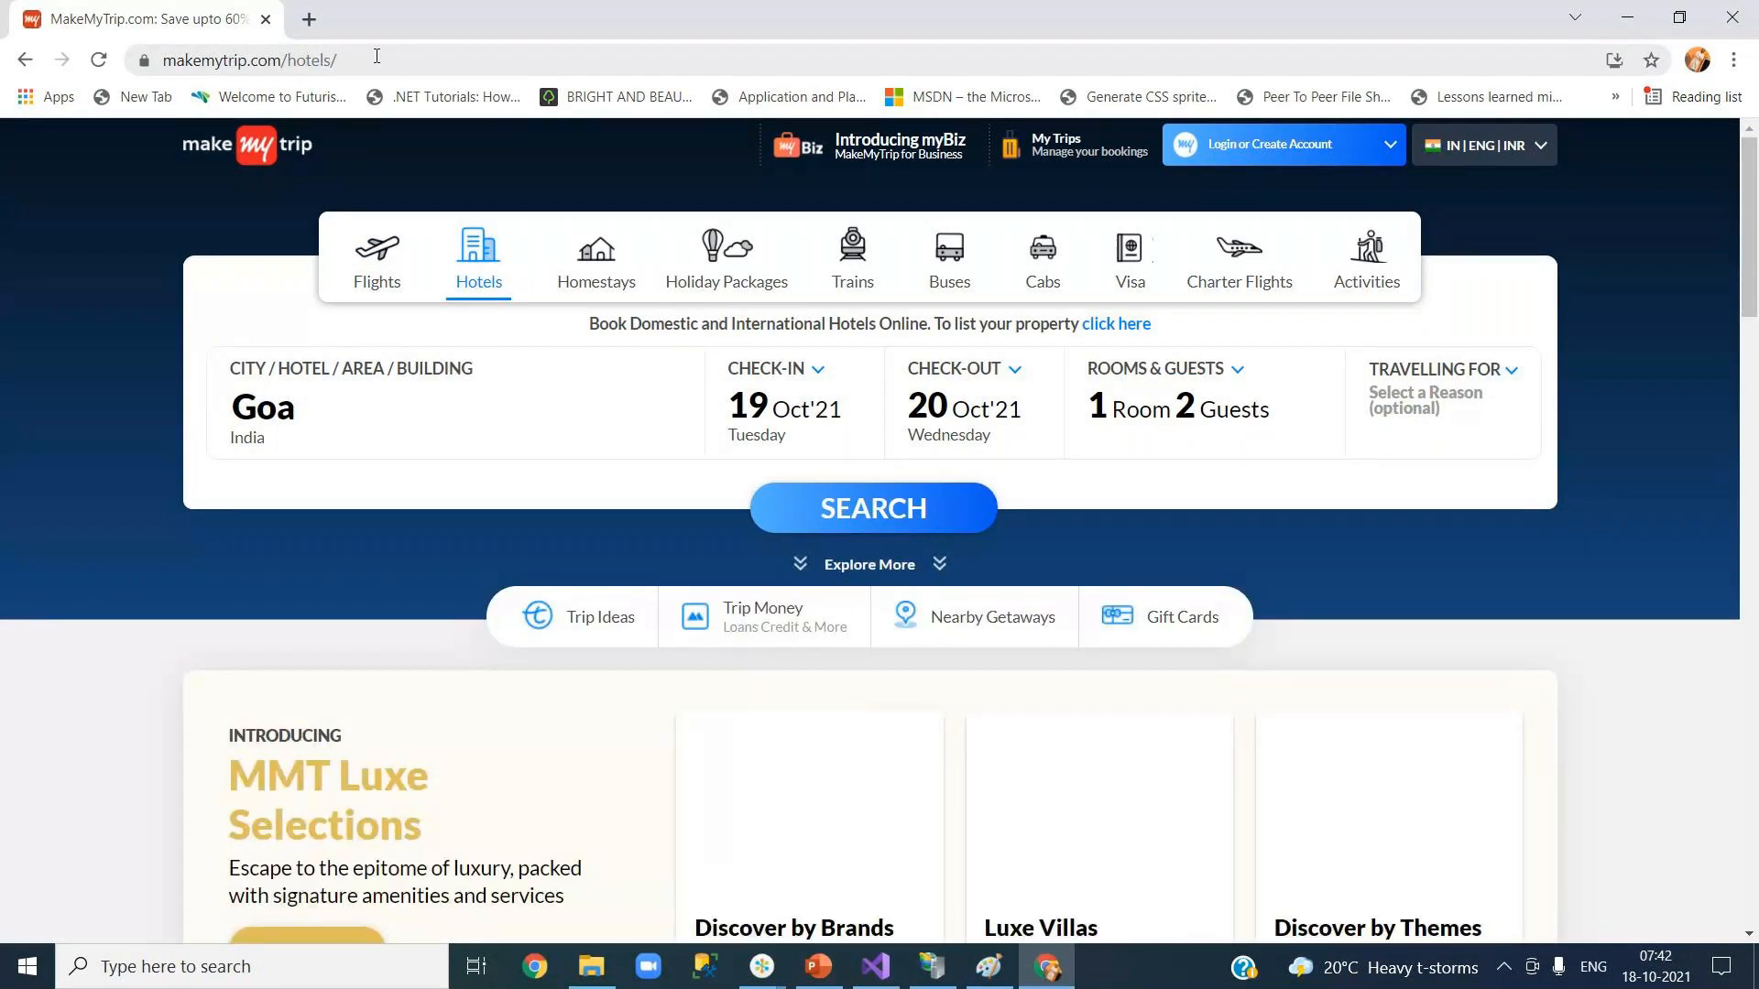
left_click(606, 256)
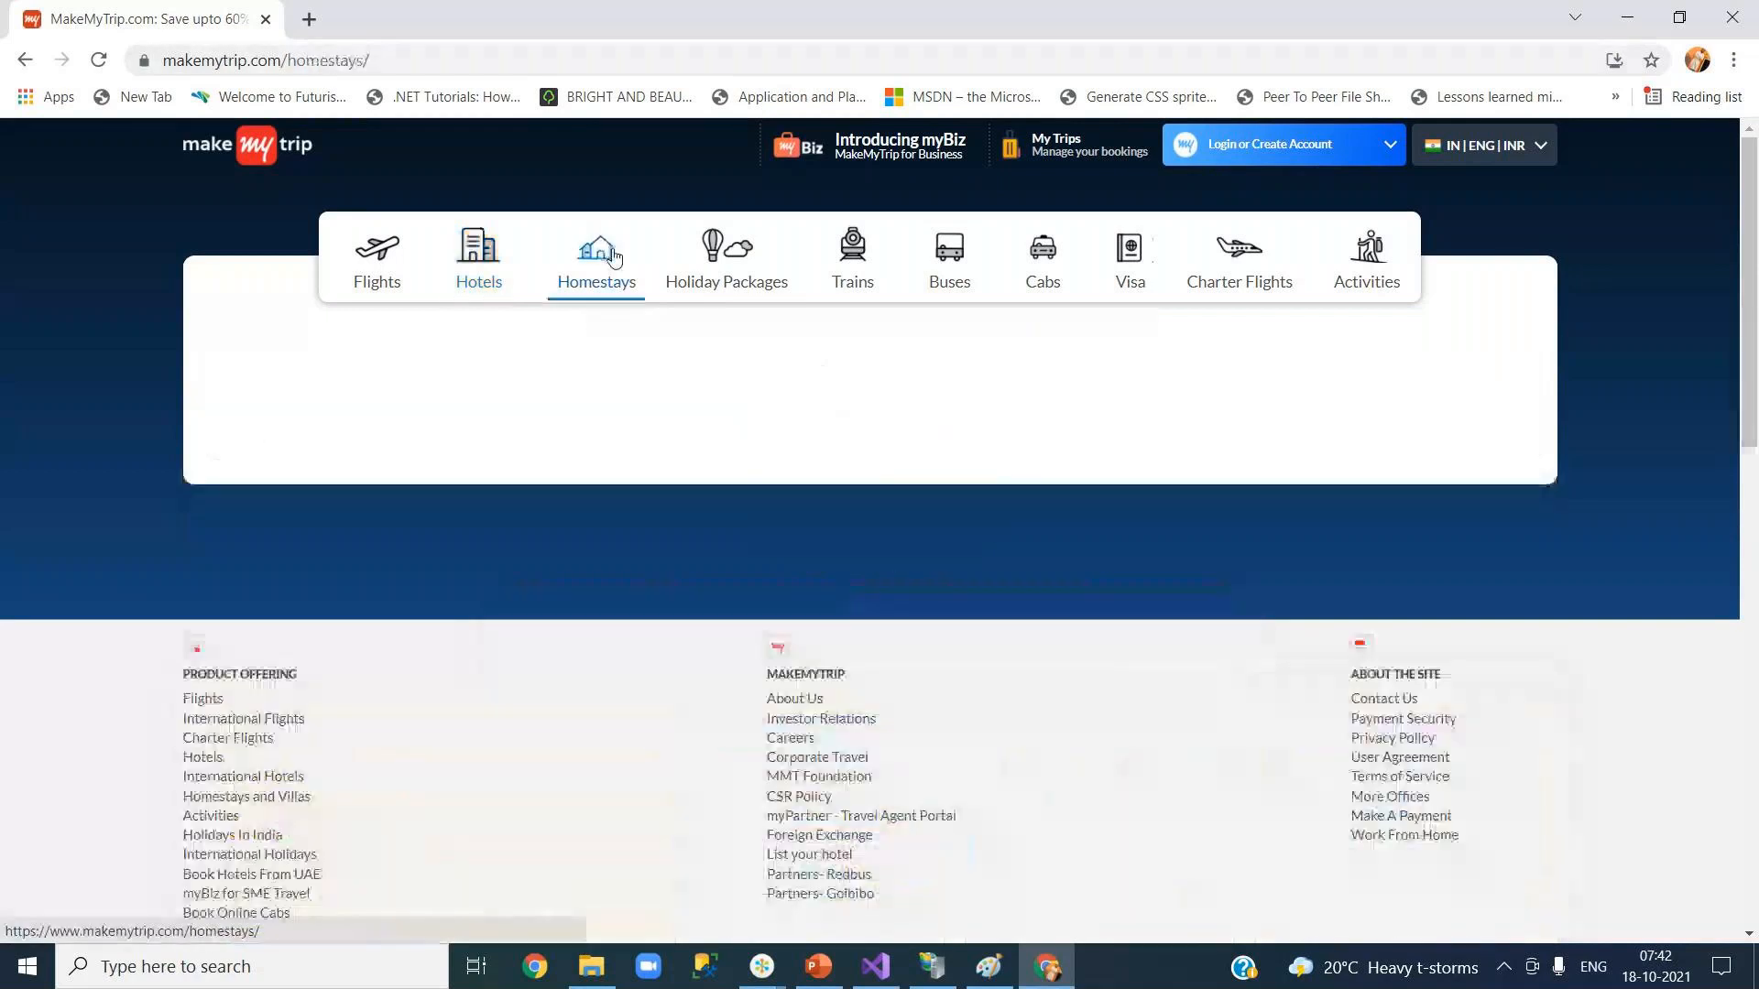
left_click_drag(288, 59, 349, 57)
left_click(713, 245)
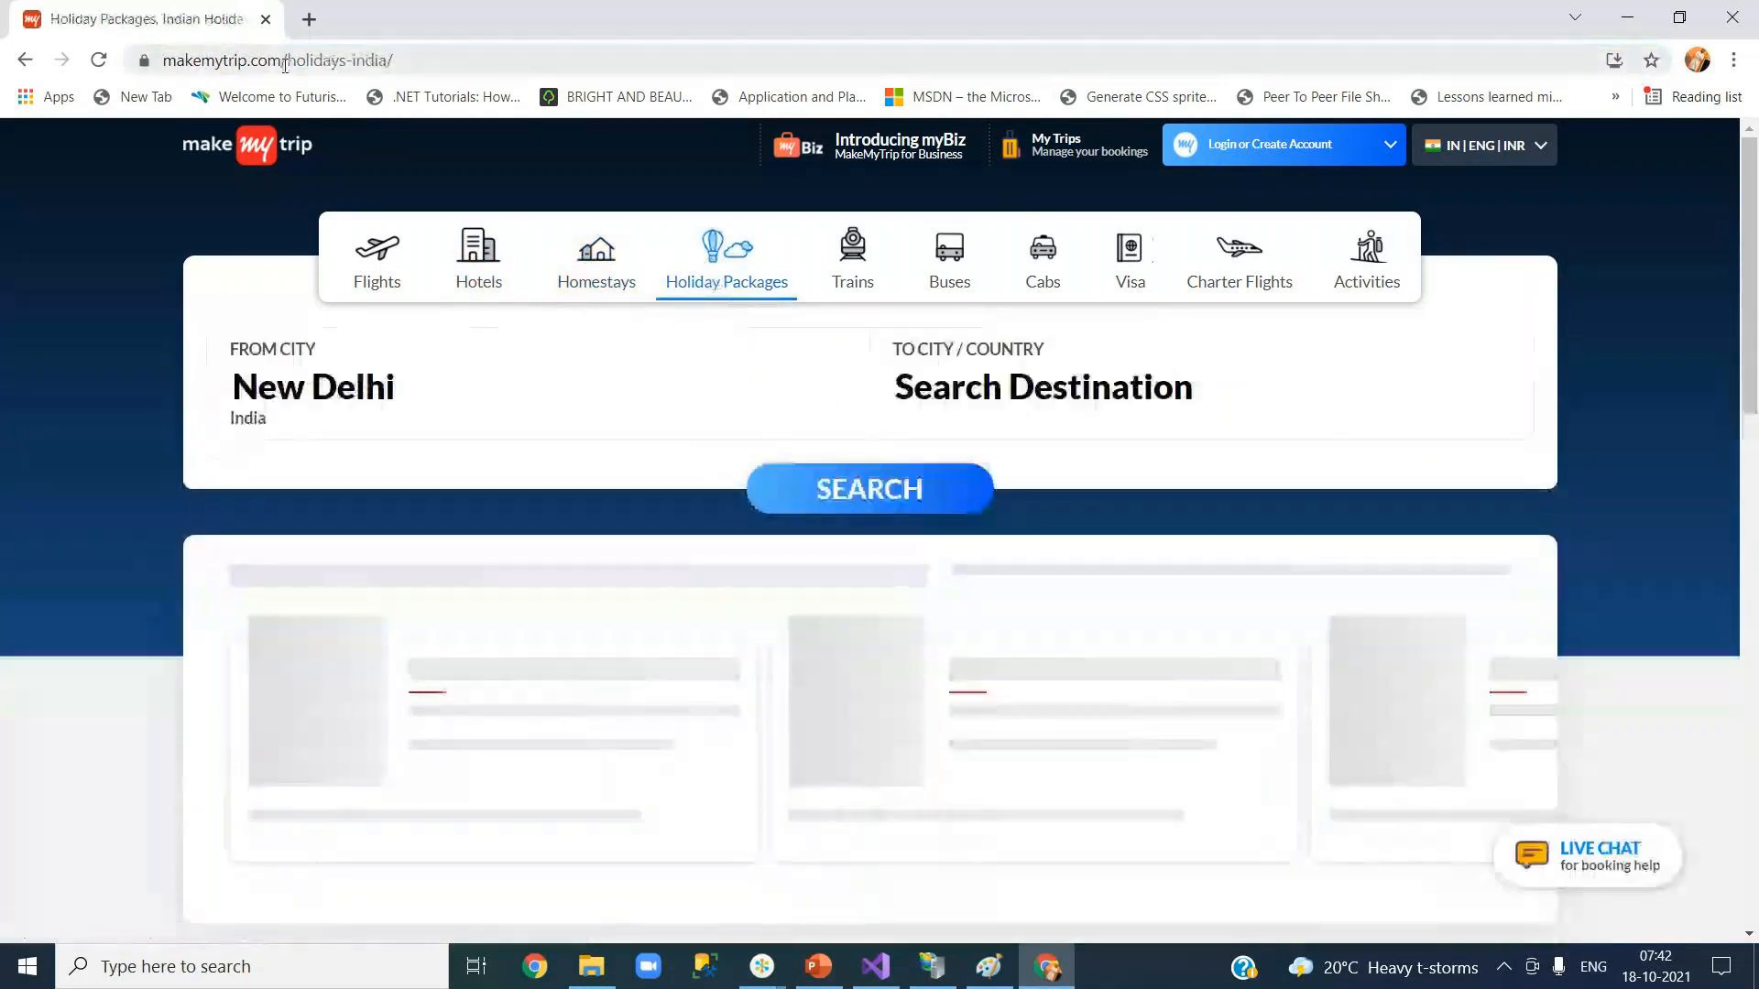
left_click_drag(295, 60, 457, 61)
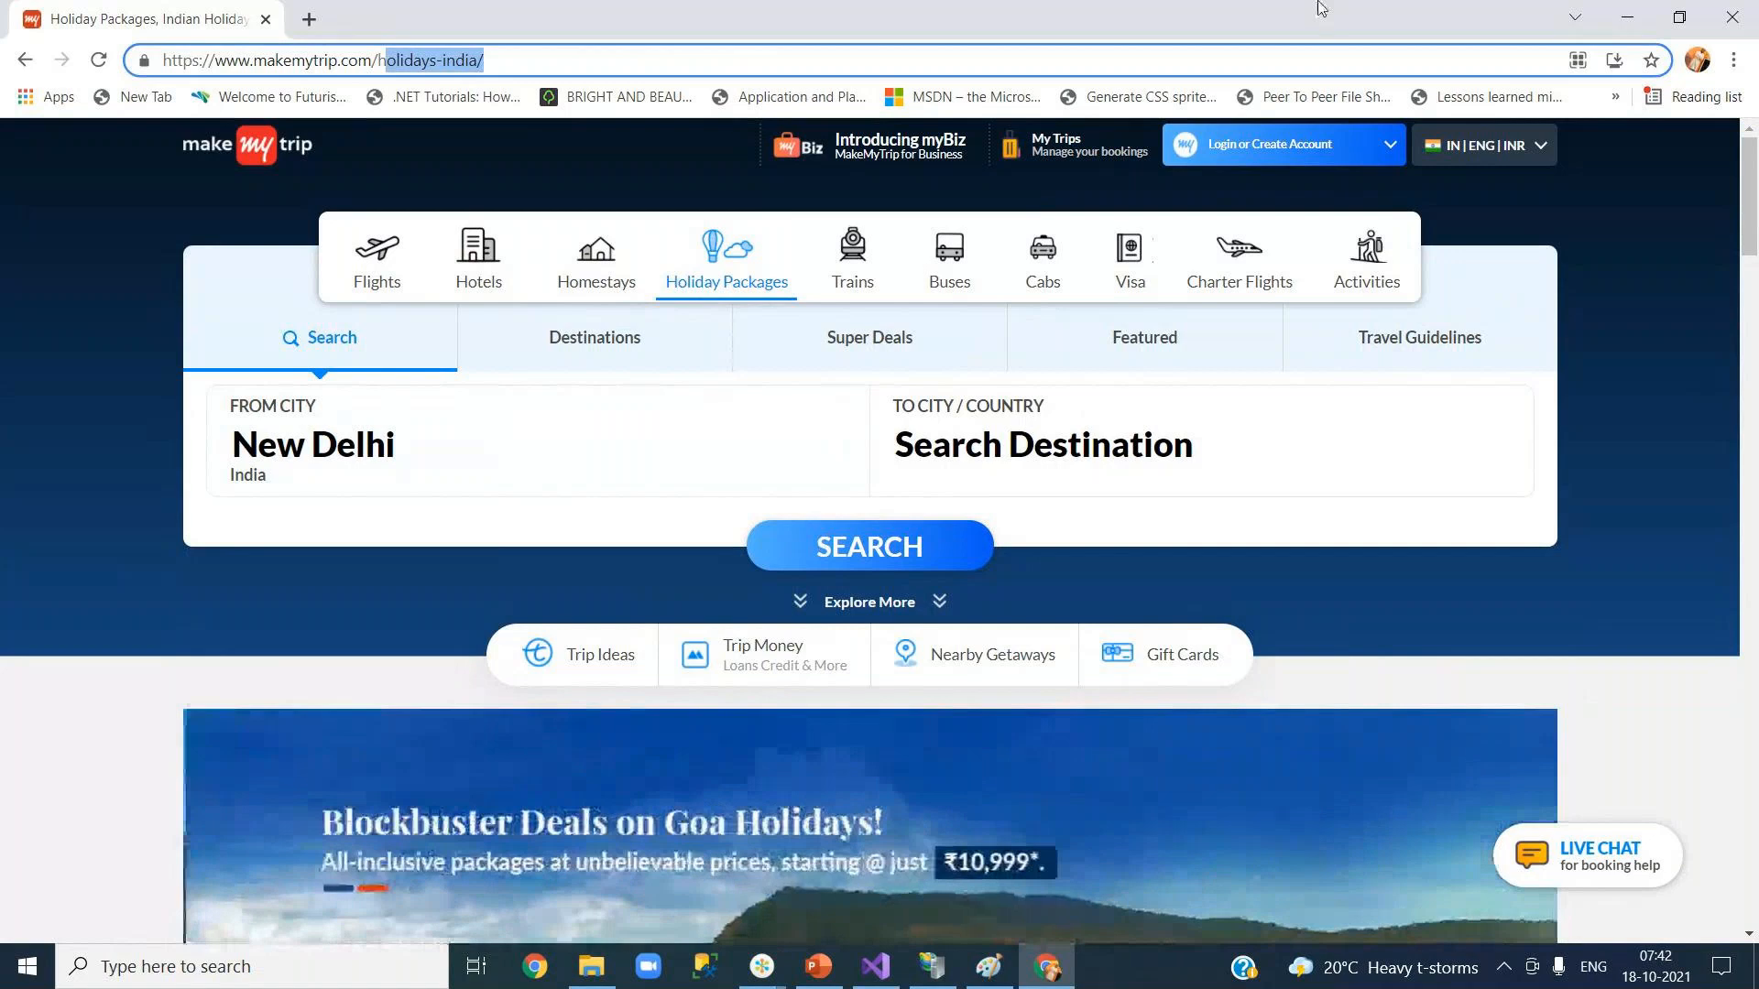
left_click(1627, 17)
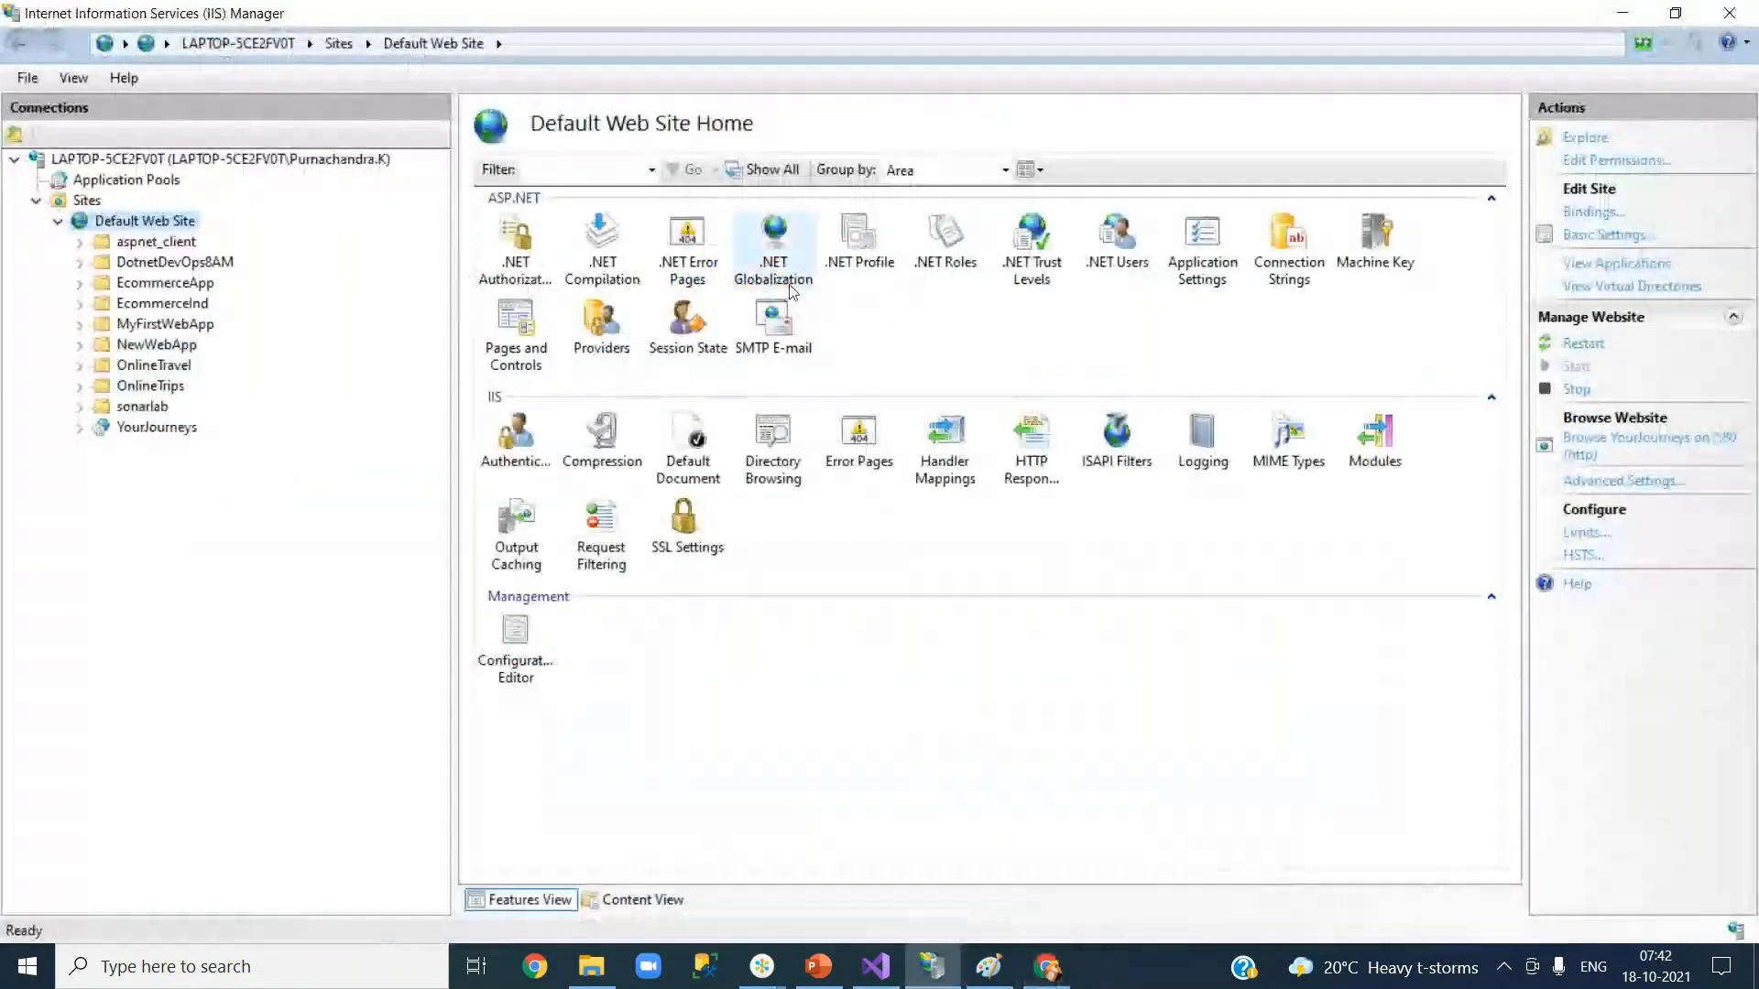
Review the Default Web Site's http binding for the YourJourneys host name, and close the bindings without changes.
left_click(157, 434)
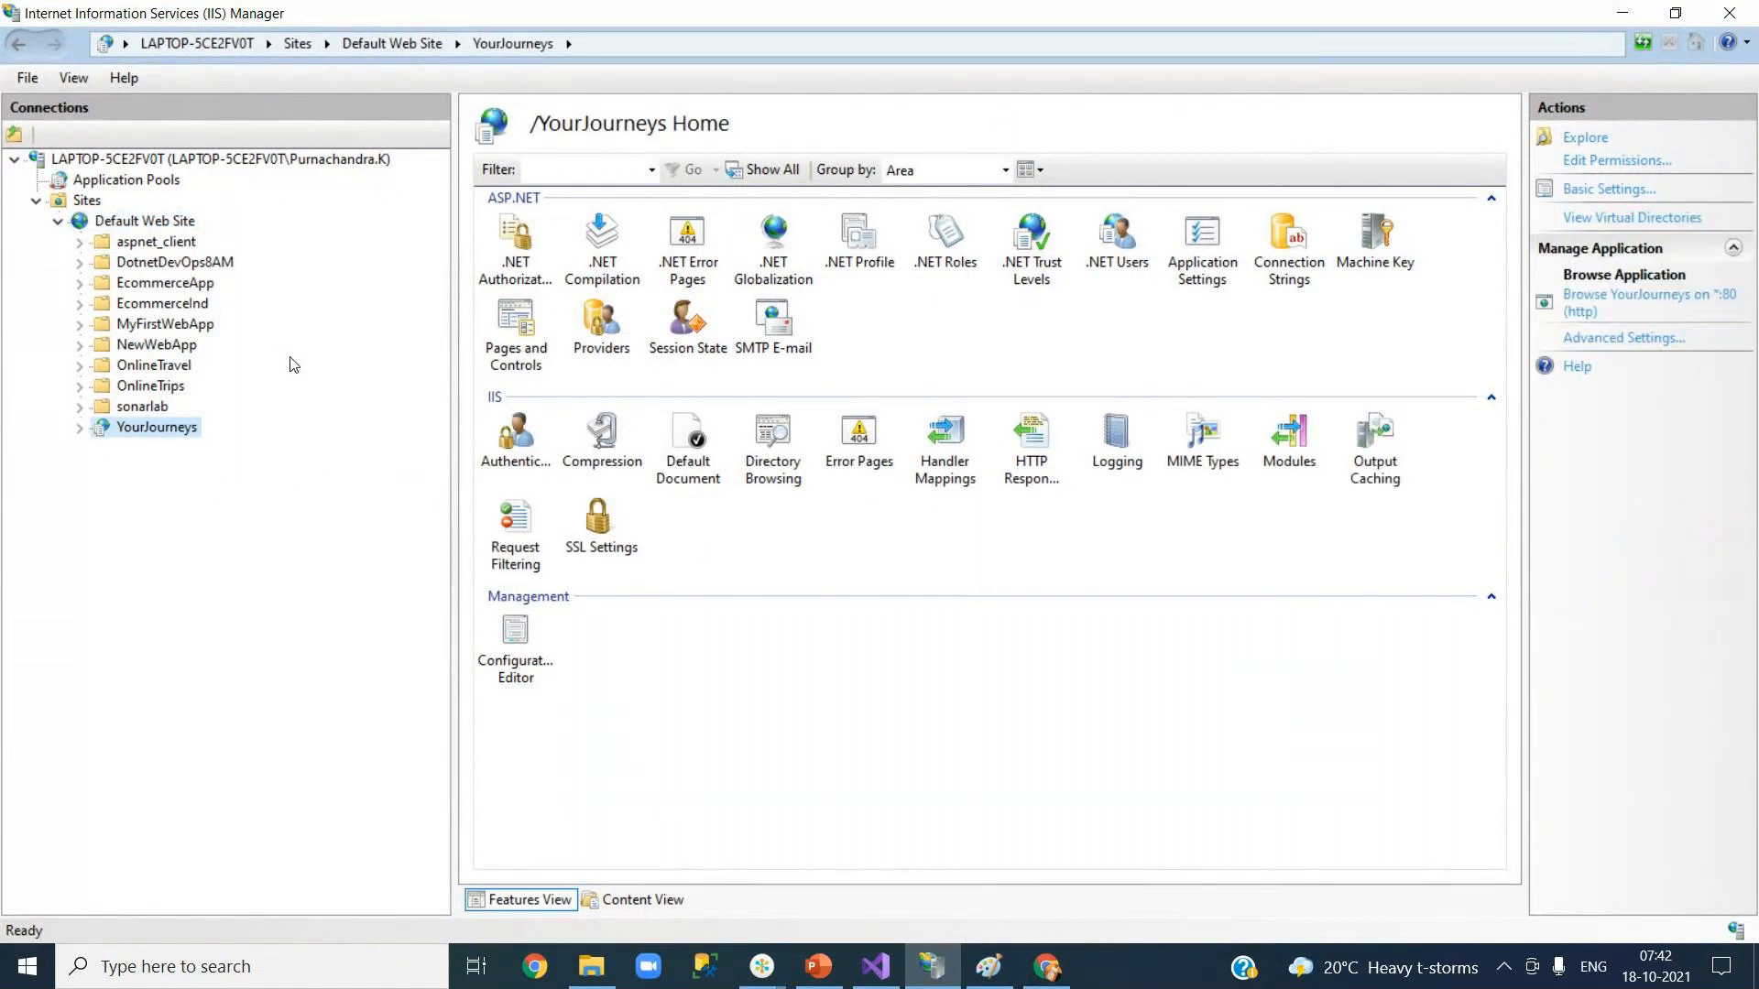
left_click(152, 224)
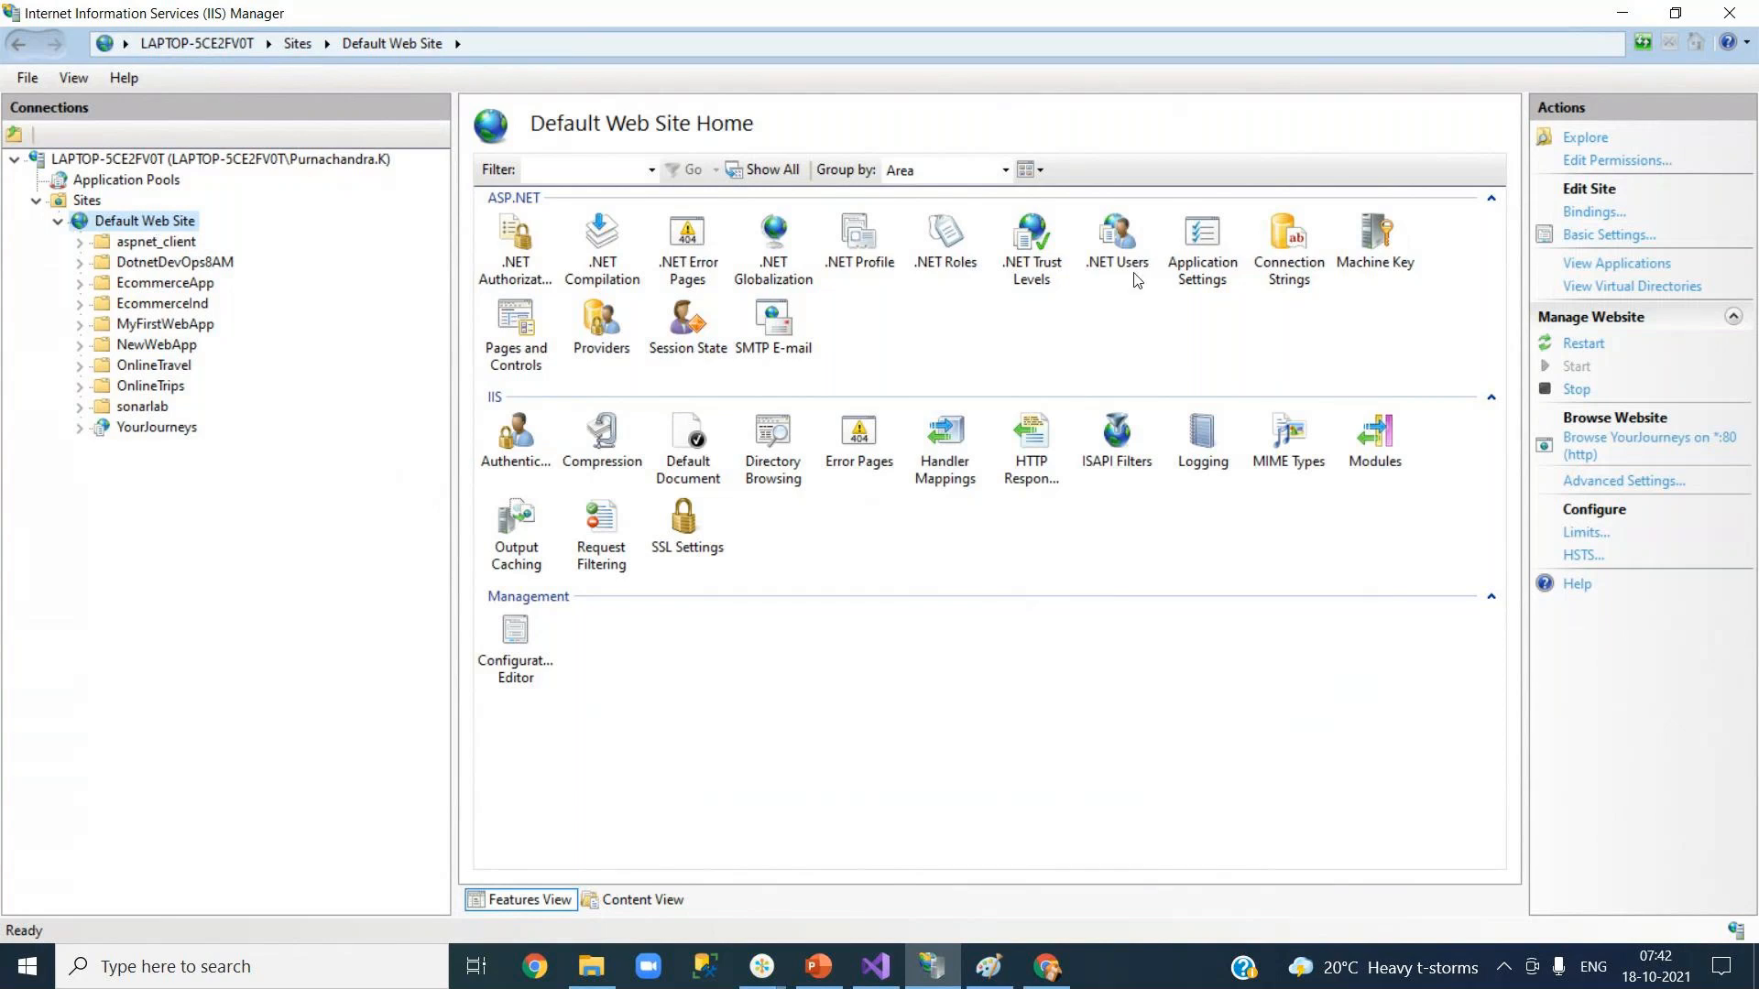
left_click(1590, 216)
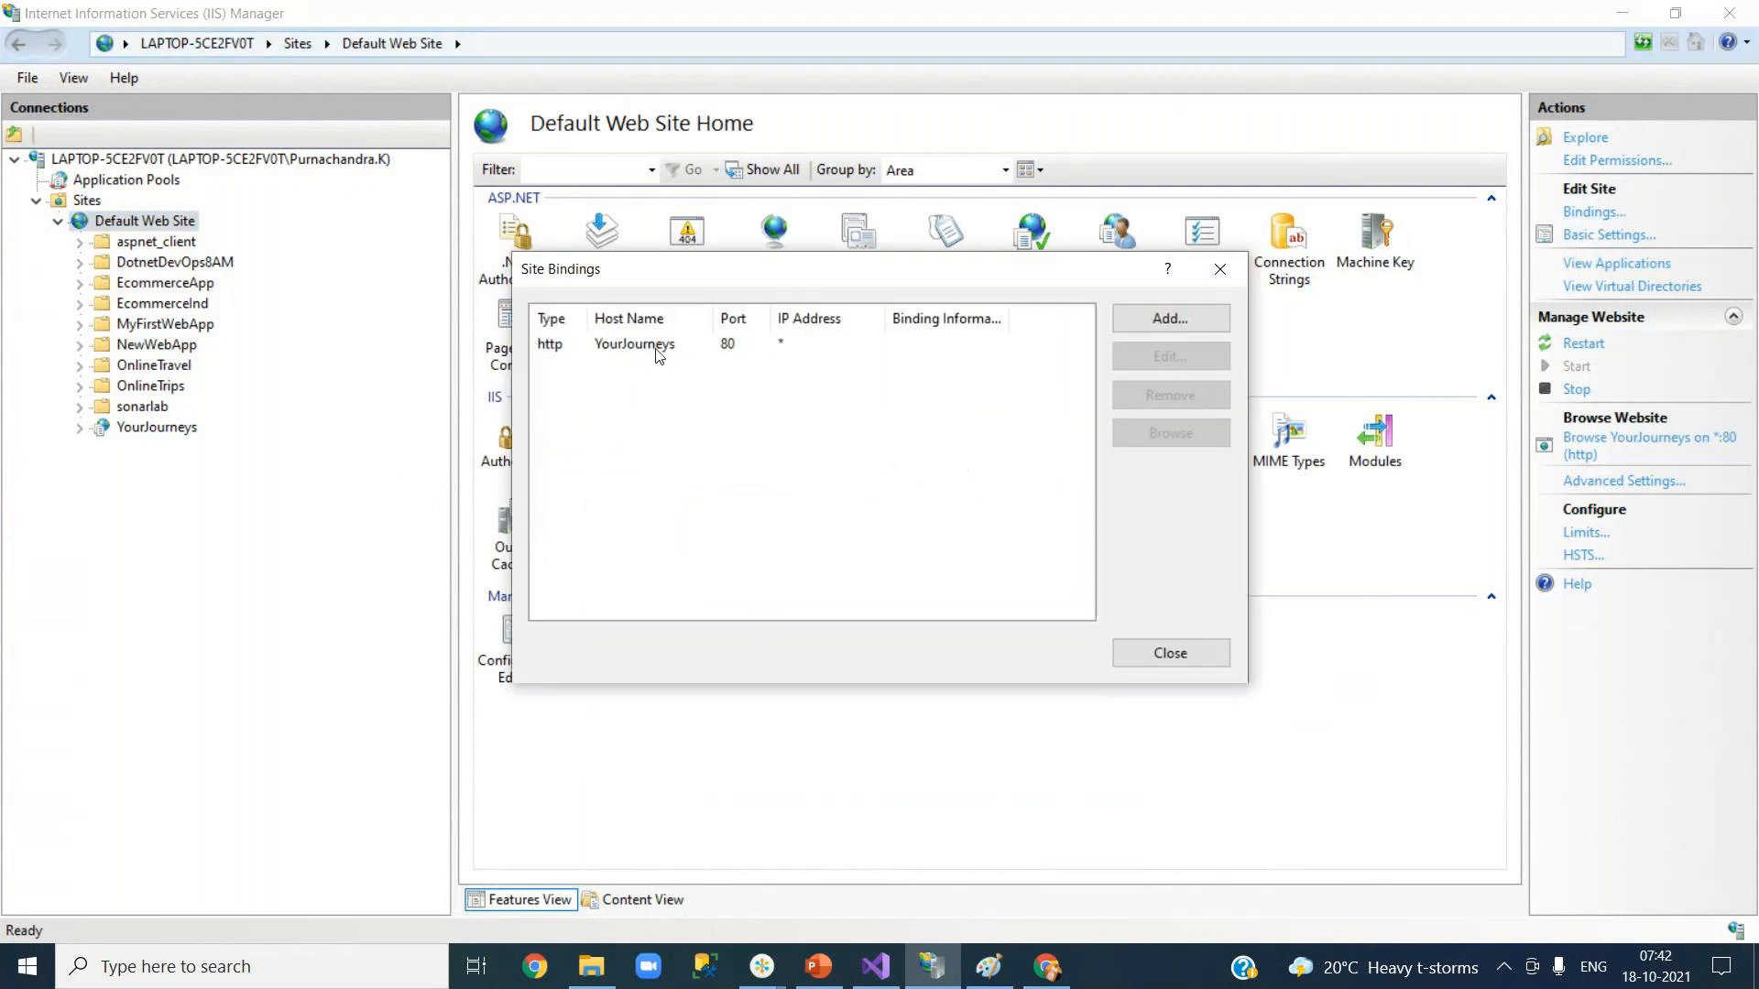
left_click(658, 351)
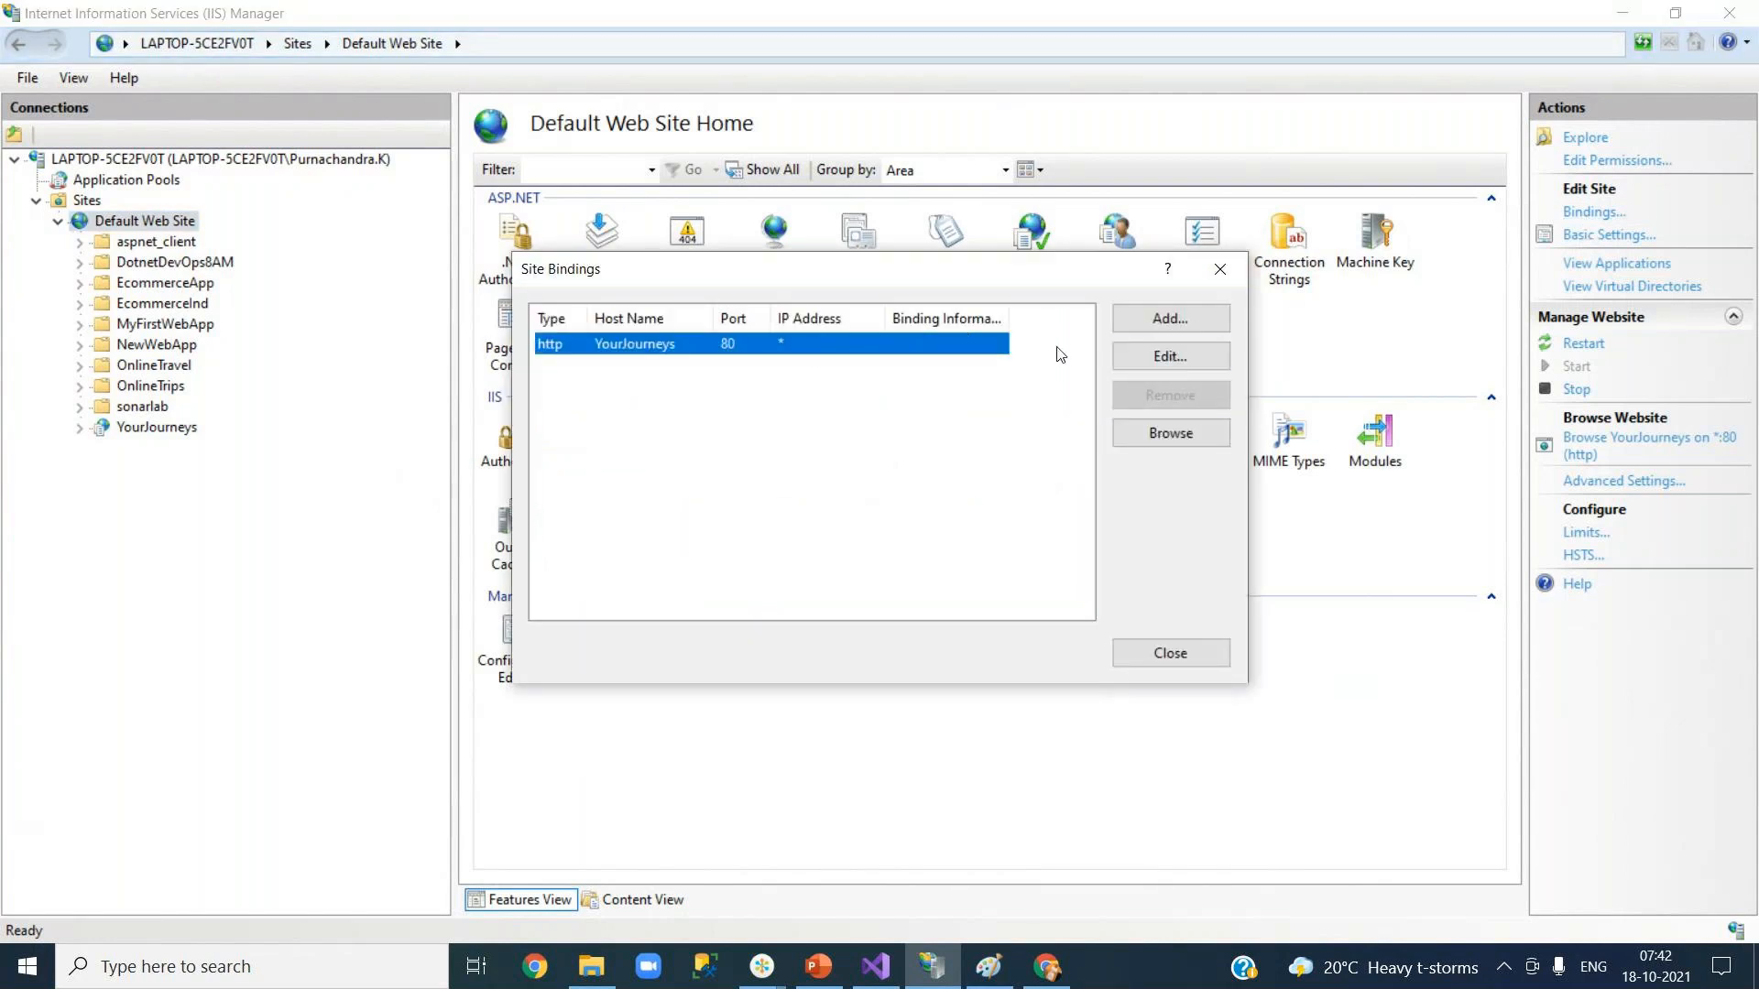
left_click(1145, 361)
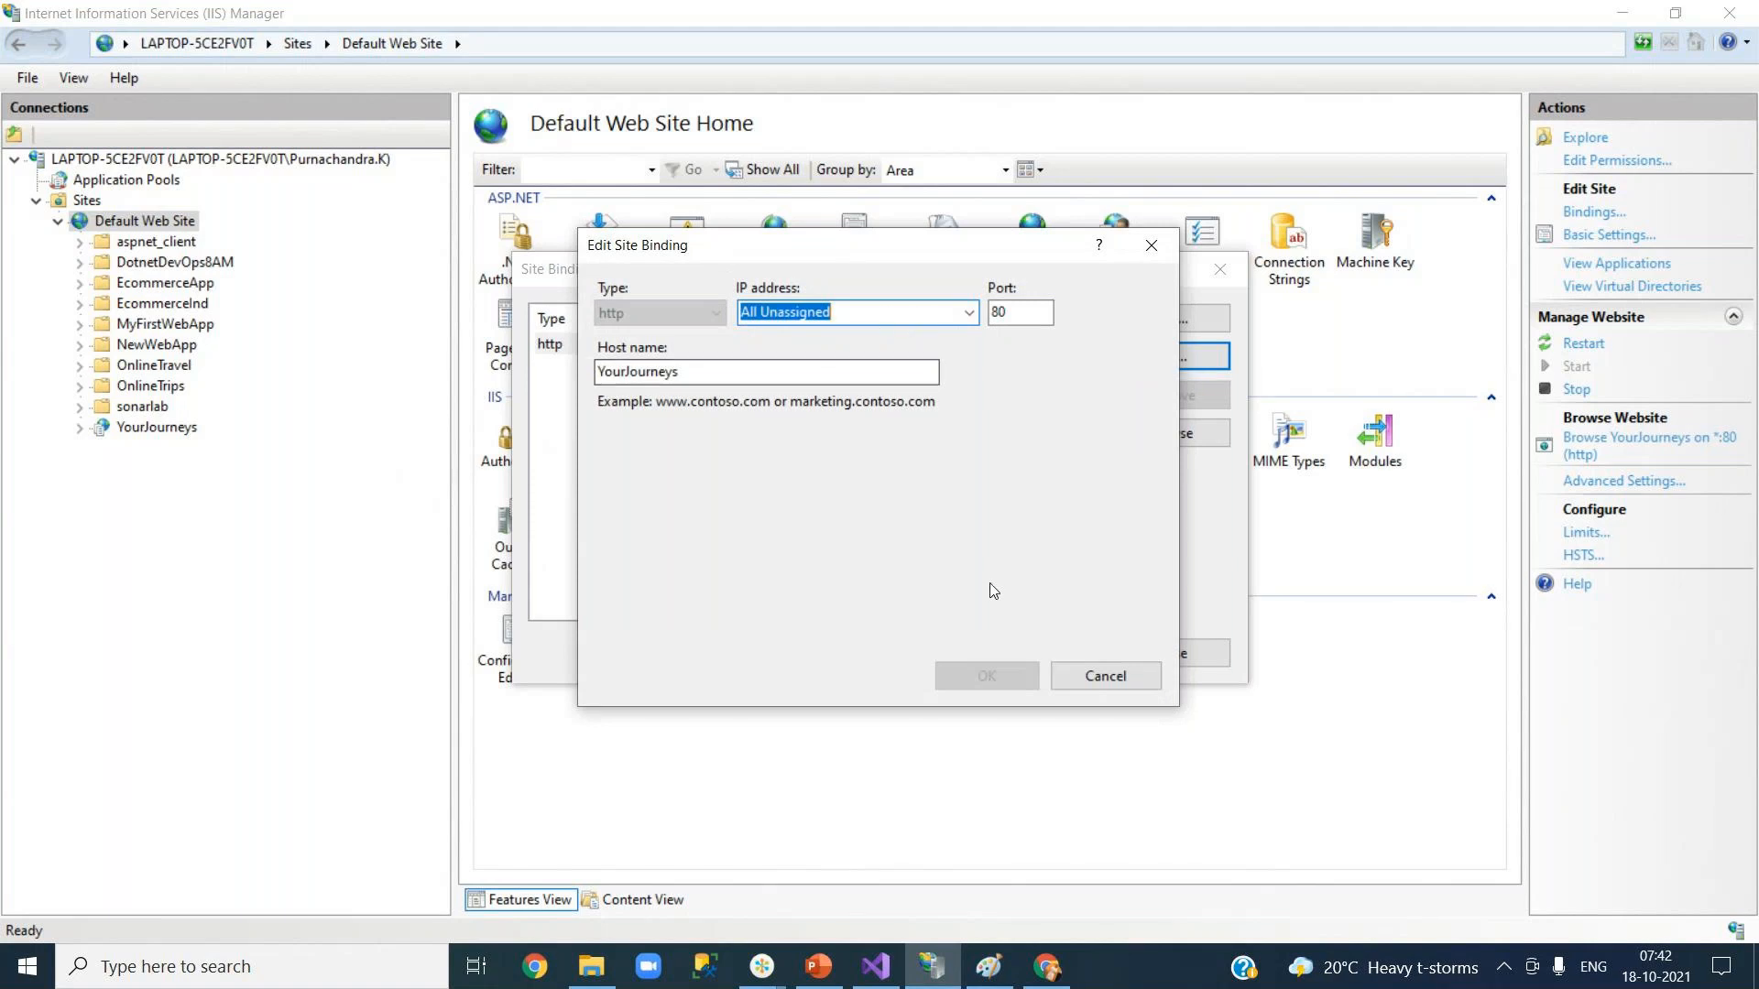
left_click(1118, 677)
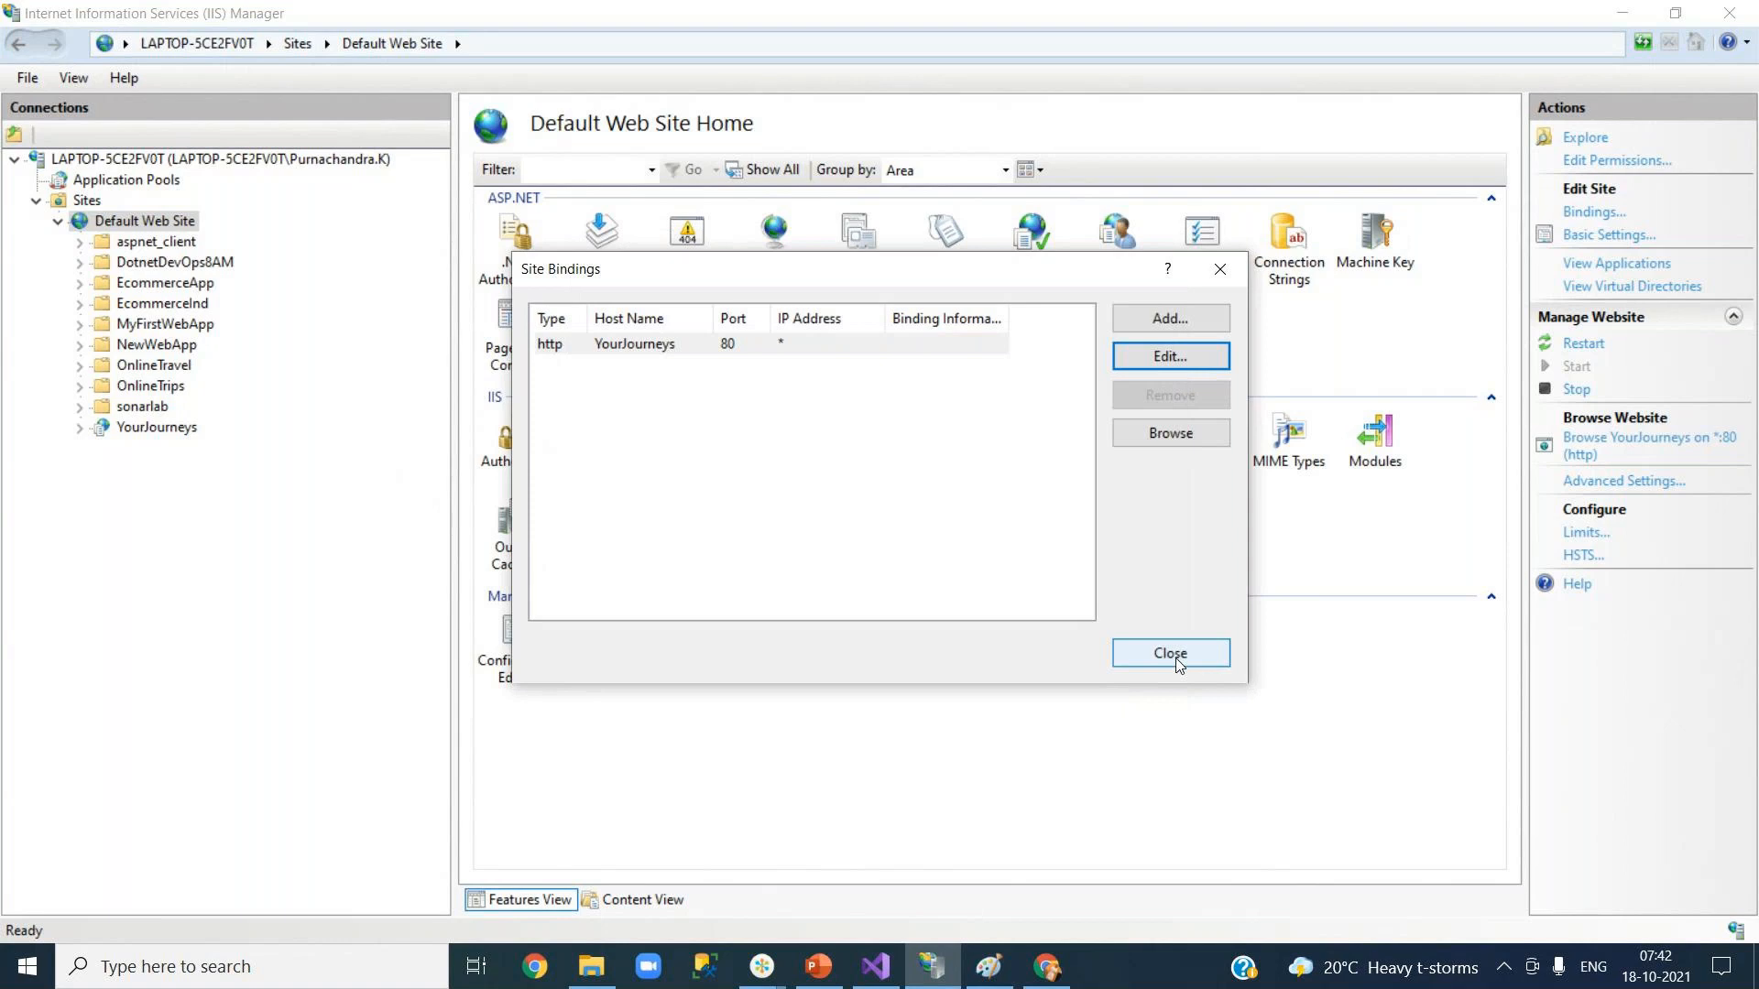
left_click(1177, 661)
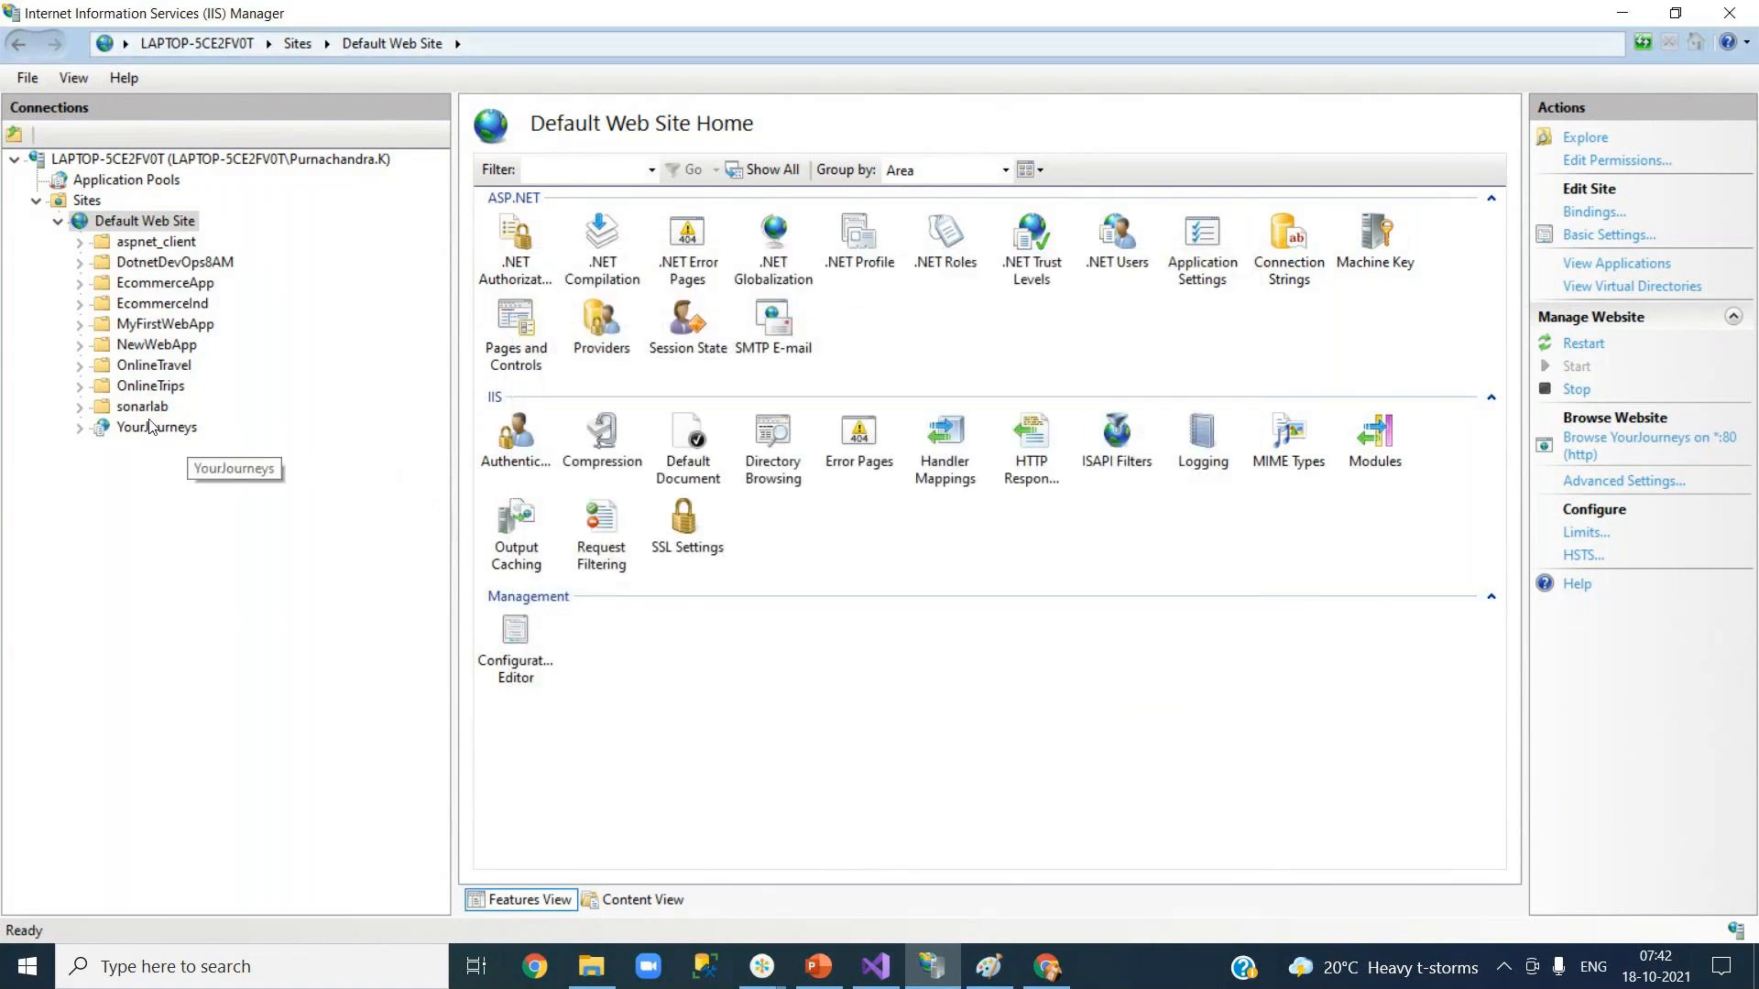
Look at the subfolders of aspnet_client under the Default Web Site, and collapse the folder again.
left_click(81, 243)
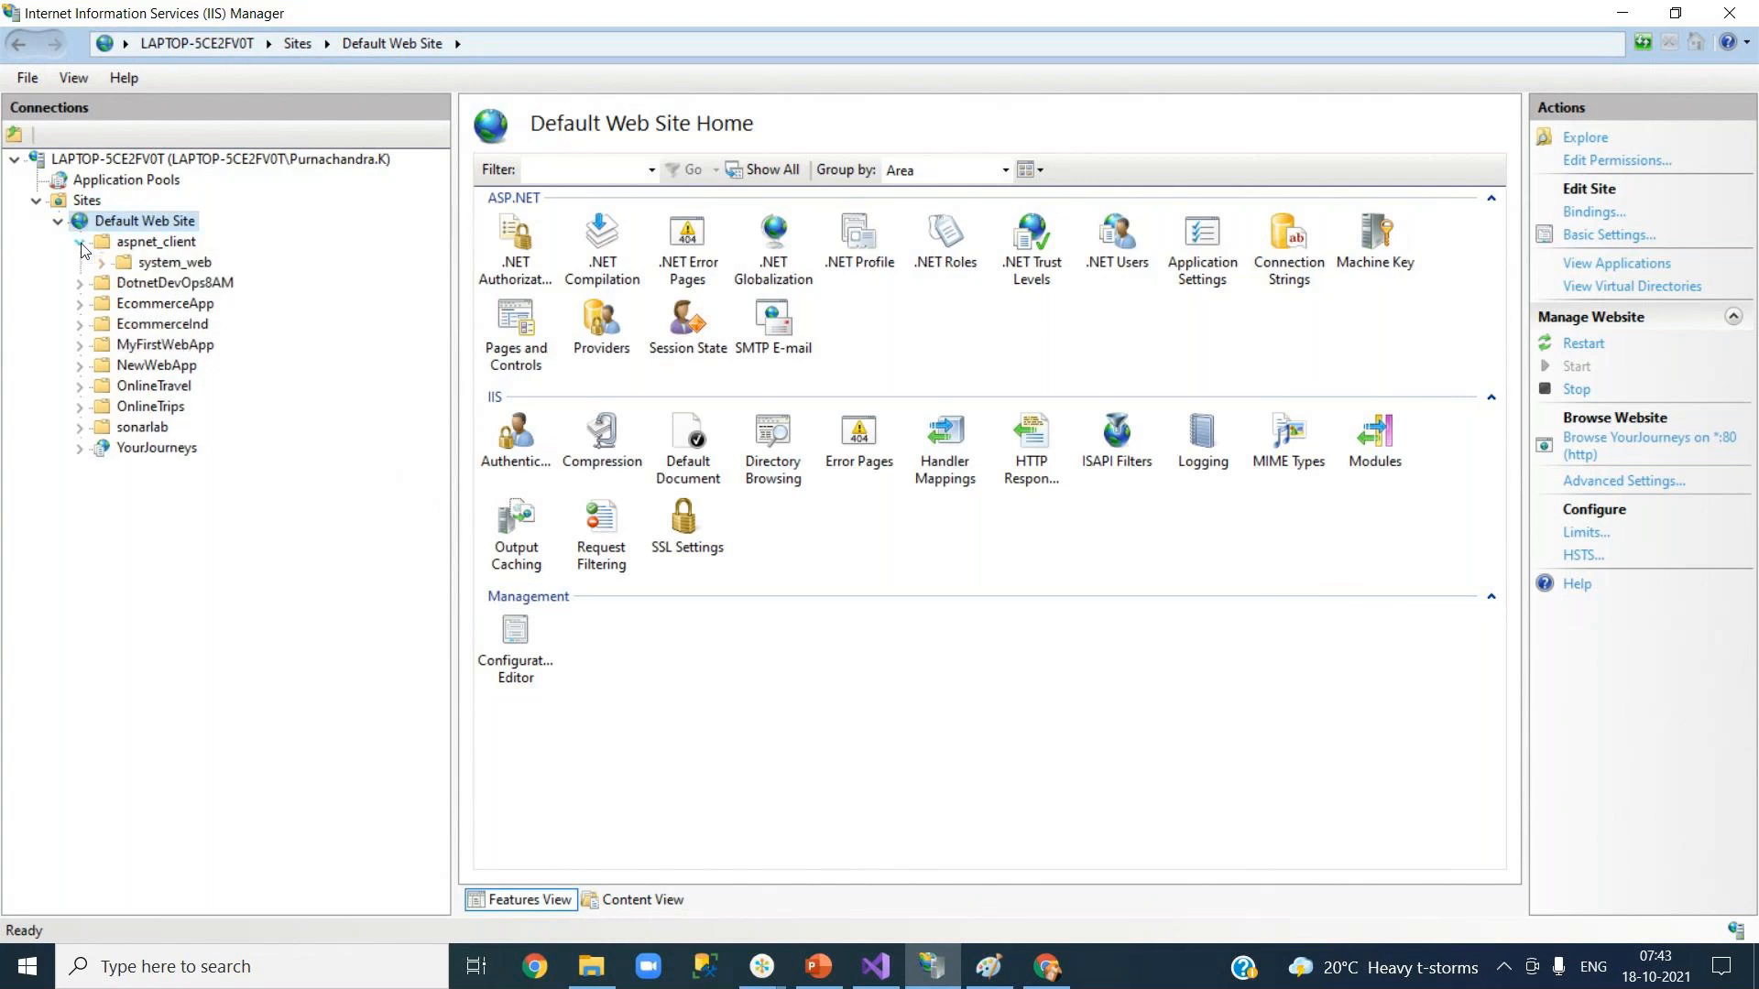
left_click(100, 264)
left_click(79, 243)
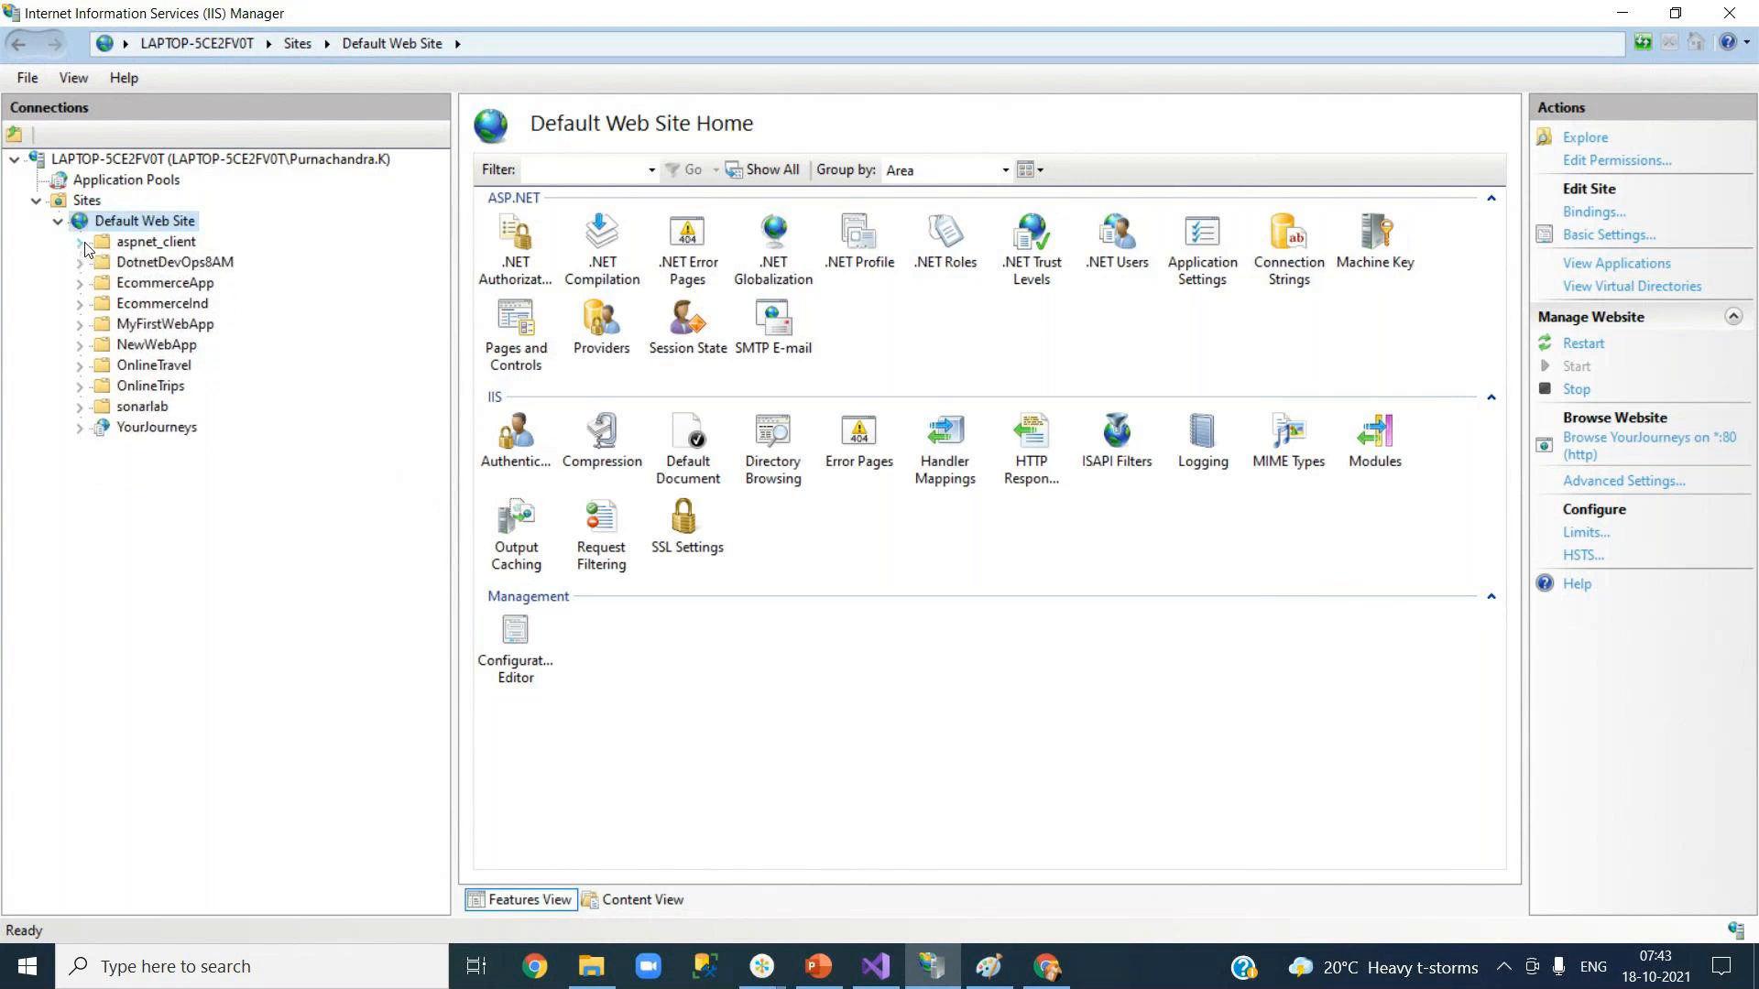
Check the YourJourneys application's default document list and its advanced settings, leaving the settings without changes.
left_click(157, 428)
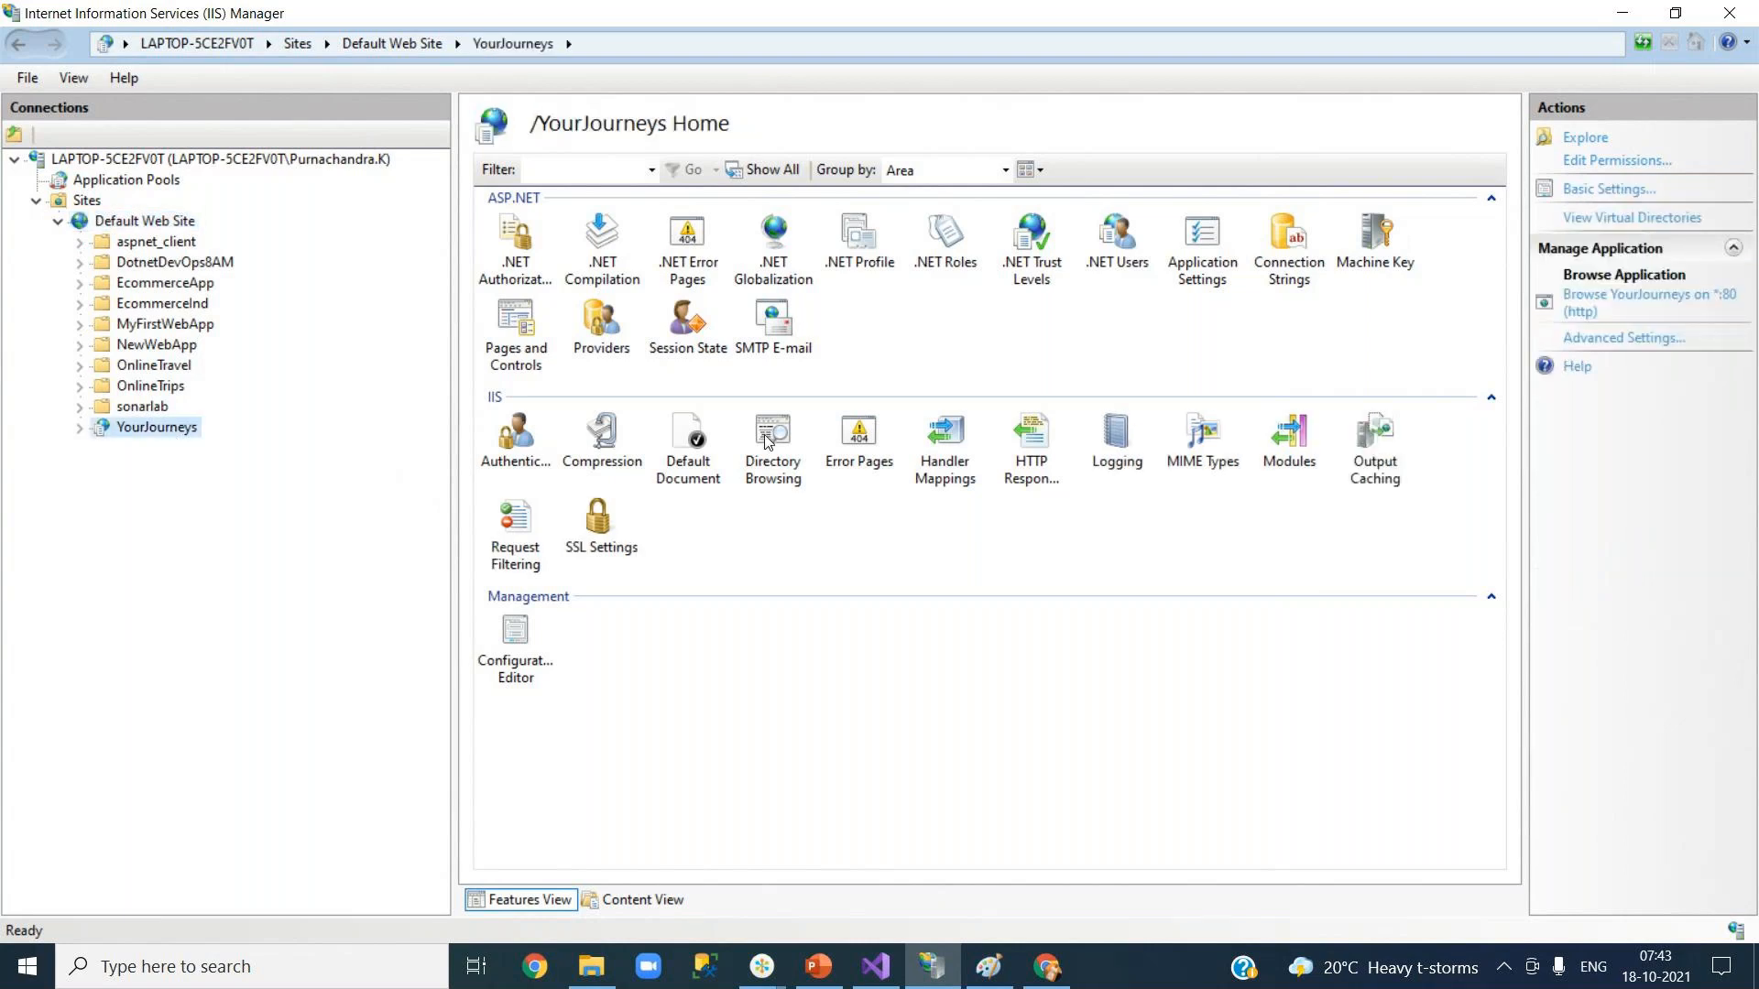
double_click(690, 461)
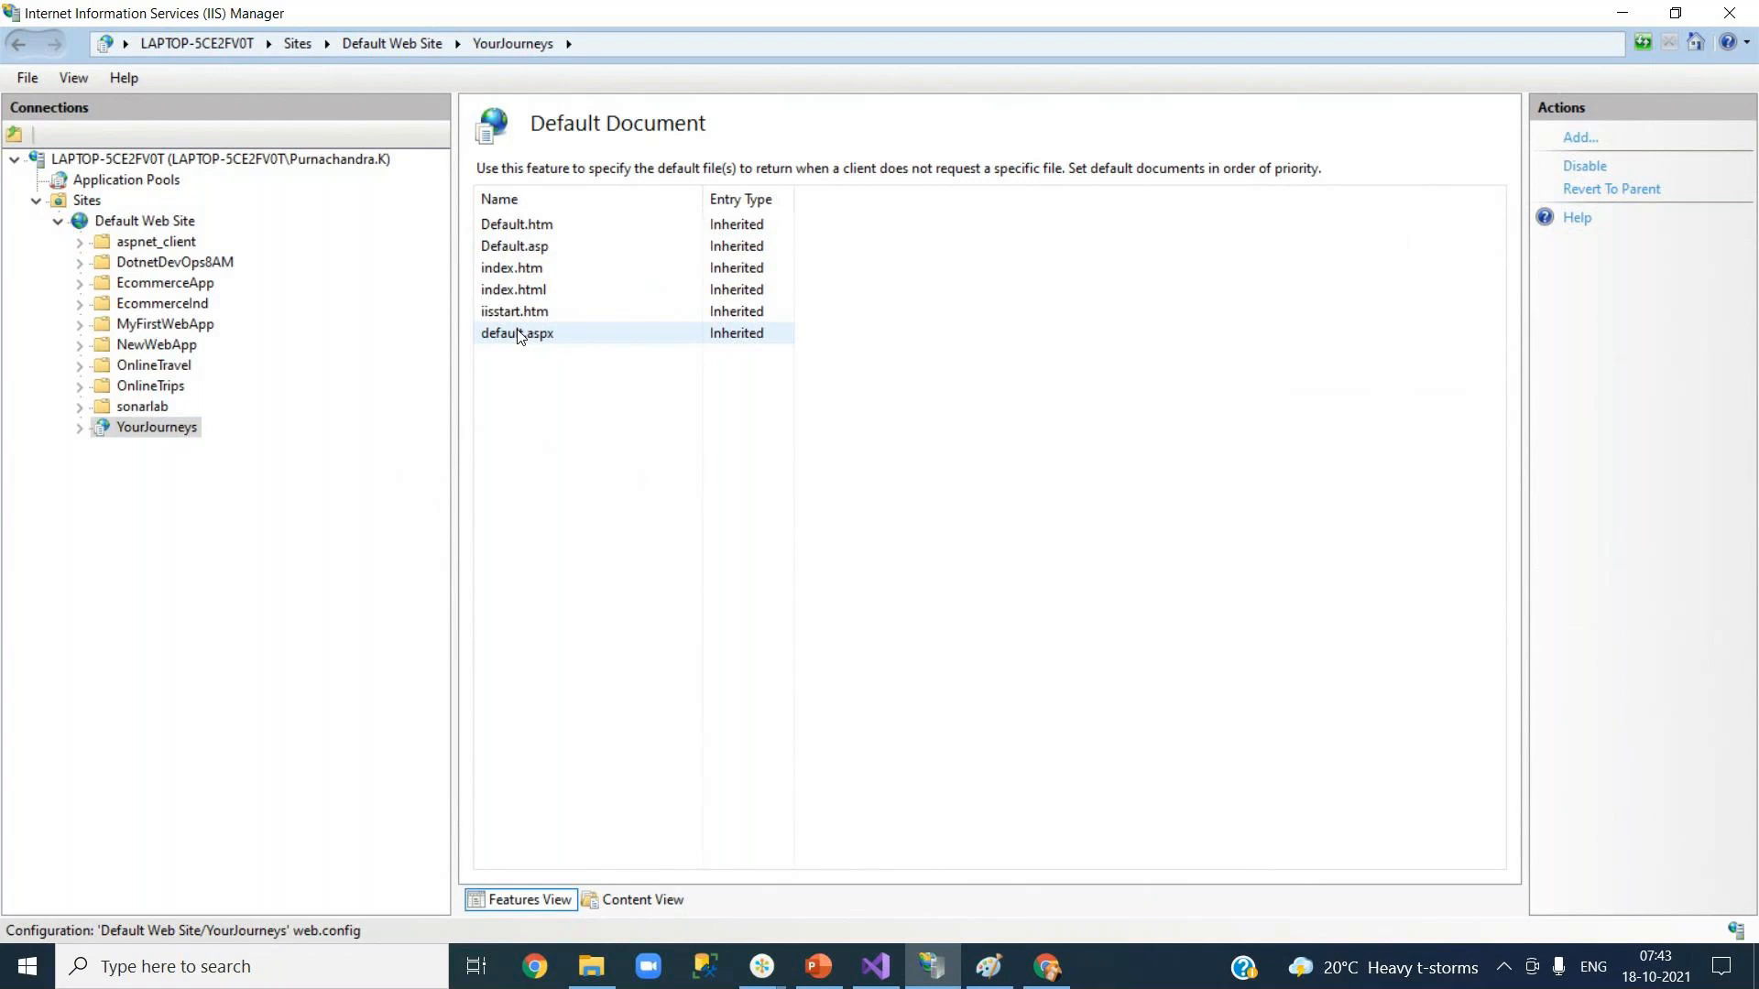
right_click(143, 430)
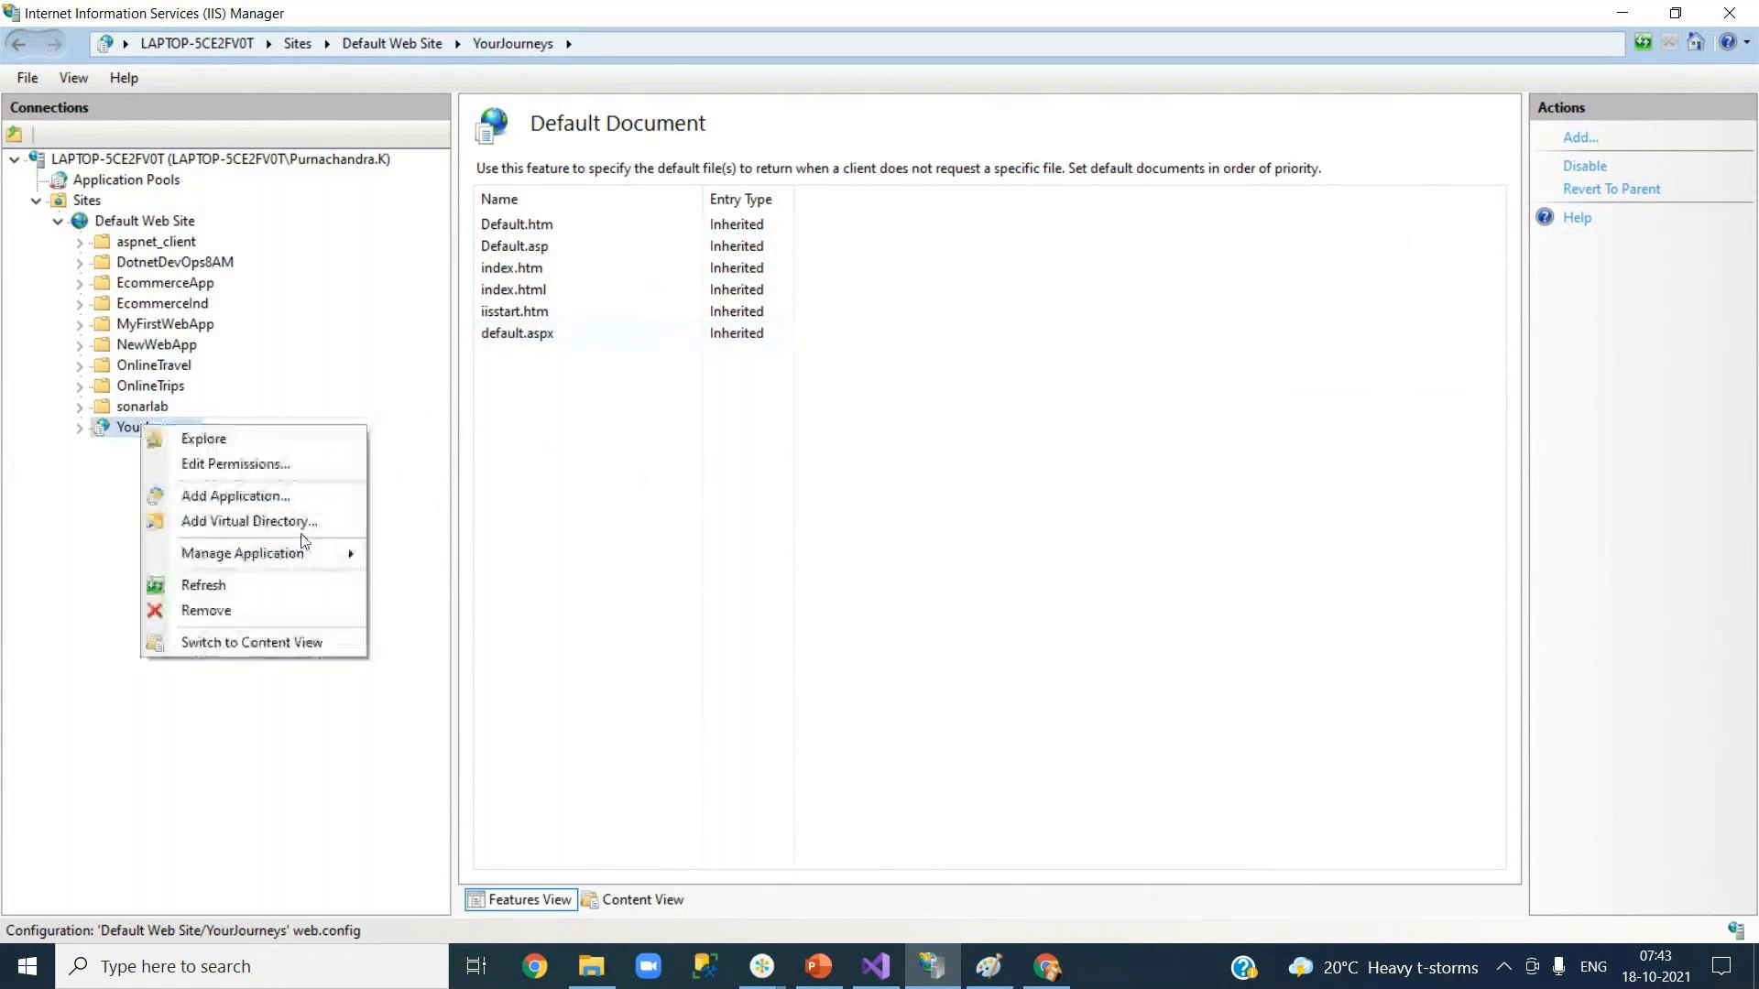
mouse_move(320, 565)
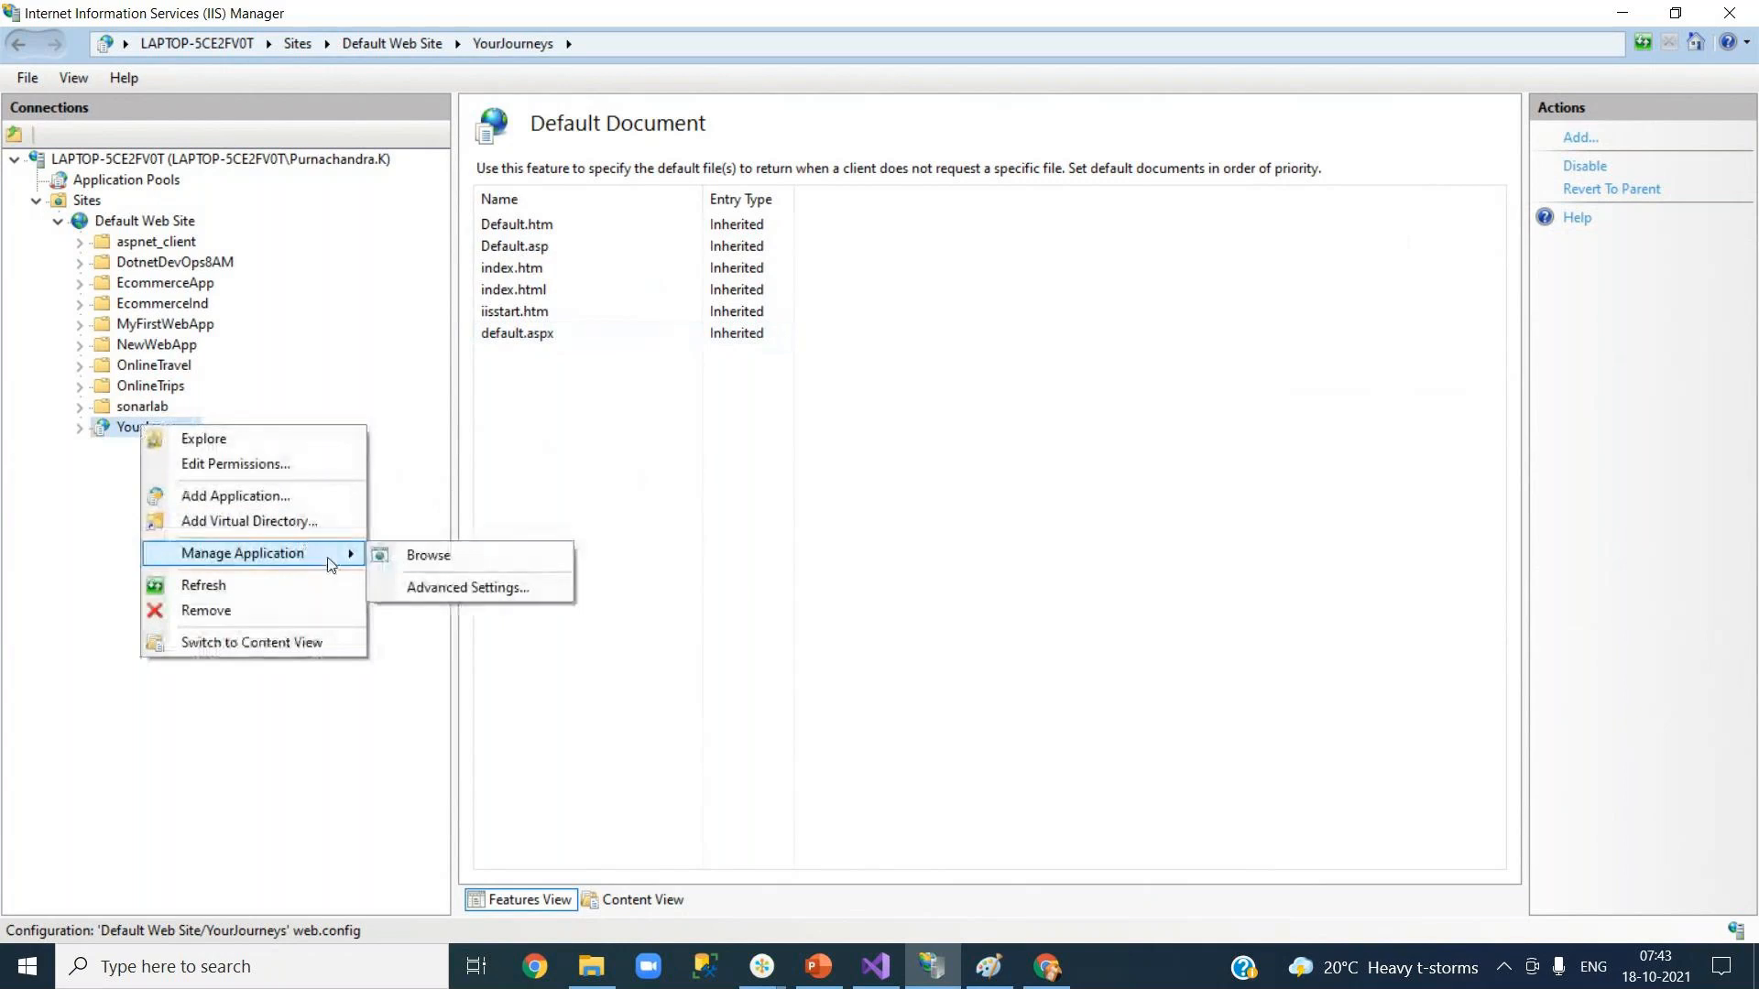
left_click(462, 592)
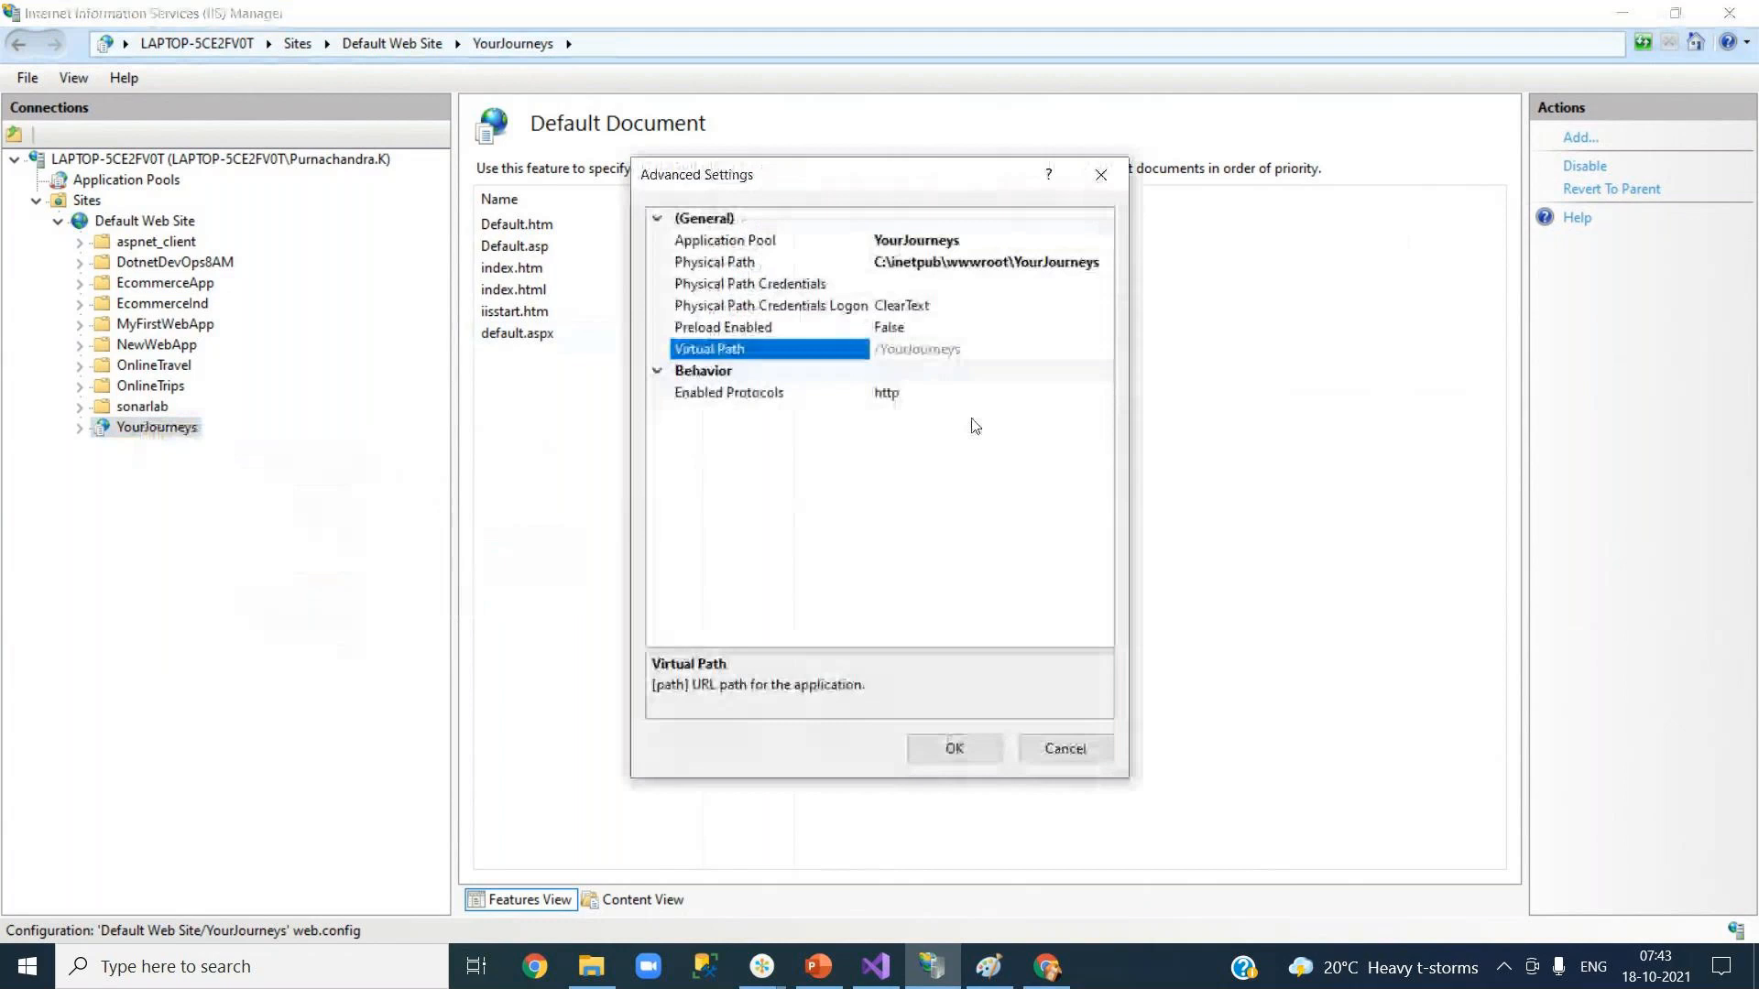
left_click(1064, 750)
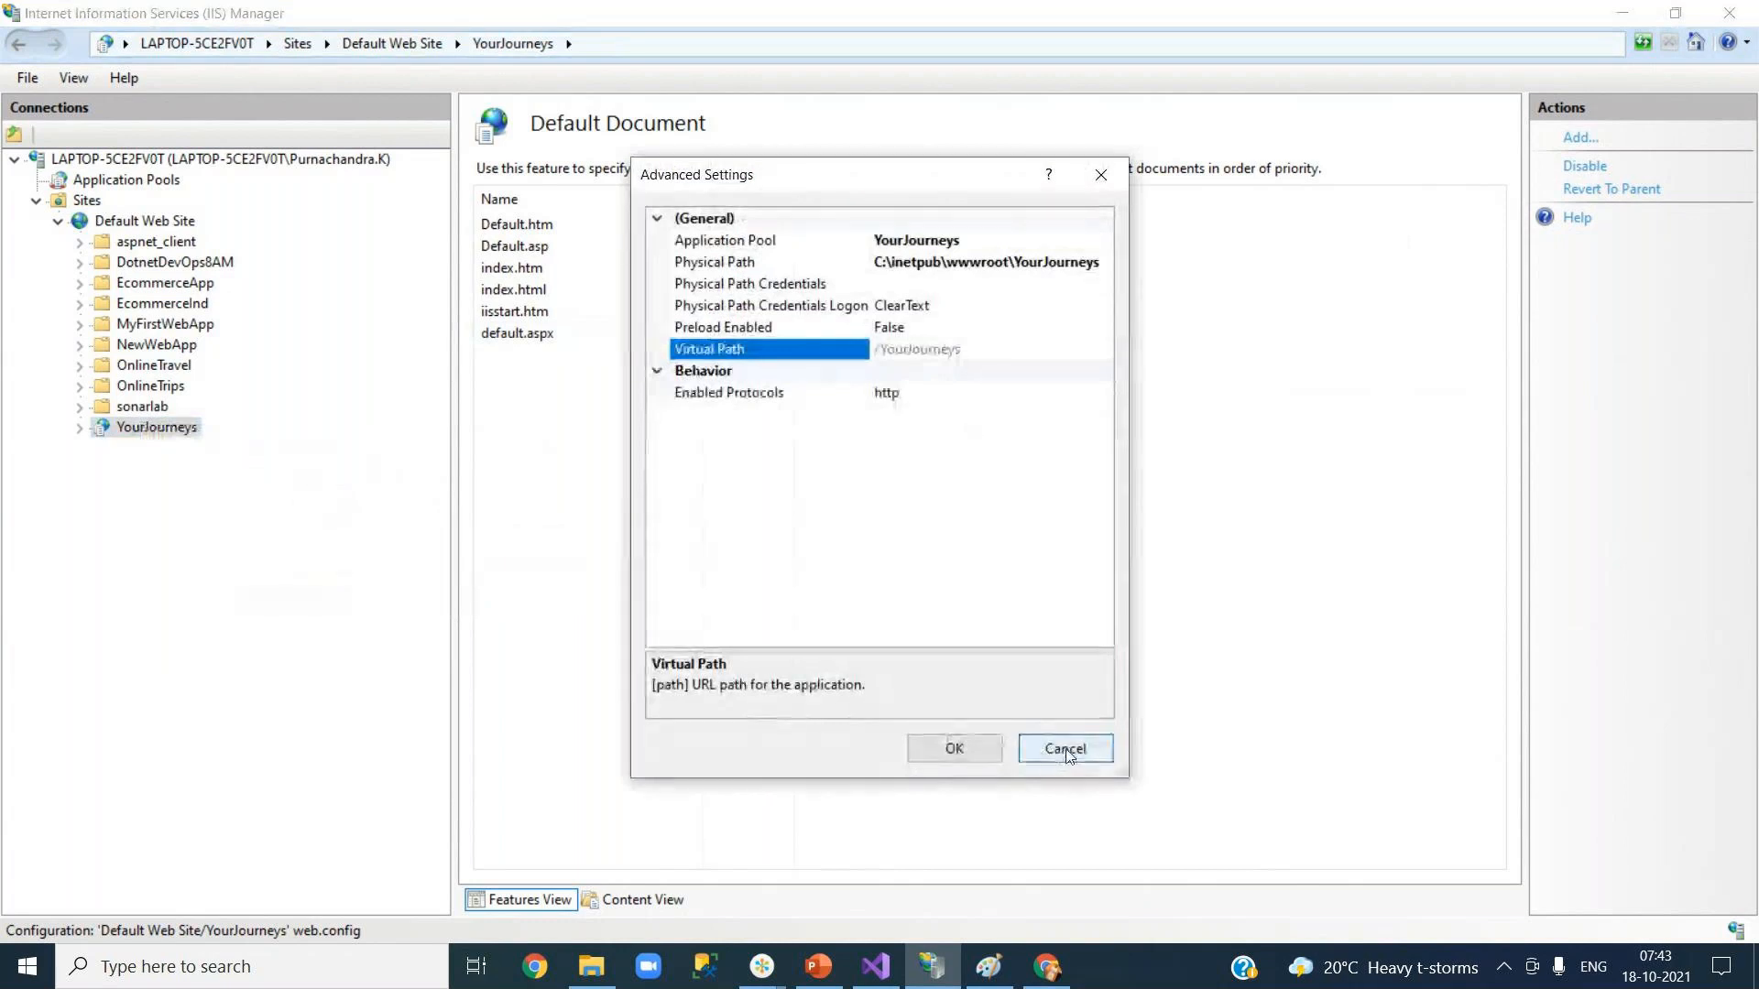
left_click(211, 264)
right_click(211, 264)
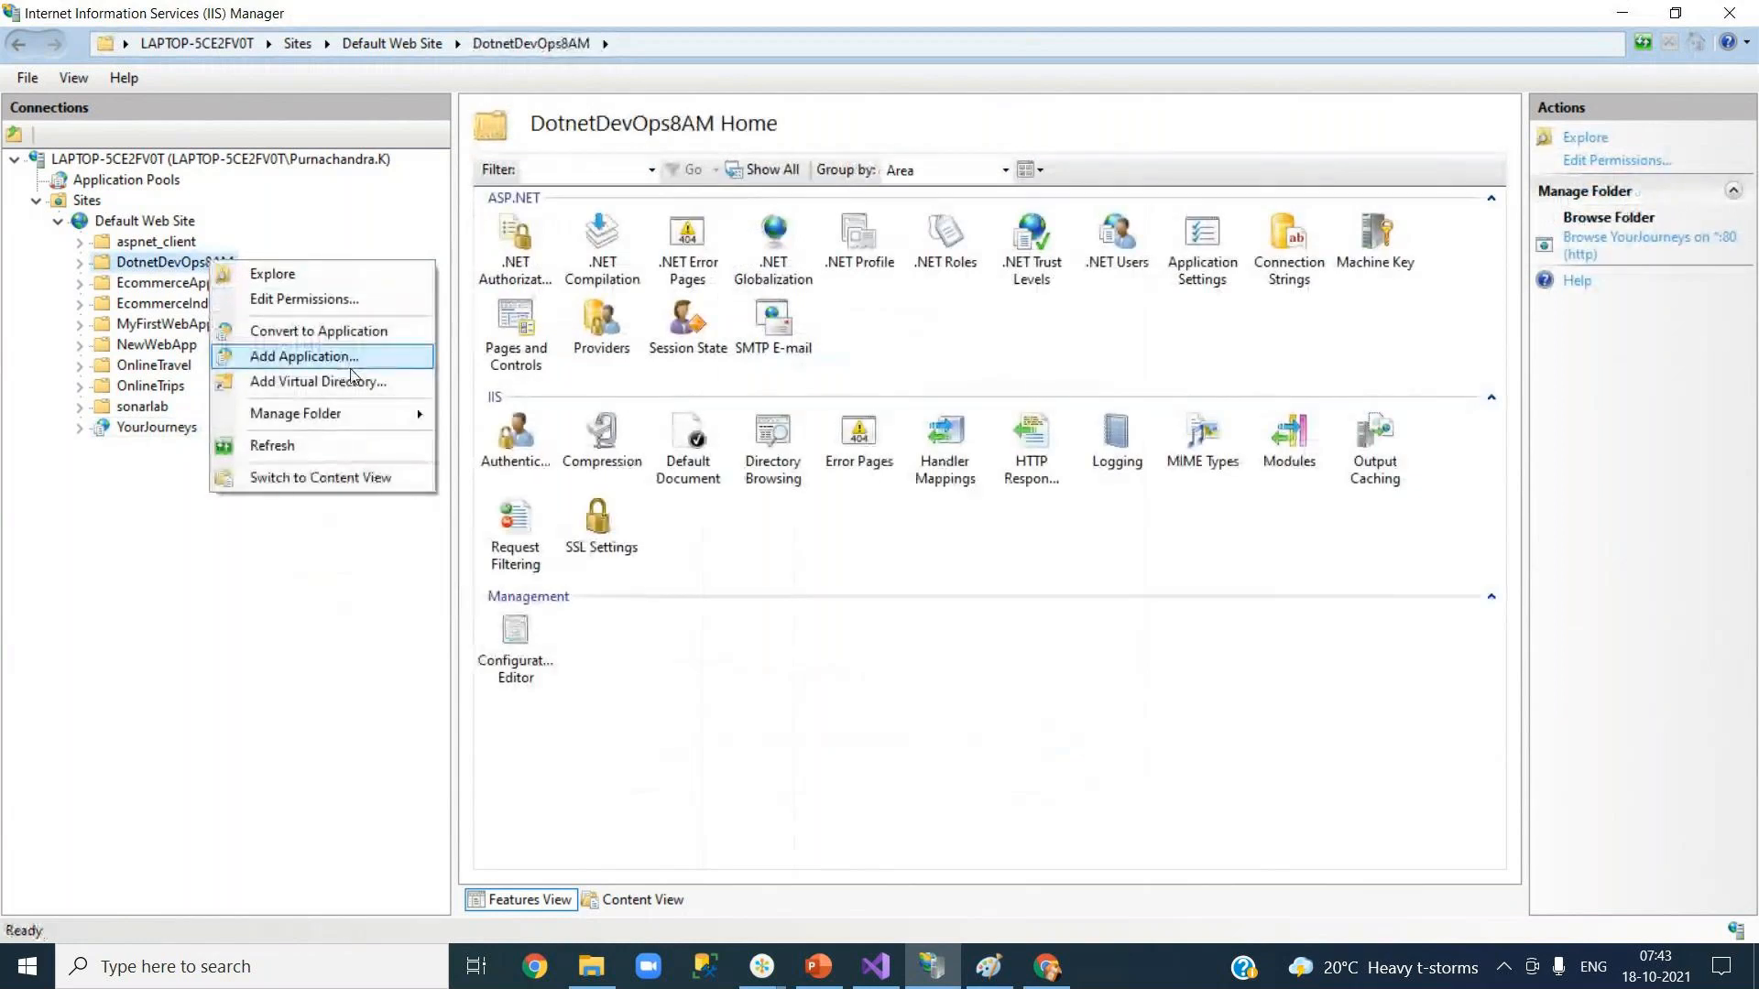
left_click(258, 635)
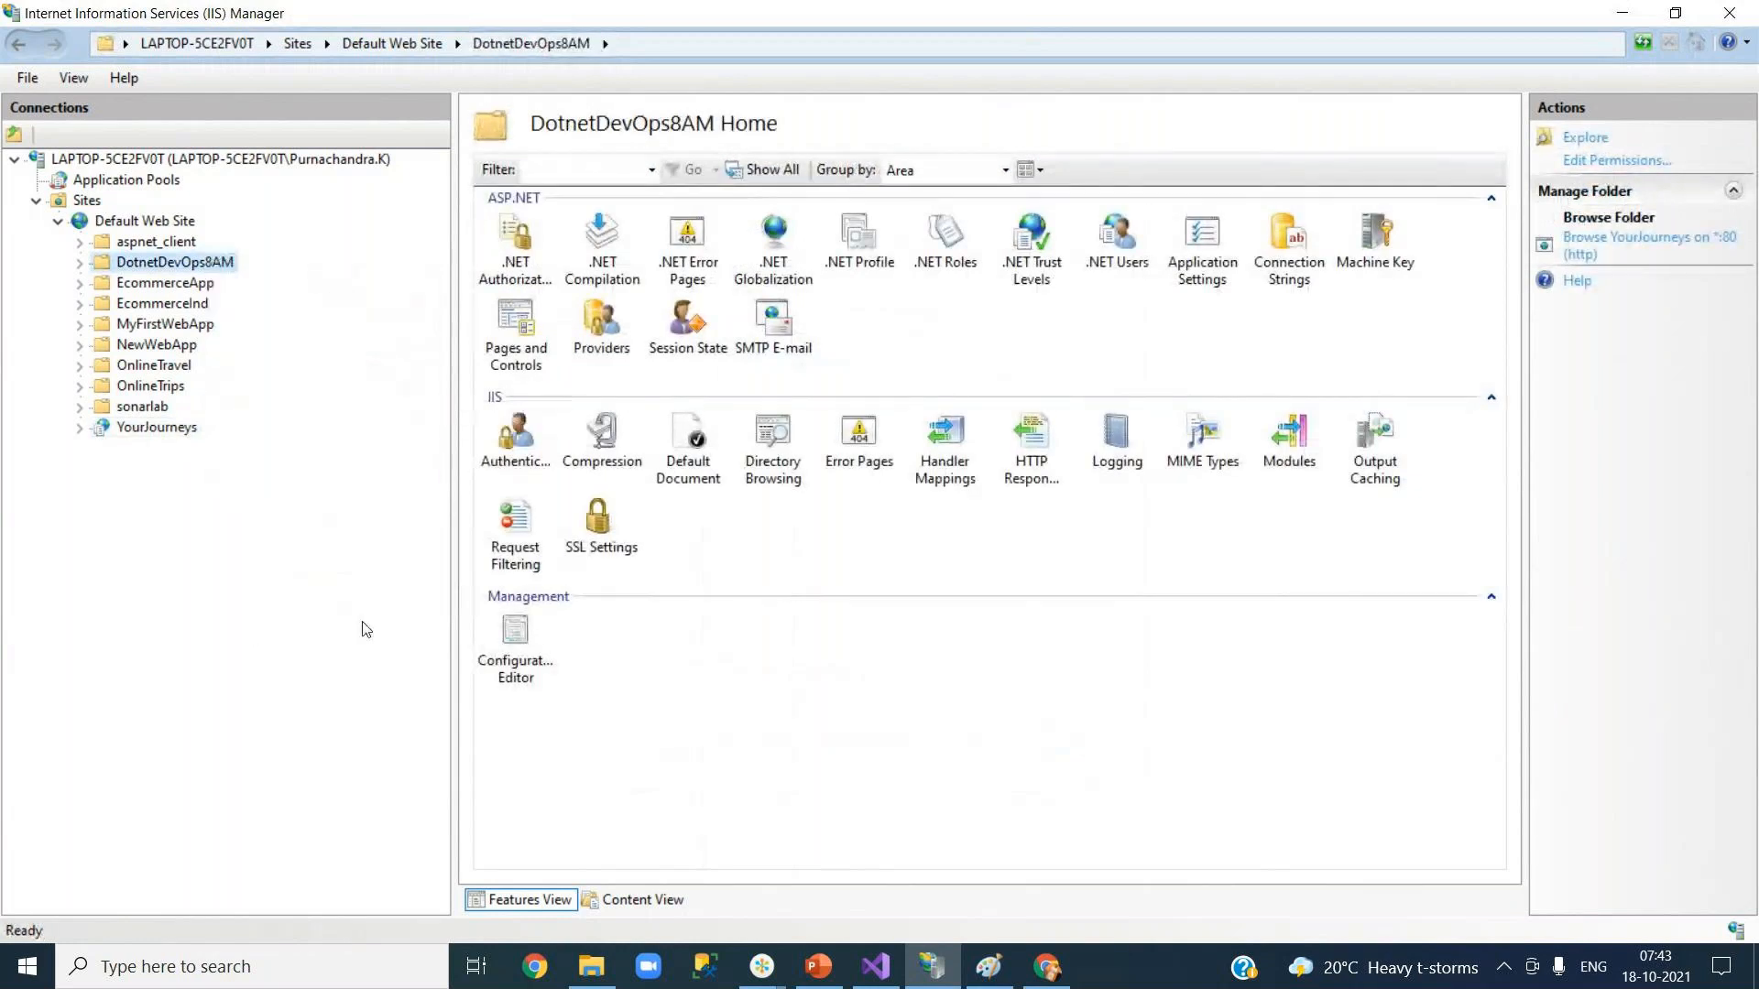
Switch to File Explorer and delete the folders DotnetDevOps8AM through sonarlab from C:\inetpub\wwwroot, granting administrator permission.
left_click(603, 981)
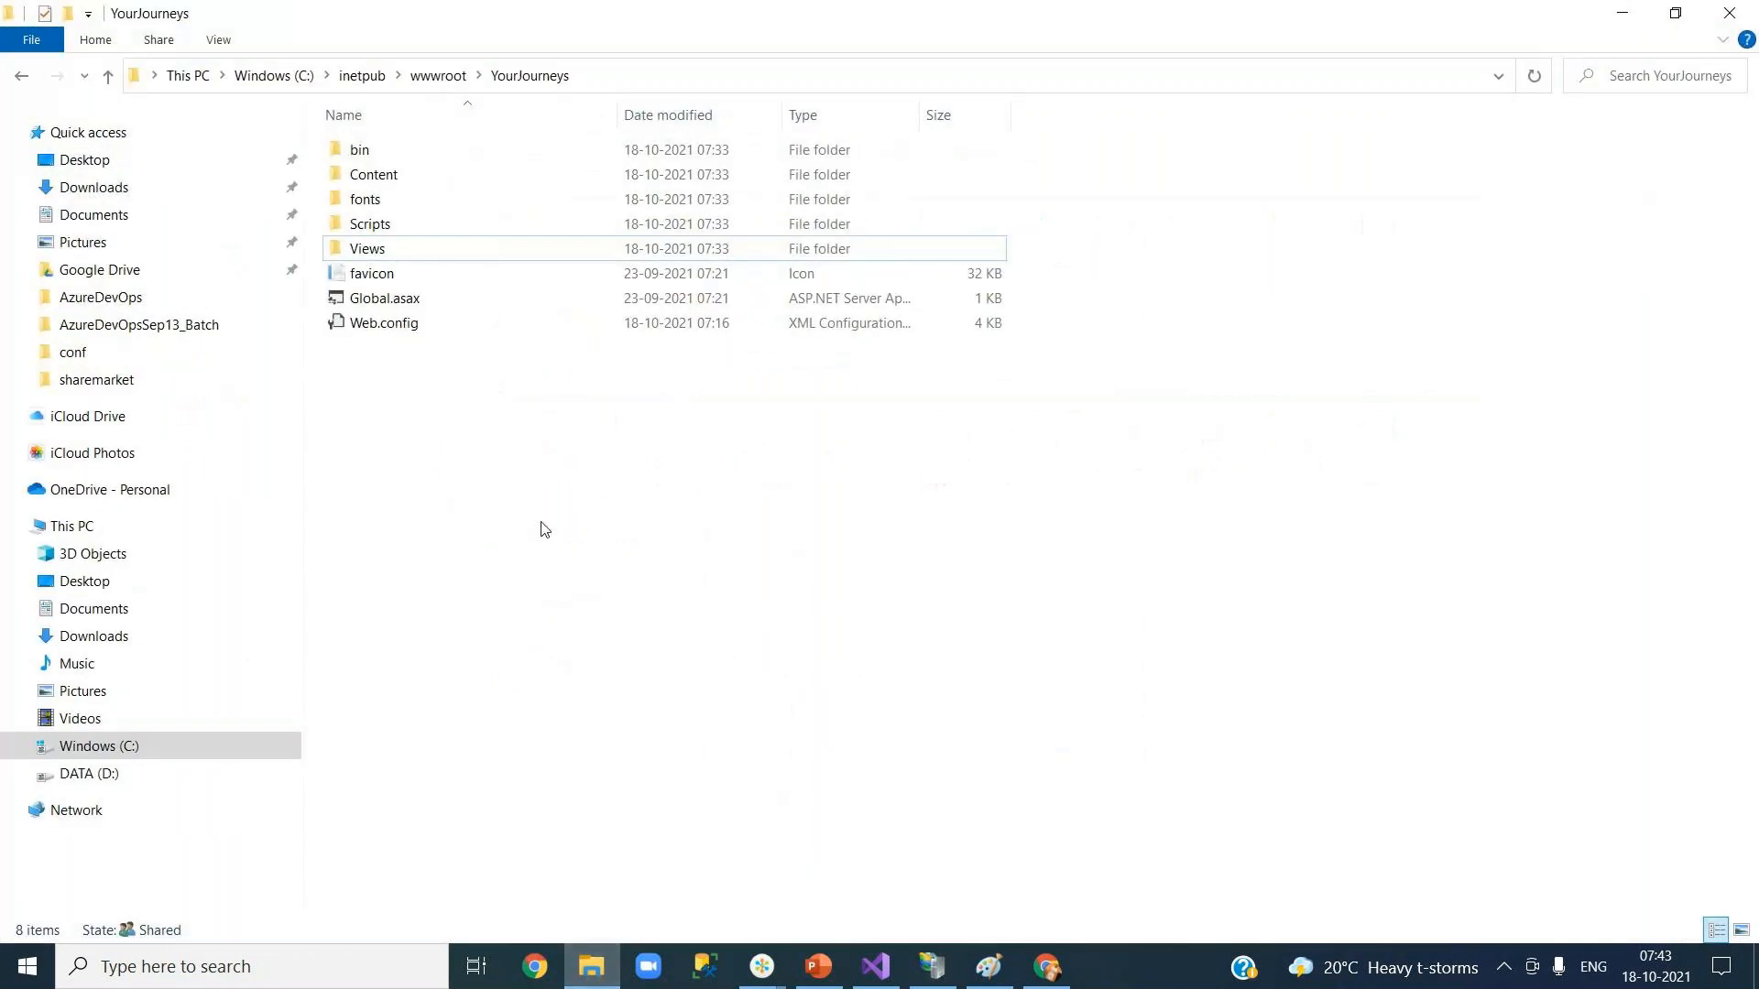
left_click(438, 75)
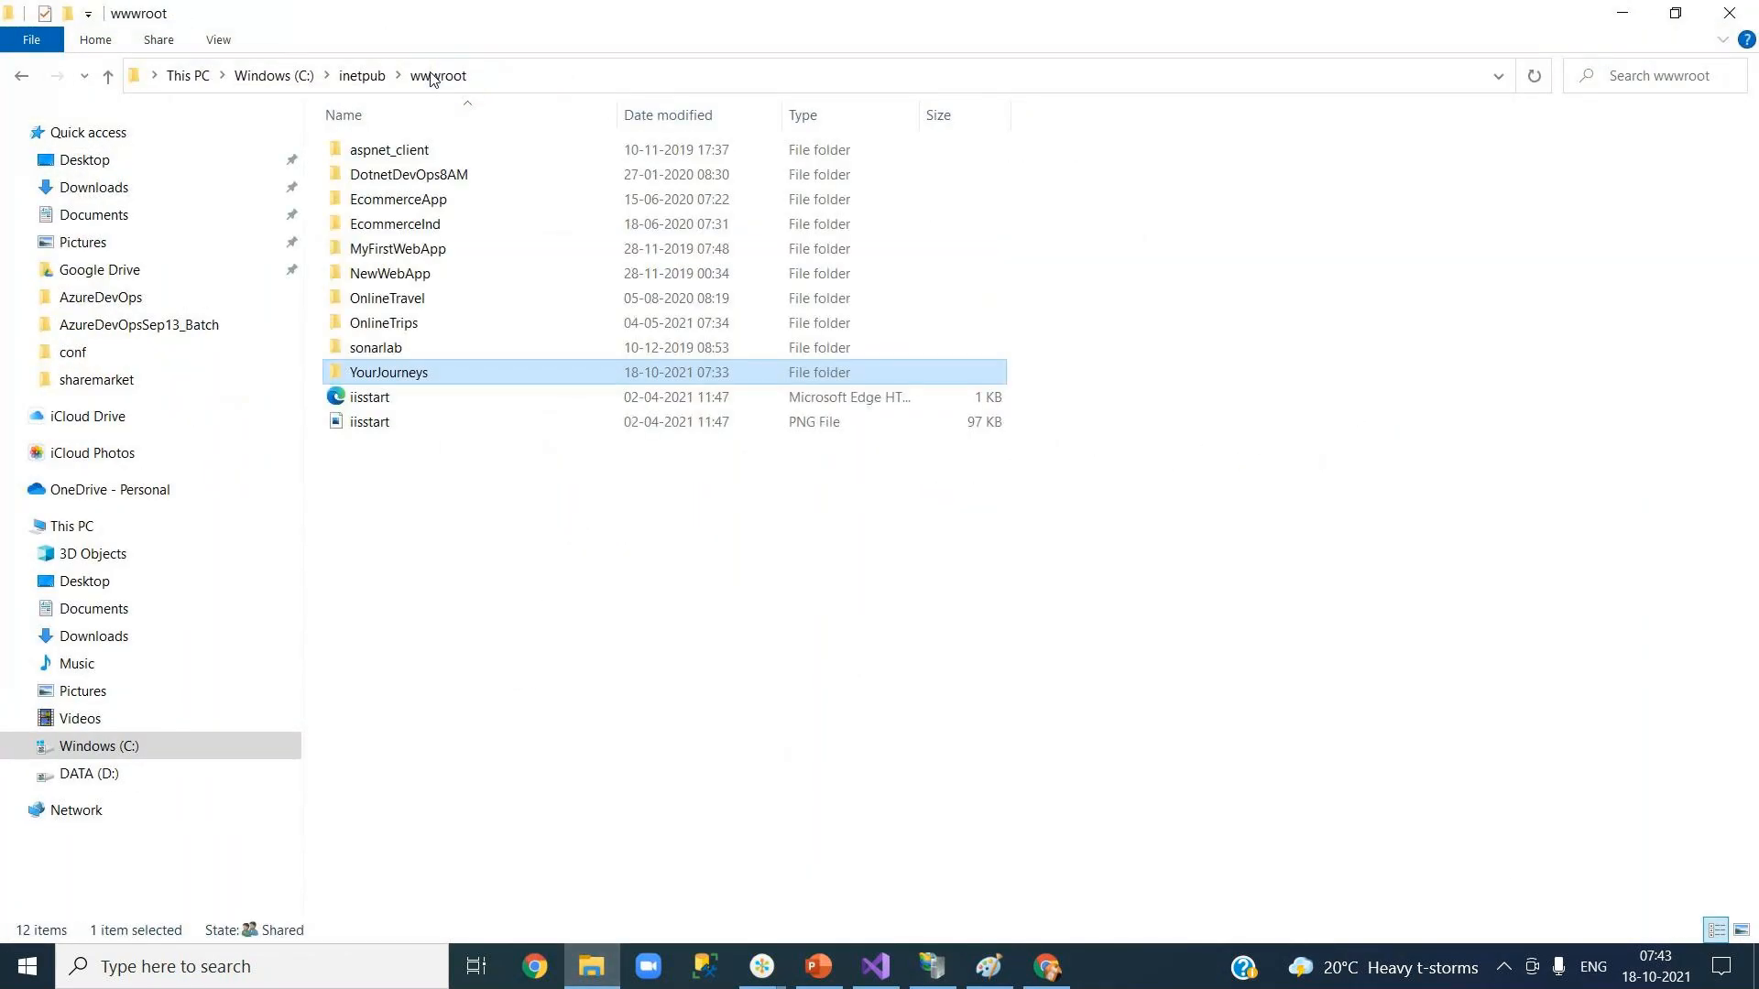
left_click(426, 179)
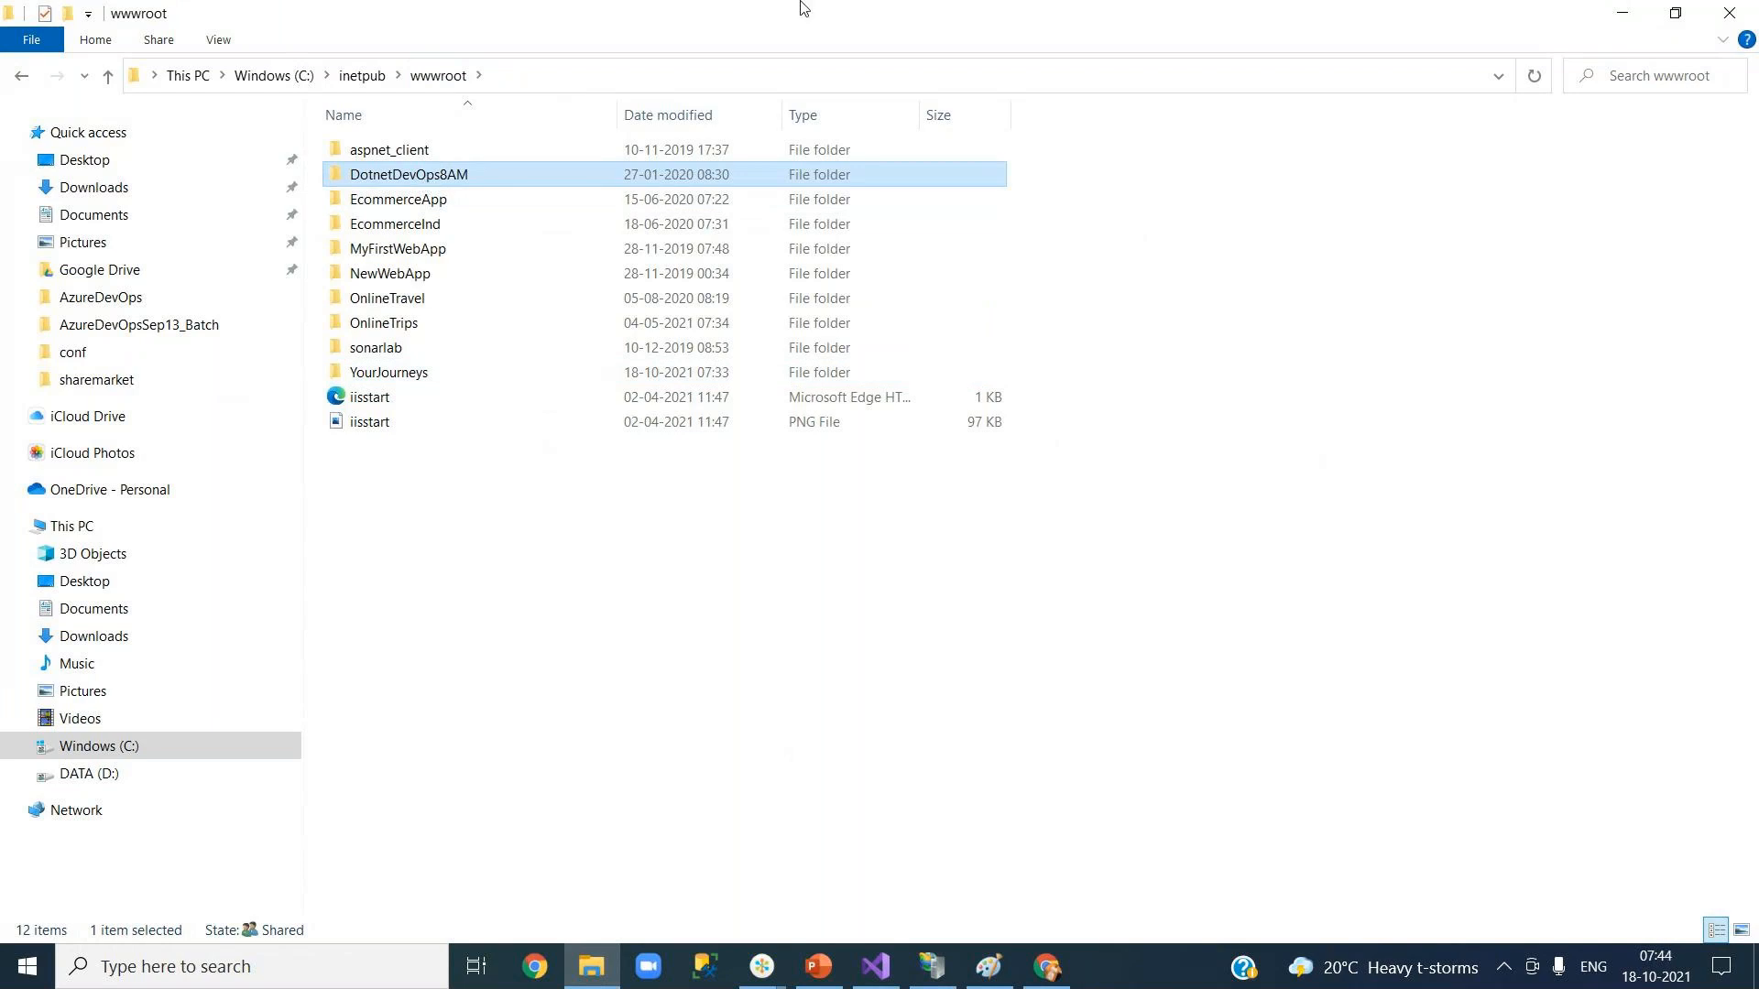
key("shift+Down")
key("shift+Down")
key("shift+Down")
key("shift+Down")
key("shift+Down")
key("shift+Down")
key("shift+Down")
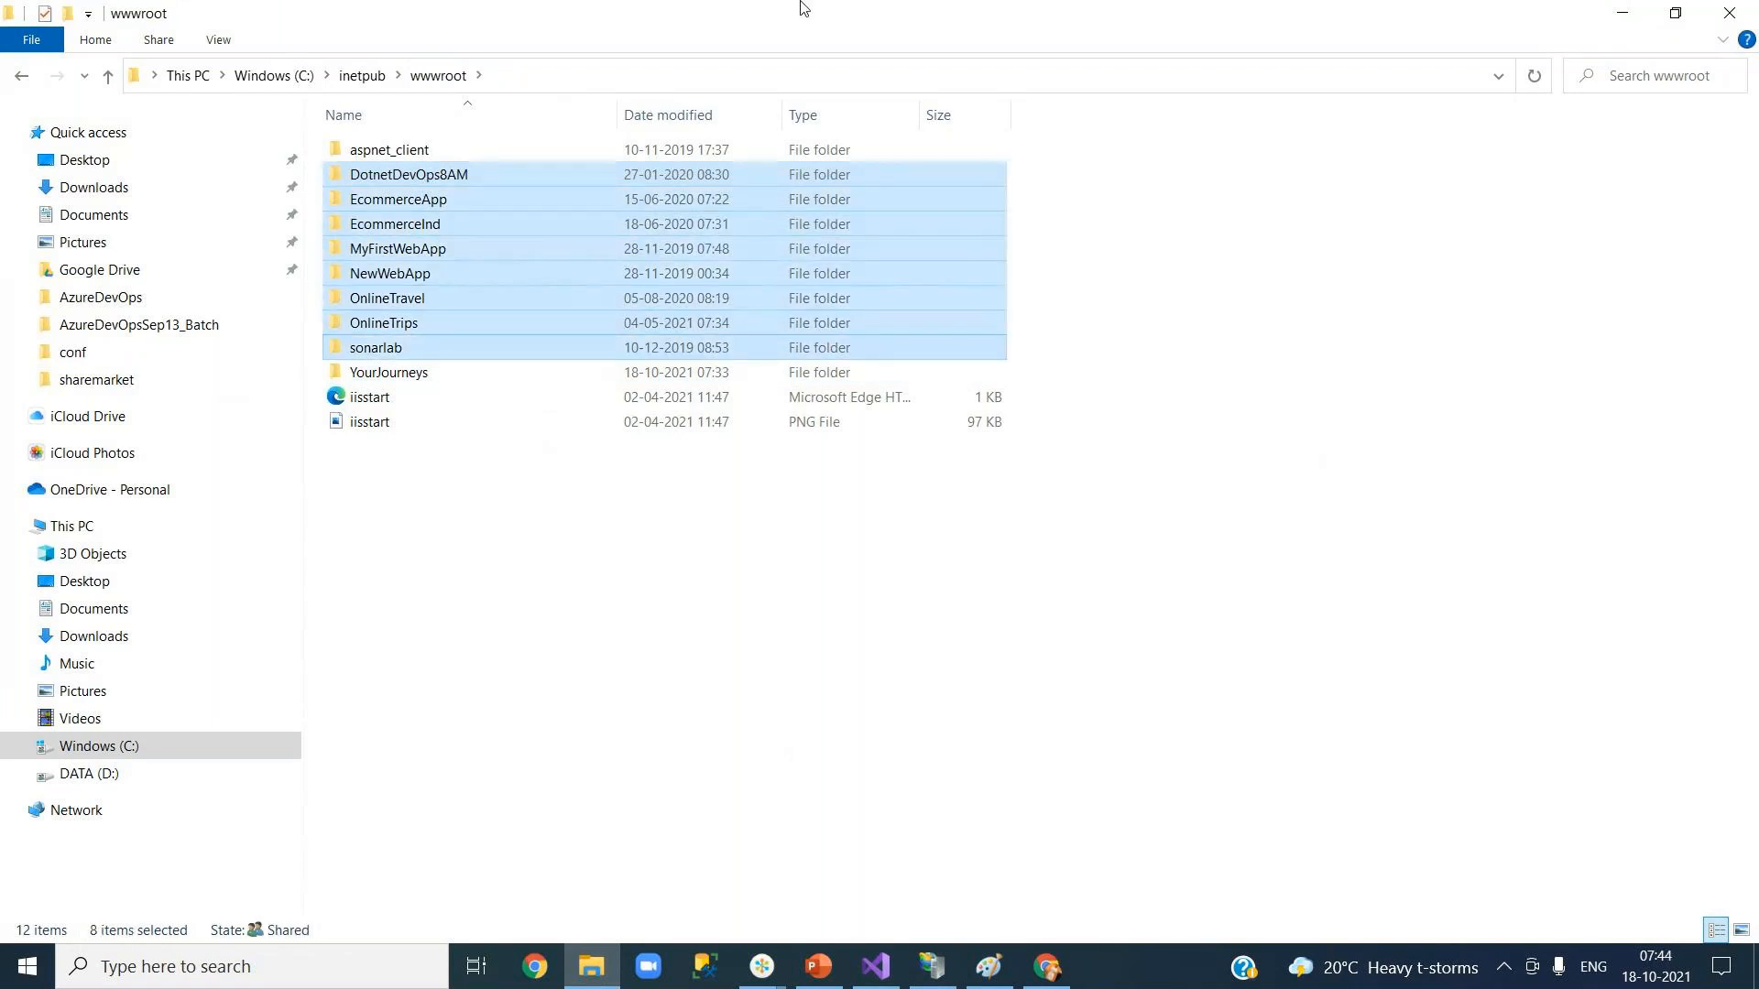
key("Delete")
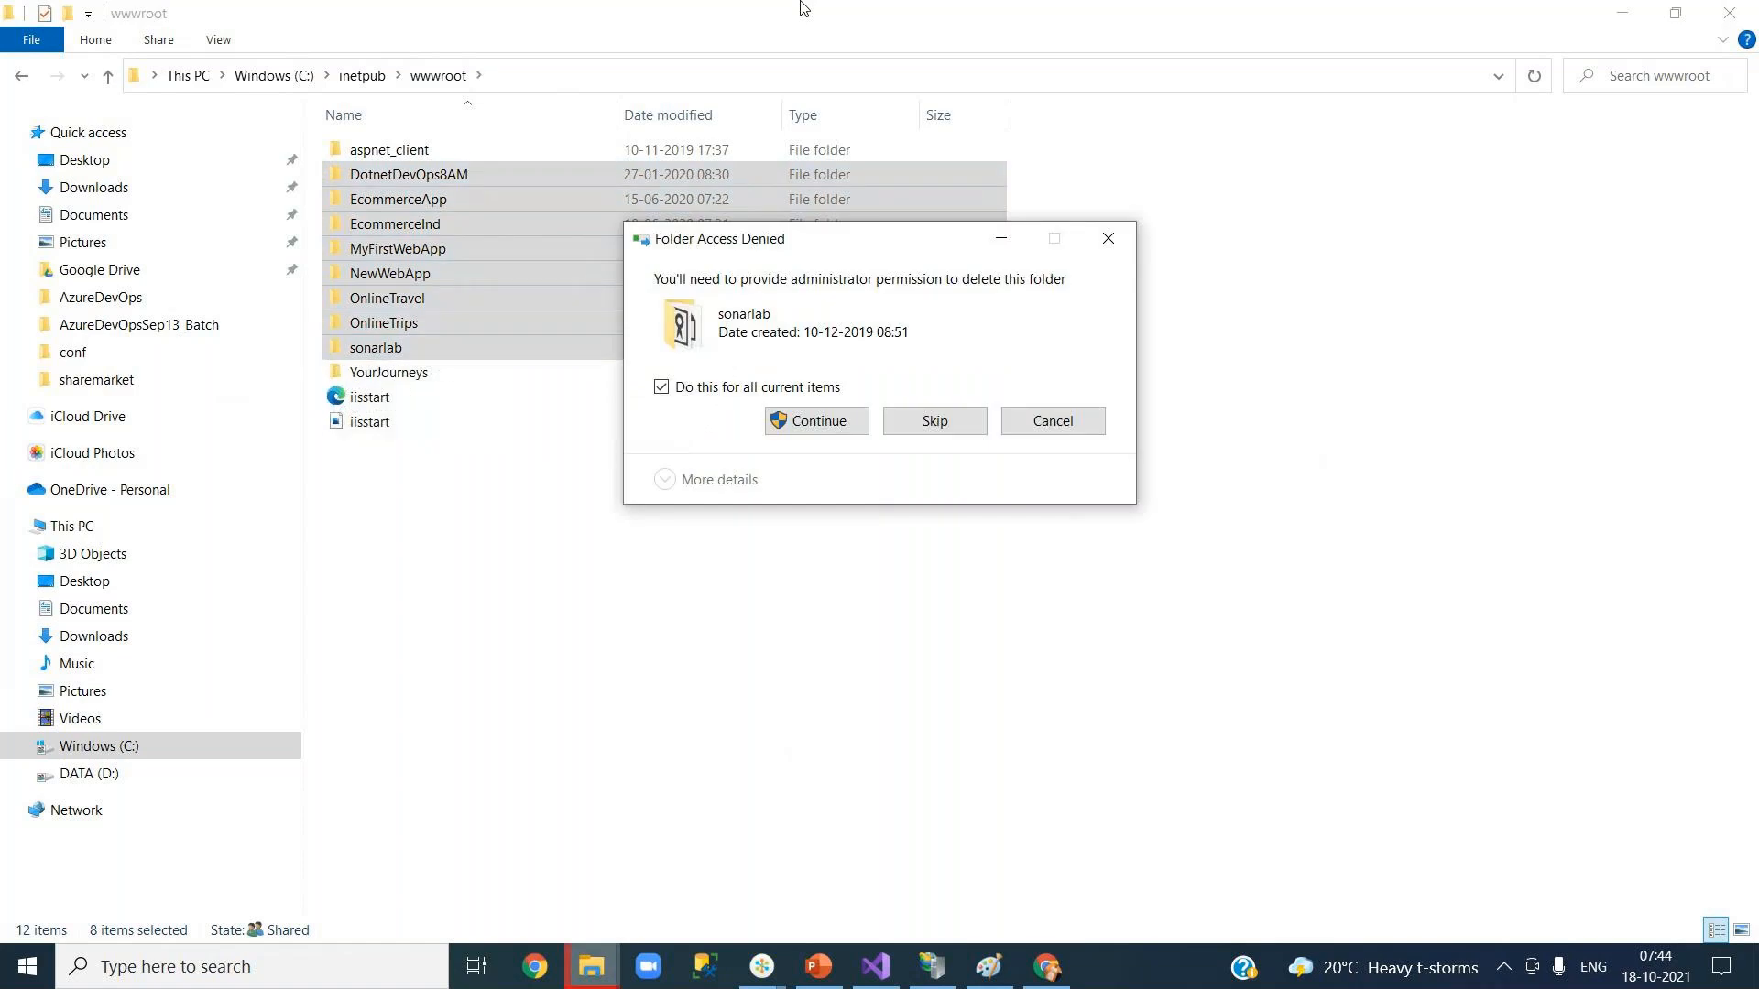
key("Return")
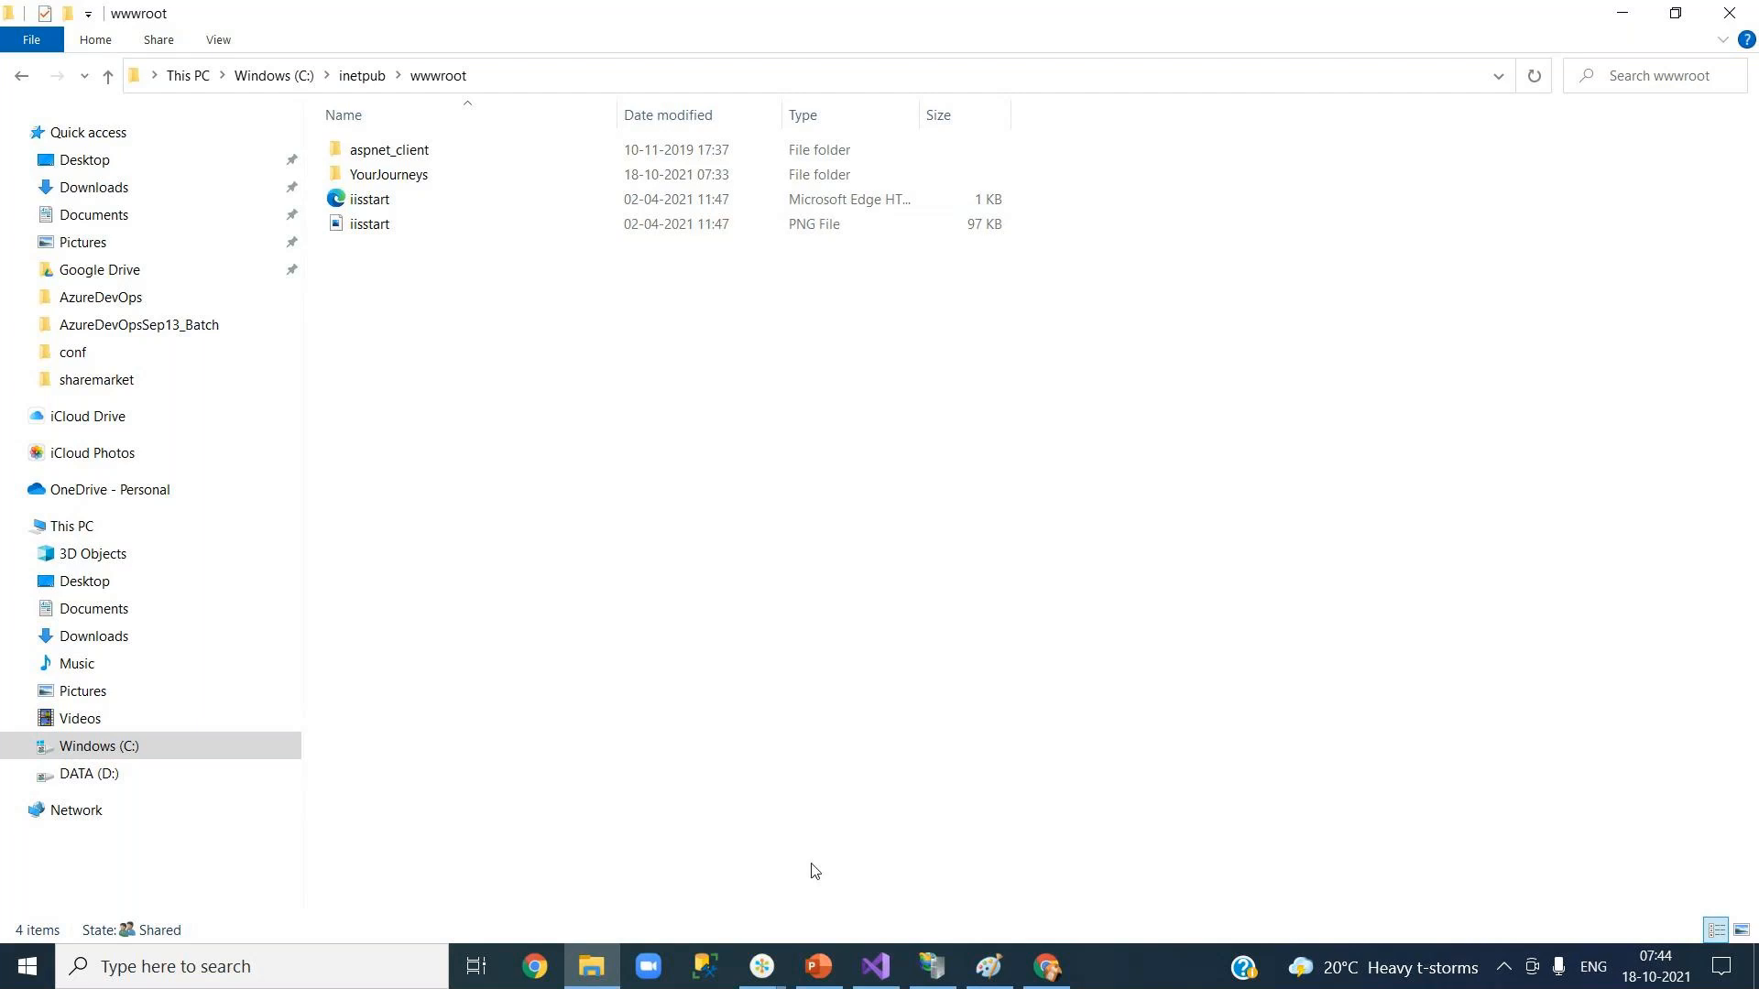
Return to IIS Manager and refresh the Default Web Site.
left_click(933, 966)
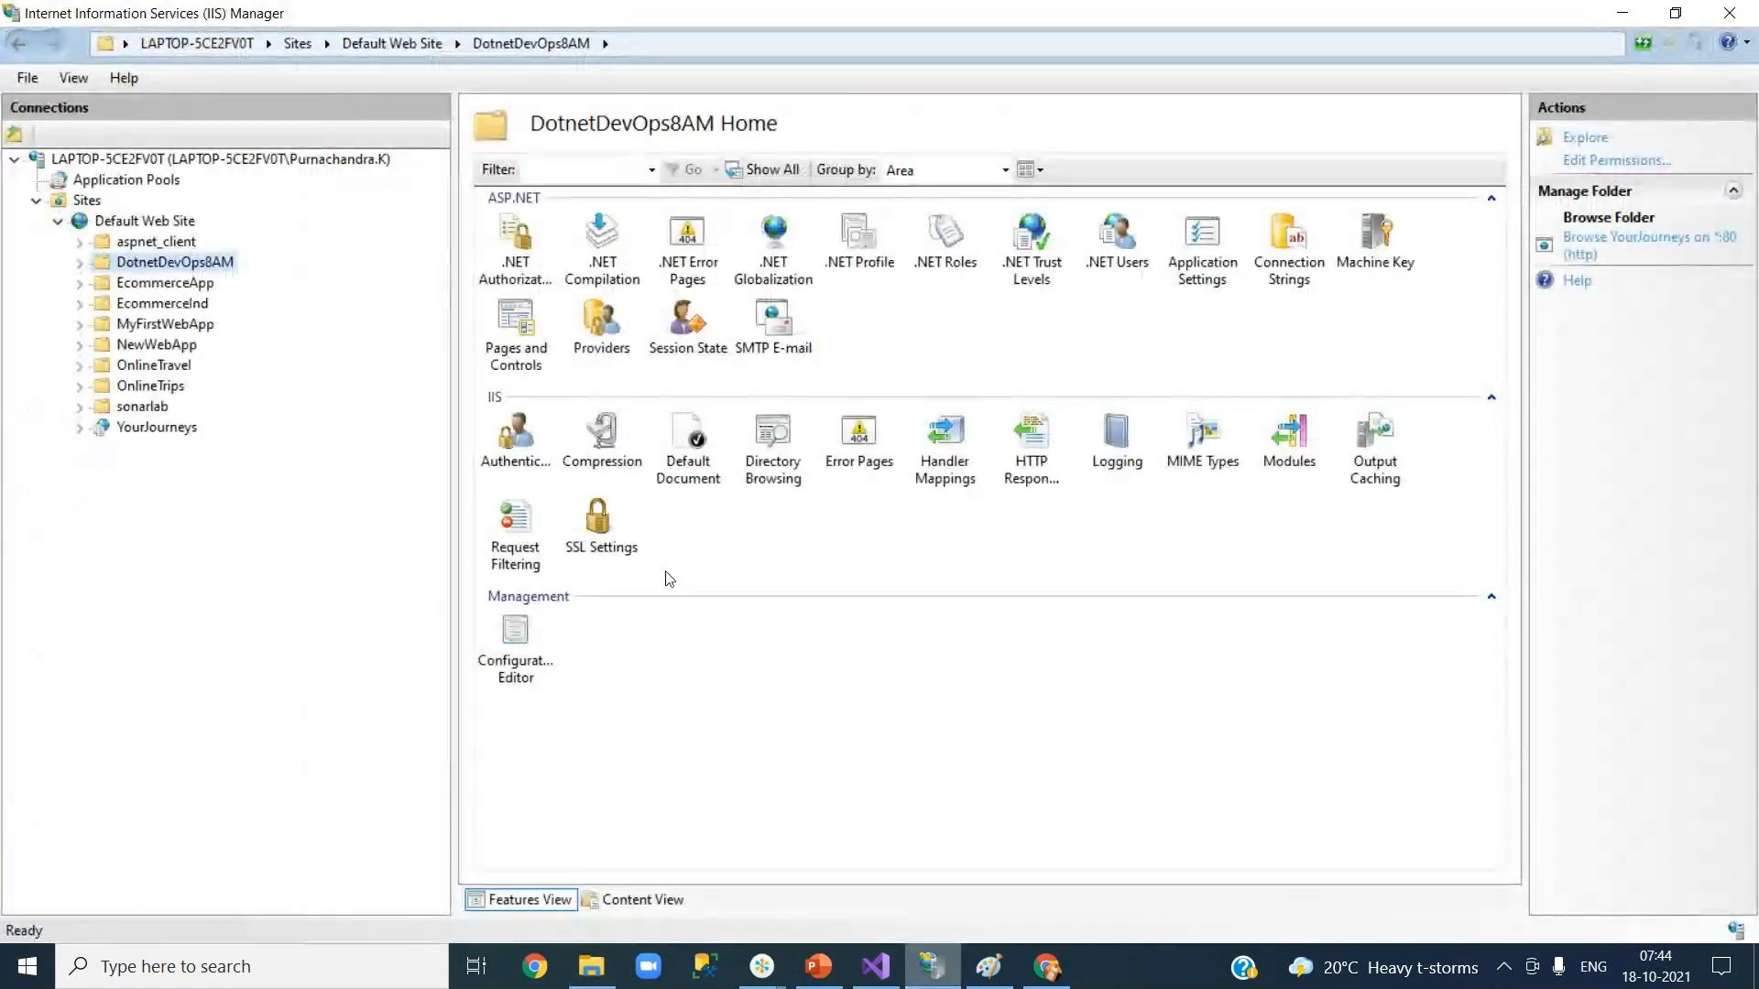
left_click(165, 220)
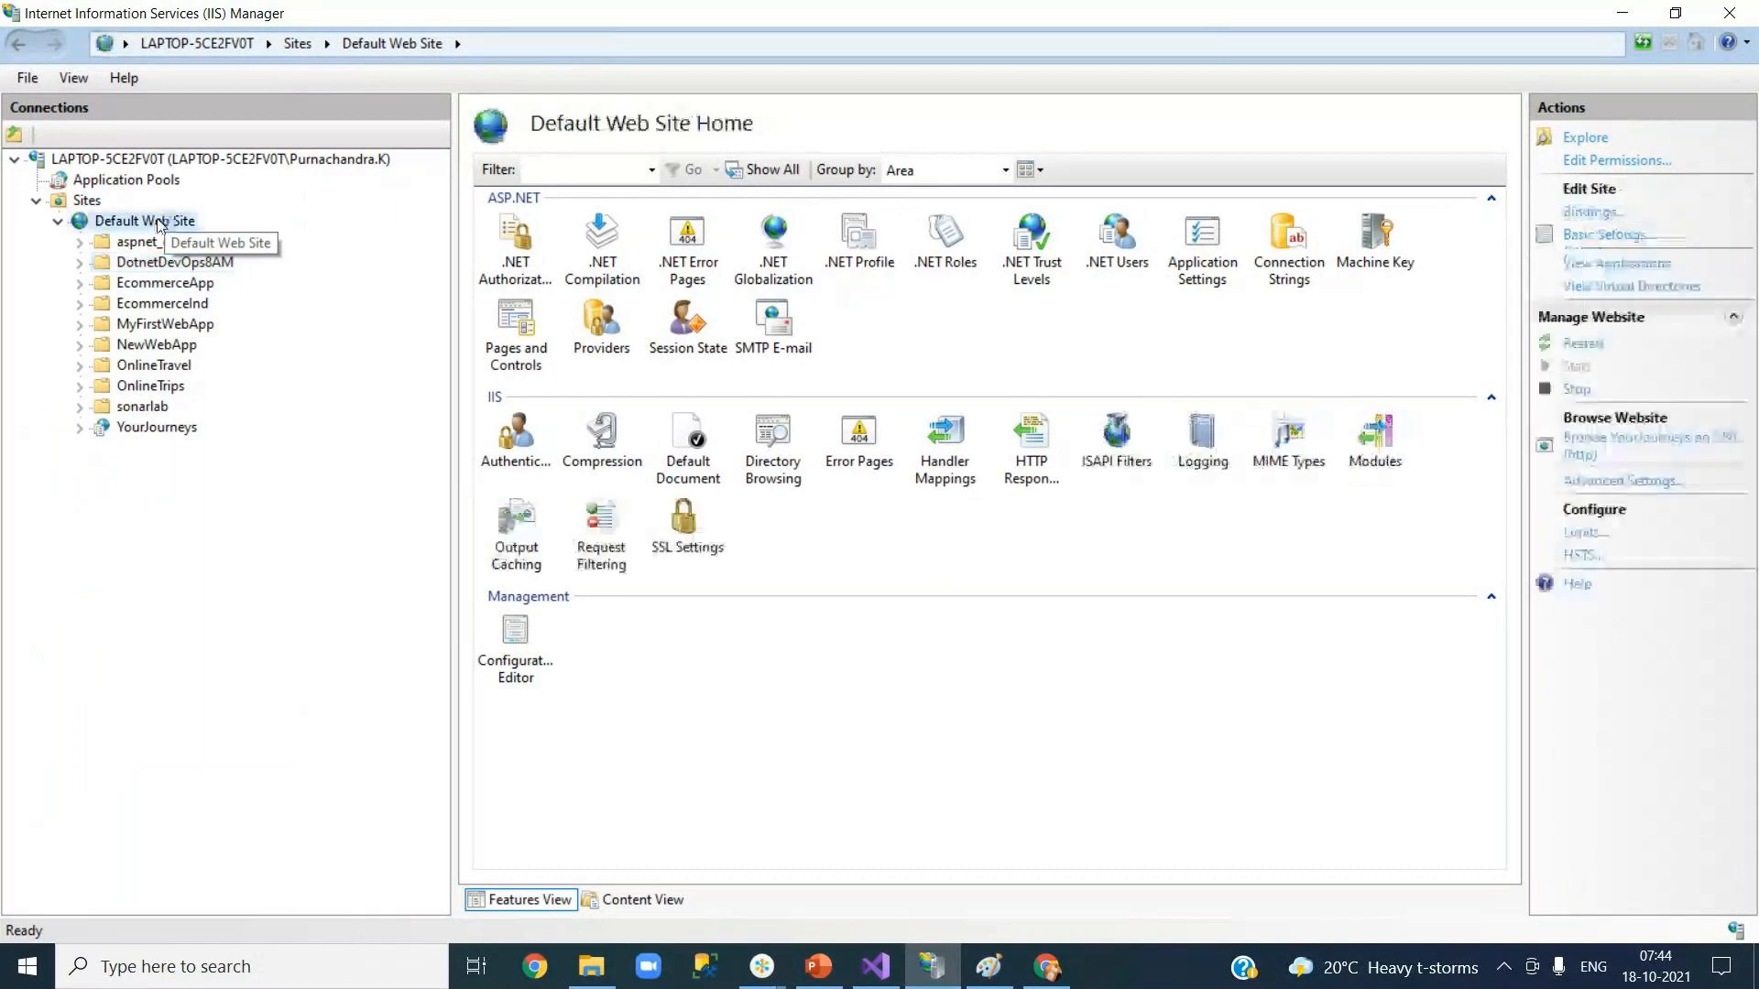
right_click(161, 221)
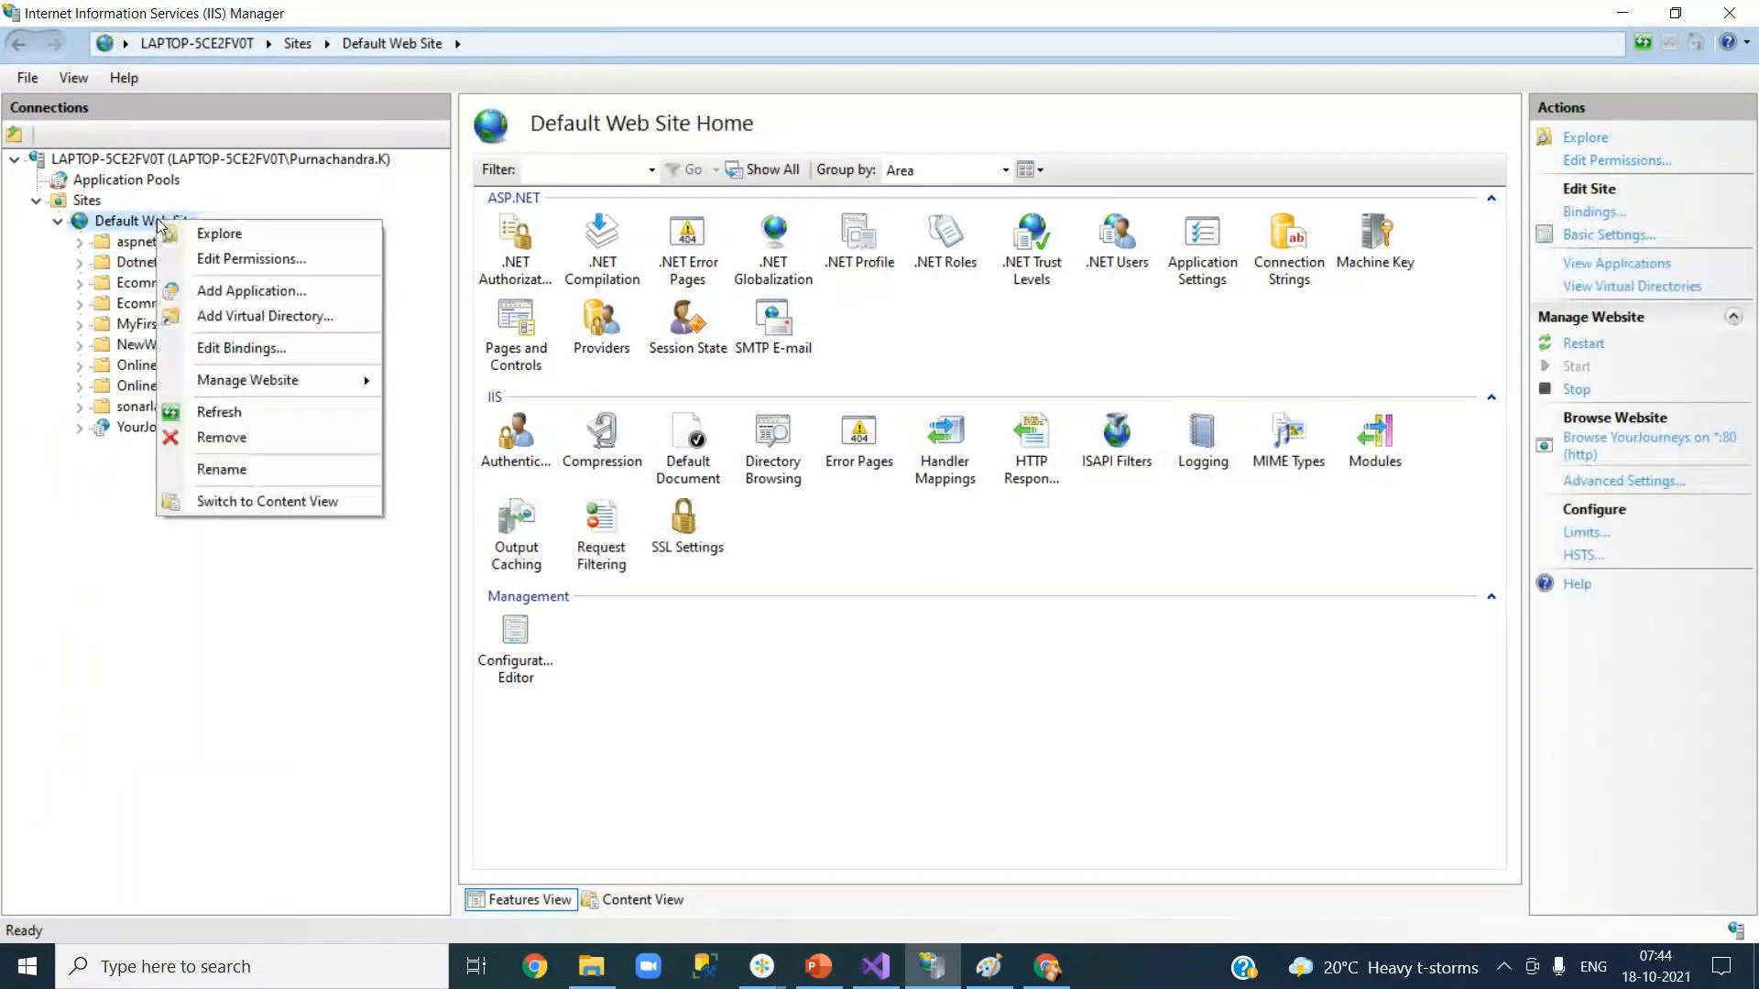
left_click(319, 418)
Select the YourJourneys application, and check the YourJourneys pool in the application pools list.
left_click(147, 265)
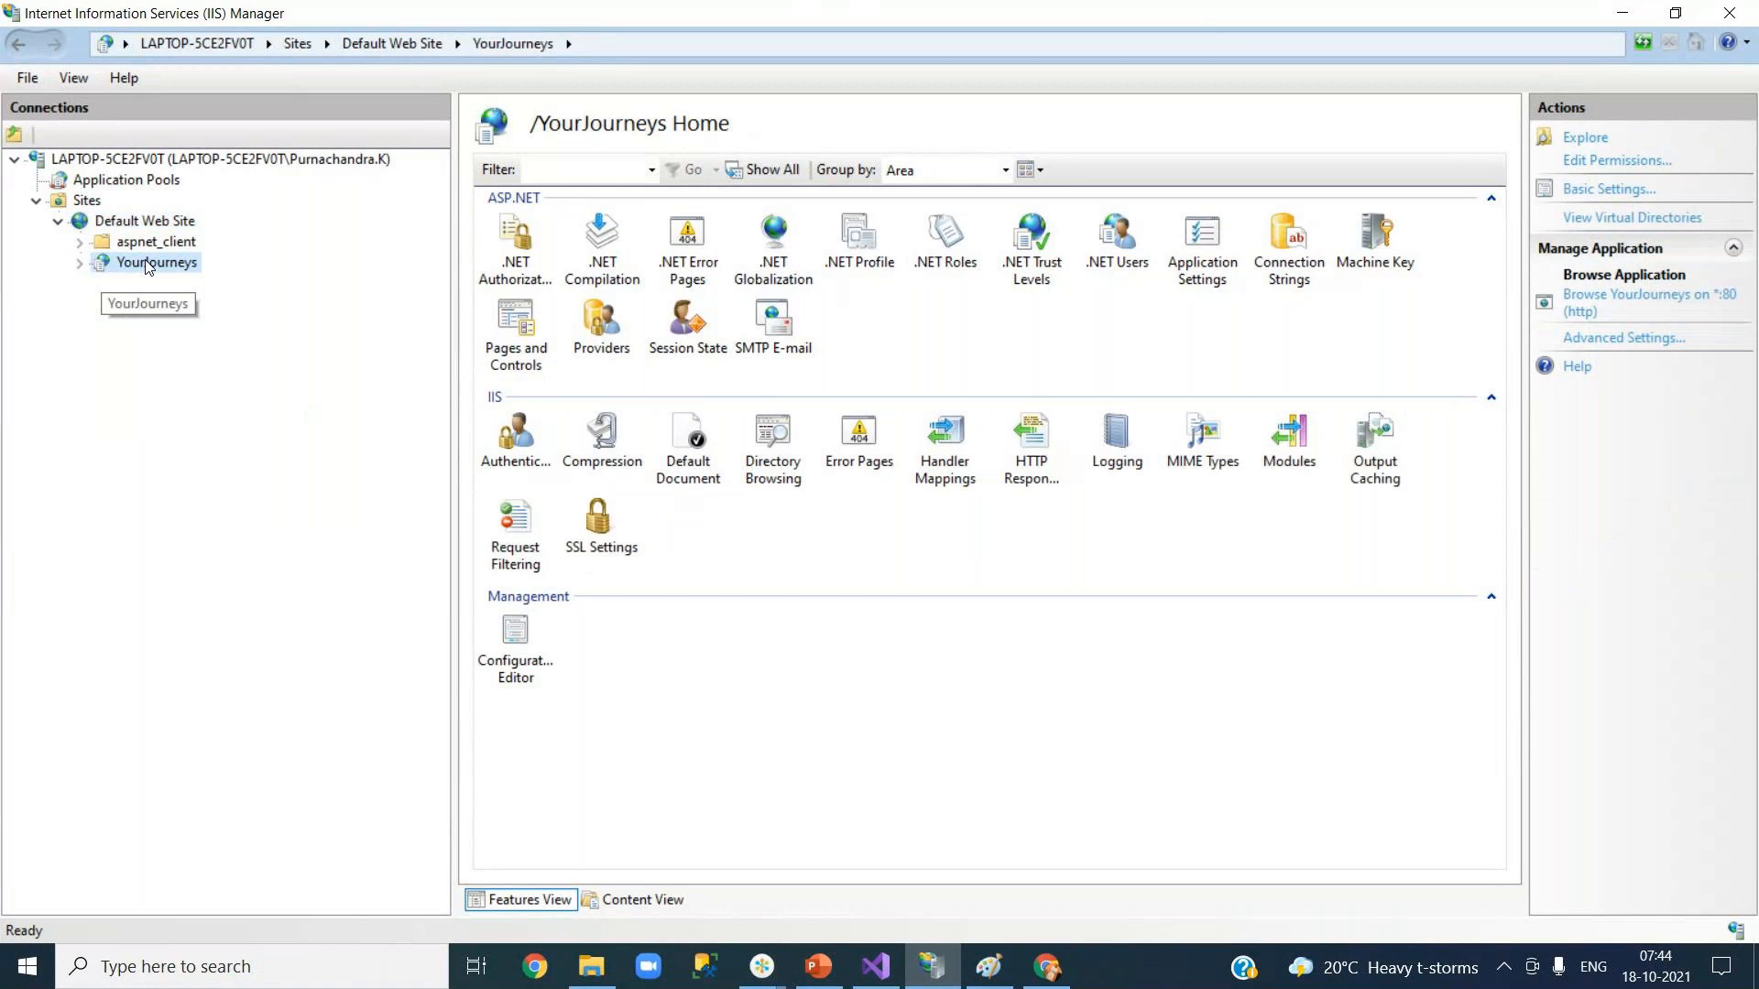
left_click(136, 186)
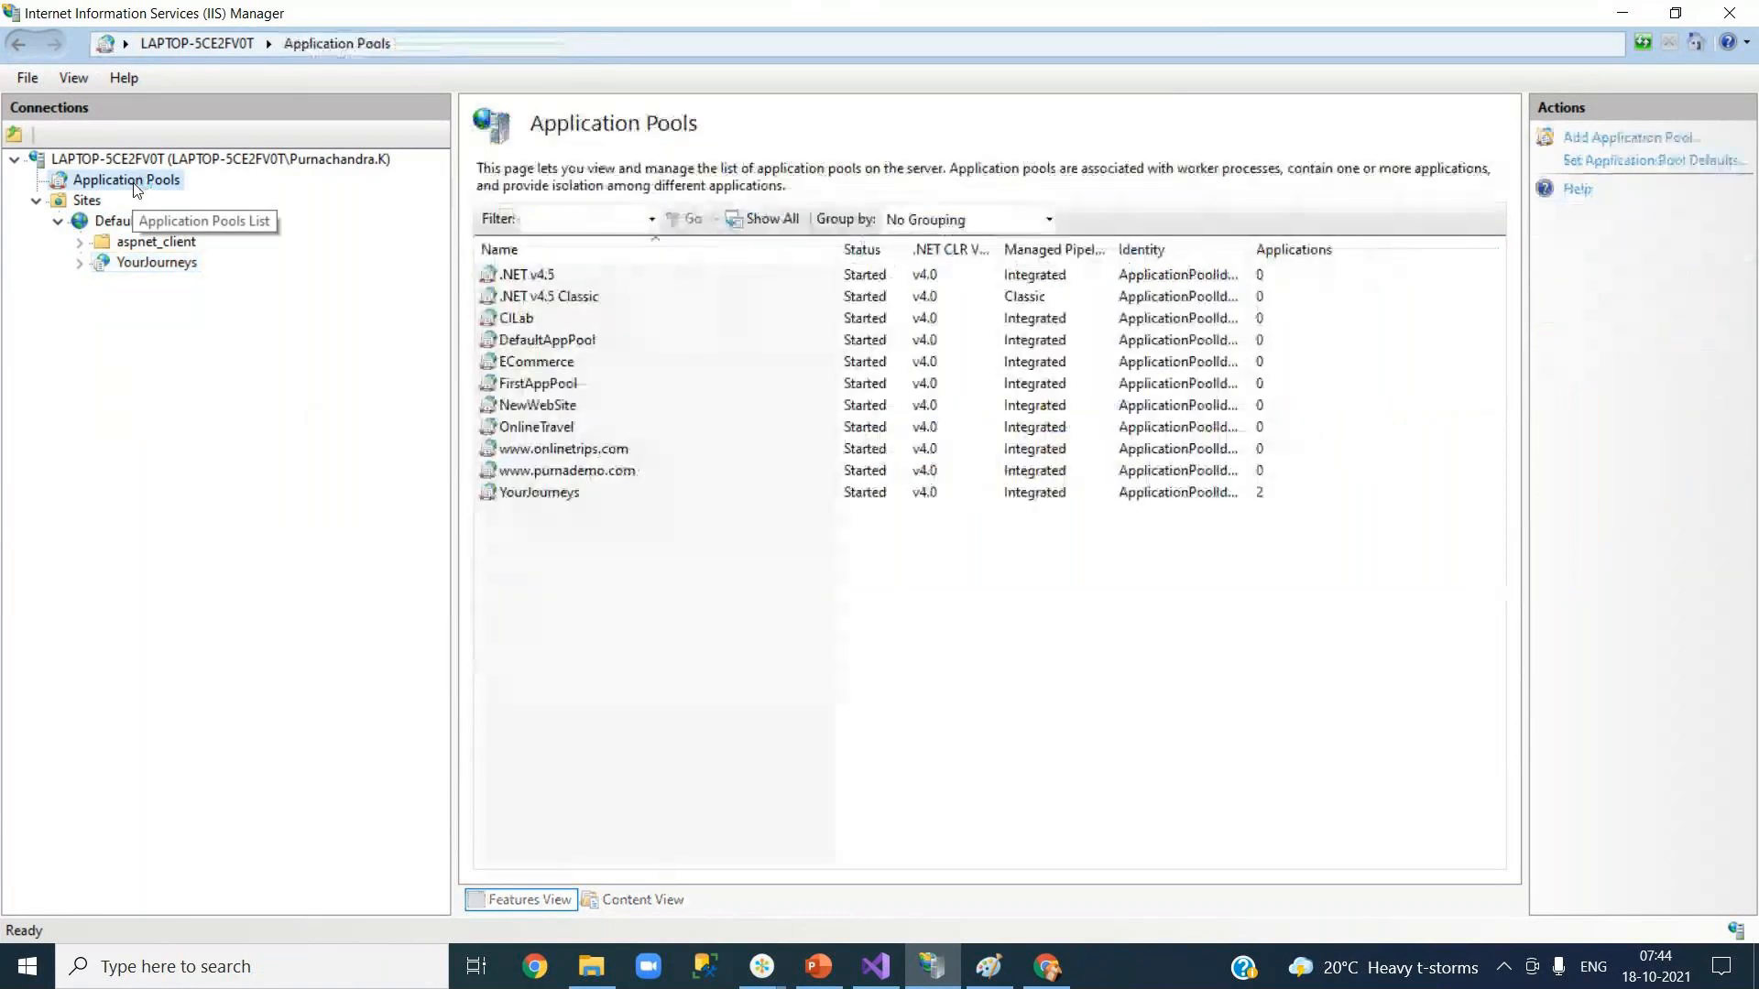
left_click(611, 490)
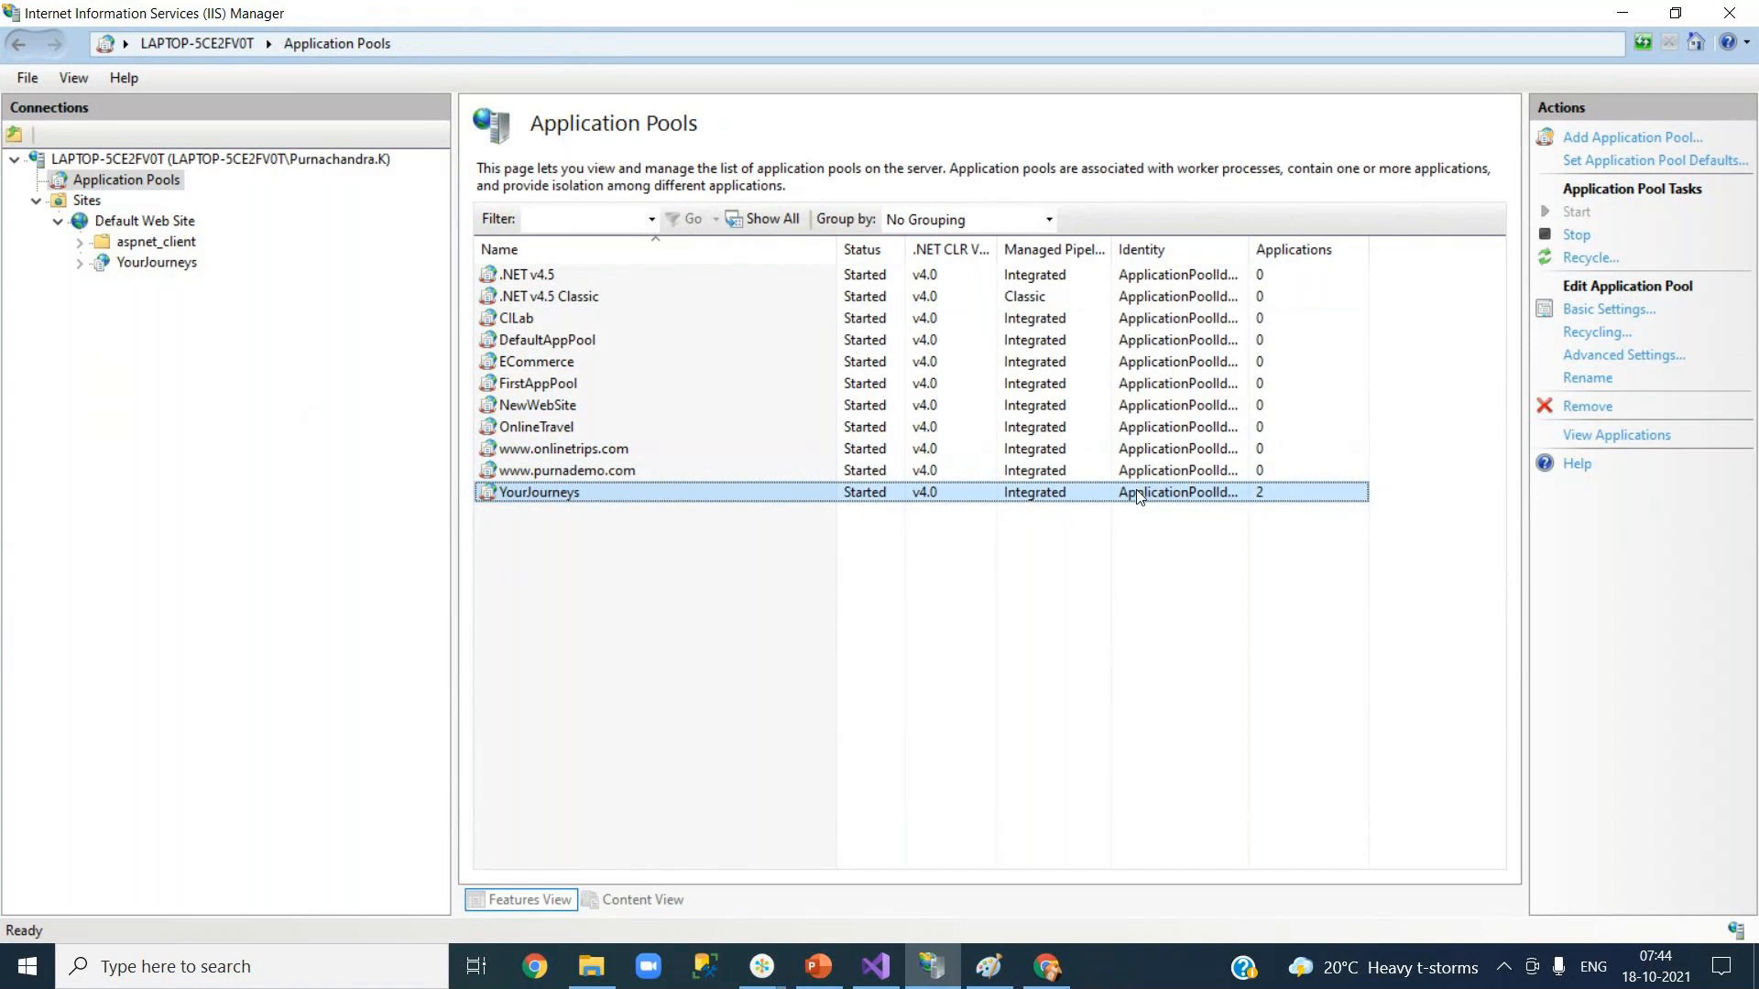
Browse the YourJourneys application again to test it in Chrome, and close the browser window.
left_click(147, 265)
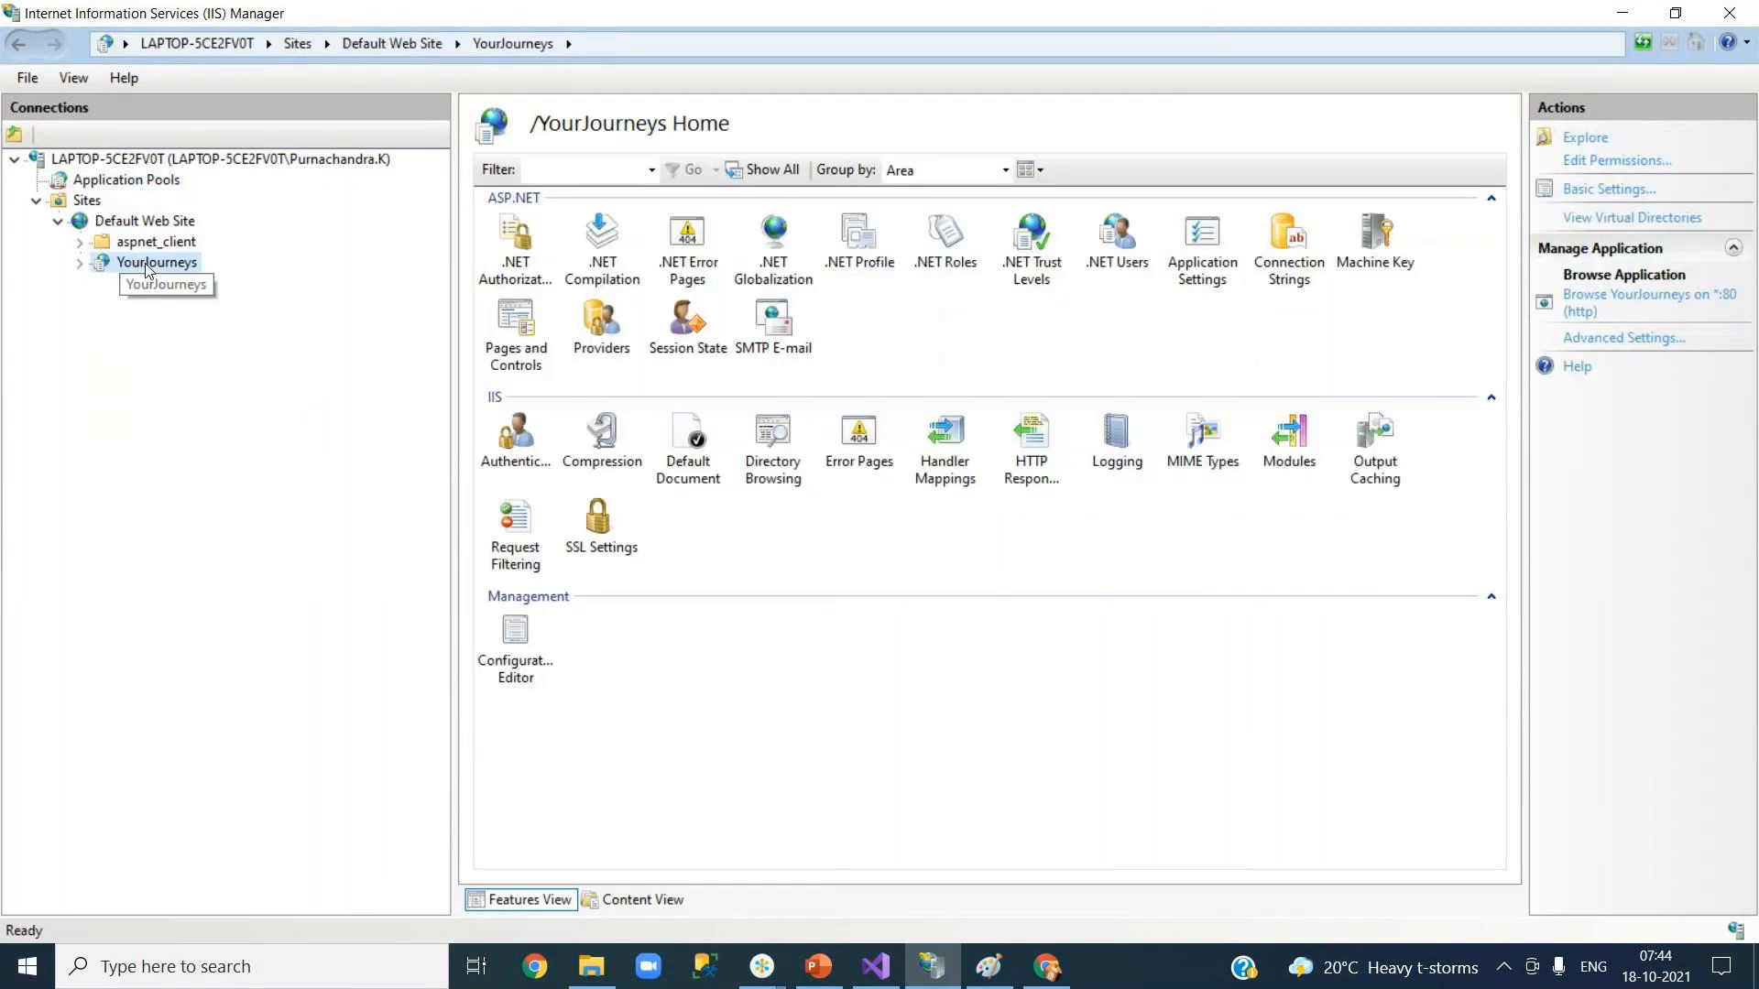
right_click(147, 266)
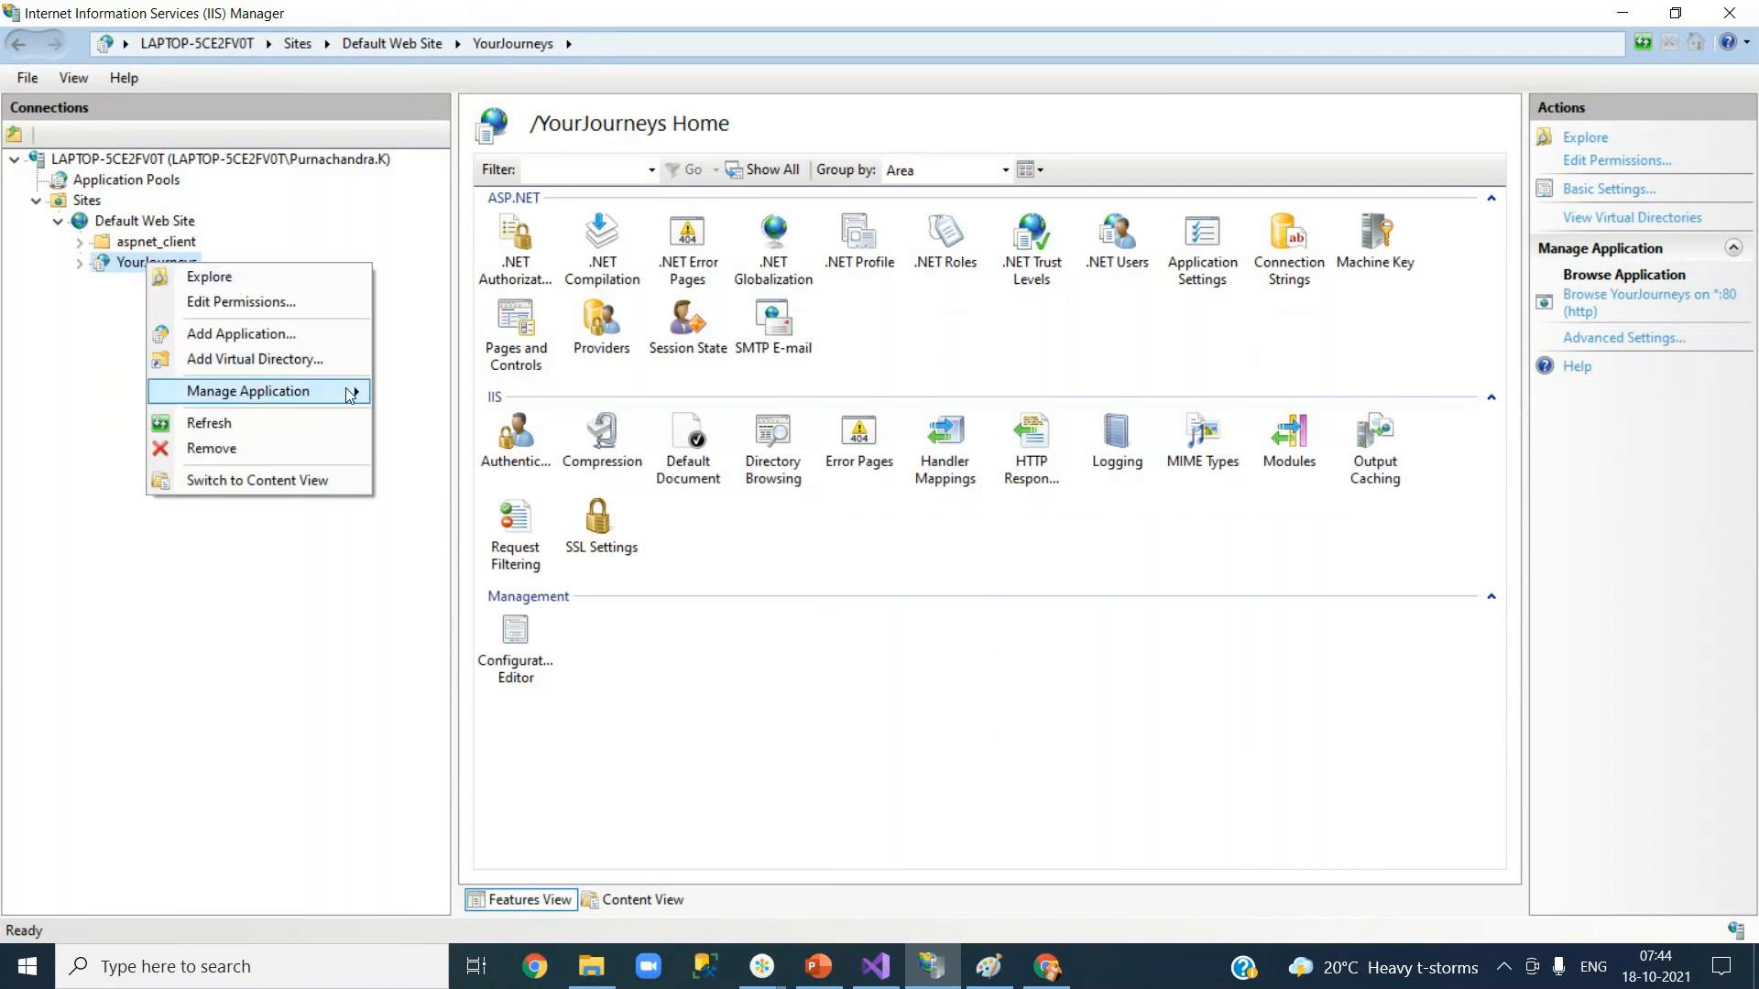
mouse_move(362, 393)
left_click(447, 395)
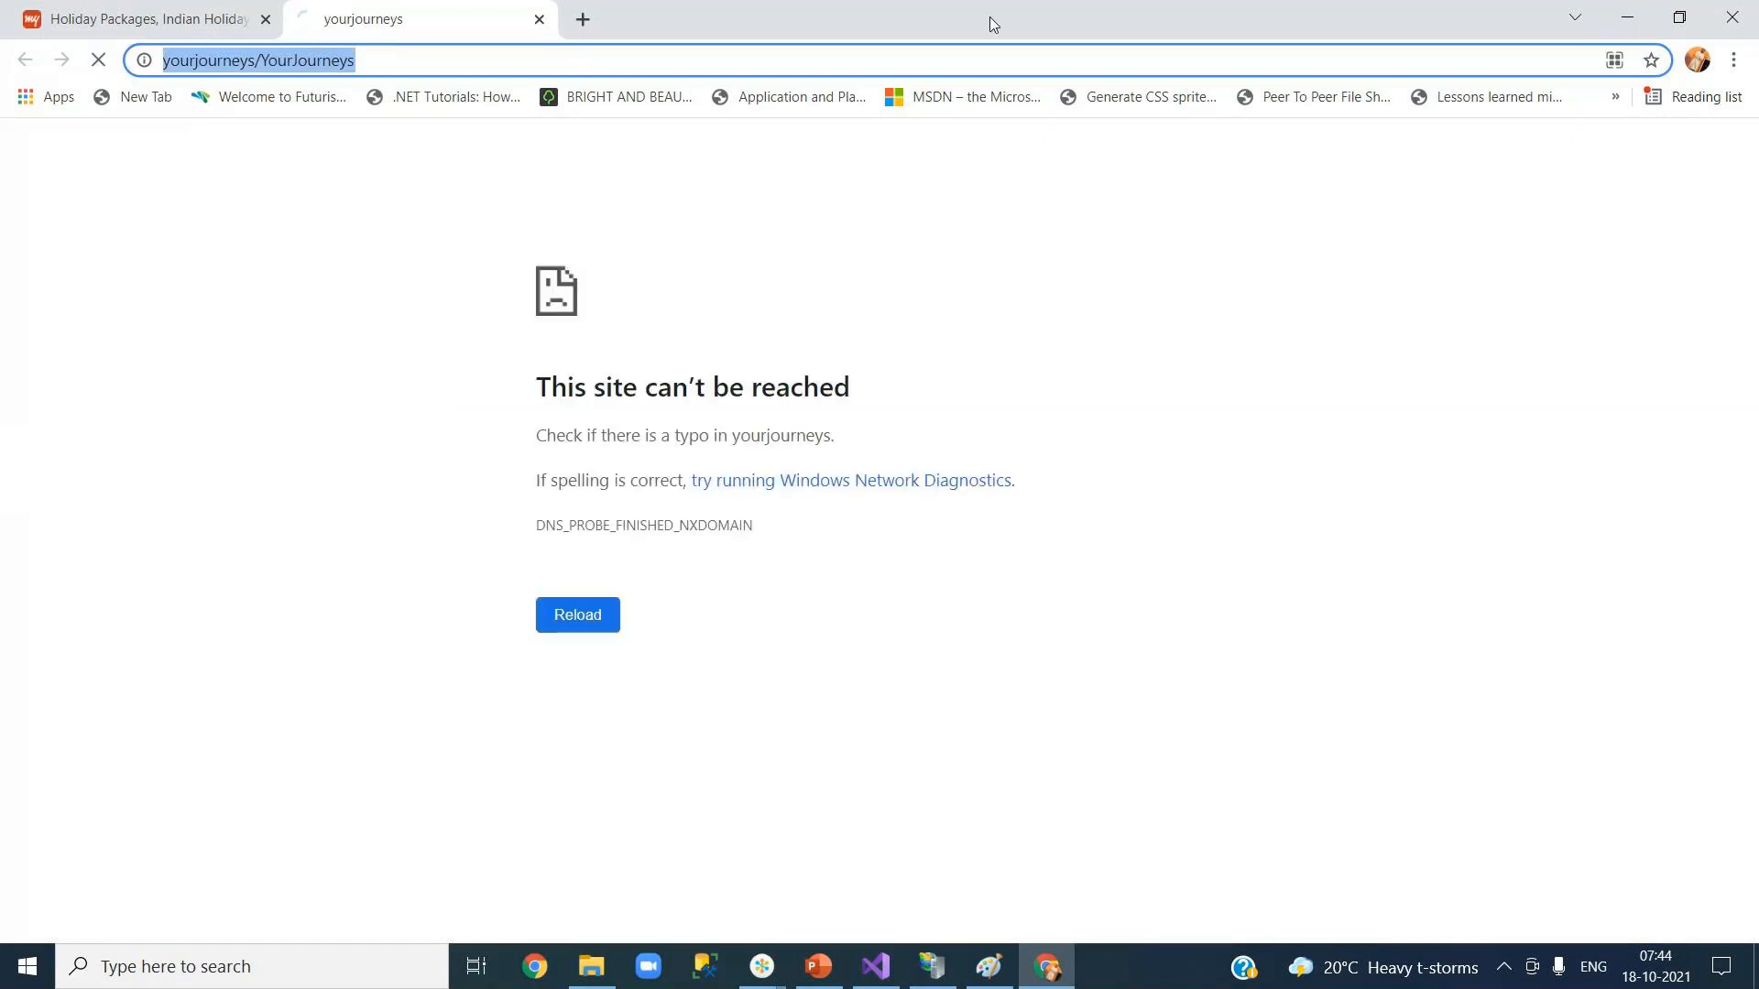
left_click(1748, 19)
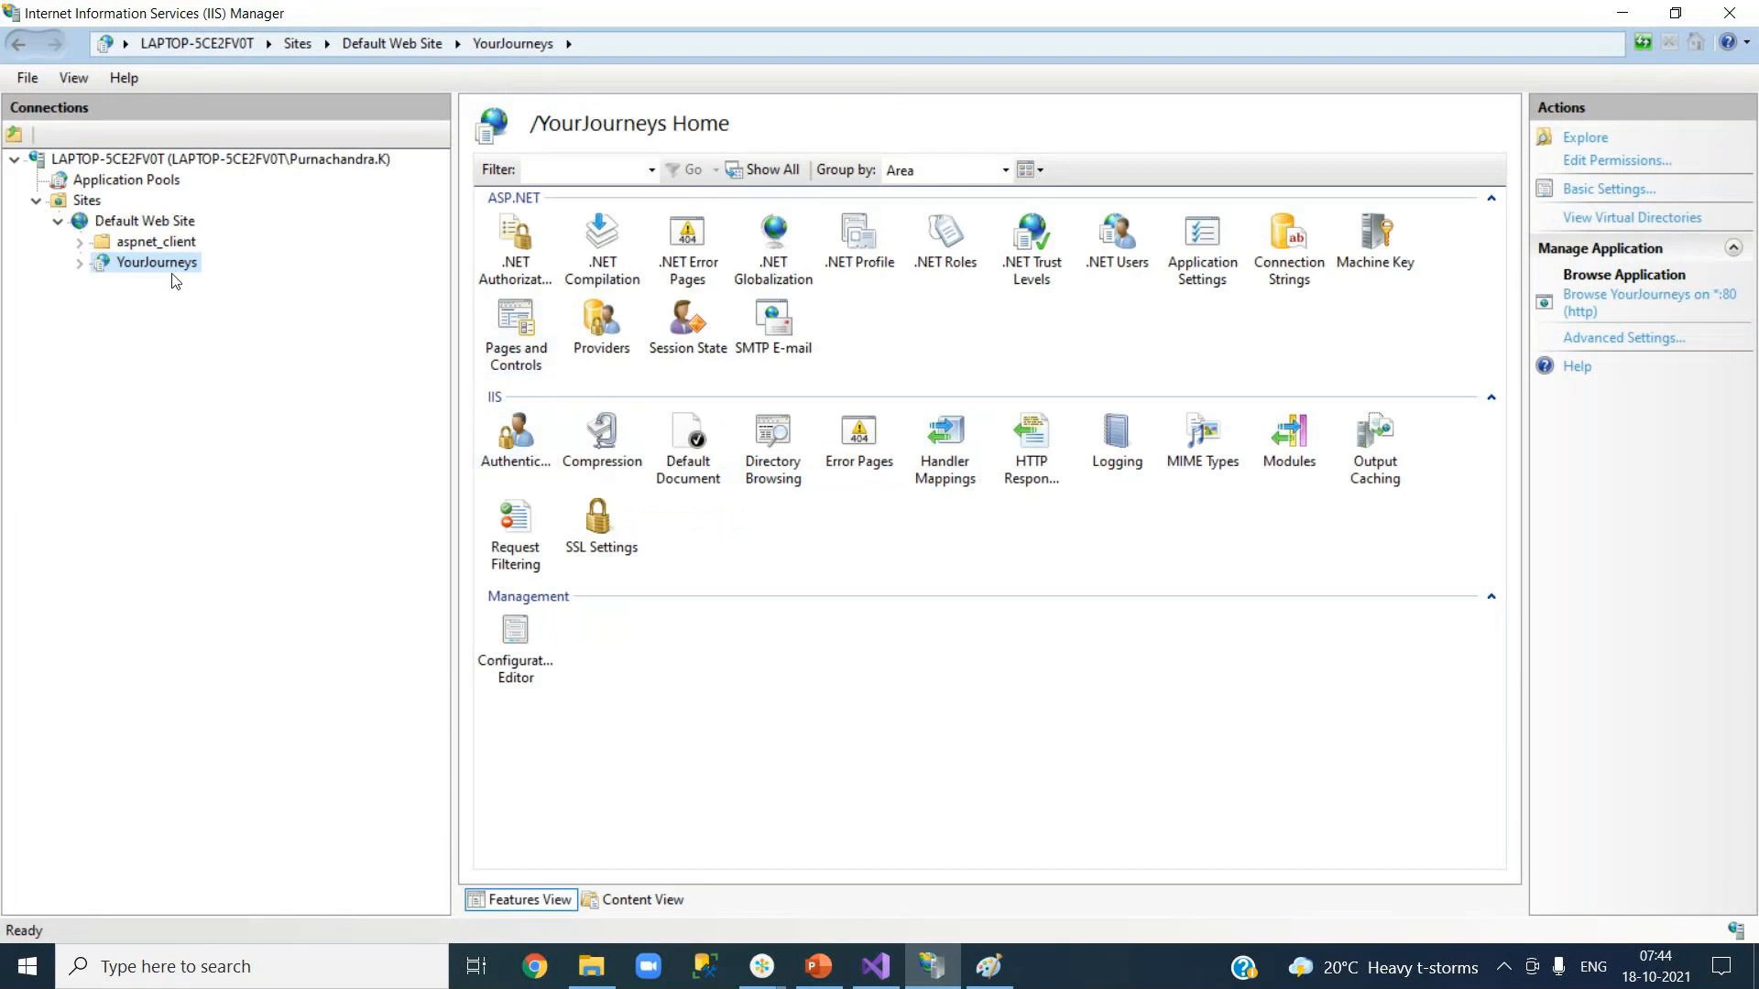
left_click(87, 202)
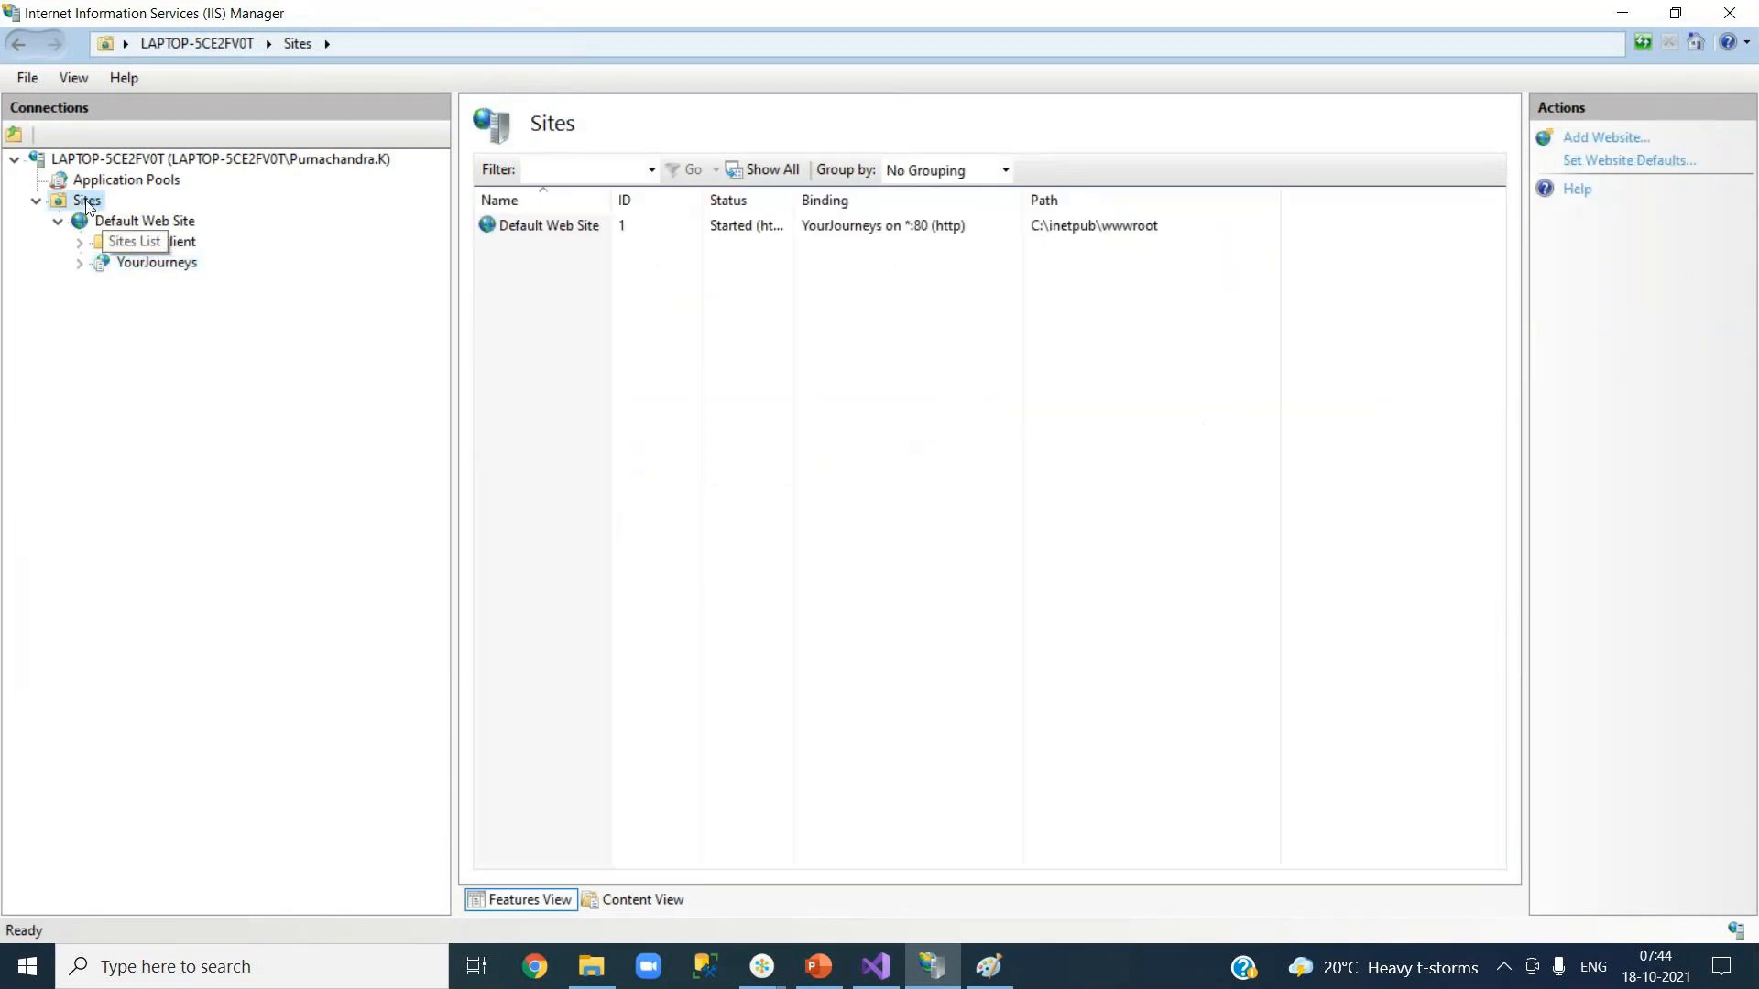
right_click(89, 206)
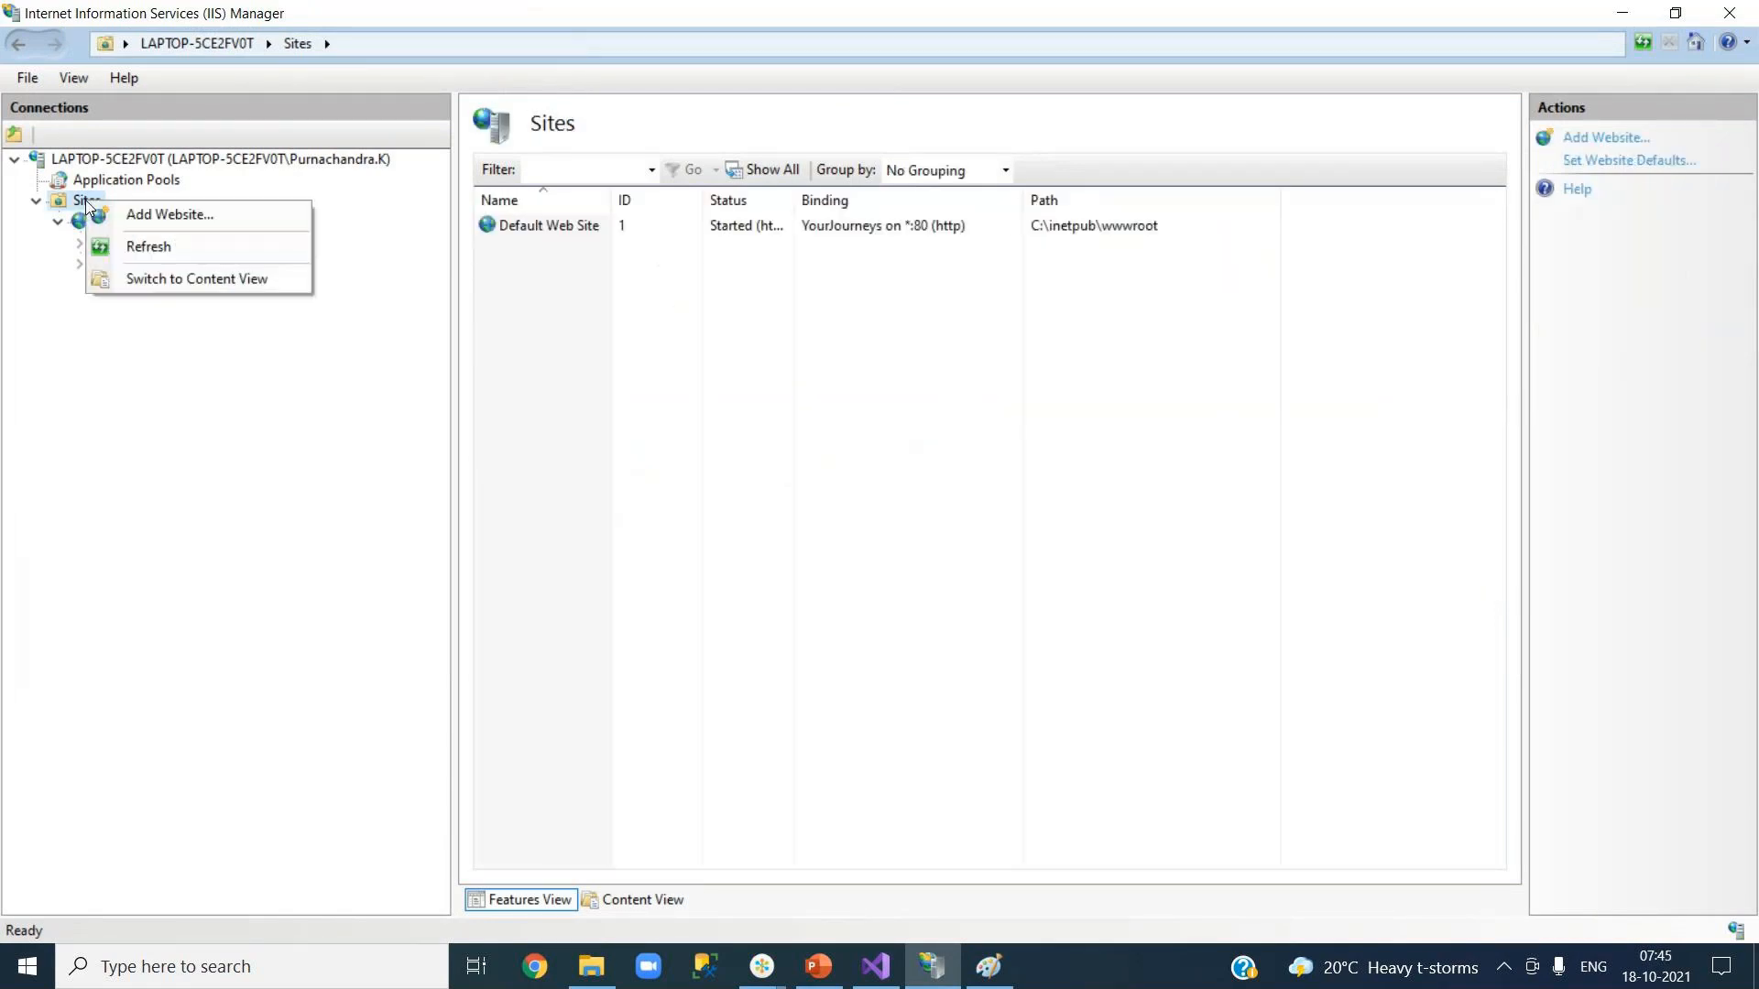
left_click(174, 218)
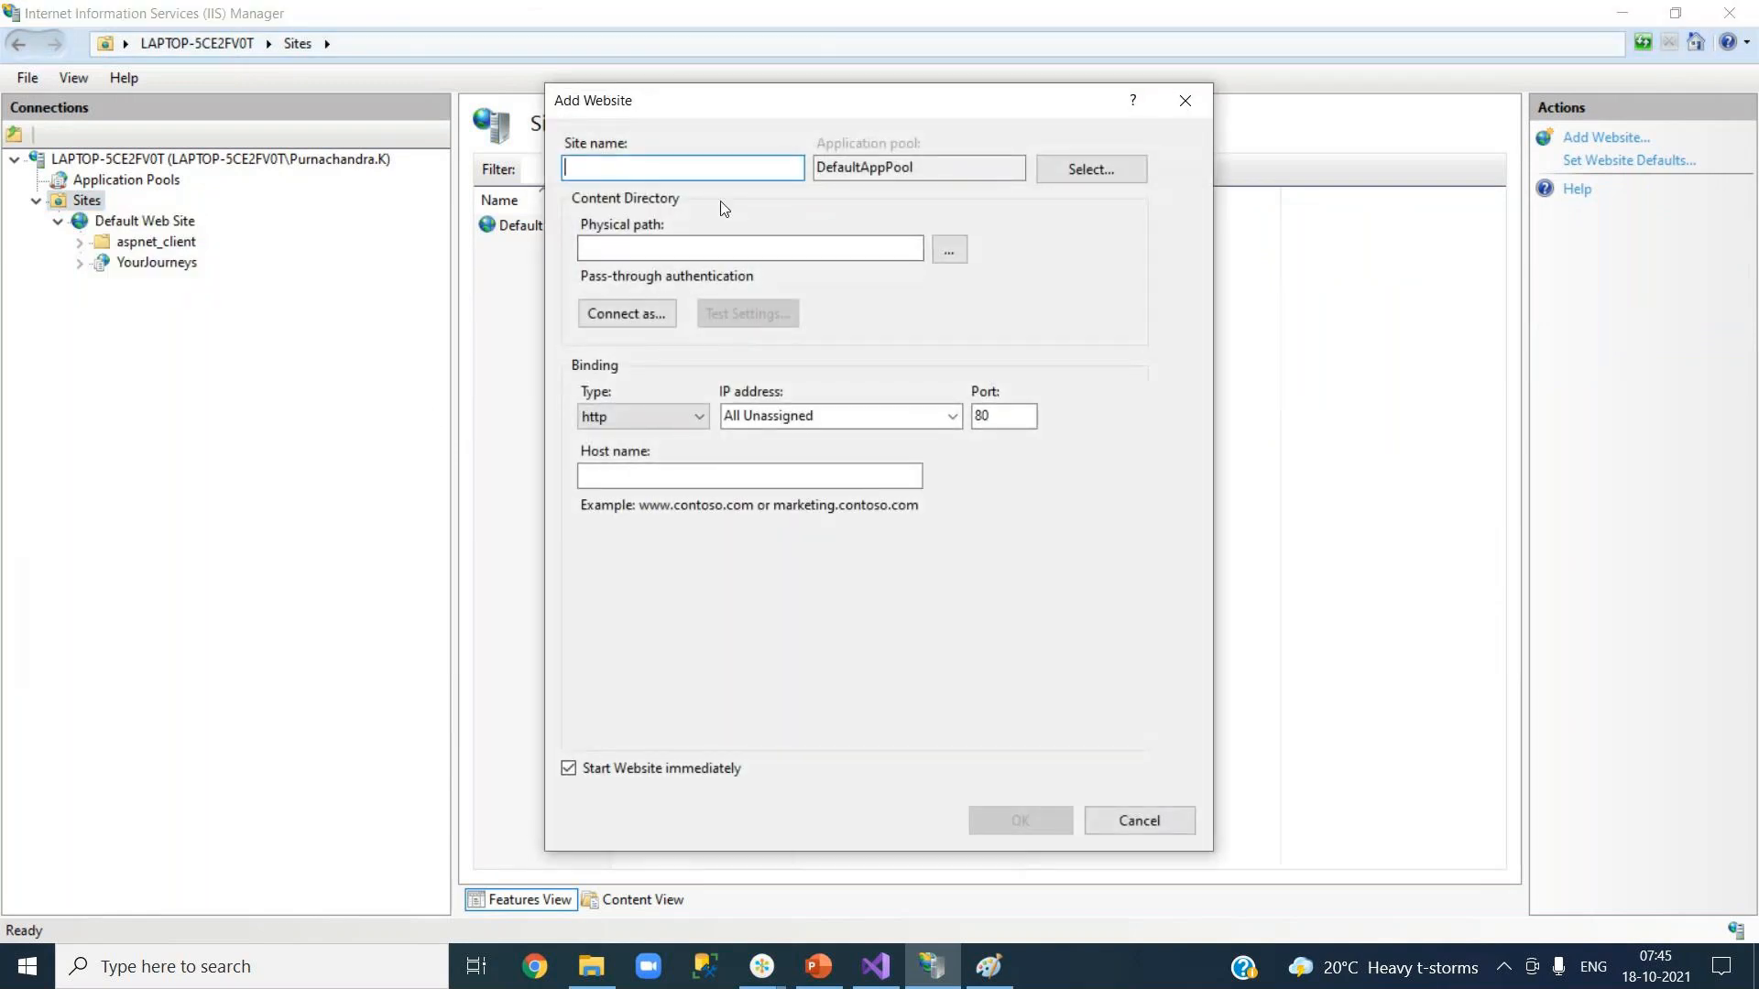
type("www.yourjou")
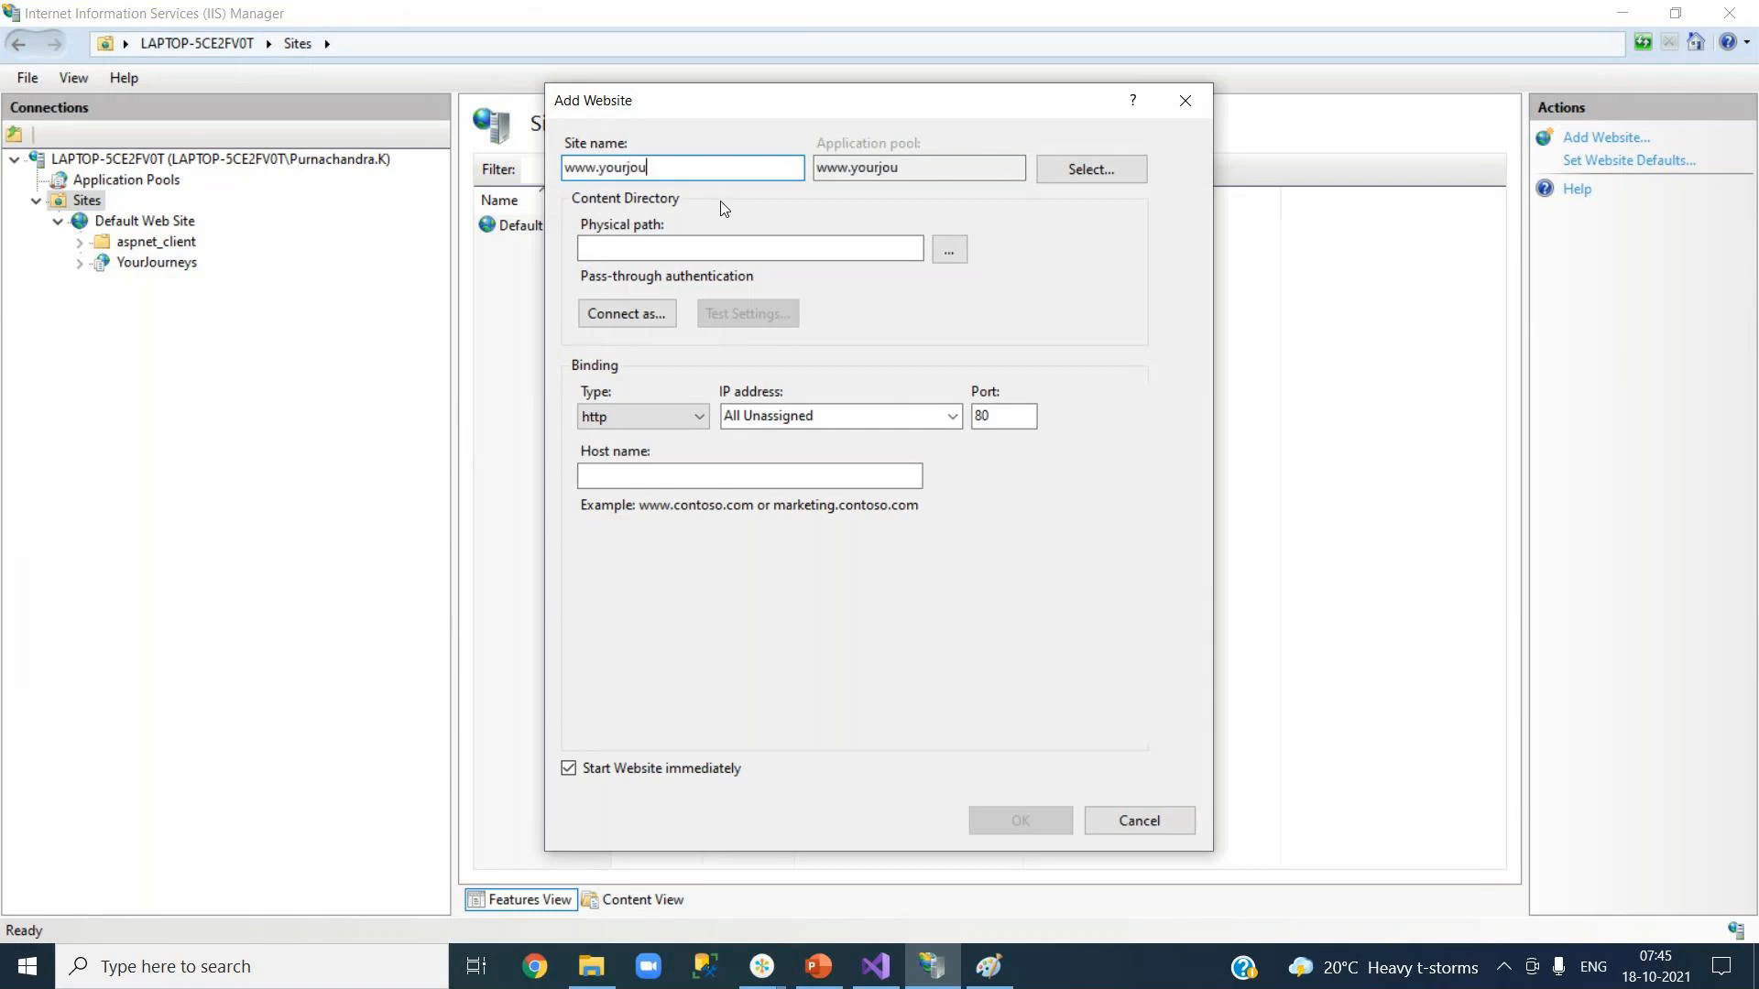
type("rneys.com")
Browse to C:\inetpub\wwwroot and set it as the new website's physical path.
left_click(949, 248)
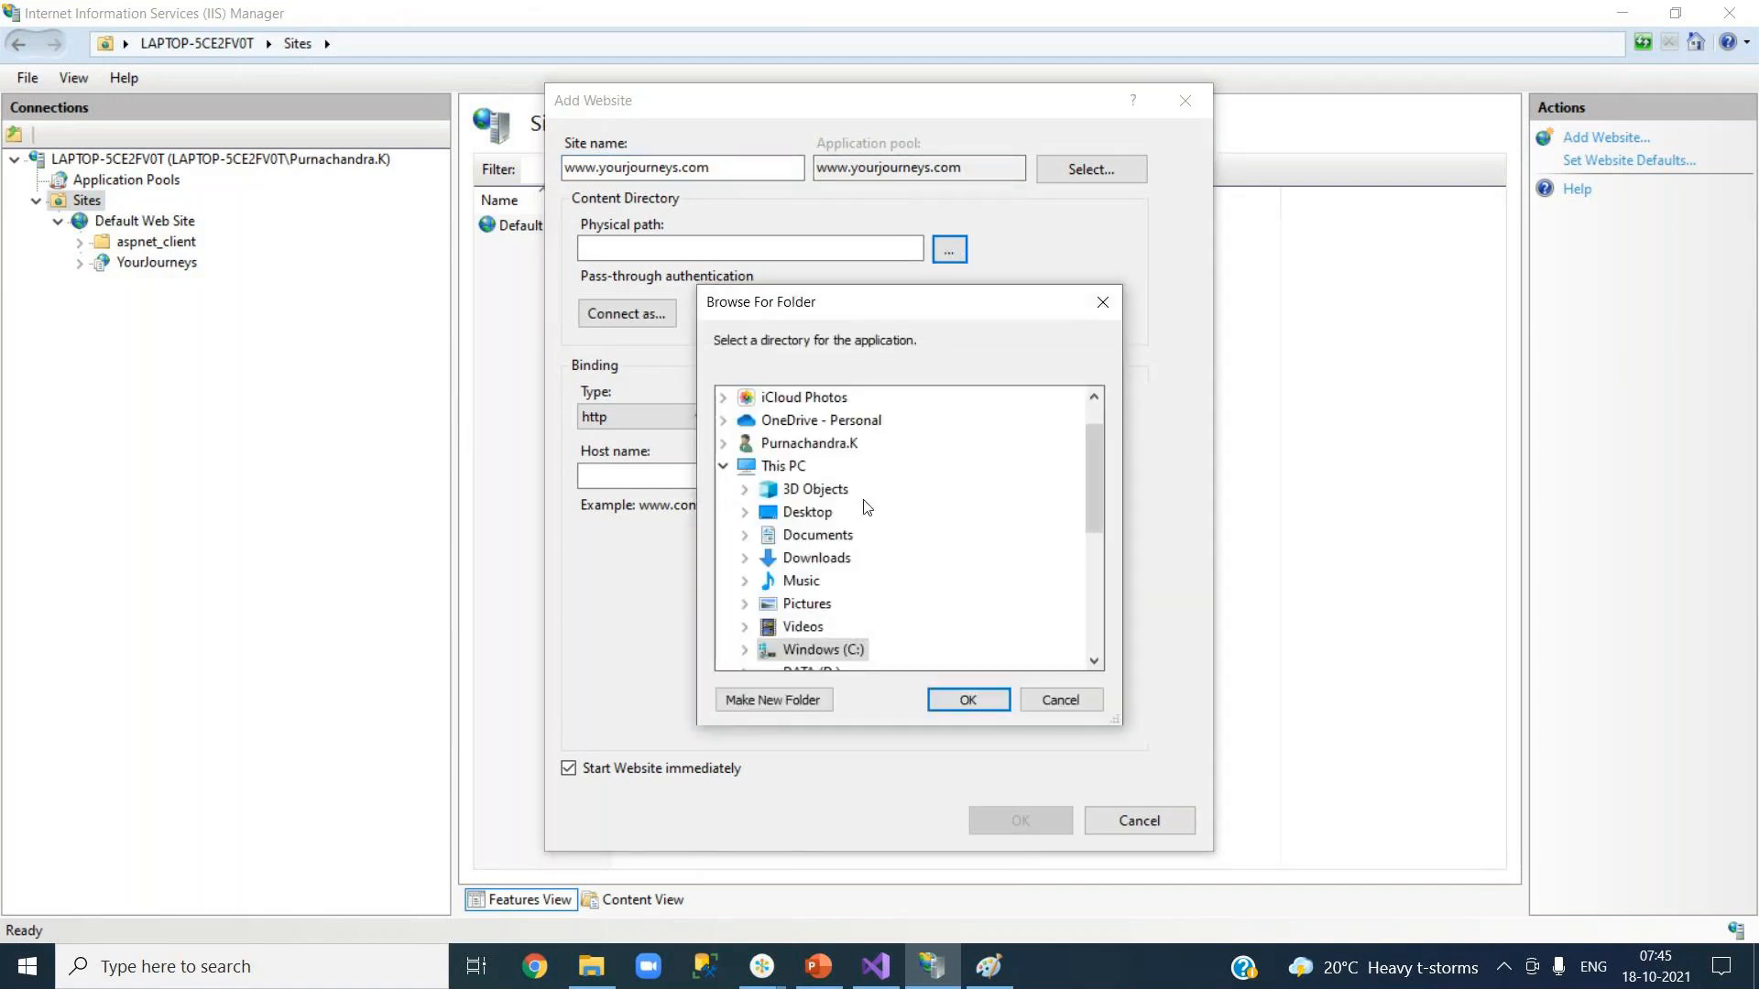
mouse_move(1090, 488)
left_mouse_down()
mouse_move(1102, 605)
mouse_move(1094, 514)
left_mouse_up()
left_click(745, 558)
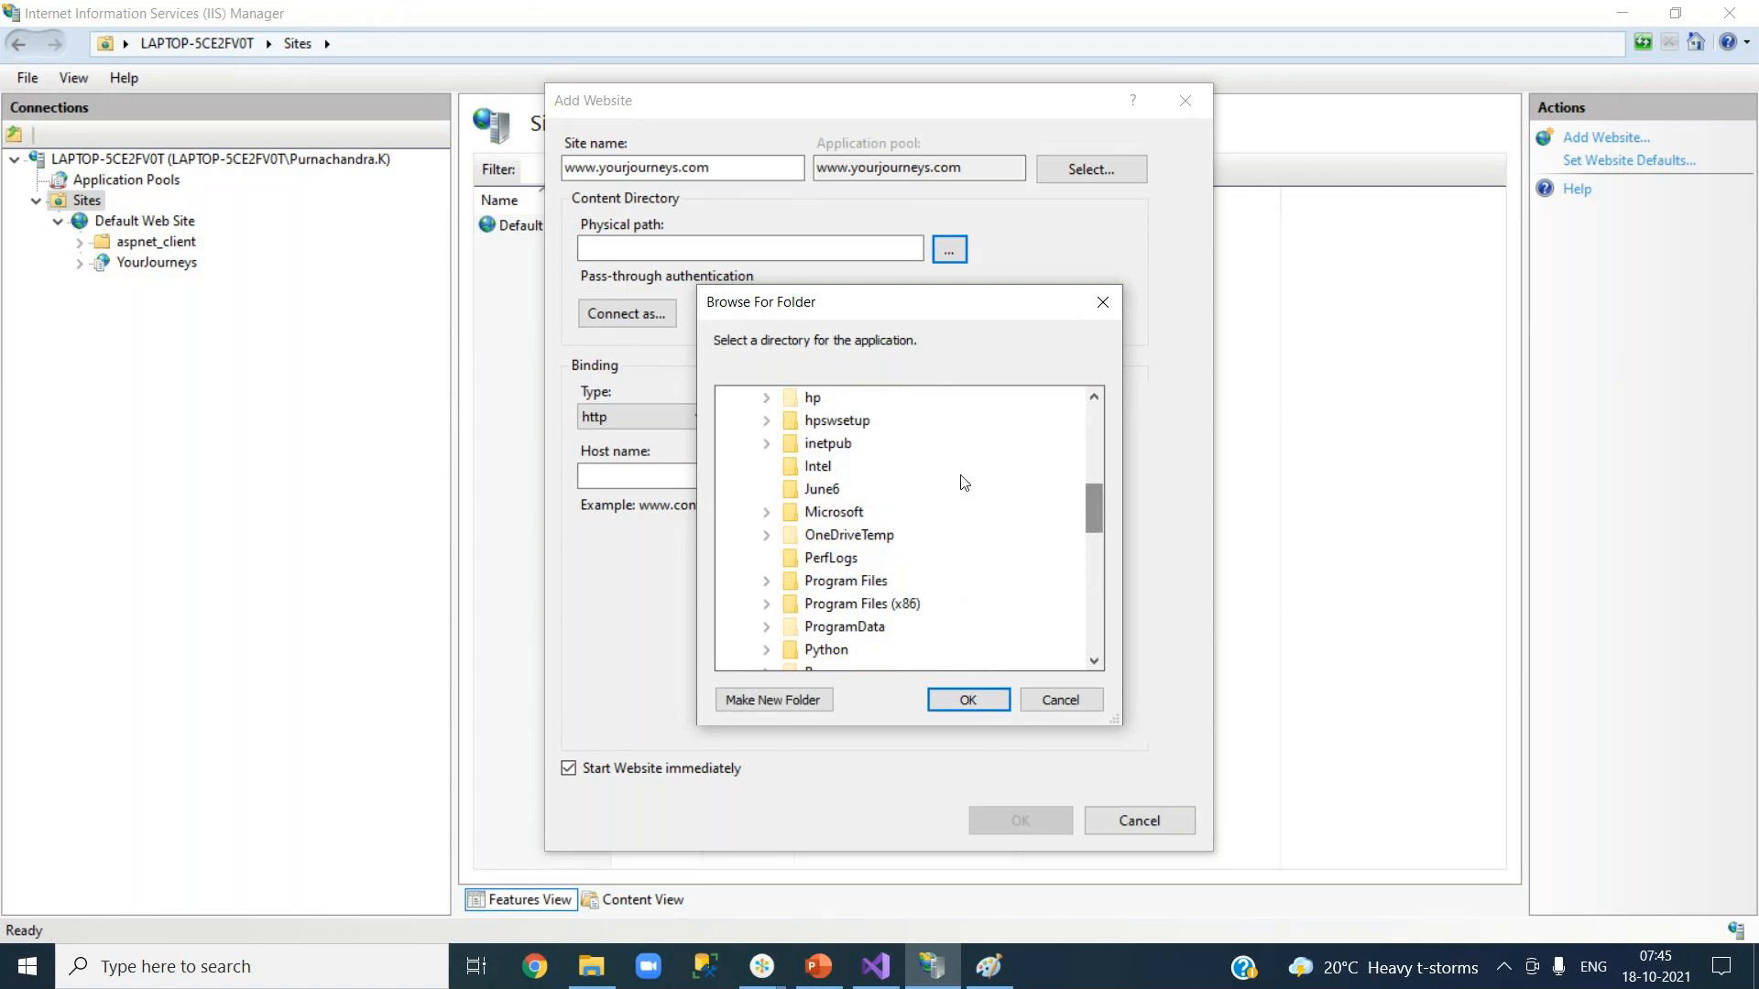
left_click(767, 444)
left_click(852, 559)
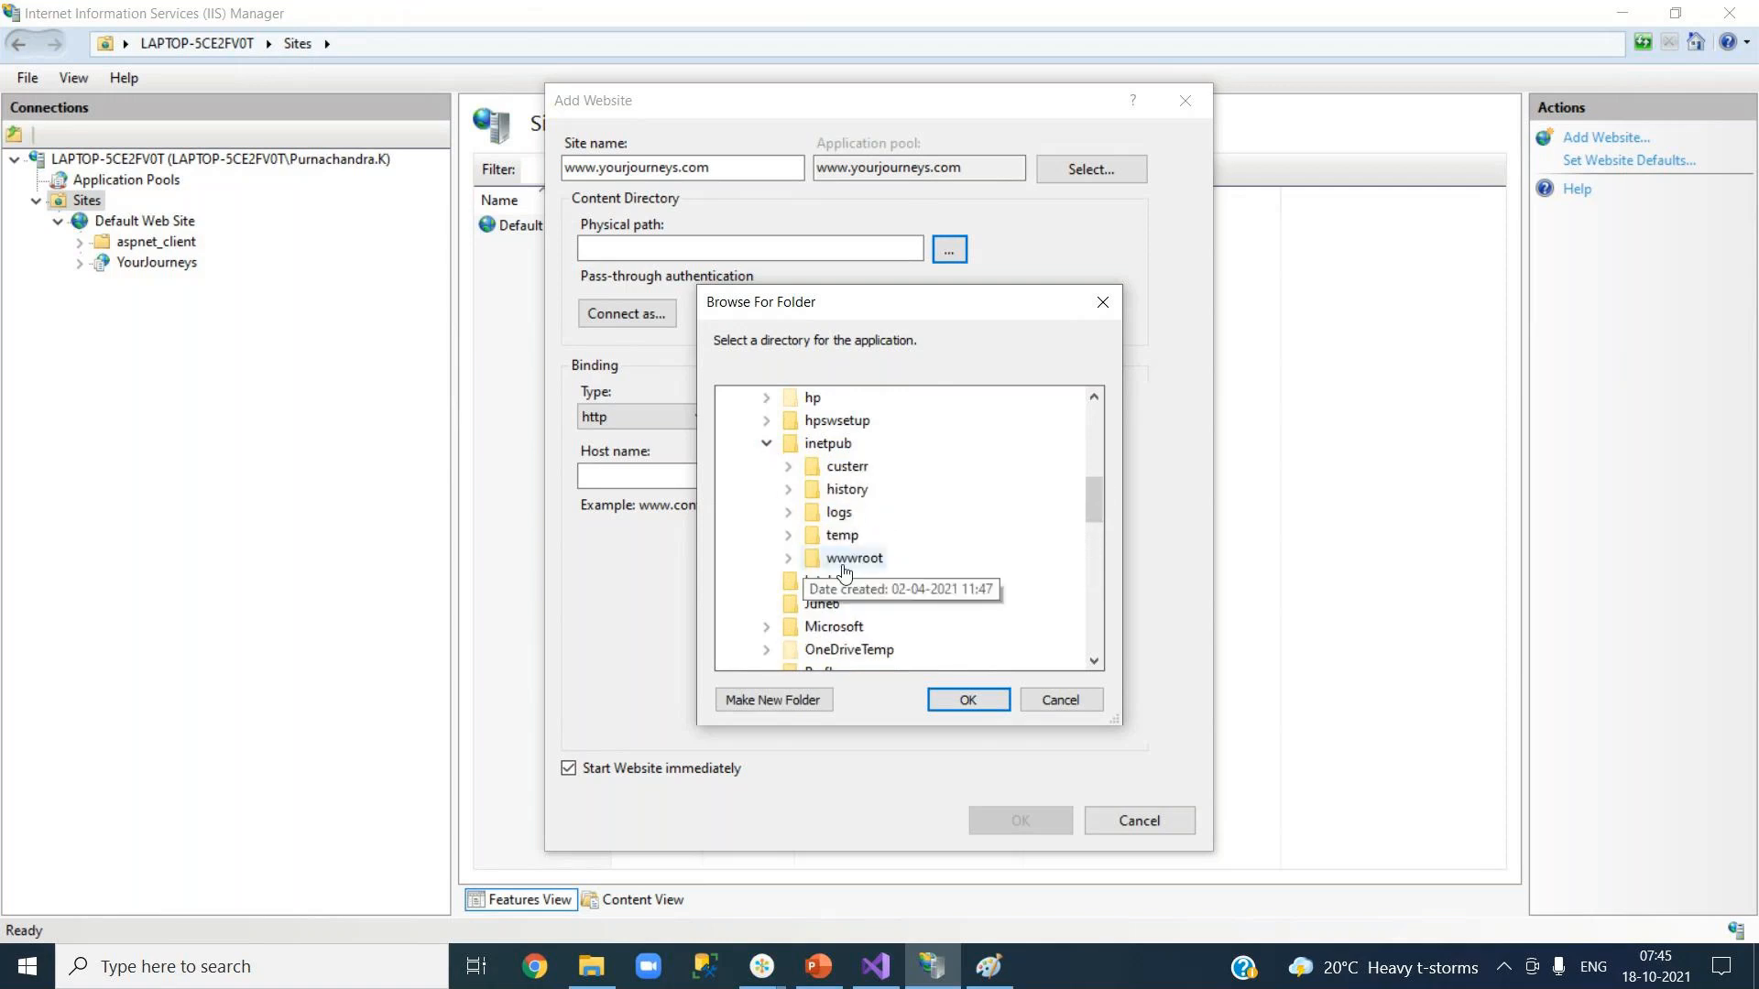
double_click(852, 559)
left_click(969, 701)
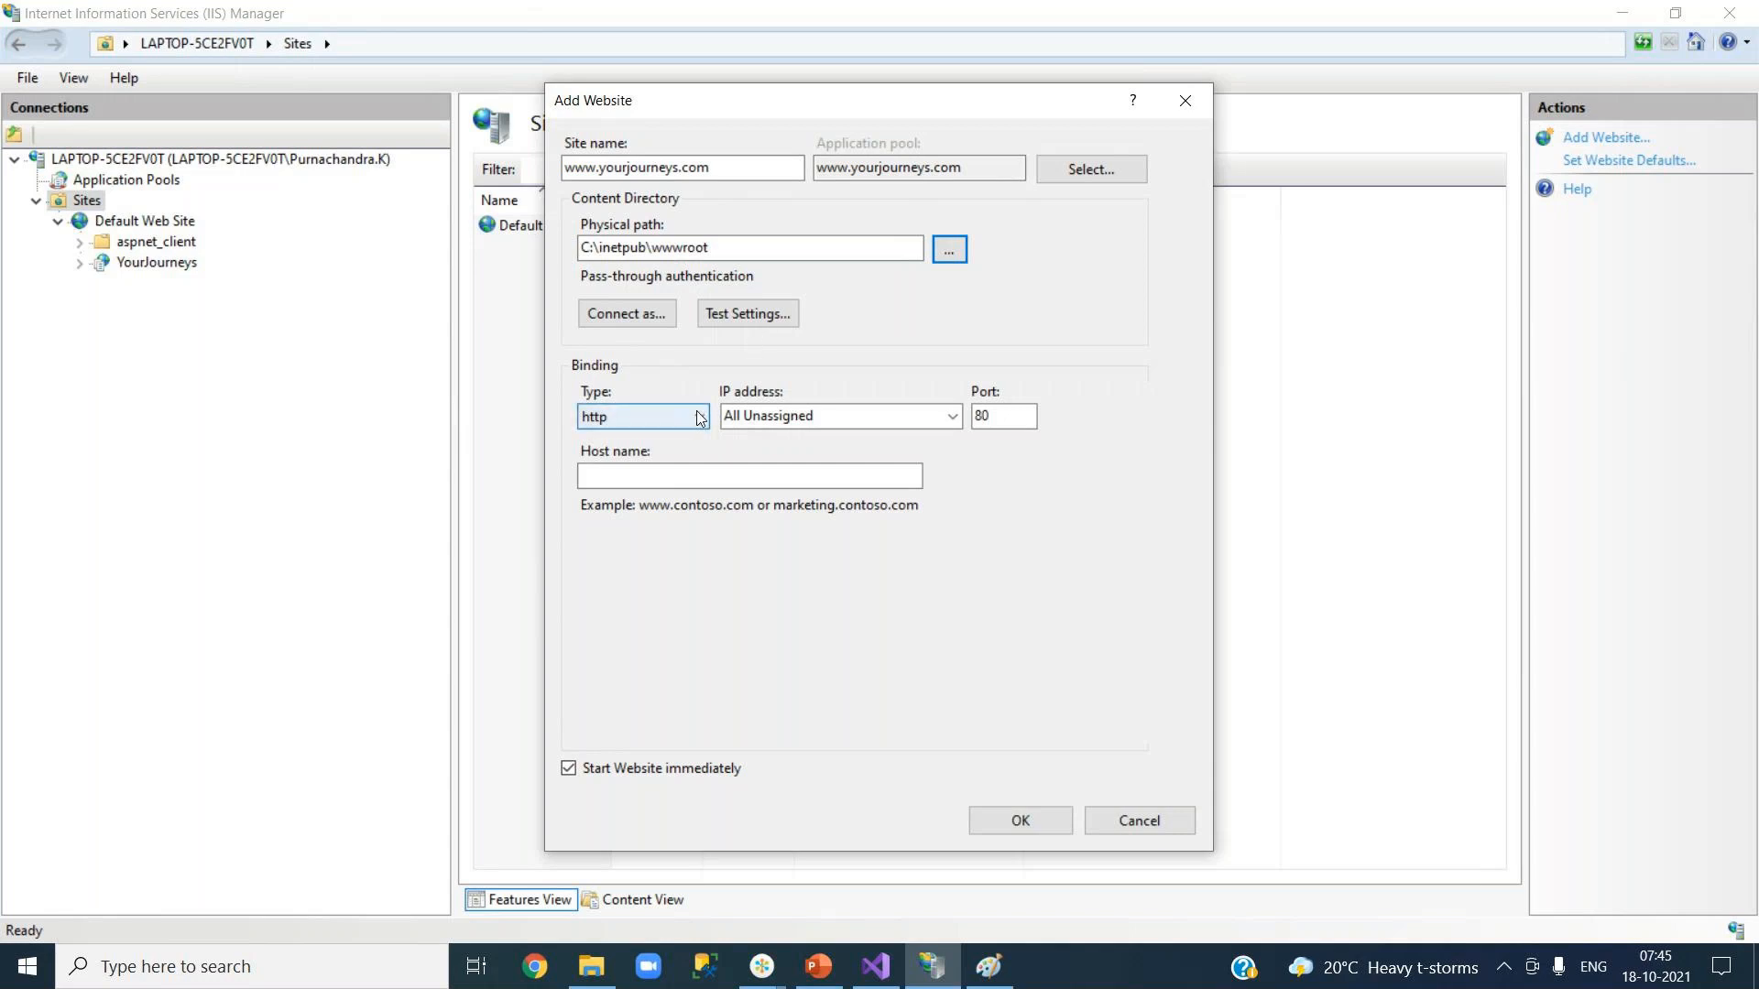
Leave the new website's host name empty and create the site with the http binding on port 80.
left_click(748, 475)
type("www.")
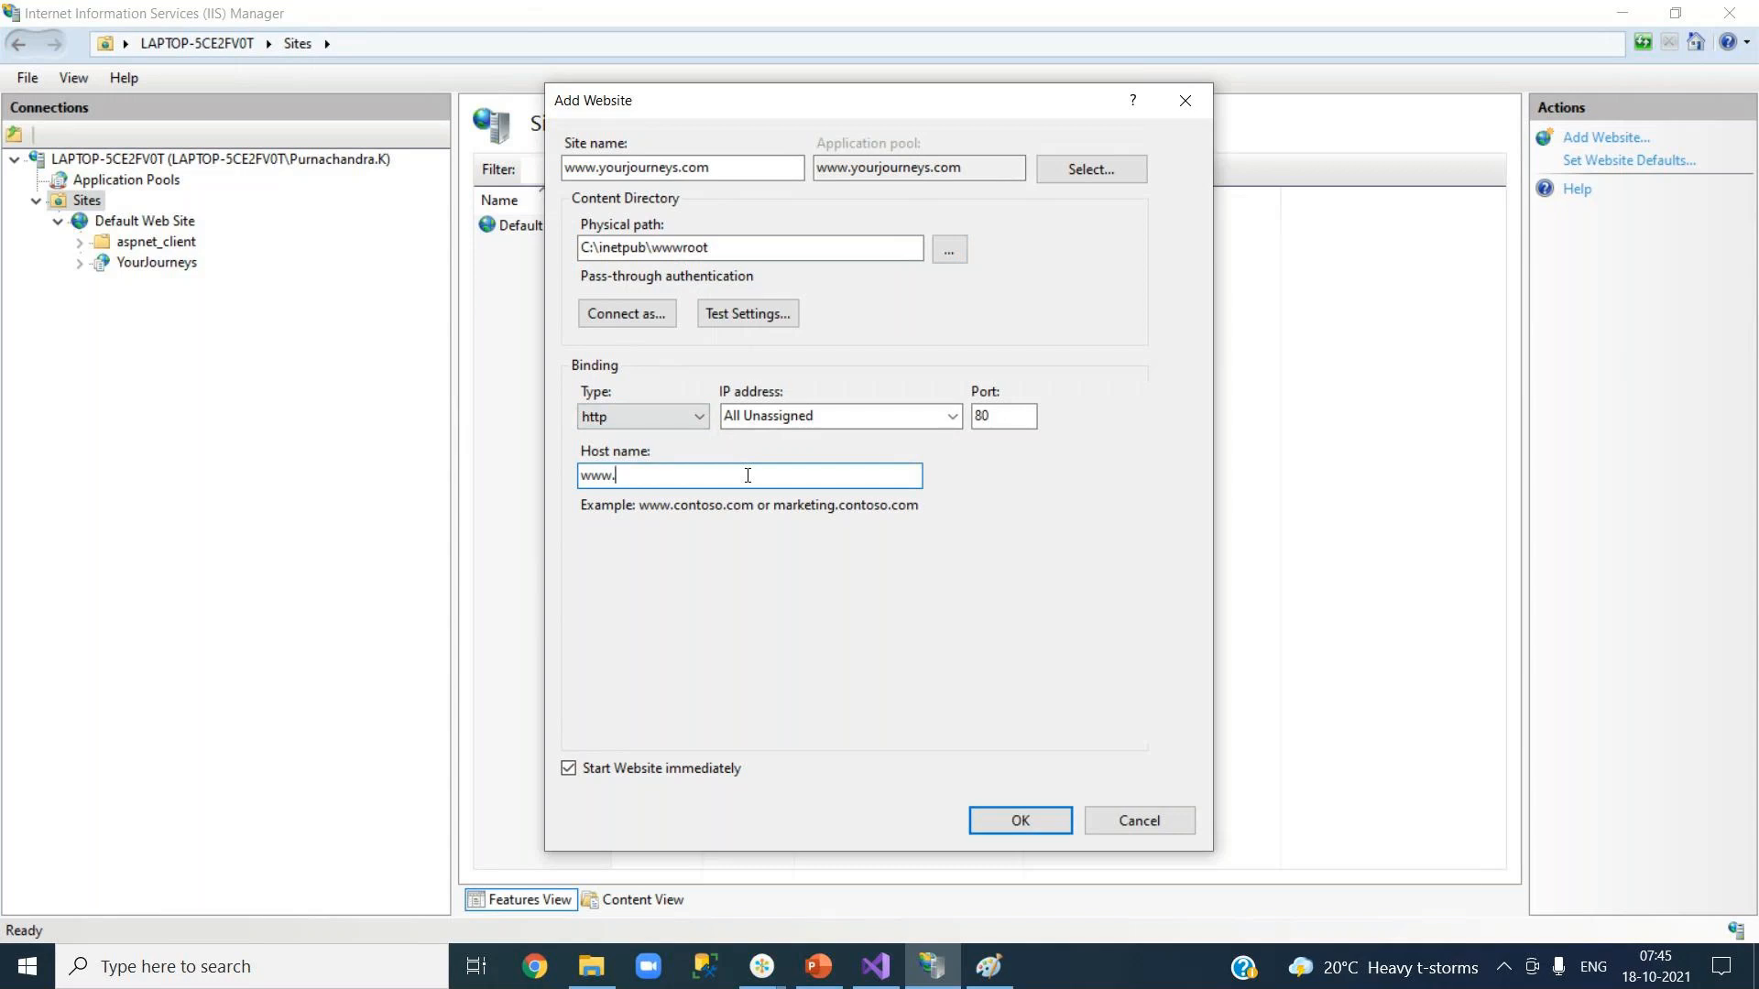
key("BackSpace")
key("BackSpace")
key("BackSpace")
key("BackSpace")
left_click(1020, 820)
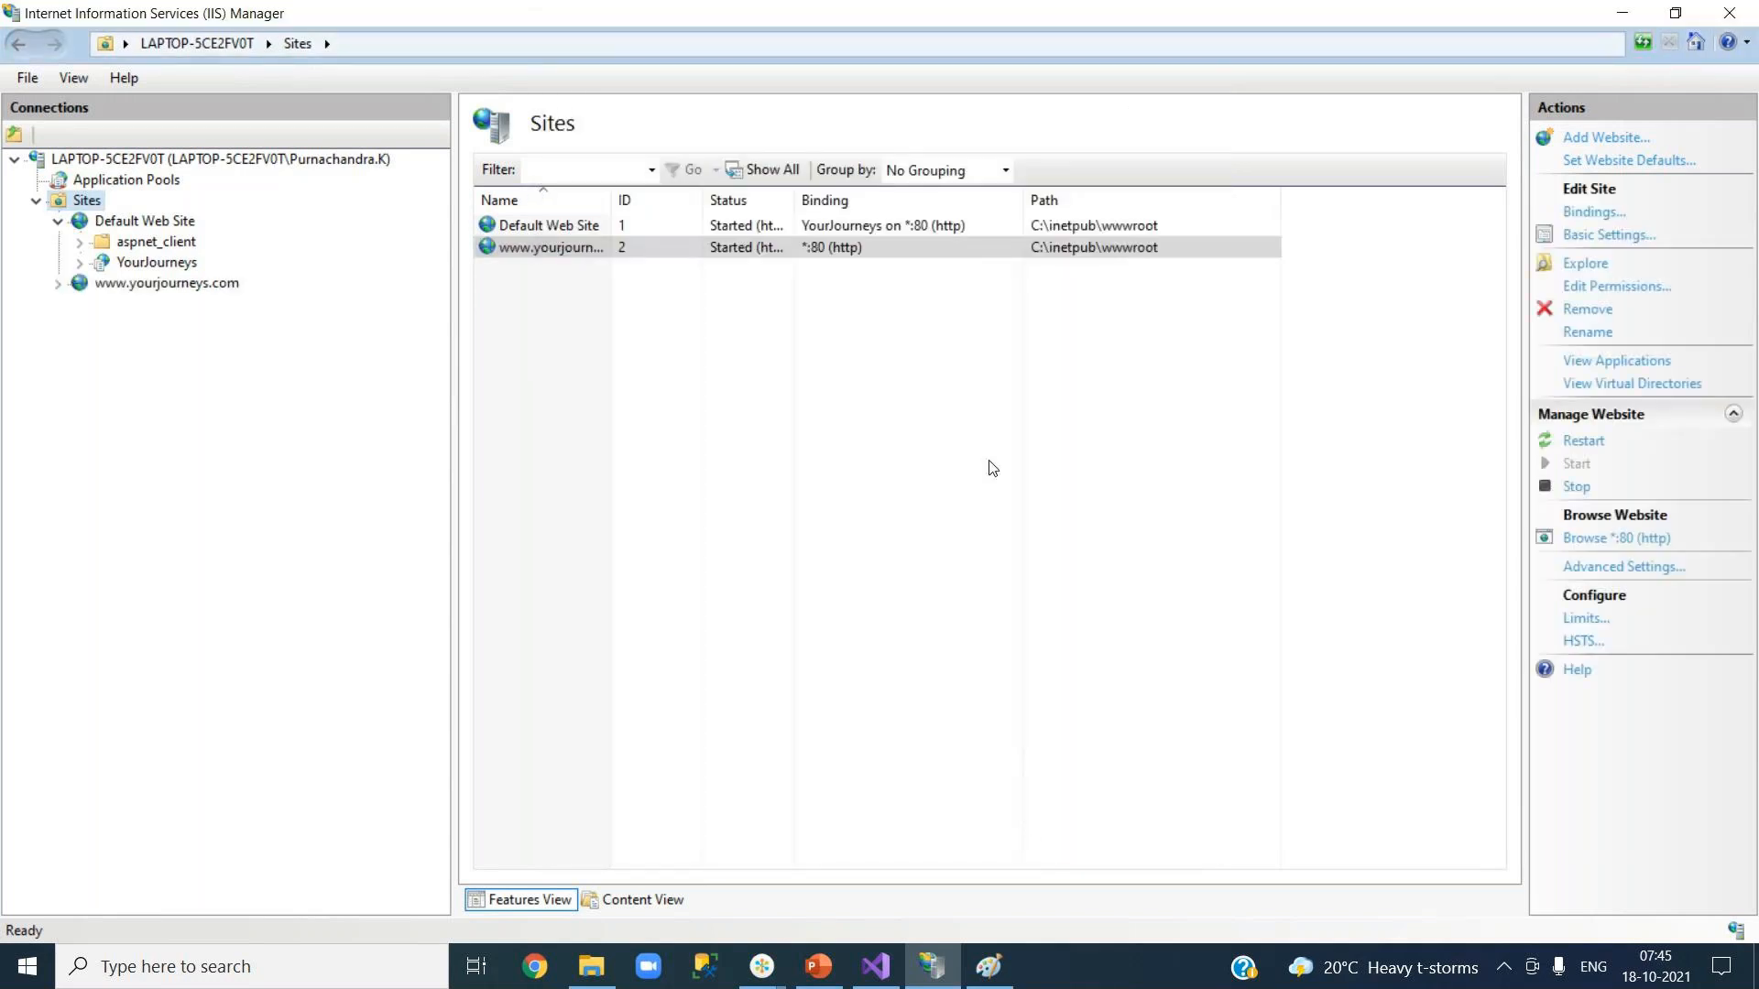
left_click(55, 285)
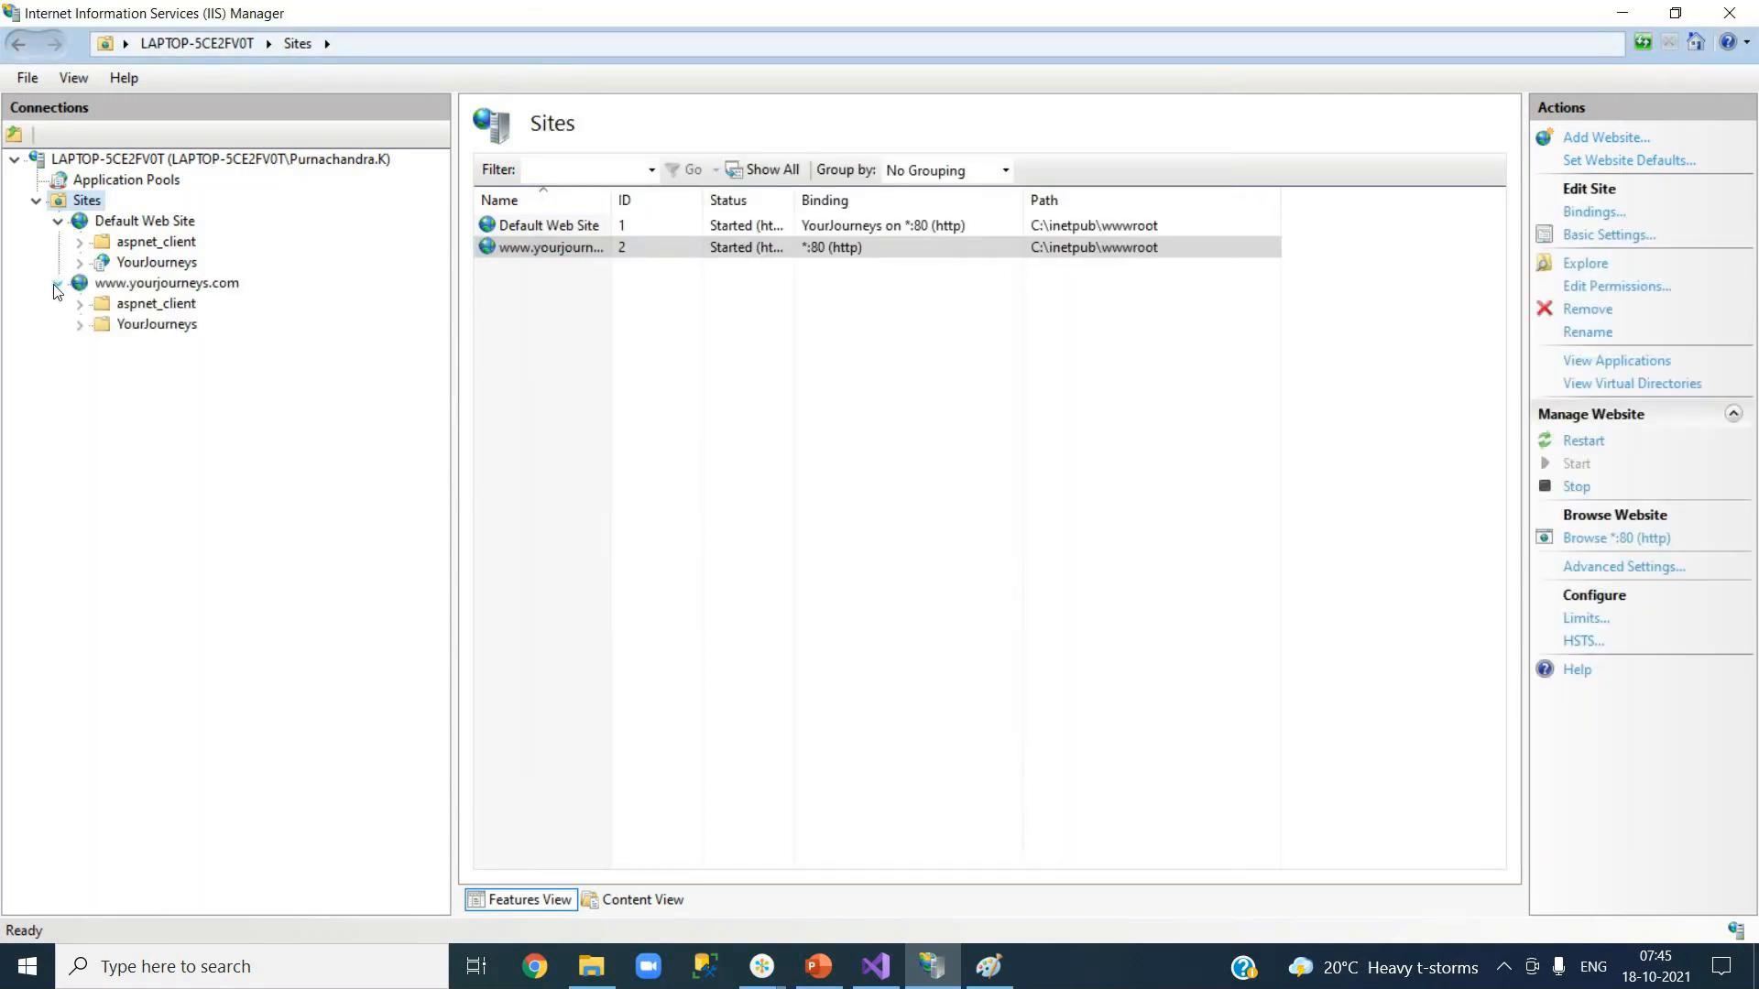
left_click(157, 325)
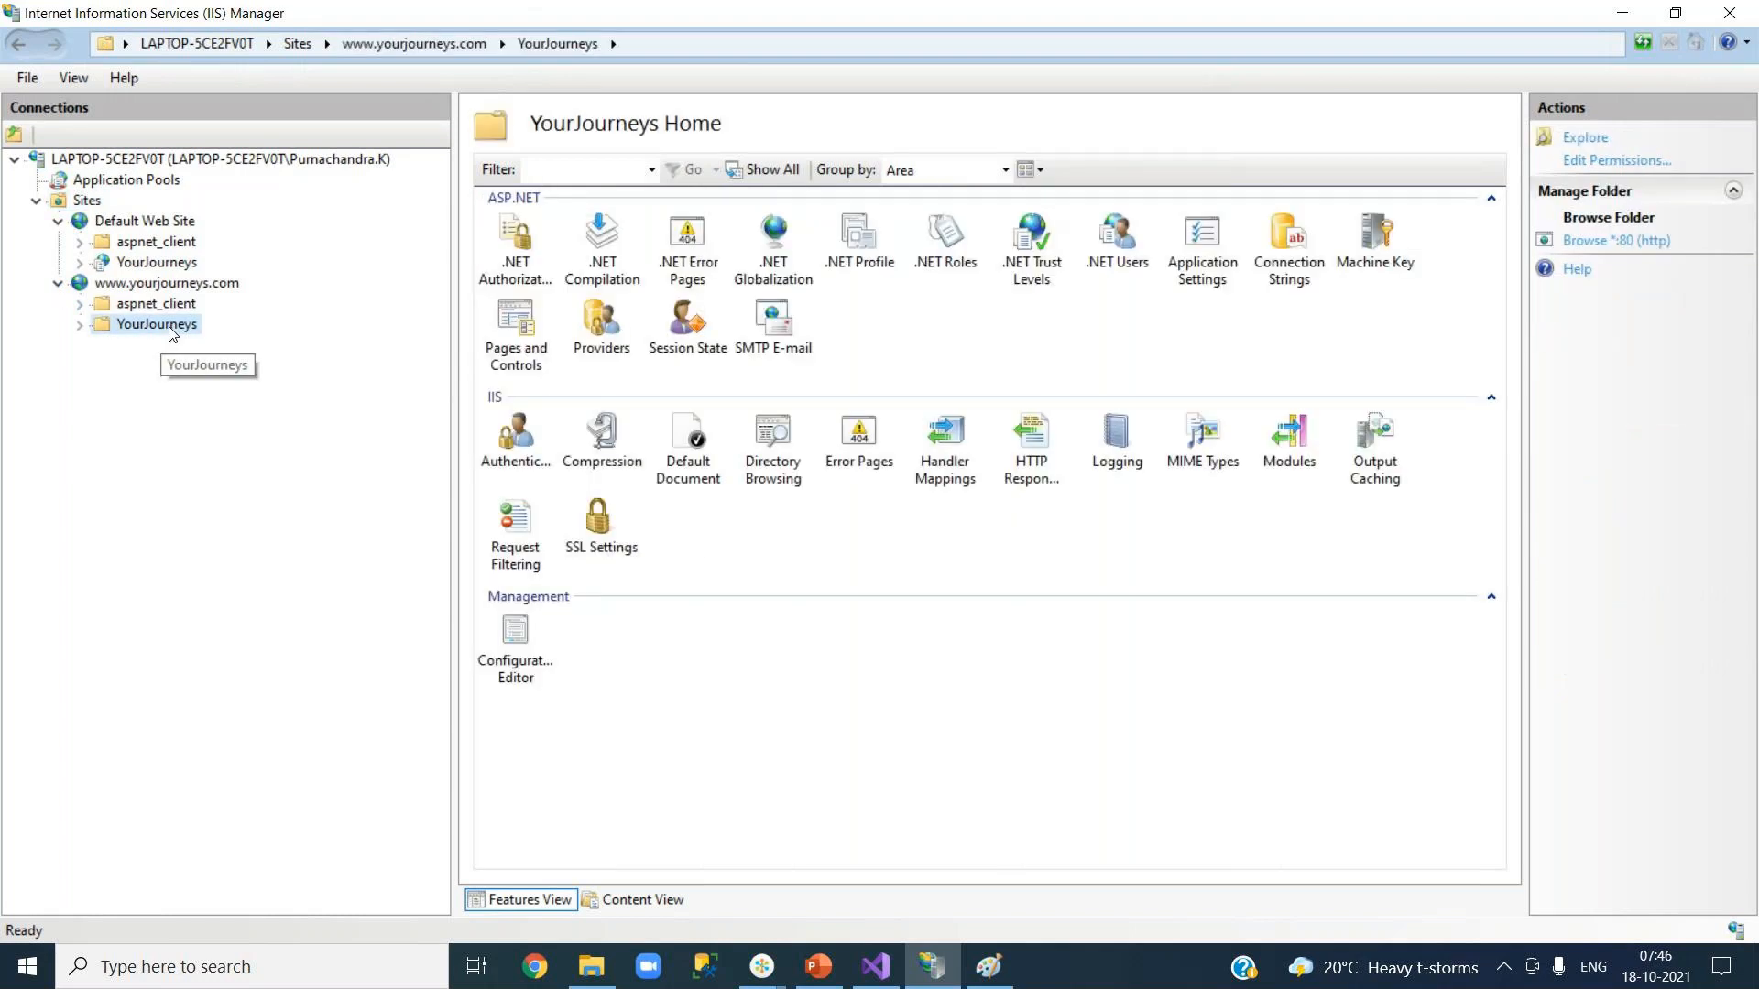
right_click(171, 332)
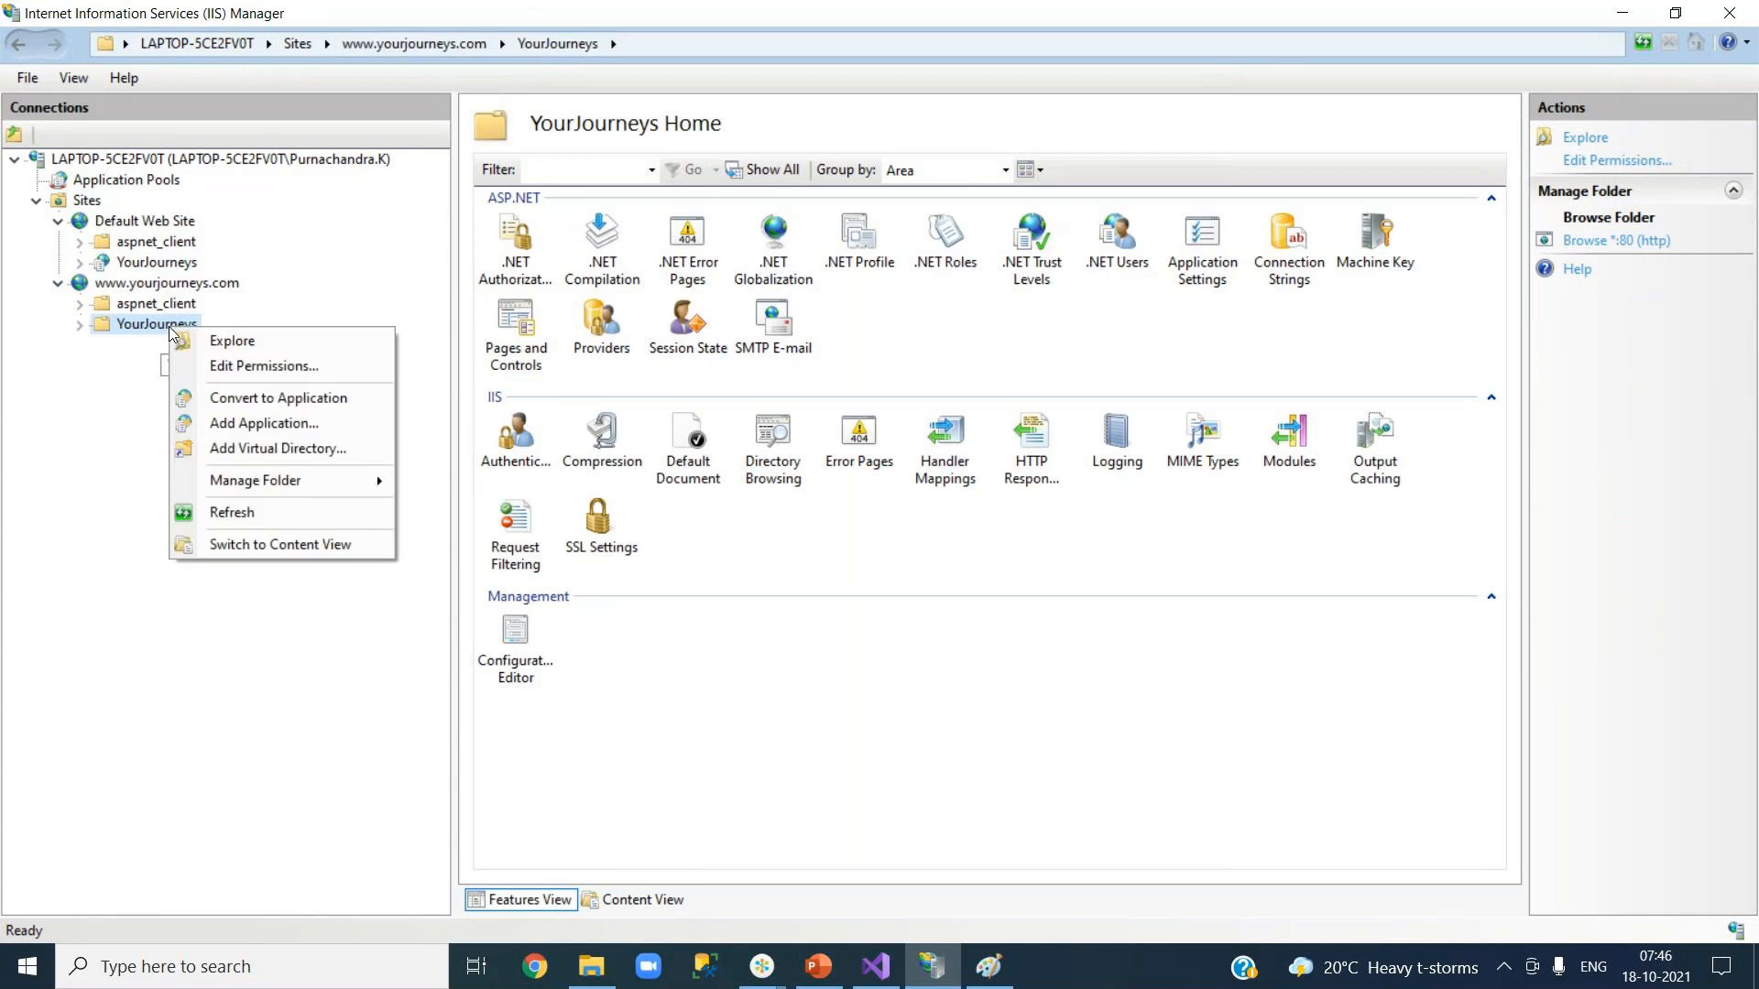
left_click(270, 403)
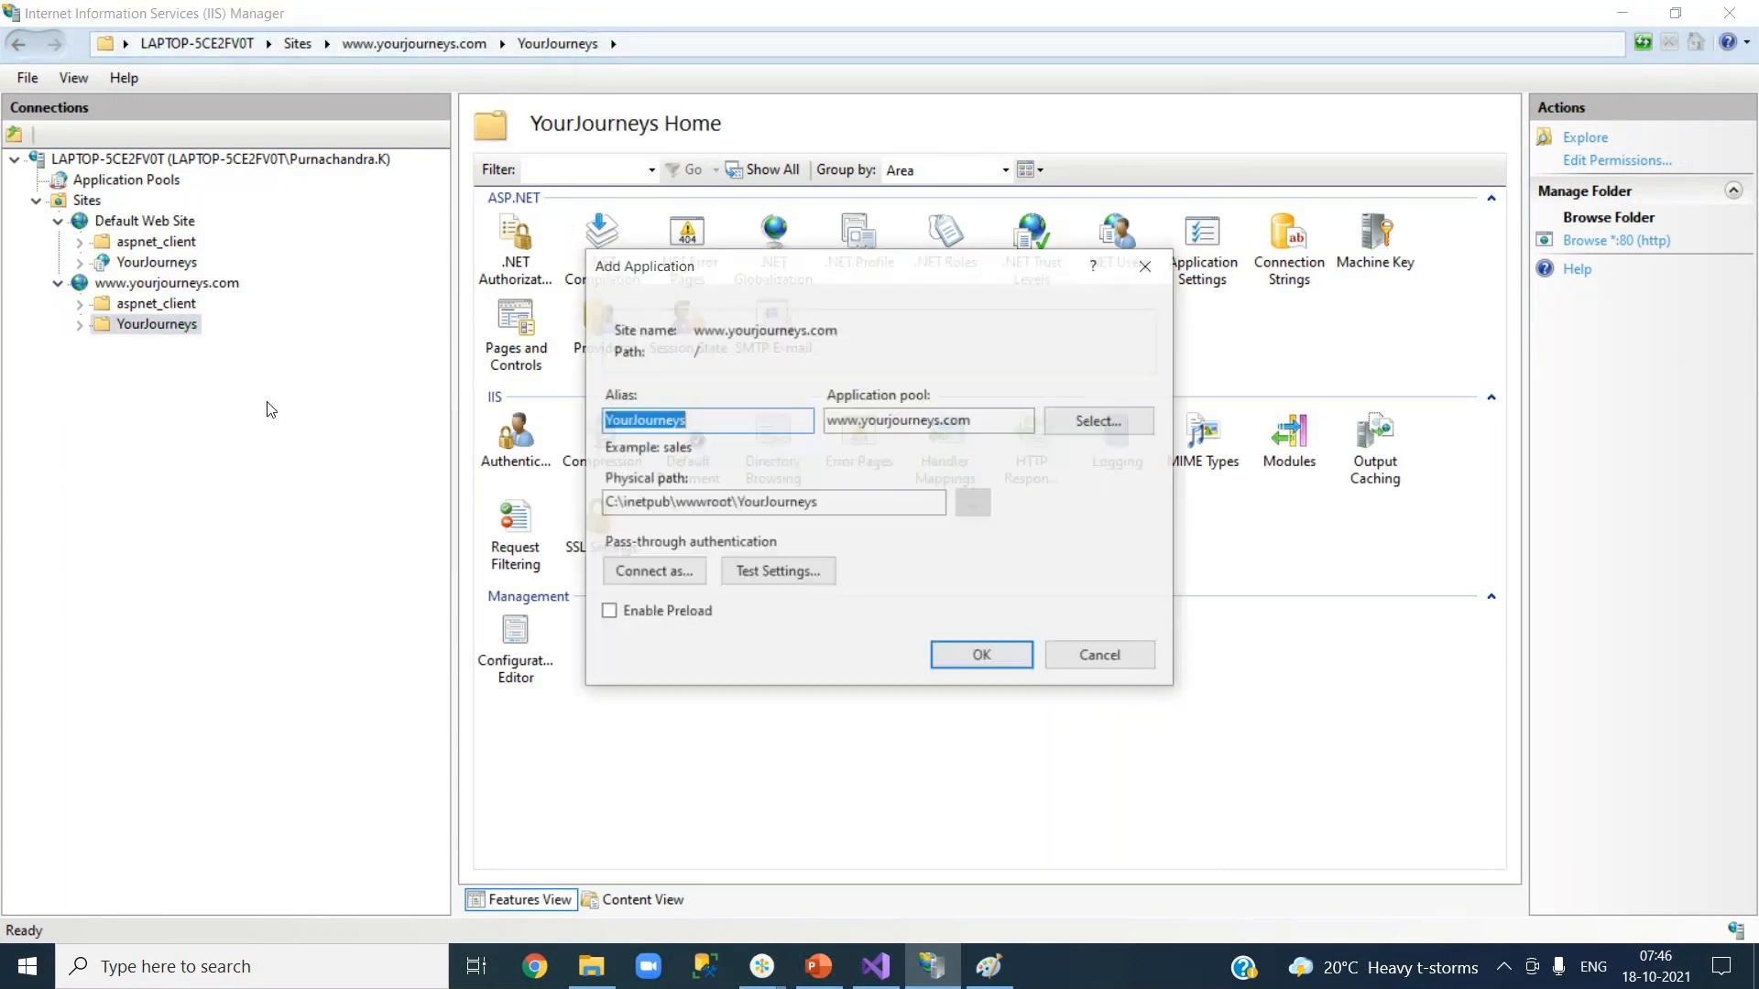
left_click(973, 664)
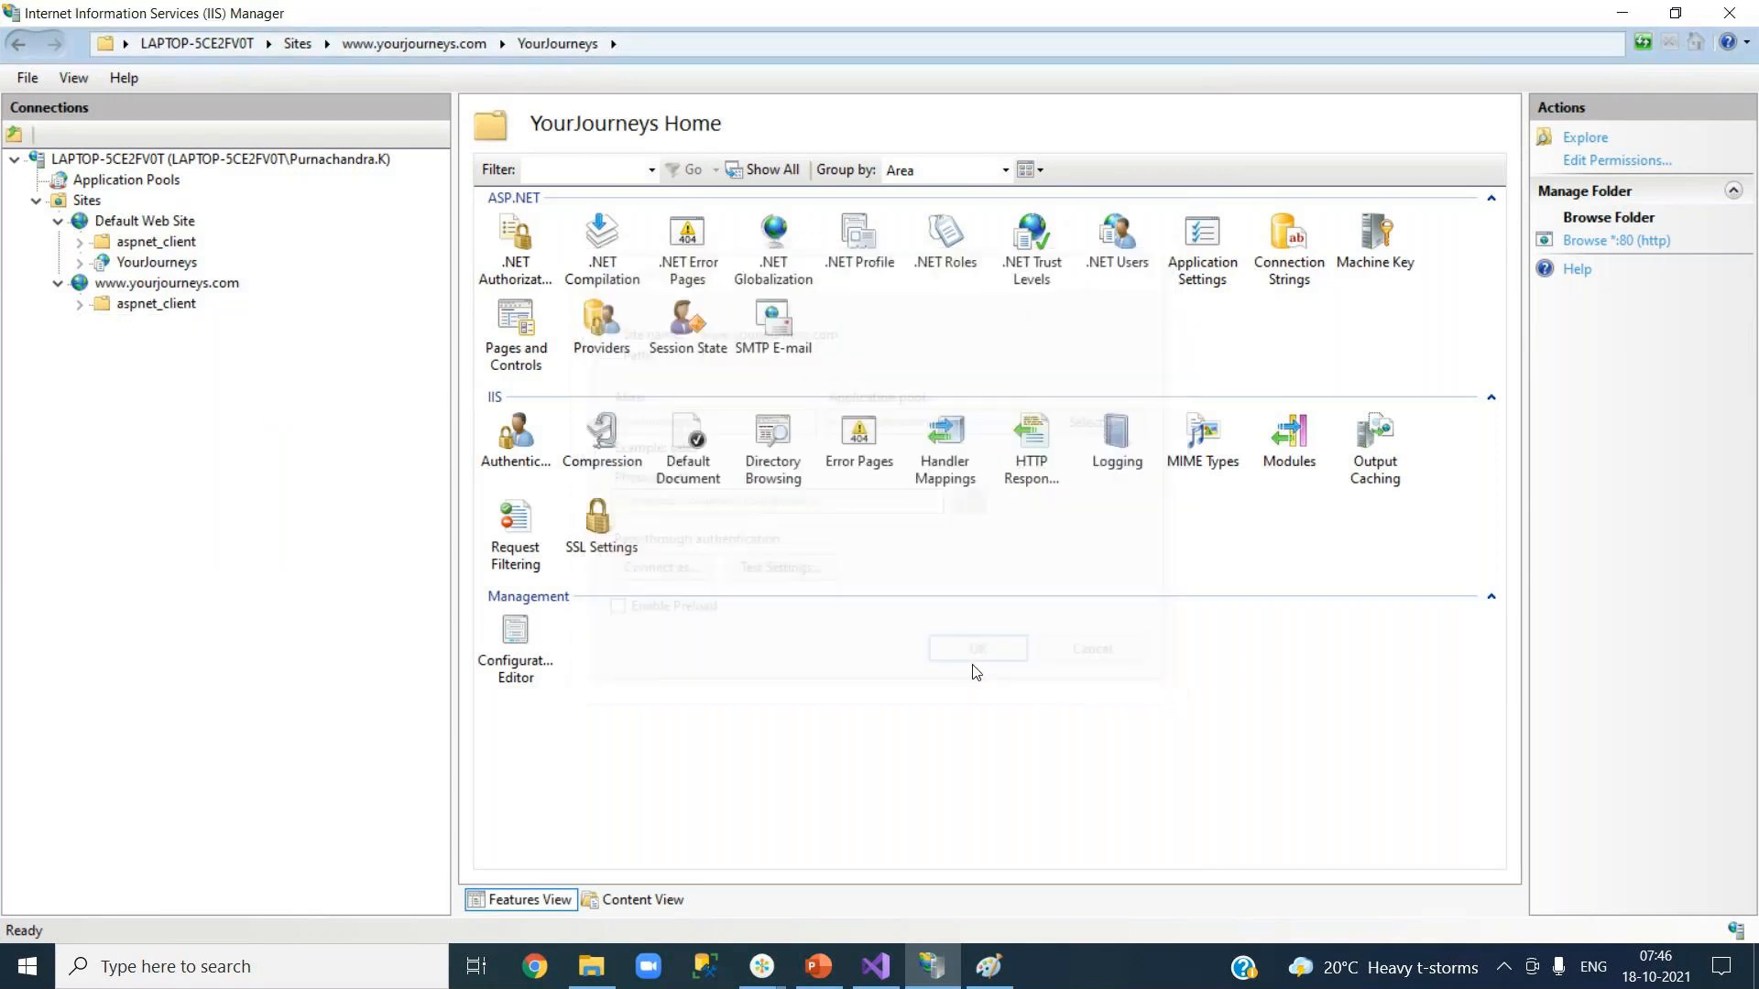
left_click(188, 290)
right_click(188, 290)
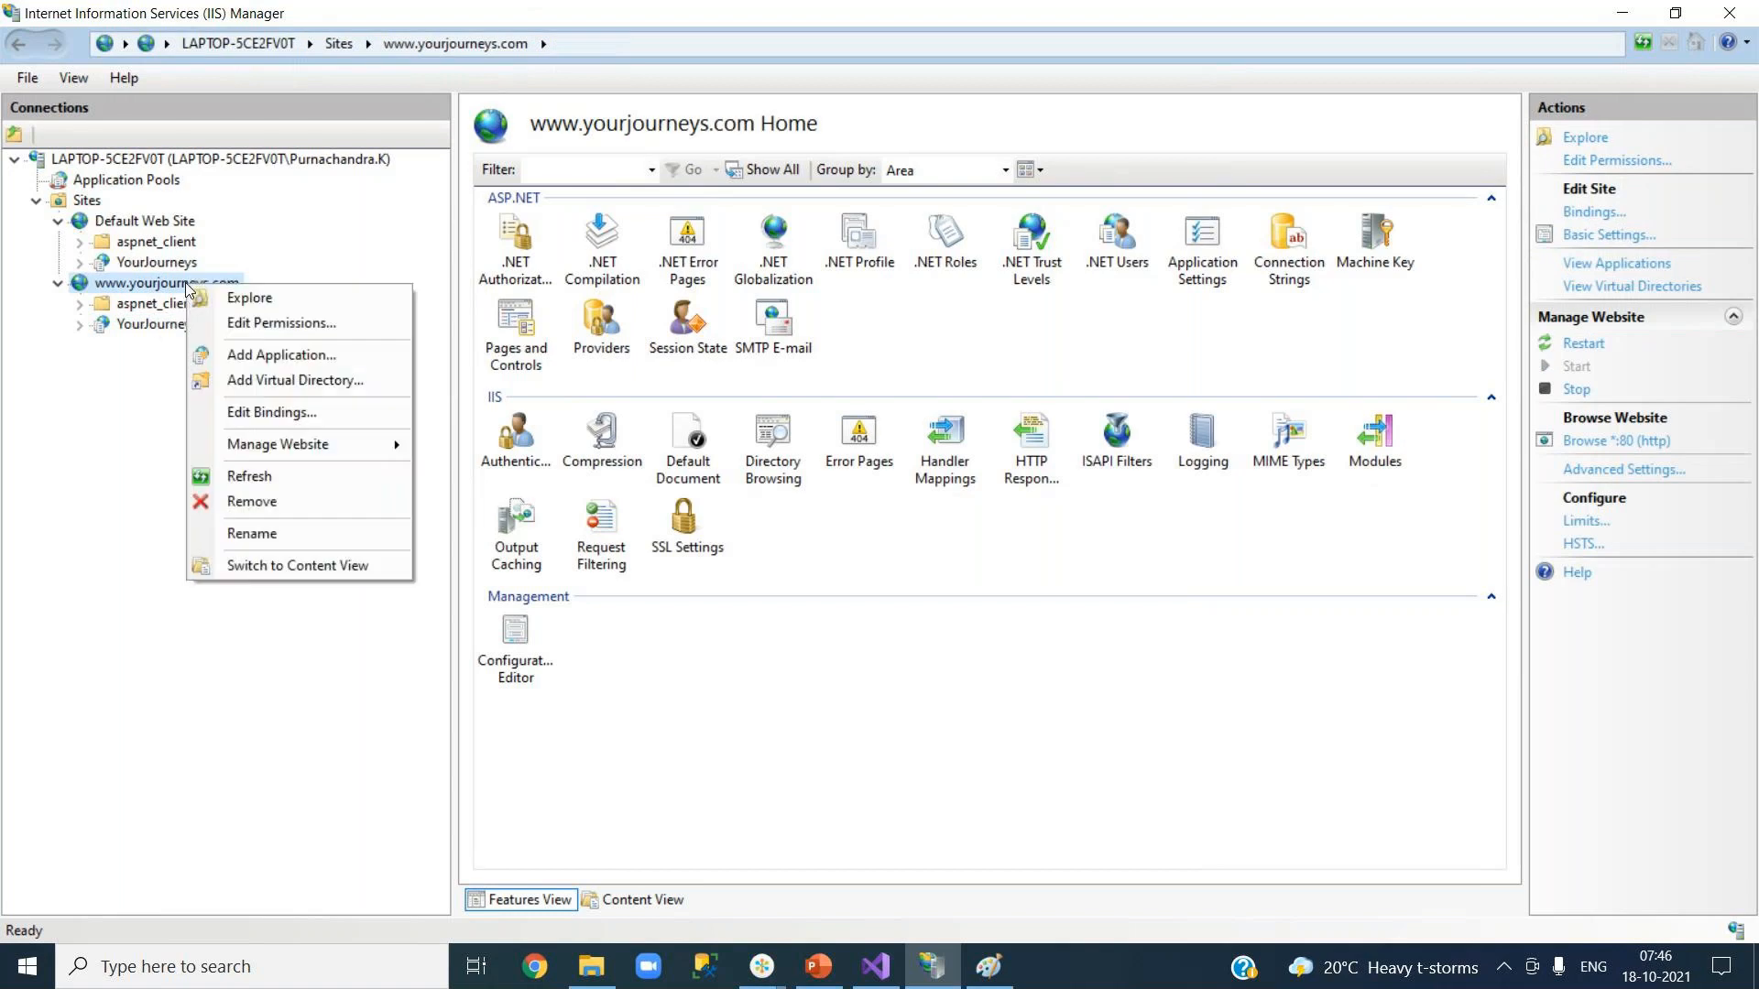
mouse_move(405, 453)
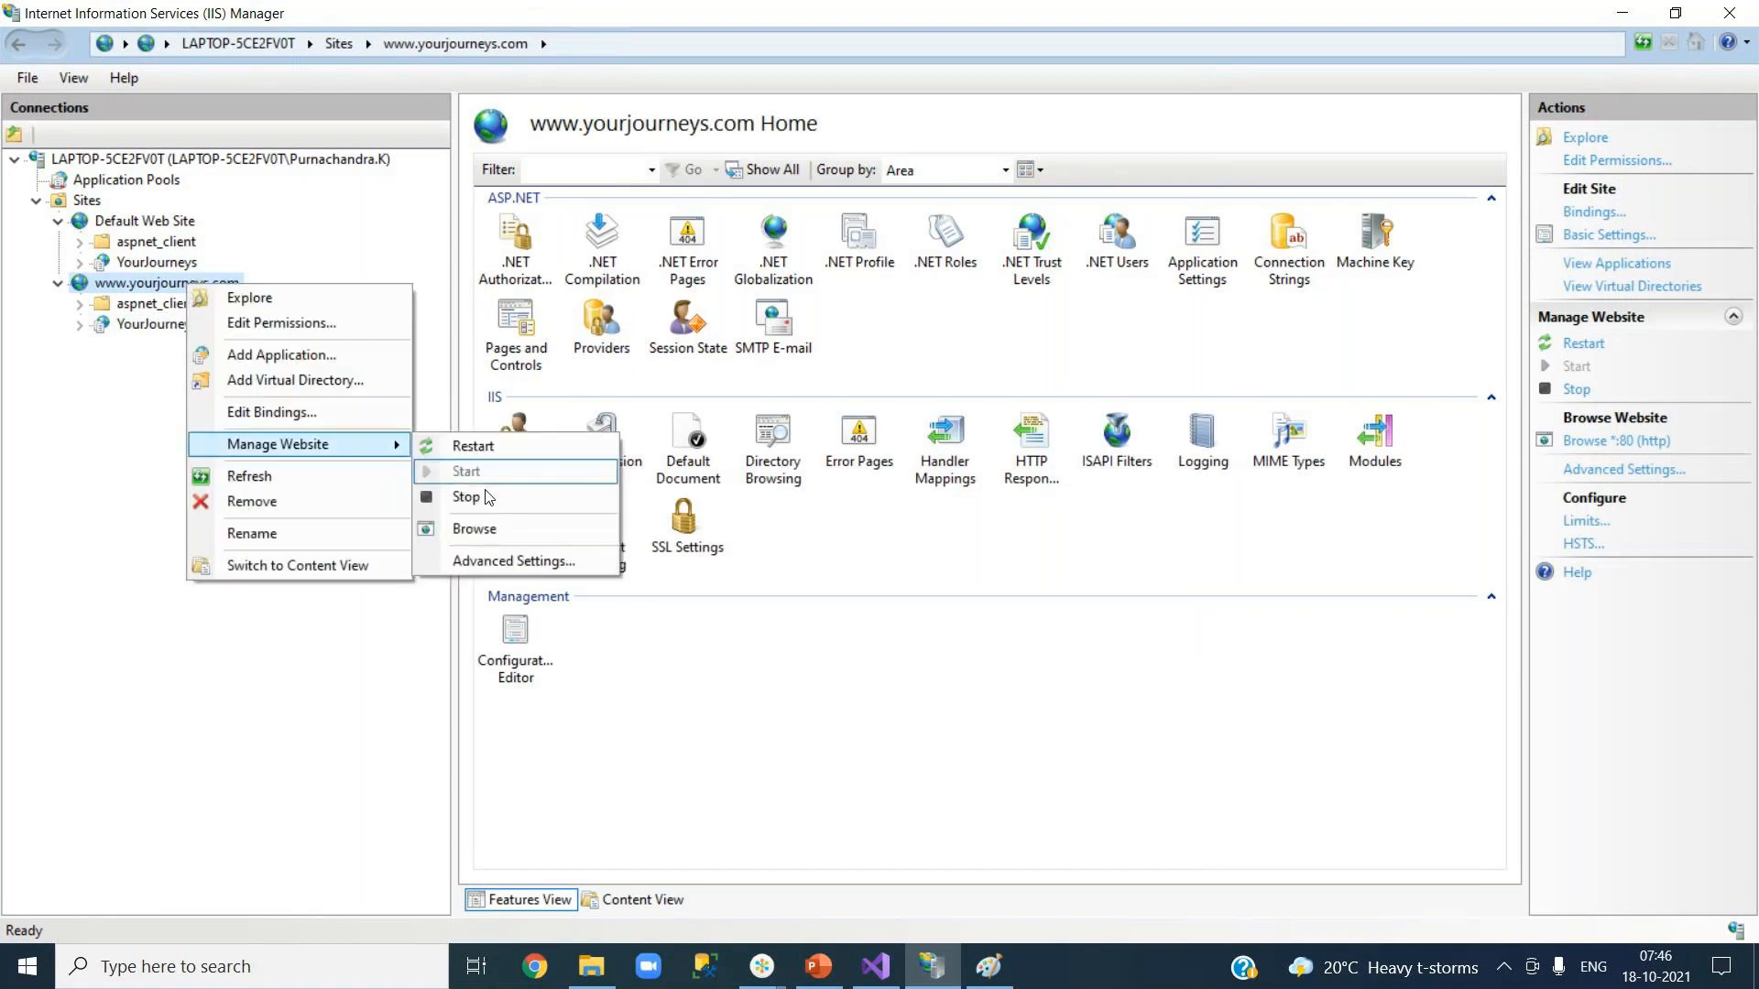
left_click(484, 529)
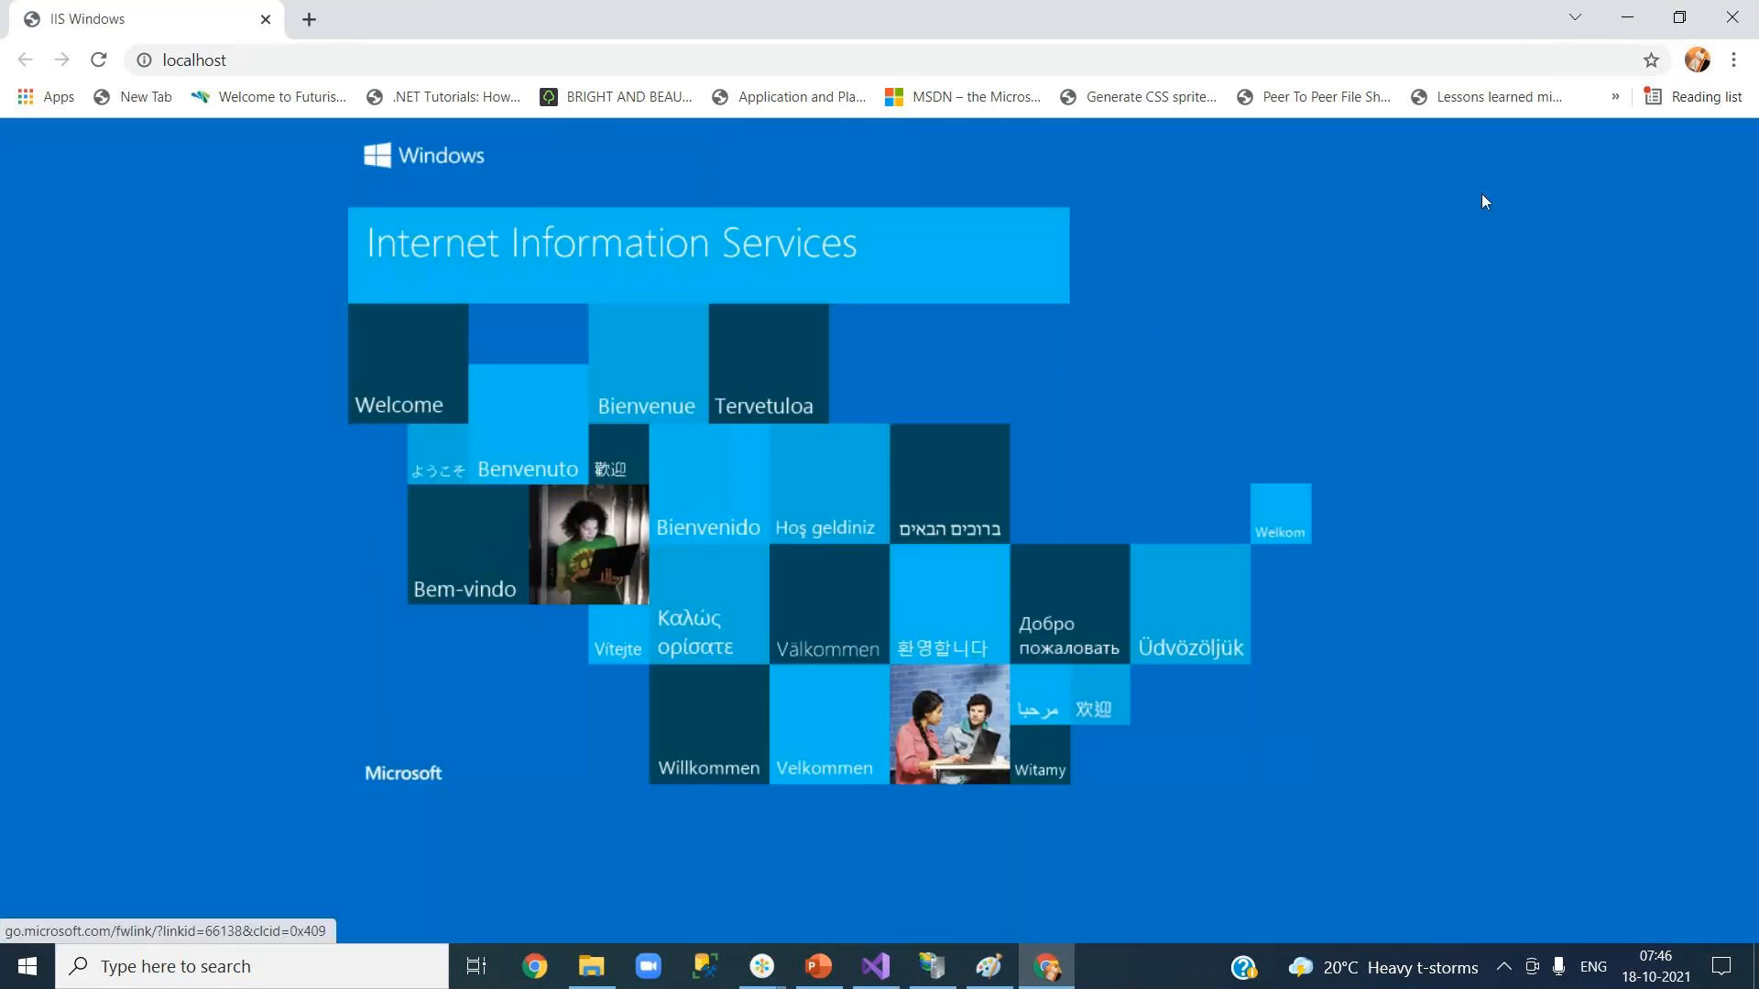
left_click(1731, 17)
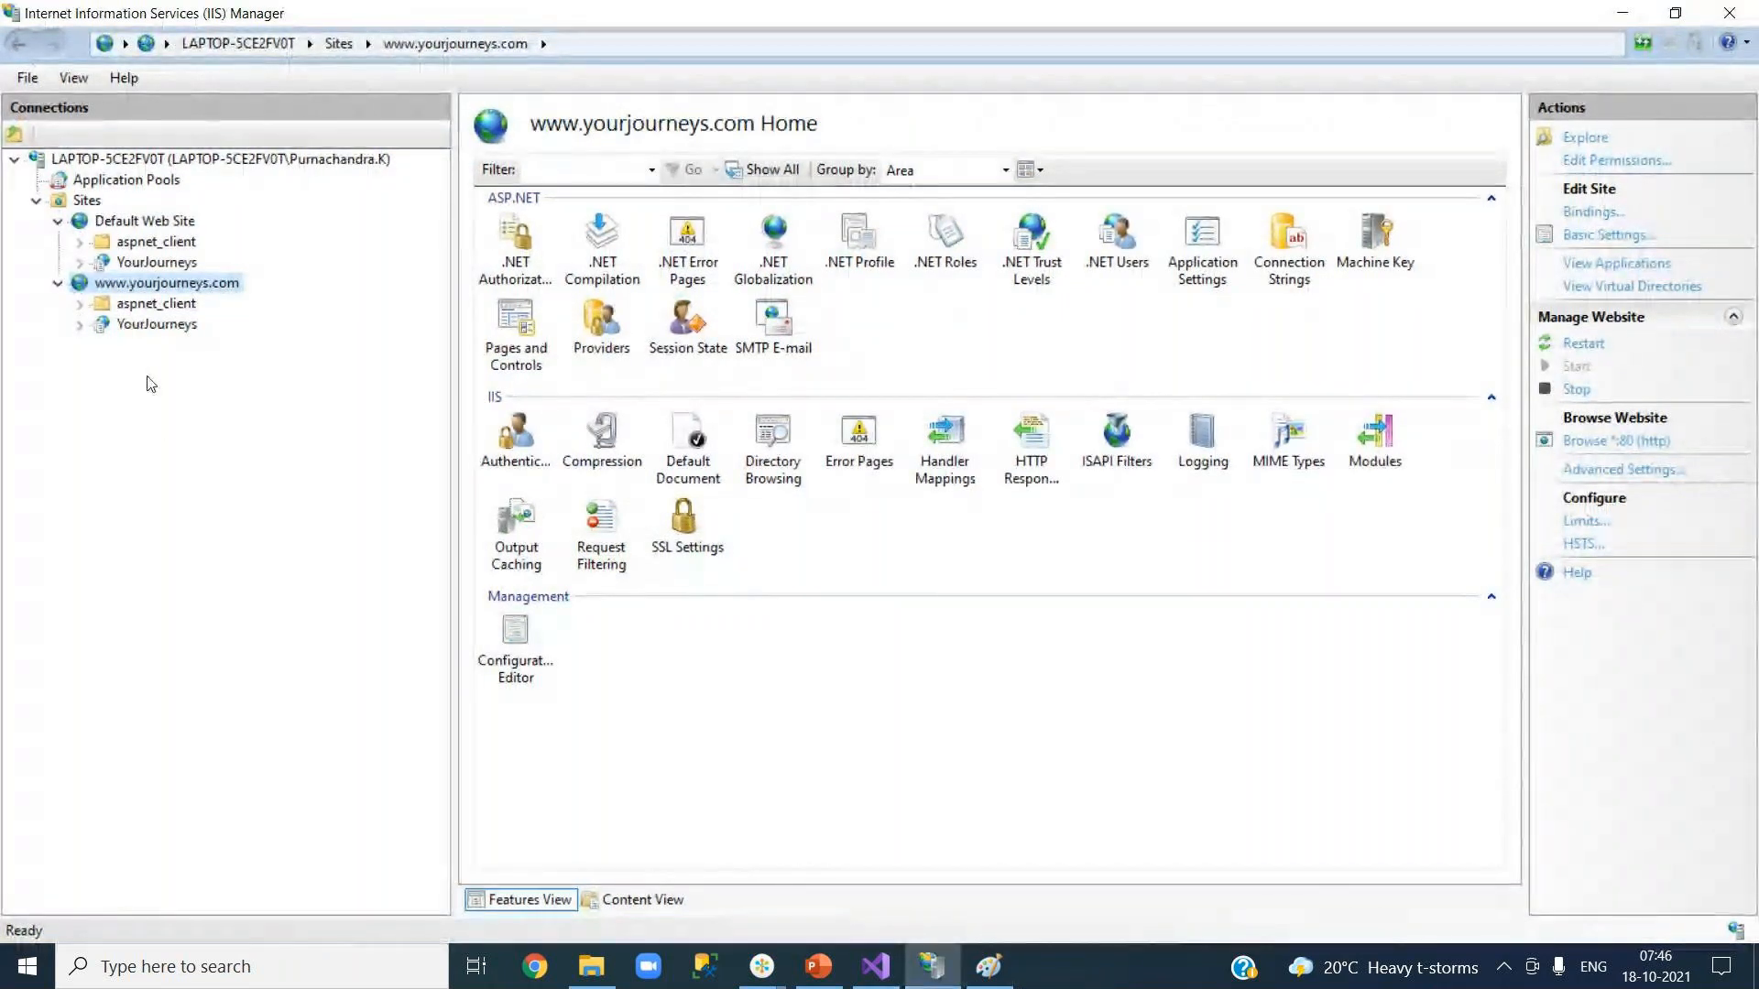
left_click(156, 325)
right_click(169, 331)
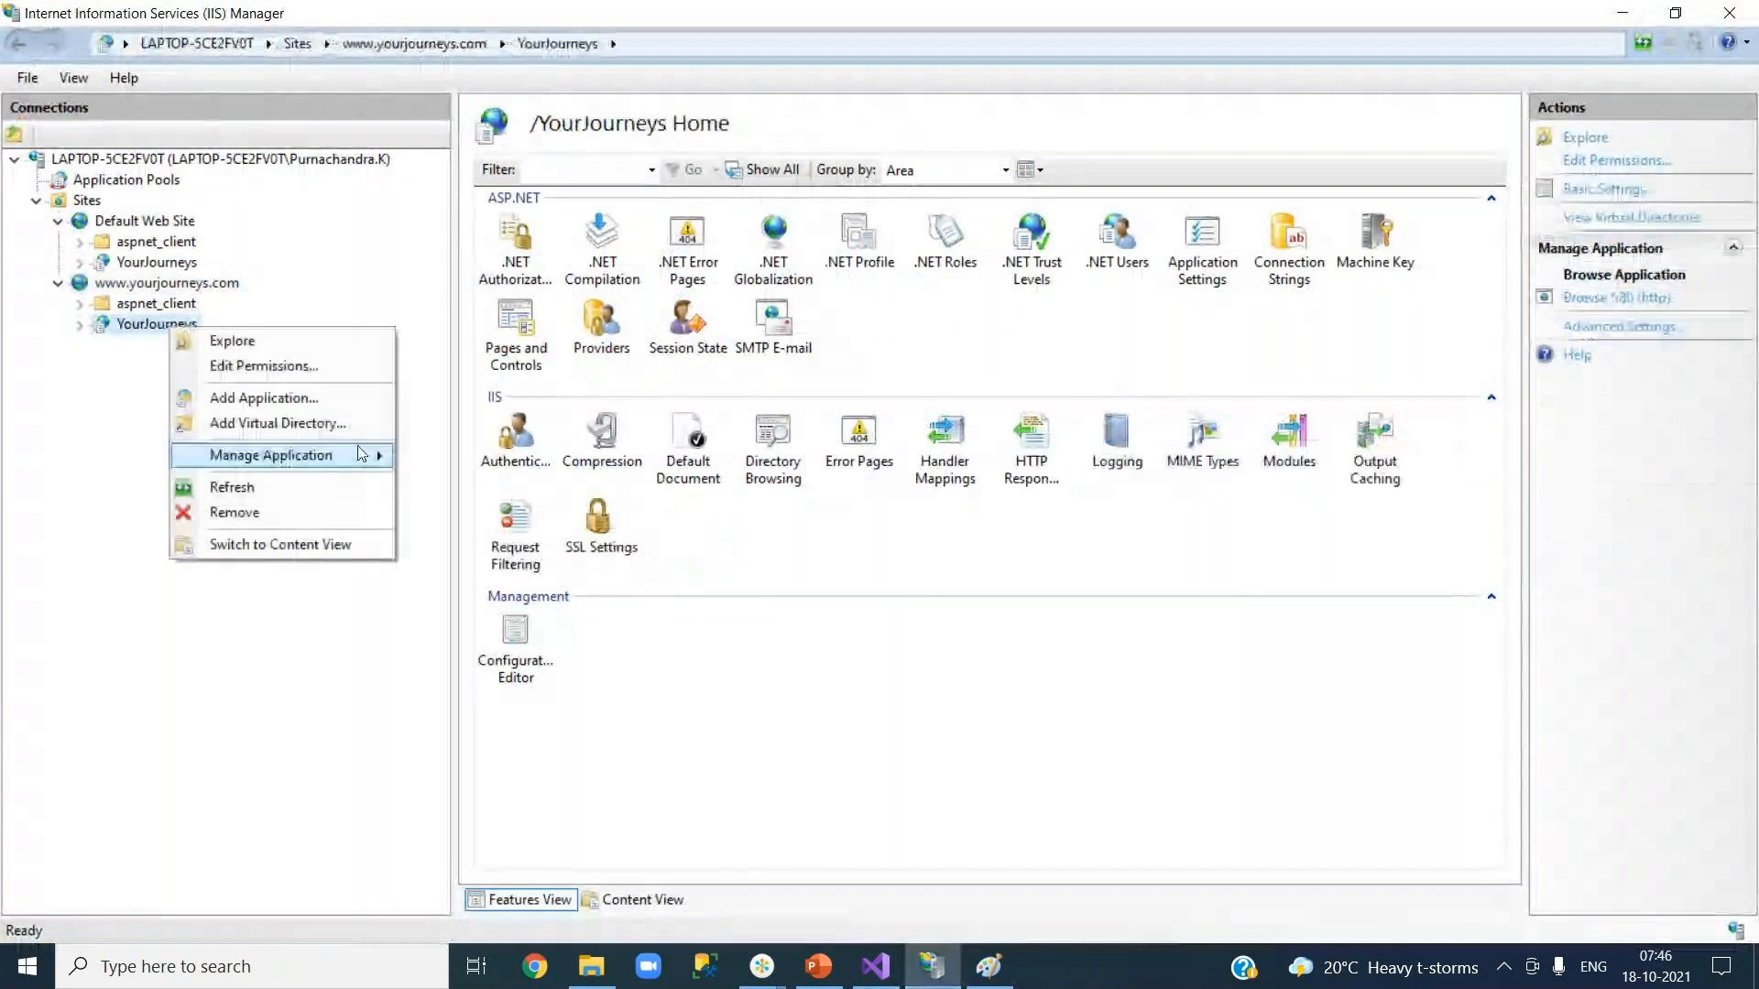
mouse_move(275, 455)
left_click(470, 471)
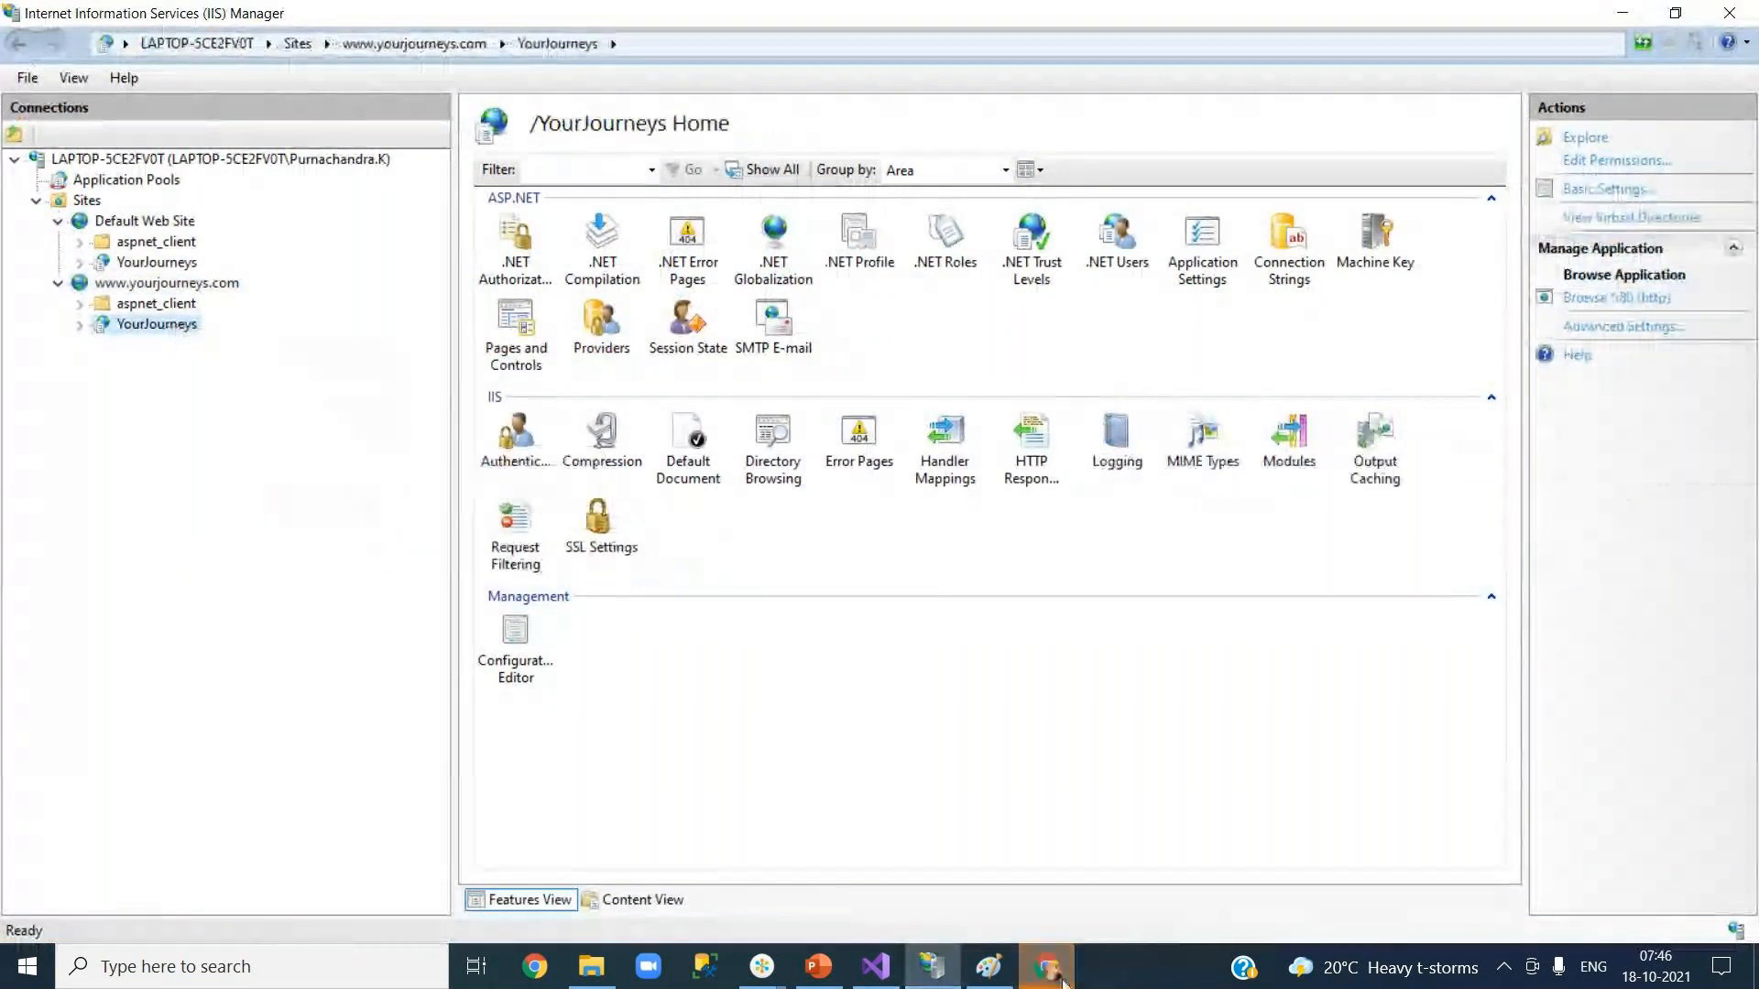
left_click(1062, 985)
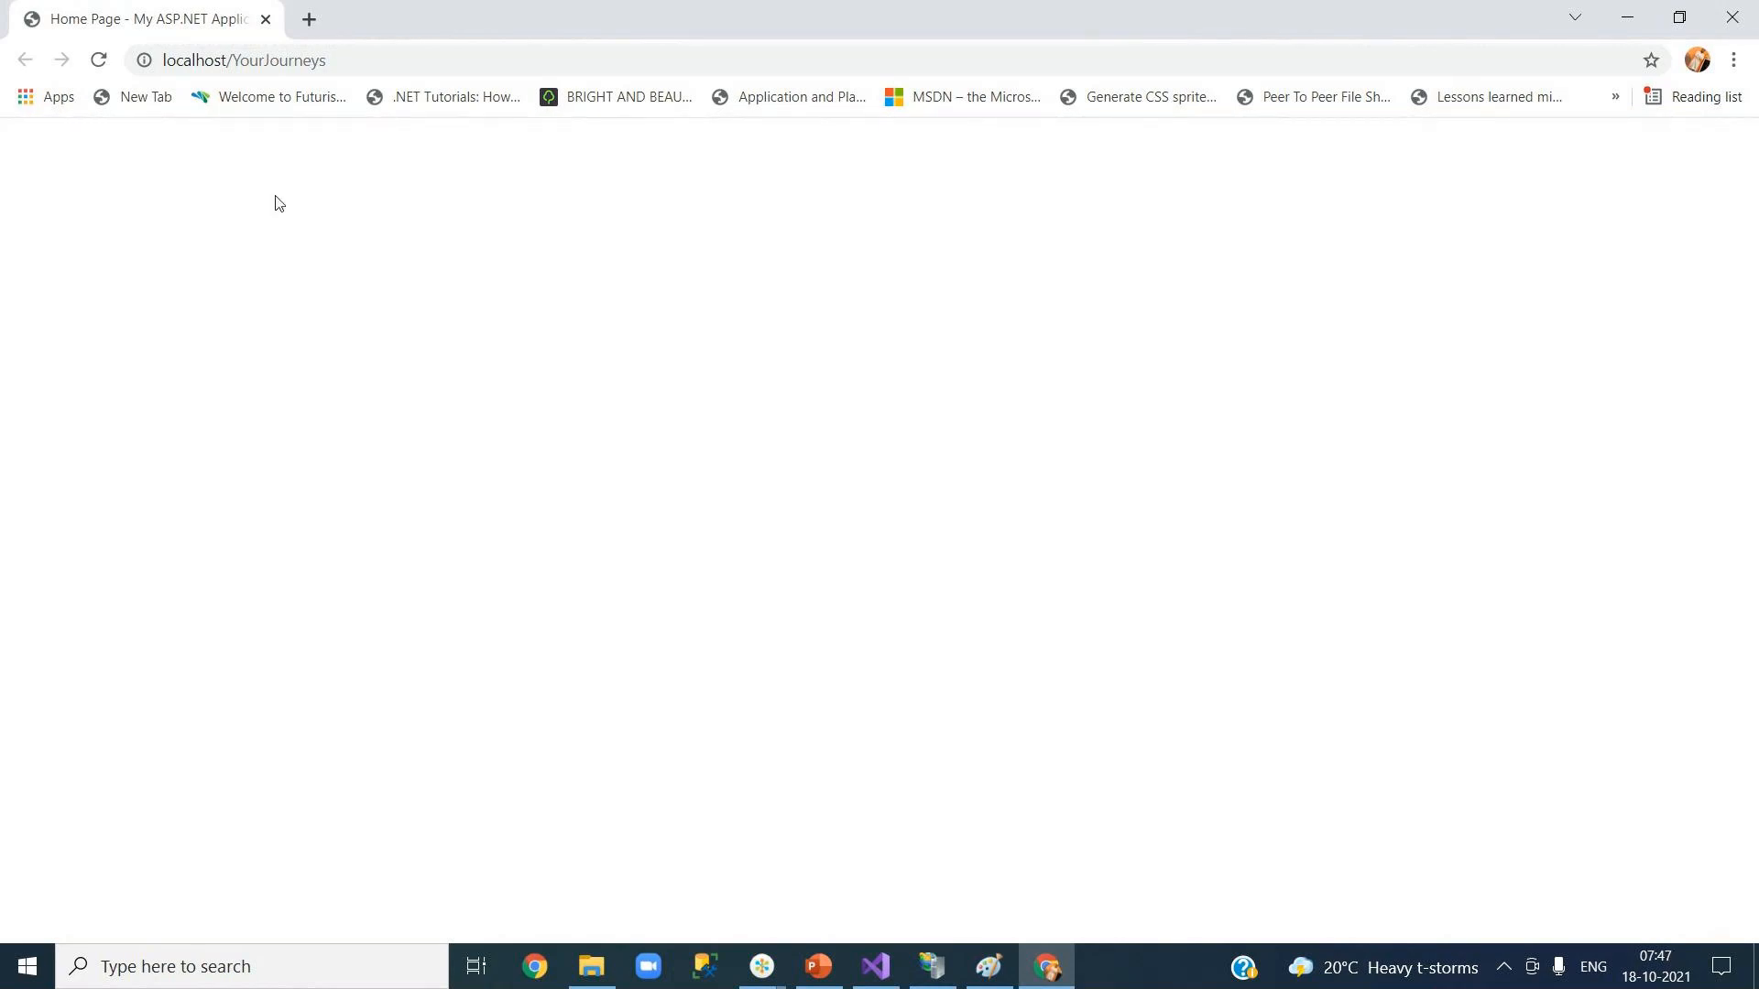
left_click(106, 67)
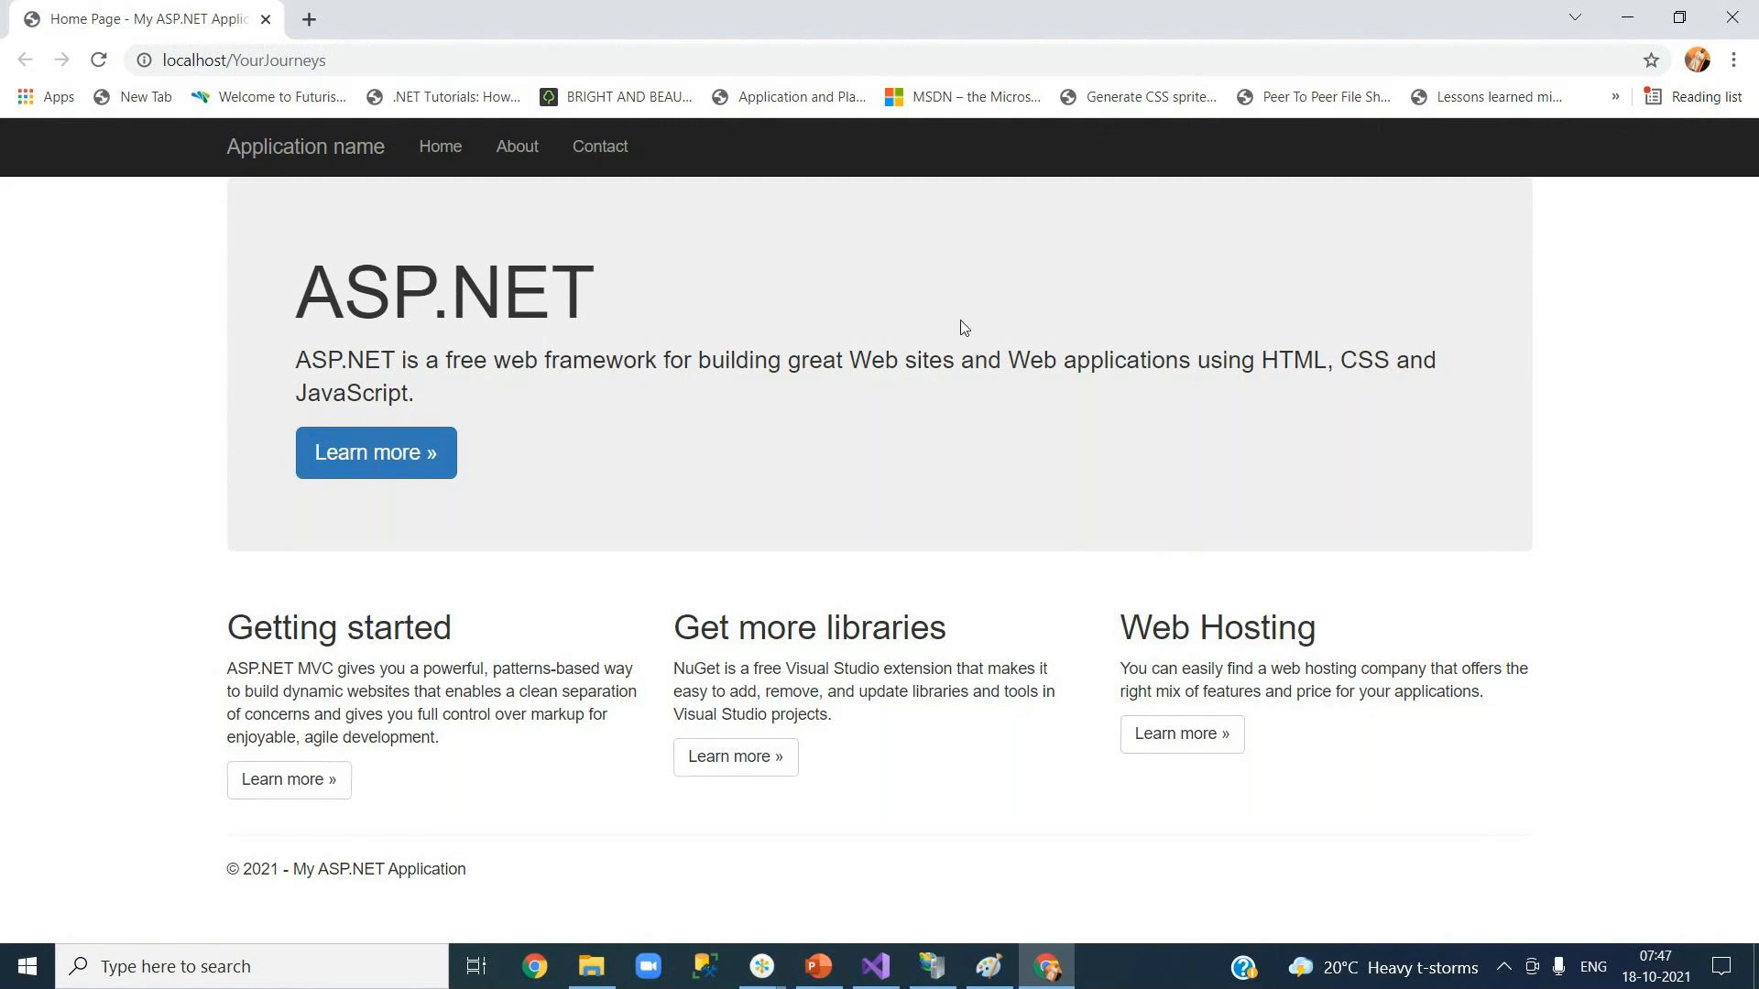
left_click(1643, 19)
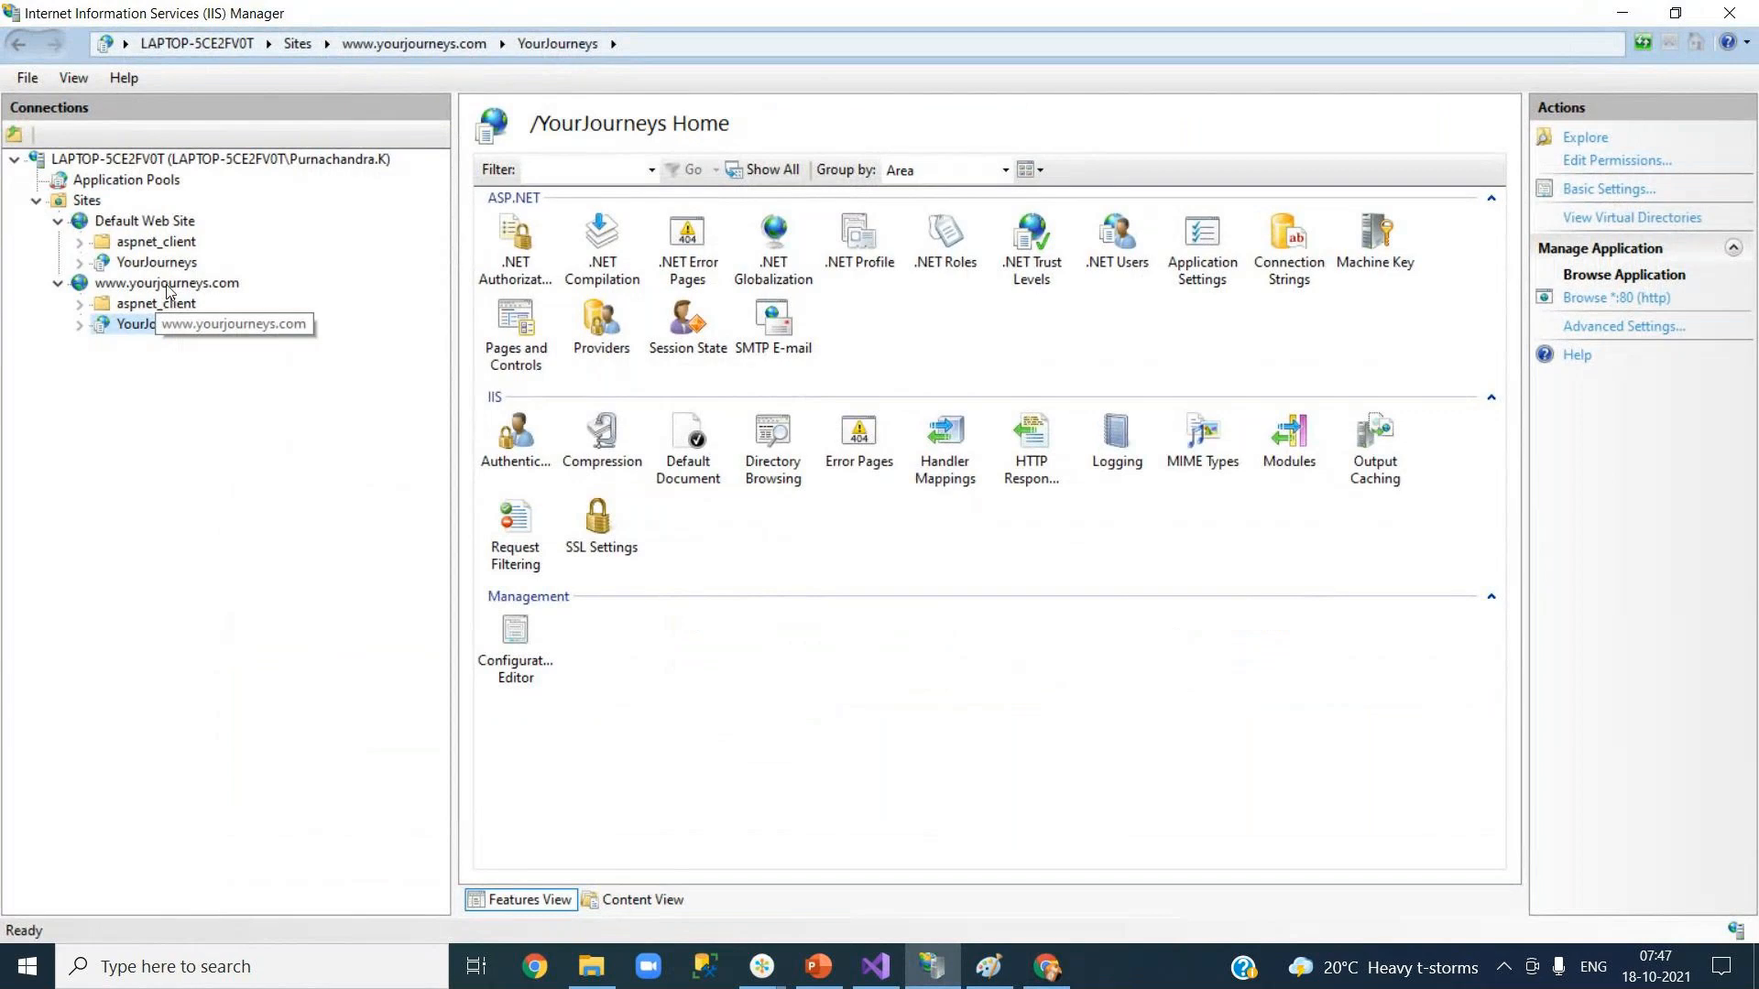
left_click(161, 284)
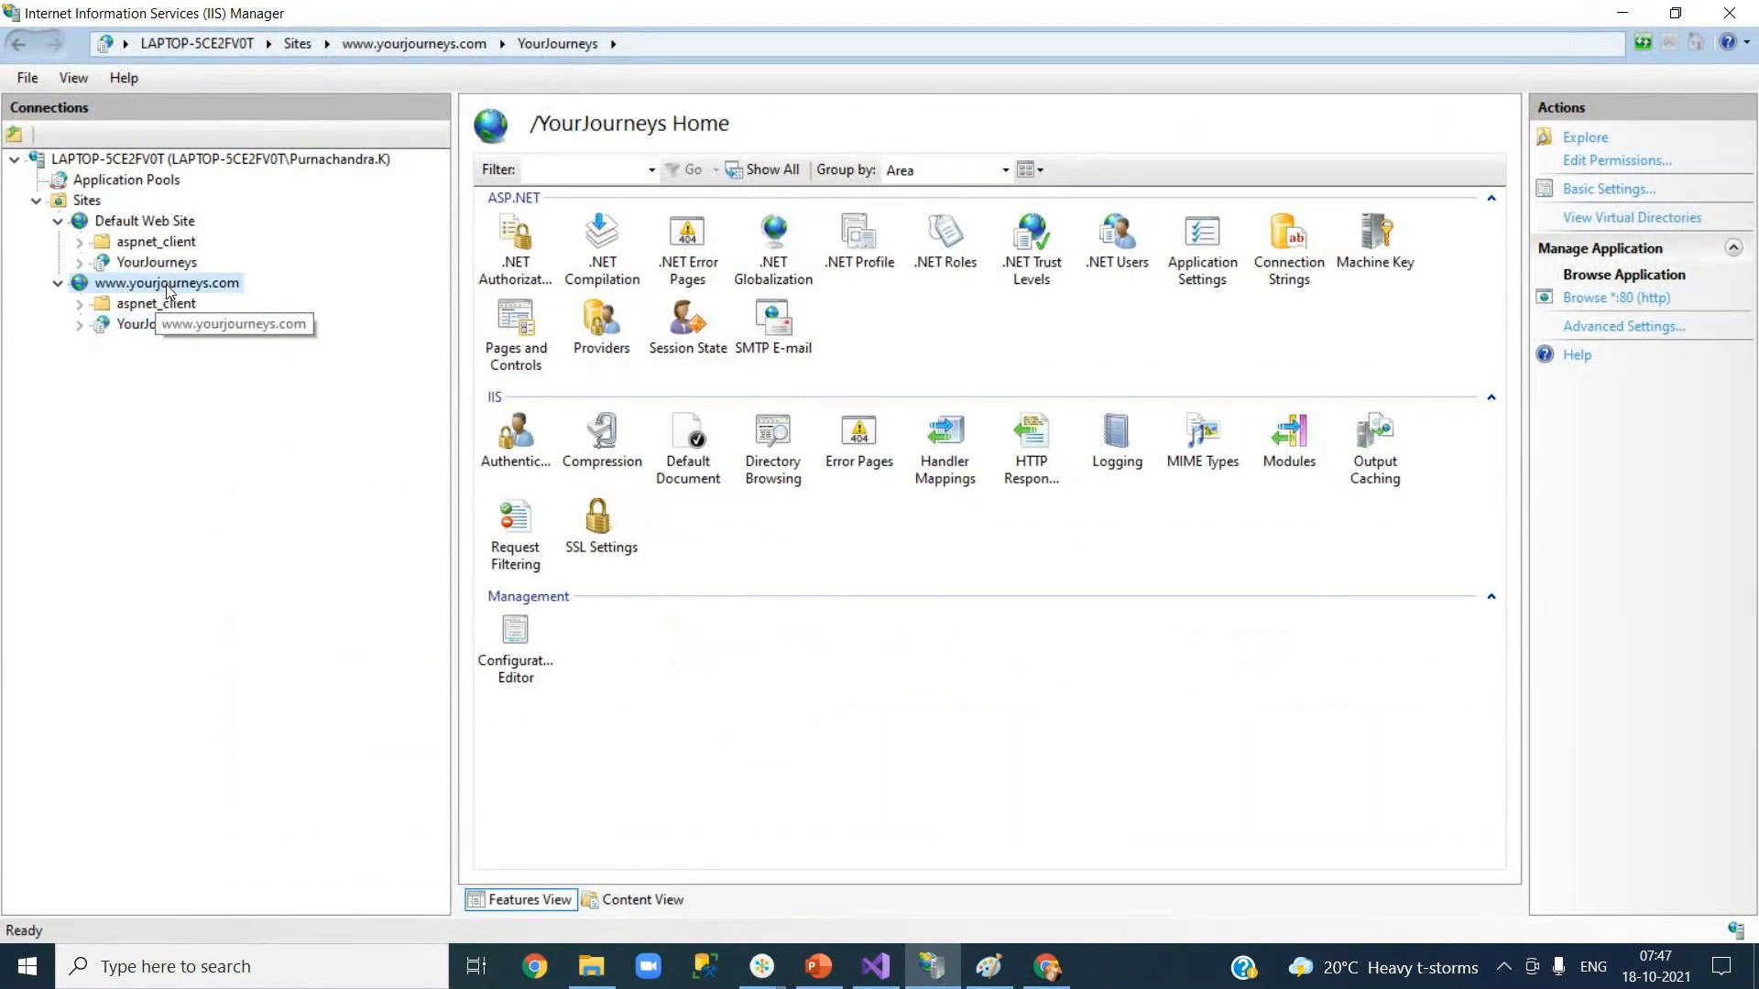
left_click(168, 228)
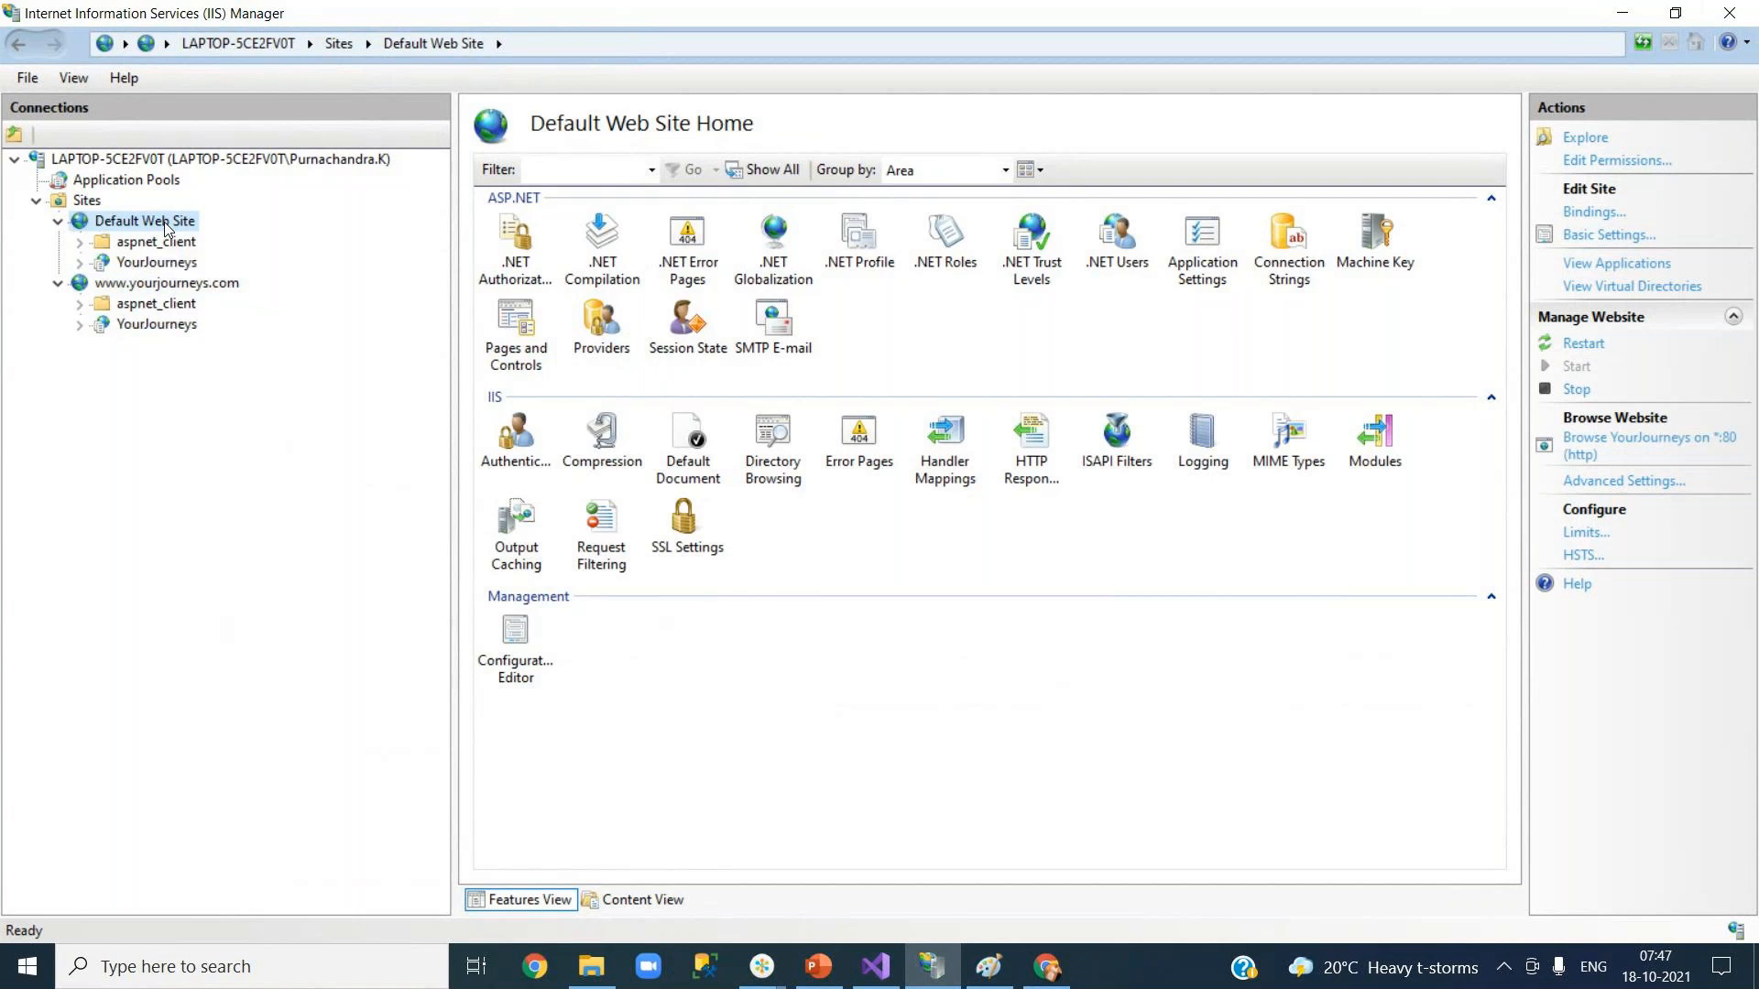
left_click(177, 288)
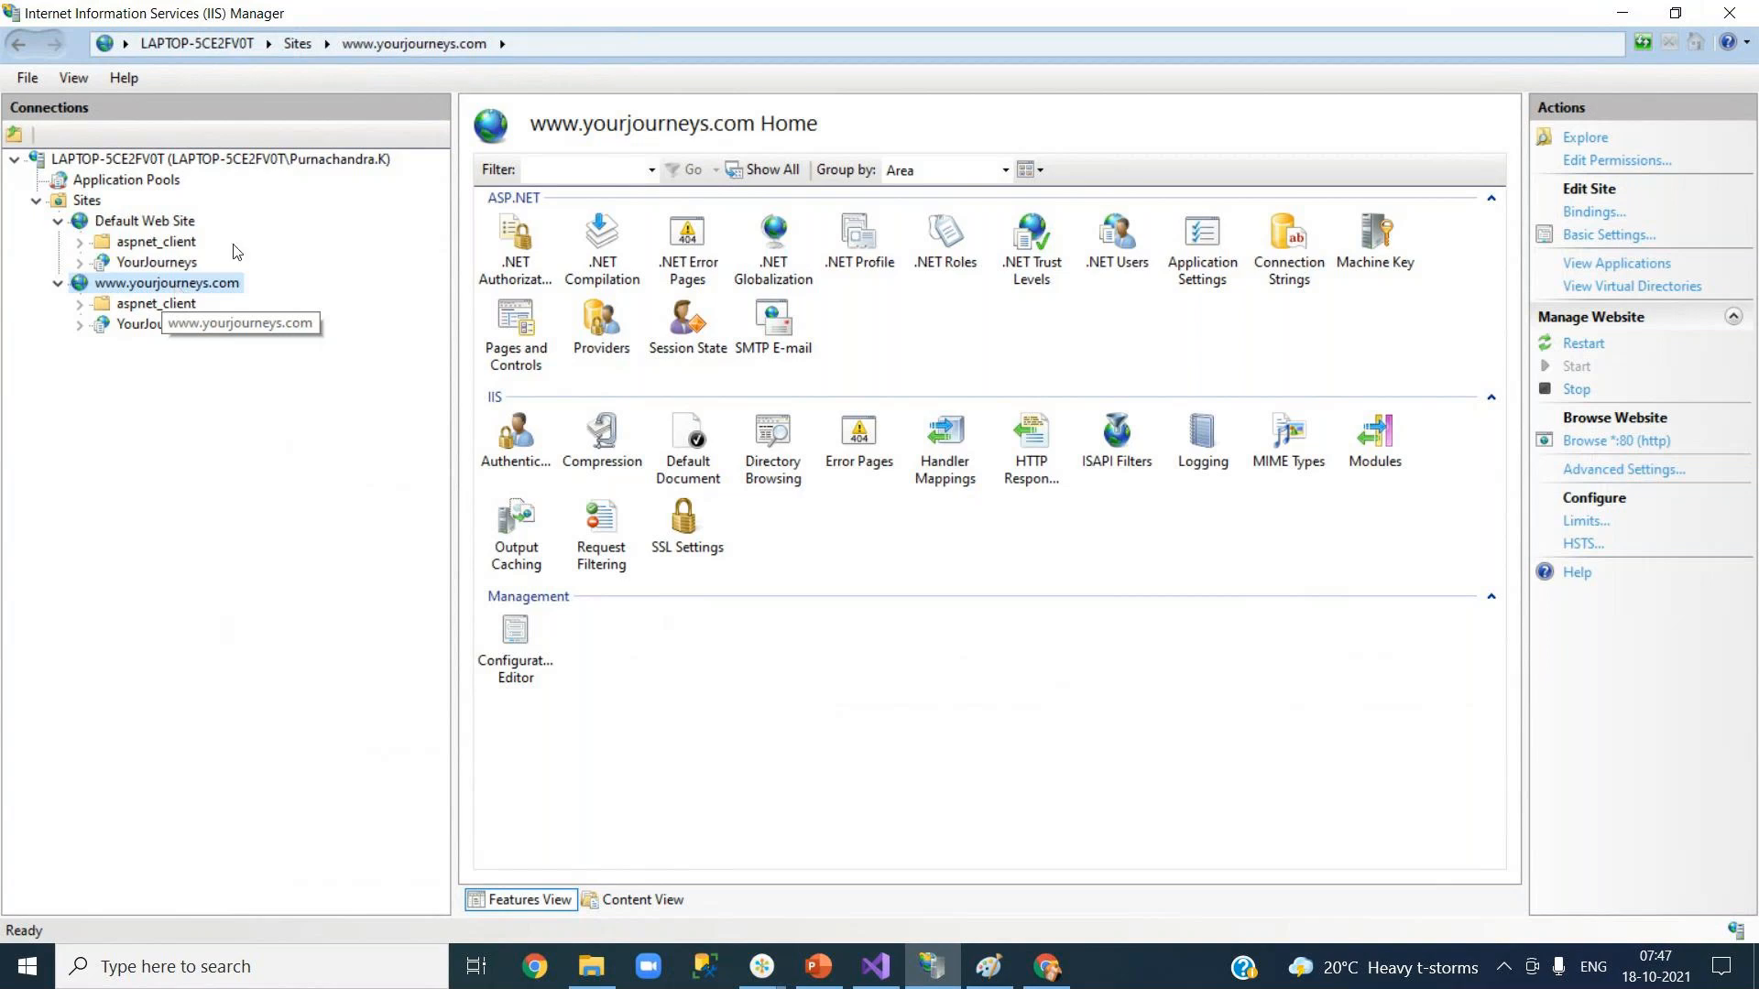
left_click(1605, 216)
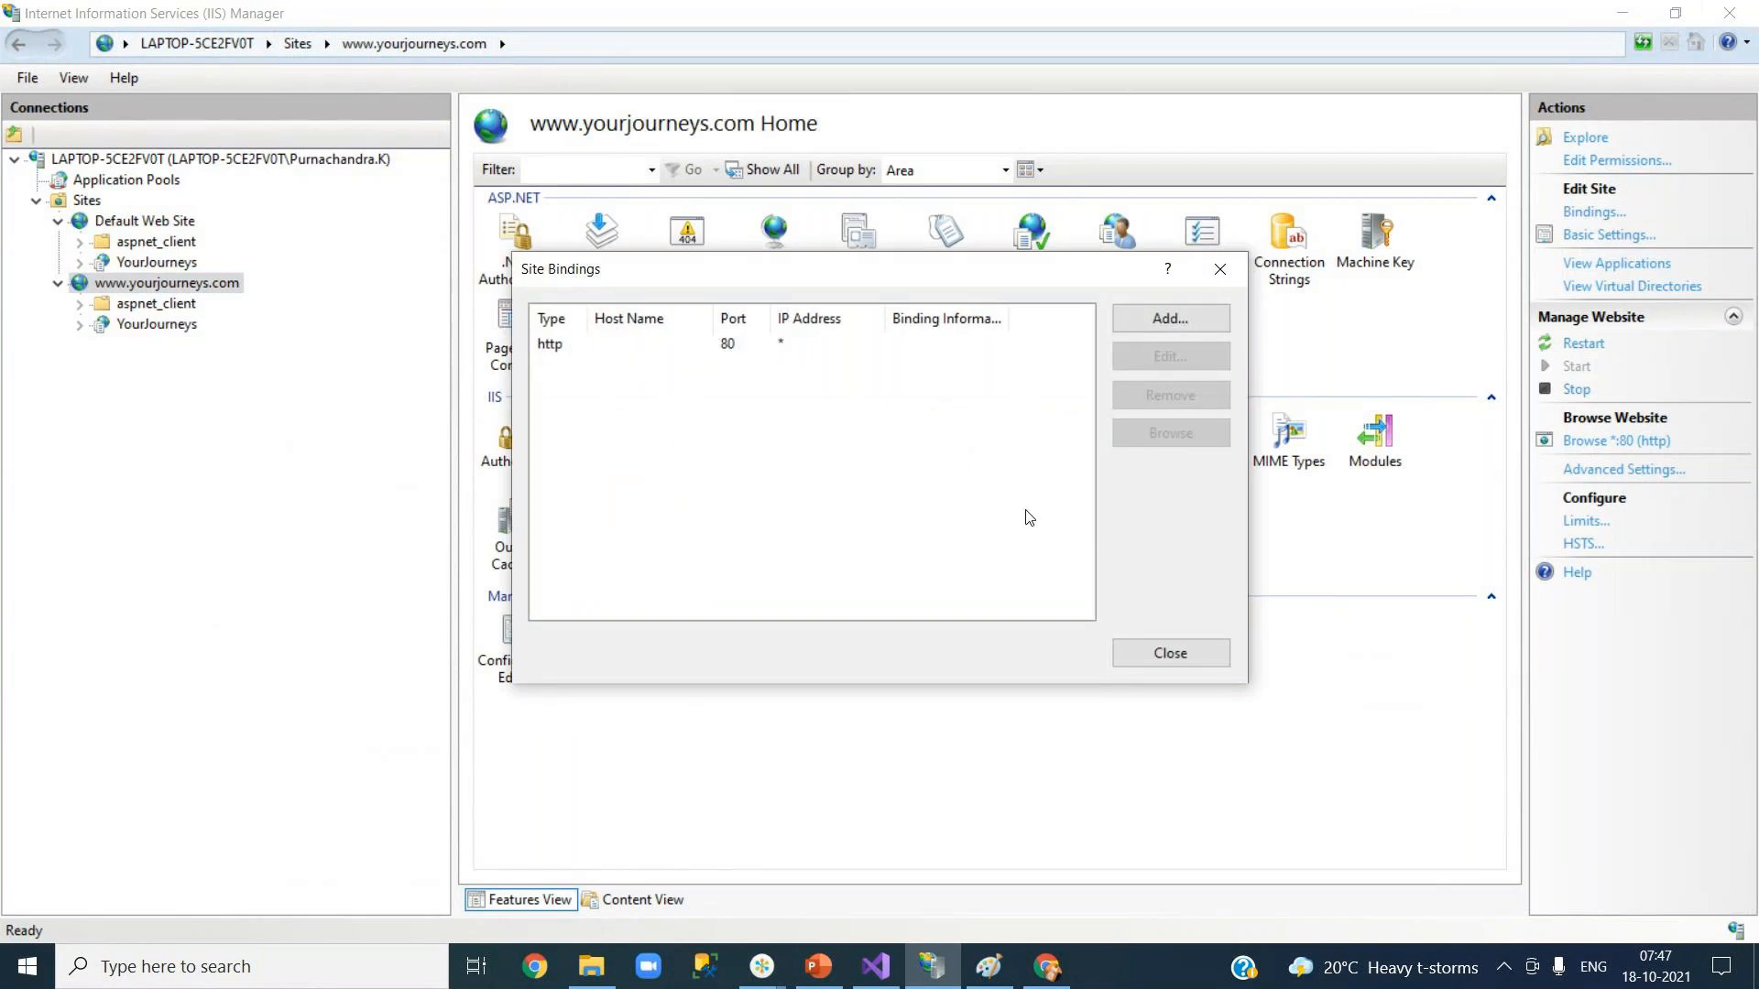
left_click(1170, 653)
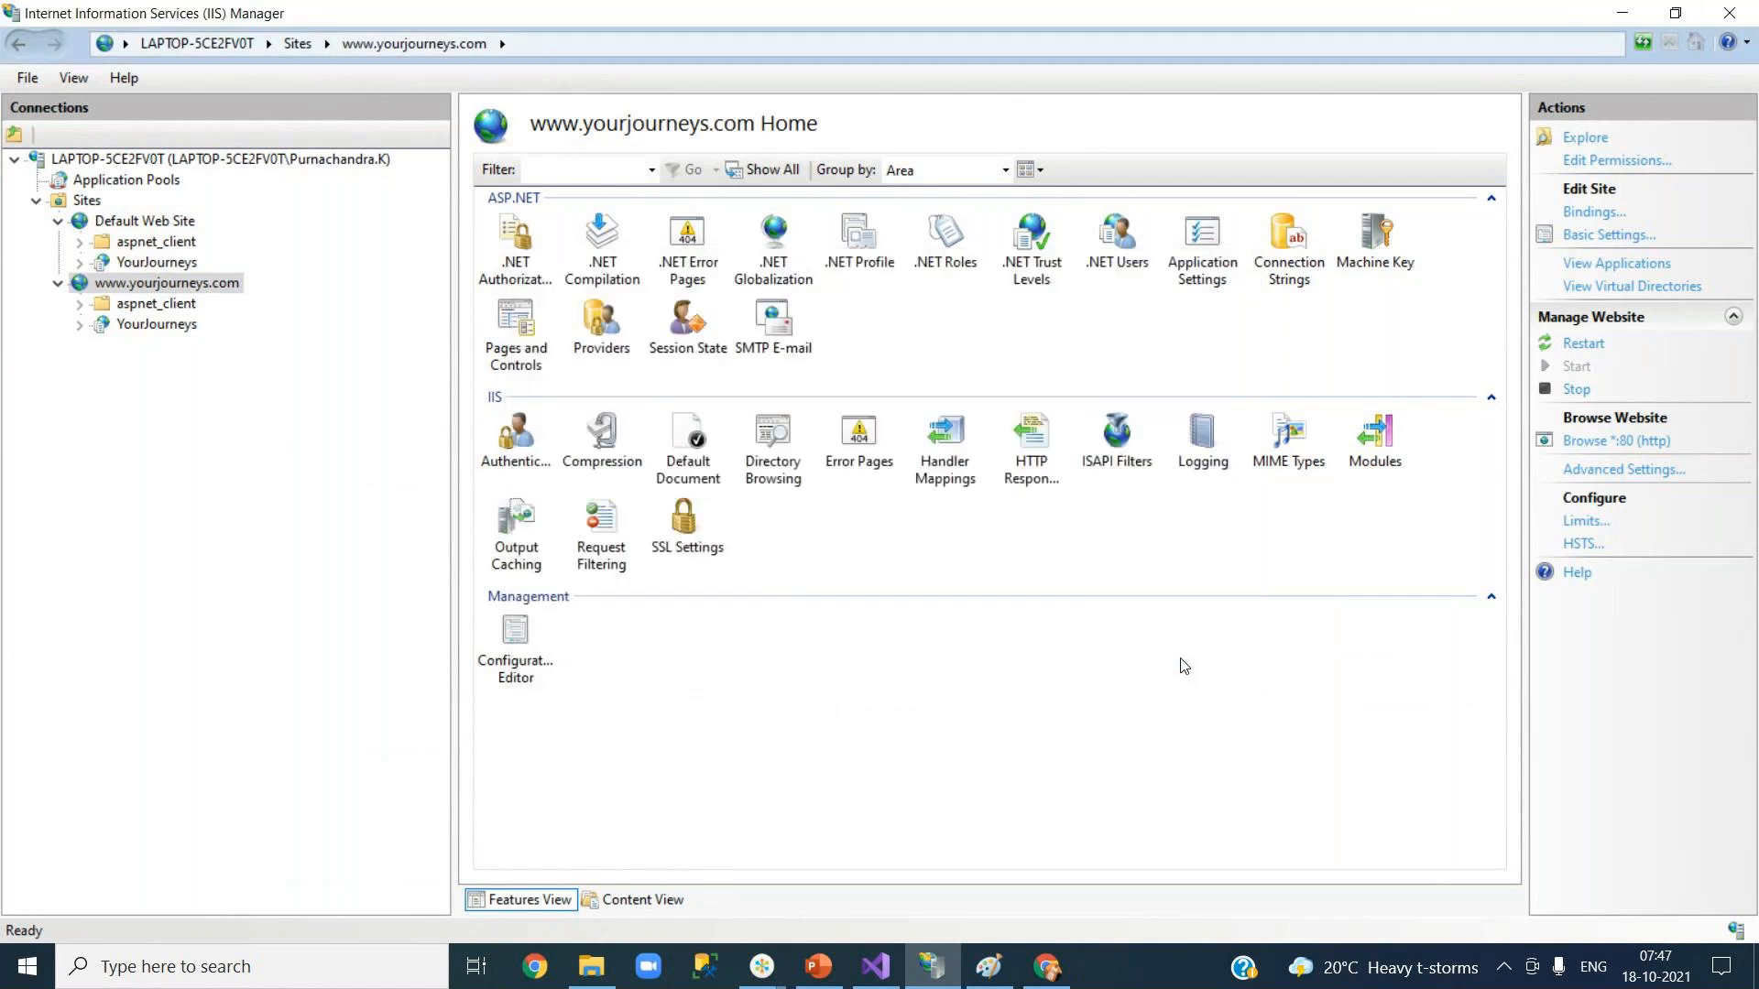
Check the site bindings of the Default Web Site and close the bindings list.
left_click(138, 226)
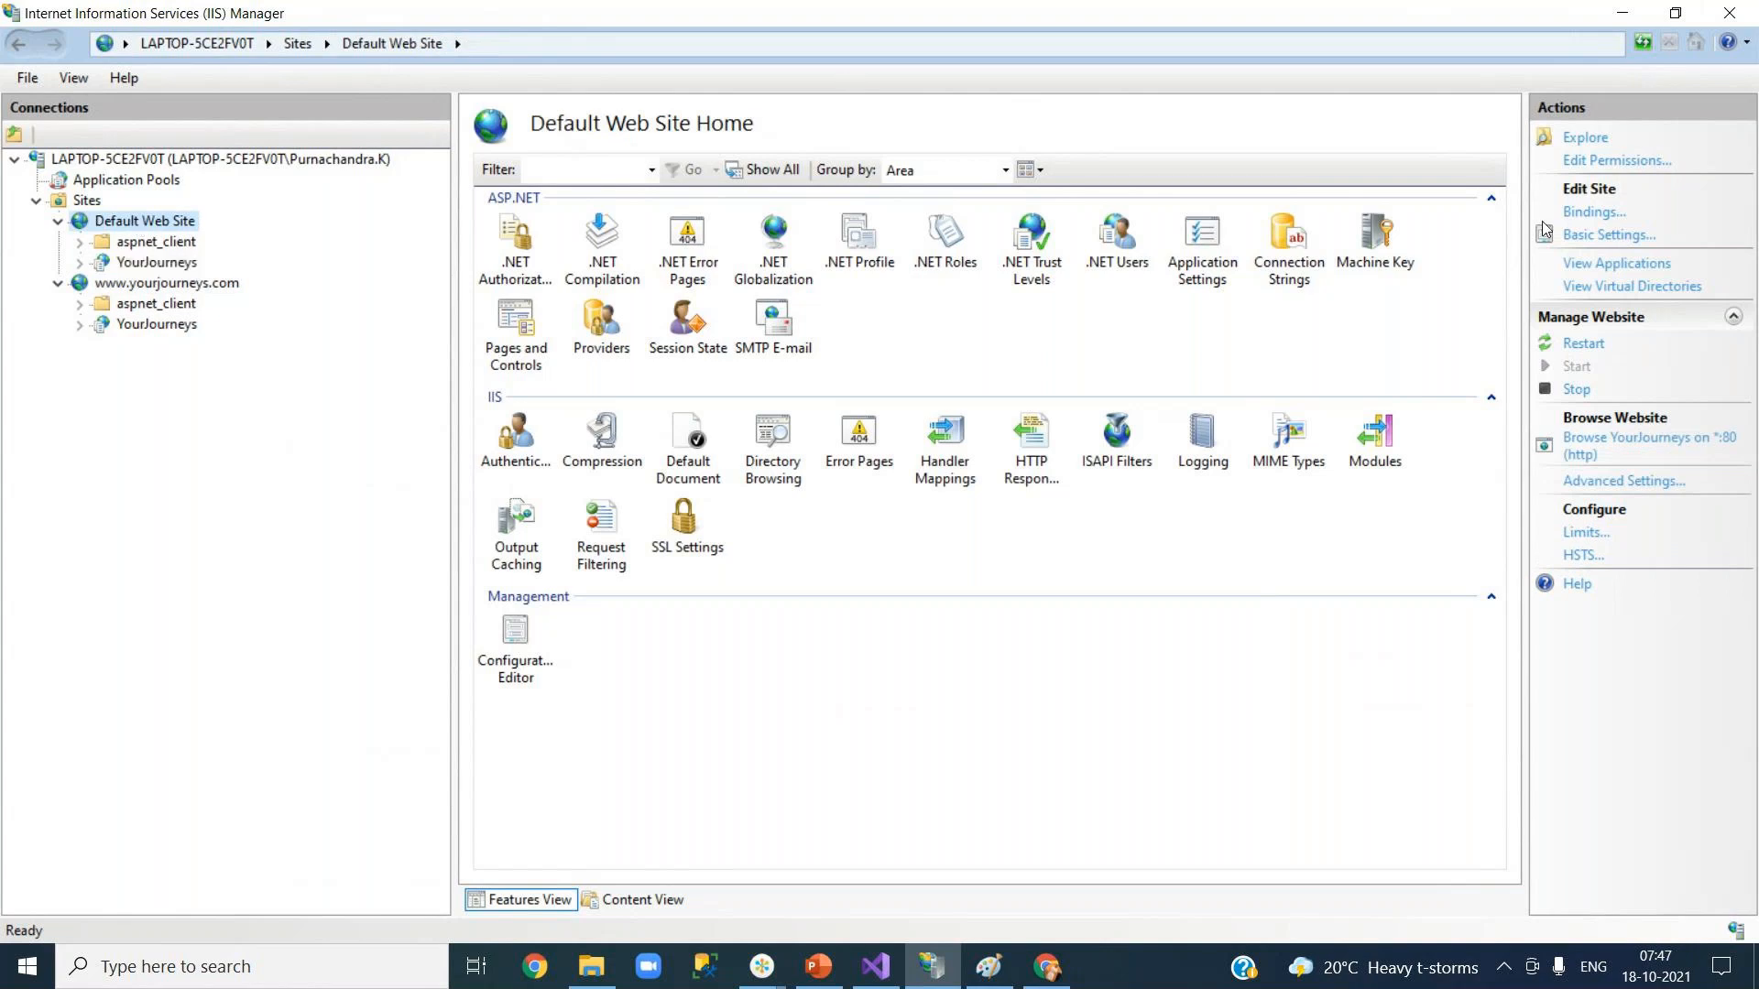
left_click(1590, 216)
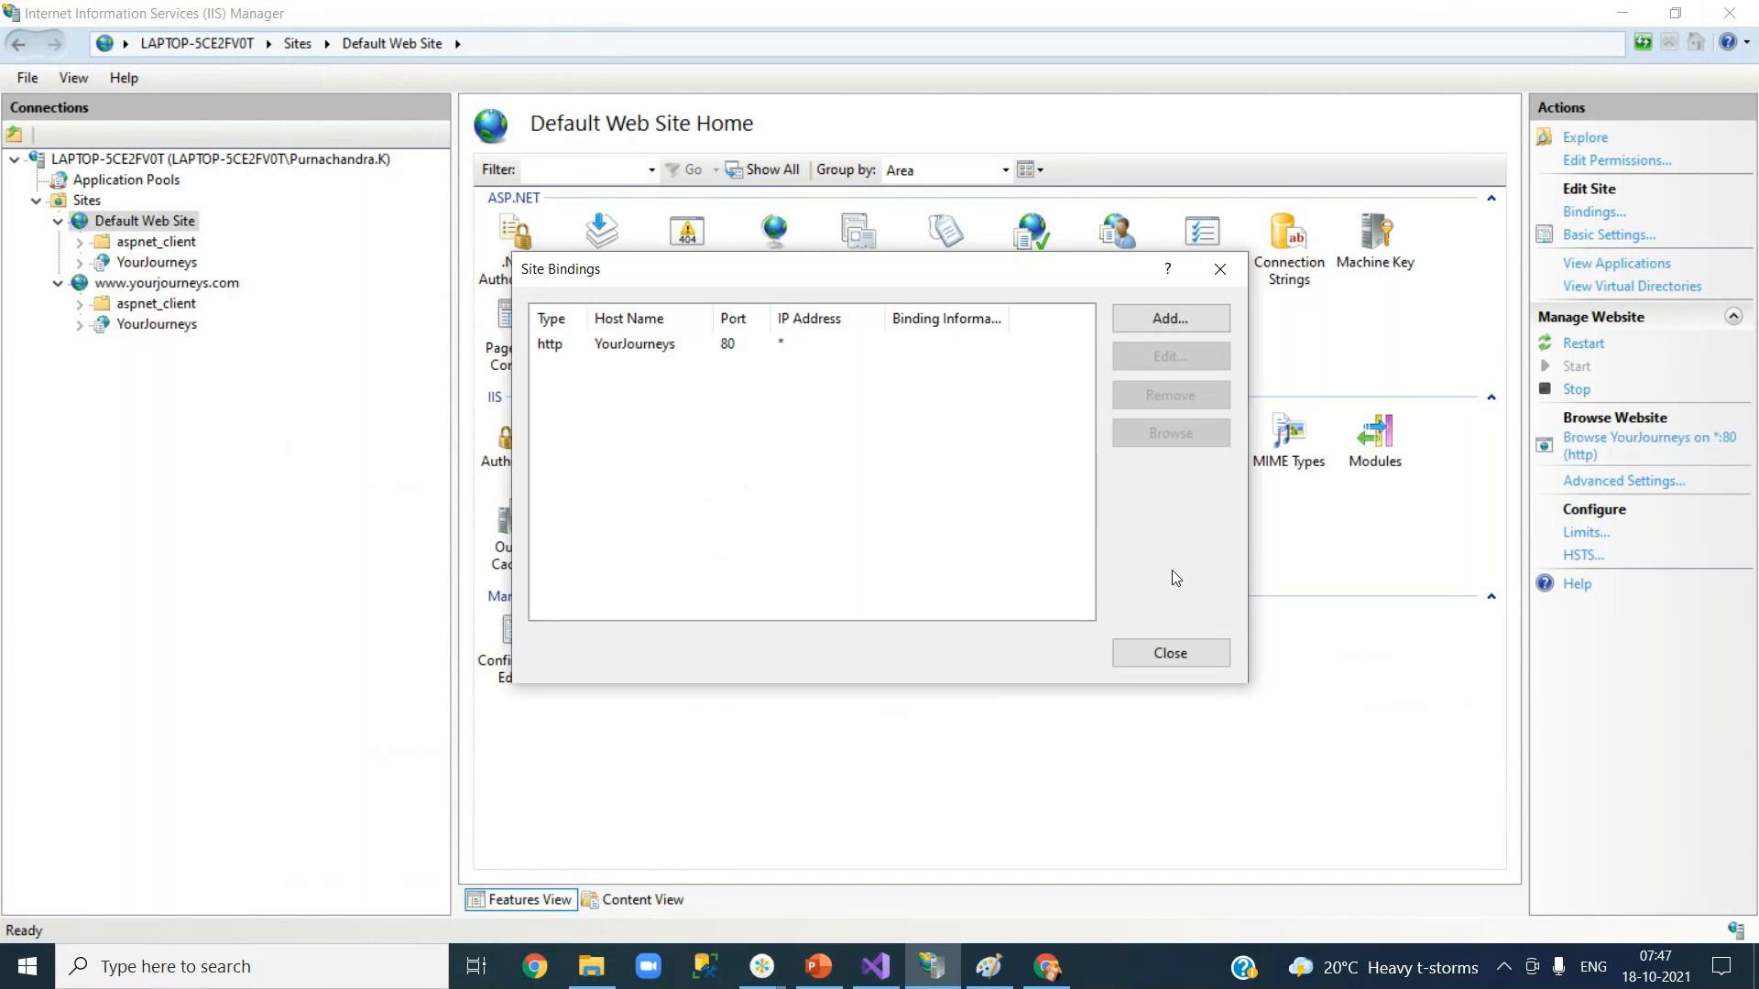
left_click(1171, 654)
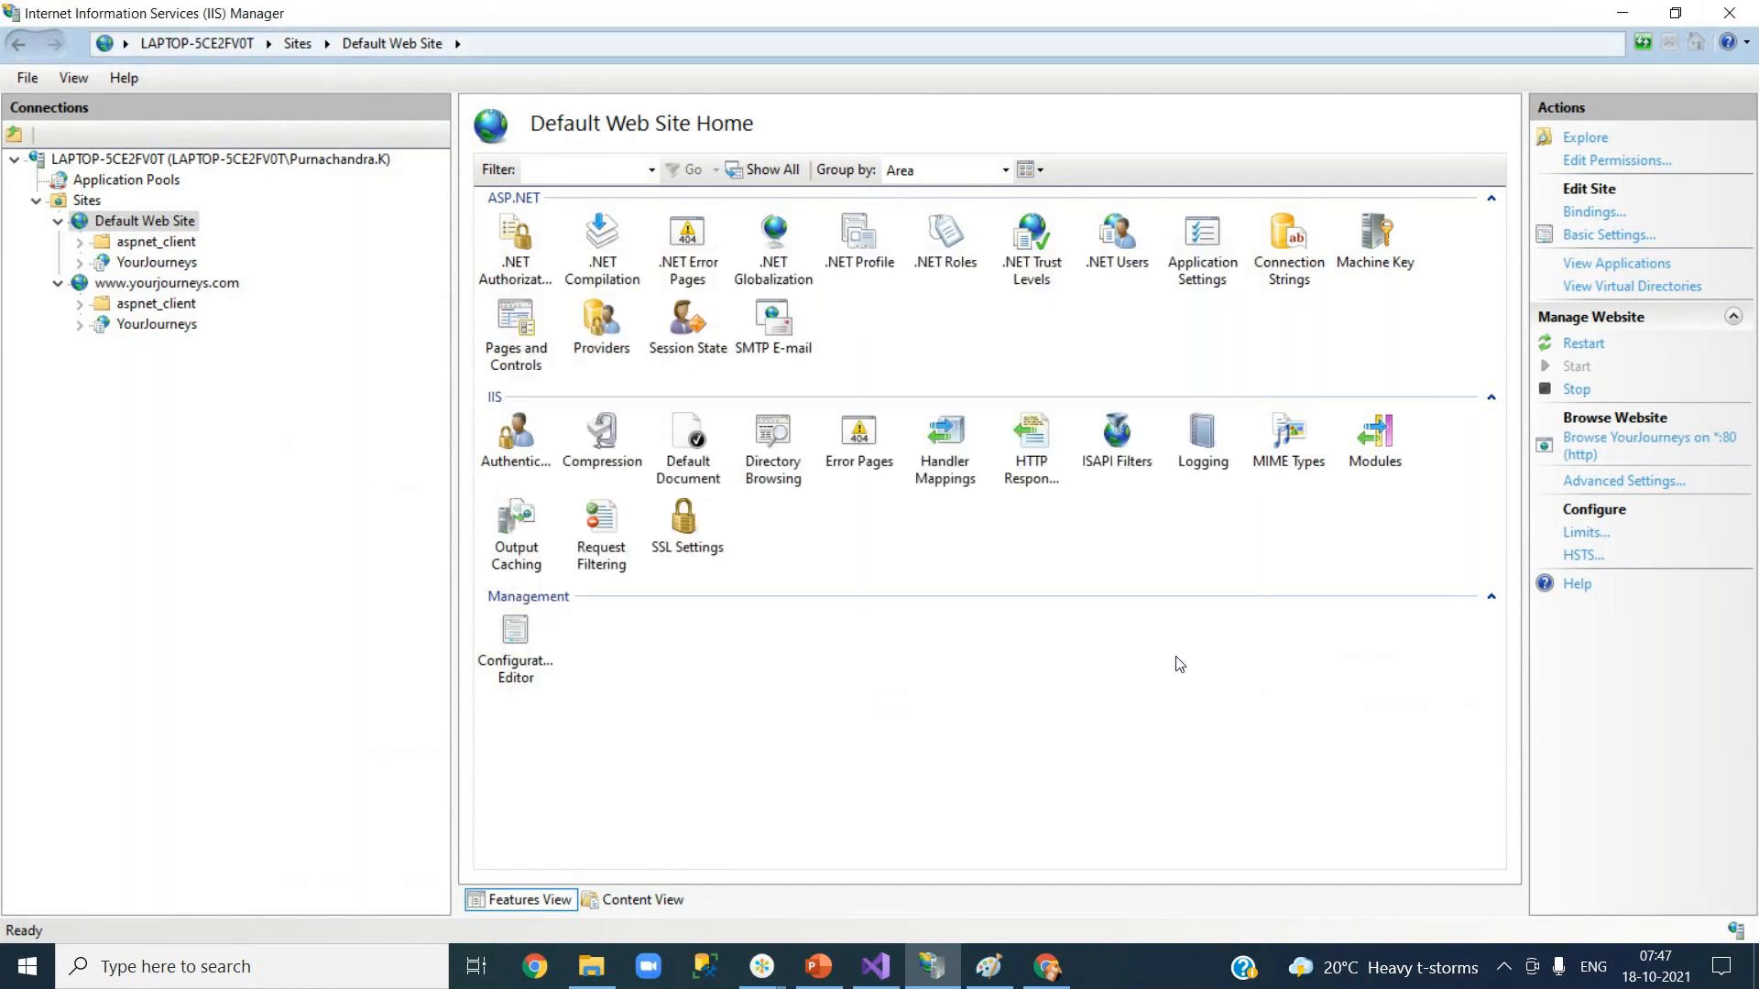
double_click(167, 283)
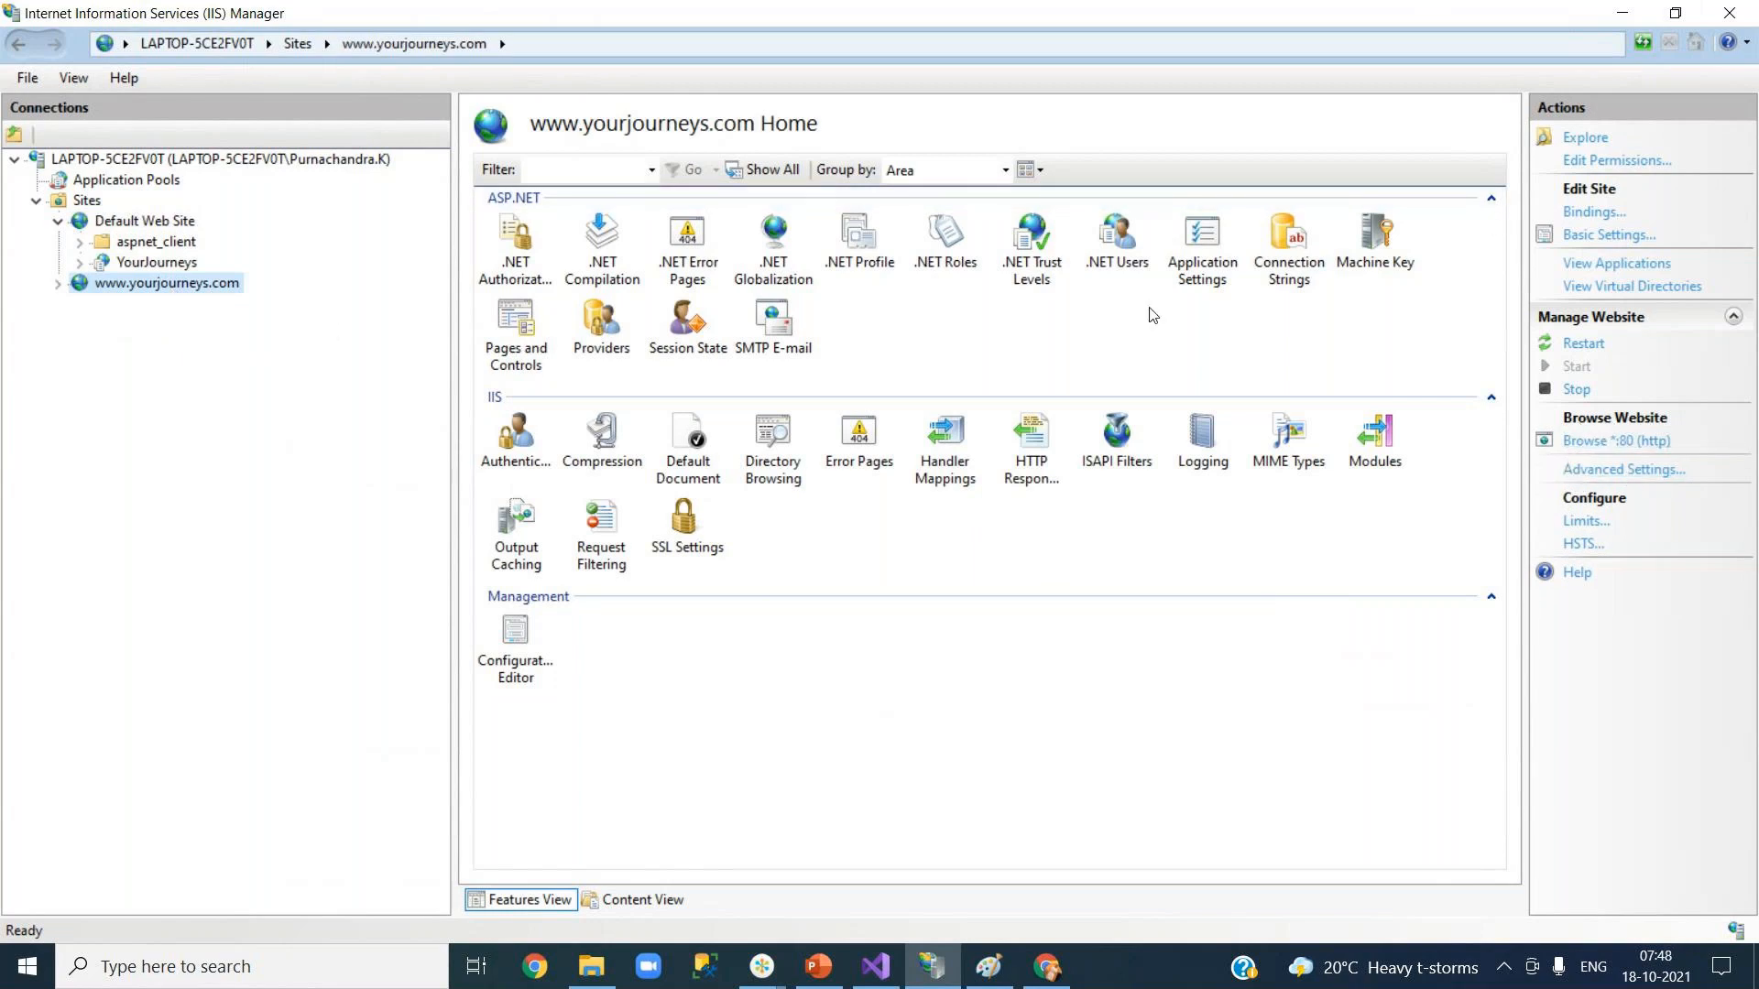
left_click(139, 223)
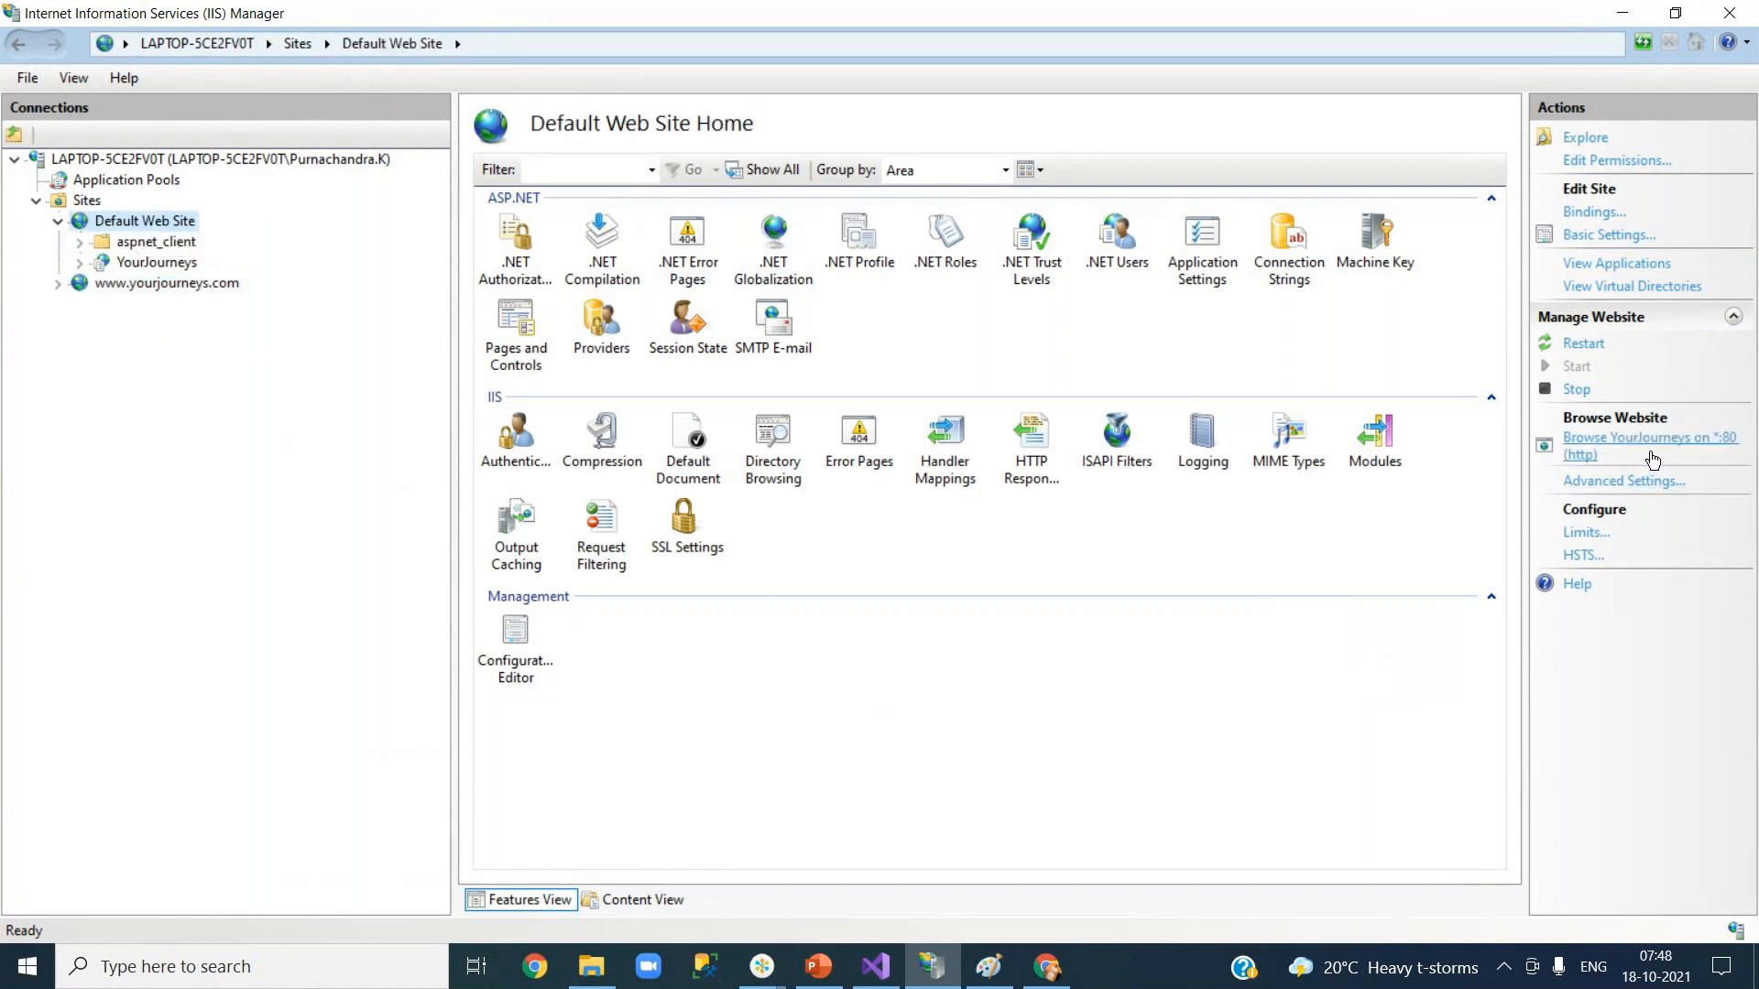
left_click(194, 288)
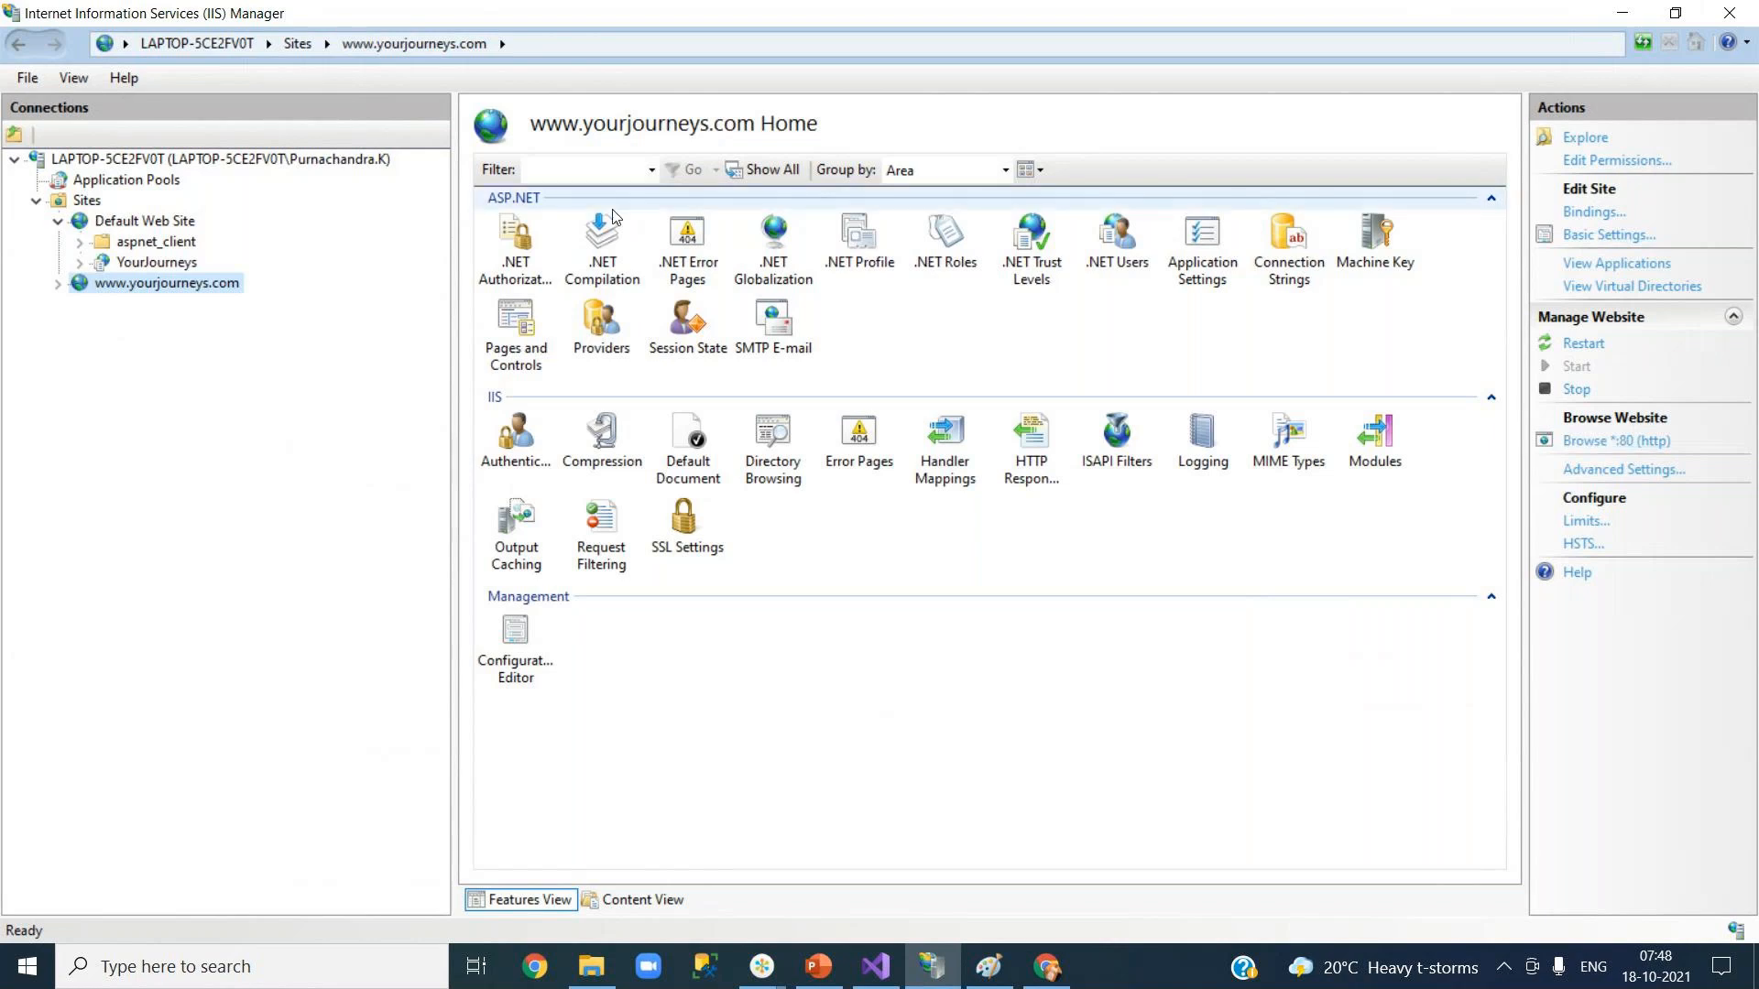
Select the Default Web Site, switch to a new Chrome window and search Google for "http status codes".
left_click(162, 227)
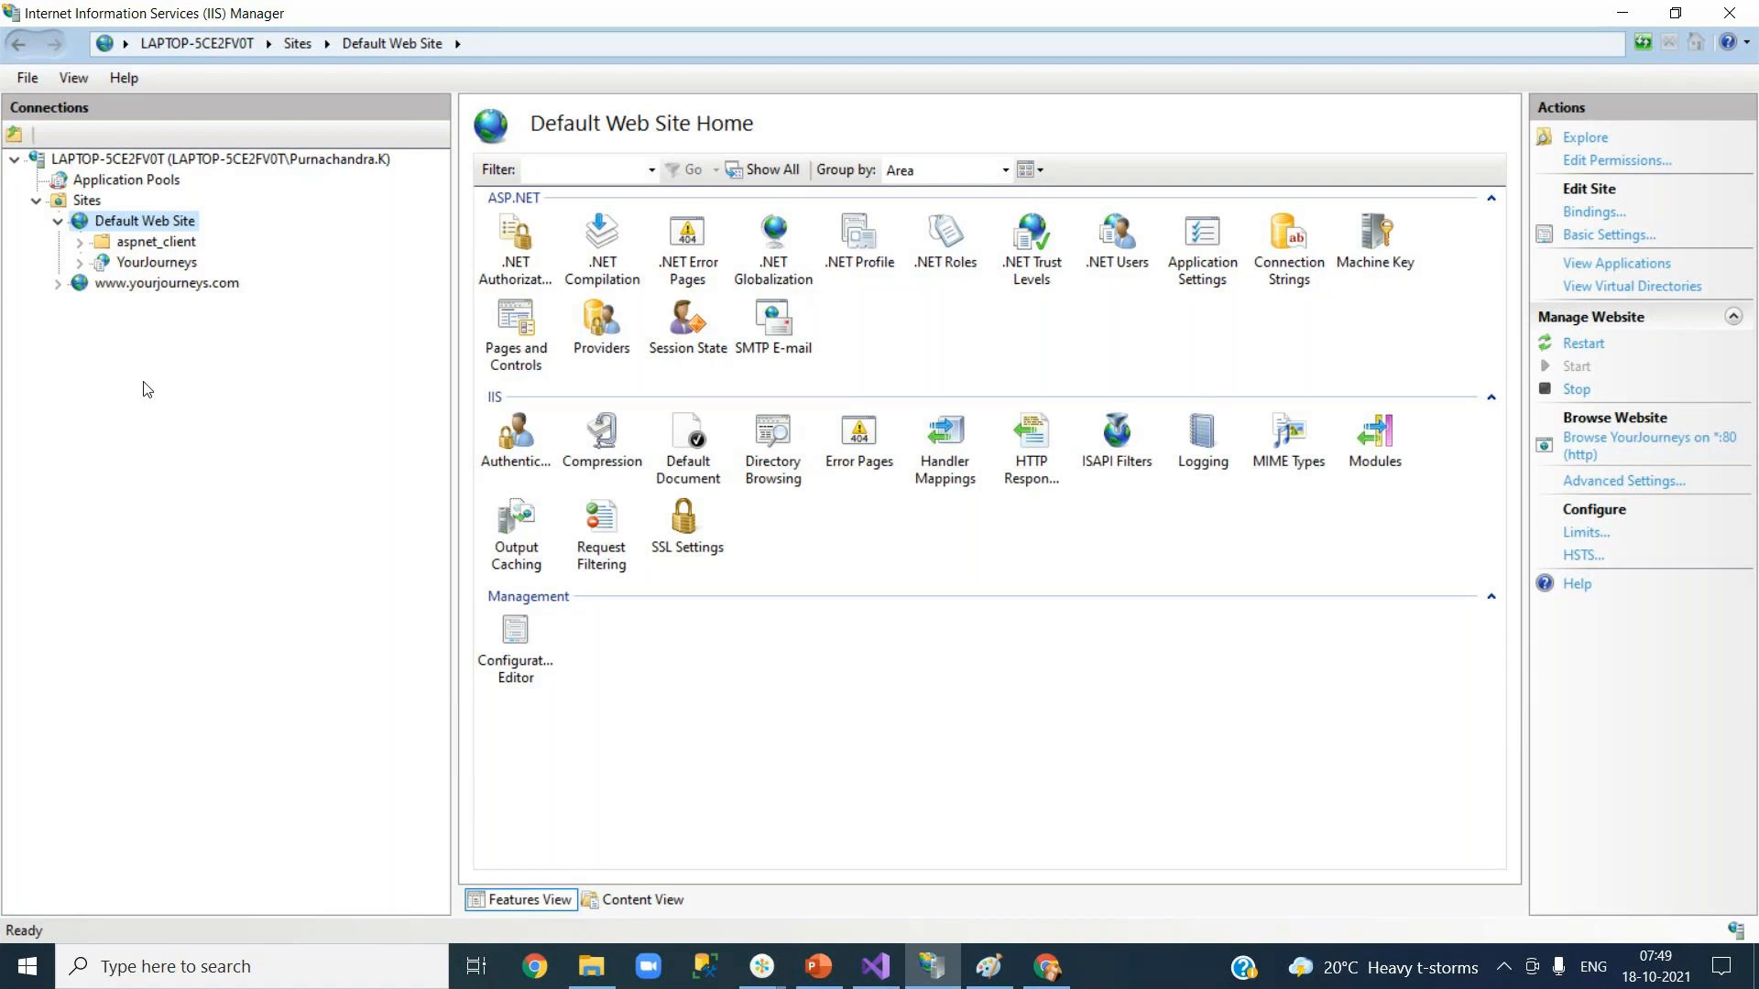
left_click(534, 966)
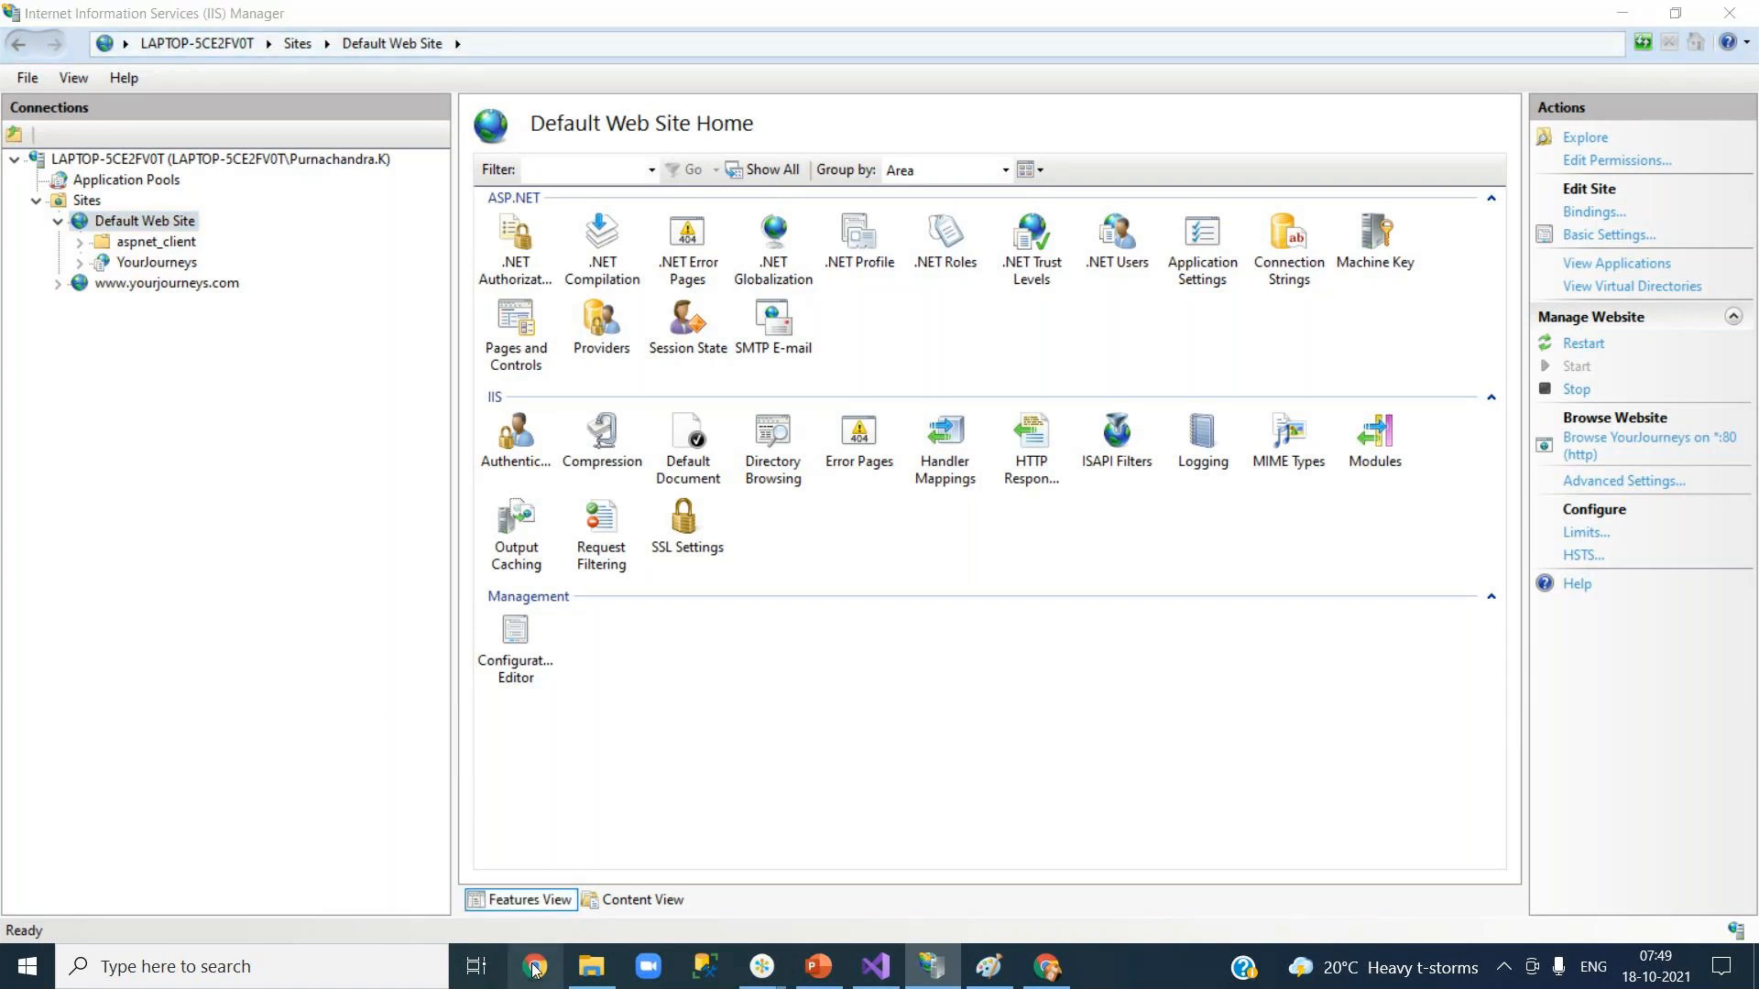
double_click(1167, 37)
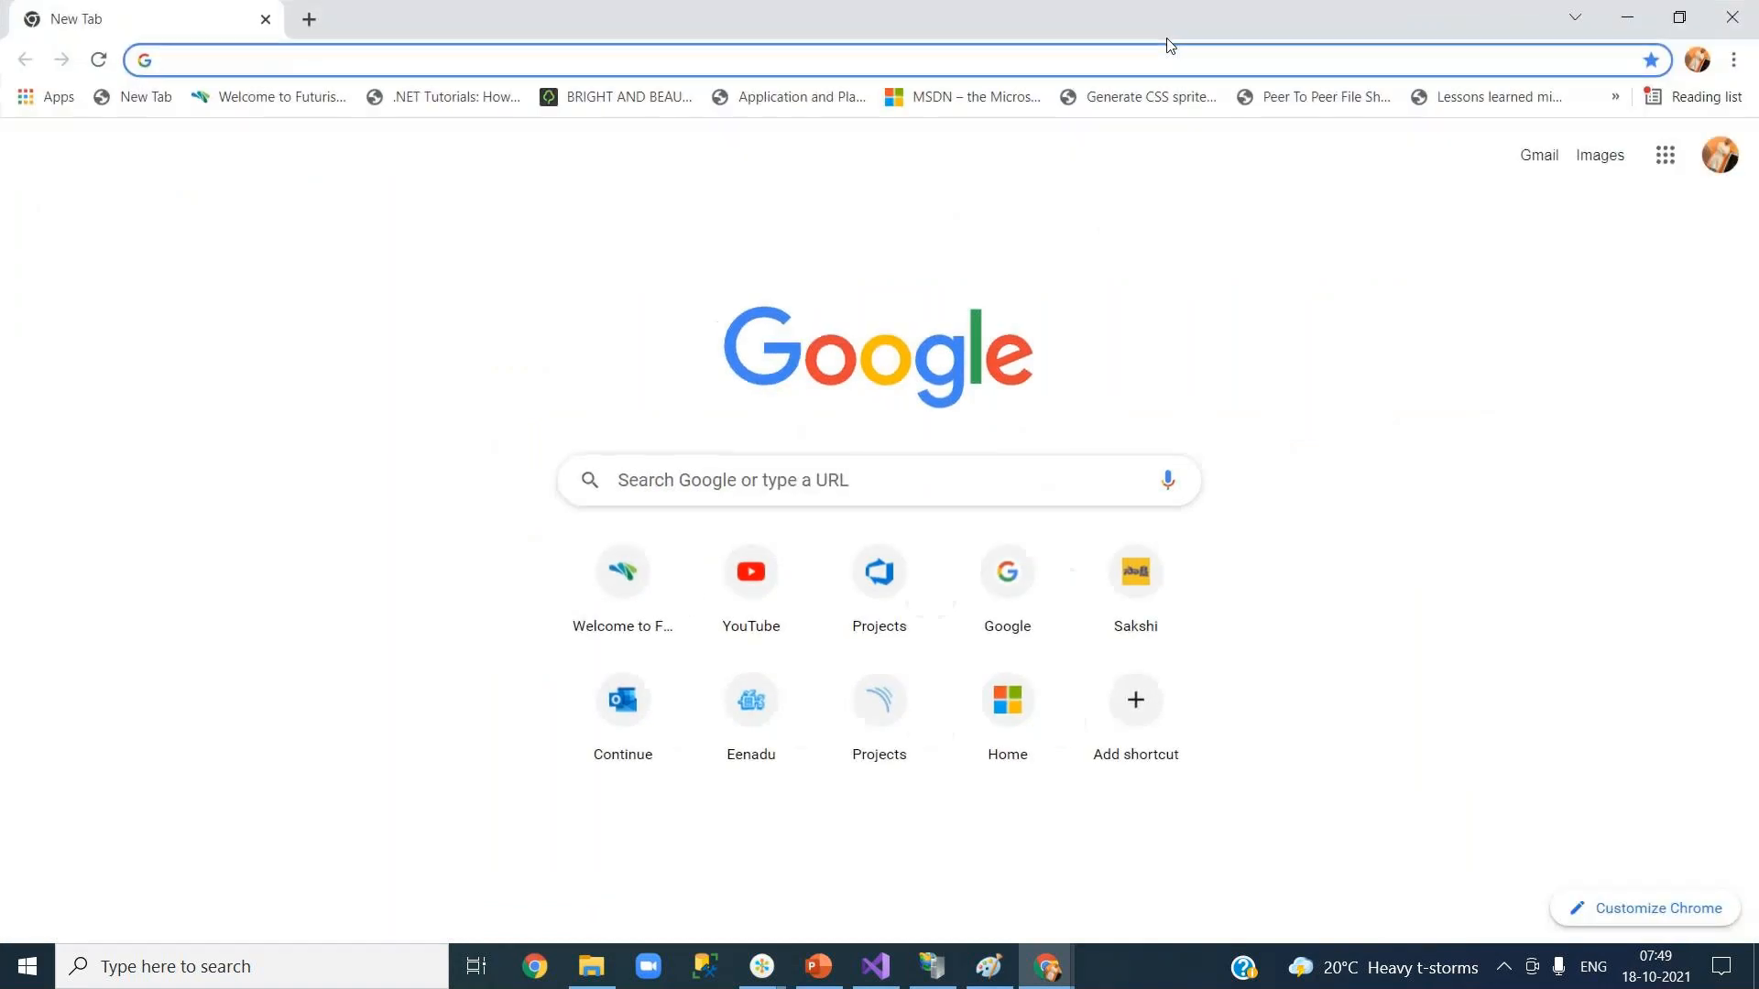
type("g")
key("Return")
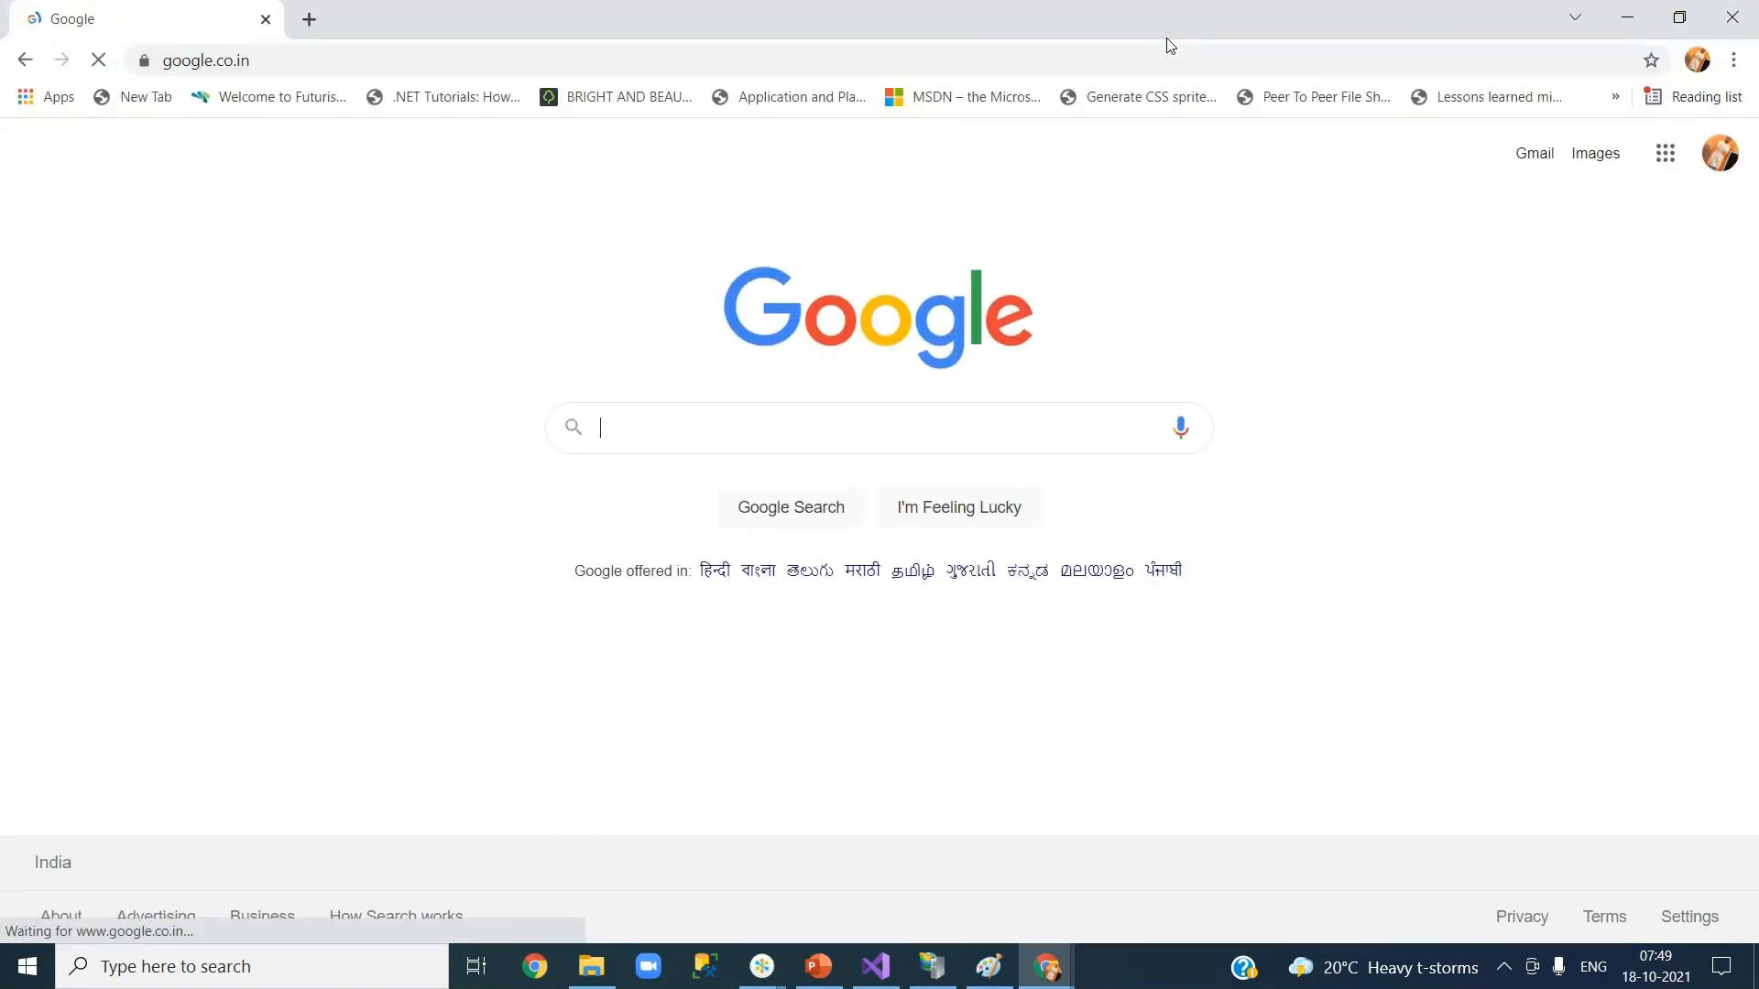
type("http st")
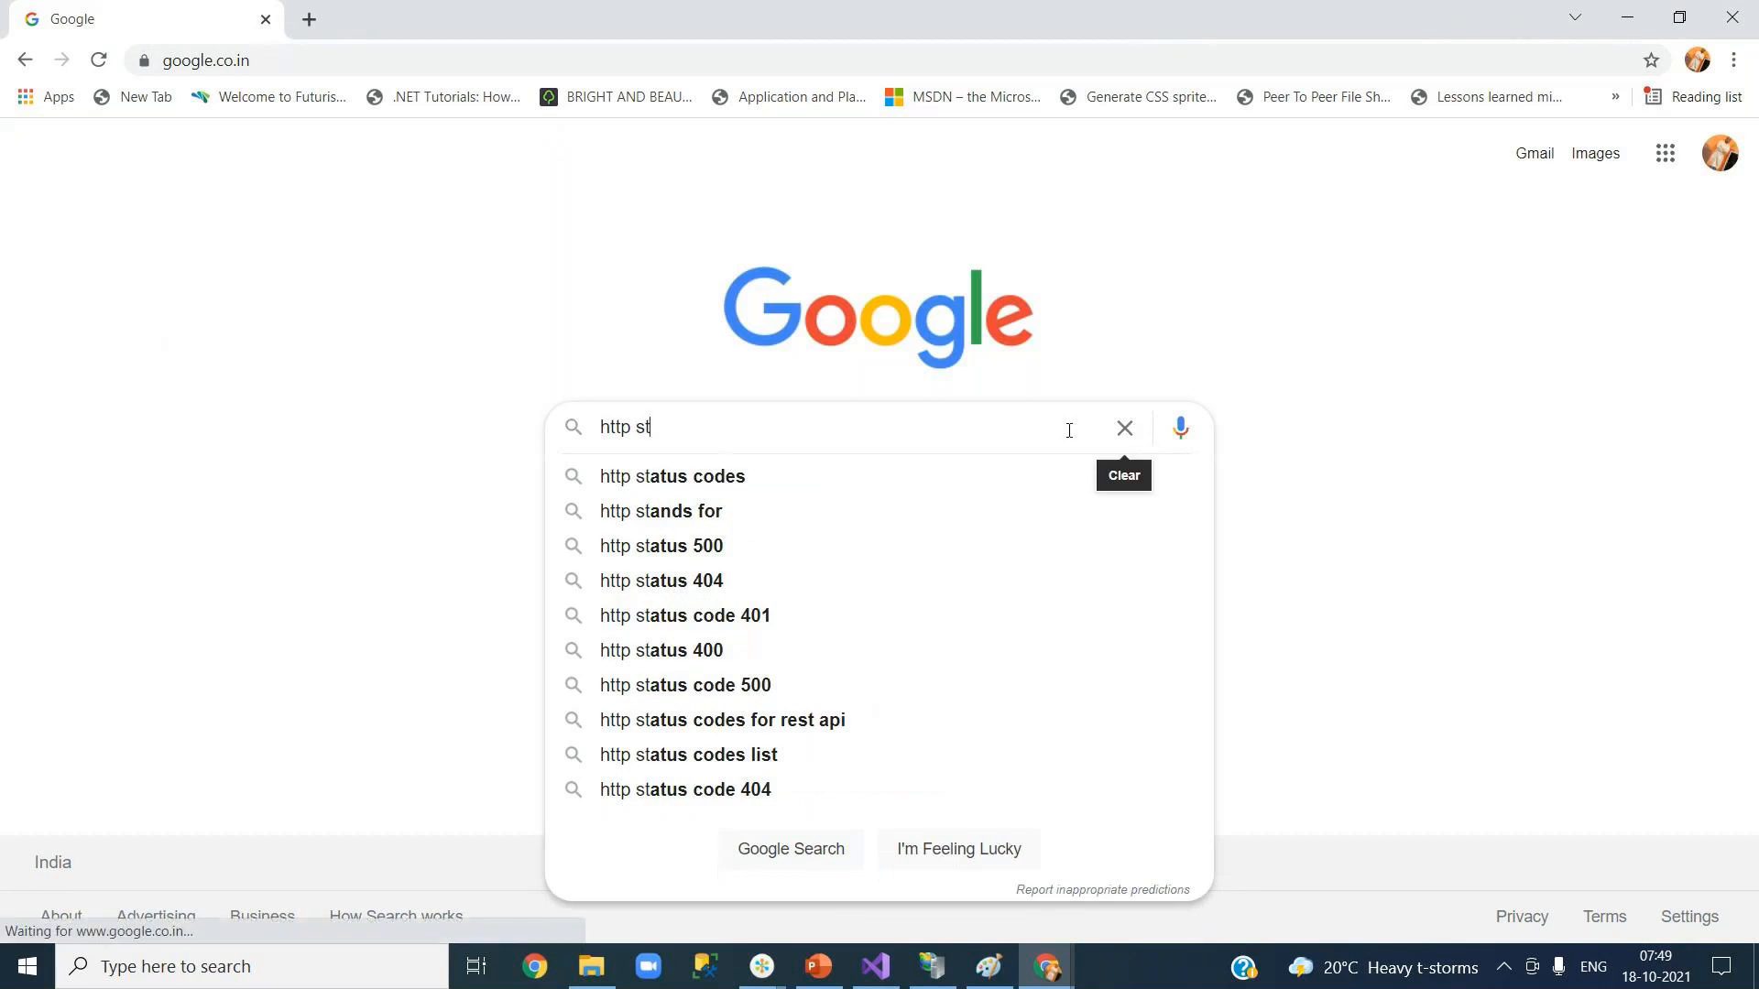
left_click(700, 478)
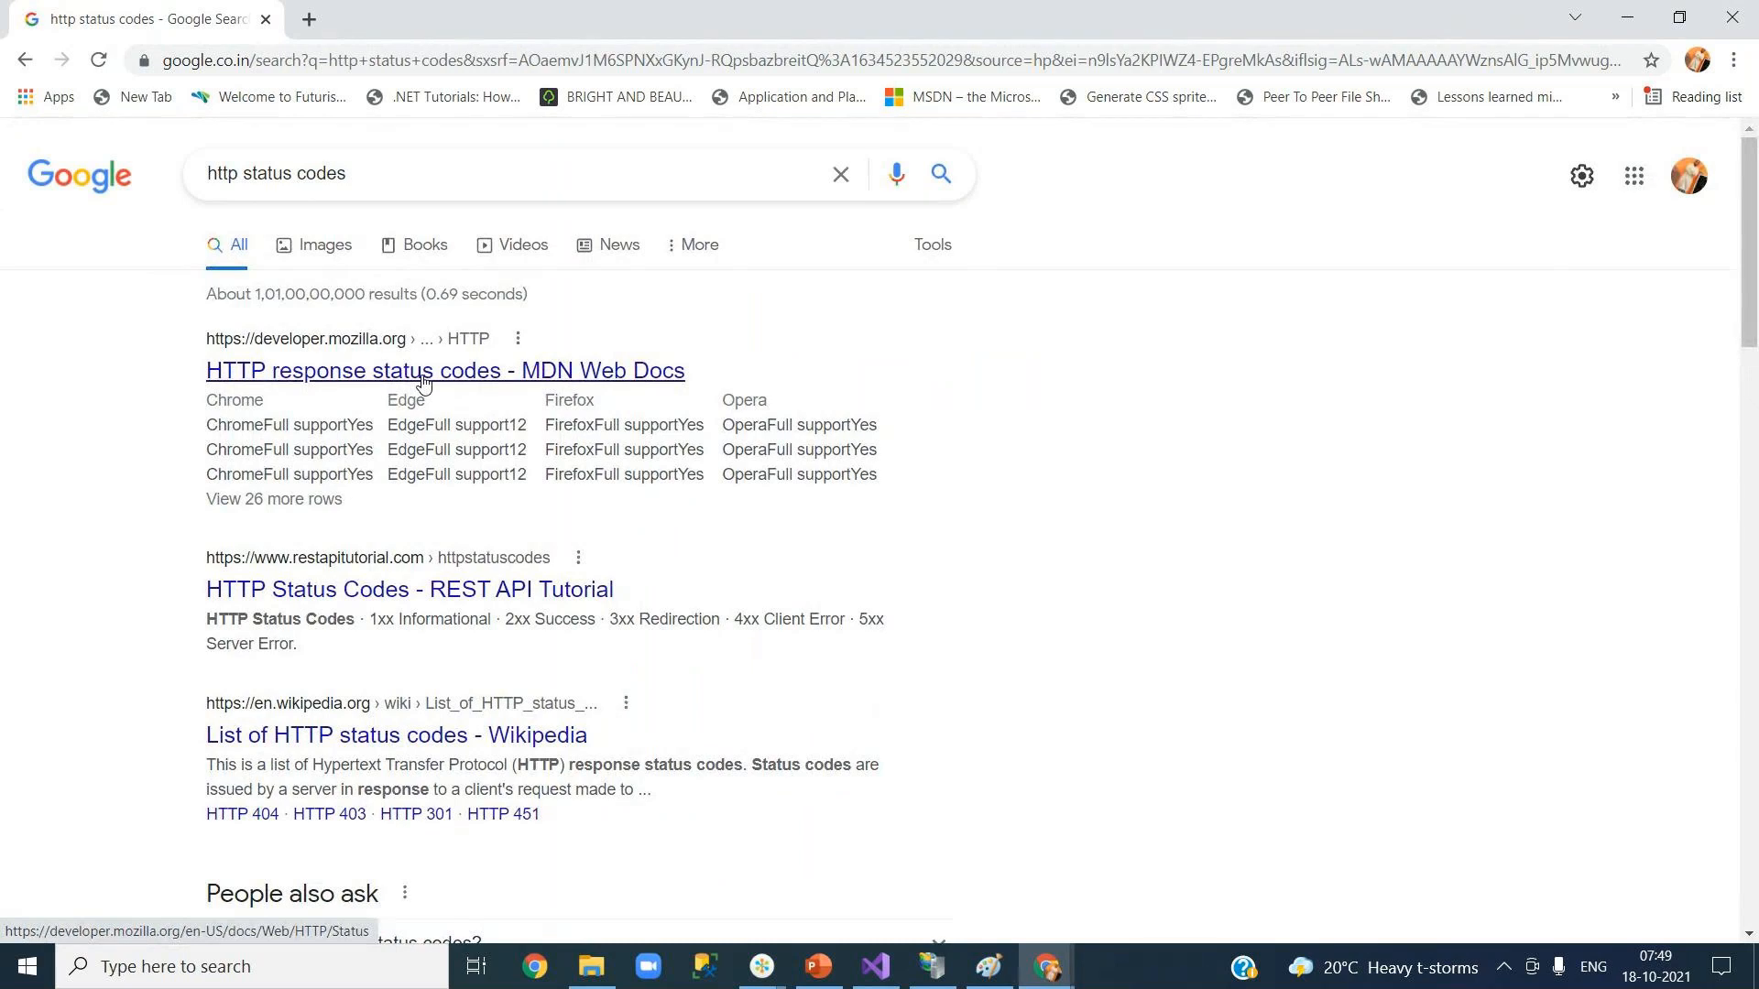
Open Wikipedia's "List of HTTP status codes" article and review the five response classes and the 4xx client error entries.
left_click(346, 744)
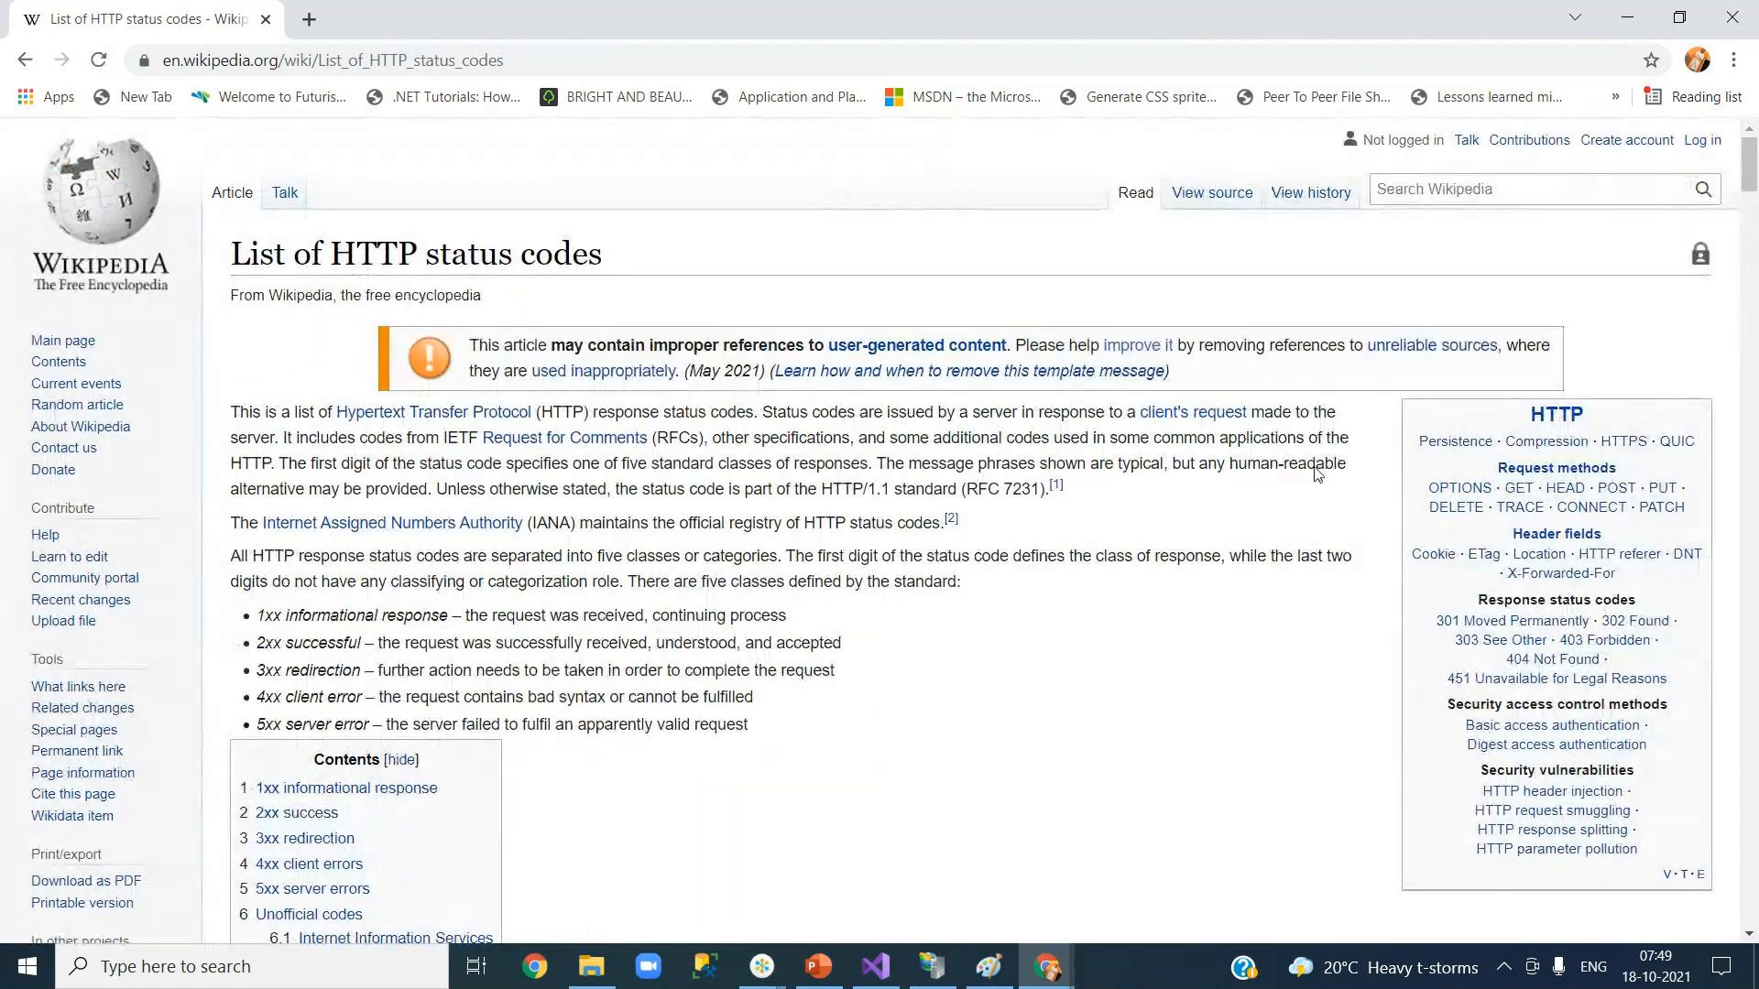
scroll(1316, 474, "down", 4)
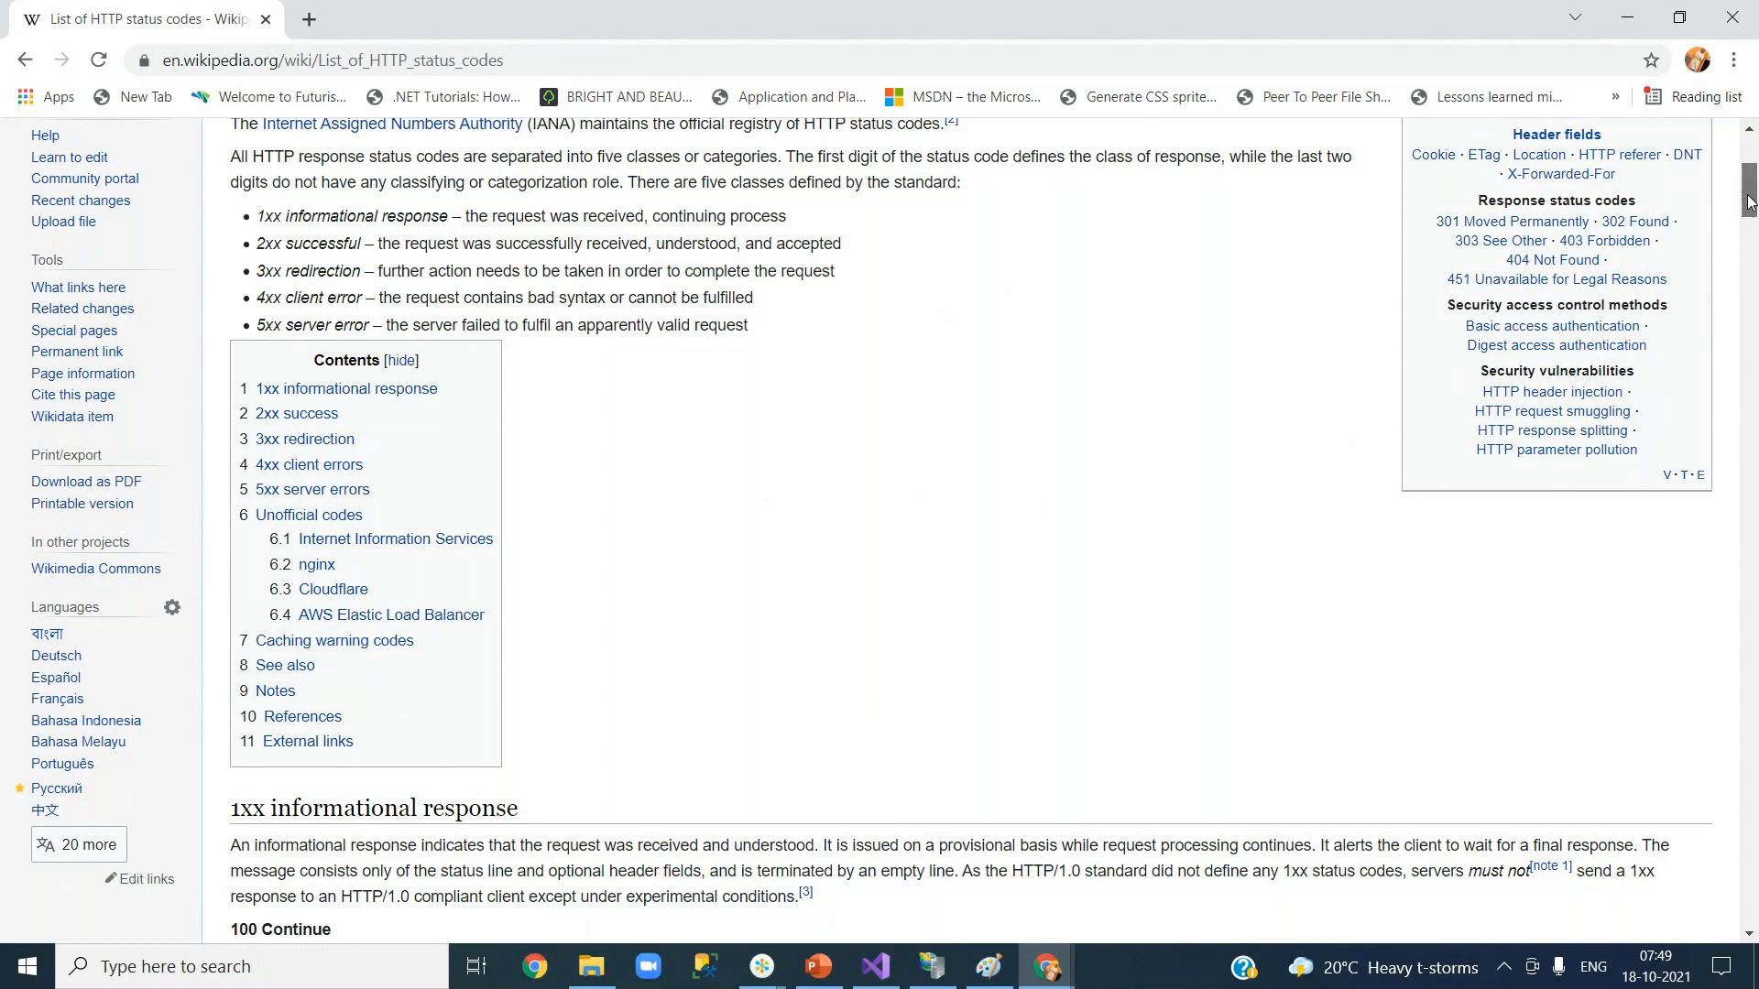
left_click_drag(1750, 204, 1755, 453)
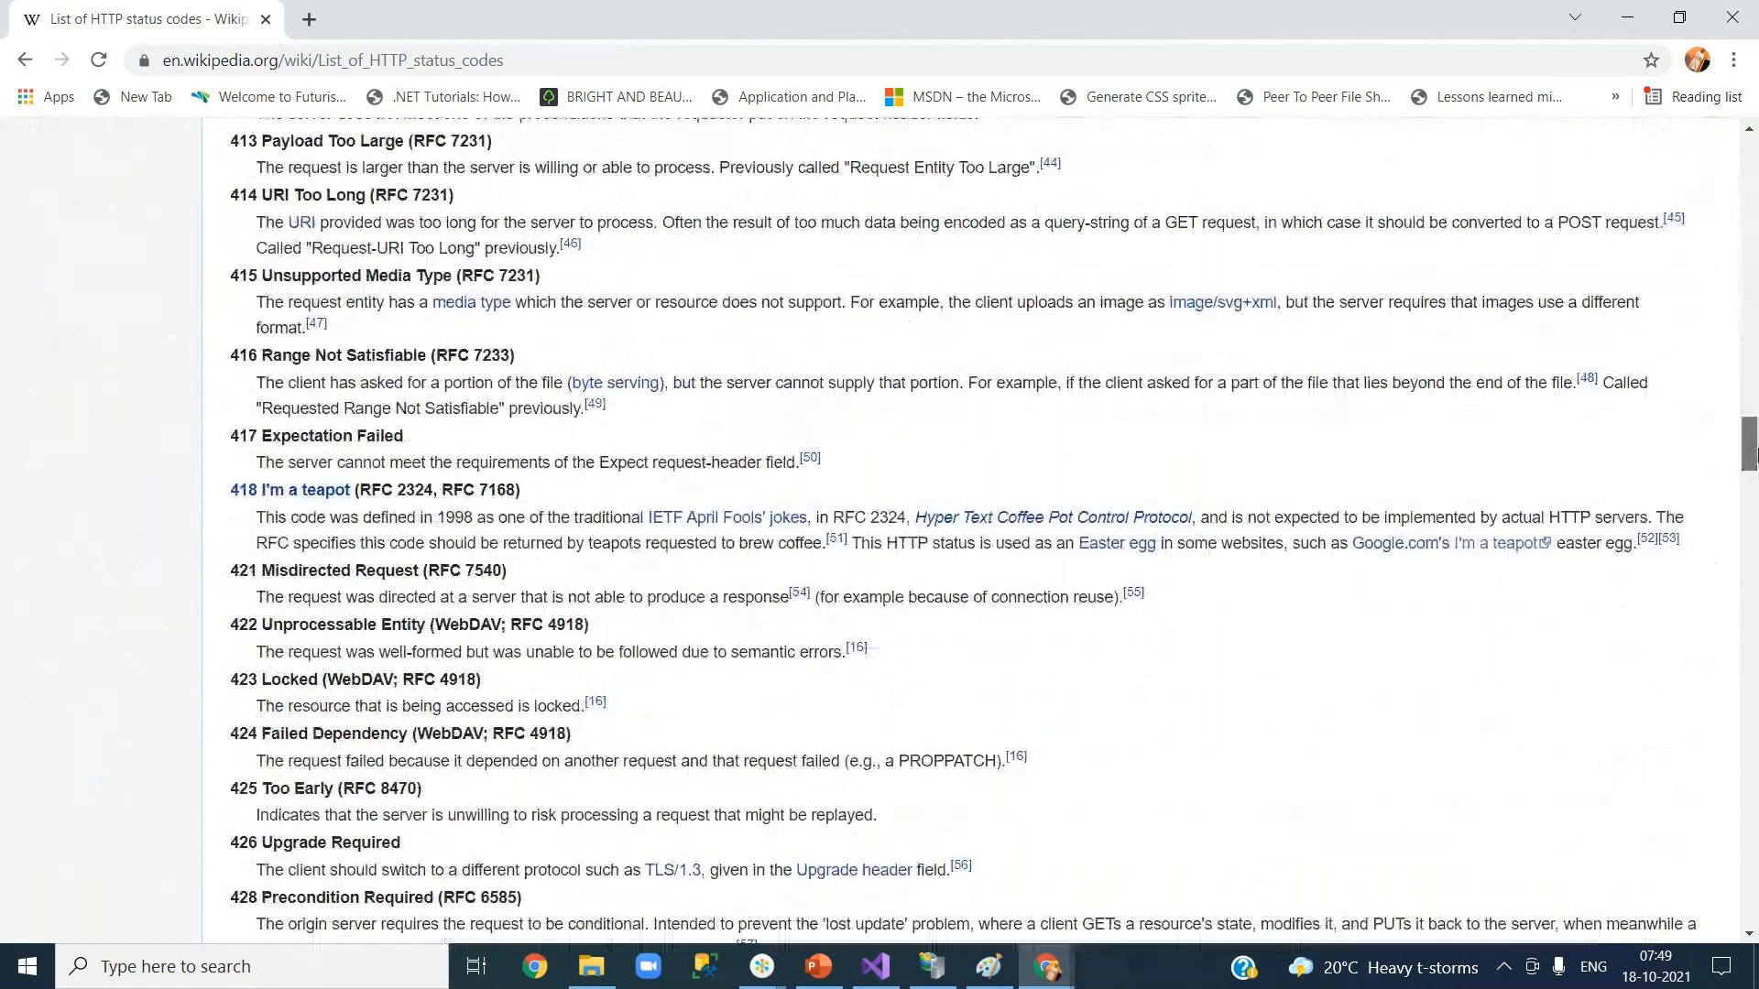
left_click_drag(1754, 454, 1754, 188)
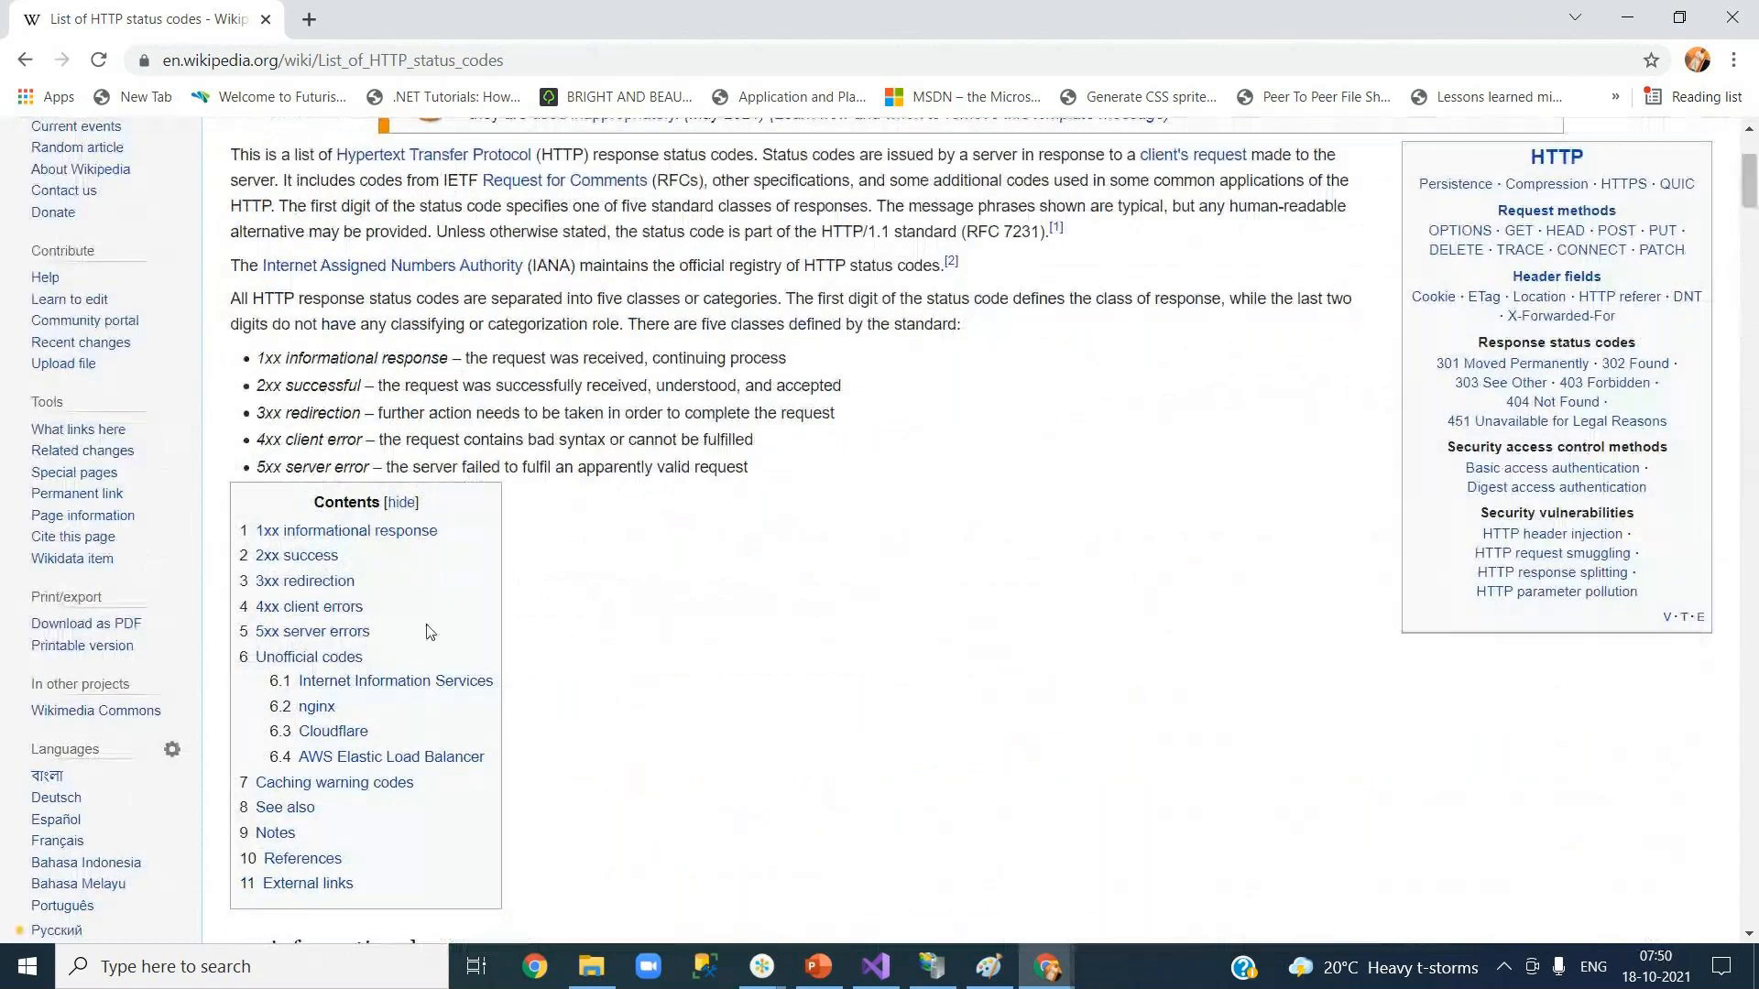
Select the web address of the Wikipedia status codes article, then minimize Chrome to return to IIS Manager.
left_click(765, 61)
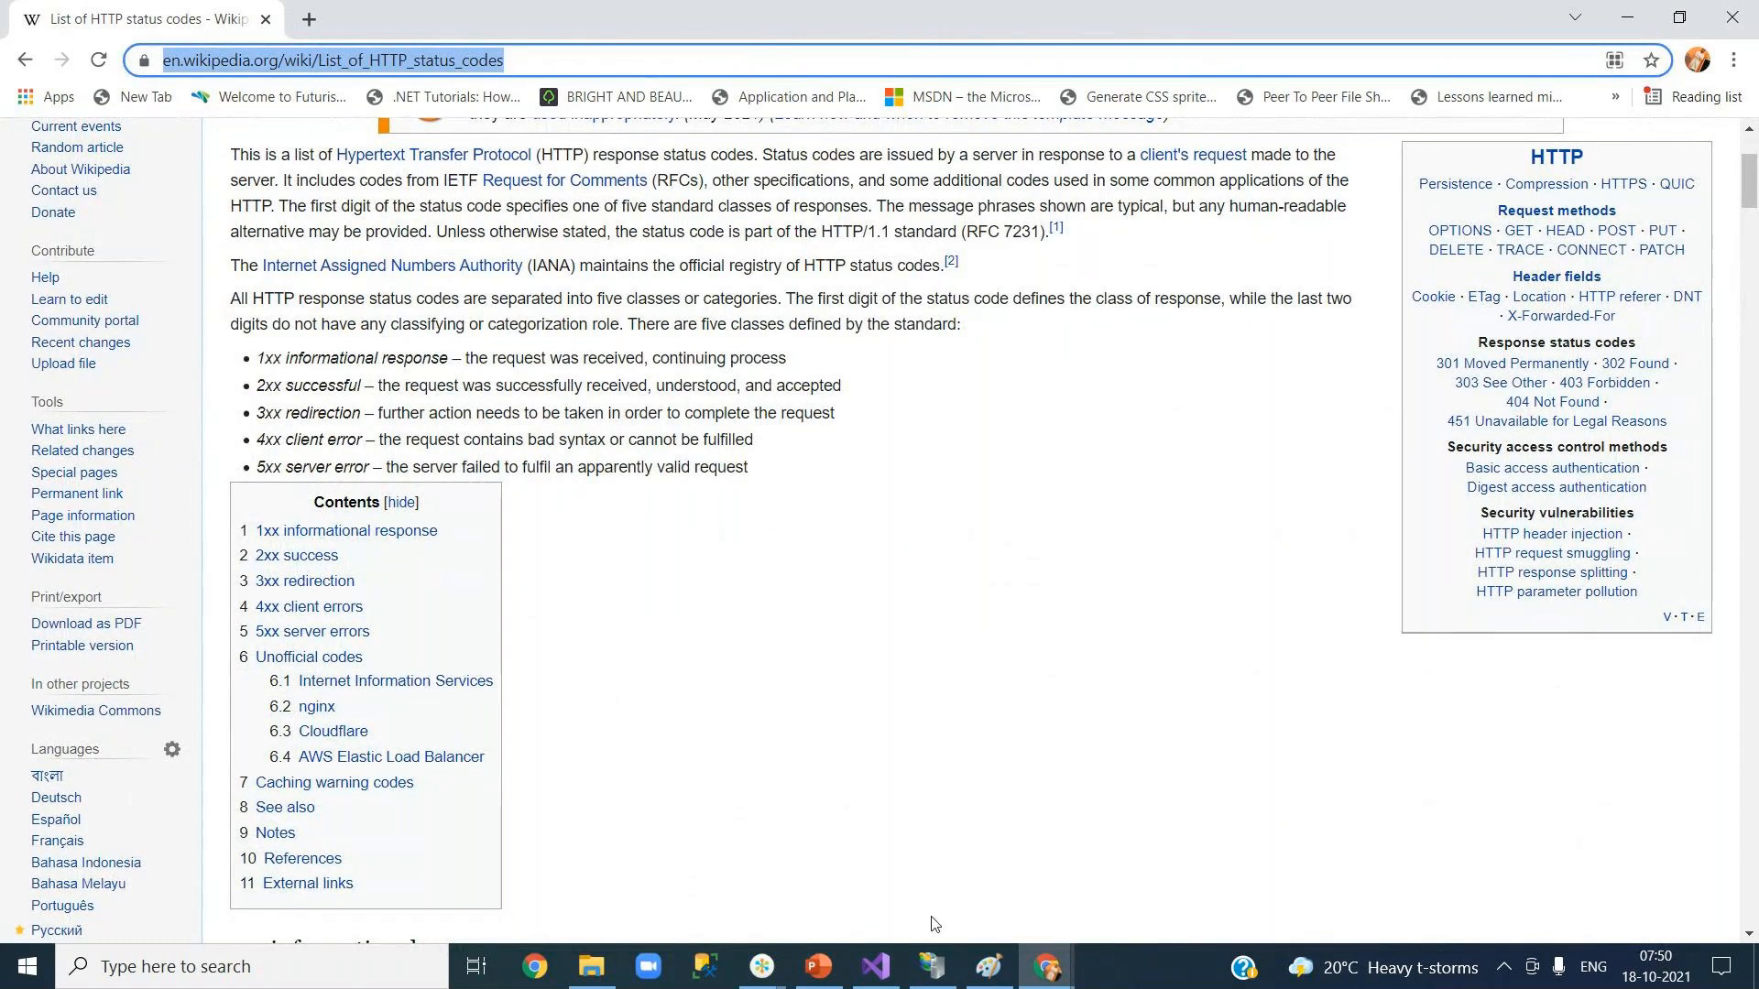
left_click(765, 964)
left_click(893, 856)
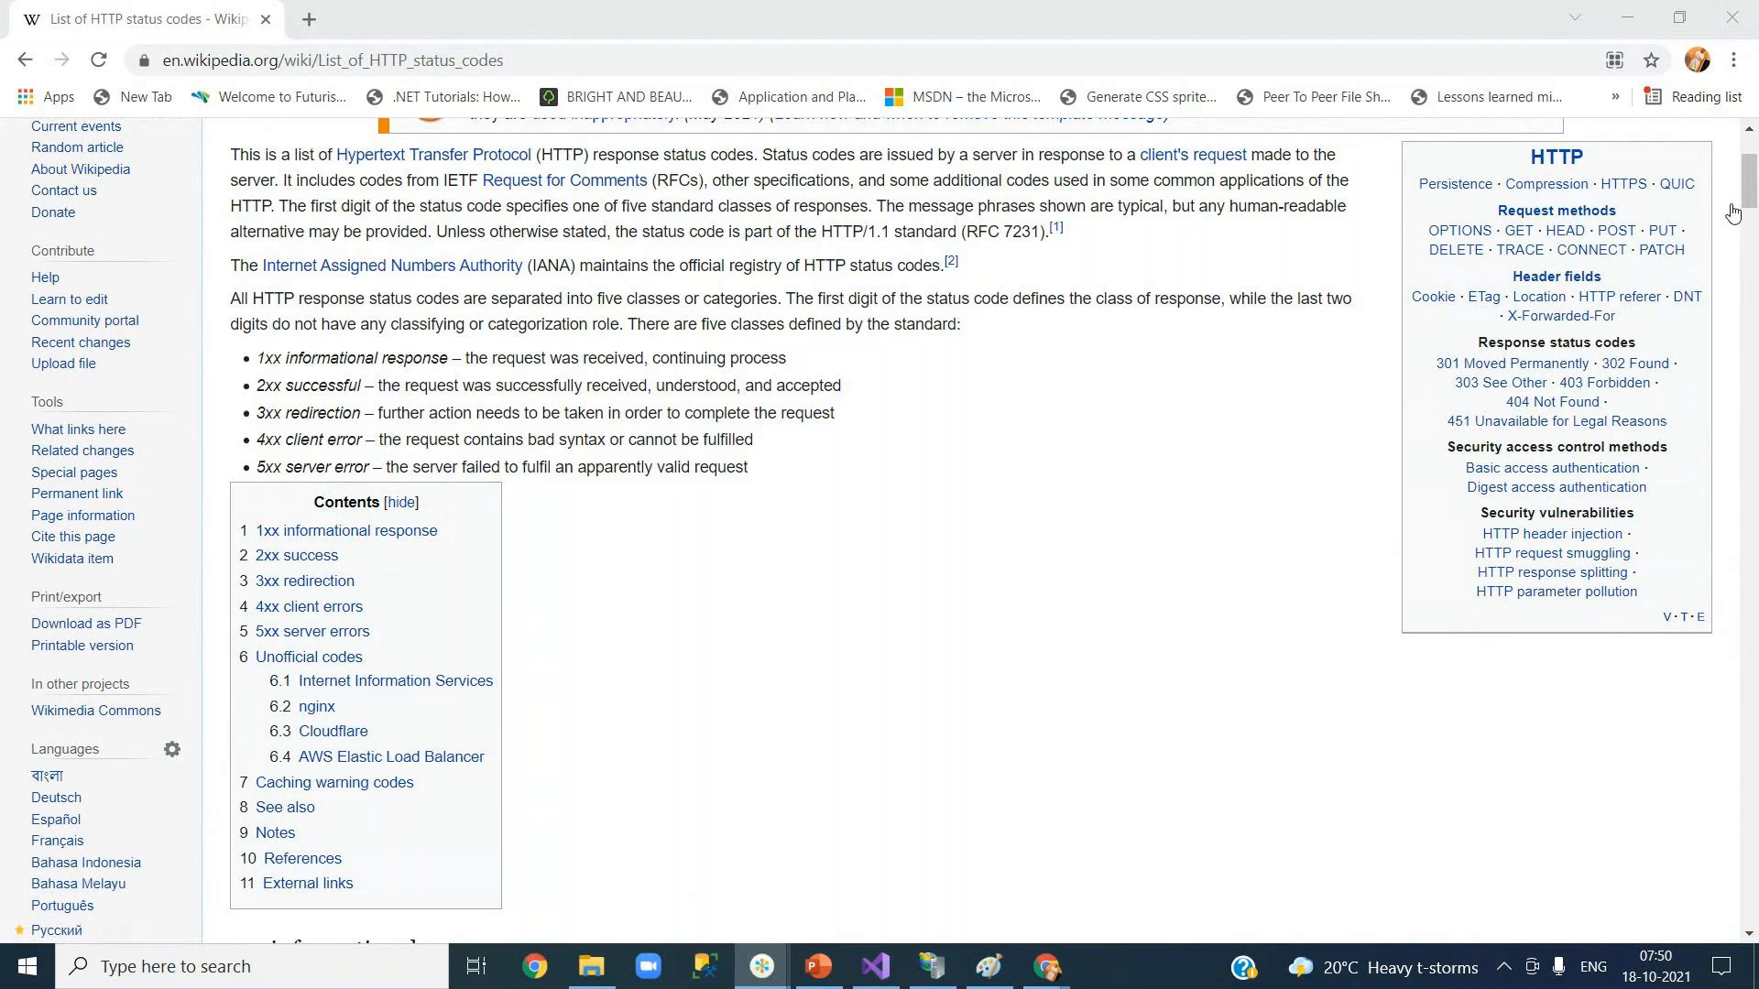
left_click(1632, 25)
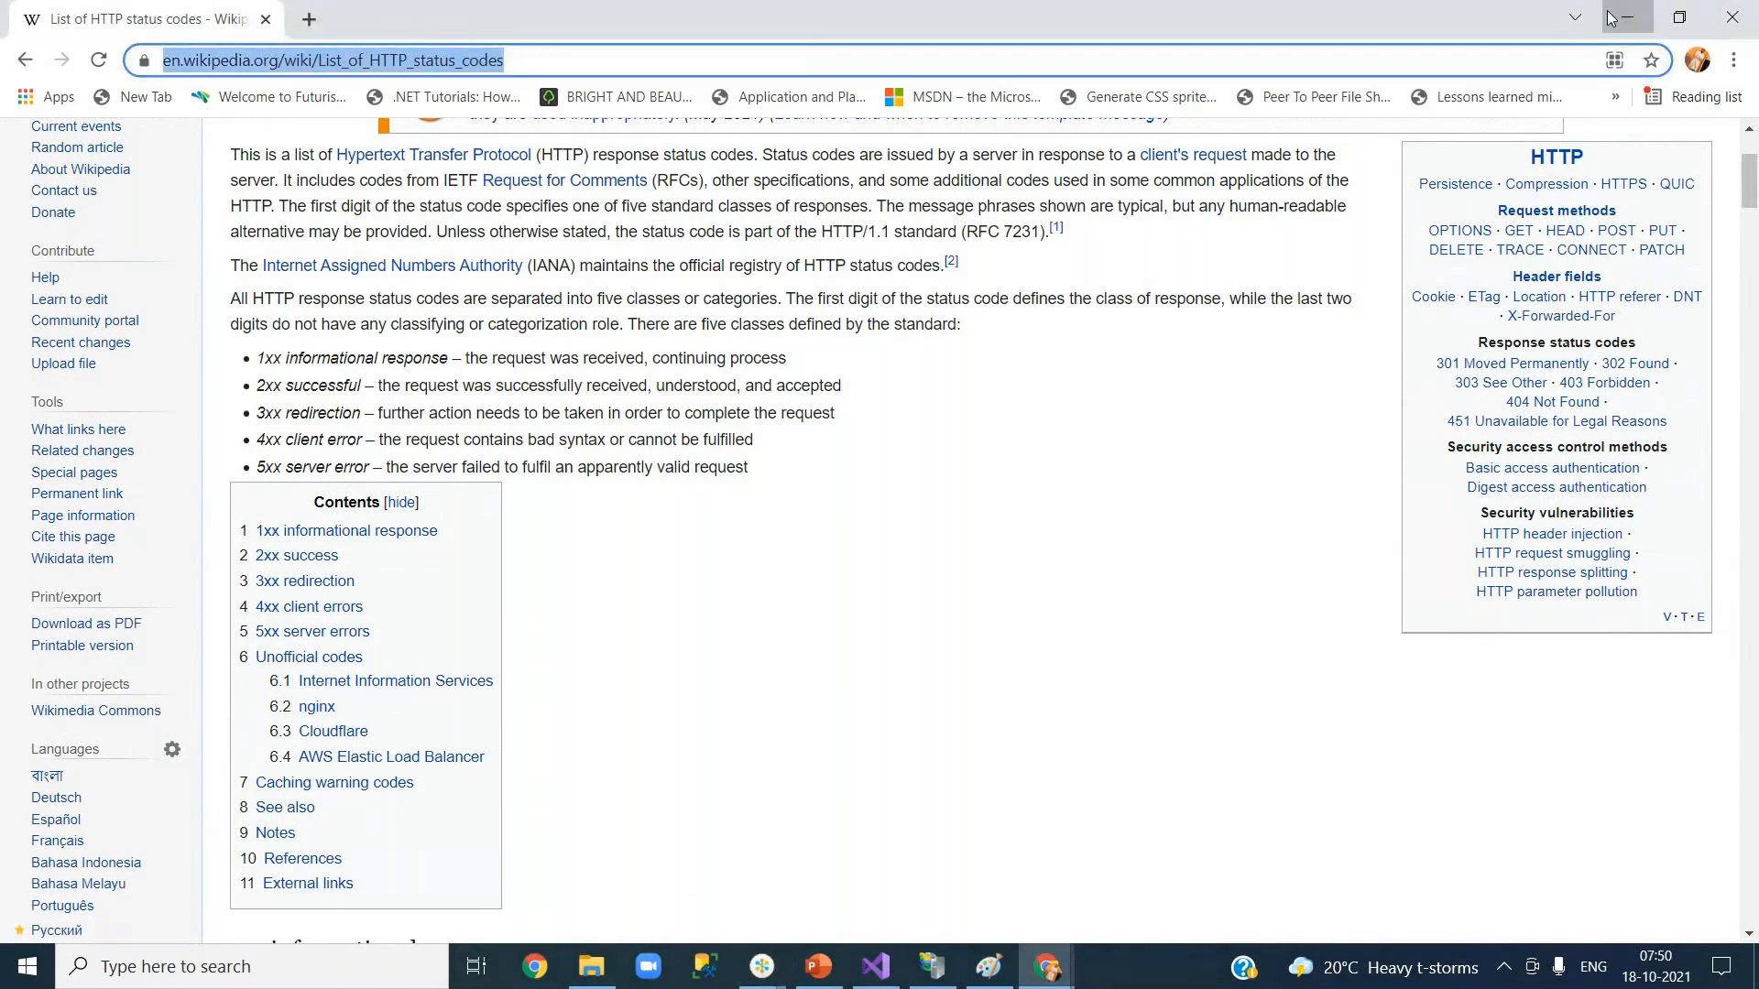
left_click(1628, 9)
left_click(140, 282)
left_click(181, 225)
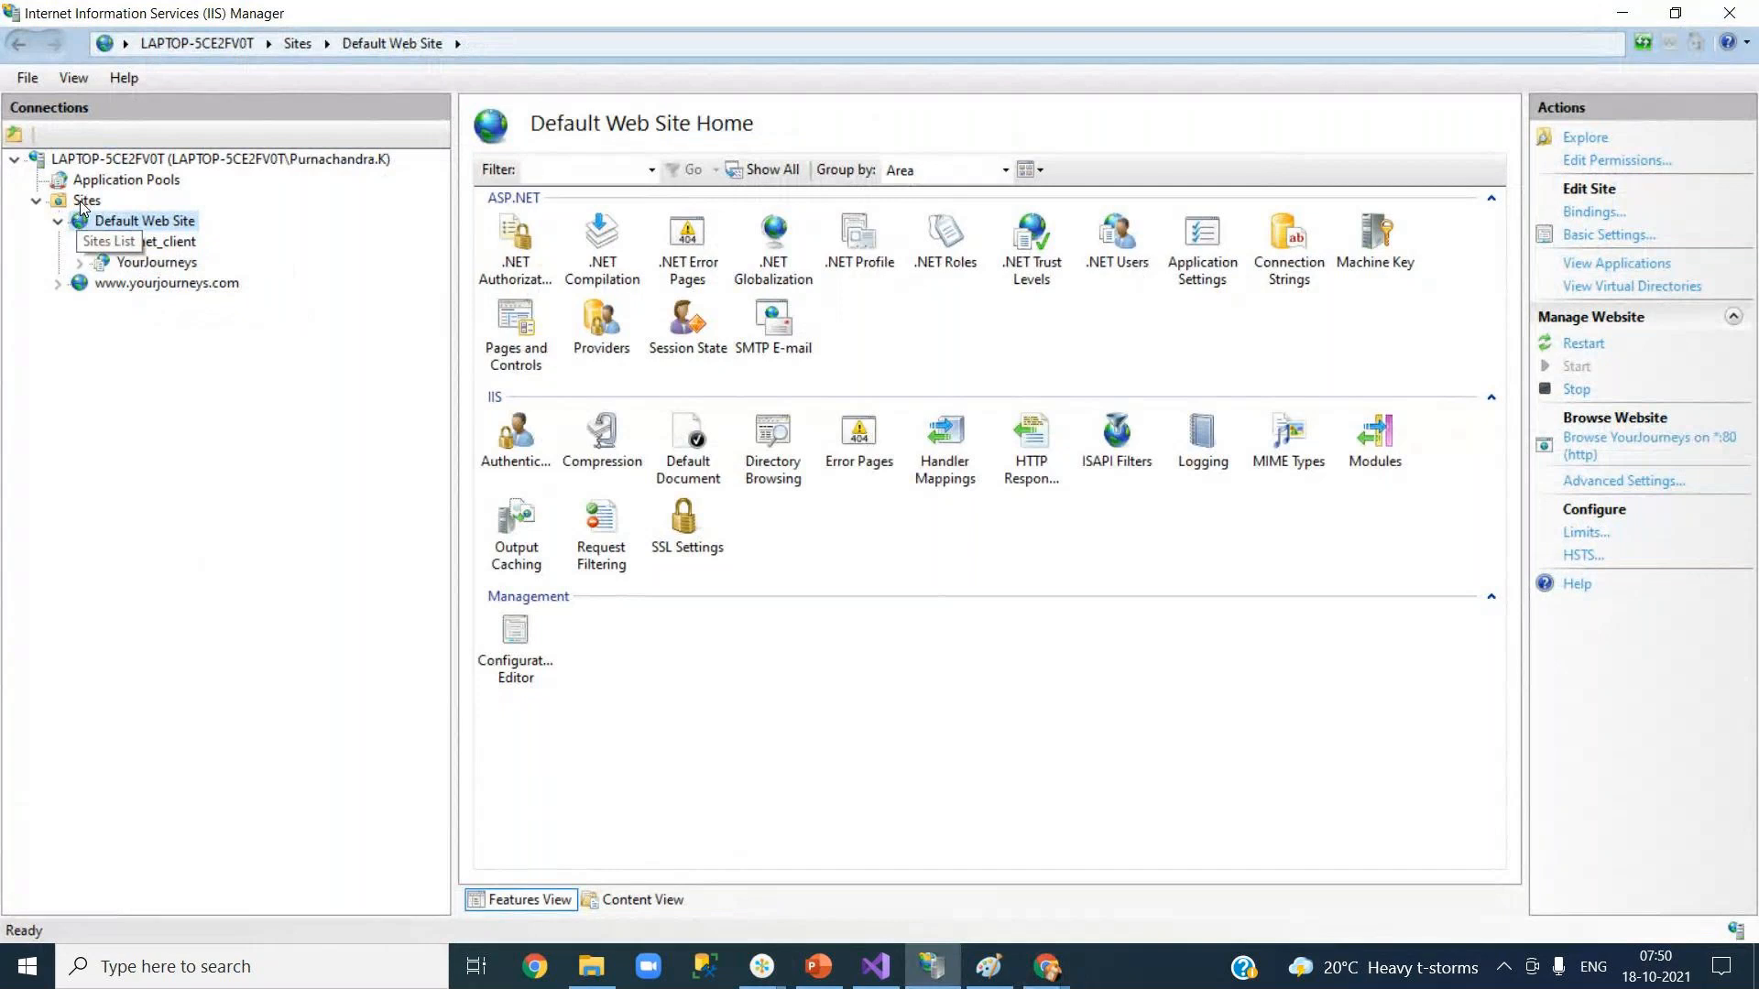
left_click(156, 290)
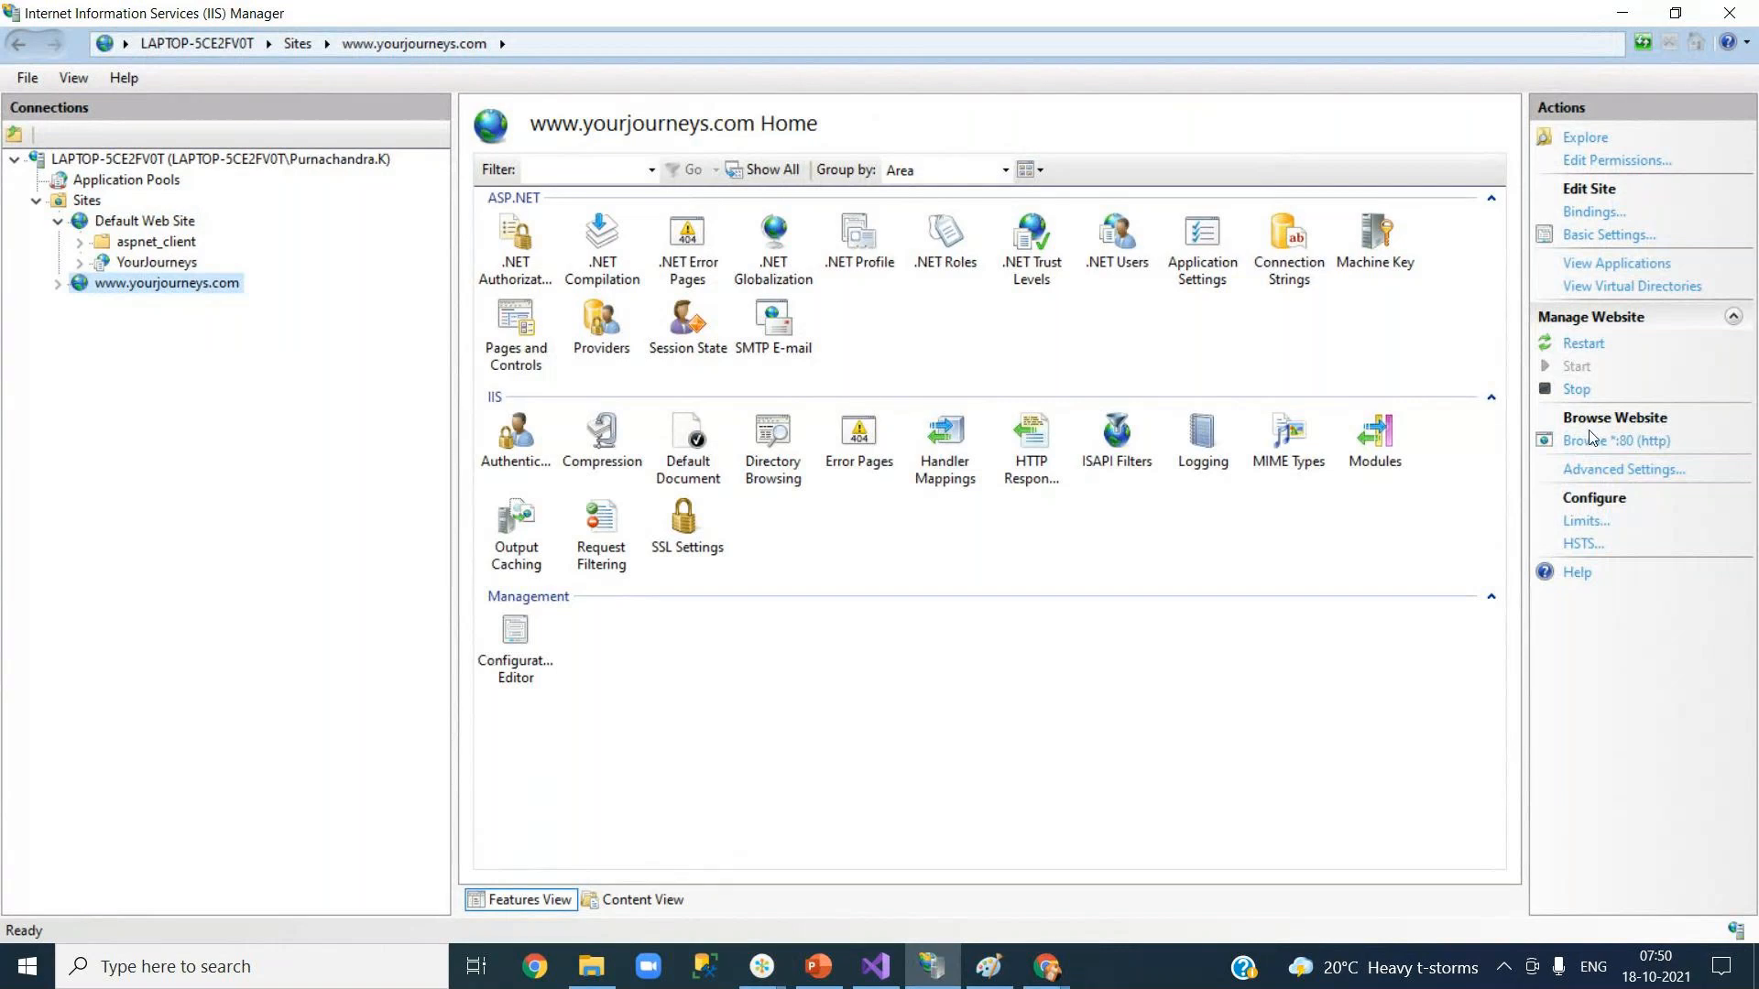
left_click(58, 284)
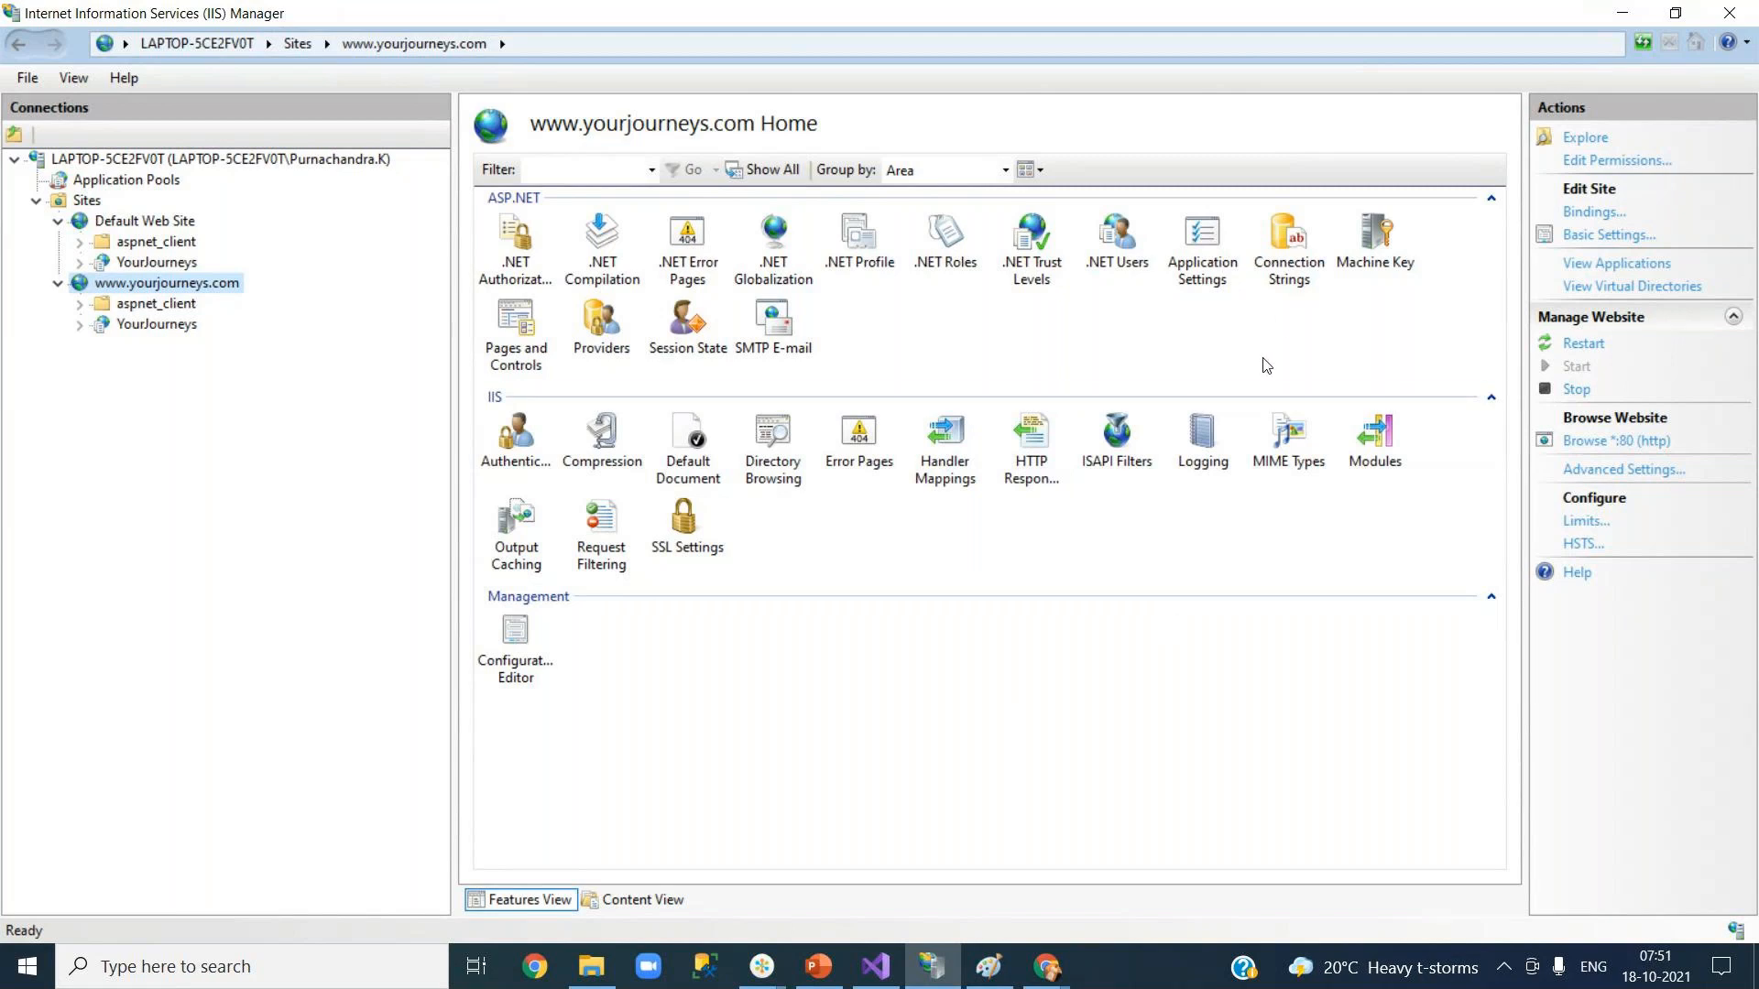
double_click(1288, 449)
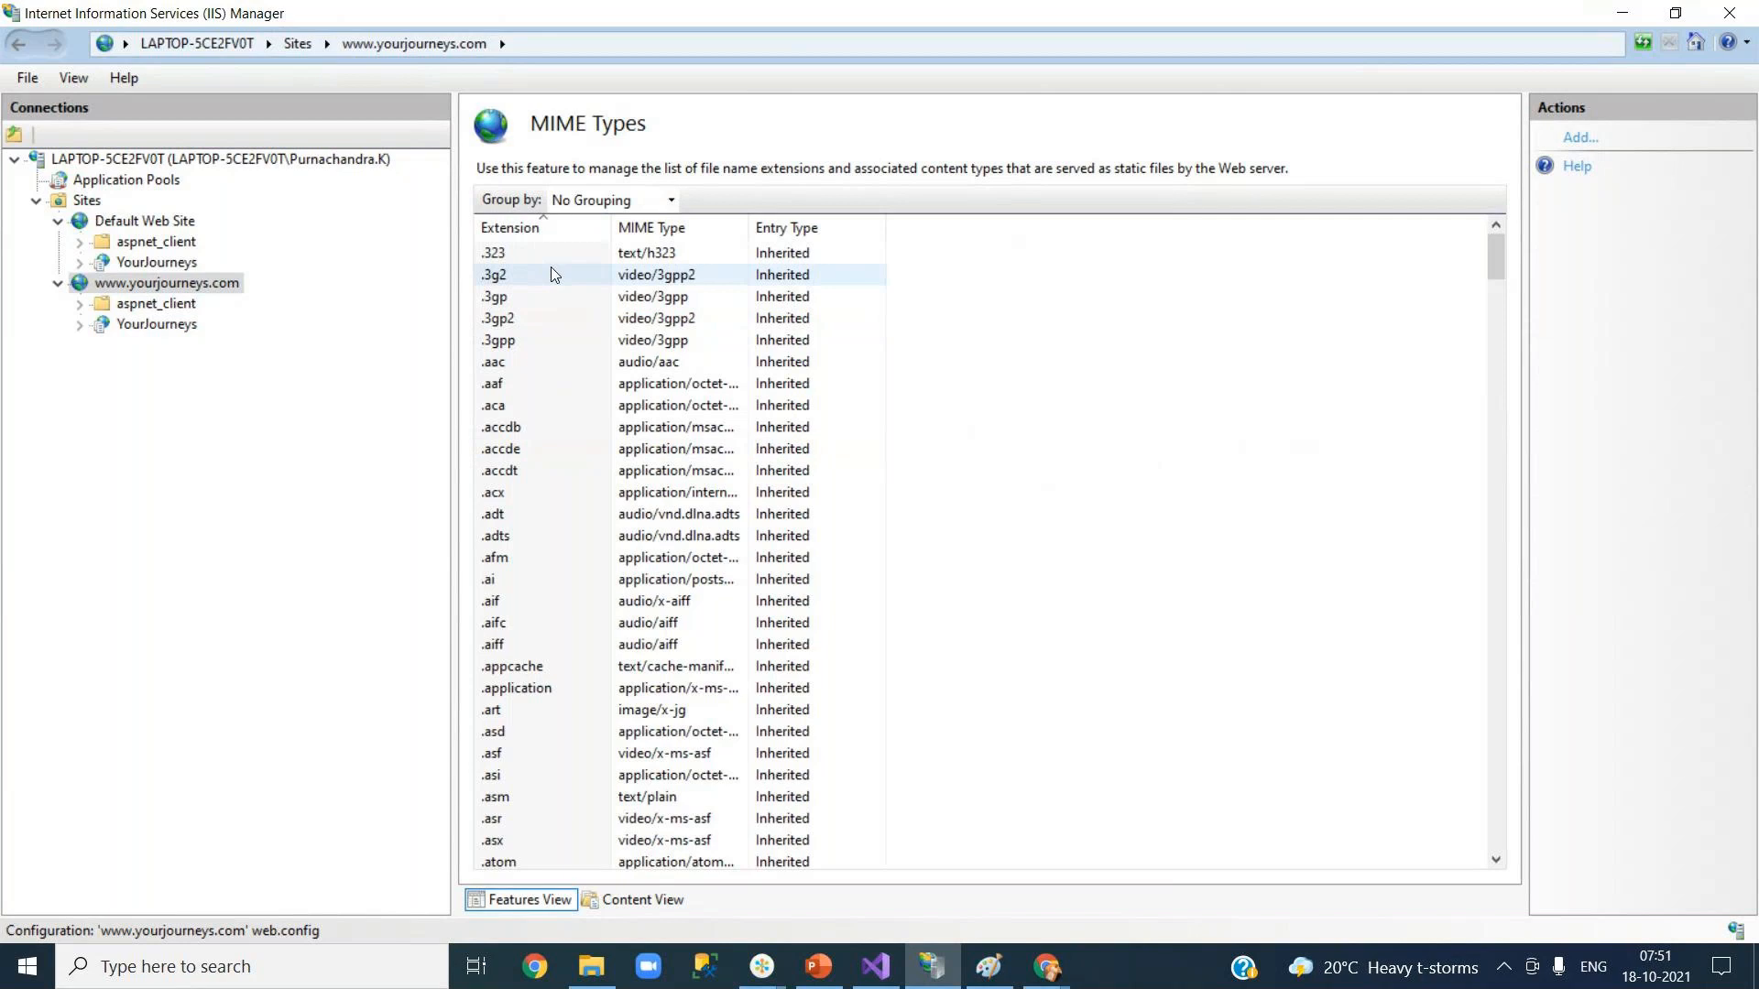
left_click(550, 267)
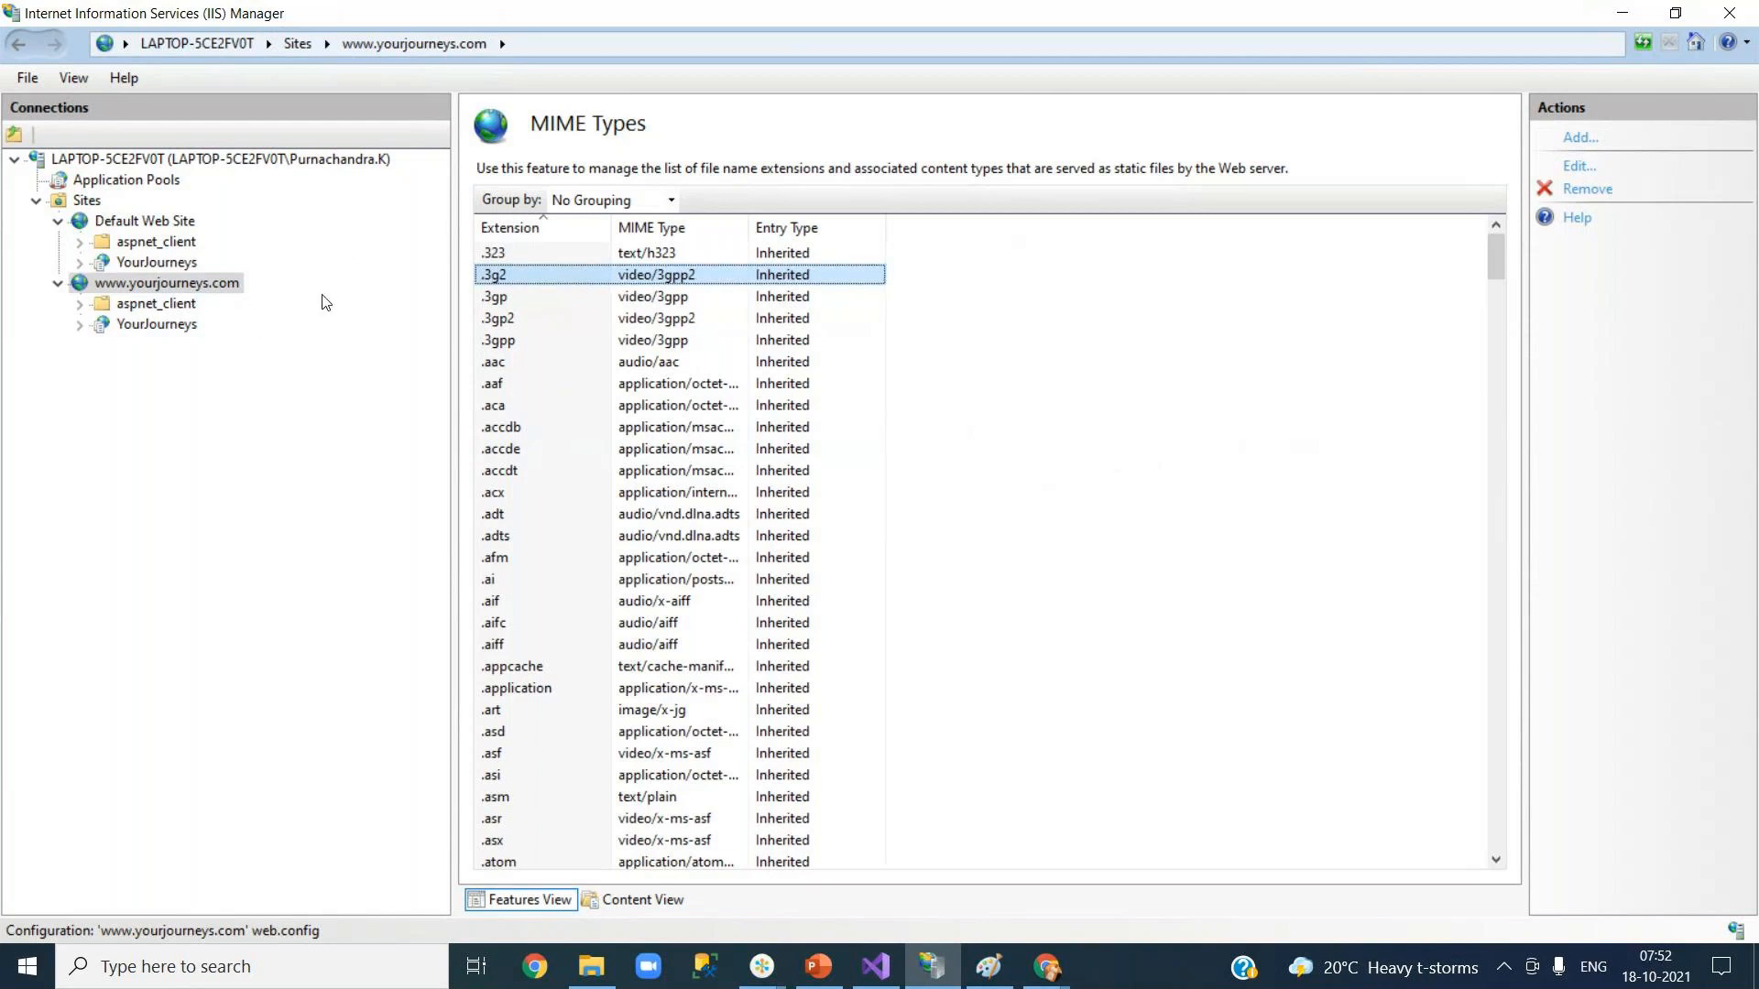
left_click(583, 366)
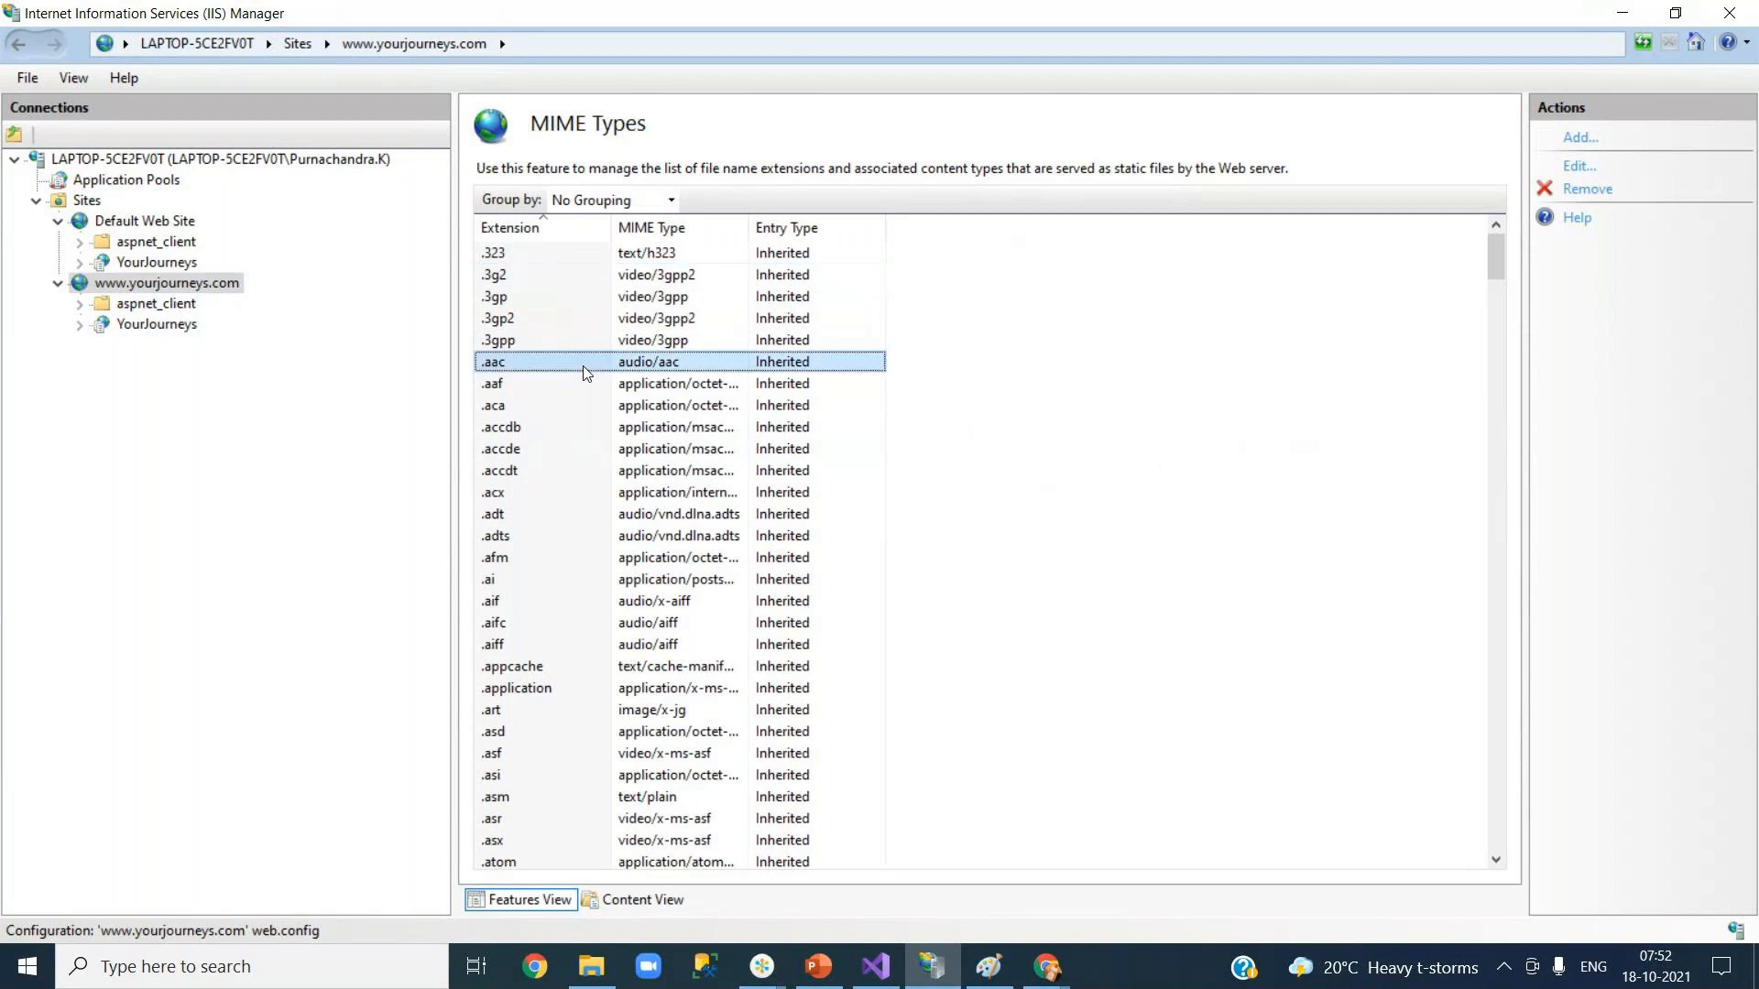
left_click(591, 562)
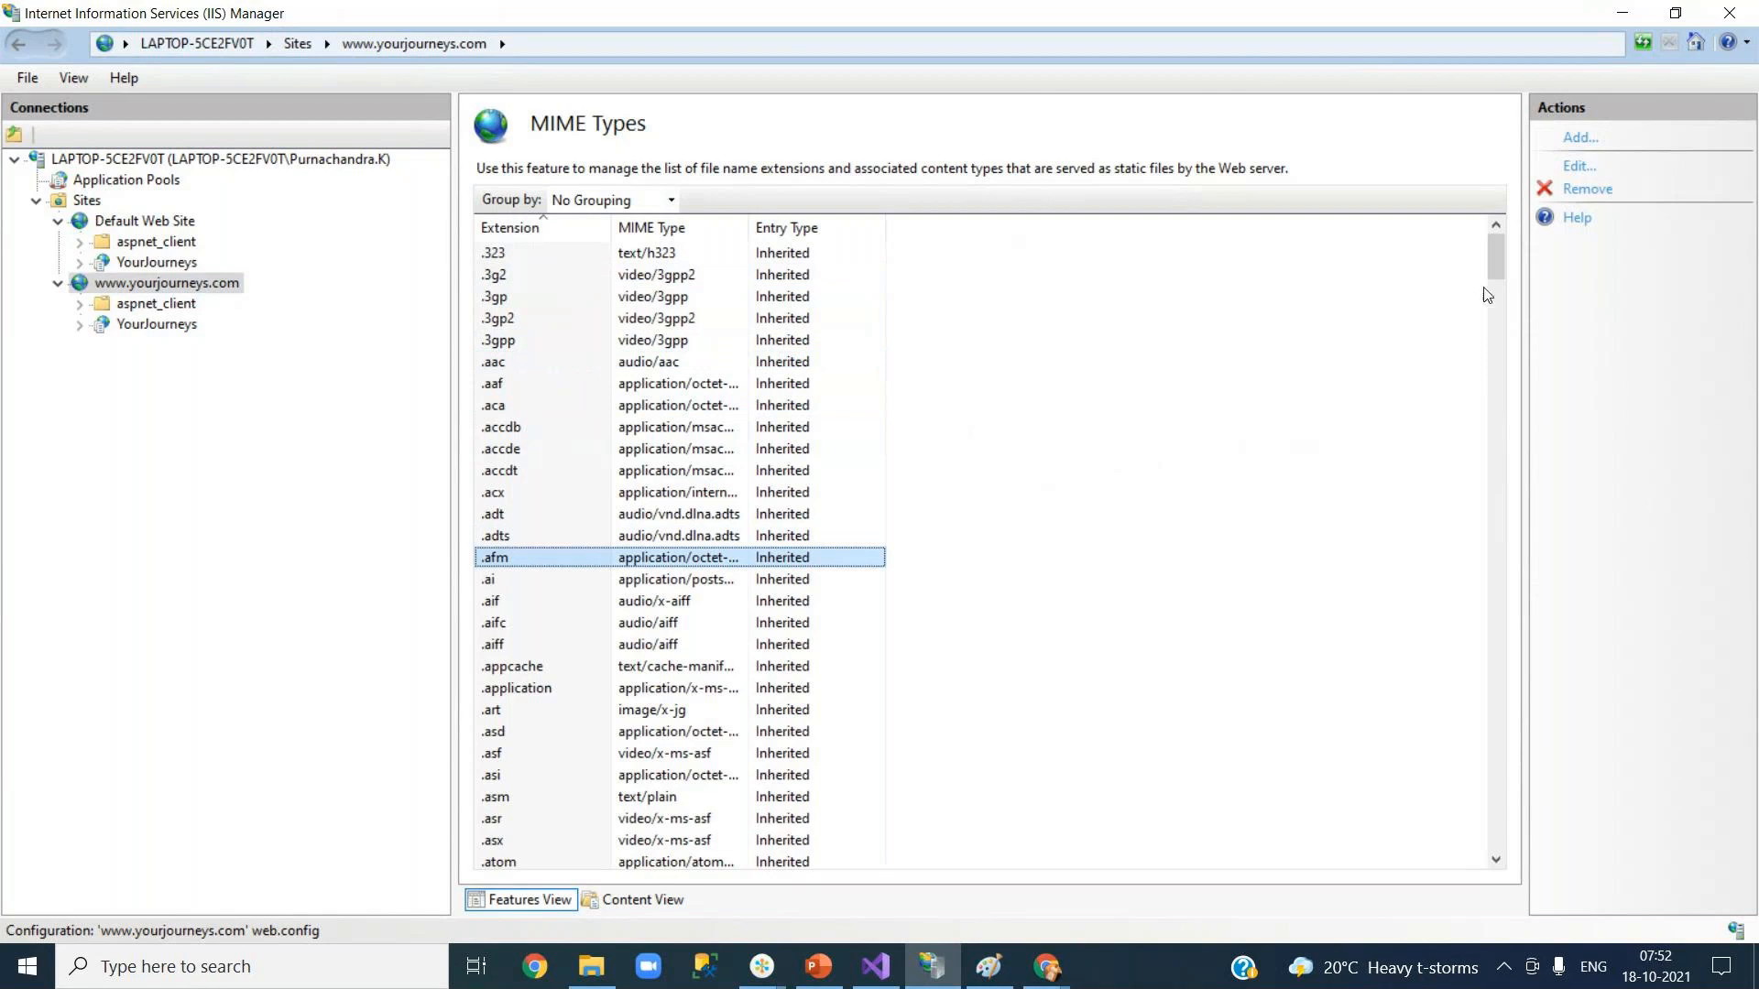
left_click_drag(1496, 266, 1499, 420)
left_click(514, 623)
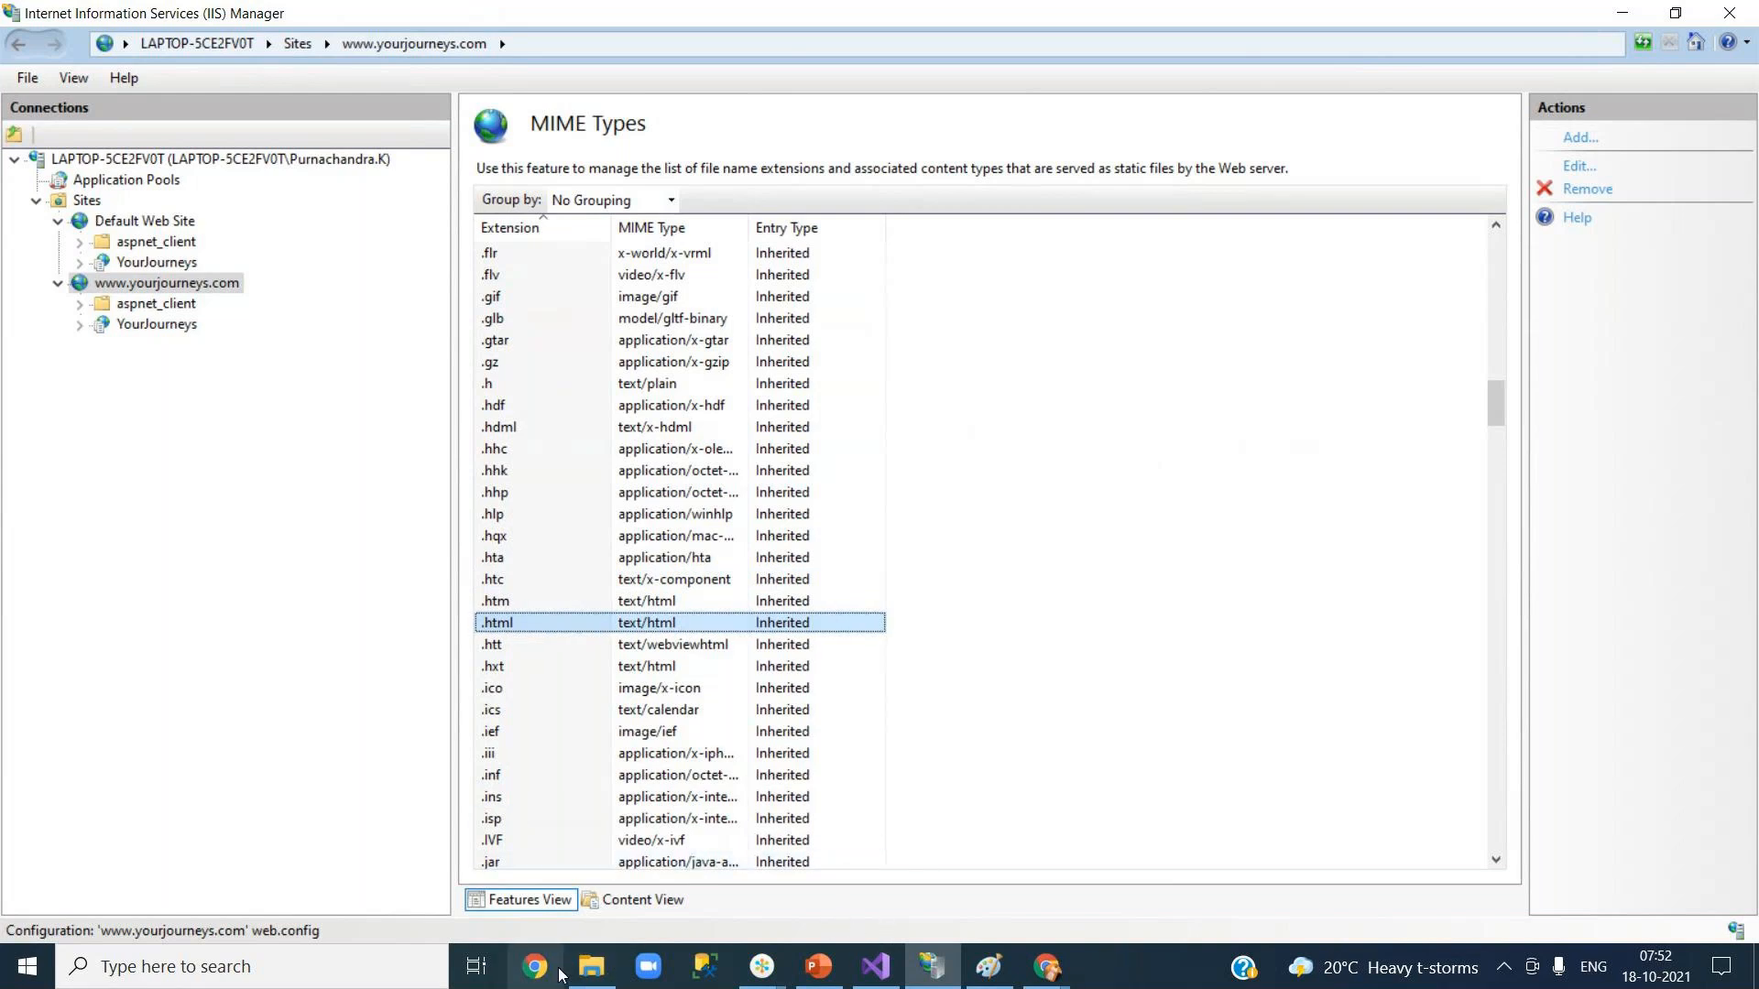
Switch to the Chrome window with the YourJourneys home page, view it, and return to IIS Manager.
left_click(1047, 970)
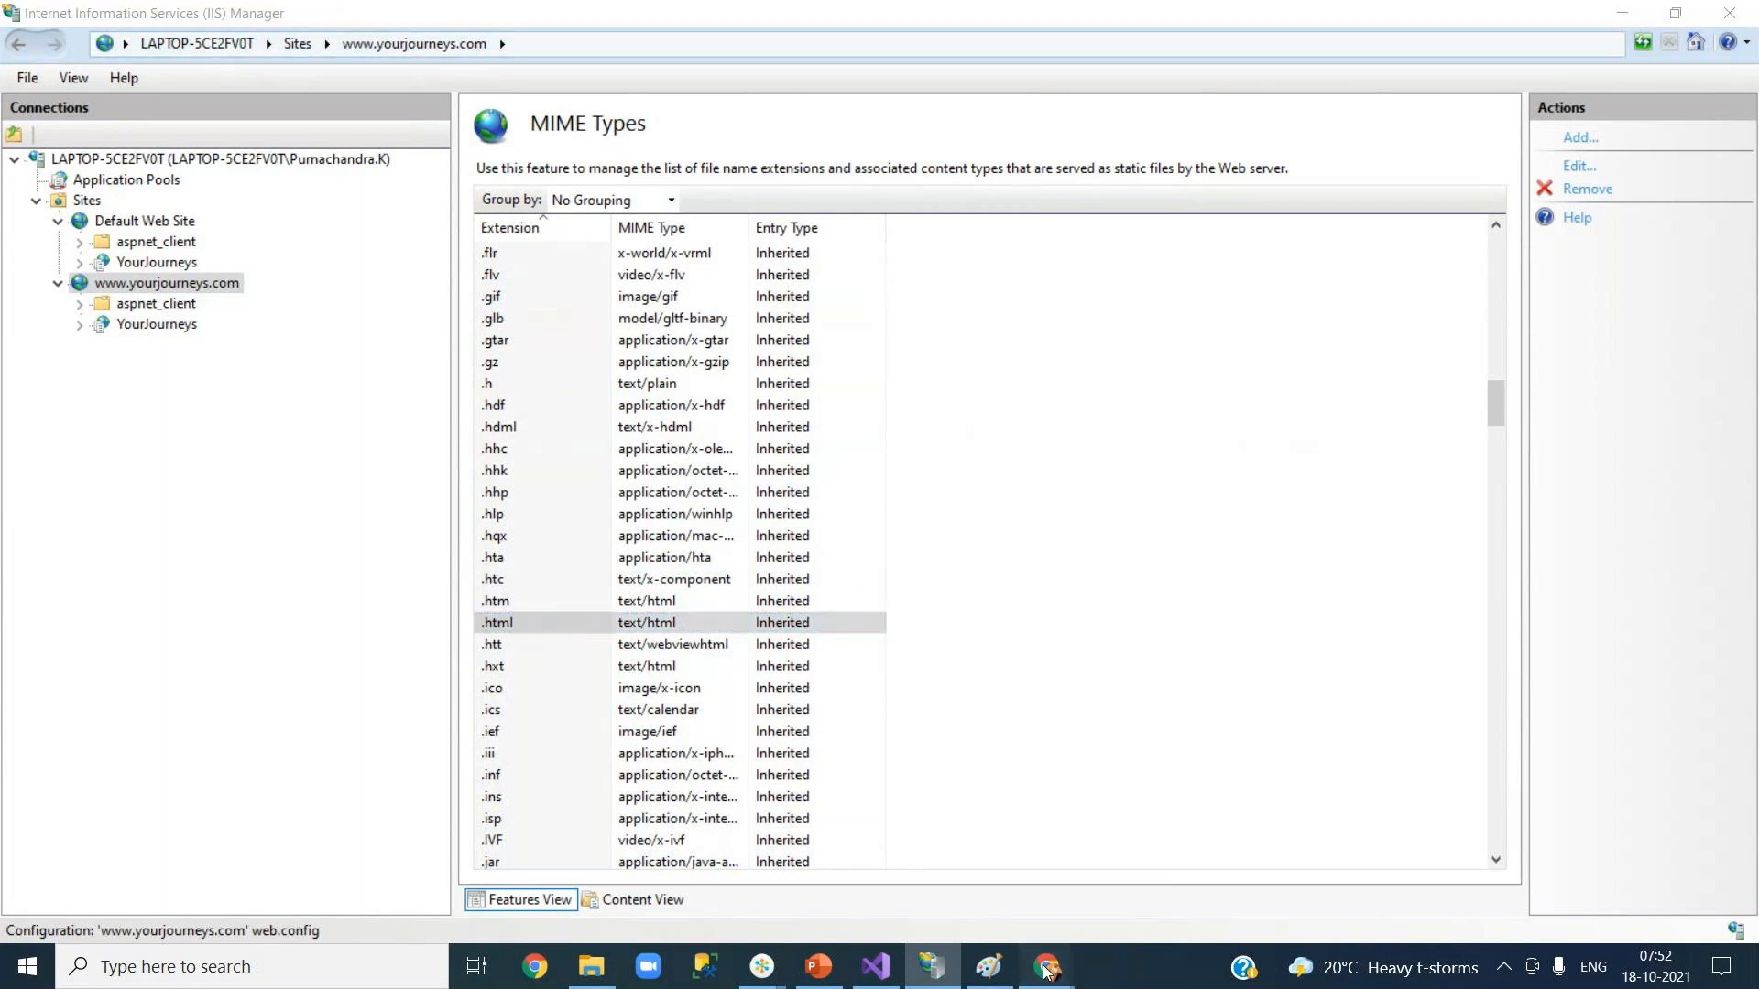
left_click(1079, 925)
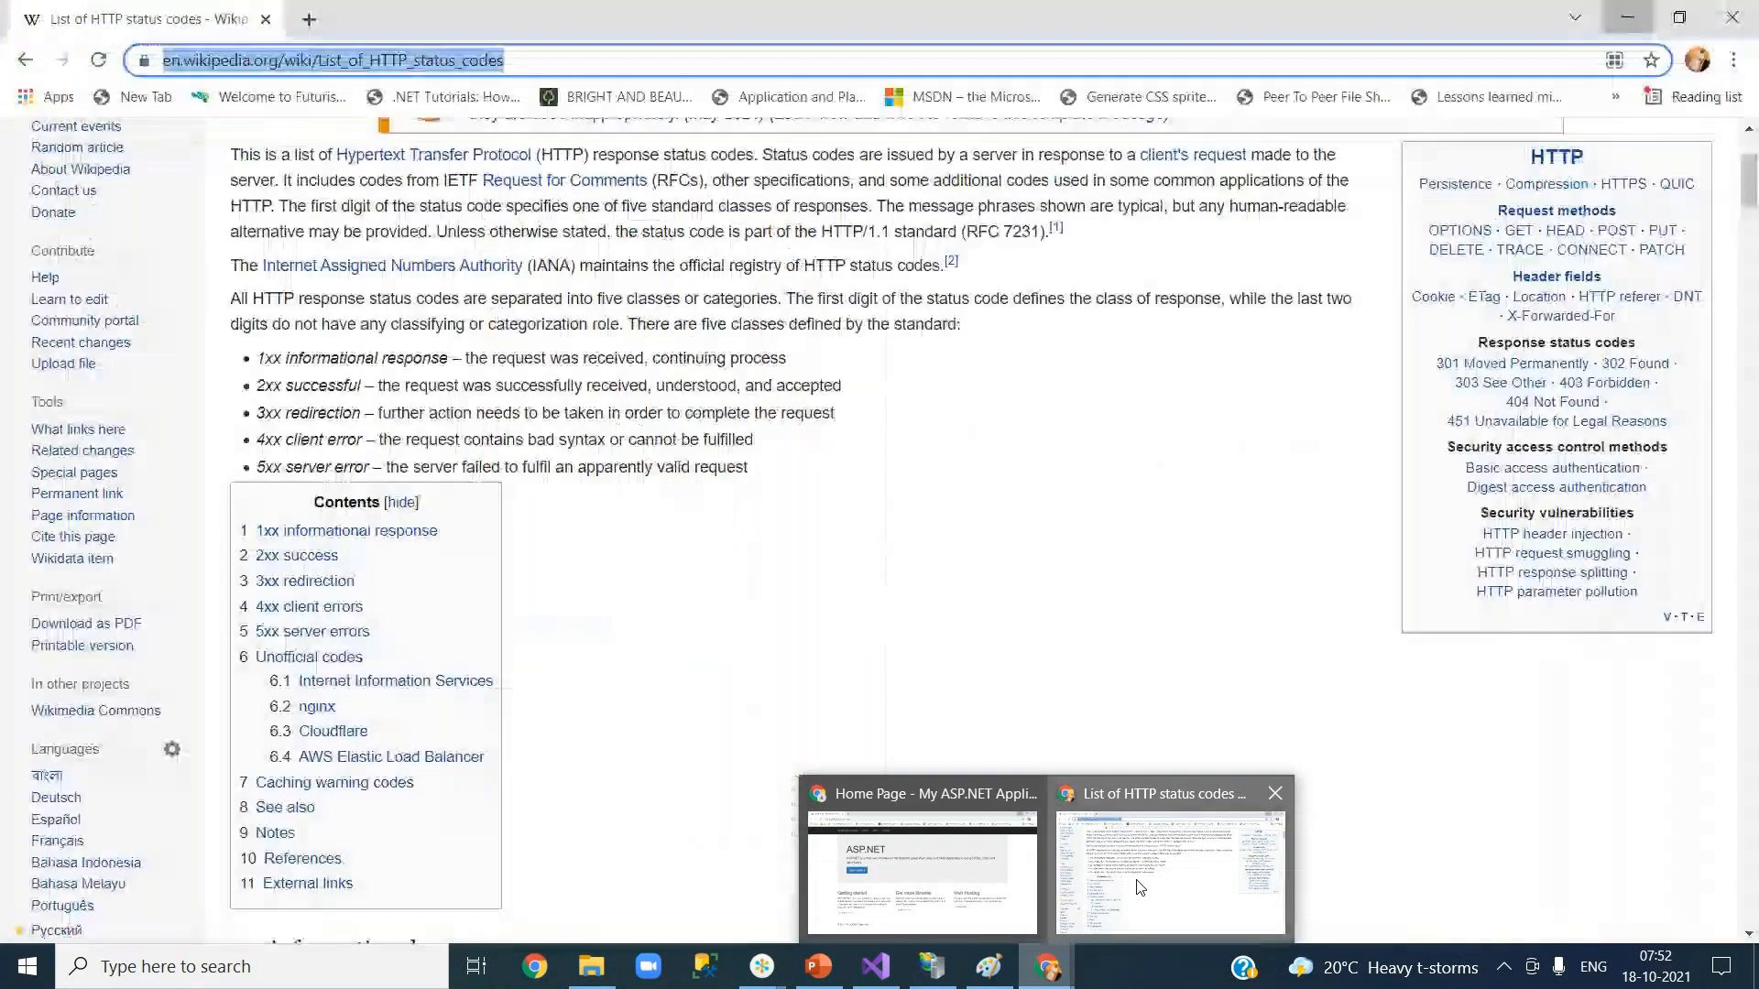
left_click(935, 871)
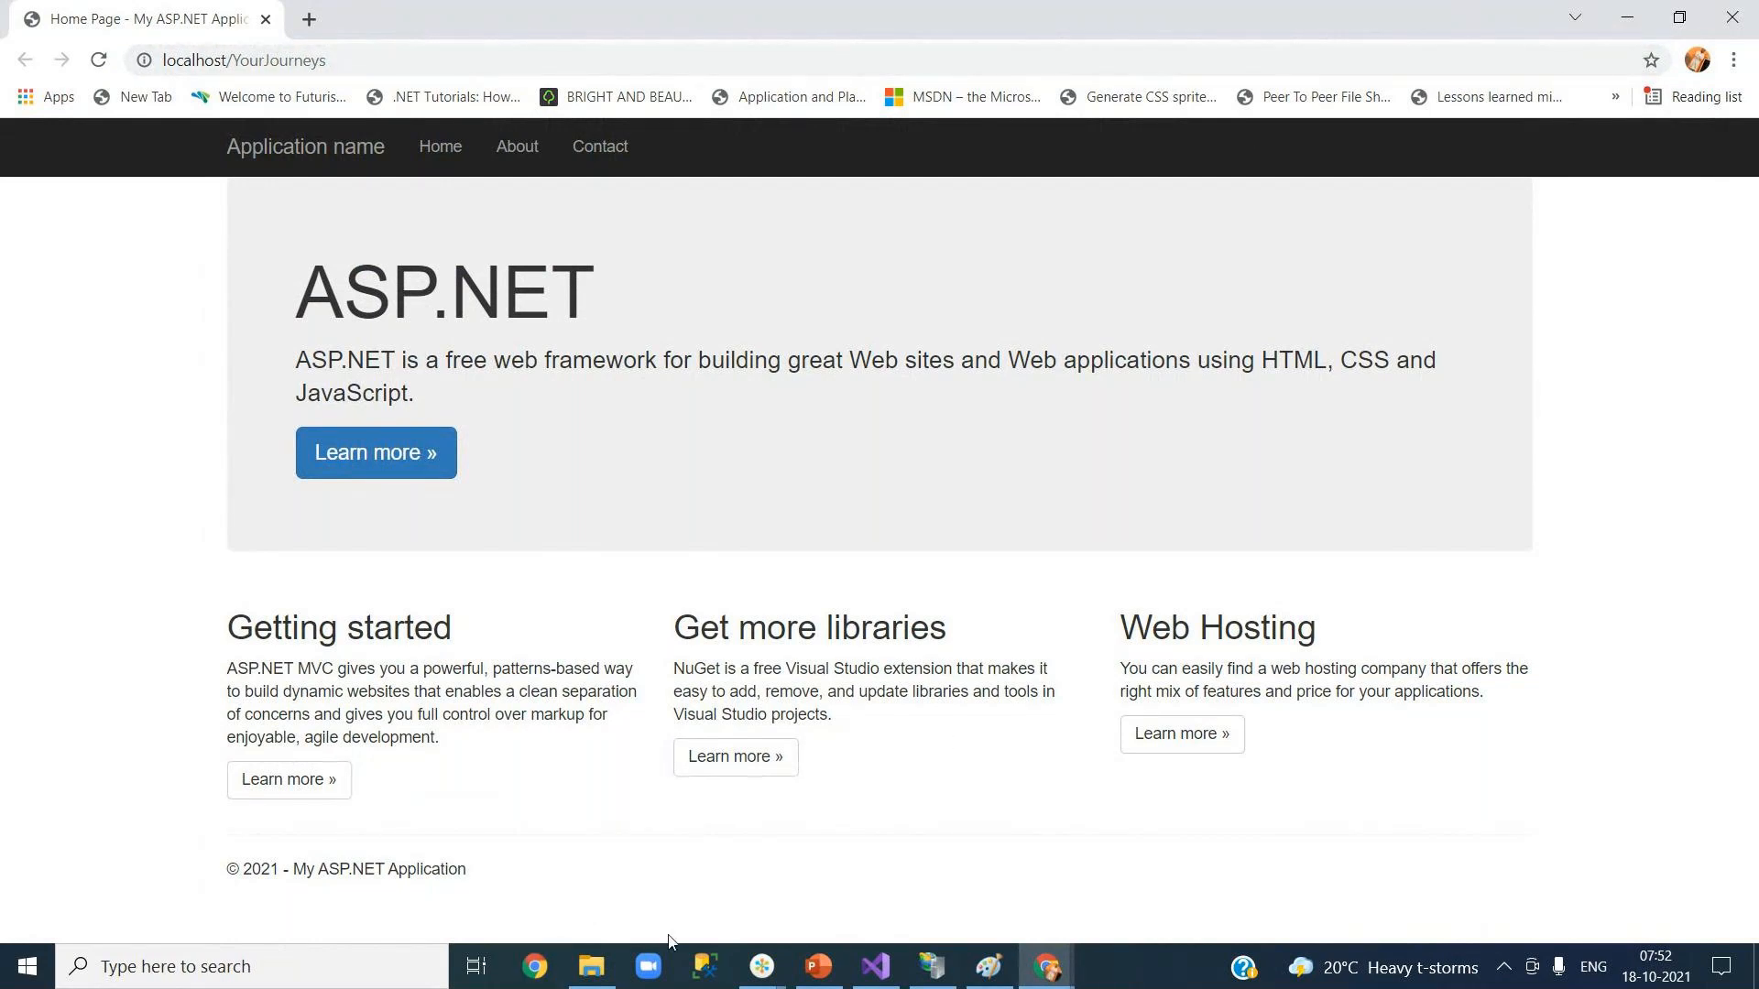
left_click(932, 967)
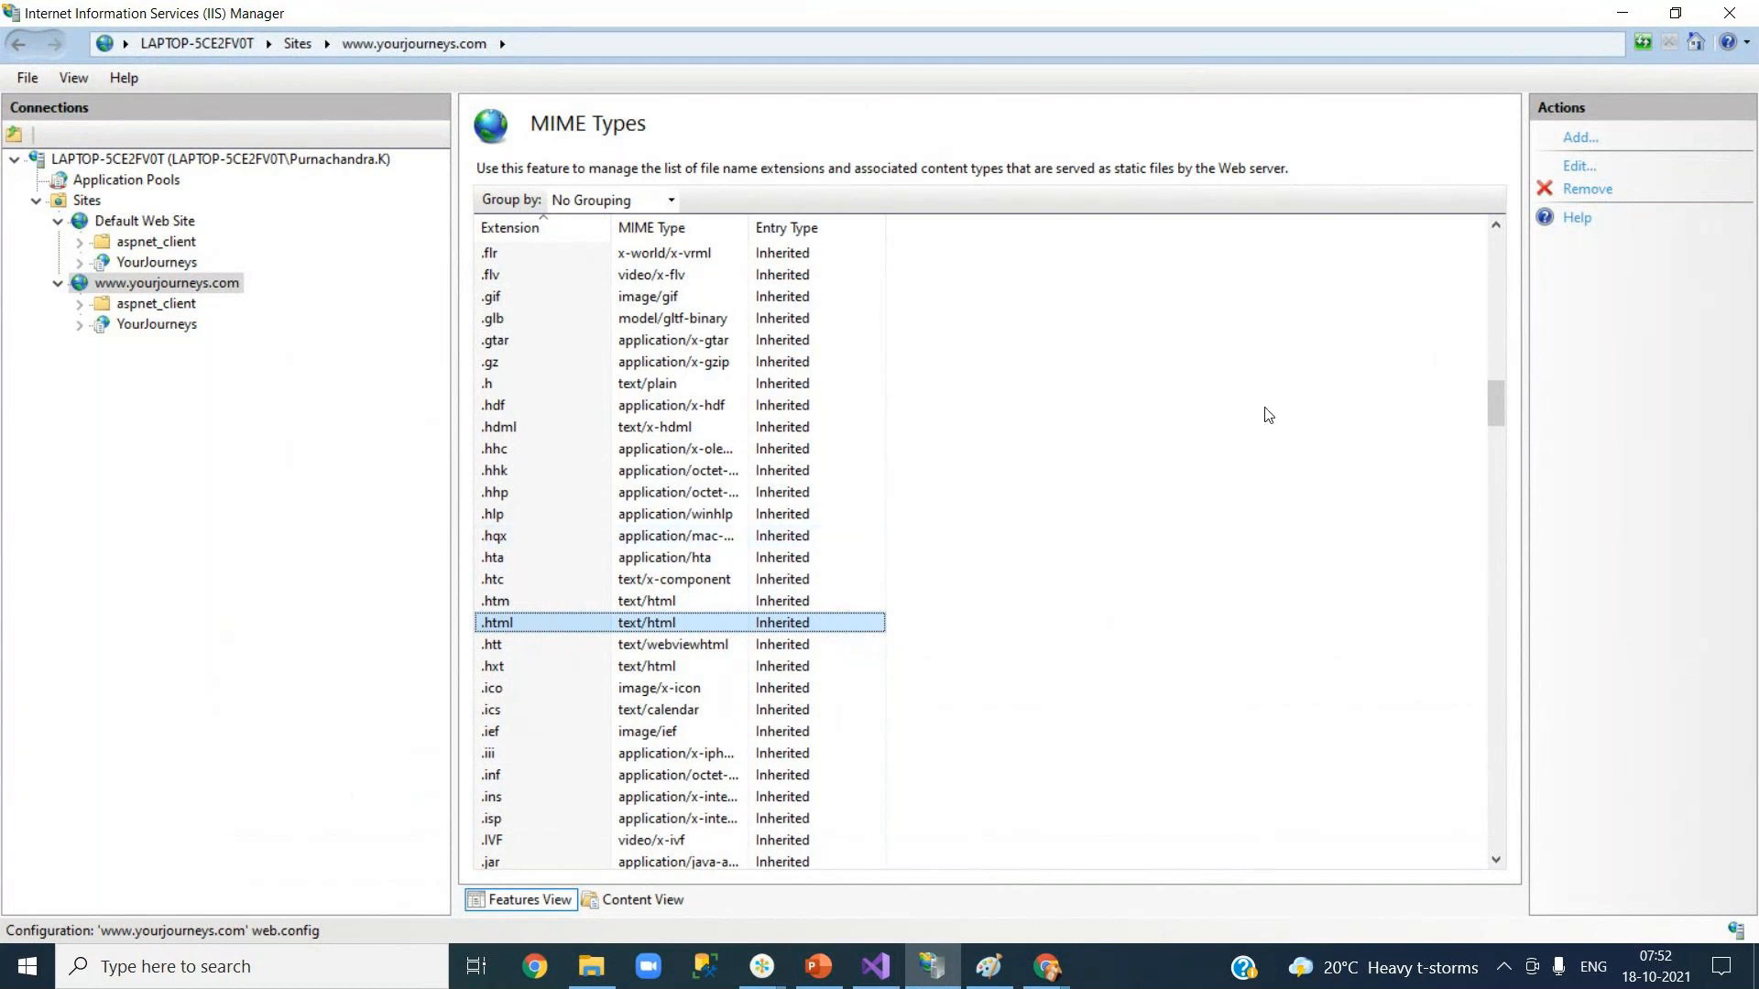
Examine the .jpg, .mp3, .mp4, .mp4v and .mpp MIME types and look through the rest of the extension list.
left_click_drag(1496, 398, 1498, 434)
left_click(576, 539)
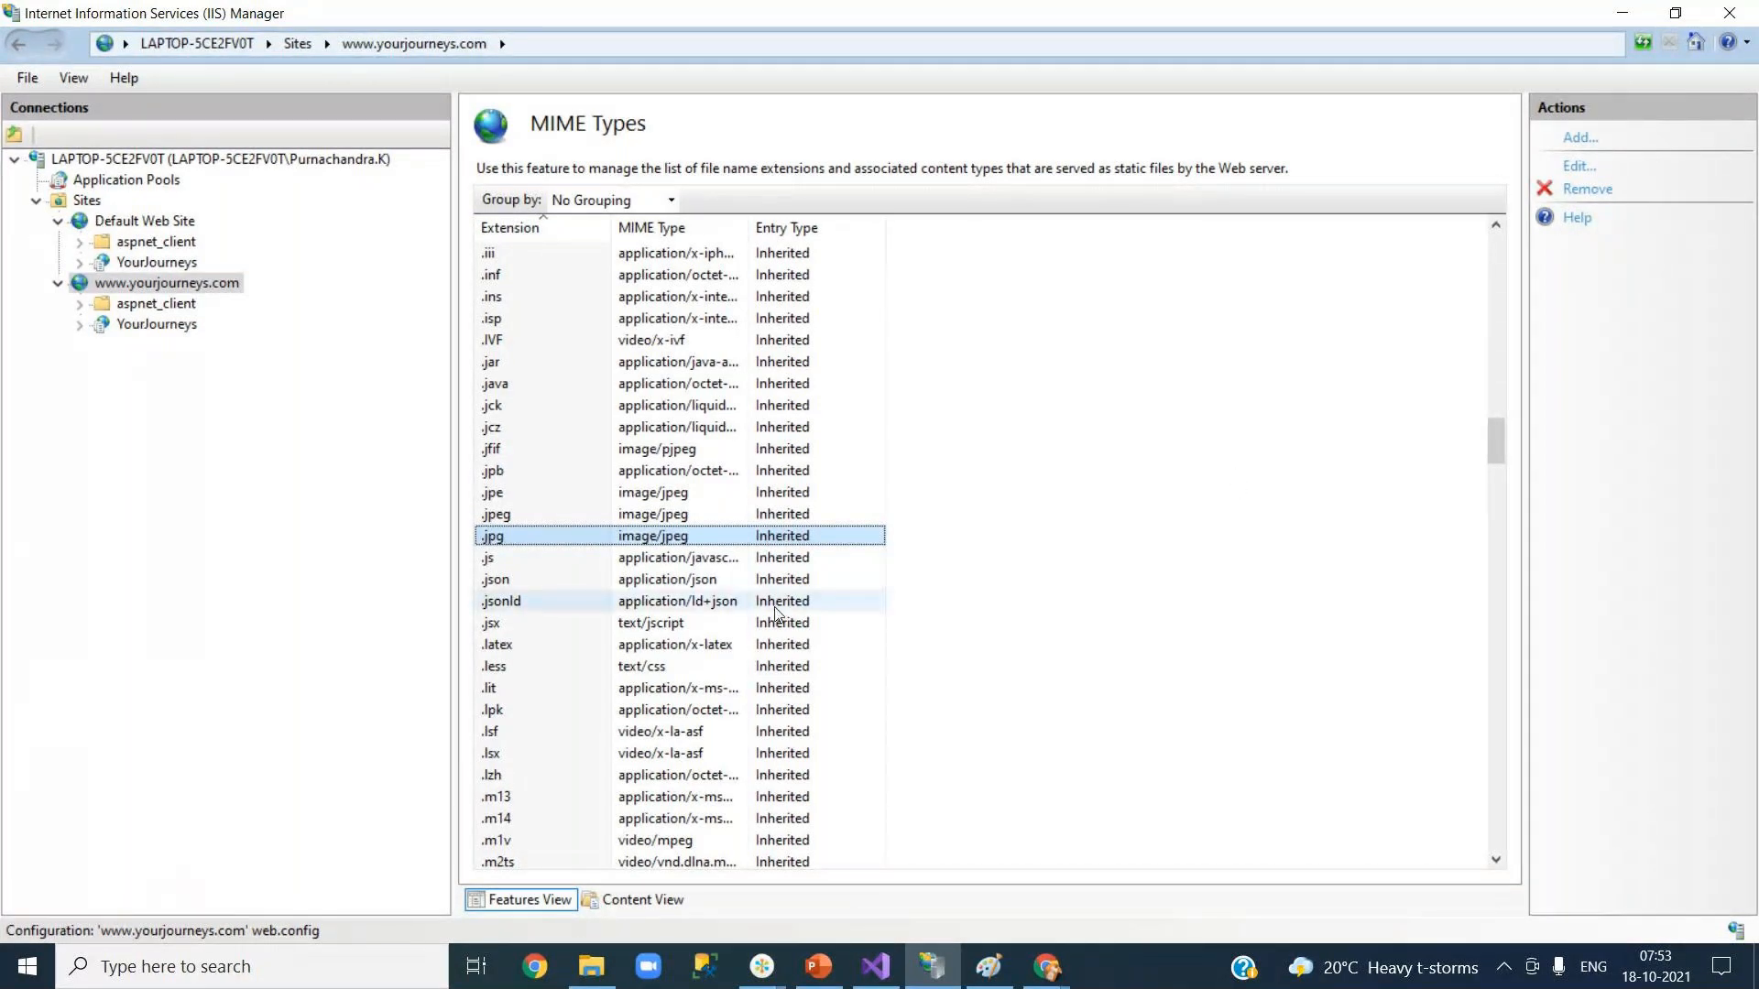
left_click_drag(1494, 442, 1492, 504)
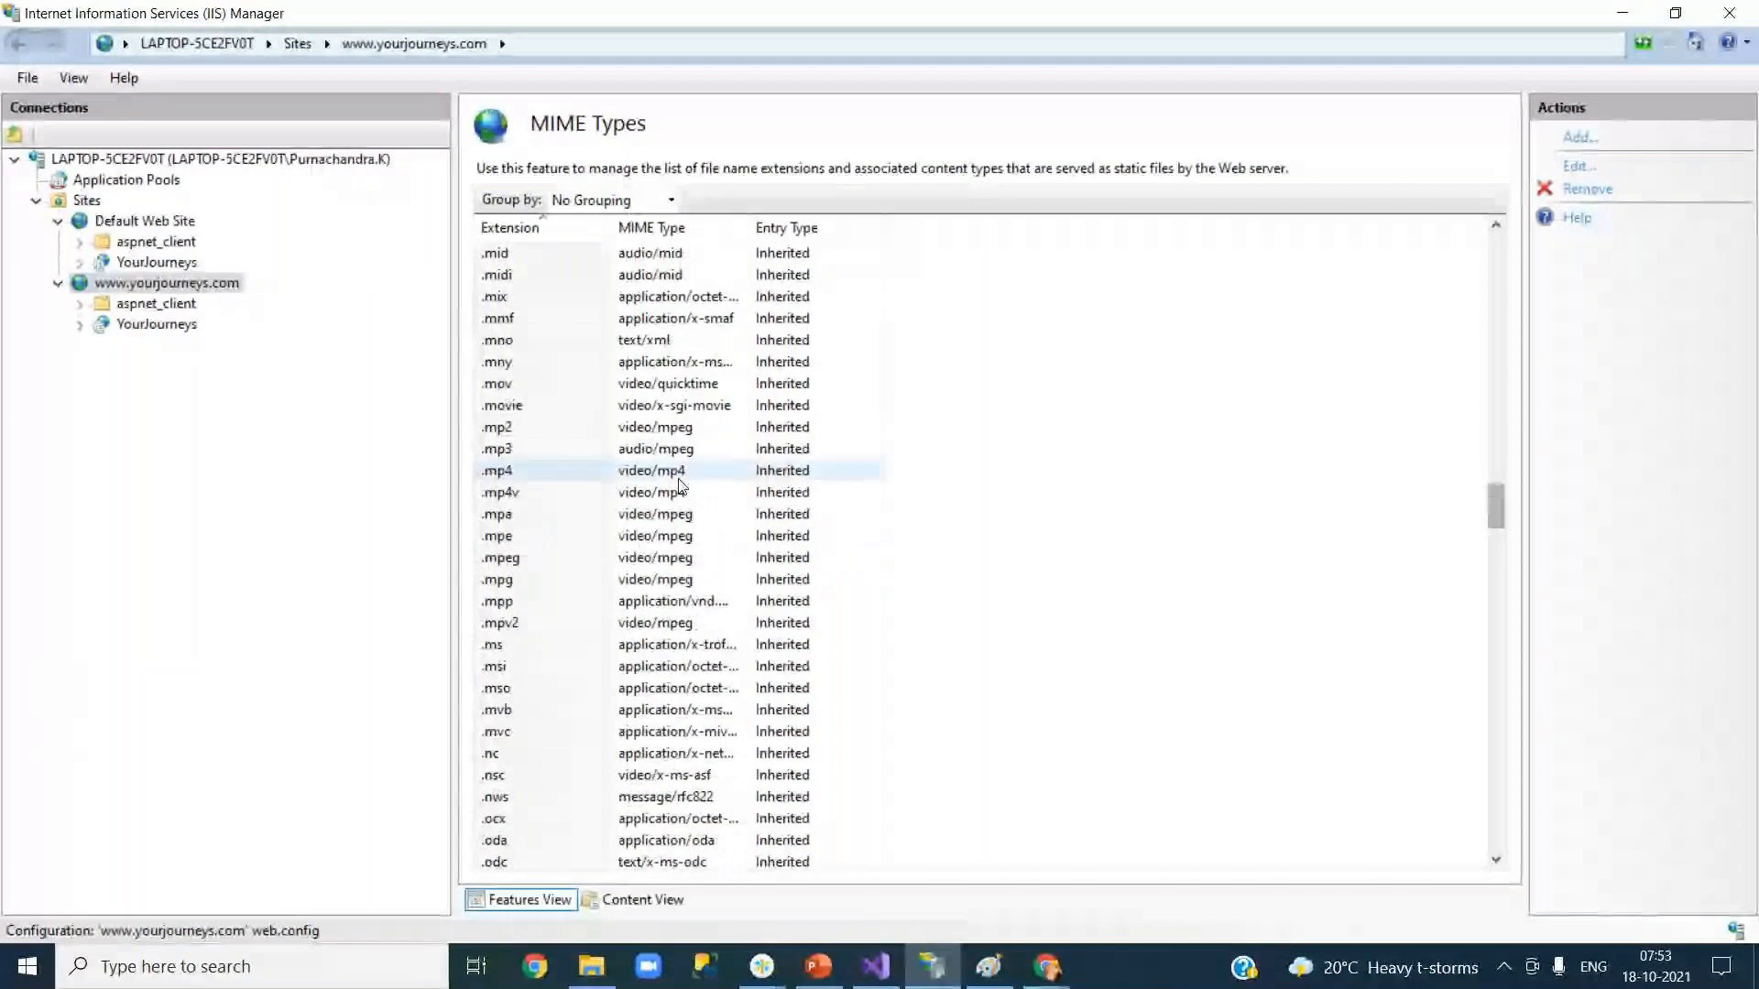
left_click(576, 451)
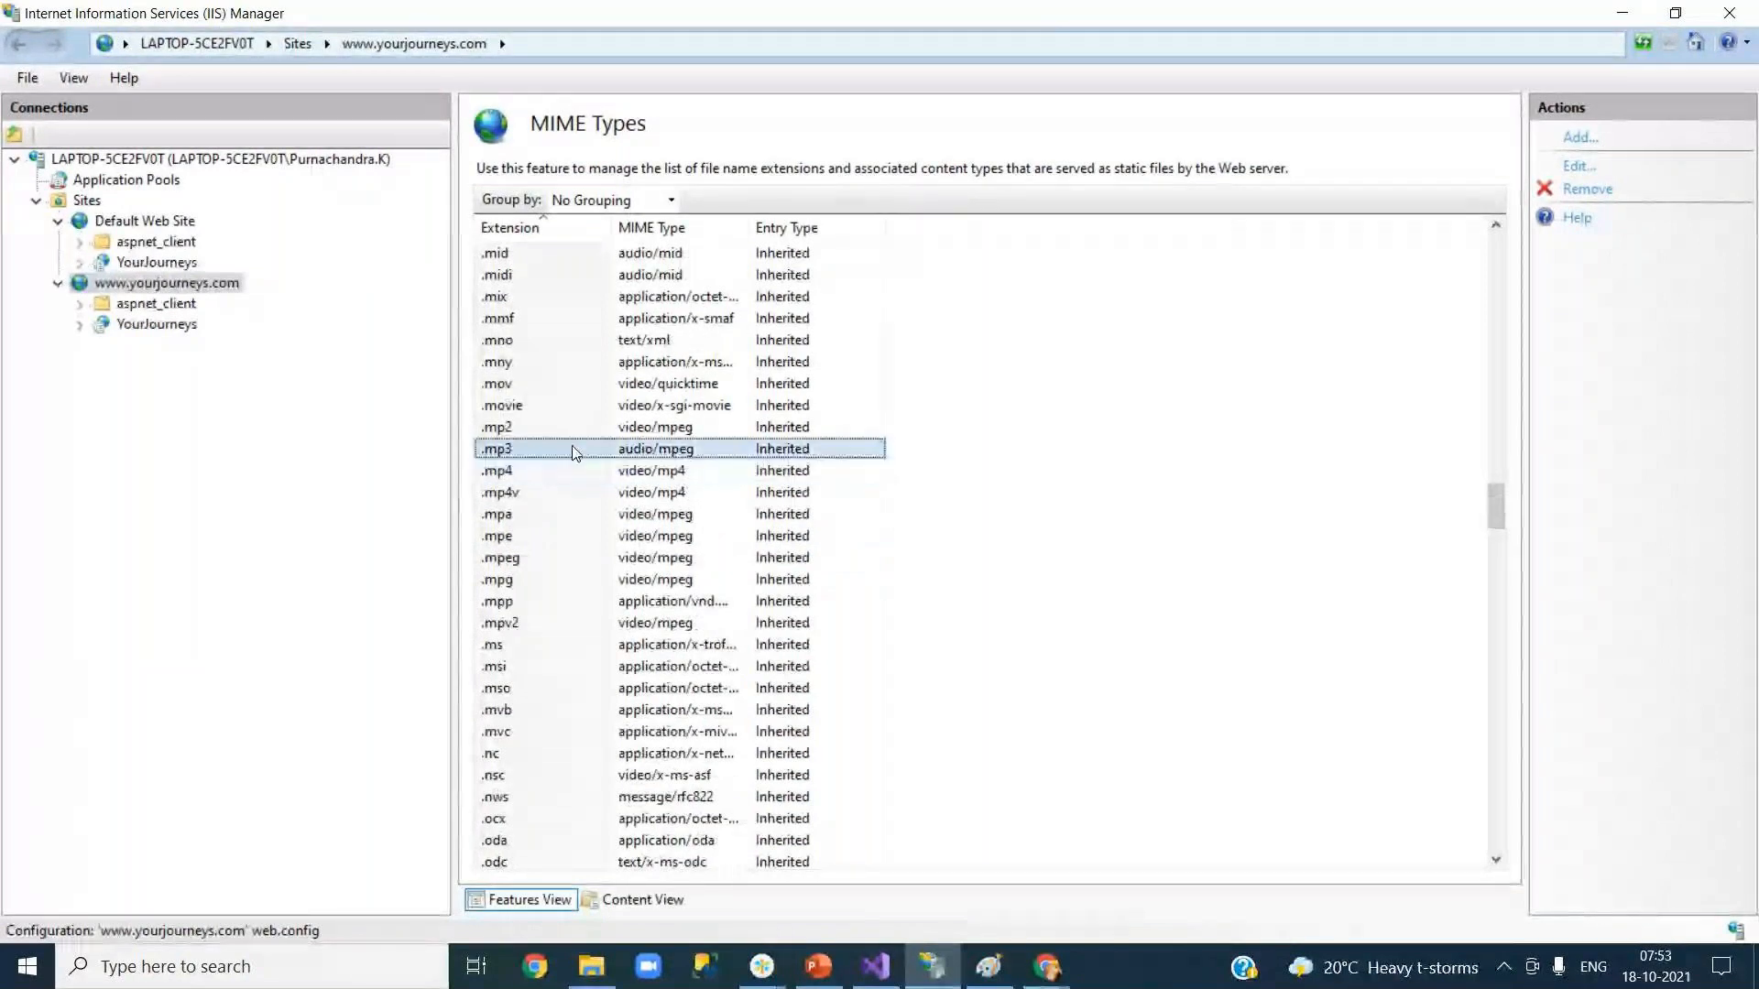
left_click(573, 470)
left_click(572, 493)
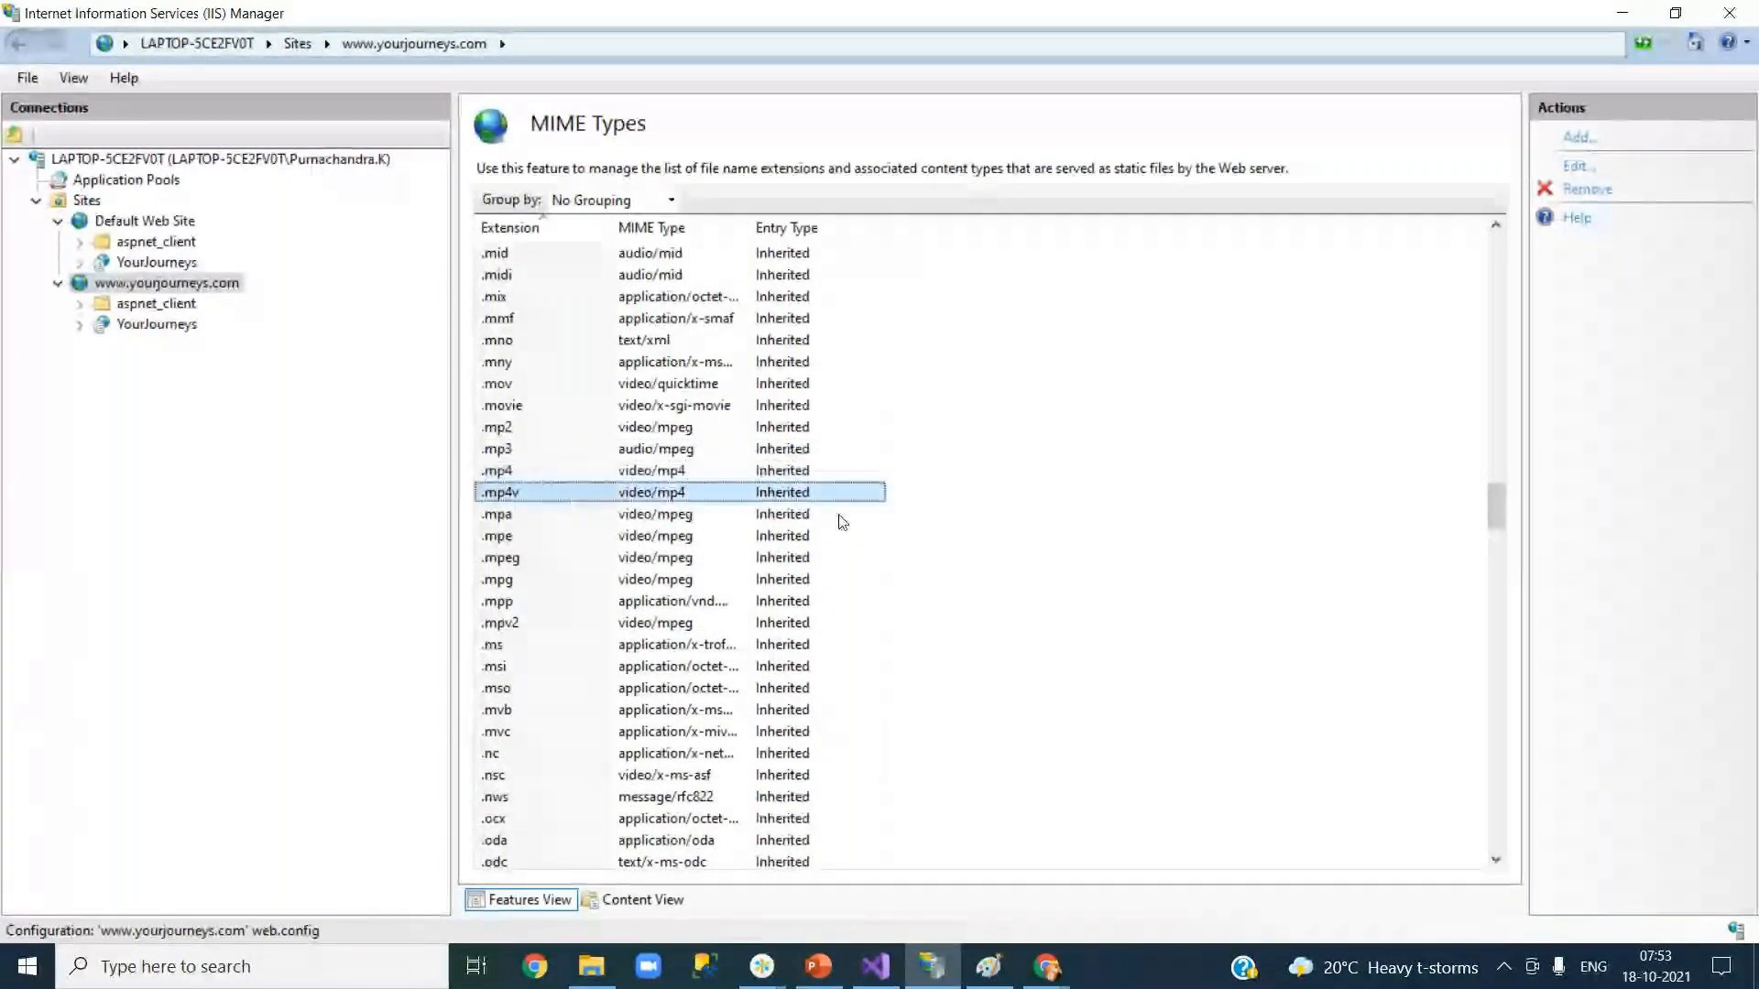
left_click(597, 600)
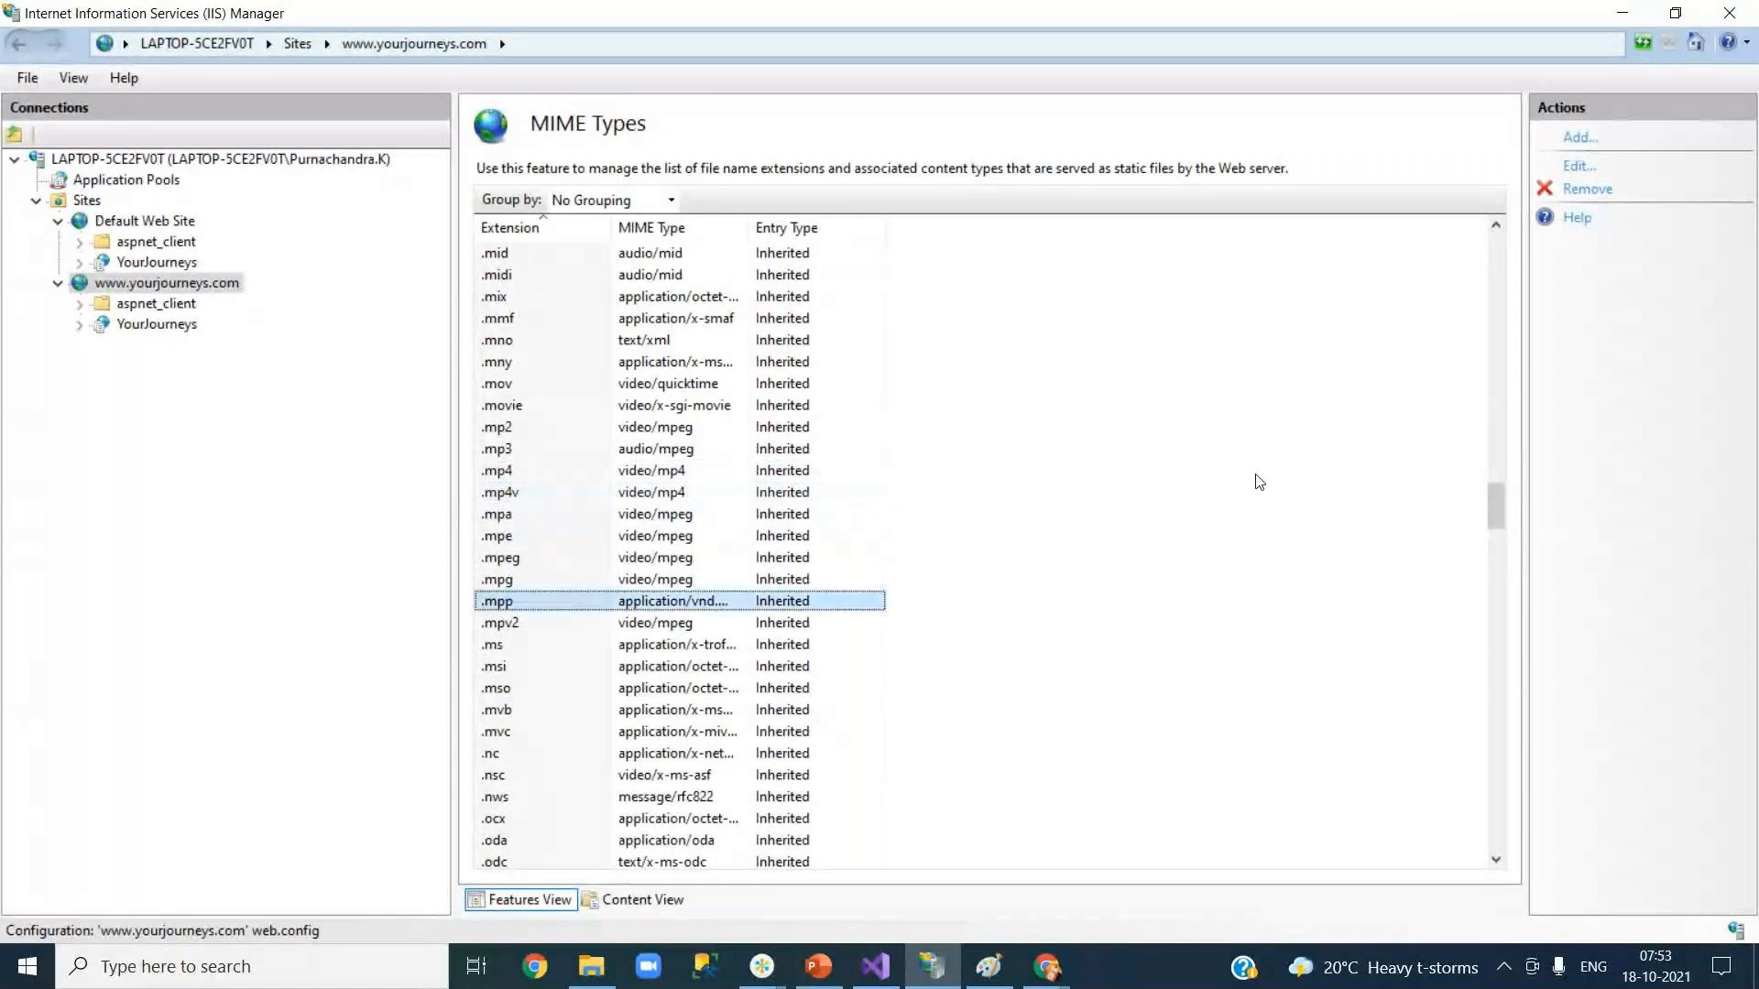
left_click_drag(1495, 520, 1501, 572)
left_click_drag(1500, 571, 1510, 841)
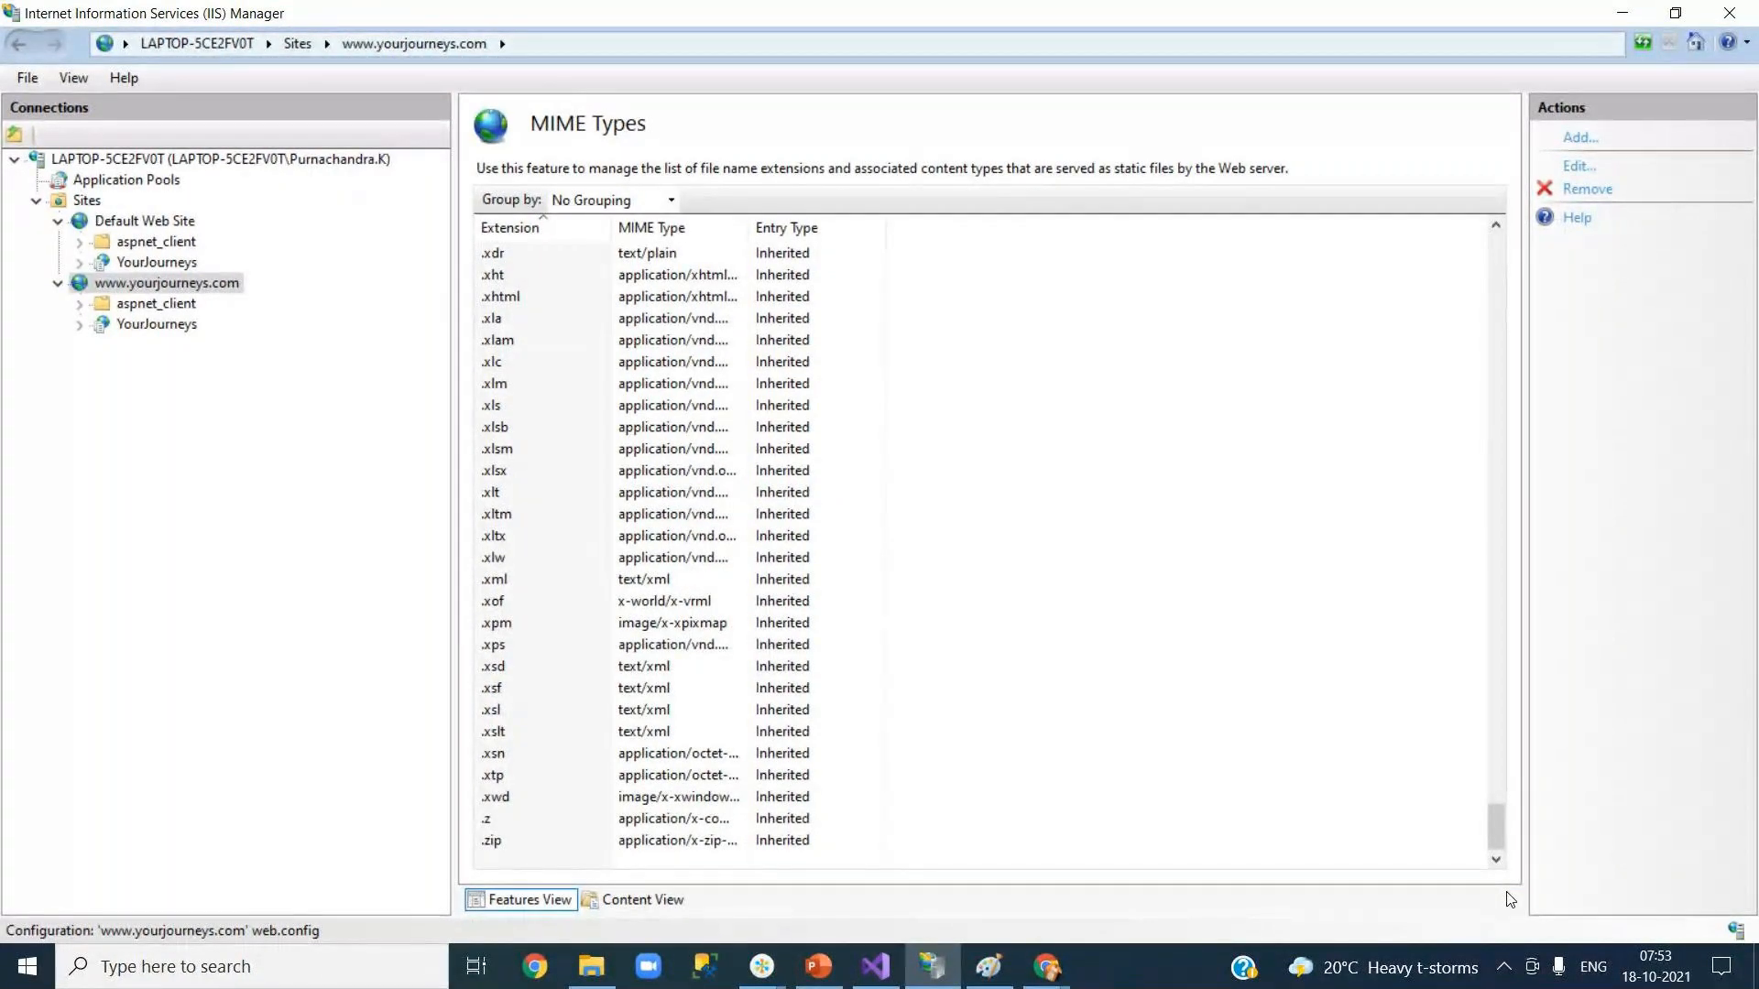
left_click_drag(1497, 827, 1459, 257)
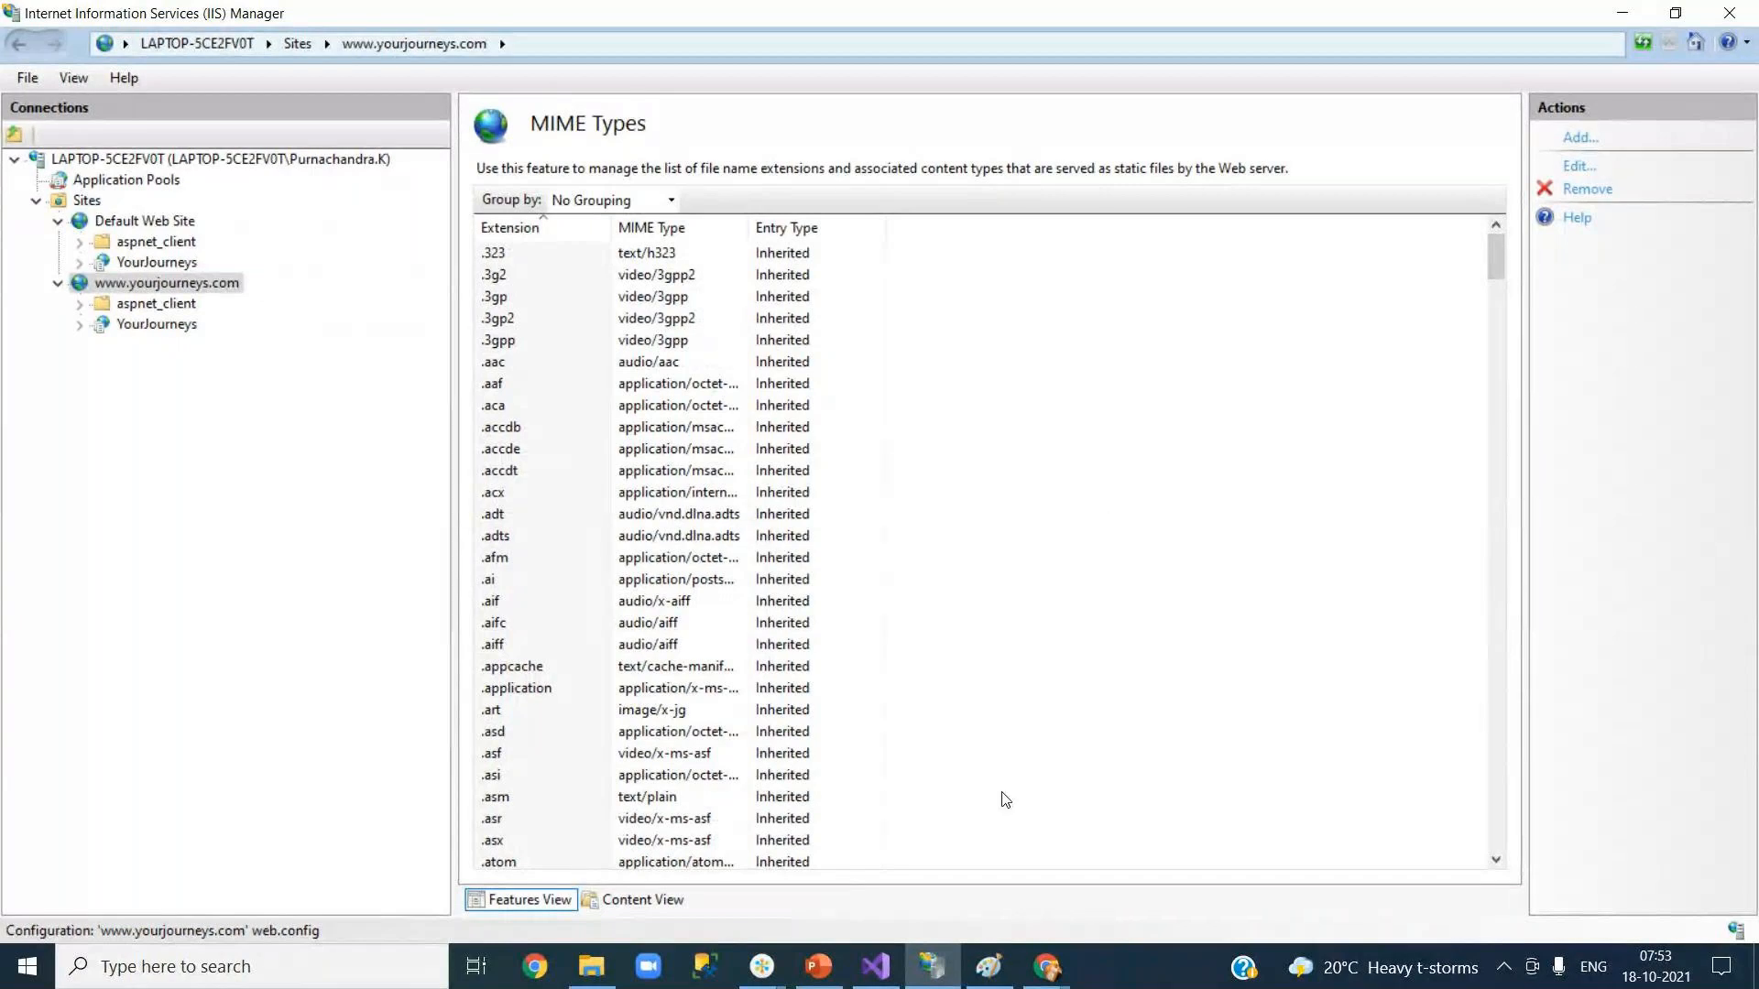
left_click(163, 284)
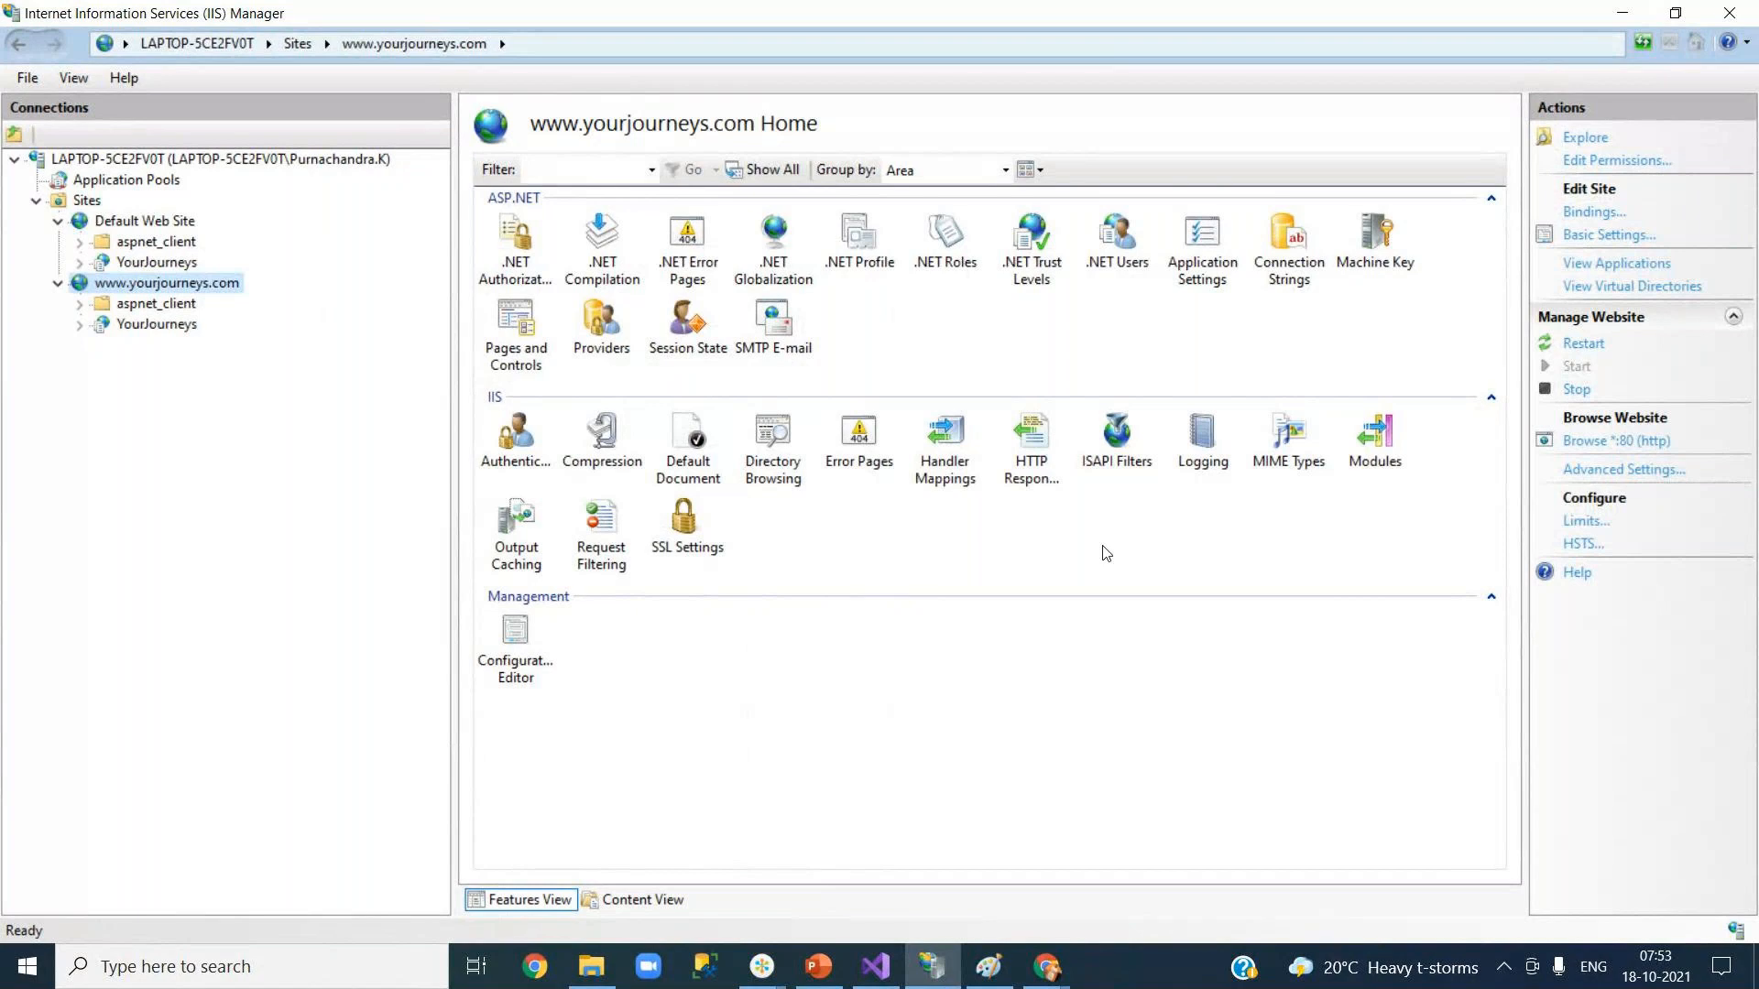
double_click(1117, 436)
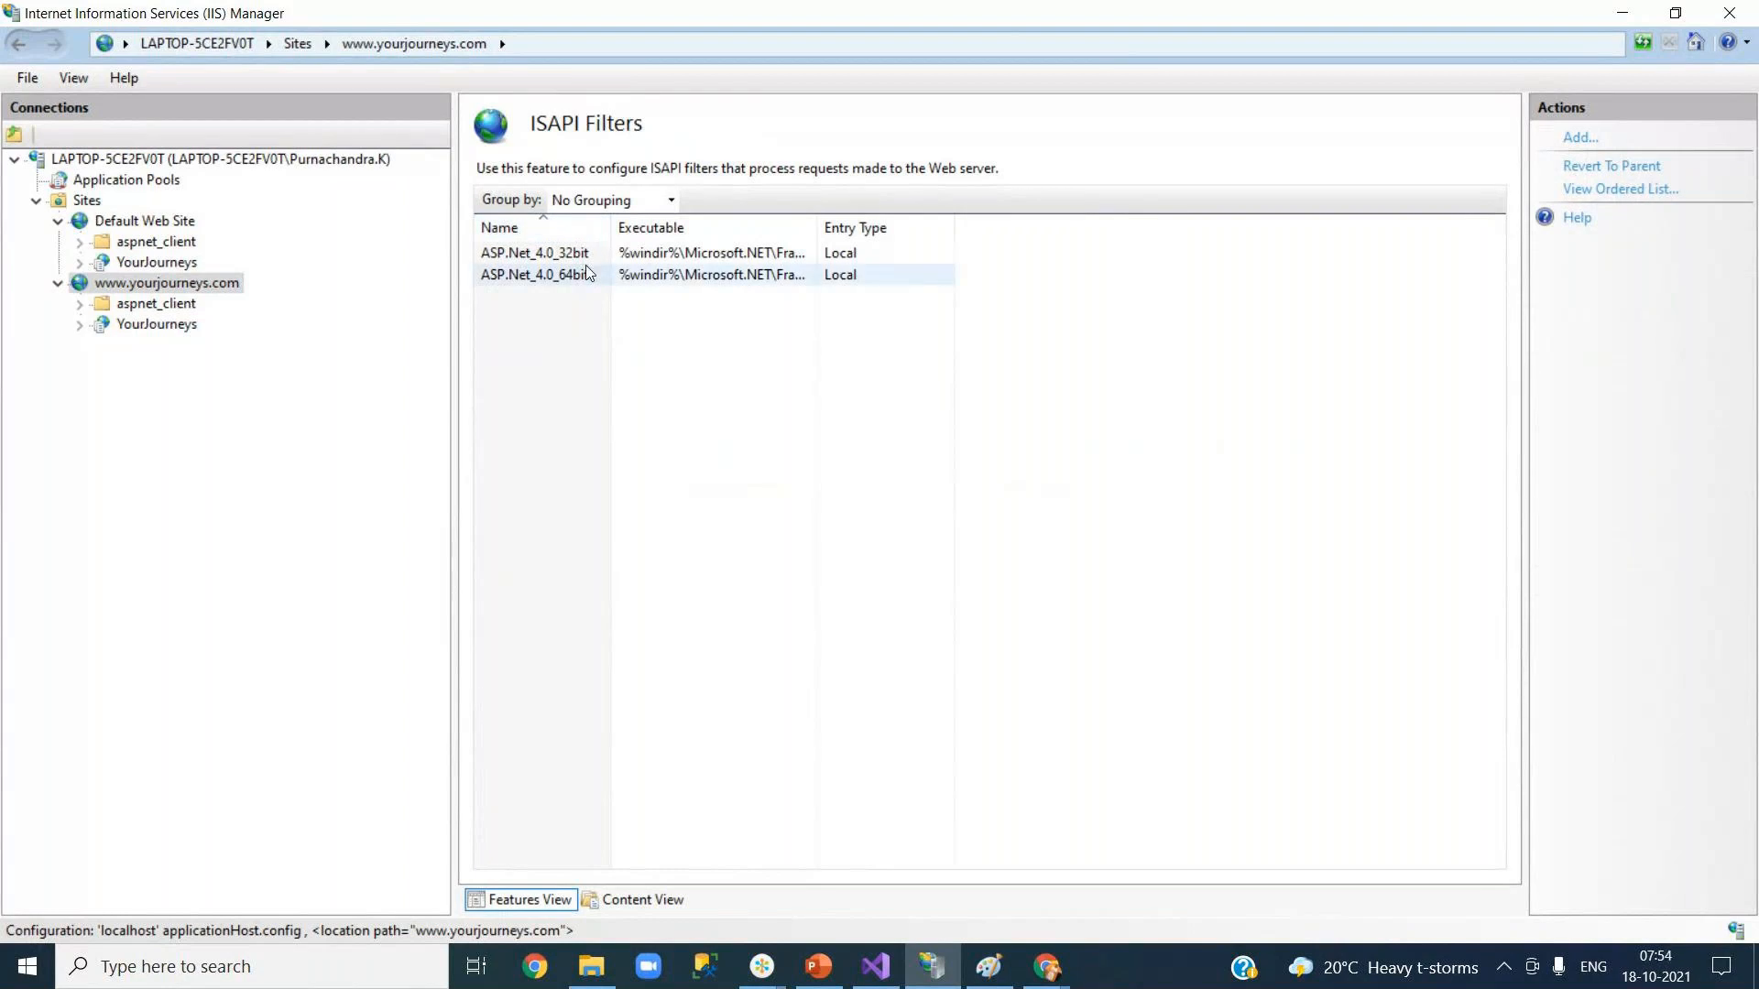
left_click_drag(819, 226, 1133, 224)
left_click(960, 260)
left_click(964, 283)
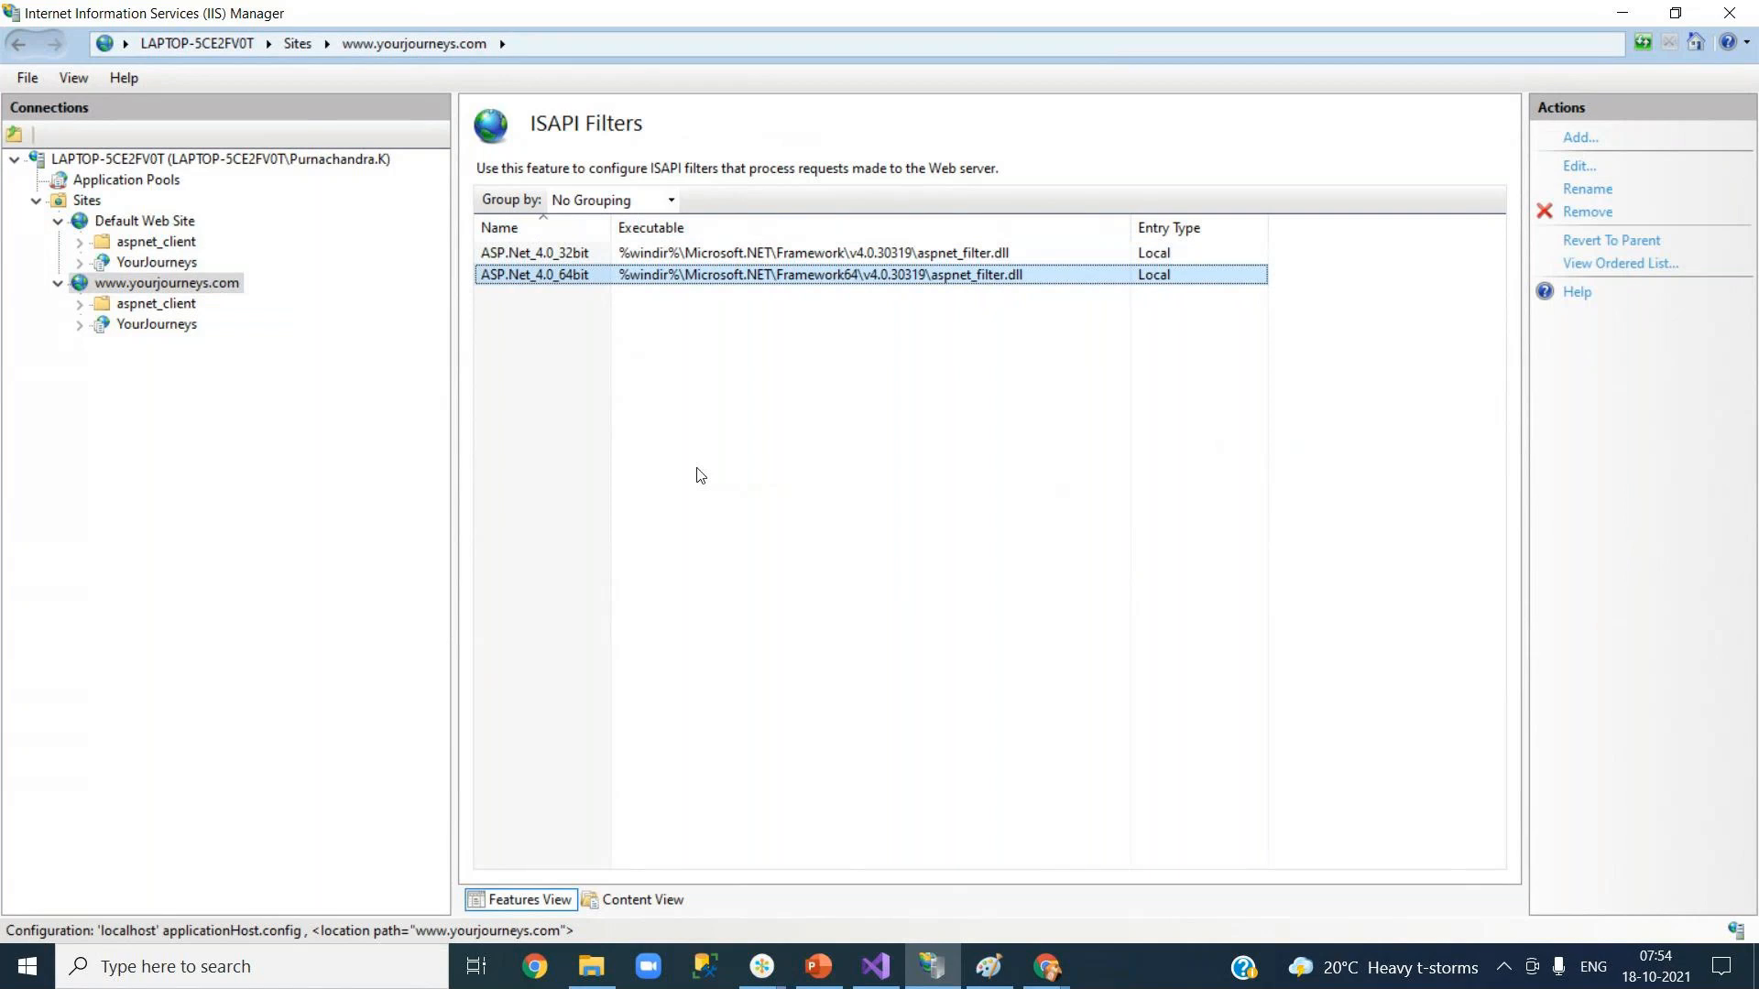
left_click(186, 286)
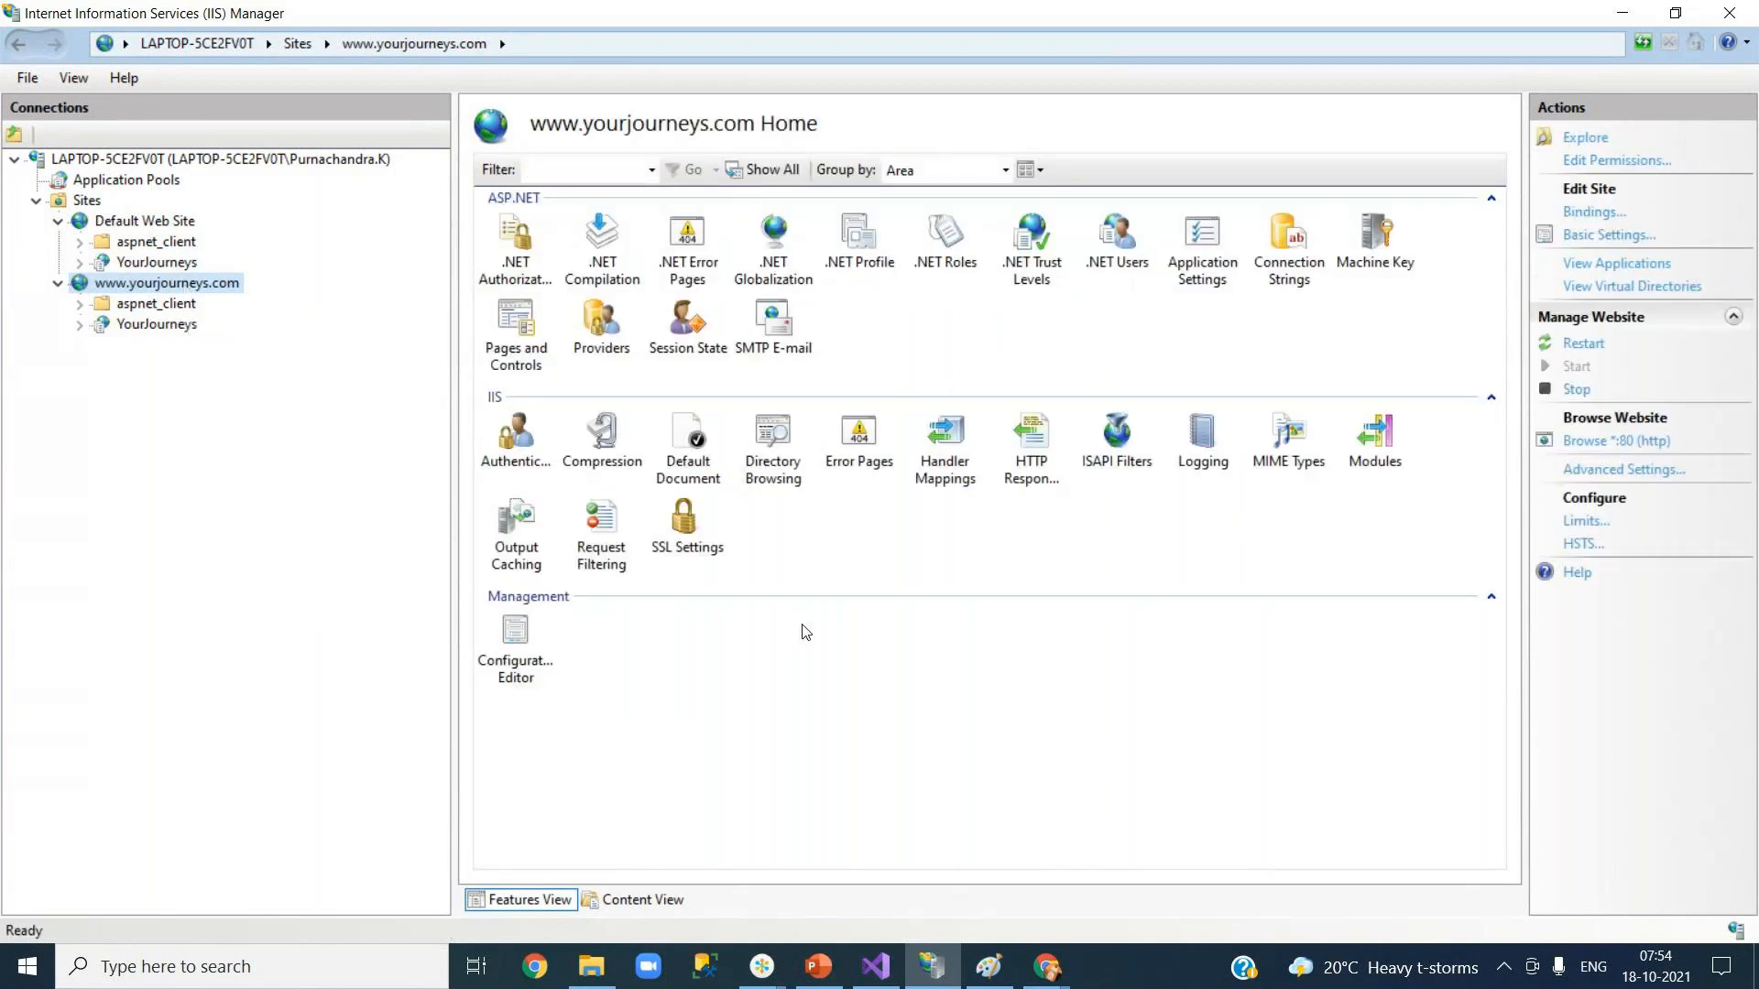
double_click(612, 548)
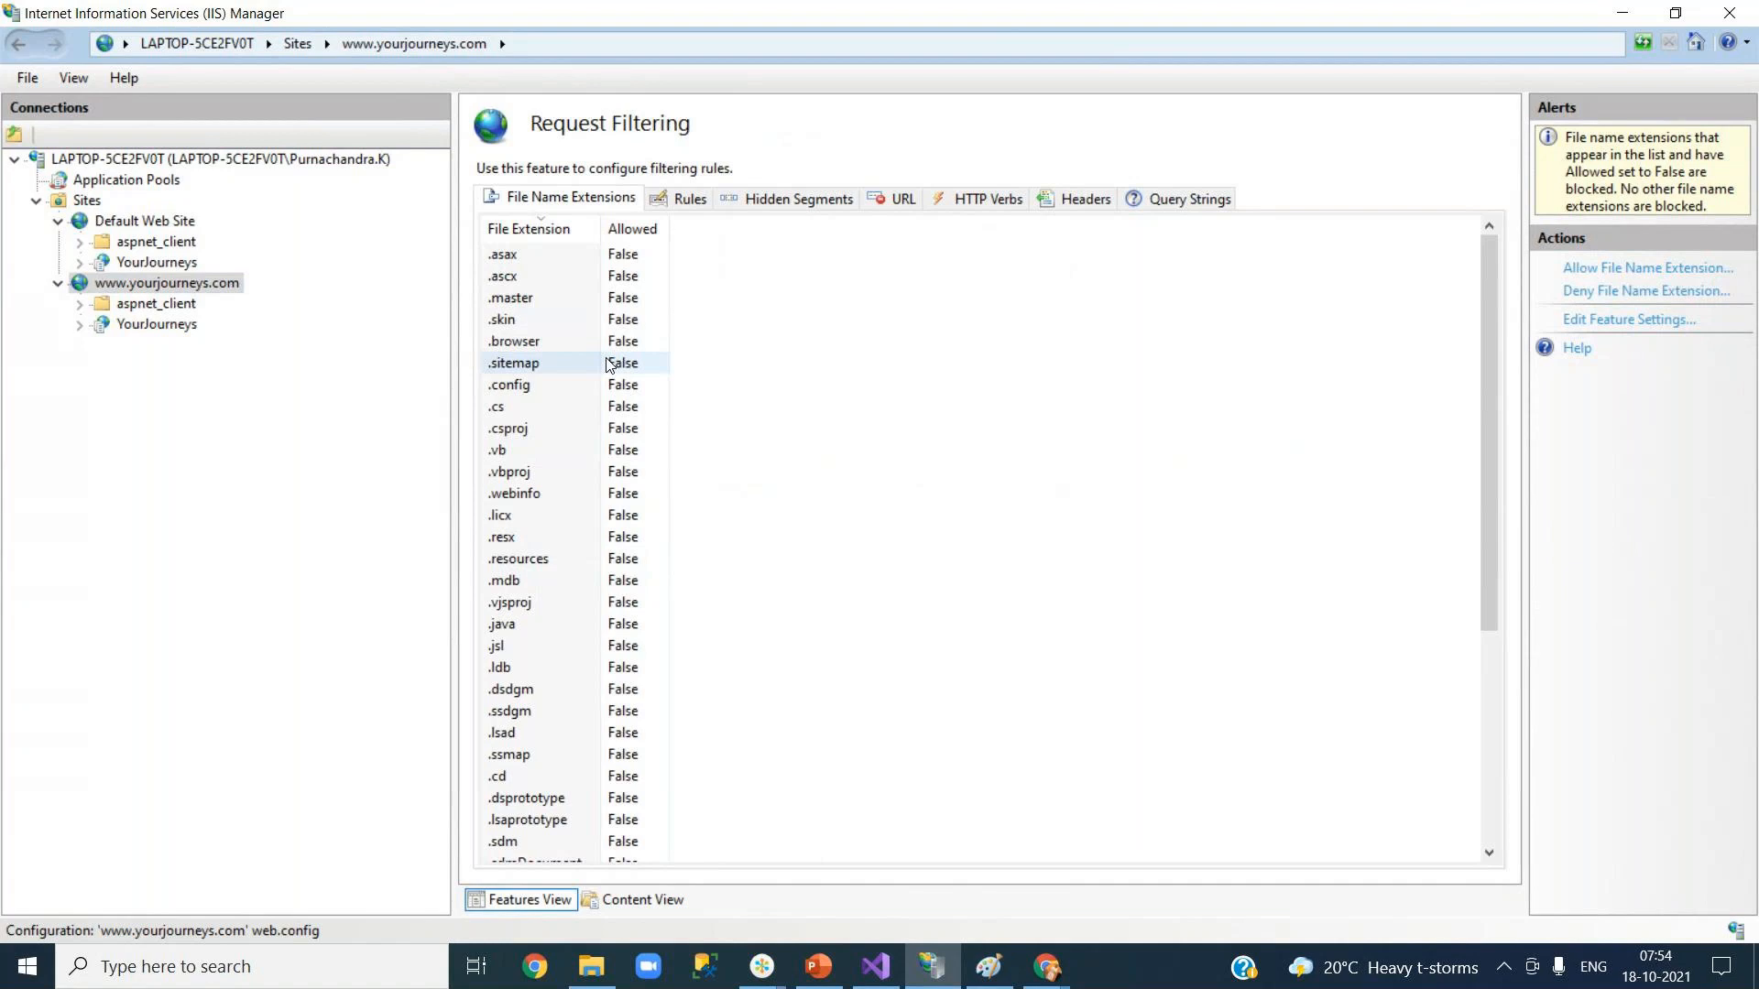
left_click(591, 271)
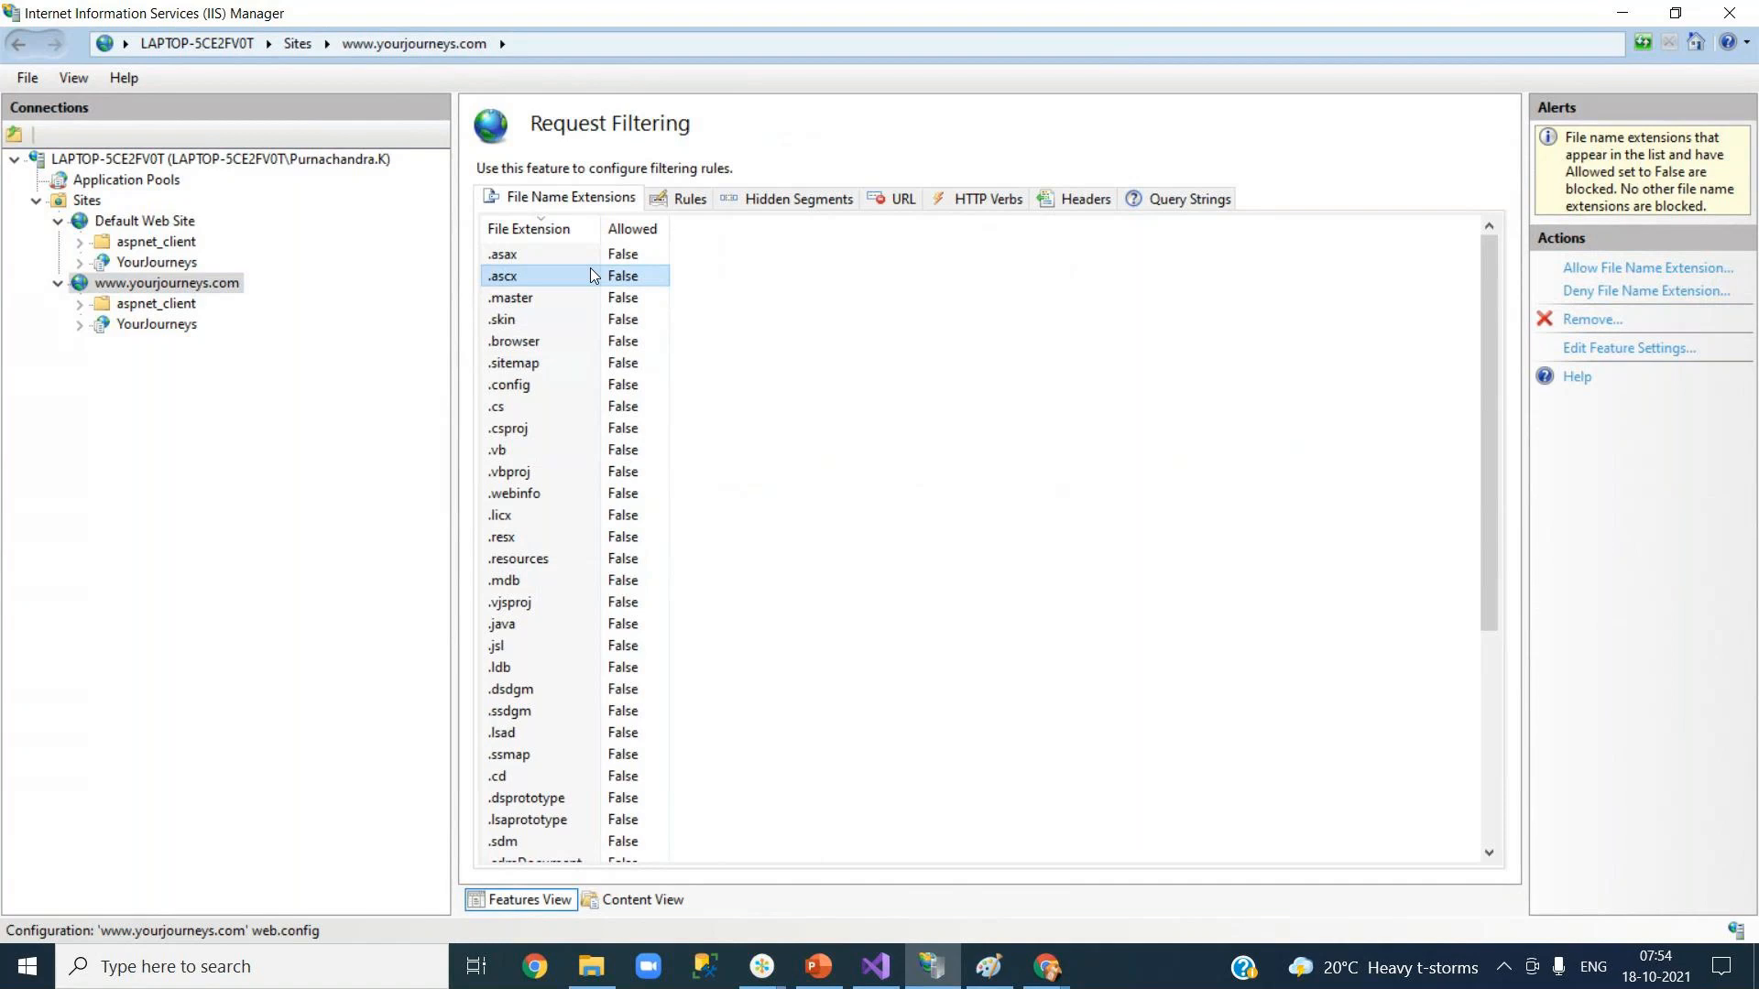
left_click(515, 259)
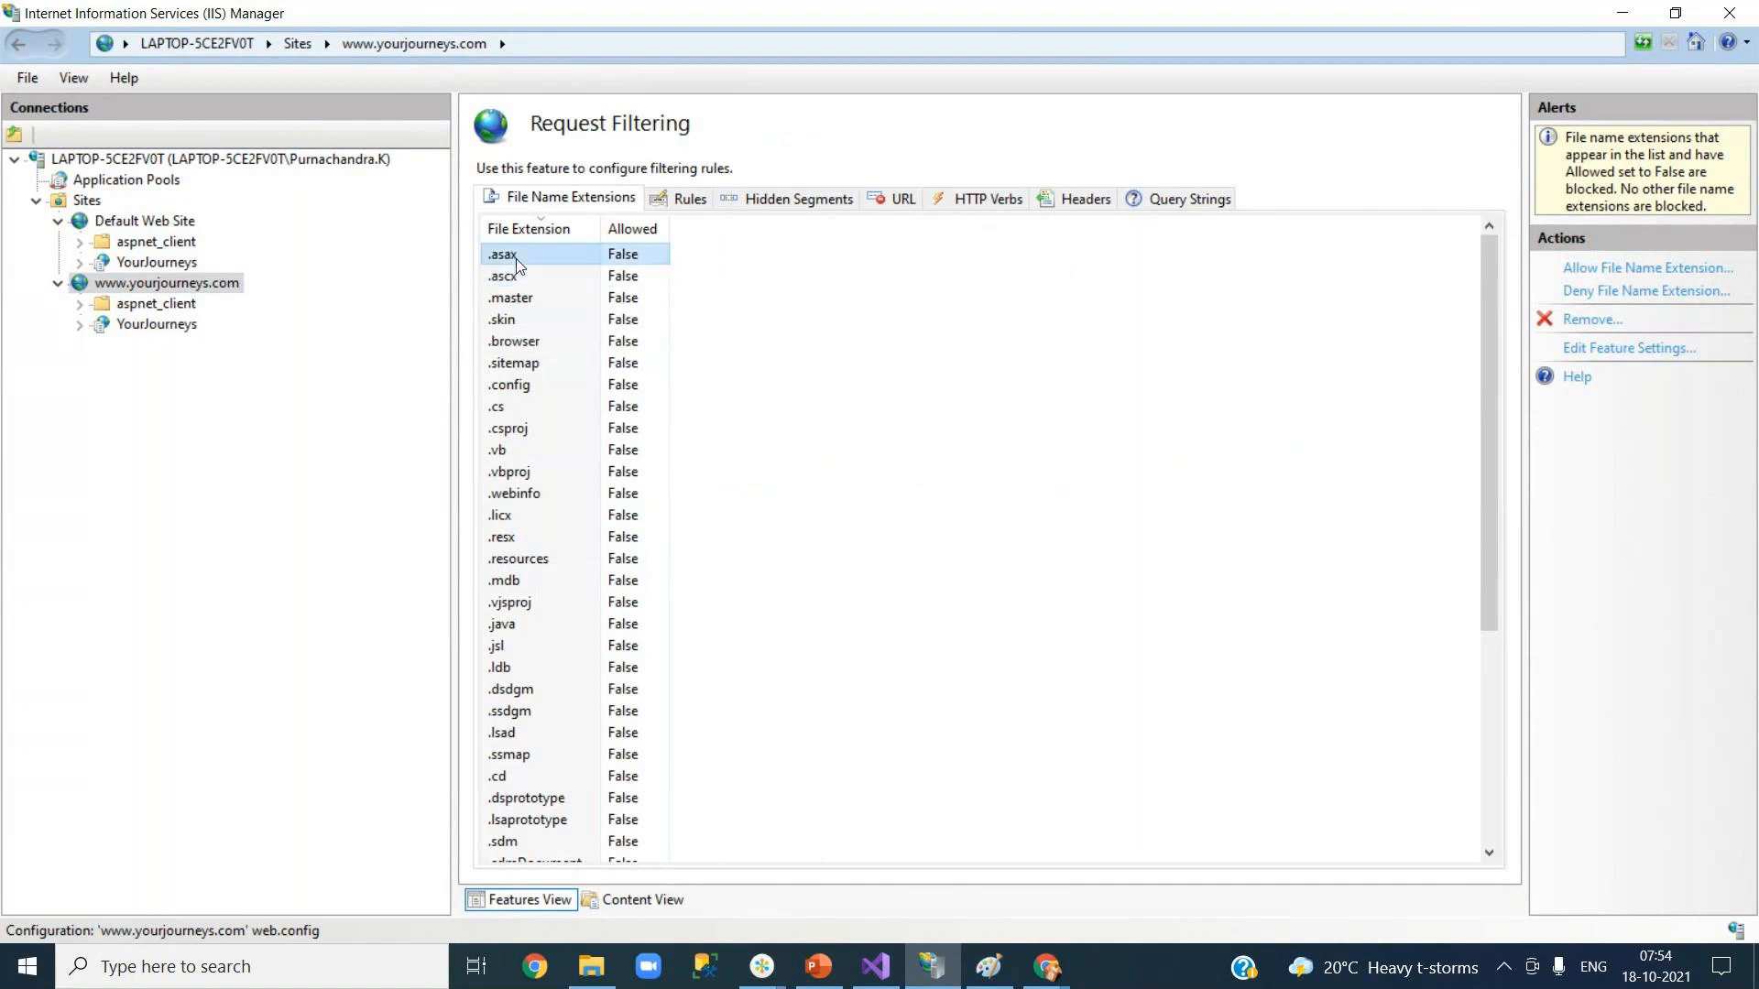
left_click(555, 478)
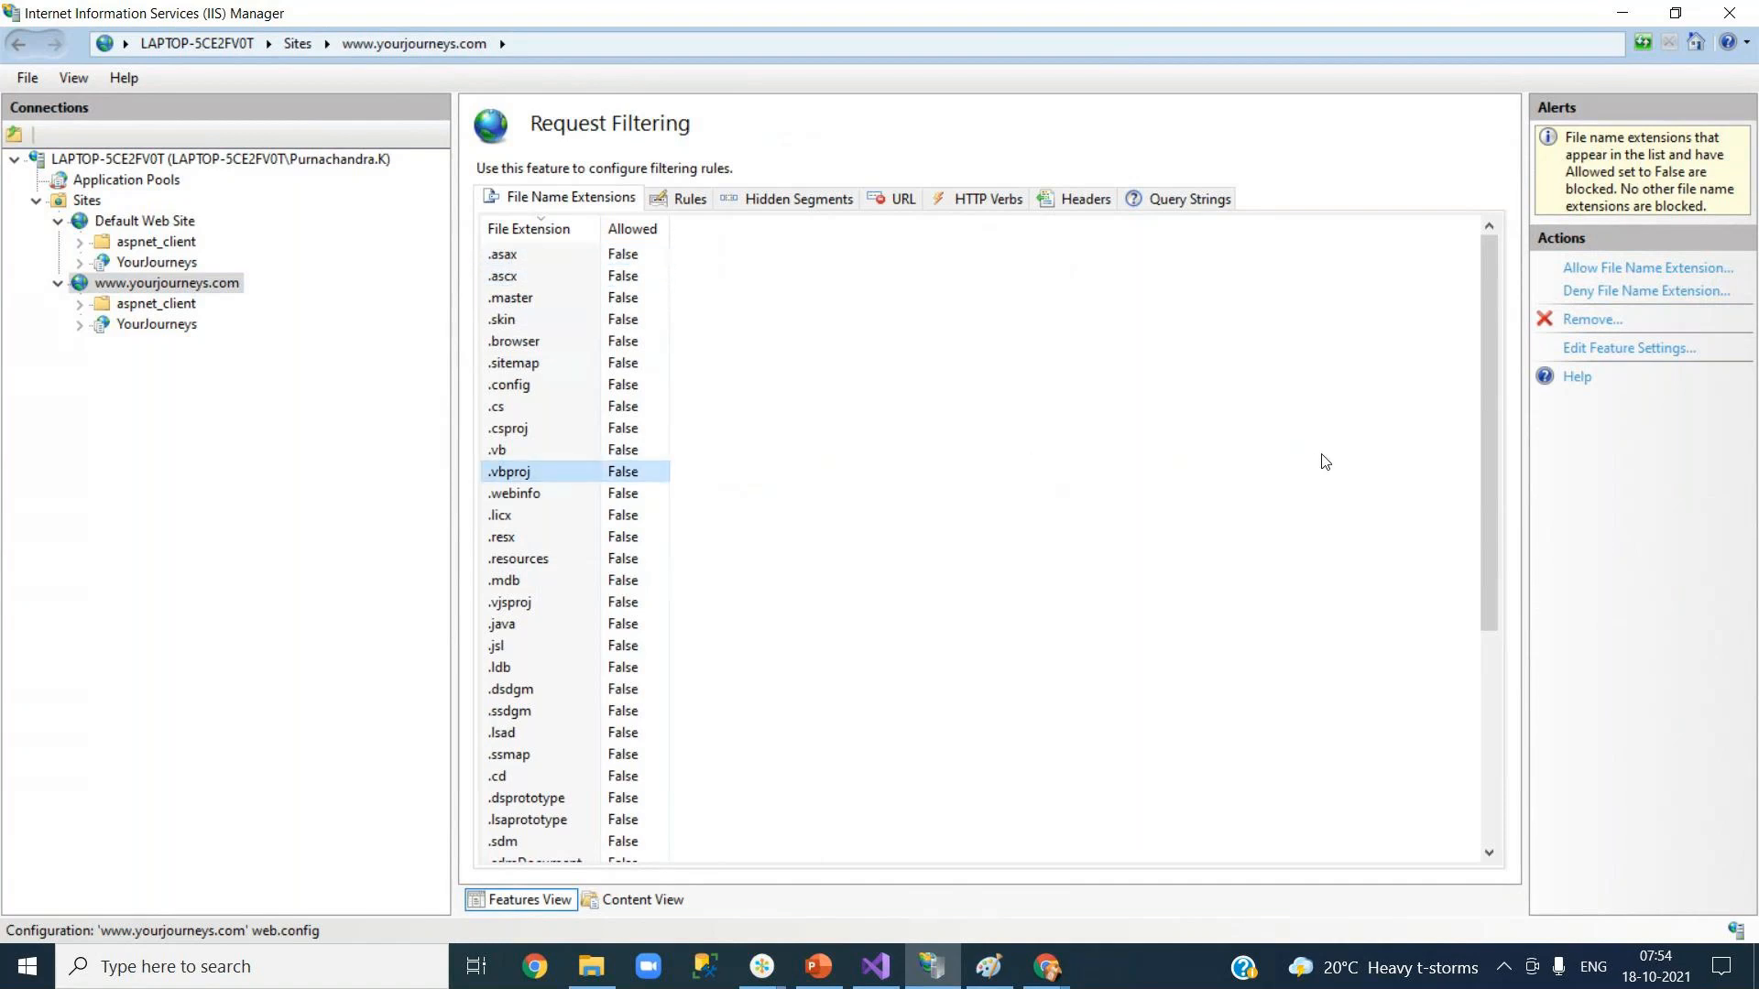
left_click_drag(1488, 438, 1500, 311)
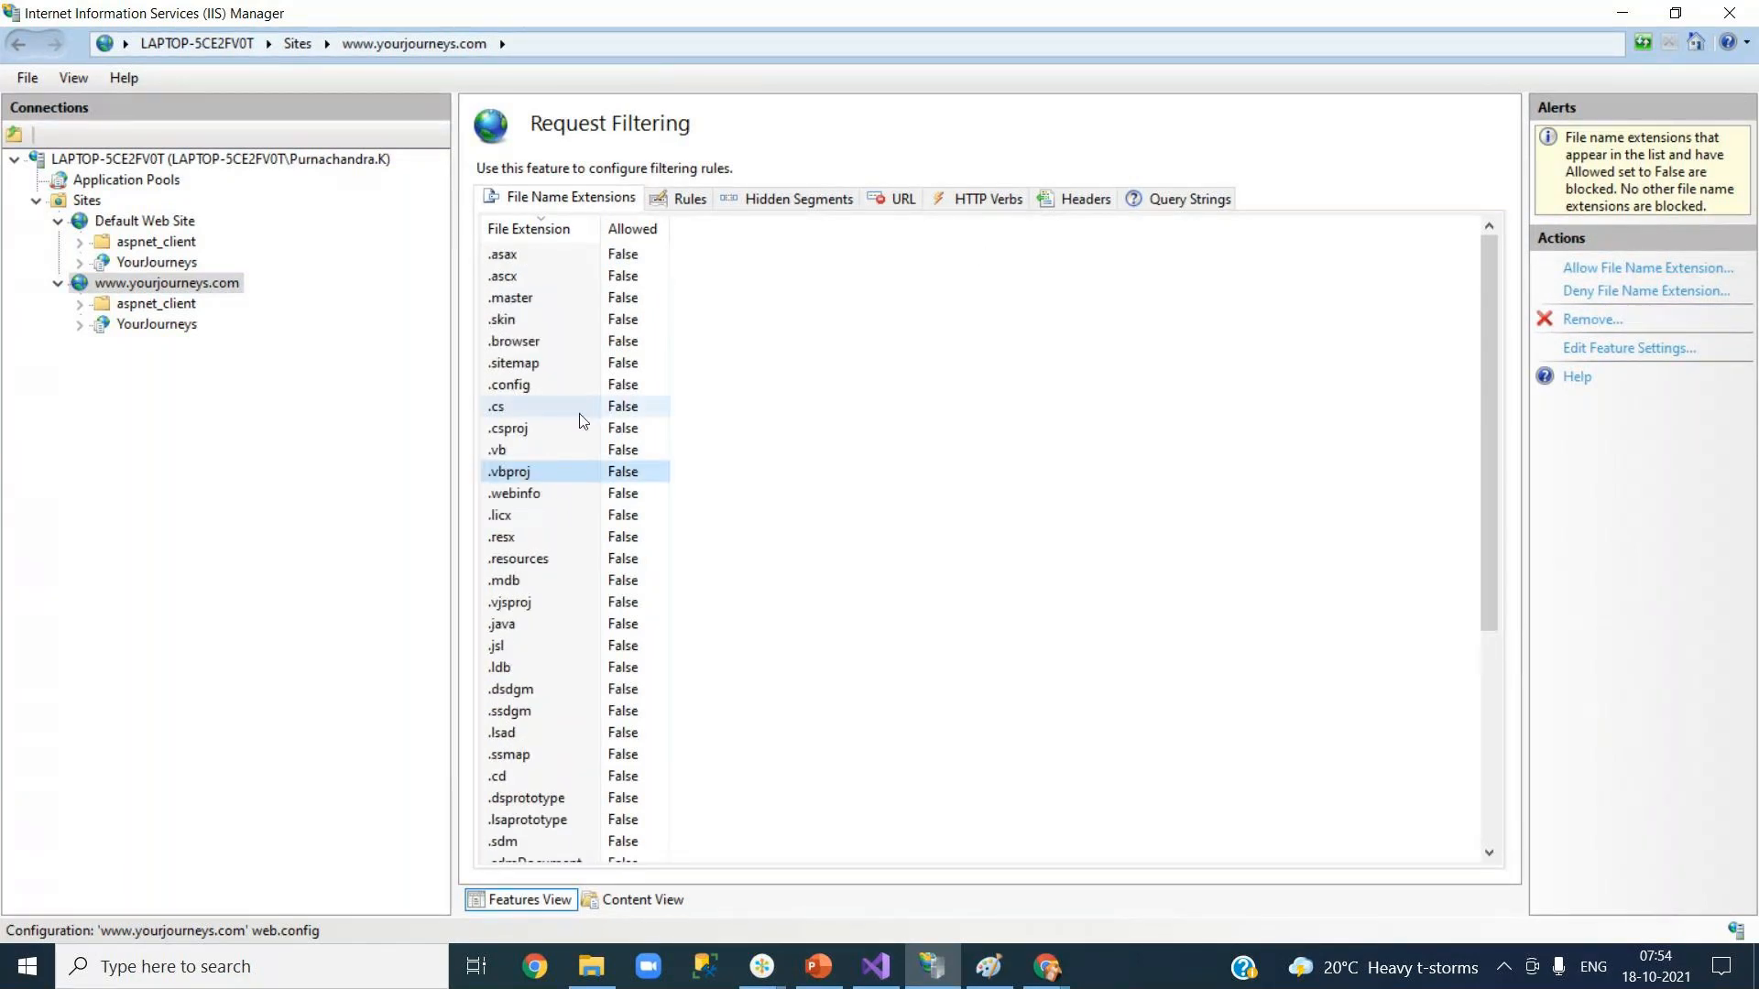
left_click(582, 438)
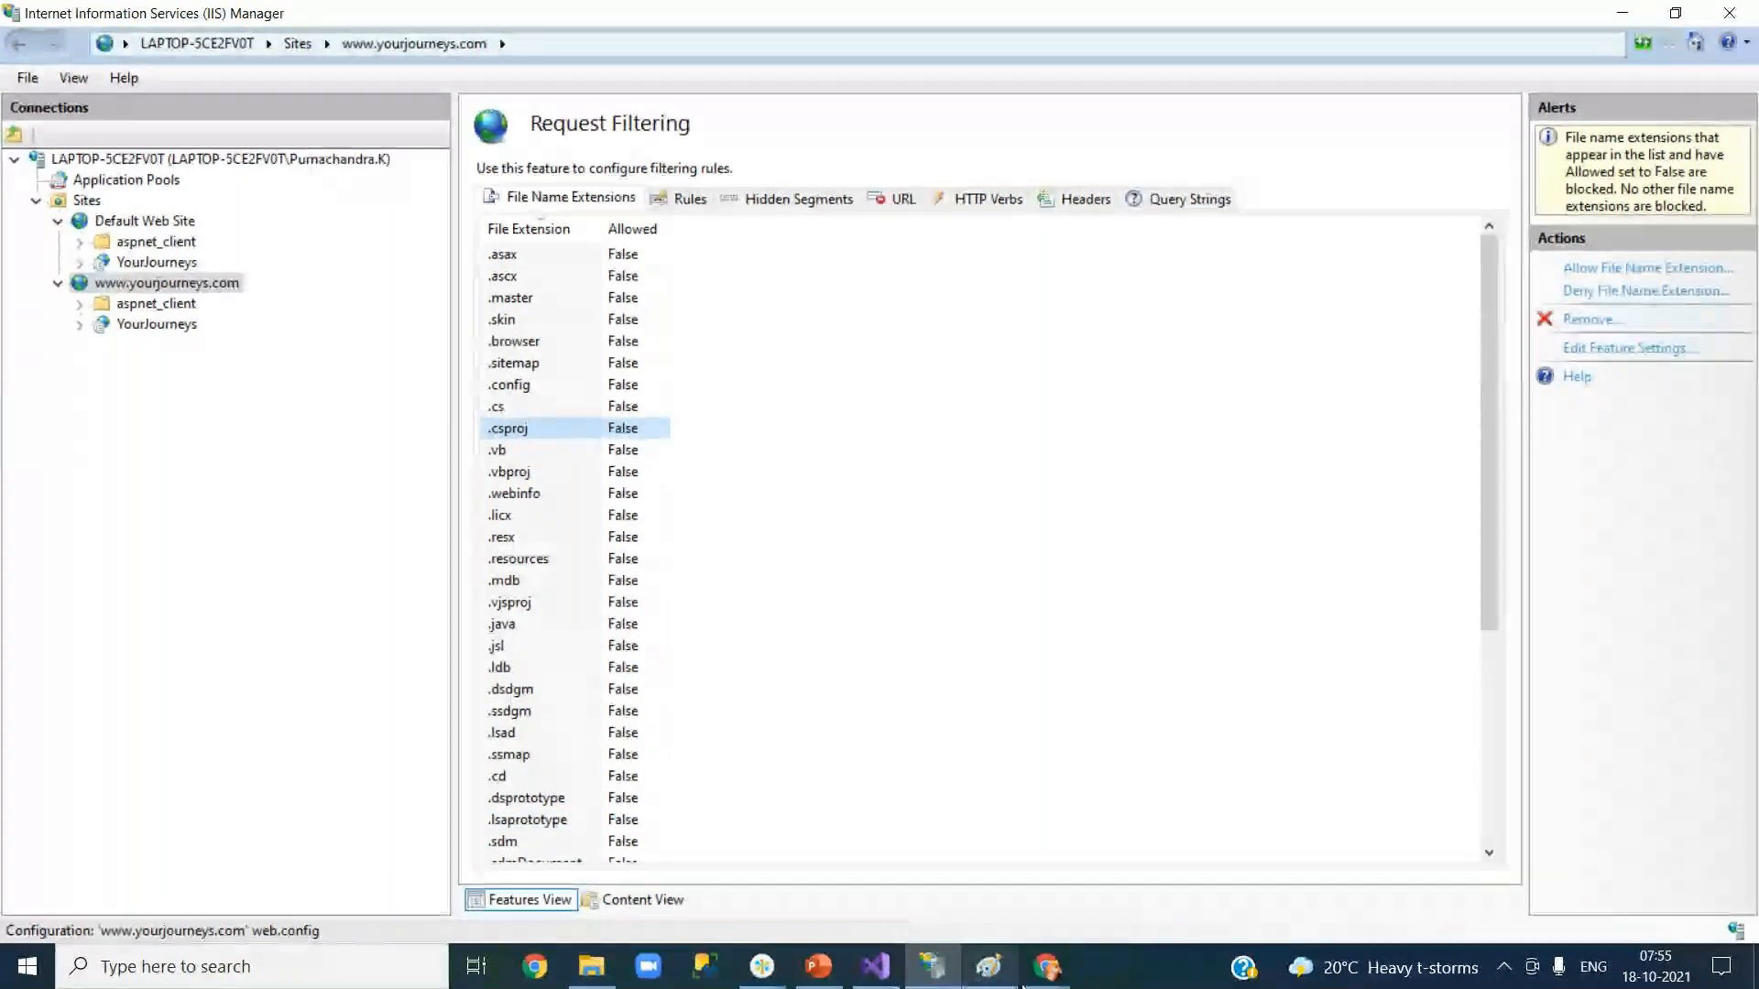
Switch to the Chrome window with the YourJourneys page and request localhost/YourJourneys.csproj.
mouse_move(1047, 967)
left_click(916, 862)
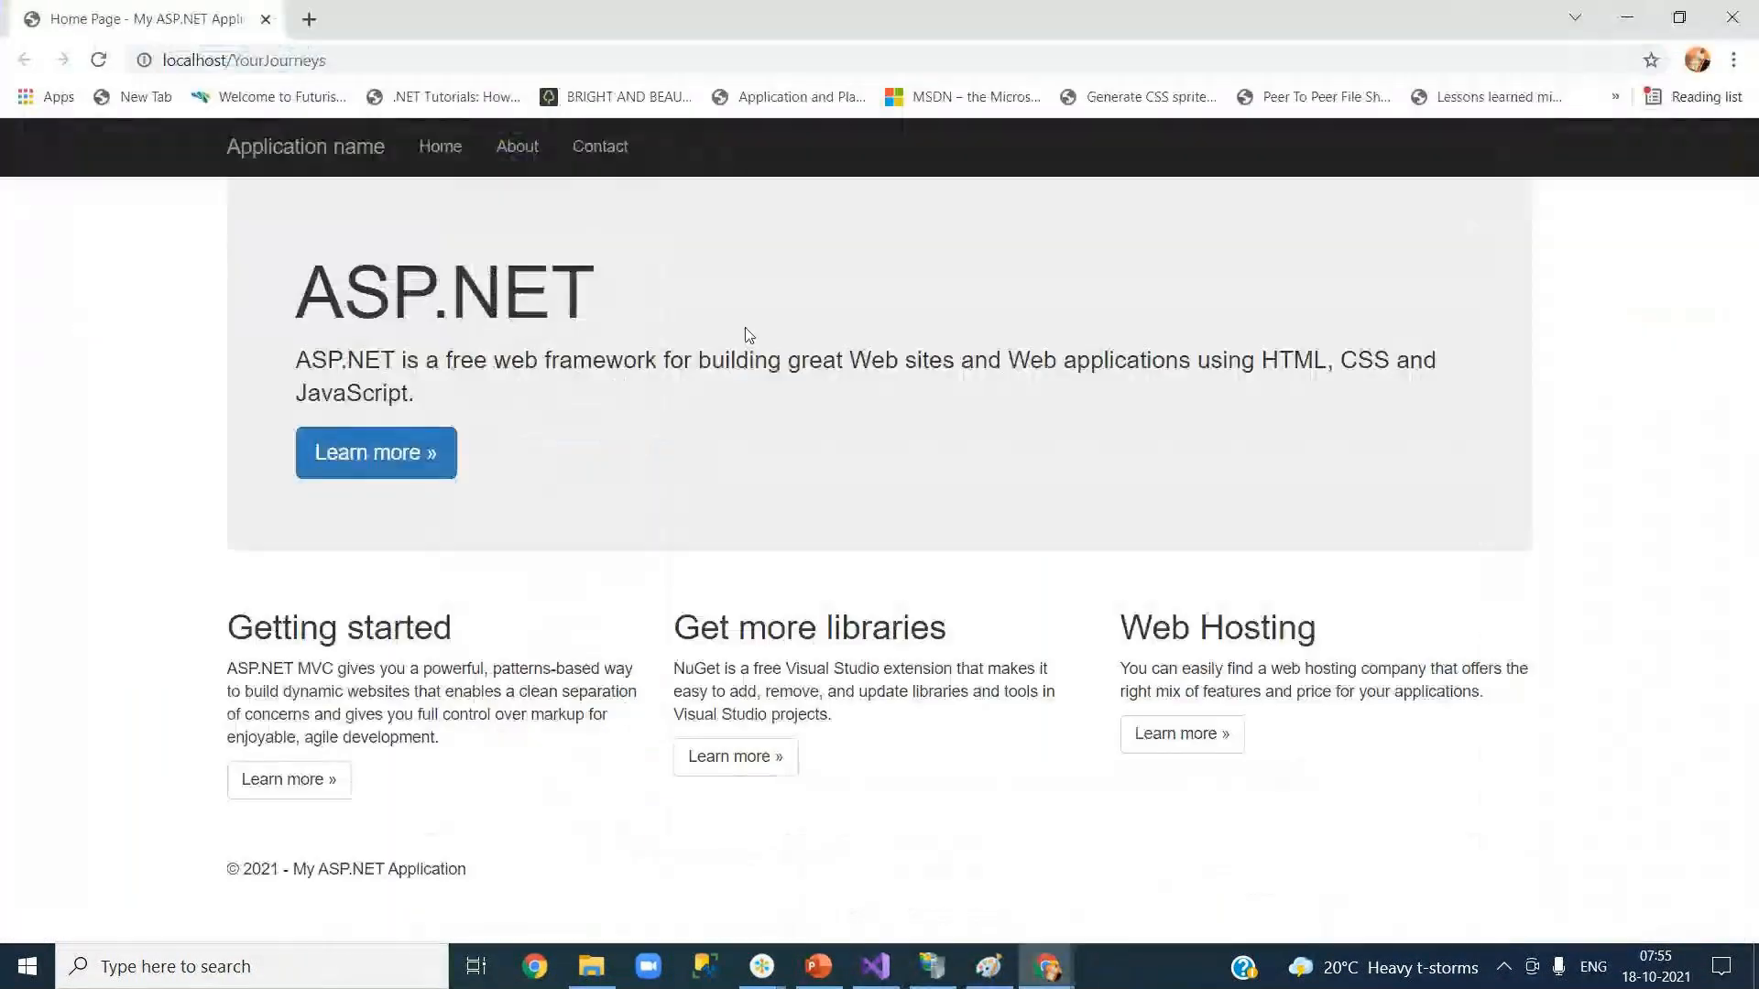
left_click(445, 50)
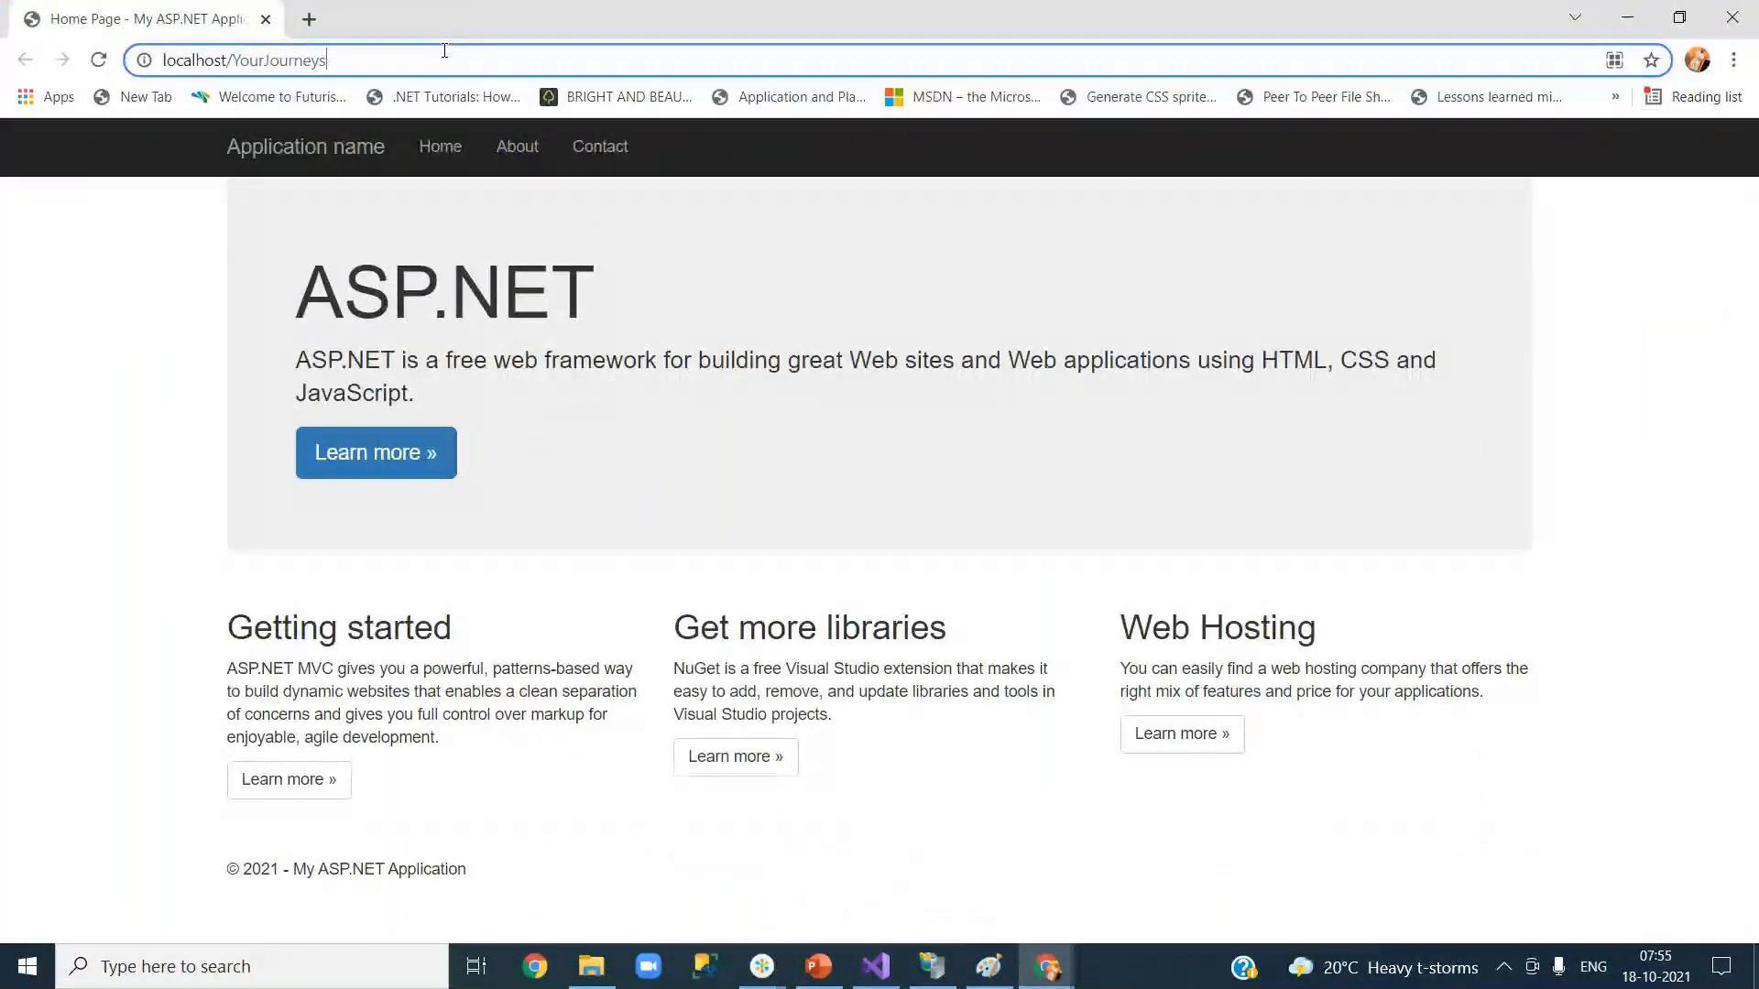
type(".csproj")
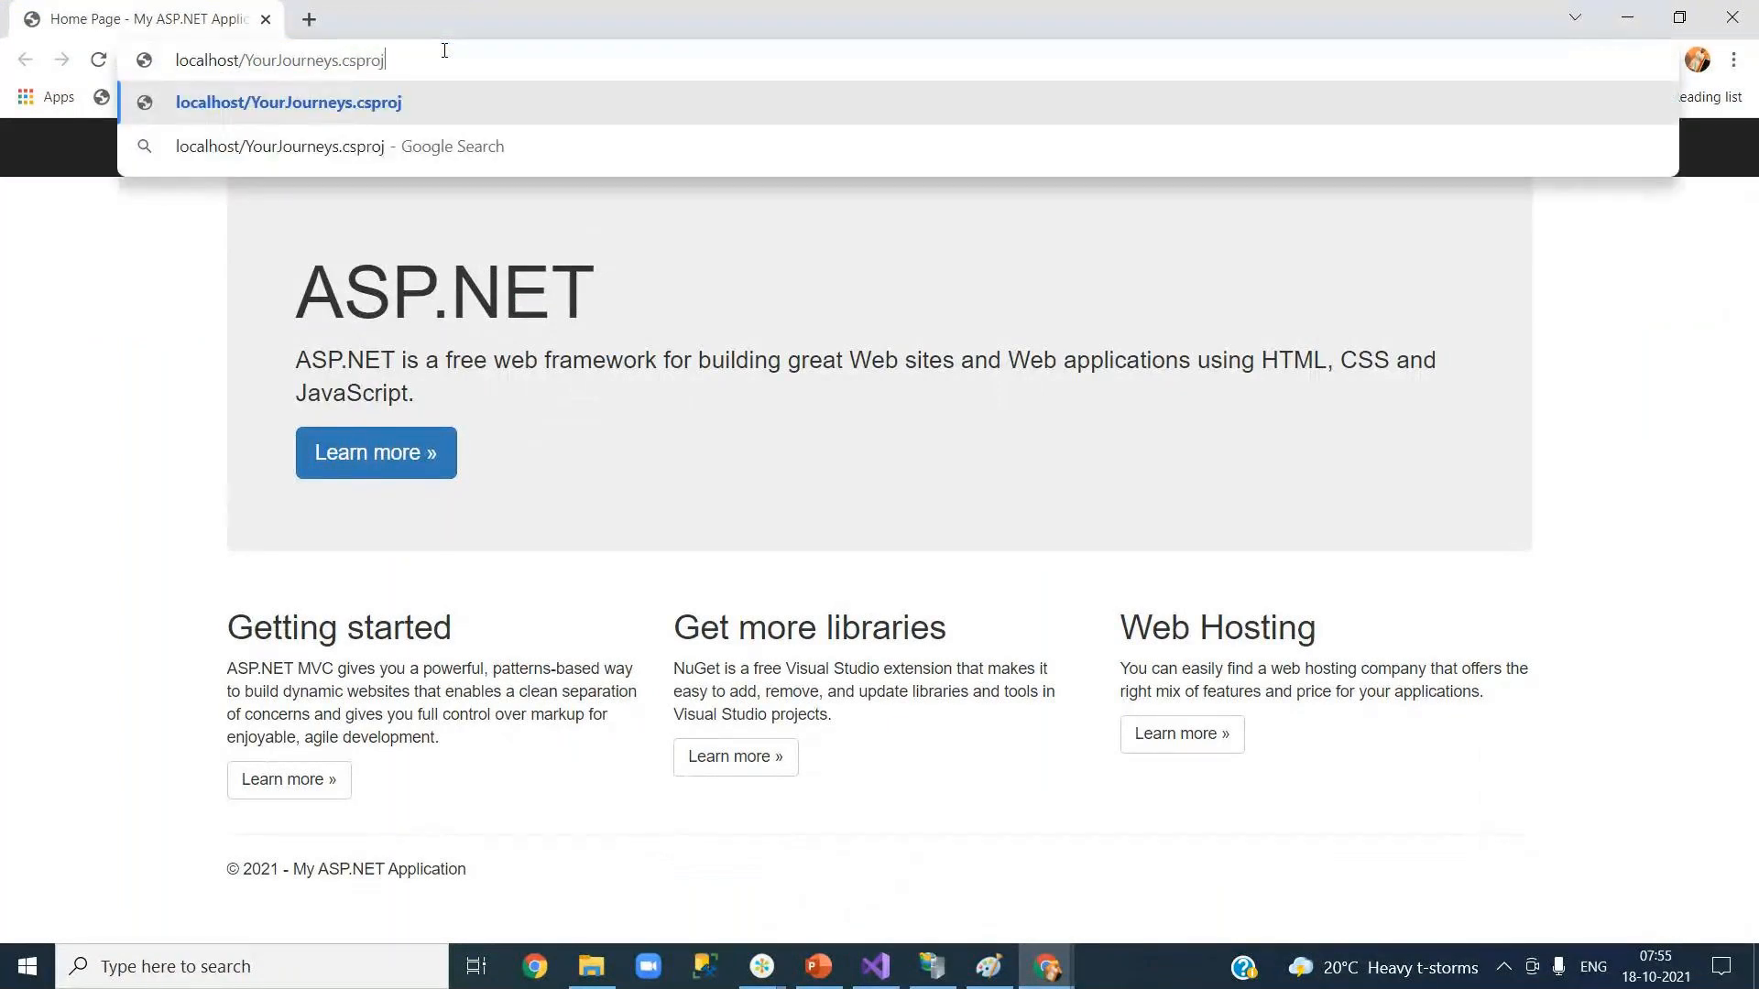
key("Return")
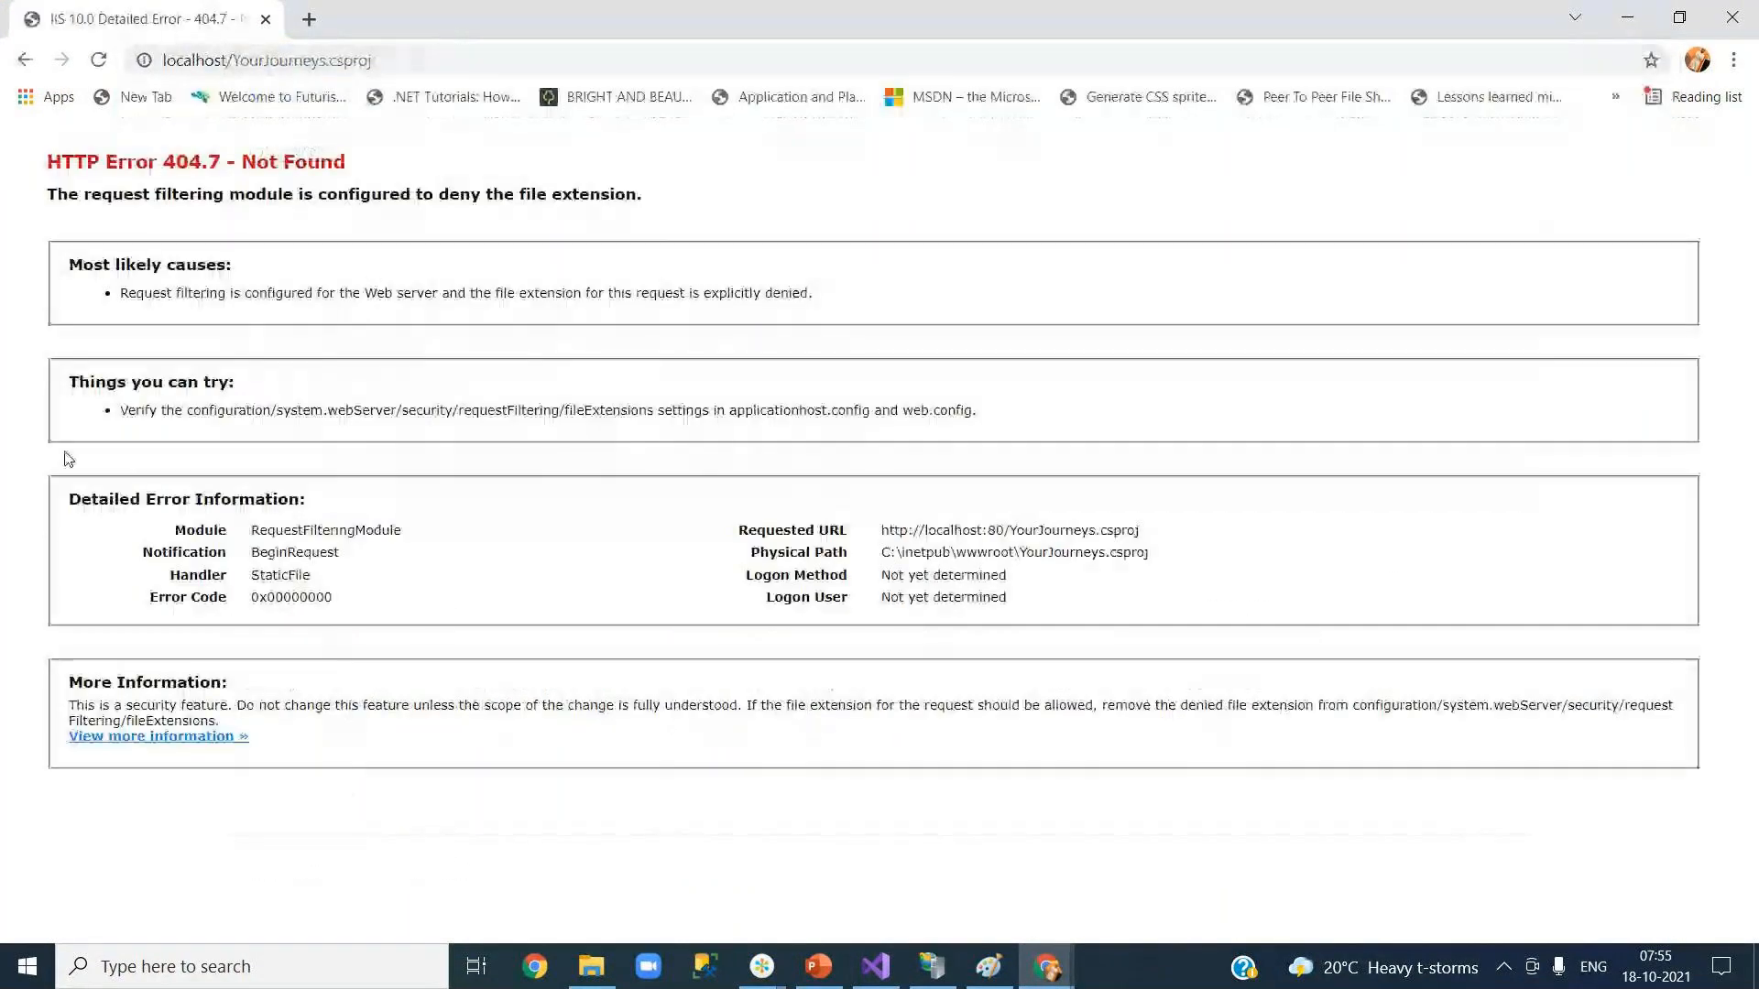
Examine the error page's description, detailed error information, module name, requested URL and physical path.
left_click_drag(167, 165, 617, 597)
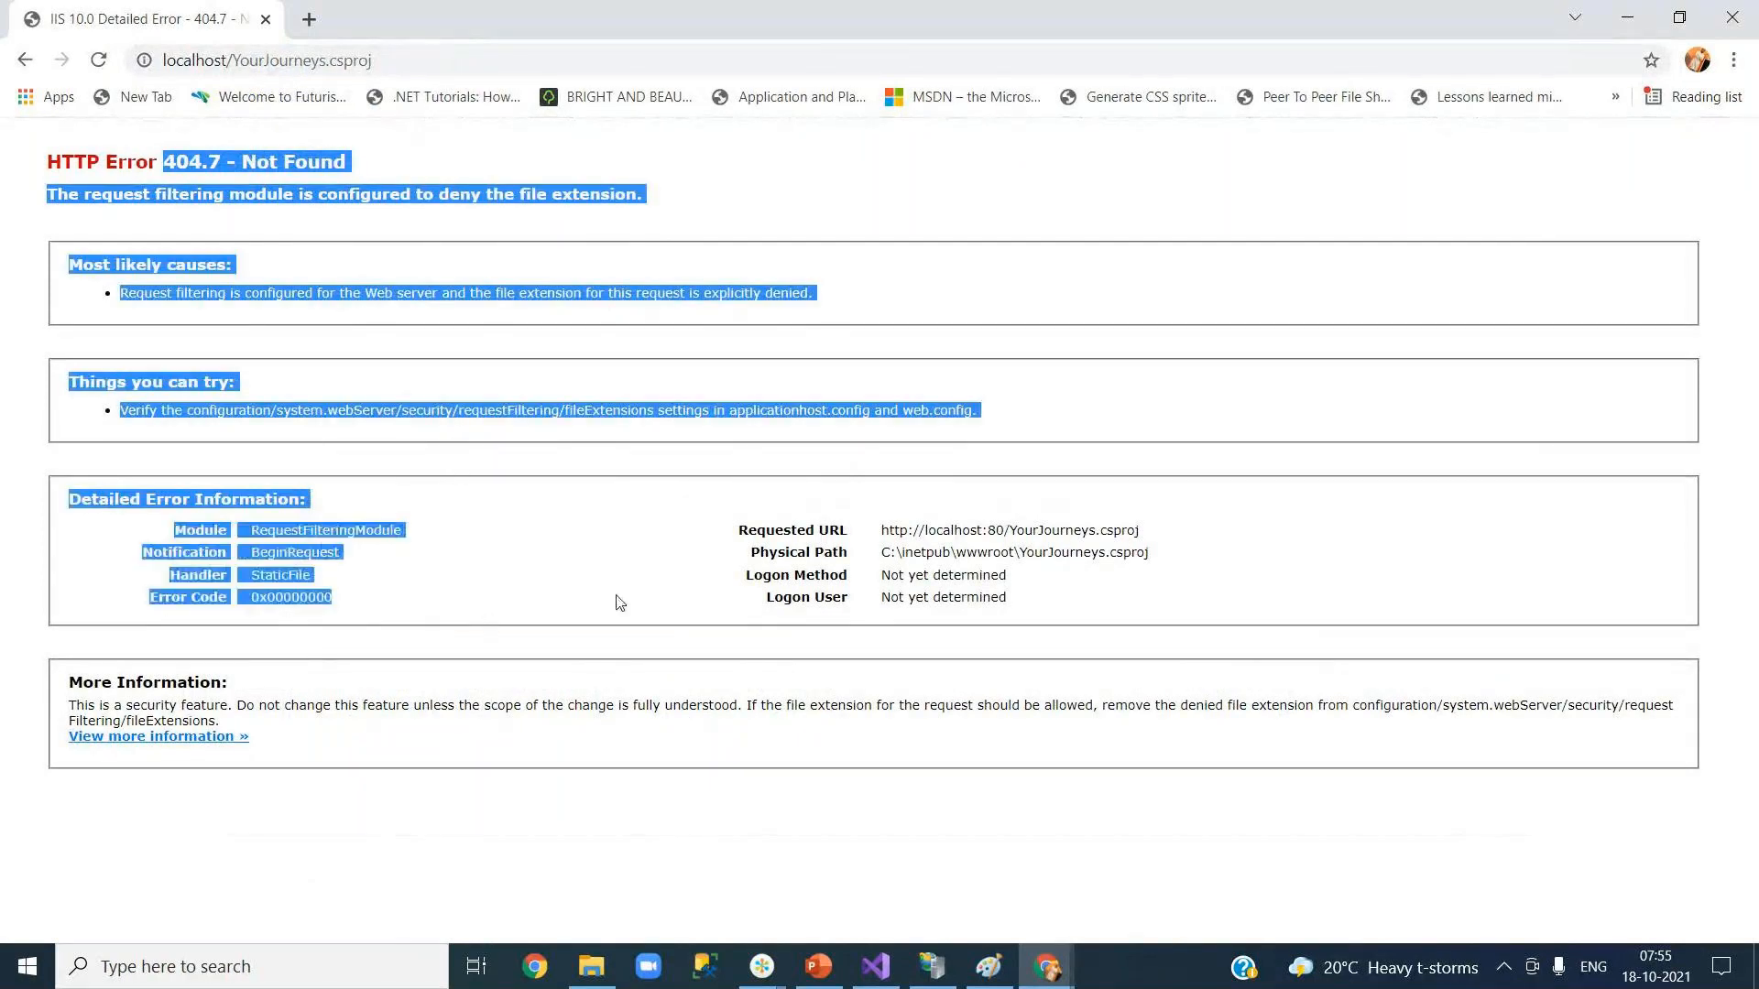
left_click(617, 597)
left_click_drag(266, 531, 409, 539)
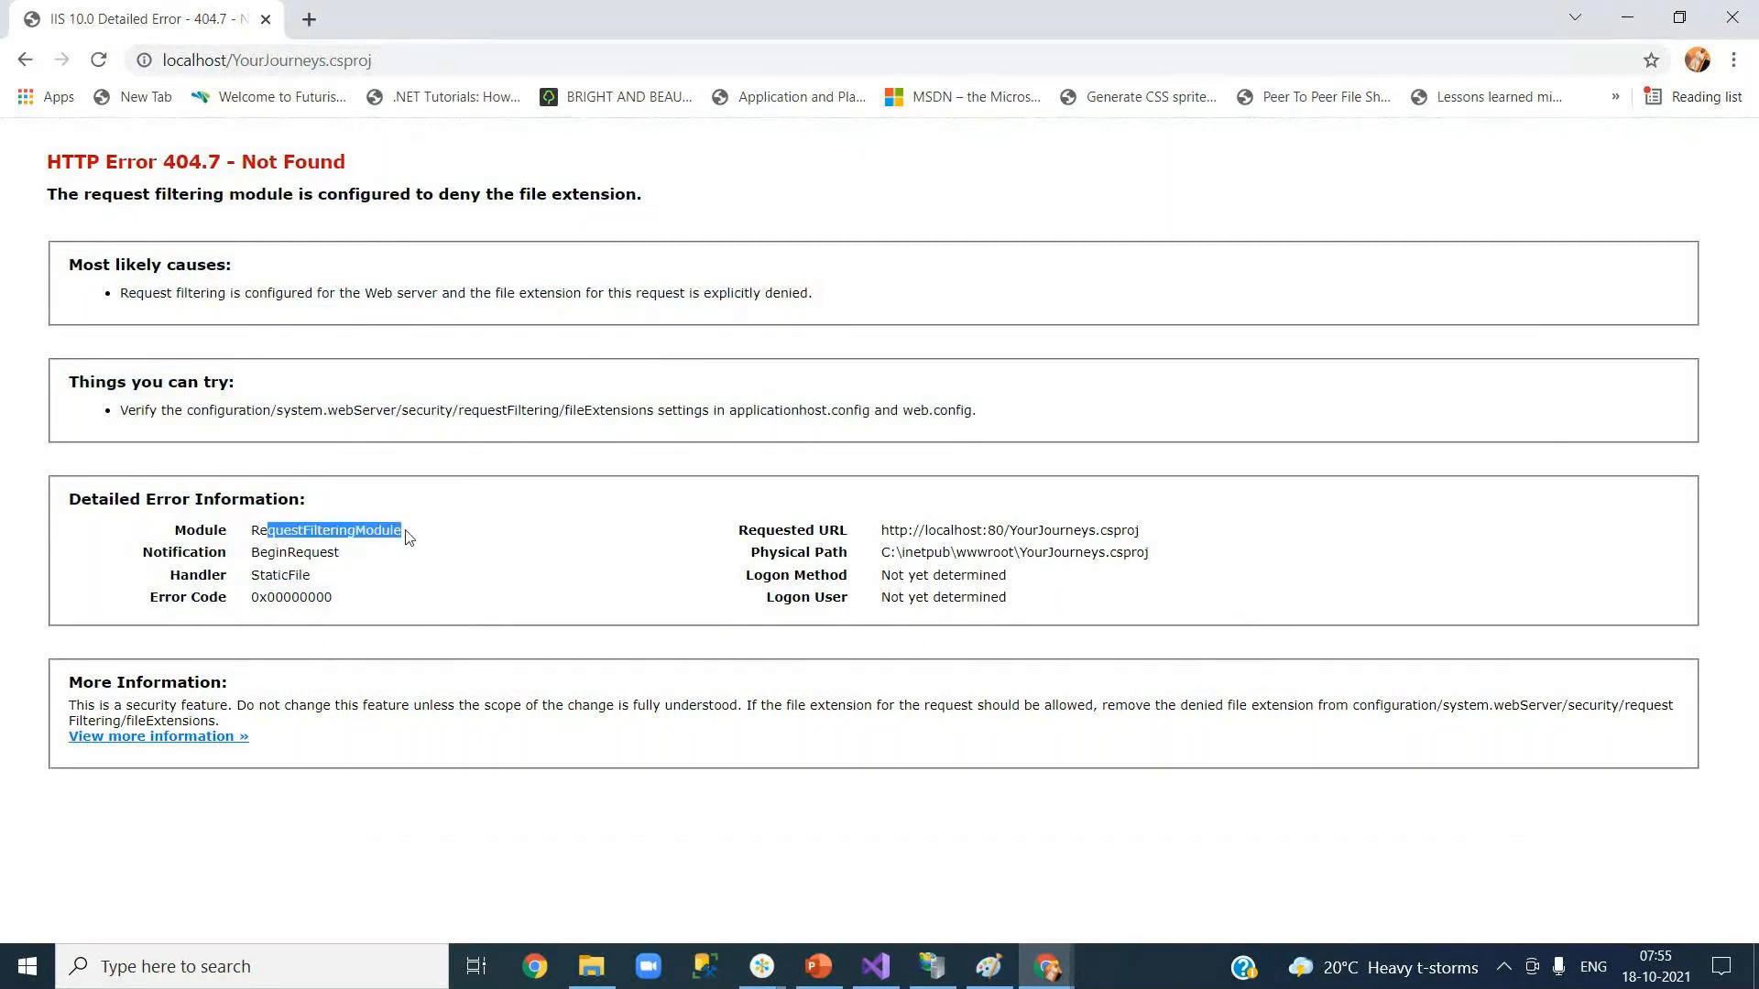
left_click(484, 602)
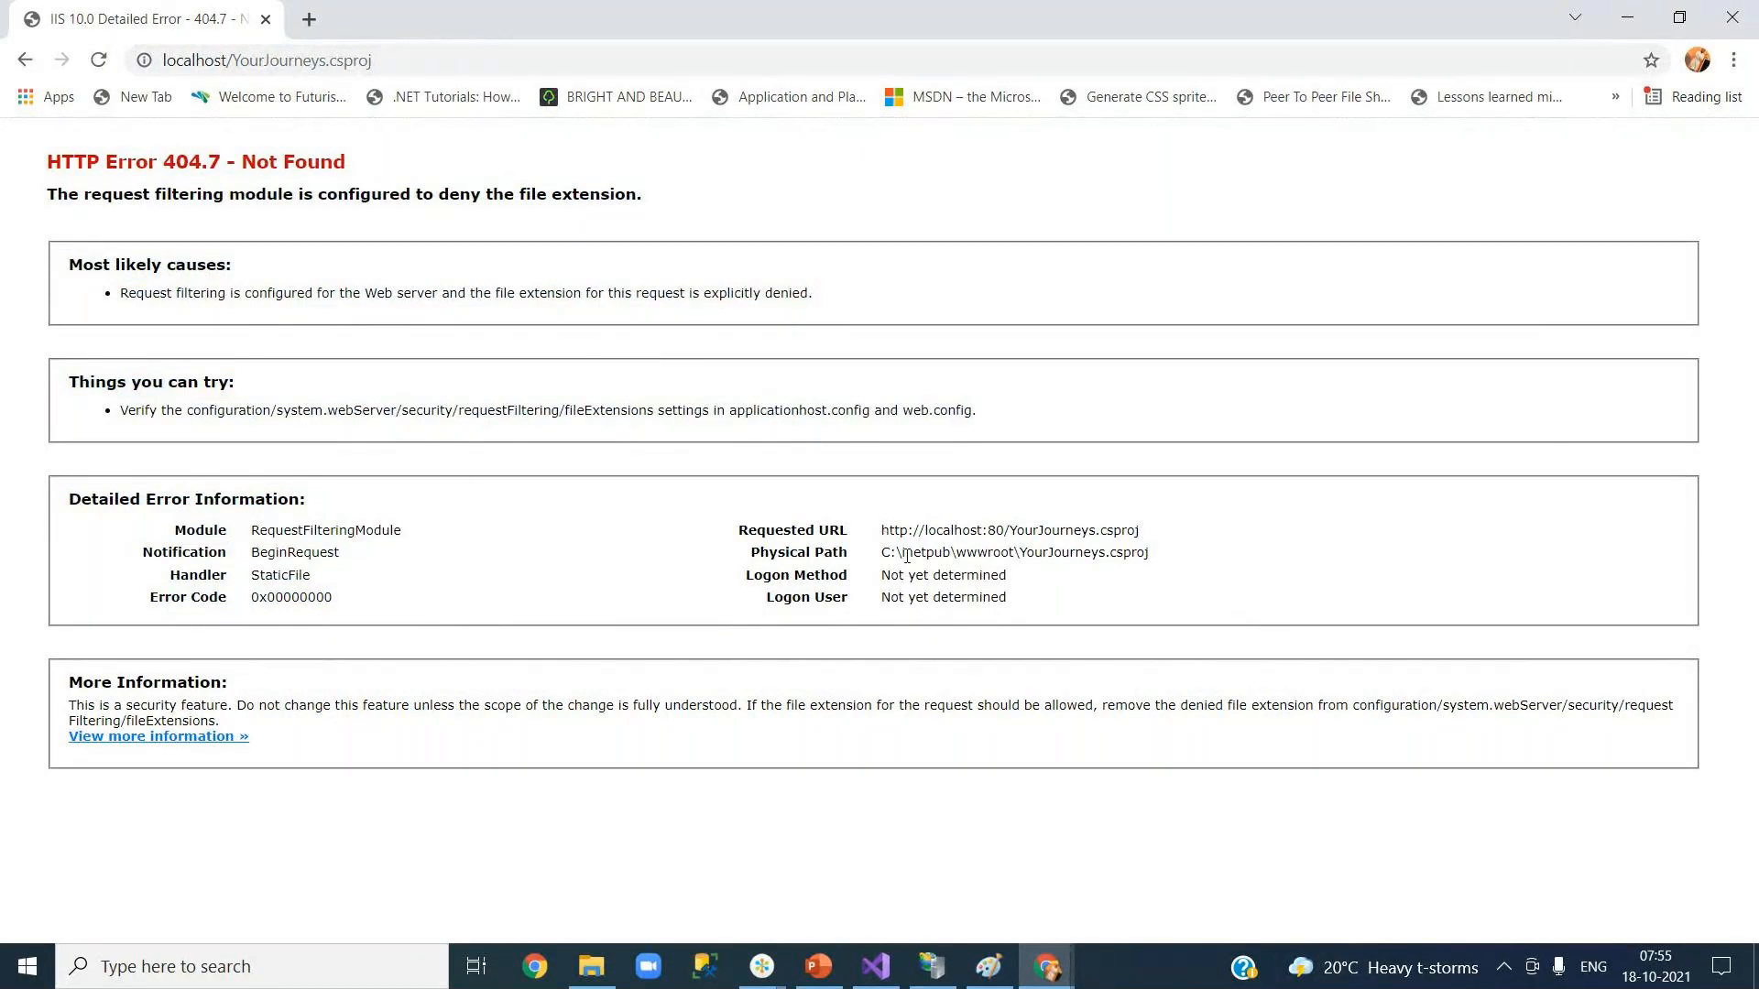
left_click_drag(903, 553, 1189, 529)
left_click(775, 469)
Load localhost/YourJourneys again and return to the Request Filtering list in IIS Manager.
left_click(468, 67)
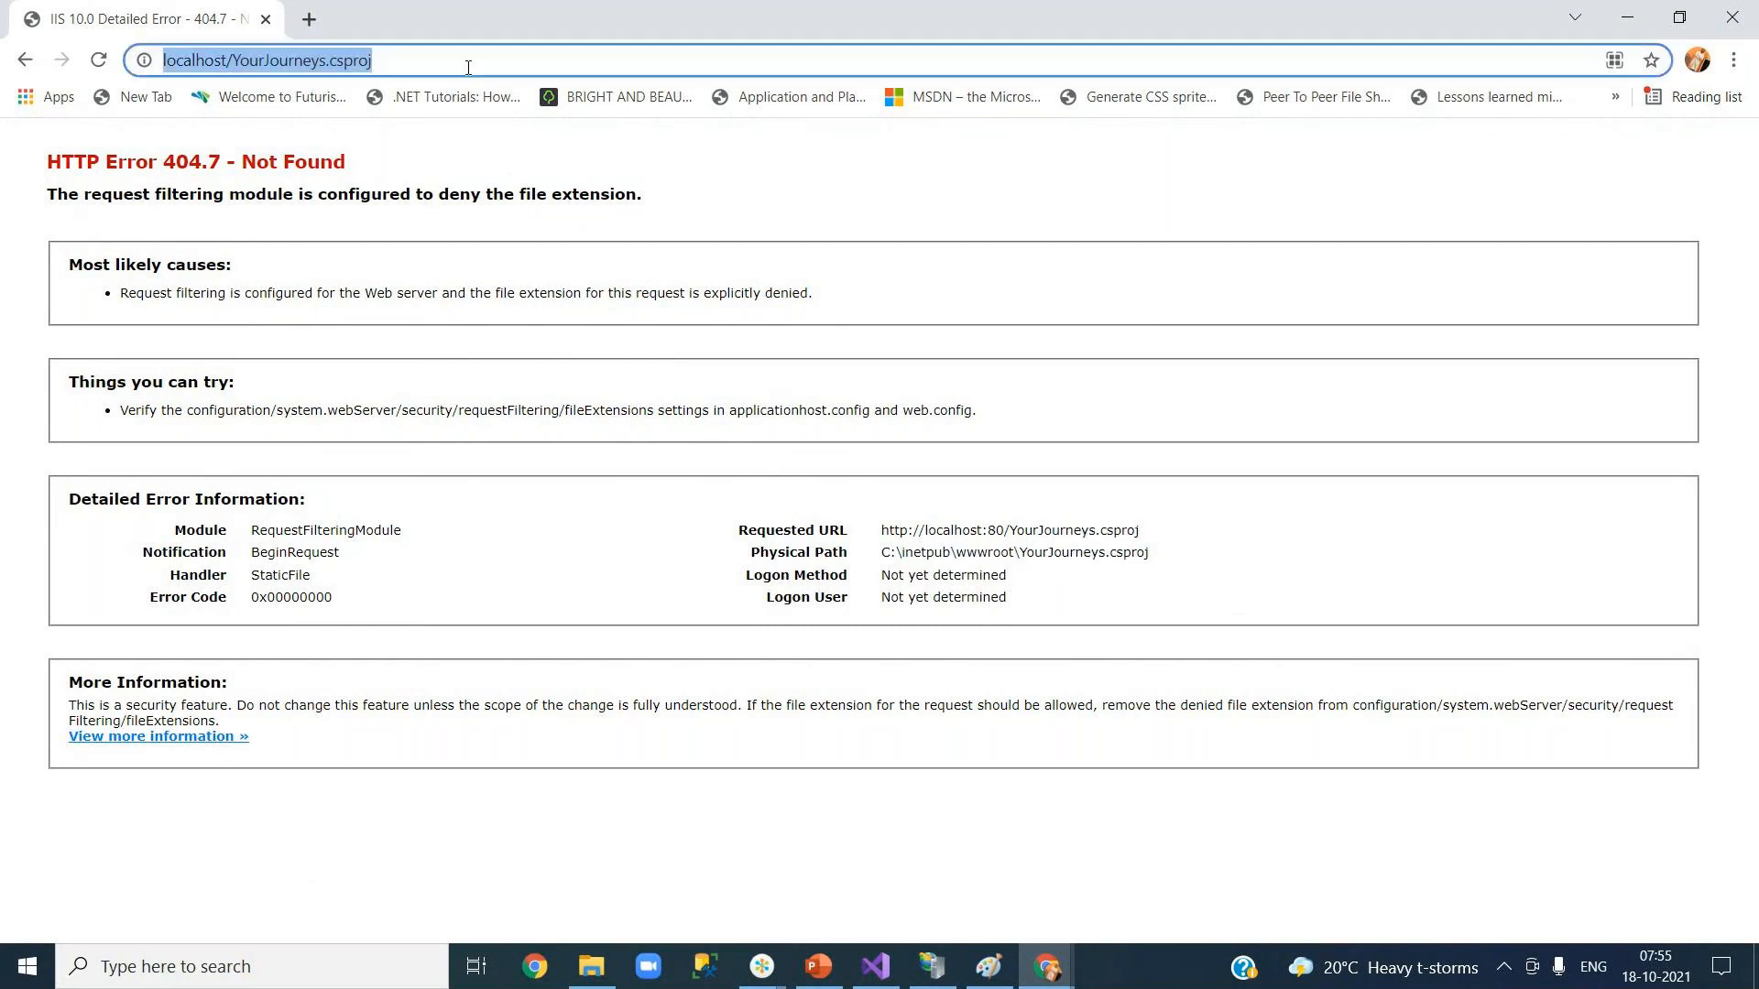
double_click(468, 67)
key("BackSpace")
key("BackSpace")
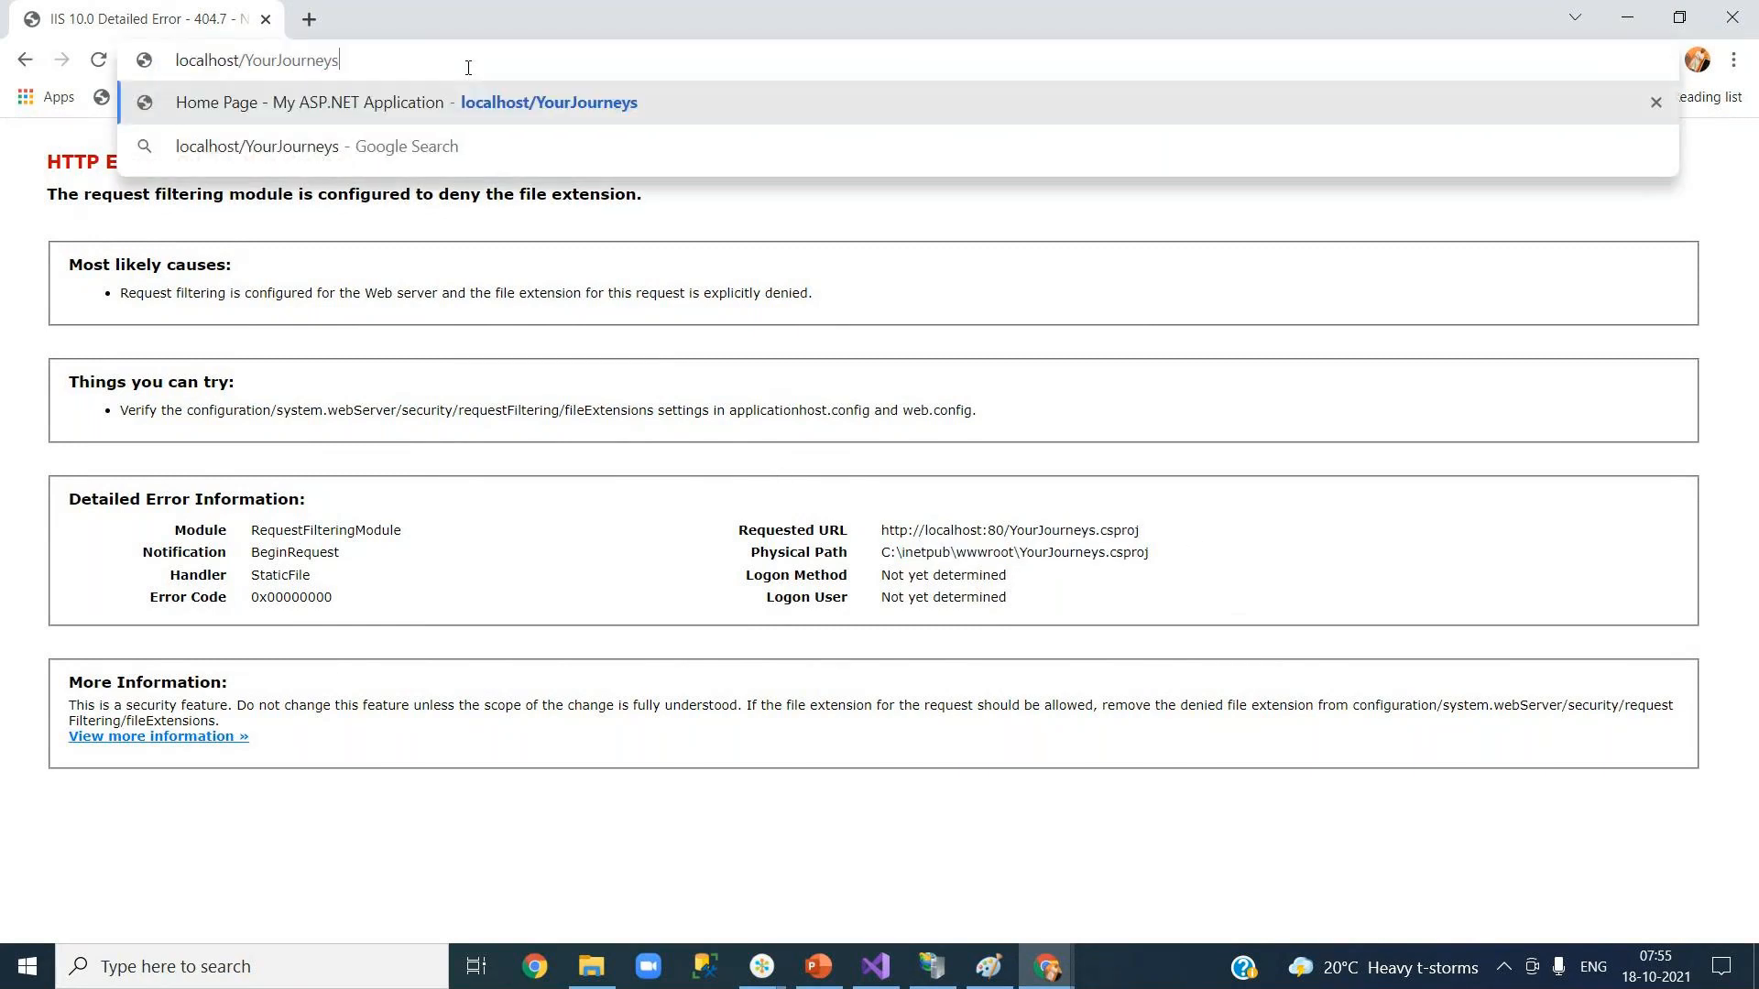
key("Return")
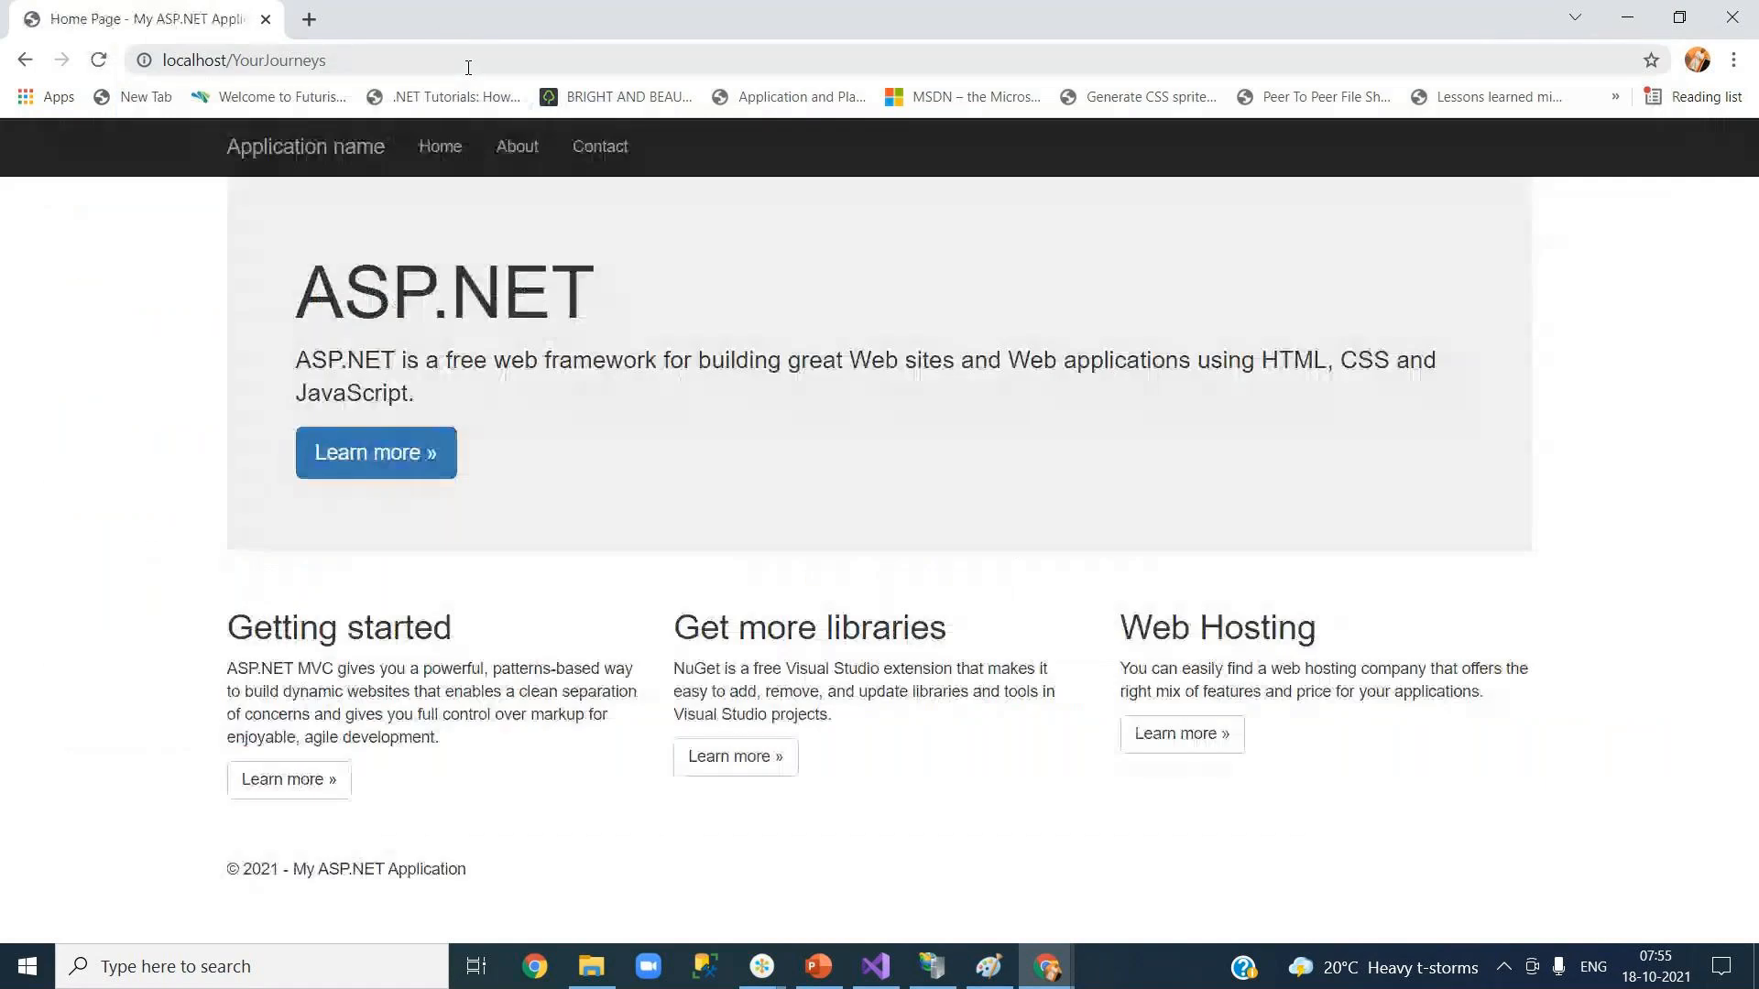
left_click(1622, 9)
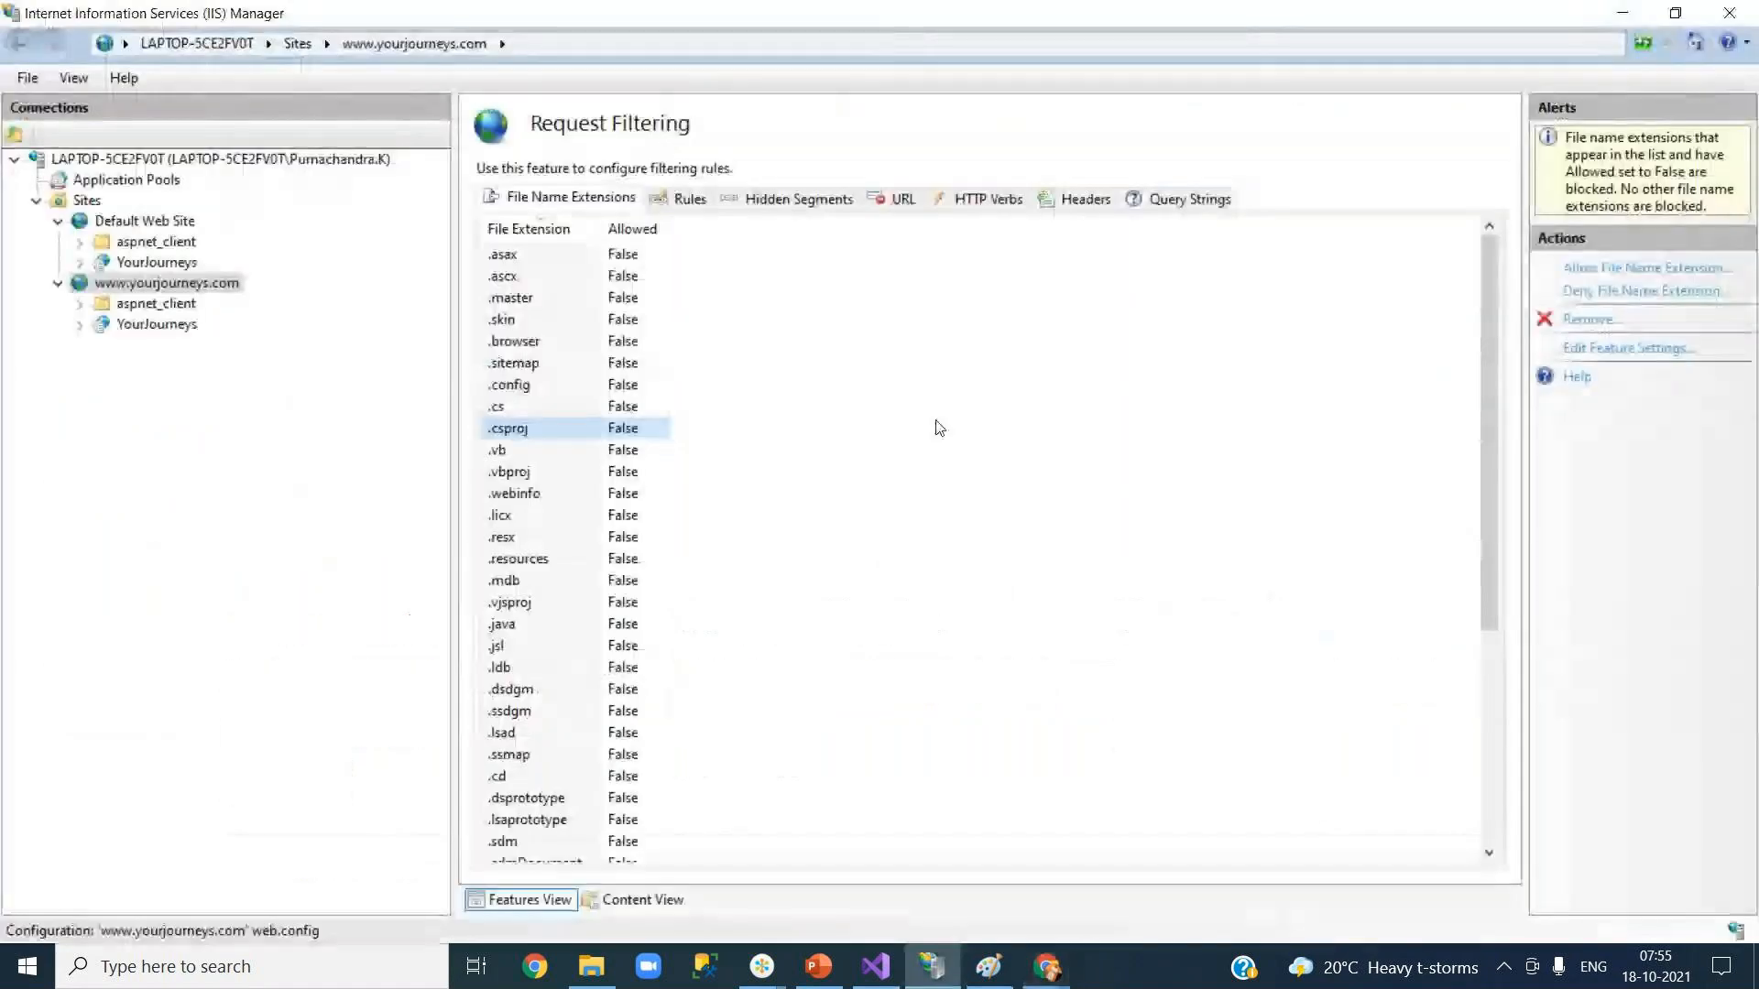
Examine the .jsl, .sitemap and .vjsproj extensions and look through the rest of the Request Filtering list to its last entry.
left_click(518, 641)
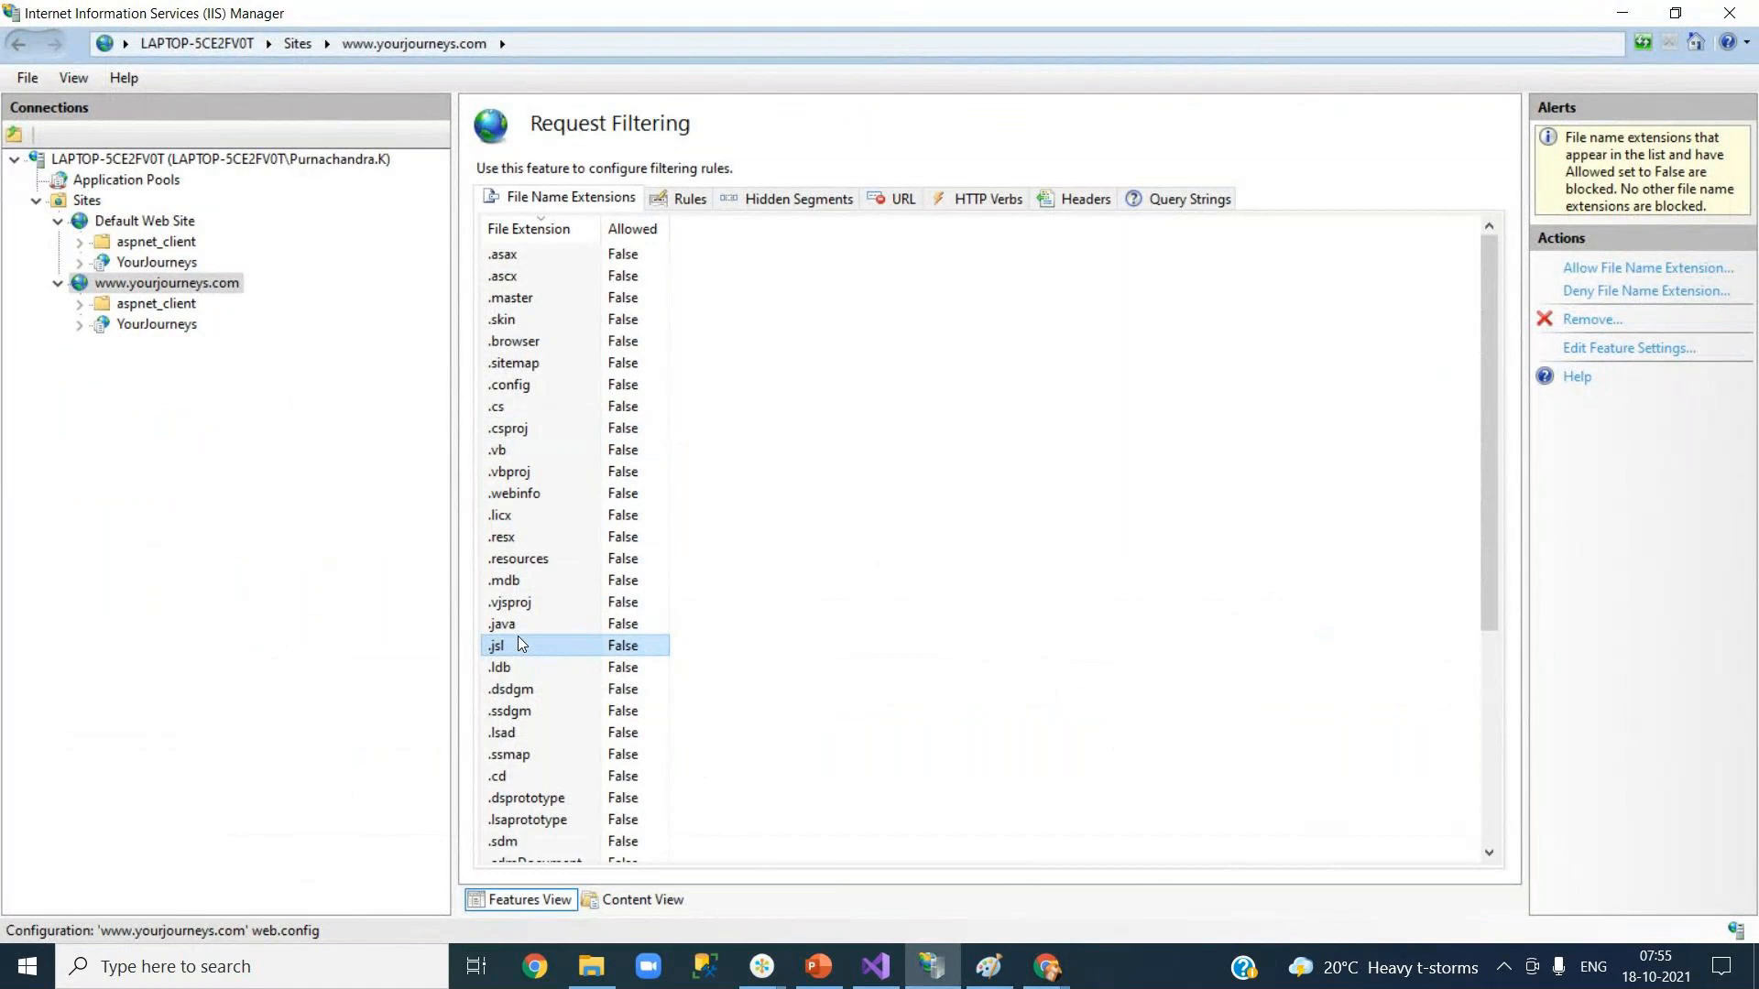
left_click(563, 361)
left_click(540, 601)
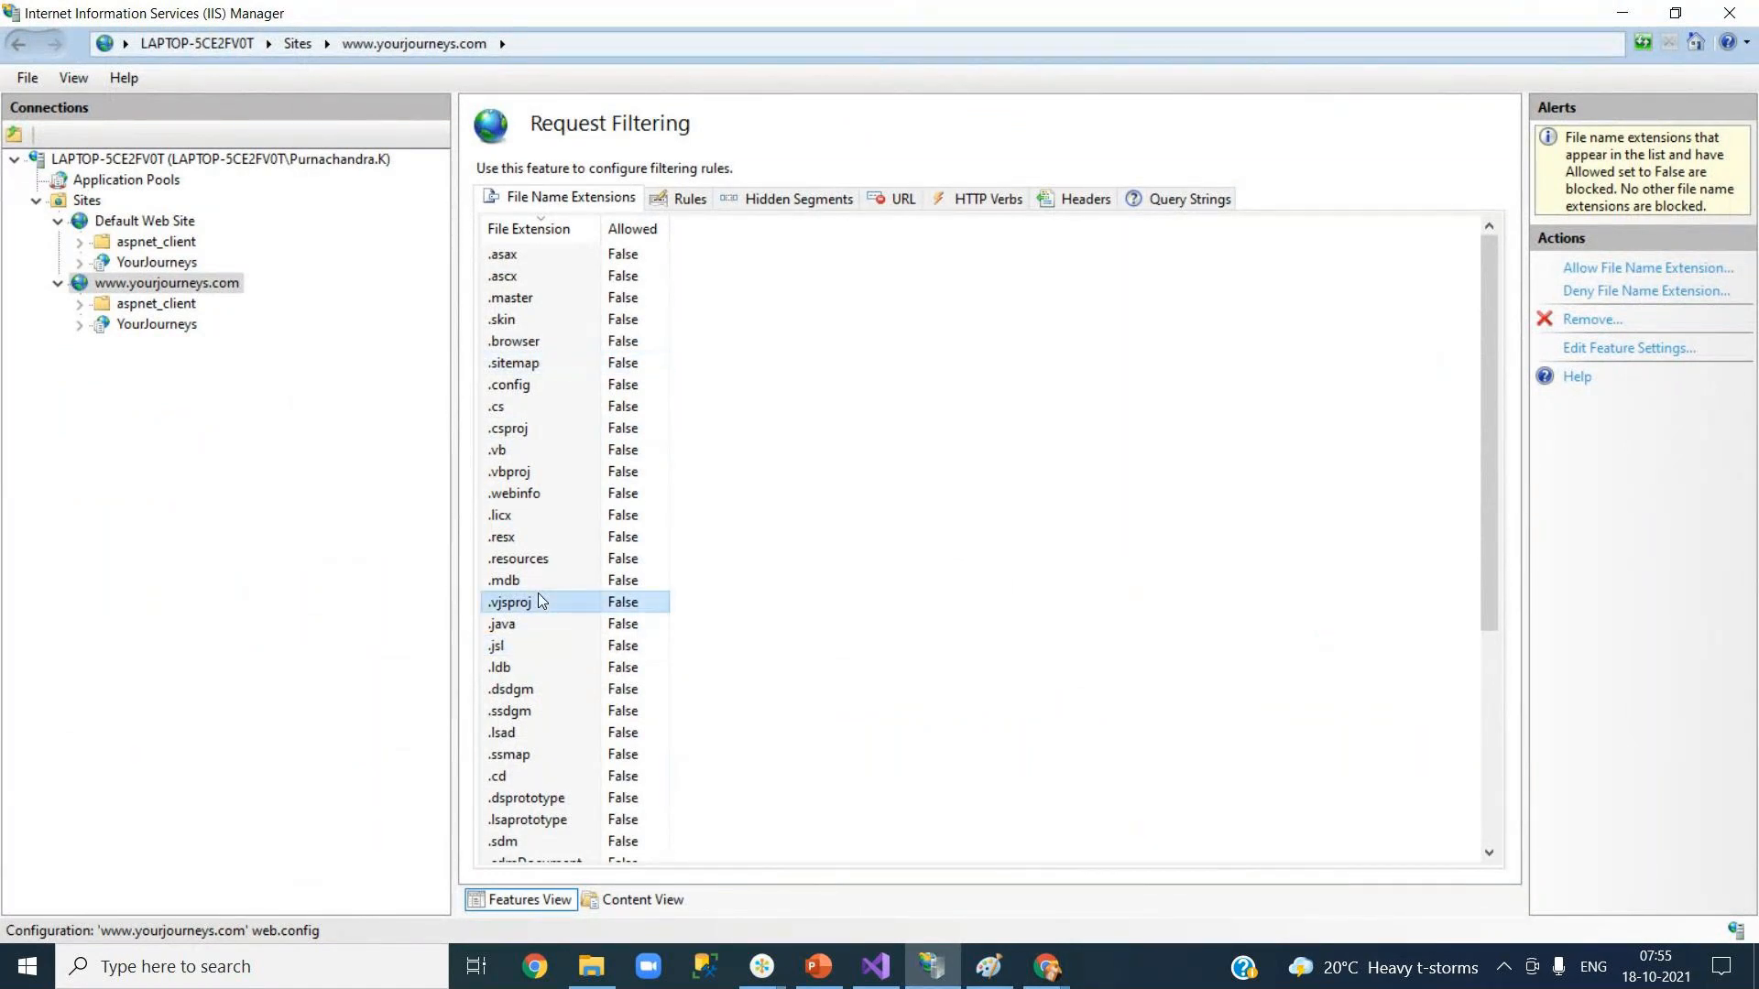
key("Down")
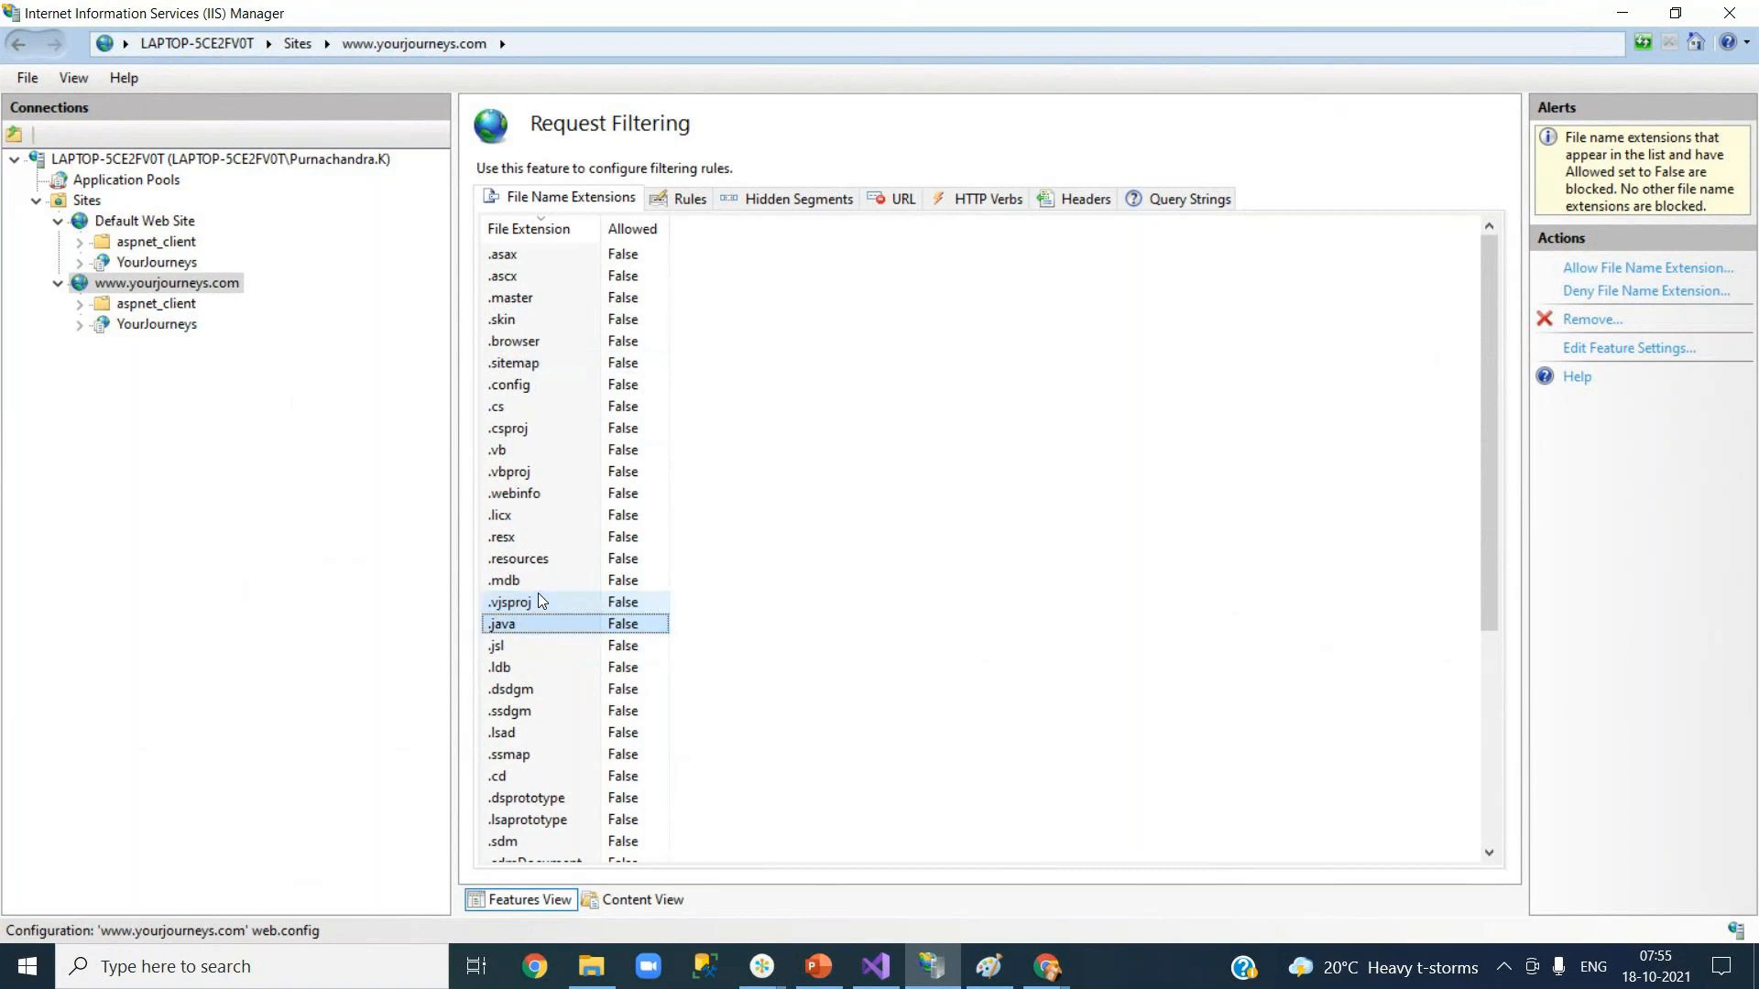
key("Down")
key("Down")
key("Down")
key("Down")
key("Down")
key("Down")
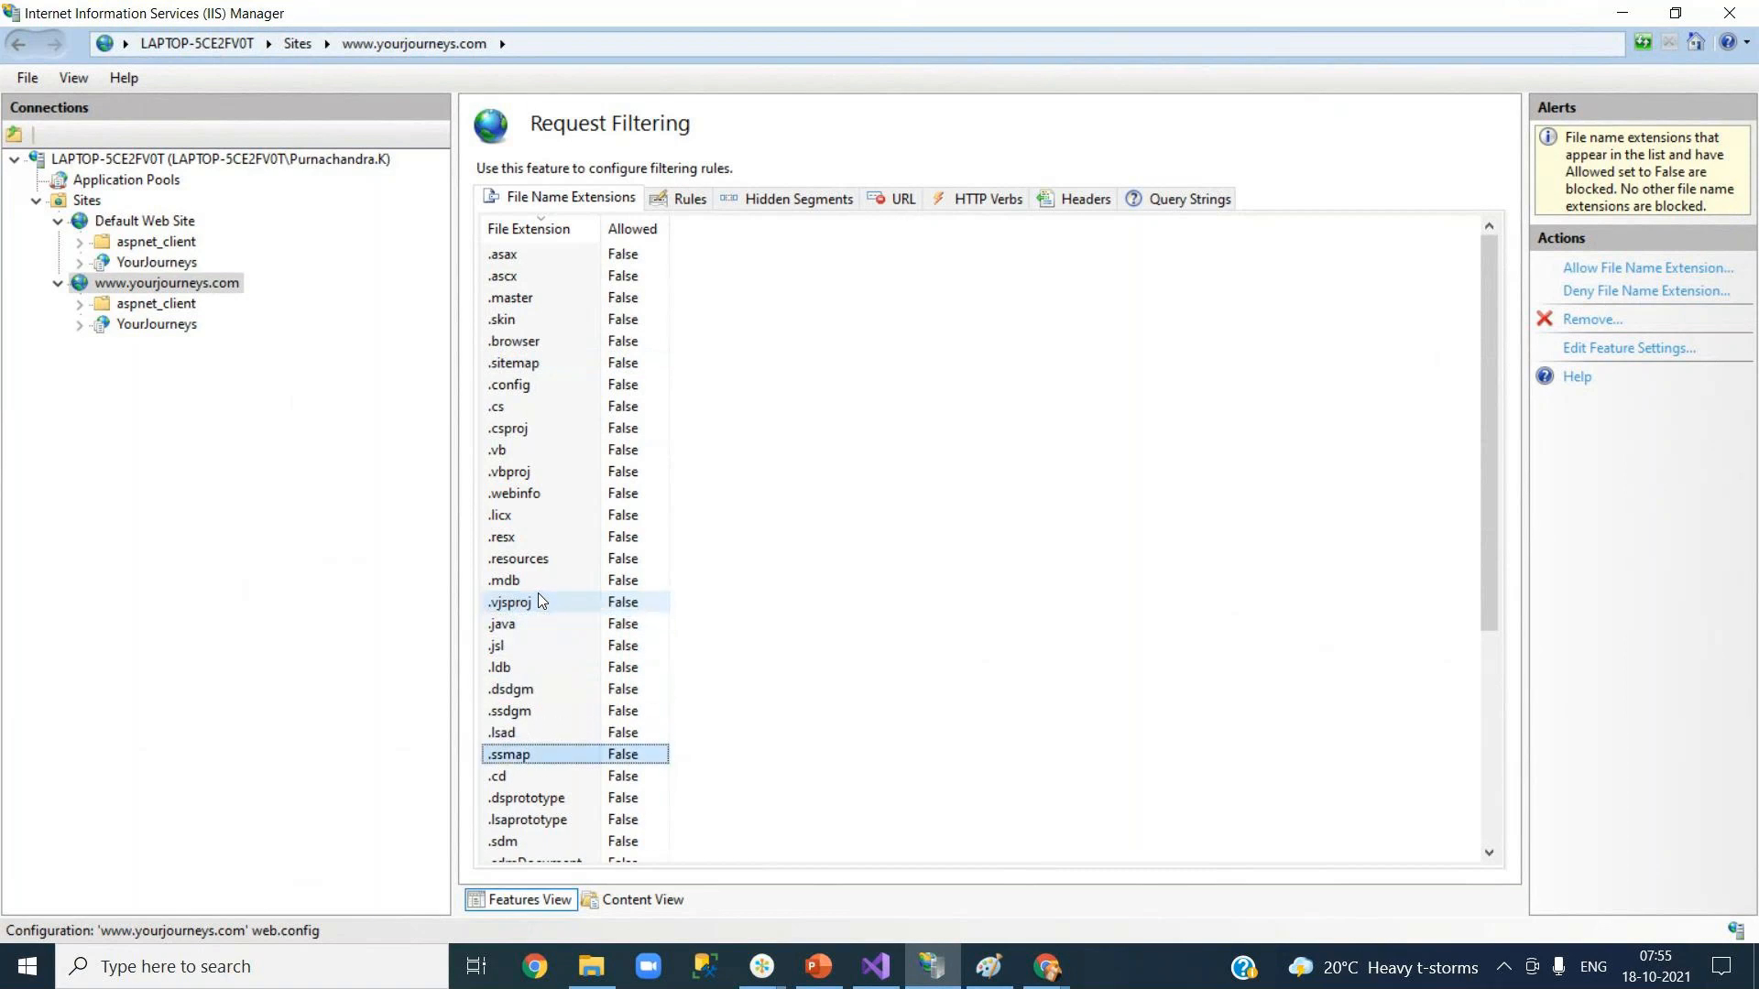
key("Down")
key("Down")
key("Down")
key("Down")
key("End")
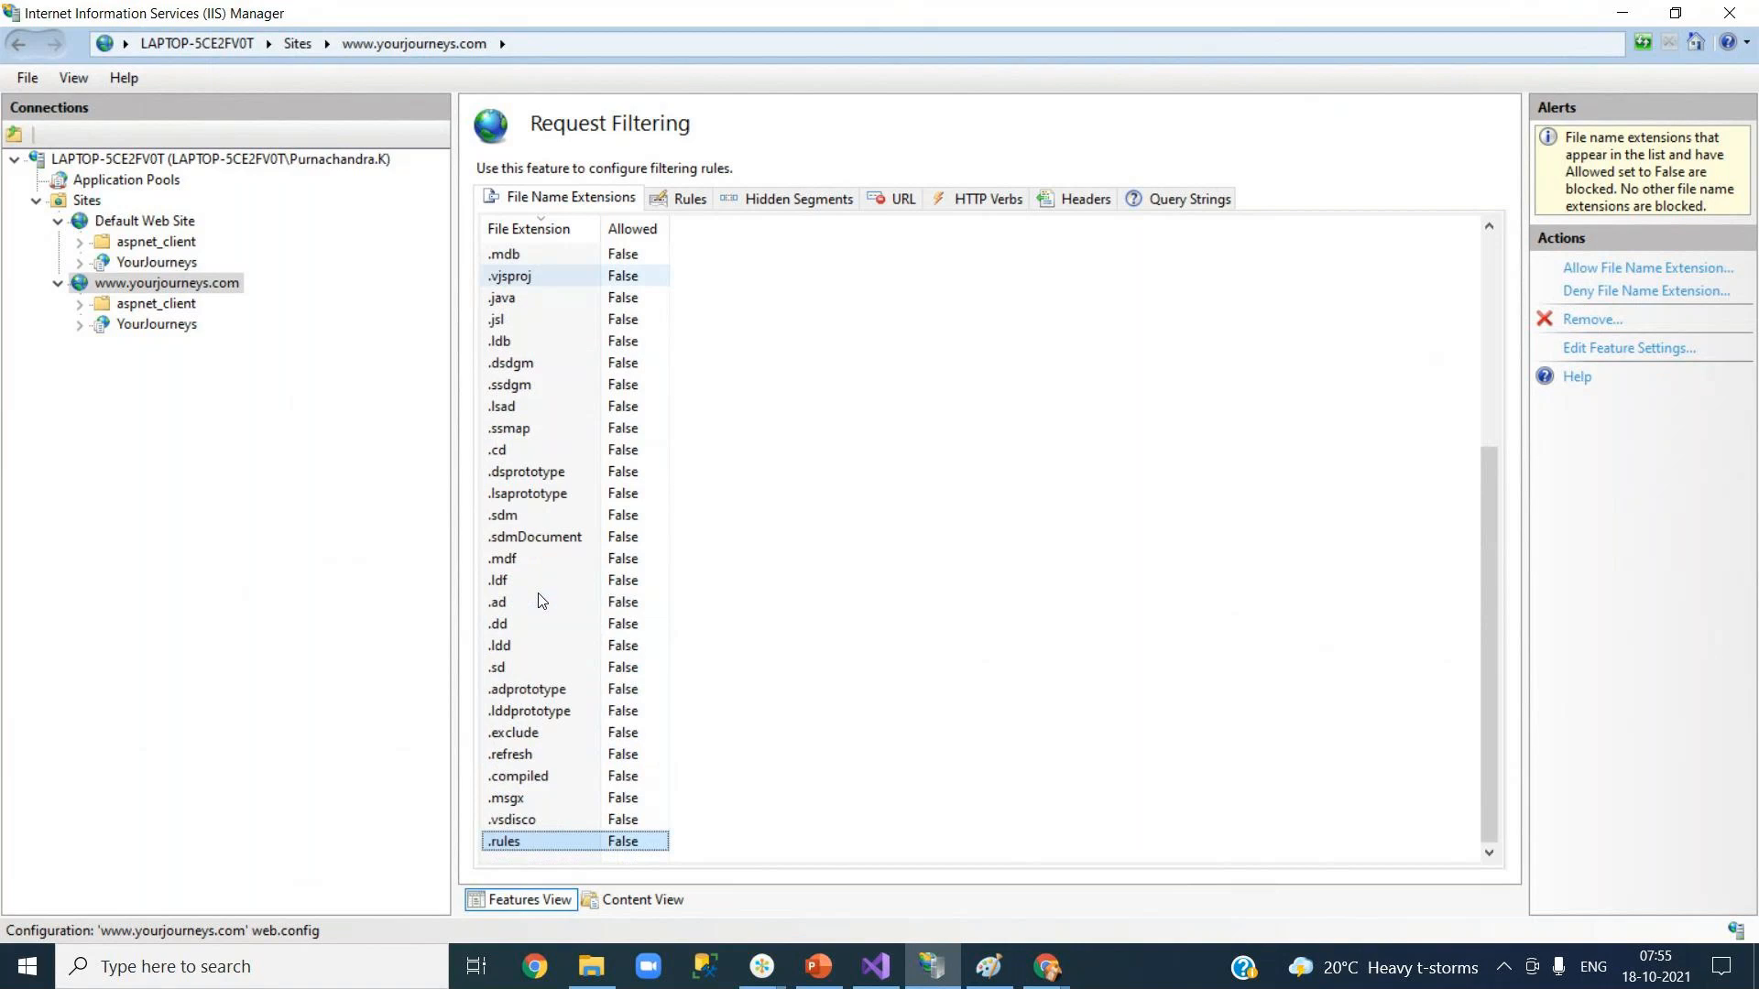
left_click(179, 284)
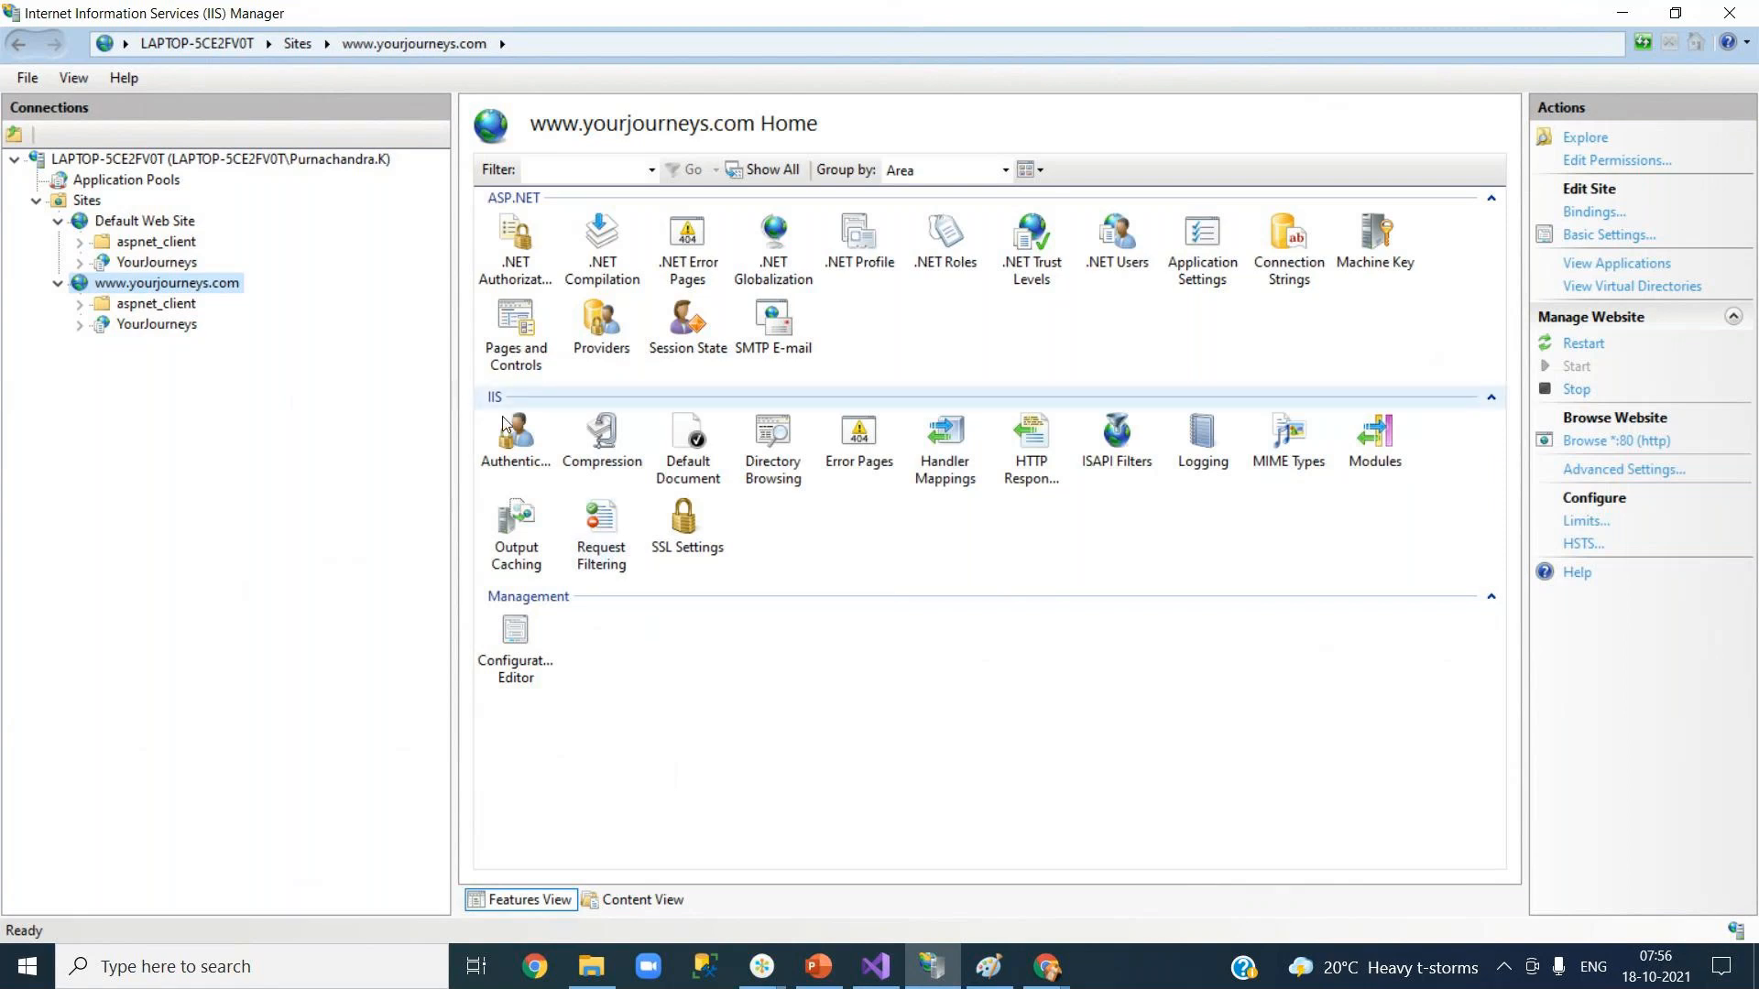
double_click(517, 439)
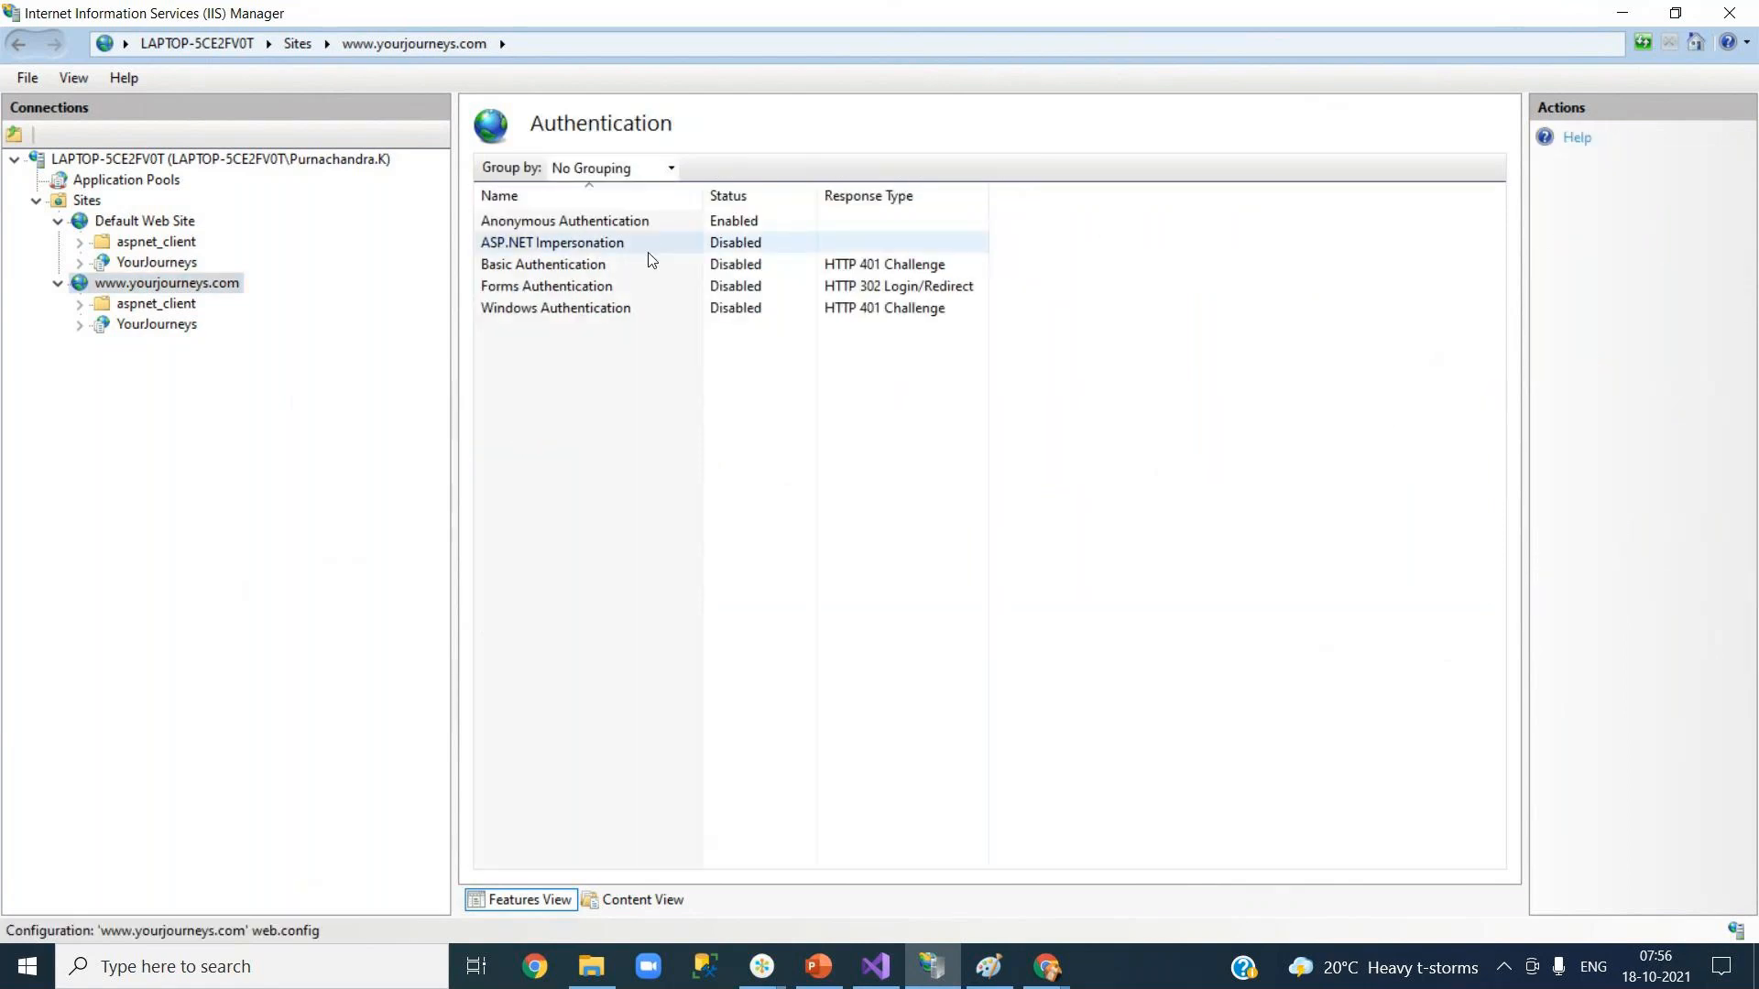
left_click(611, 287)
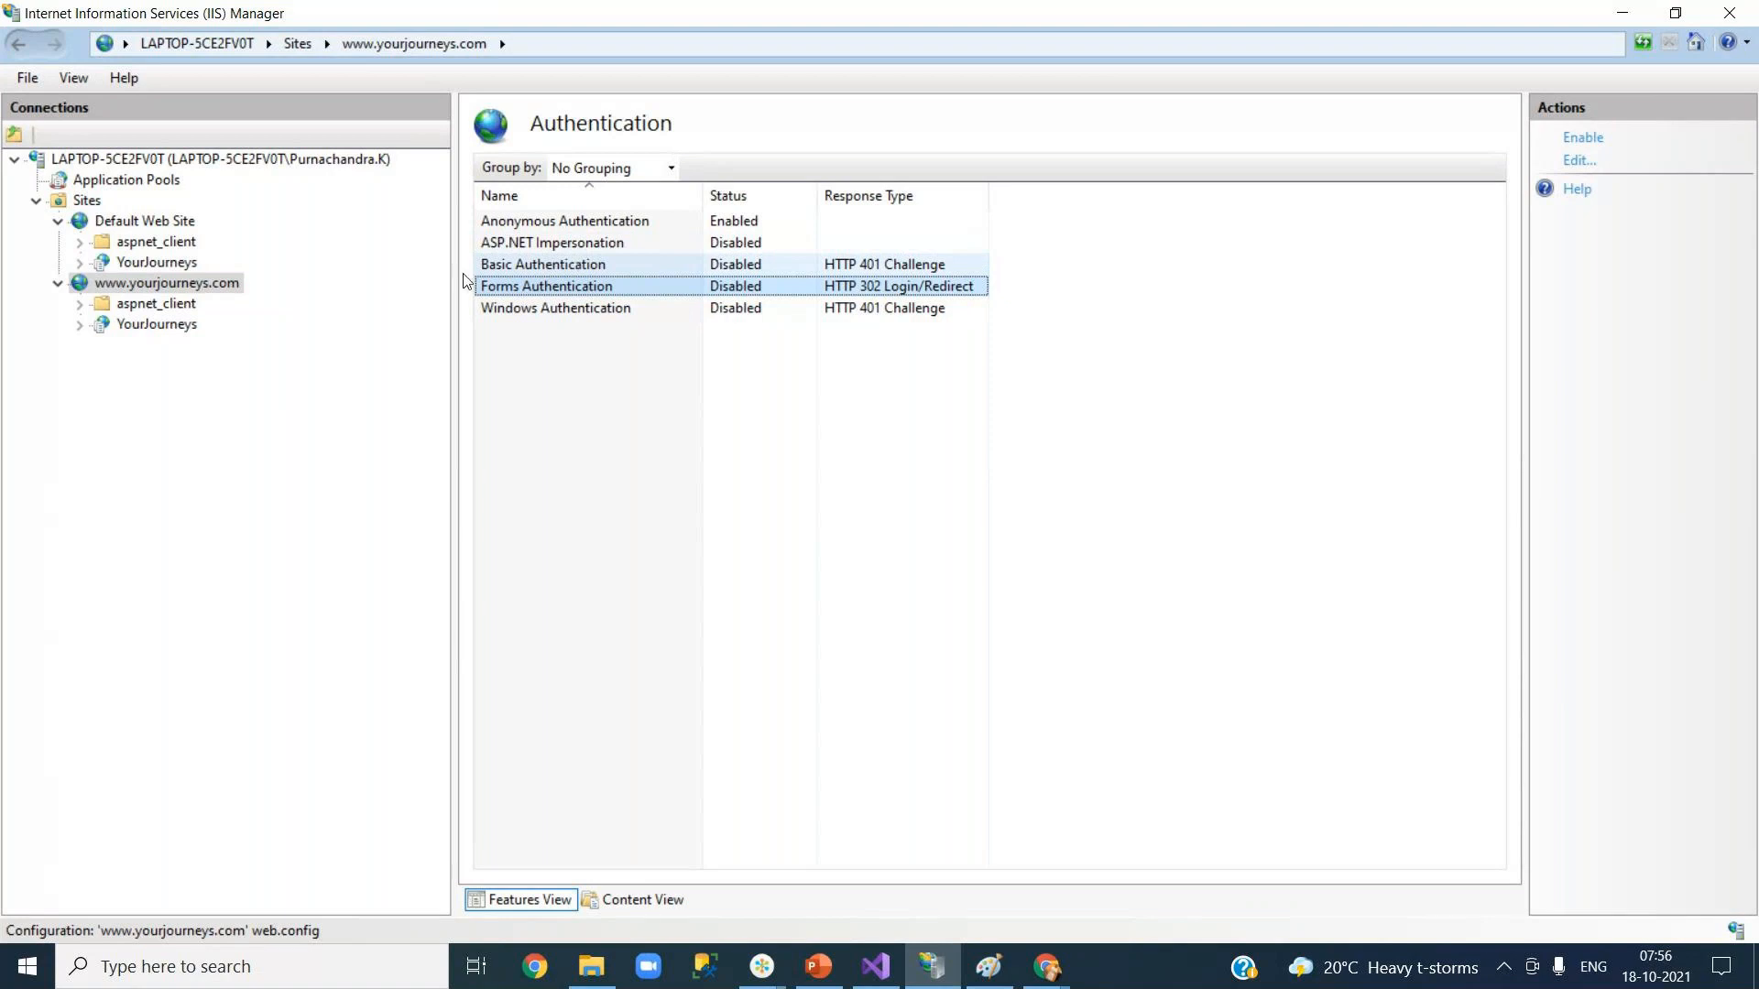
left_click(198, 286)
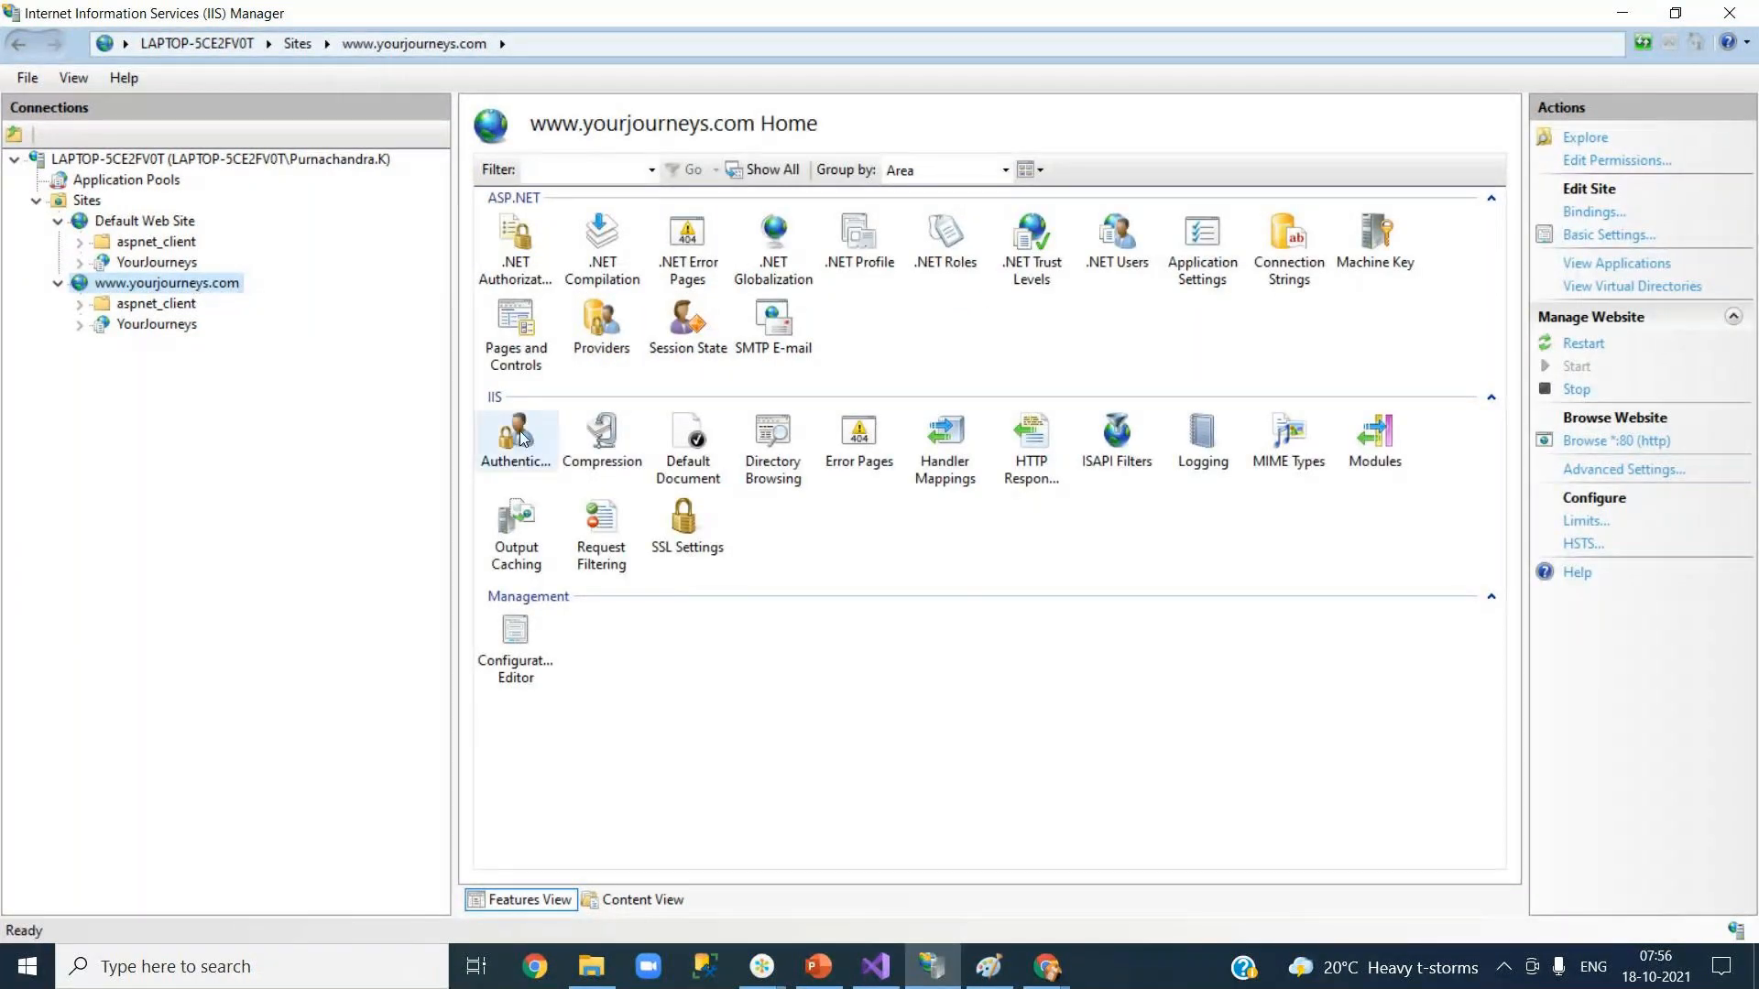
double_click(516, 253)
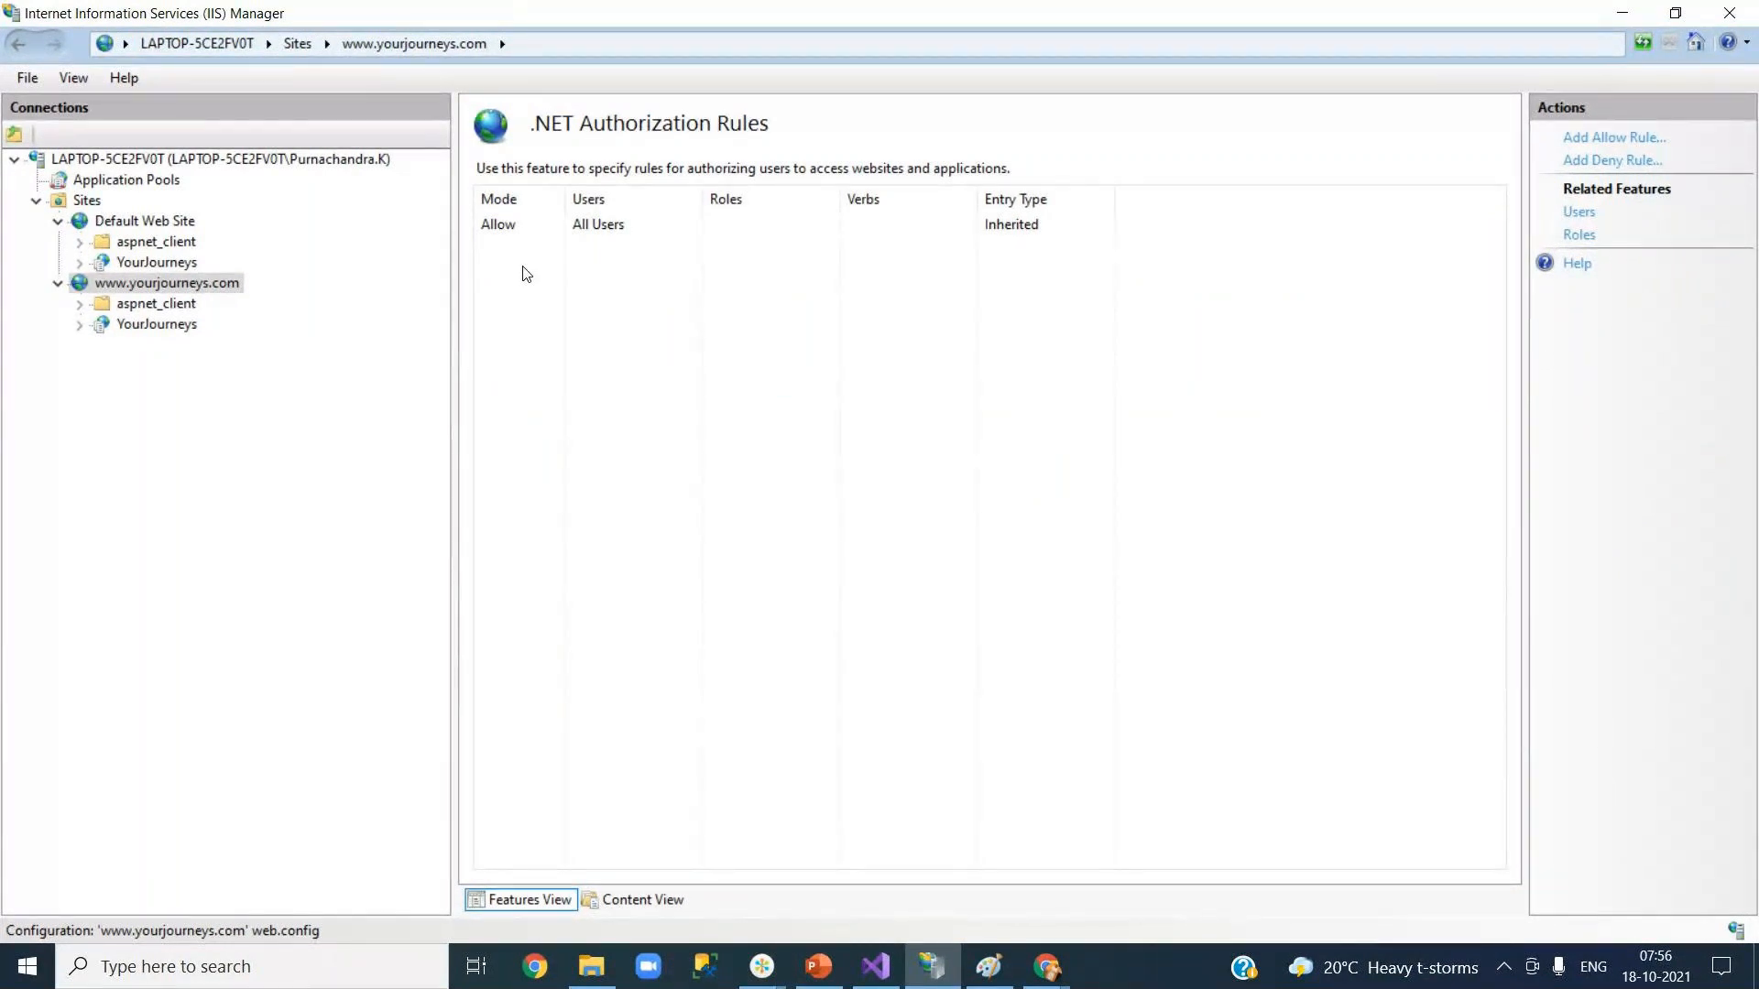
left_click(1616, 139)
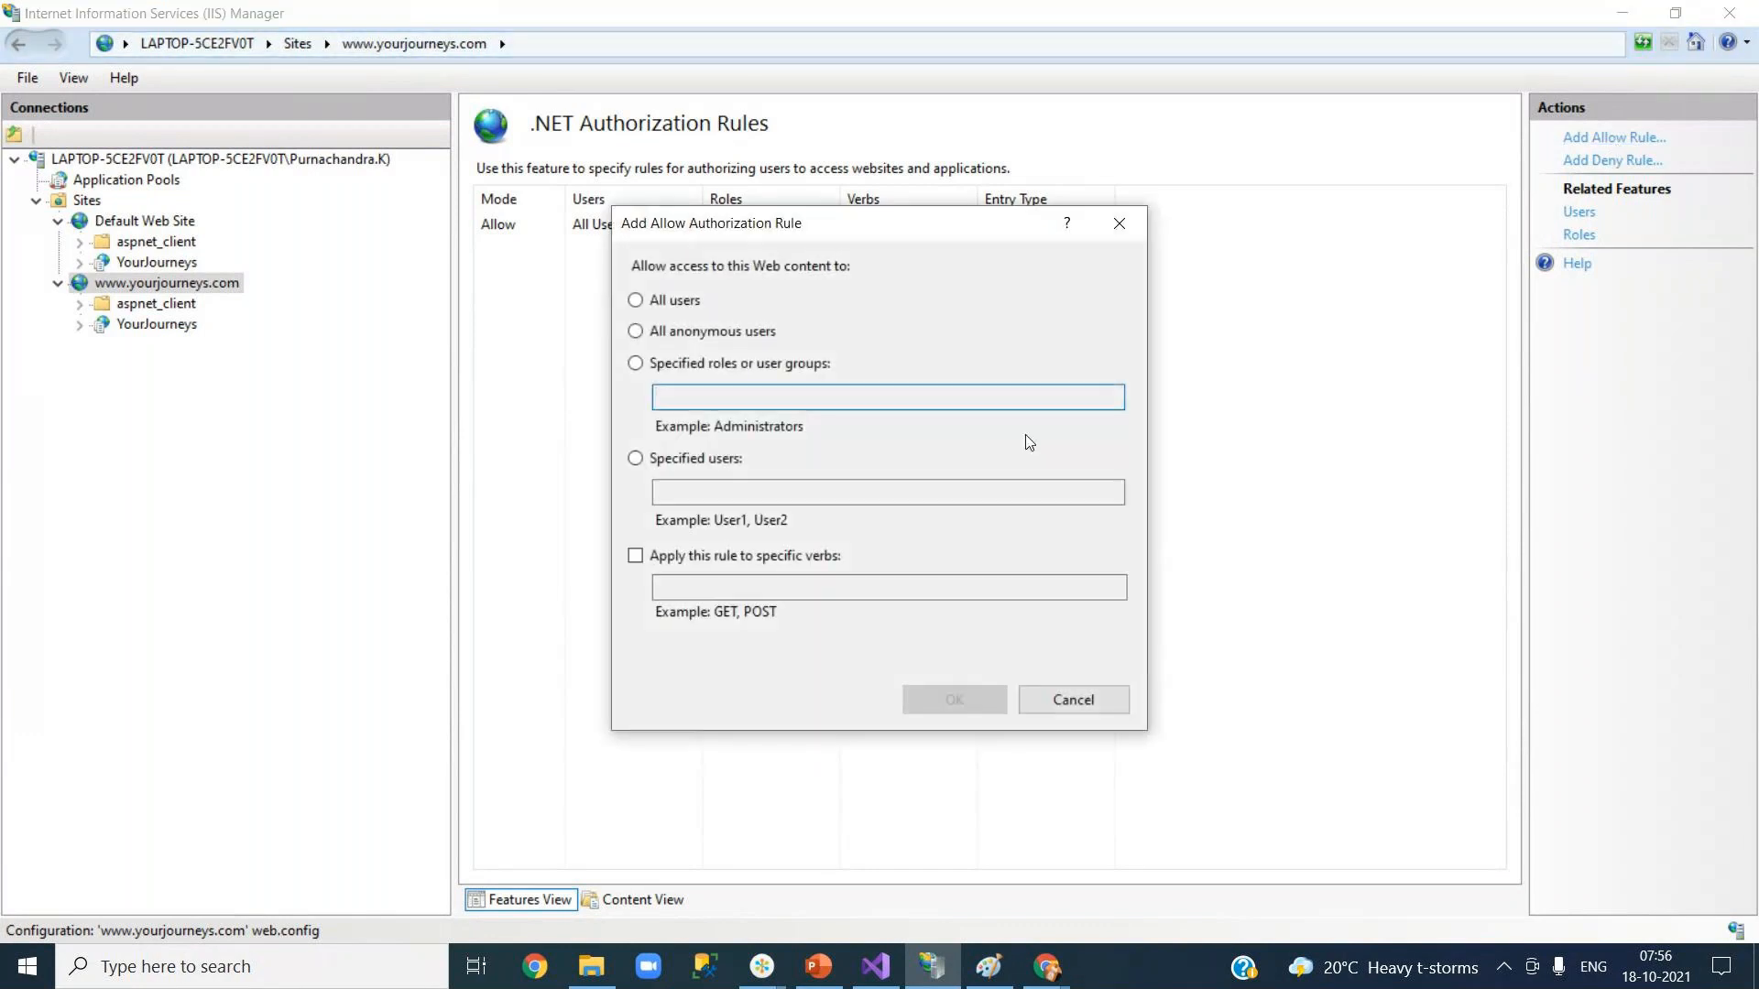
left_click(1098, 703)
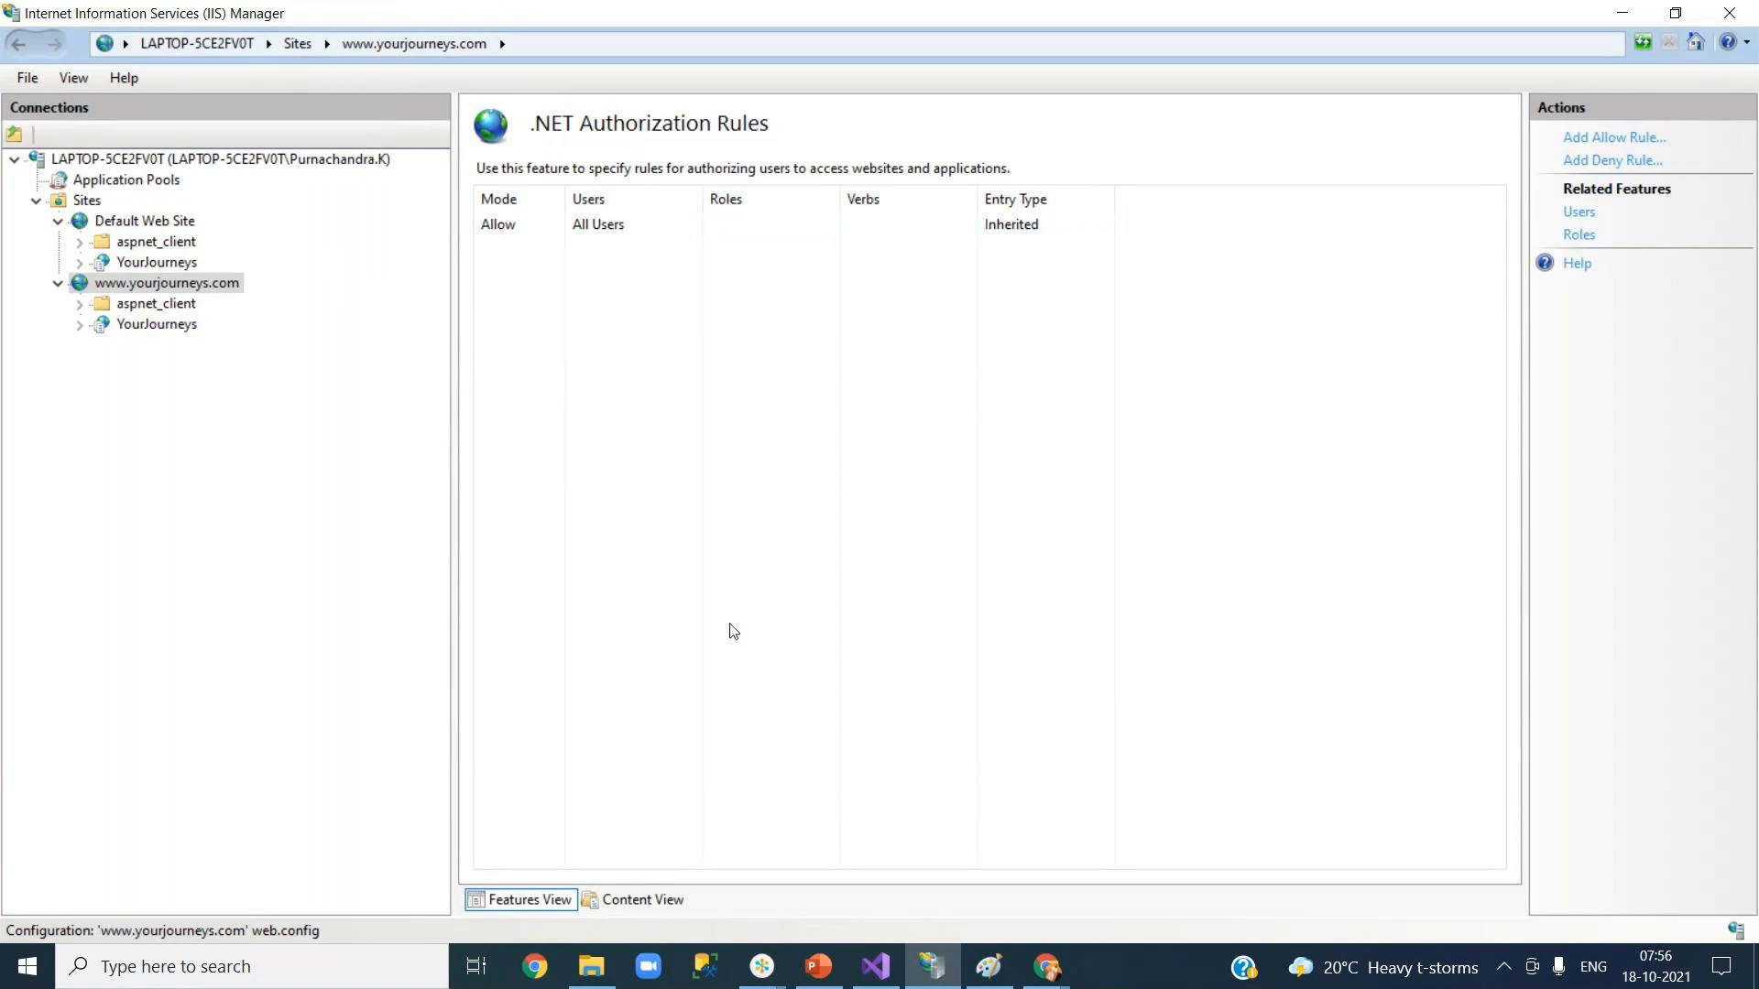
View the YourJourneys home page in Chrome again, then return to the .NET Authorization Rules in IIS Manager.
left_click(1055, 982)
left_click(831, 855)
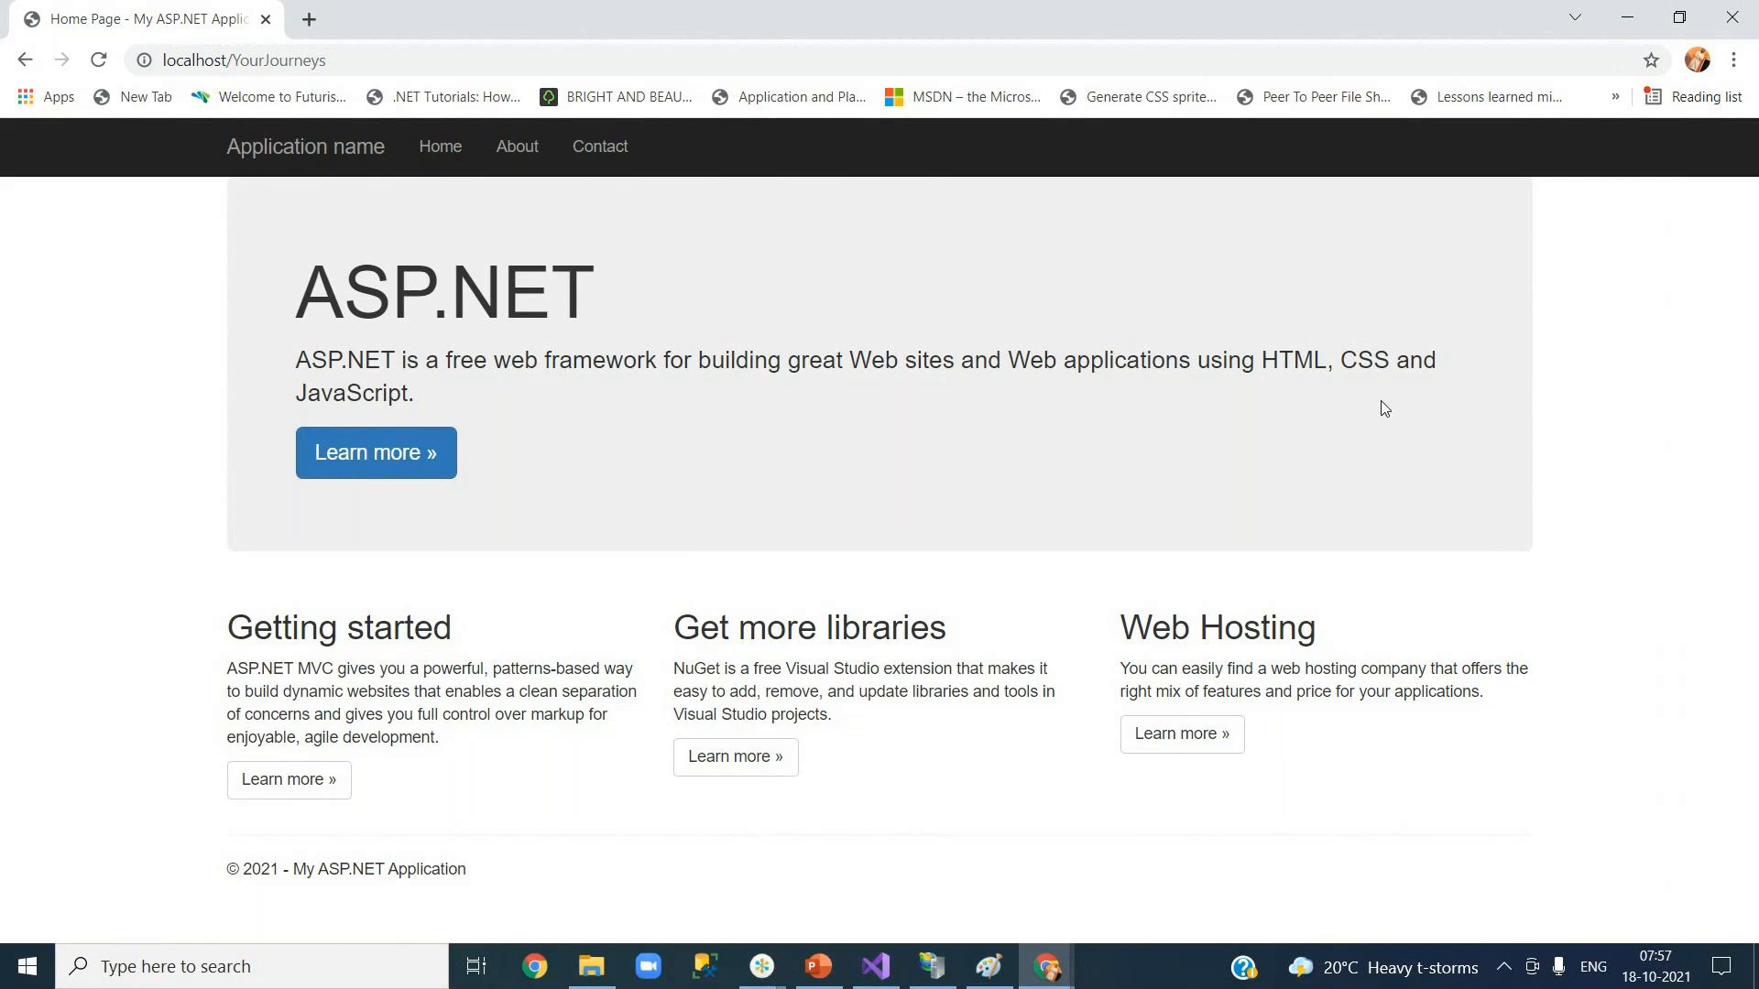
left_click(1626, 24)
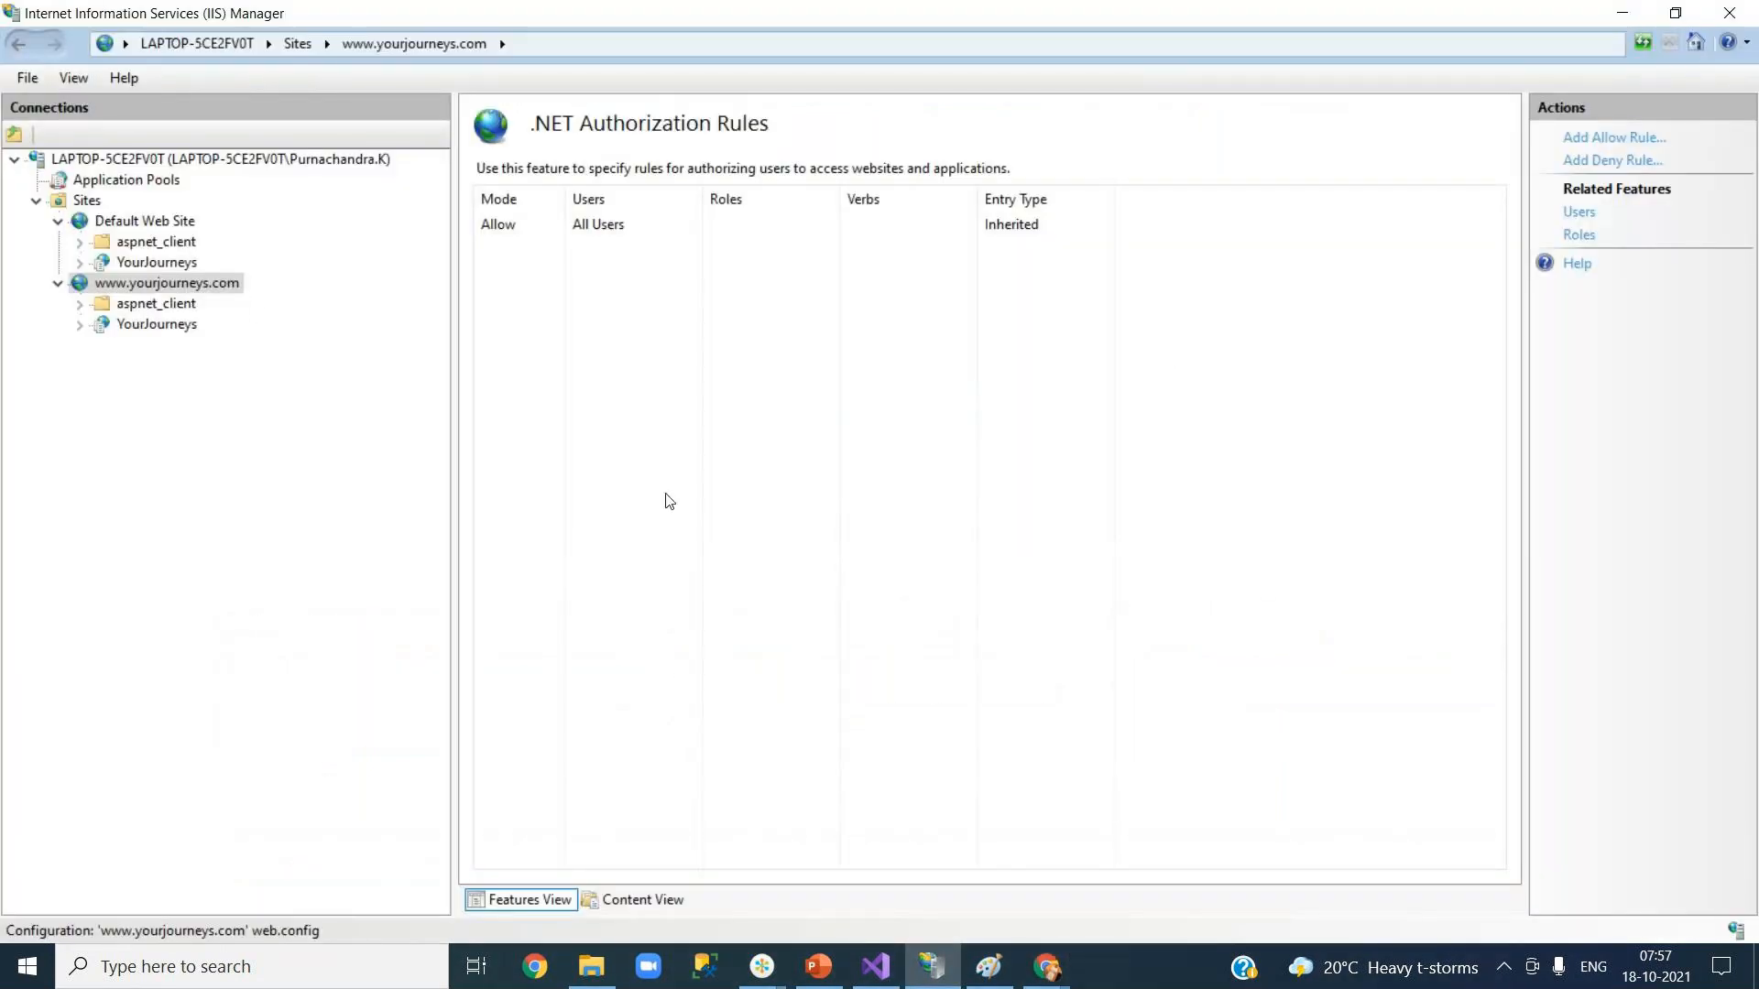
left_click(200, 285)
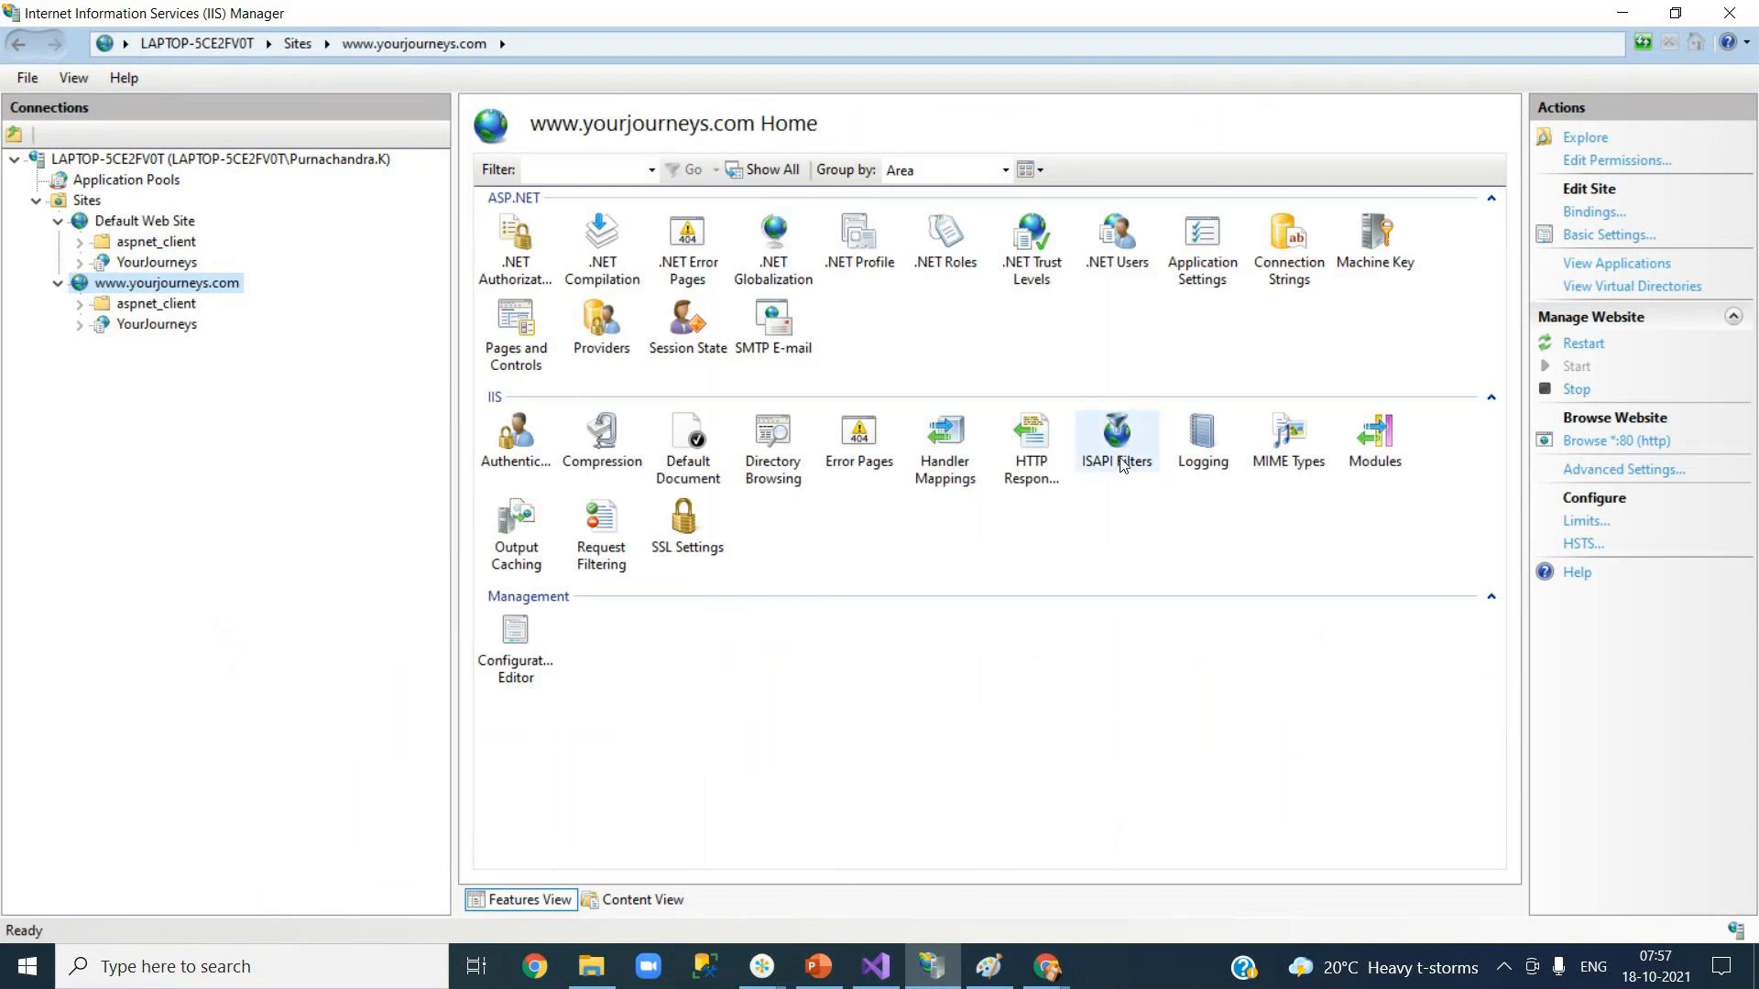
left_click(1117, 438)
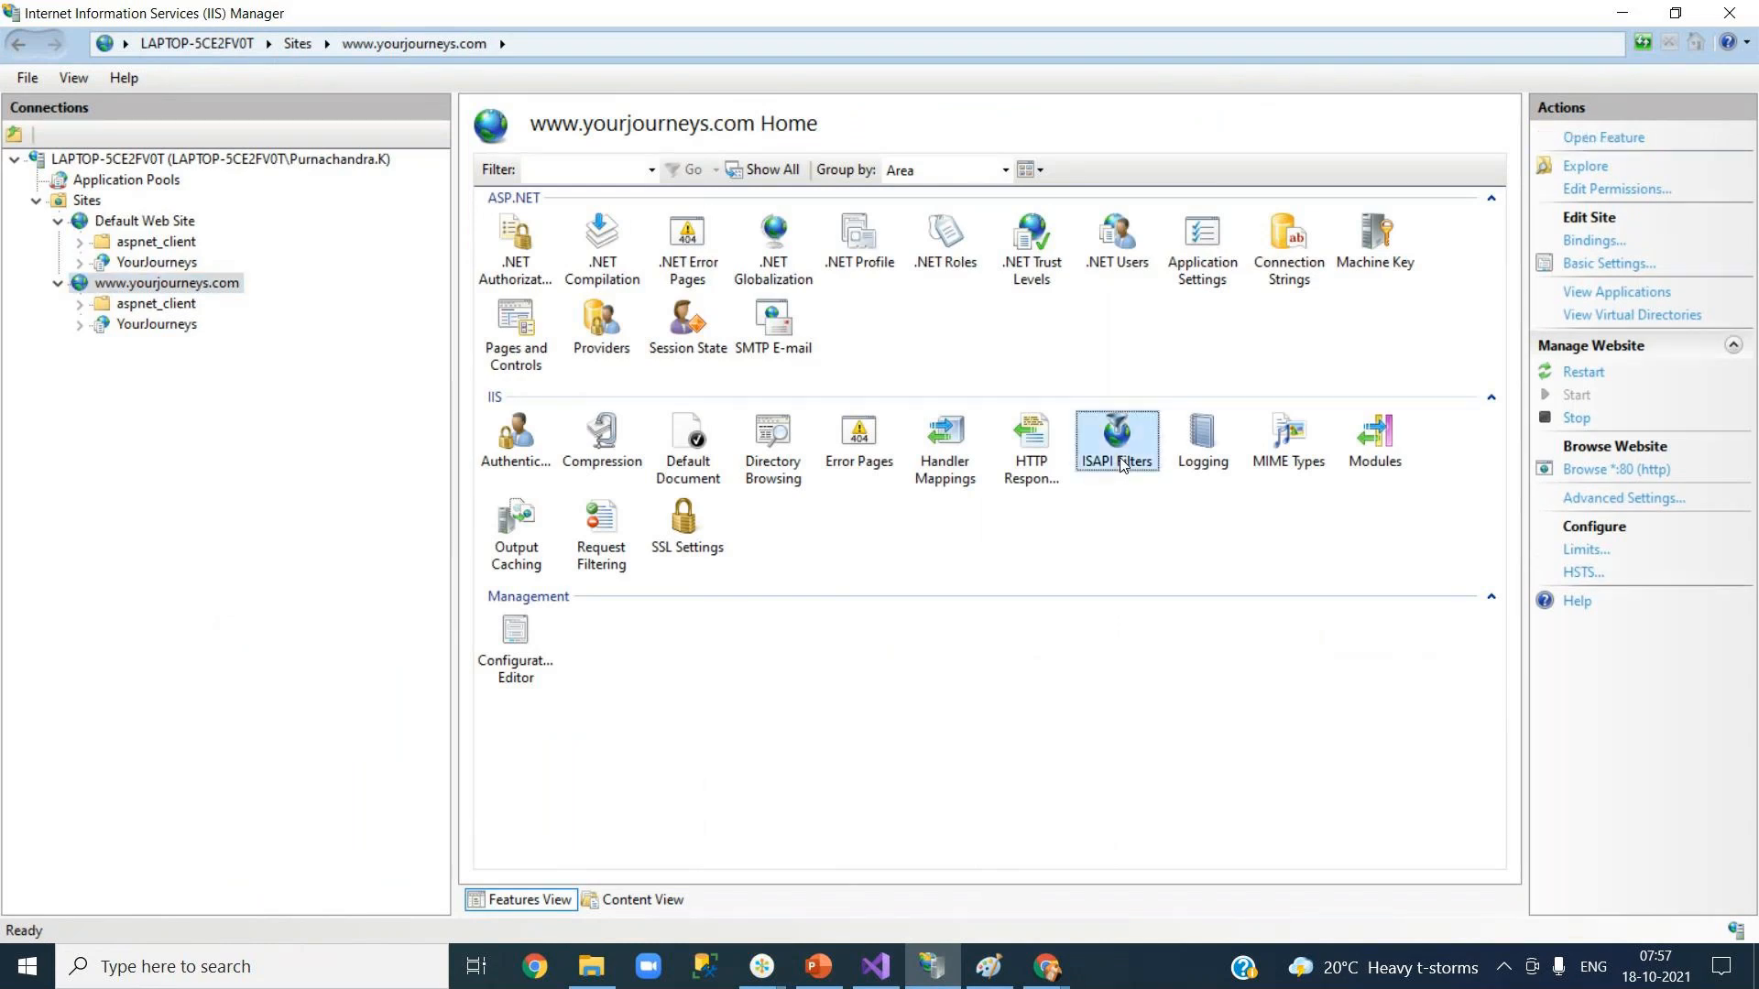
left_click(1288, 438)
left_click(582, 537)
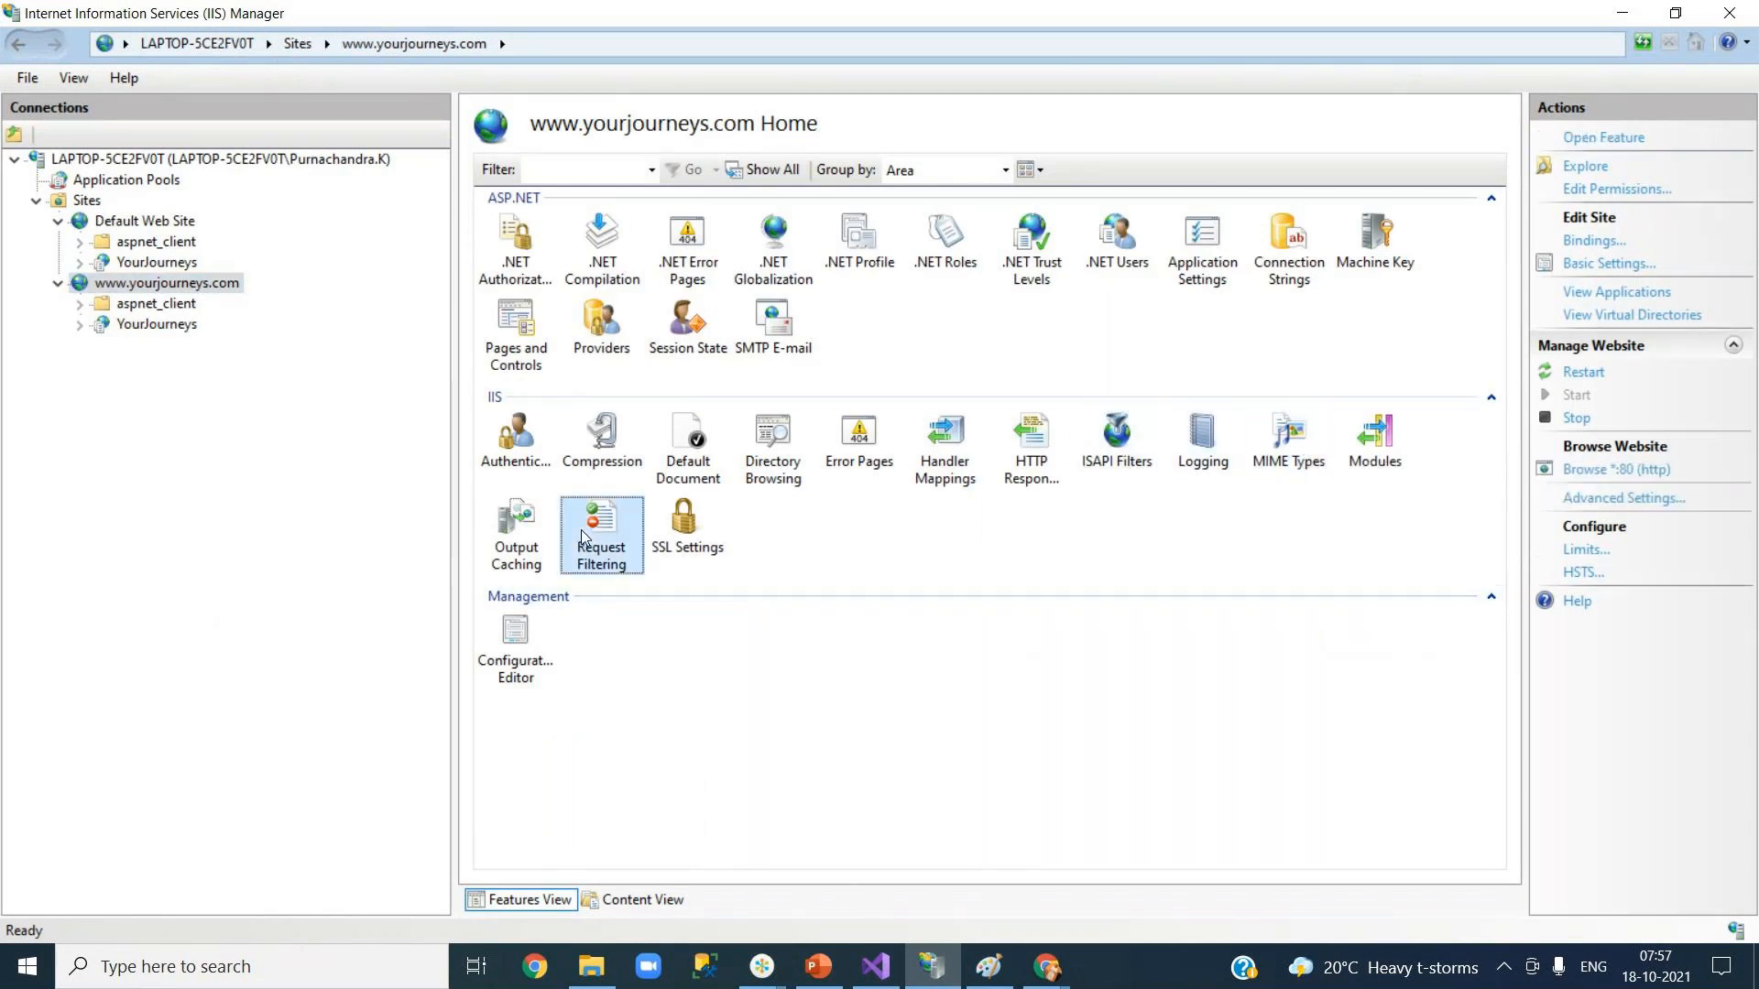
left_click(519, 447)
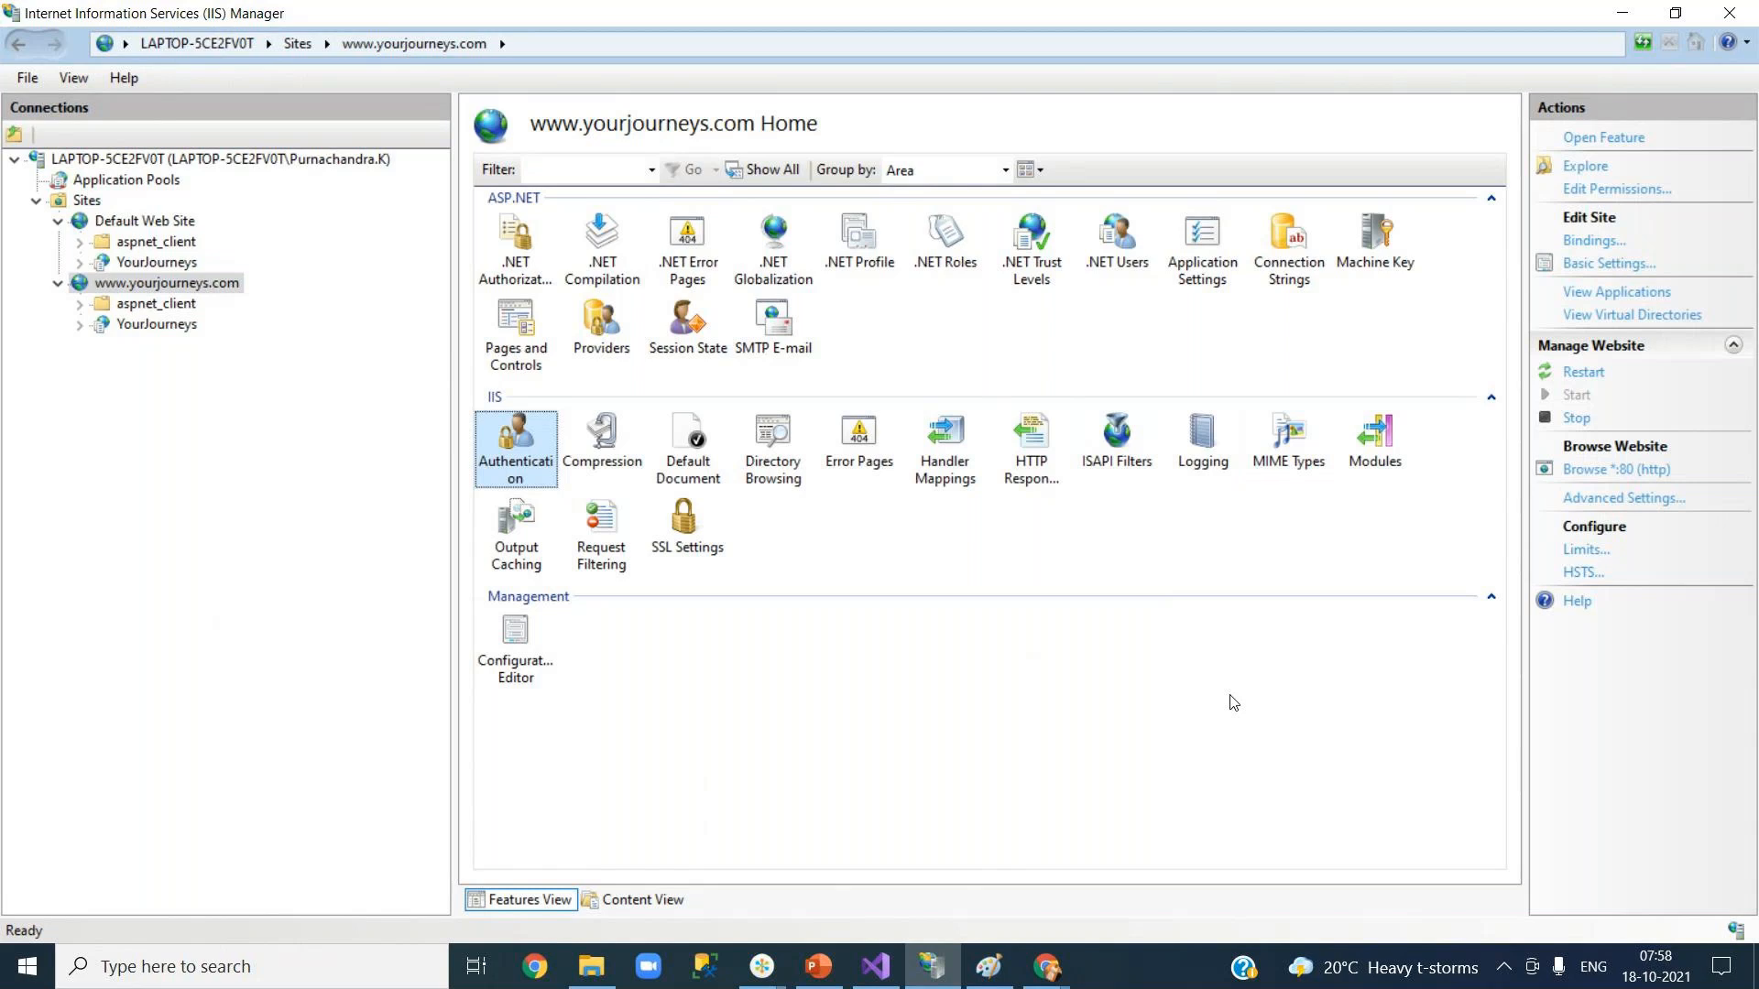
left_click(631, 471)
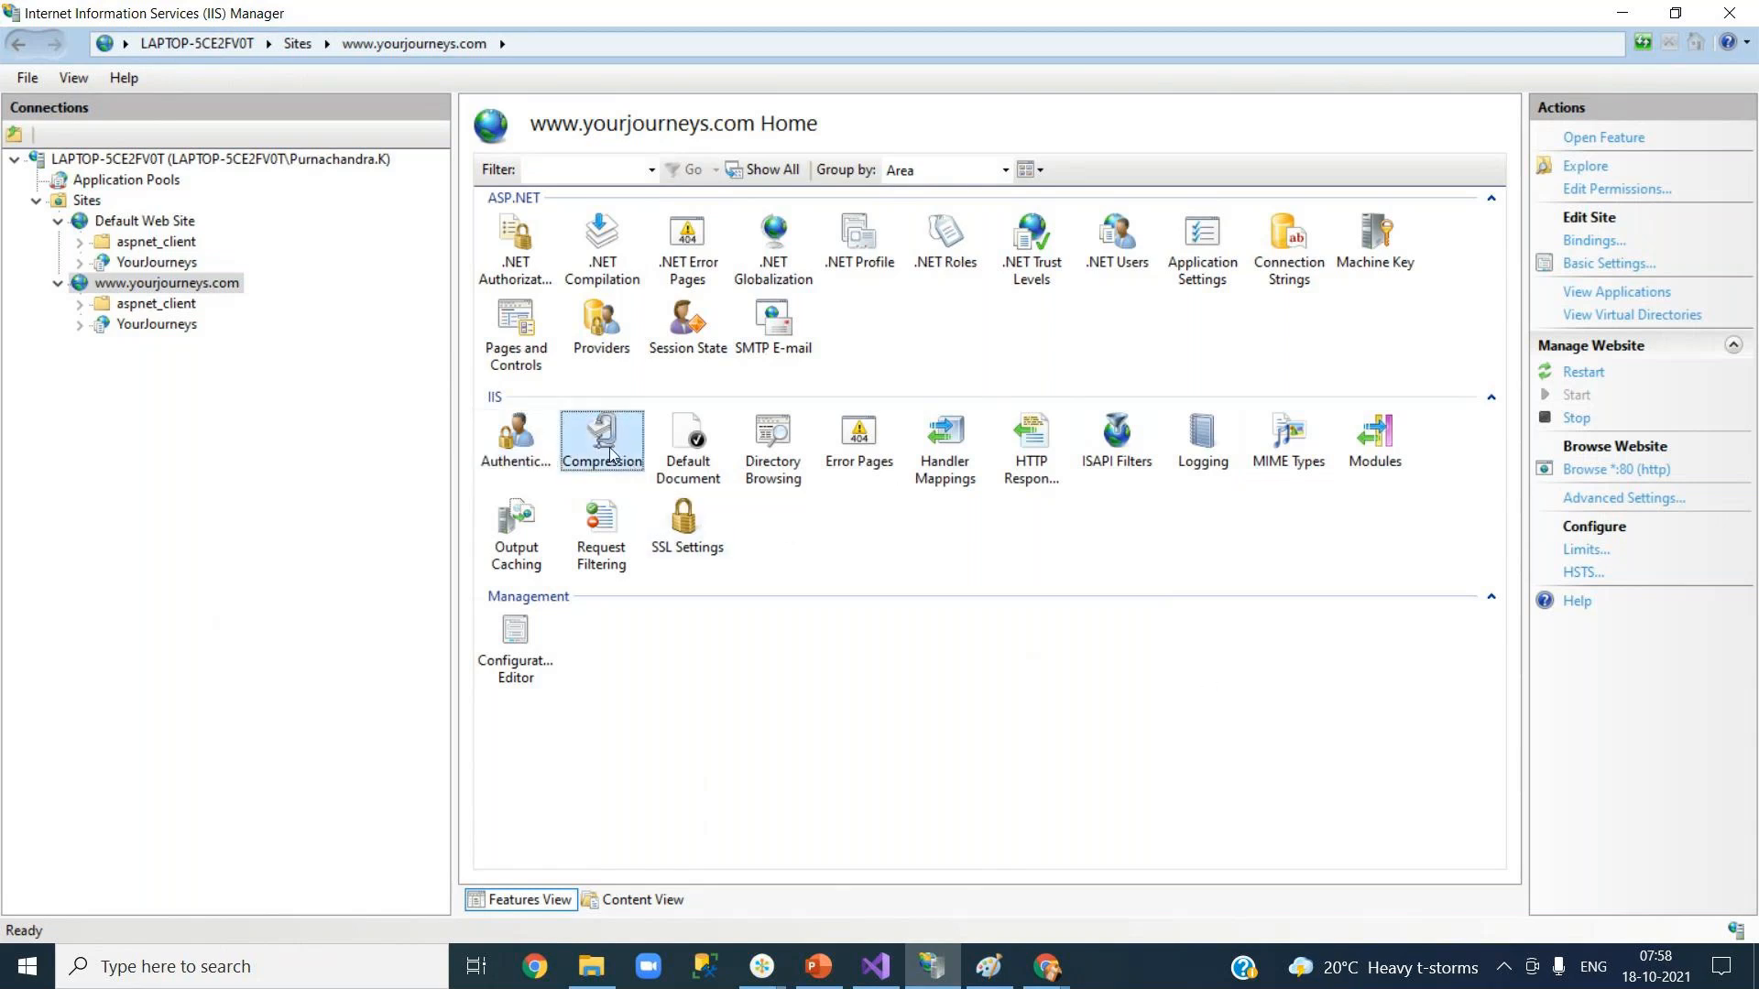
double_click(612, 454)
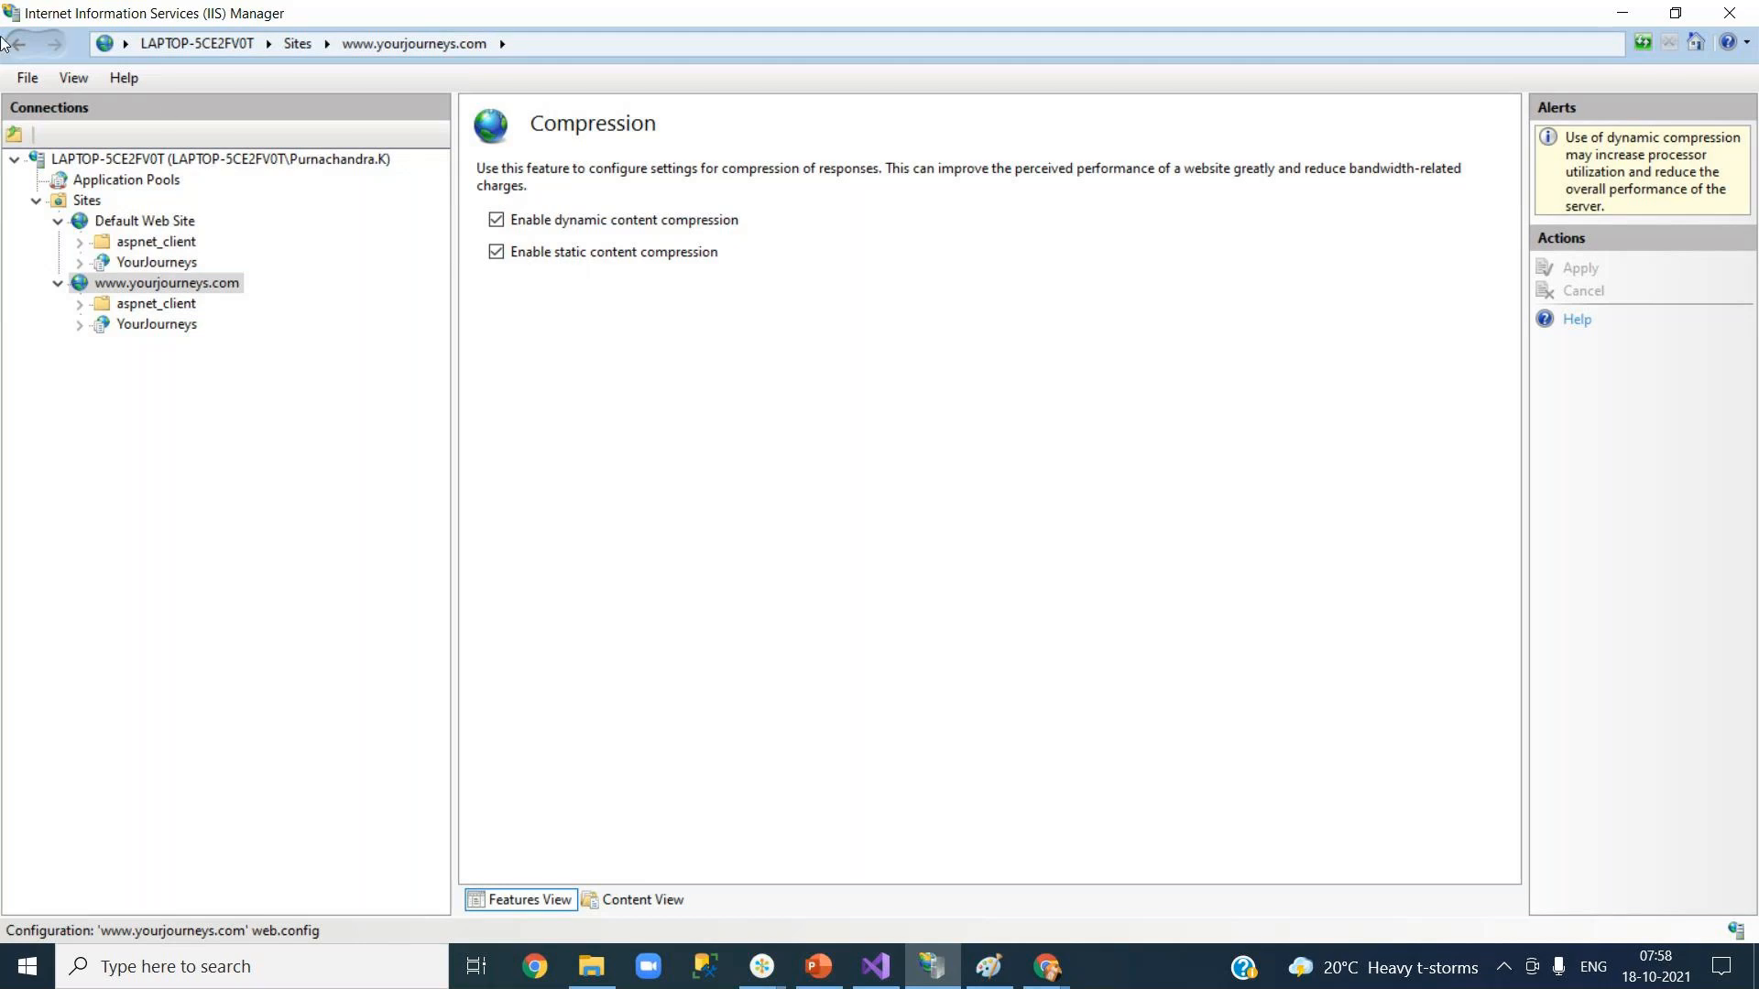
left_click(193, 290)
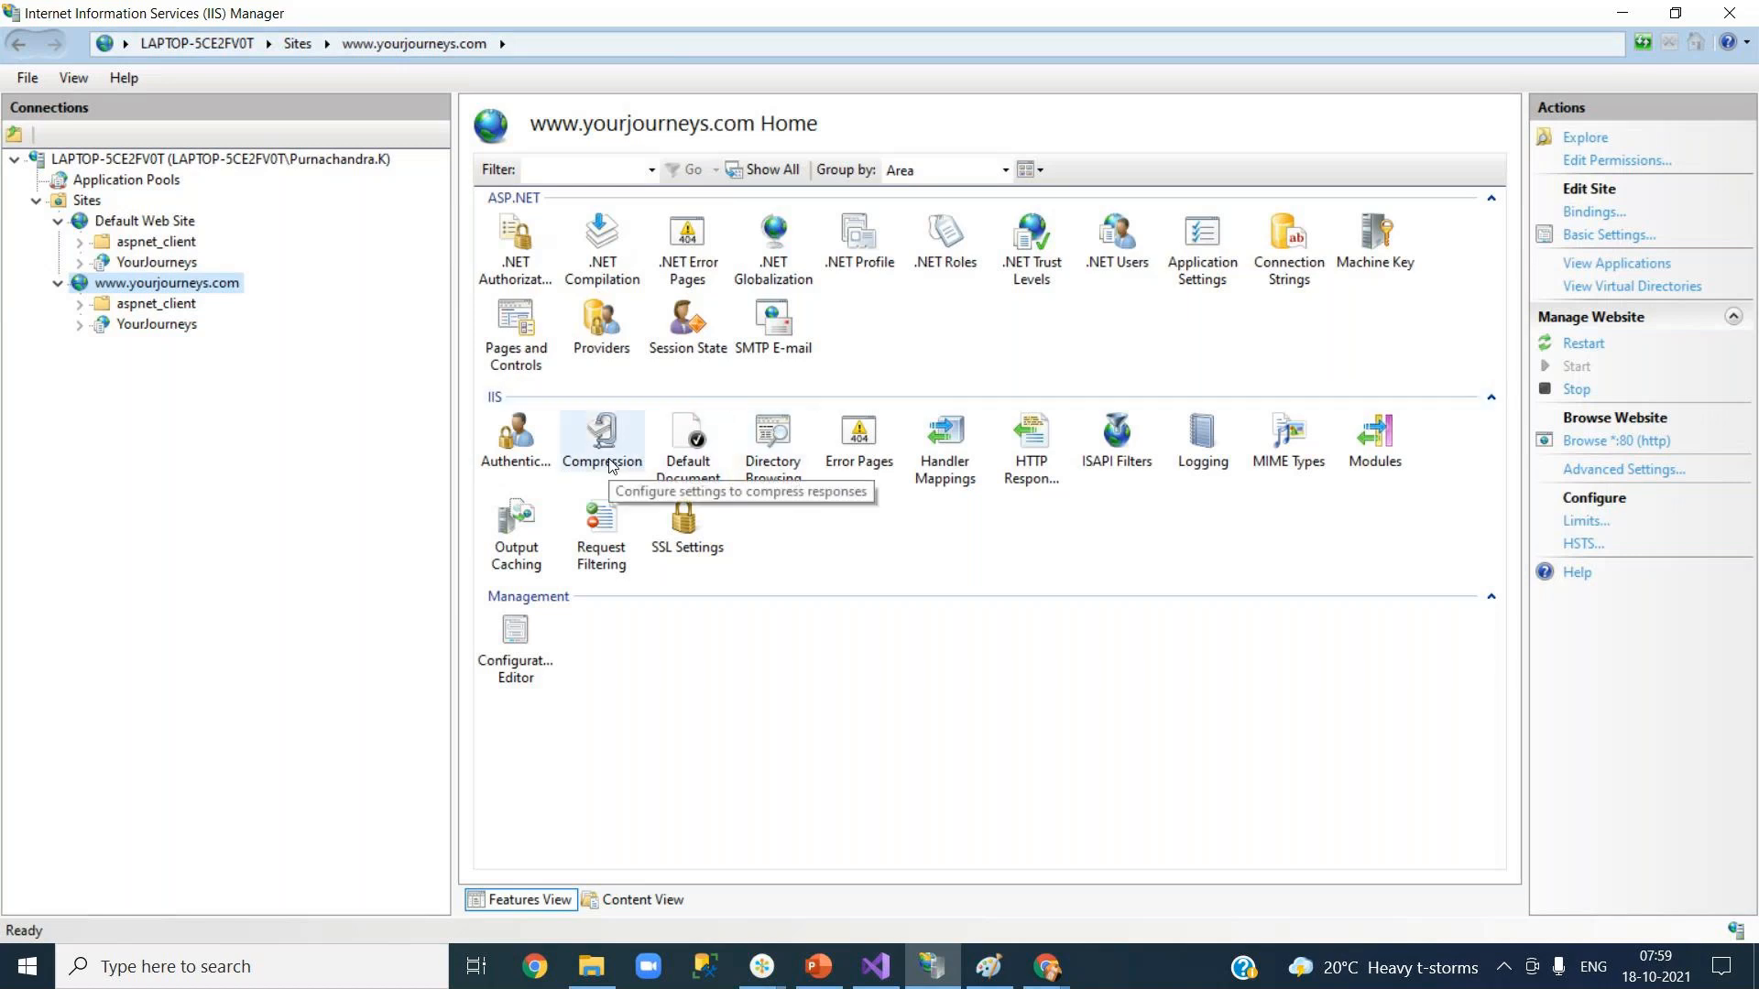
left_click(922, 676)
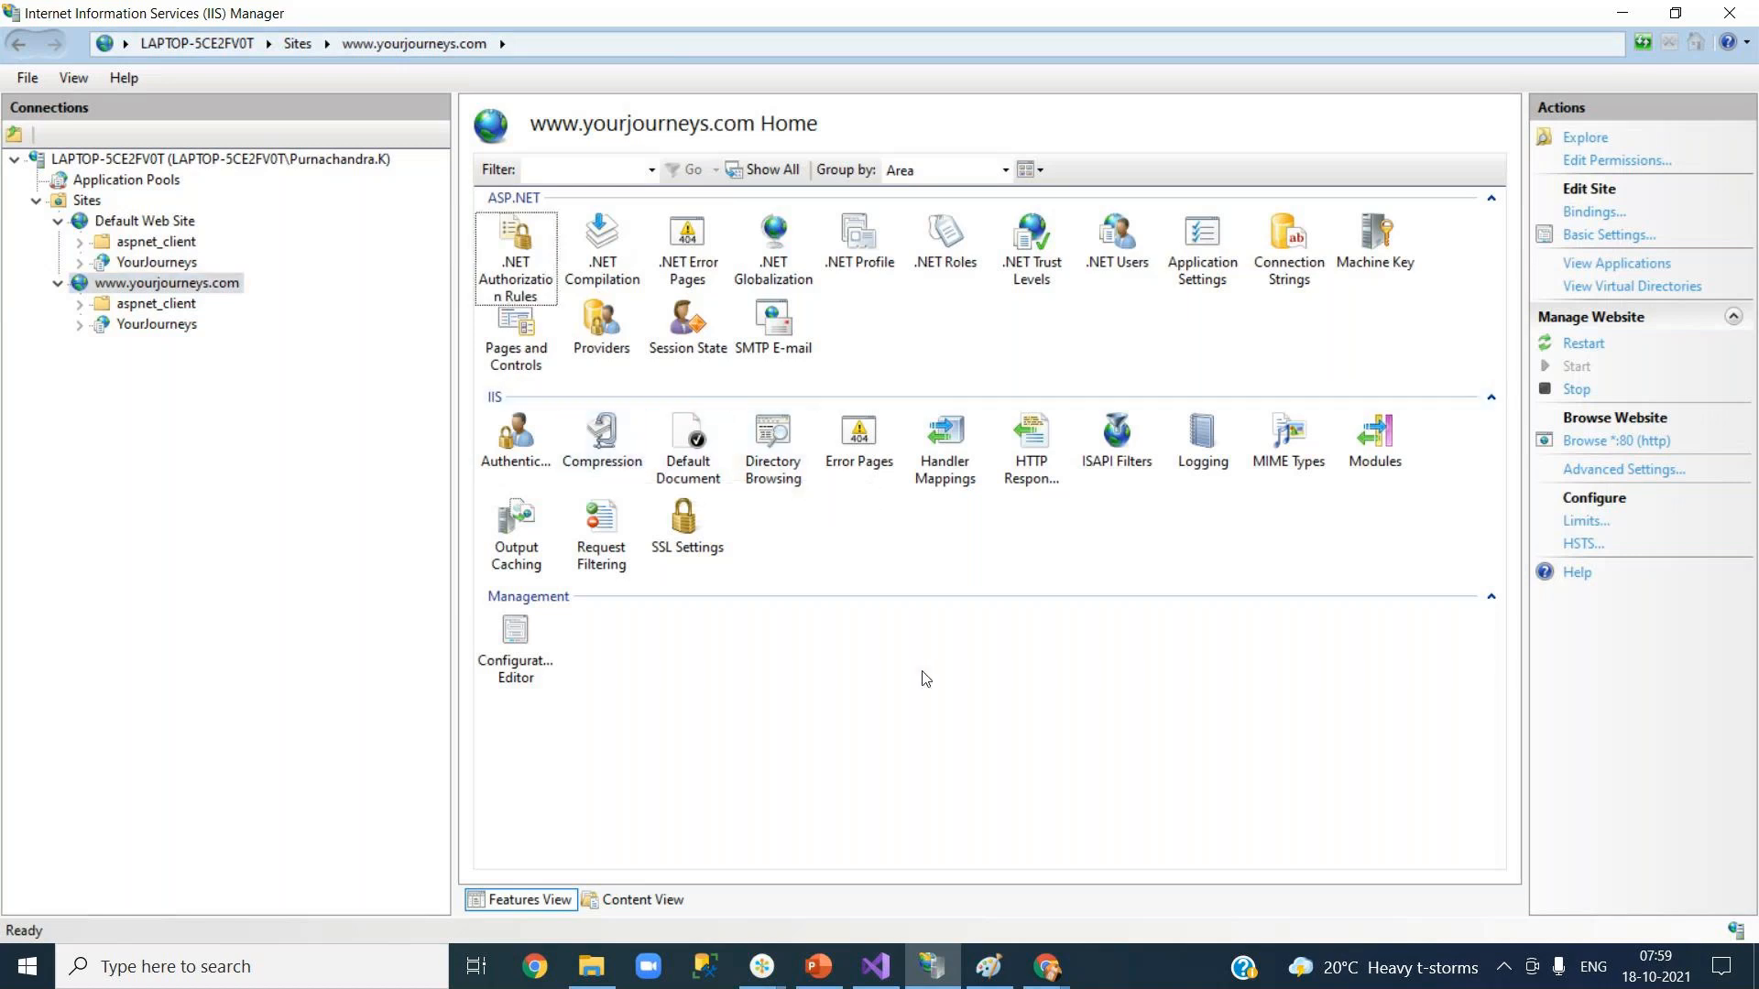
double_click(852, 467)
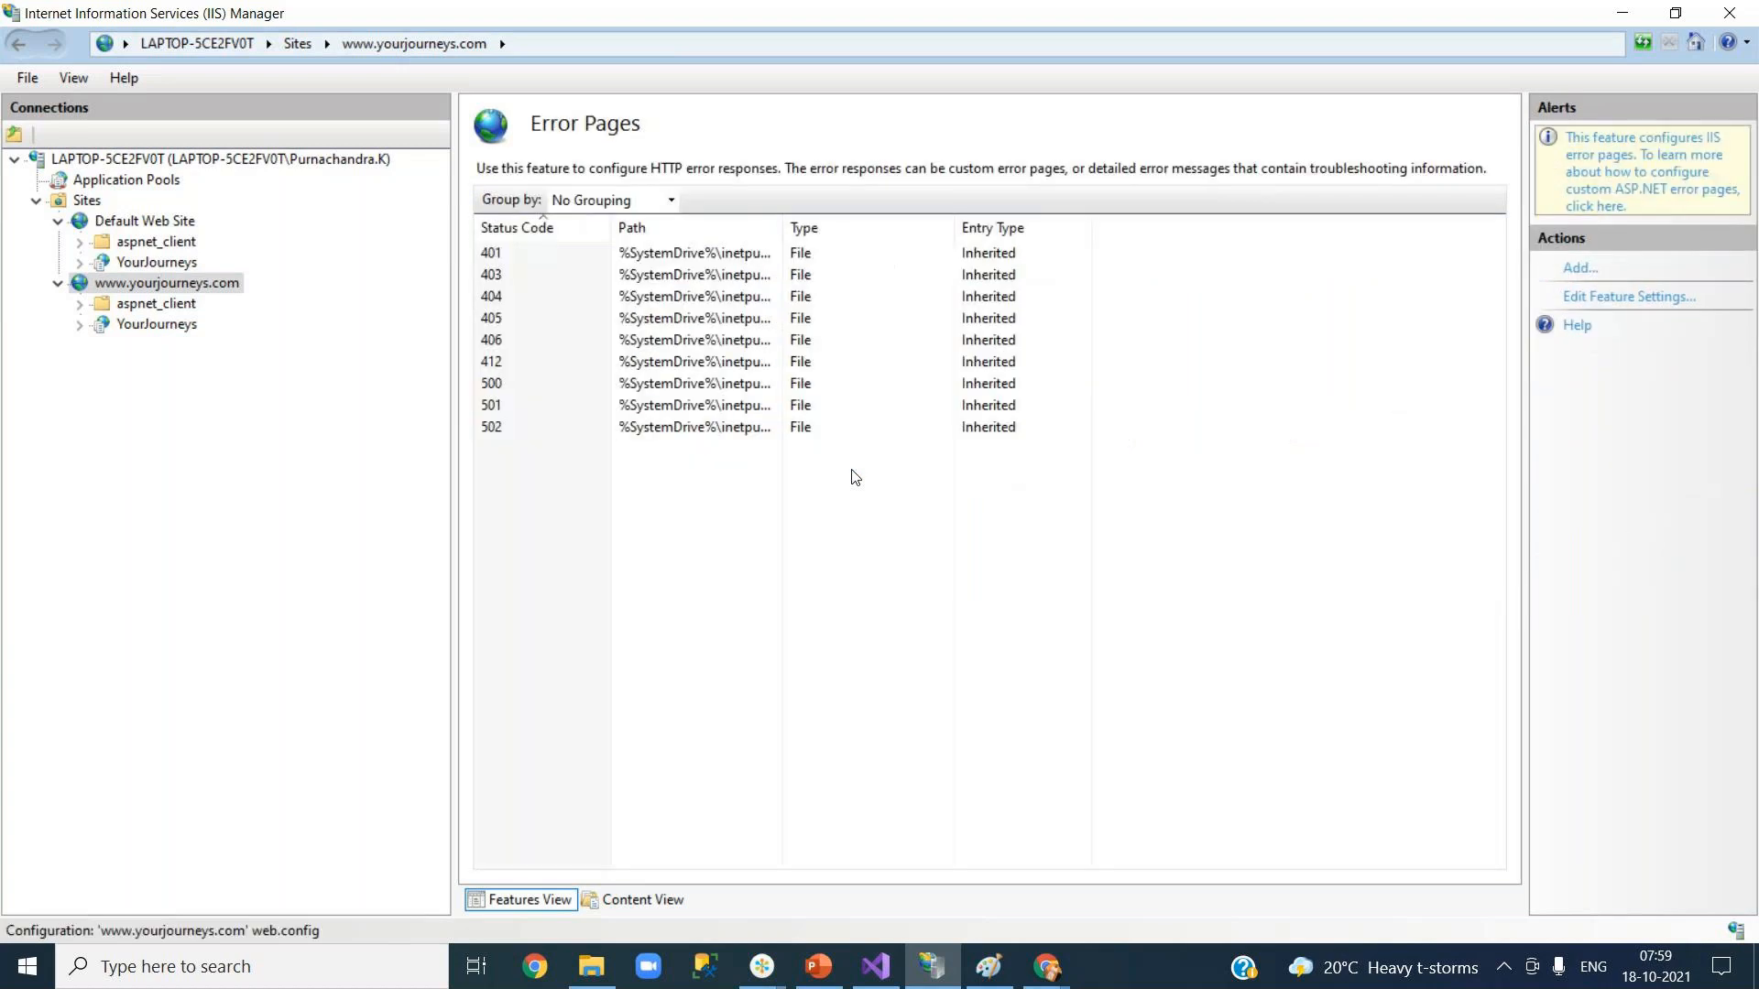
left_click_drag(786, 226, 1080, 224)
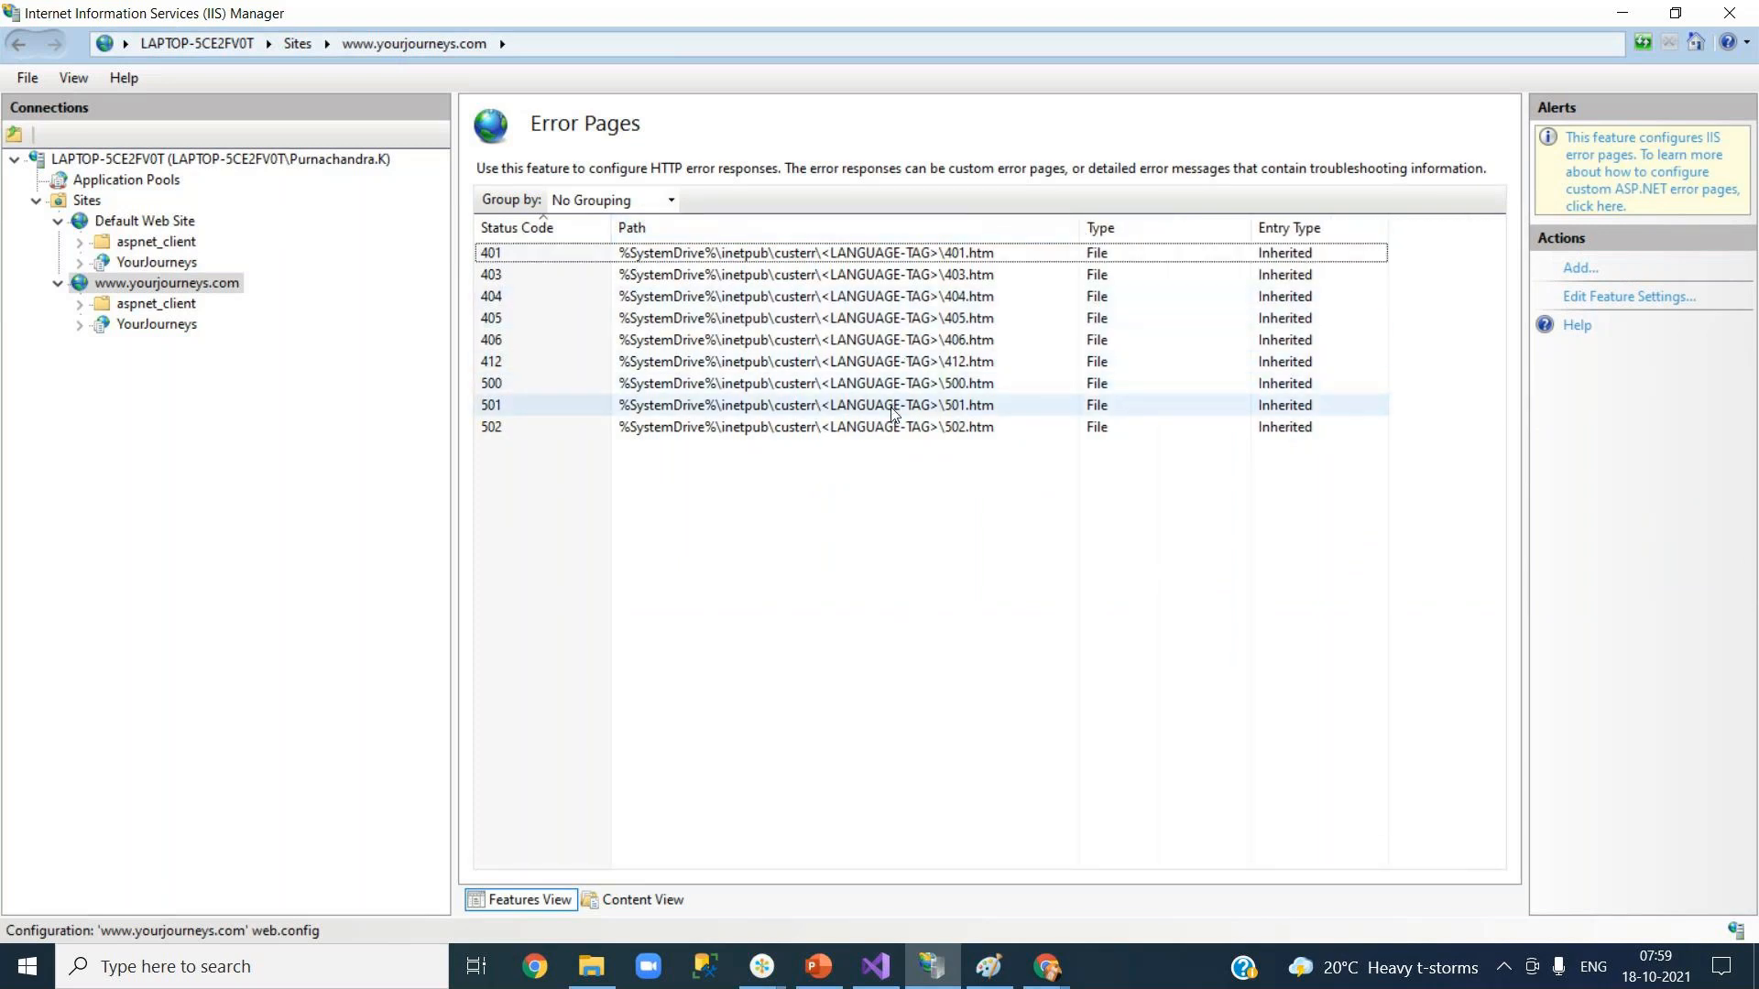
left_click(924, 388)
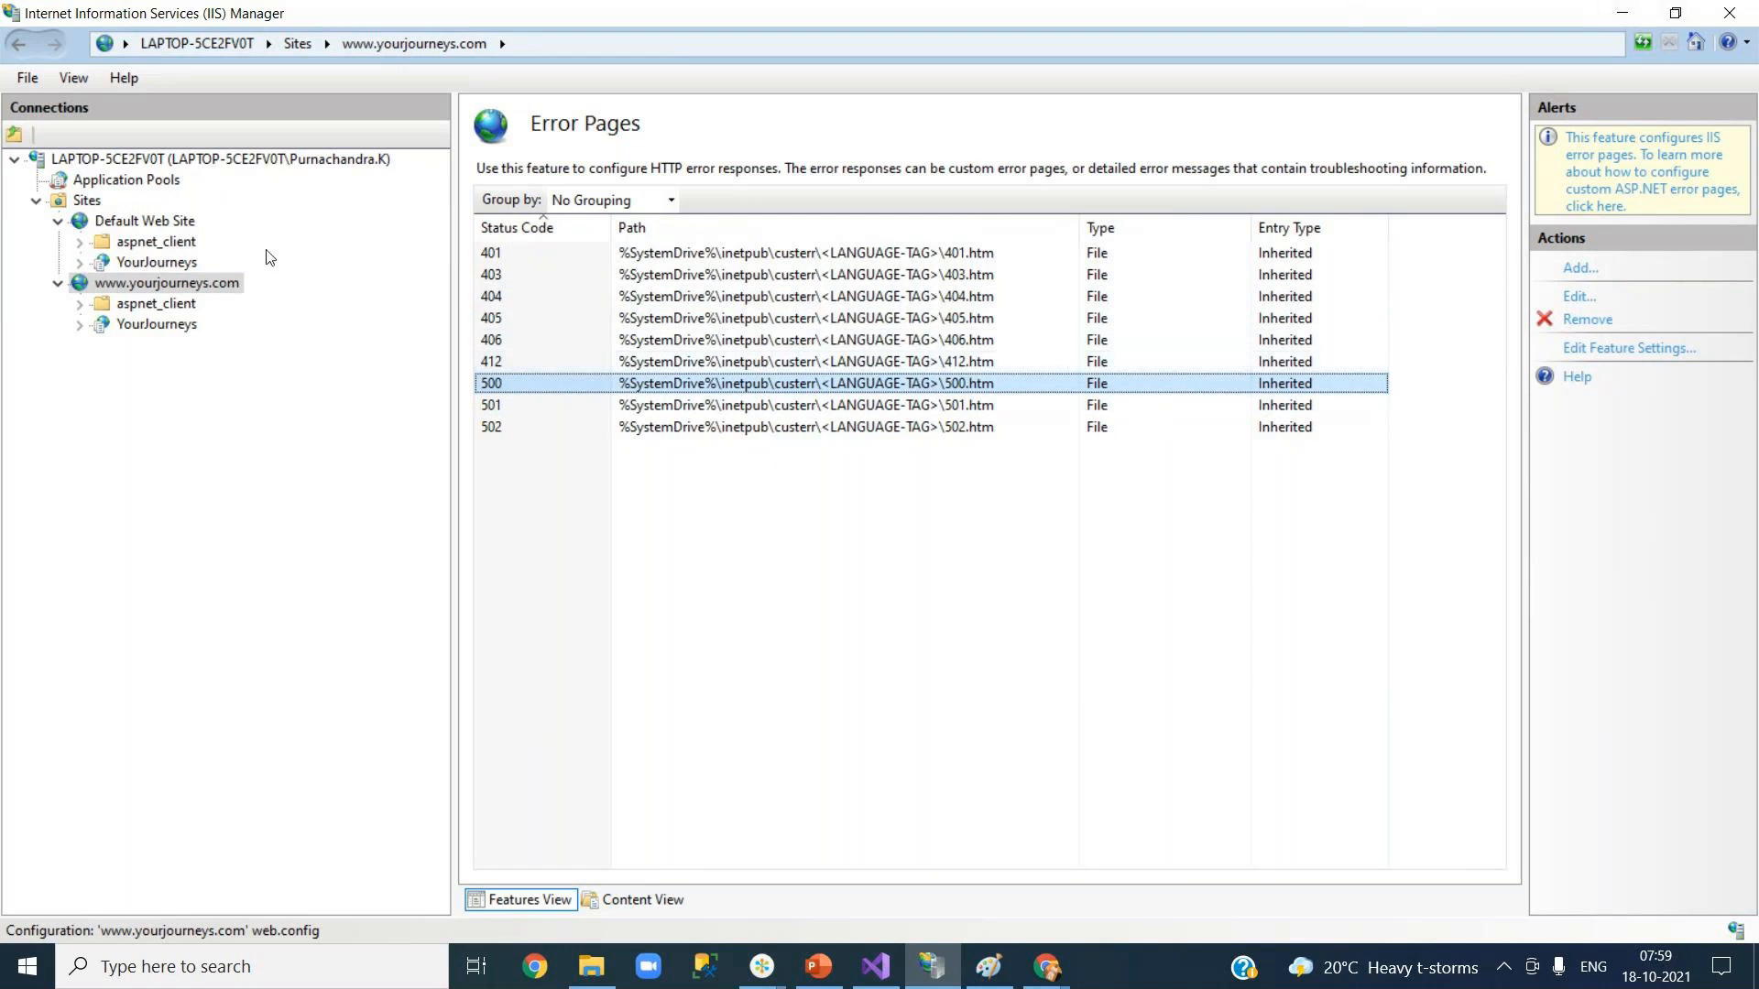
left_click(173, 287)
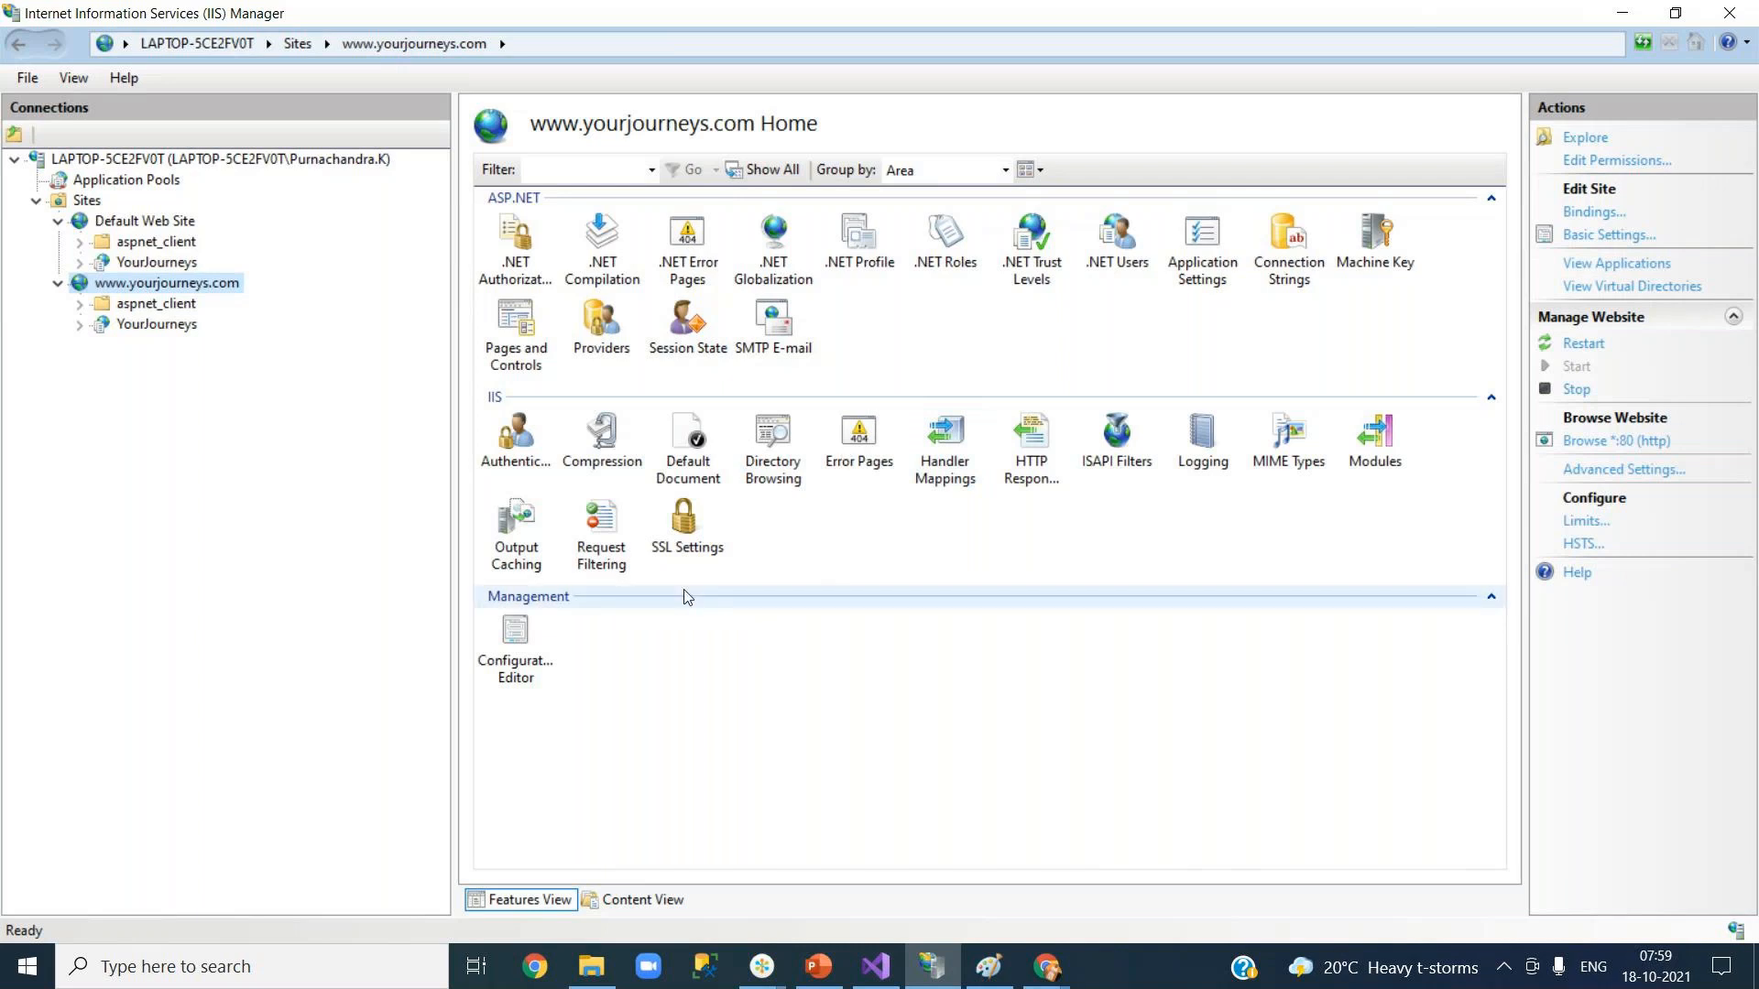
left_click(162, 224)
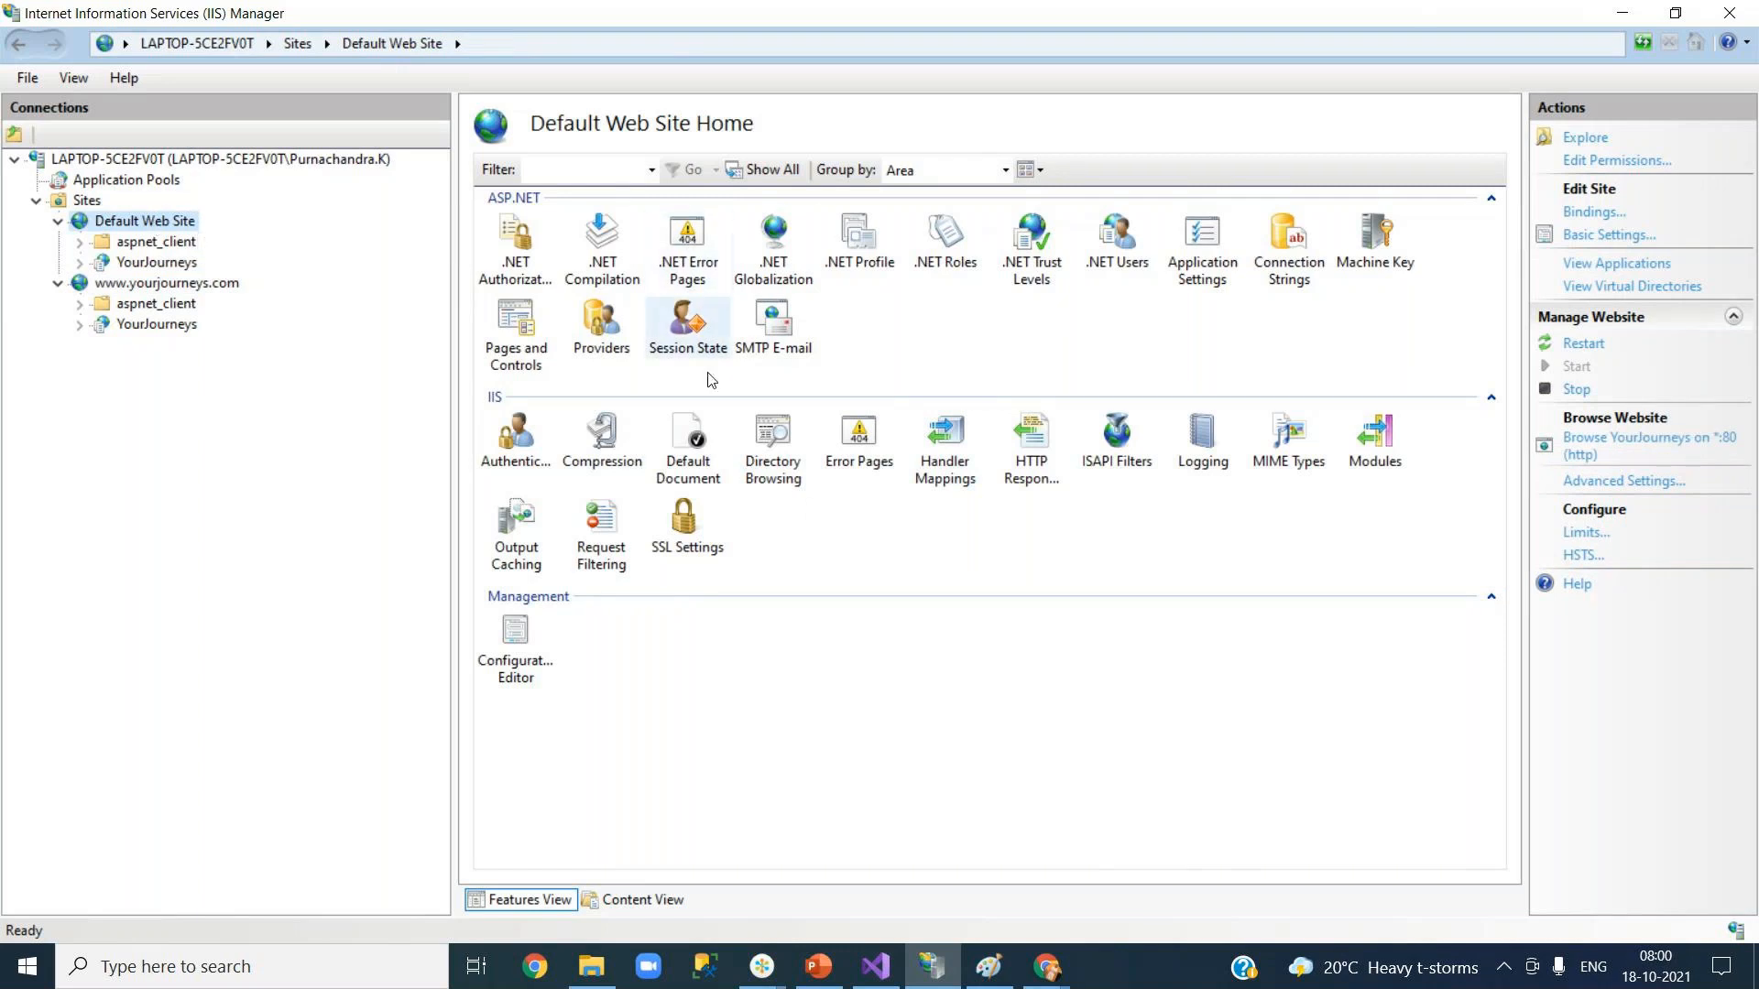
left_click(160, 286)
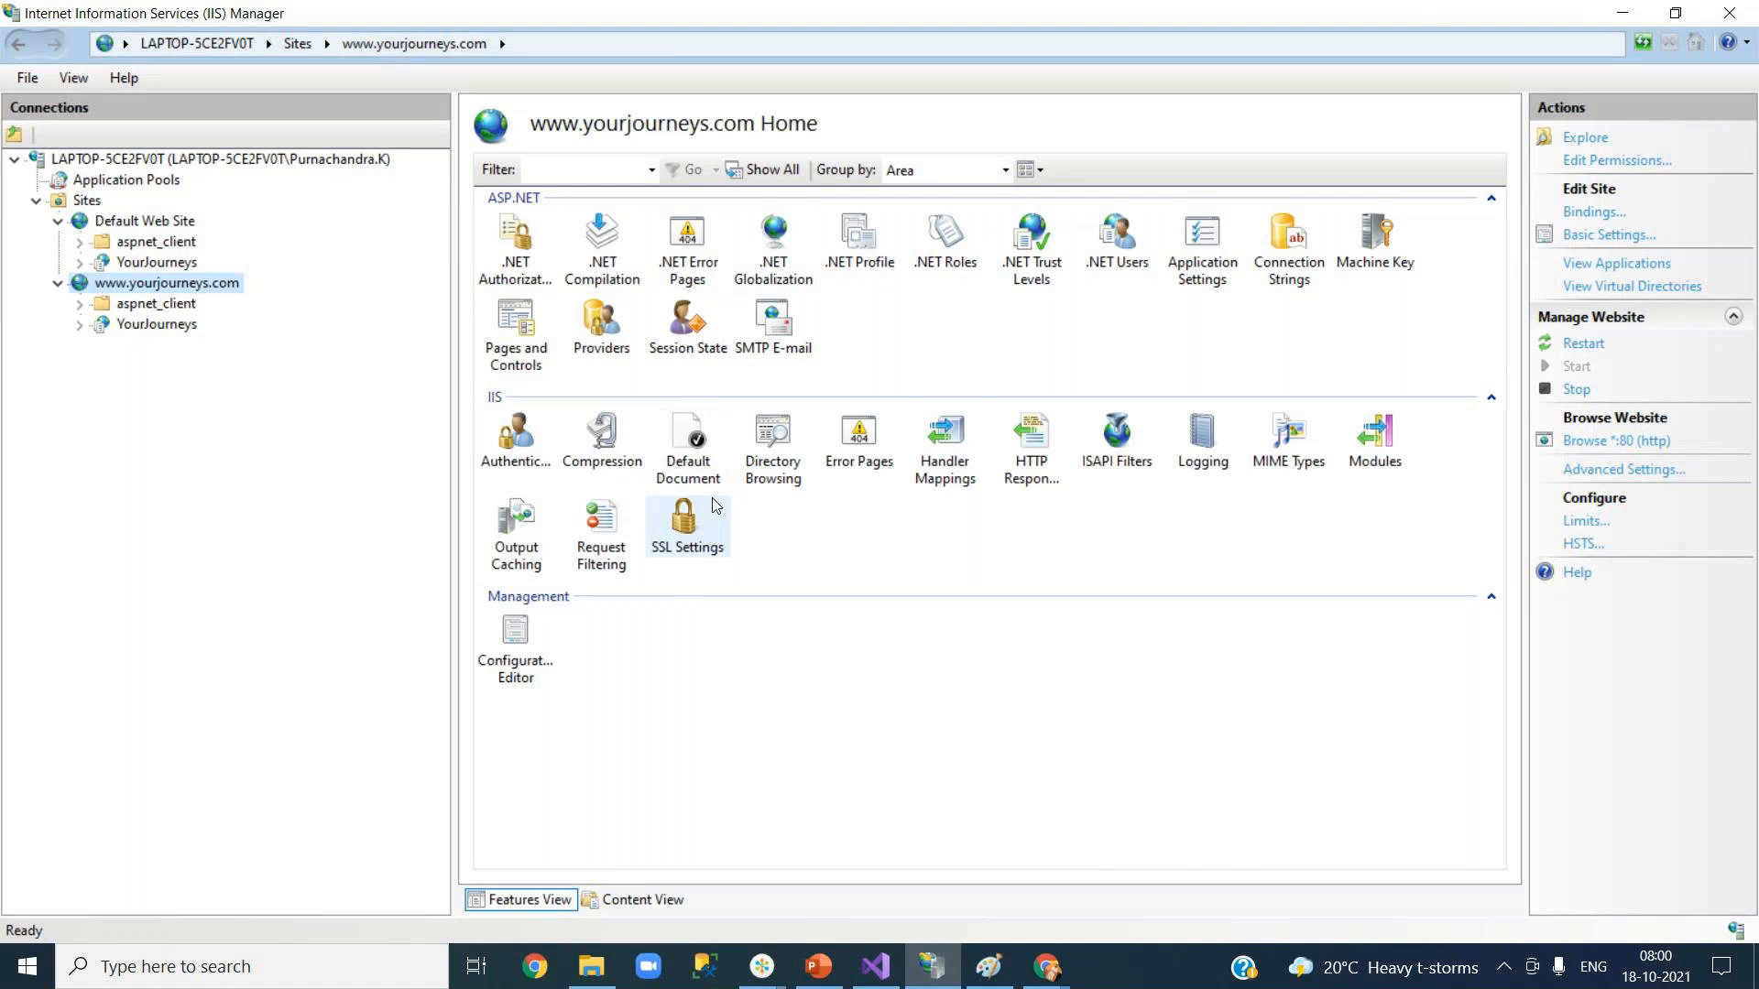
left_click(864, 453)
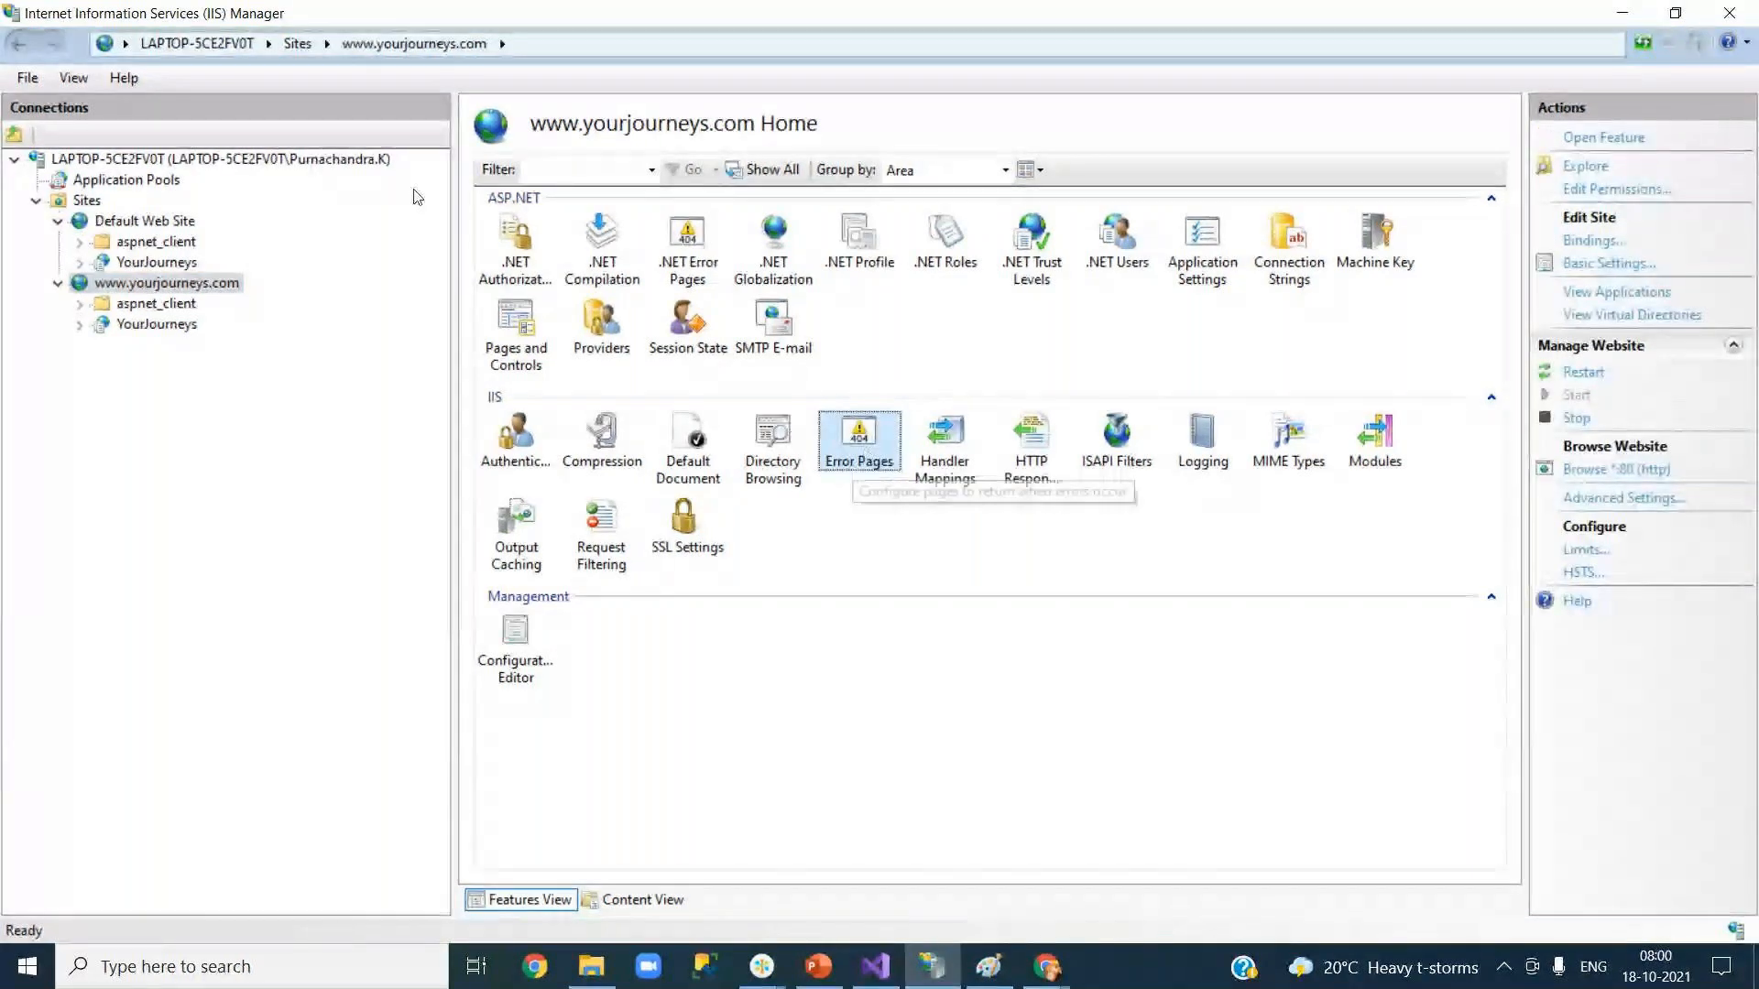
left_click(194, 228)
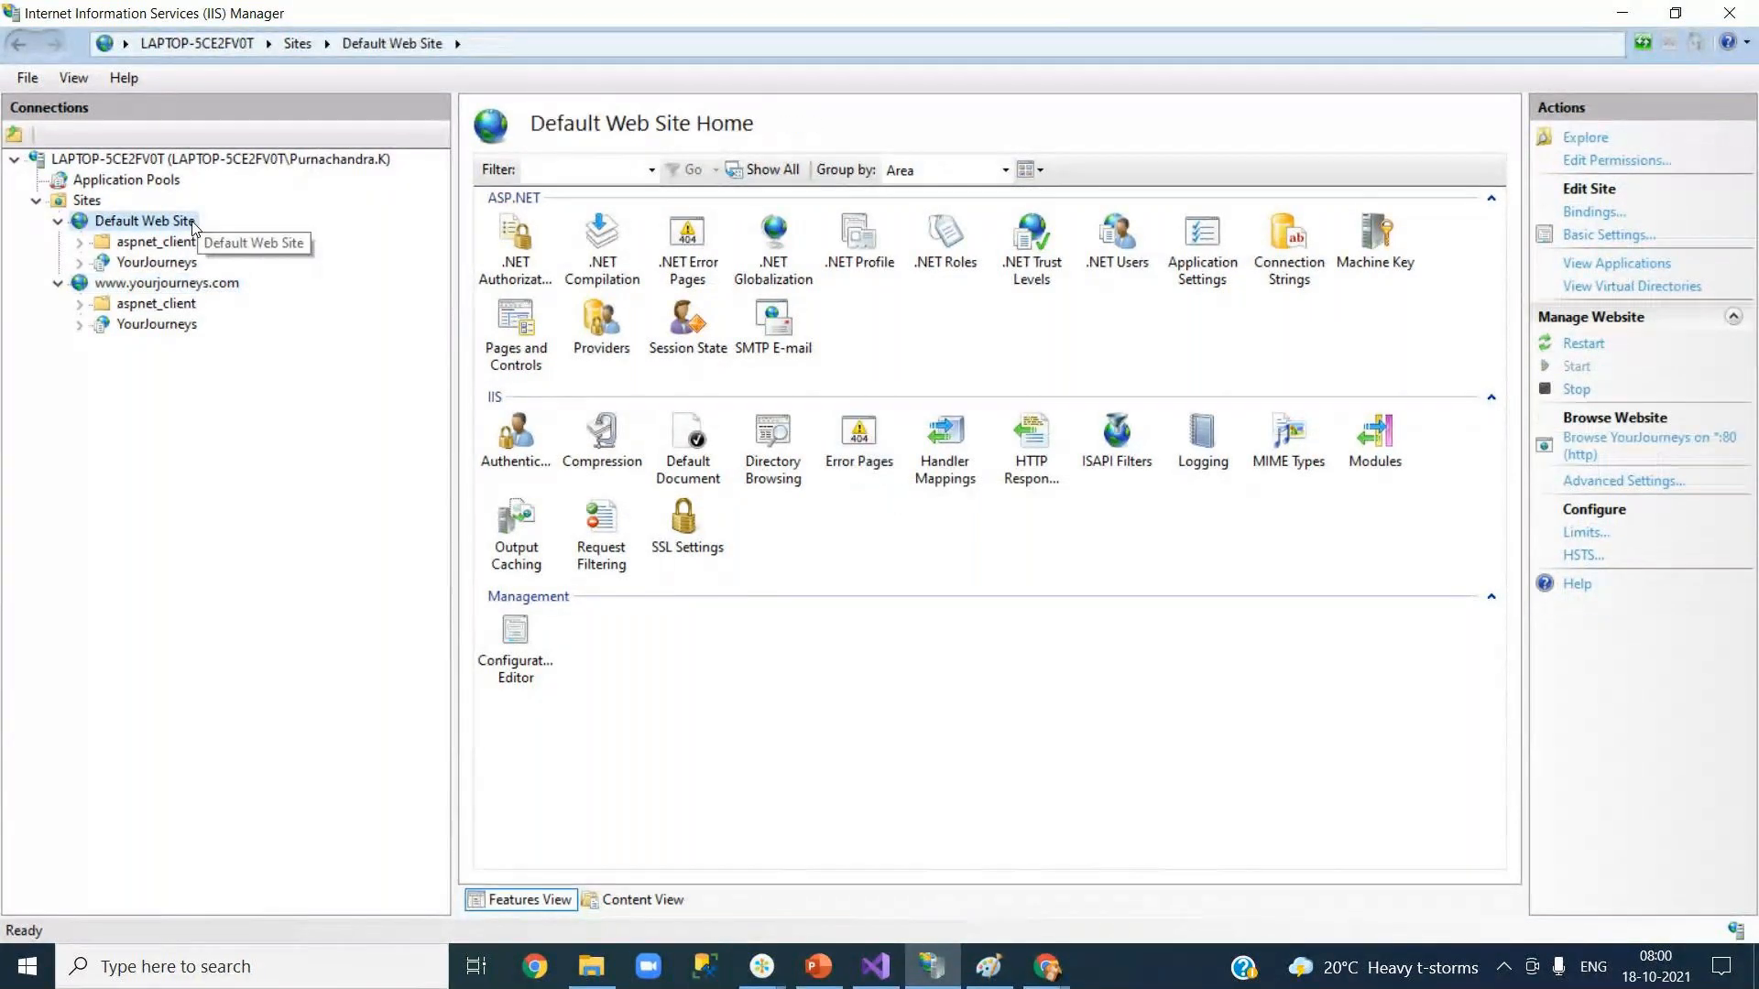
left_click(220, 283)
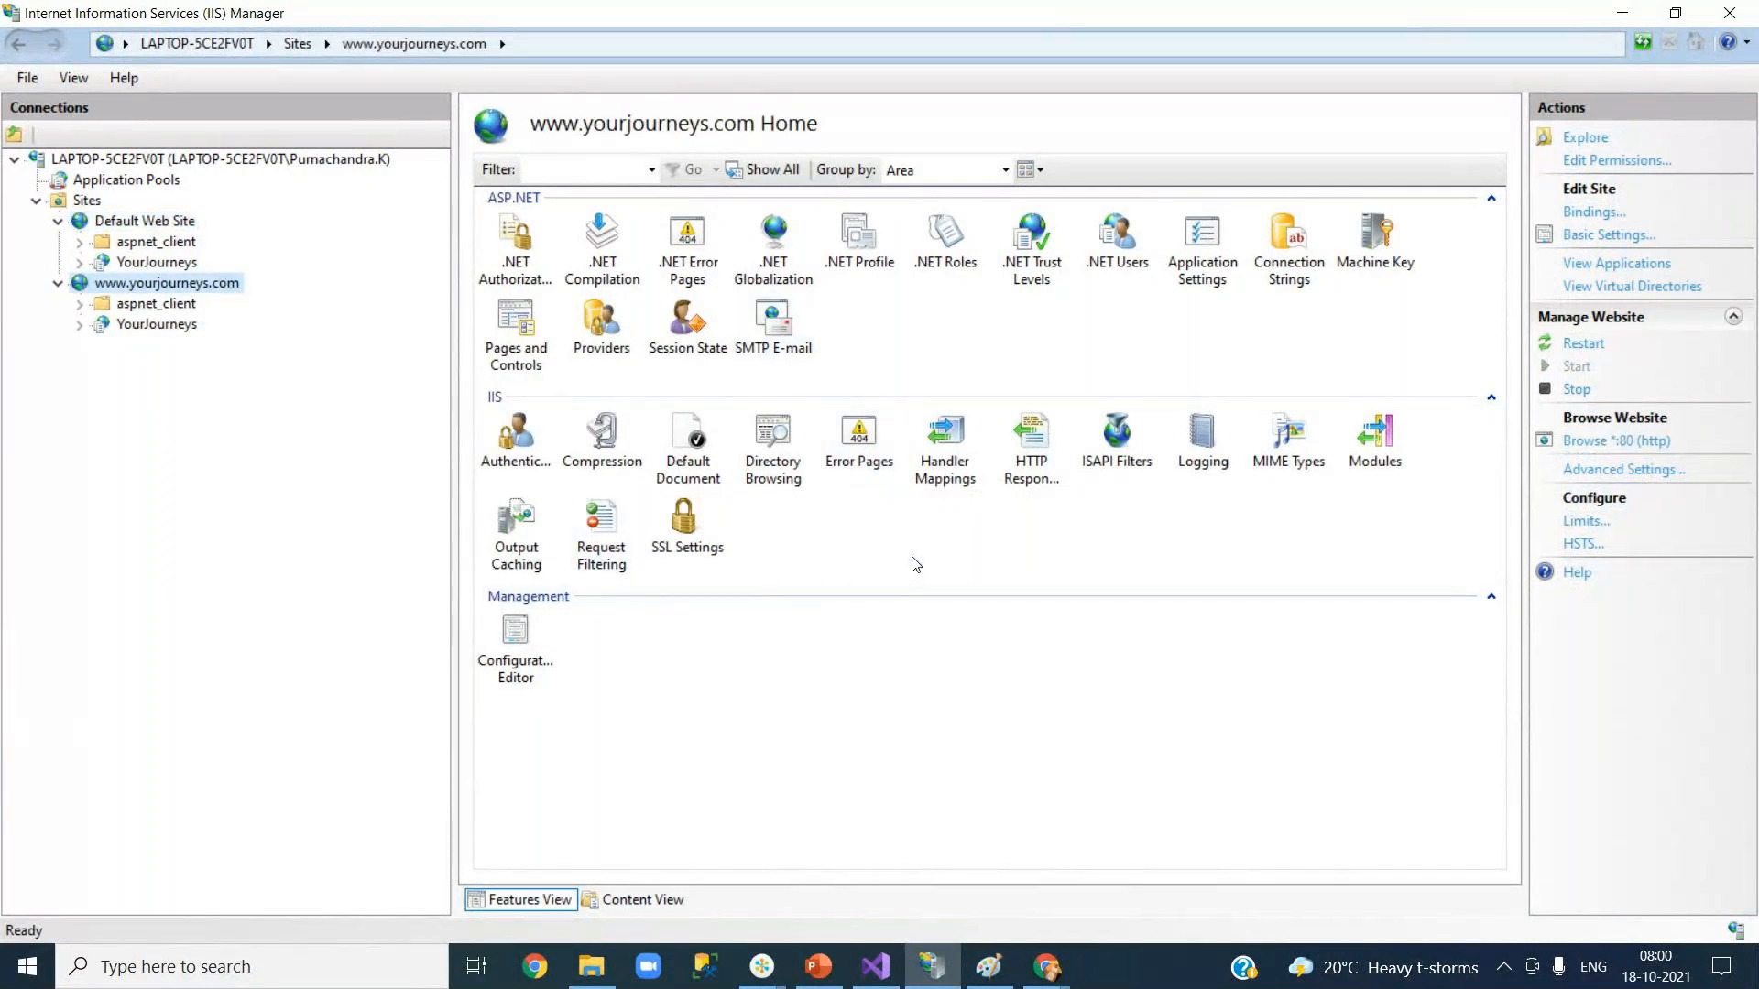
left_click(140, 224)
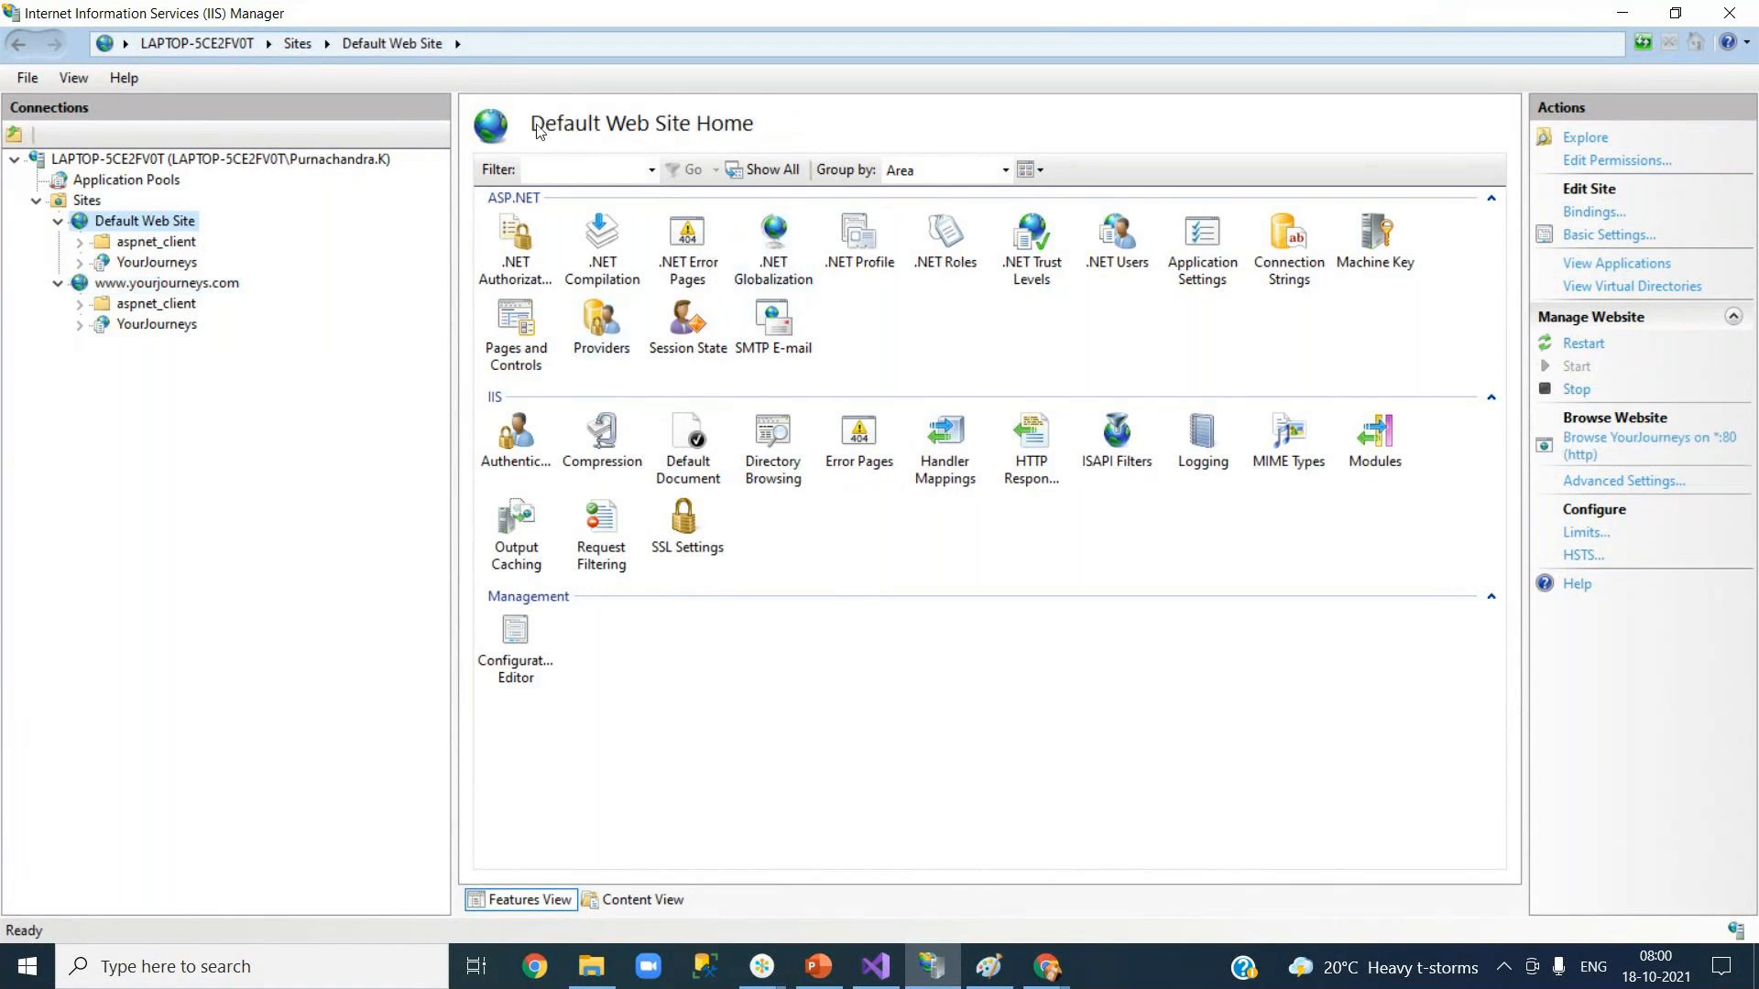
left_click(177, 287)
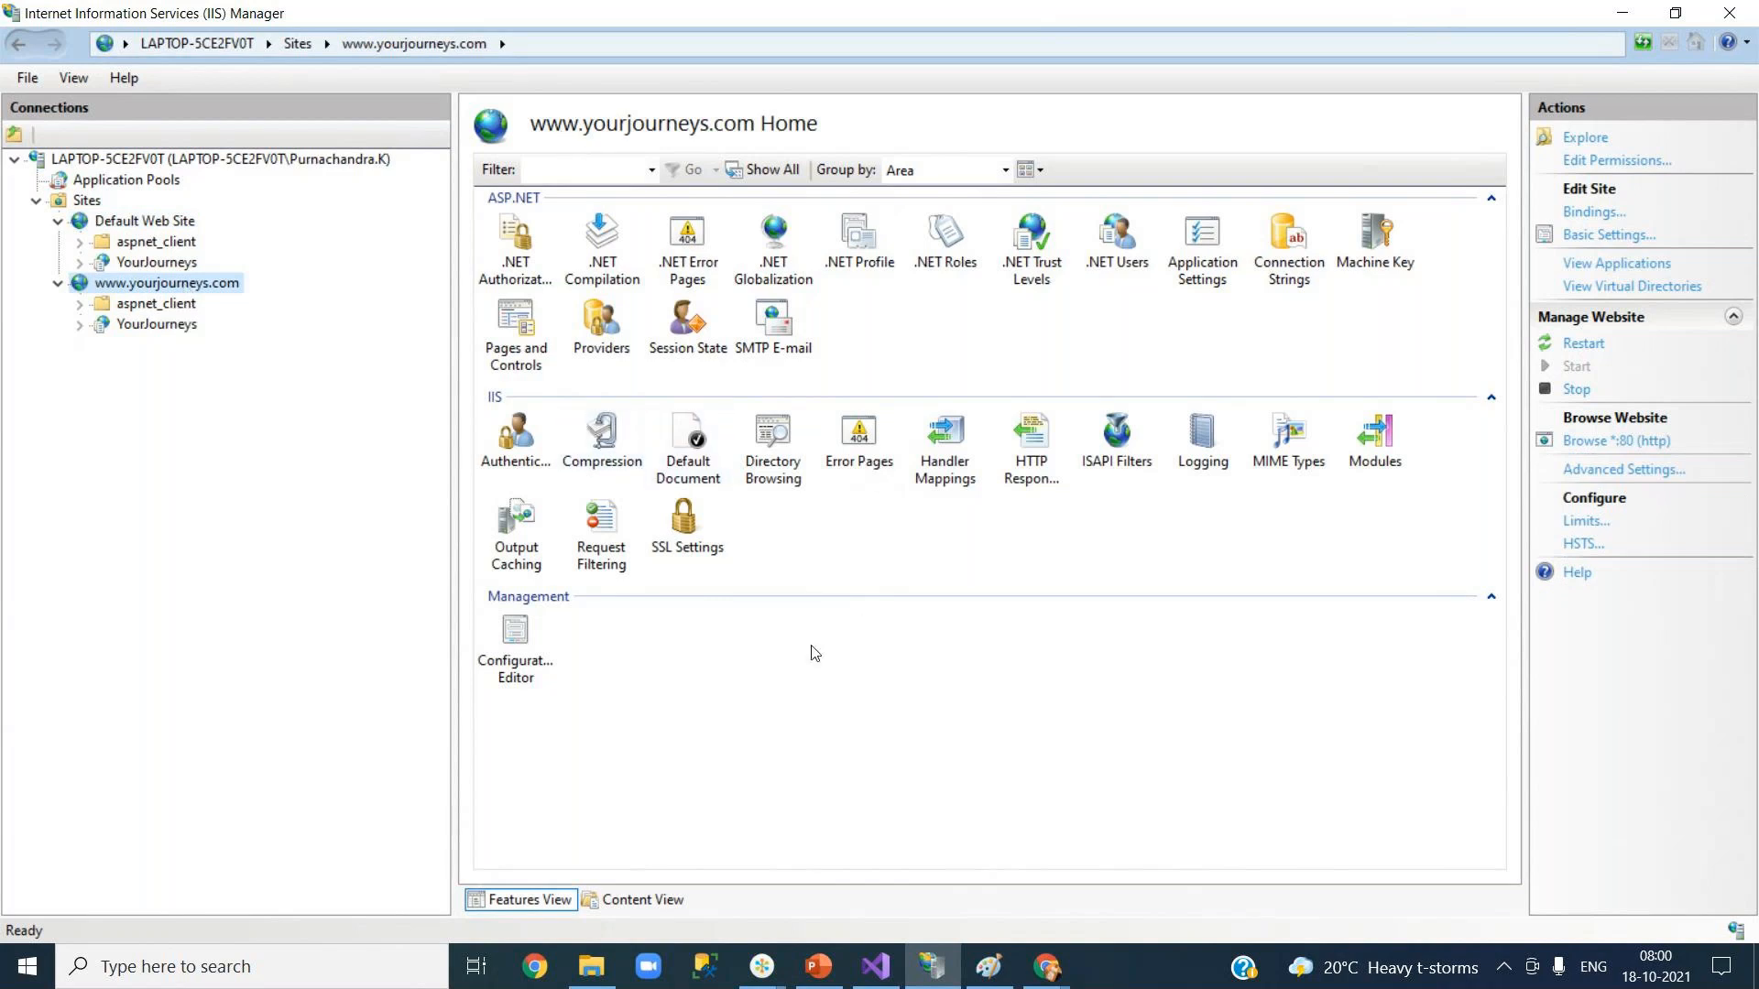
double_click(584, 556)
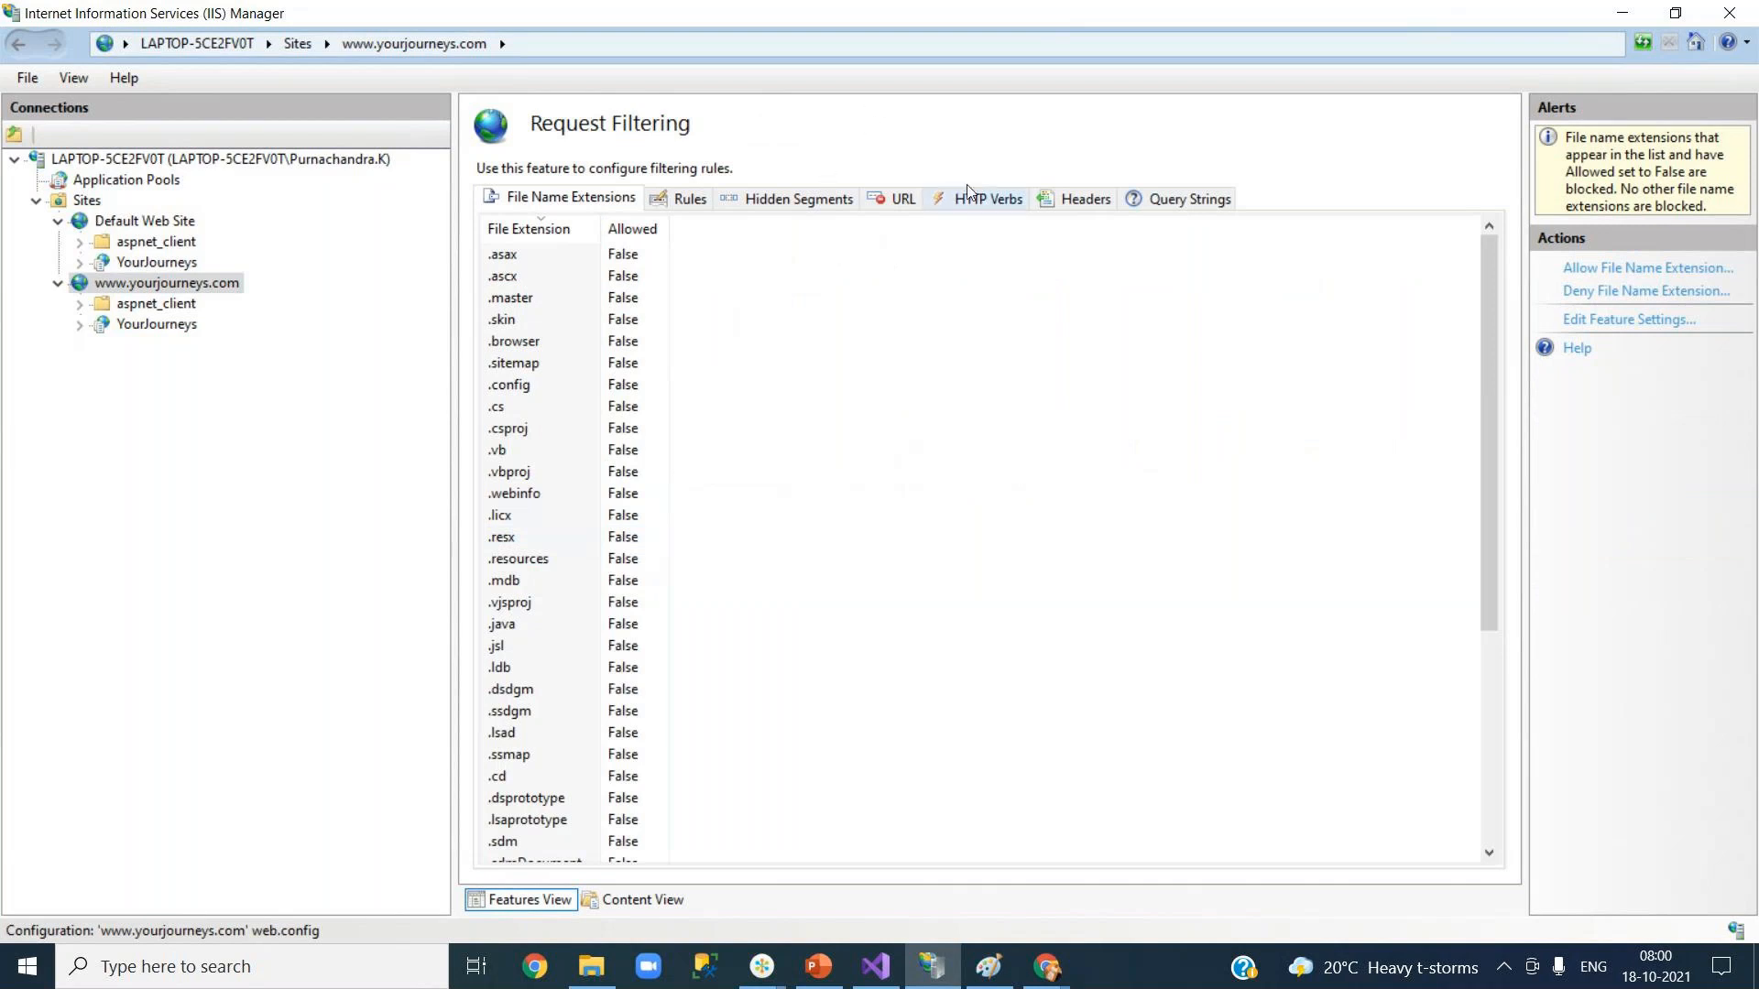
left_click(142, 286)
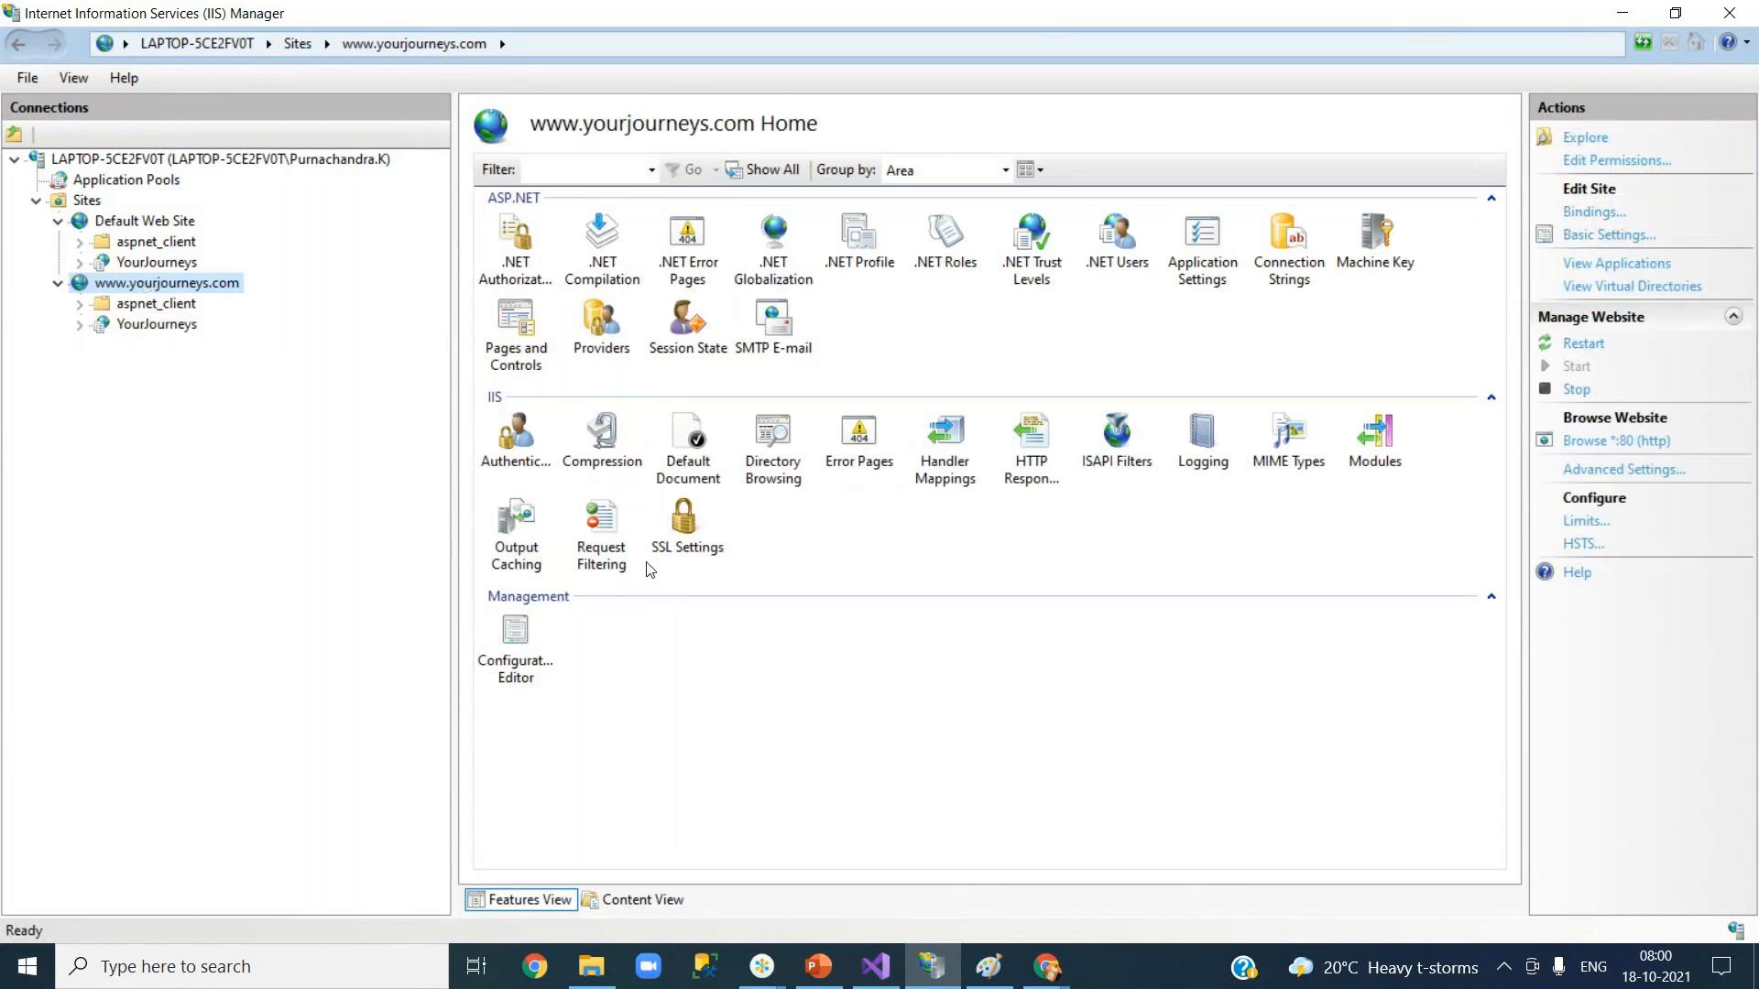
left_click(688, 538)
double_click(688, 526)
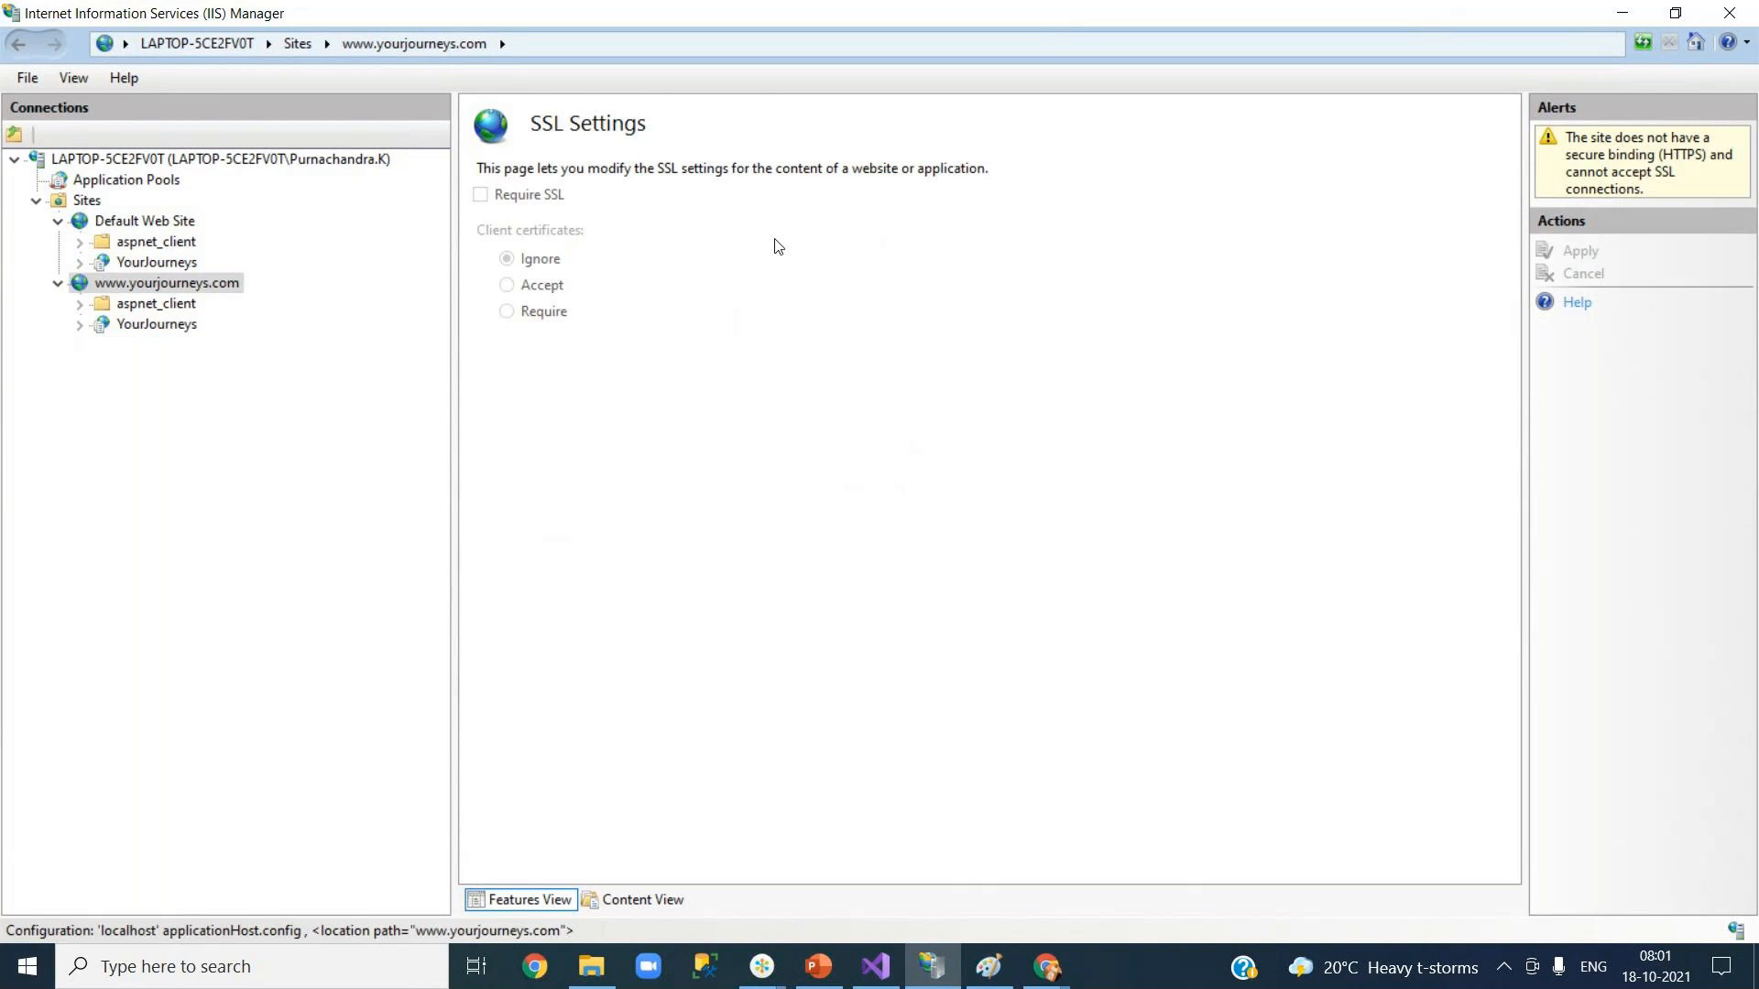
left_click(198, 291)
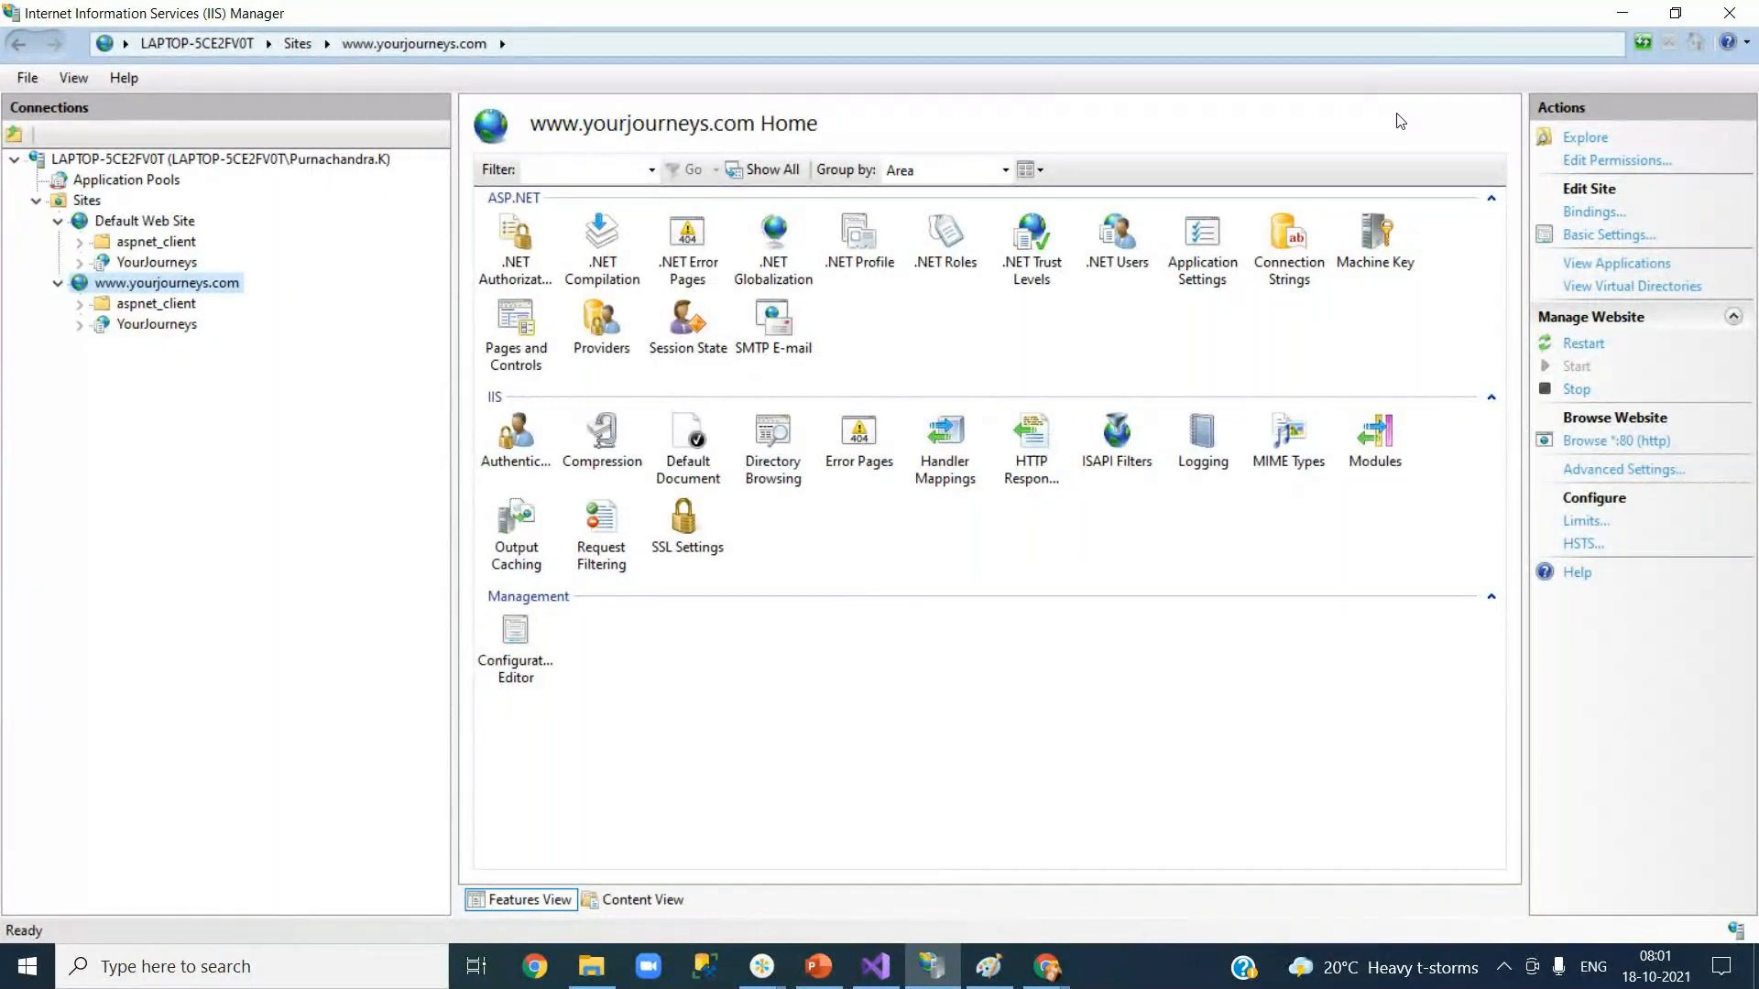
Close IIS Manager, the Chrome window with the HTTP status codes article, and the Paint sketch without saving it.
left_click(1728, 15)
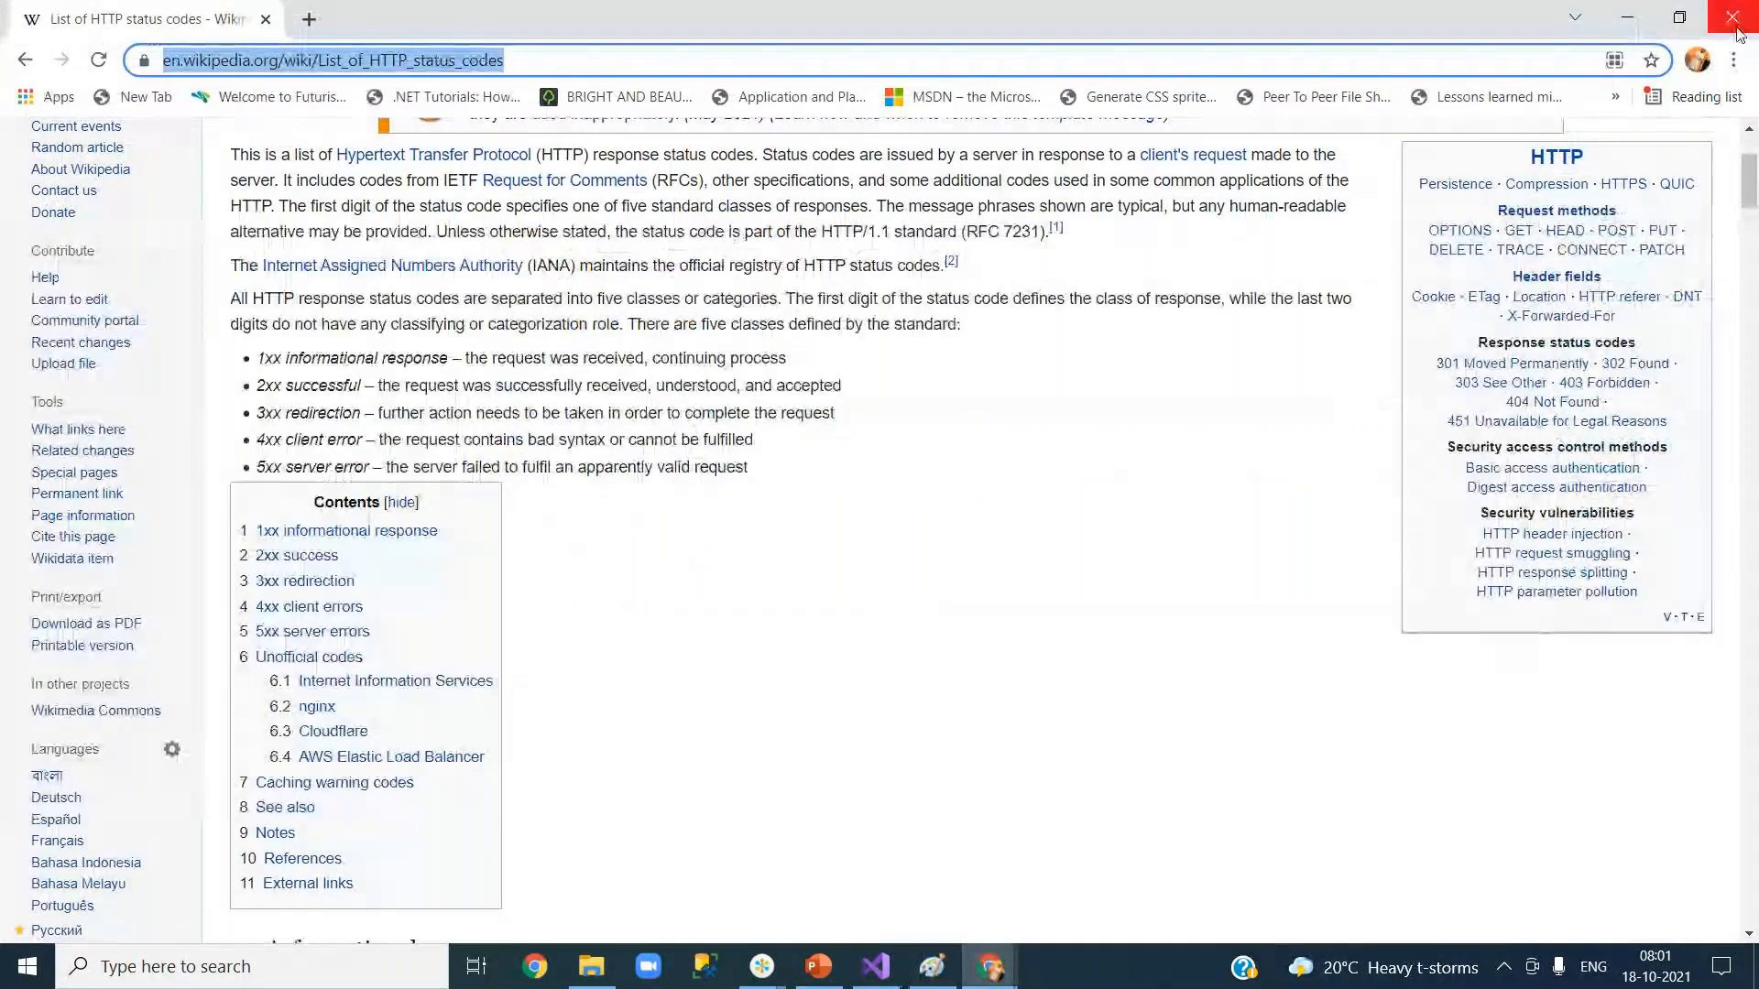
left_click(1729, 20)
left_click(1730, 13)
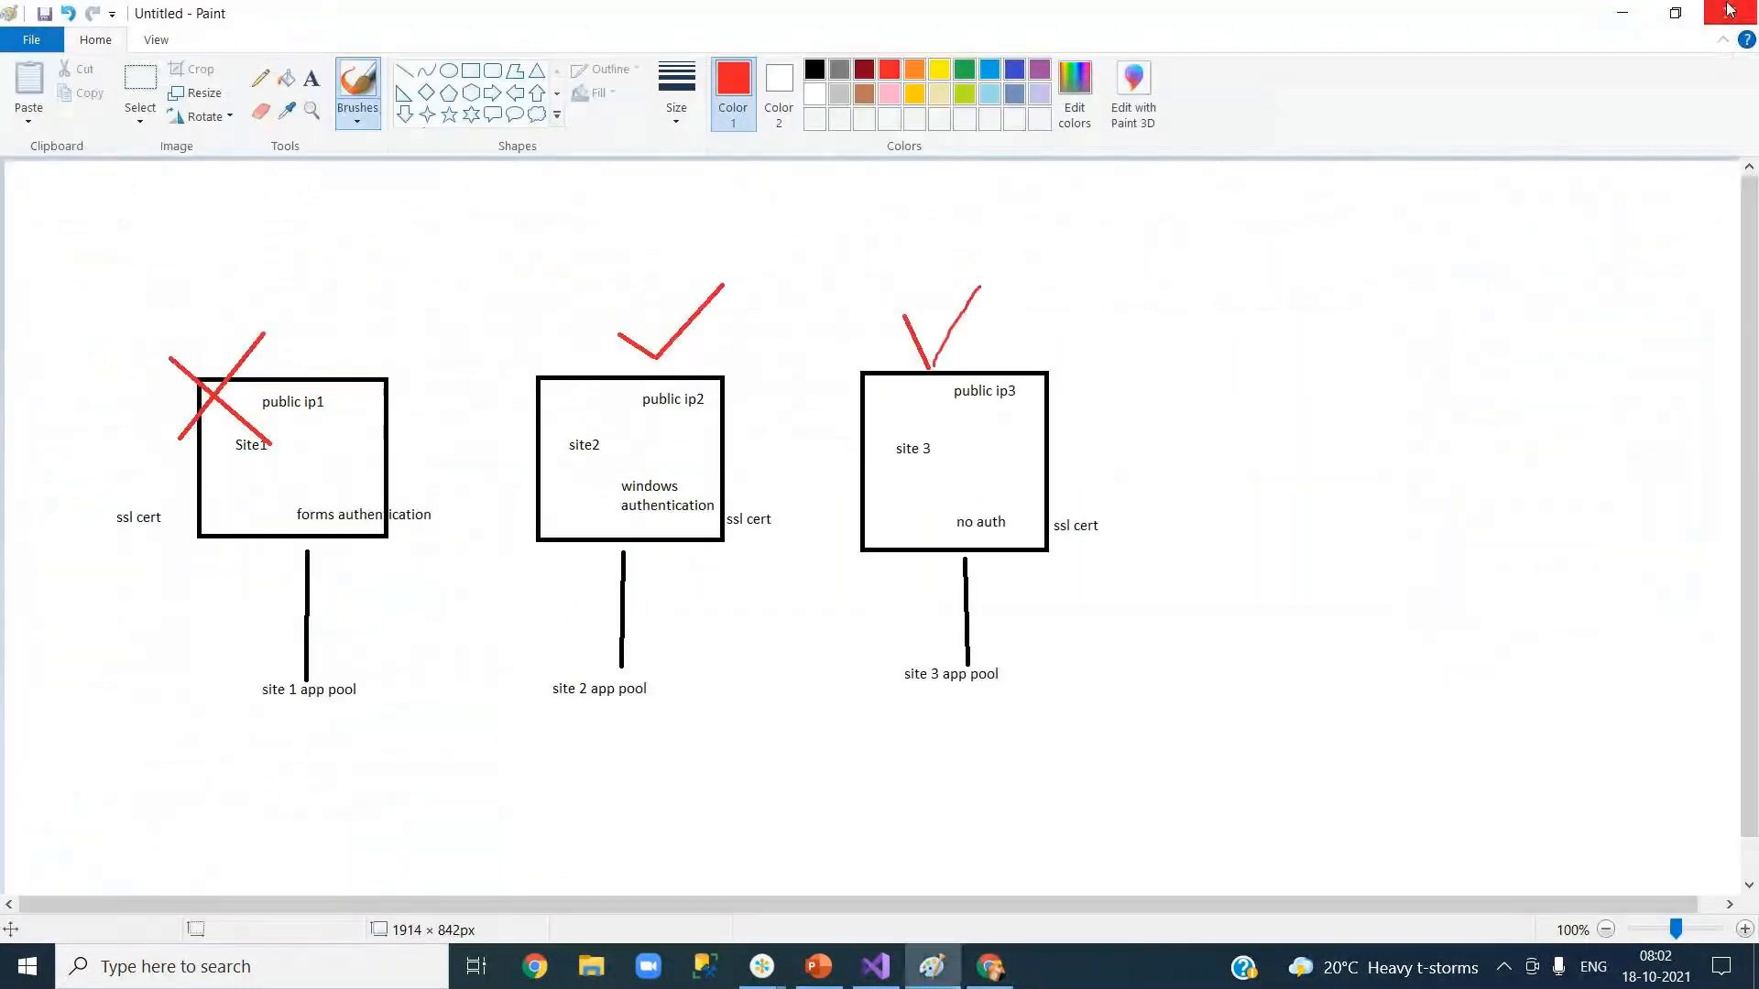
left_click(1730, 12)
left_click(919, 490)
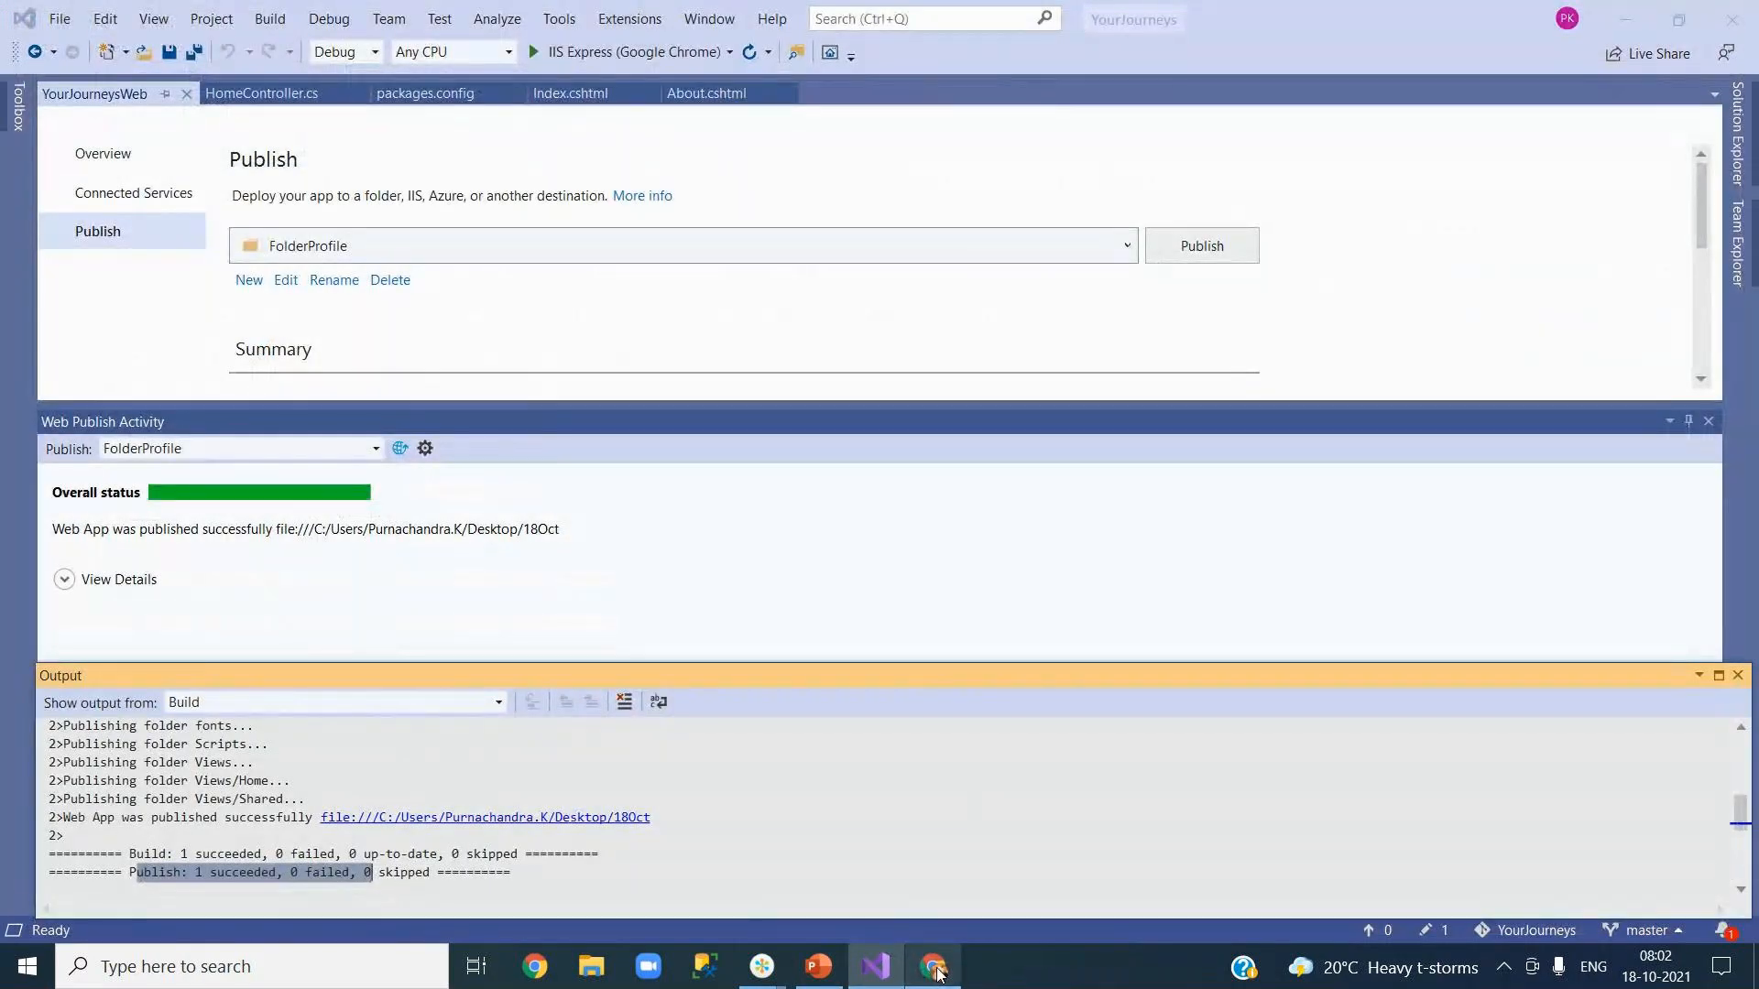
Switch to the AzureDevOps_Training presentation in PowerPoint and start the slide show from the Azure Release Pipelines slide.
left_click(819, 966)
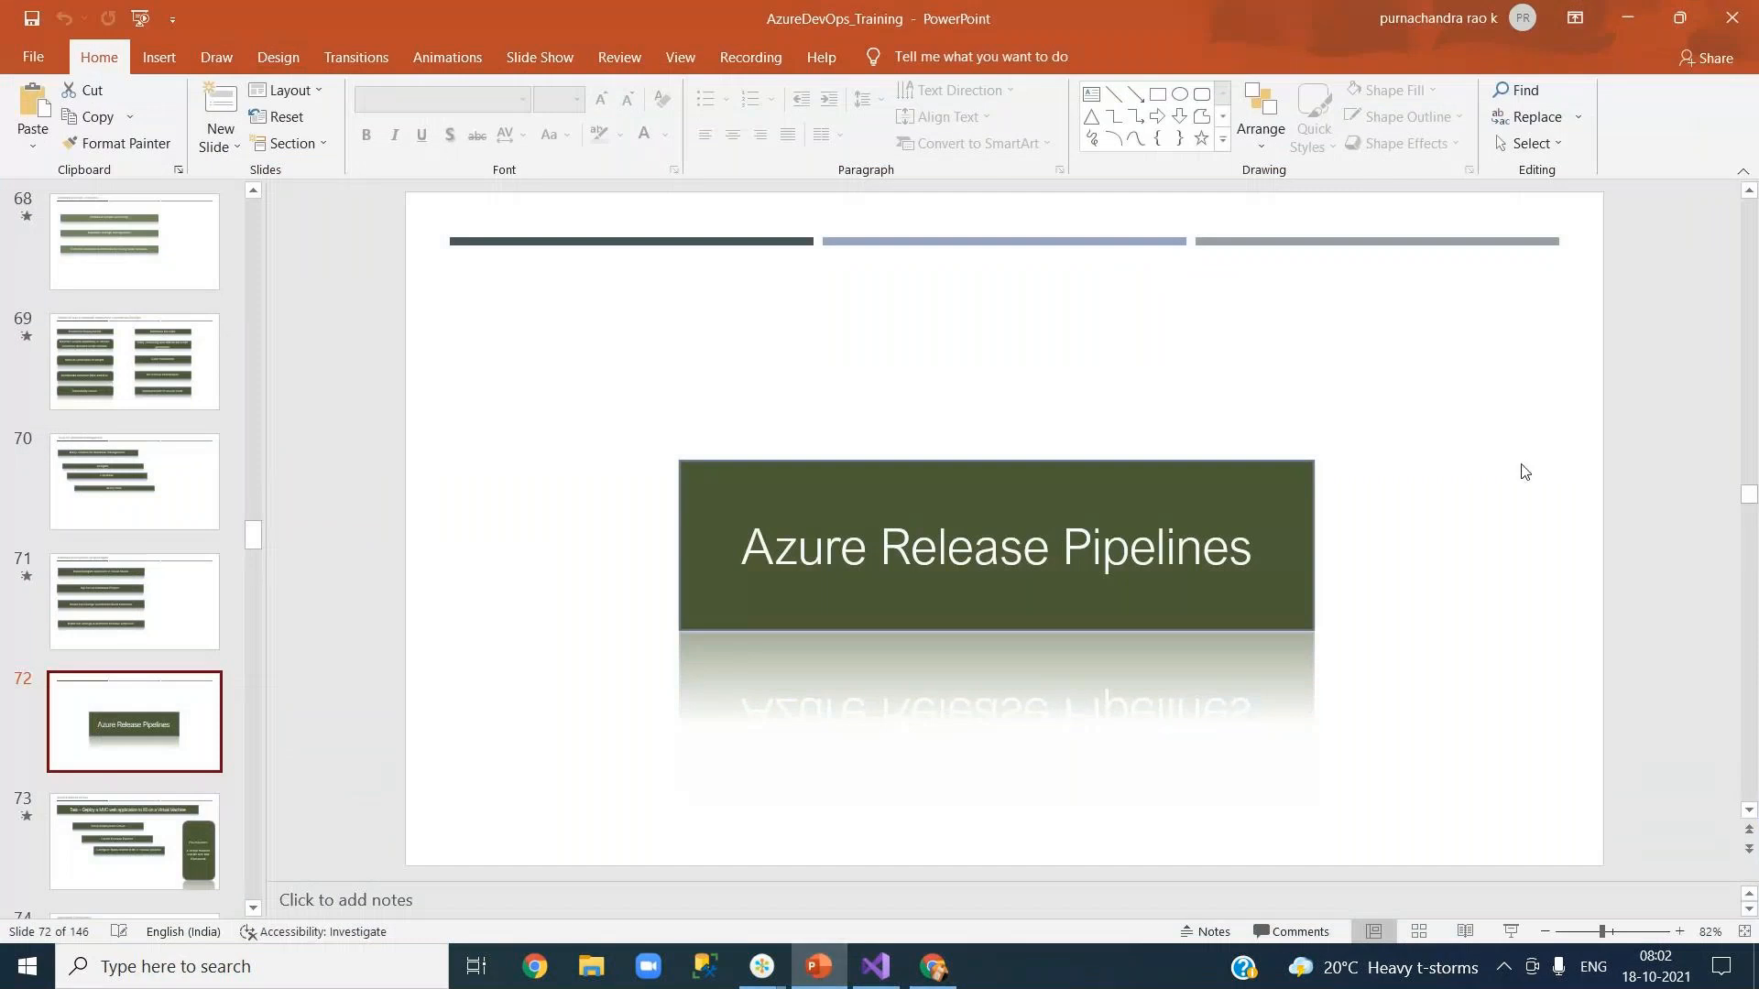
left_click(1511, 932)
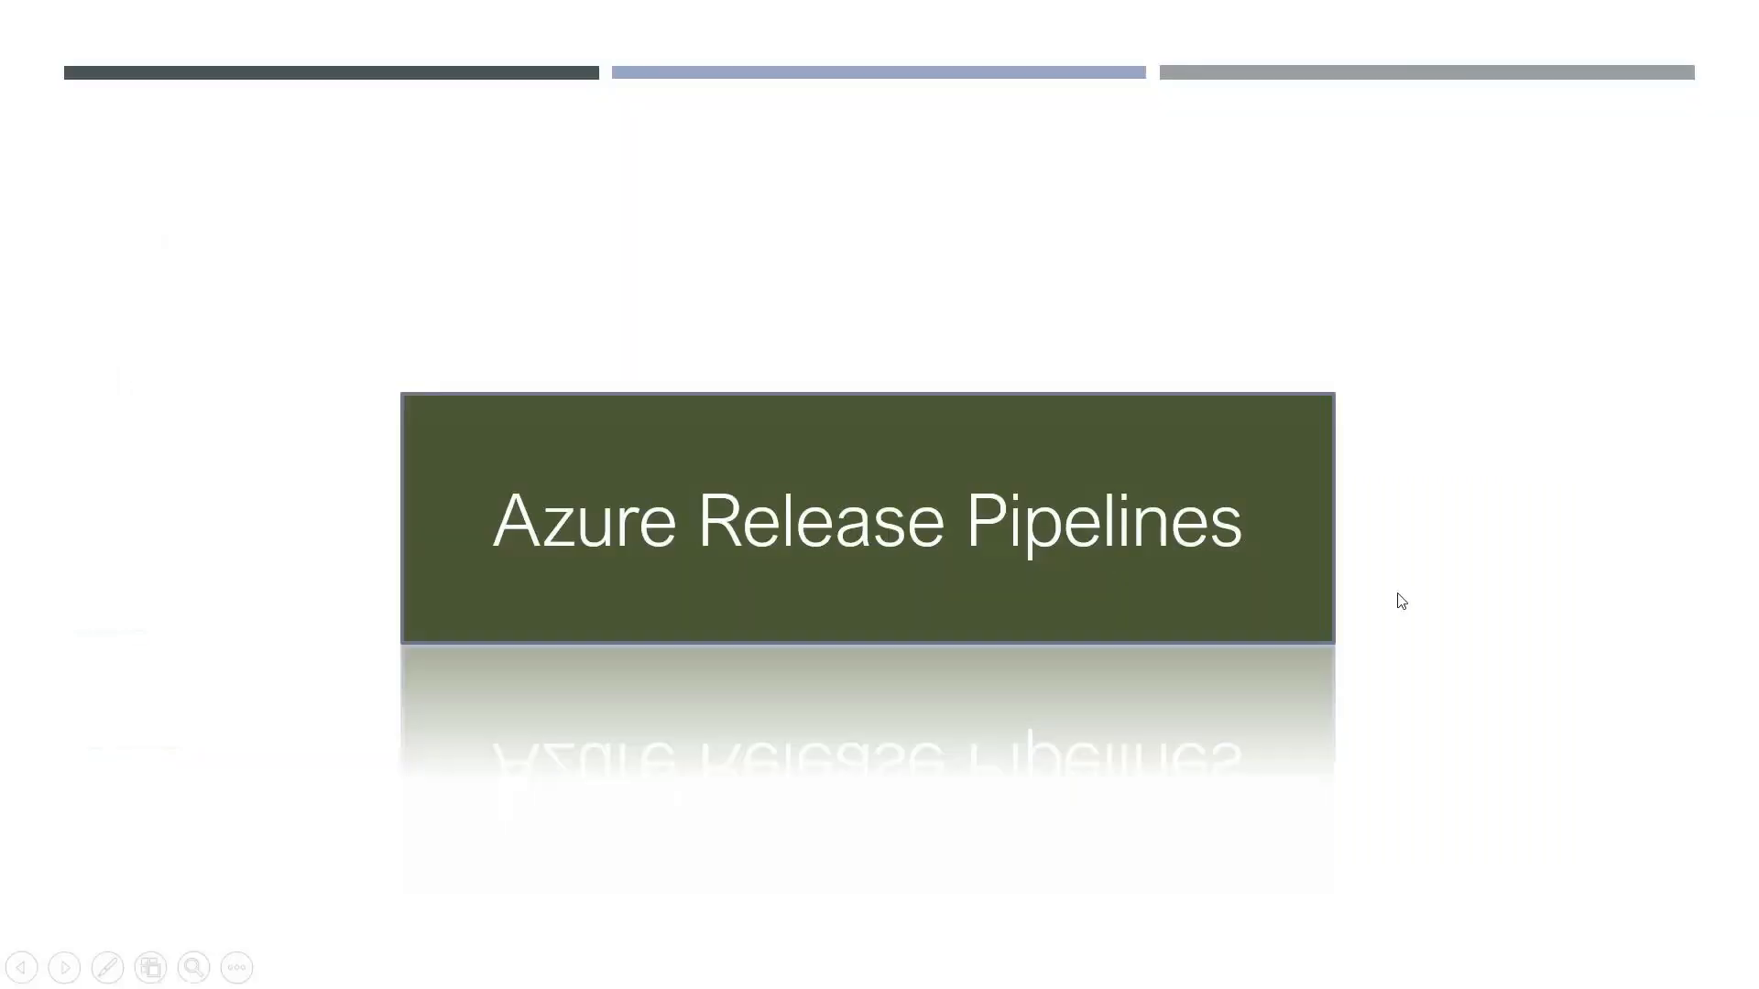